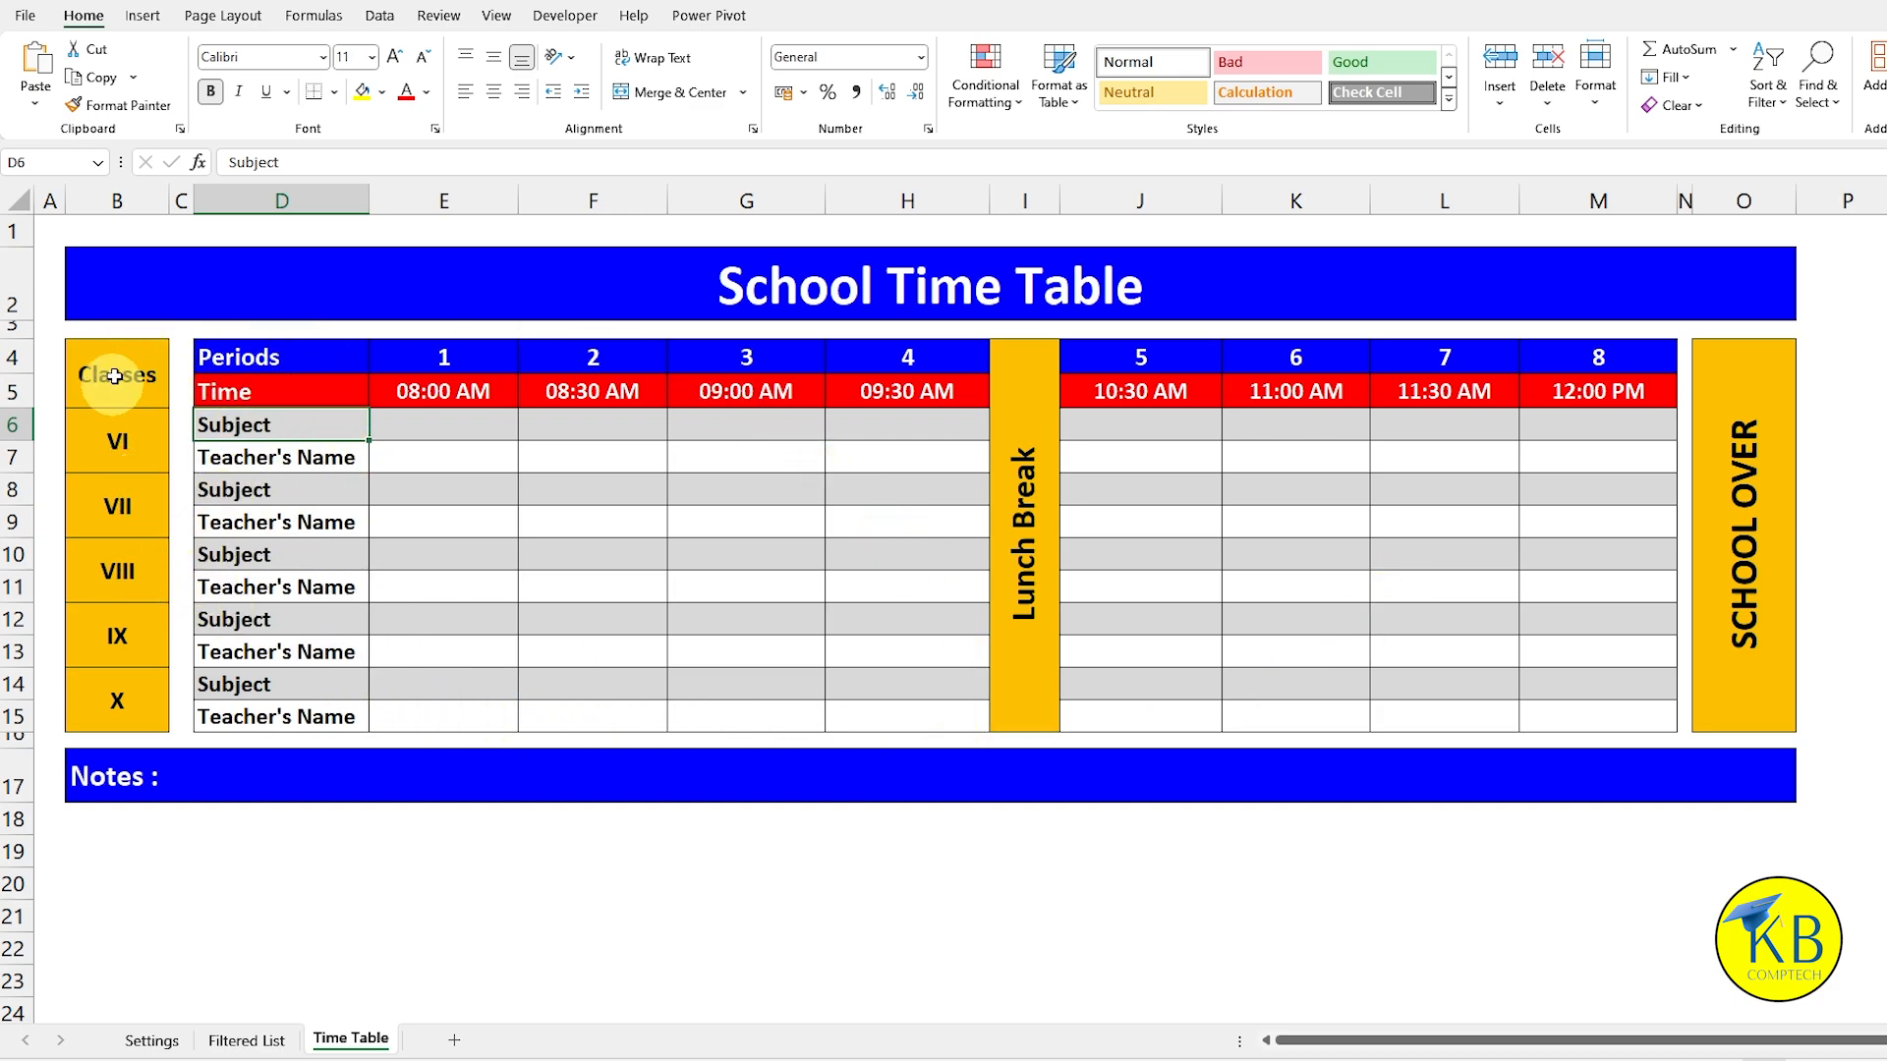
left_click_drag(116, 371, 95, 697)
left_click(108, 374)
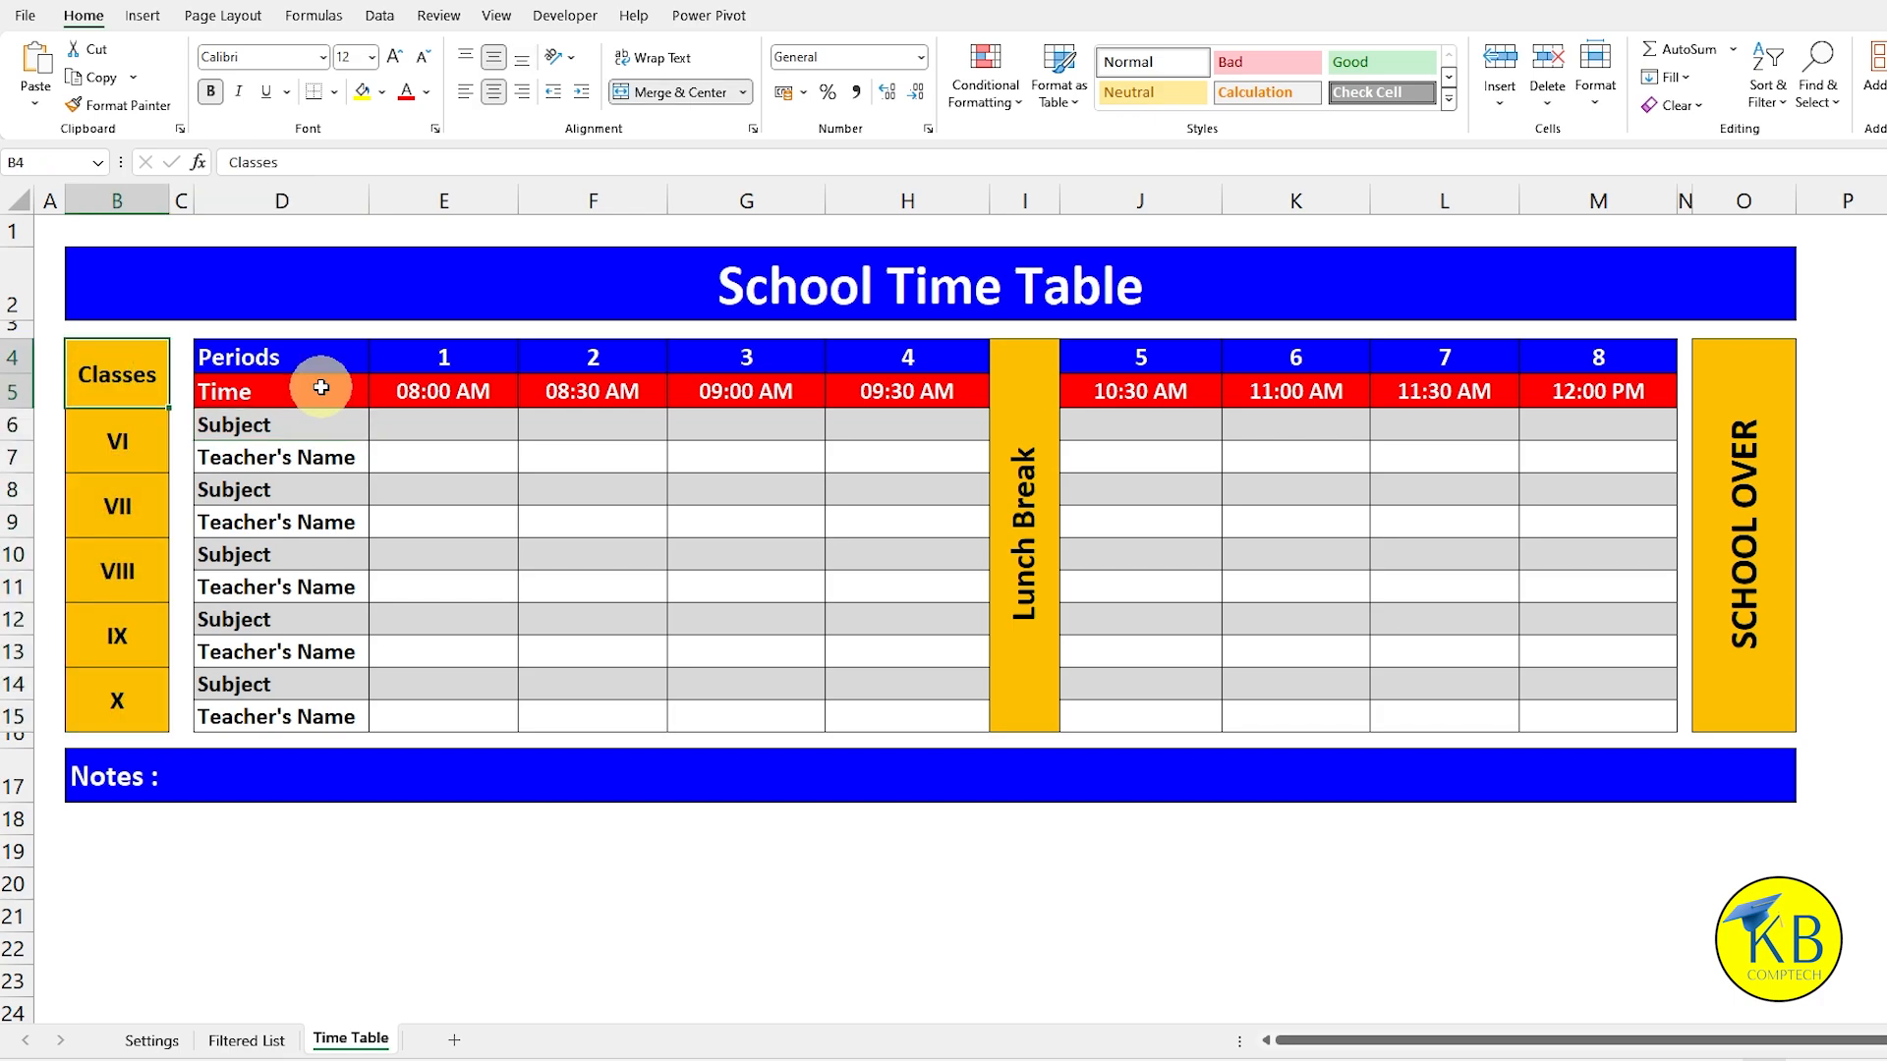
left_click(258, 355)
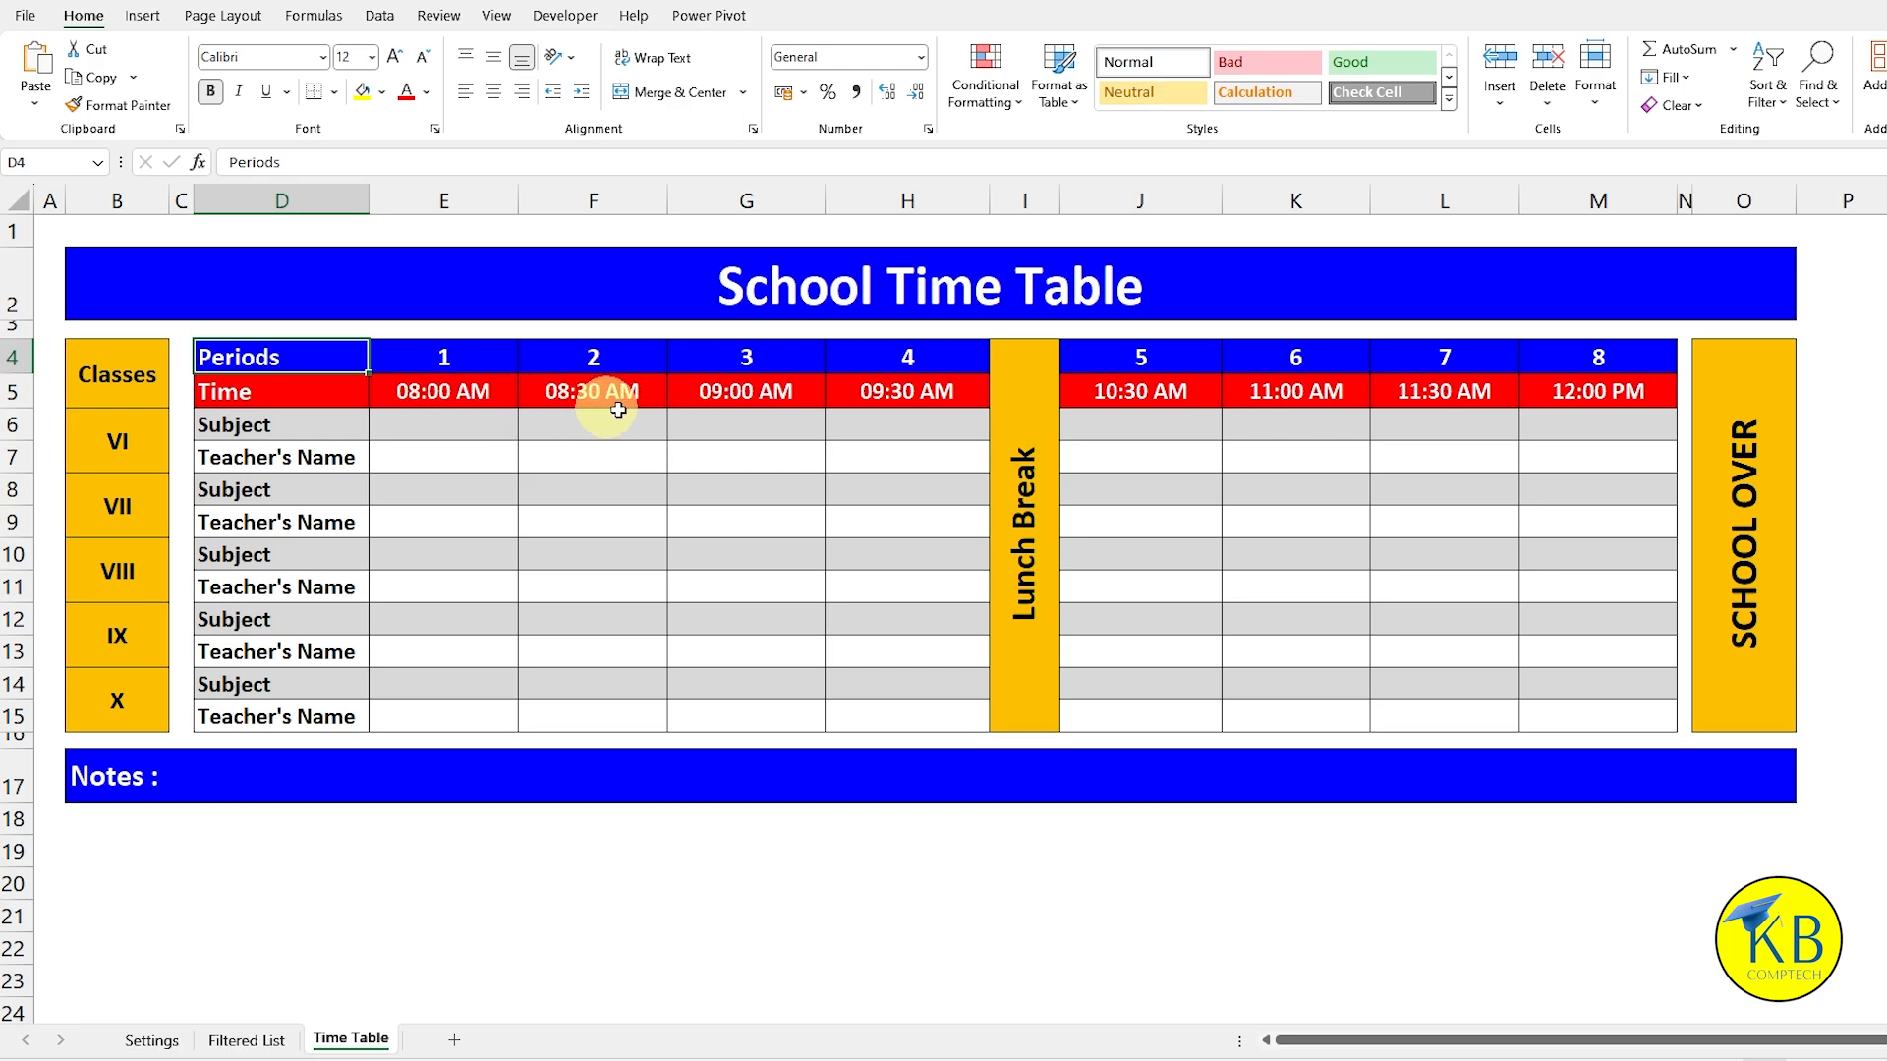
Step: Set the period 1 subject for class VI to English
left_click(506, 427)
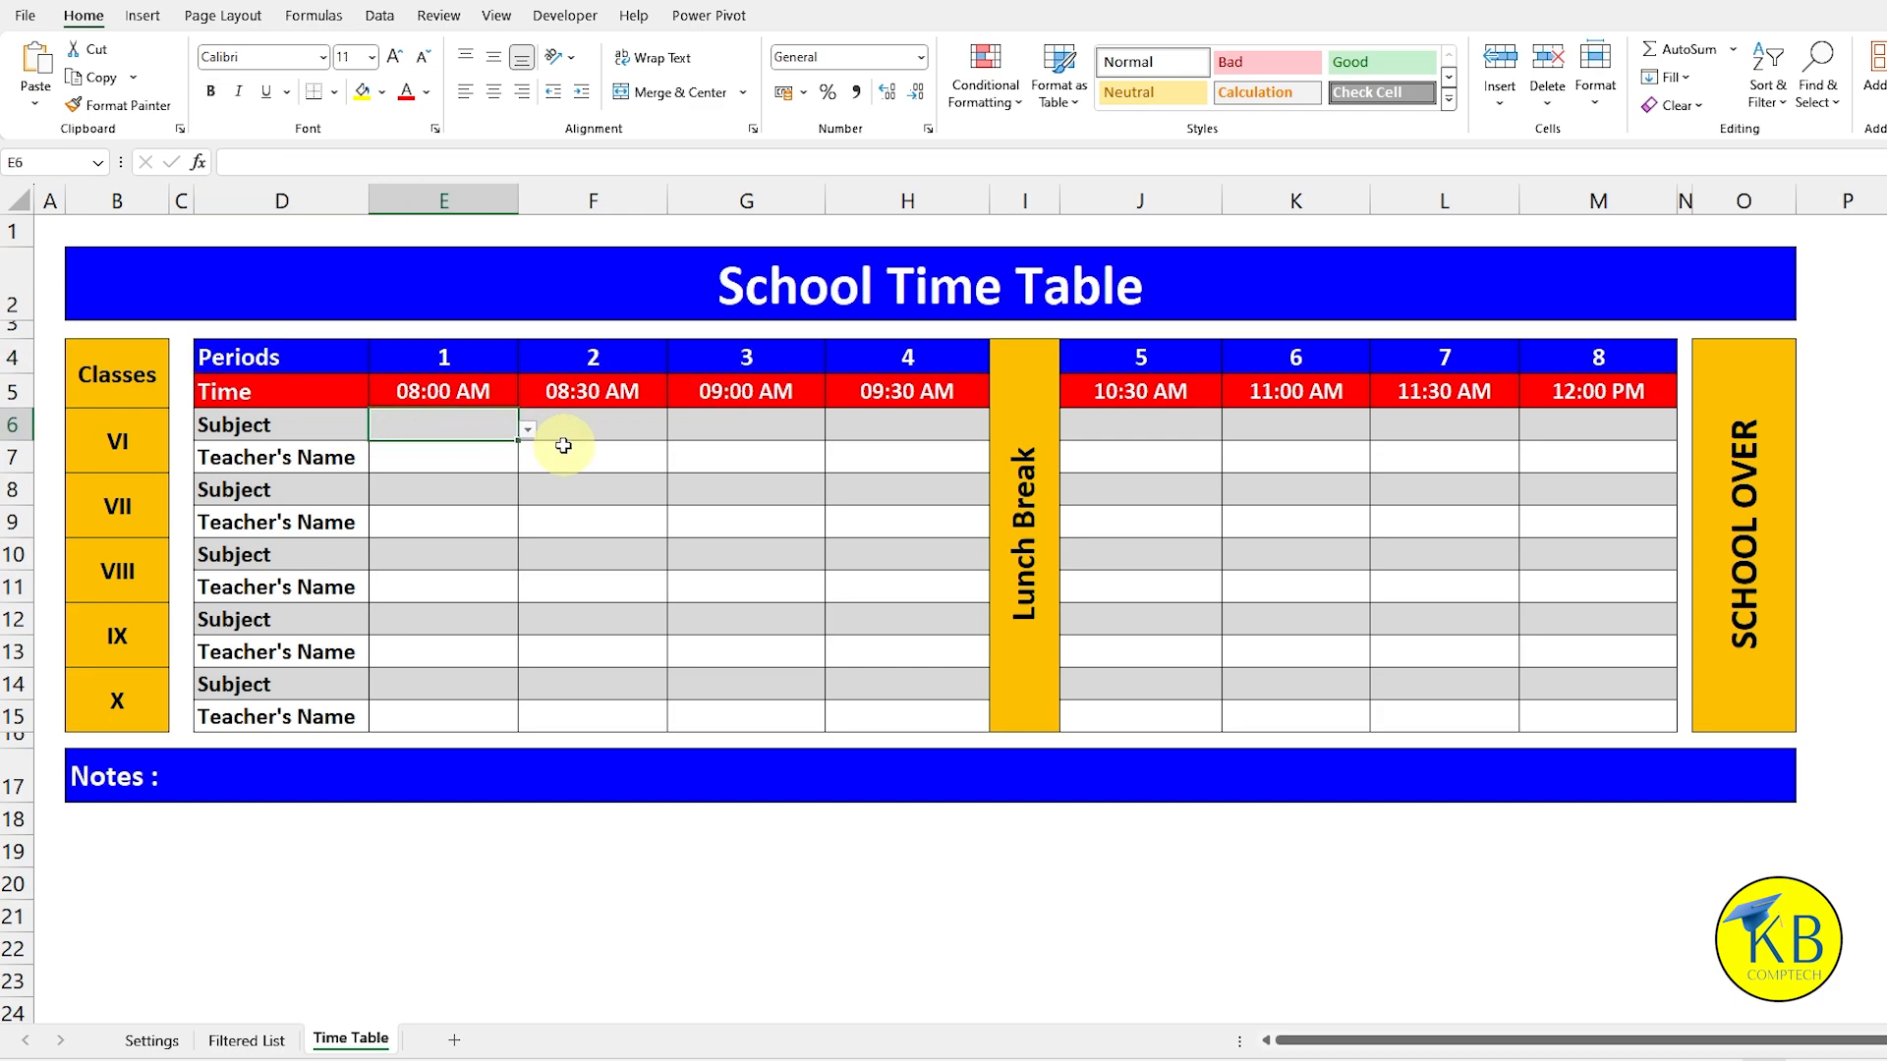
left_click(528, 432)
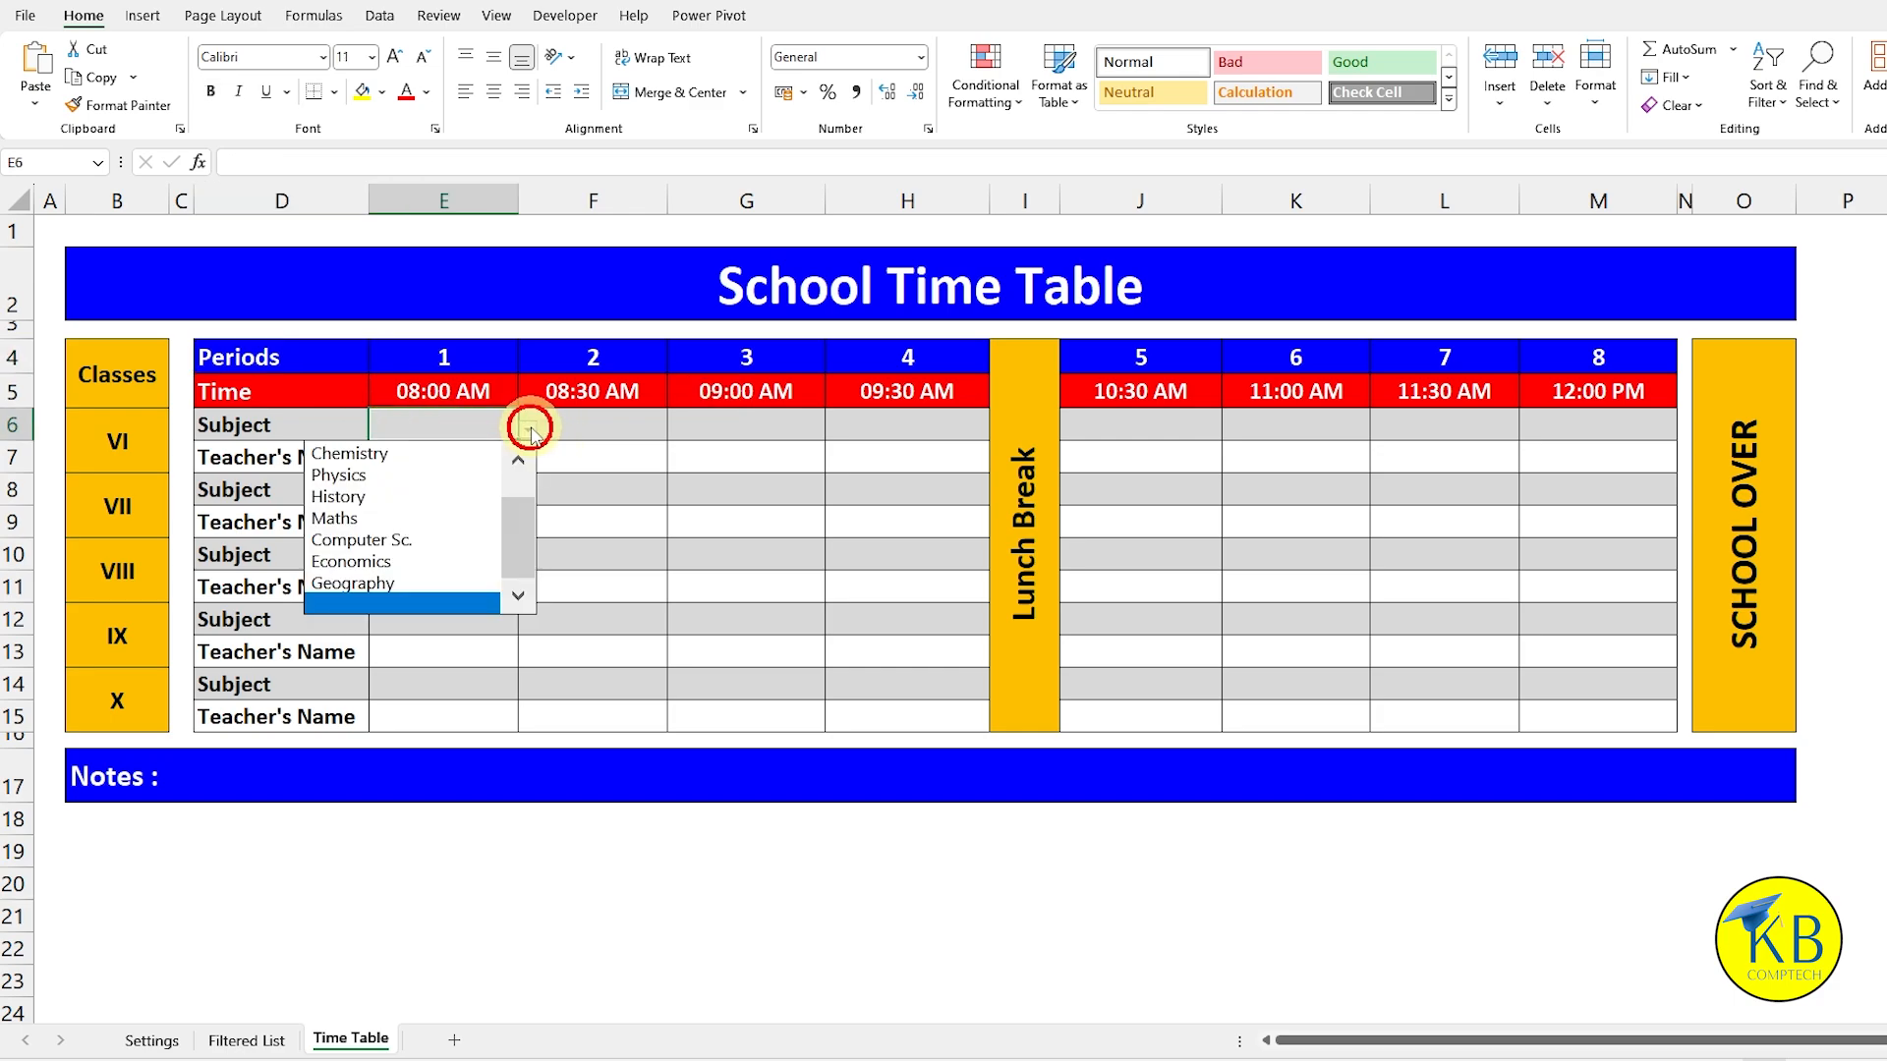
left_click_drag(521, 543, 521, 503)
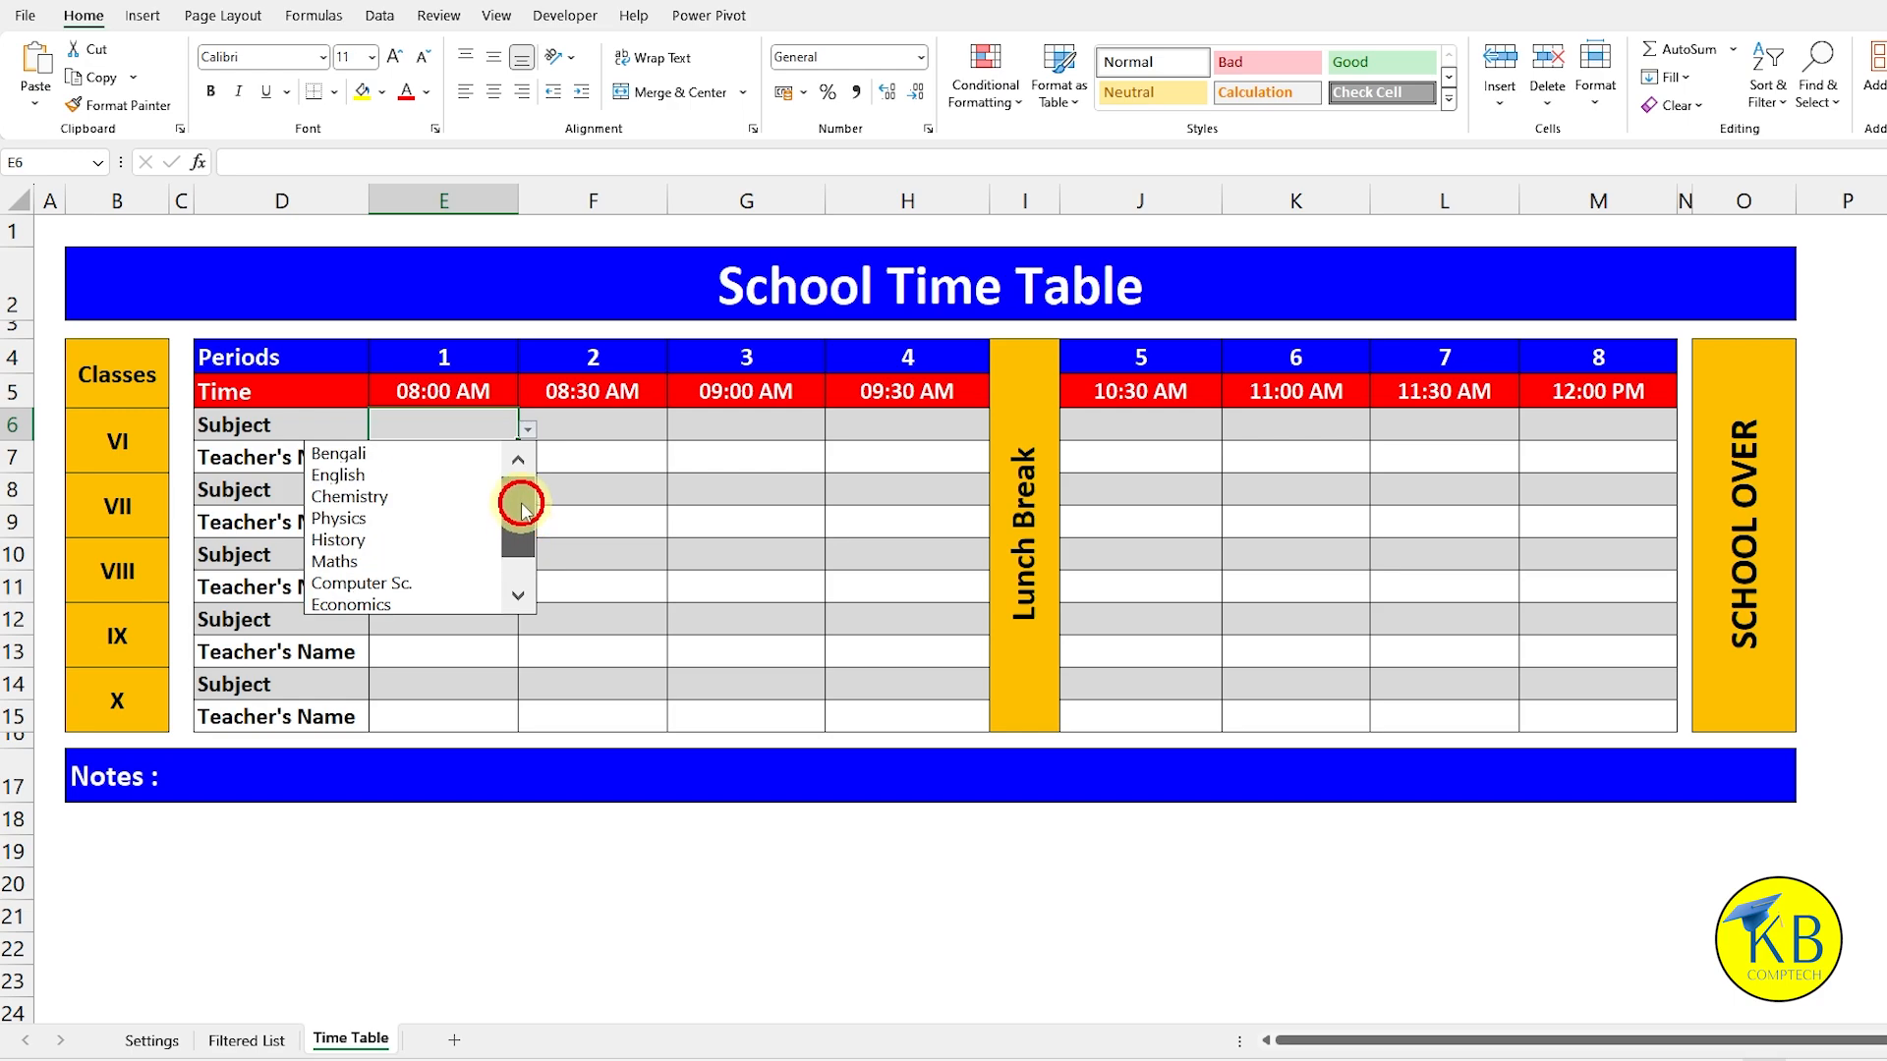
left_click(420, 479)
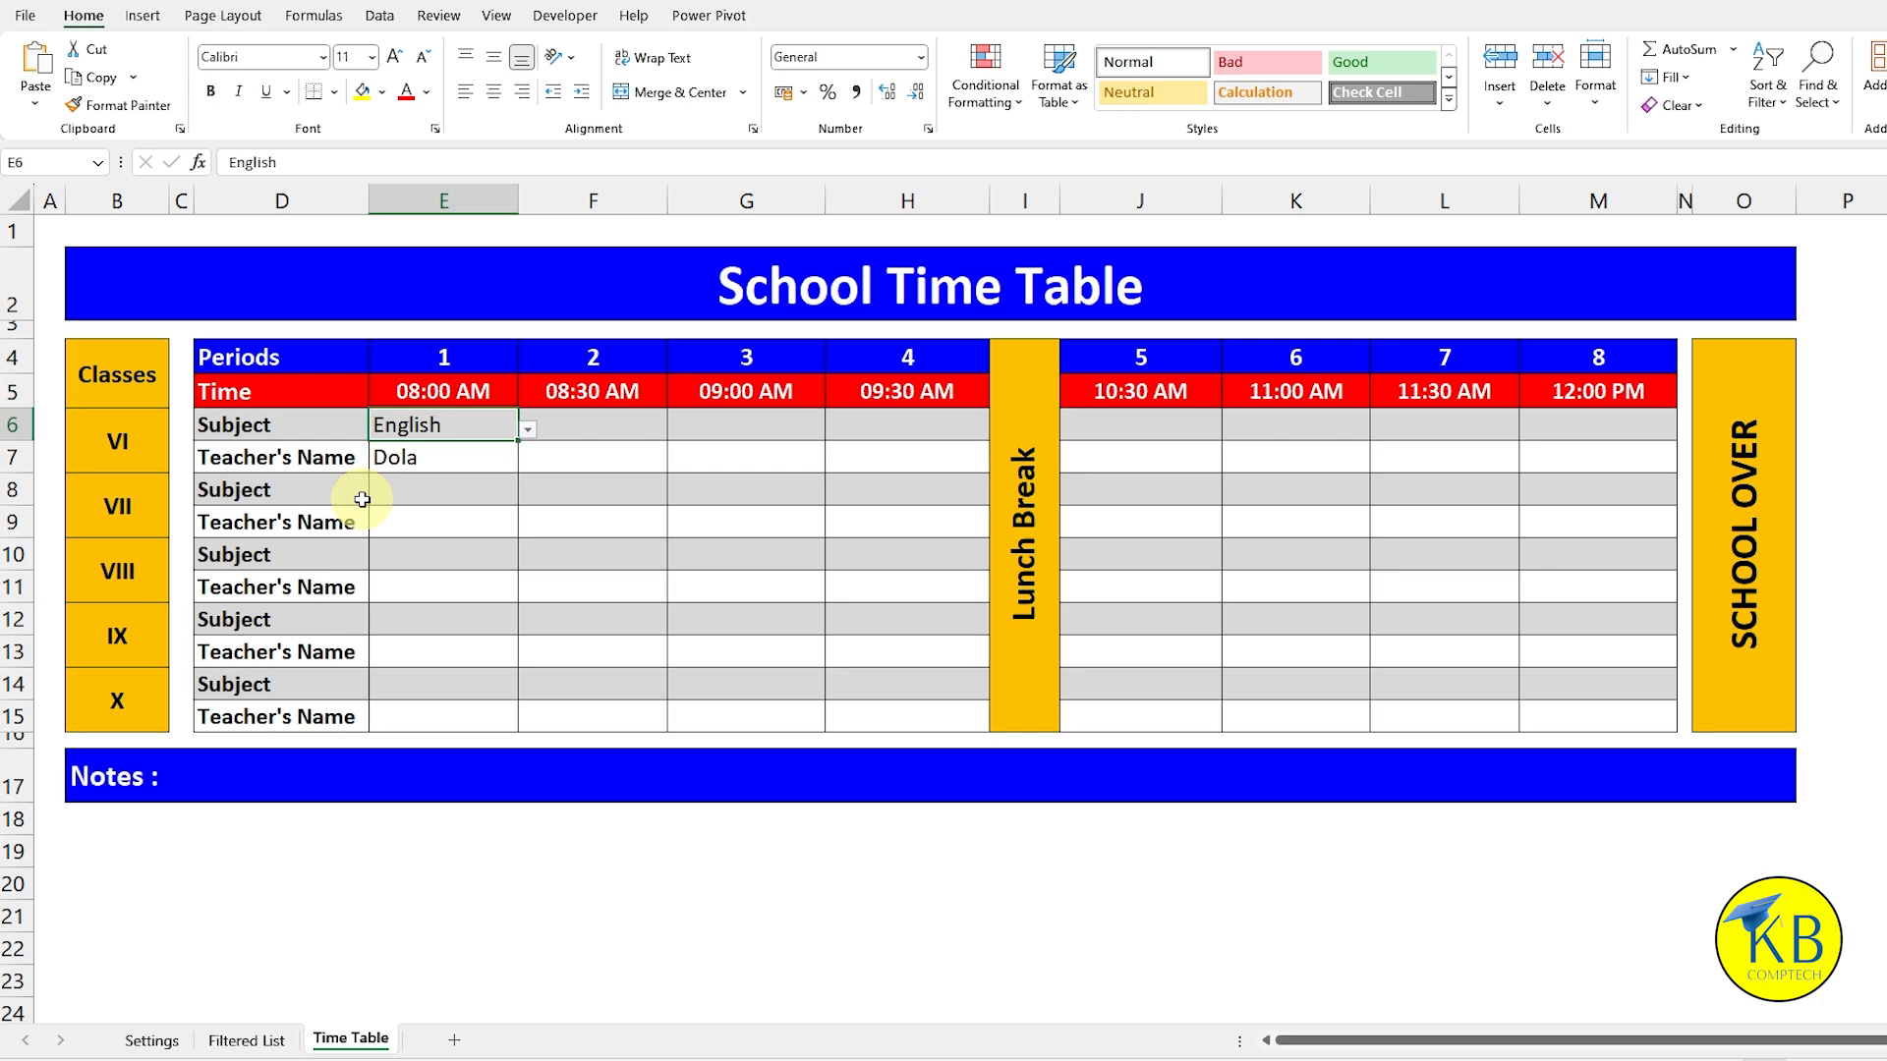
Step: Set the period 1 subject for class VII to Maths
left_click(447, 495)
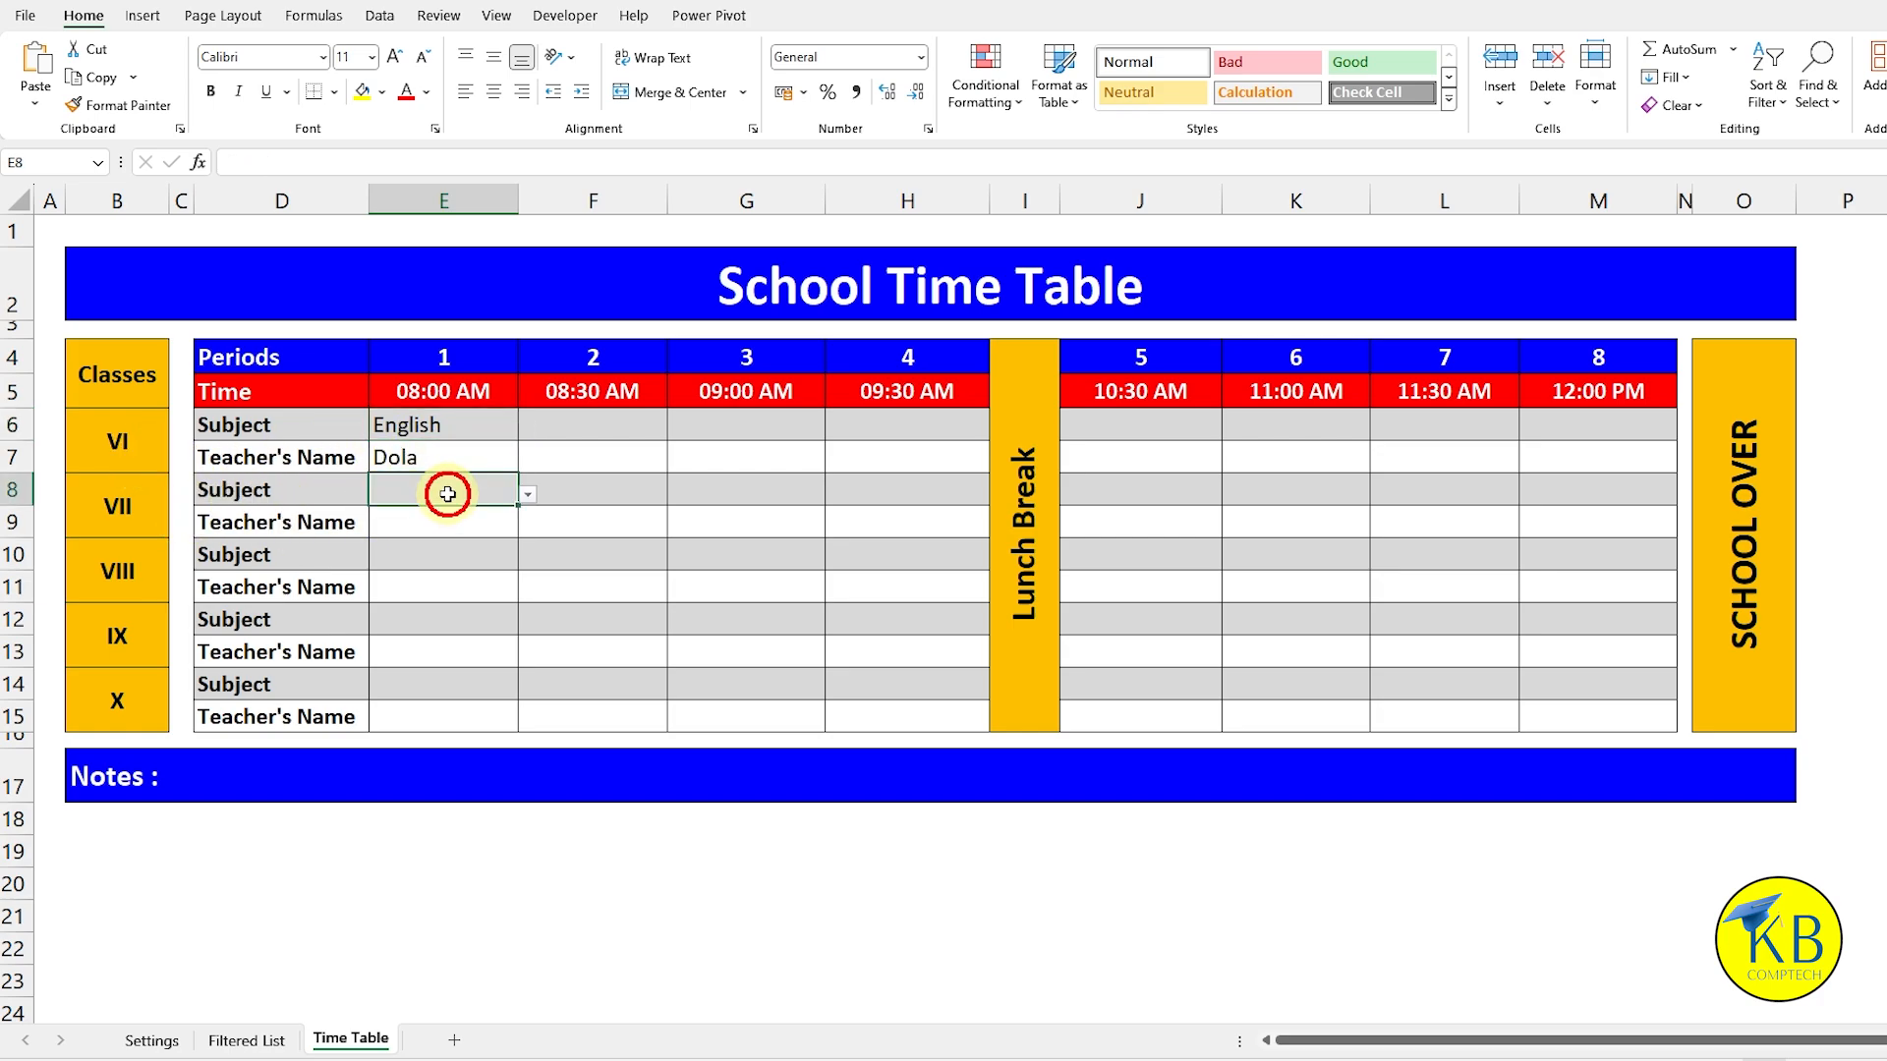
left_click(528, 497)
mouse_move(523, 588)
left_mouse_down()
mouse_move(527, 551)
mouse_move(514, 602)
left_mouse_up()
left_click(493, 489)
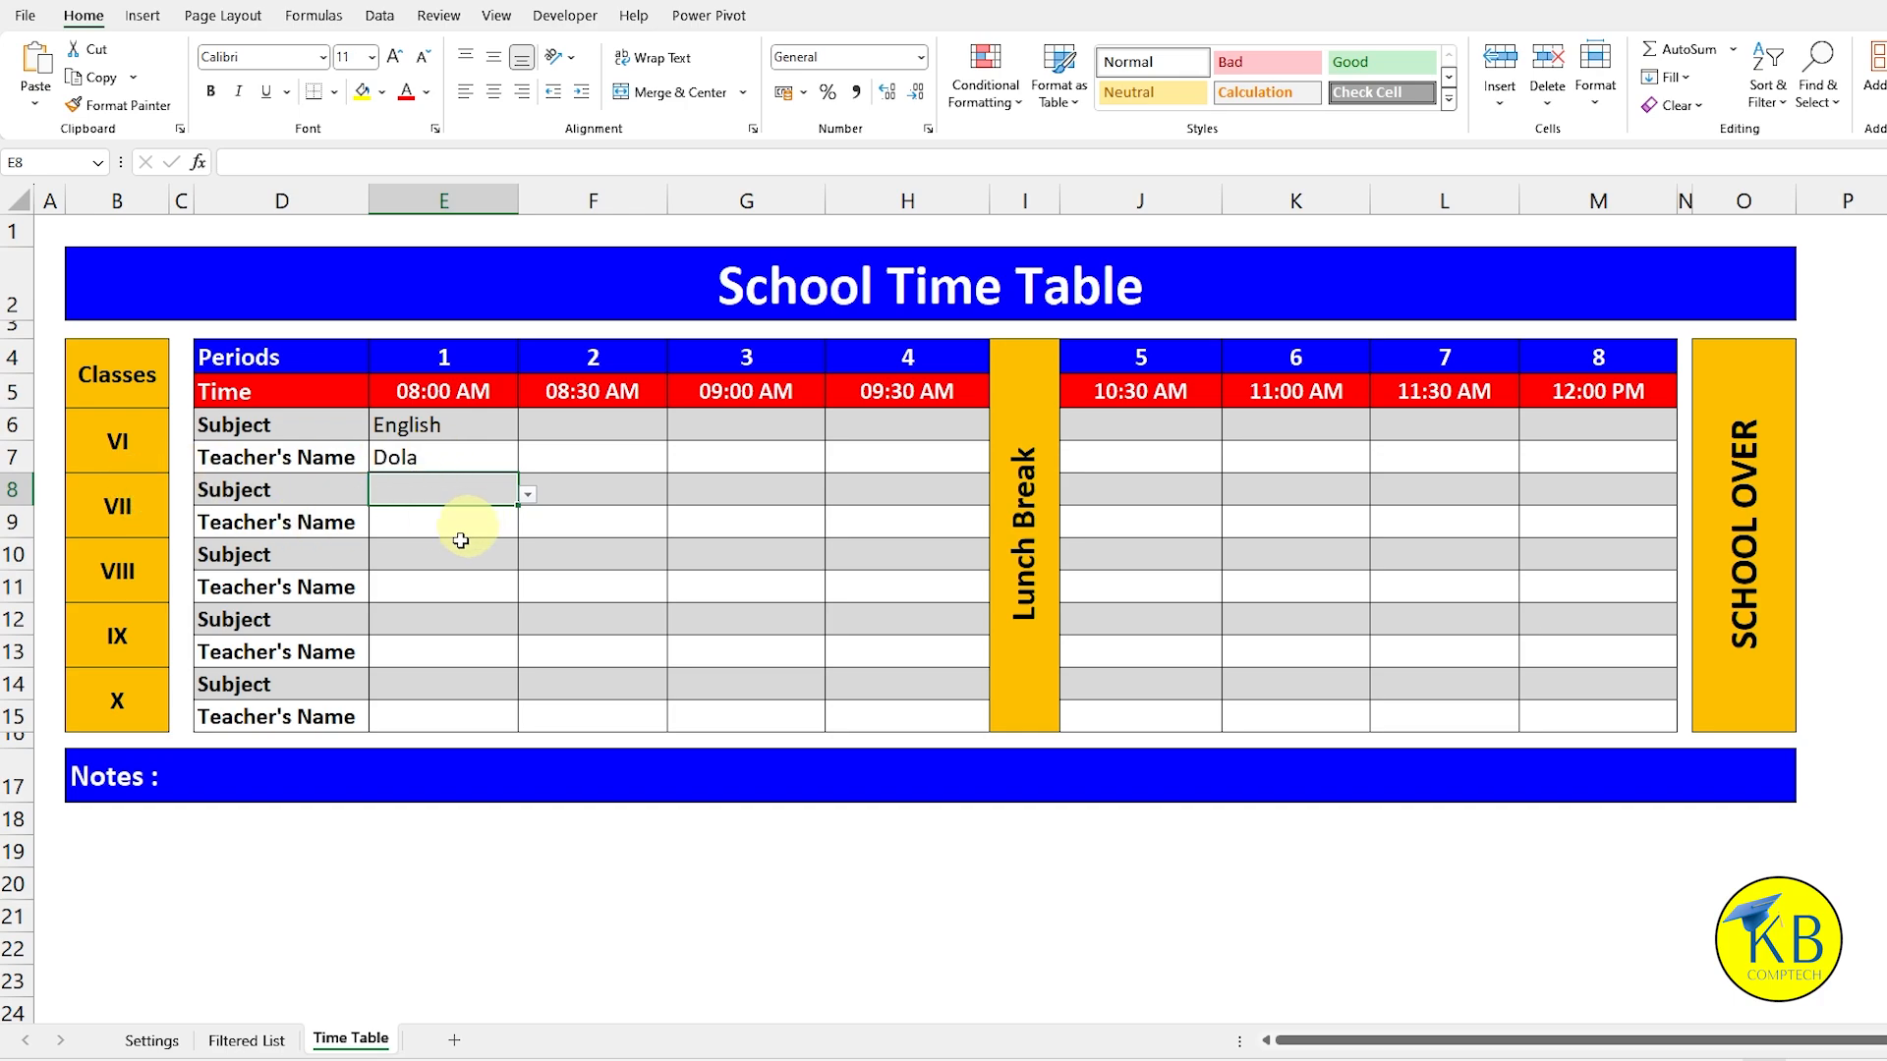
left_click(528, 495)
left_click(347, 562)
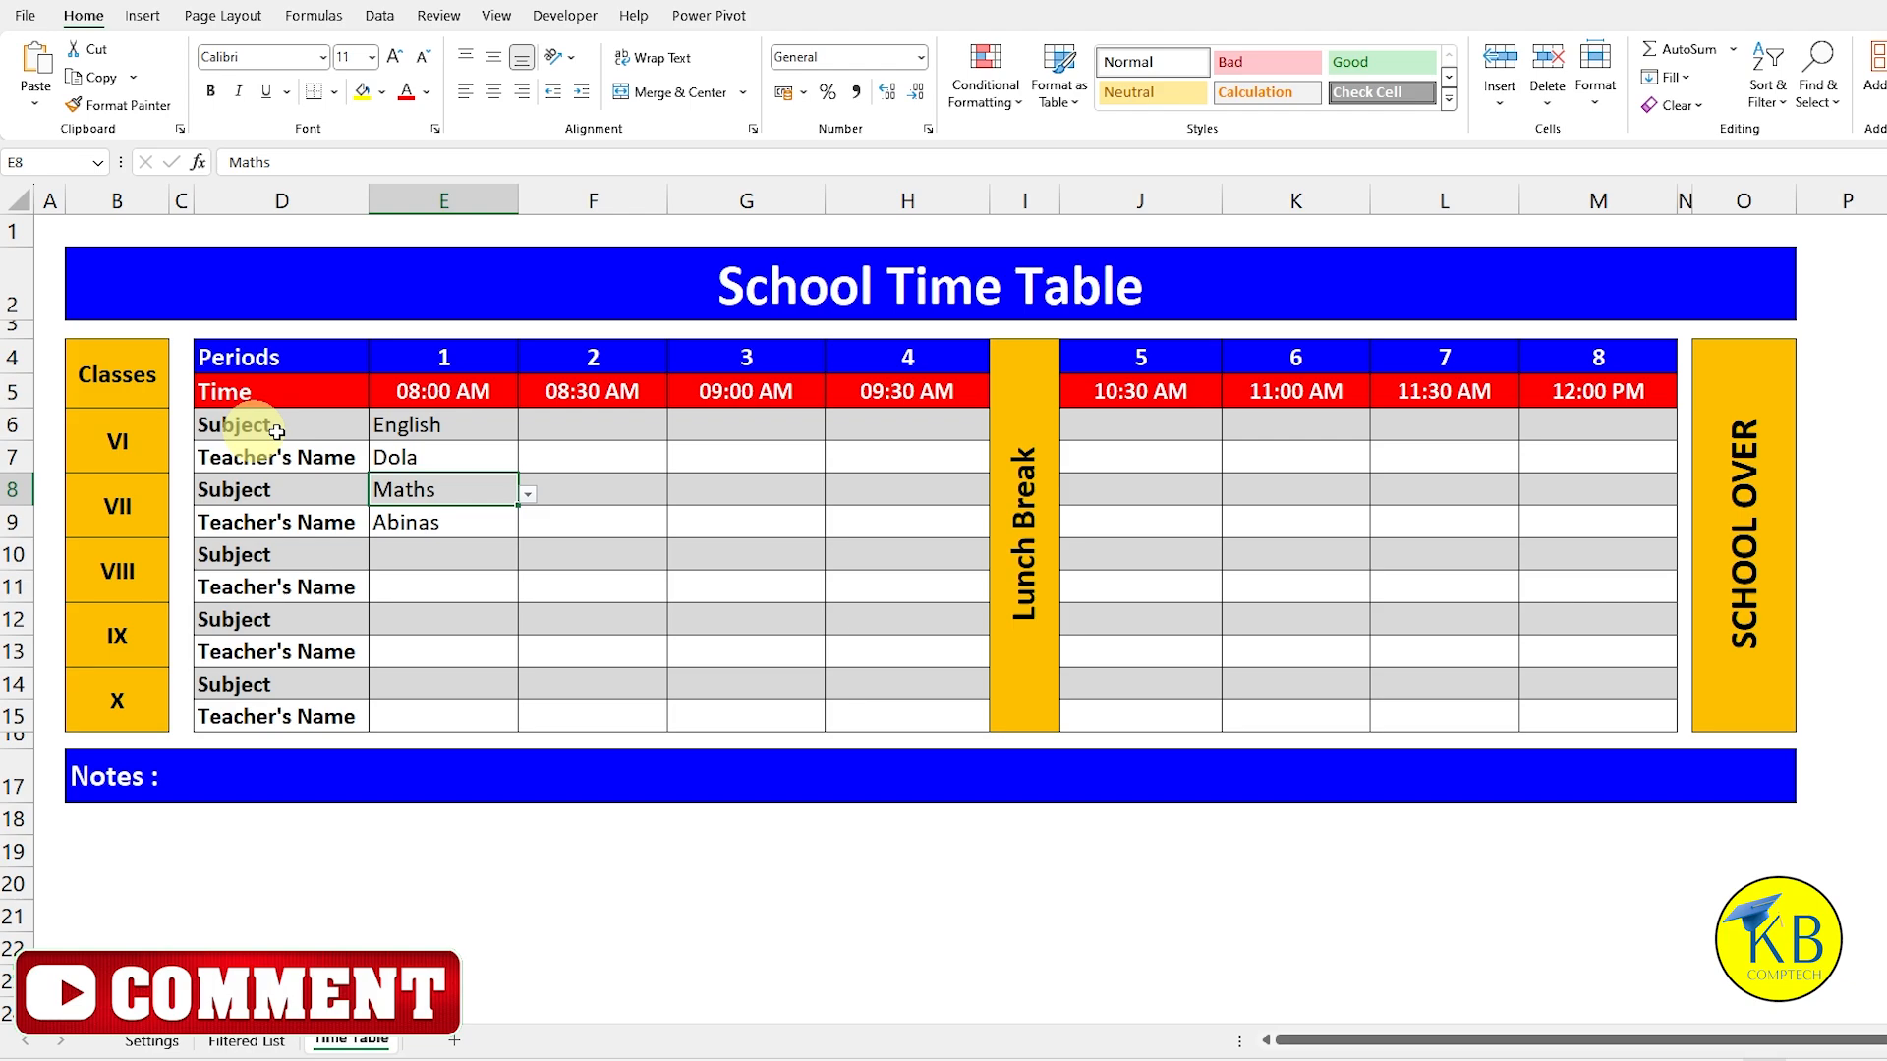
Step: Examine which subjects can be chosen for class VIII in period 1, leaving the cell empty
left_click(470, 553)
left_click(527, 562)
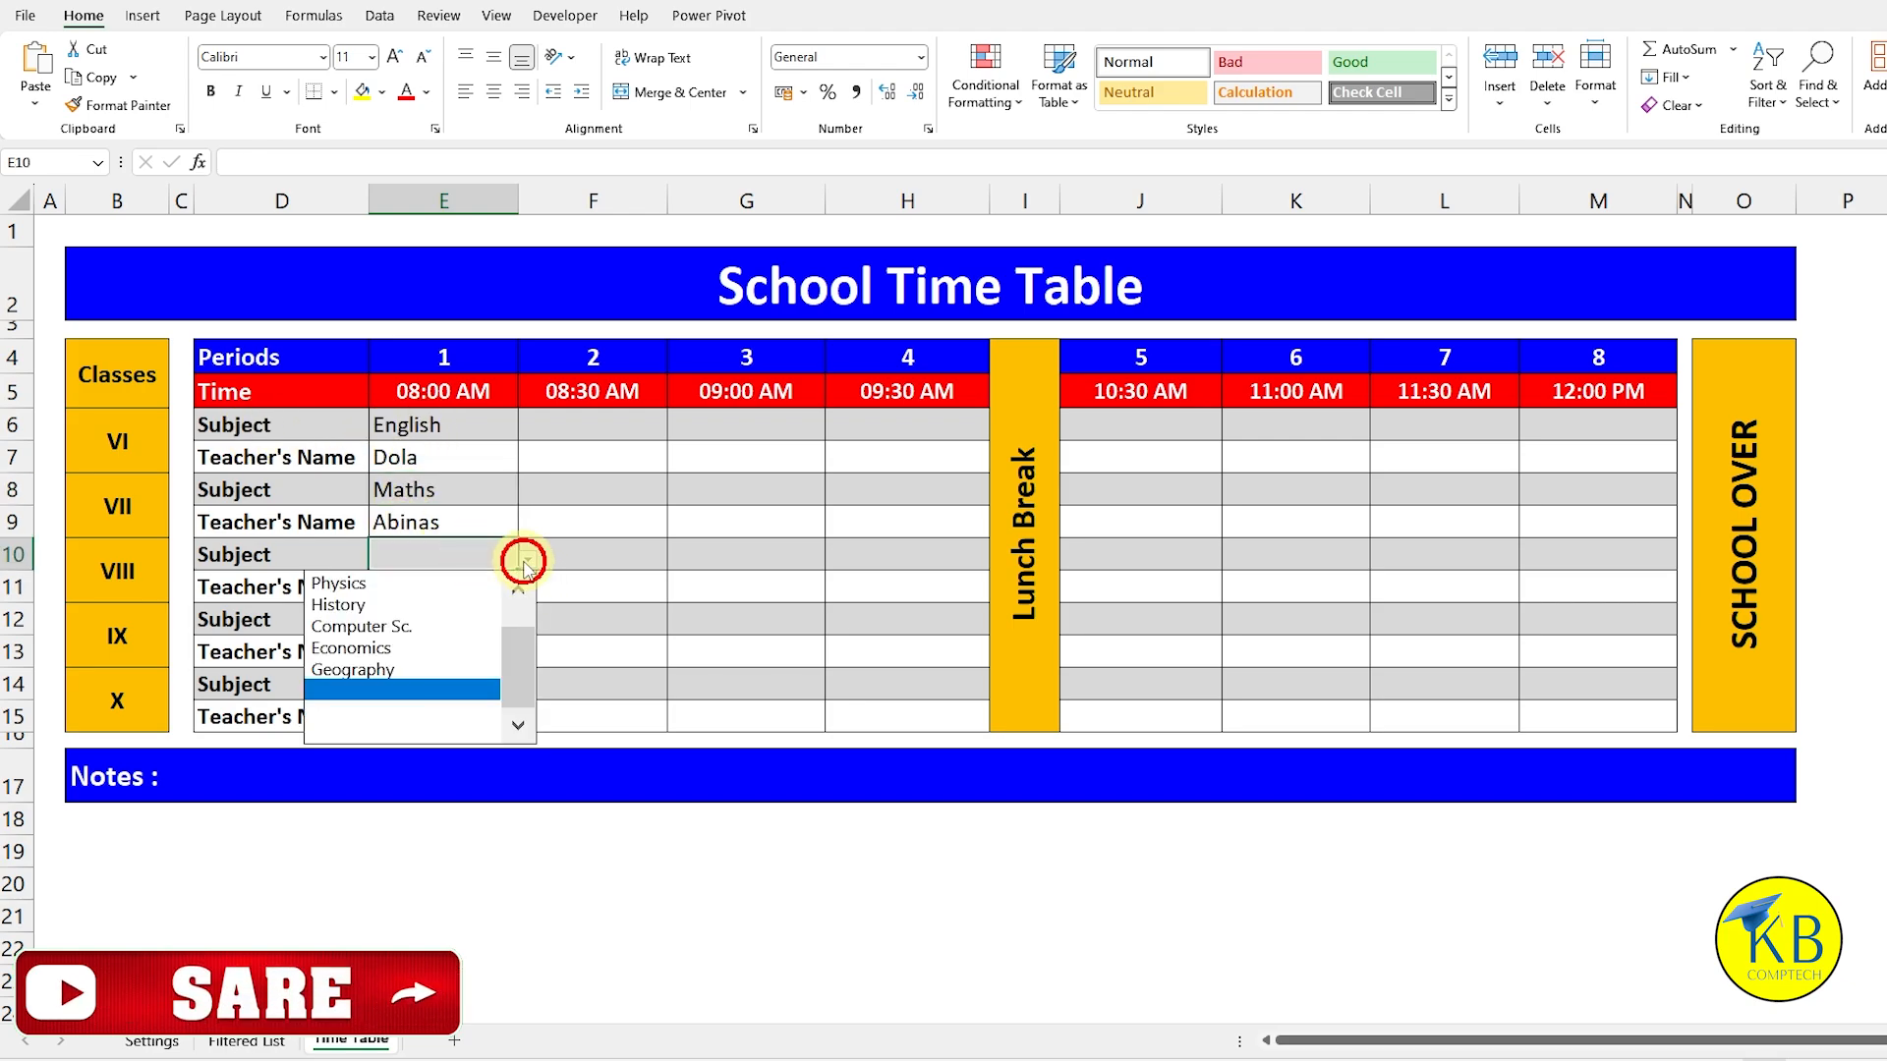
left_click(521, 589)
left_click(526, 593)
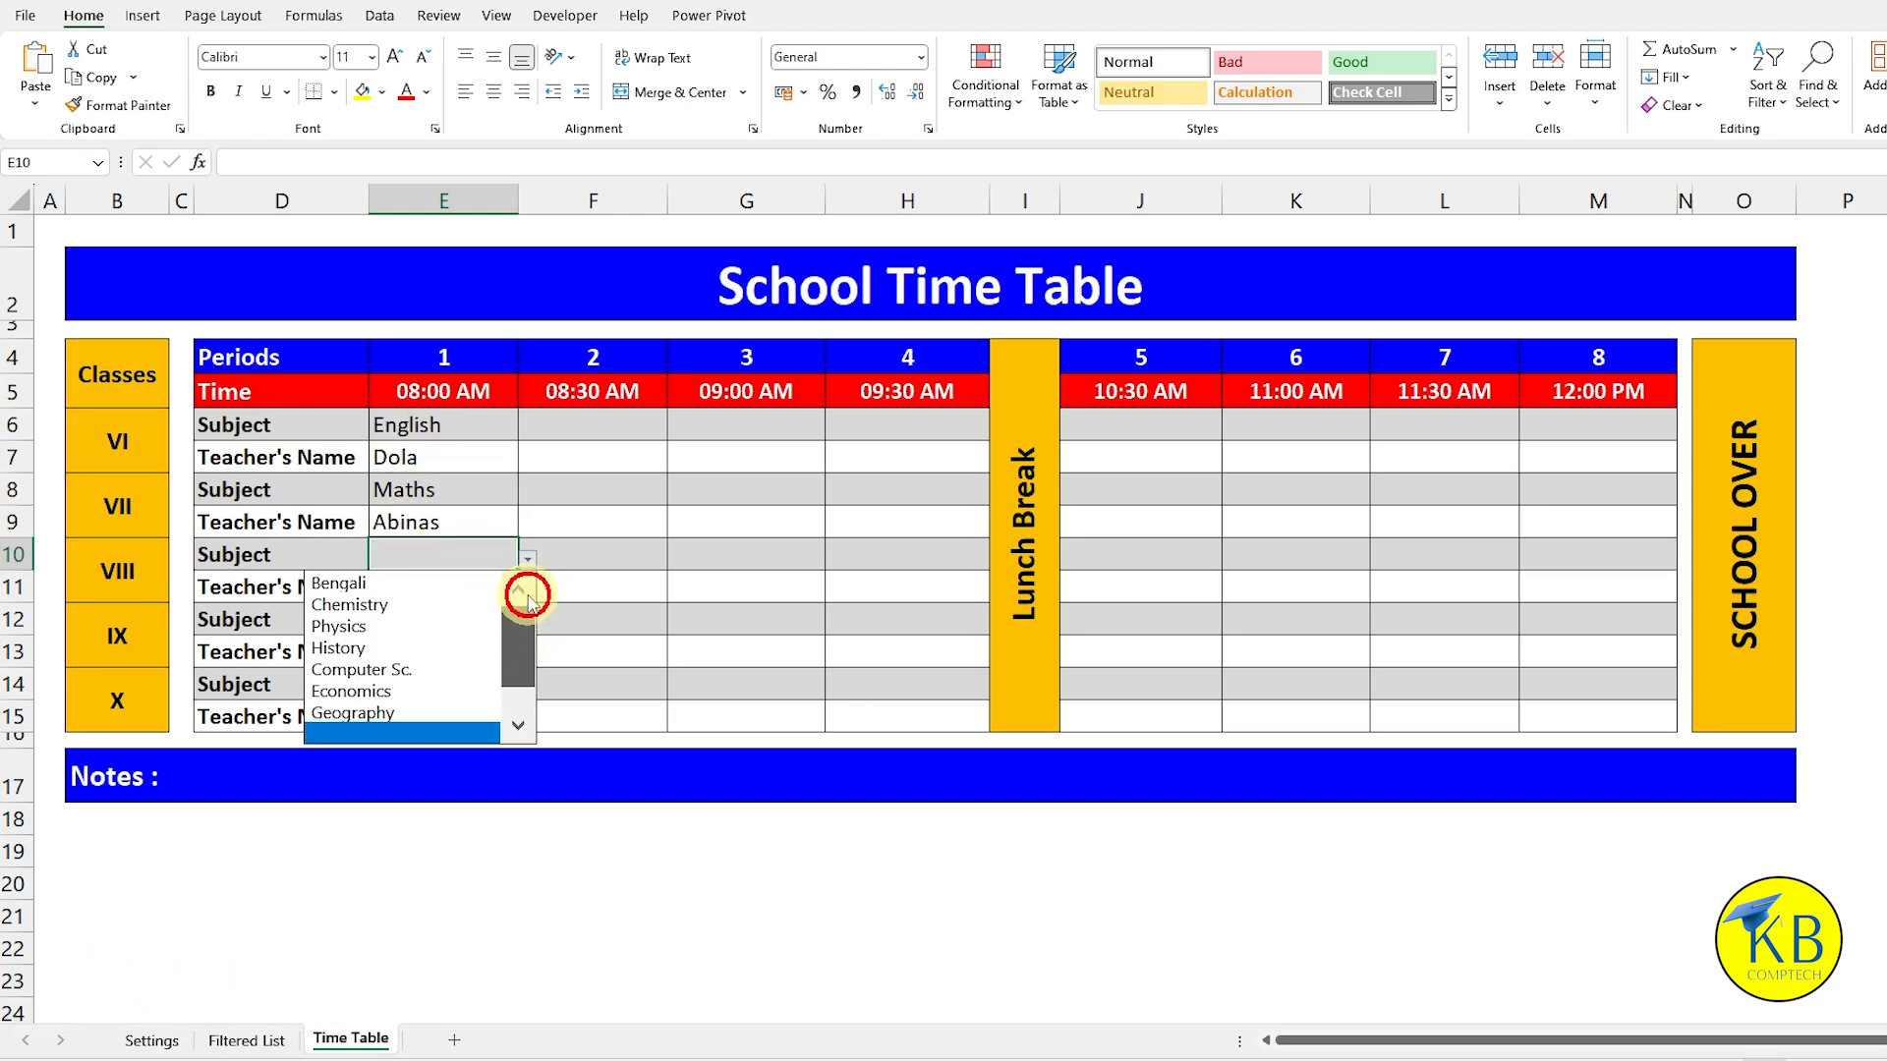
left_click_drag(527, 594, 523, 656)
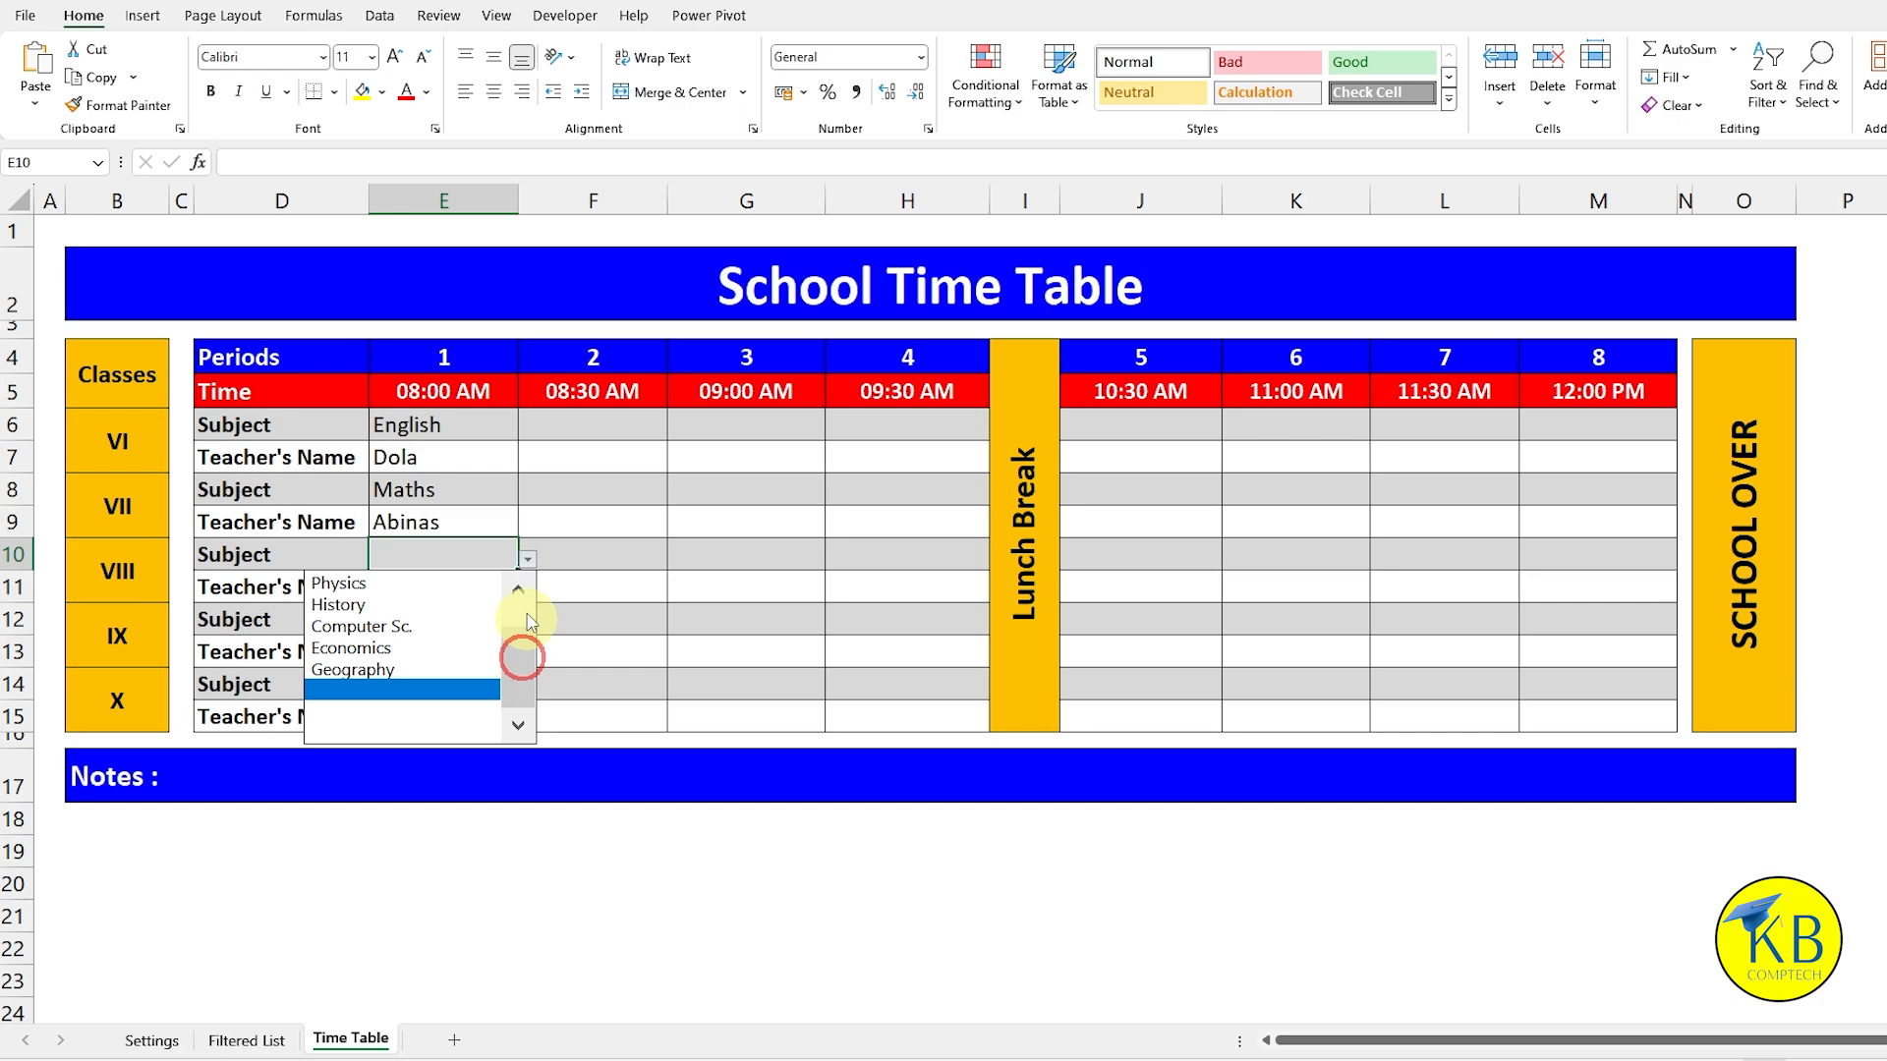
left_click(527, 562)
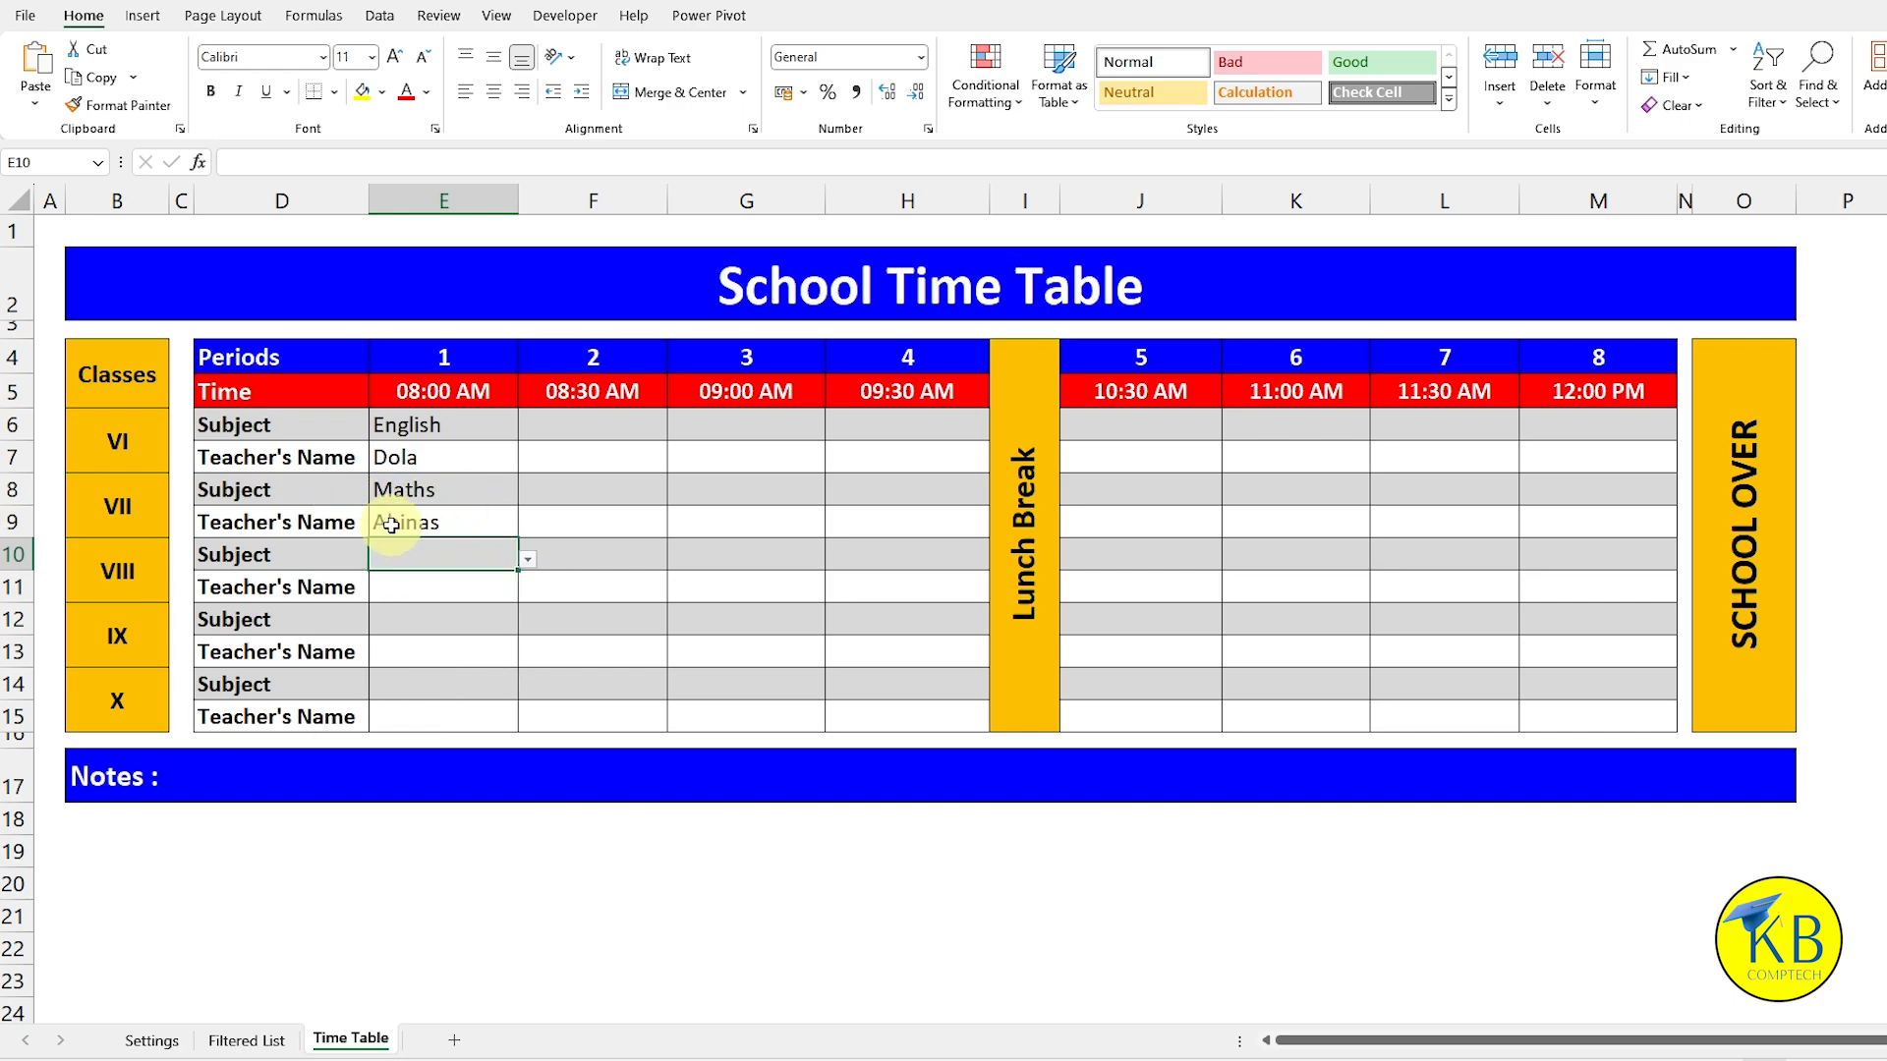
Step: Set the period 2 subject for class VII to Maths
left_click(601, 511)
left_click(618, 489)
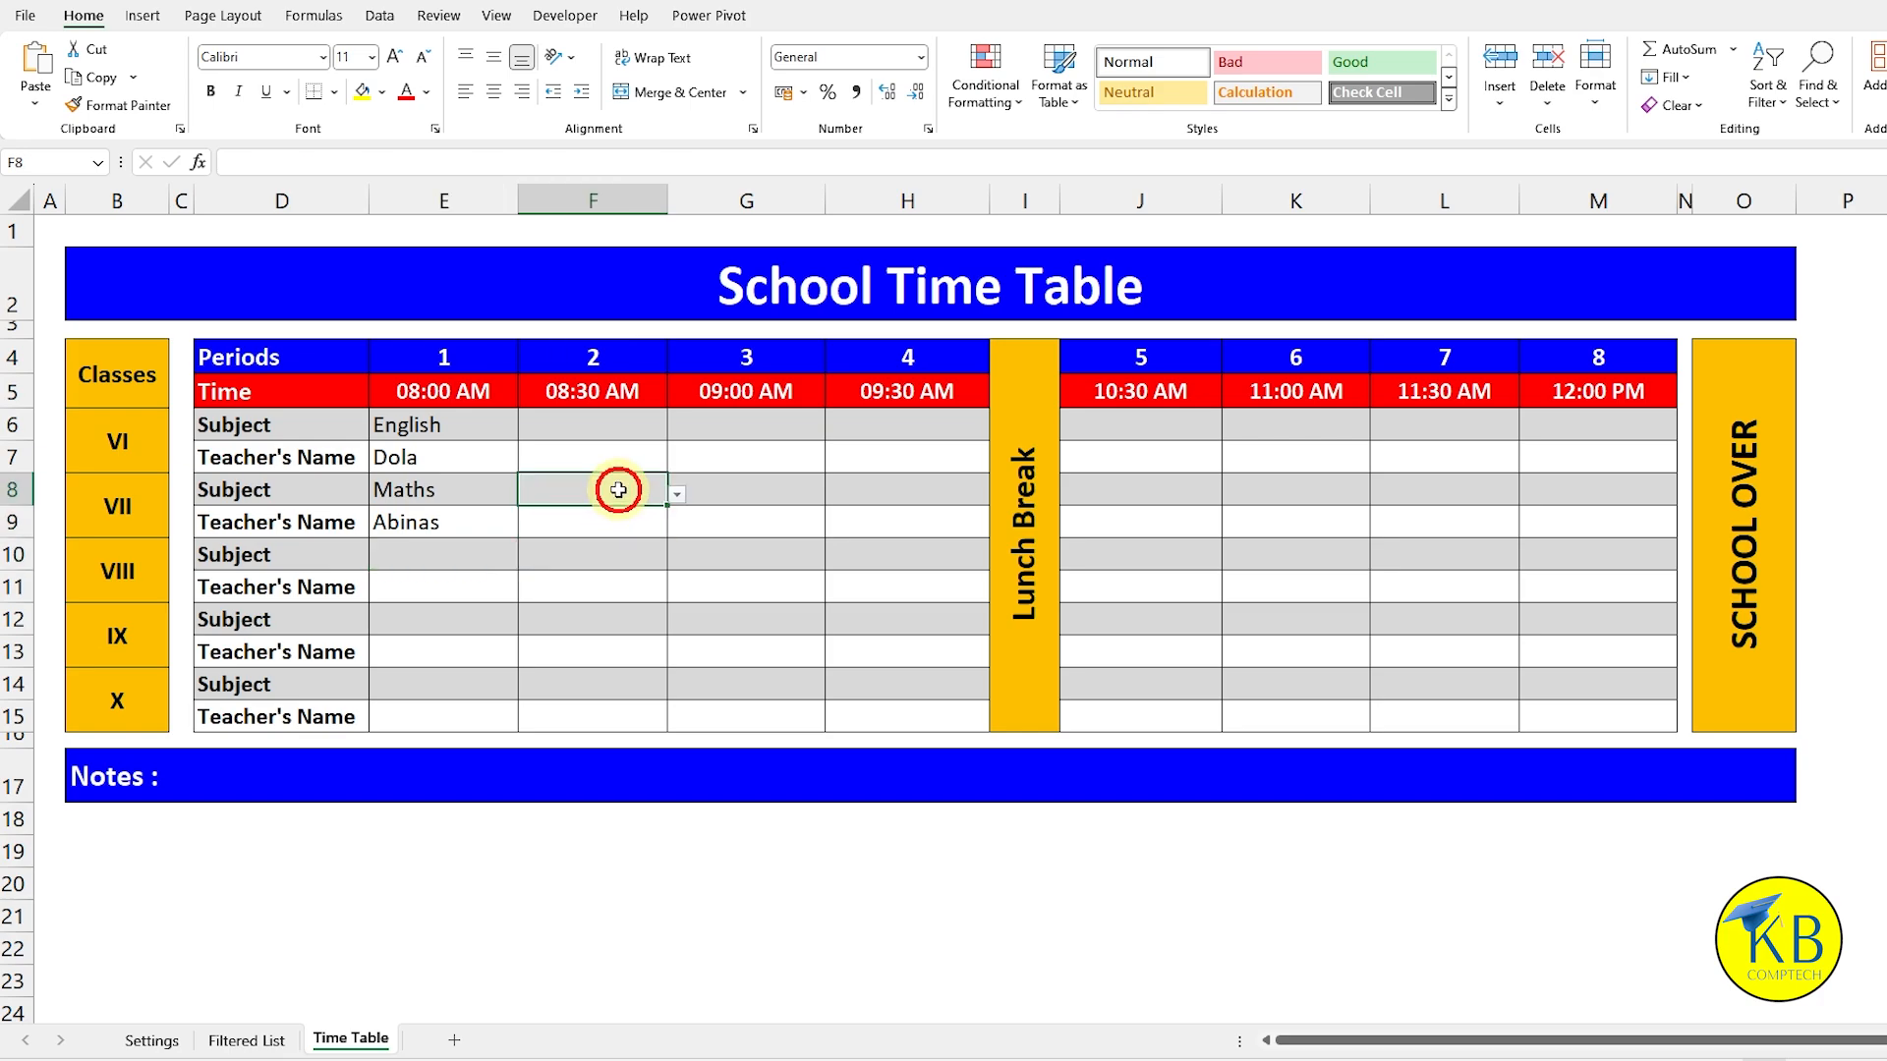
left_click(676, 496)
left_click(535, 581)
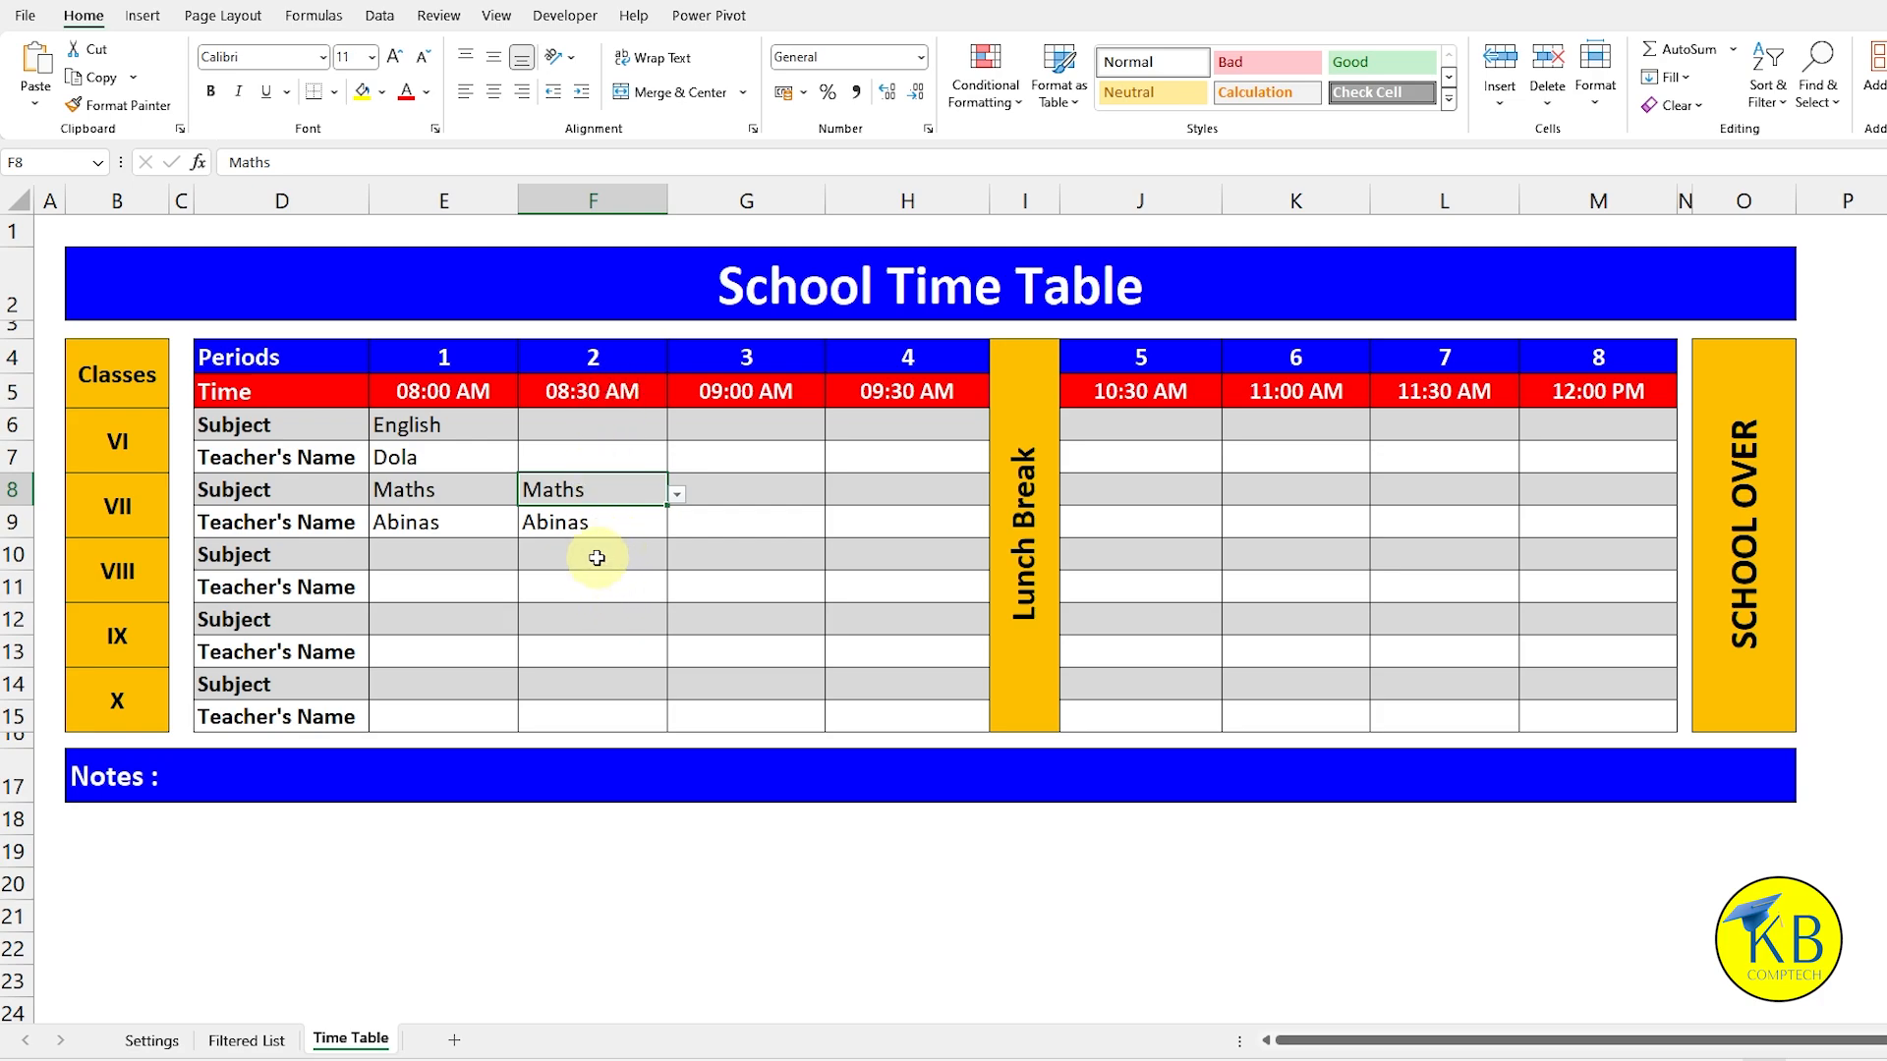
Step: Examine which subjects can be chosen for class VIII in period 2, leaving the cell empty
left_click(597, 557)
left_click(678, 567)
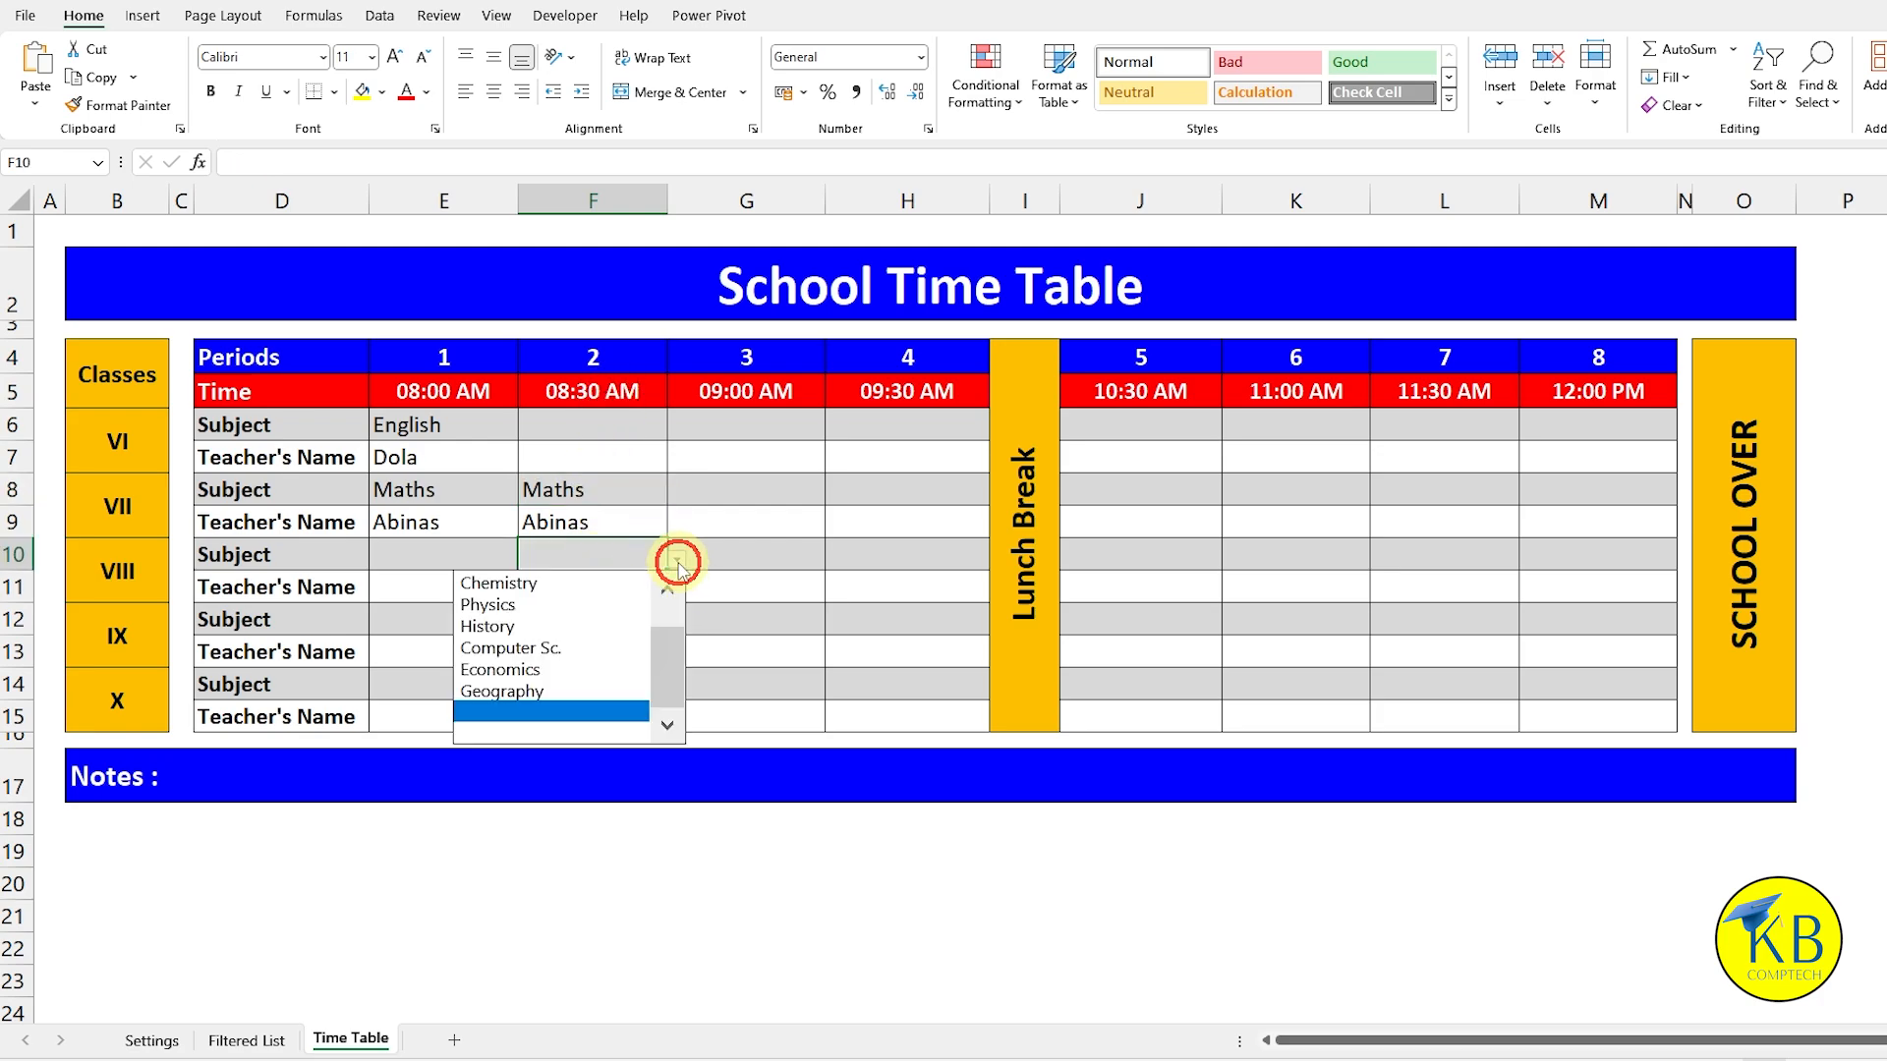
key("Escape")
left_click(677, 559)
scroll(678, 614, "up", 1)
left_click(677, 560)
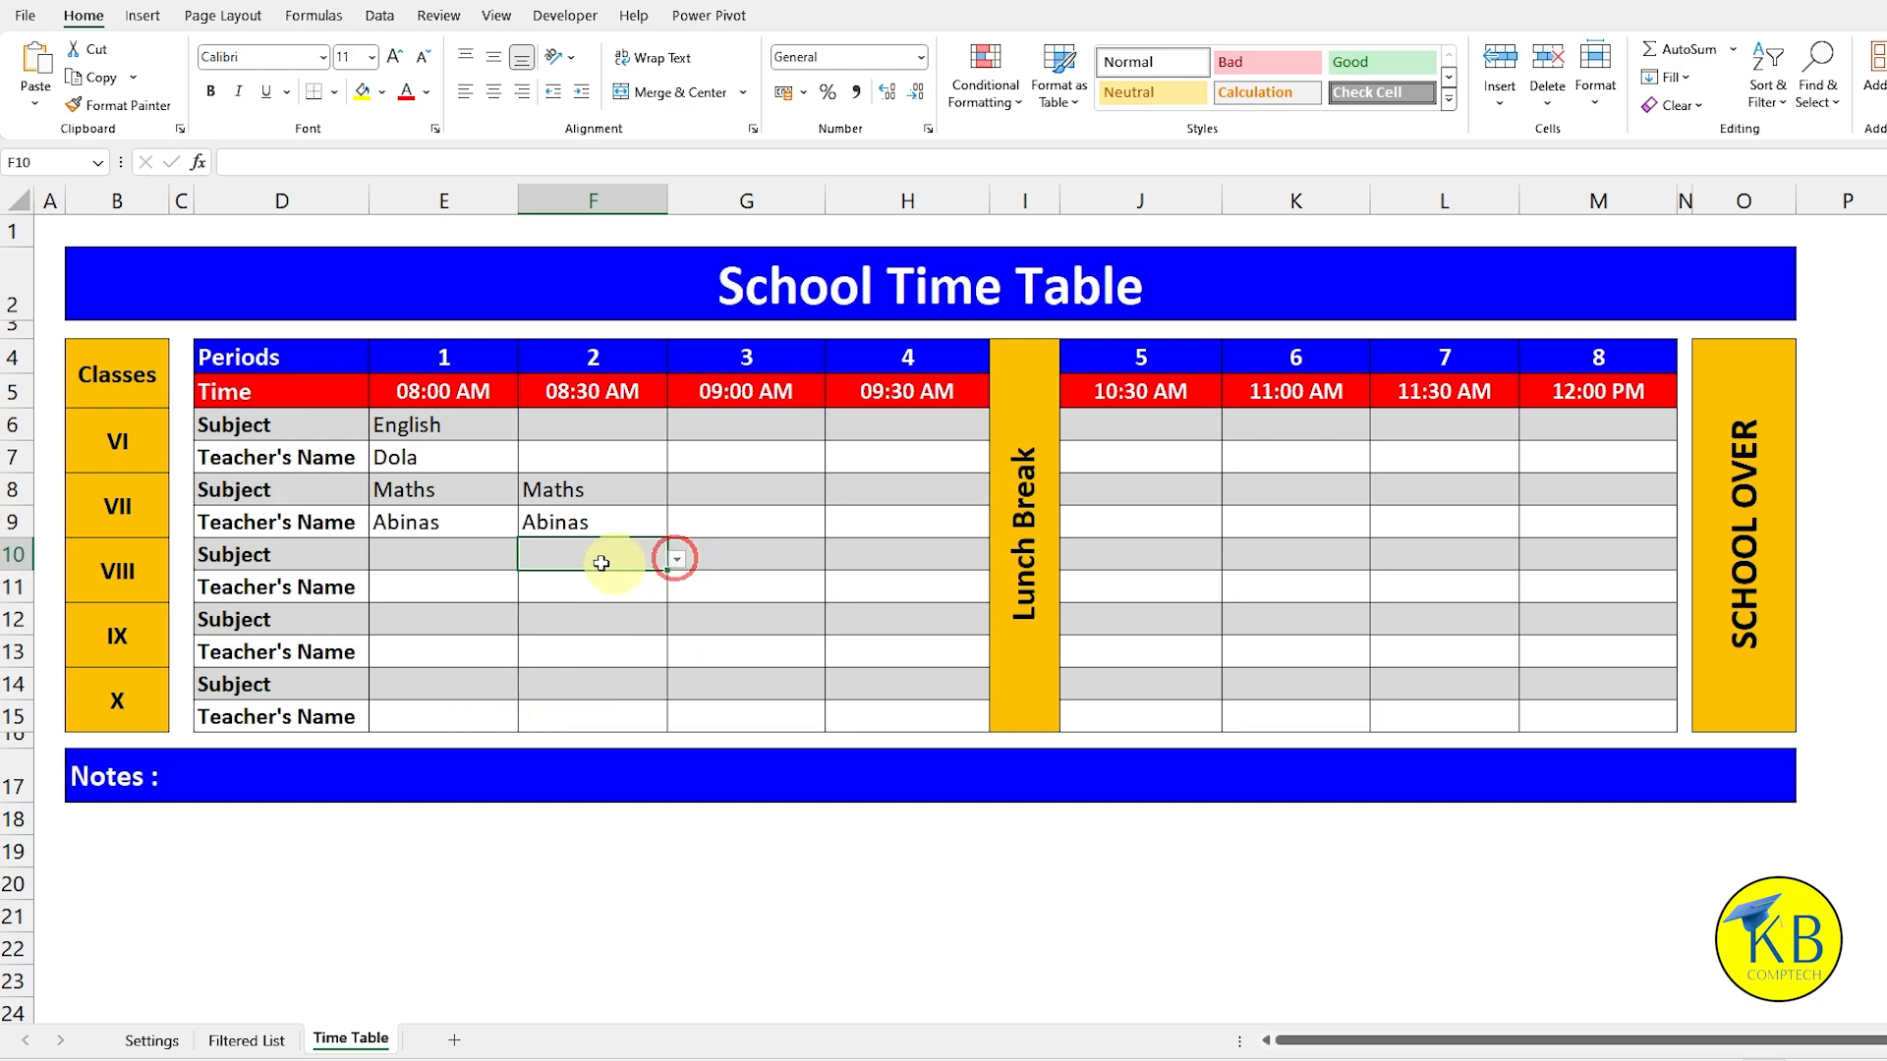
left_click(568, 493)
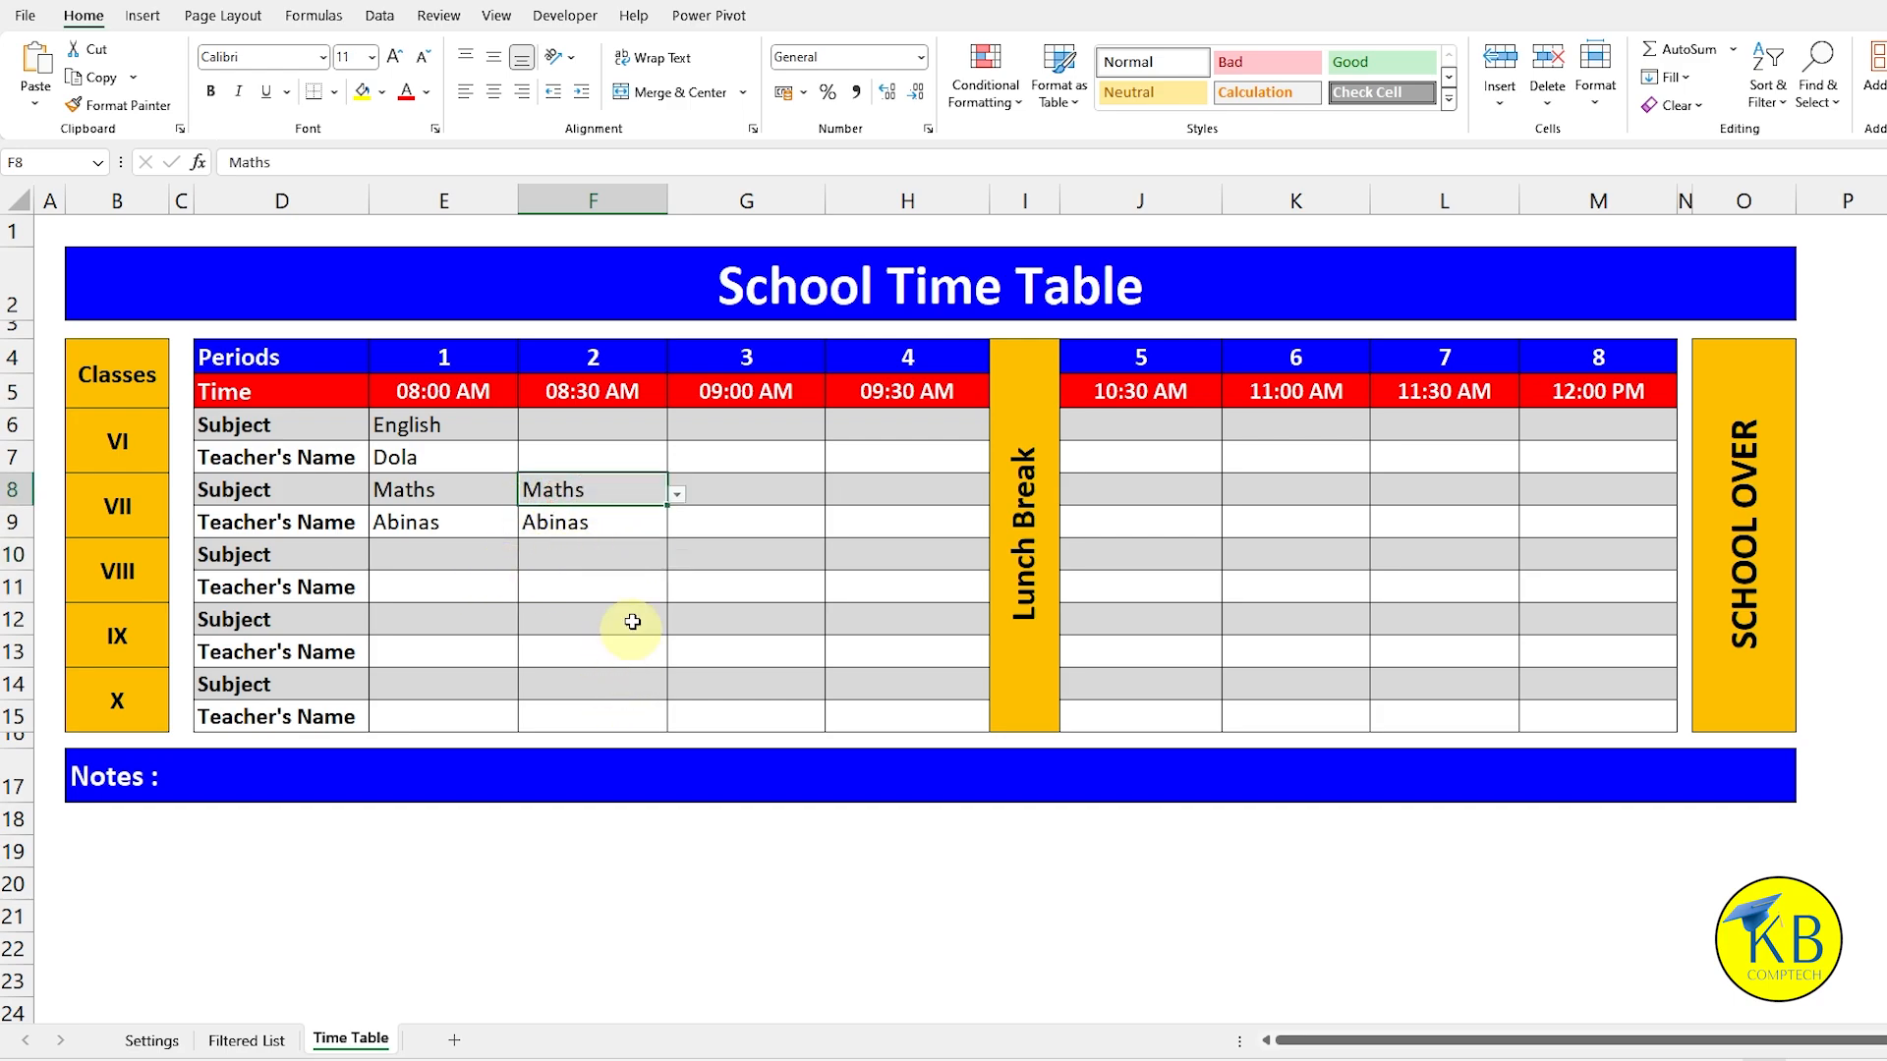
Step: Set the School Open time on the Settings sheet to 9:00 and return to the Time Table sheet
left_click(318, 391)
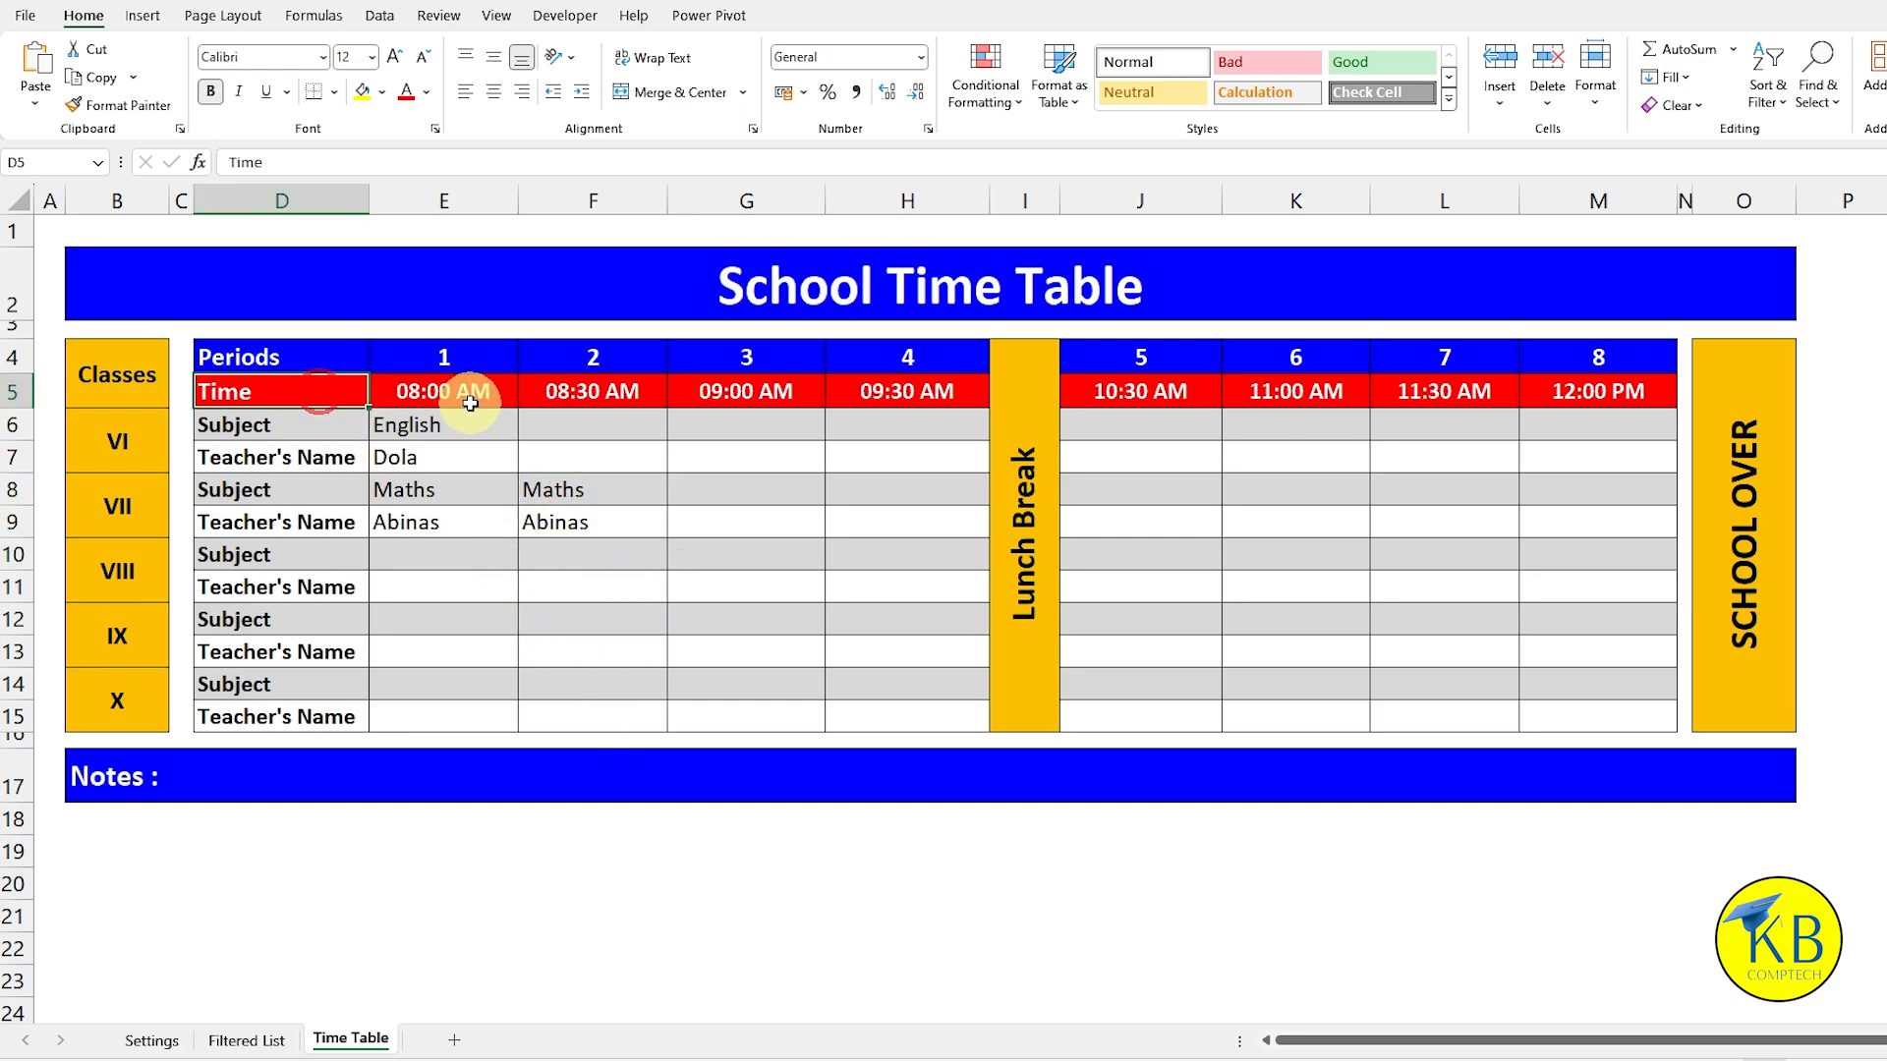
left_click(461, 397)
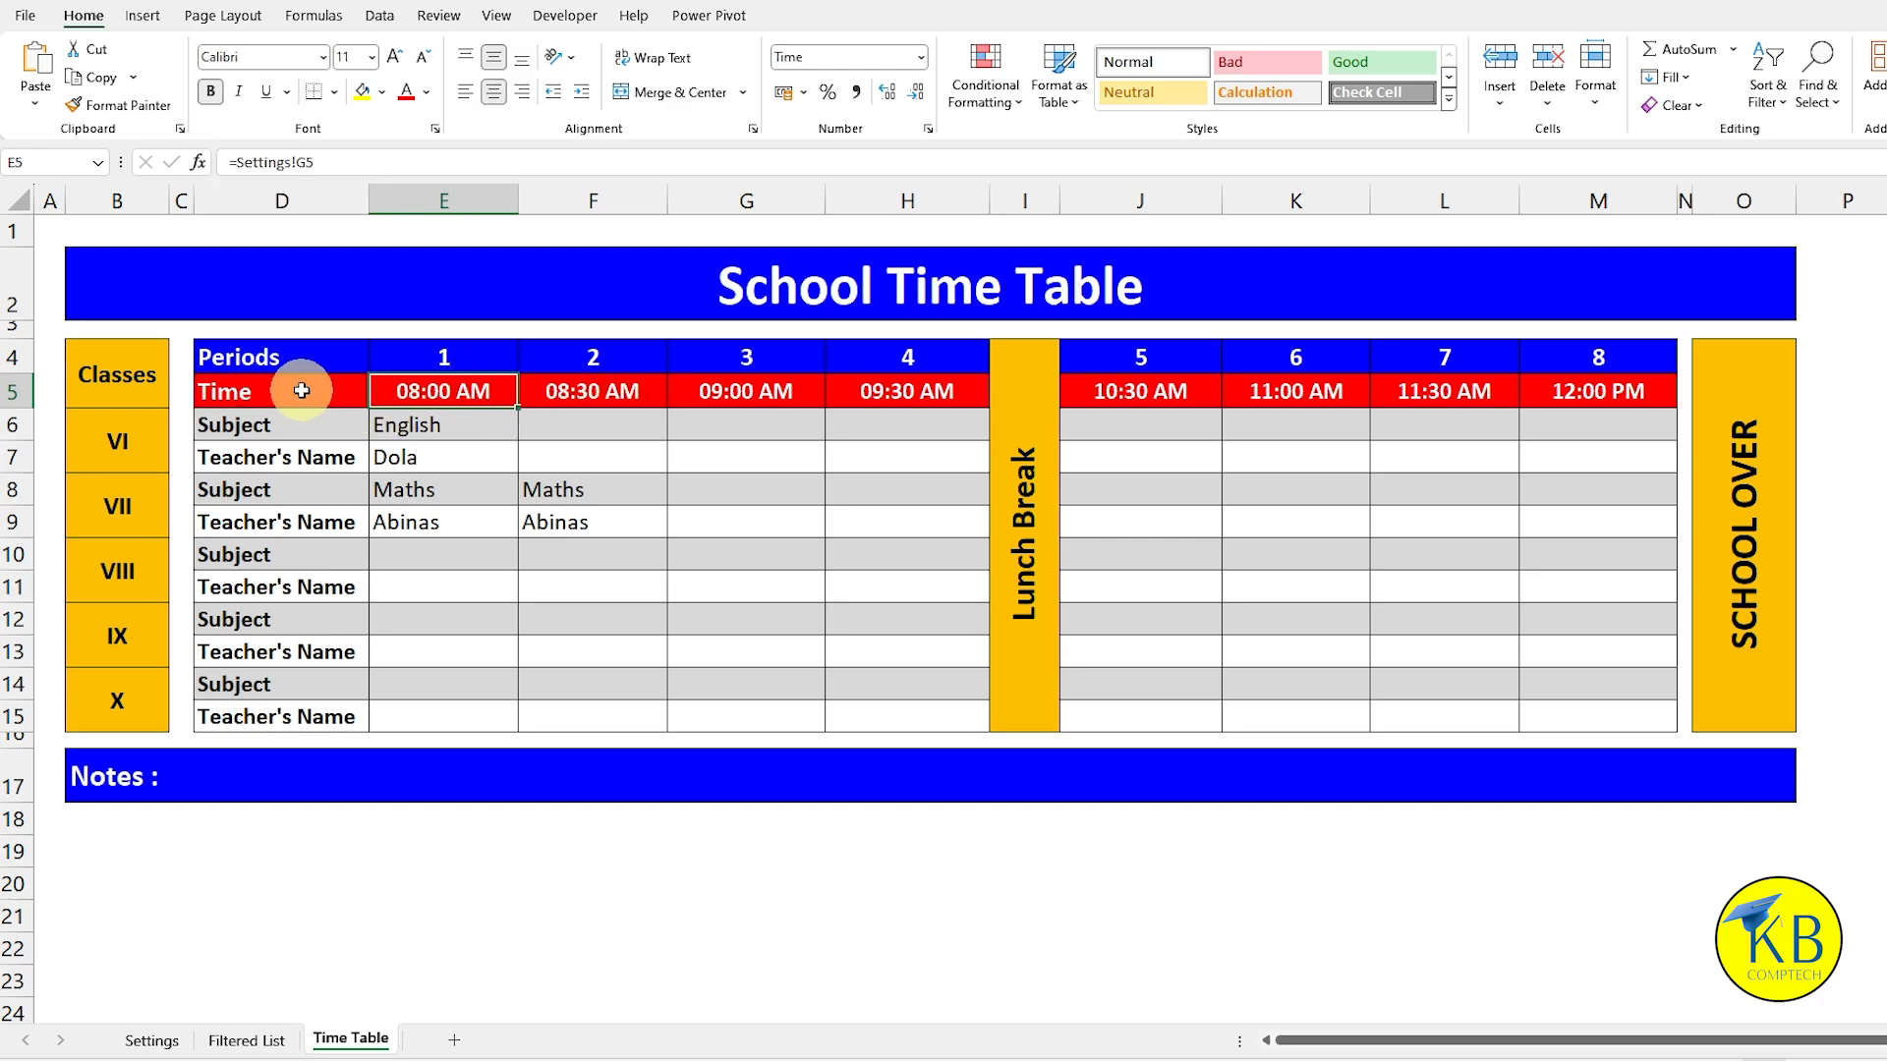
left_click(153, 1041)
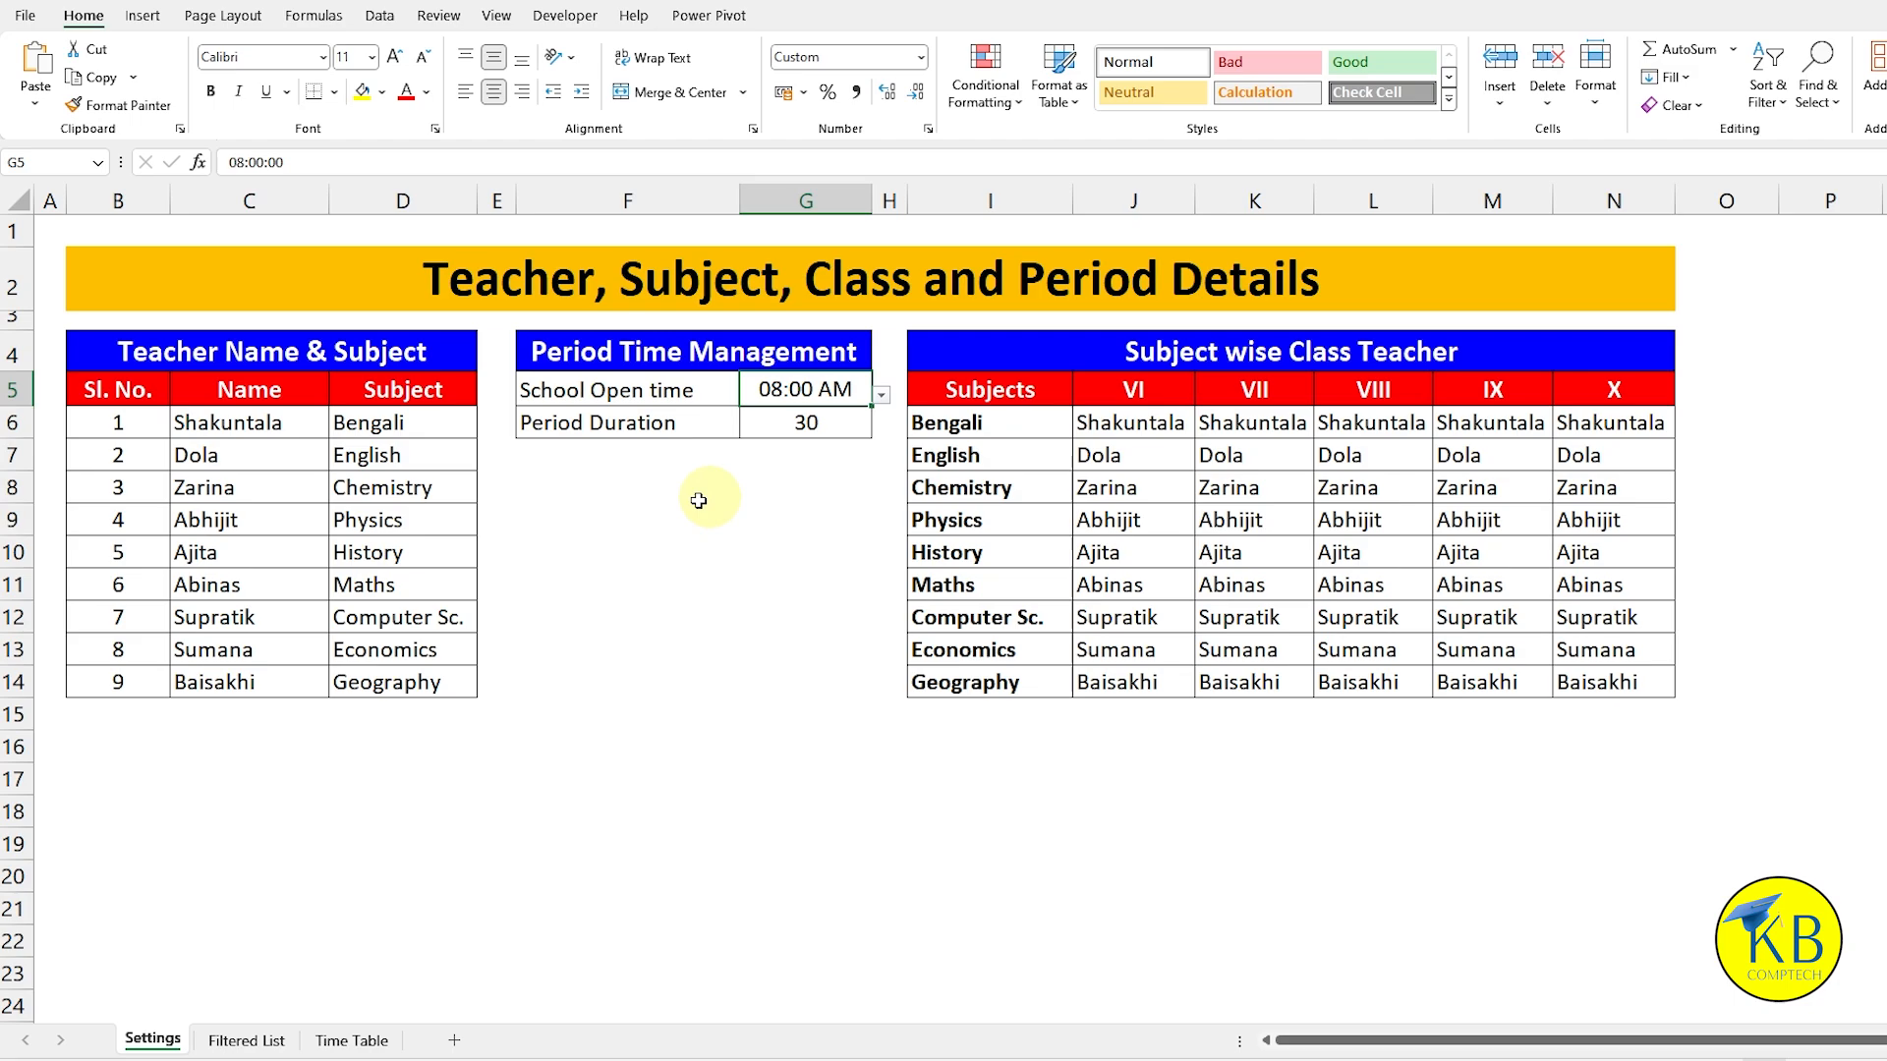
left_click(881, 397)
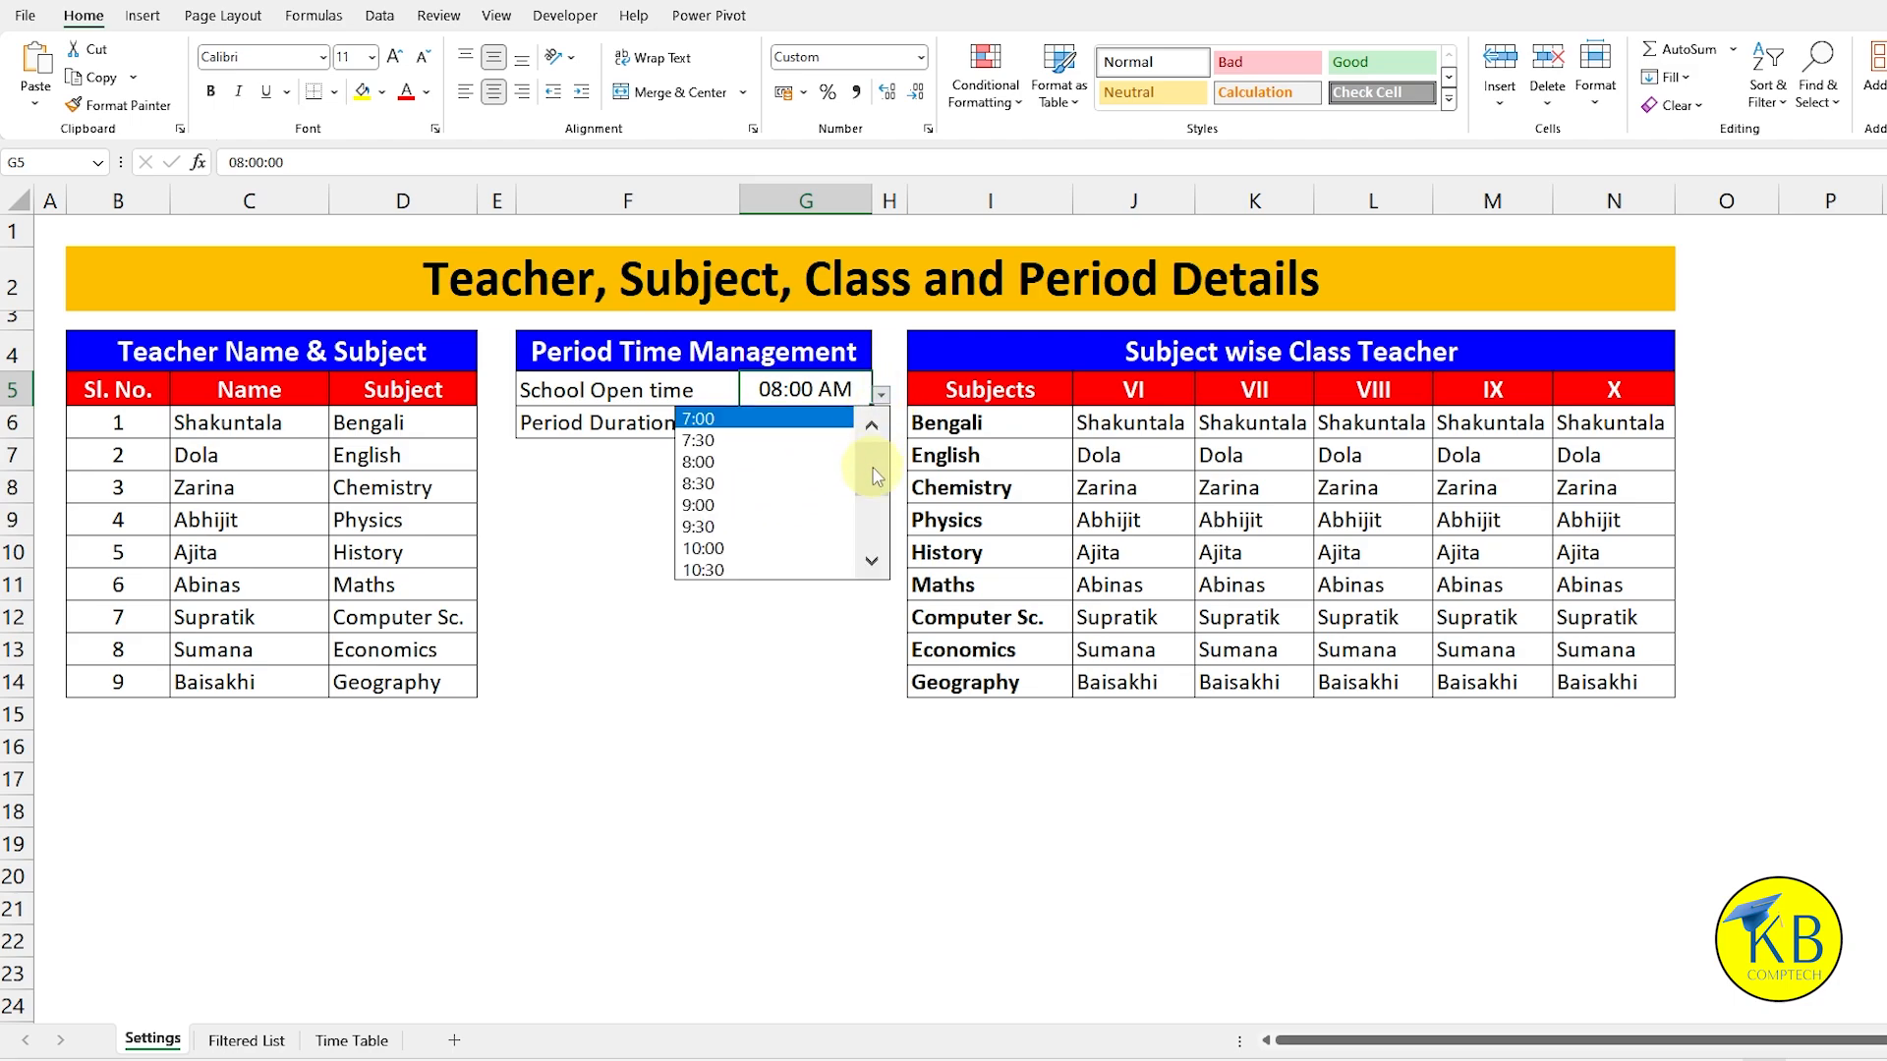
left_click(773, 506)
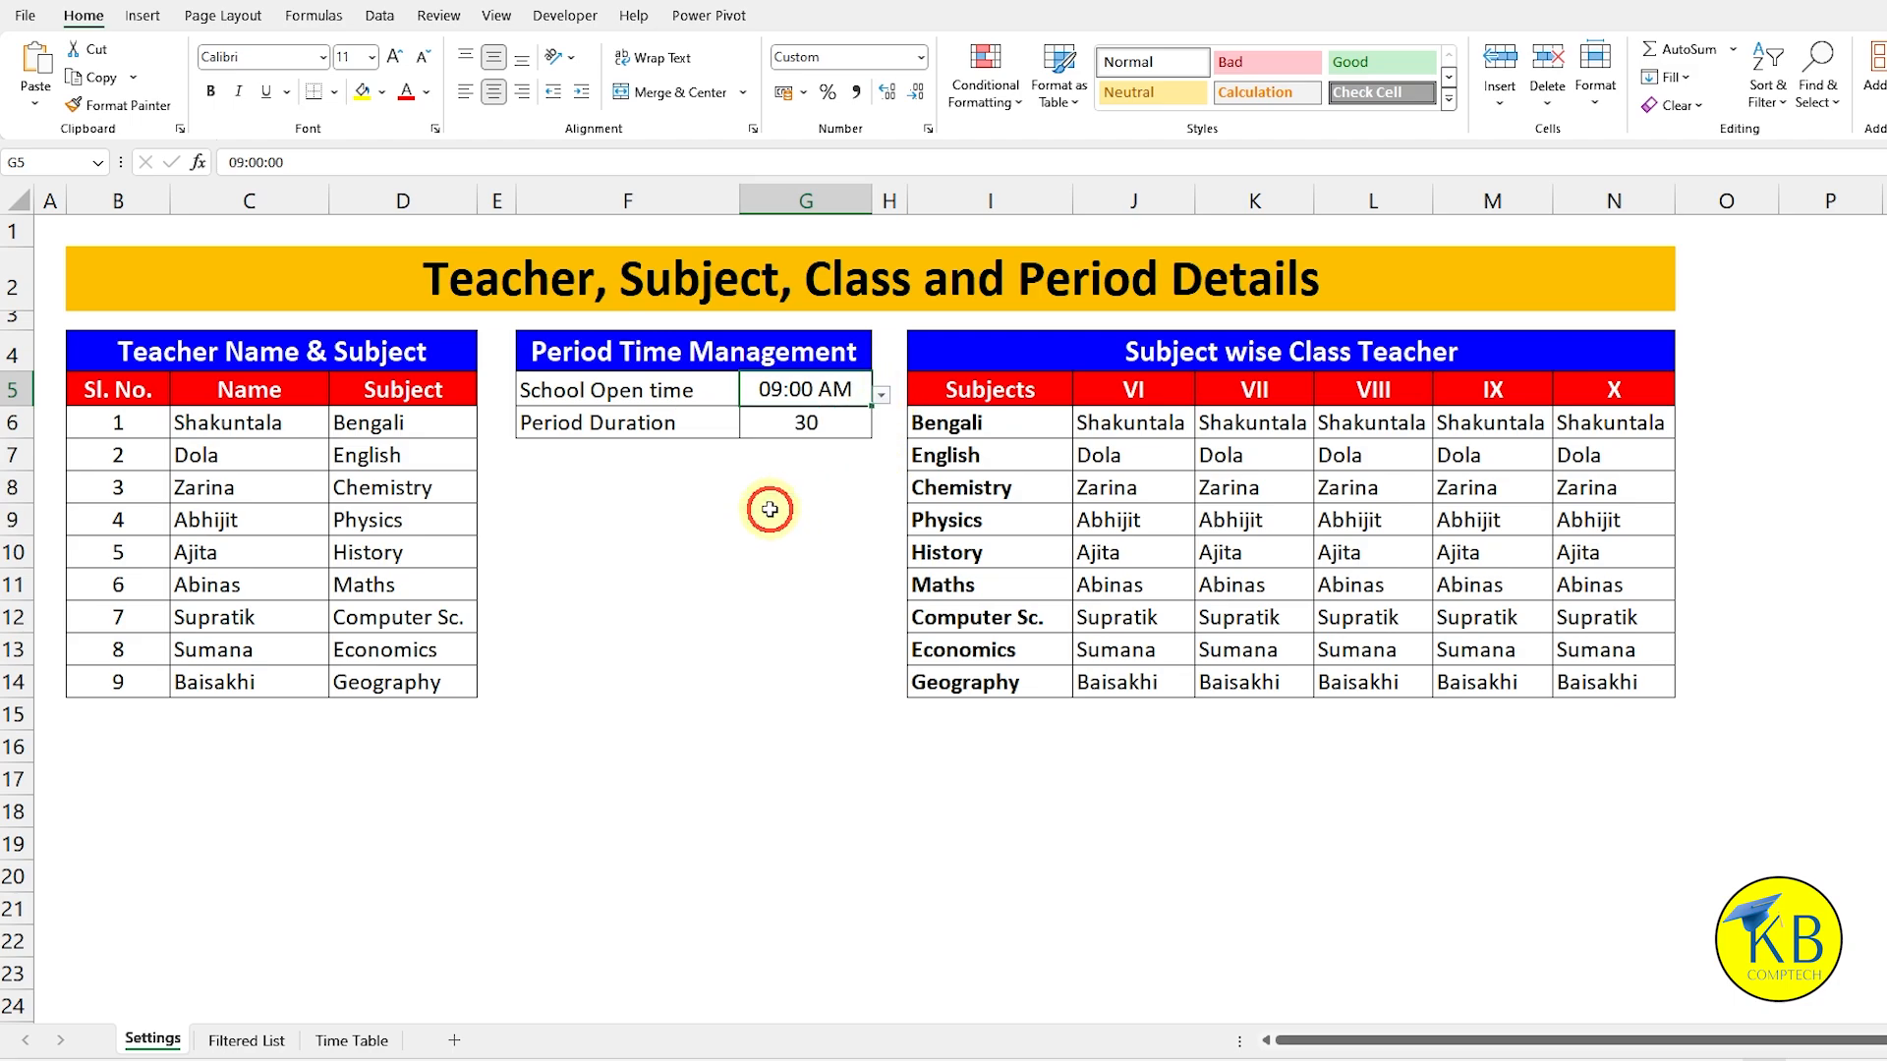
left_click(375, 1043)
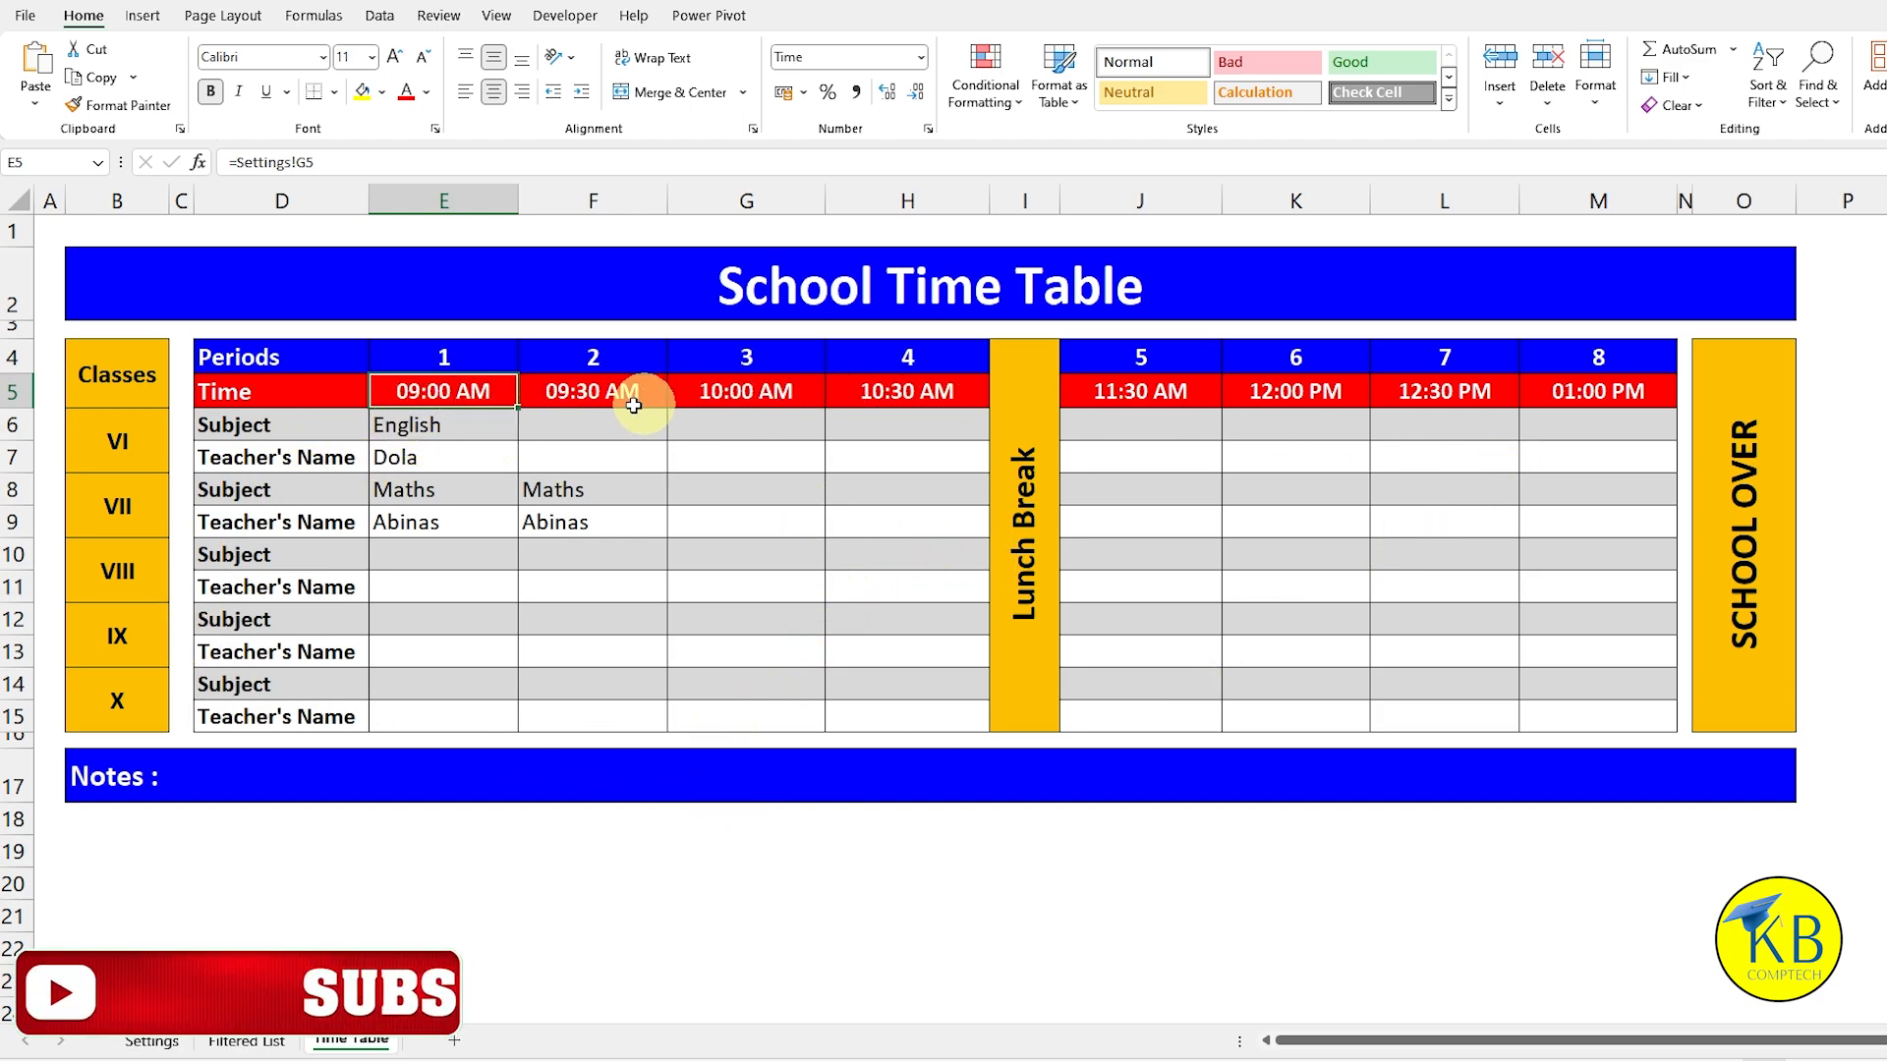
Step: Set the Period Duration on the Settings sheet to 40 and return to the Time Table sheet
left_click(169, 1043)
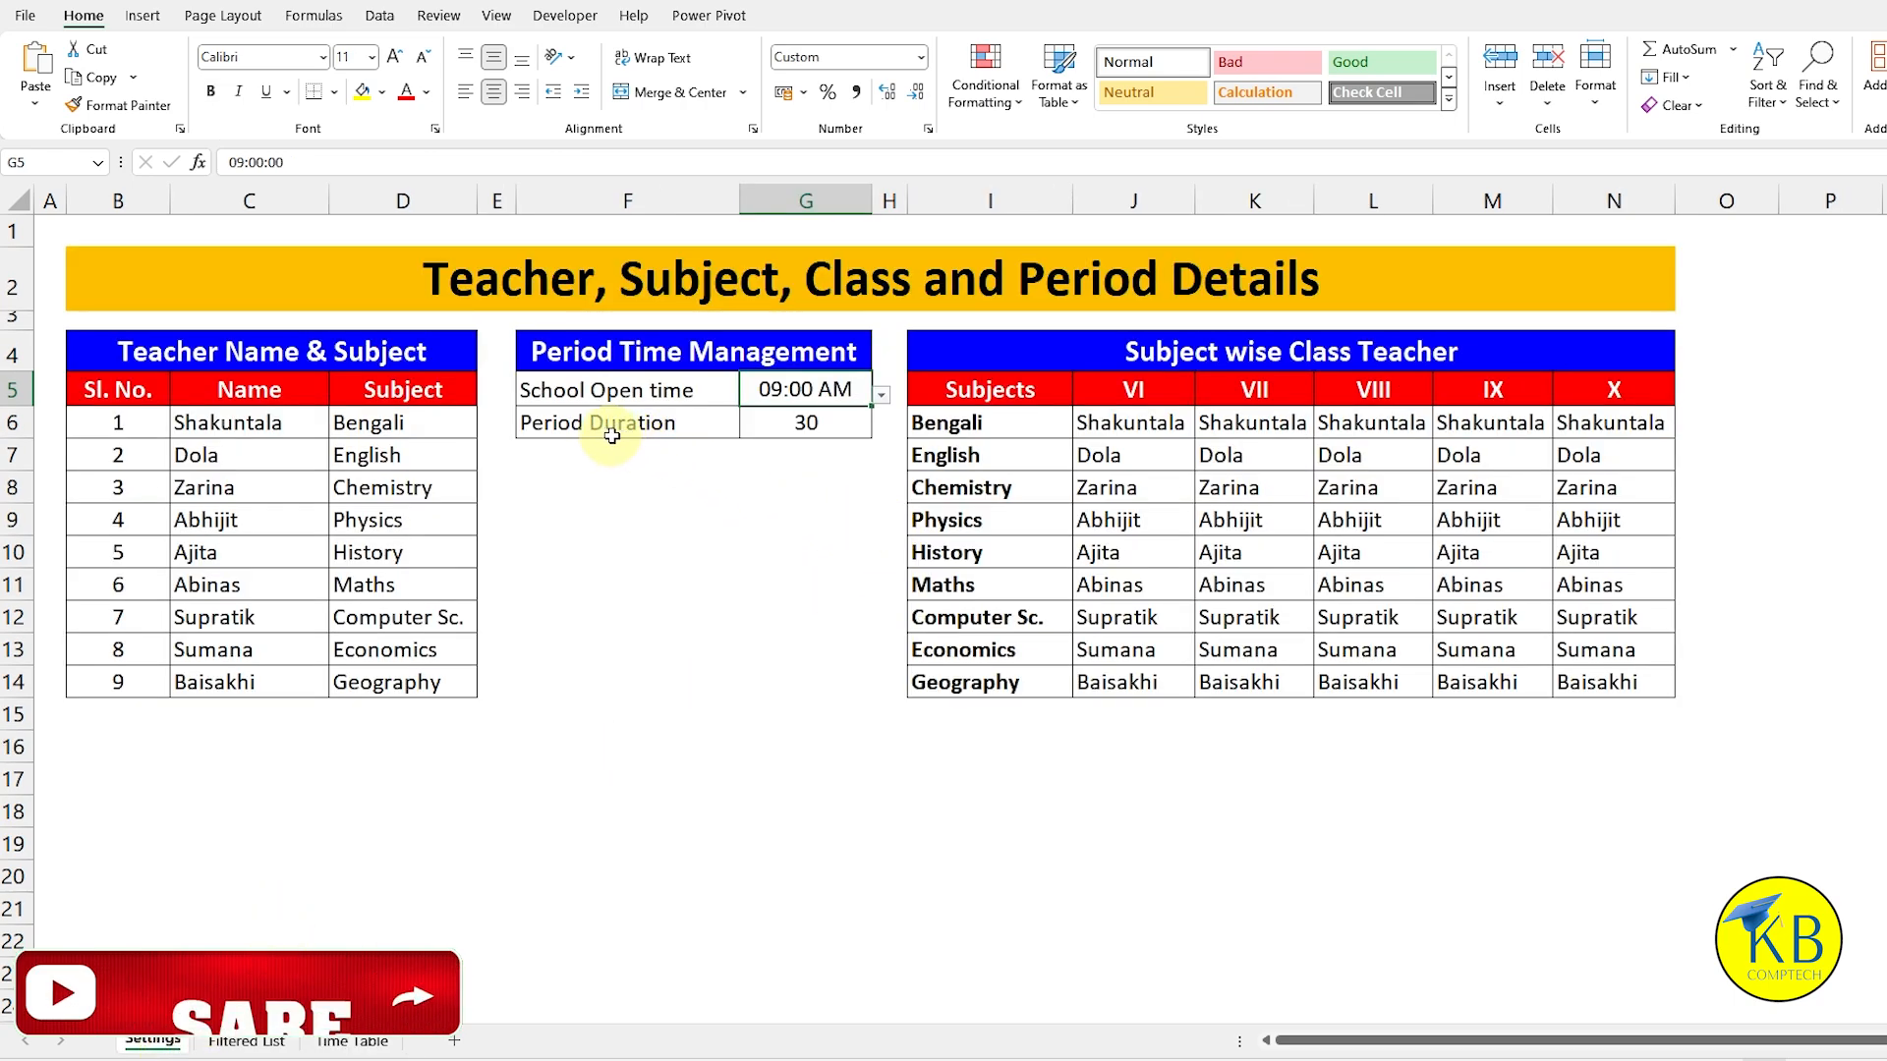
left_click(802, 425)
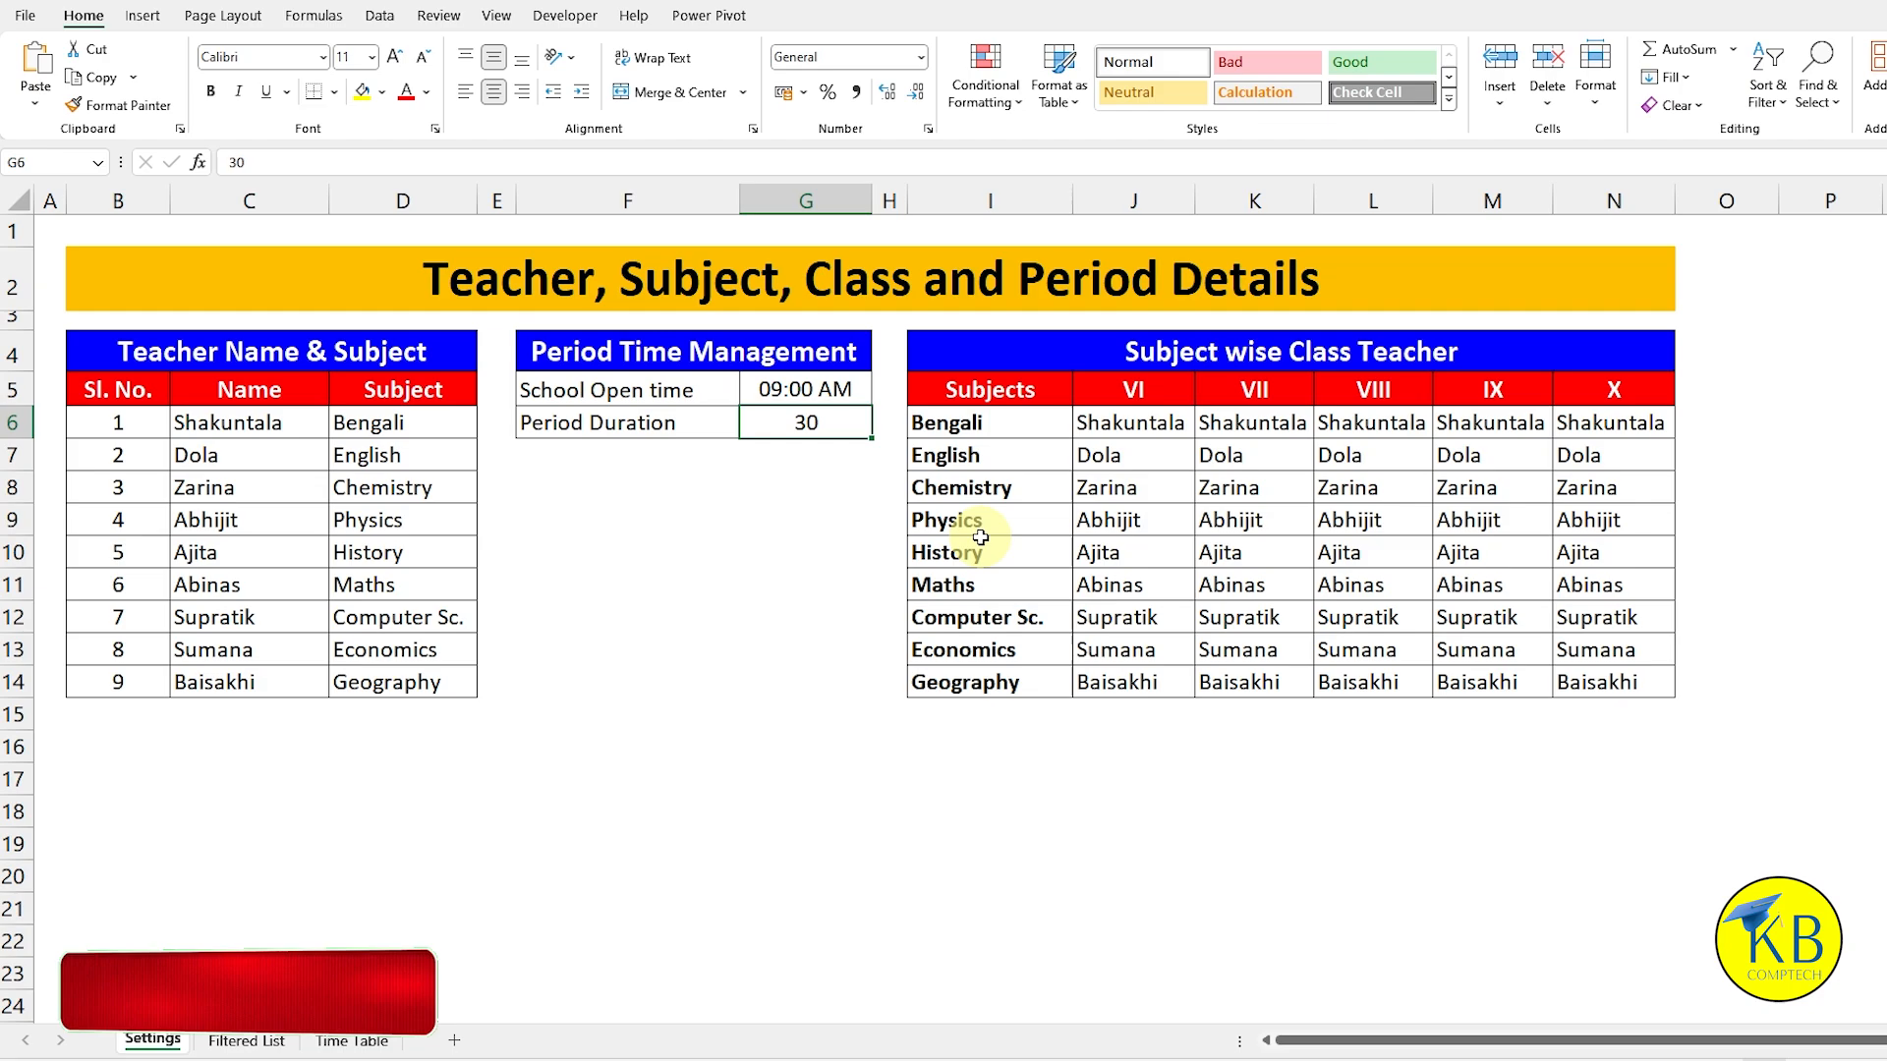
type("40")
key("Return")
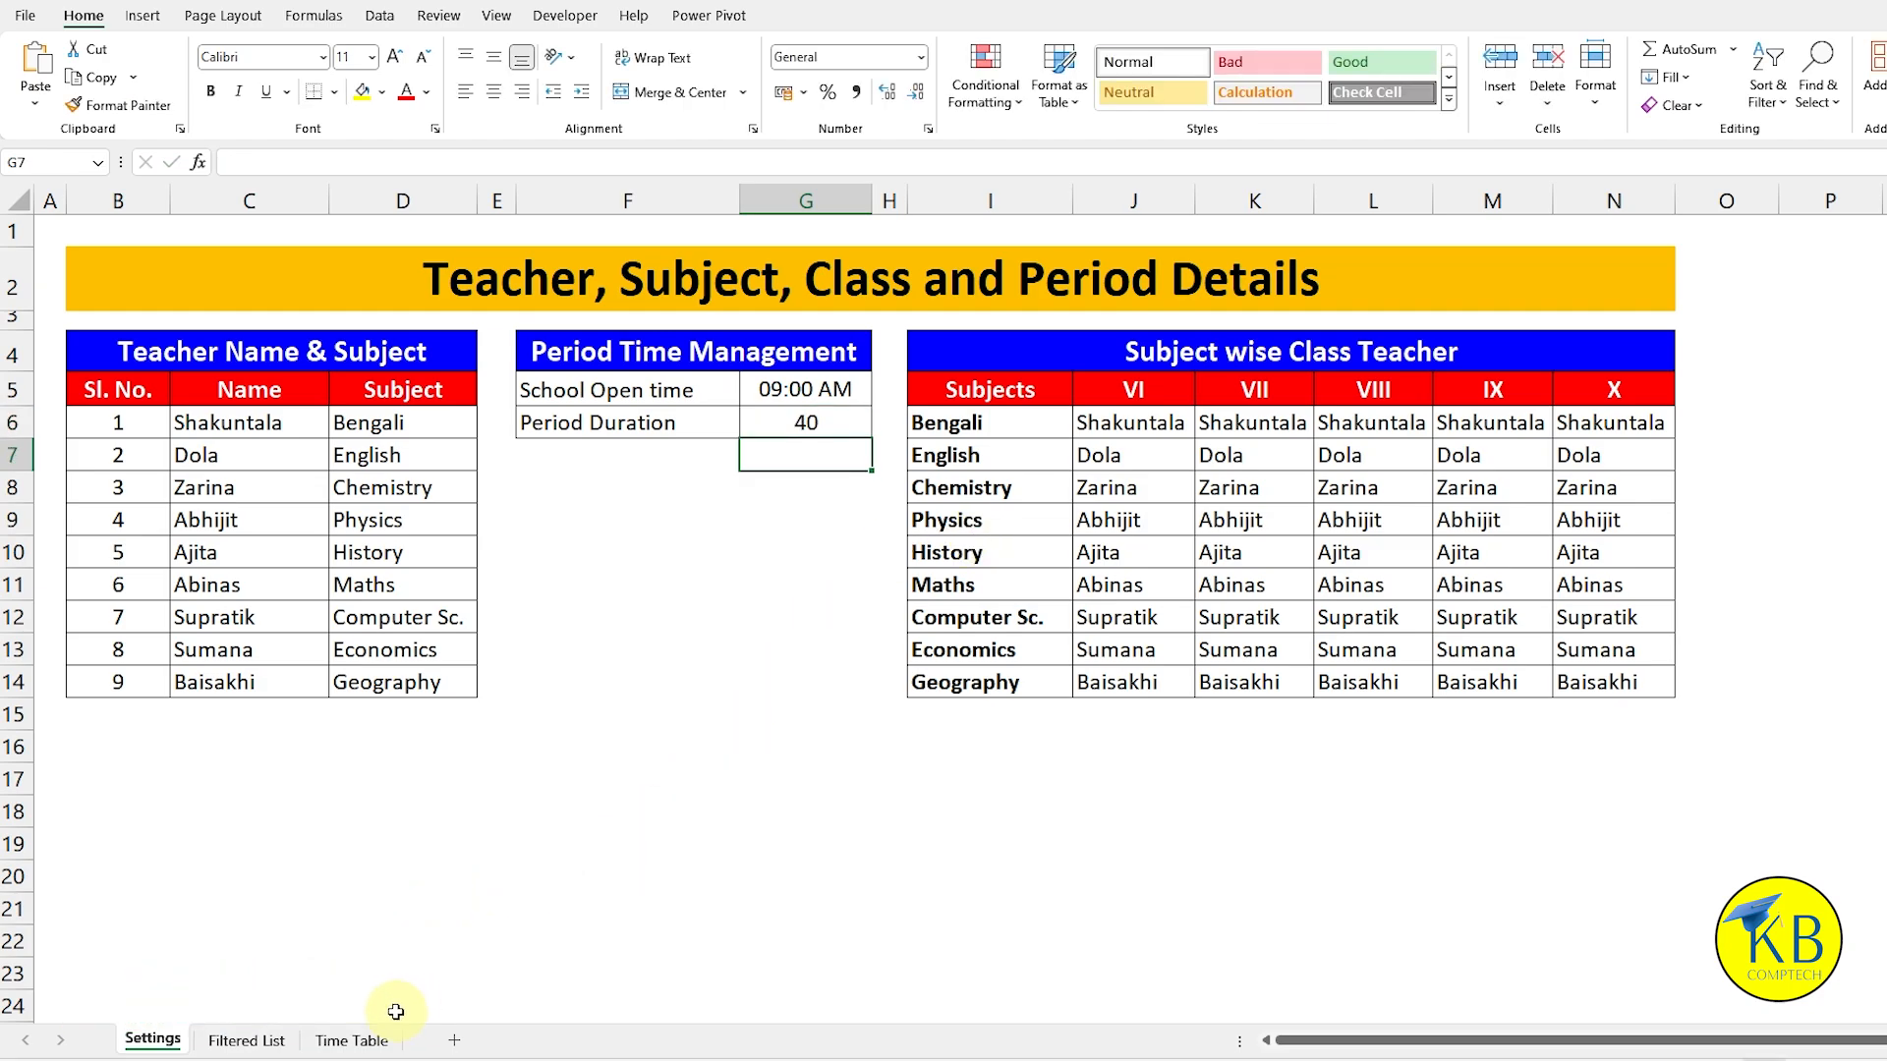
left_click(354, 1040)
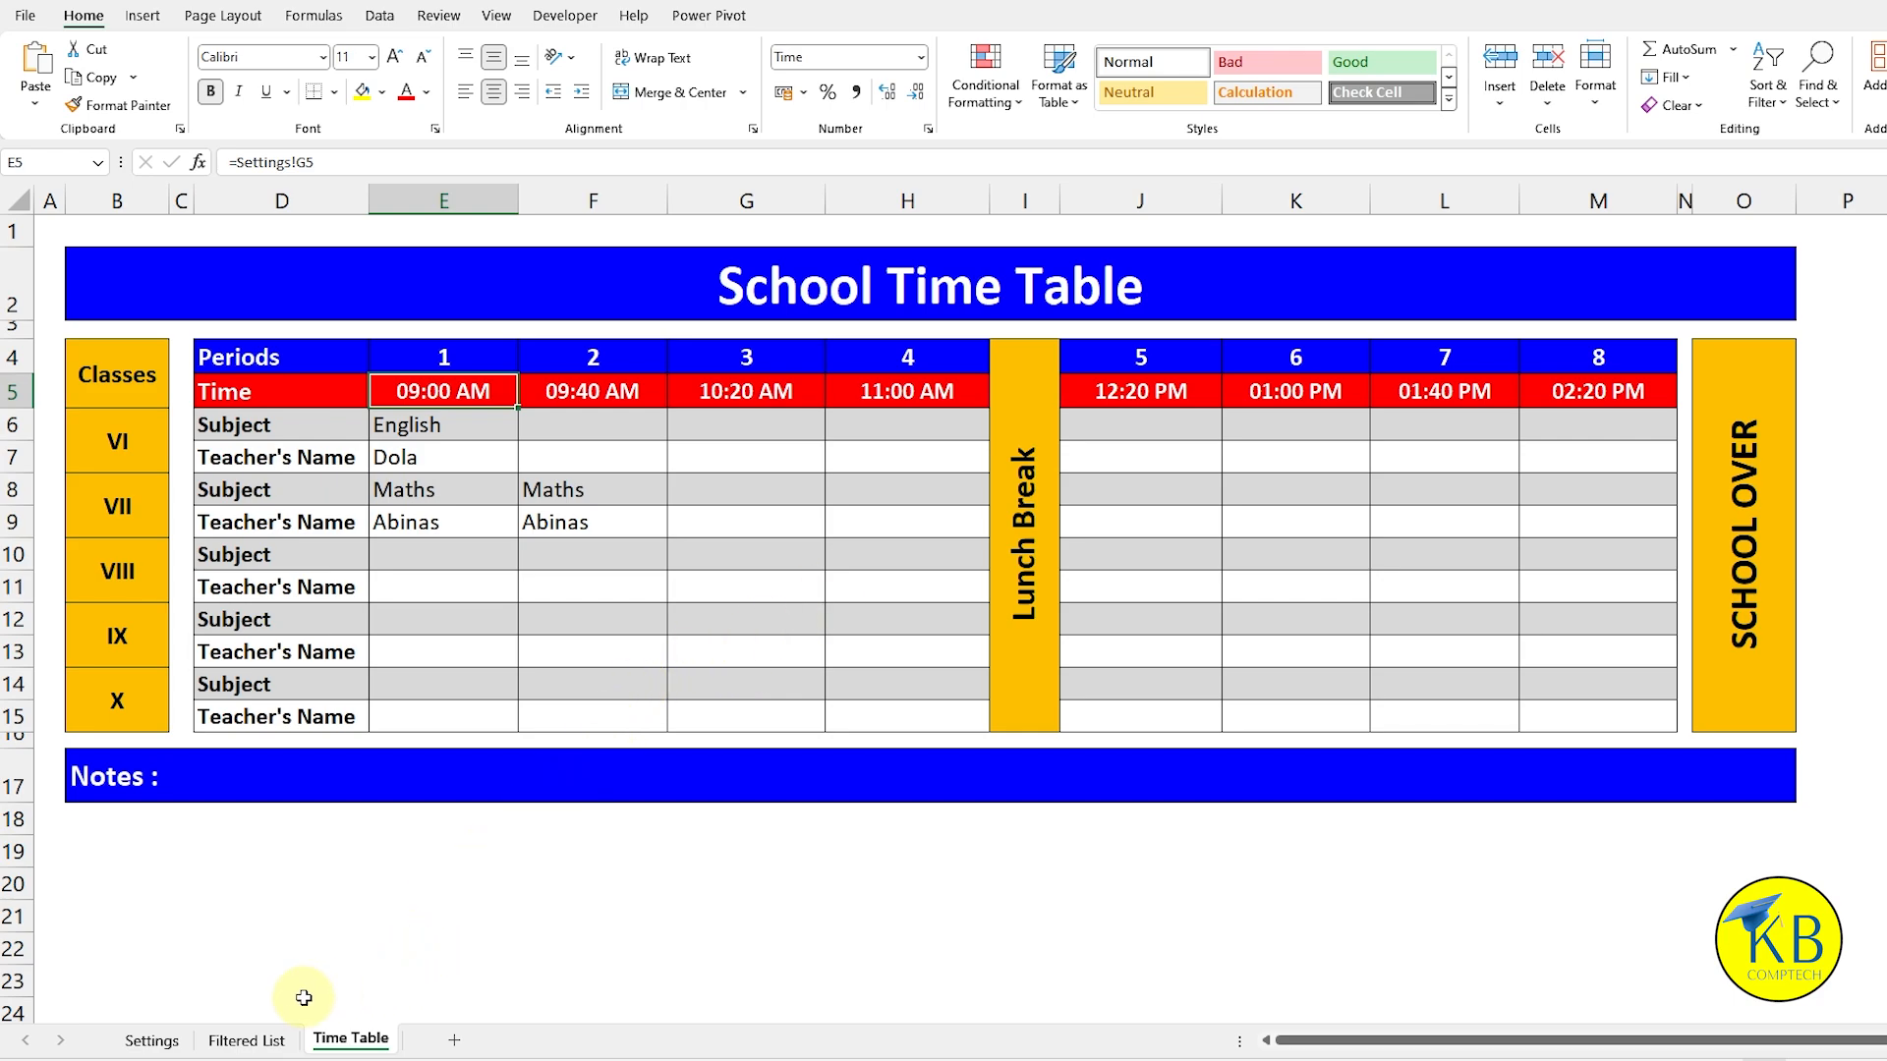
Step: Review the workbook's Settings, Filtered List and Time Table sheets
left_click(153, 1041)
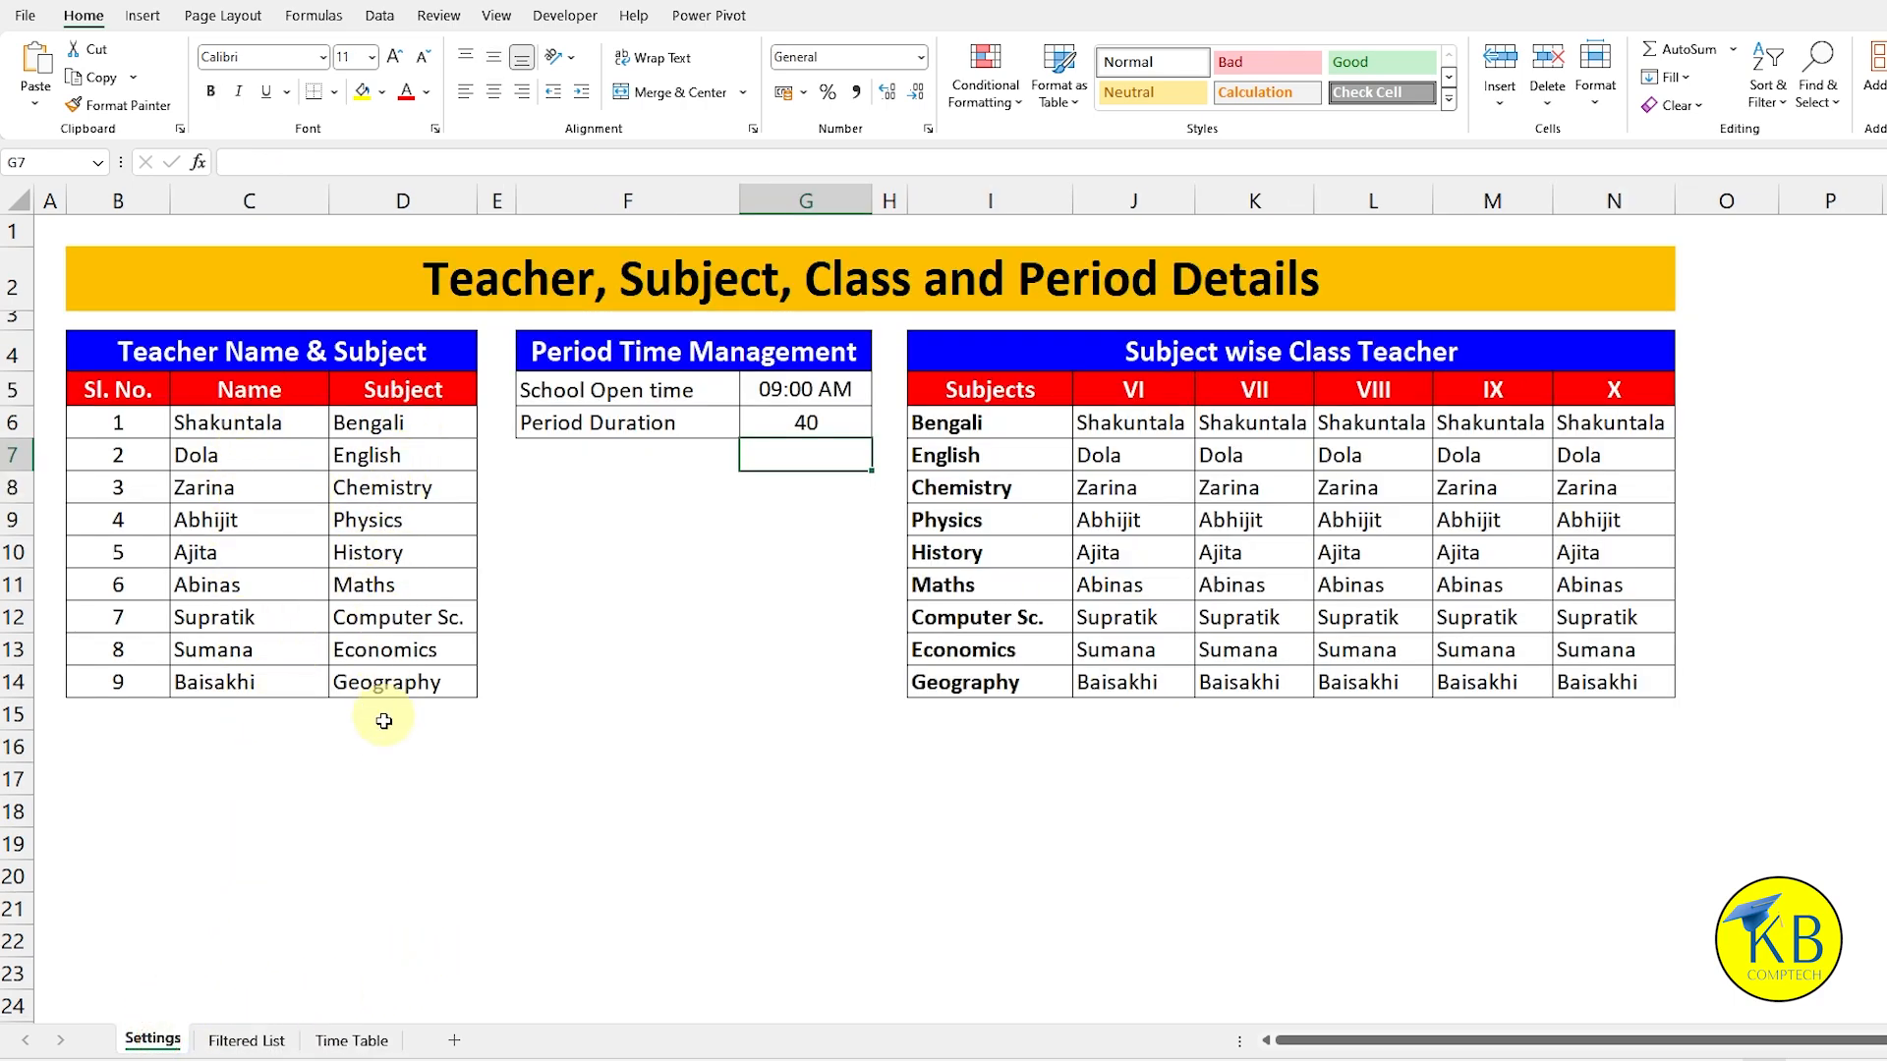
left_click(617, 390)
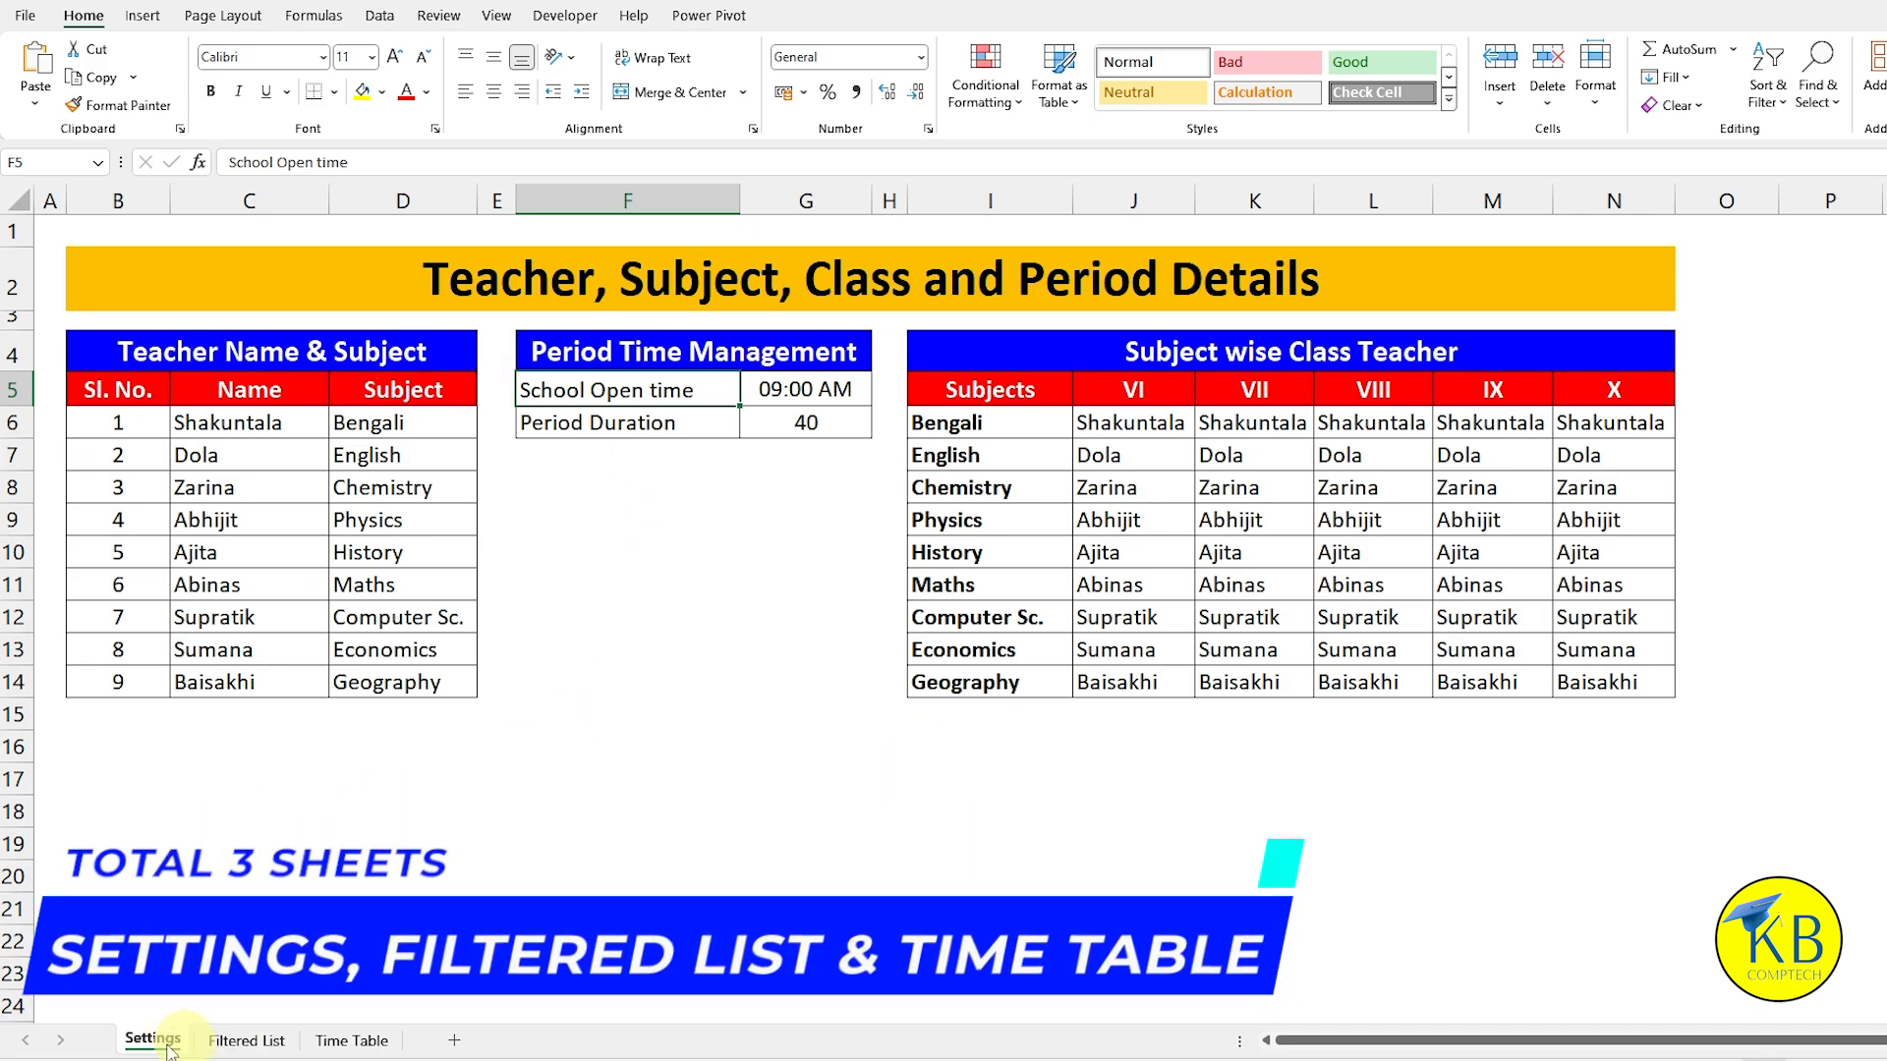
left_click(248, 1039)
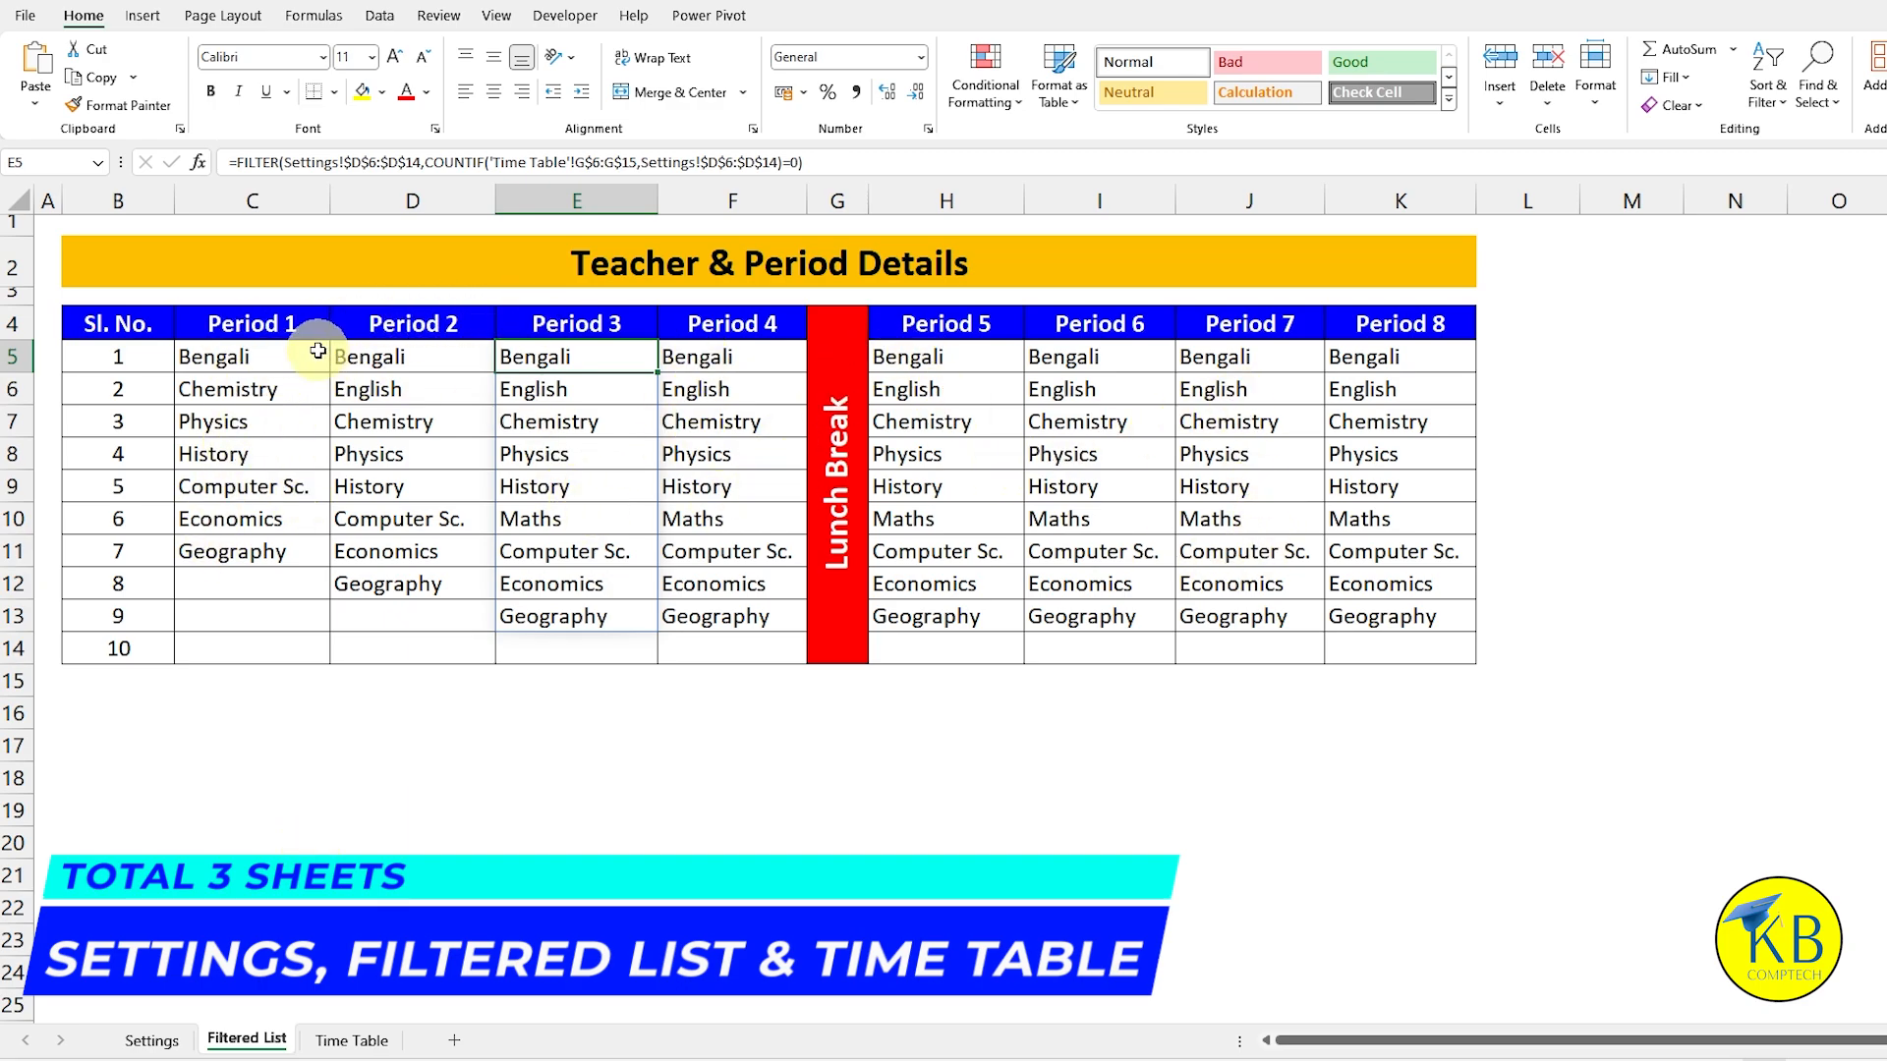
left_click(351, 1040)
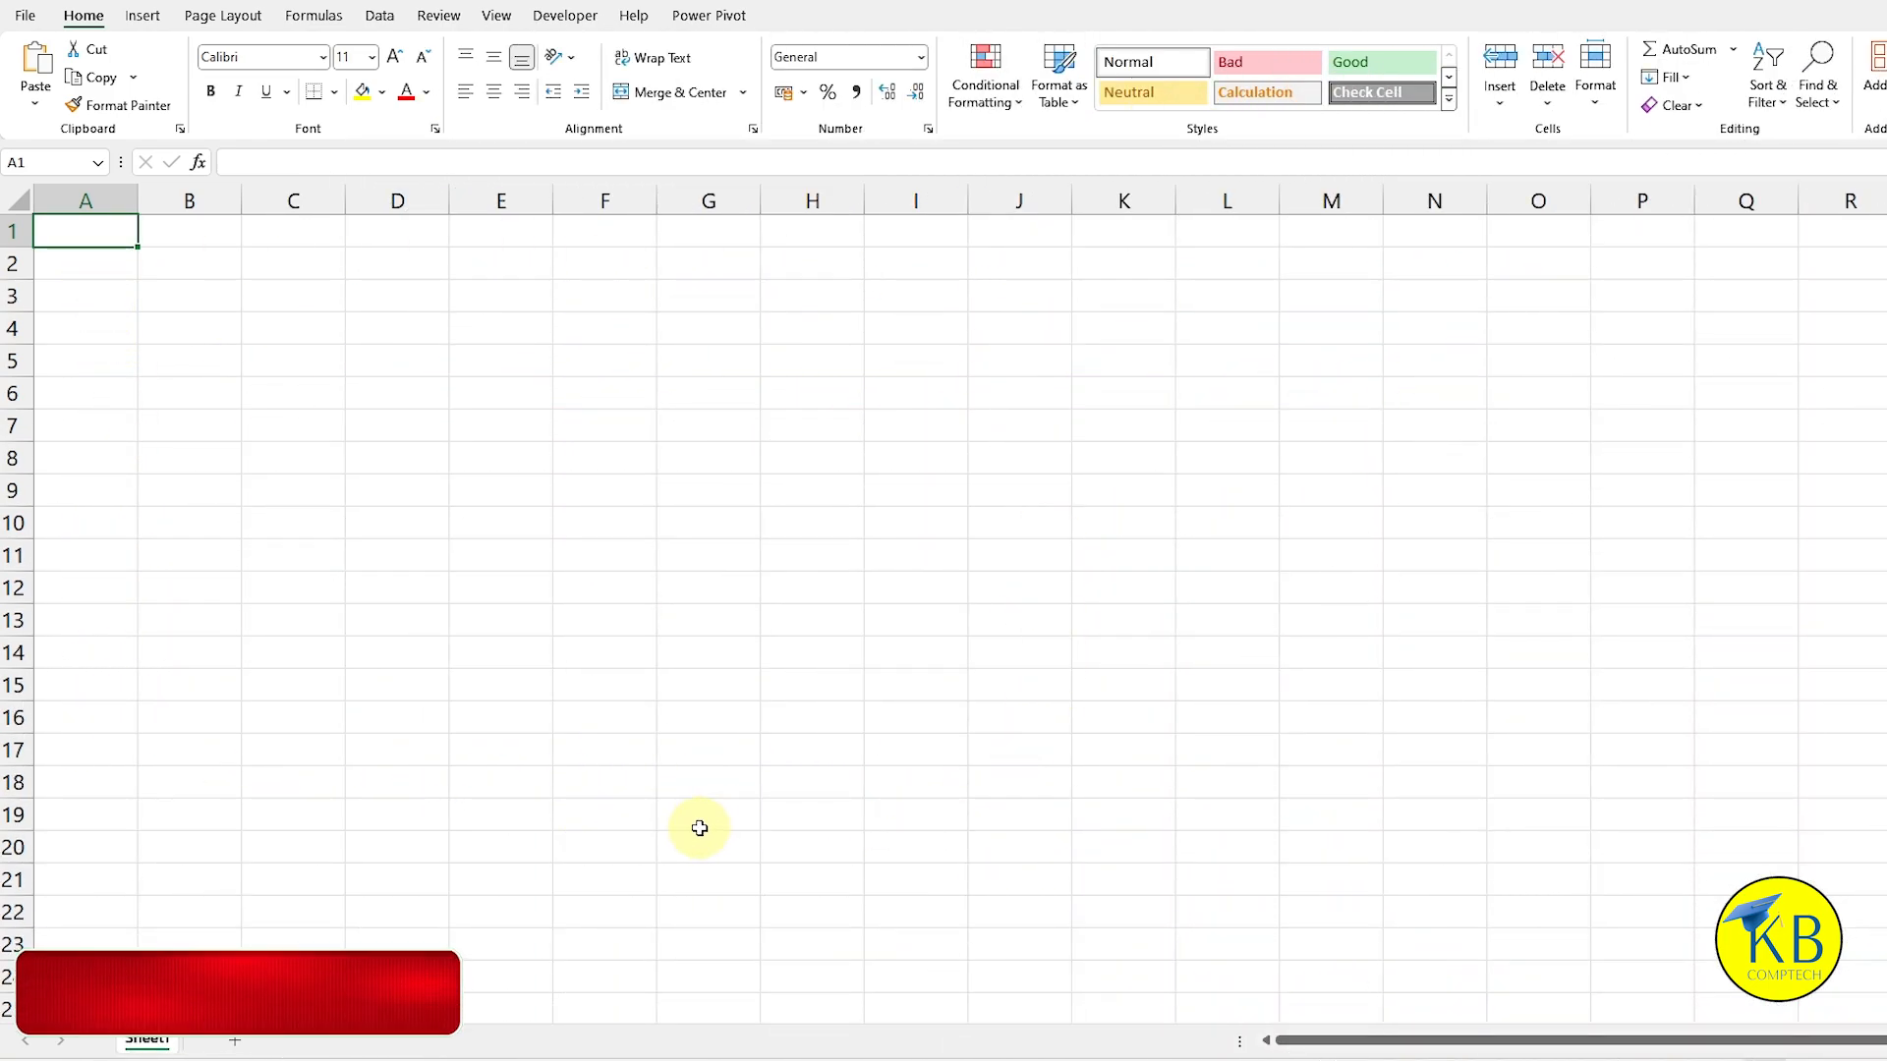
Step: Rename Sheet1 of the blank workbook as Settings
right_click(145, 1042)
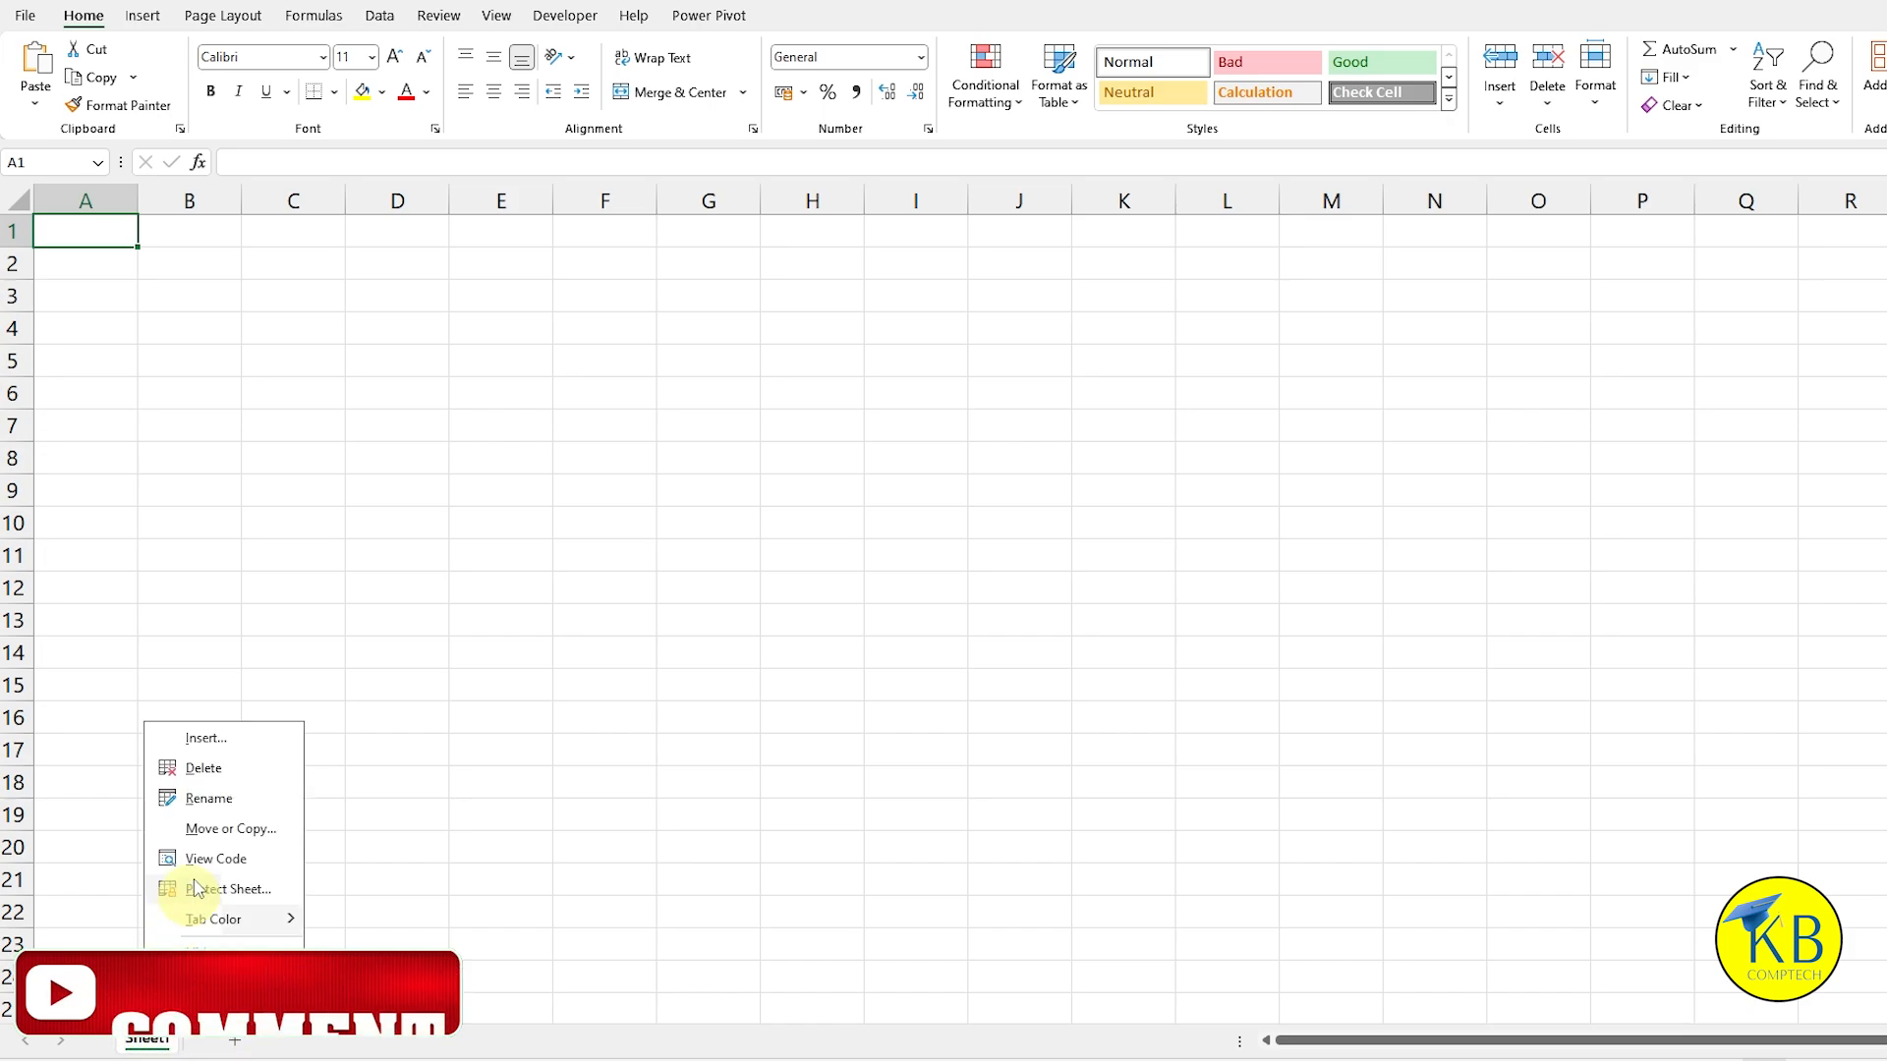
left_click(210, 801)
type("Settings")
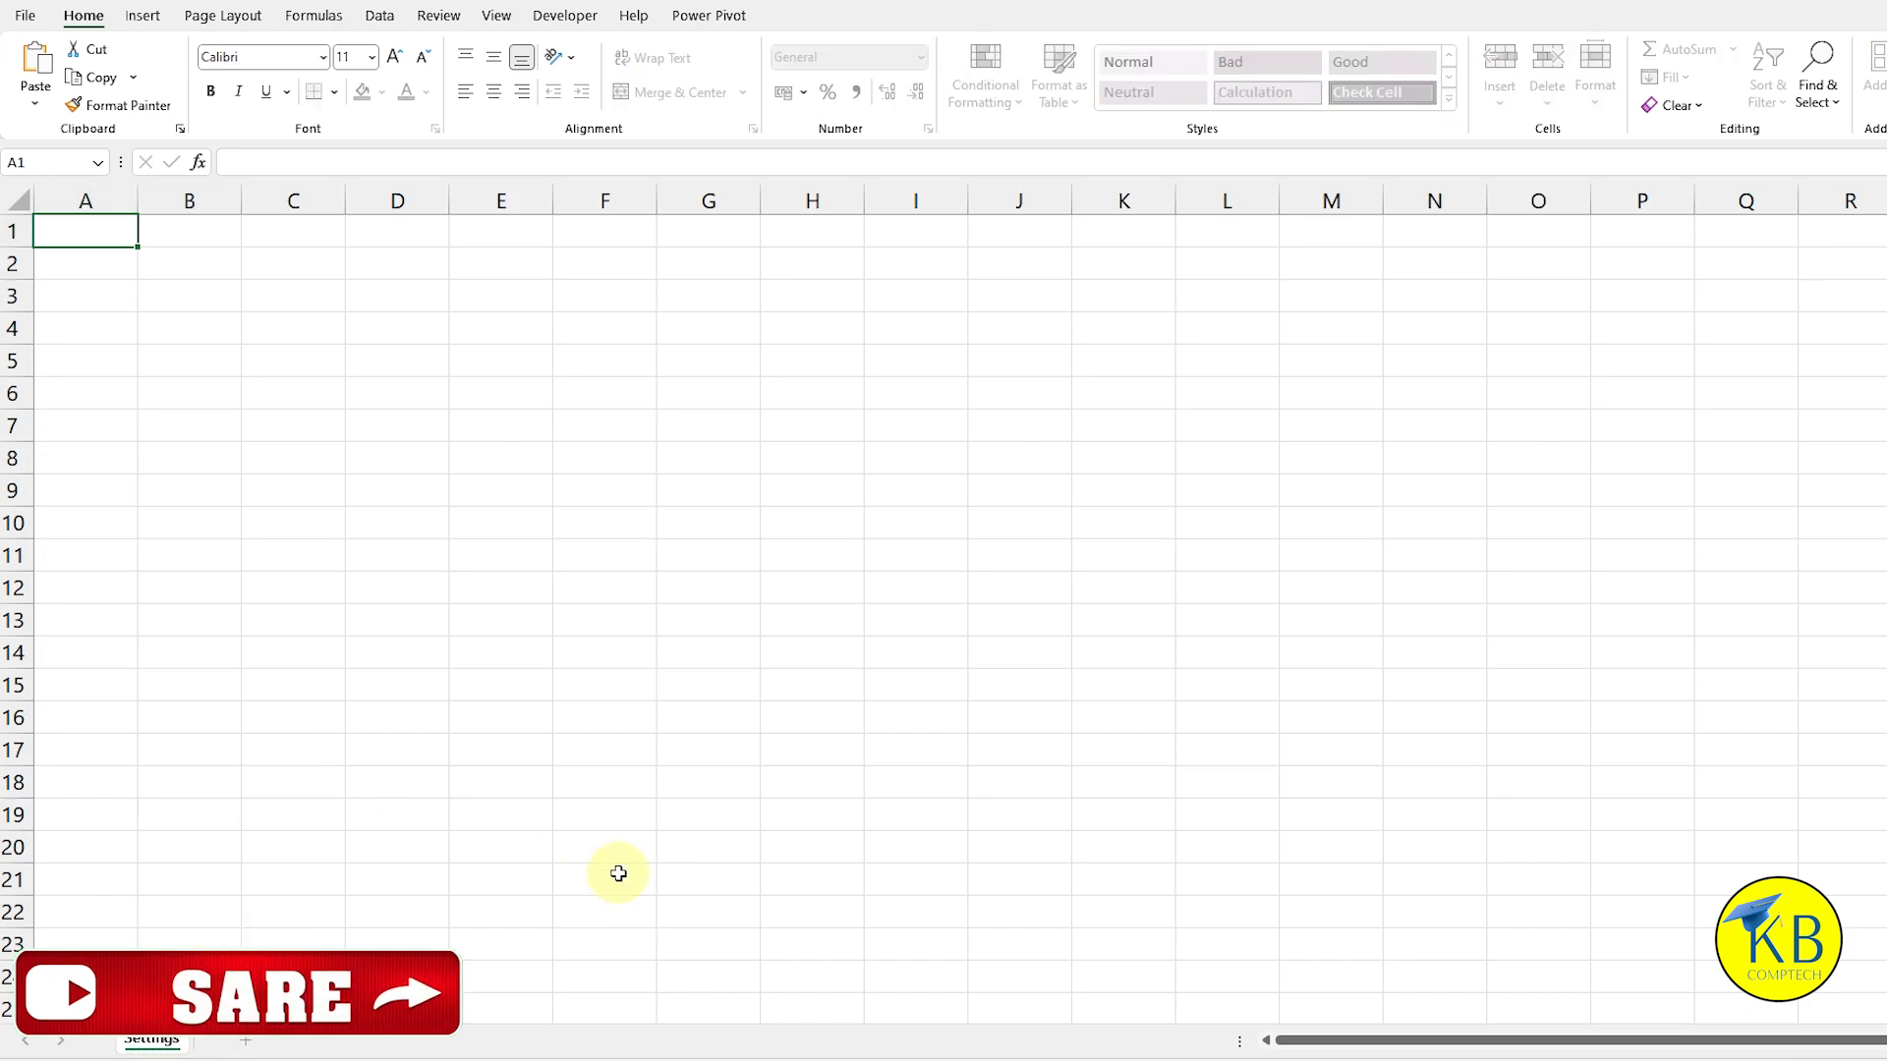
left_click(68, 240)
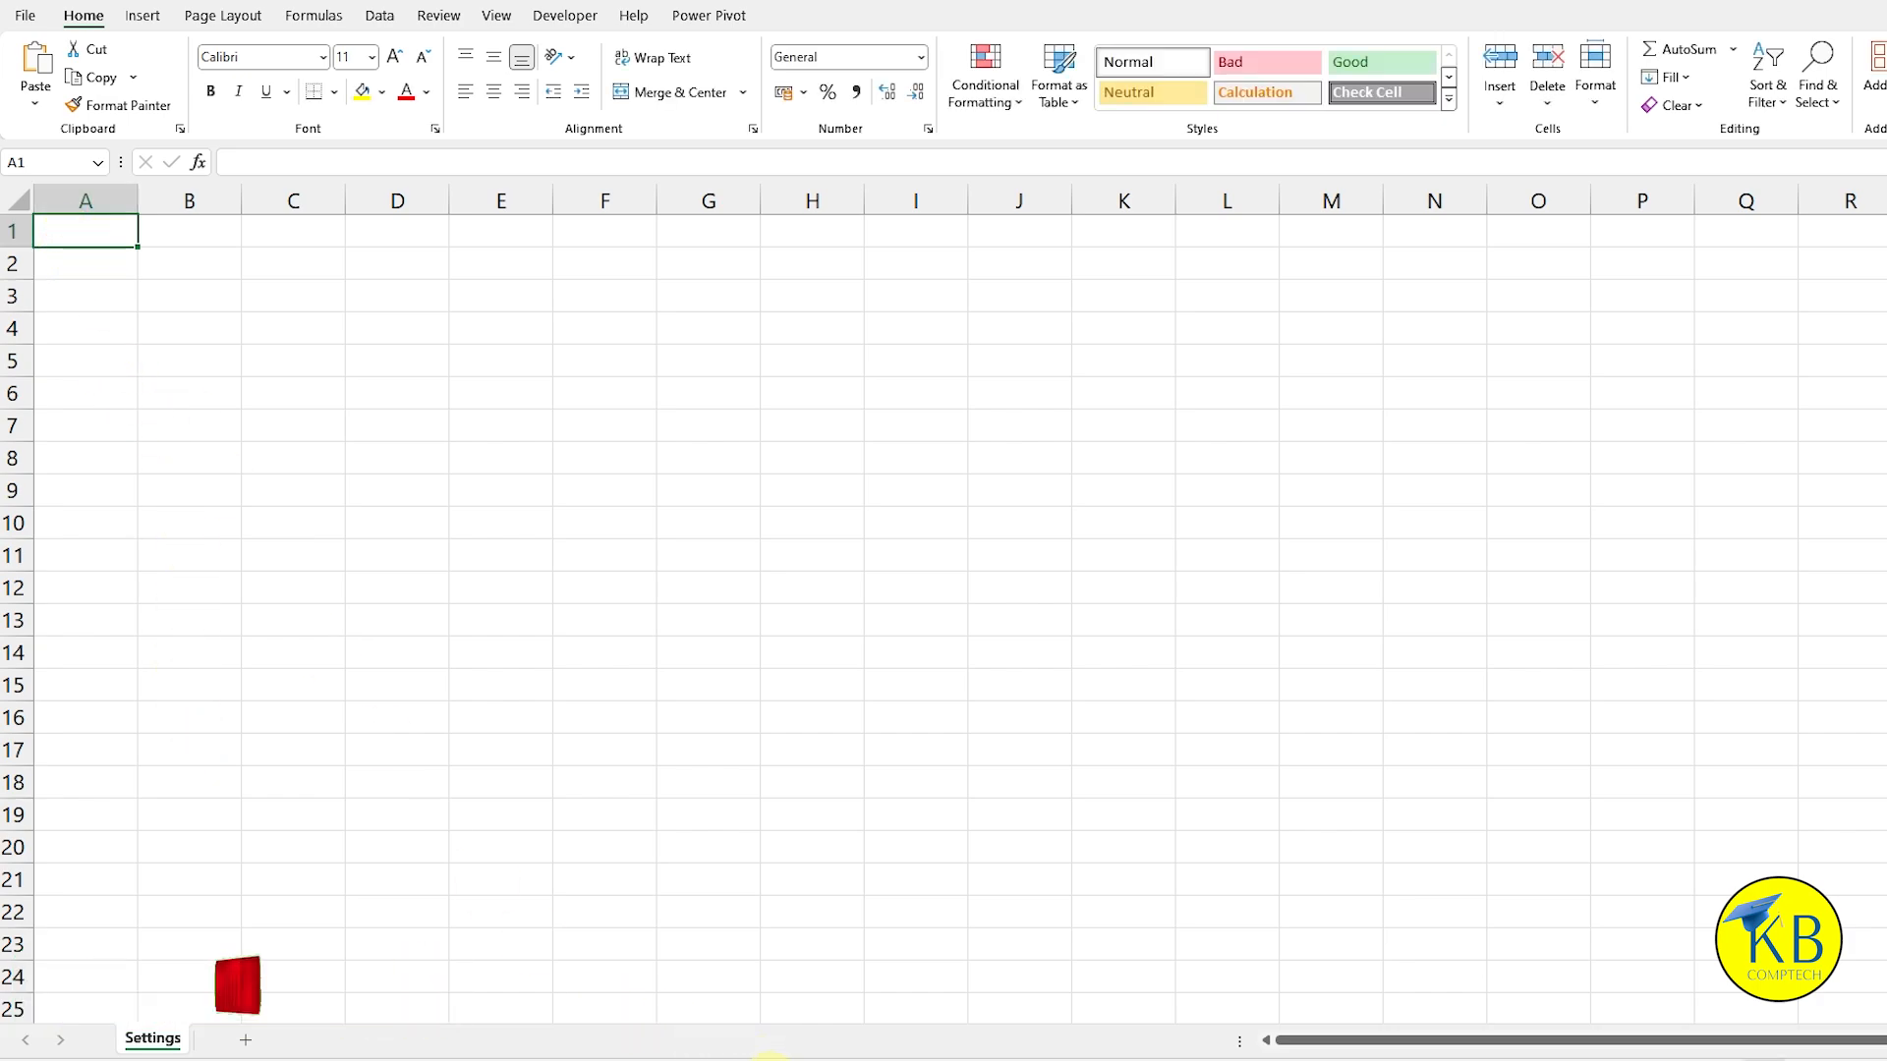
Step: Copy the entire Settings sheet of the finished workbook into the Settings sheet of the new workbook
mouse_move(732, 1042)
left_click(678, 1012)
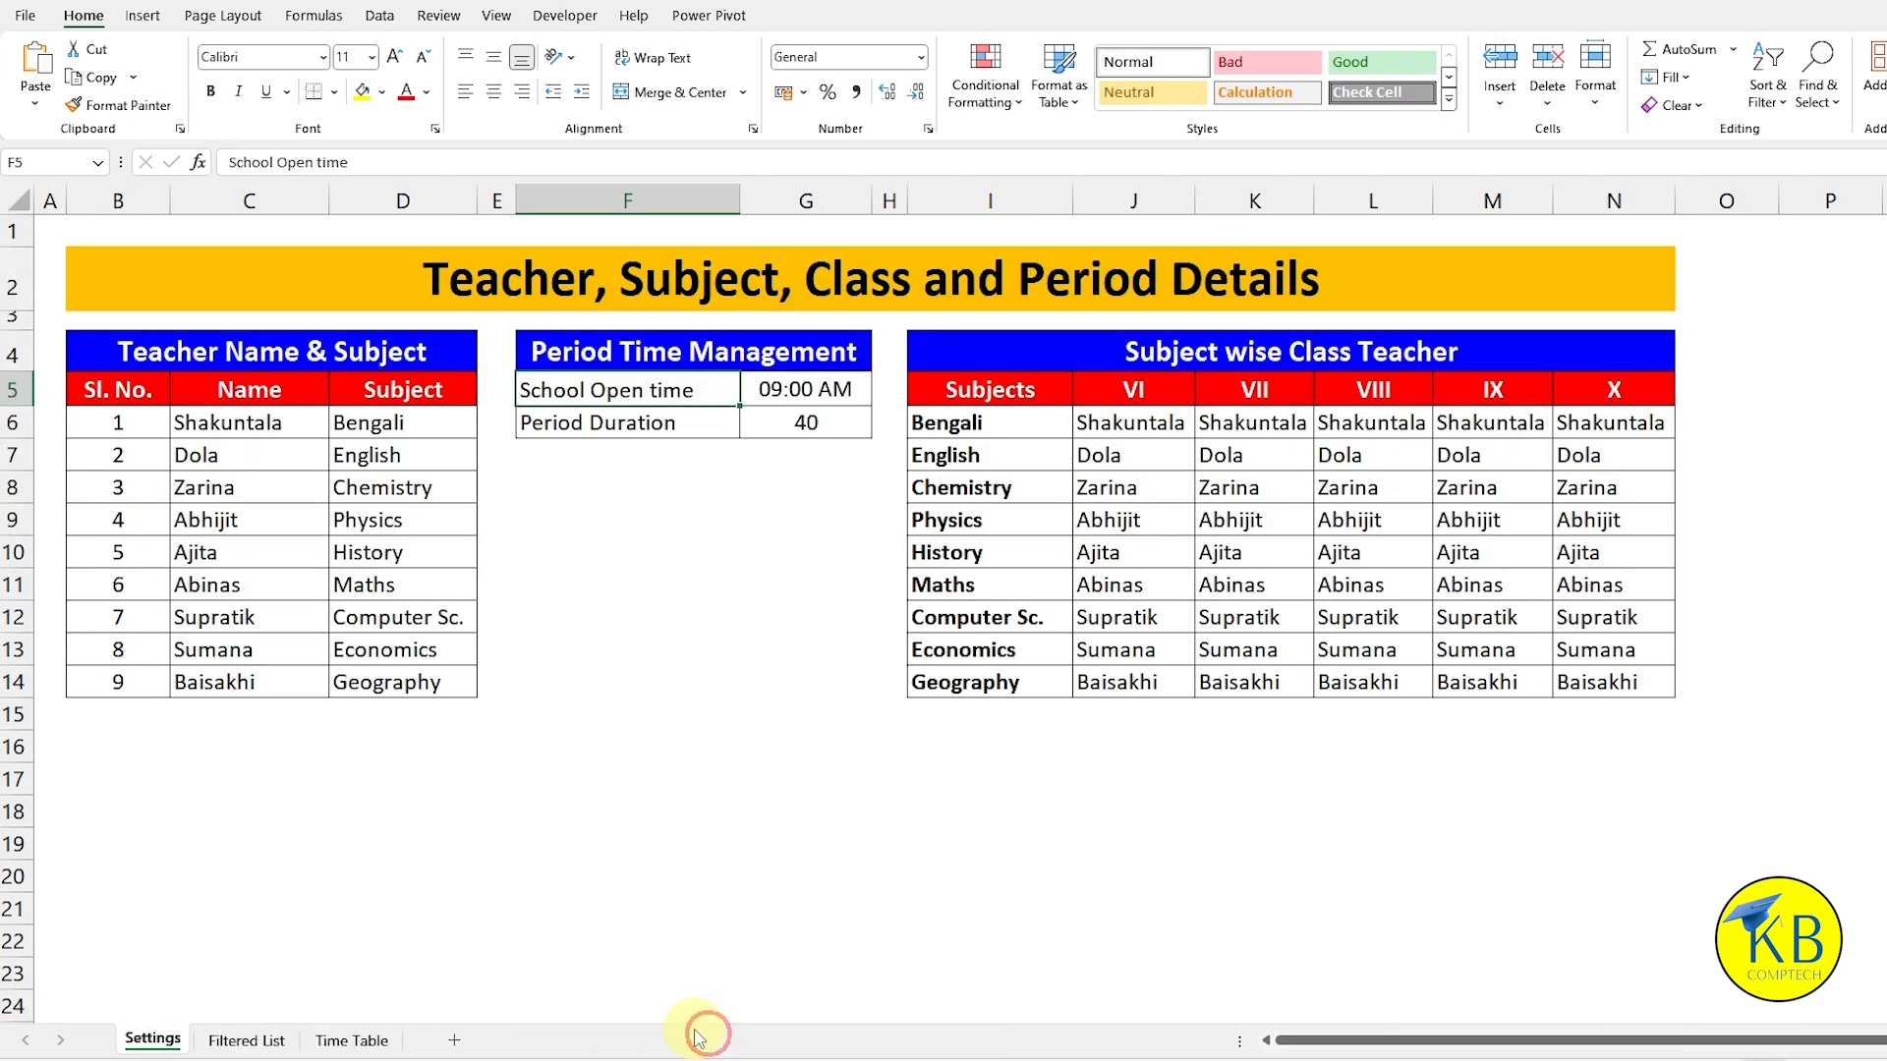
left_click(19, 195)
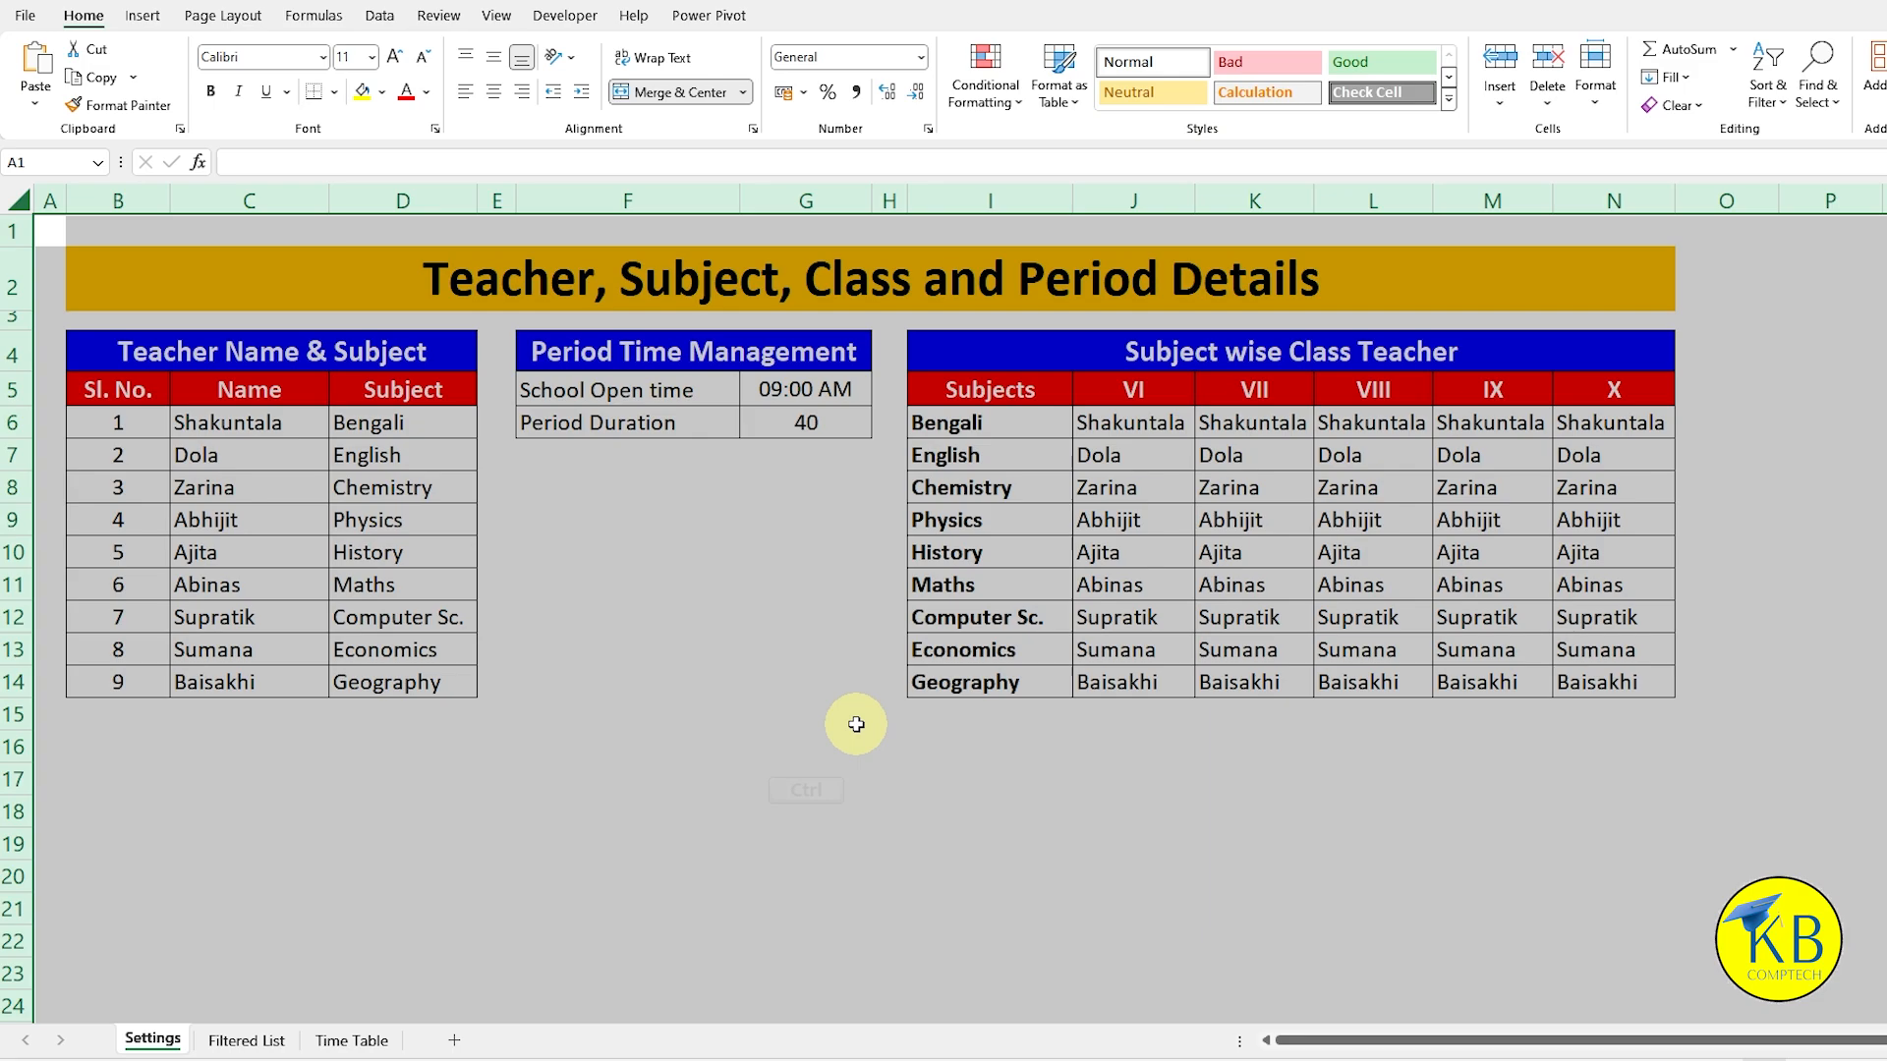
key("ctrl+c")
left_click(851, 1036)
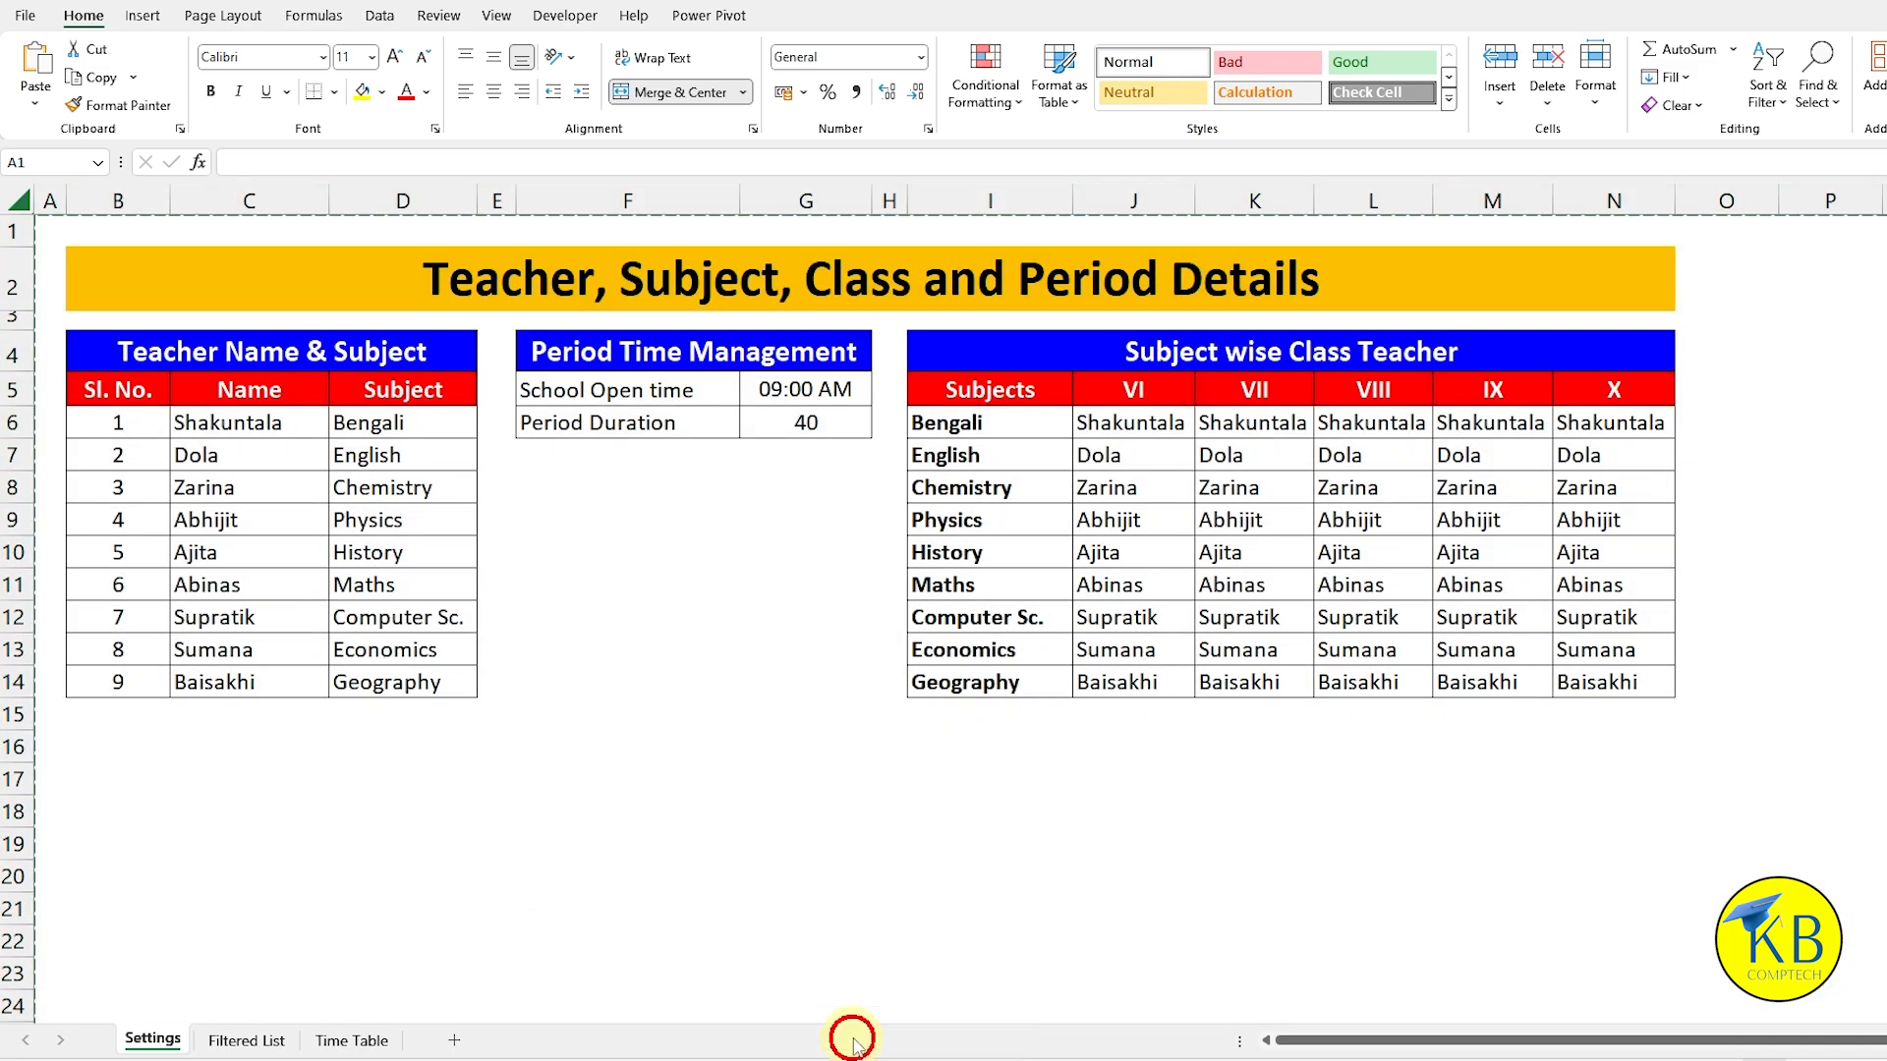
left_click(18, 207)
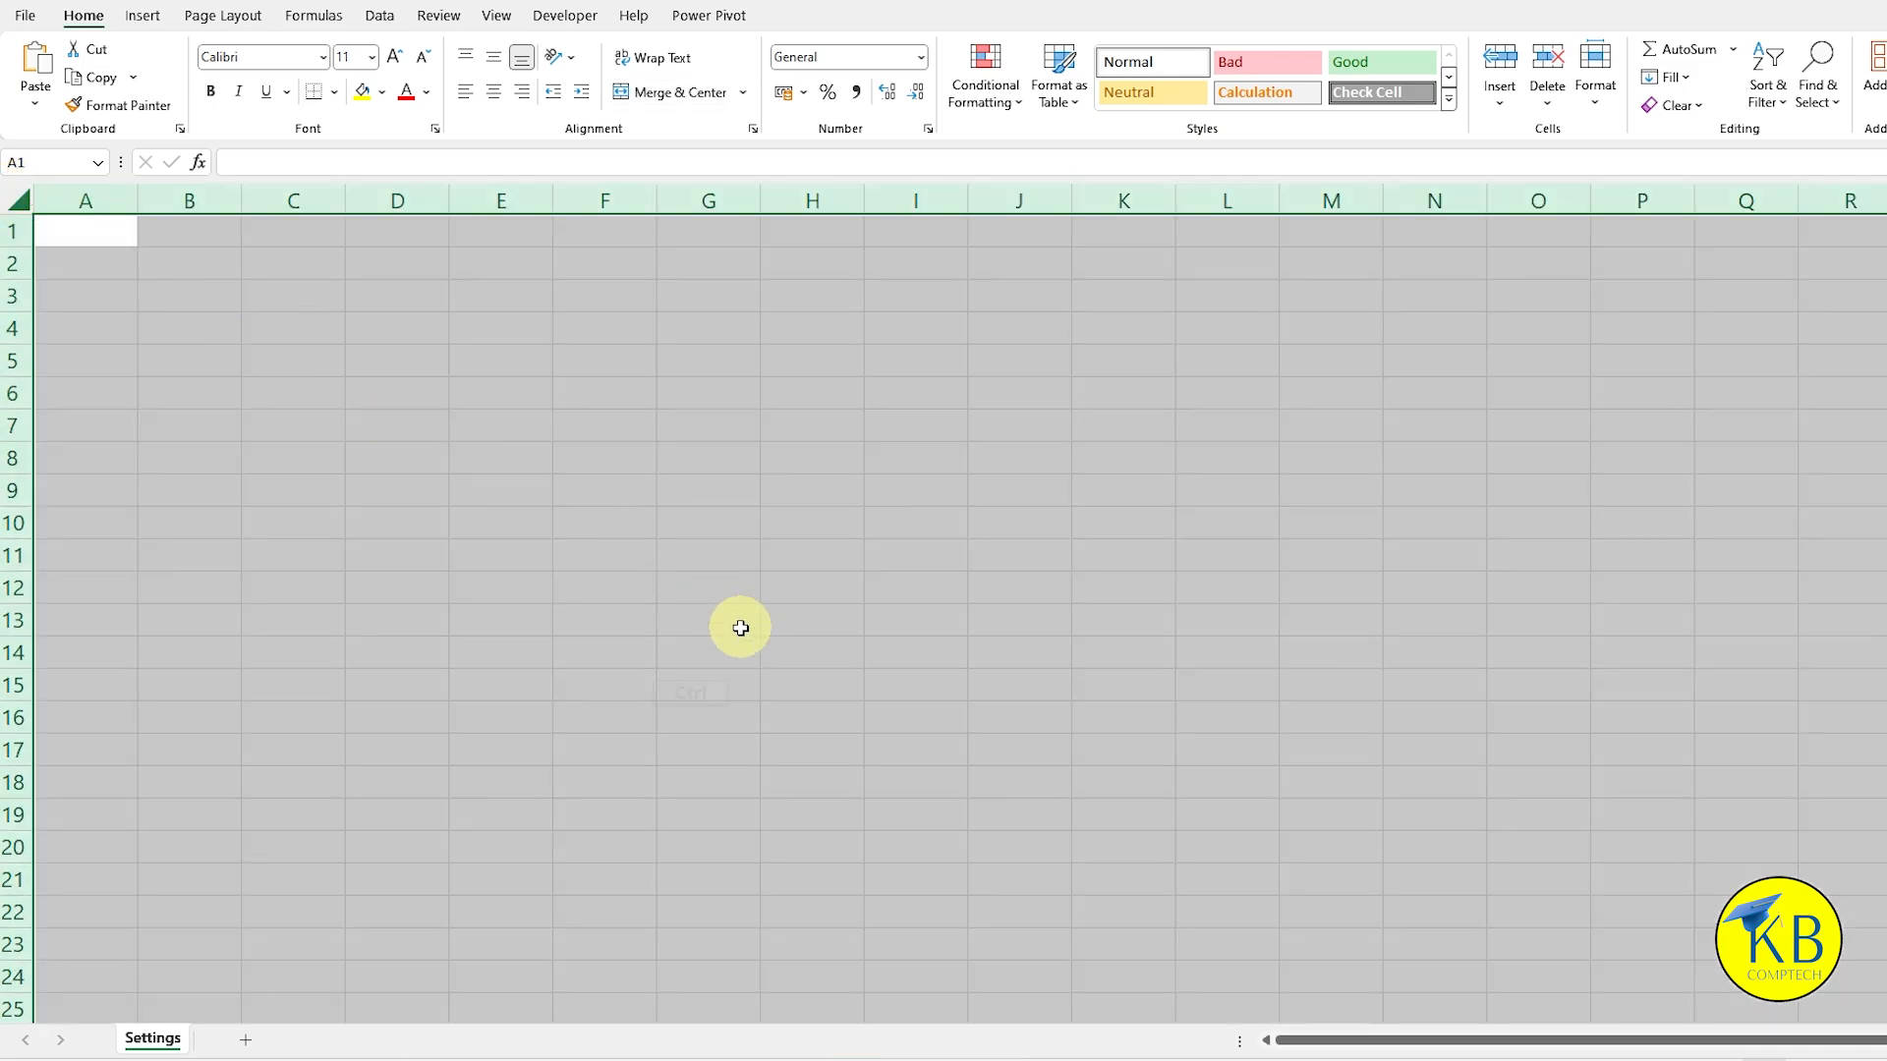
key("ctrl+v")
left_click(285, 494)
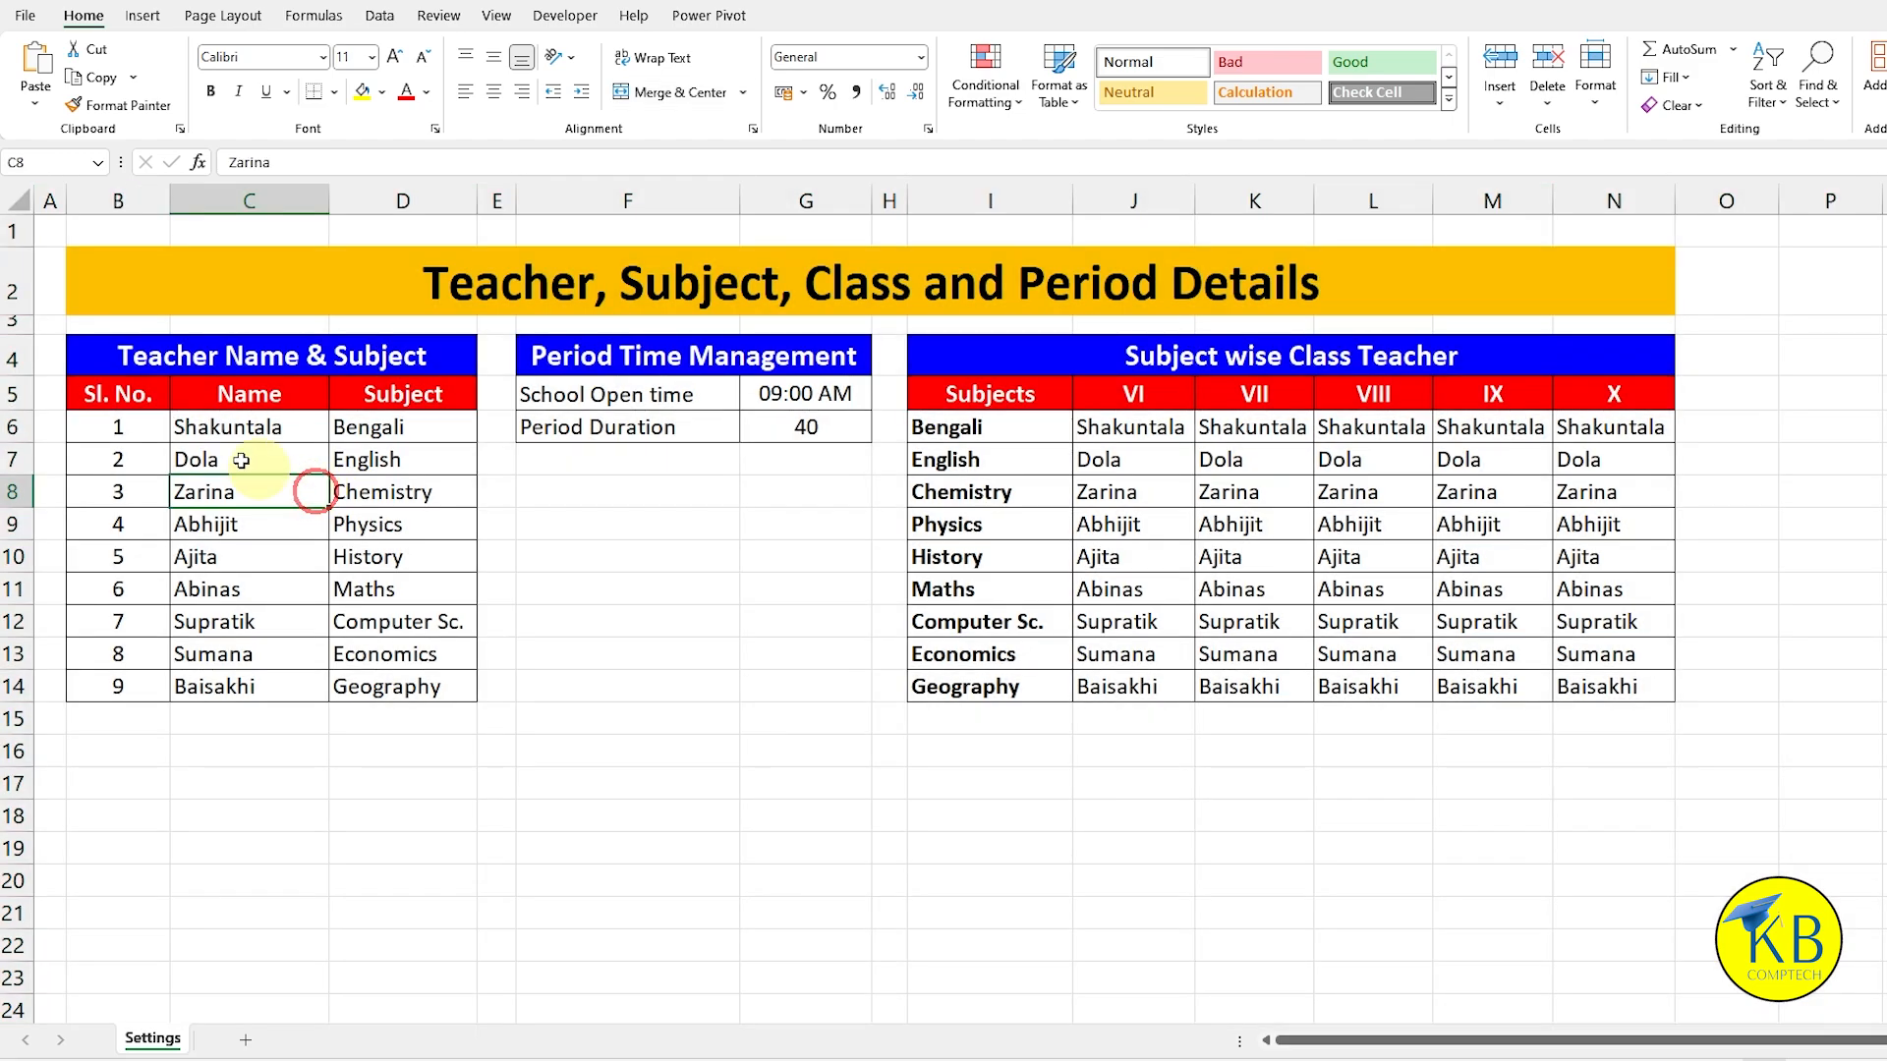
Step: Clear the Subject wise Class Teacher entries in I6:N14 and the School Open time and Period Duration values
mouse_move(965, 423)
left_mouse_down()
mouse_move(1559, 589)
mouse_move(1613, 690)
left_mouse_up()
key("Delete")
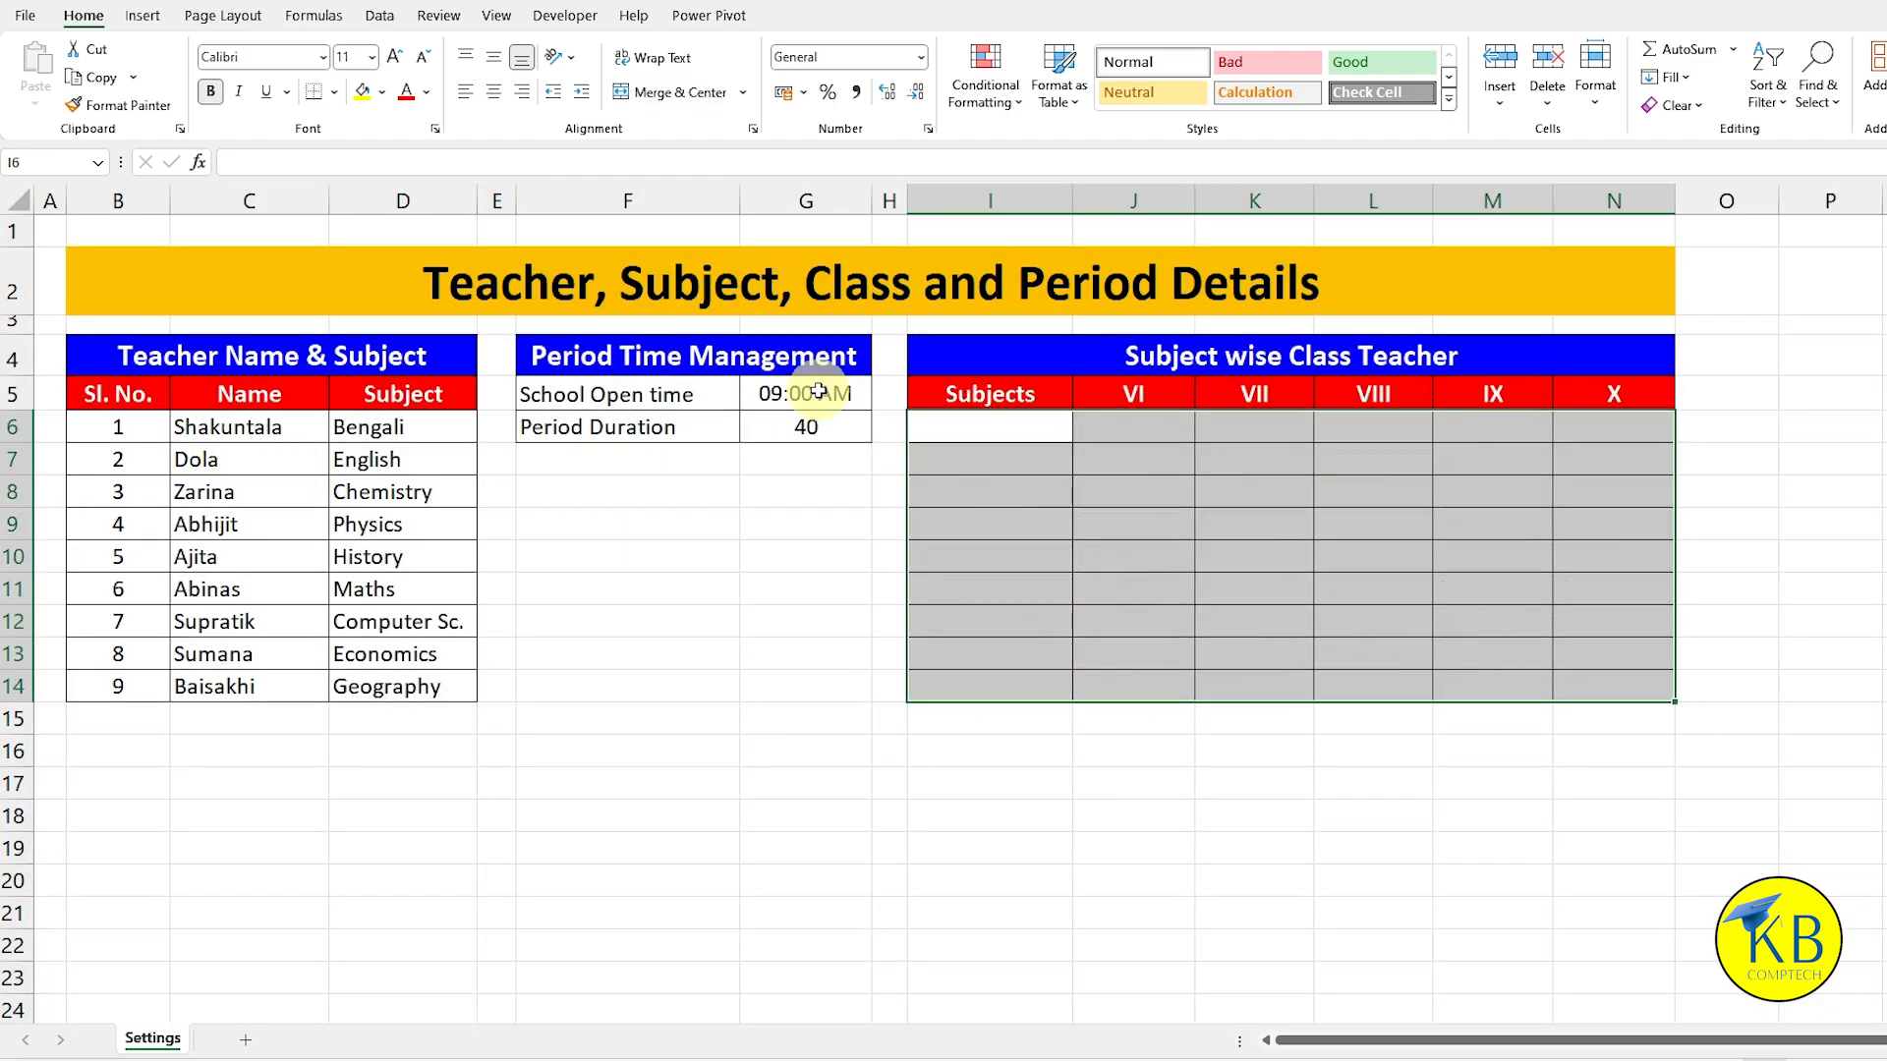
left_click_drag(801, 393, 804, 427)
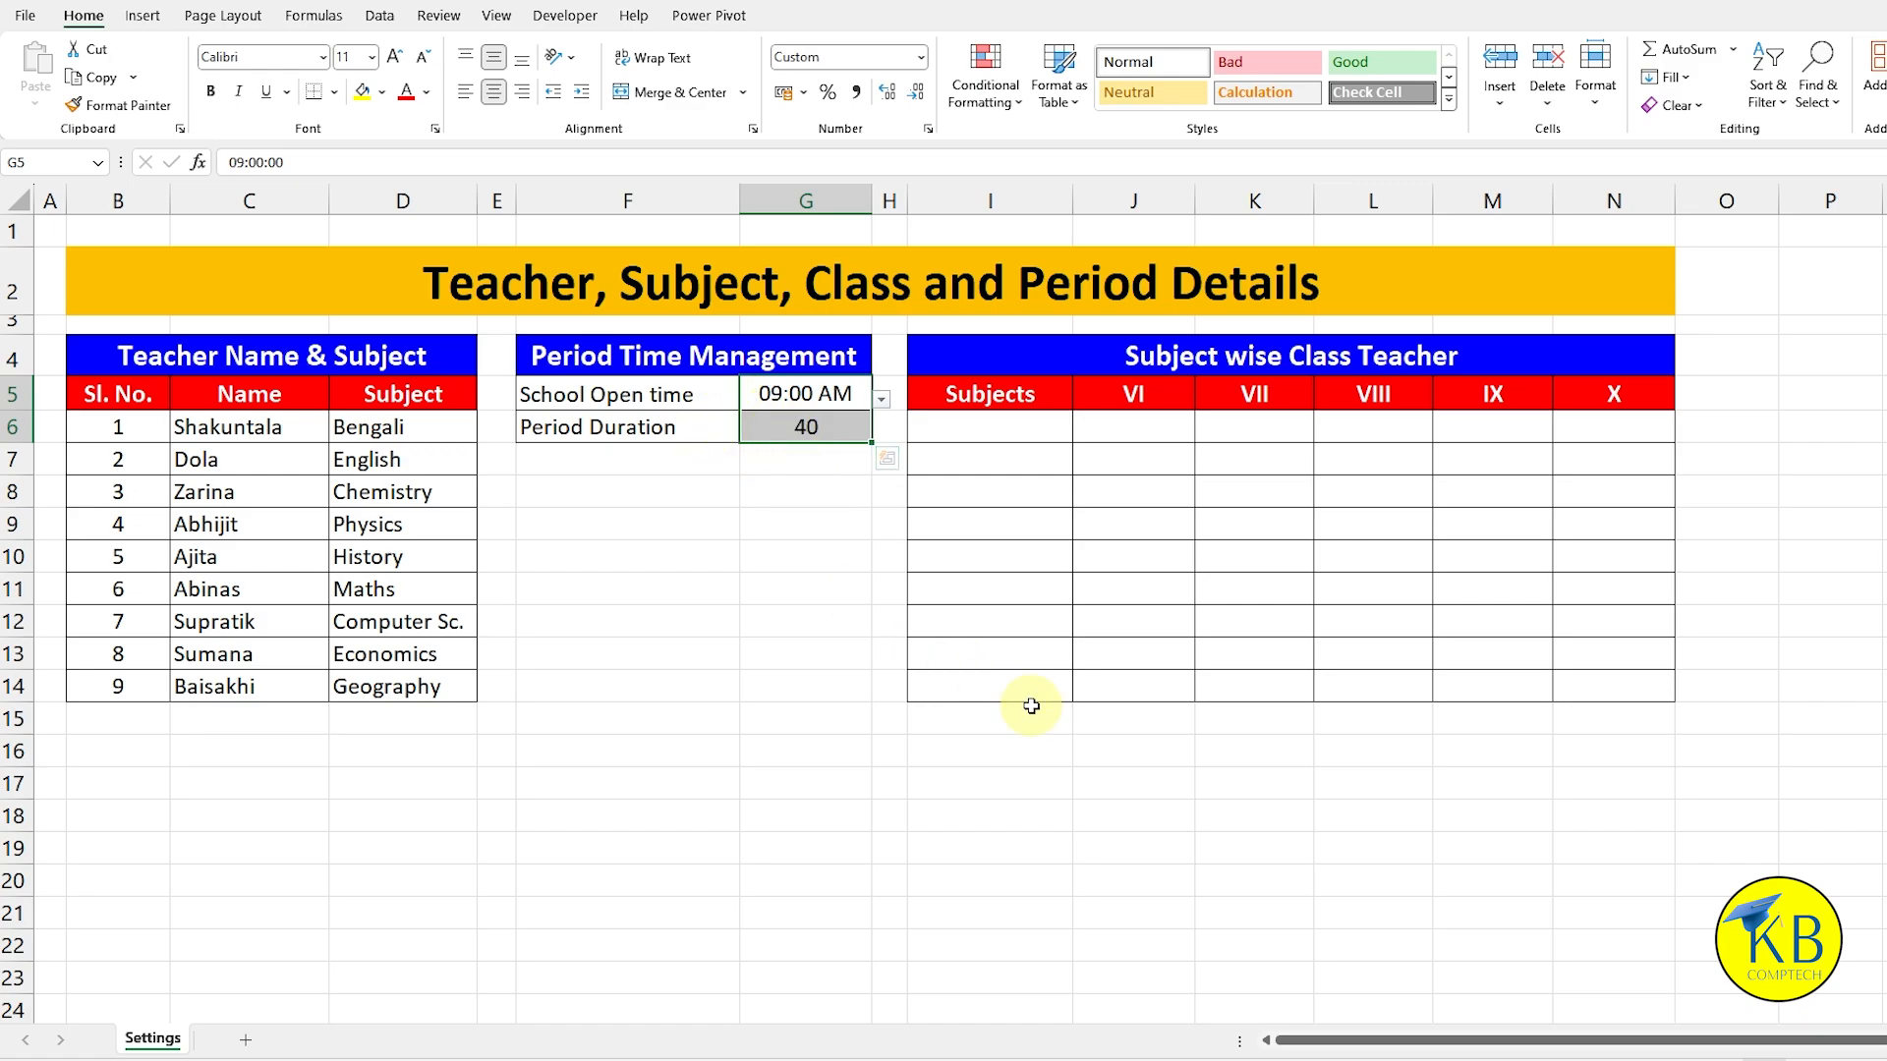
Step: Remove the existing data validation from the School Open time cell G5
left_click(821, 391)
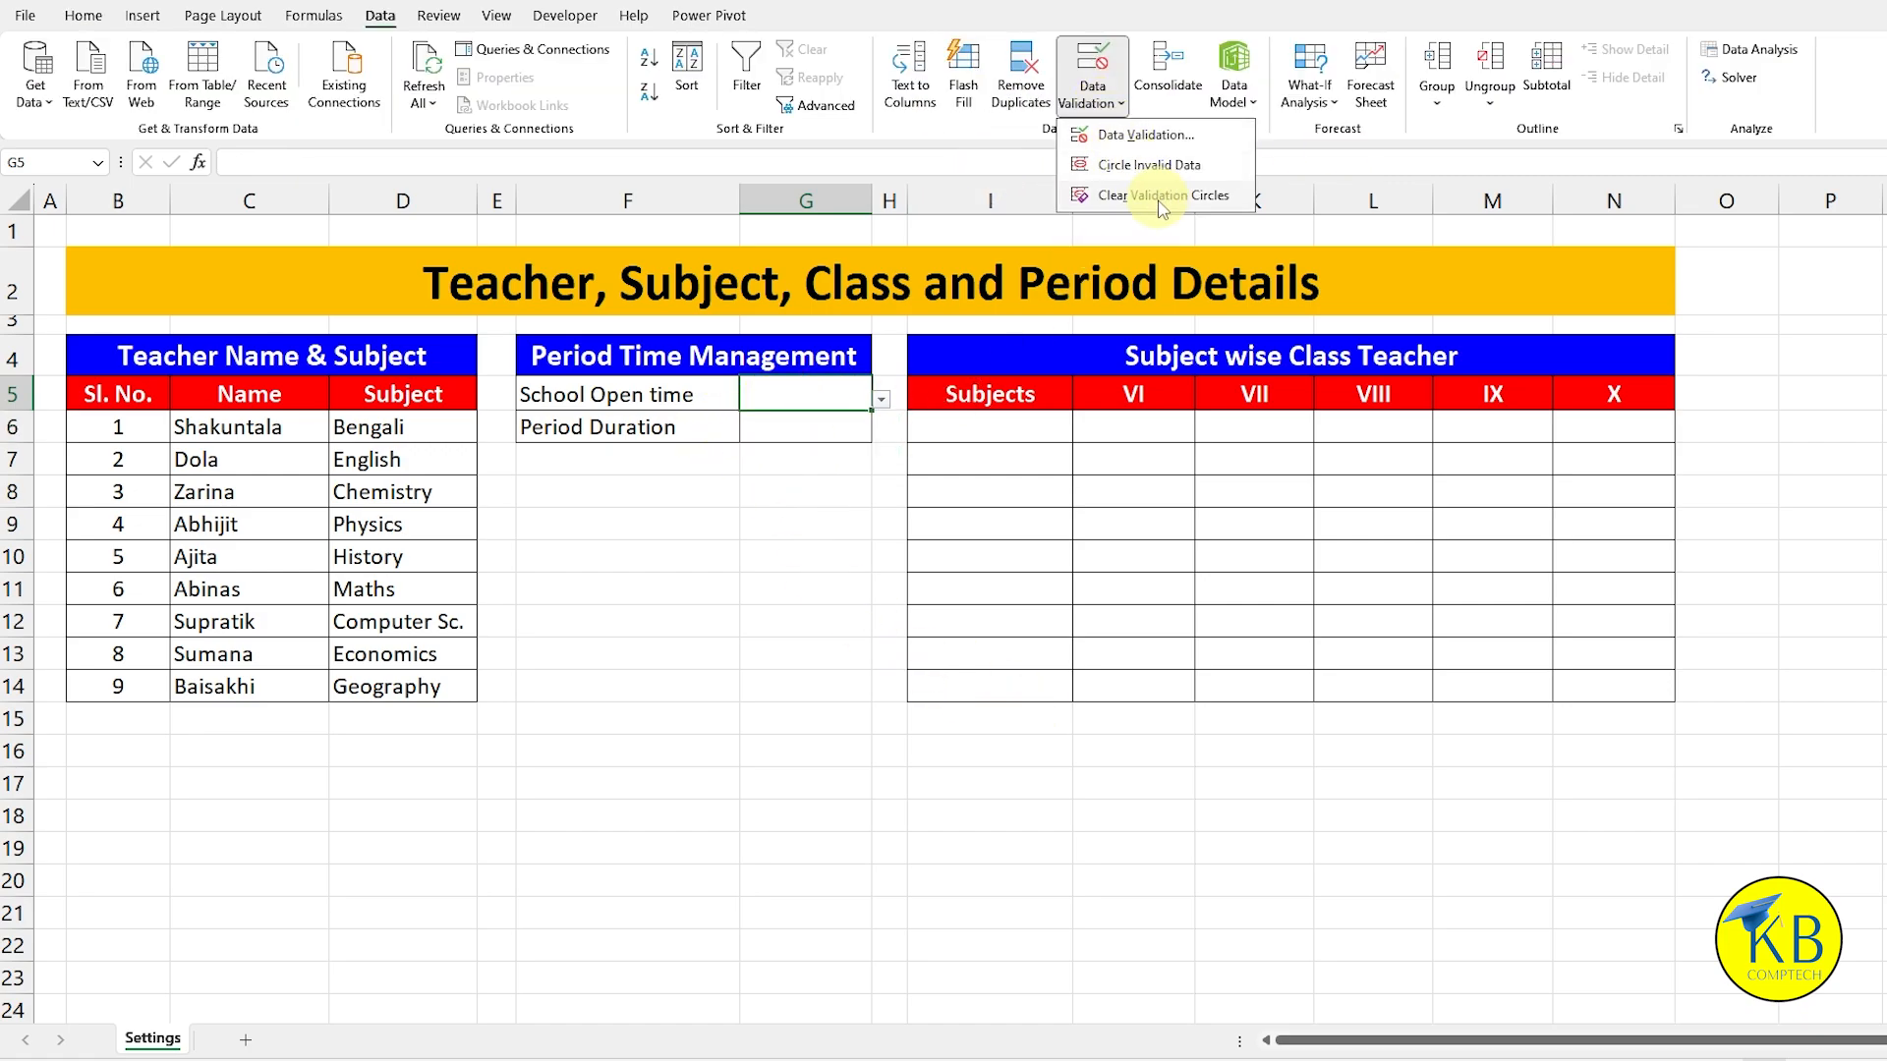
left_click(1144, 135)
left_click(485, 615)
left_click(718, 622)
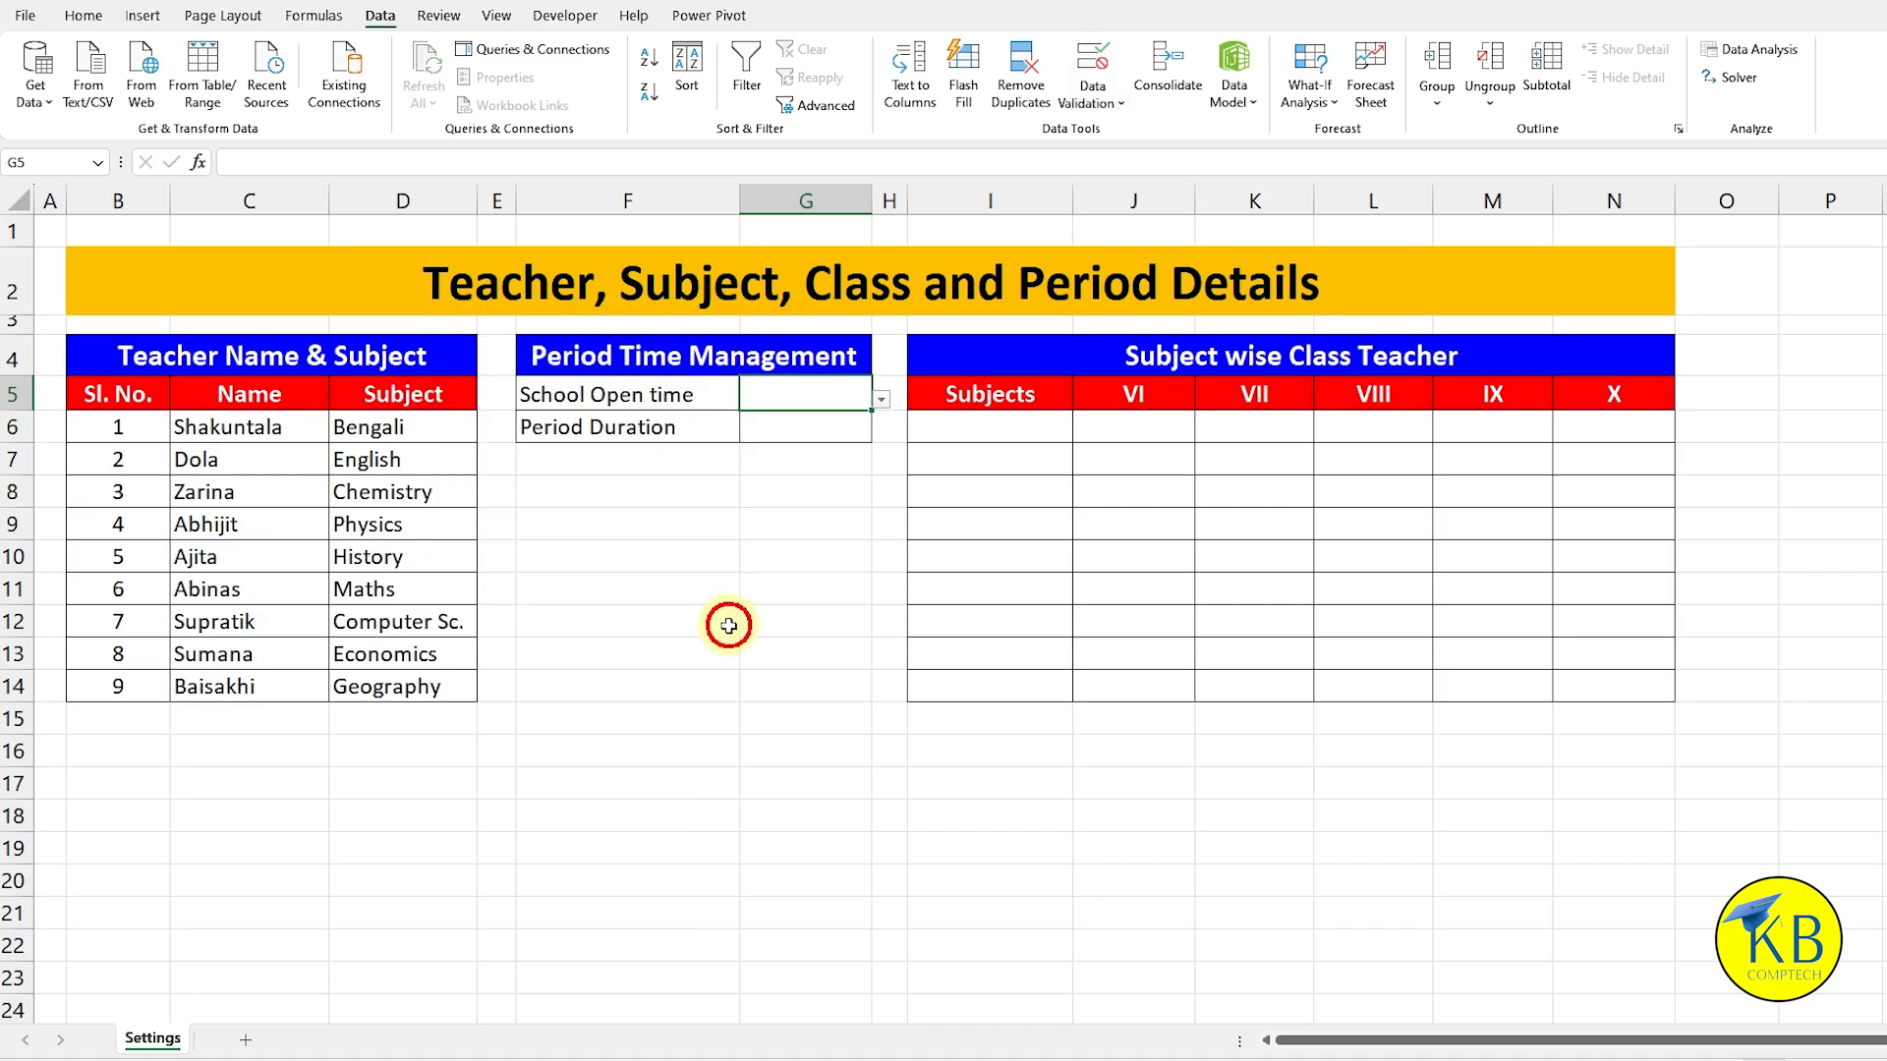
left_click(402, 489)
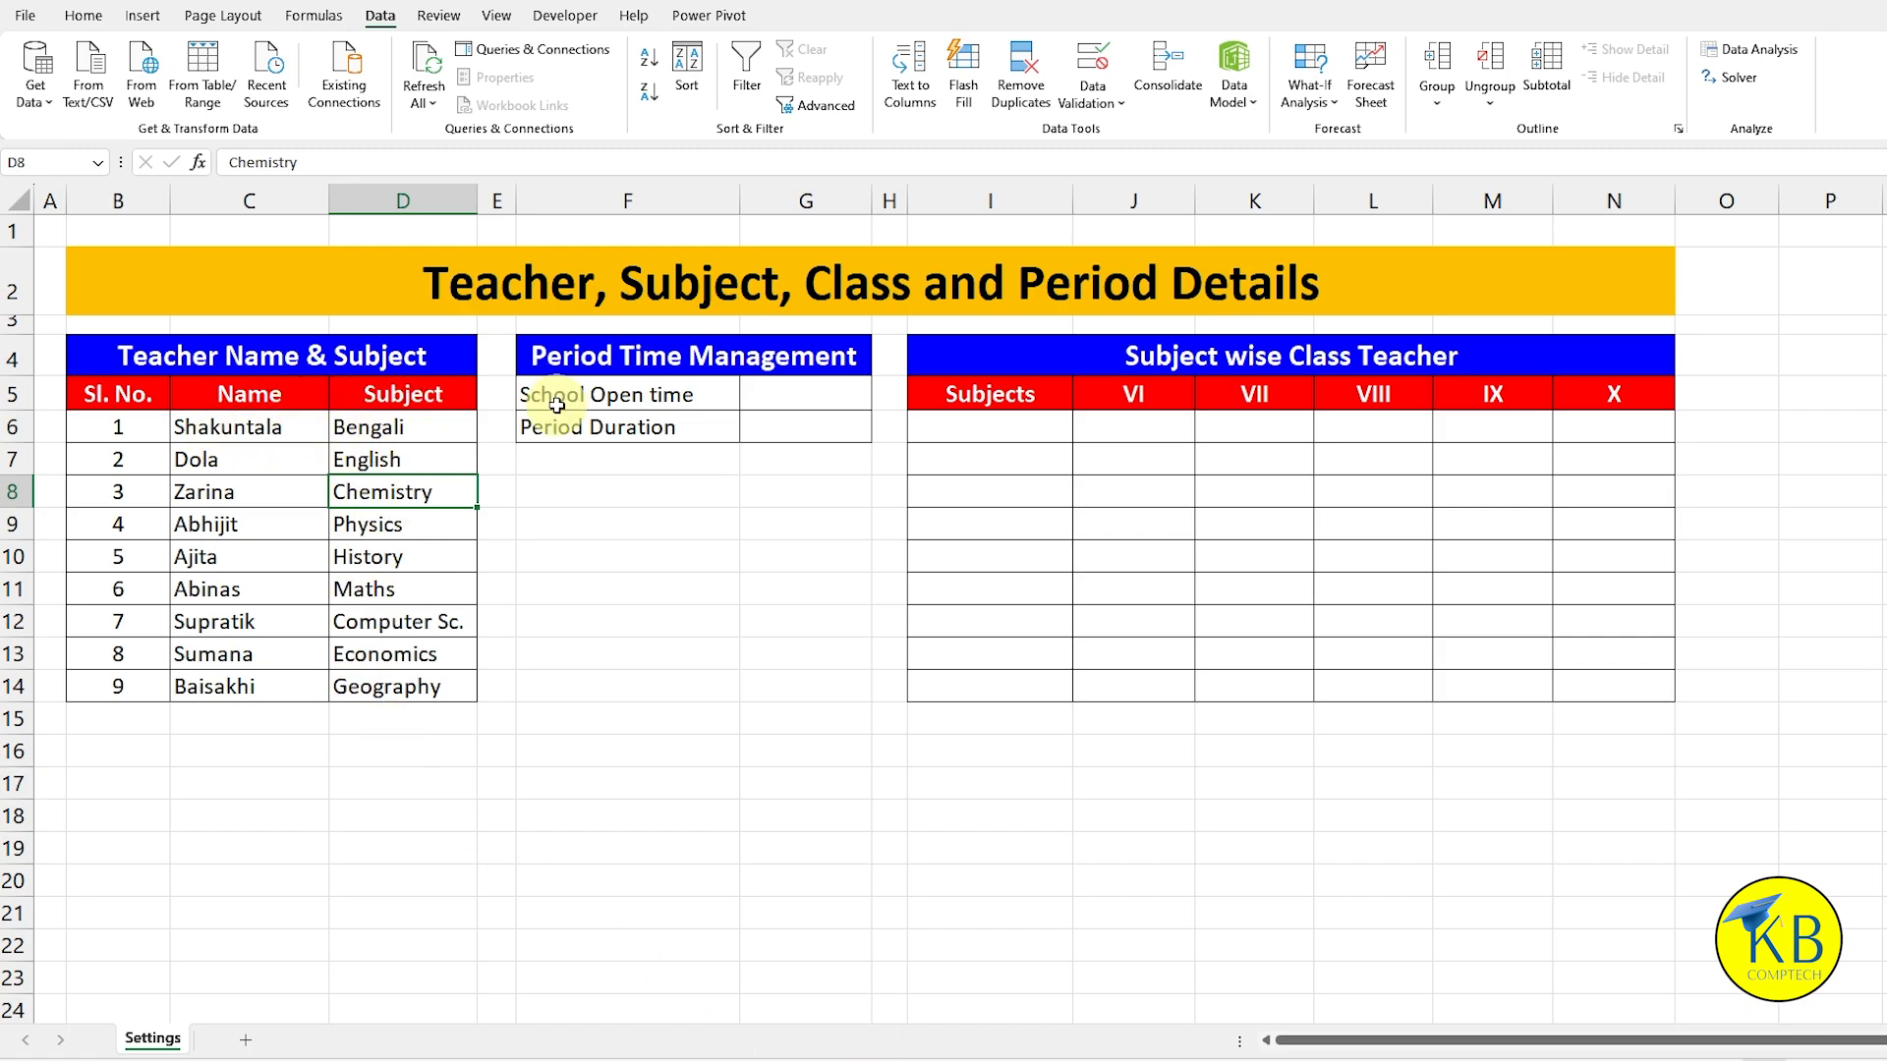
Step: Add List data validation to School Open time cell G5, with typed half-hourly times from 7:00 to 14:00 as its source
left_click(812, 401)
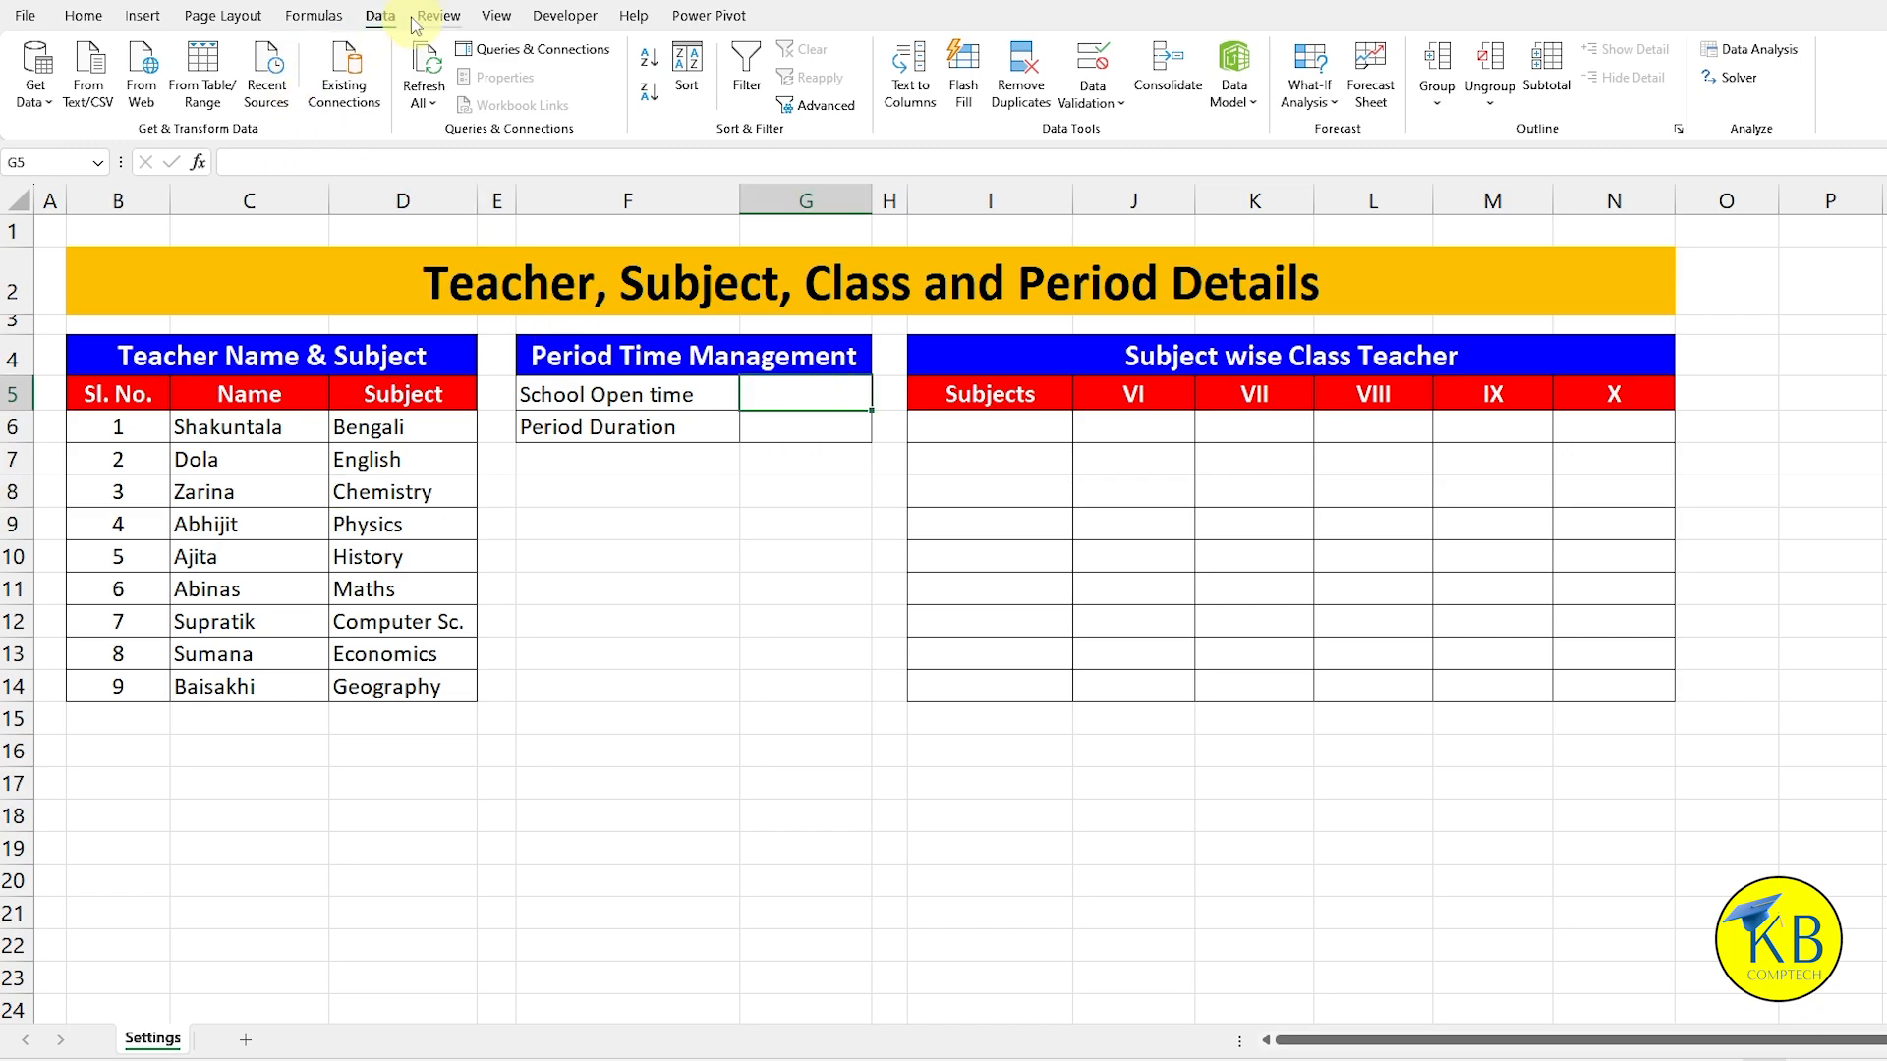
left_click(1093, 96)
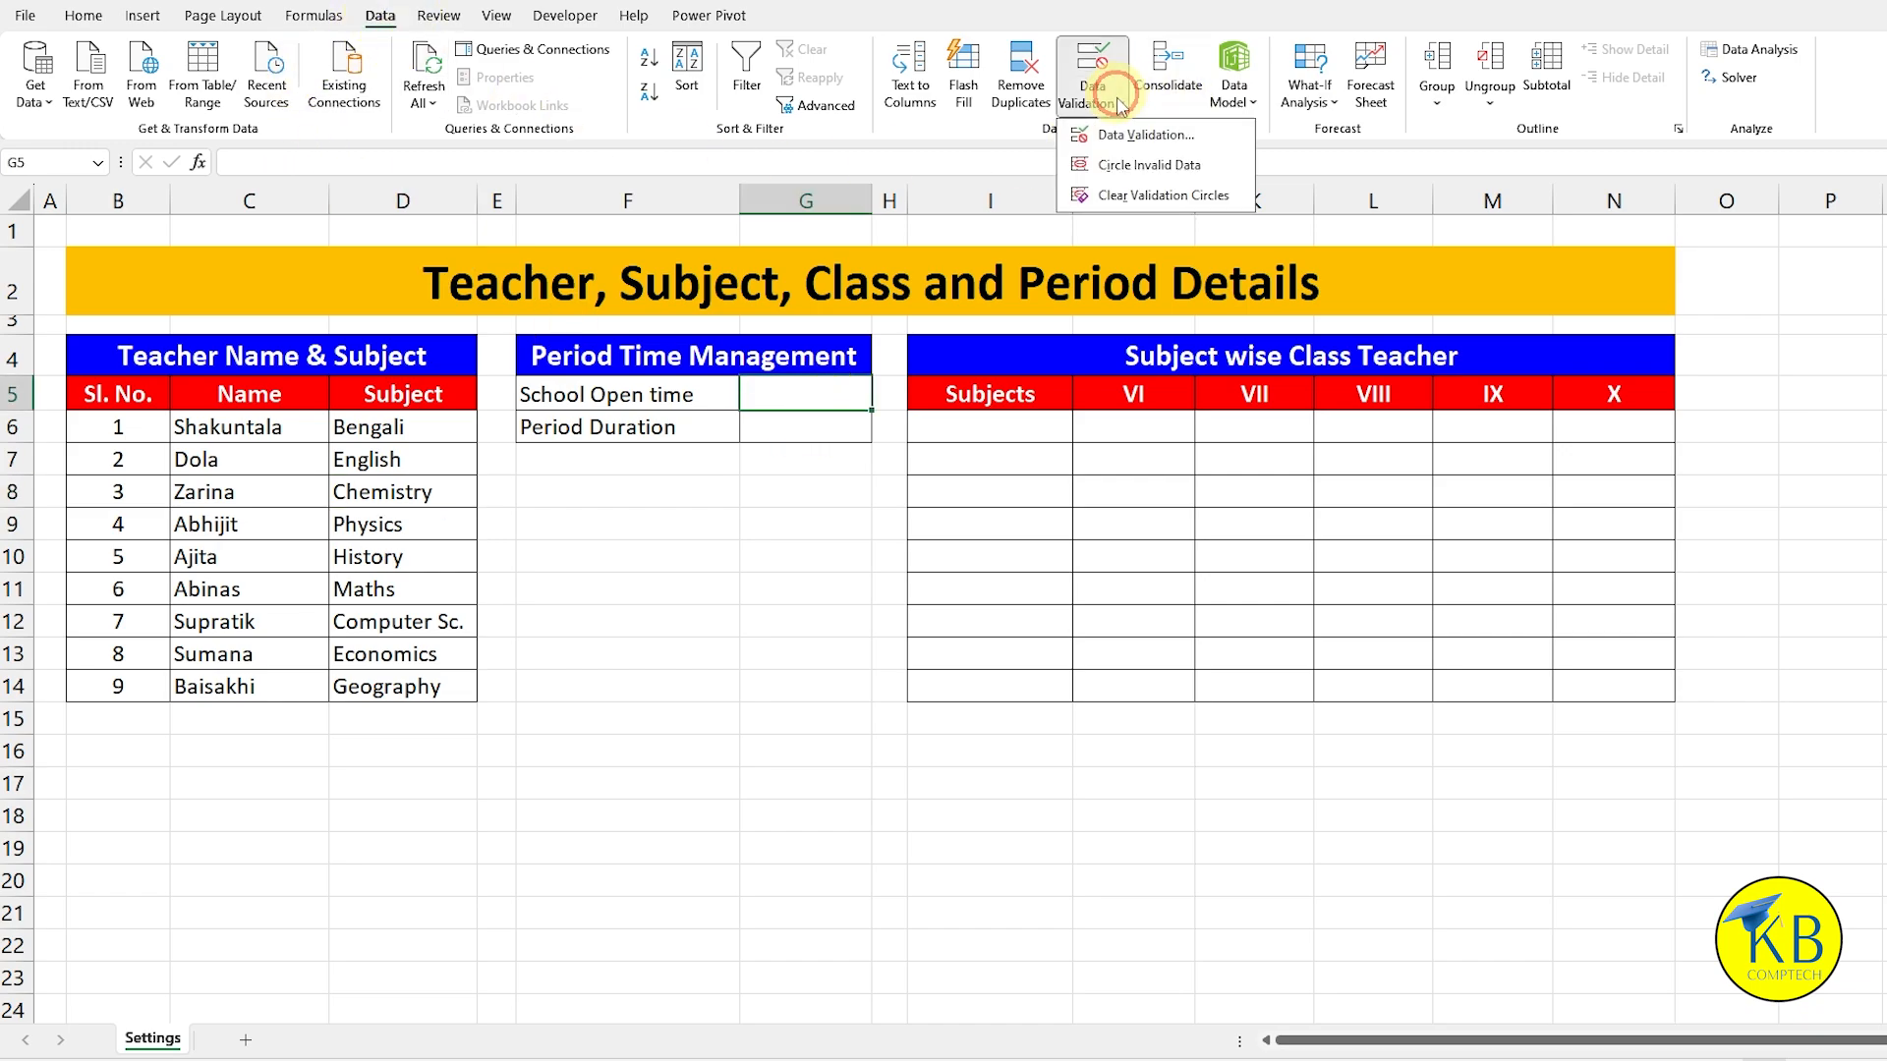
left_click(1130, 137)
left_click(611, 421)
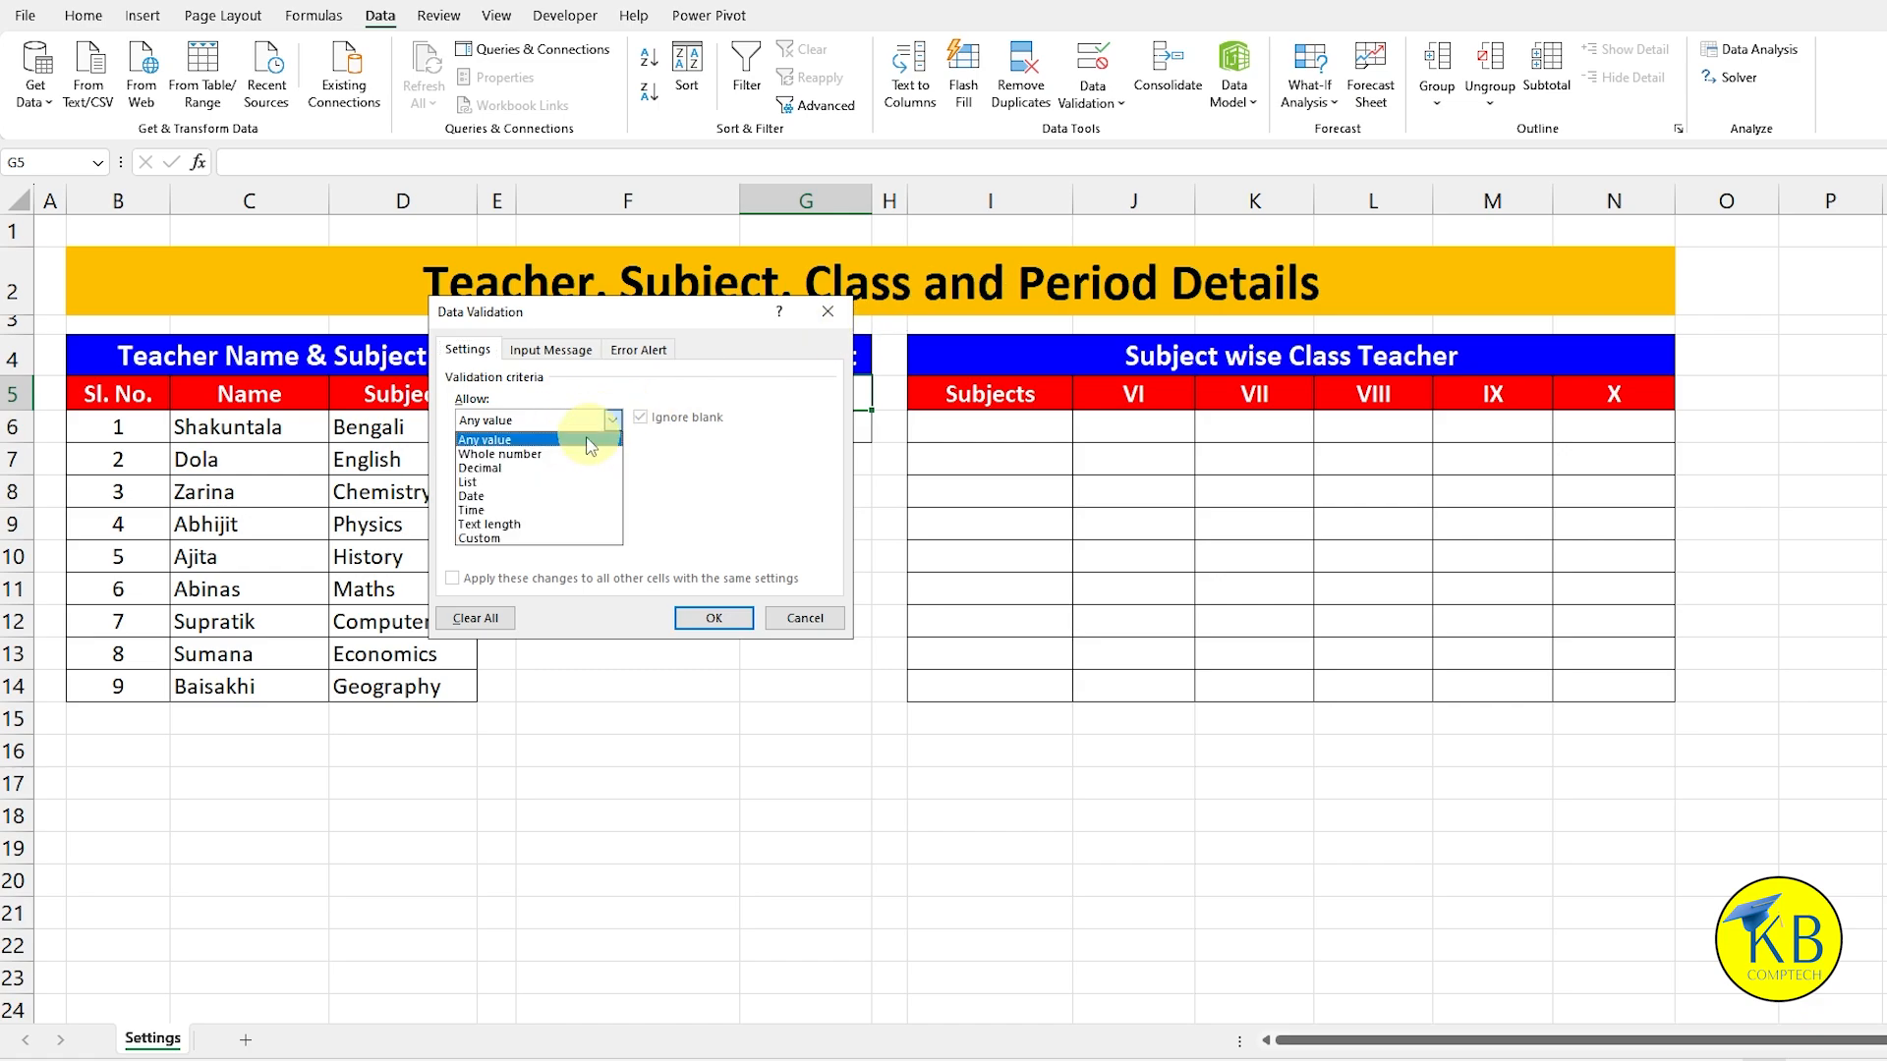
left_click(527, 479)
left_click(518, 509)
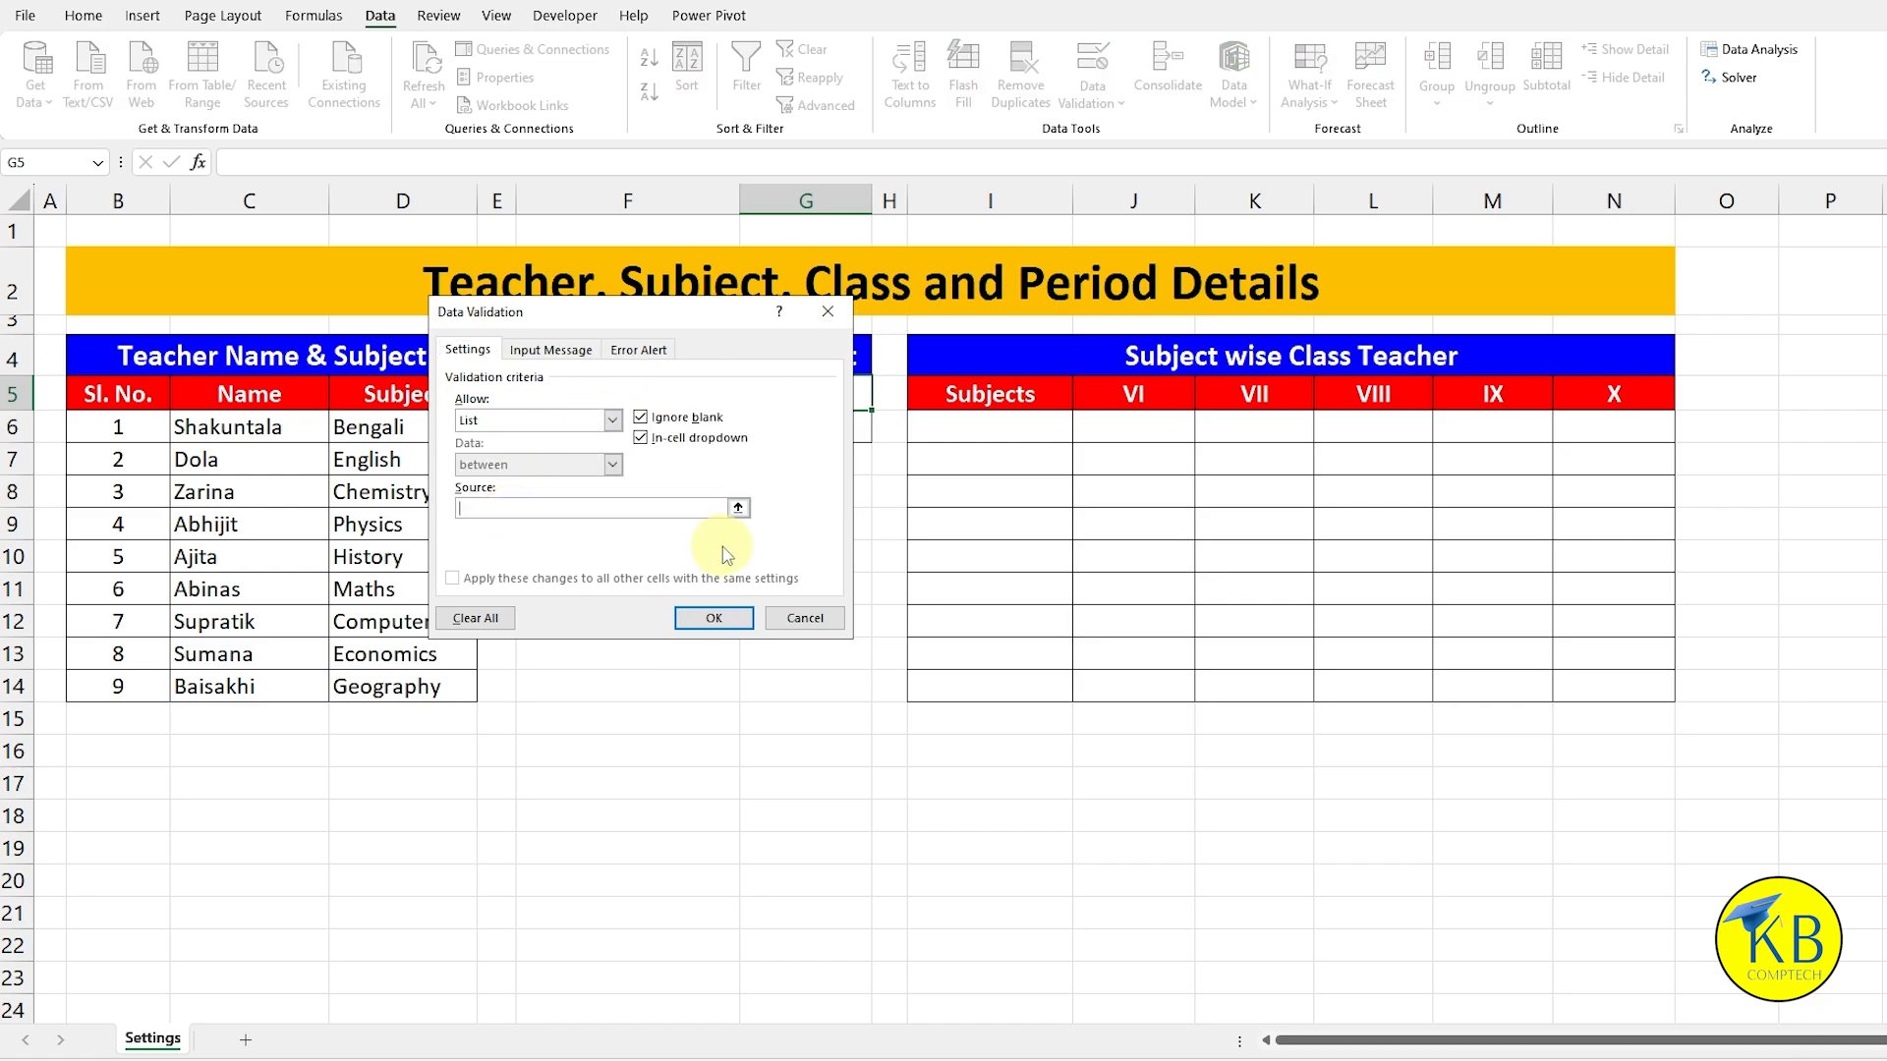
type("7")
type(":00")
type(",")
type("7:30")
type(",8:")
type("00")
type(",8:30,9:00,9:30,10")
type(":00,10:30,11:00,11:30,12:00,12:30,13:00,")
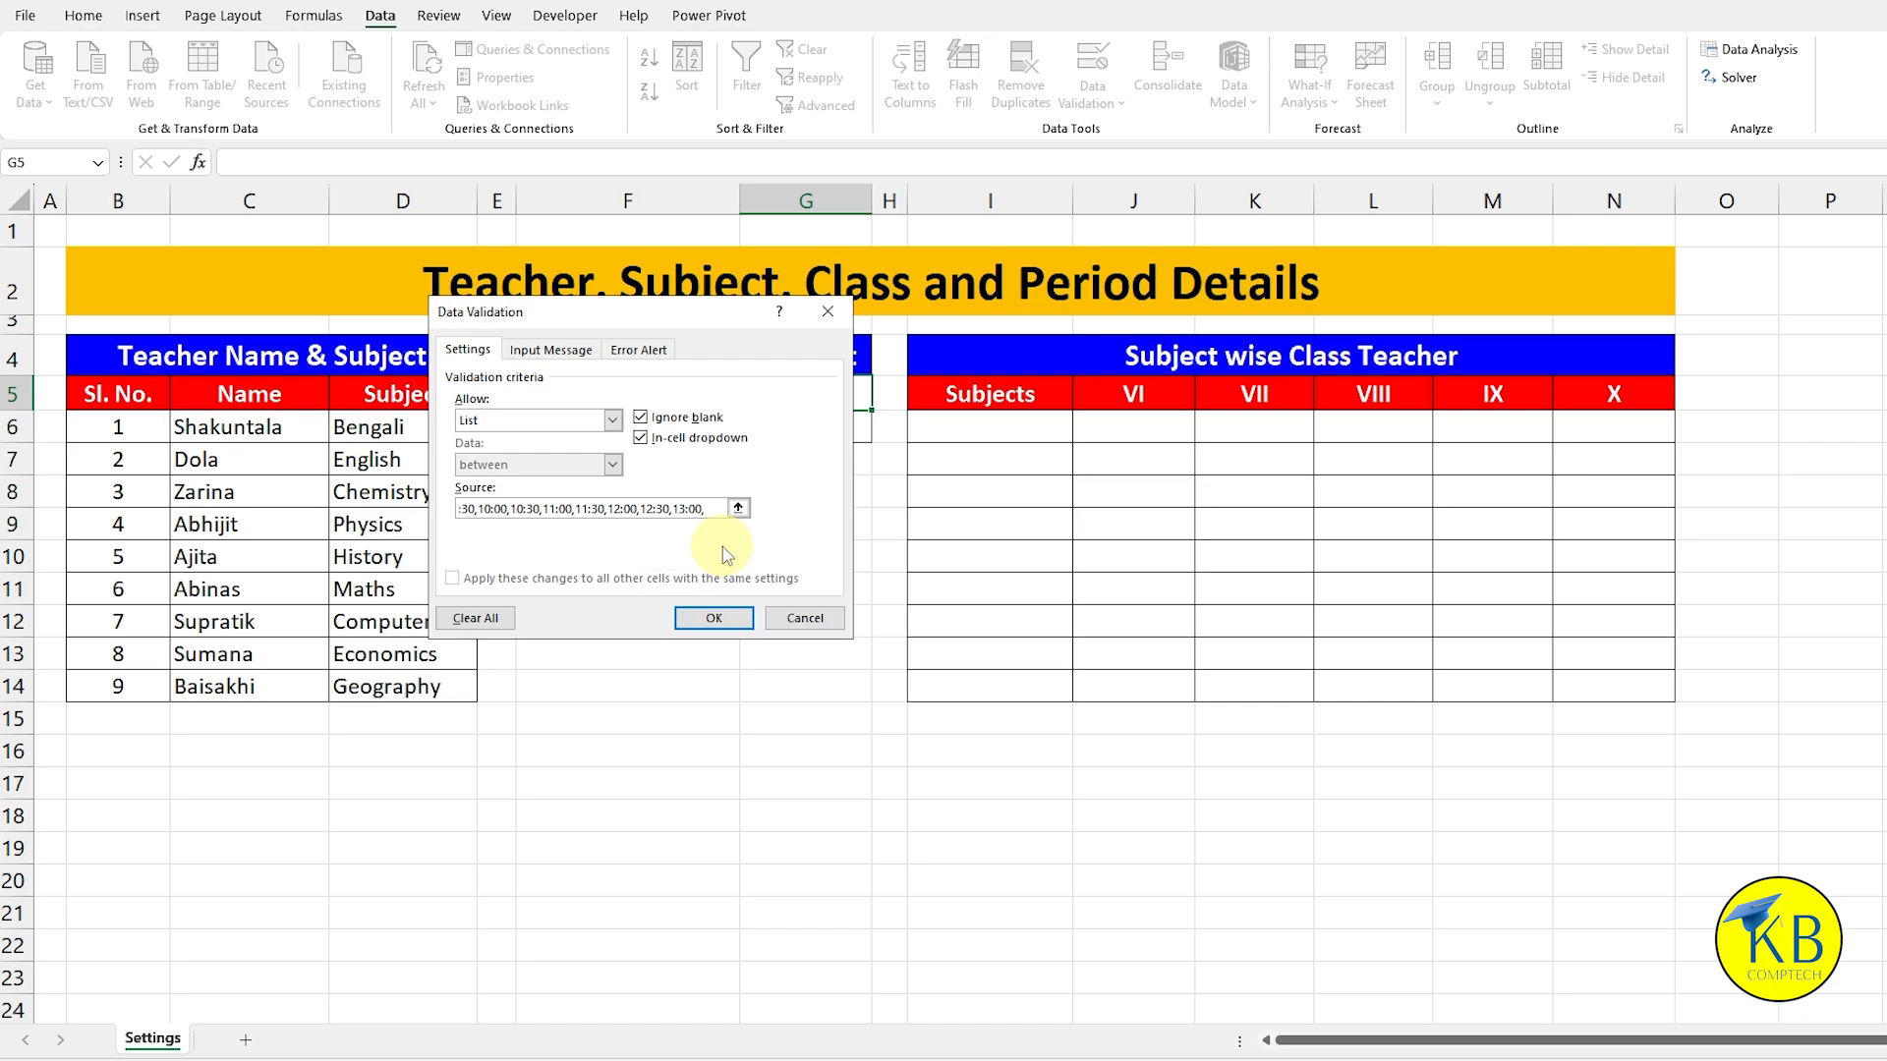
type("13:300")
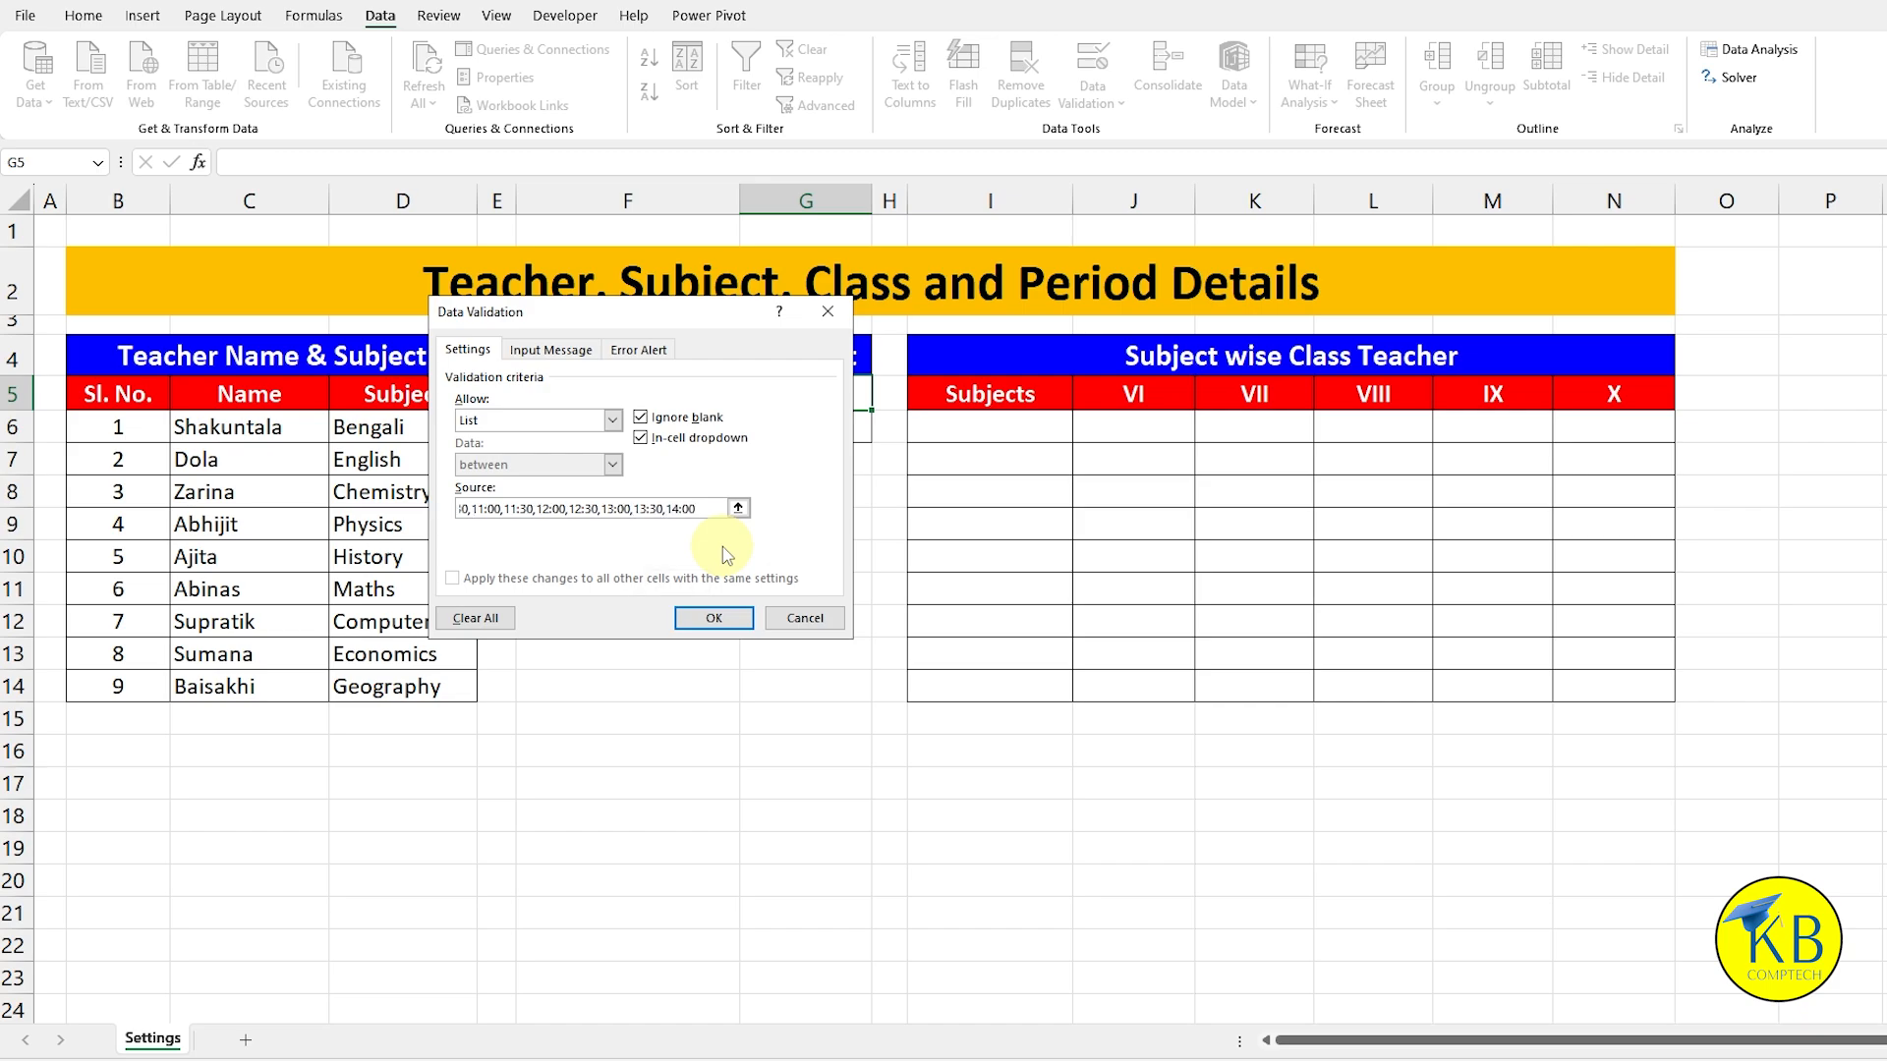
left_click(730, 615)
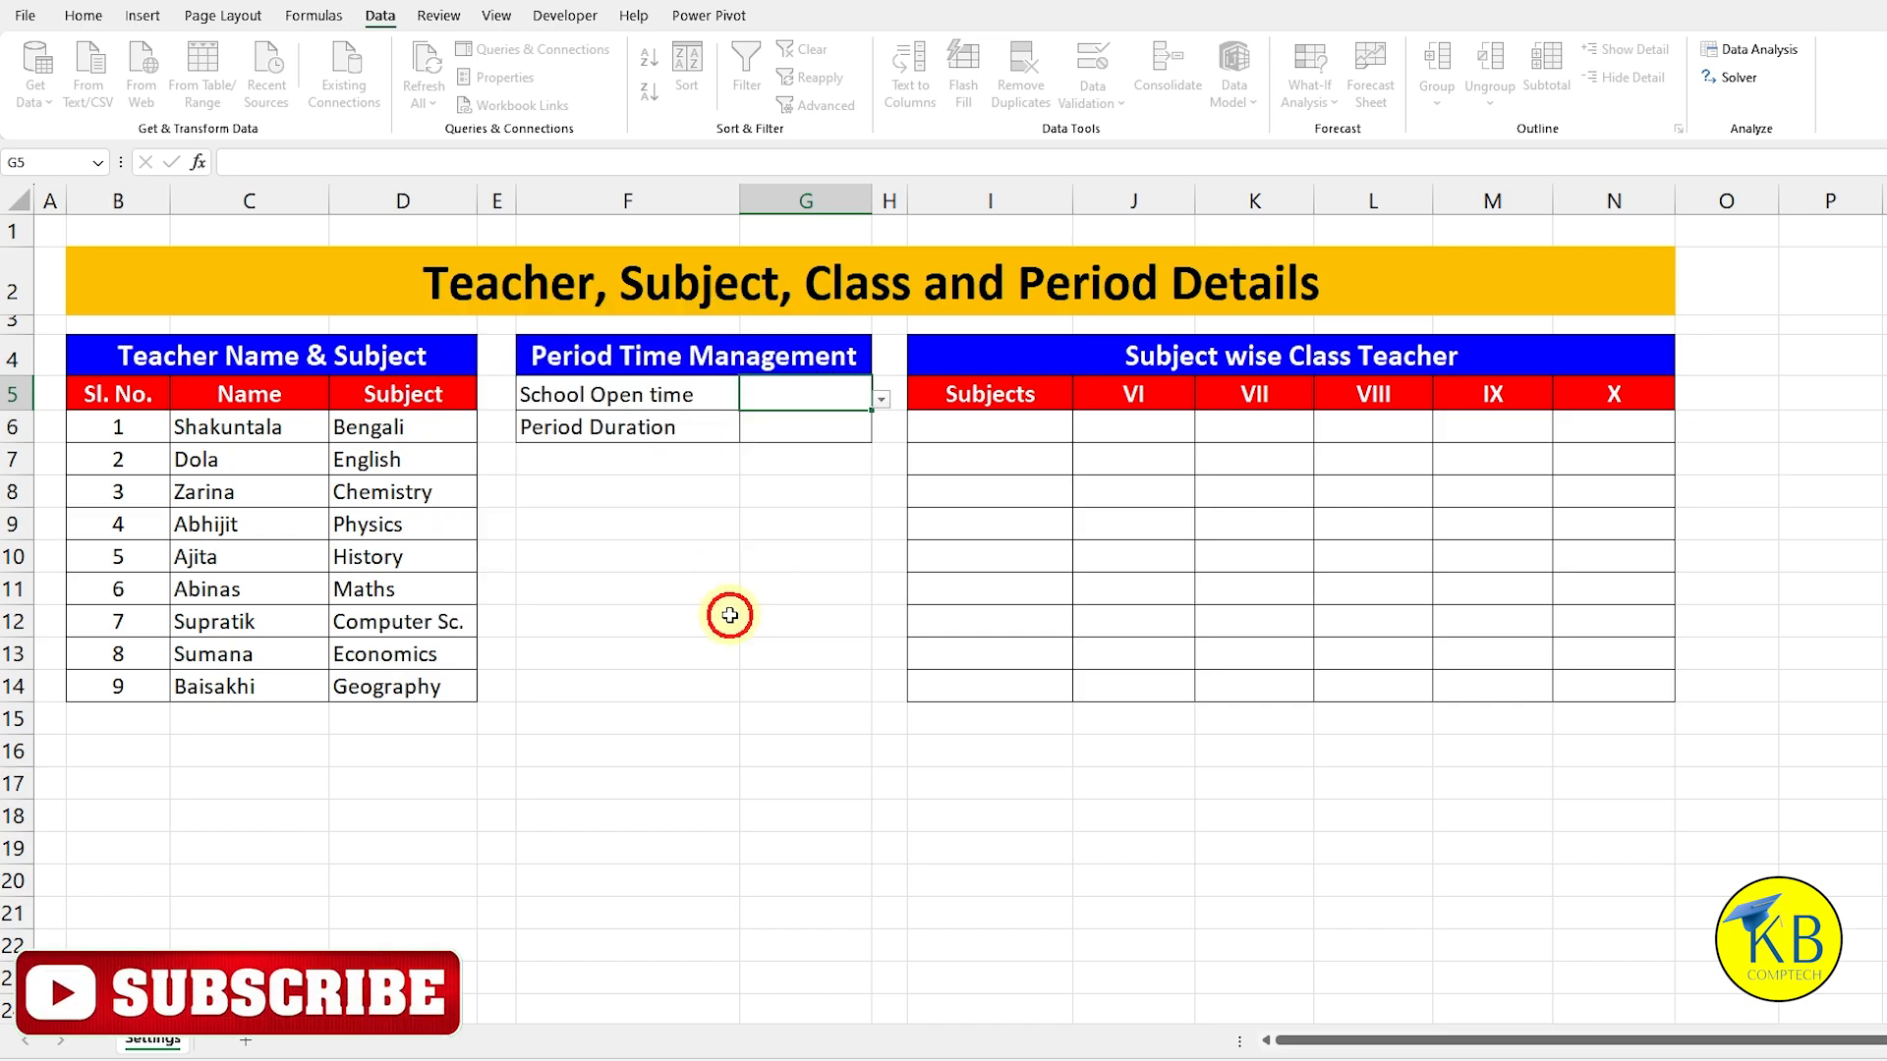
Step: Choose 8:00 from the School Open time list and set the Period Duration to 30
left_click(882, 399)
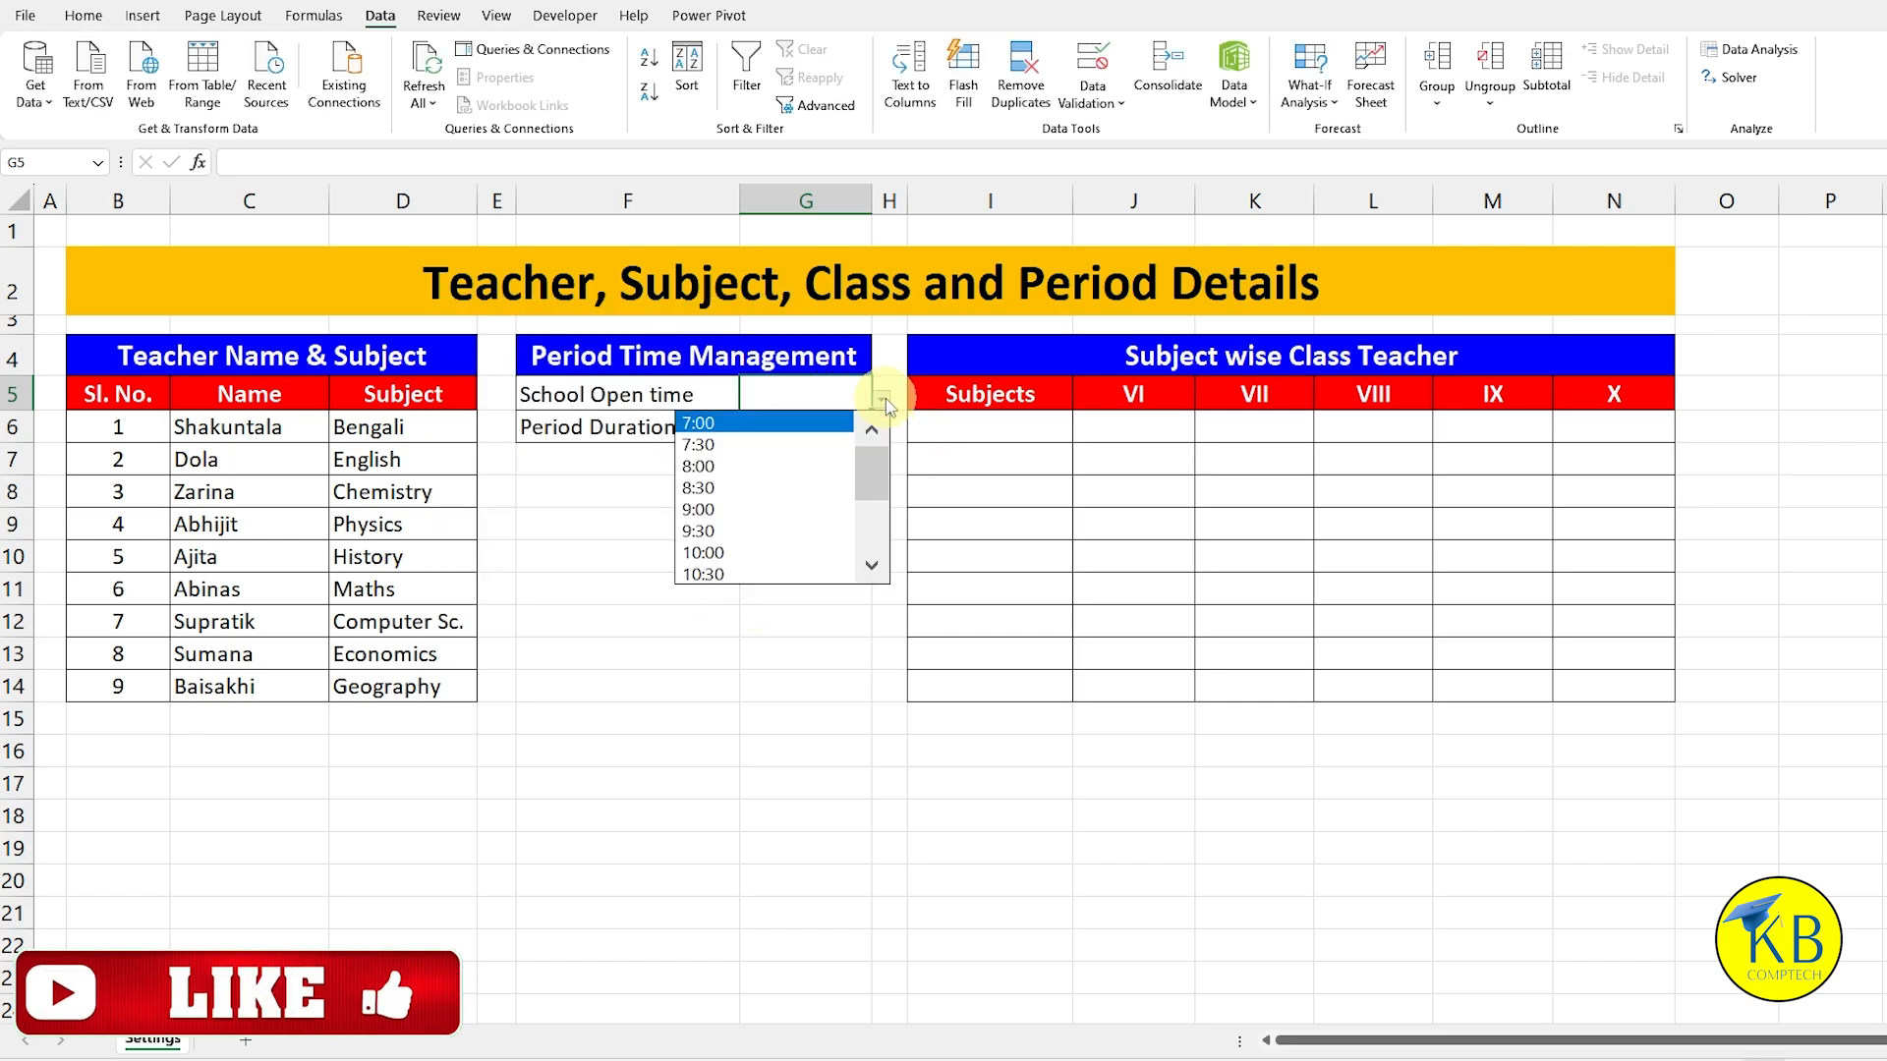
left_click(876, 475)
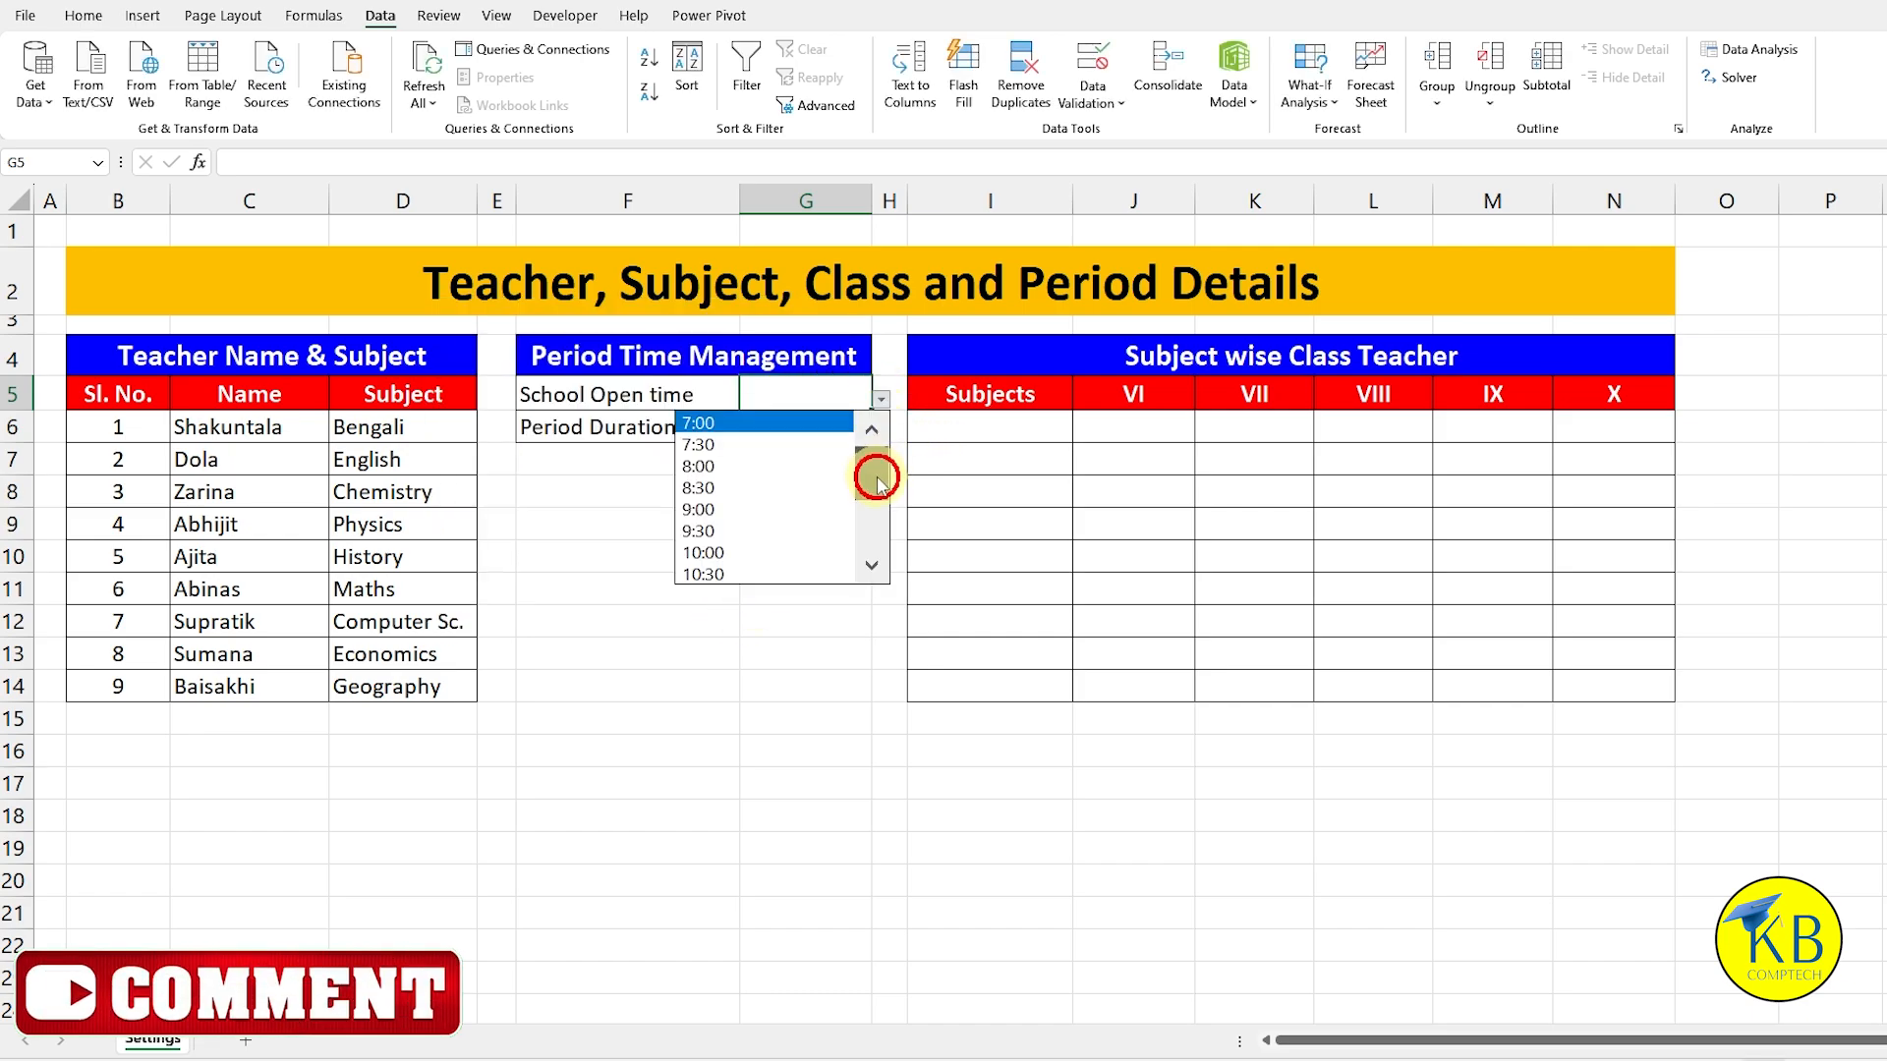
left_click_drag(877, 481, 875, 547)
left_click(817, 400)
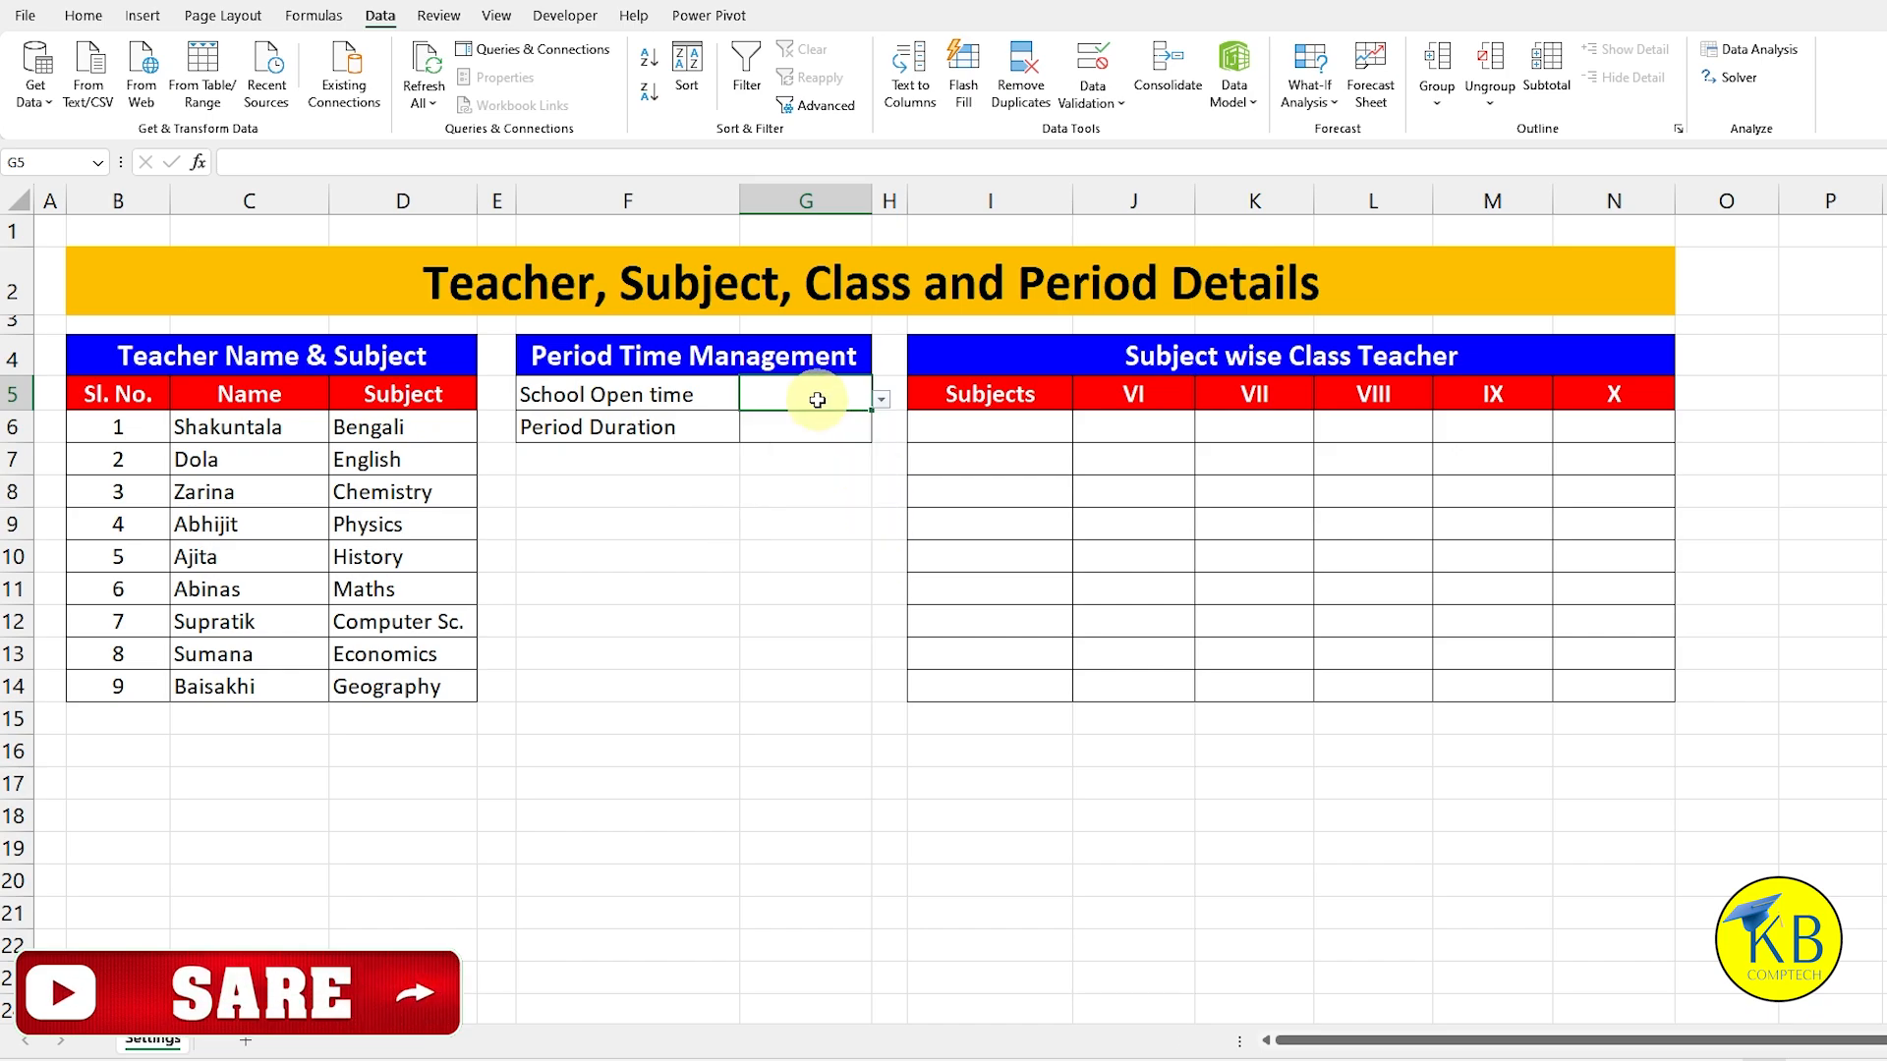
left_click(881, 399)
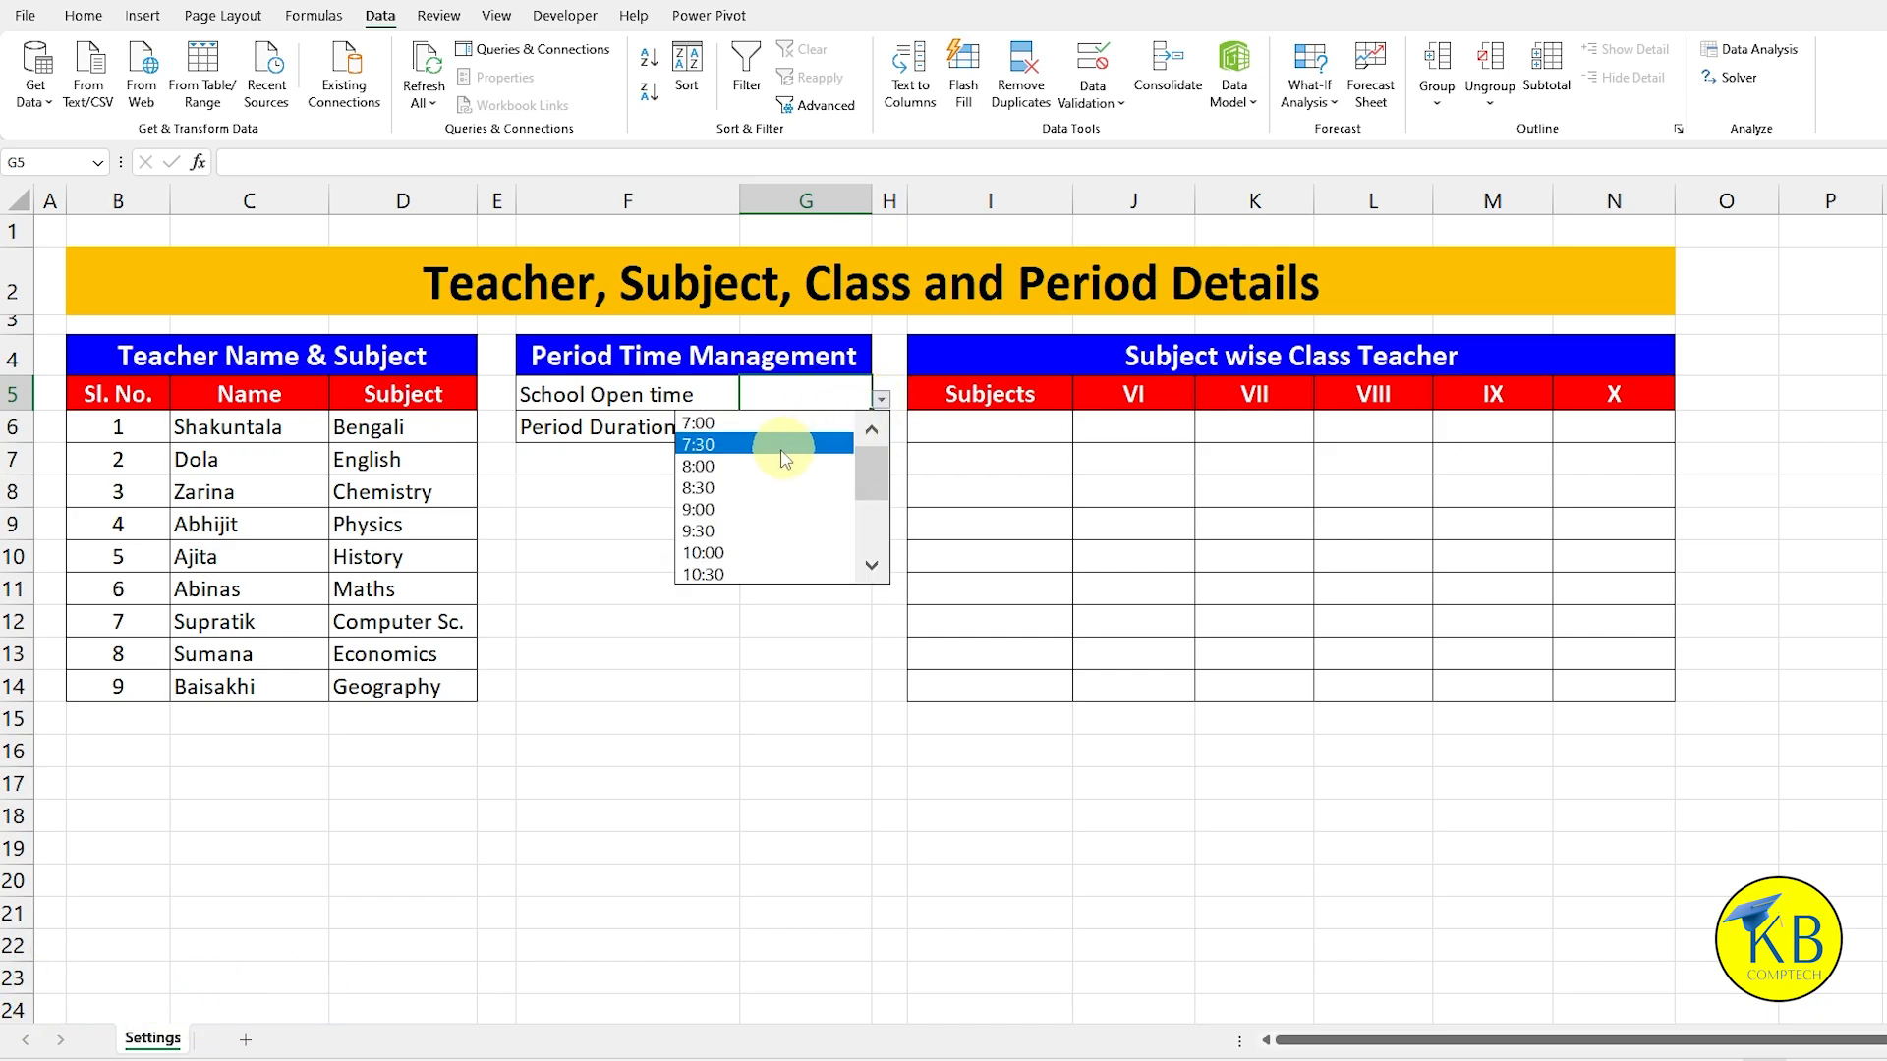
left_click(743, 466)
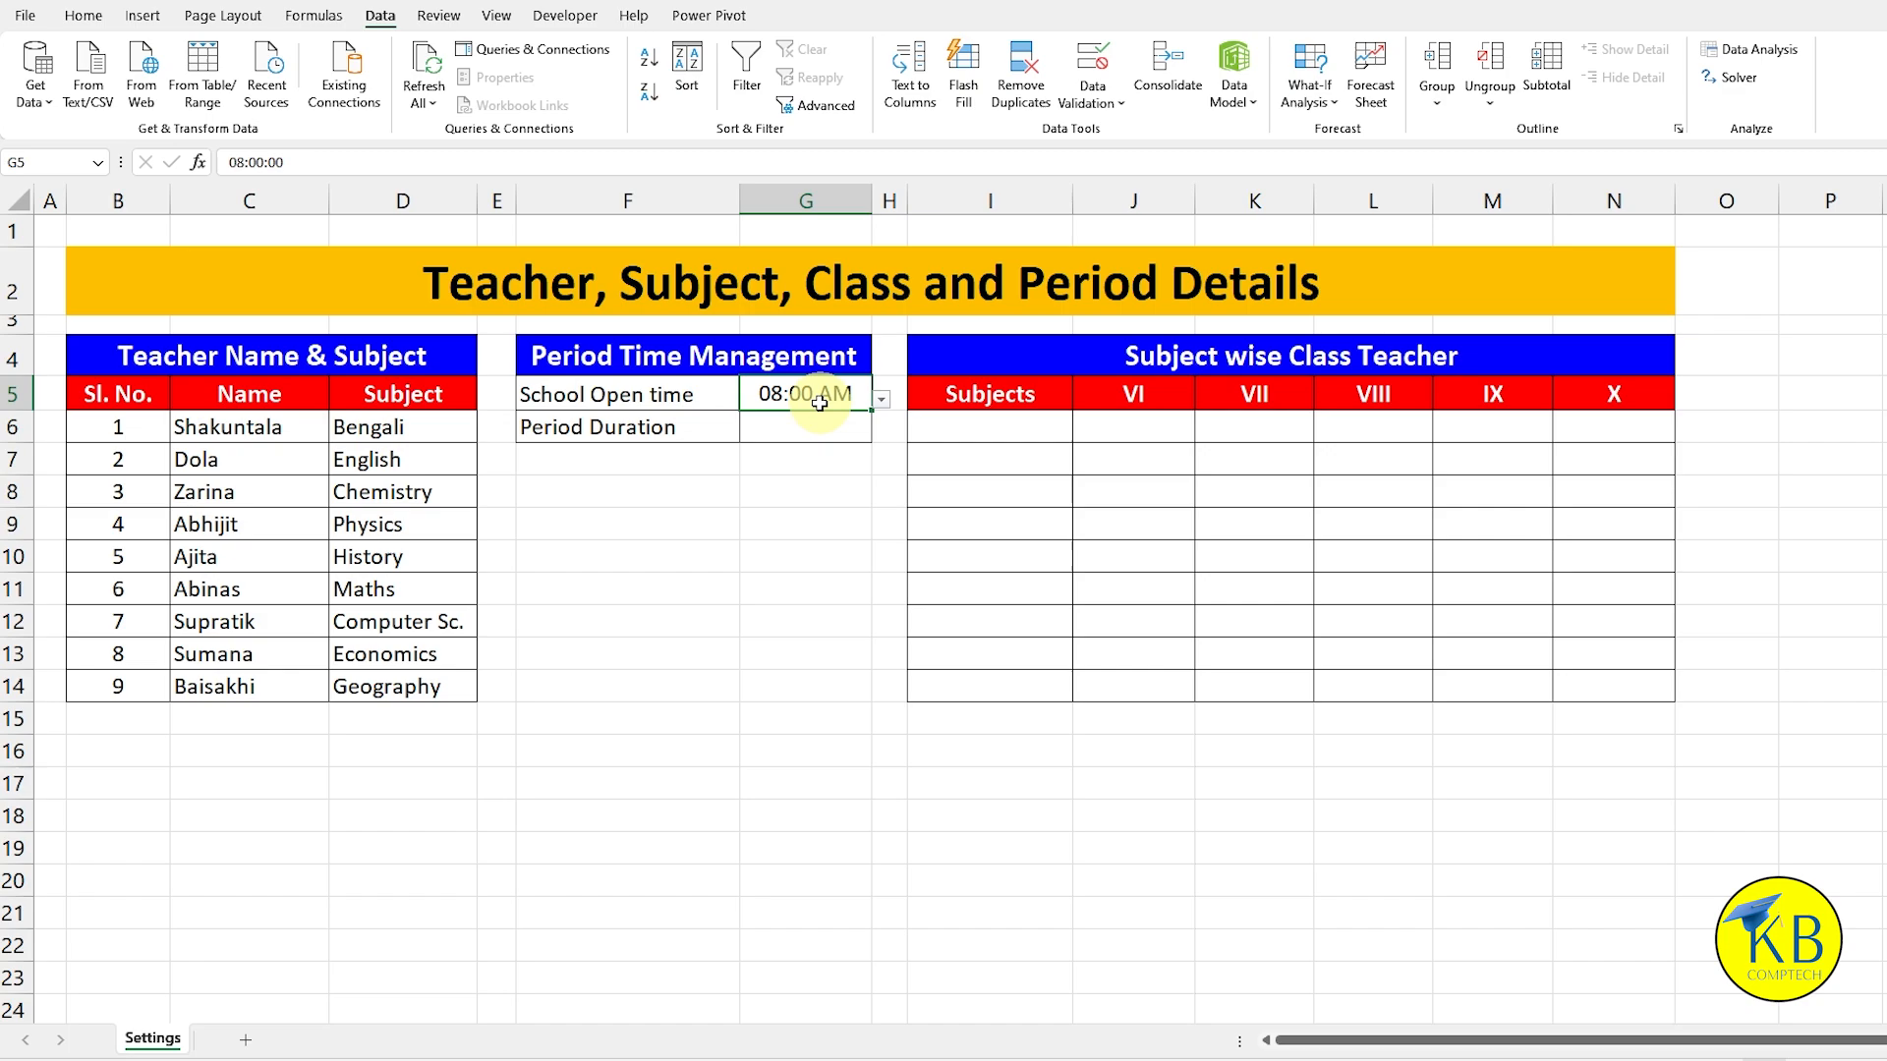
left_click(805, 434)
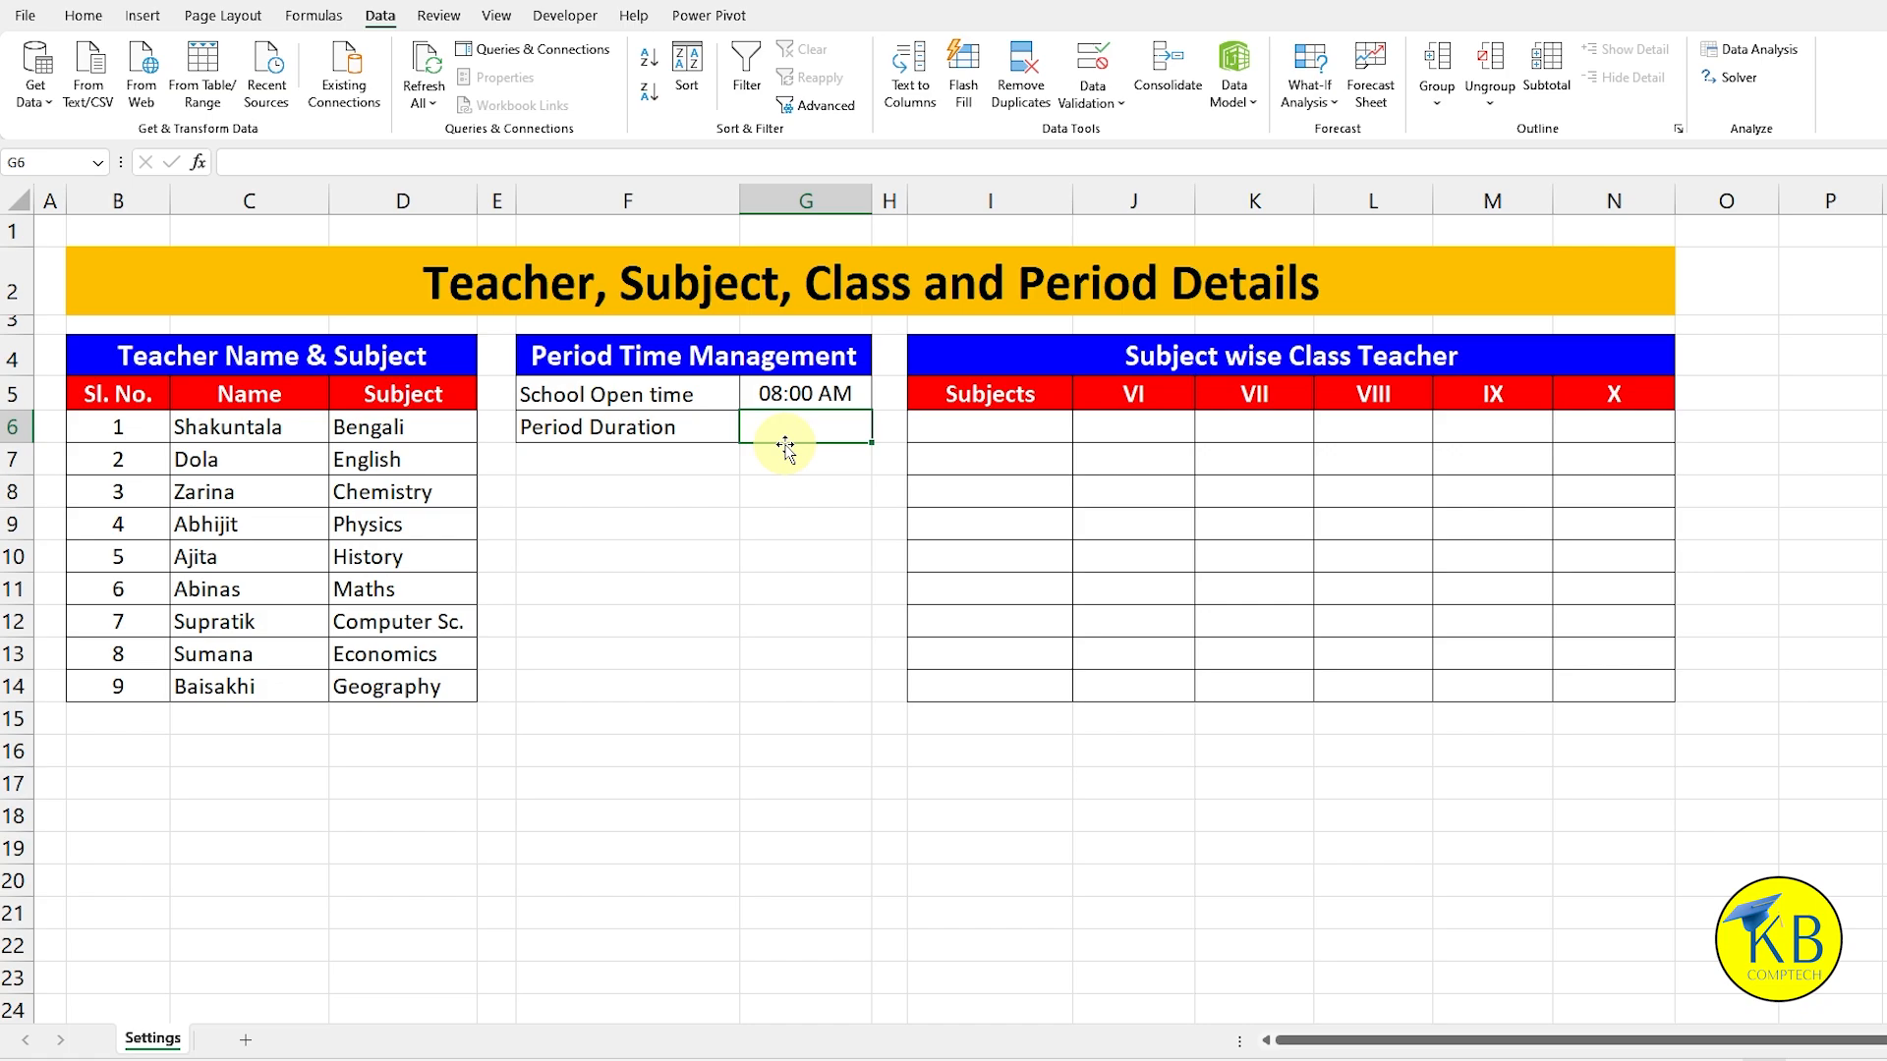
type("30")
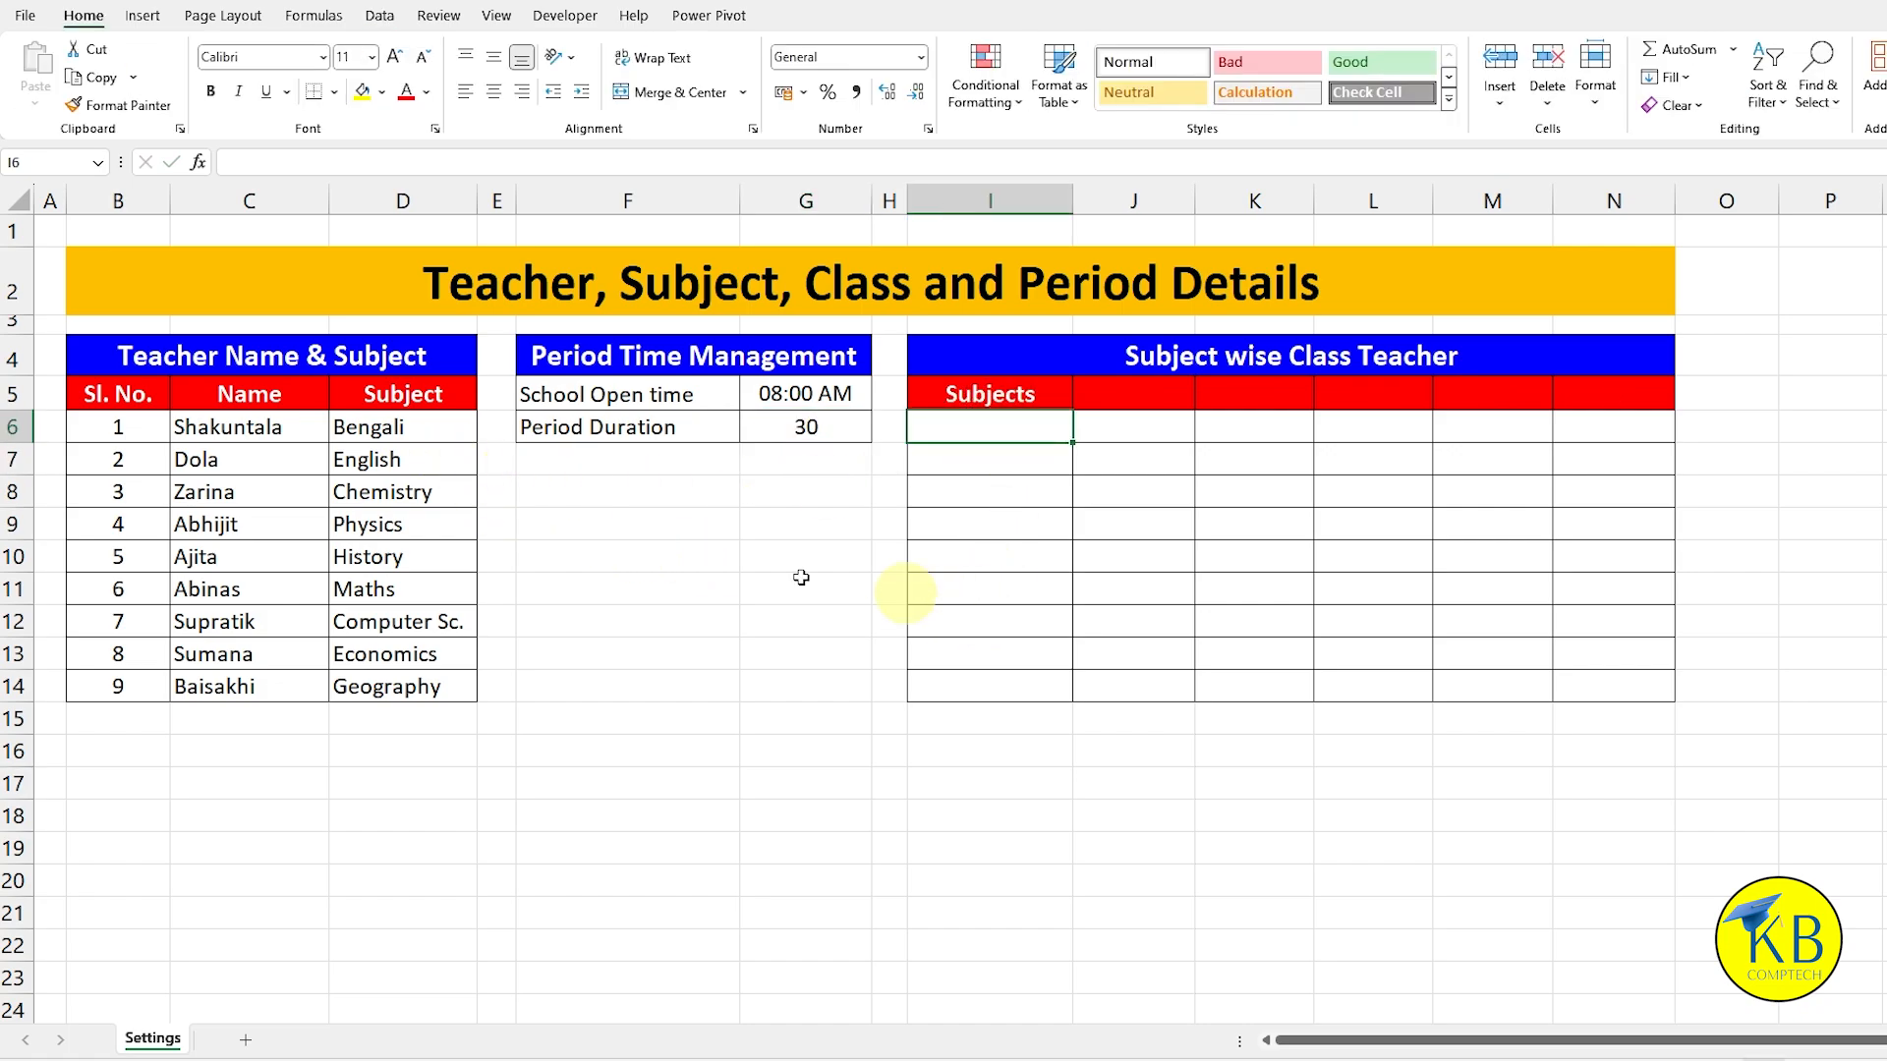
Step: Copy the subjects in D6:D14 to the Subjects column I6:I14 and make them bold
left_click_drag(386, 428, 386, 697)
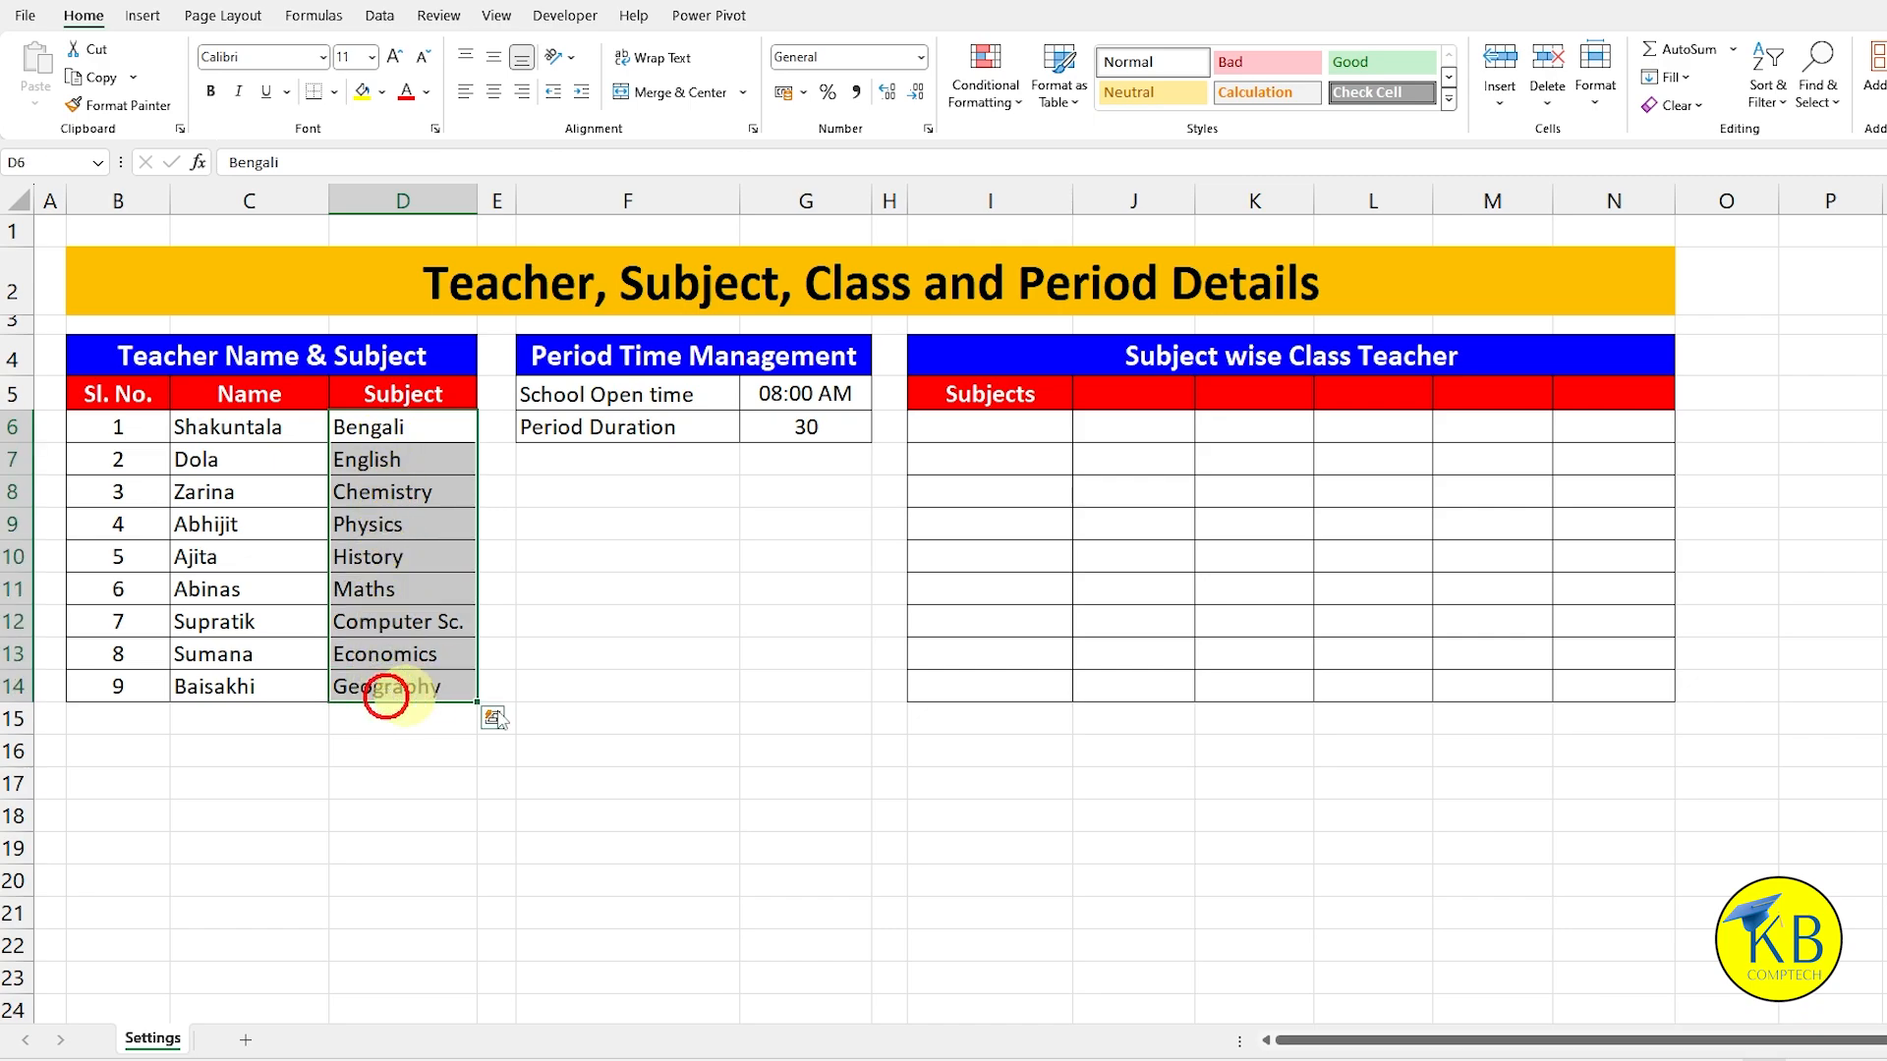
key("ctrl+c")
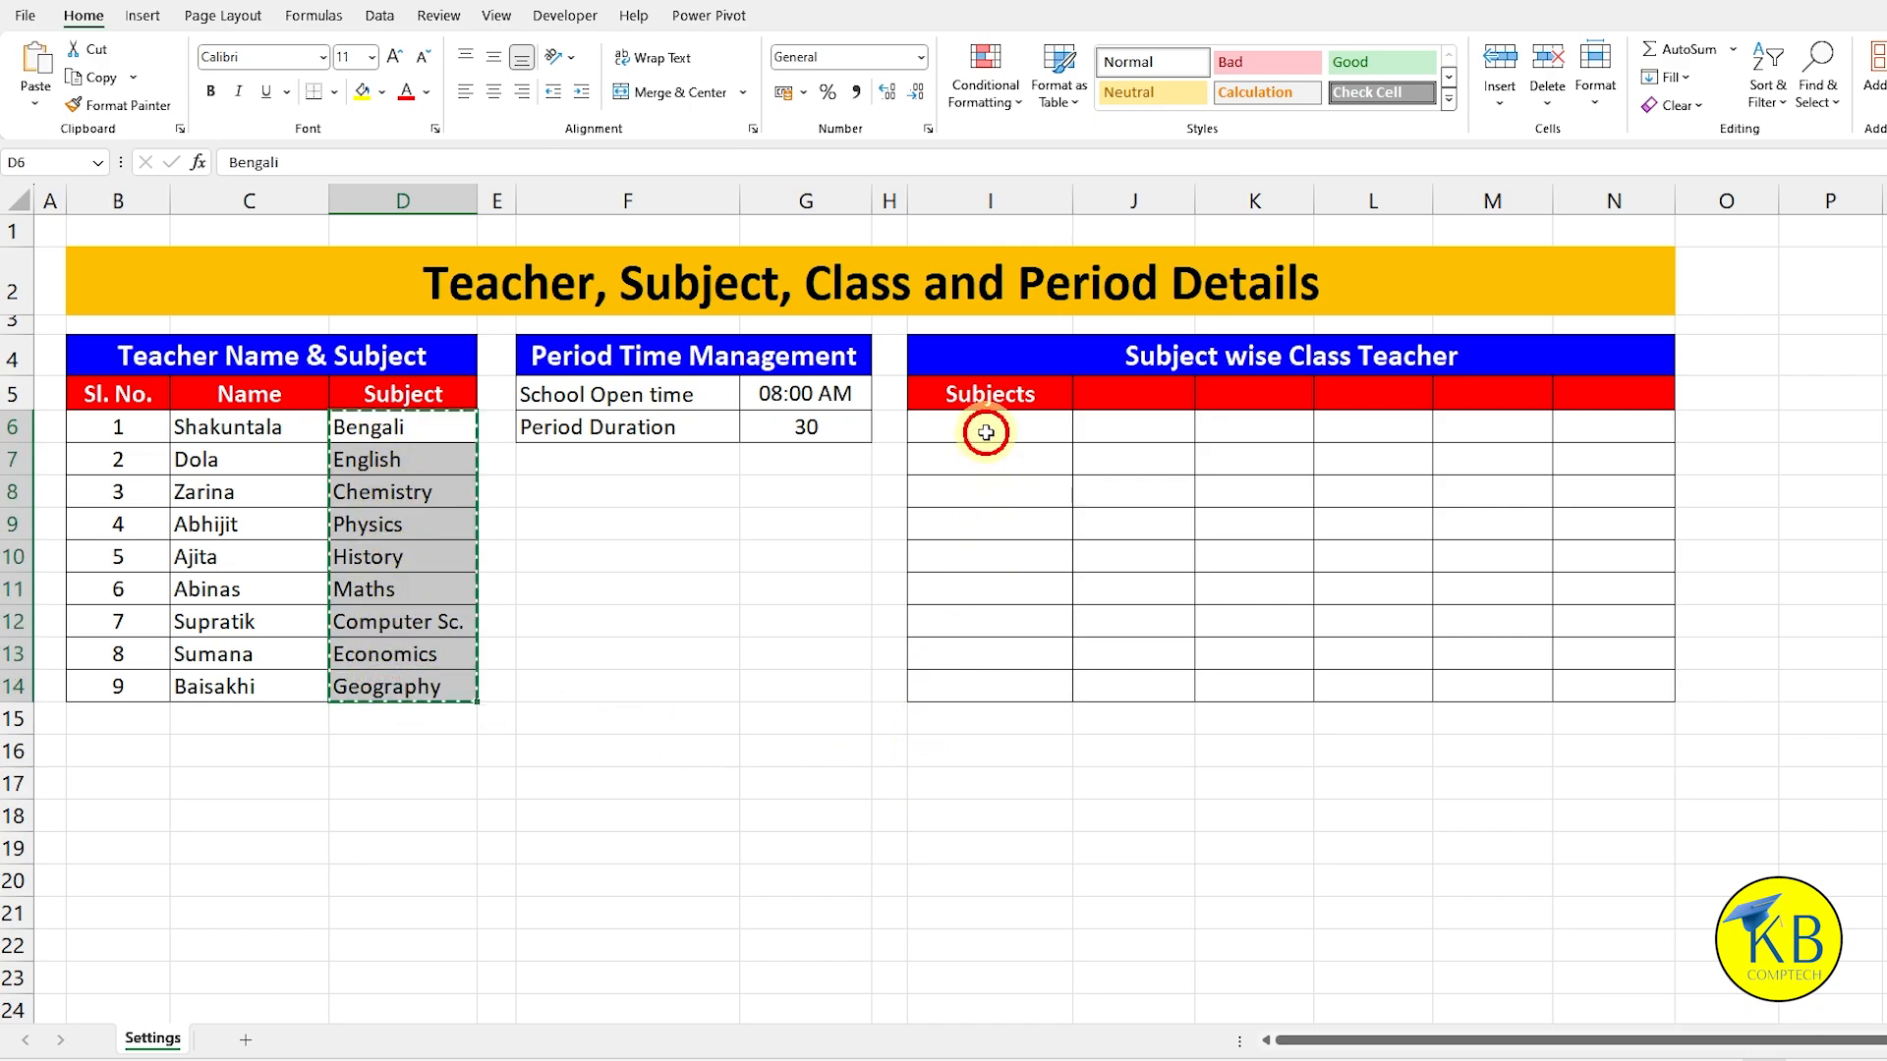
left_click_drag(986, 432, 988, 681)
key("ctrl+v")
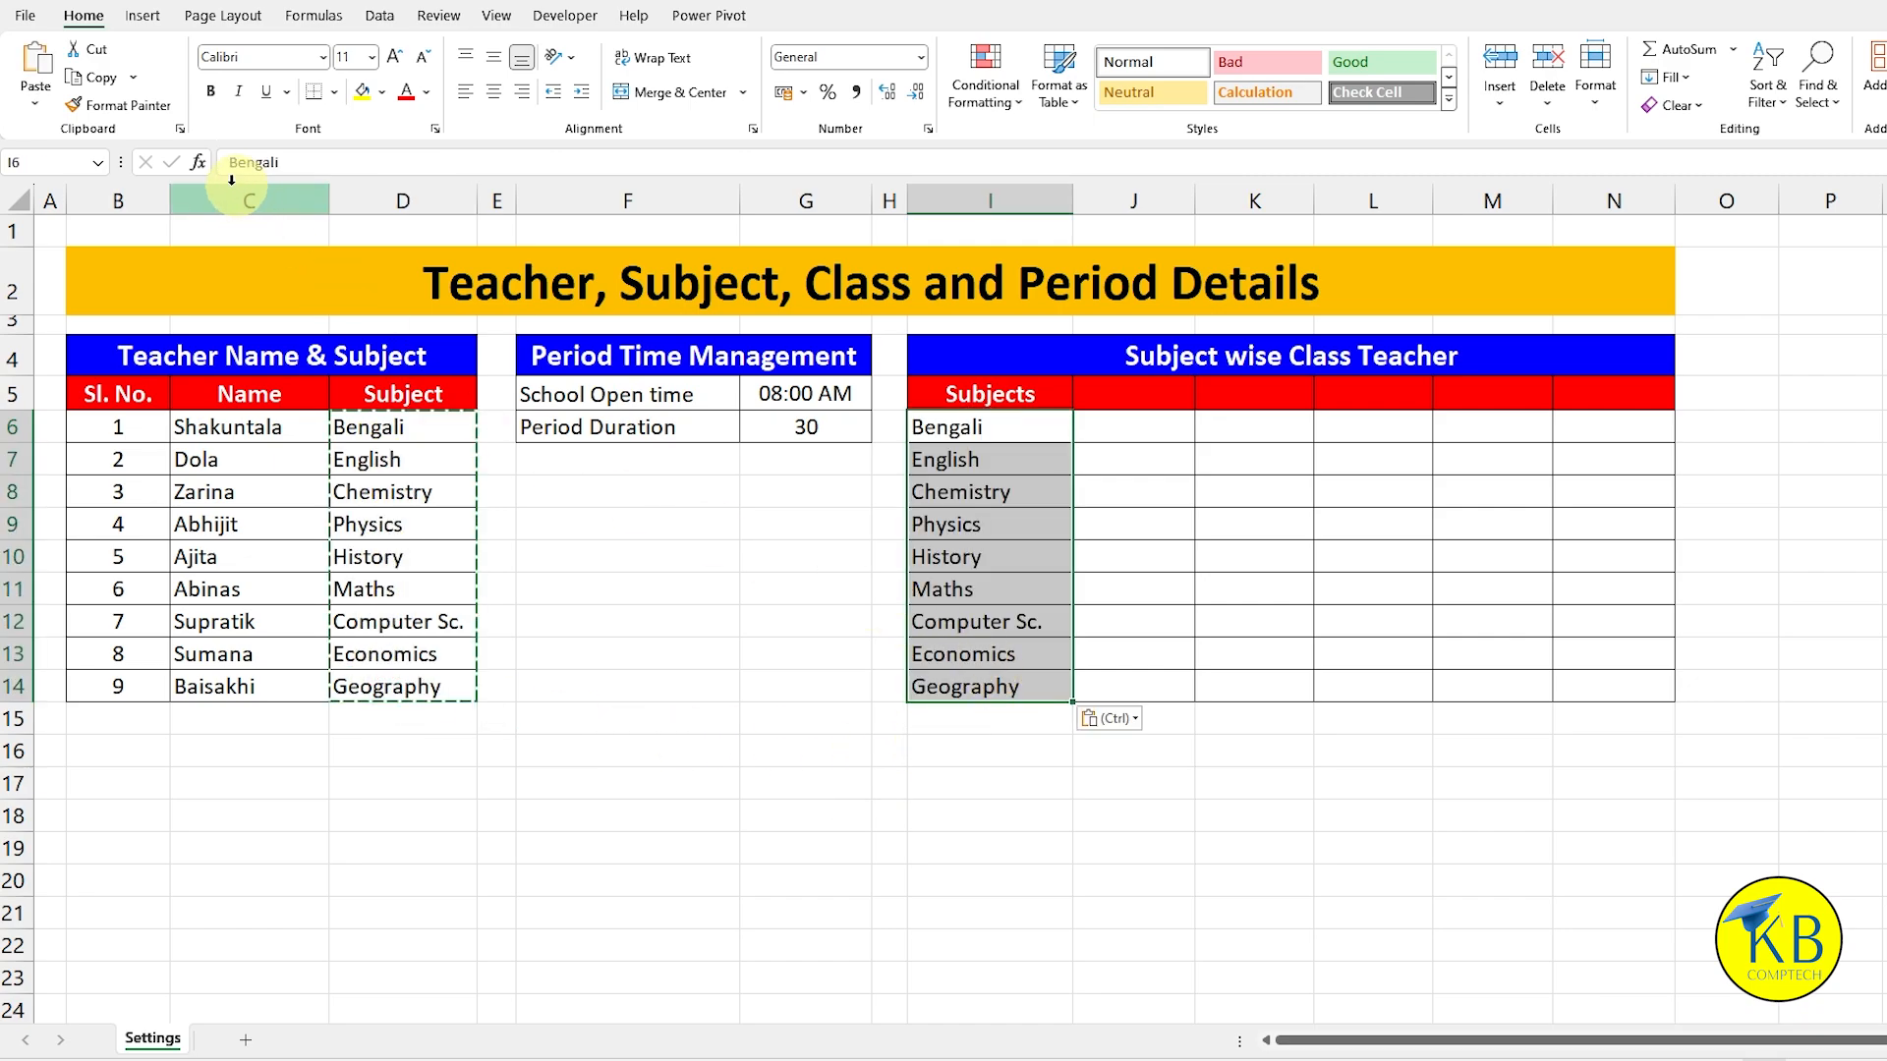
left_click(210, 92)
Step: Enter =ROMAN(6) as the first class heading in J5 and fill it across to N5
left_click(1135, 393)
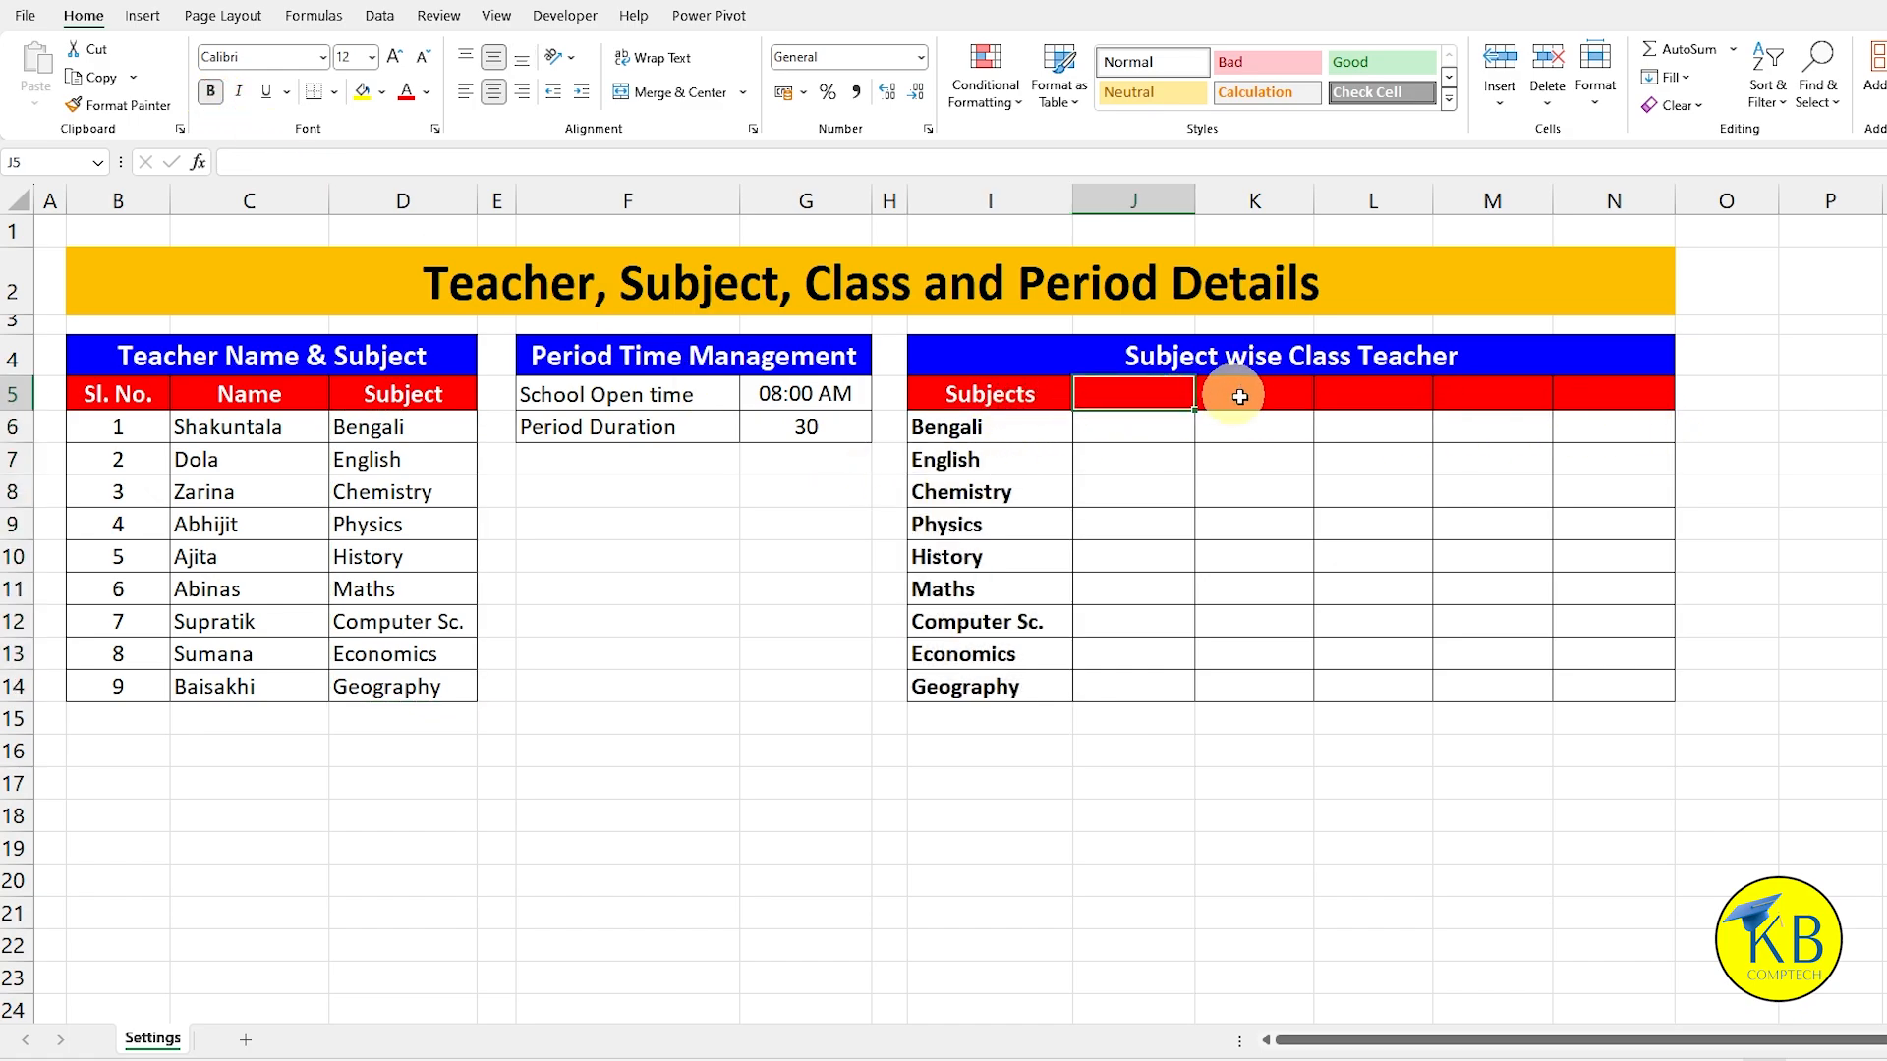
type("=")
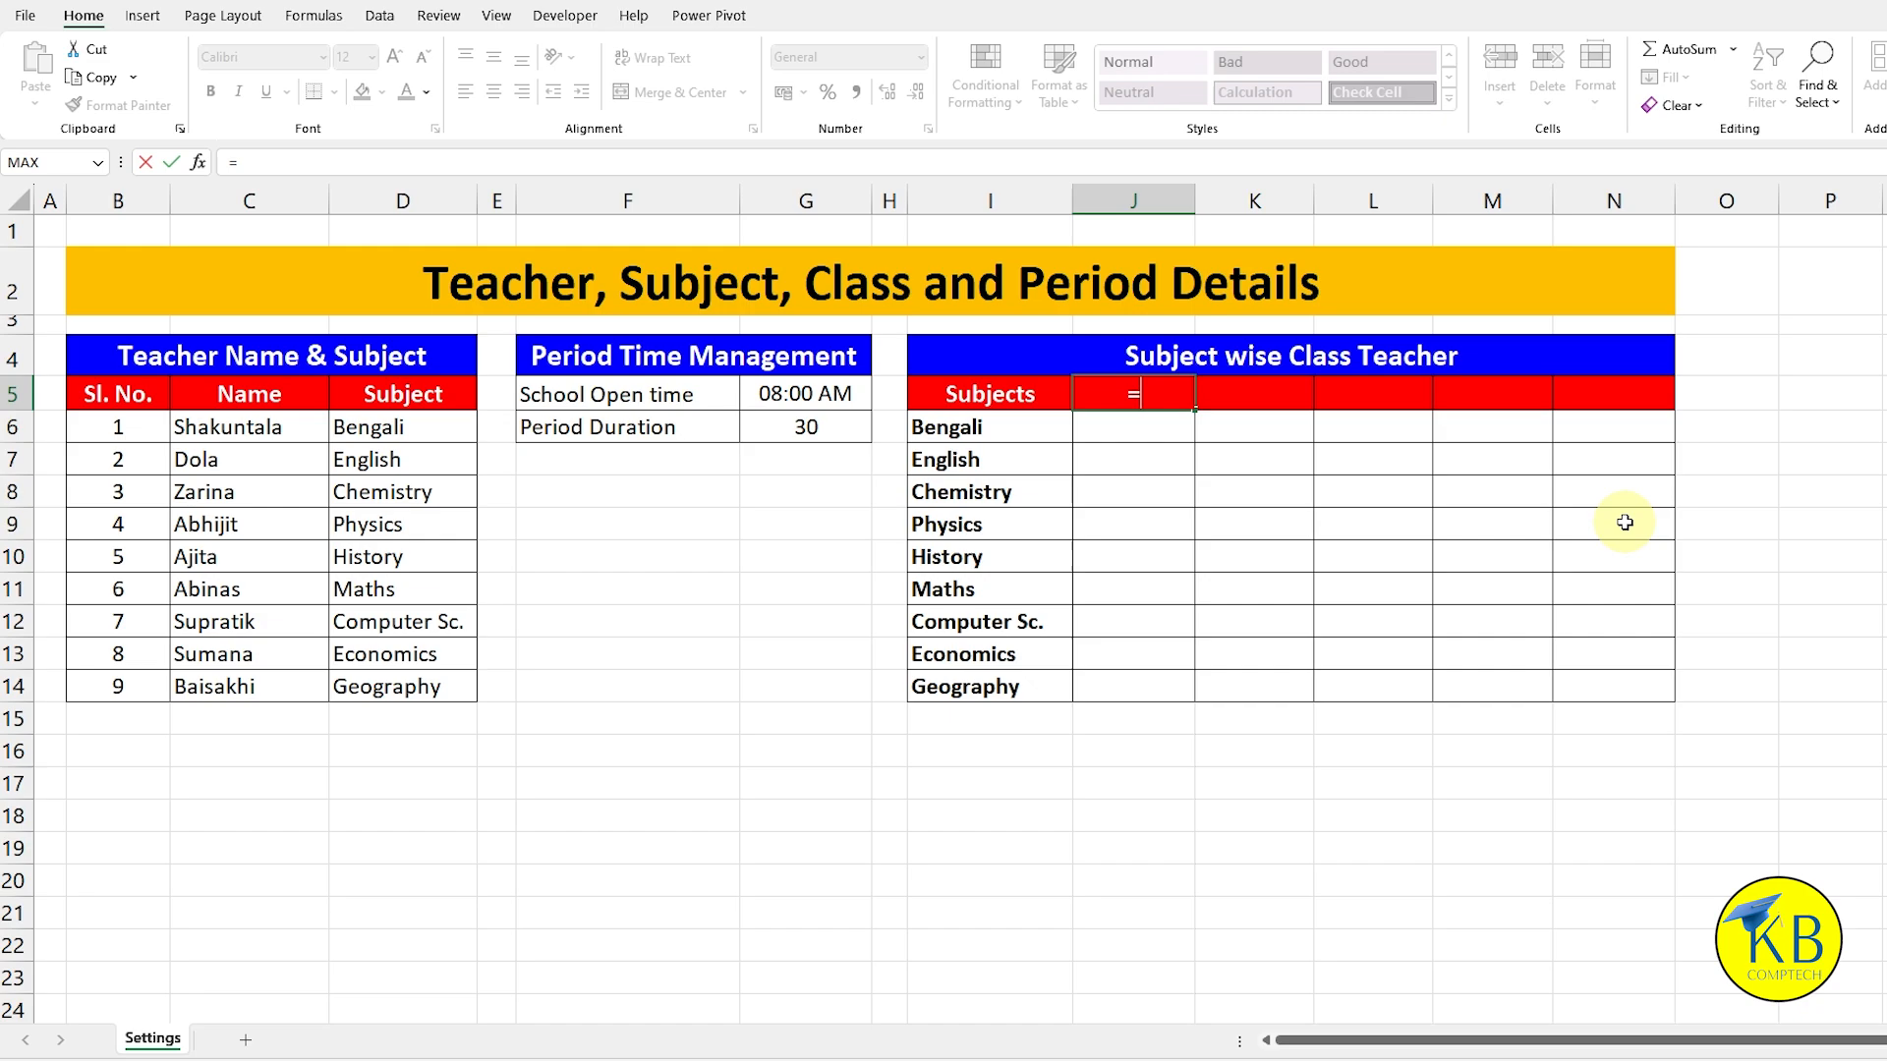
type("ROMAN(6")
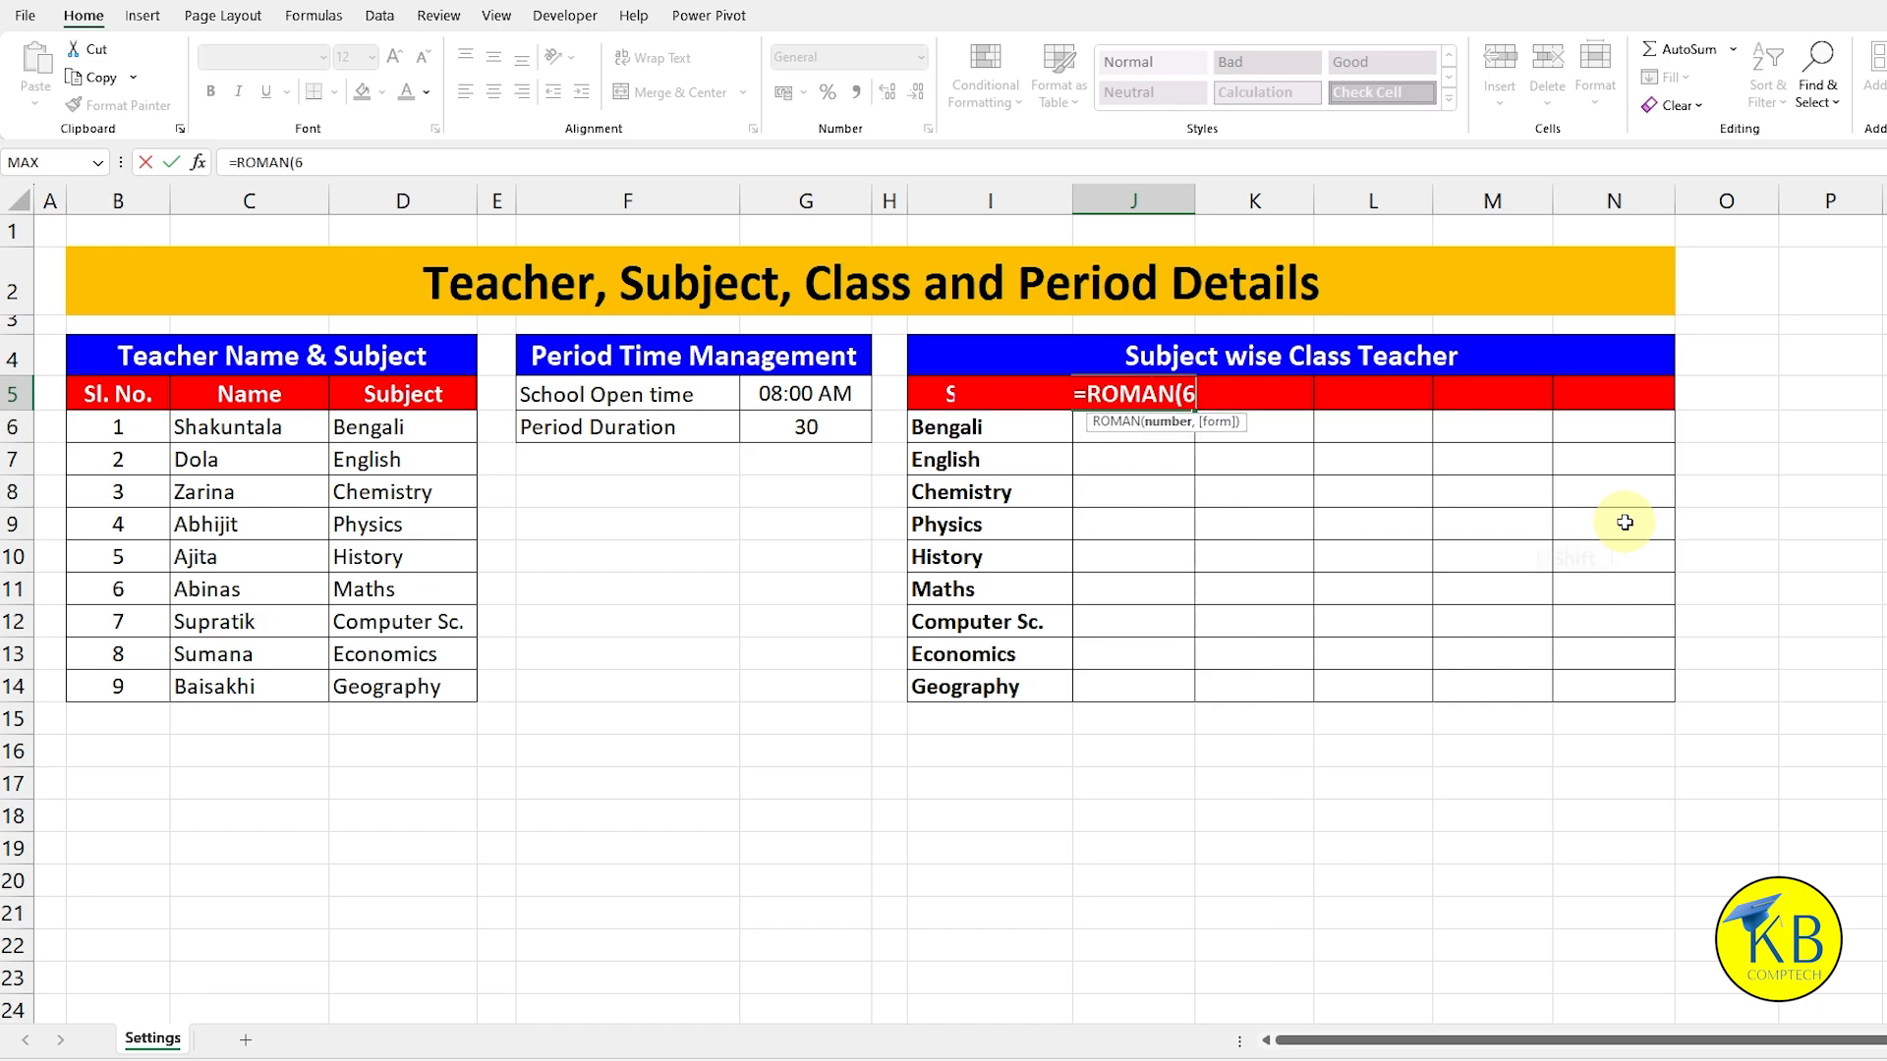
type(")")
key("Return")
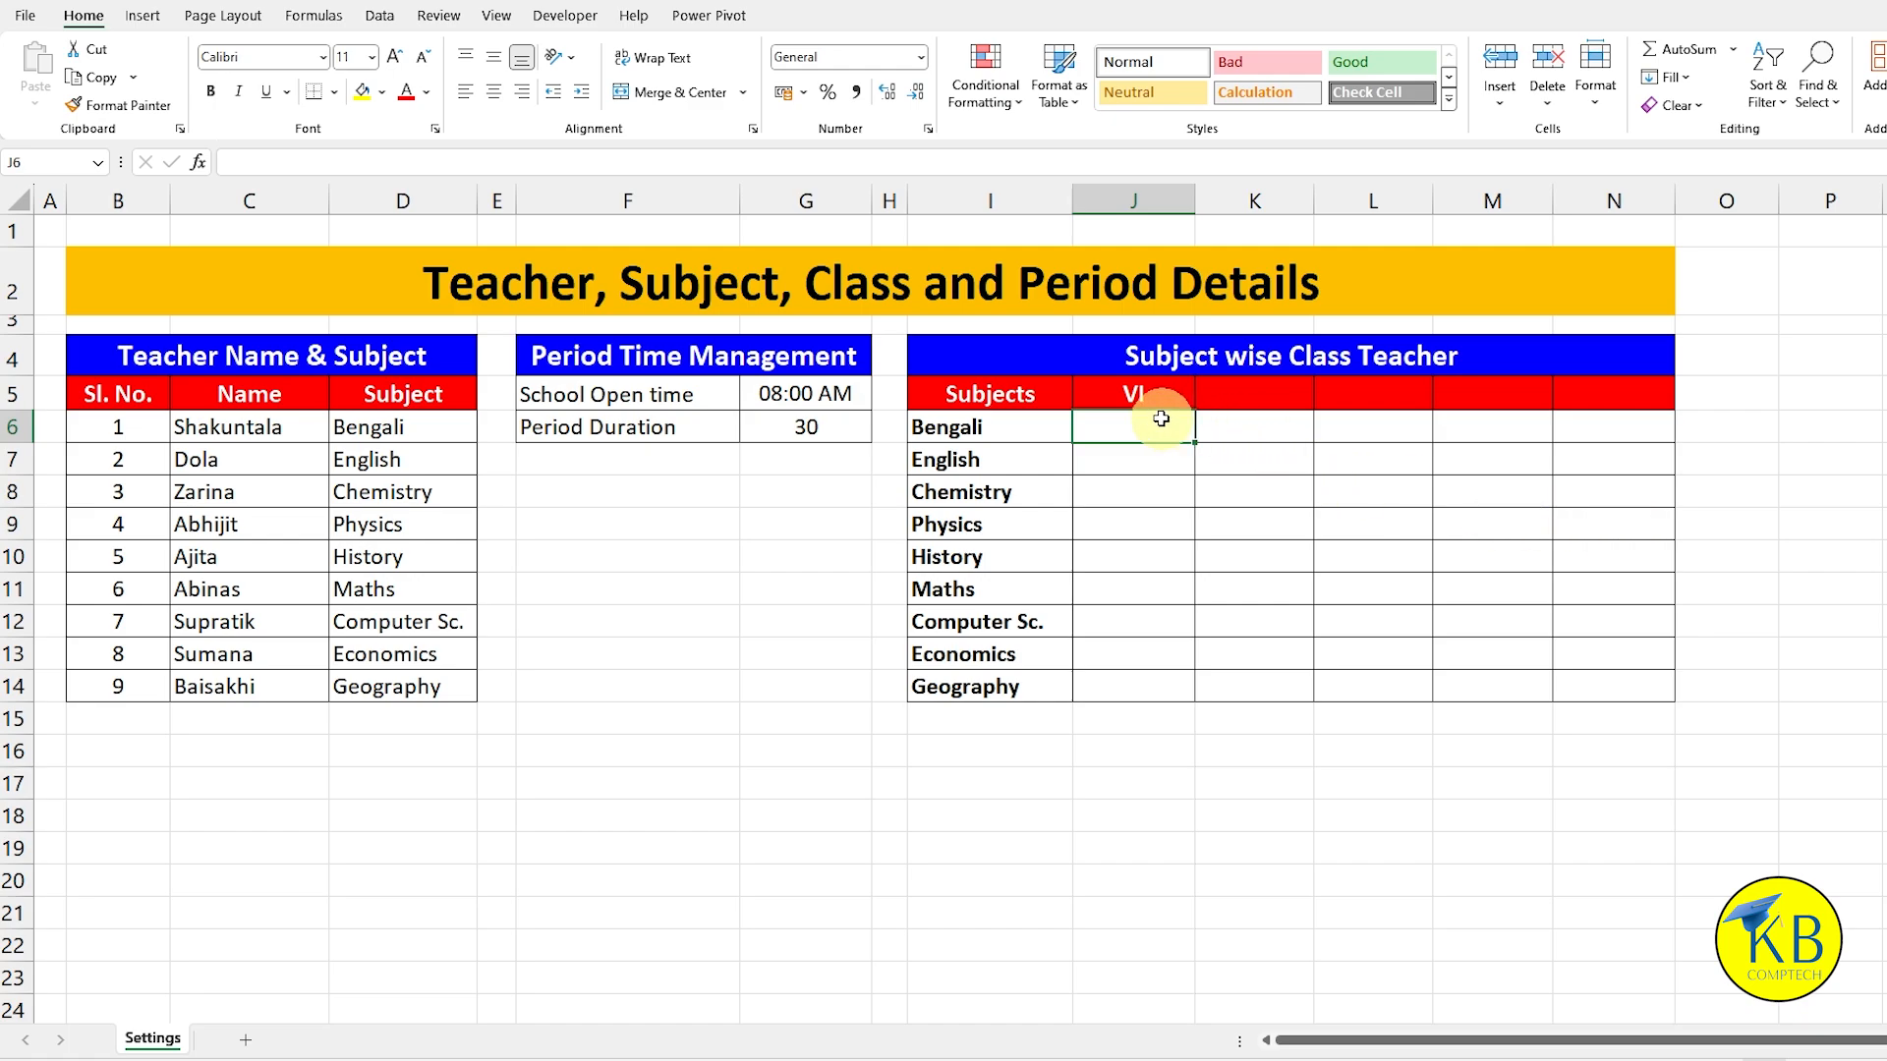
left_click(1133, 400)
left_click_drag(1198, 413, 1654, 409)
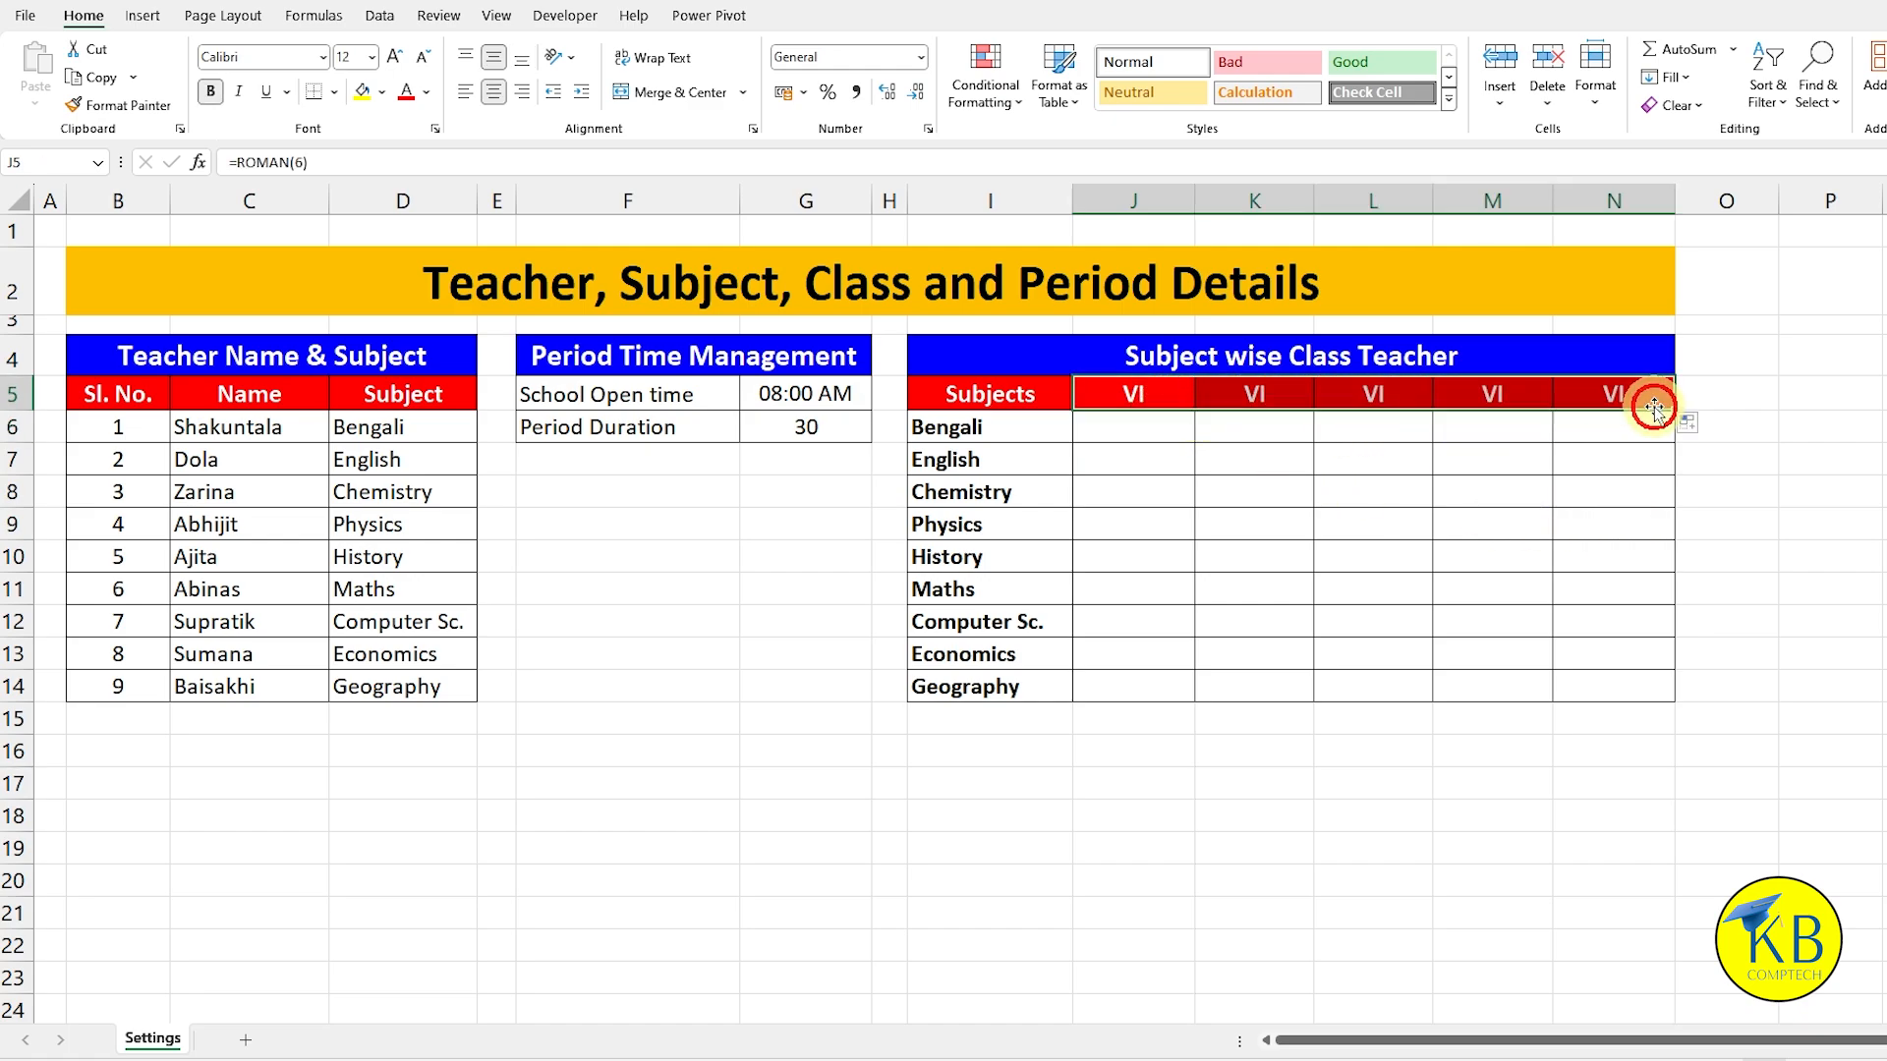
Step: Change the second class heading formula in K5 to =ROMAN(7)
left_click(1253, 398)
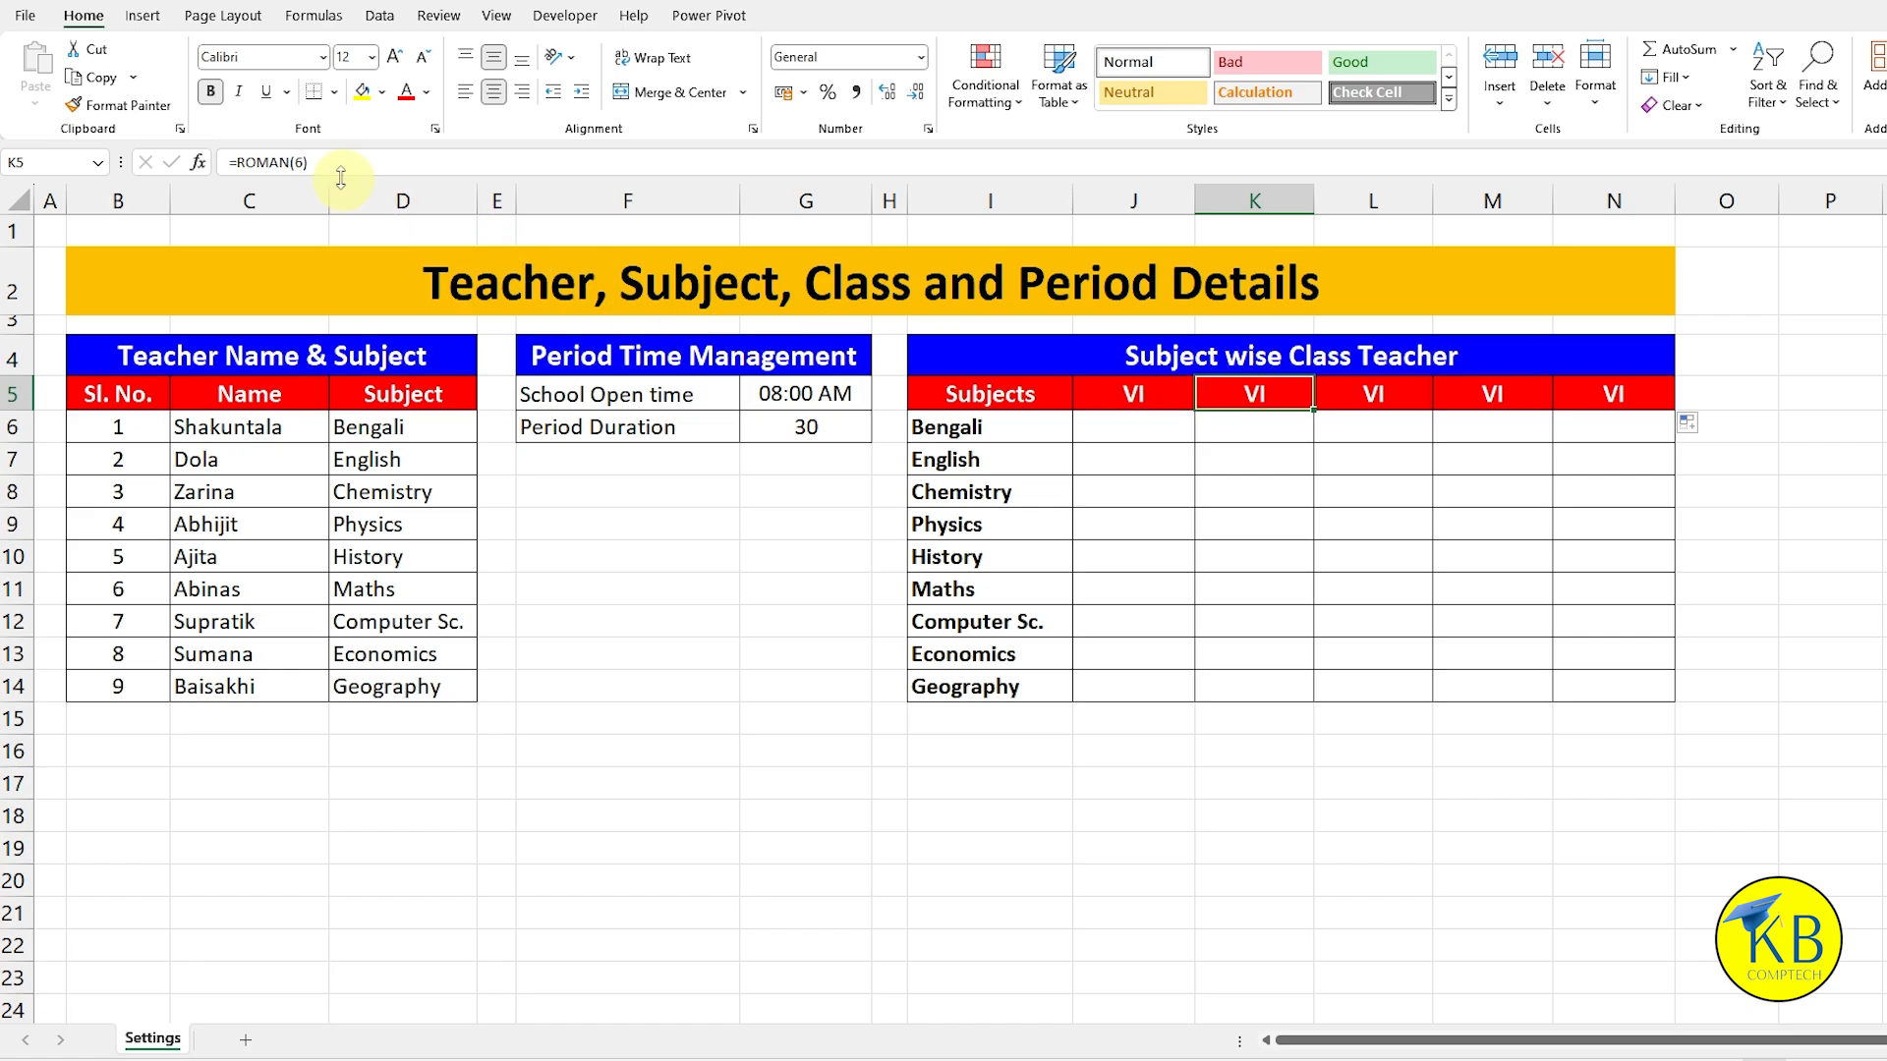
left_click(305, 165)
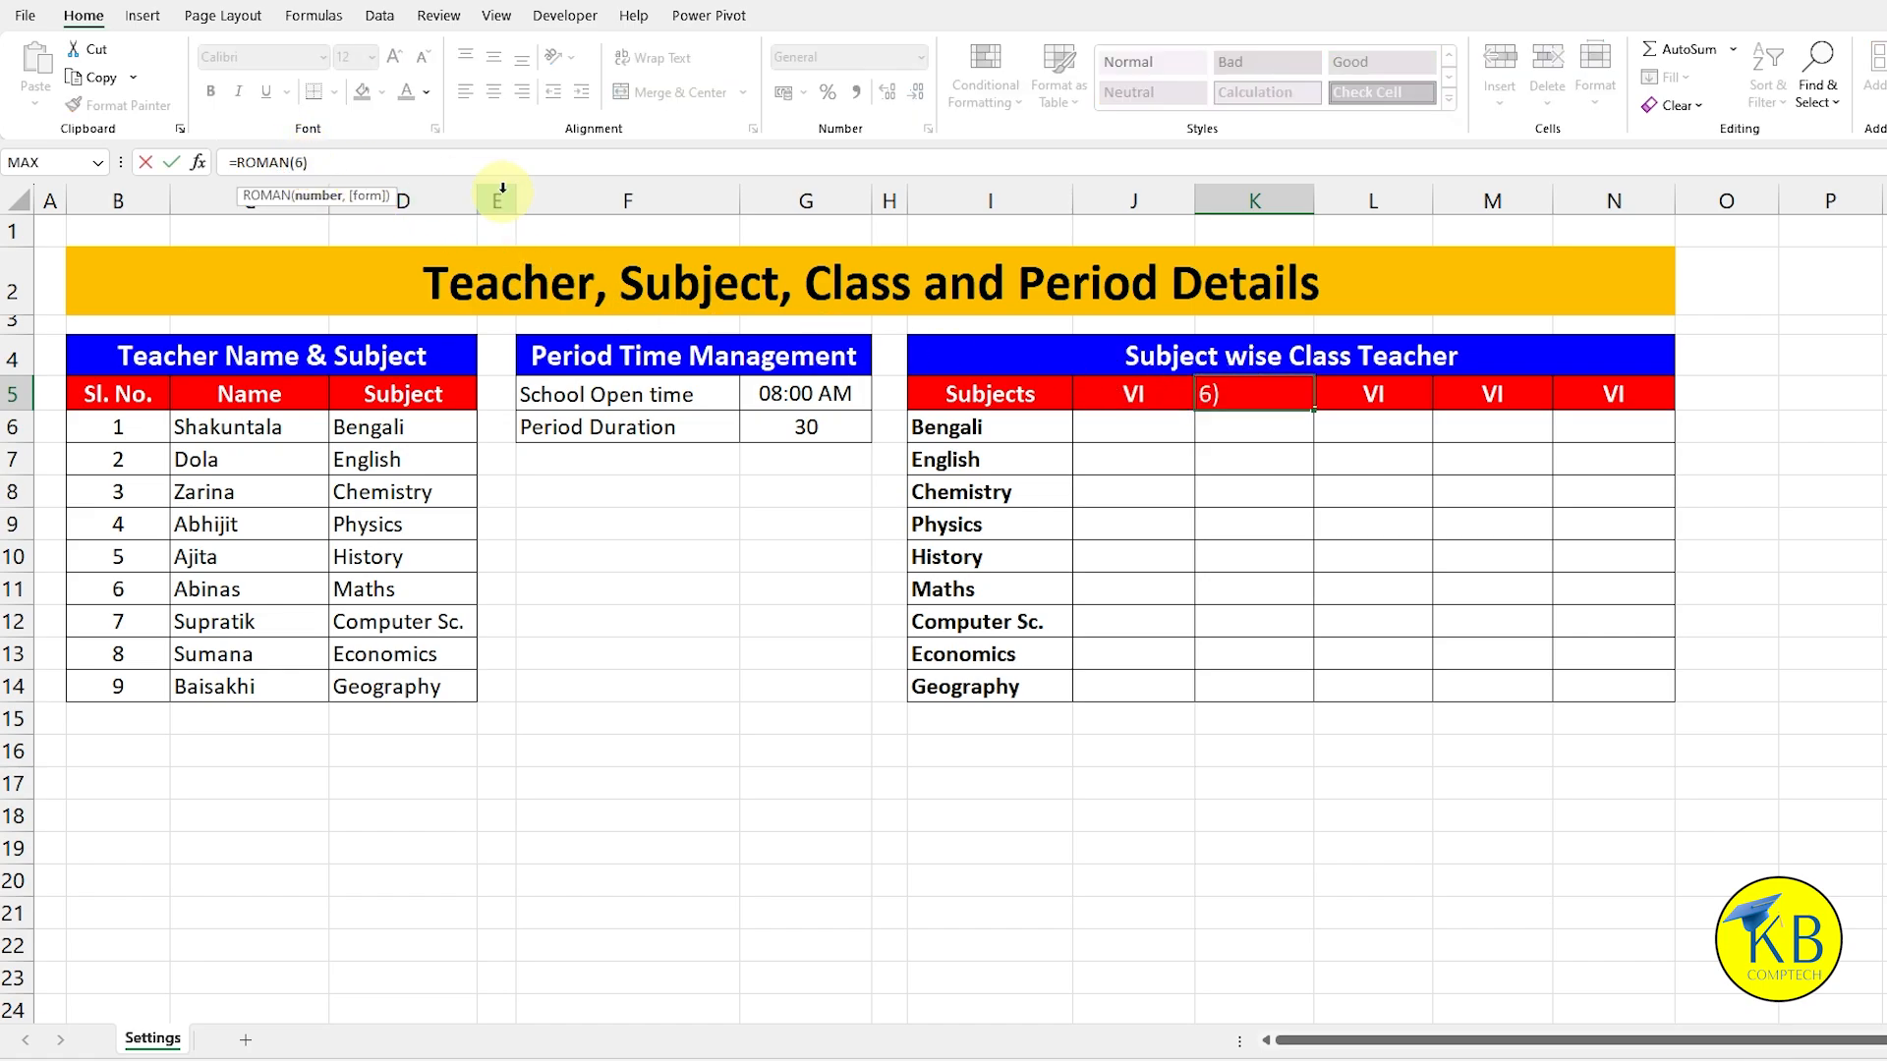
type("7")
key("Return")
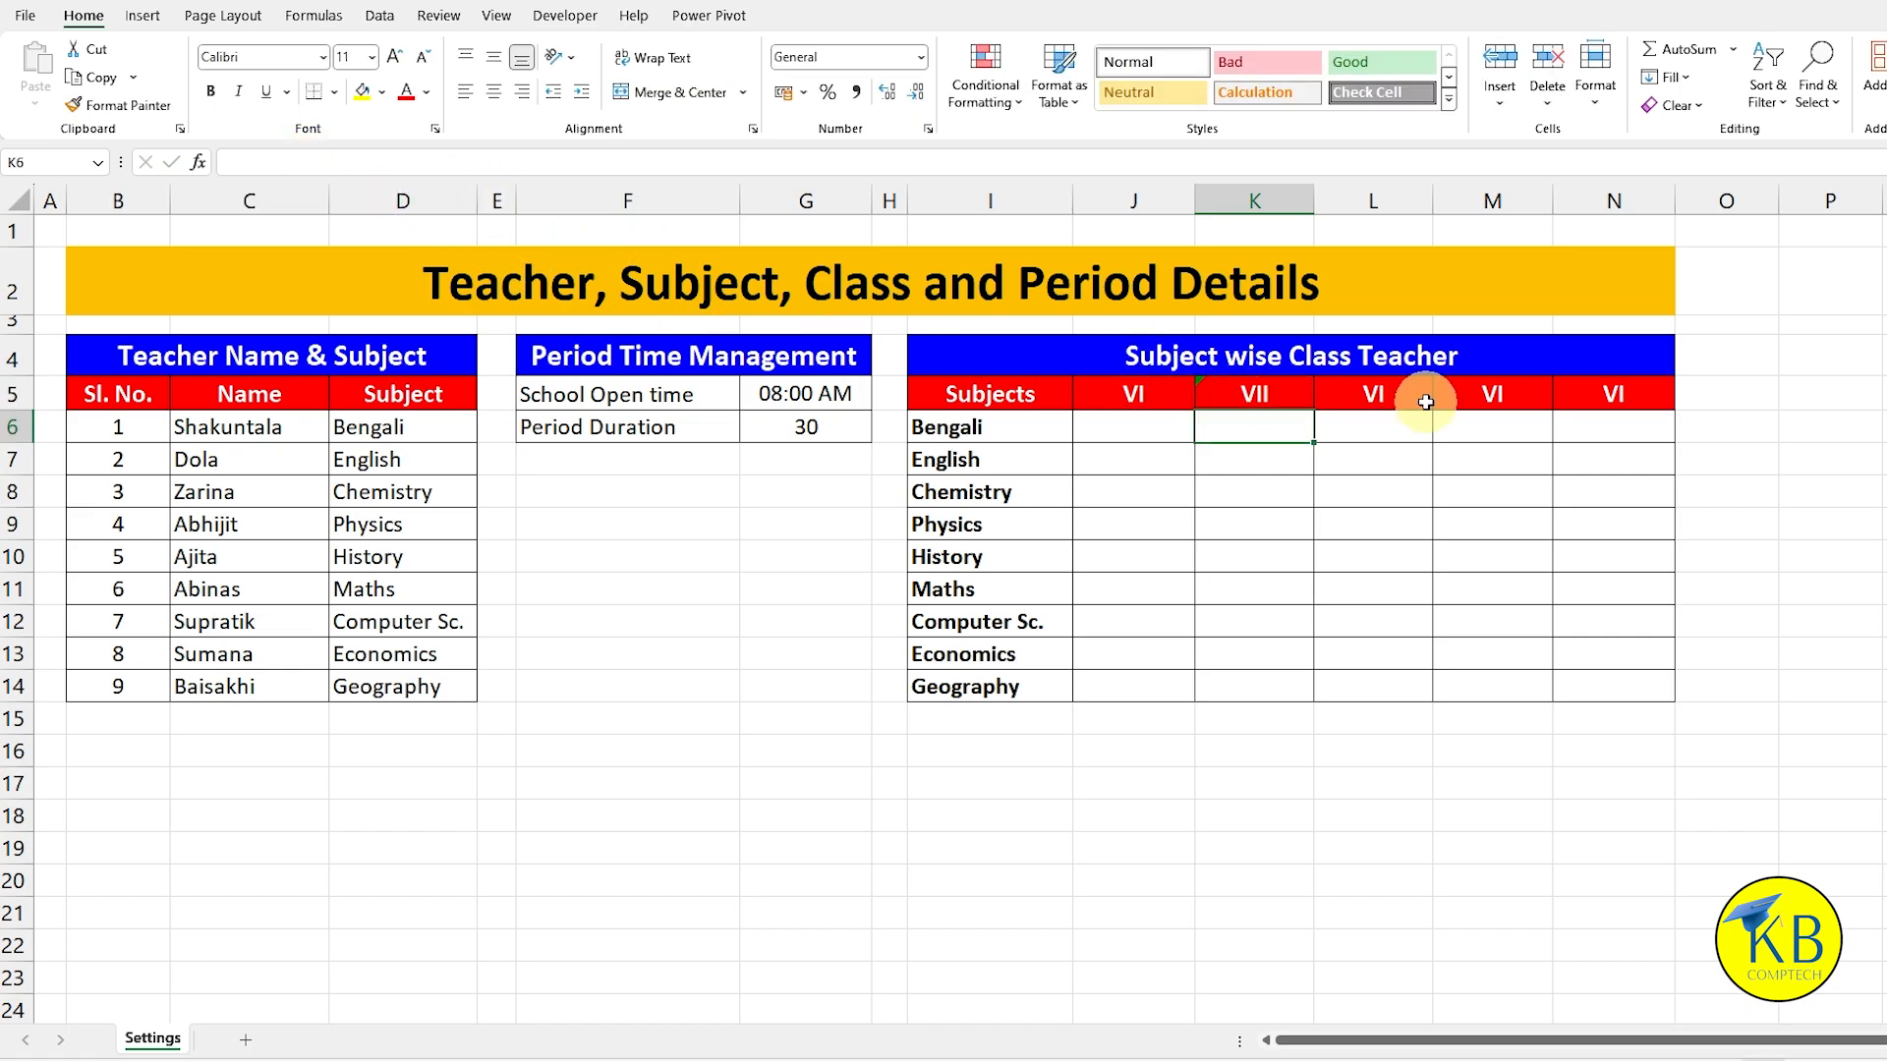
Step: Change the class heading formulas in L5, M5 and N5 to =ROMAN(8), =ROMAN(9) and =ROMAN(10)
left_click(1392, 398)
left_click(304, 163)
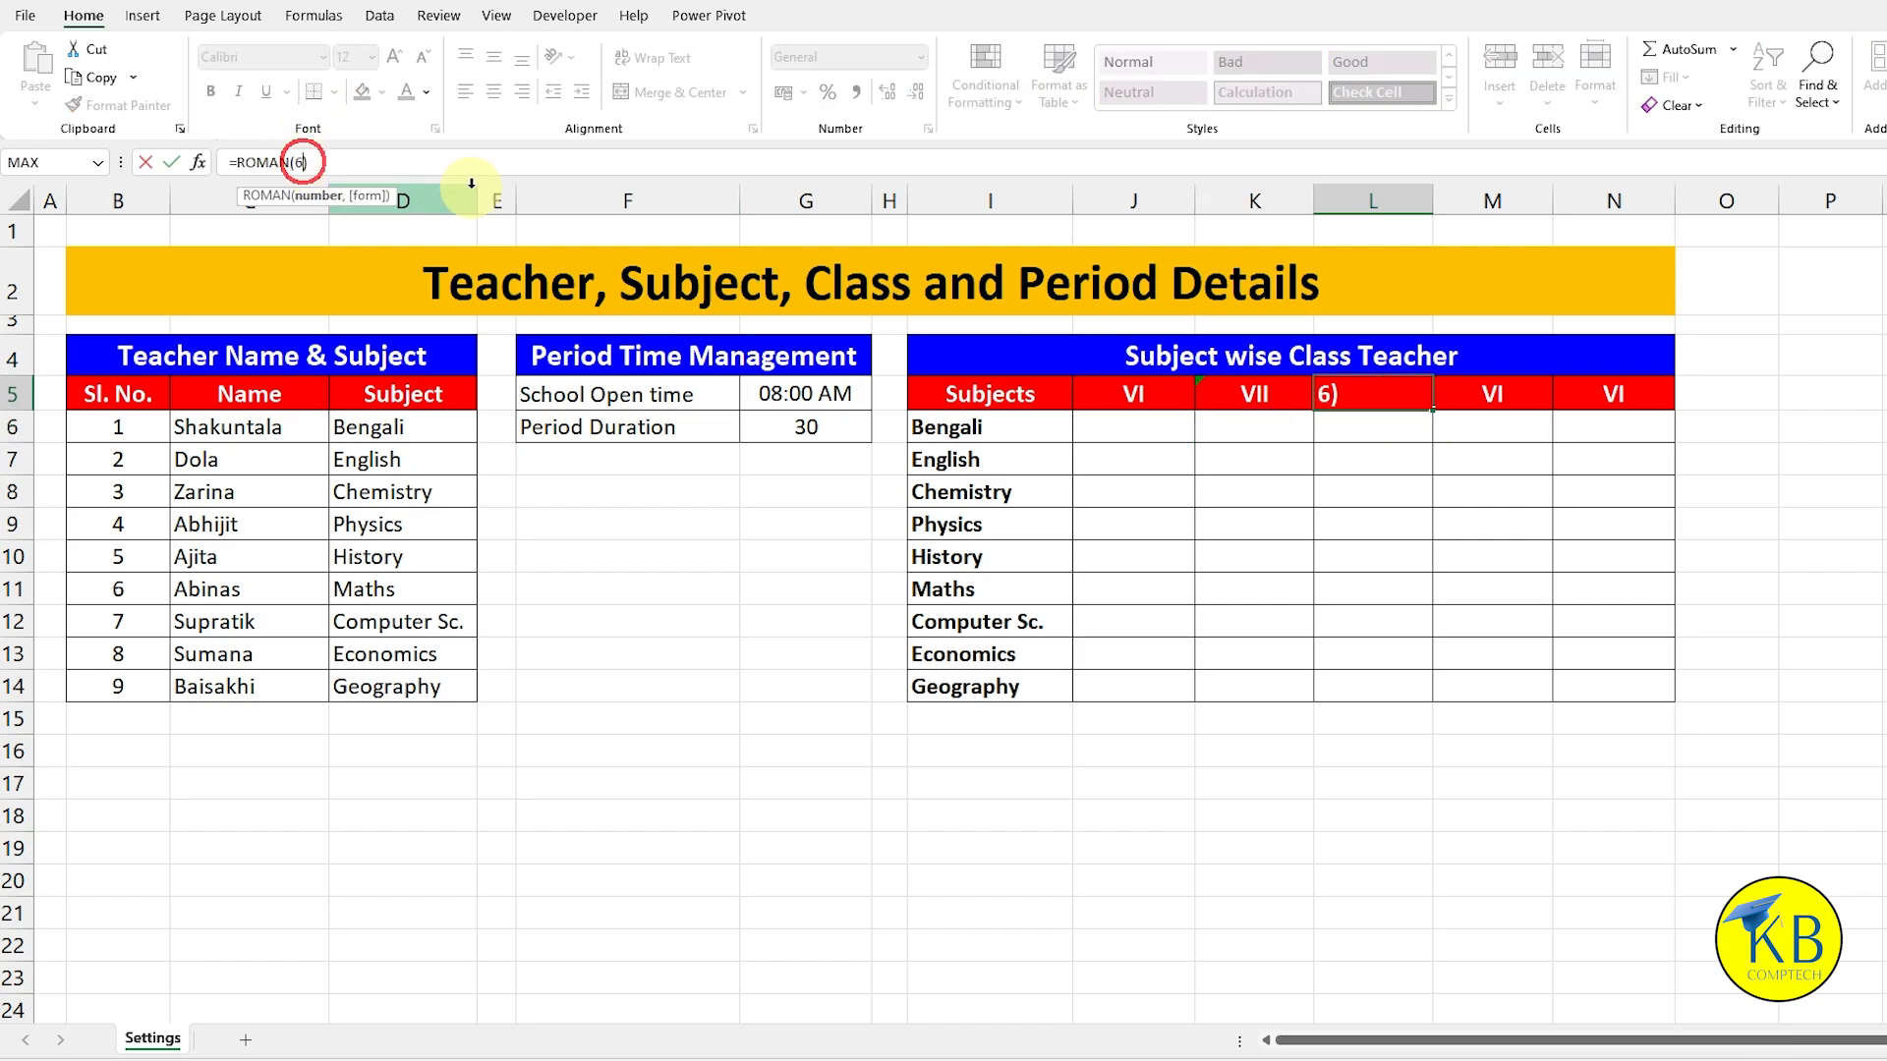
type("8")
key("Return")
left_click(1492, 394)
left_click(451, 162)
type("9")
key("Return")
left_click(1614, 394)
left_click(294, 162)
type("10")
key("Return")
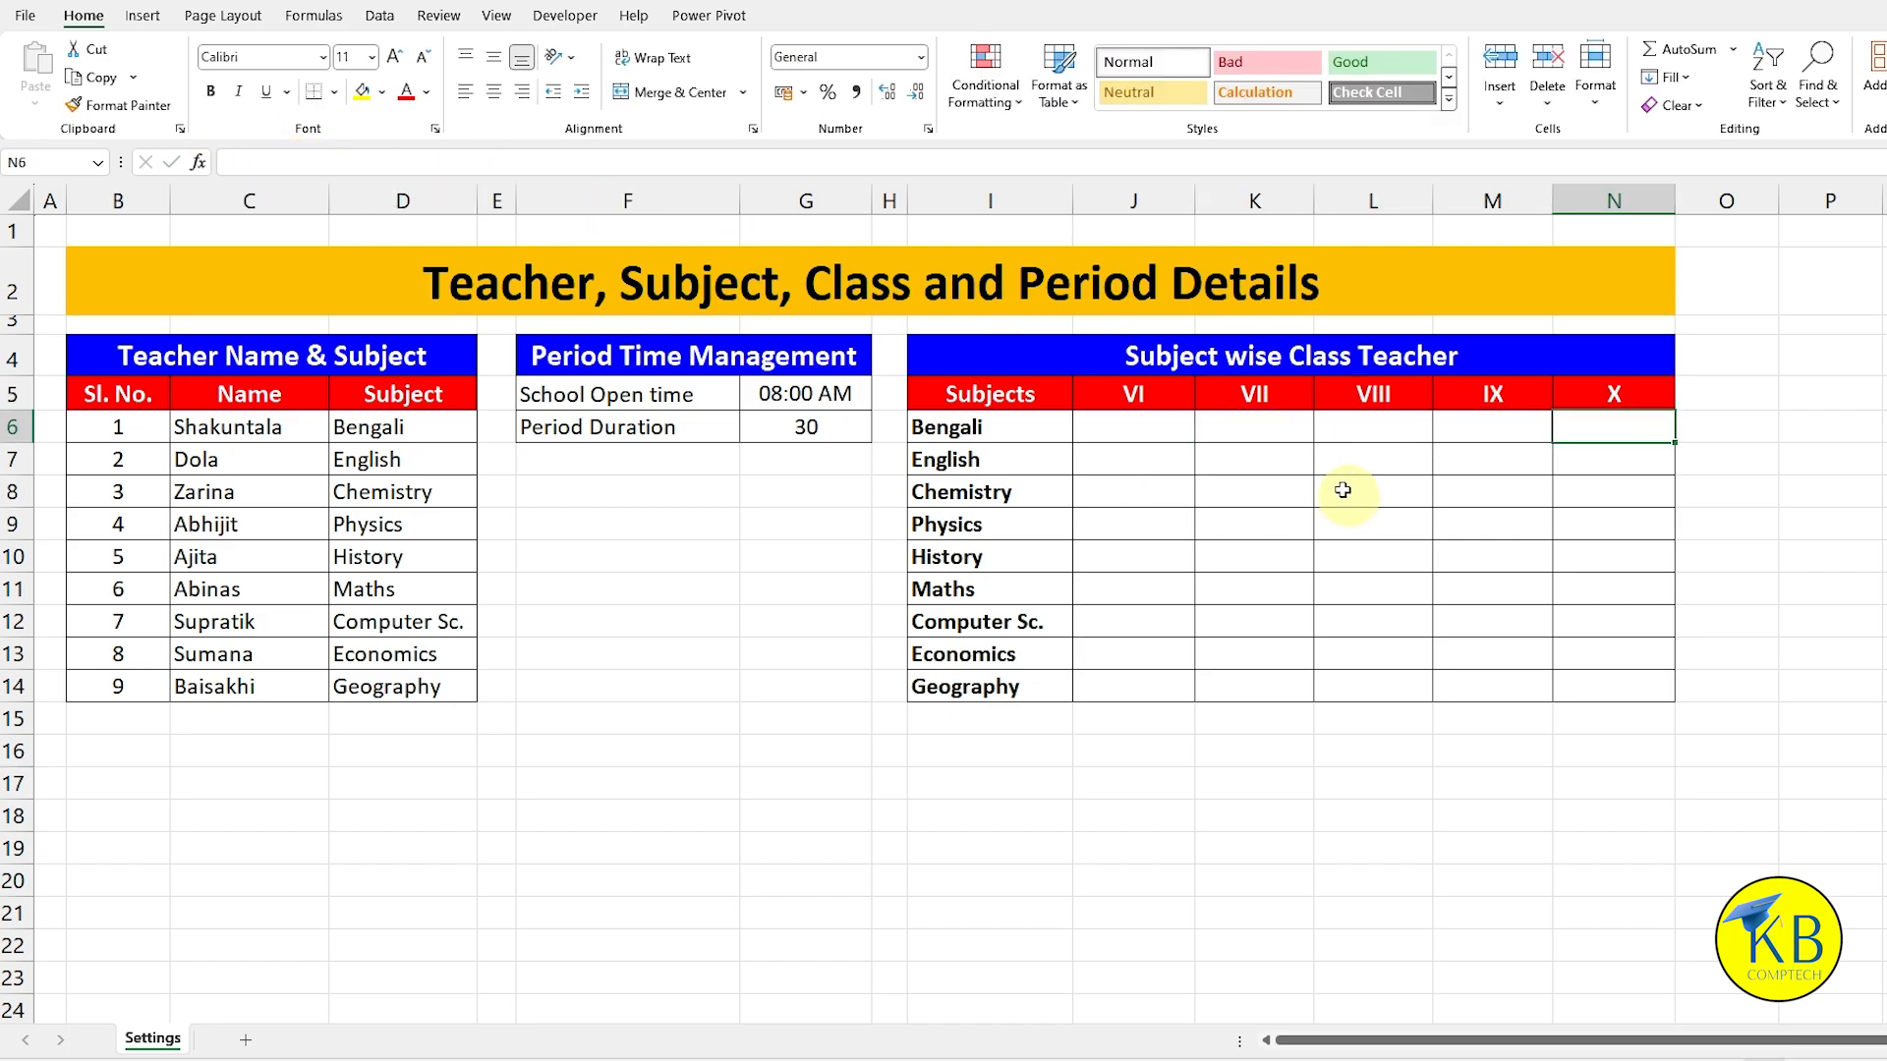
left_click(1154, 404)
left_click(1594, 403)
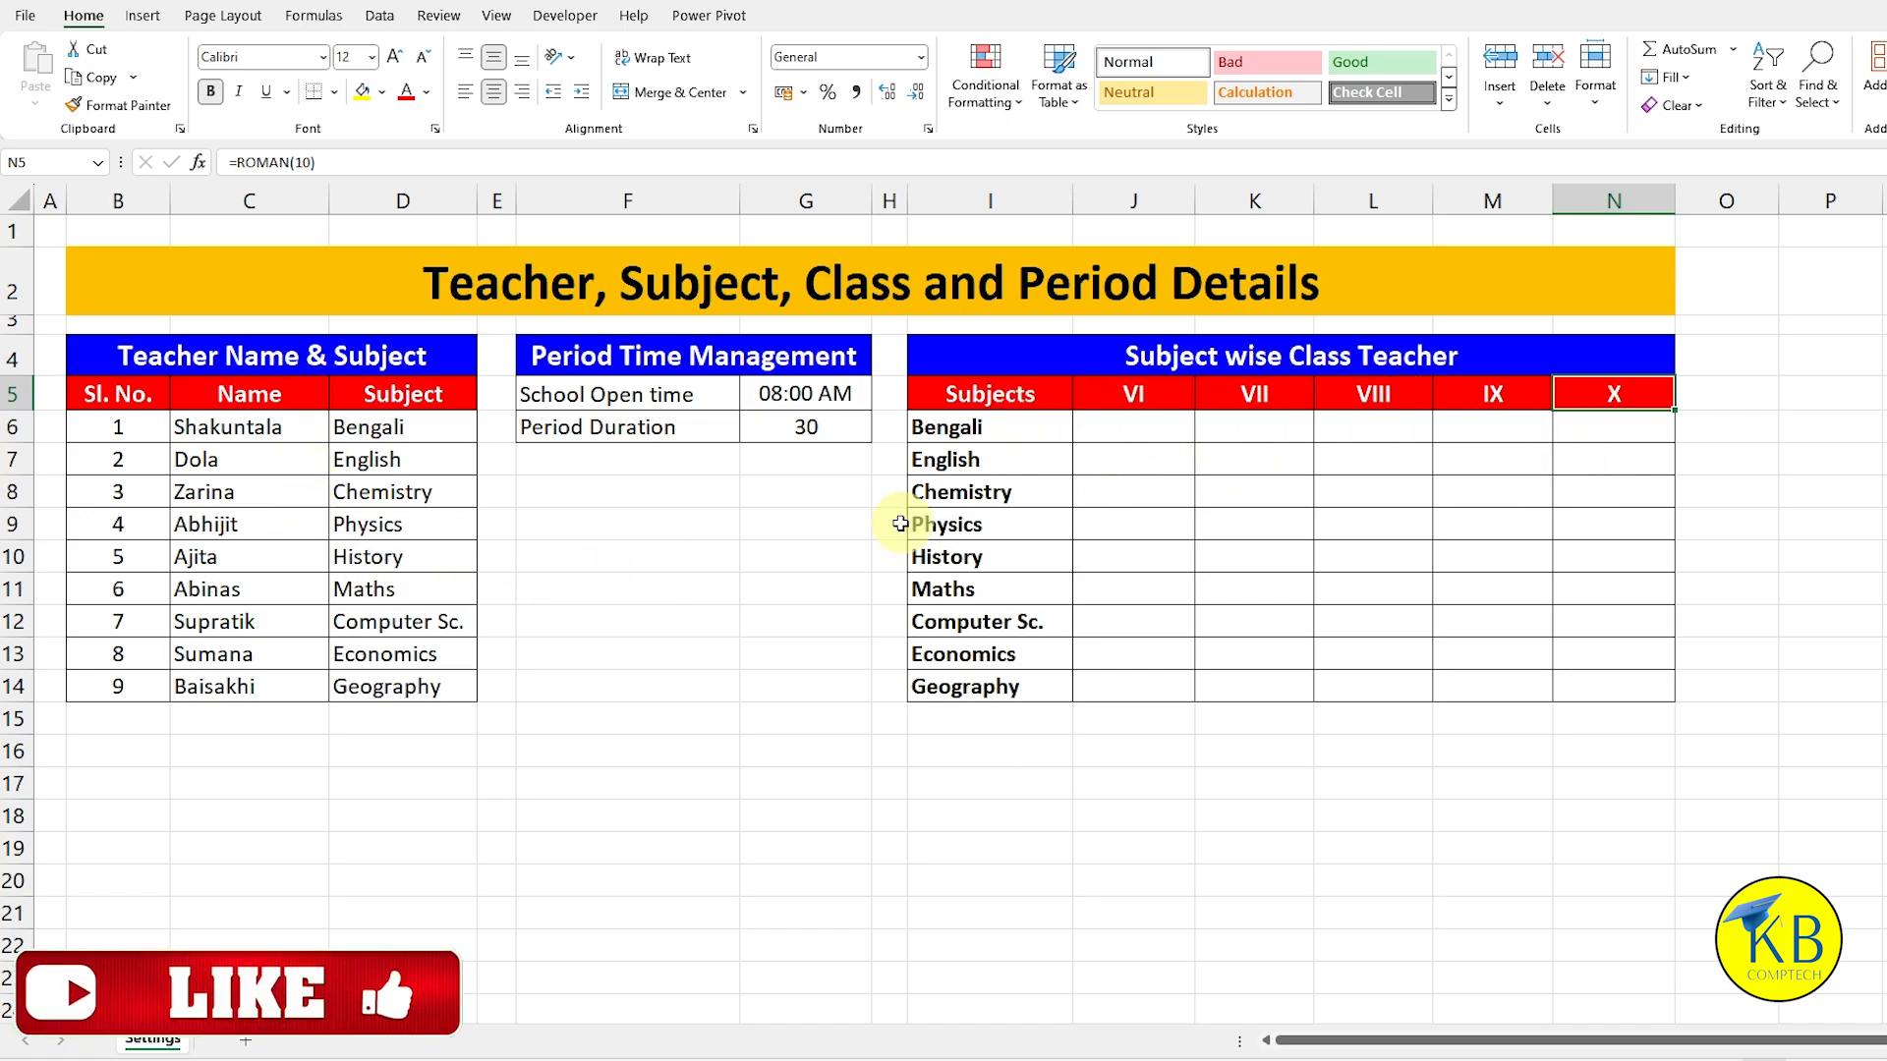
Step: Copy the Bengali teacher's name across J6:N6 and the English teacher's name across J7:N7
left_click(267, 430)
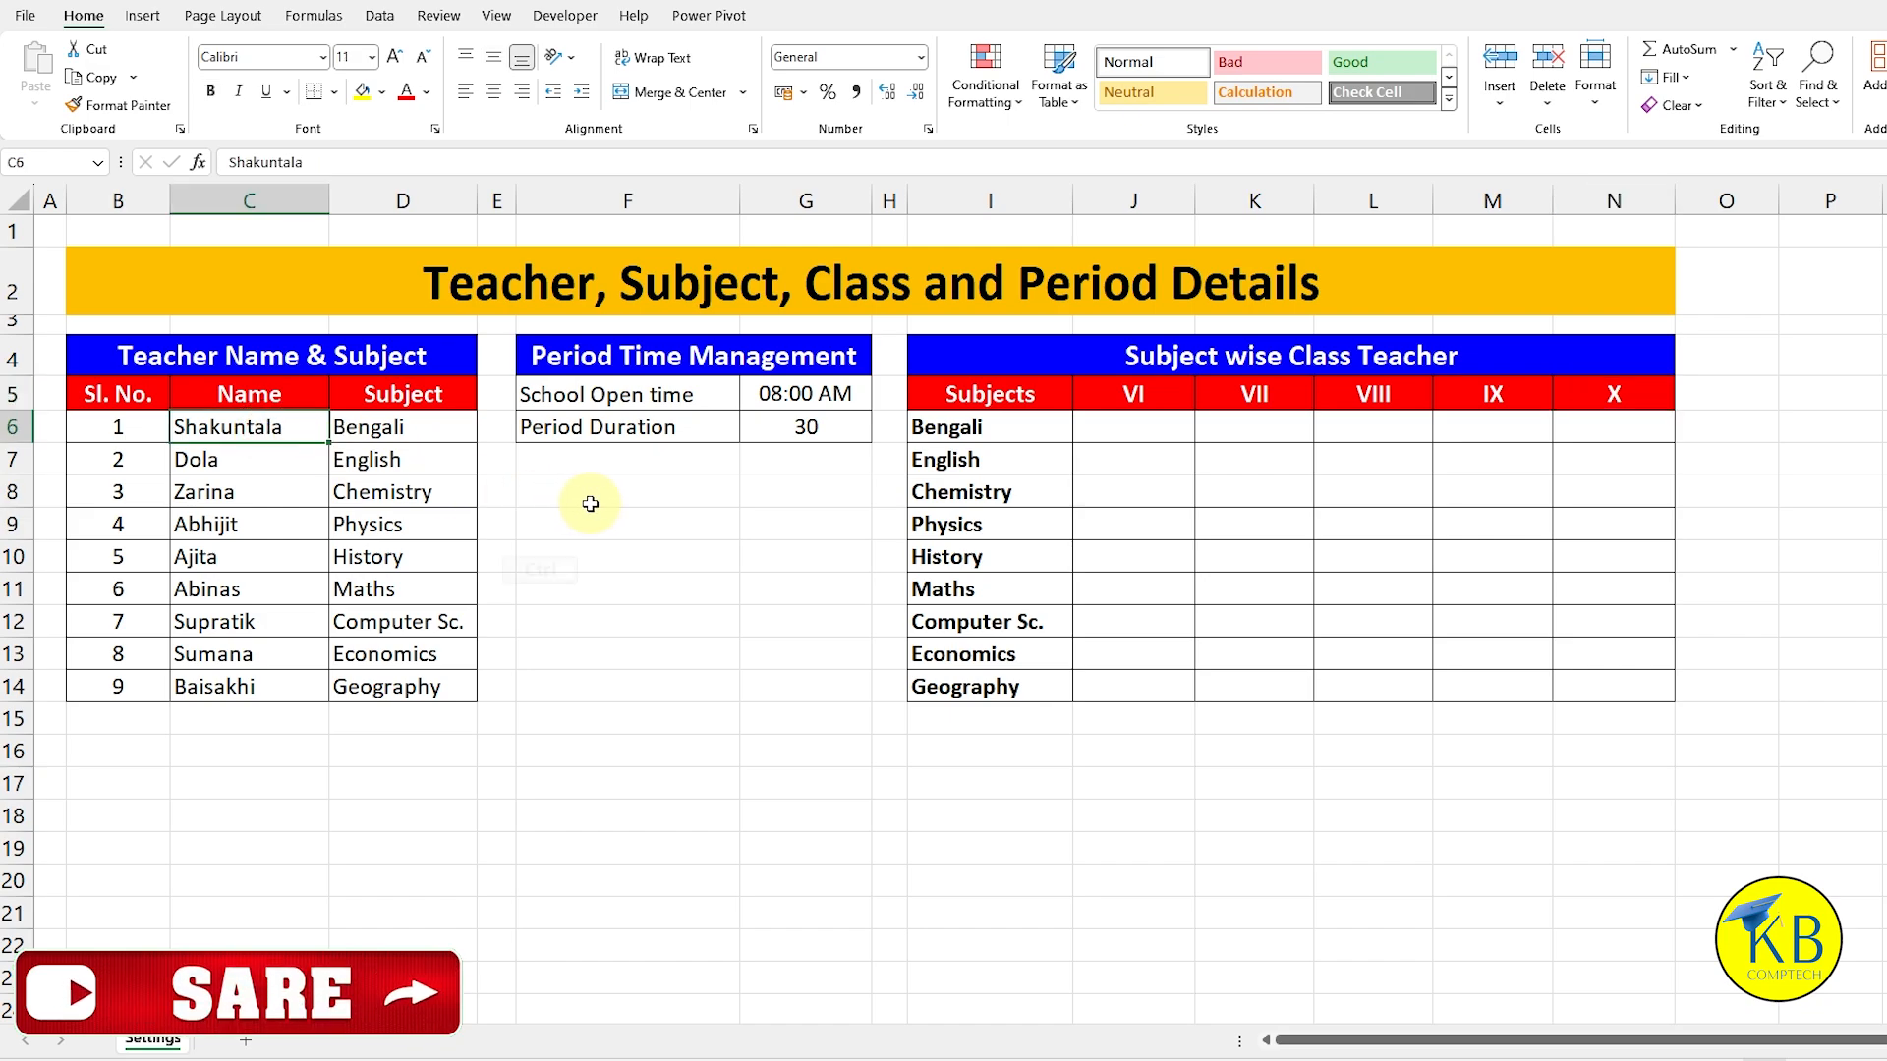
key("ctrl+c")
left_click_drag(1137, 433, 1661, 433)
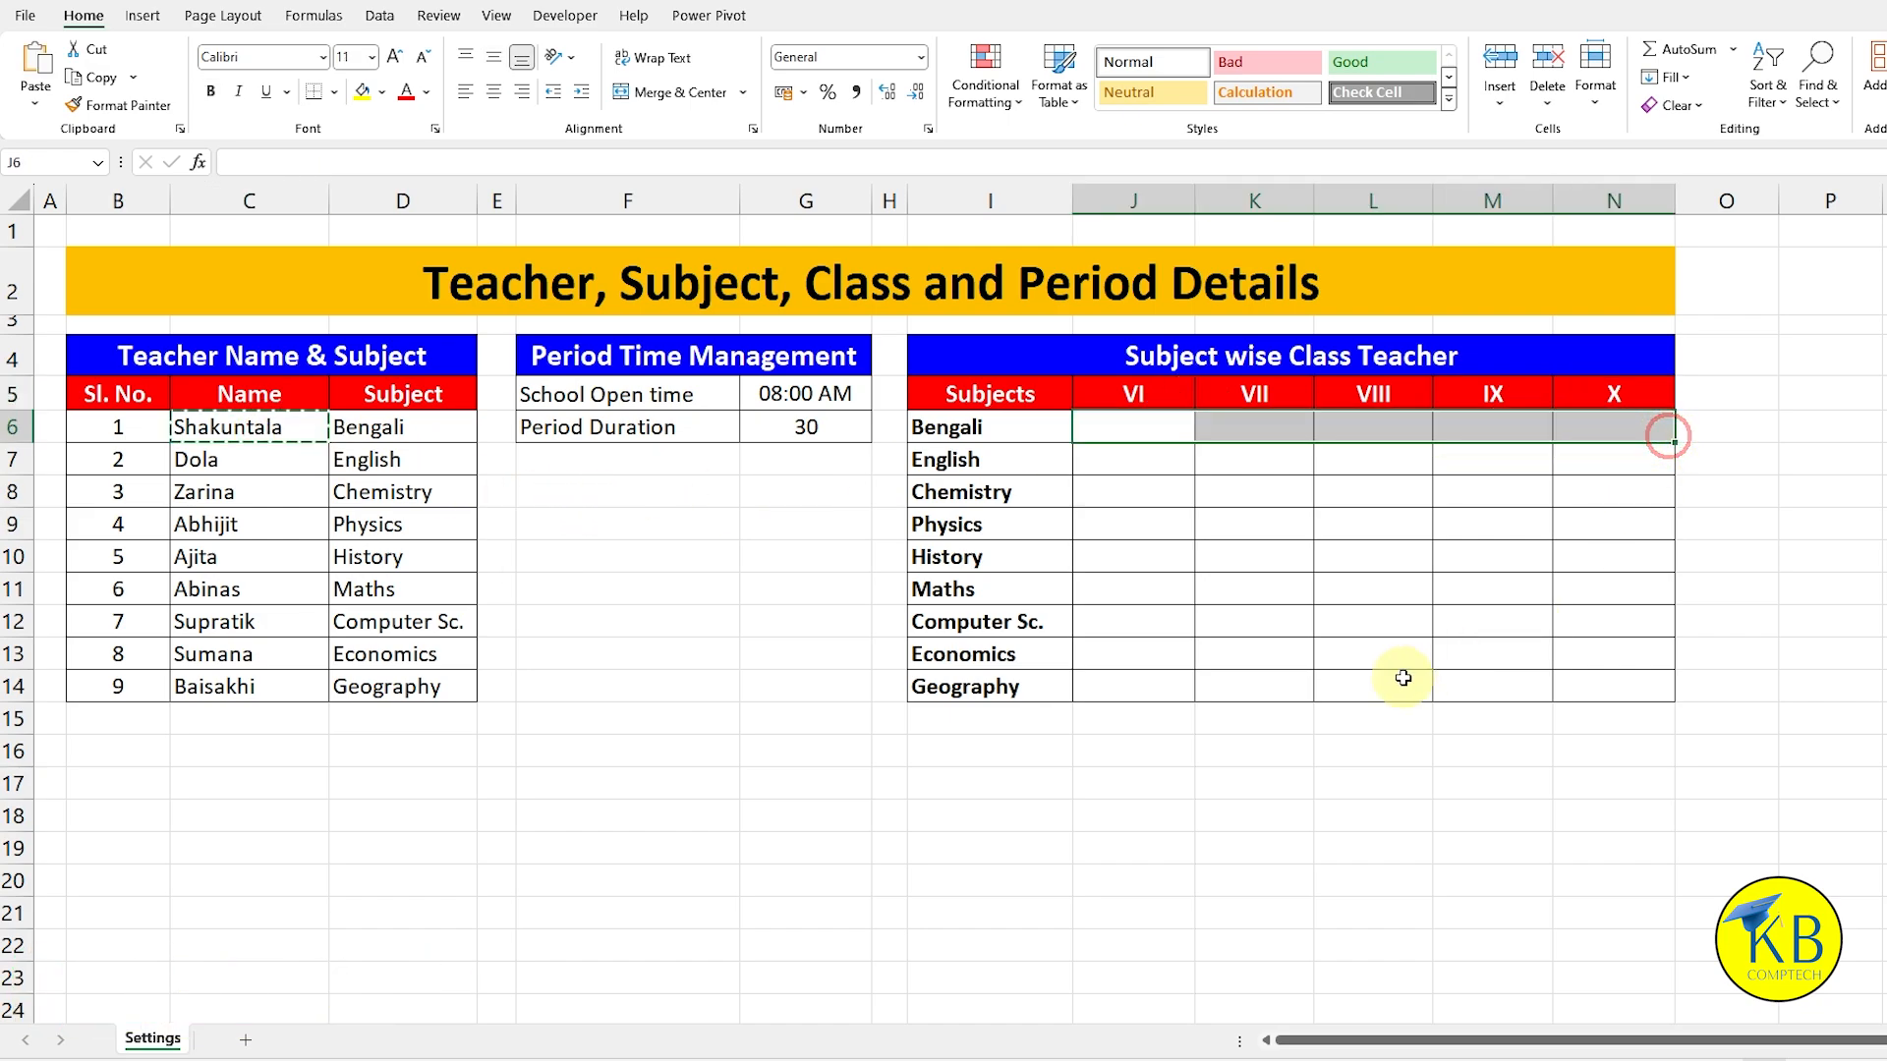
key("ctrl+v")
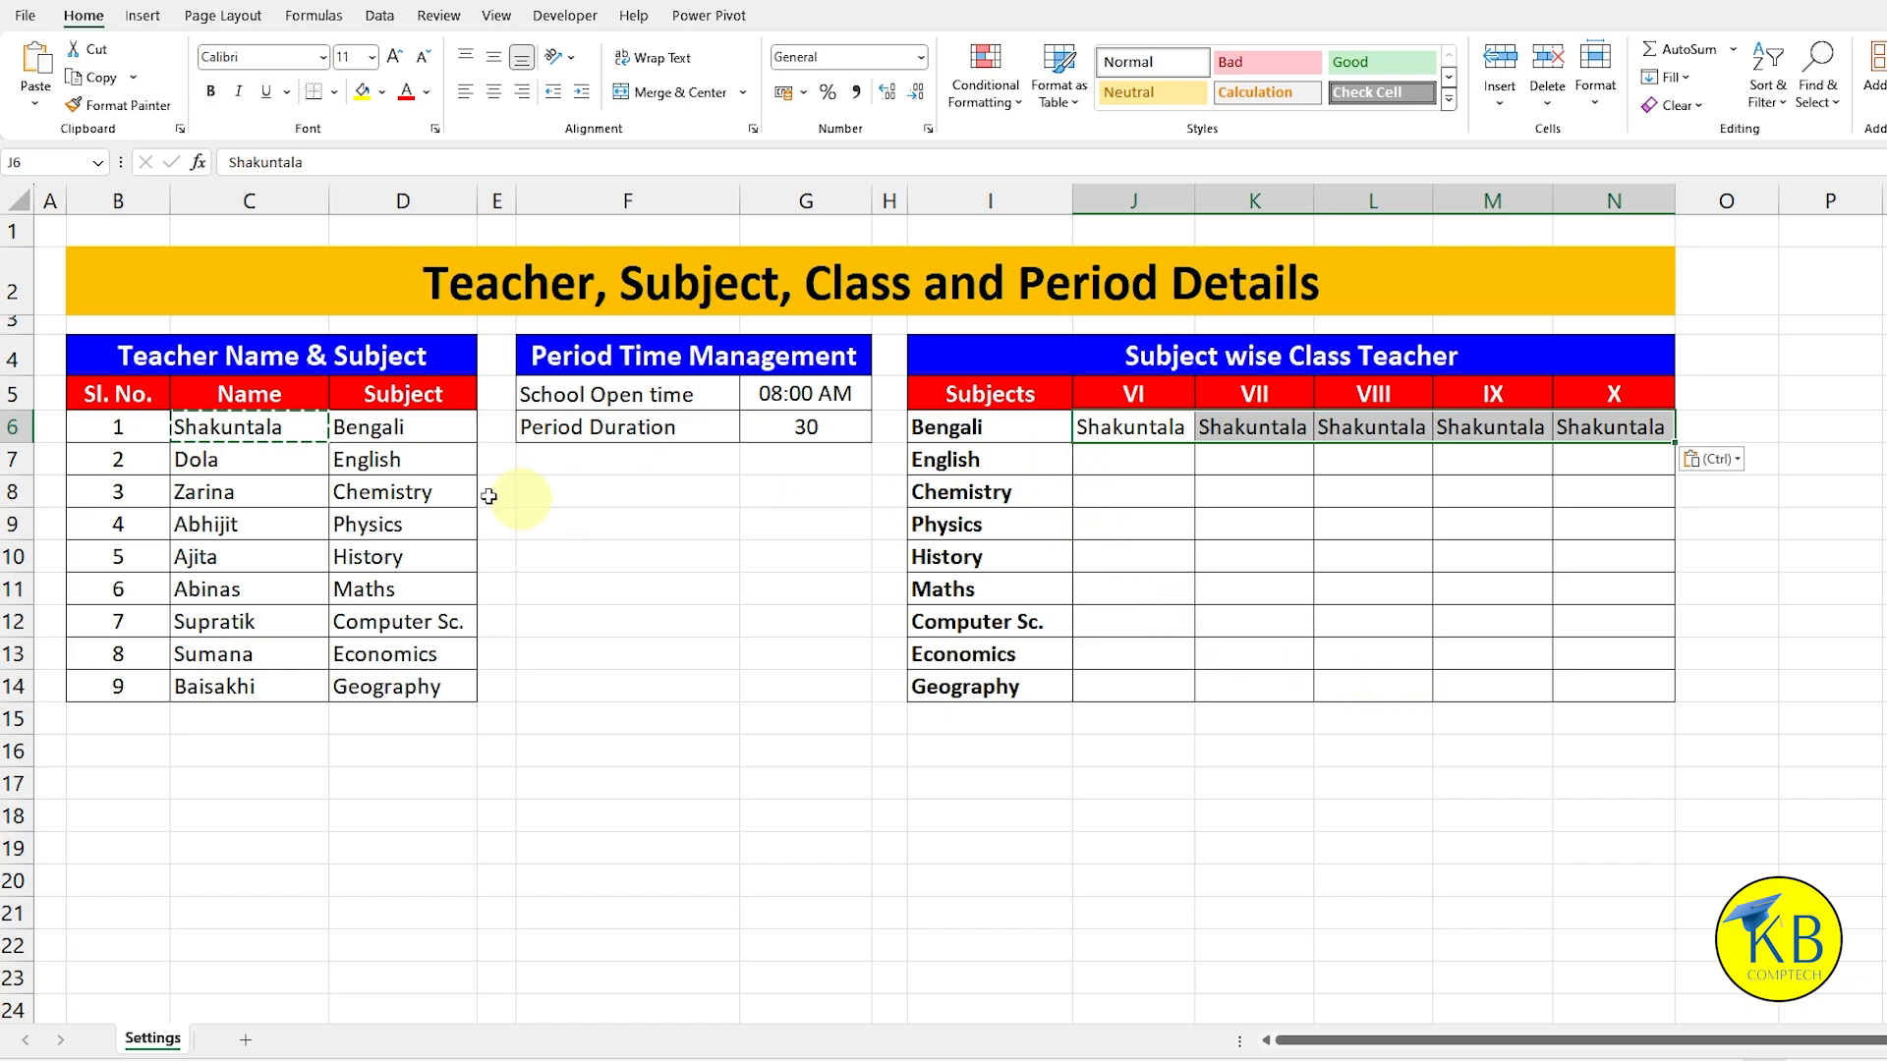
left_click(257, 472)
key("ctrl+c")
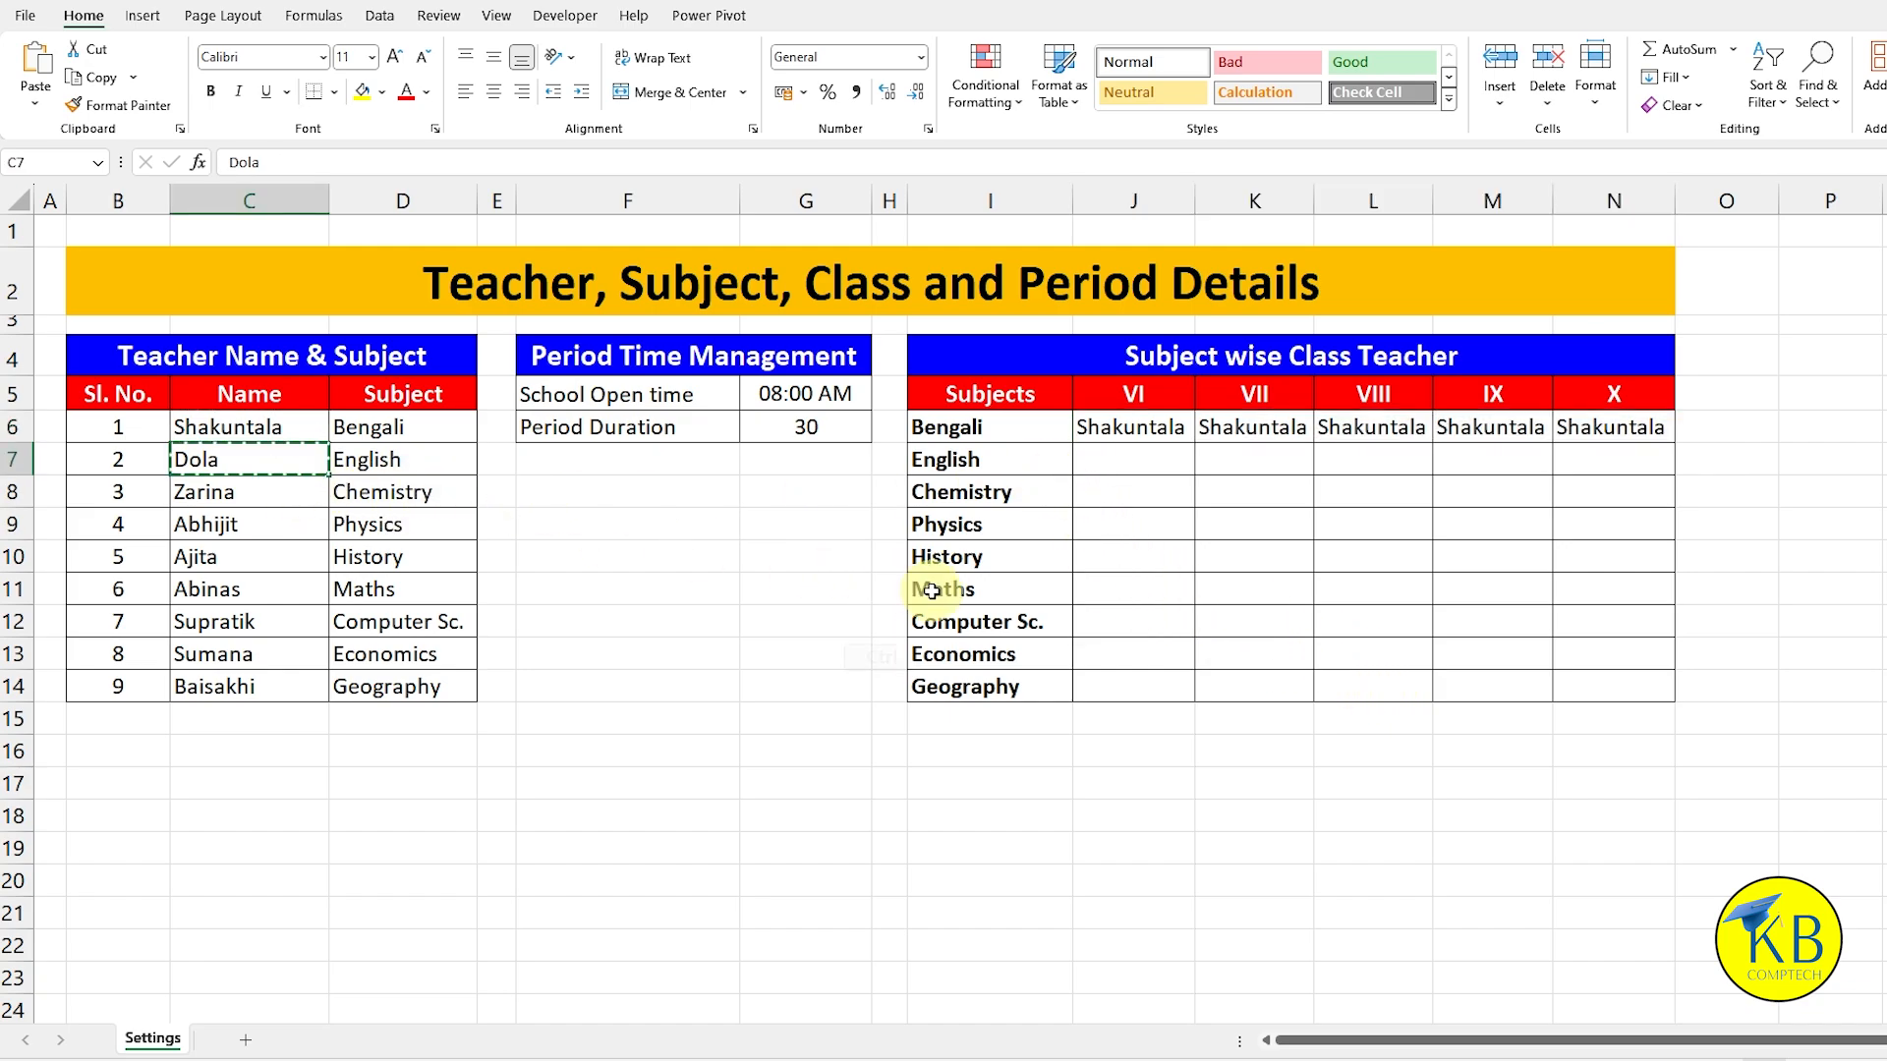
left_click_drag(1130, 459, 1637, 459)
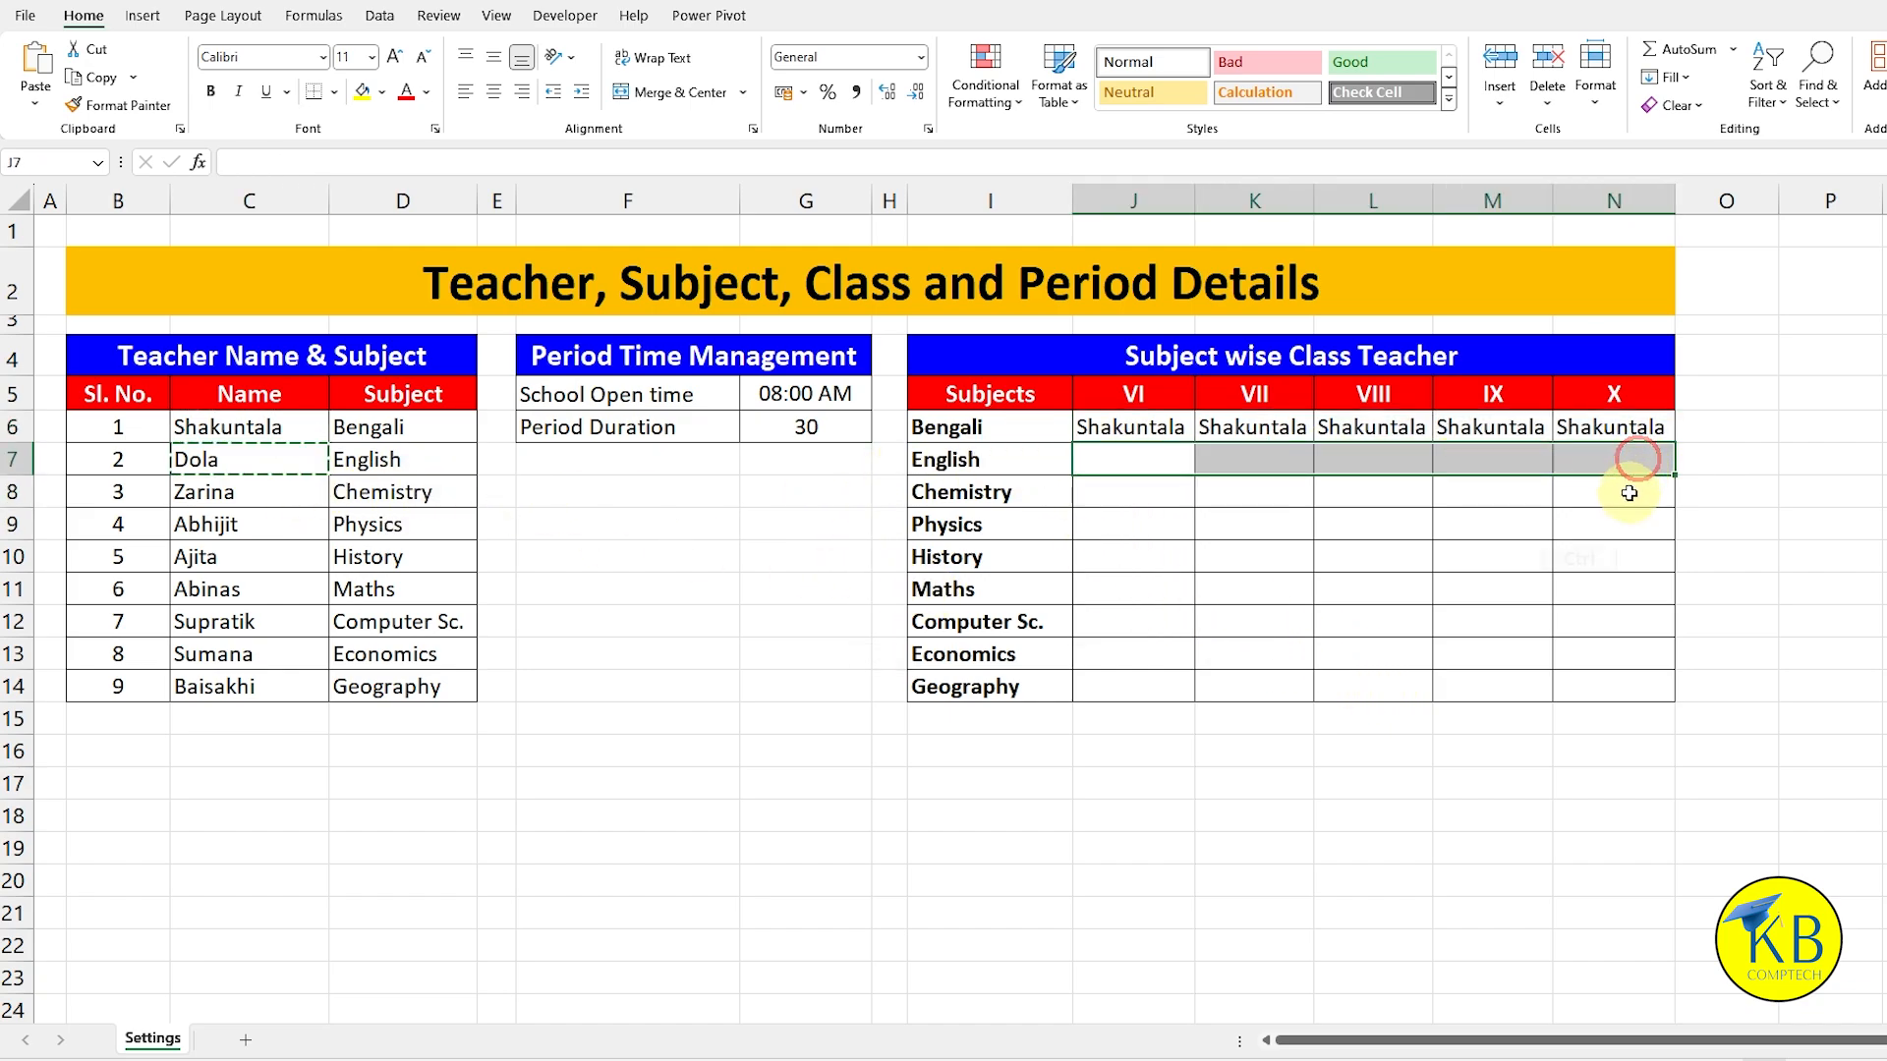
key("ctrl+v")
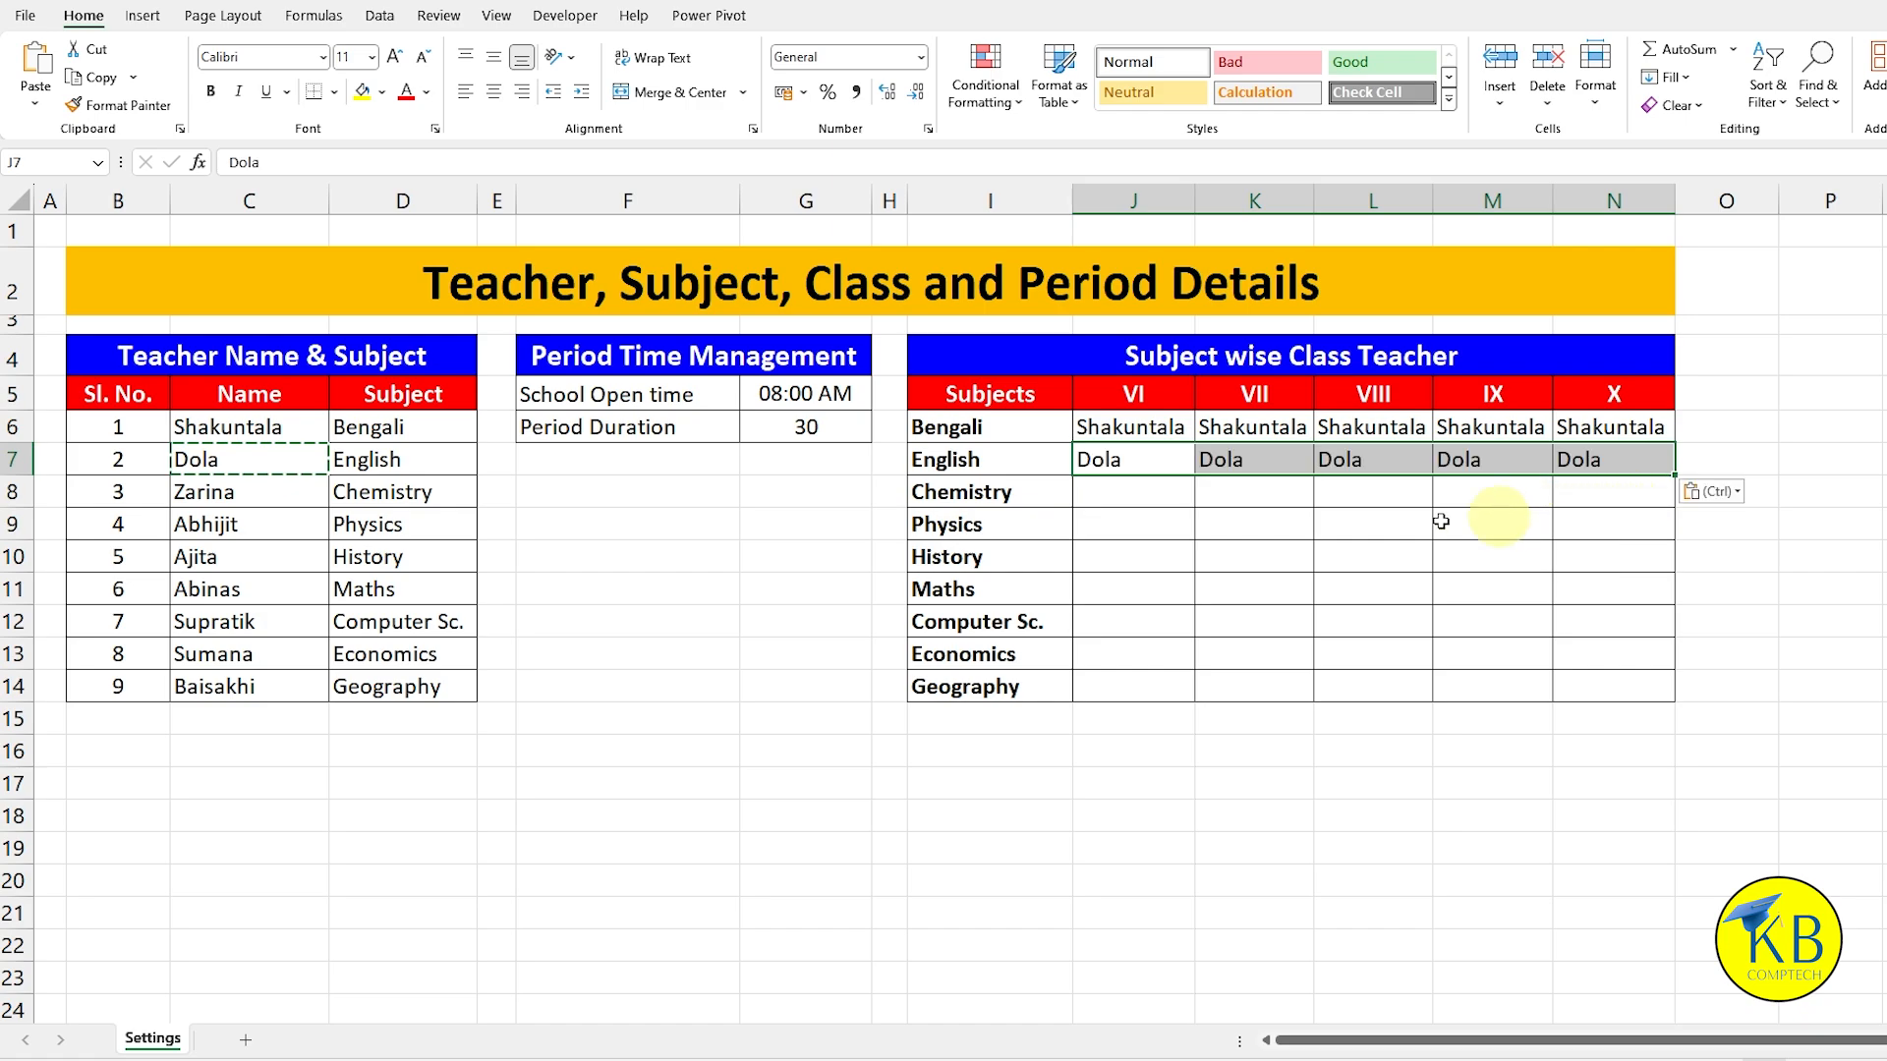
Step: Copy the Chemistry teacher's name across J8:N8 and the Physics teacher's name across J9:N9
left_click(234, 499)
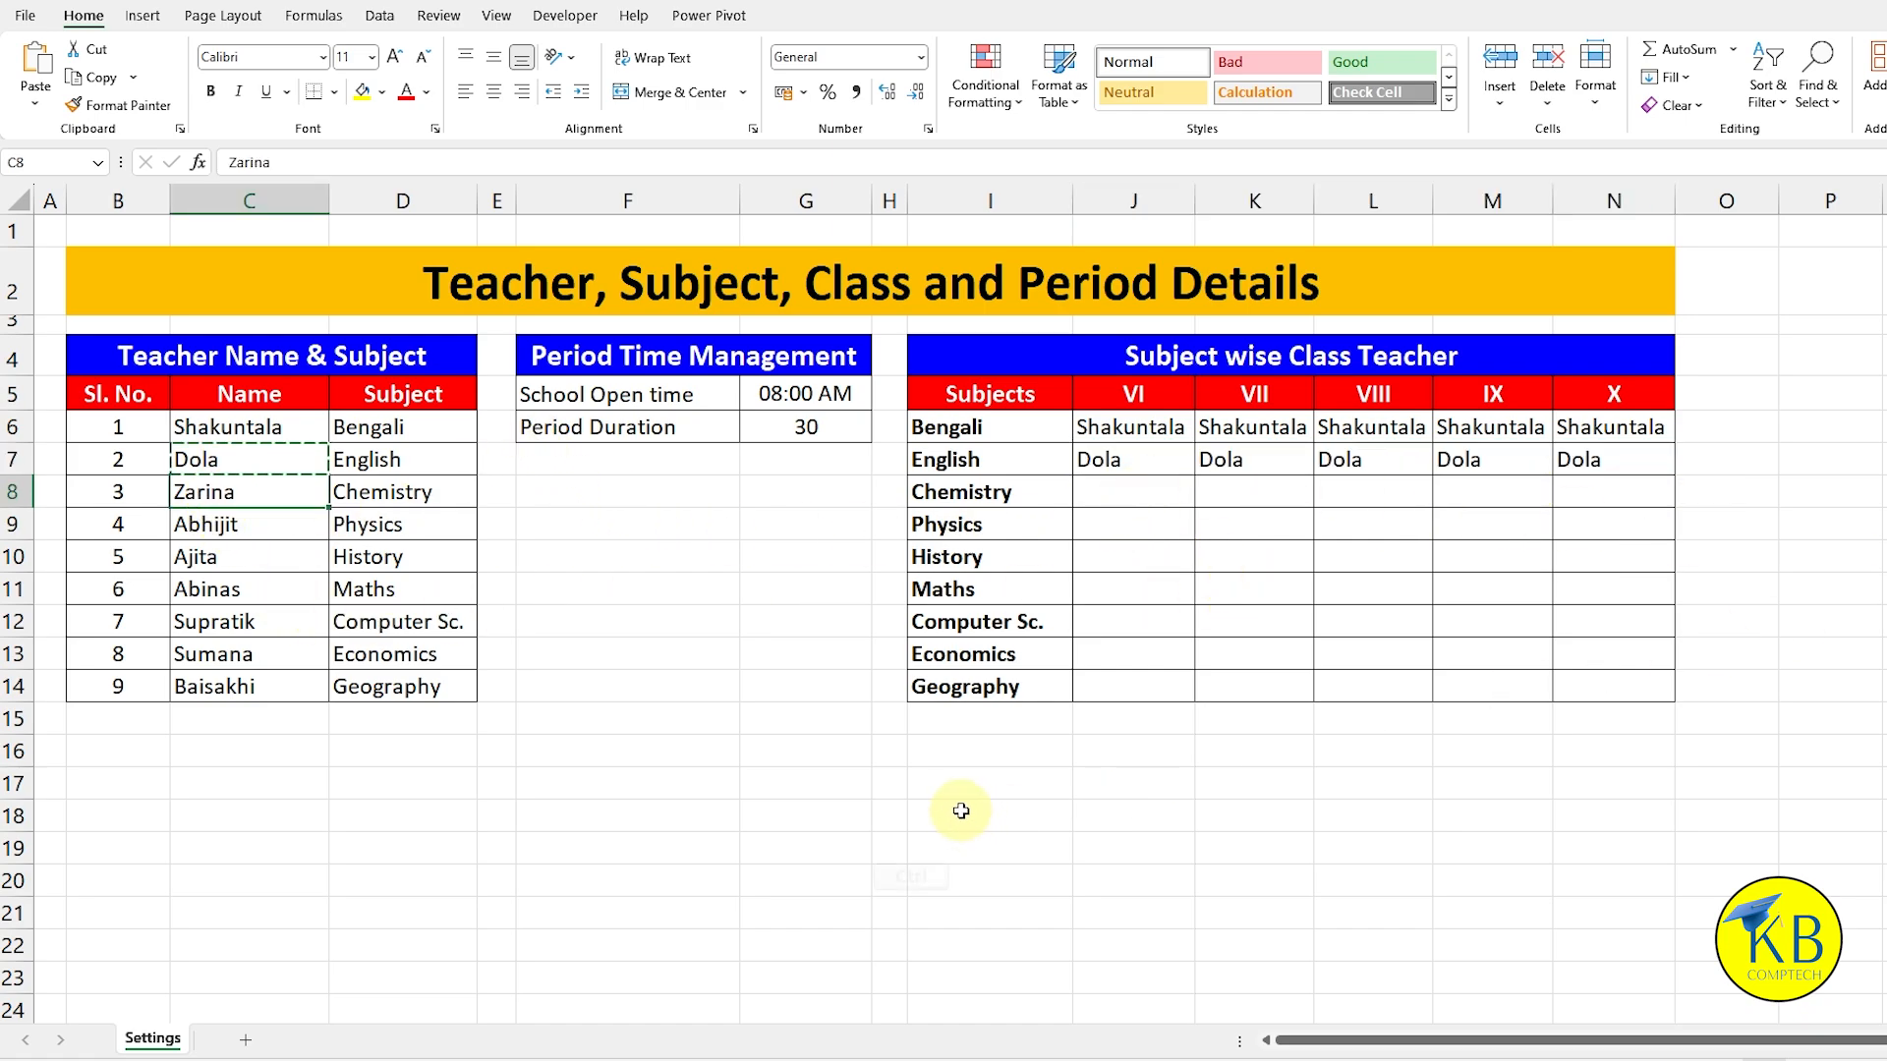
key("ctrl+c")
left_click(1126, 493)
key("ctrl+v")
left_click_drag(1126, 490, 1638, 491)
key("ctrl+v")
left_click(236, 526)
key("ctrl+c")
left_click_drag(1130, 526, 1659, 536)
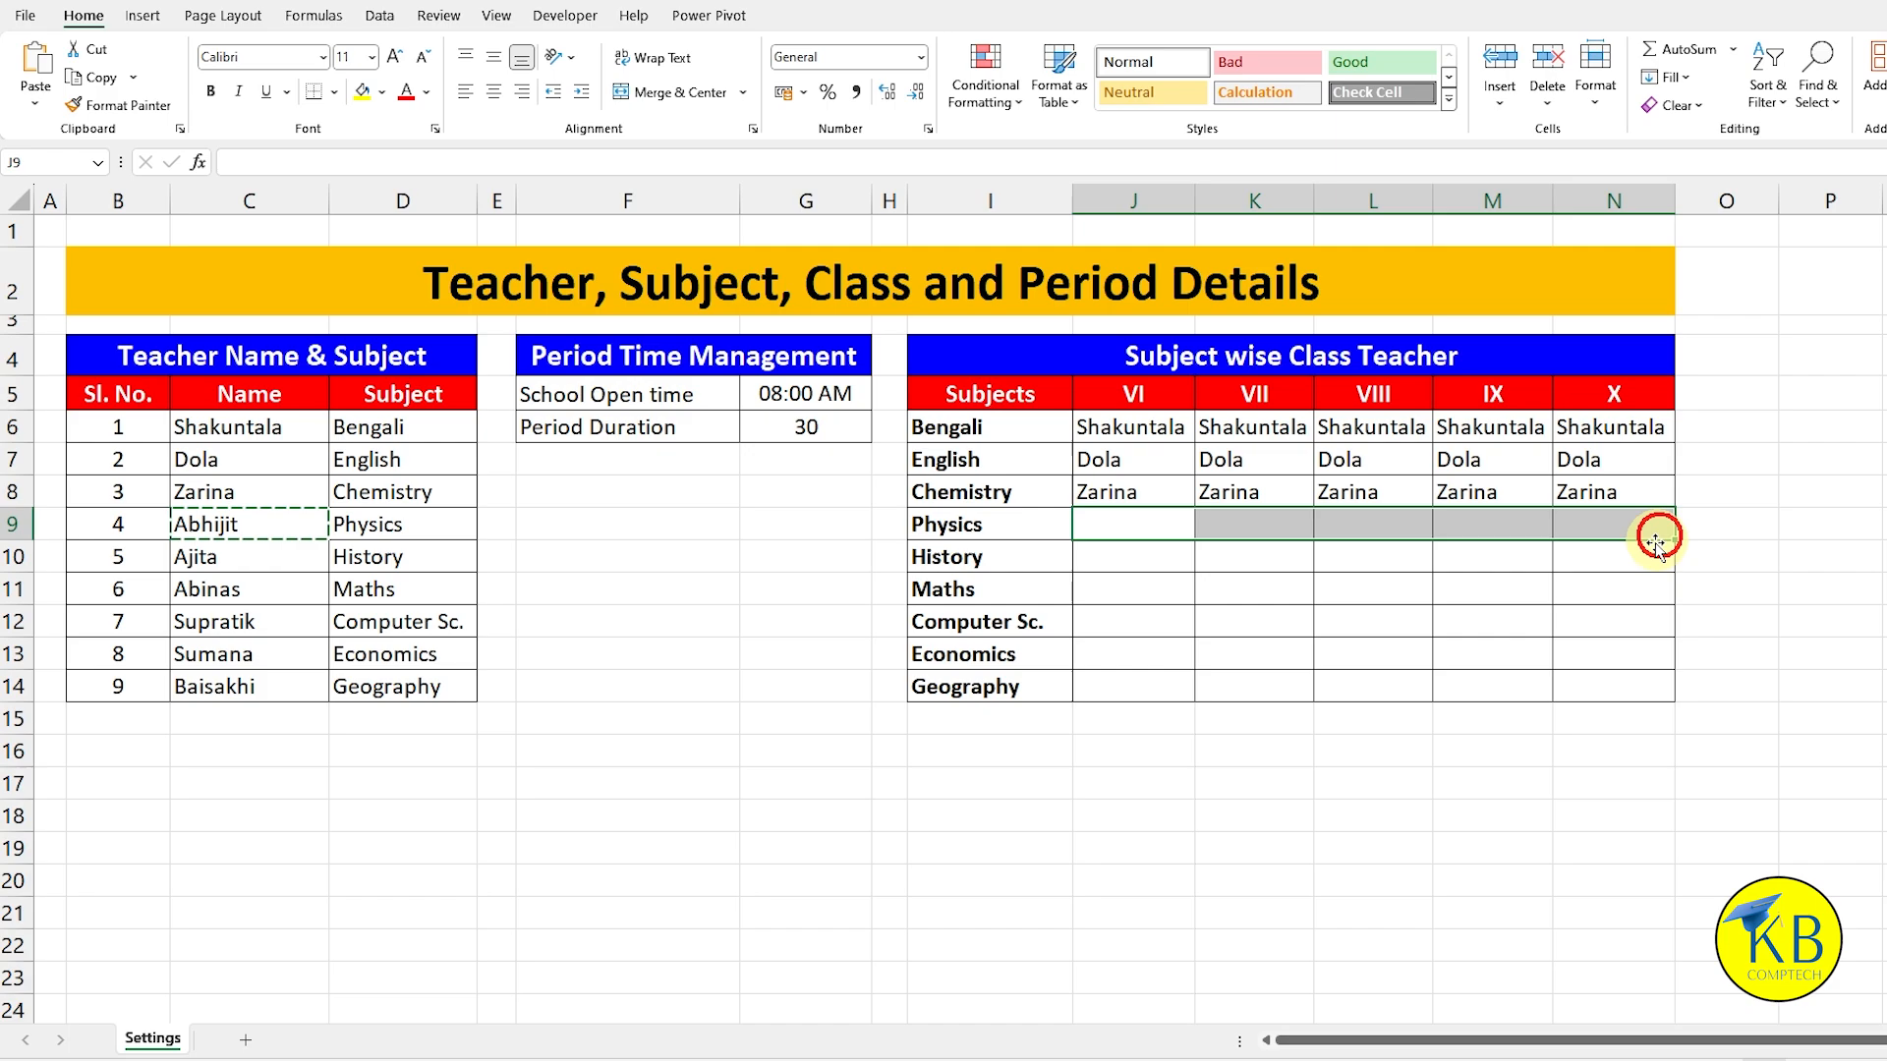
key("ctrl+v")
Step: Copy the History, Maths and Computer Sc. teachers' names across classes VI to X in rows 10 to 12
left_click(236, 558)
key("ctrl+c")
left_click_drag(1130, 559, 1638, 561)
key("ctrl+v")
left_click(236, 590)
key("ctrl+c")
left_click_drag(1130, 591, 1642, 590)
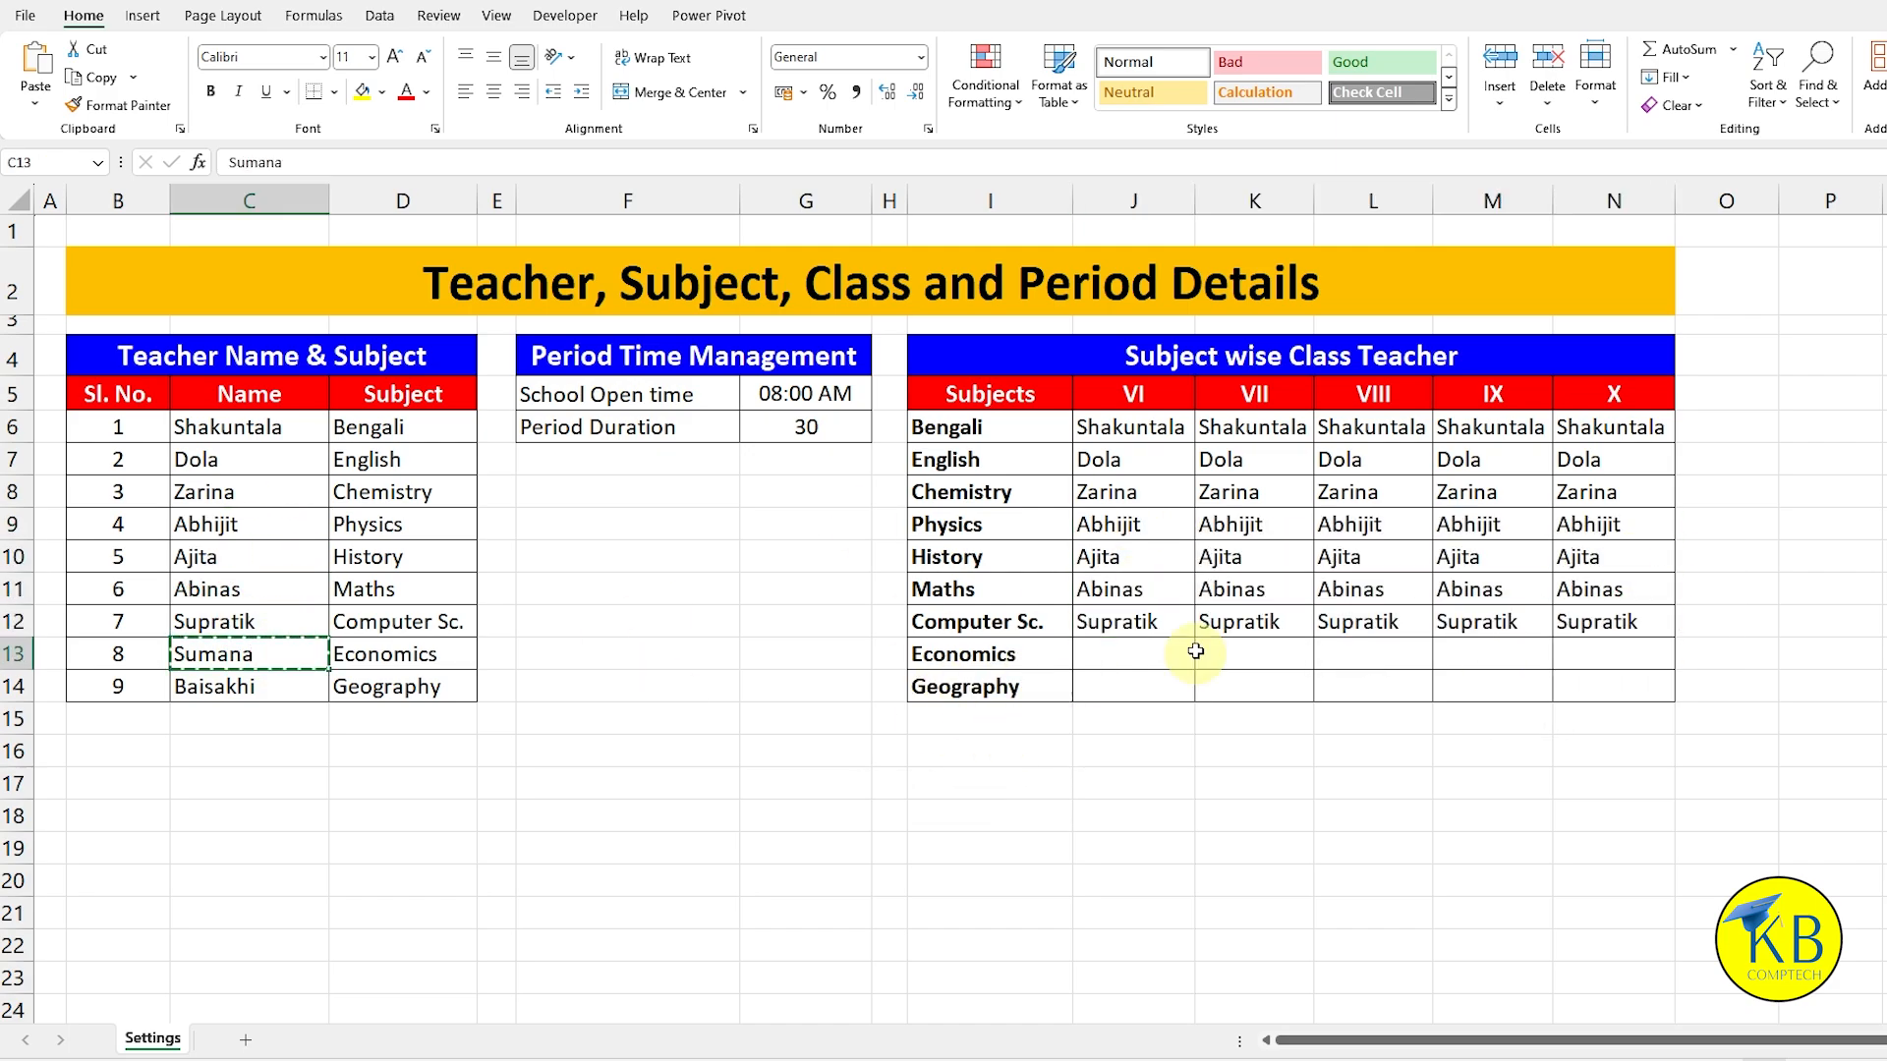
Step: Copy the Economics teacher's name across J13:N13 and the Geography teacher's name across J14:N14
left_click_drag(1130, 653, 1638, 654)
key("ctrl+v")
left_click(236, 686)
key("ctrl+c")
left_click_drag(1131, 686, 1638, 688)
key("ctrl+v")
left_click(388, 427)
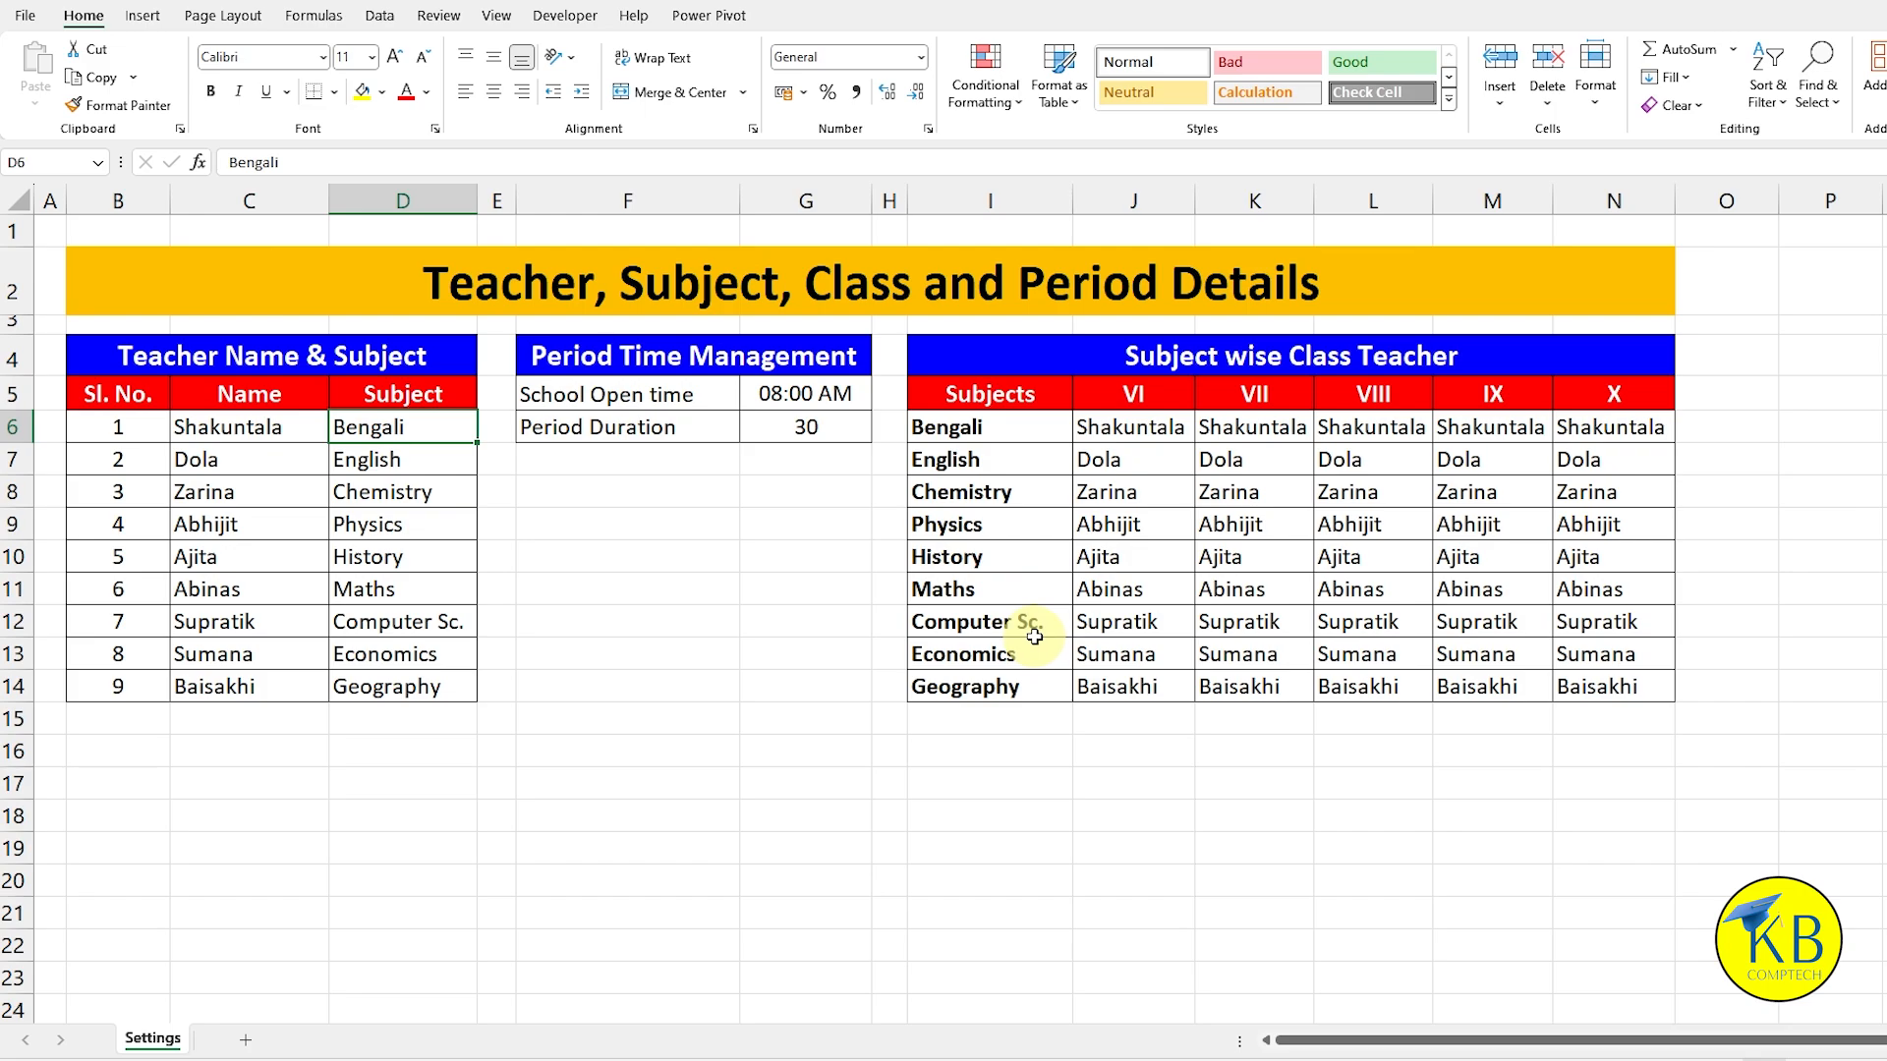
Step: Add a new worksheet after Settings and rename it Filtered List
left_click(244, 1039)
scroll(531, 986, "up", 5)
right_click(231, 1040)
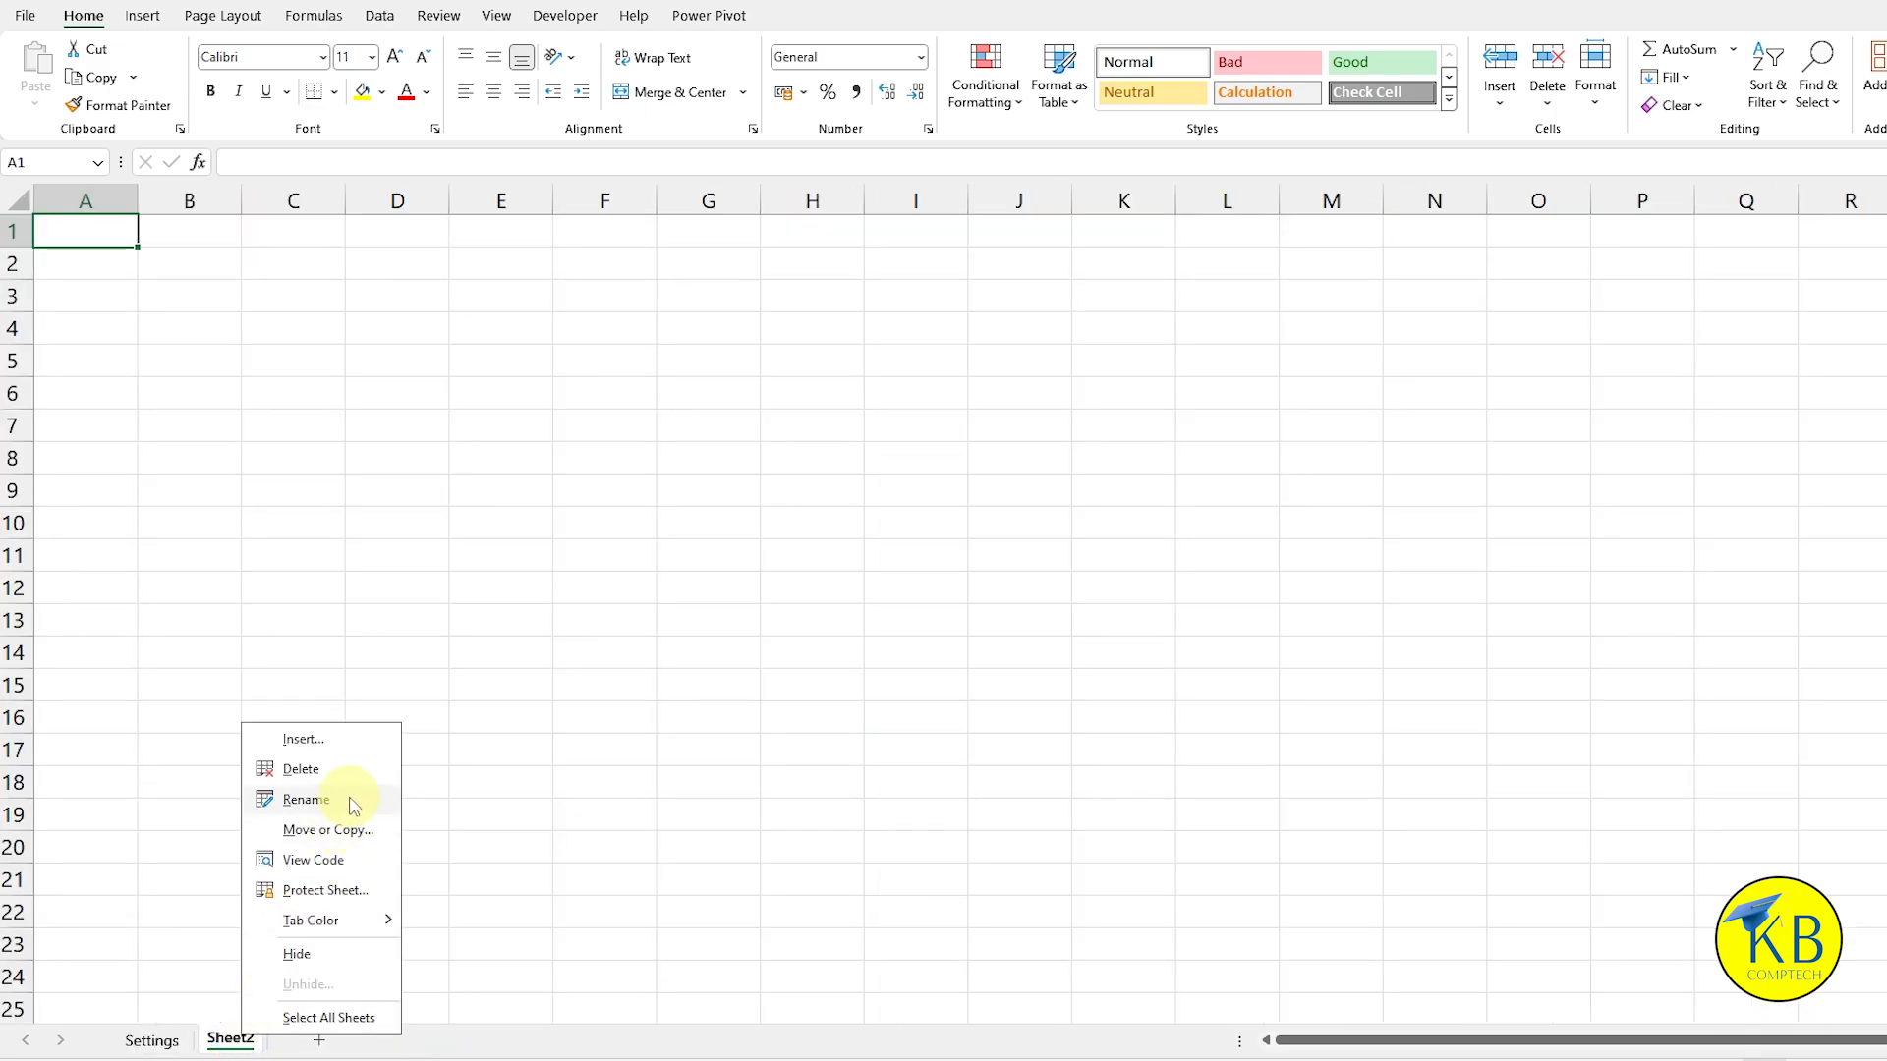
left_click(306, 799)
type("fILTEREDd List")
left_click(86, 328)
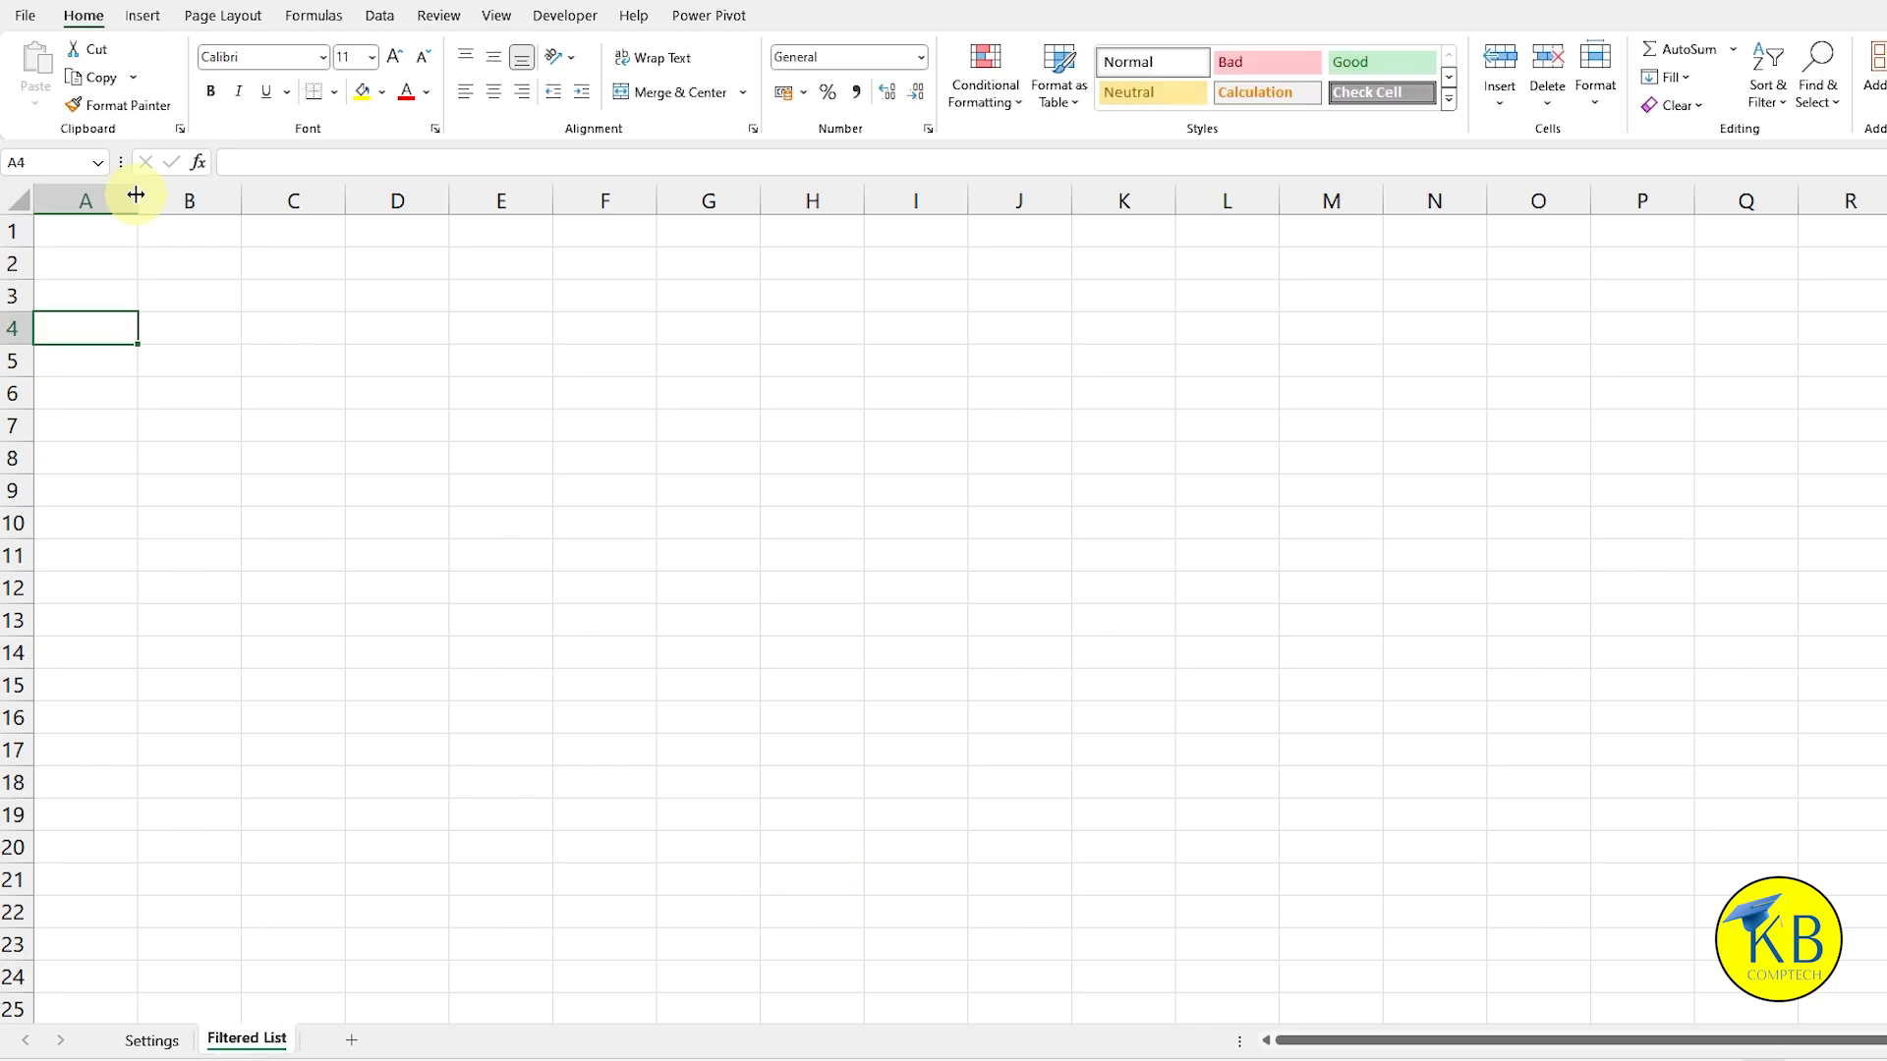
Step: Narrow column A, then enter the headings Sl. No. in B4 and Period 1 in C4
left_click_drag(139, 194, 61, 190)
left_click(114, 326)
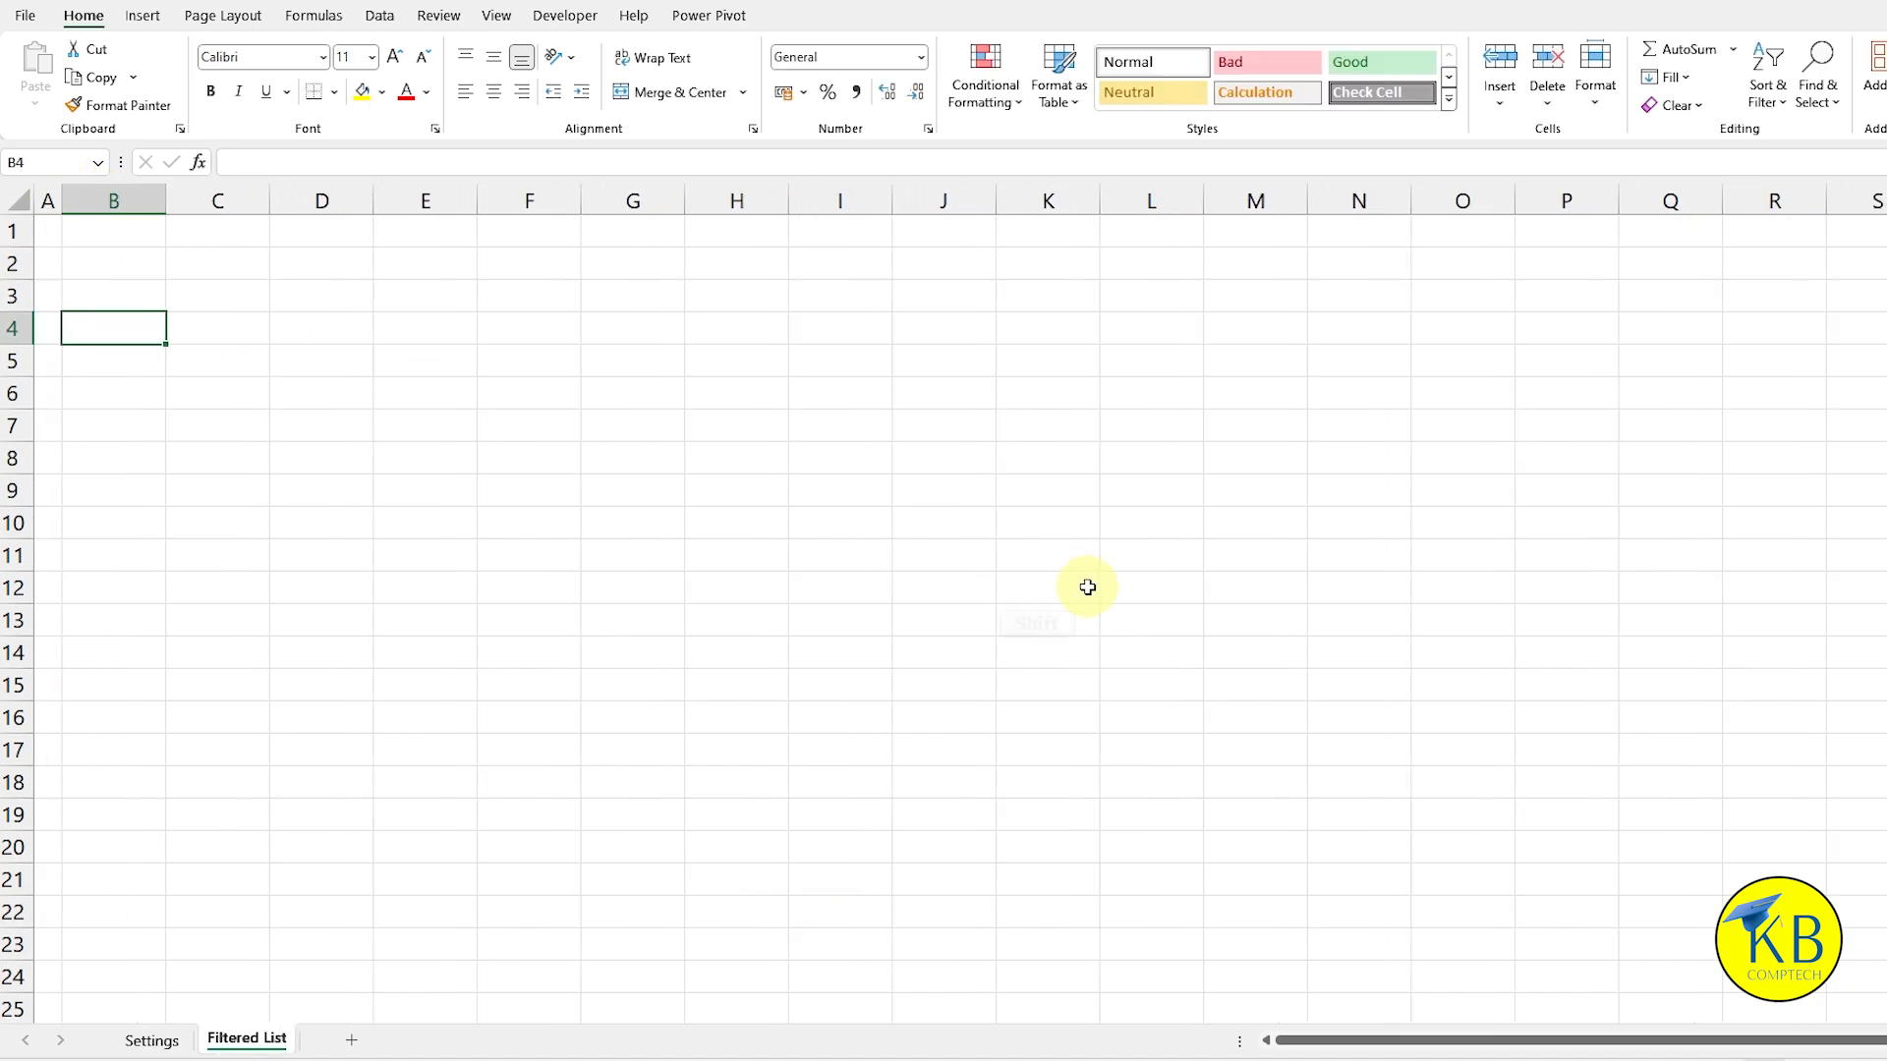
type("Sl. No.")
key("Tab")
type("Pe")
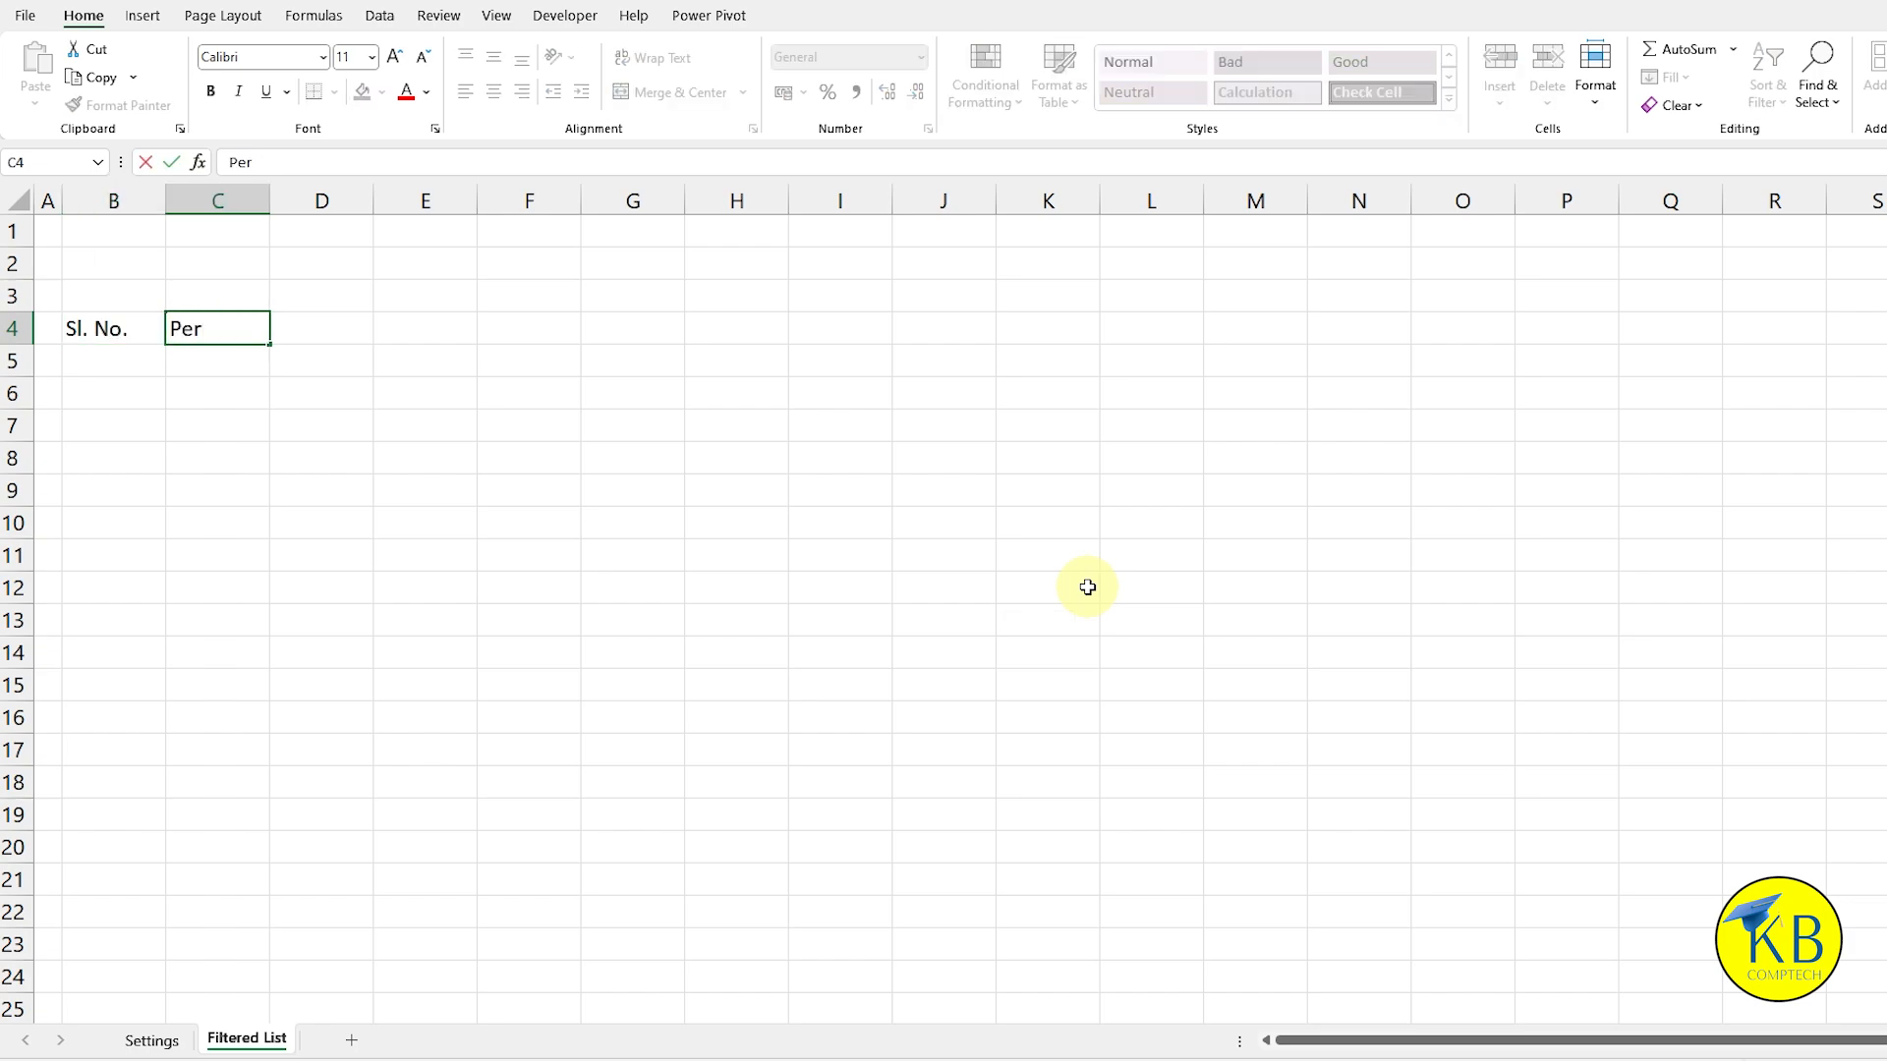
type("riod 1")
key("Return")
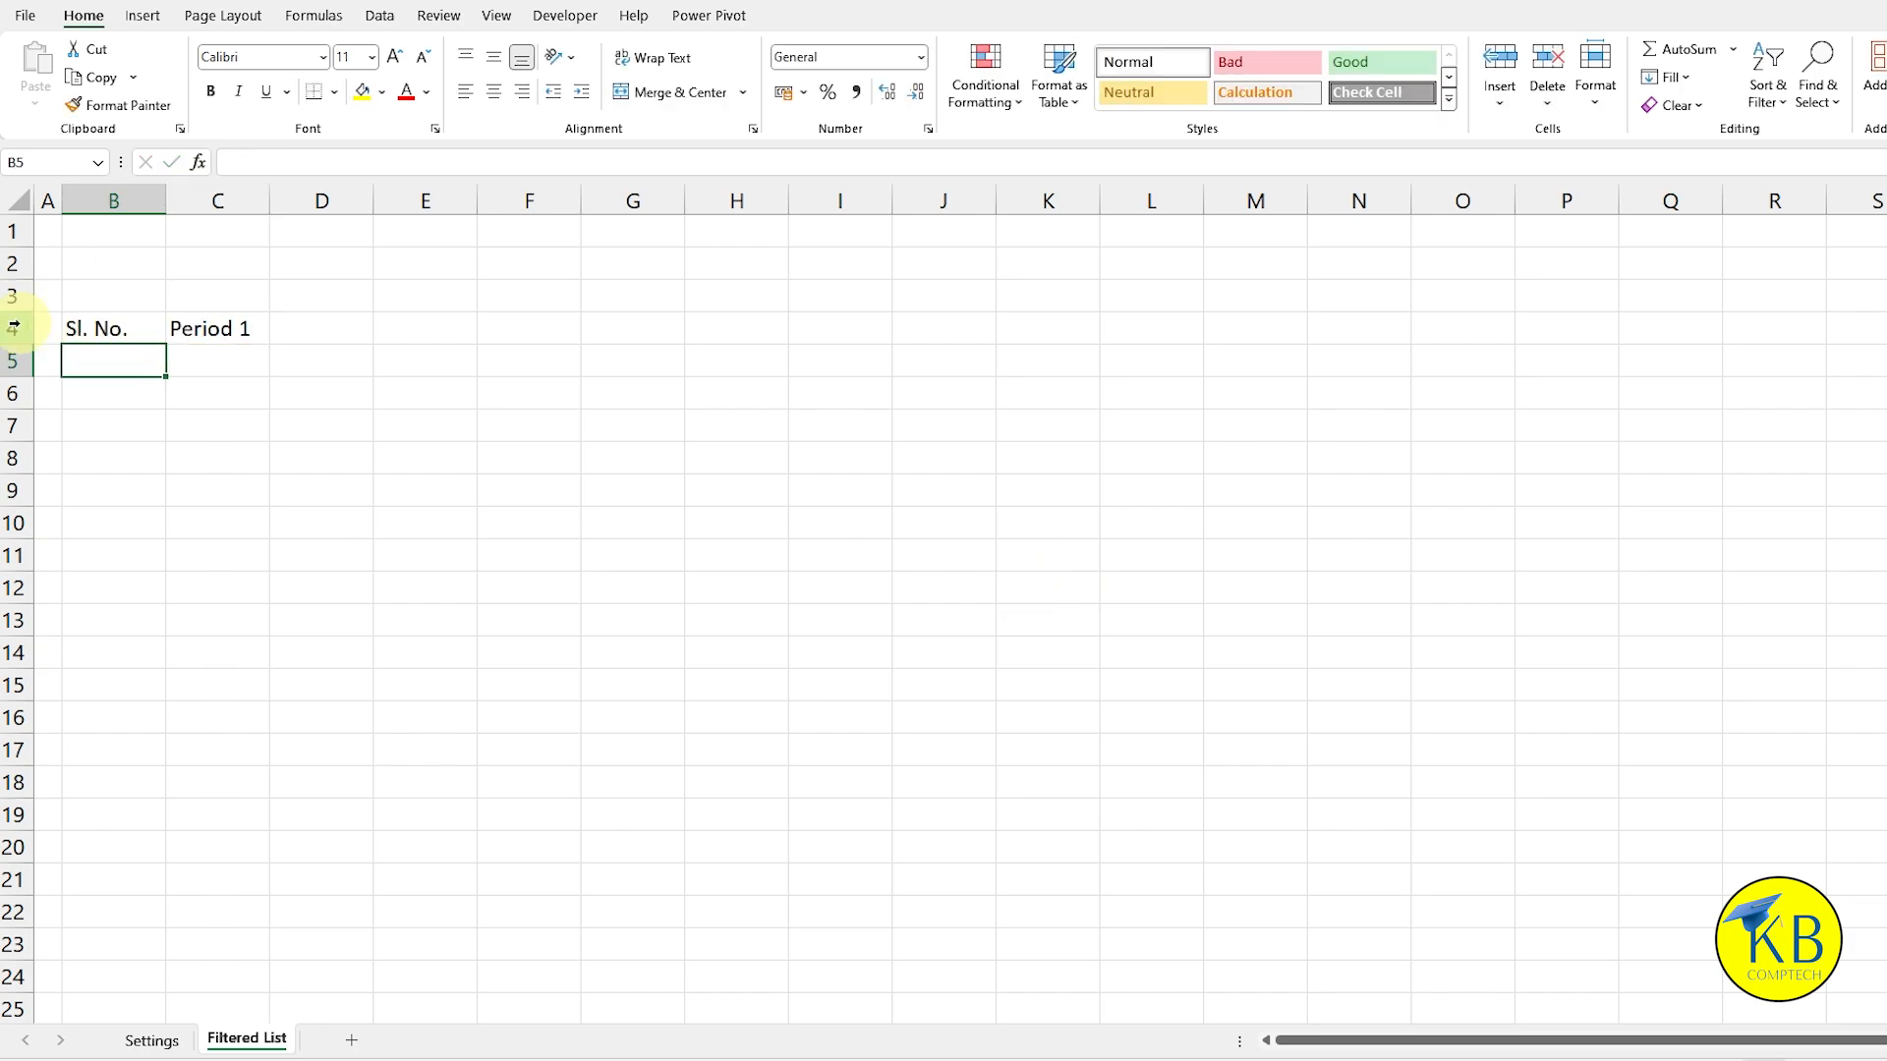
Step: Format heading row 4 as bold, 12 pt and centred
left_click(20, 328)
left_click(210, 91)
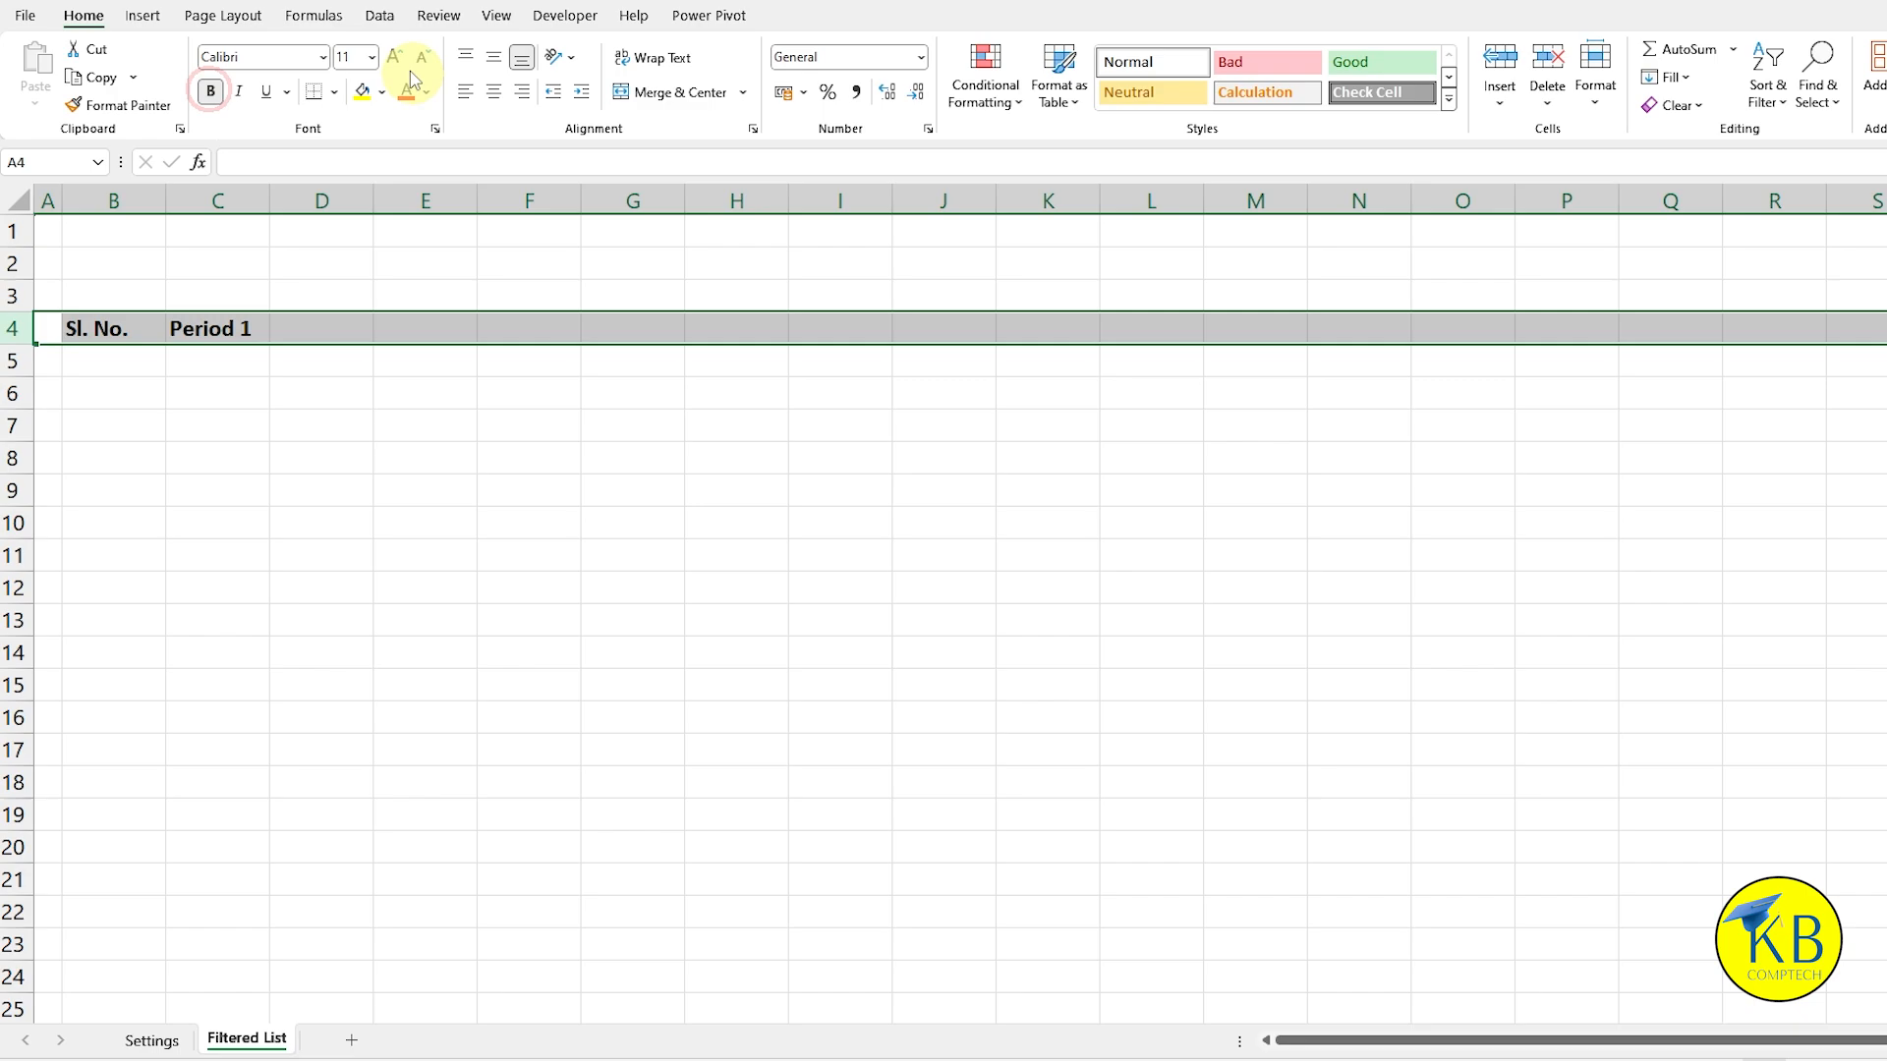
left_click(395, 57)
left_click(493, 92)
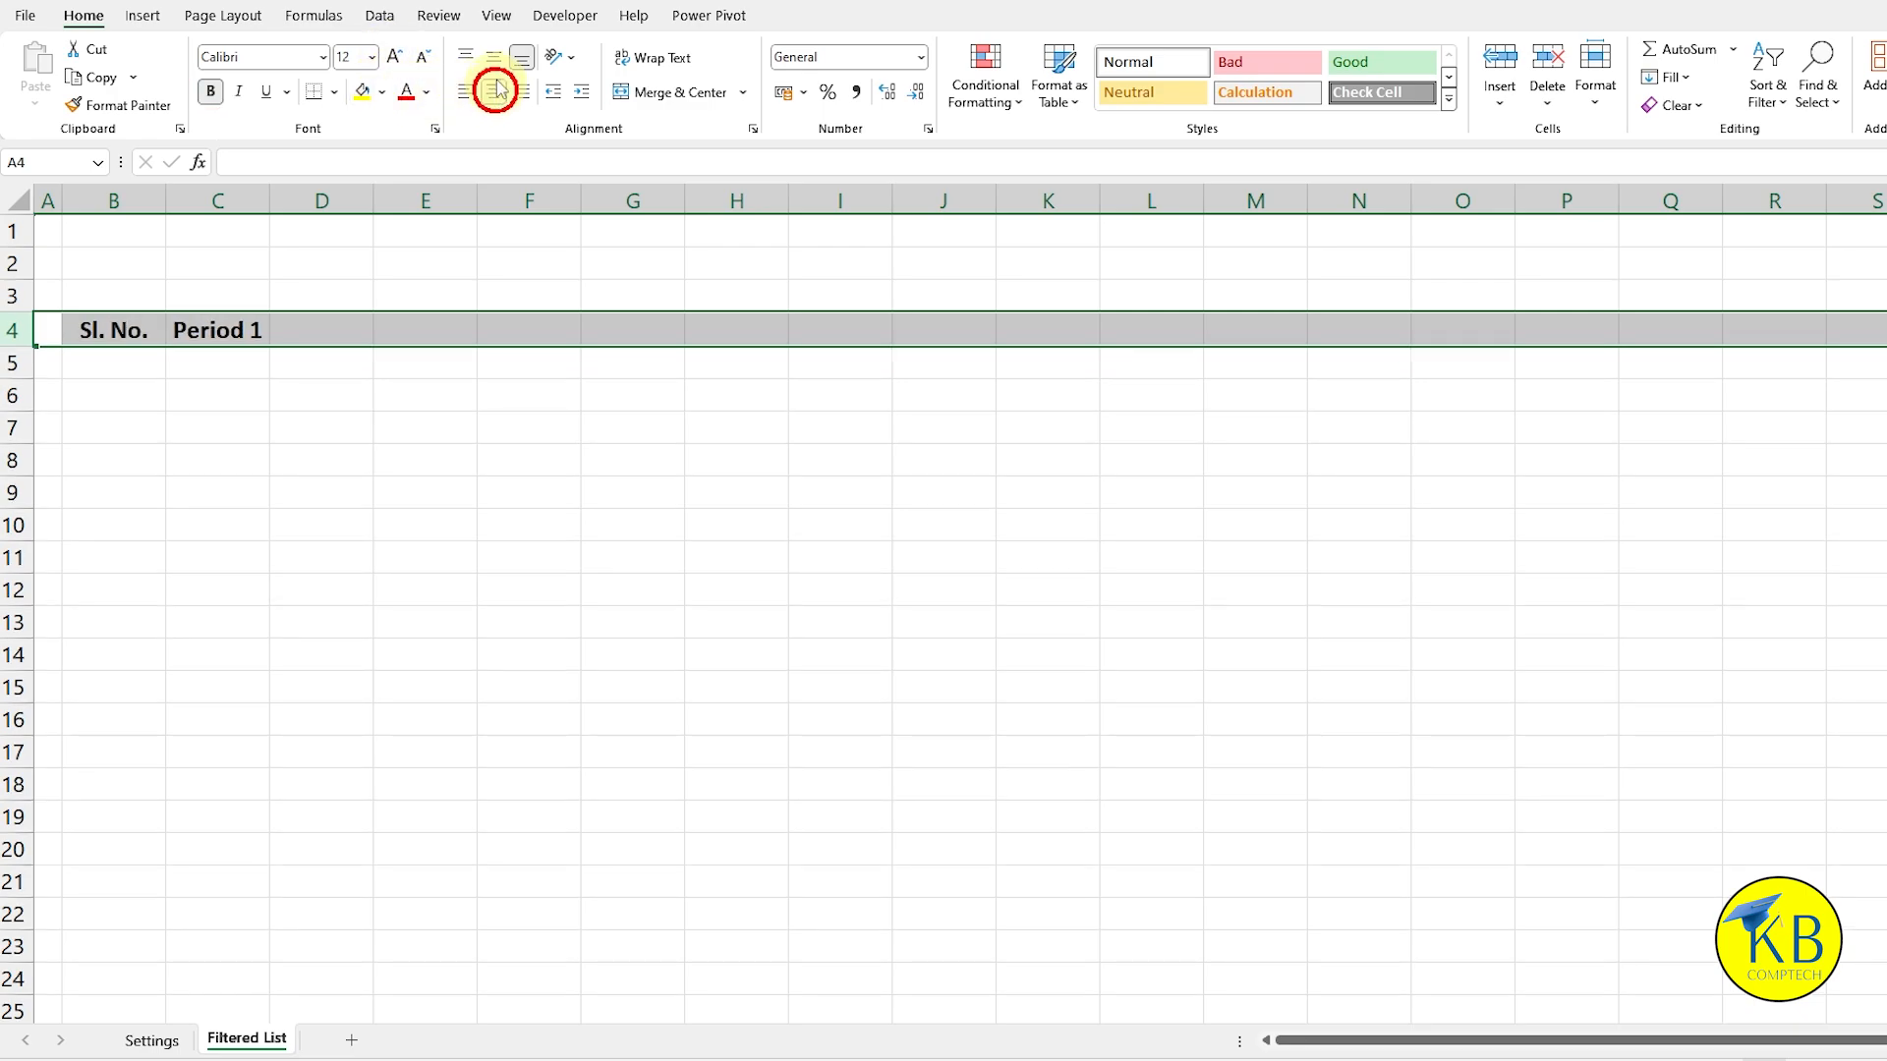
Step: Fill the Period 1 heading across to Period 4 in F4 and widen columns C to F
left_click(261, 344)
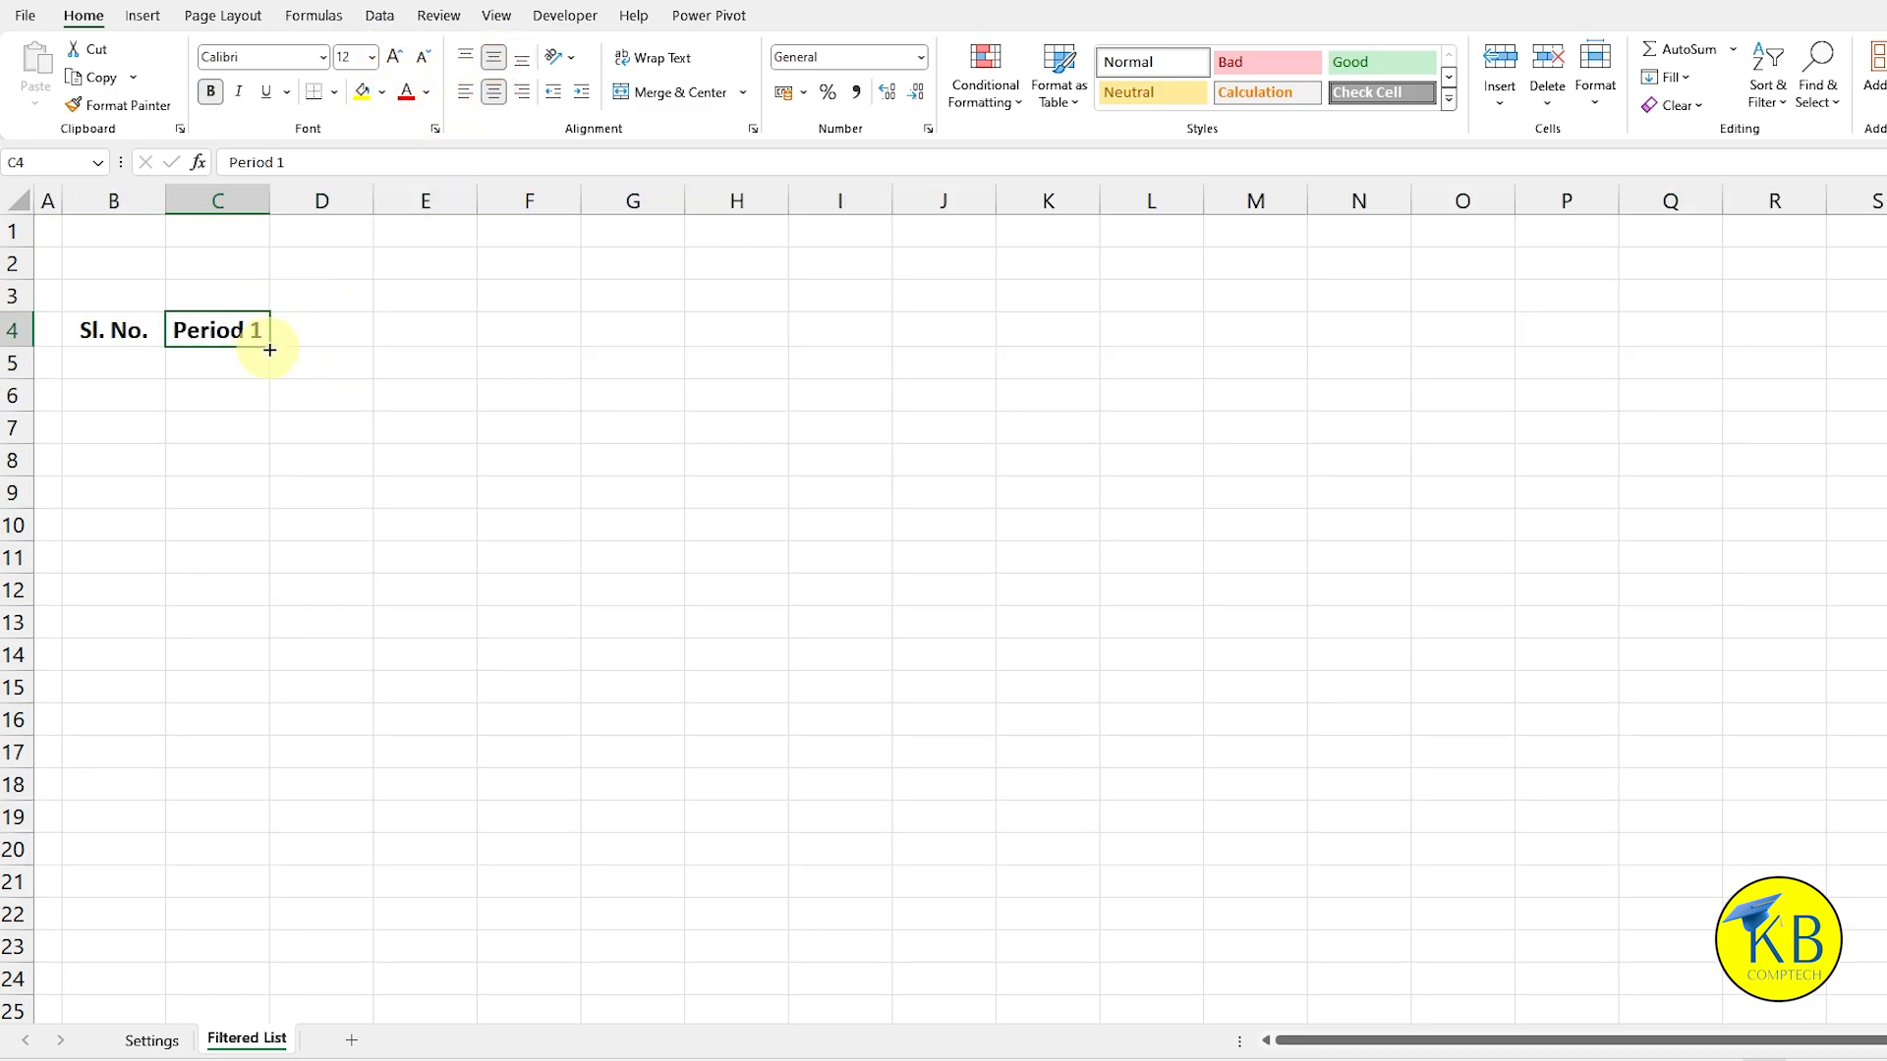
left_click_drag(269, 350, 589, 352)
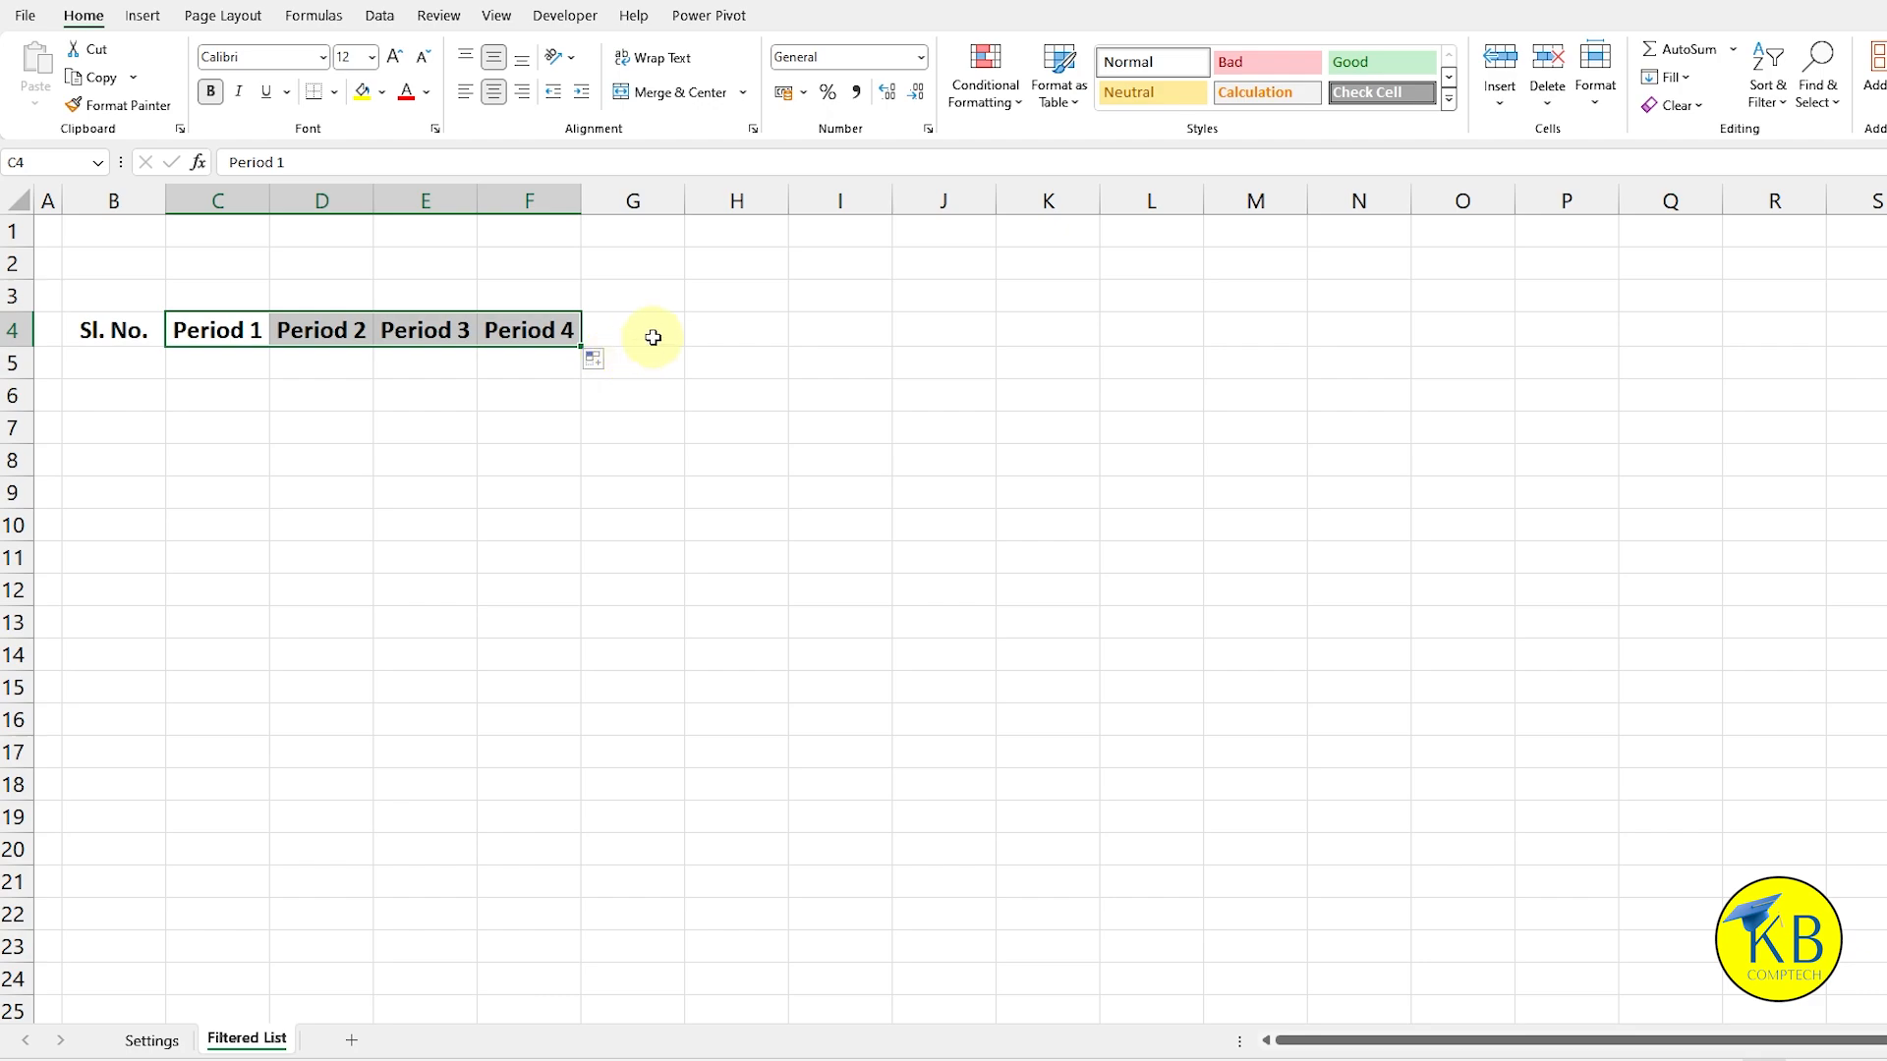
left_click(653, 337)
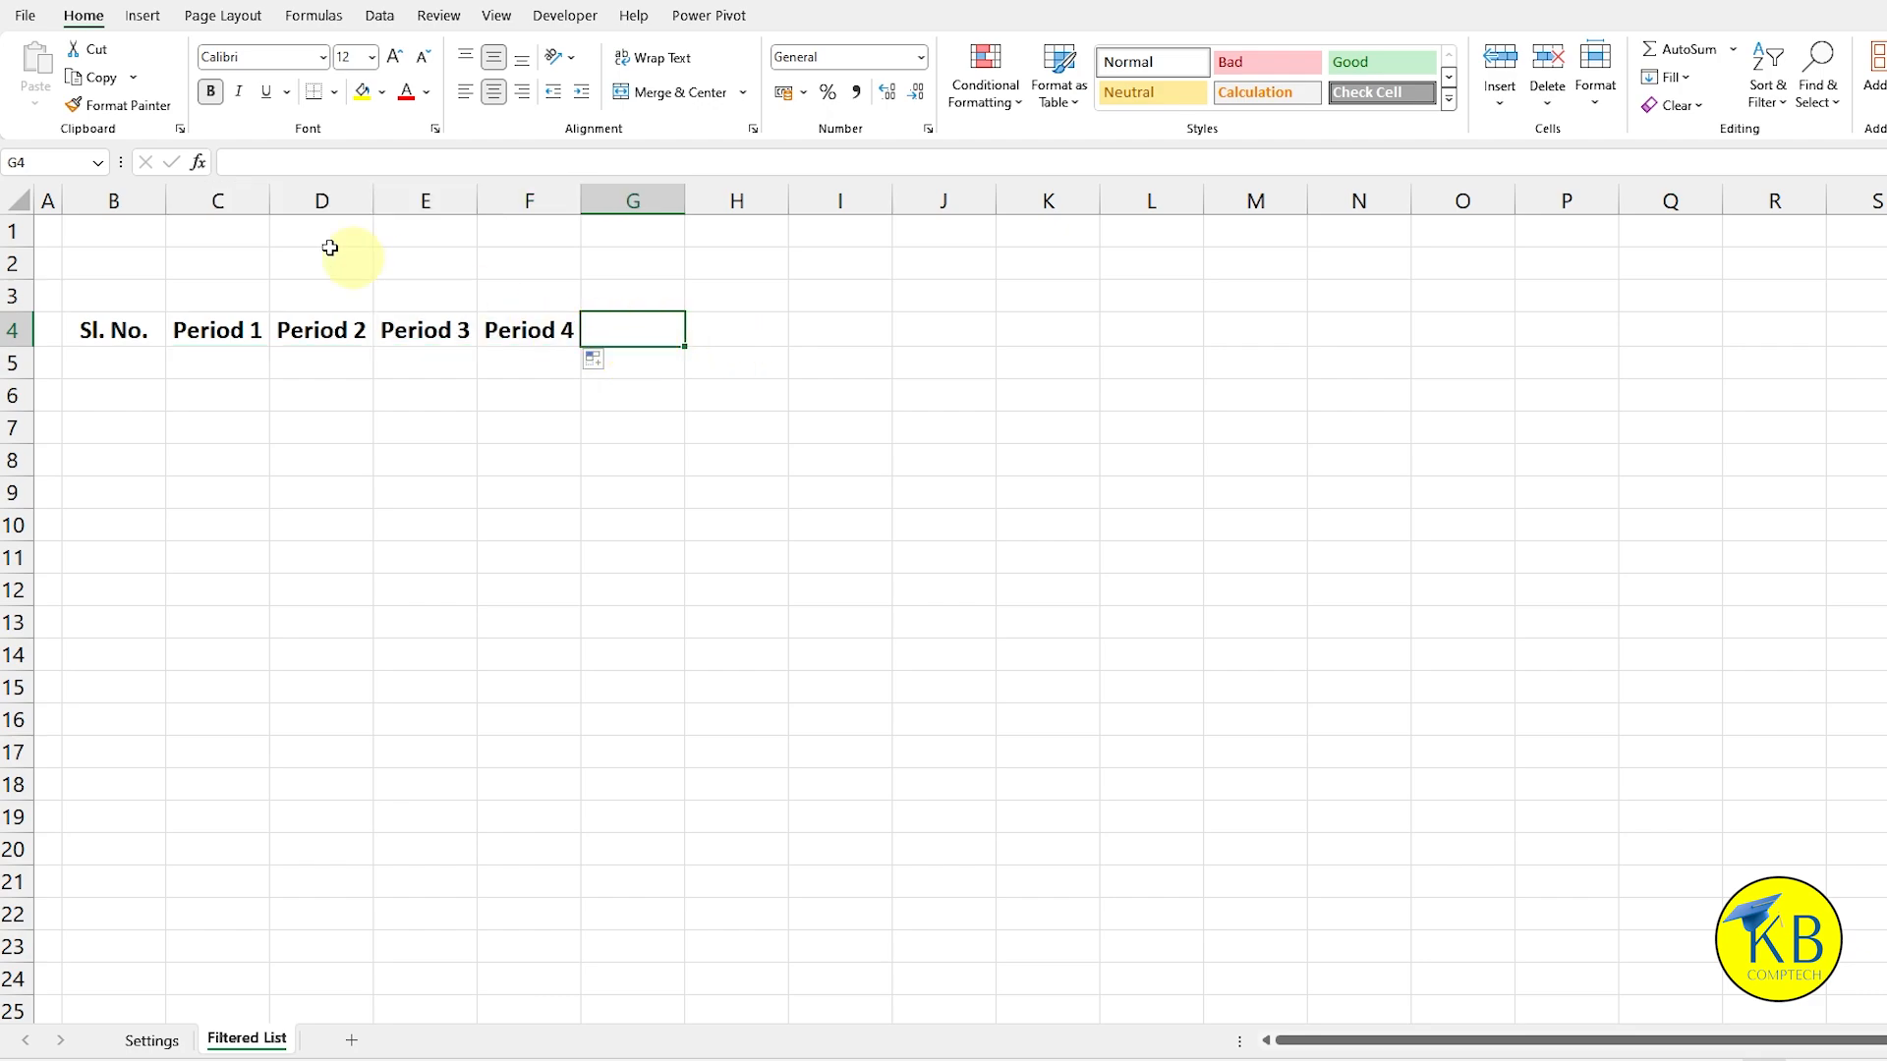
left_click_drag(271, 199, 413, 200)
Step: Copy the Period 4 heading to H4, leaving G4 empty, and change the copy to Period 5
left_click(608, 328)
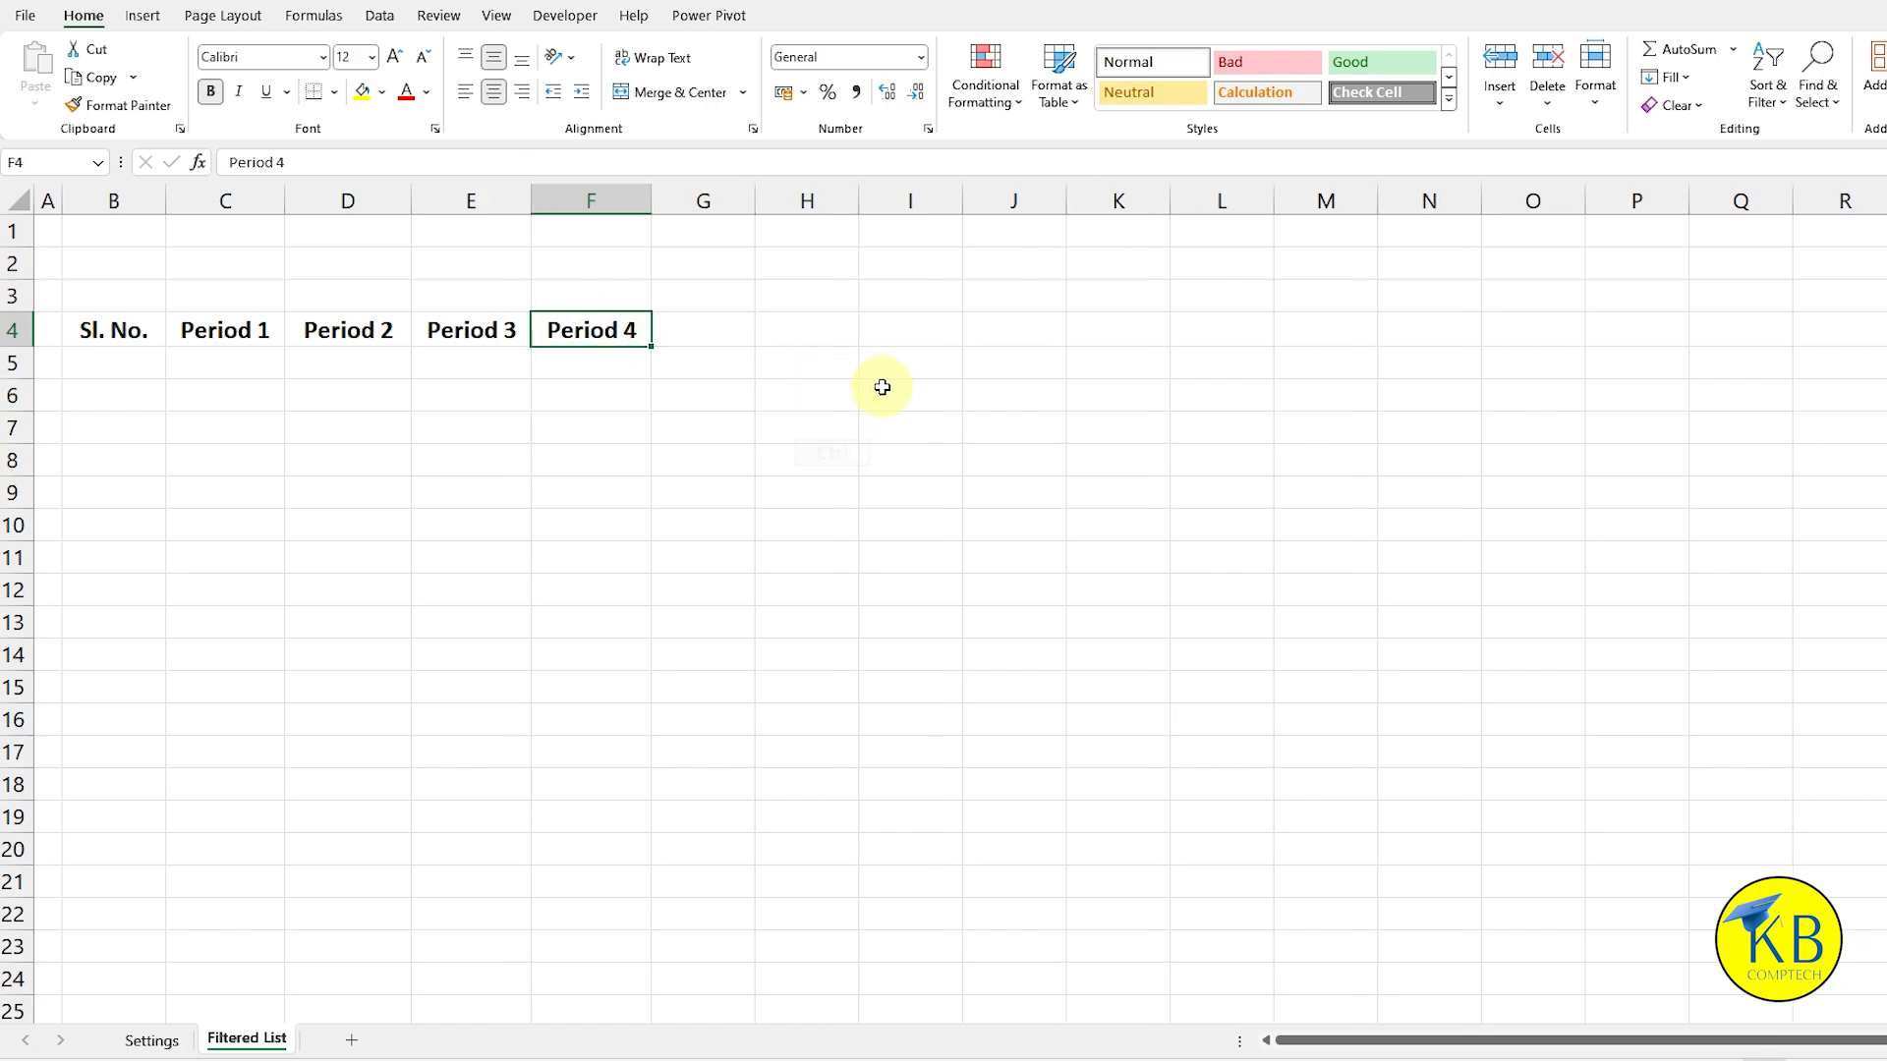
key("ctrl+c")
left_click(813, 328)
key("ctrl+v")
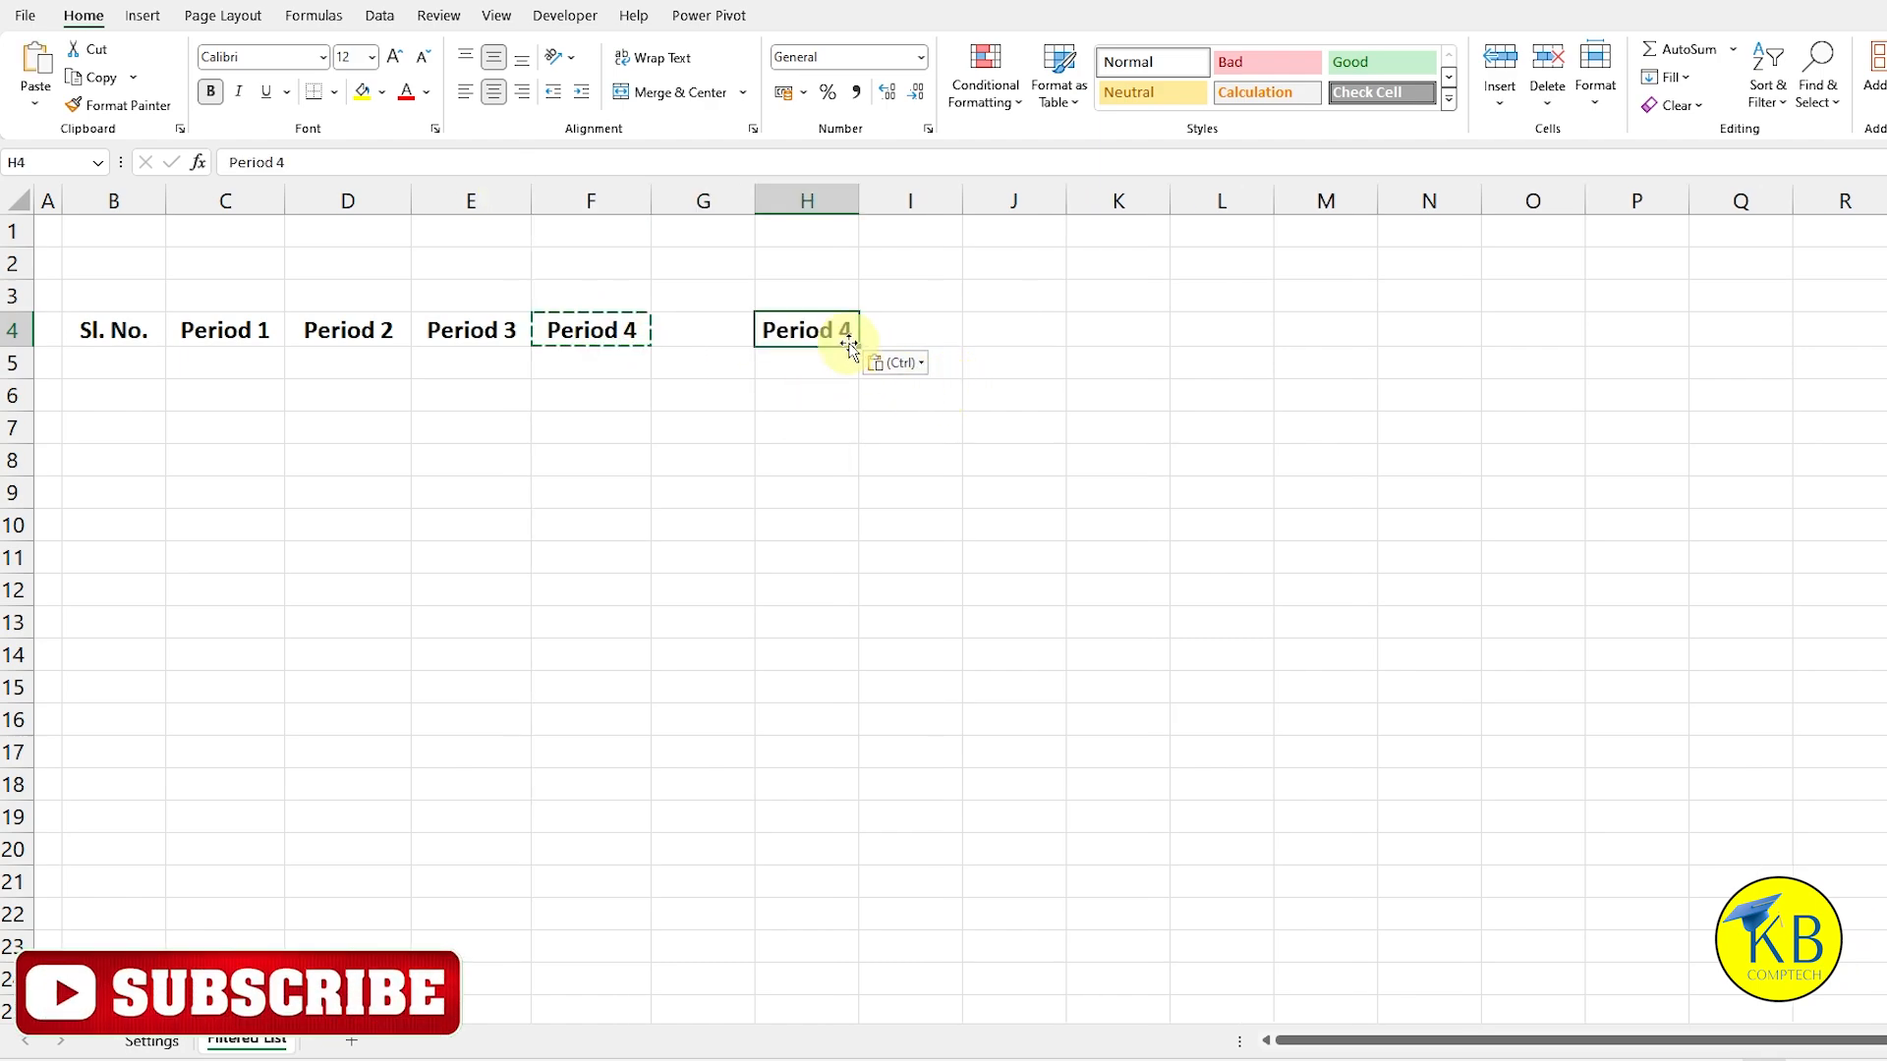
left_click(348, 162)
key("BackSpace")
type("5")
key("Return")
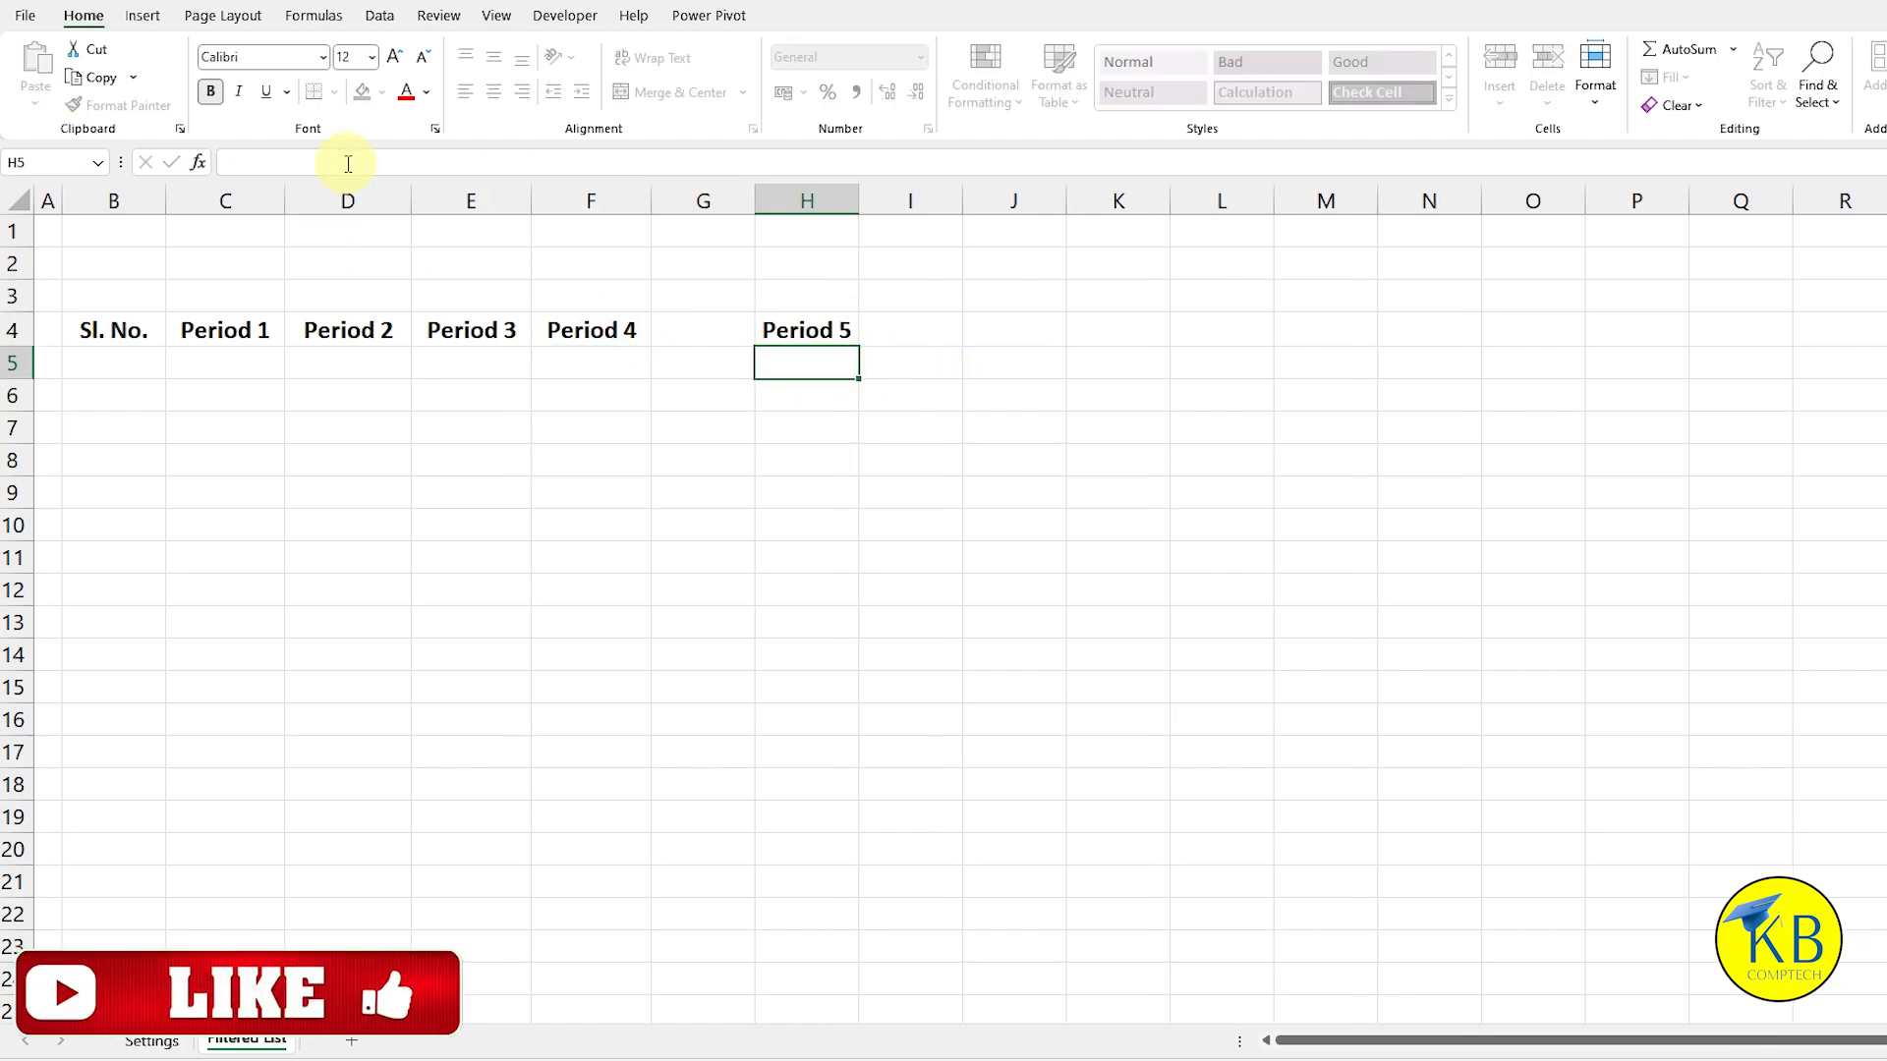
Step: Fill the Period 5 heading across to Period 8 in K4 and widen columns H to K
left_click(787, 330)
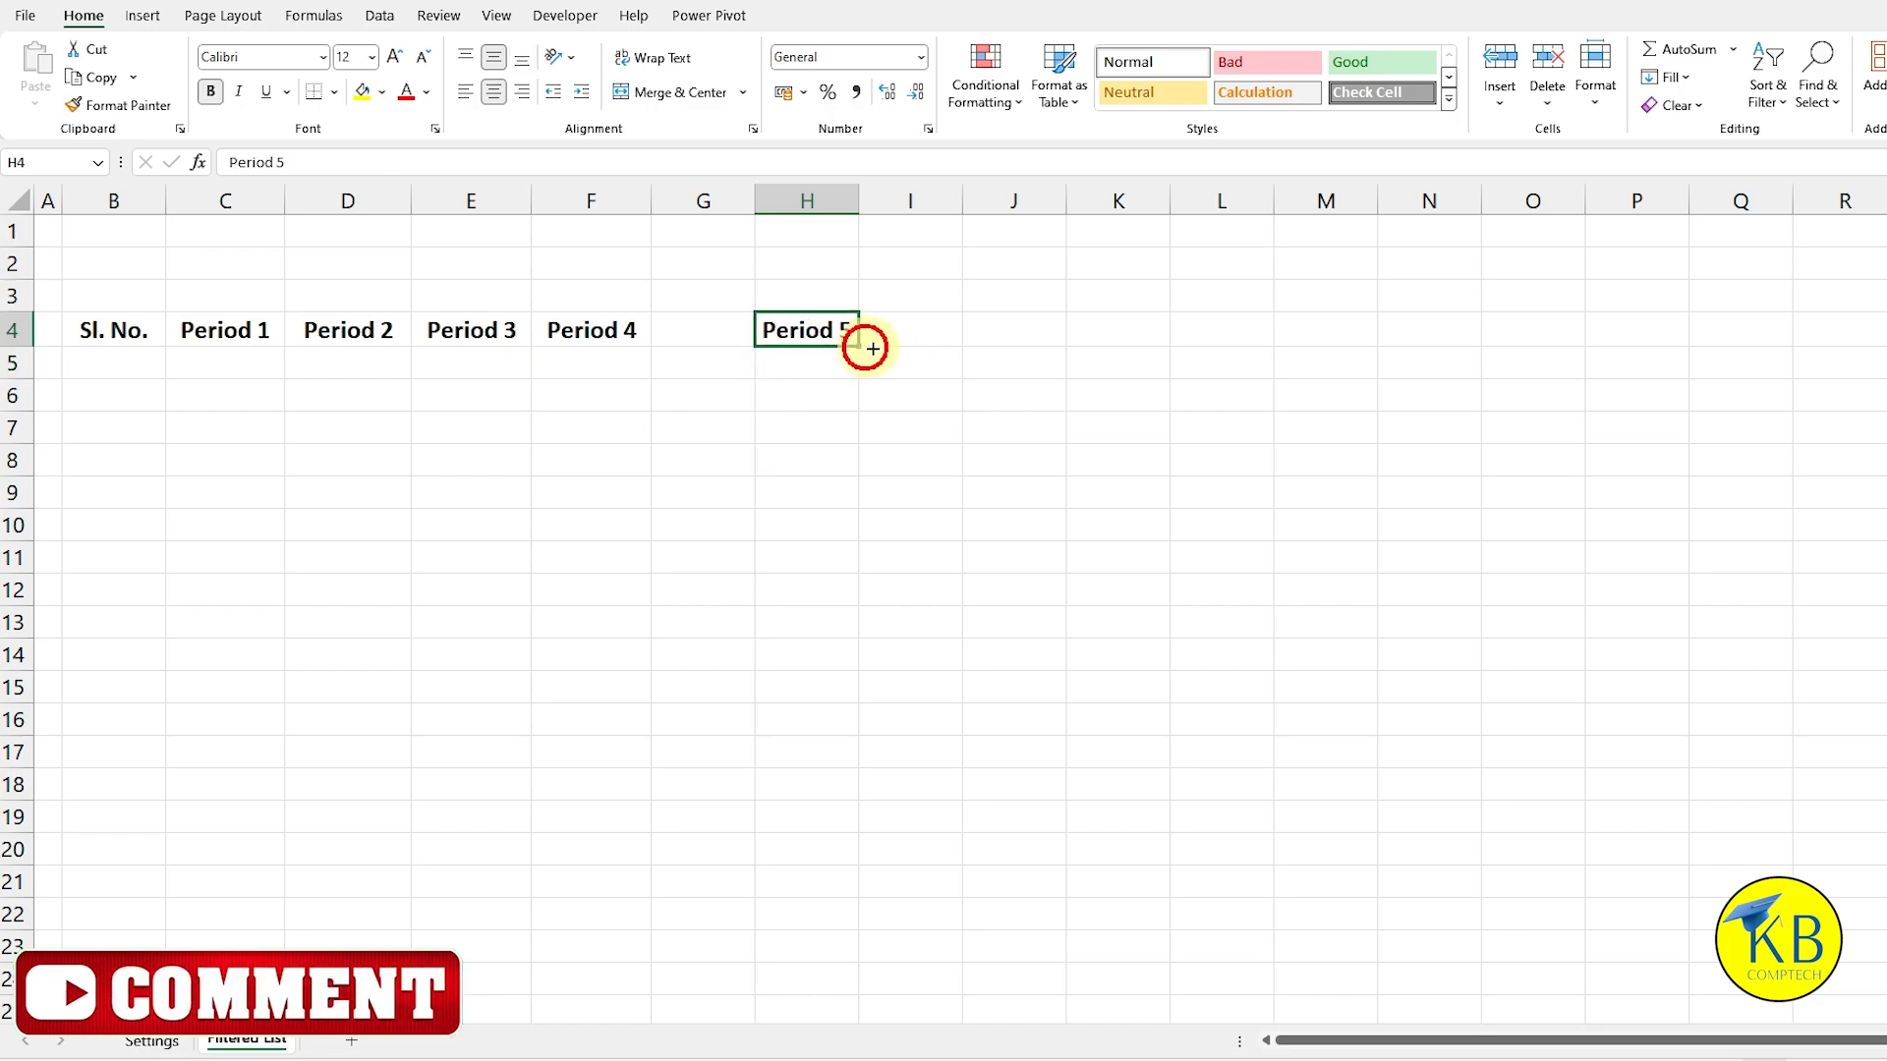
left_click_drag(869, 348, 1122, 351)
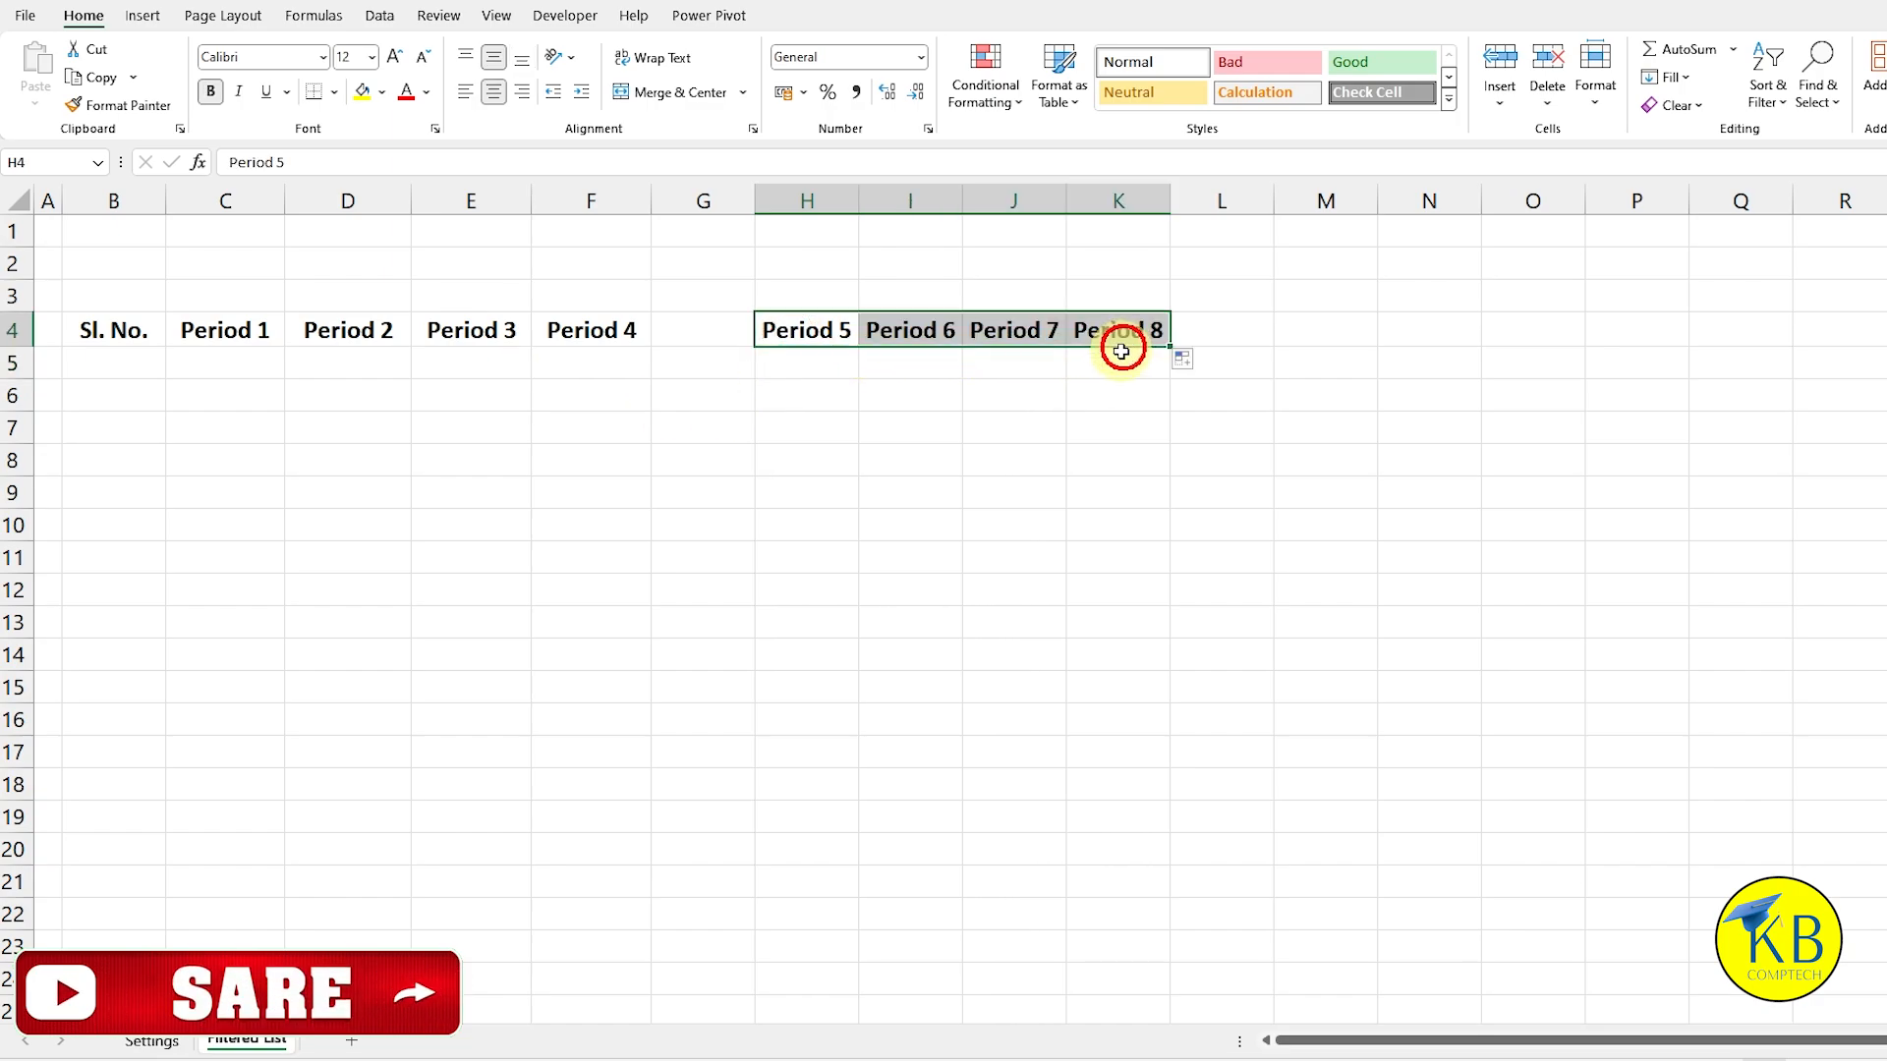
left_click_drag(858, 200, 1253, 199)
Step: Number the Sl. No. column from 1 to 10 in B5:B14 and centre the numbers
left_click(116, 364)
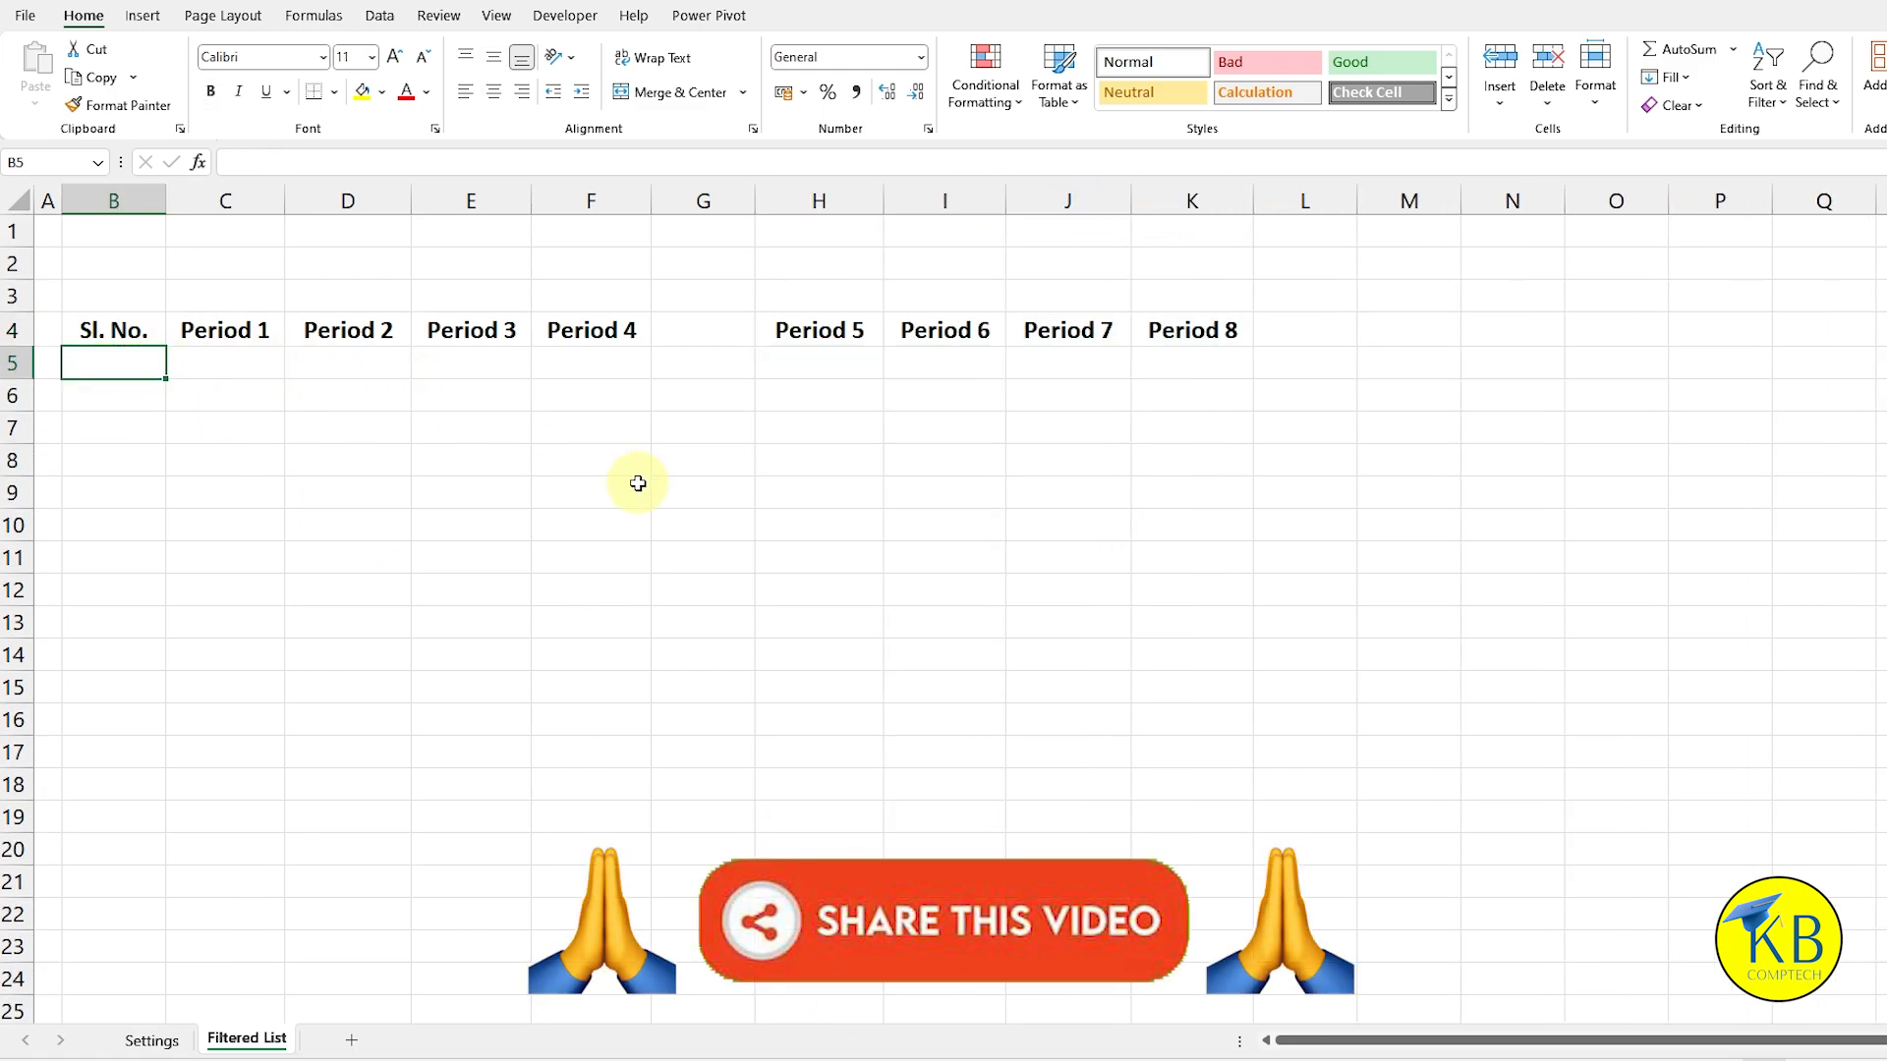
type("1")
key("Return")
type("2")
key("Return")
left_click_drag(130, 365, 182, 659)
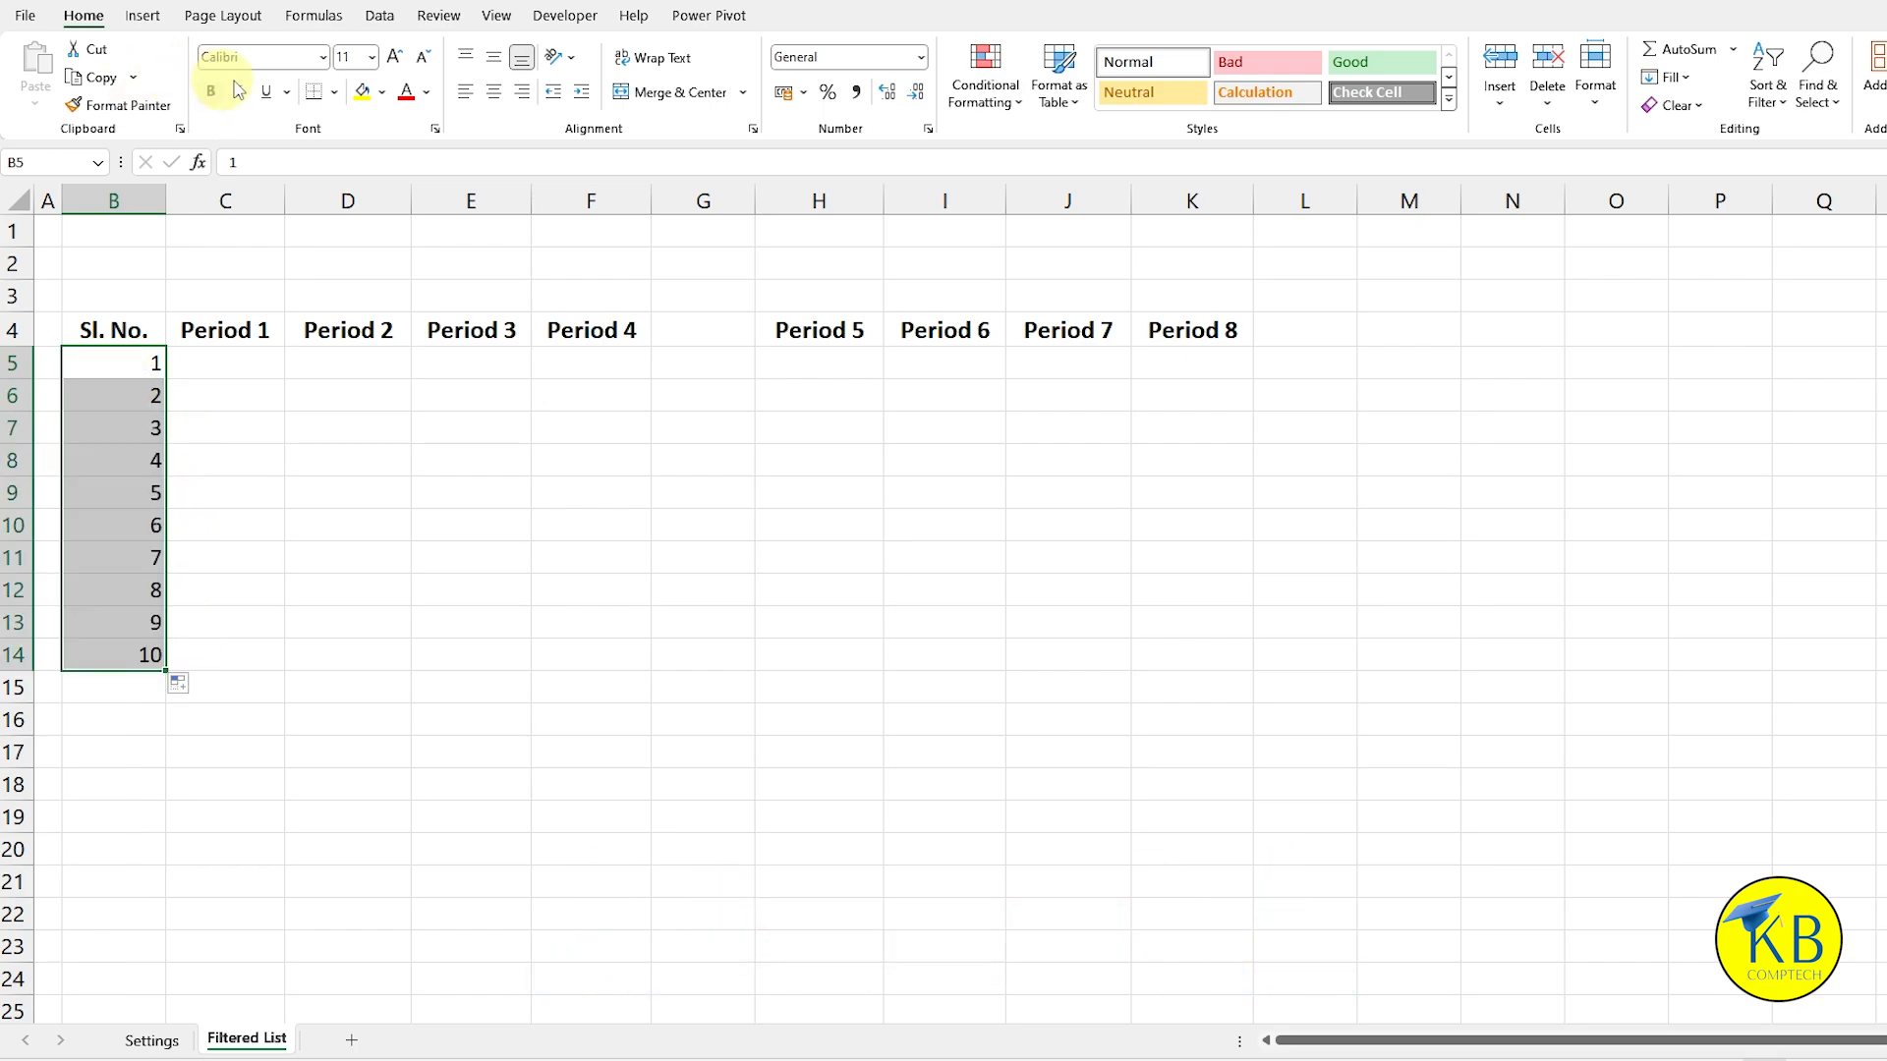
left_click(491, 96)
Step: Apply all borders to the period table B4:K14
key("Up")
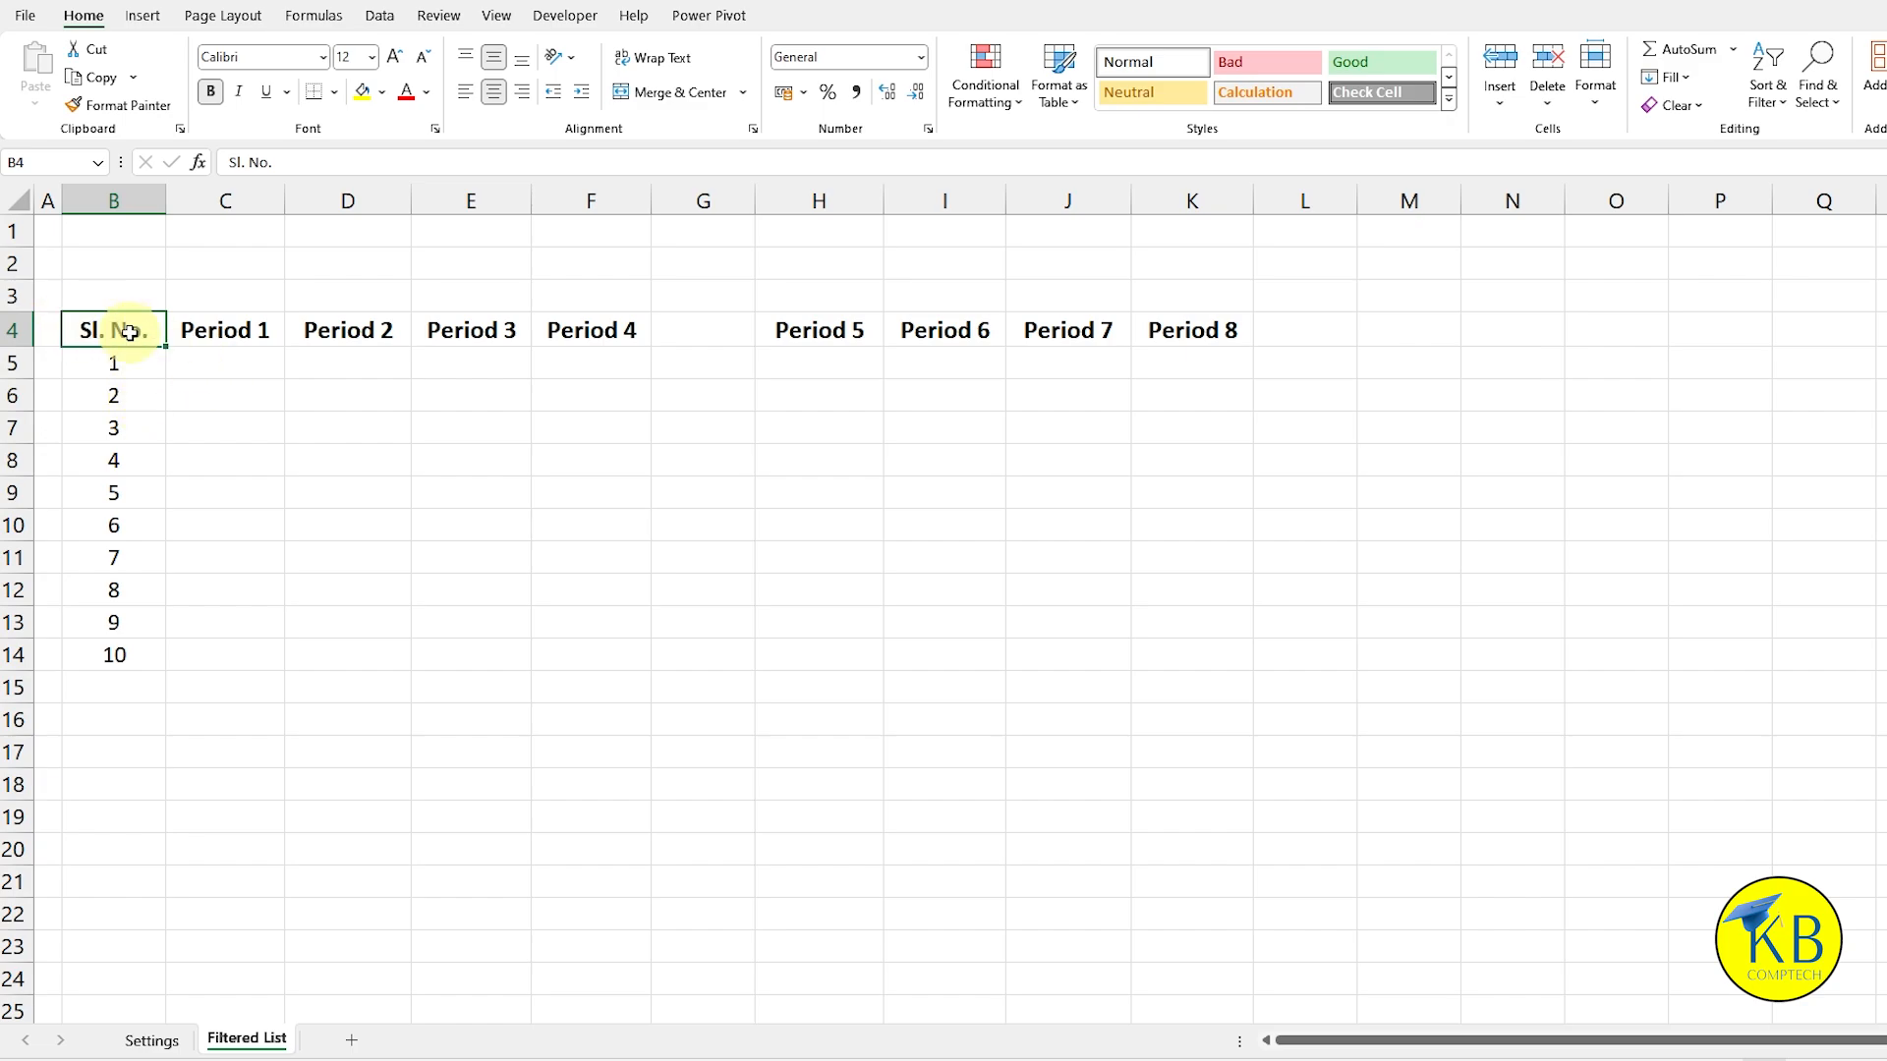
key("ctrl+shift+Down")
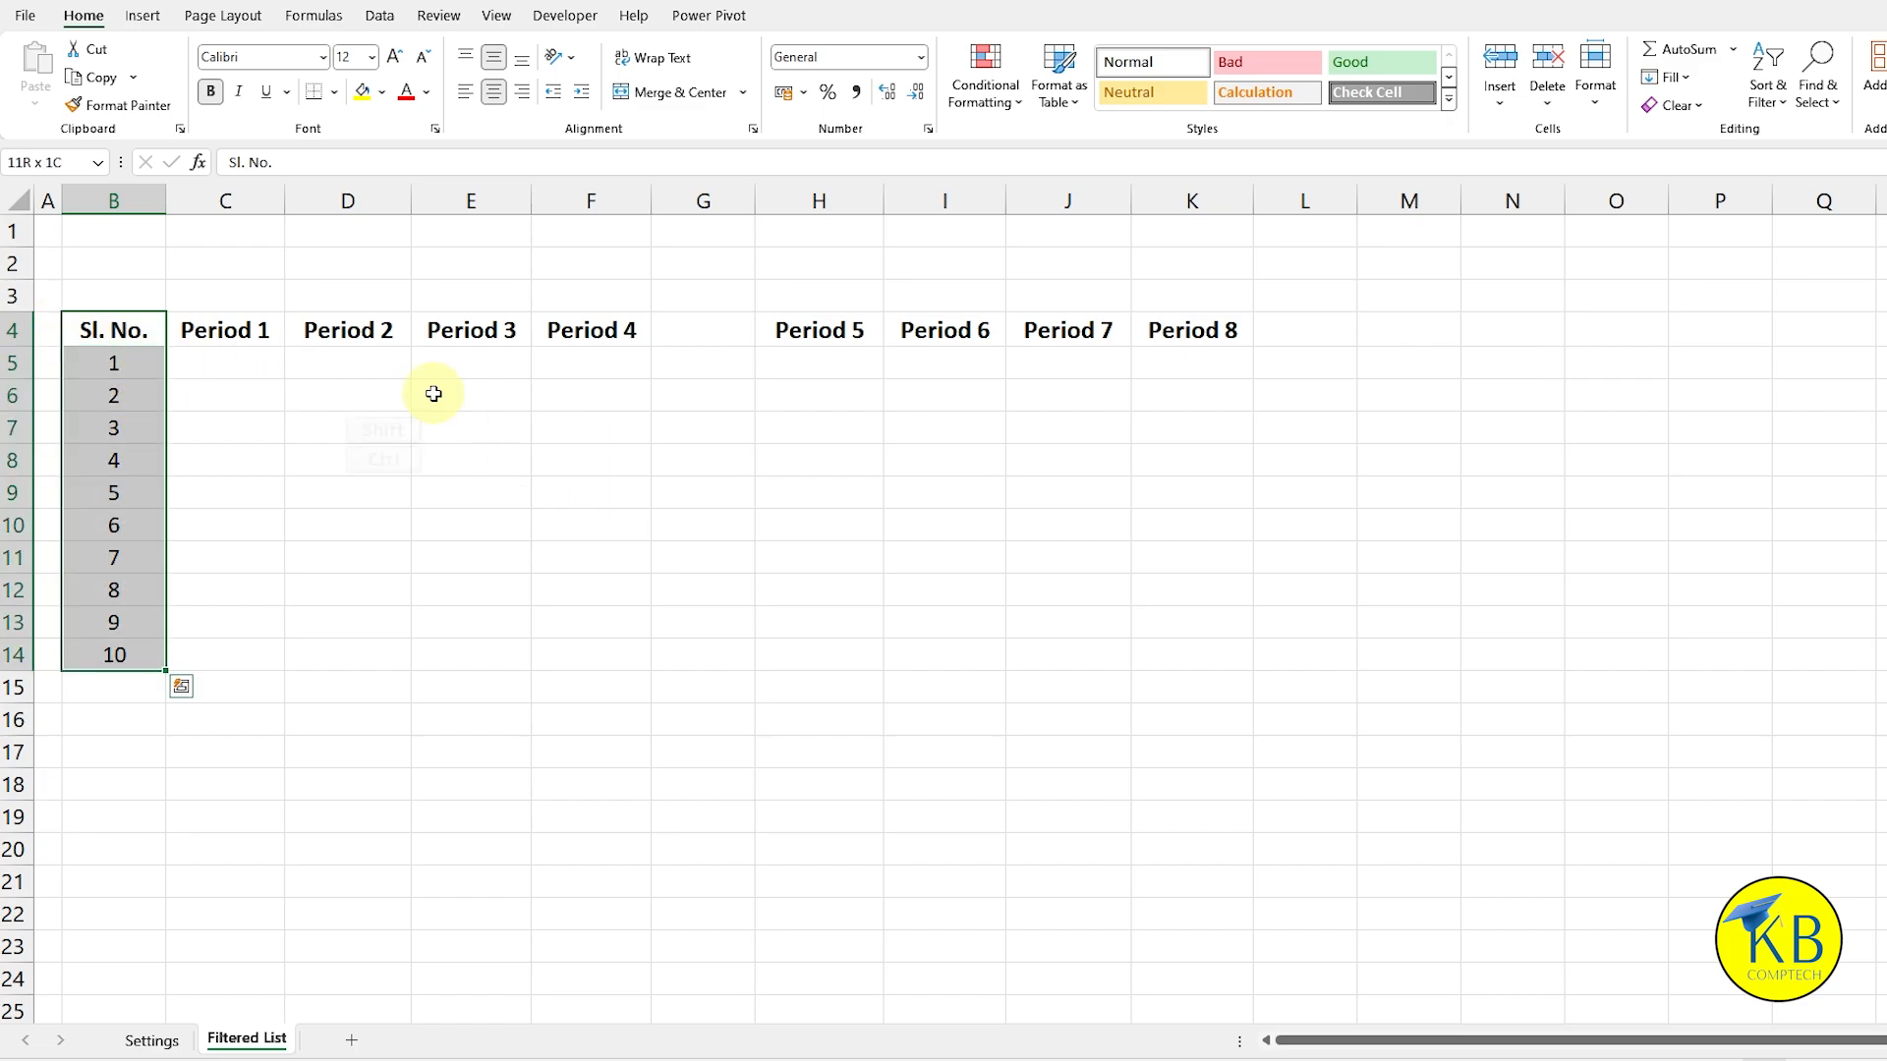
key("ctrl+shift+Right")
key("ctrl+shift+Right")
key("ctrl+shift+Right")
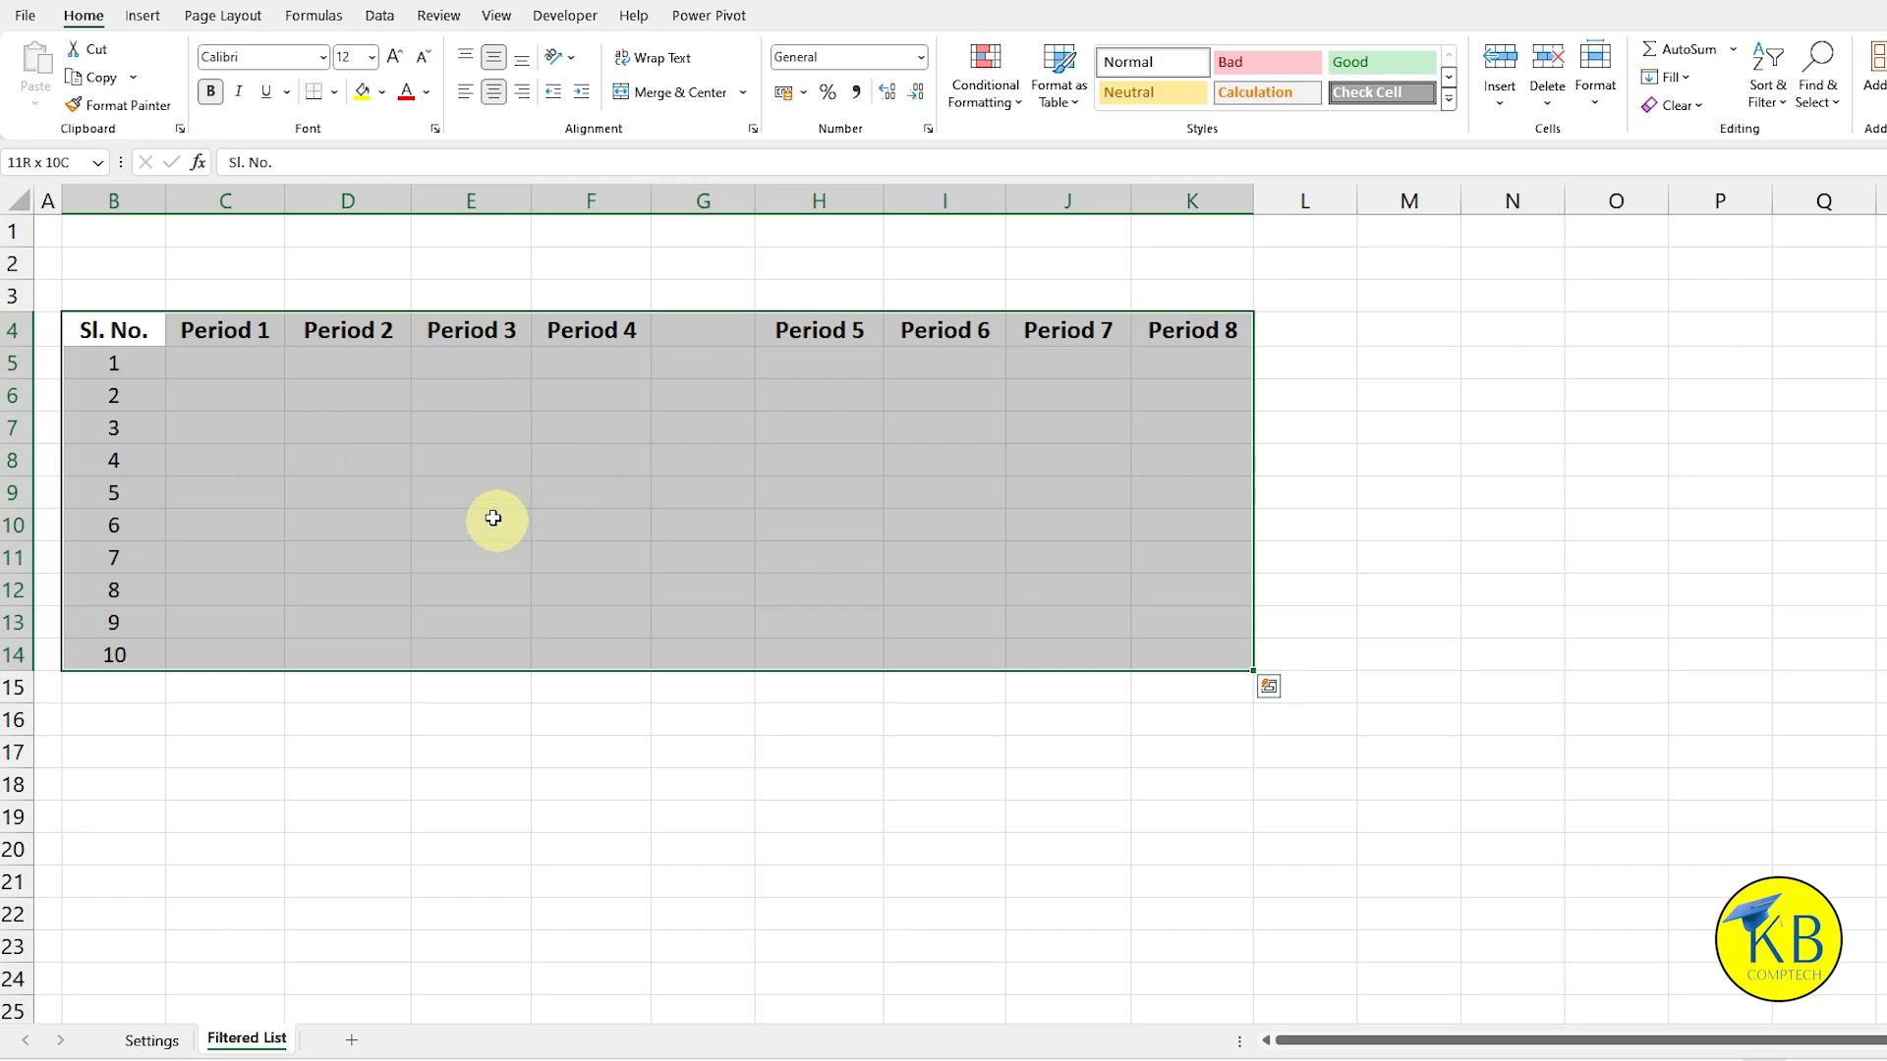
left_click(335, 93)
left_click(365, 306)
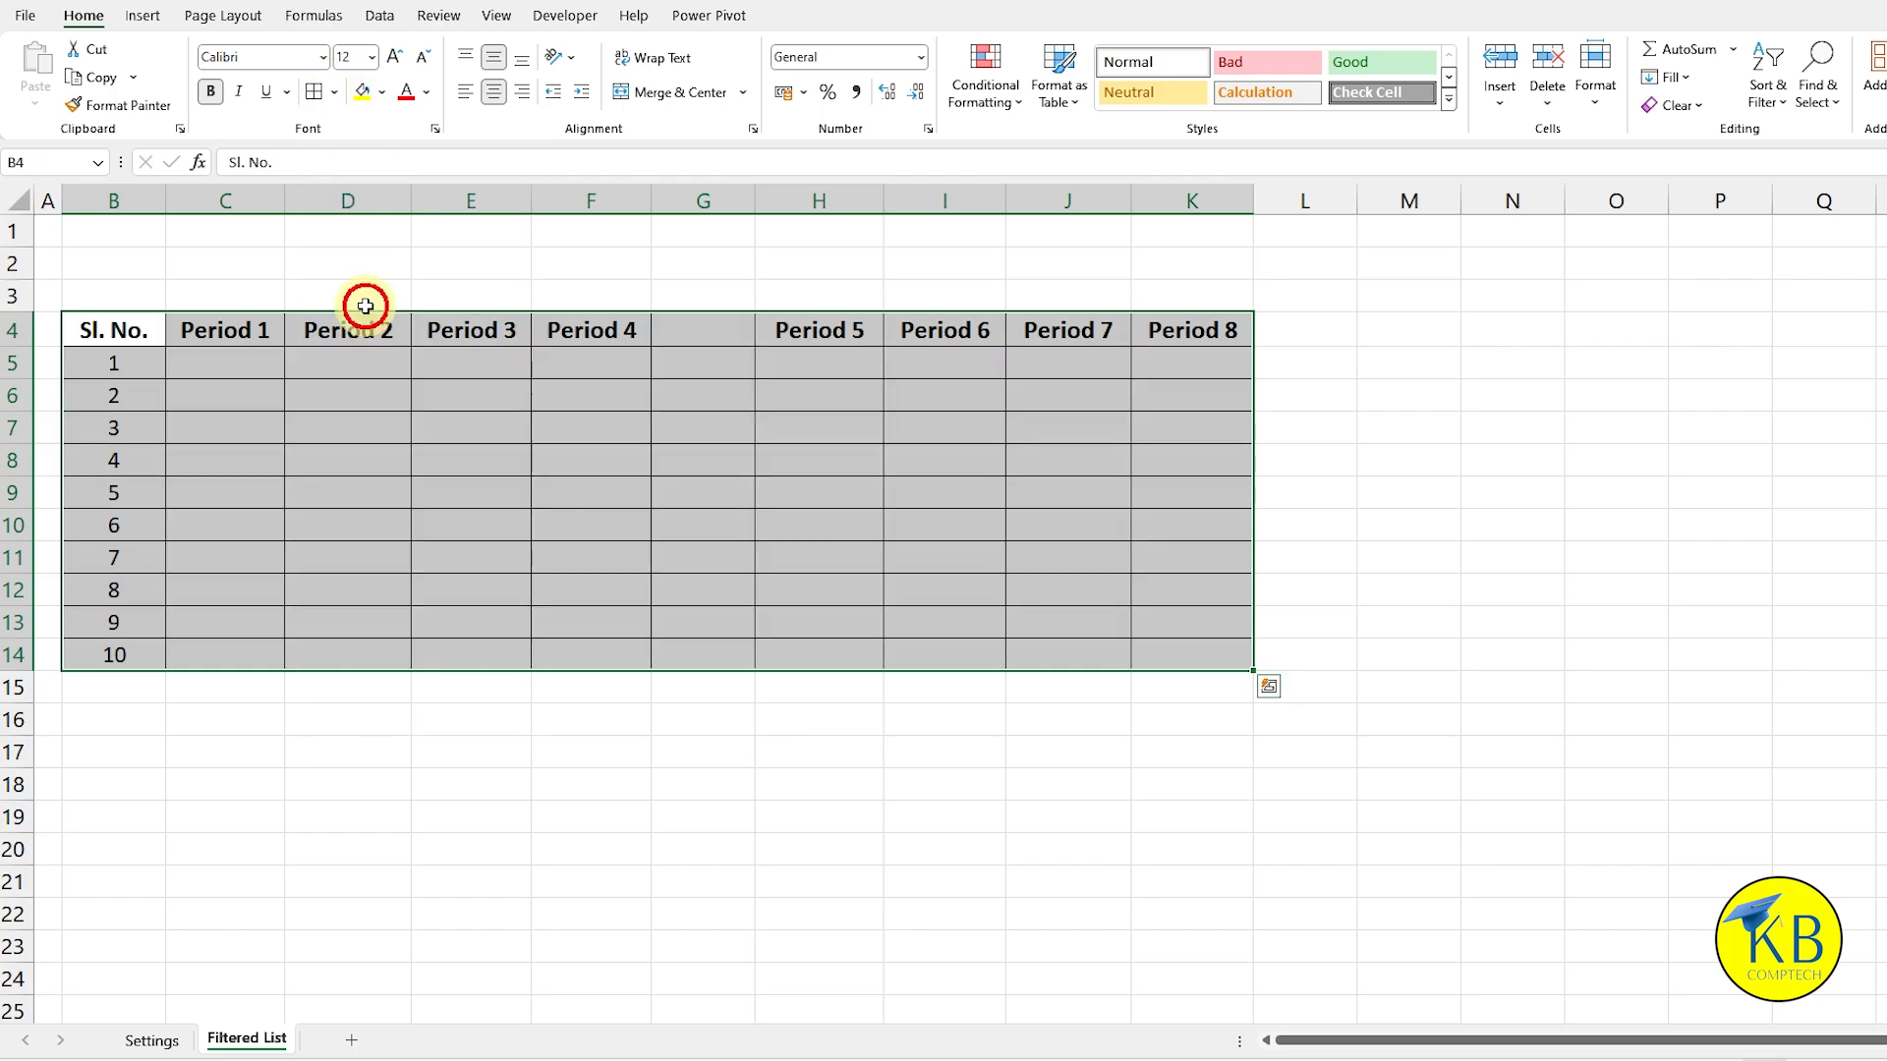
left_click(263, 363)
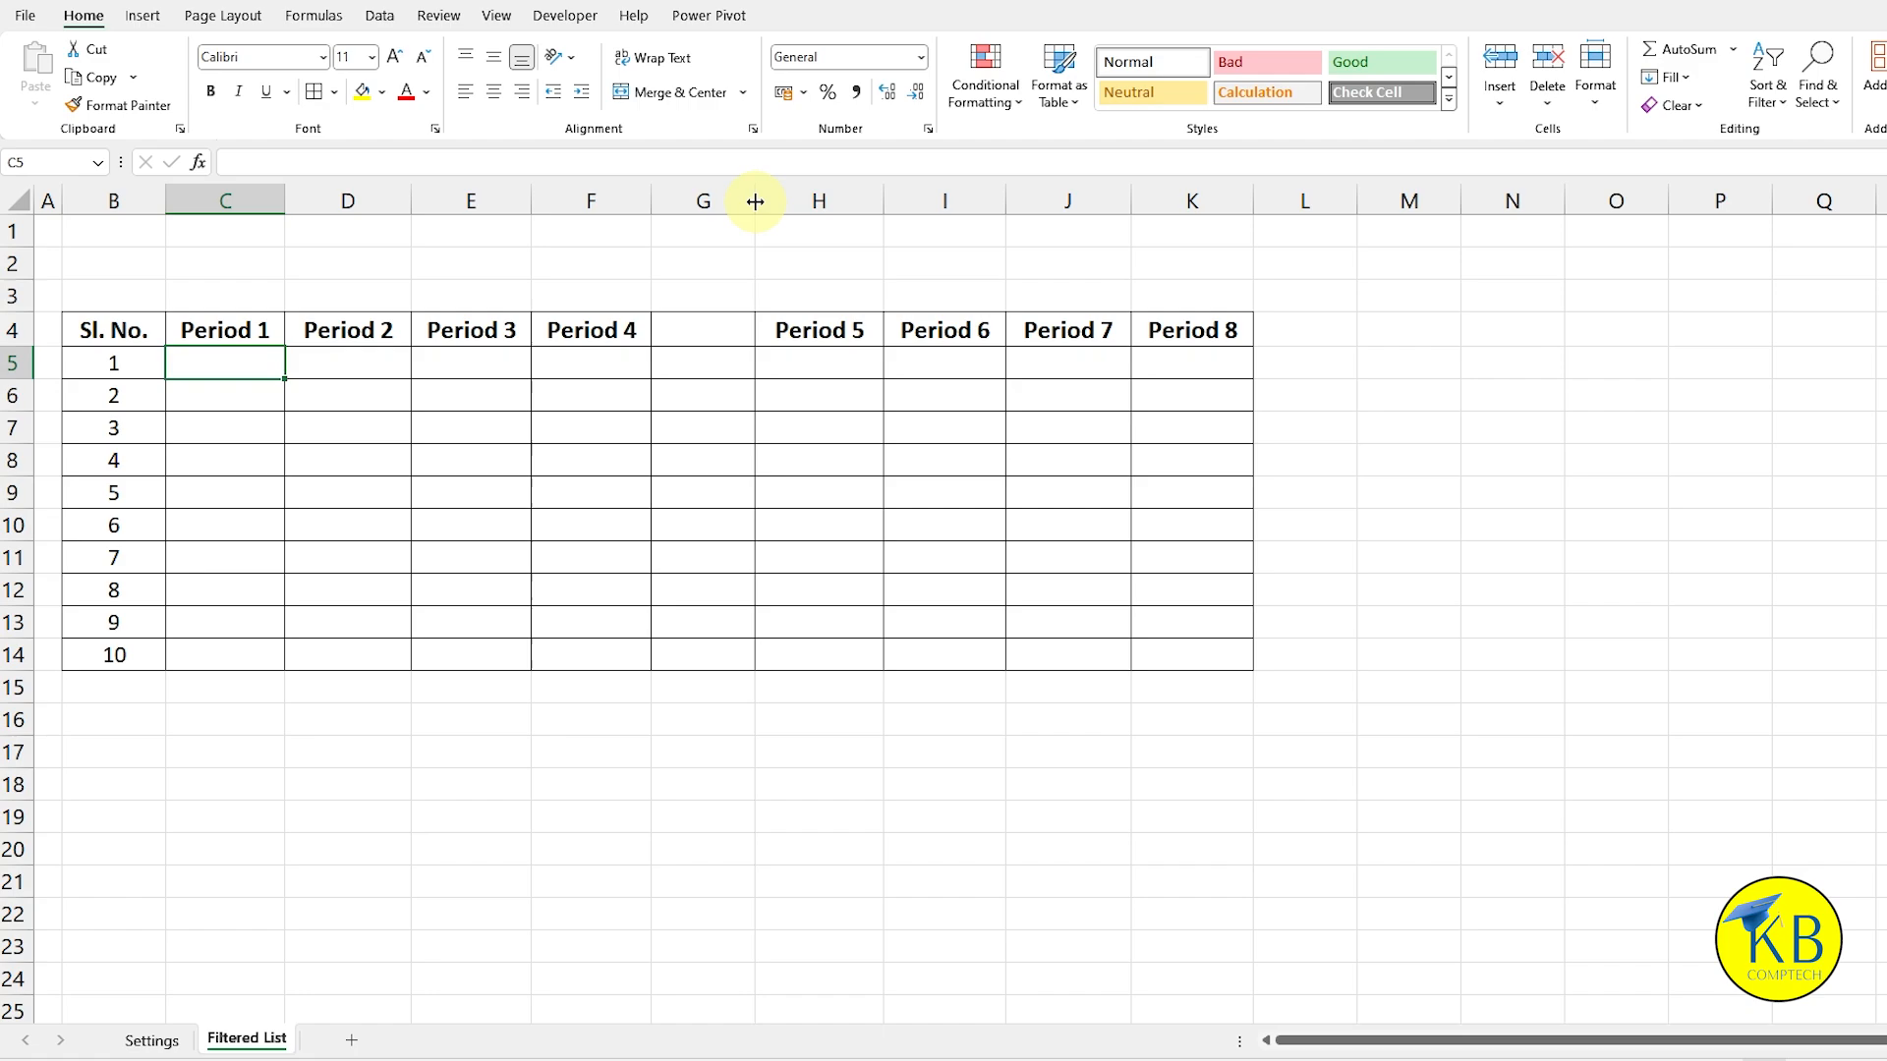
Step: Narrow the empty column G and merge the cells B2:K2 across above the period table
left_click_drag(755, 201, 712, 208)
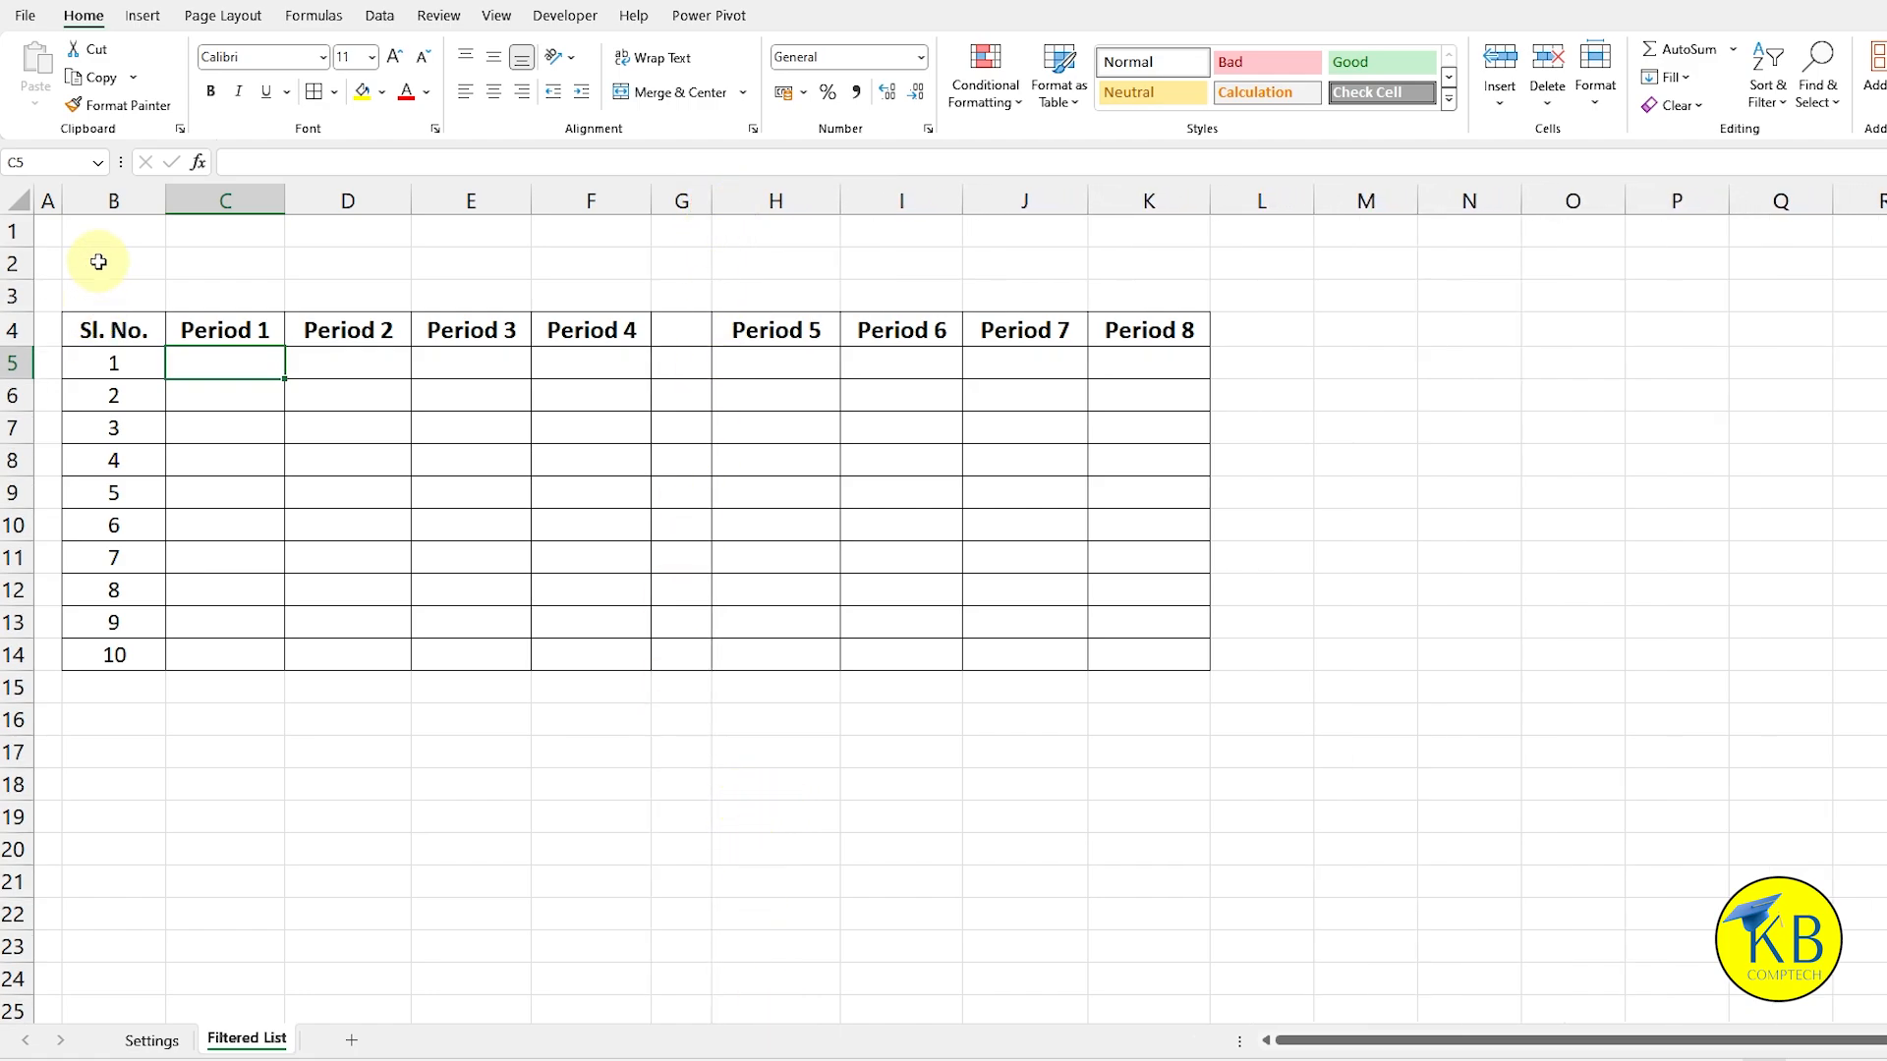
left_click_drag(98, 261, 1140, 260)
left_click(742, 92)
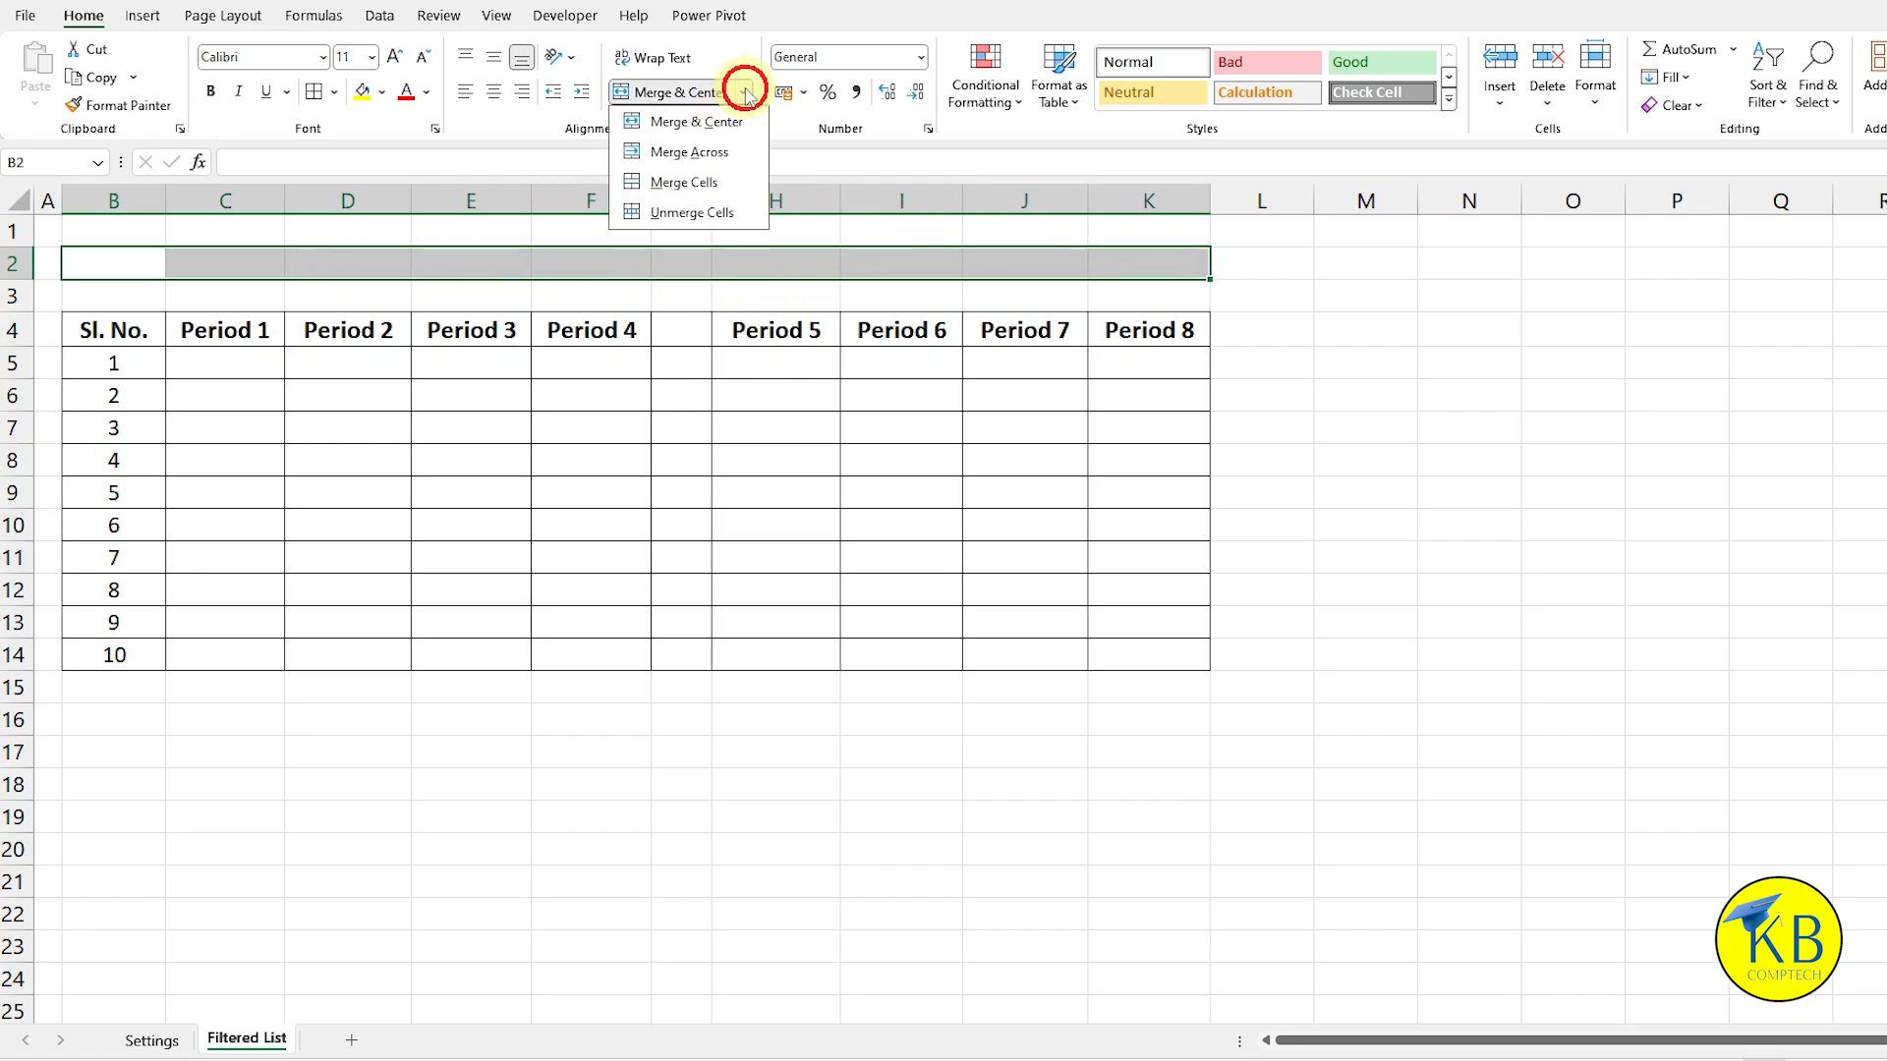
left_click(716, 144)
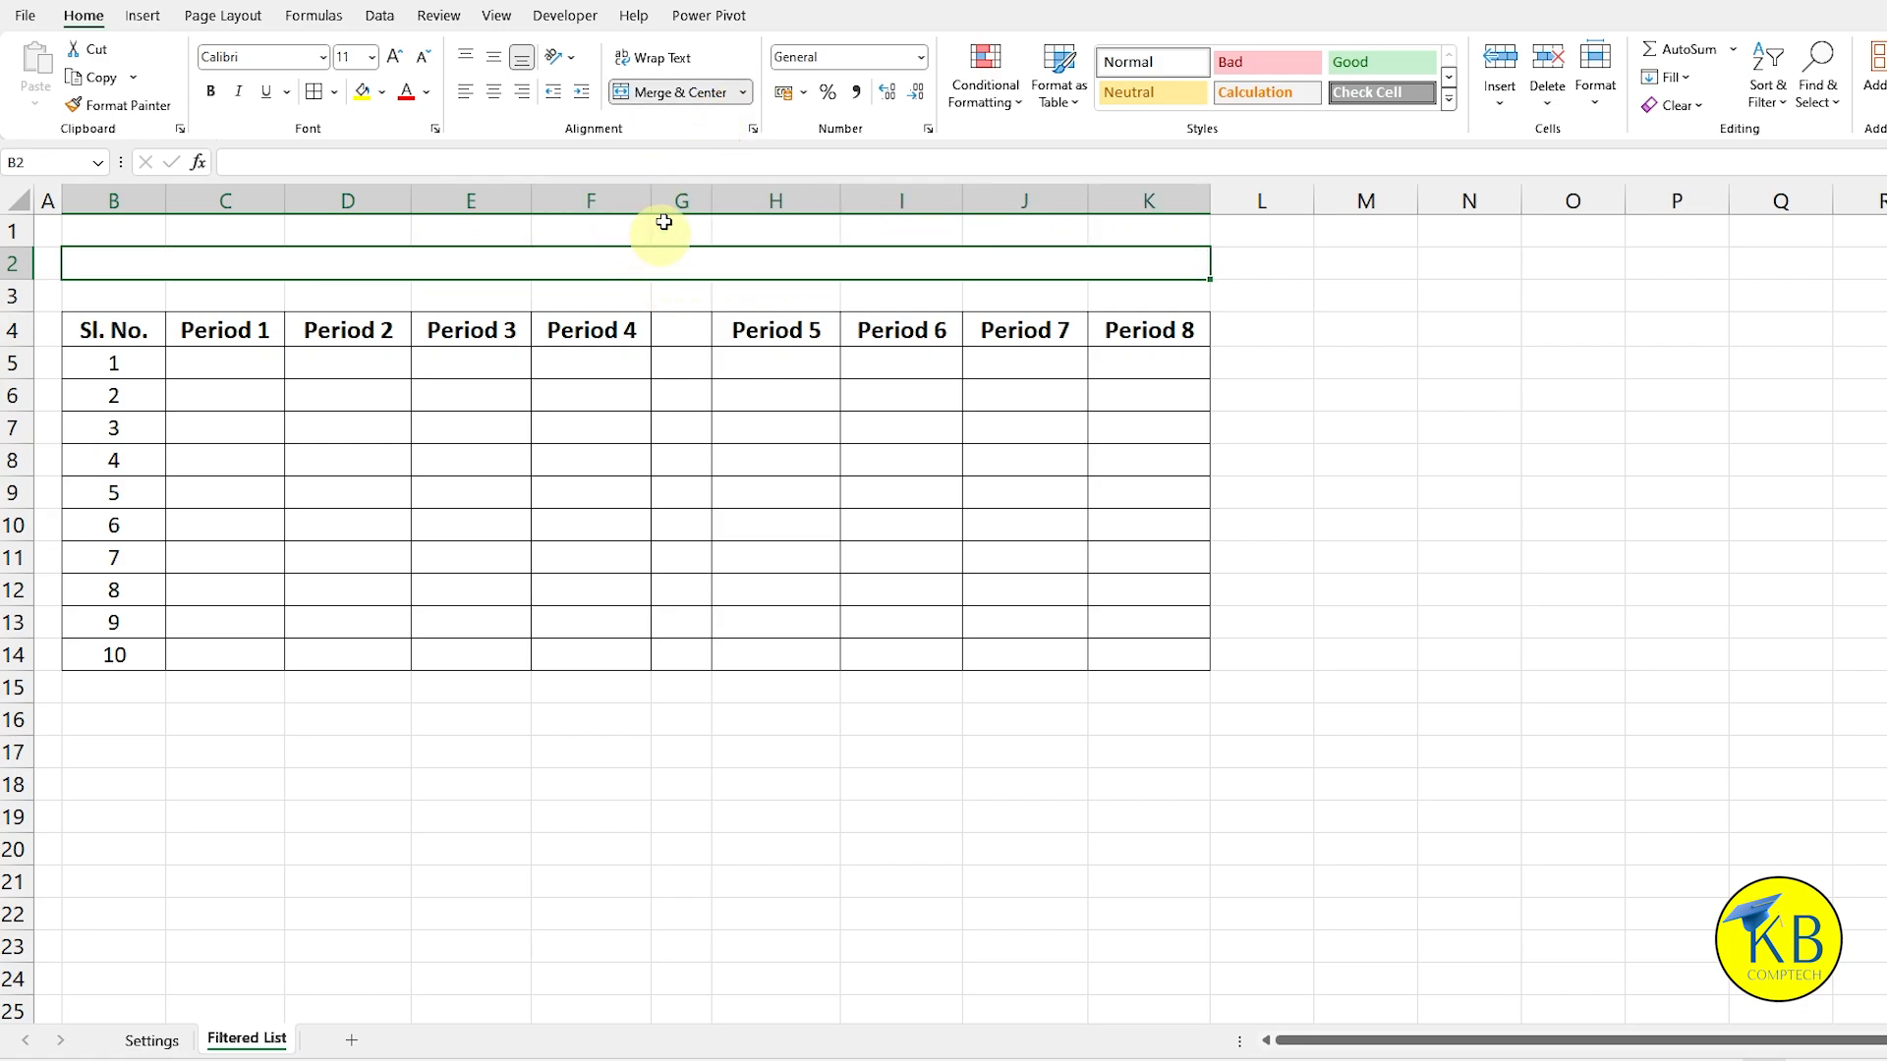
Step: Enter the title "Teacher & Period Details" in the merged row 2, bold, size 18 and centred horizontally and vertically
type("Teacher & Period Details")
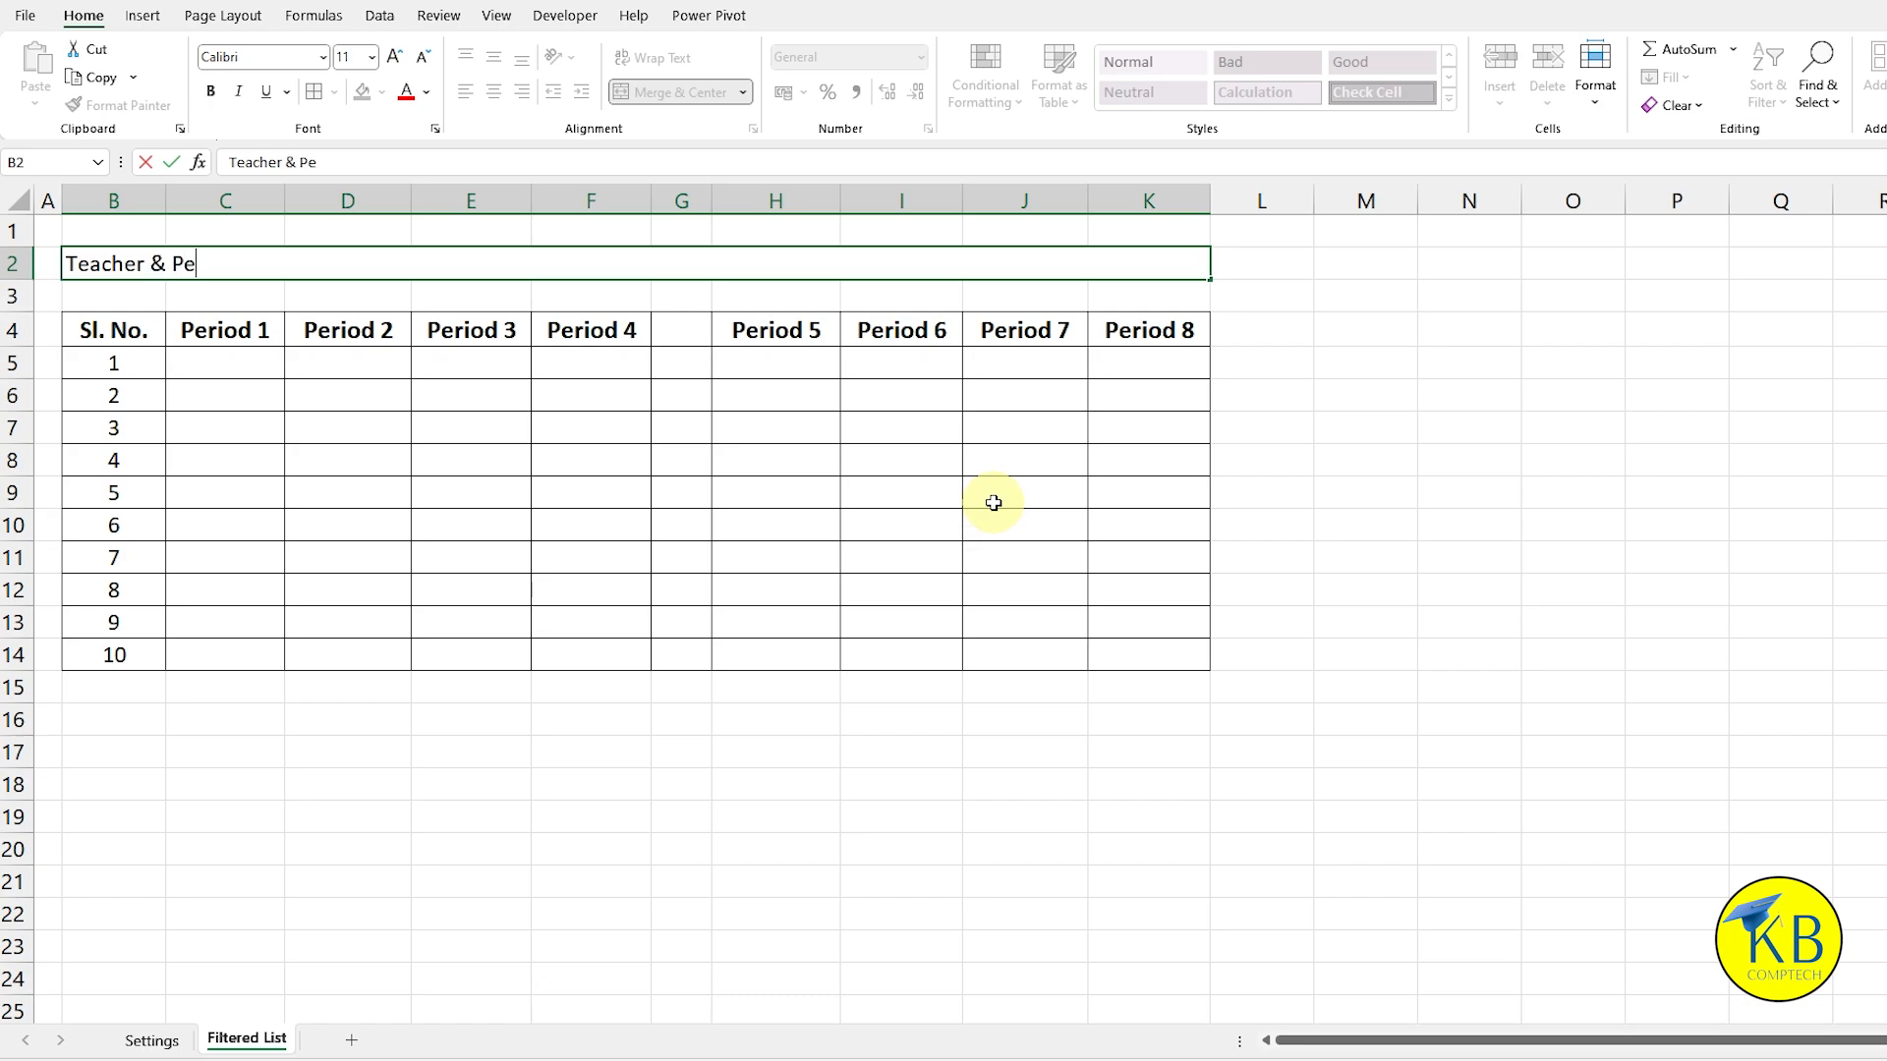
key("Return")
key("Up")
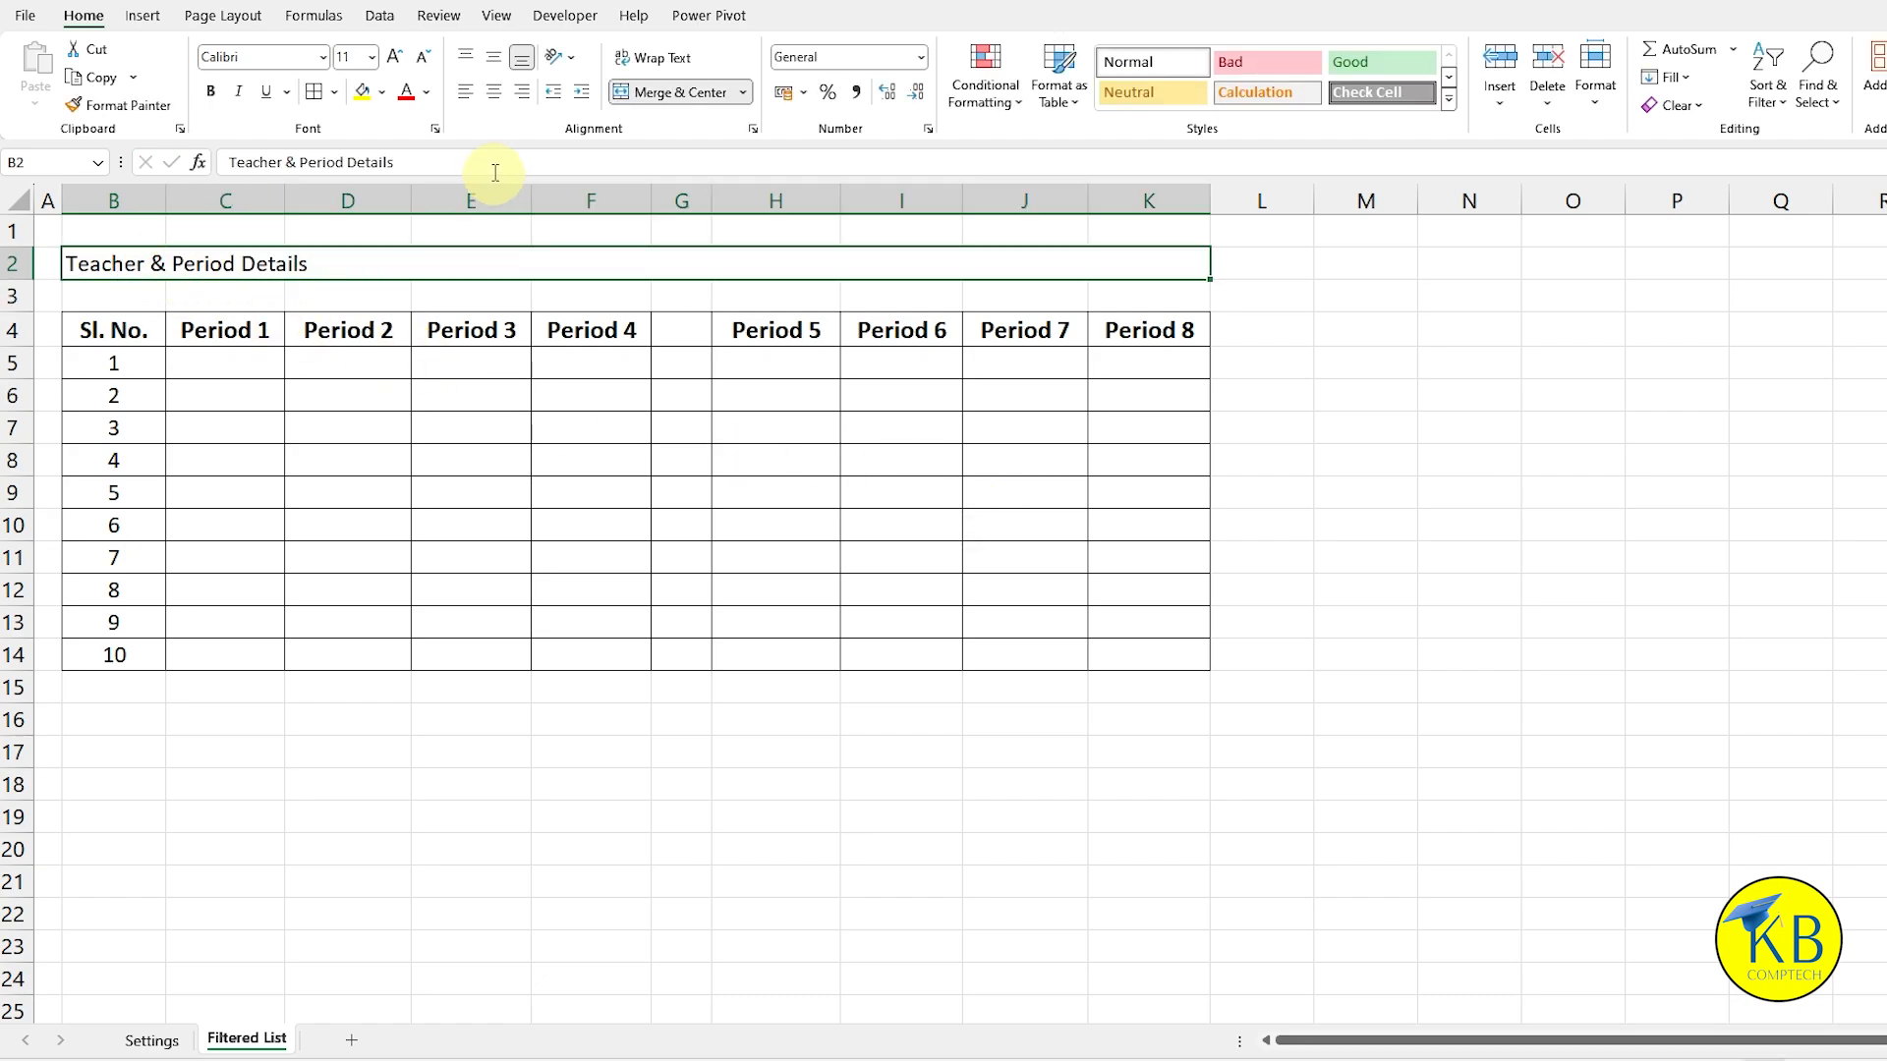
left_click(210, 92)
left_click(493, 93)
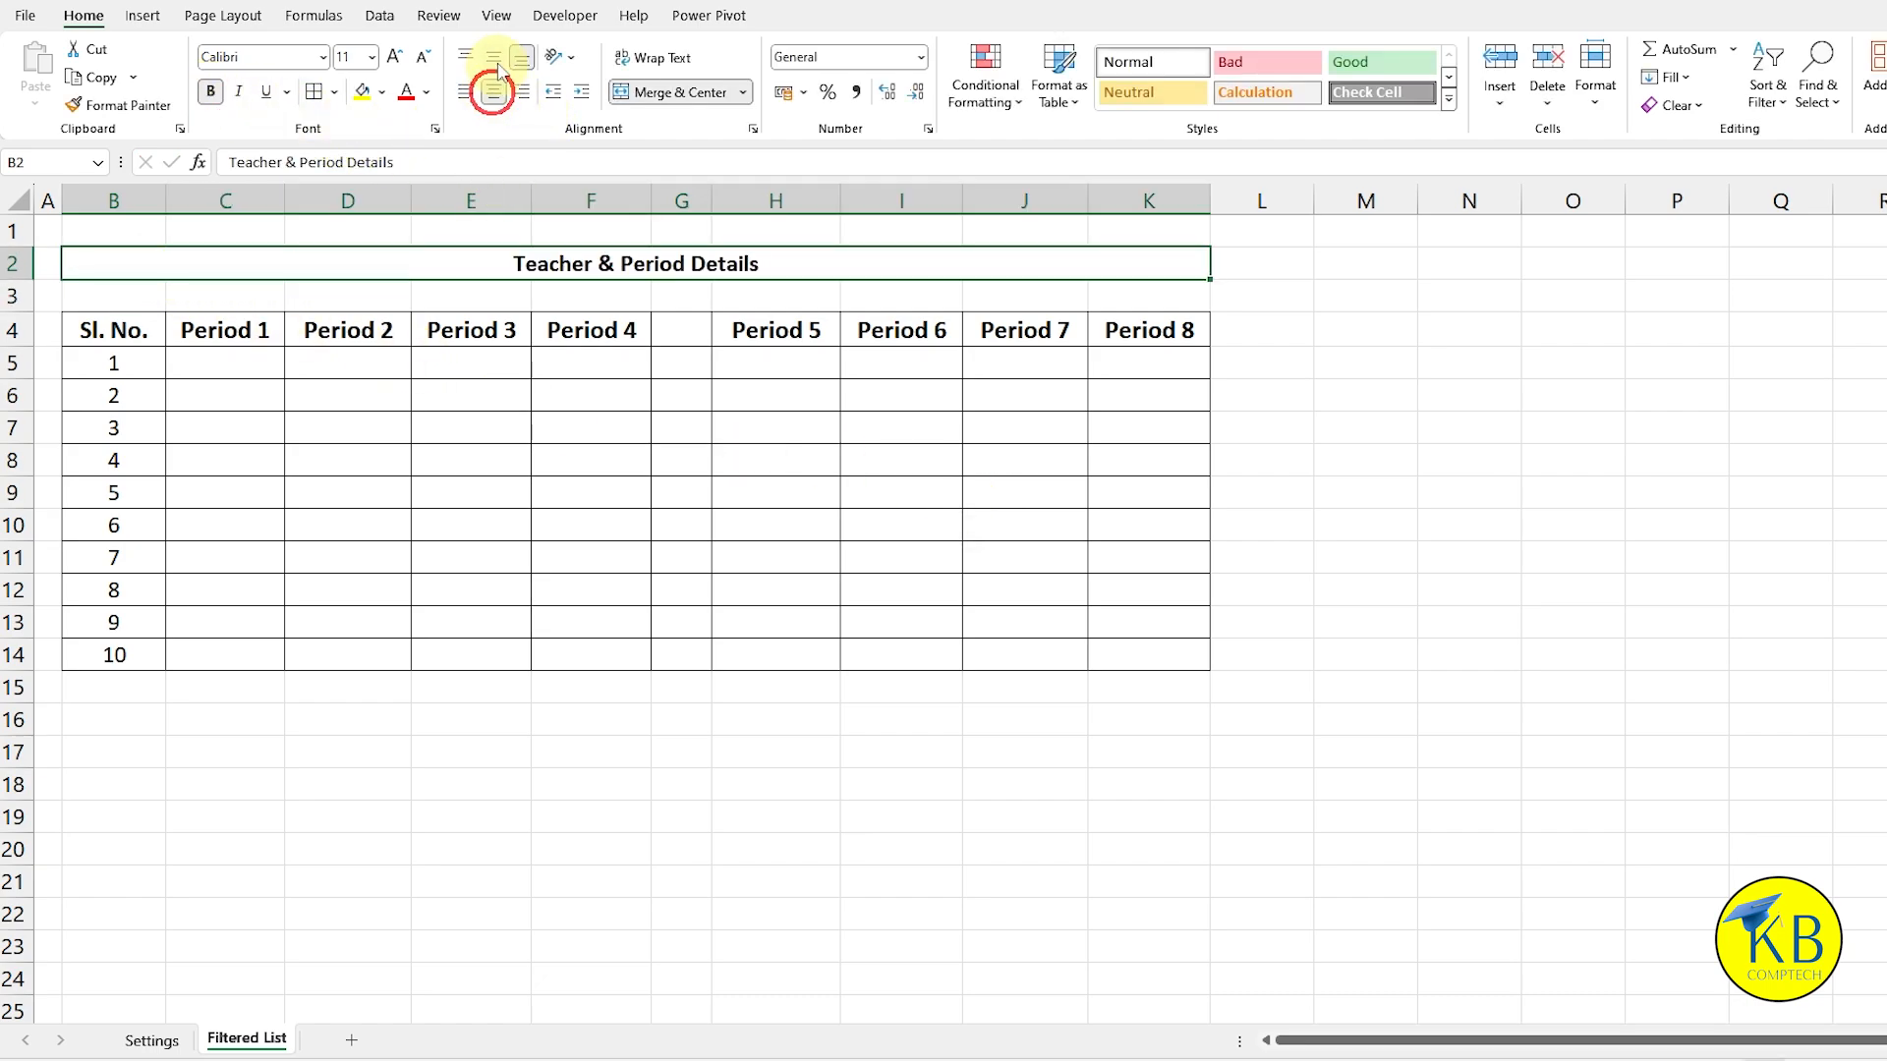
left_click(493, 57)
left_click(394, 59)
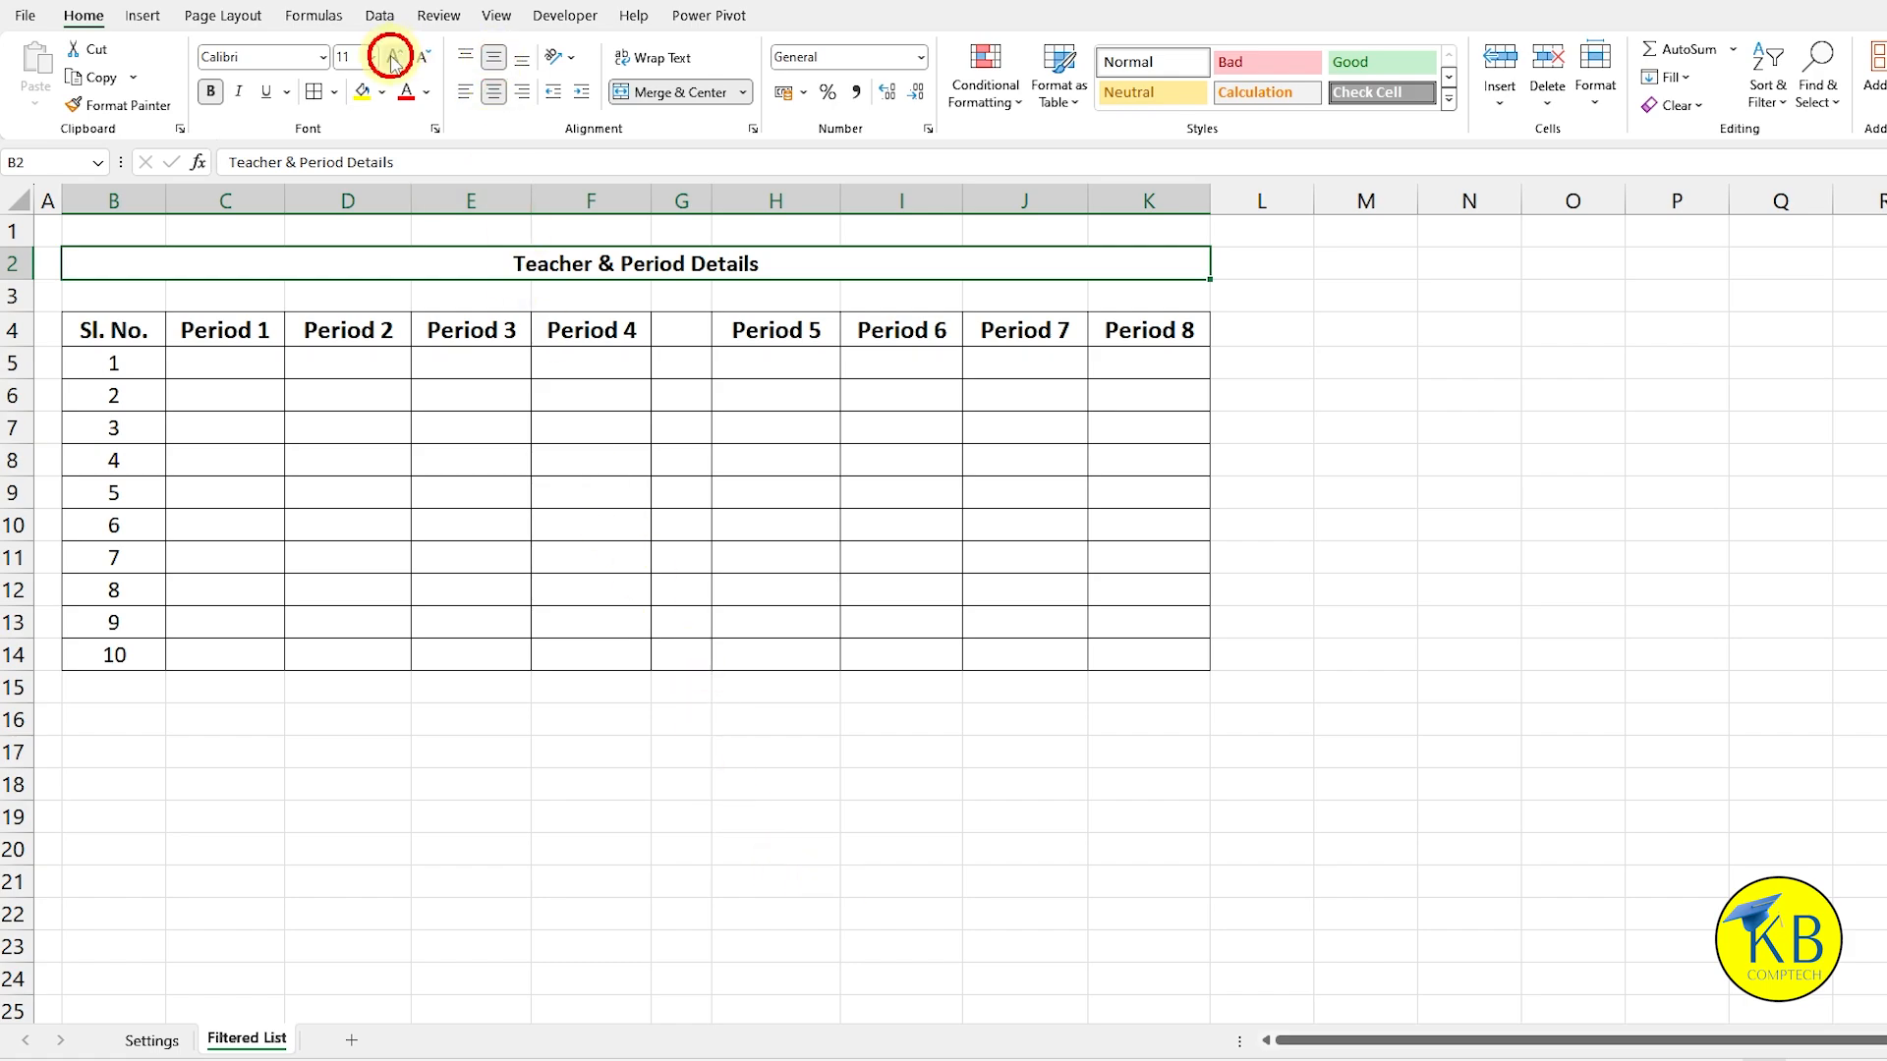
left_click(394, 59)
left_click(394, 59)
left_click(394, 59)
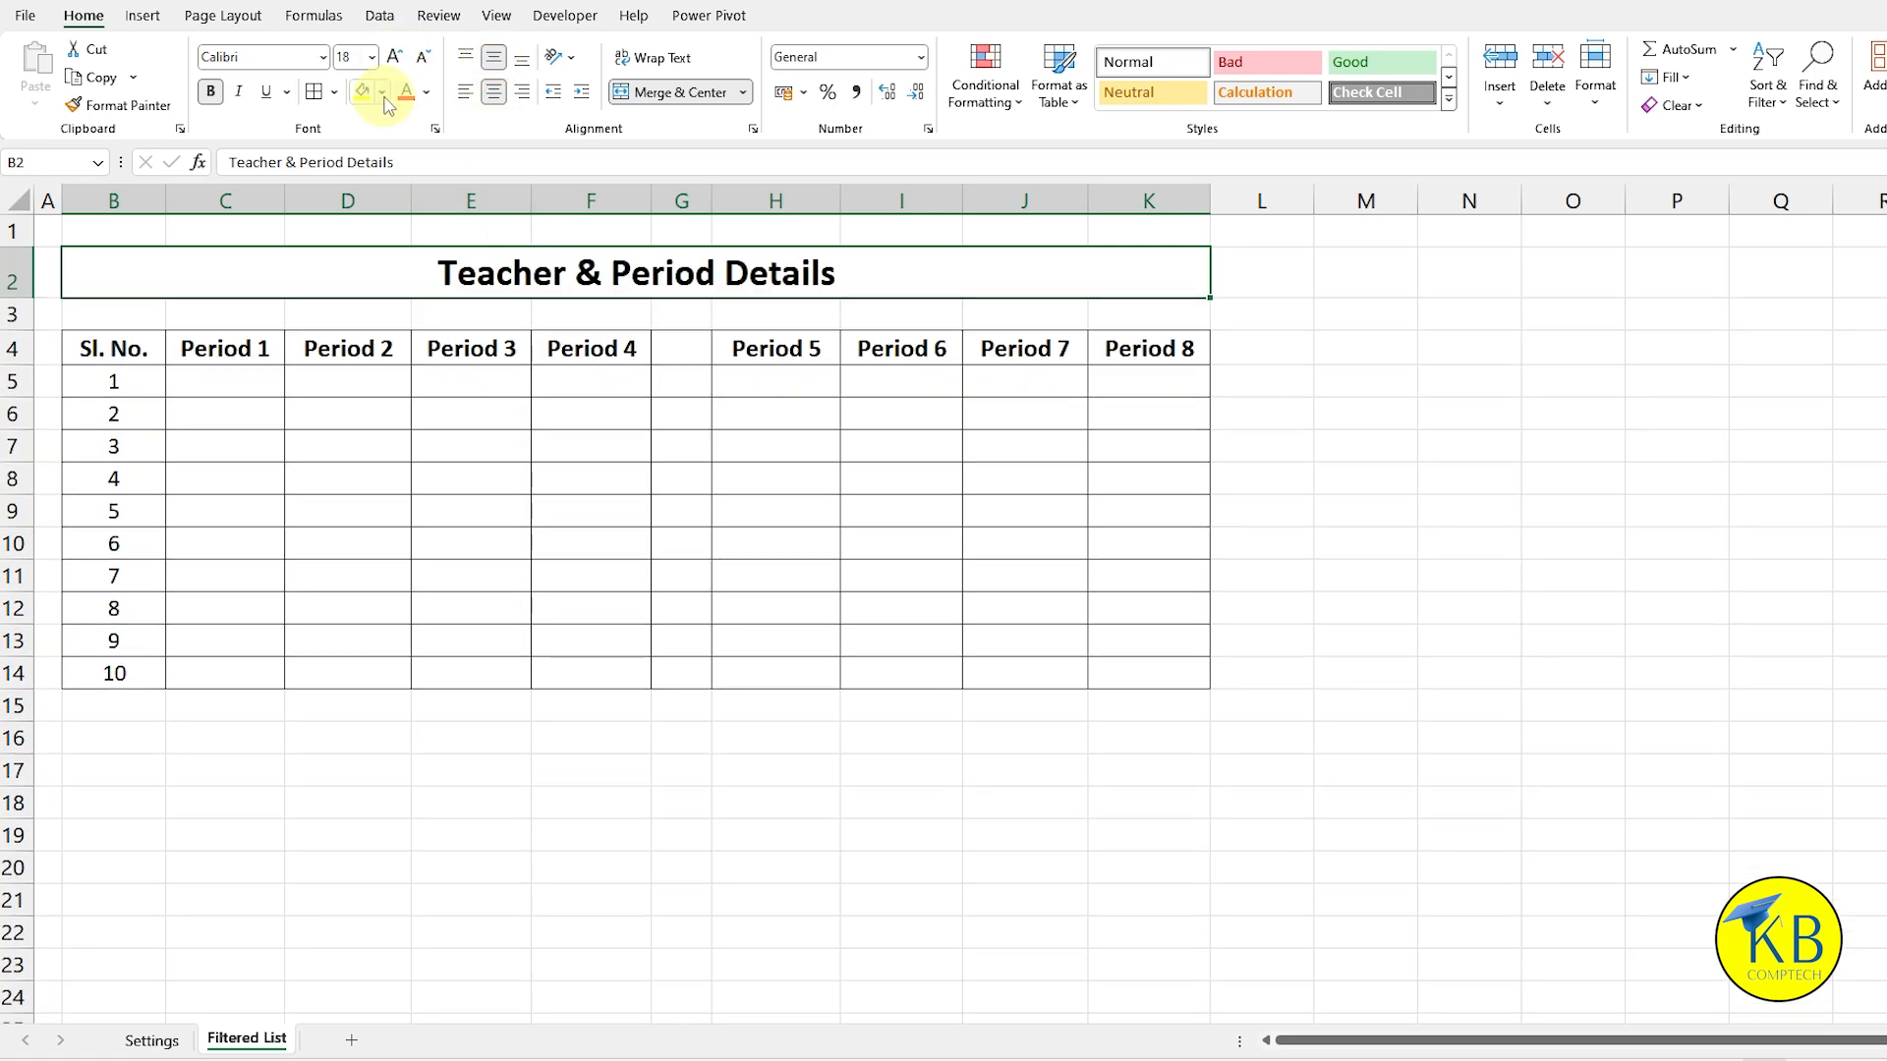
Step: Fill the title row with the standard orange colour
left_click(381, 92)
left_click(397, 343)
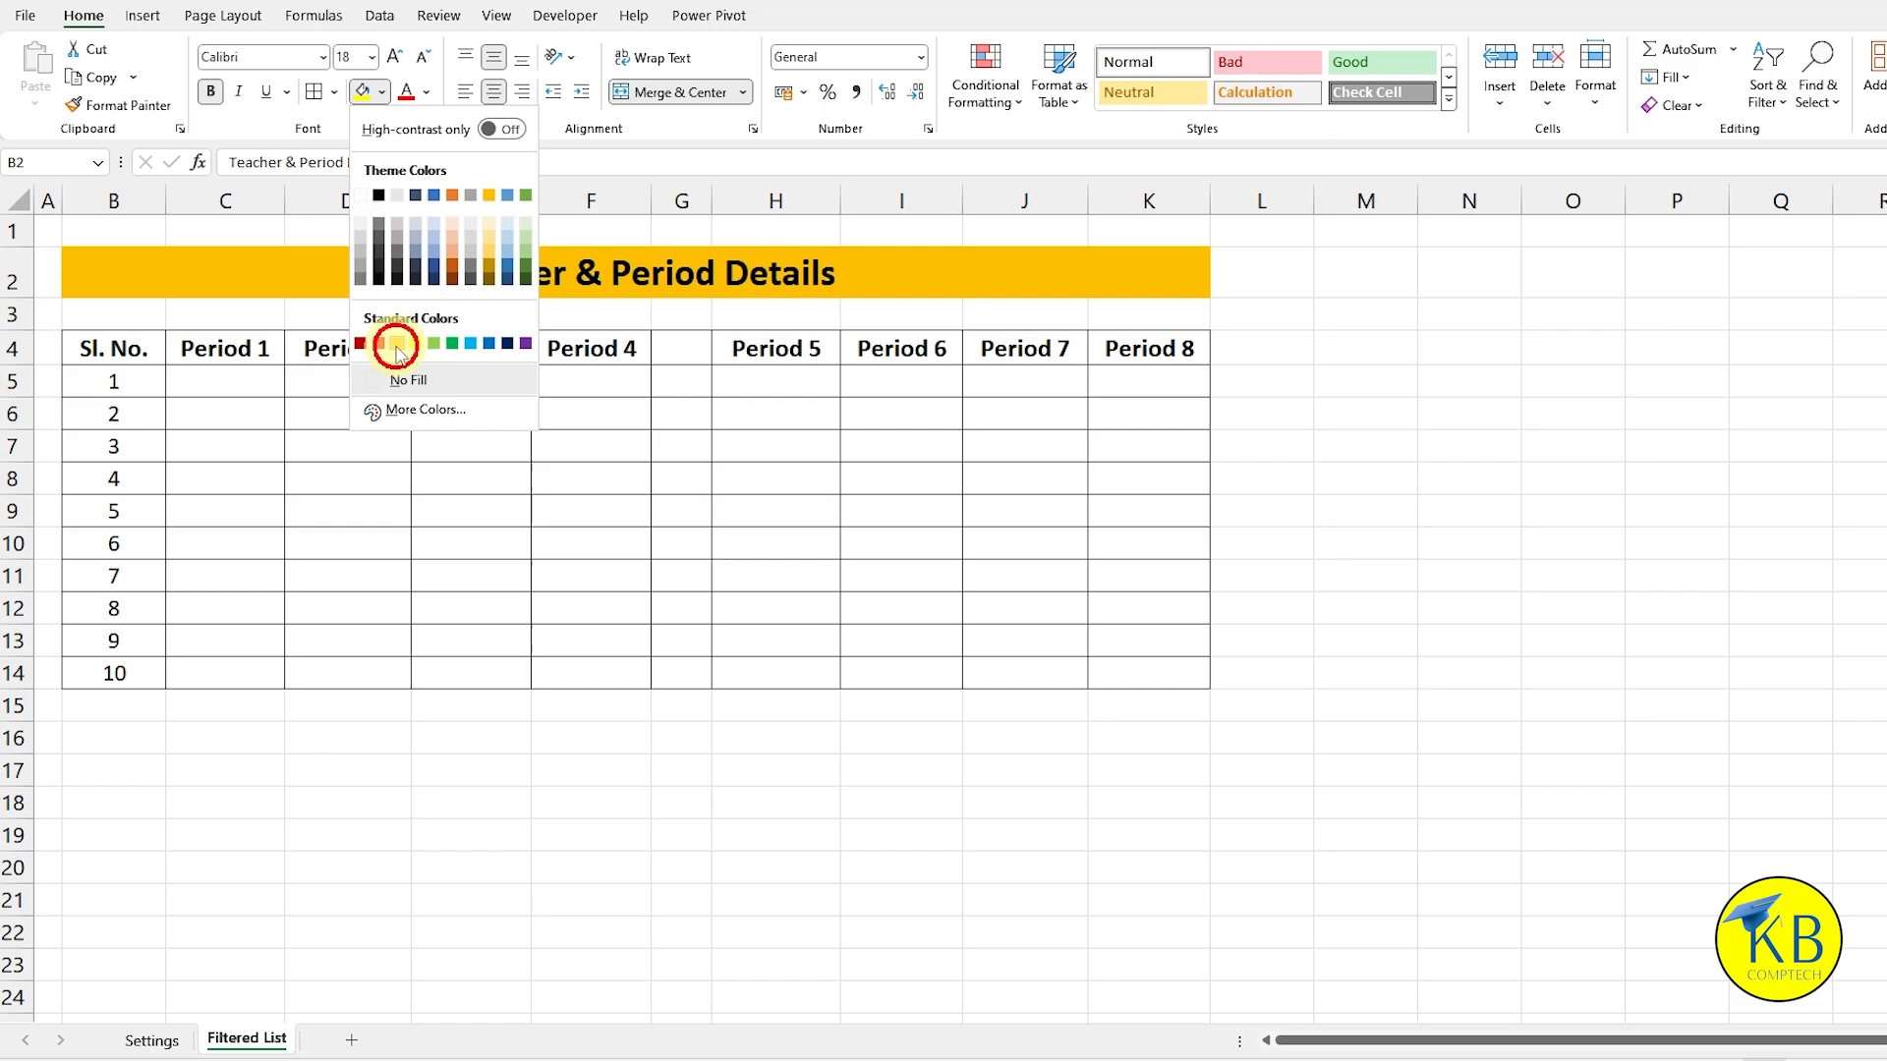
left_click(349, 289)
left_click(396, 320)
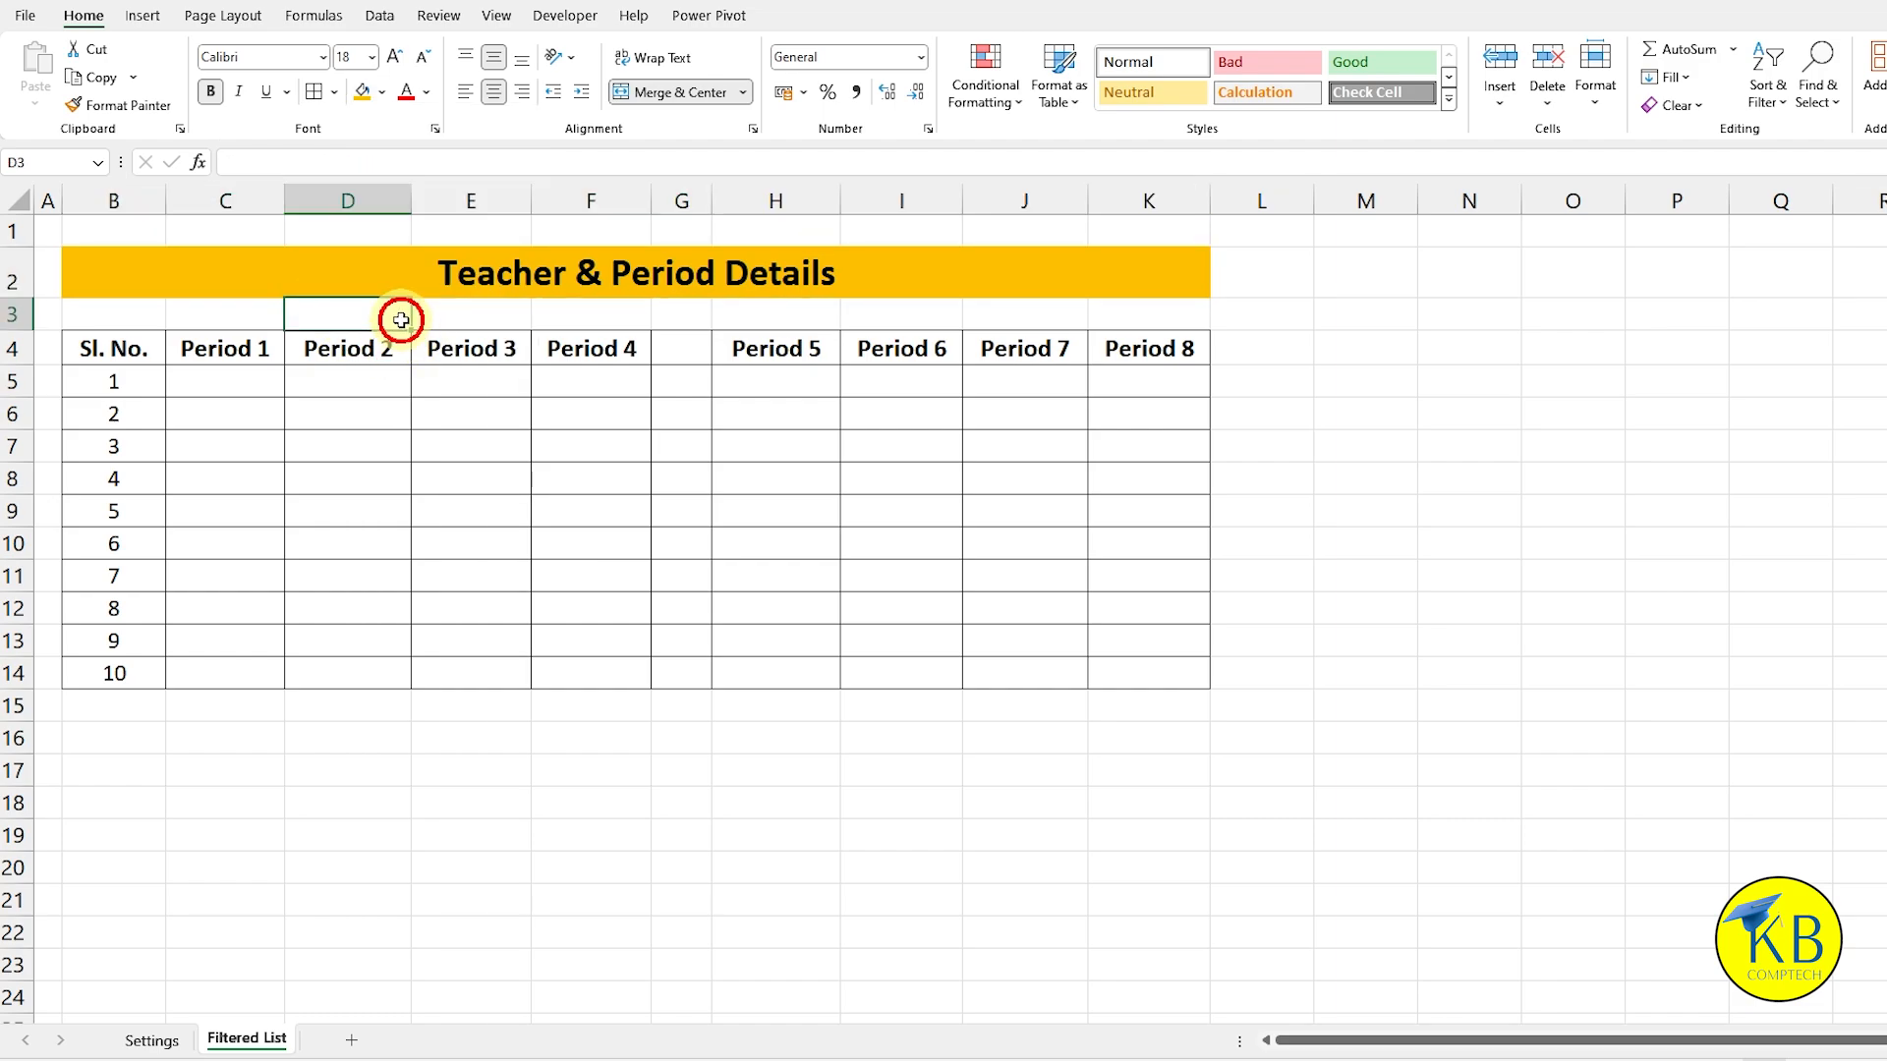
Step: Reduce the heights of rows 1 and 3 and hide the sheet's gridlines
left_click(450, 269)
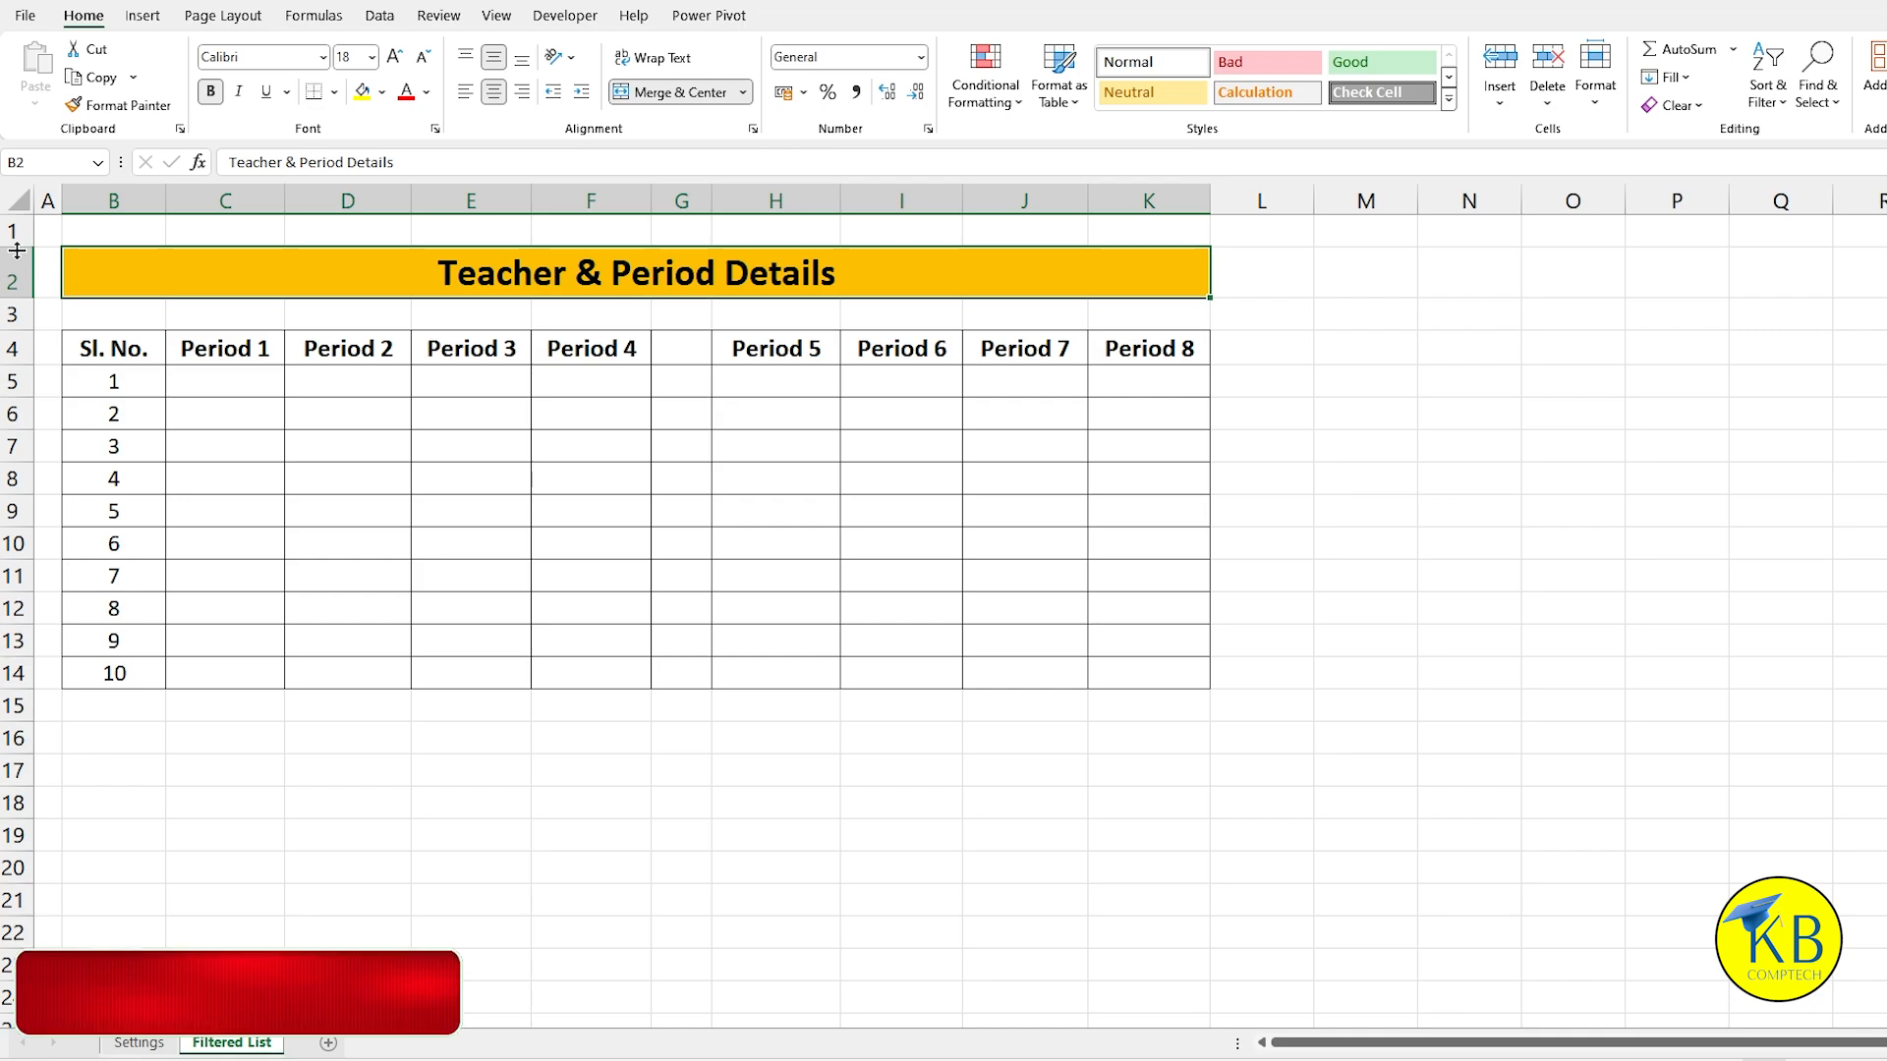
left_click_drag(19, 249, 21, 232)
left_click_drag(12, 313, 12, 302)
left_click(496, 15)
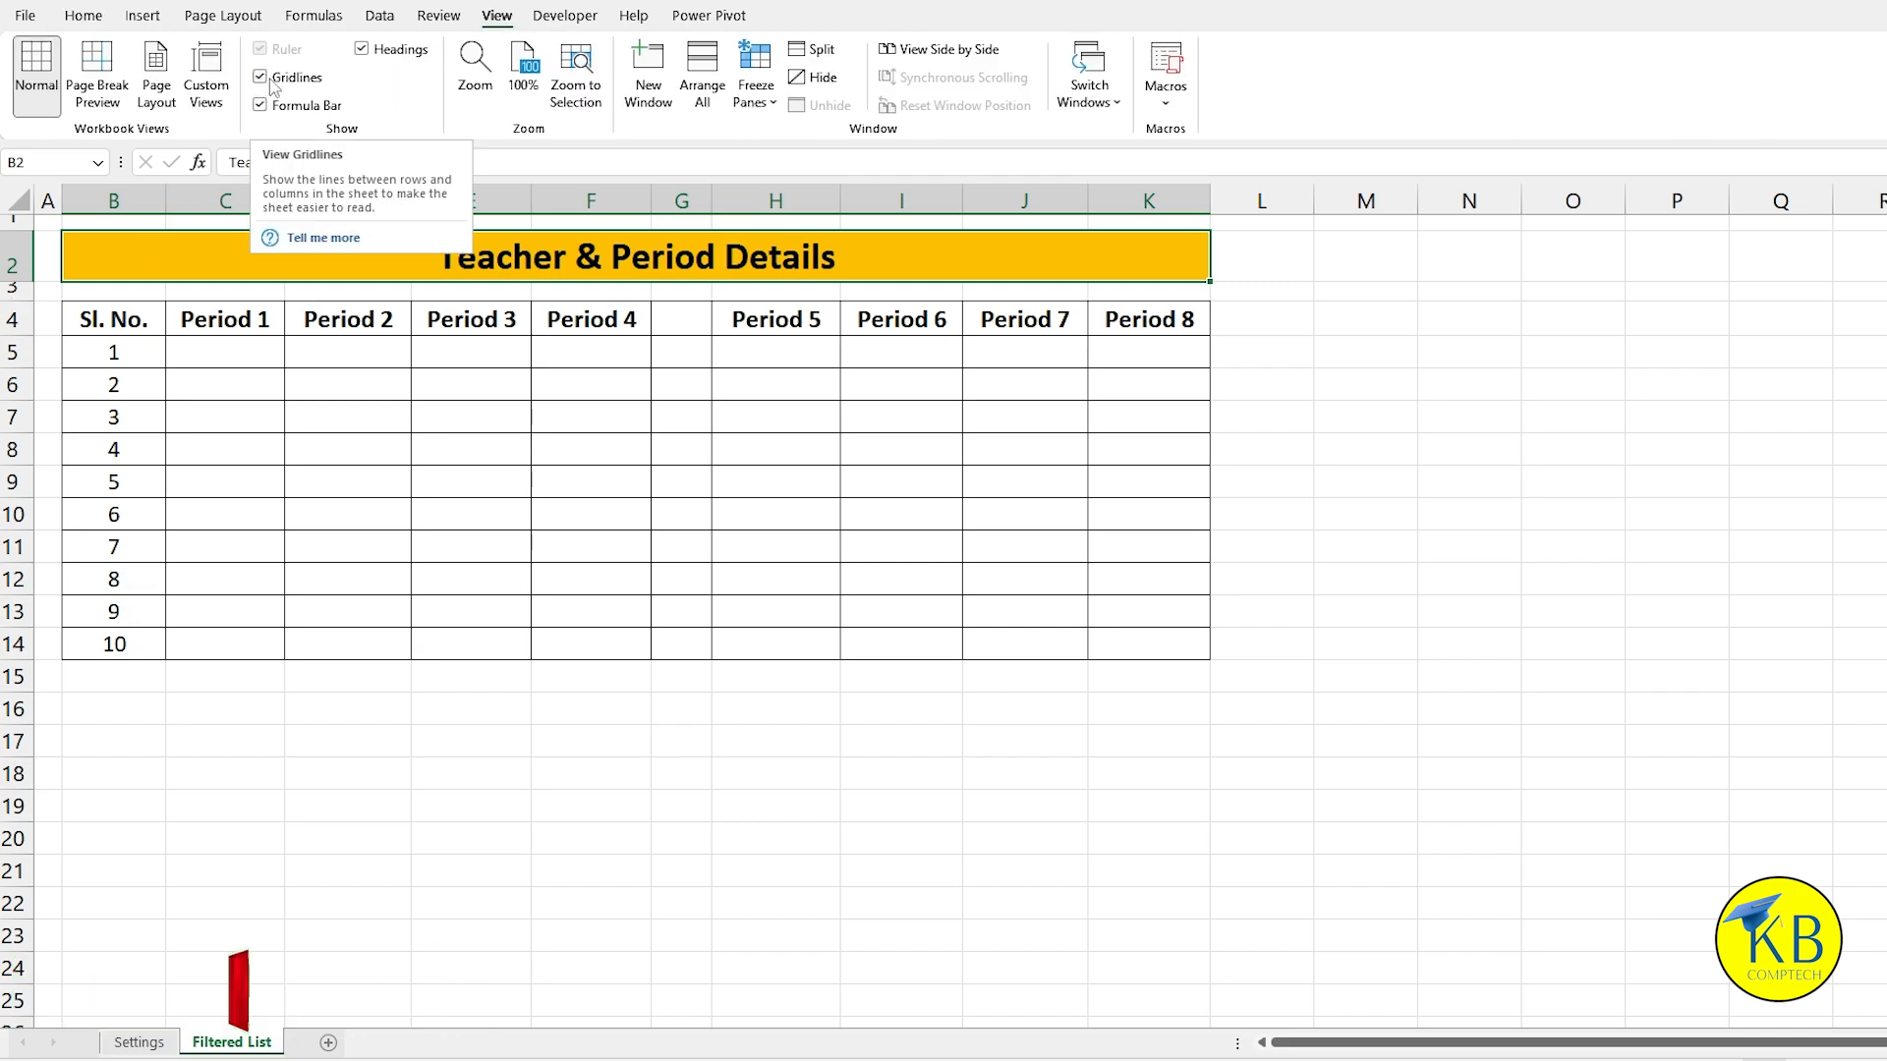
left_click(260, 78)
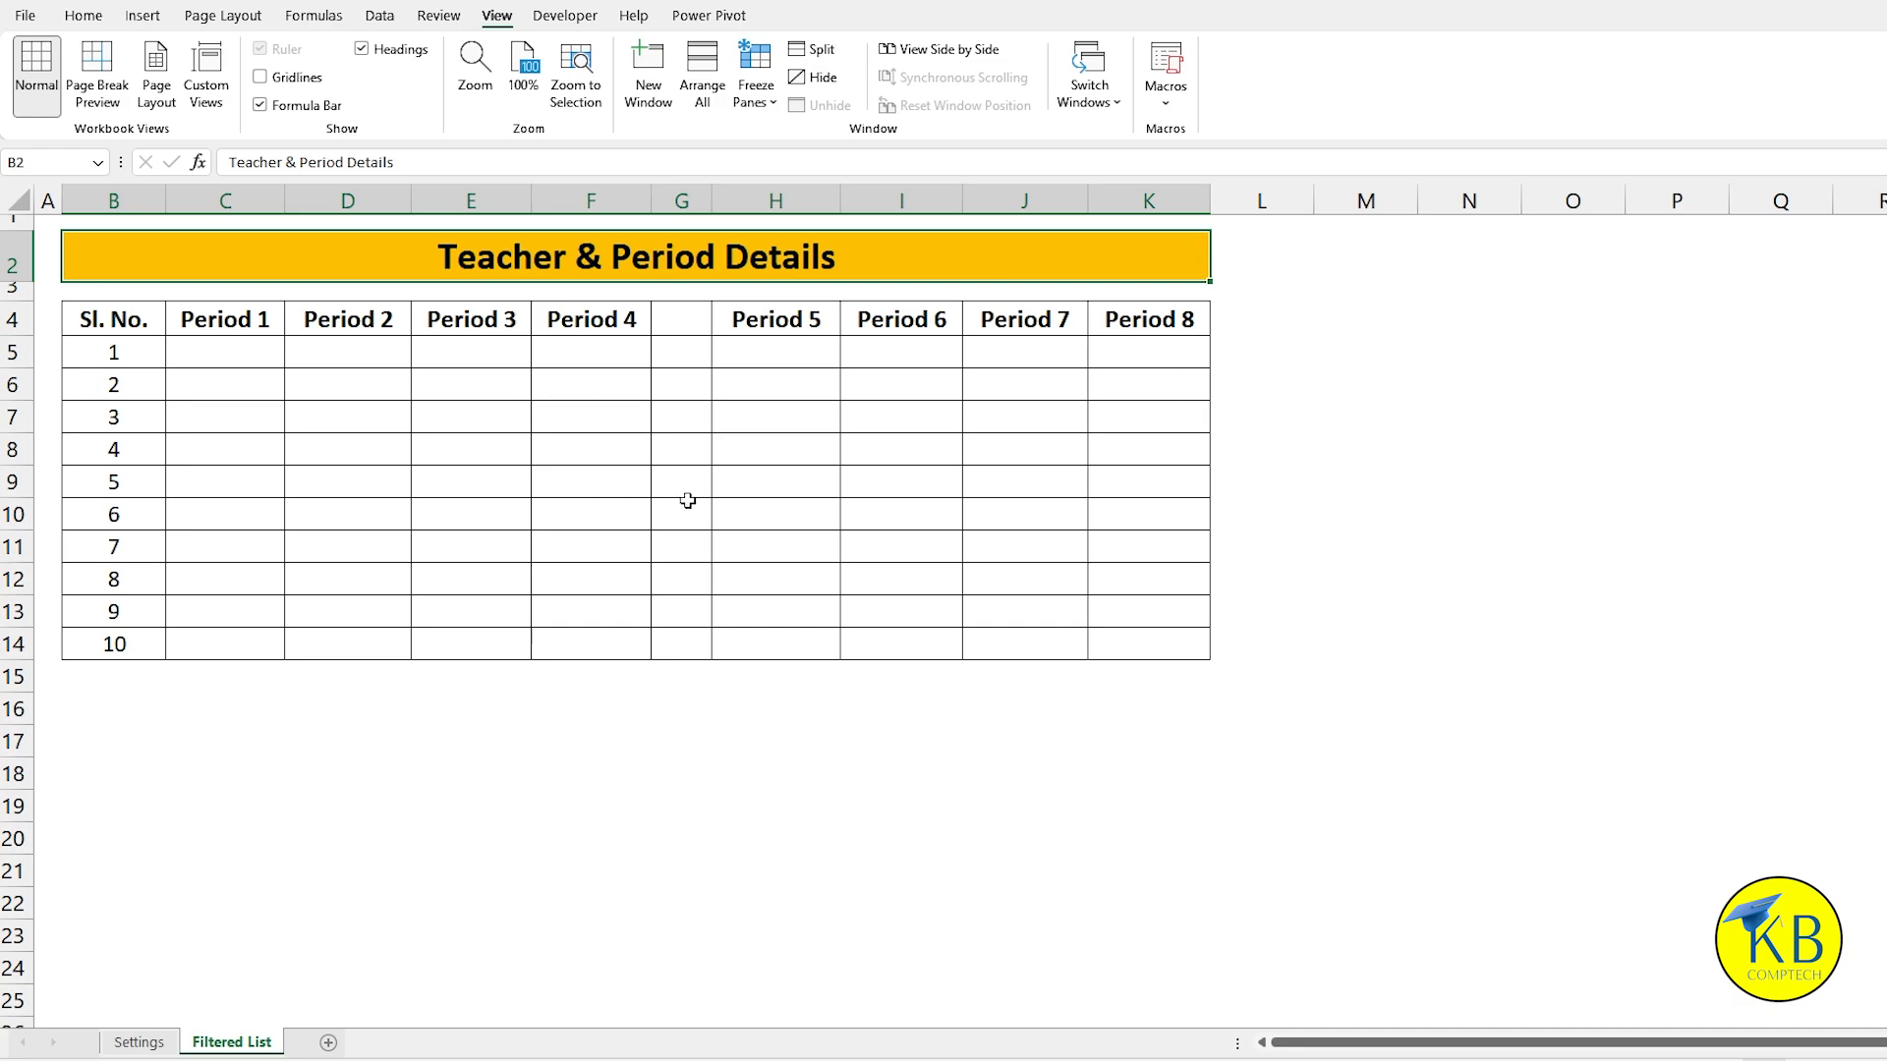
Step: Give the header row B4:K4 a blue fill and white text
left_click_drag(113, 319, 1162, 322)
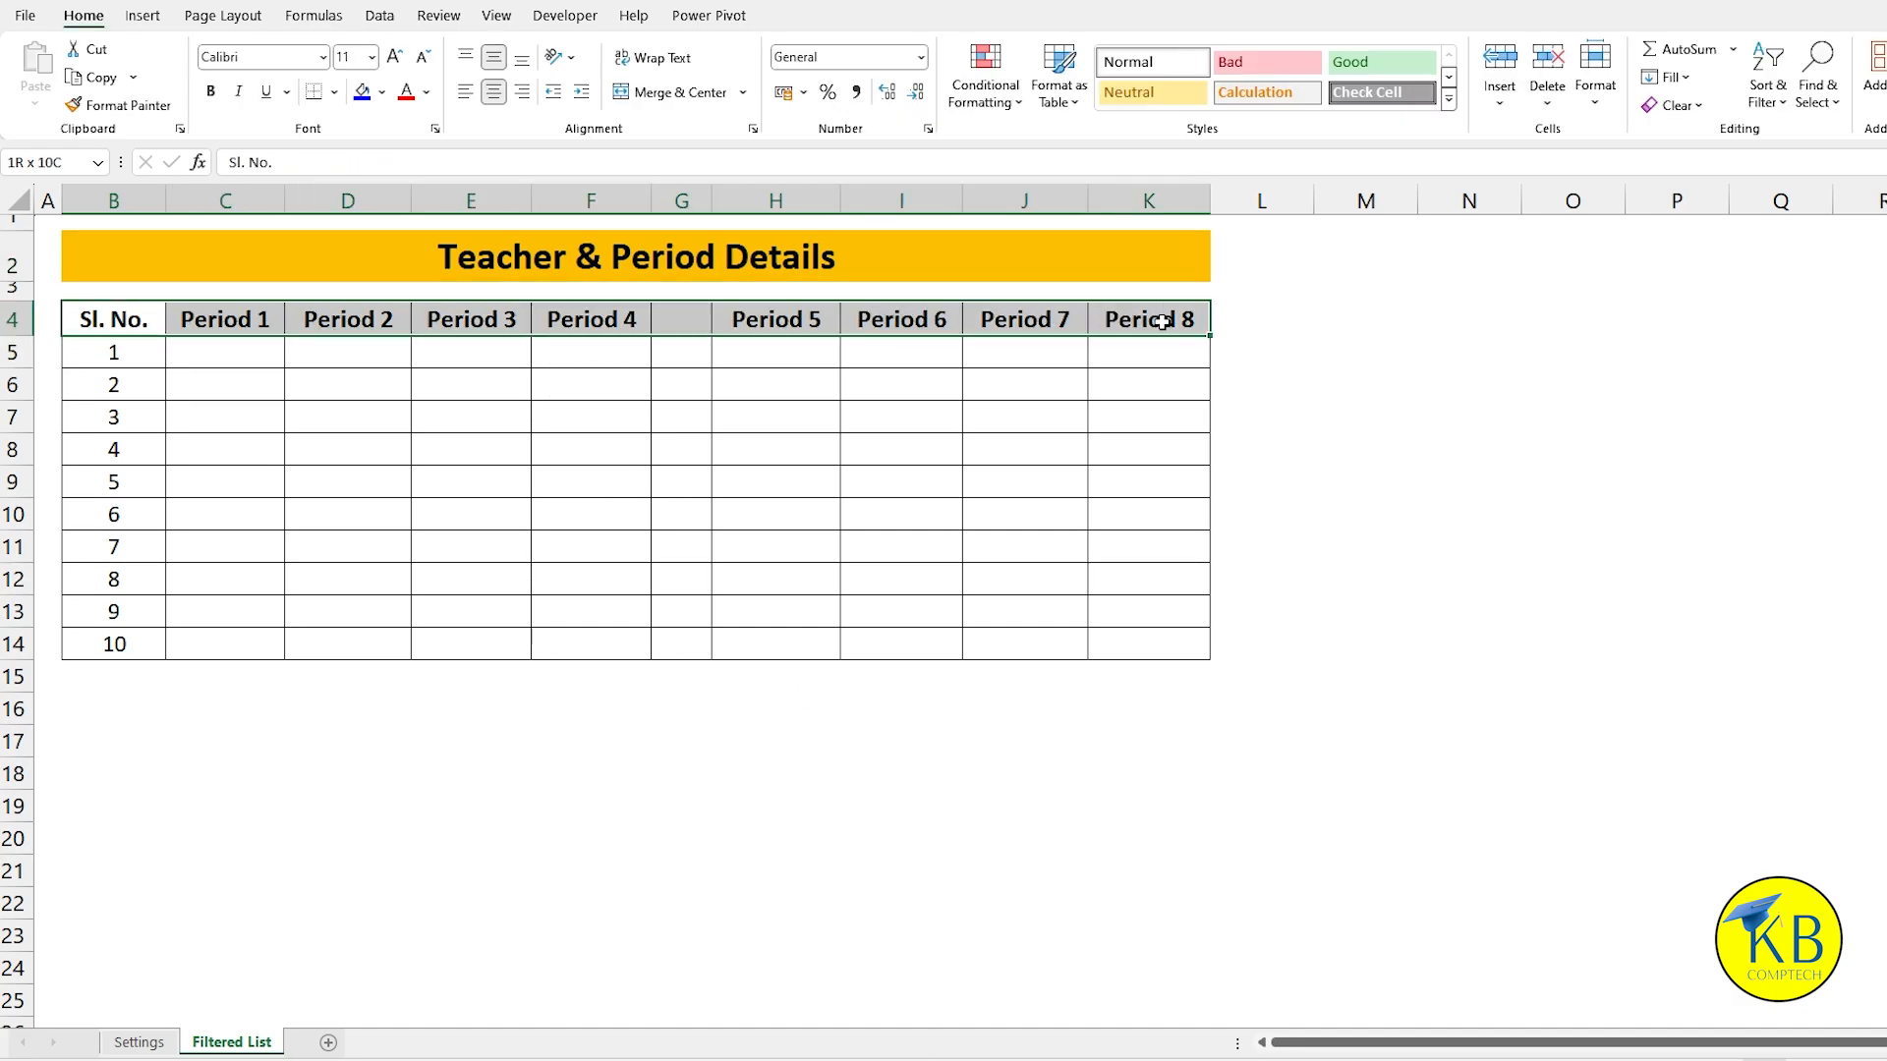
left_click(382, 92)
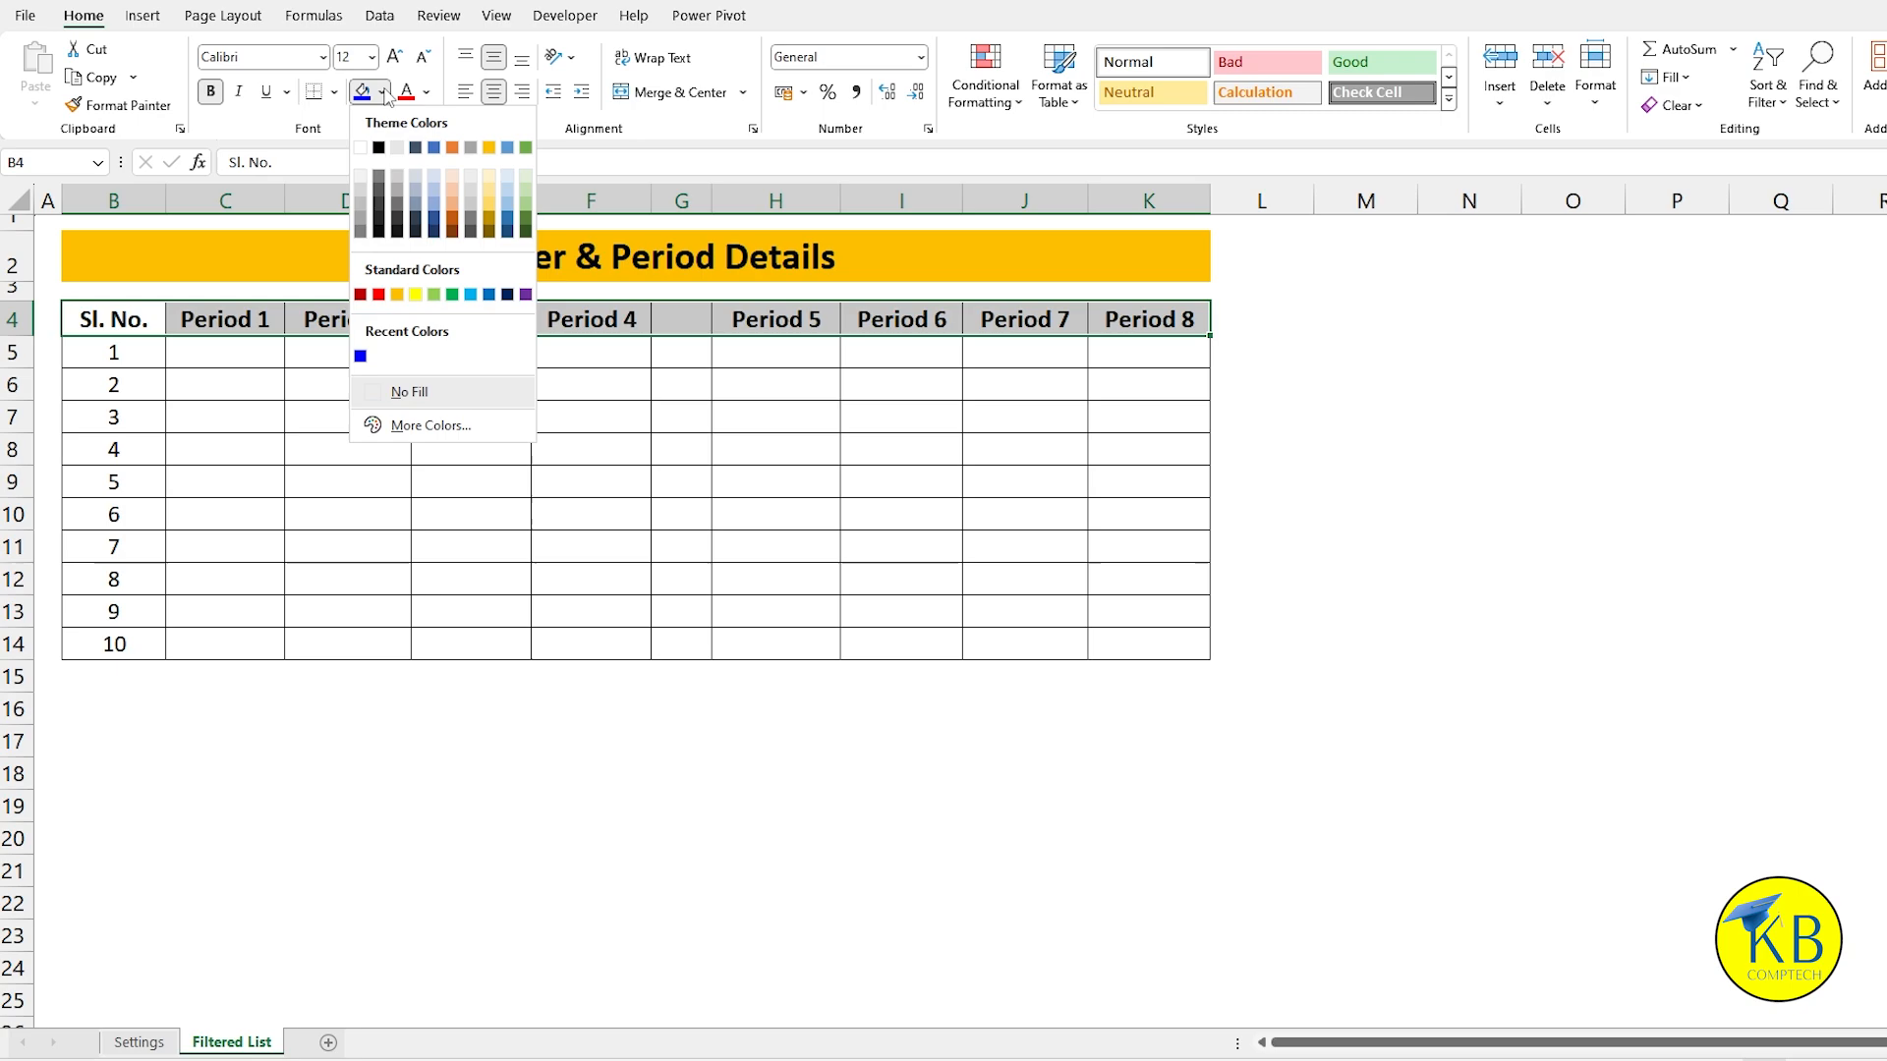
left_click(360, 357)
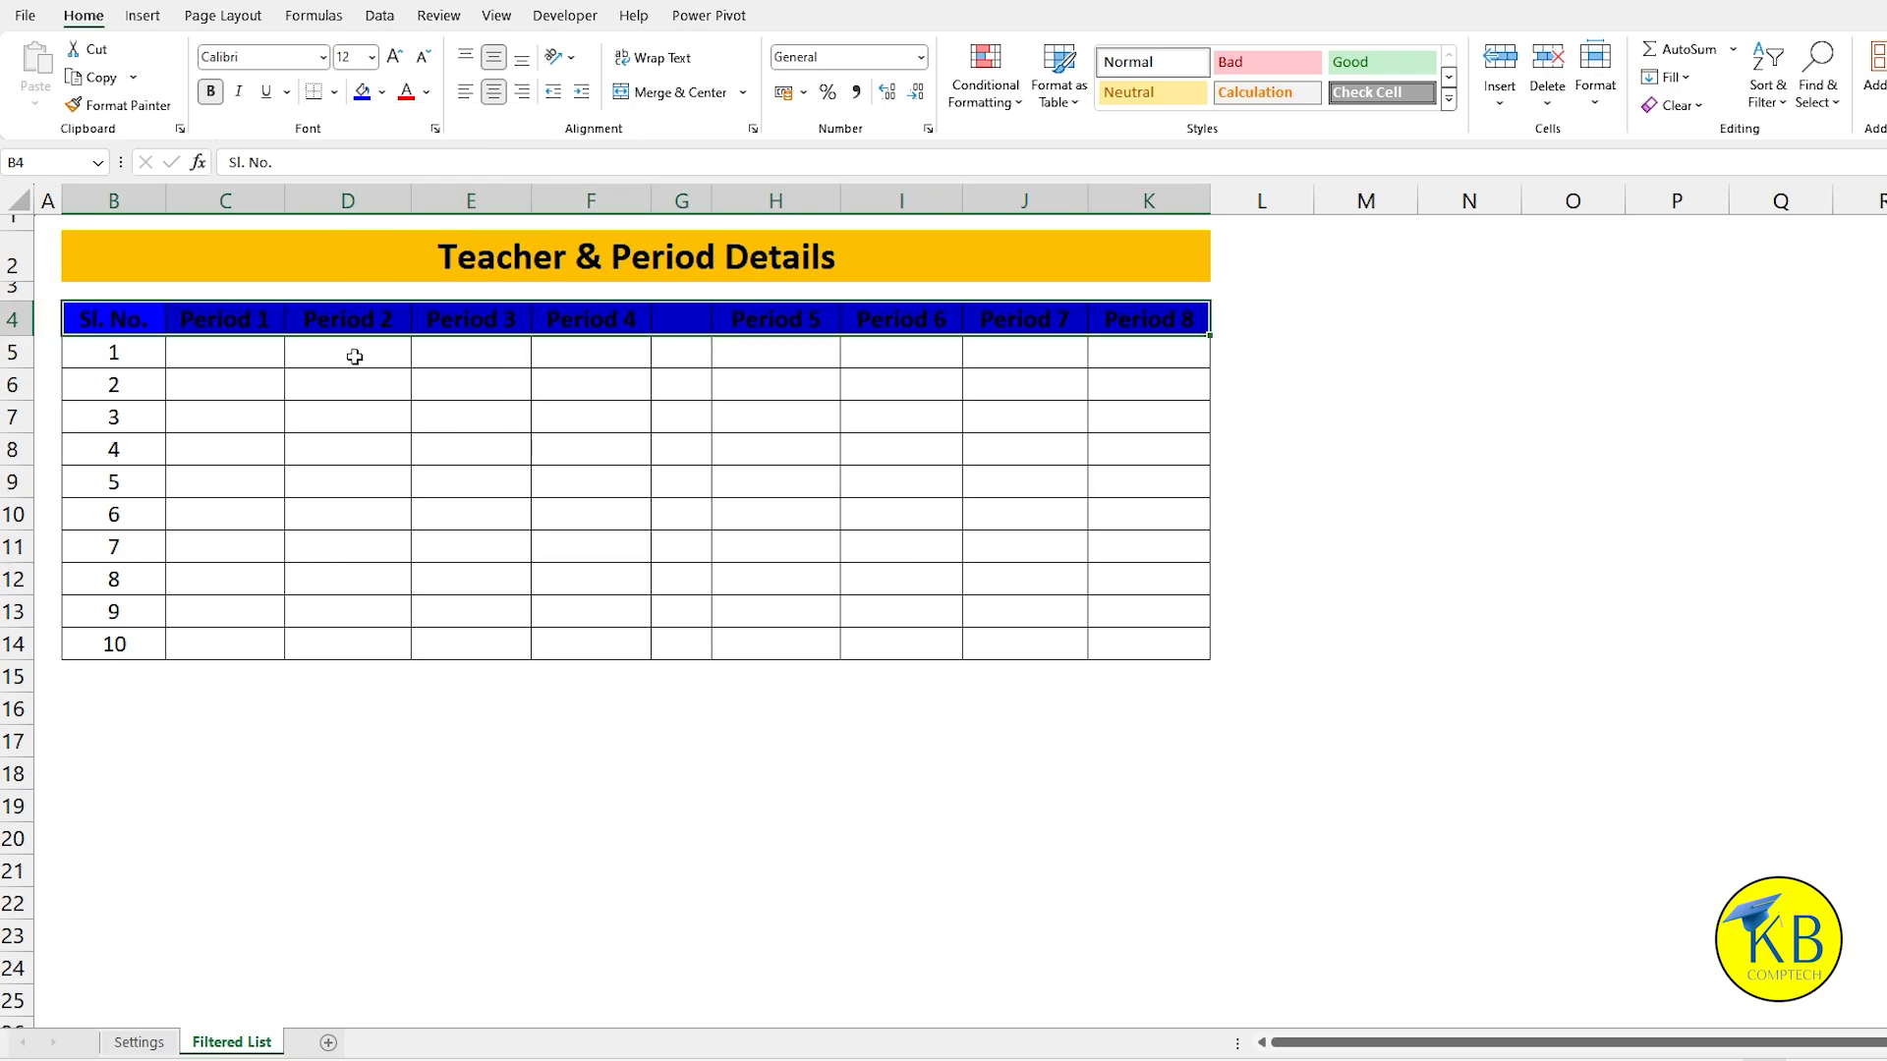
left_click(426, 91)
left_click(406, 182)
left_click(405, 320)
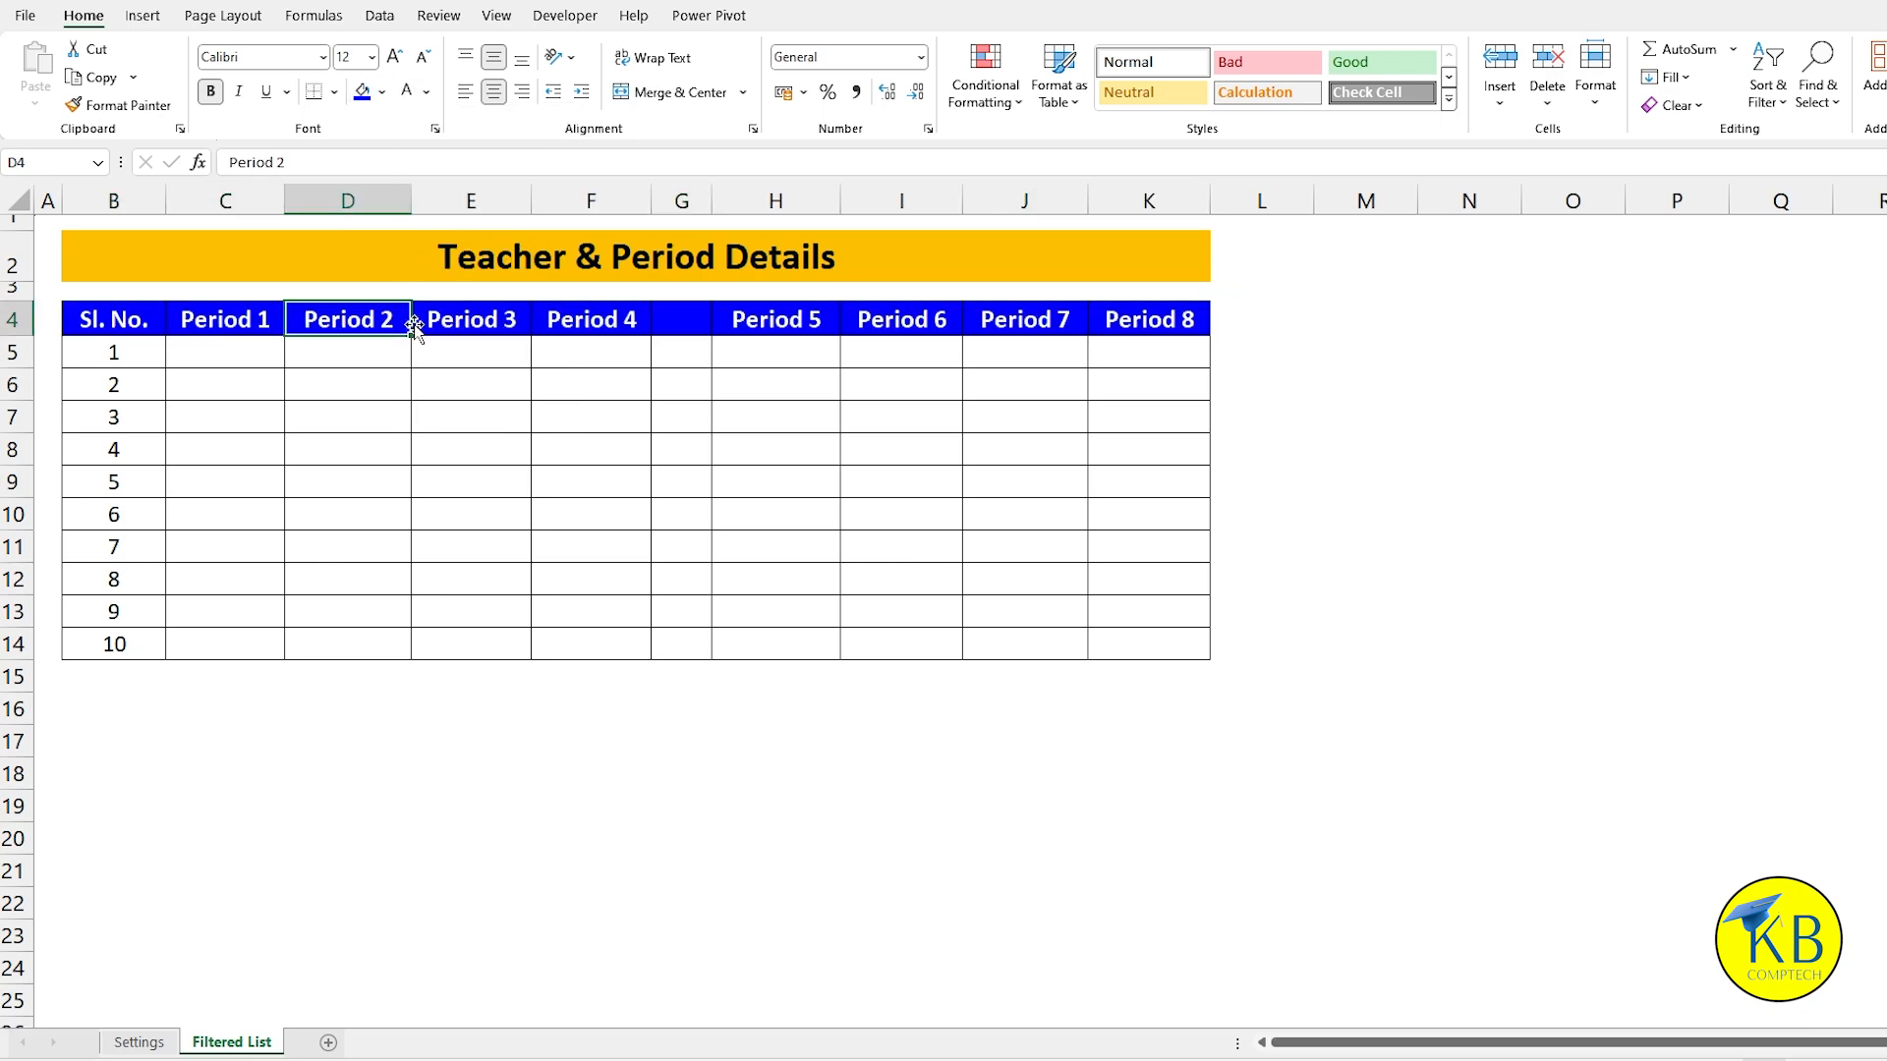
Step: Fill the empty header cell G4 between Period 4 and Period 5 with red
left_click(680, 321)
left_click(382, 92)
left_click(378, 367)
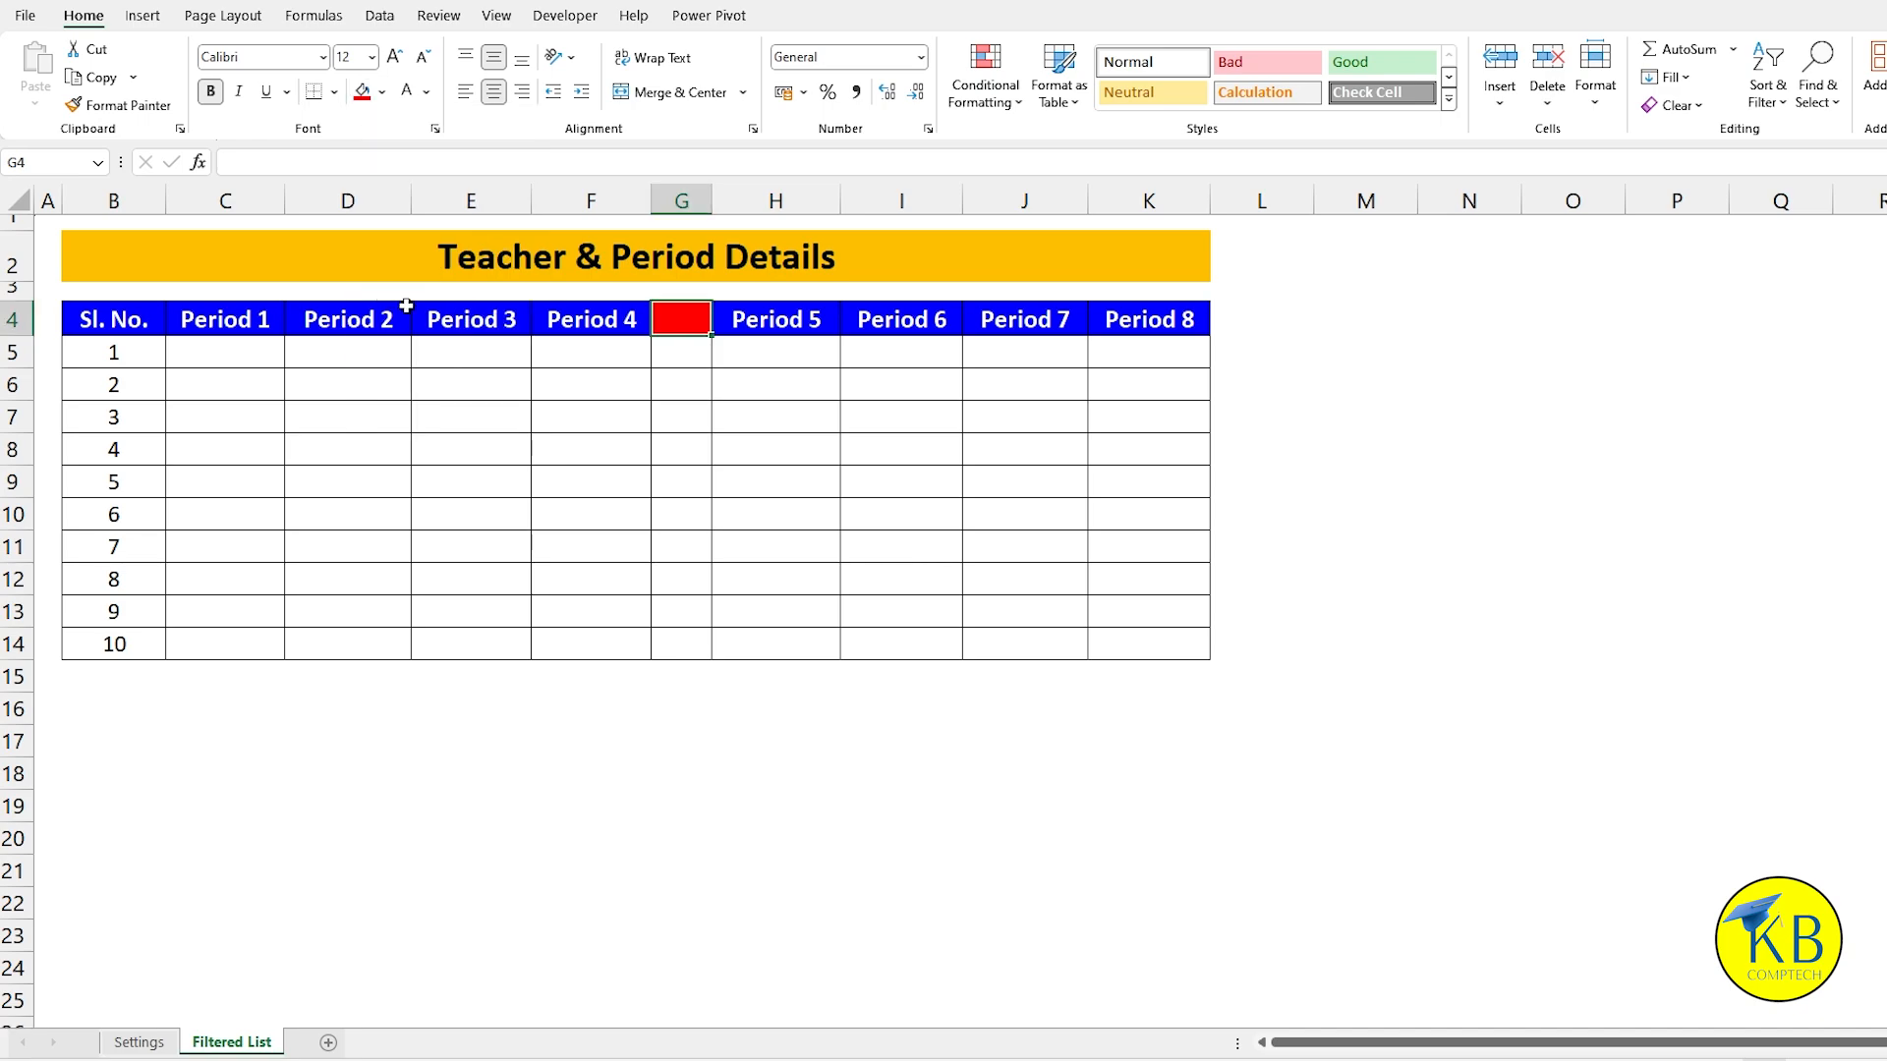
left_click(609, 344)
left_click(165, 332)
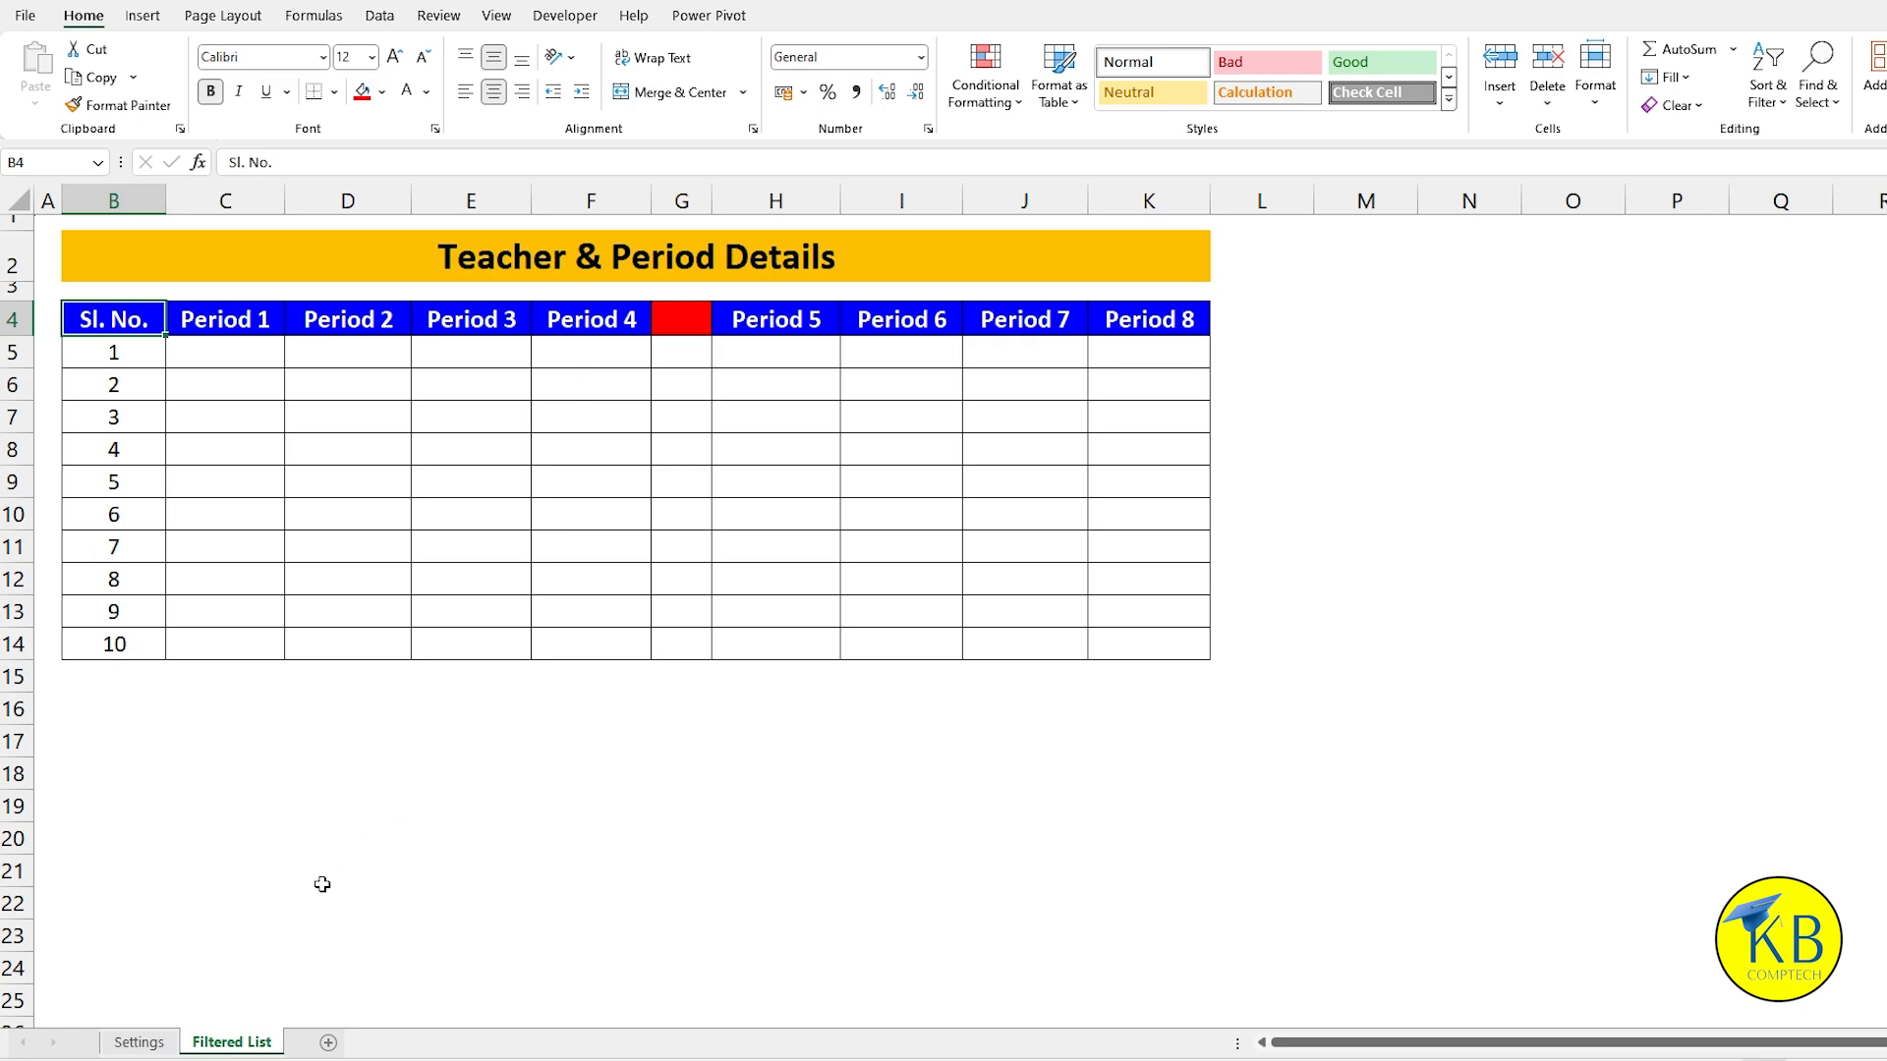
Step: Add a new sheet named Time Table and narrow its column A
left_click(329, 1042)
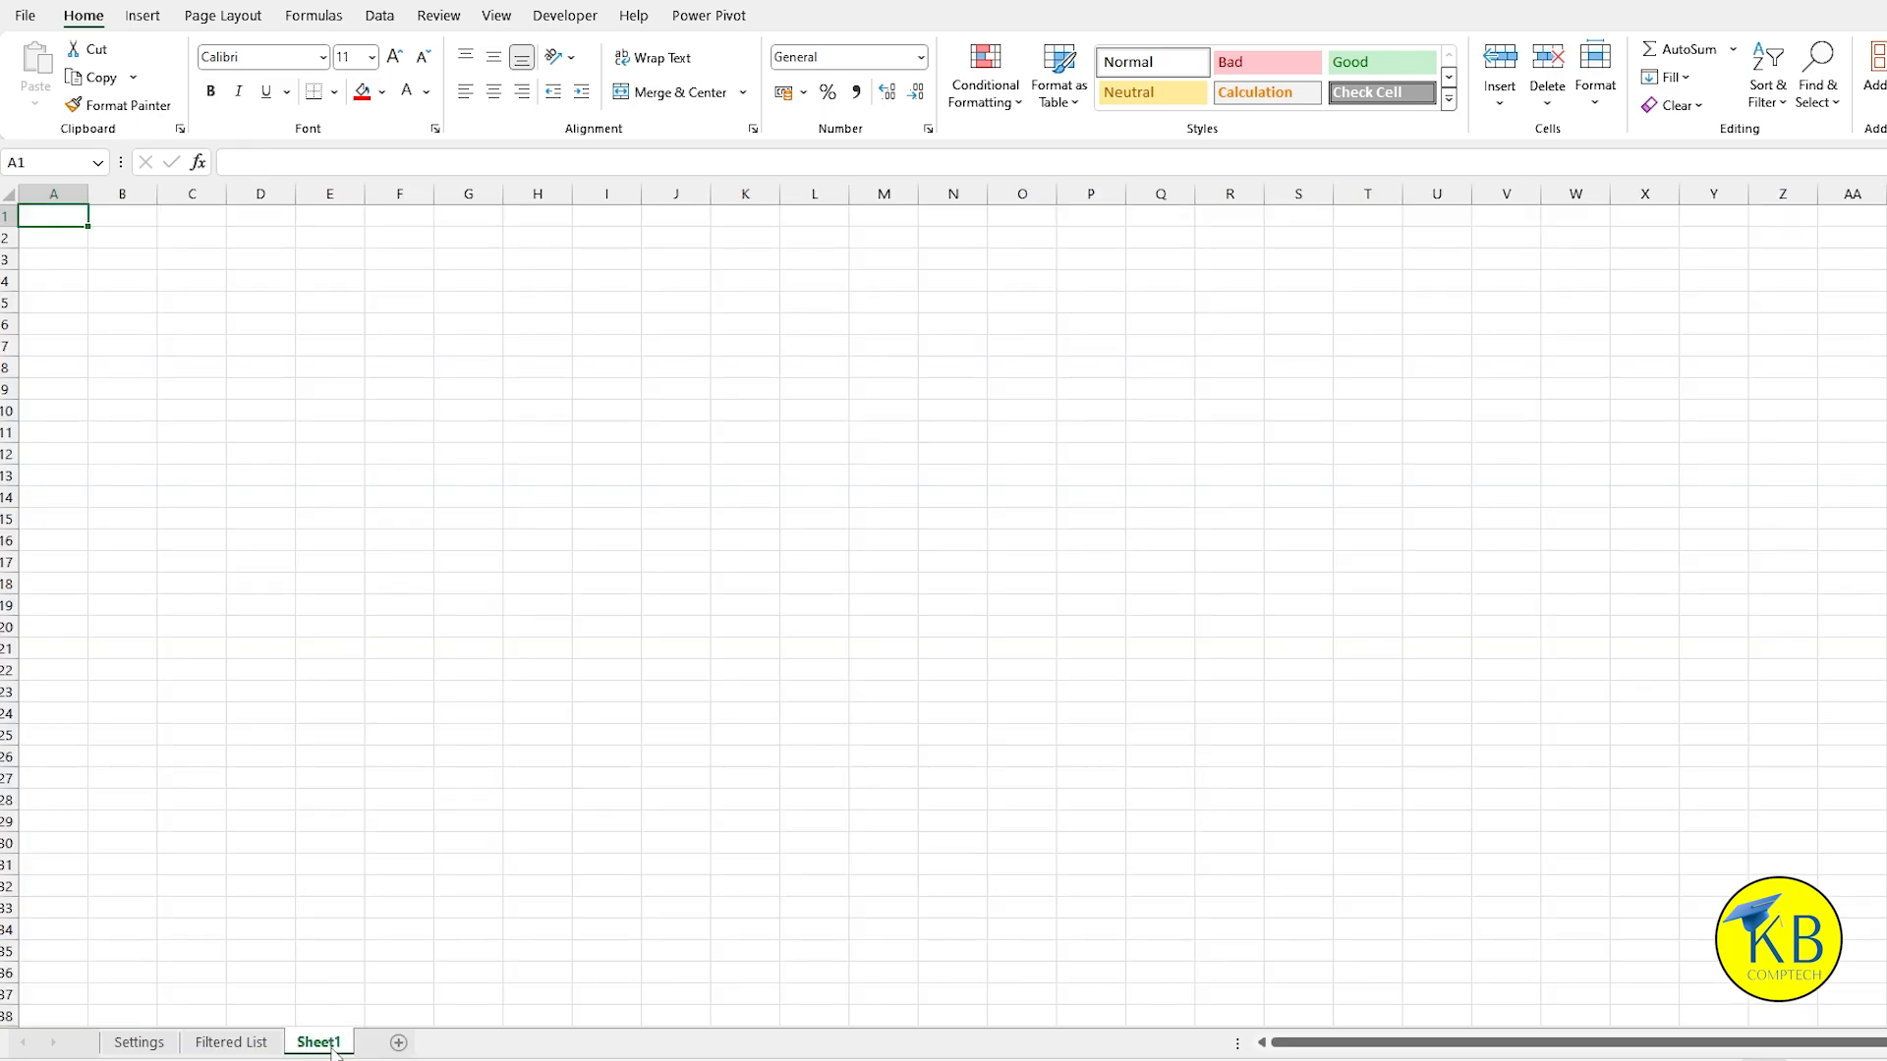
right_click(335, 1045)
left_click(397, 812)
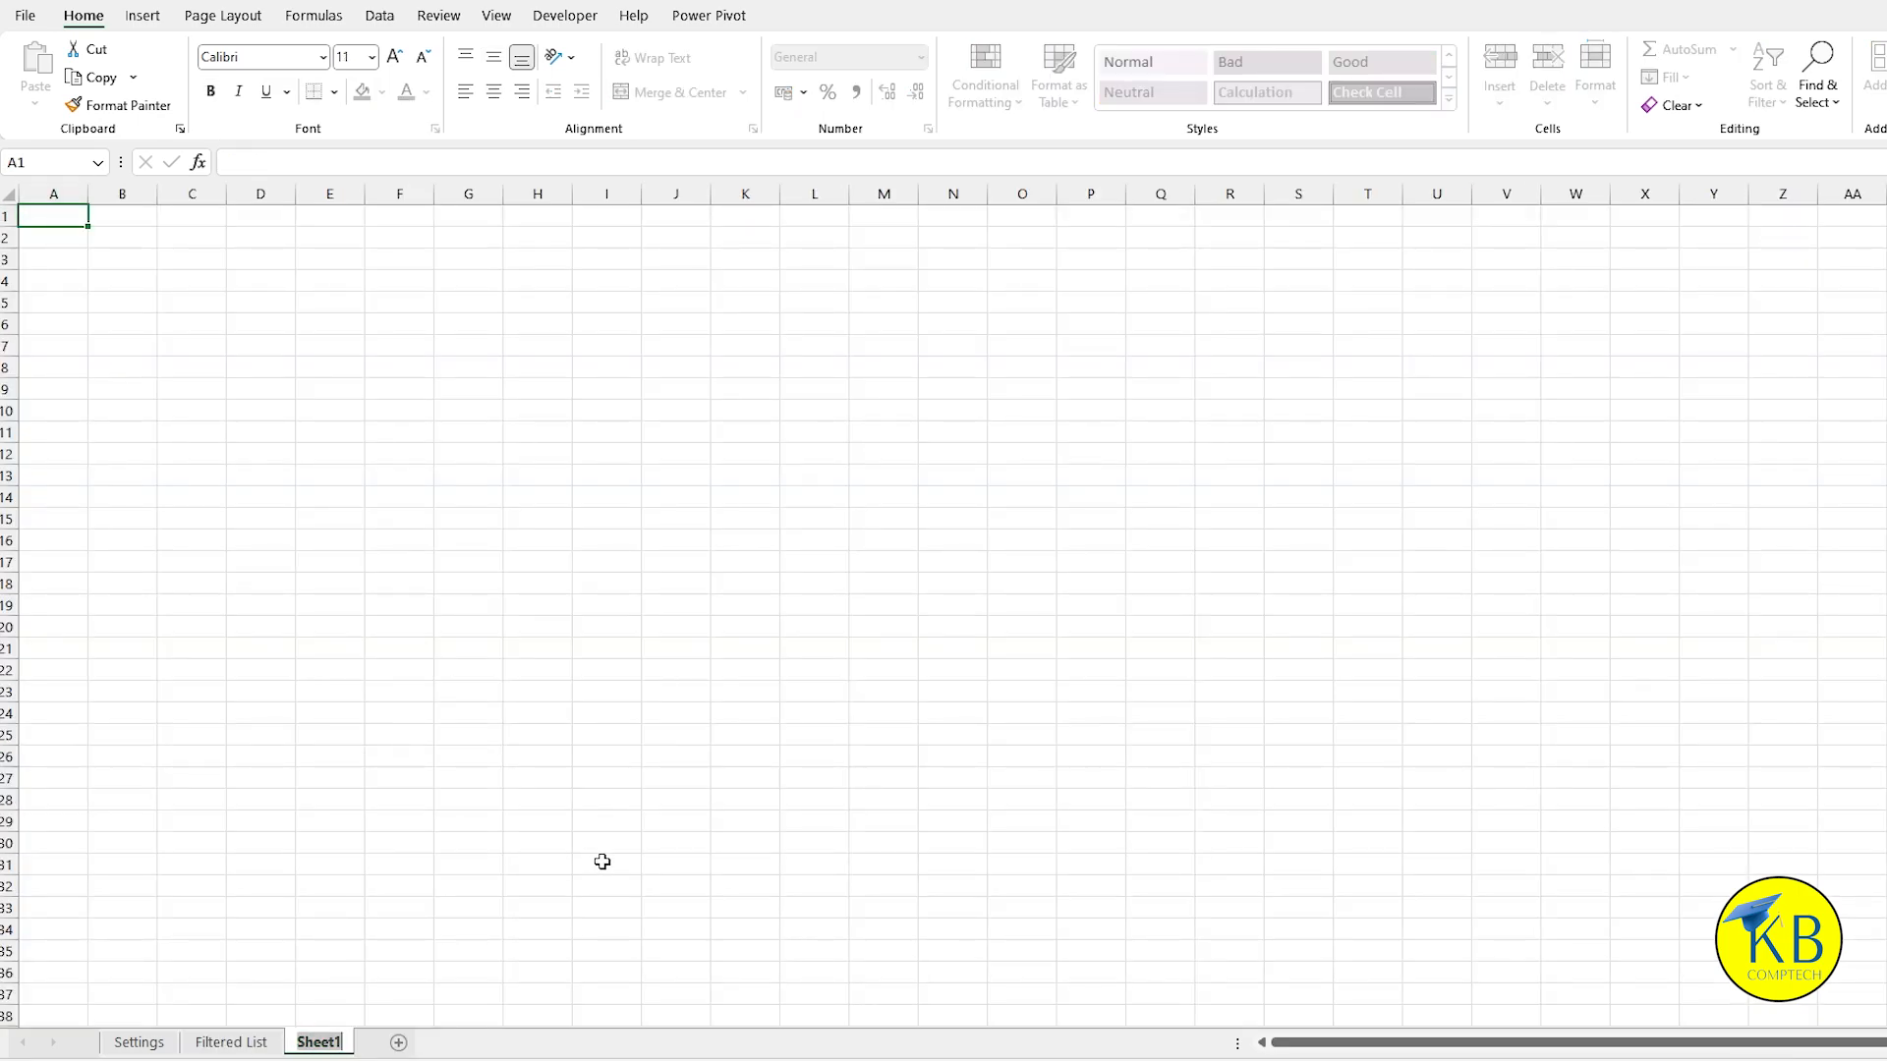
type("Time Table")
key("Return")
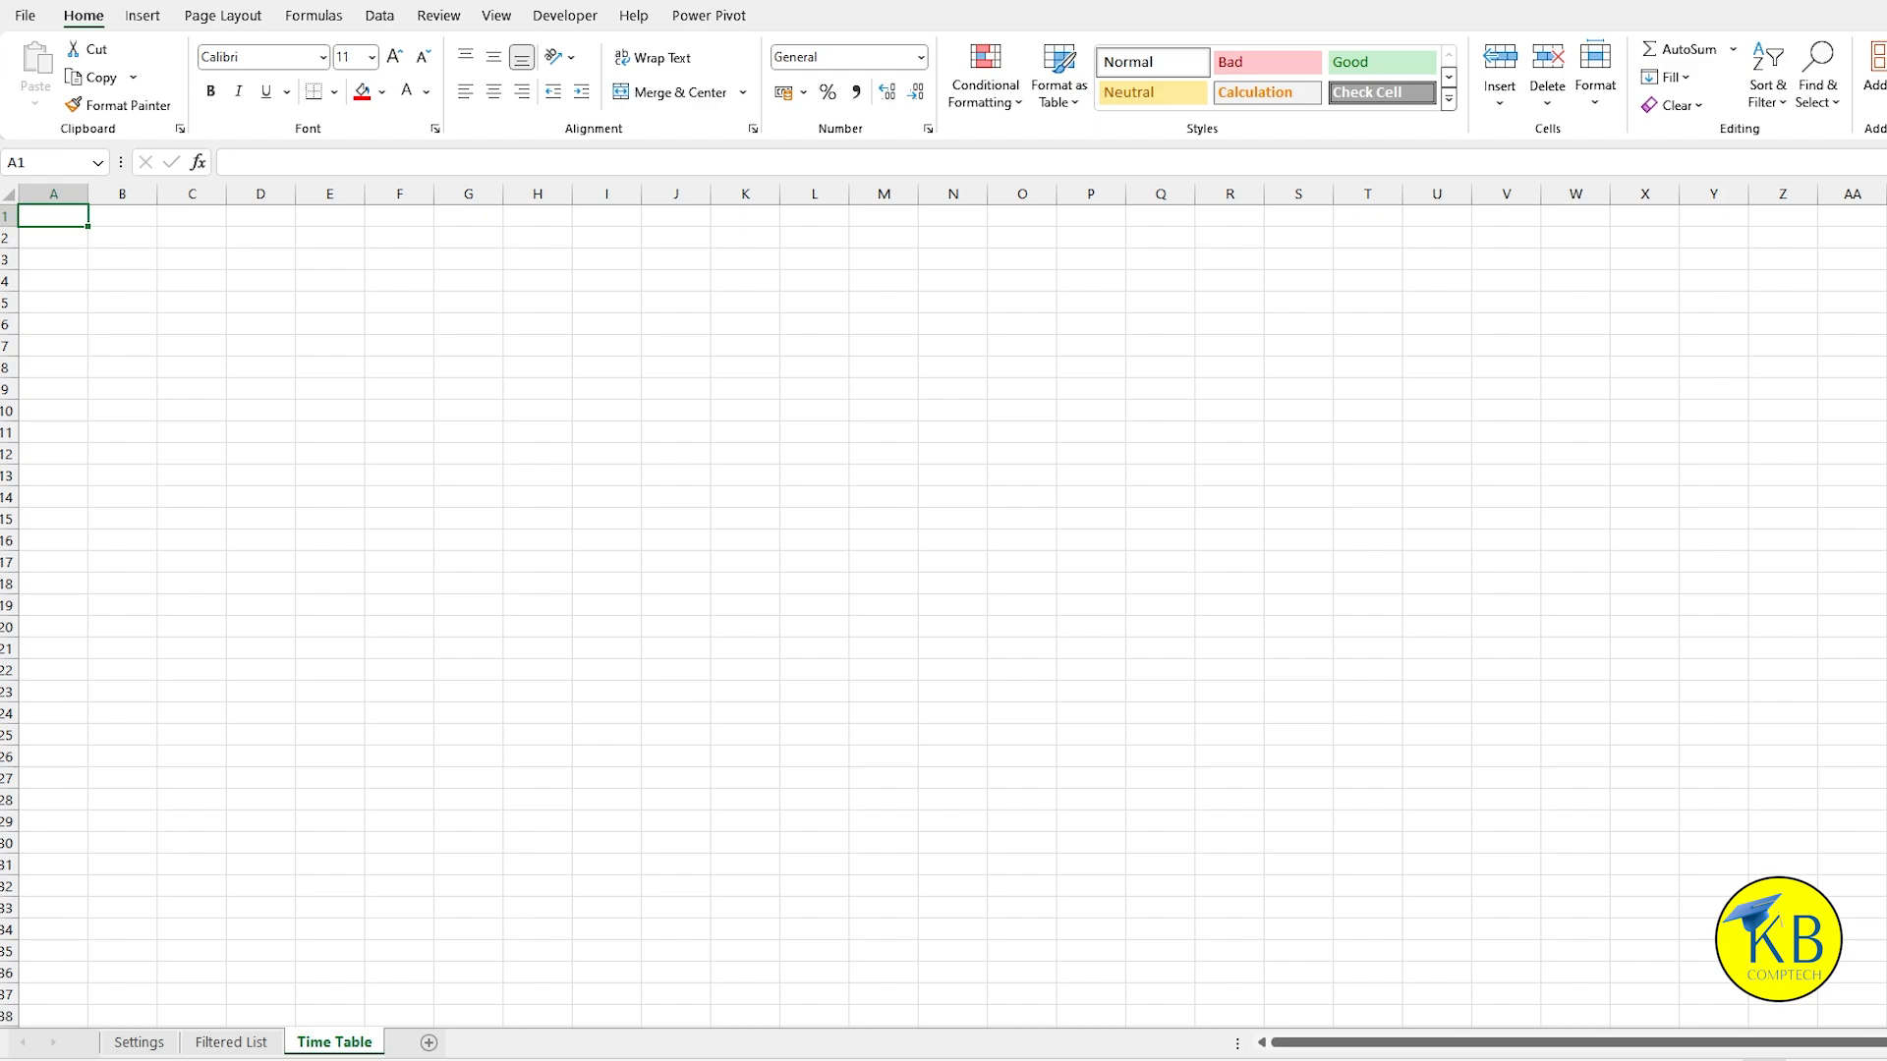
scroll(136, 247, "up", 4)
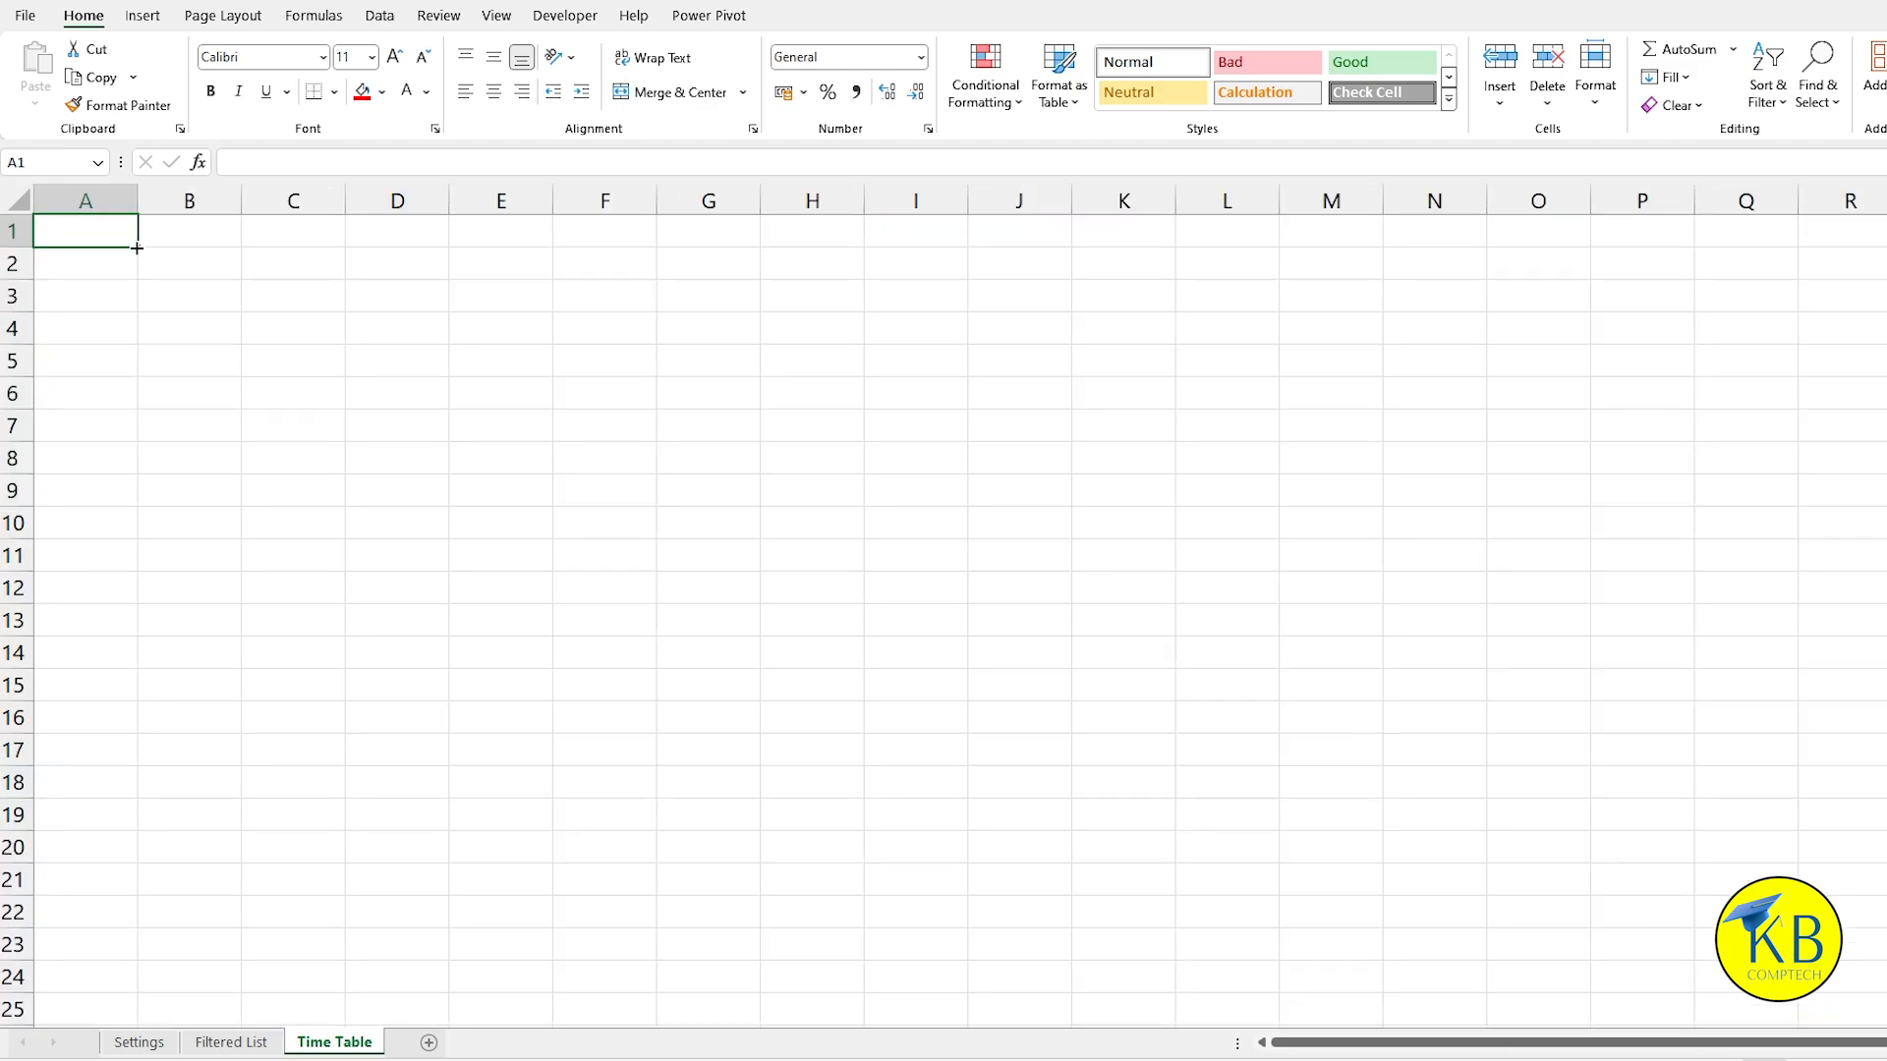
left_click_drag(136, 200, 62, 211)
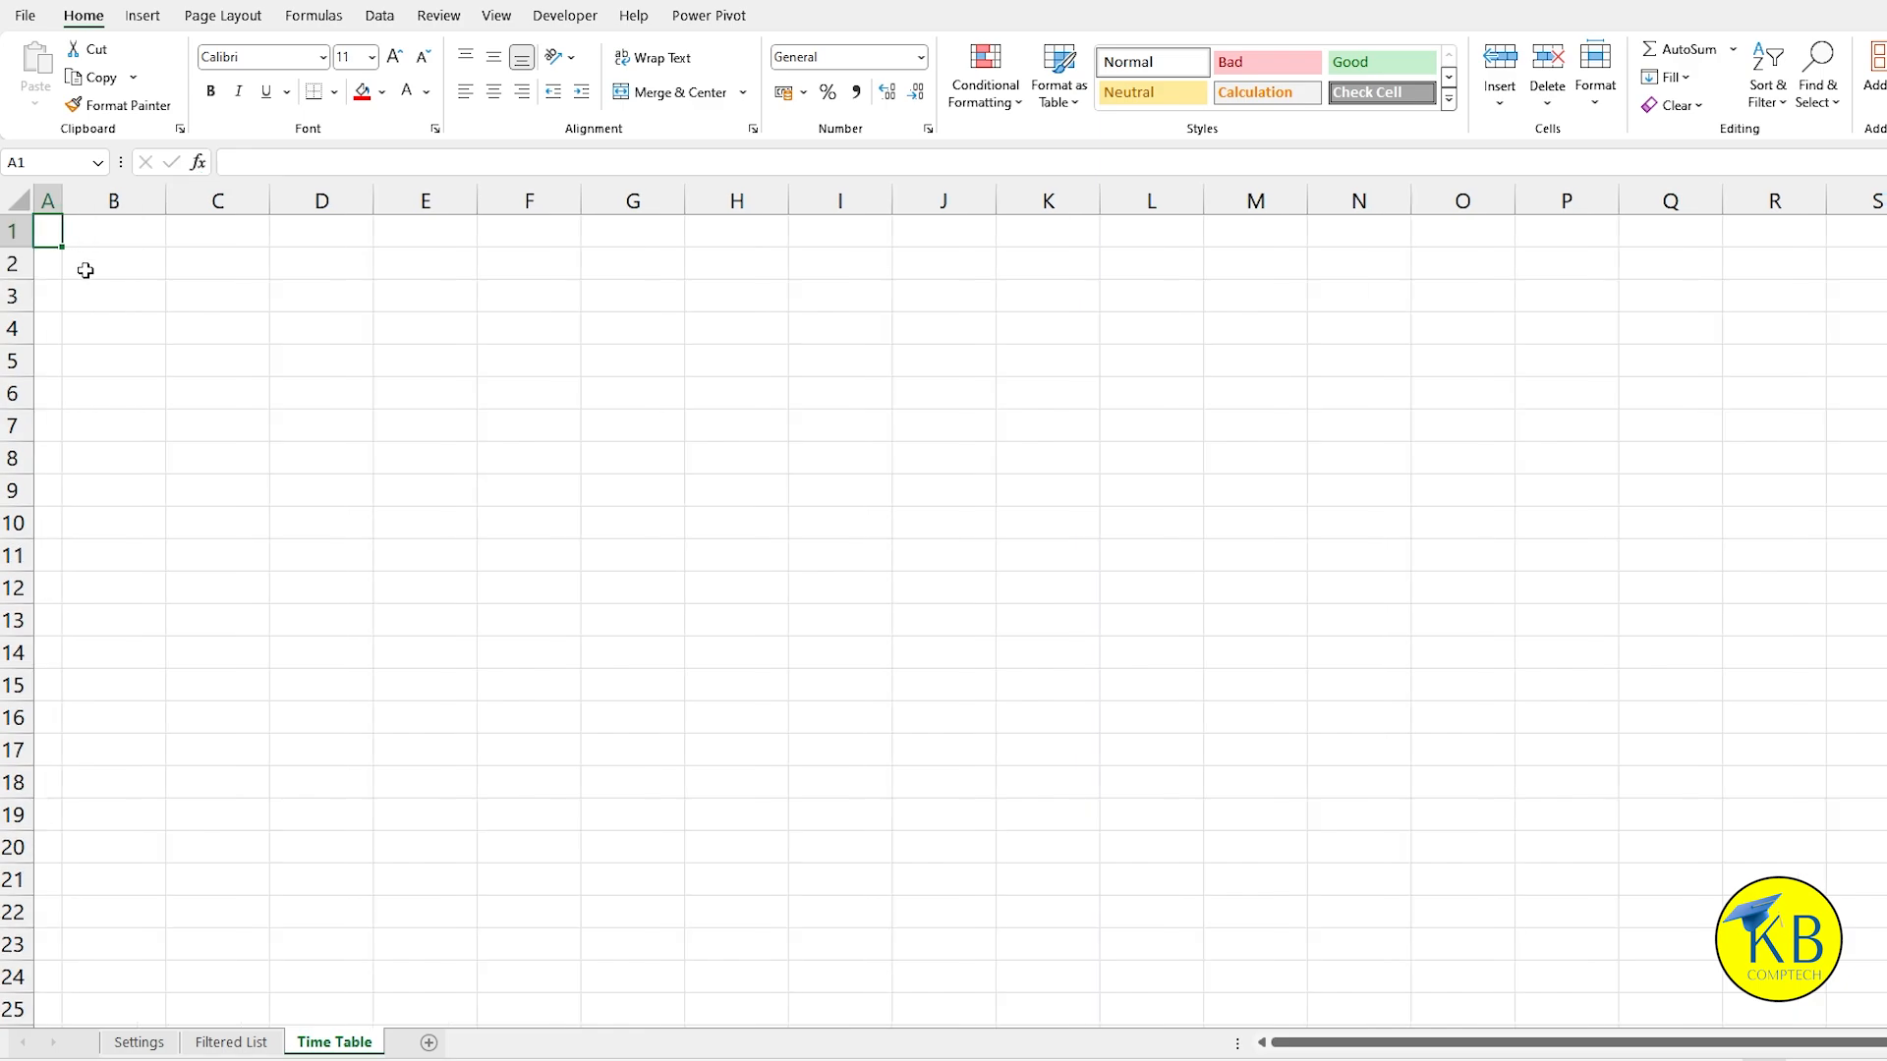
Step: Enter the heading Classes in B4 and merge and centre it over B4:B5
left_click(108, 336)
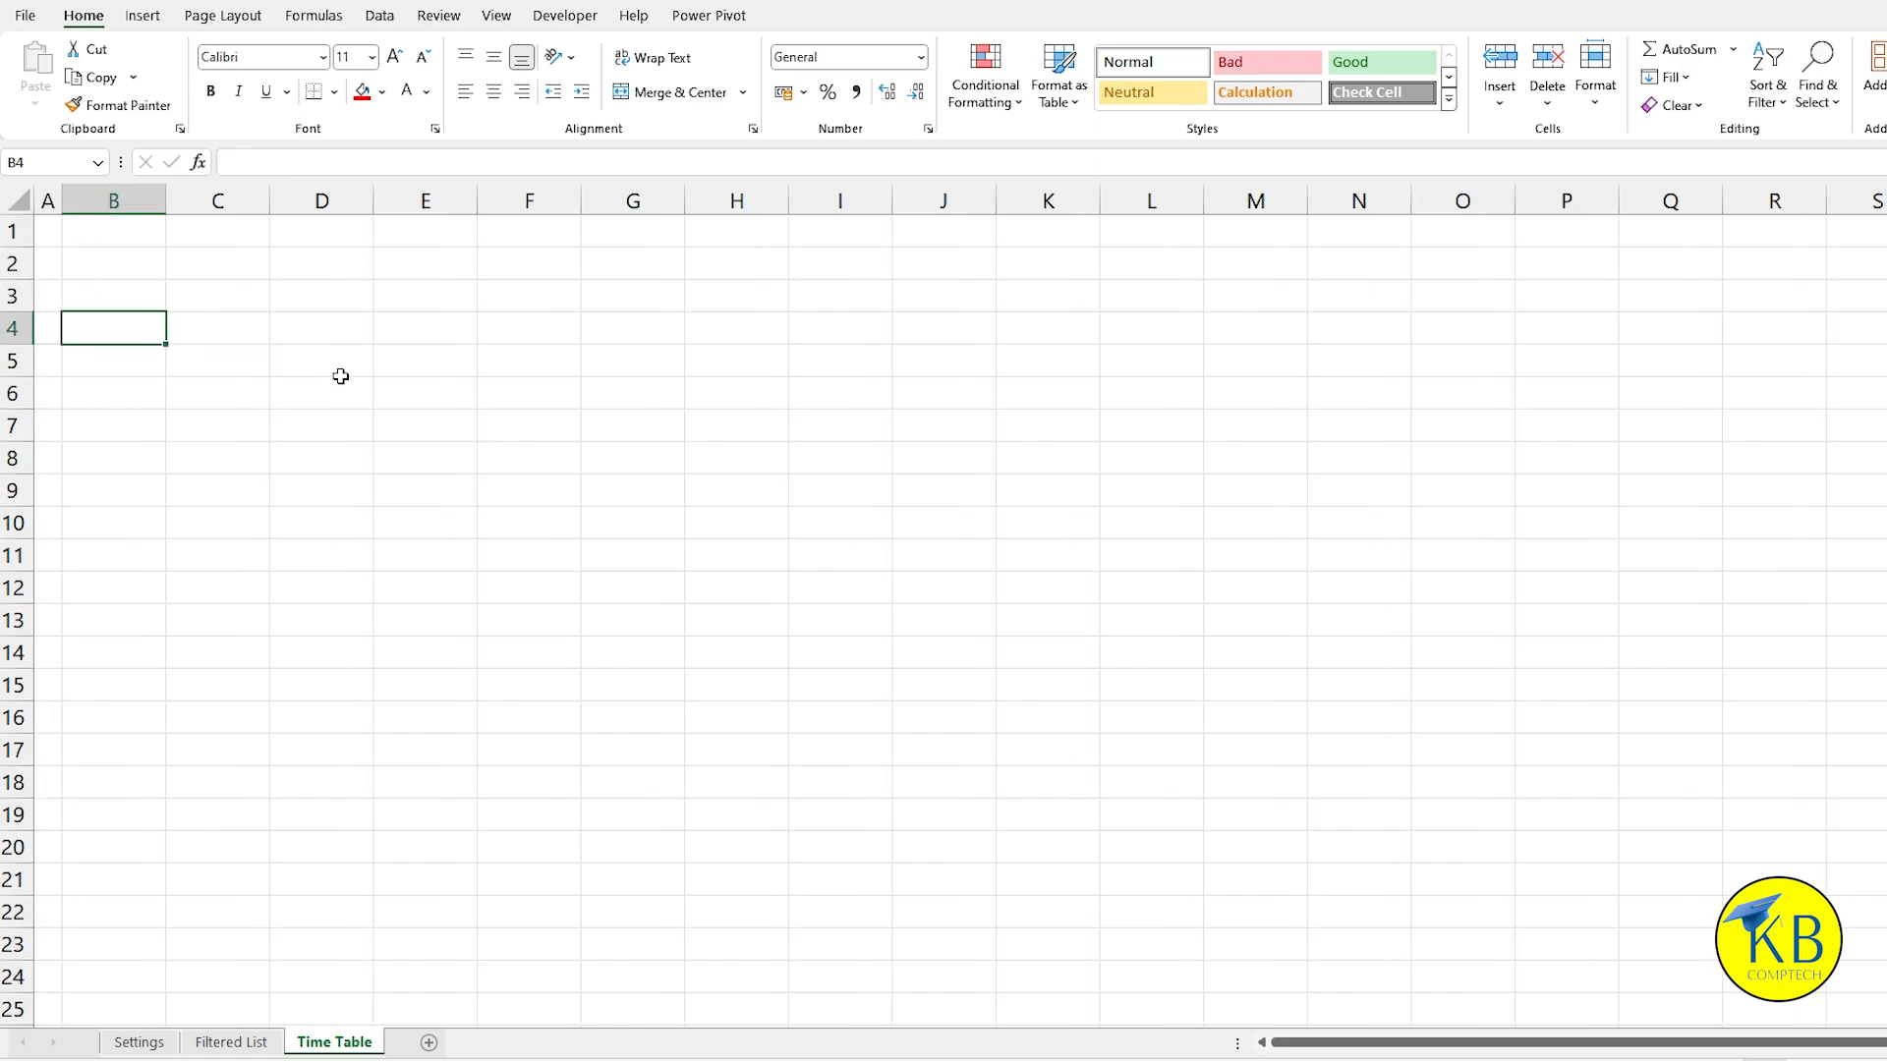
type("Classes")
key("Return")
left_click_drag(148, 330, 138, 358)
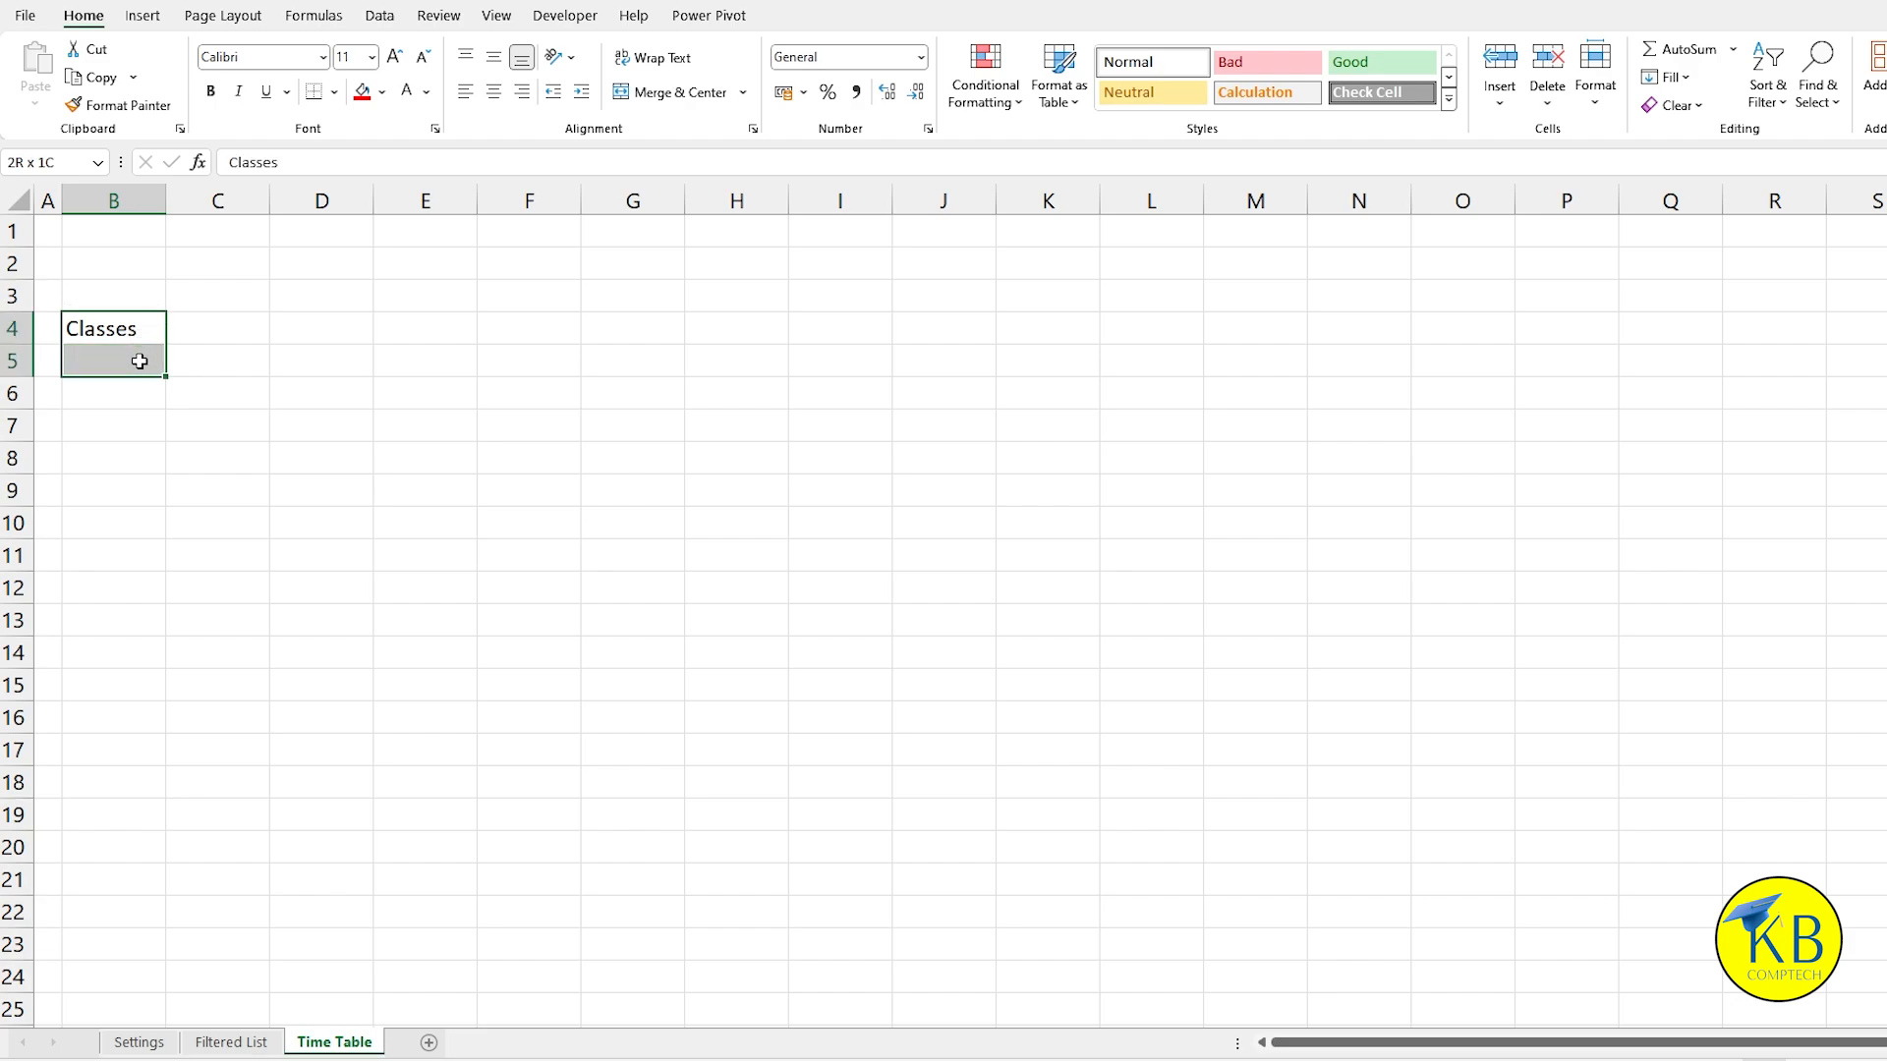
left_click(661, 91)
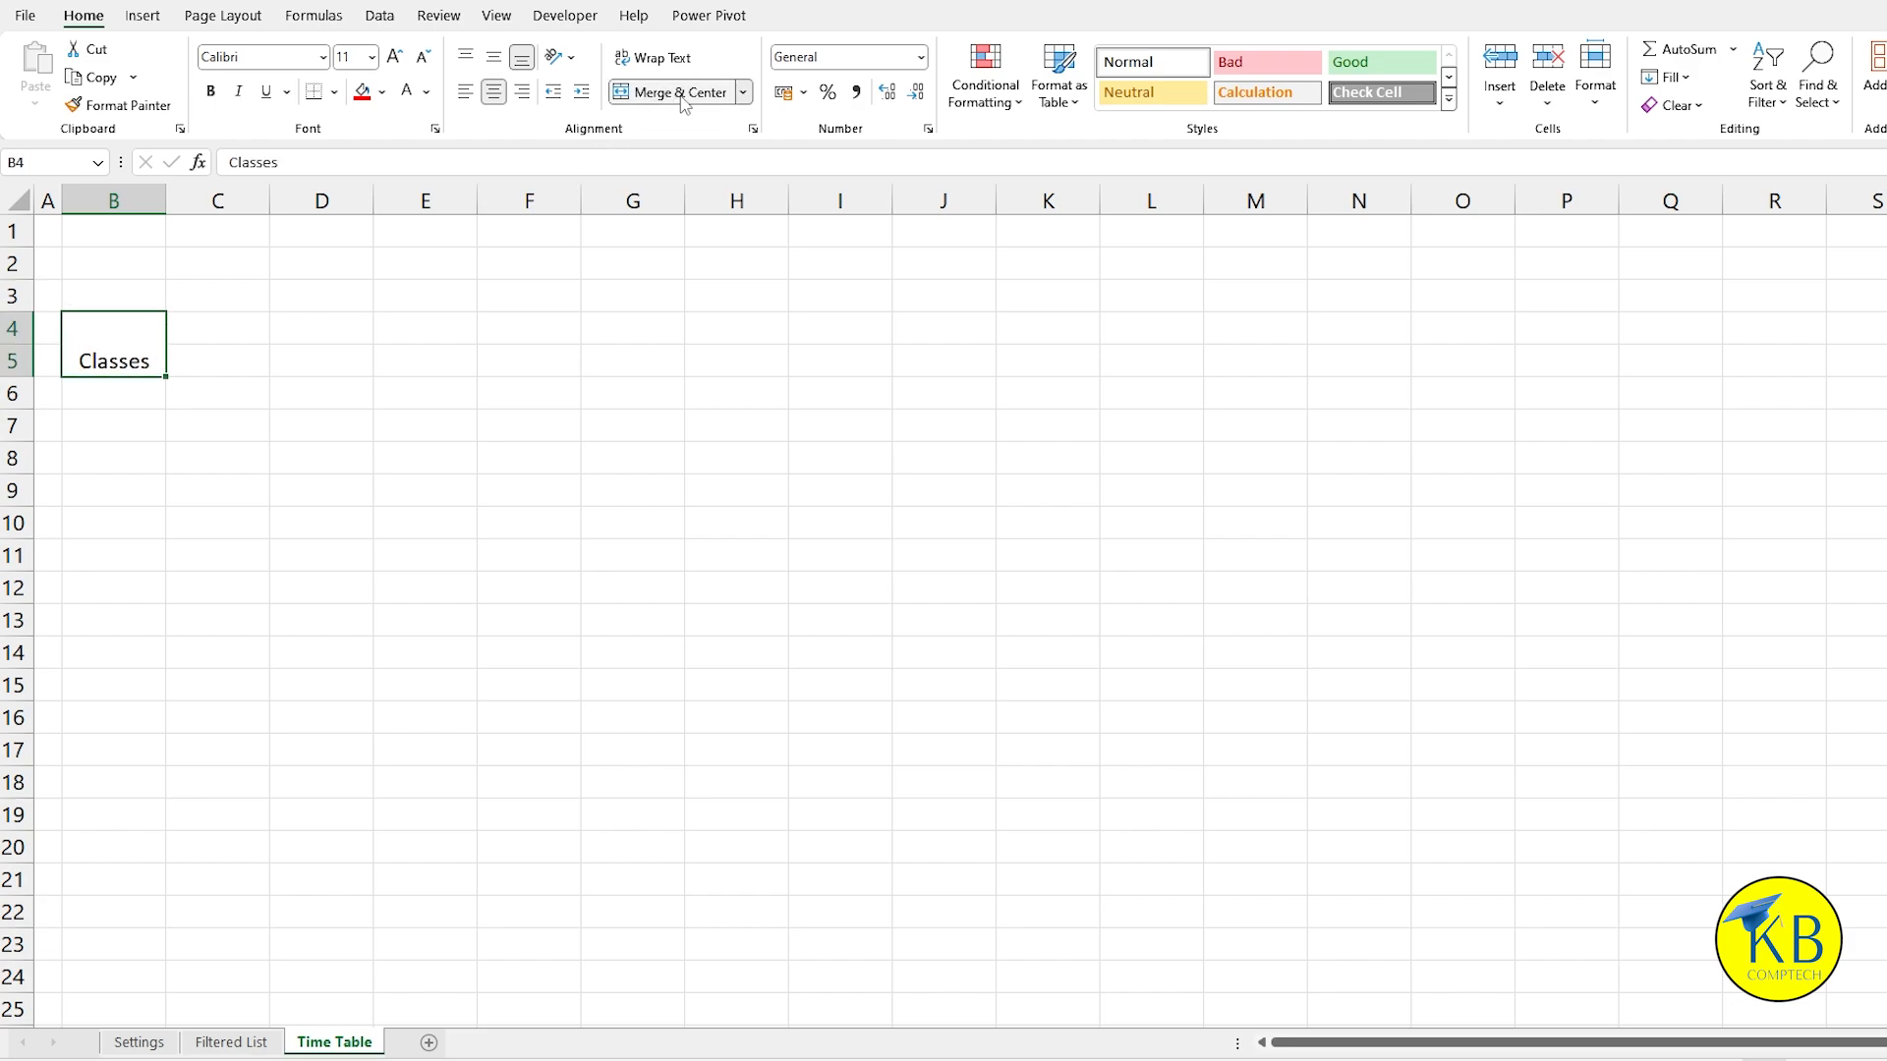
Step: Make the Classes heading middle-aligned, bold and one font size larger
left_click(495, 59)
left_click(210, 92)
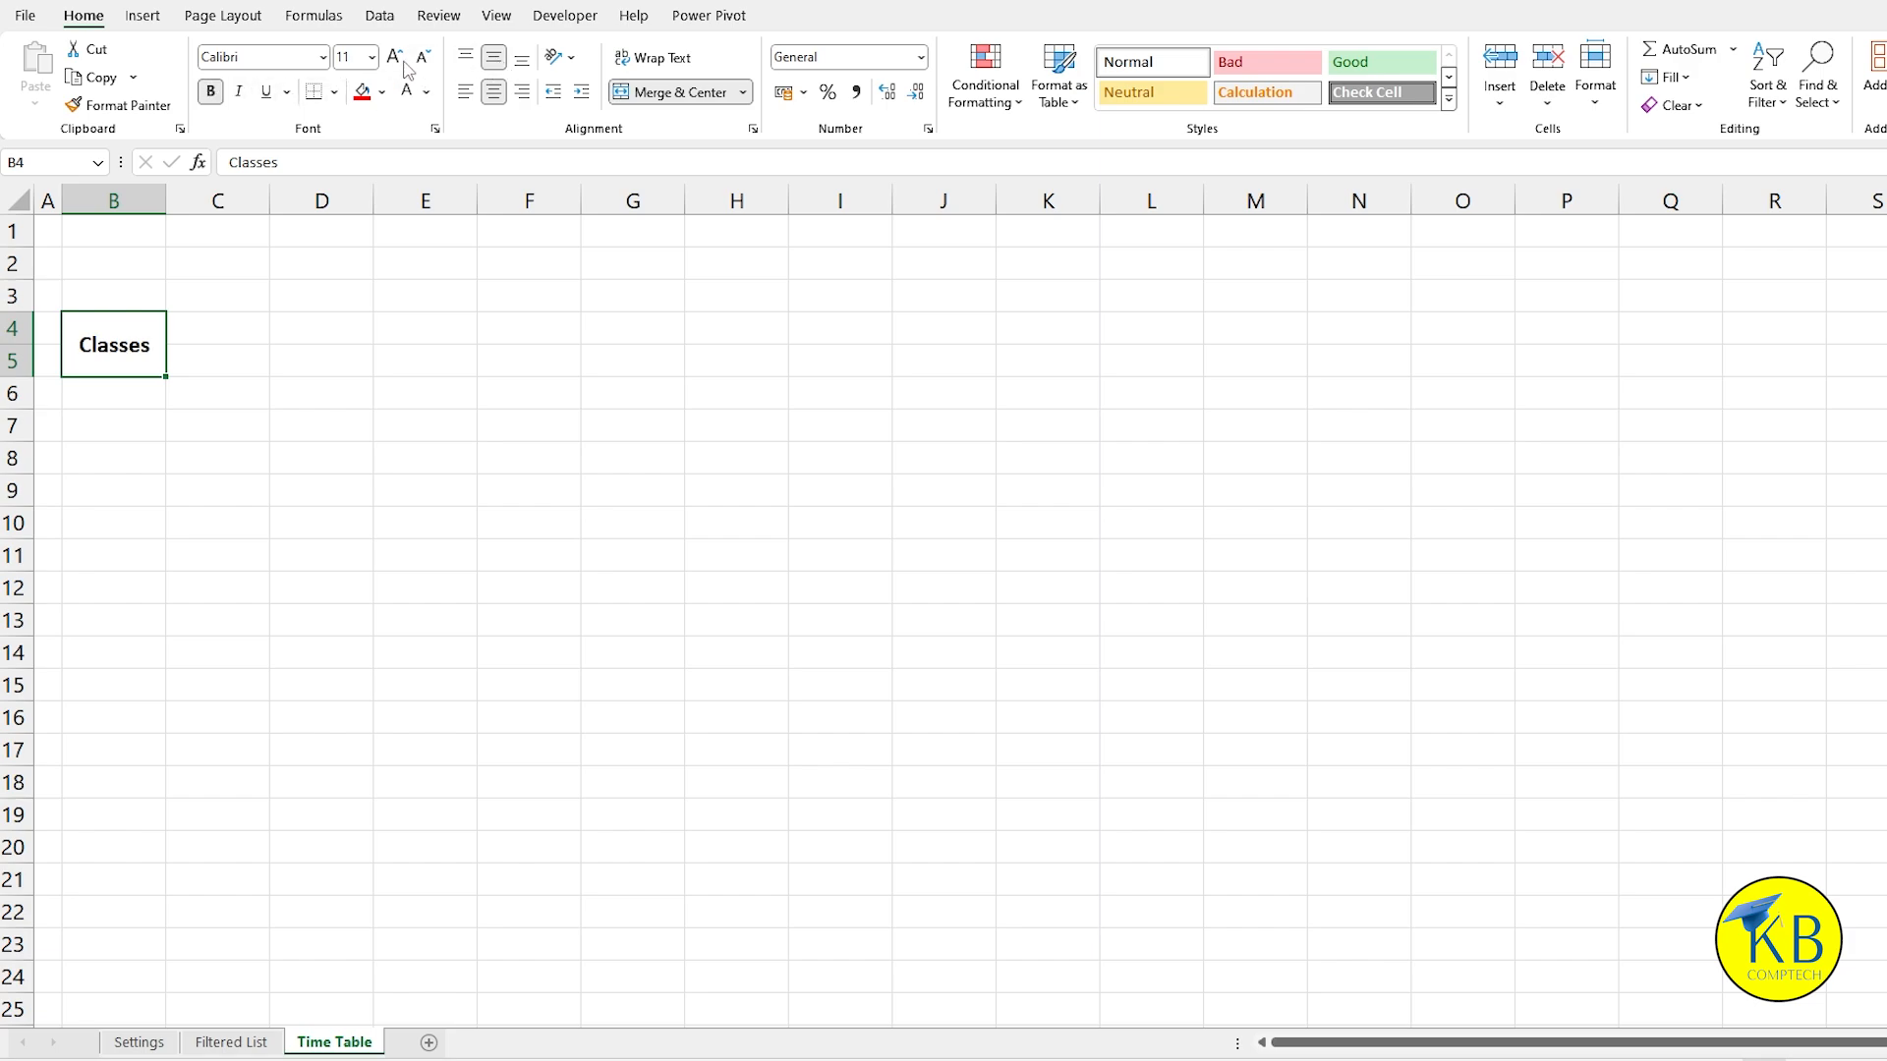
left_click(397, 59)
Step: Enter the formula =ROMAN(6) in B6 and merge and centre it over B6:B7
left_click(135, 395)
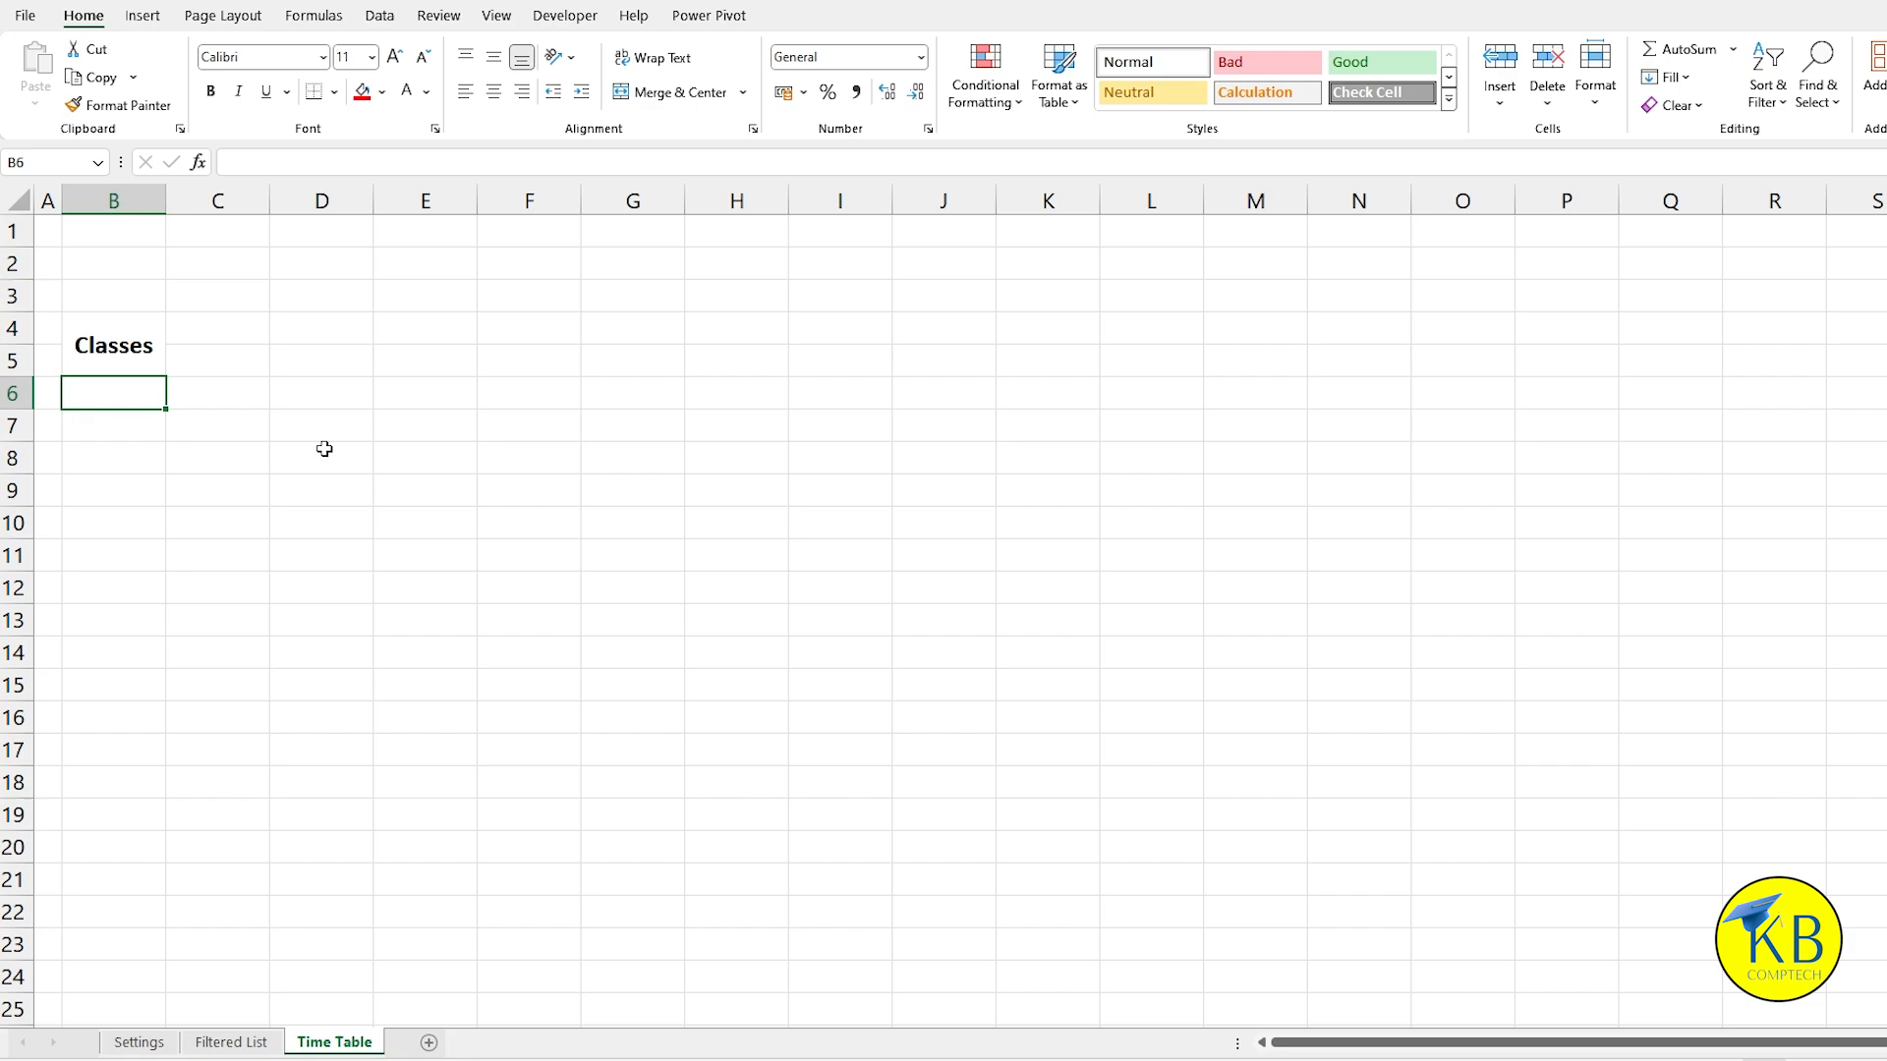
type("=")
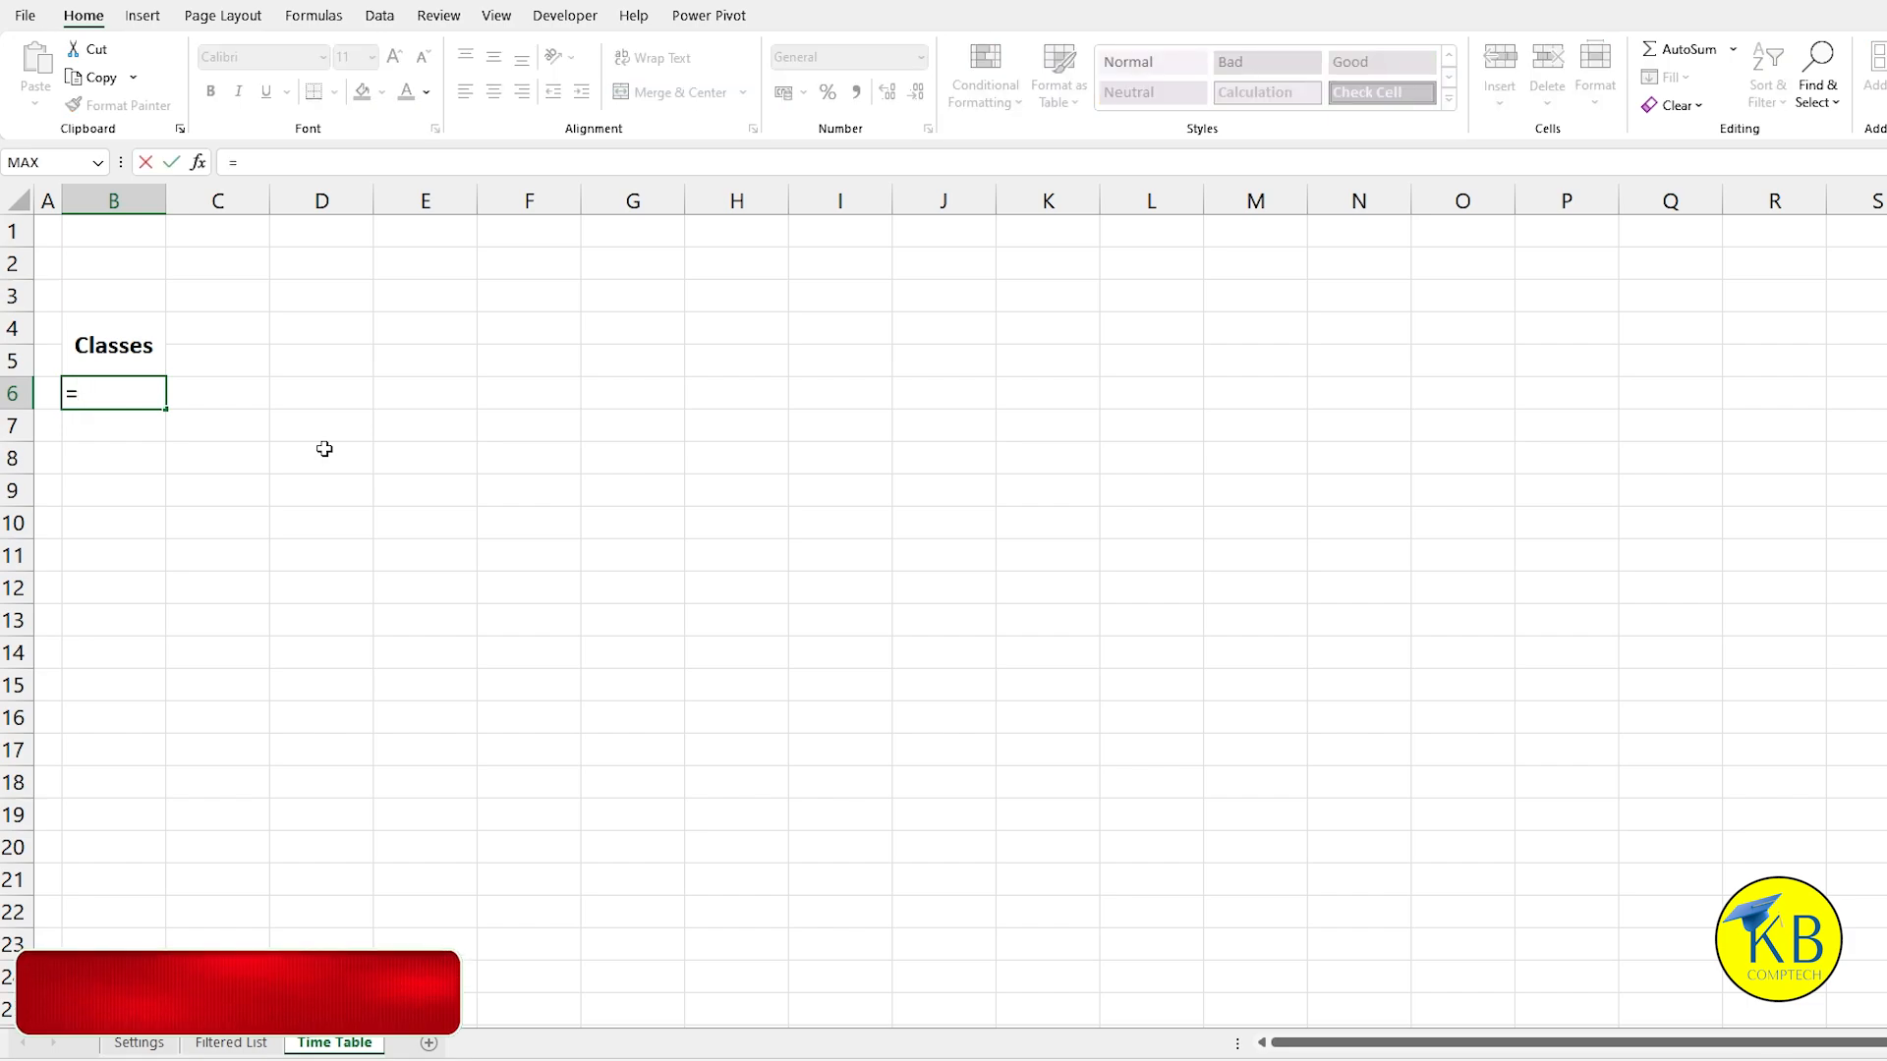
type("Roman(6")
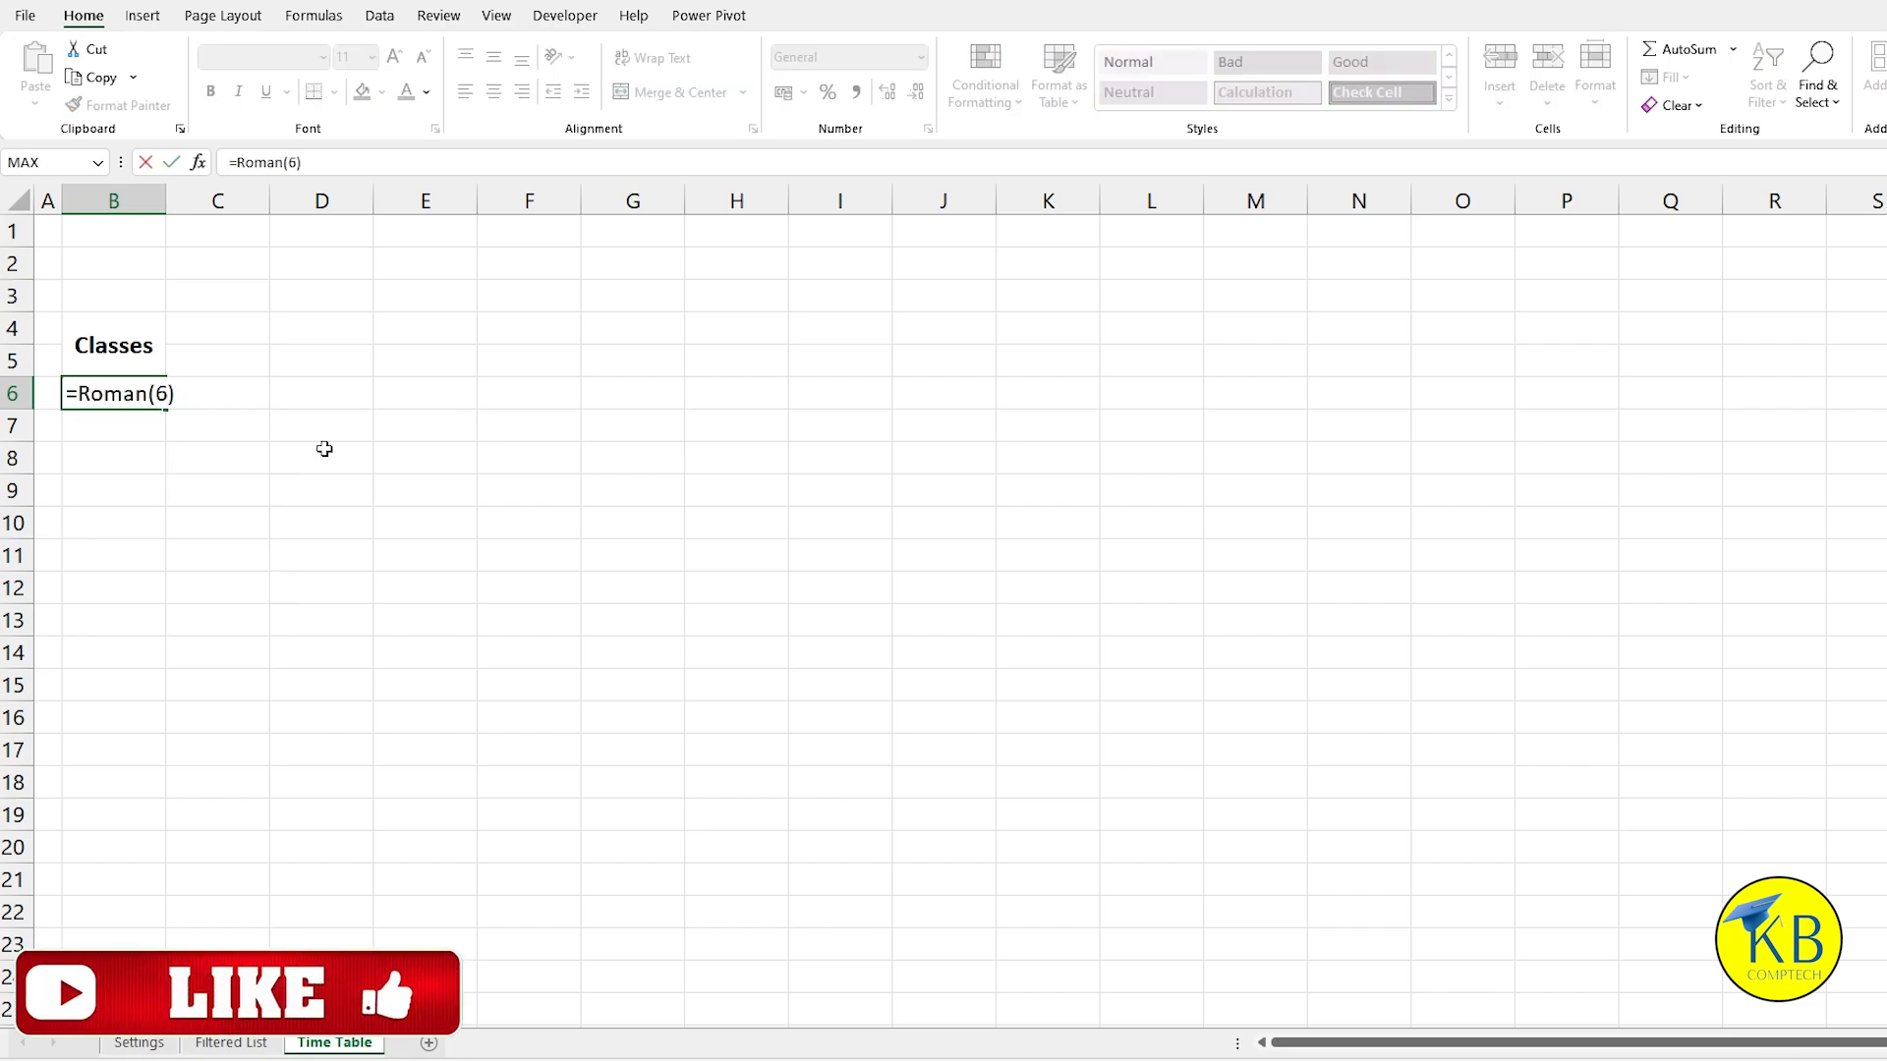
key("Return")
left_click_drag(116, 394, 139, 419)
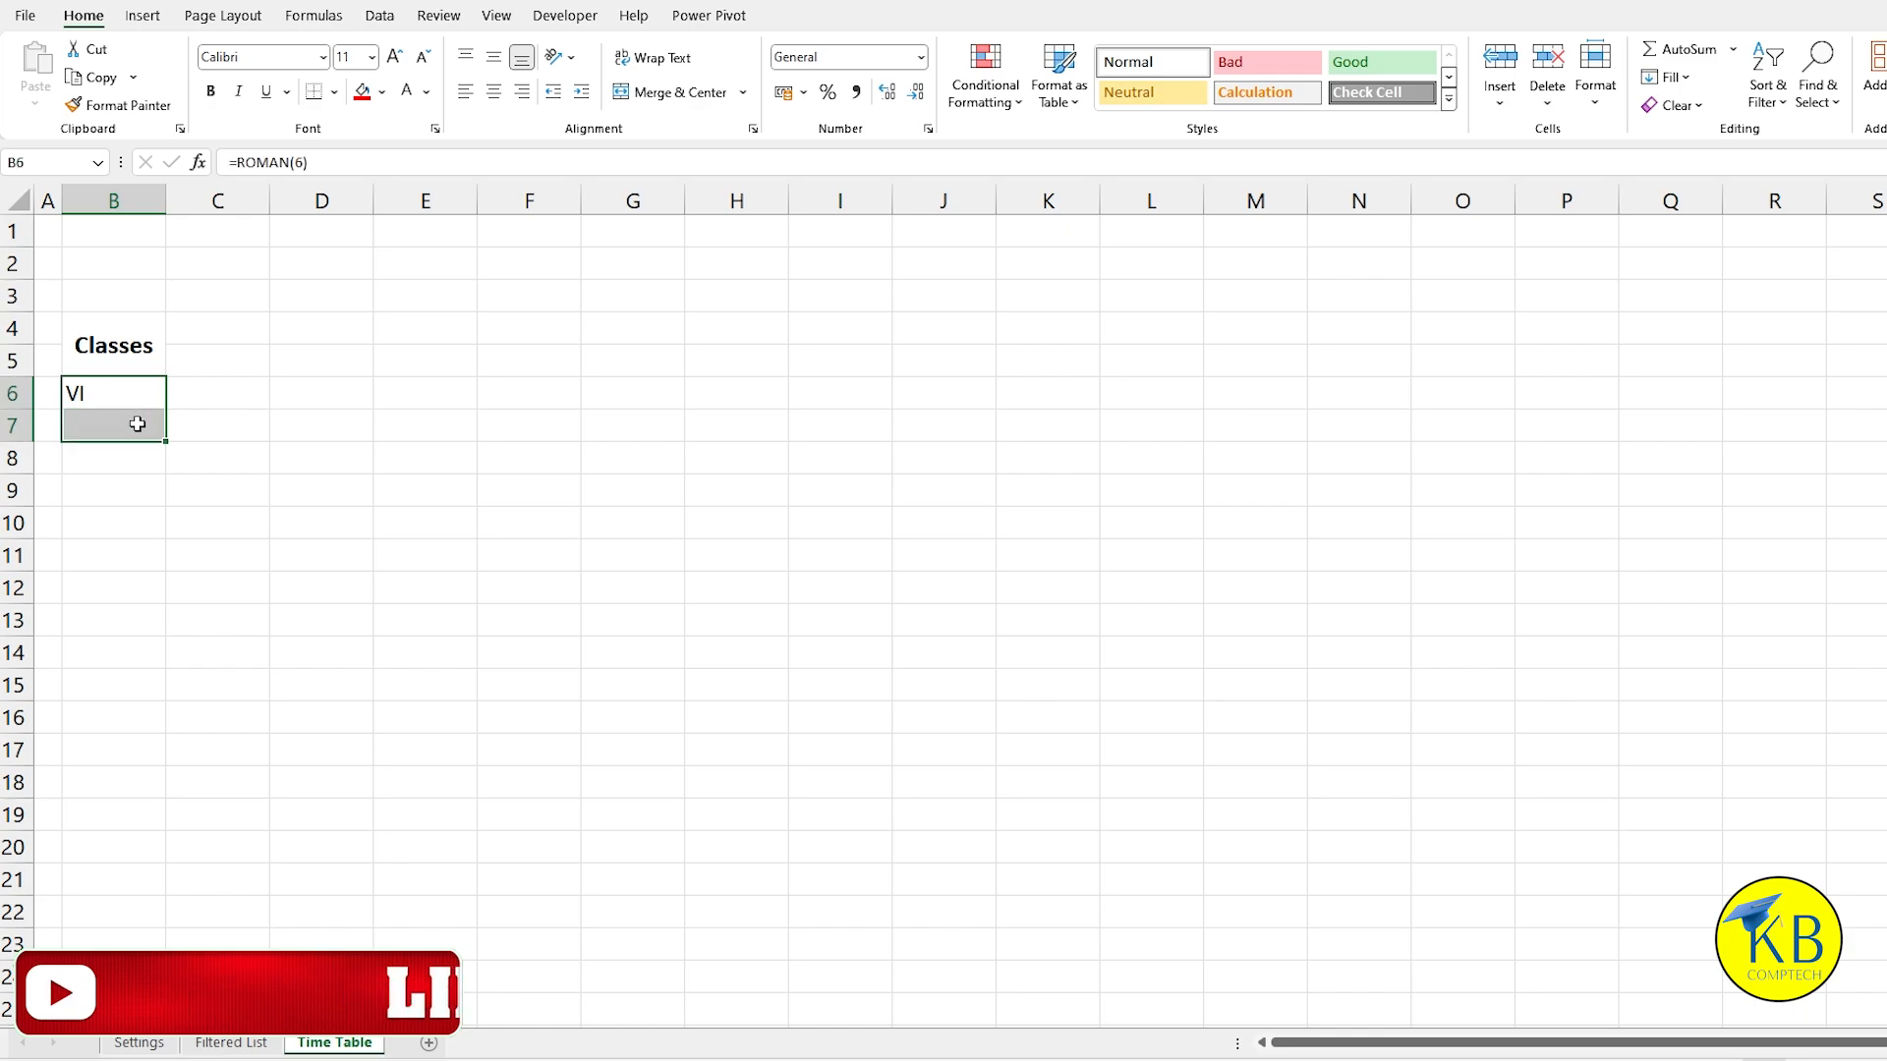
left_click(678, 93)
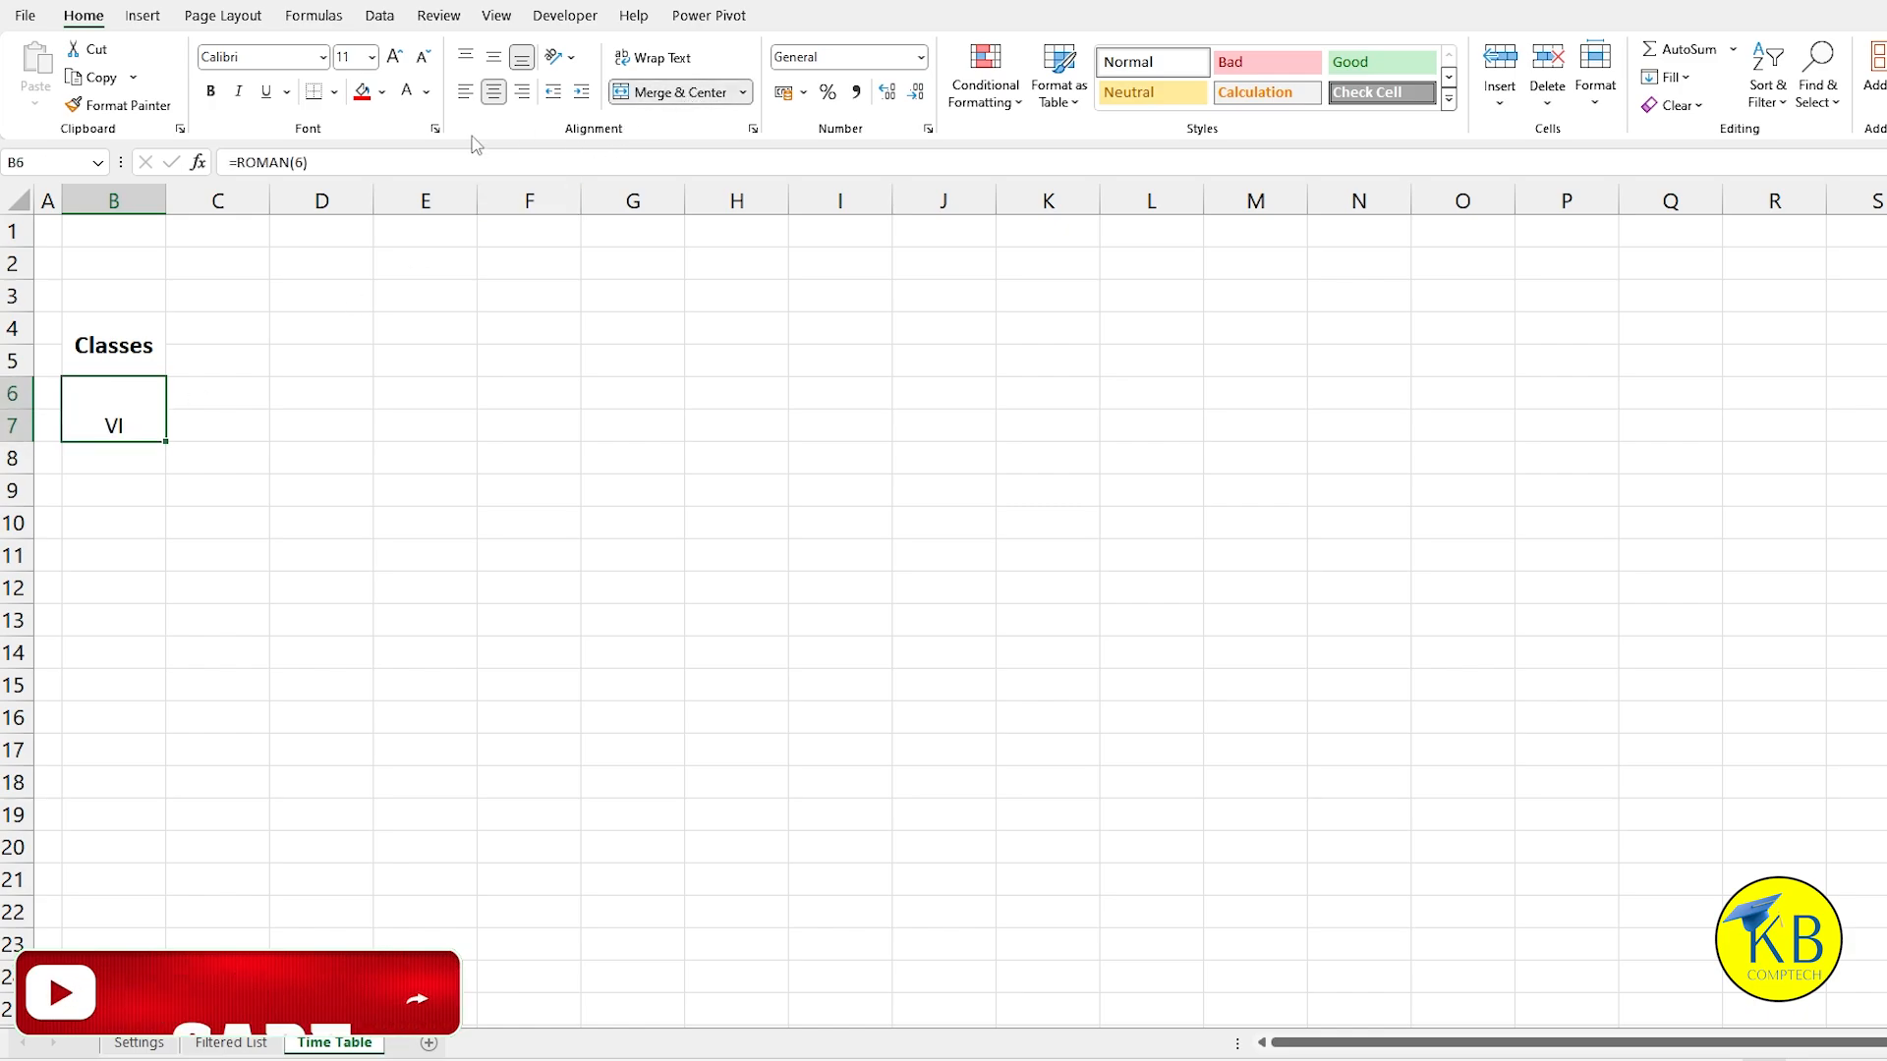
Step: Make the Roman numeral class in B6:B7 bold, size 12 and middle-aligned
left_click(210, 91)
left_click(394, 56)
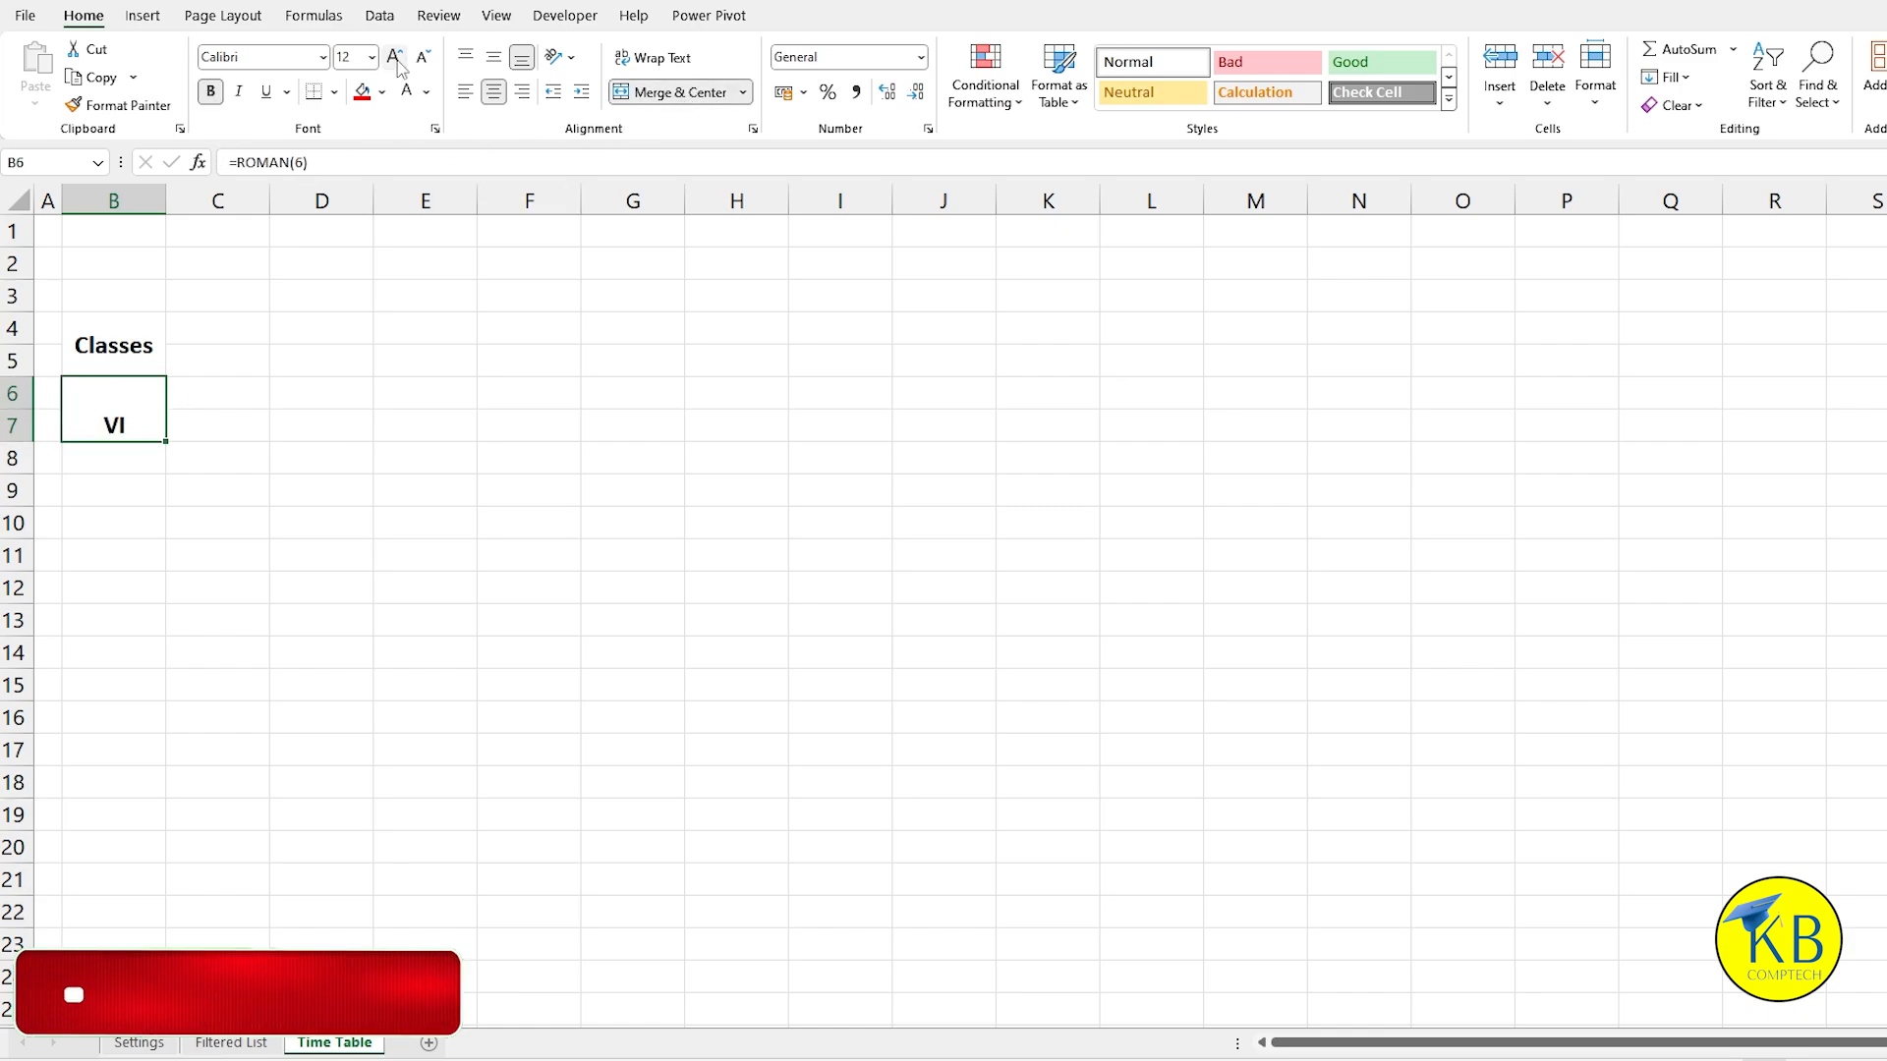
left_click(493, 57)
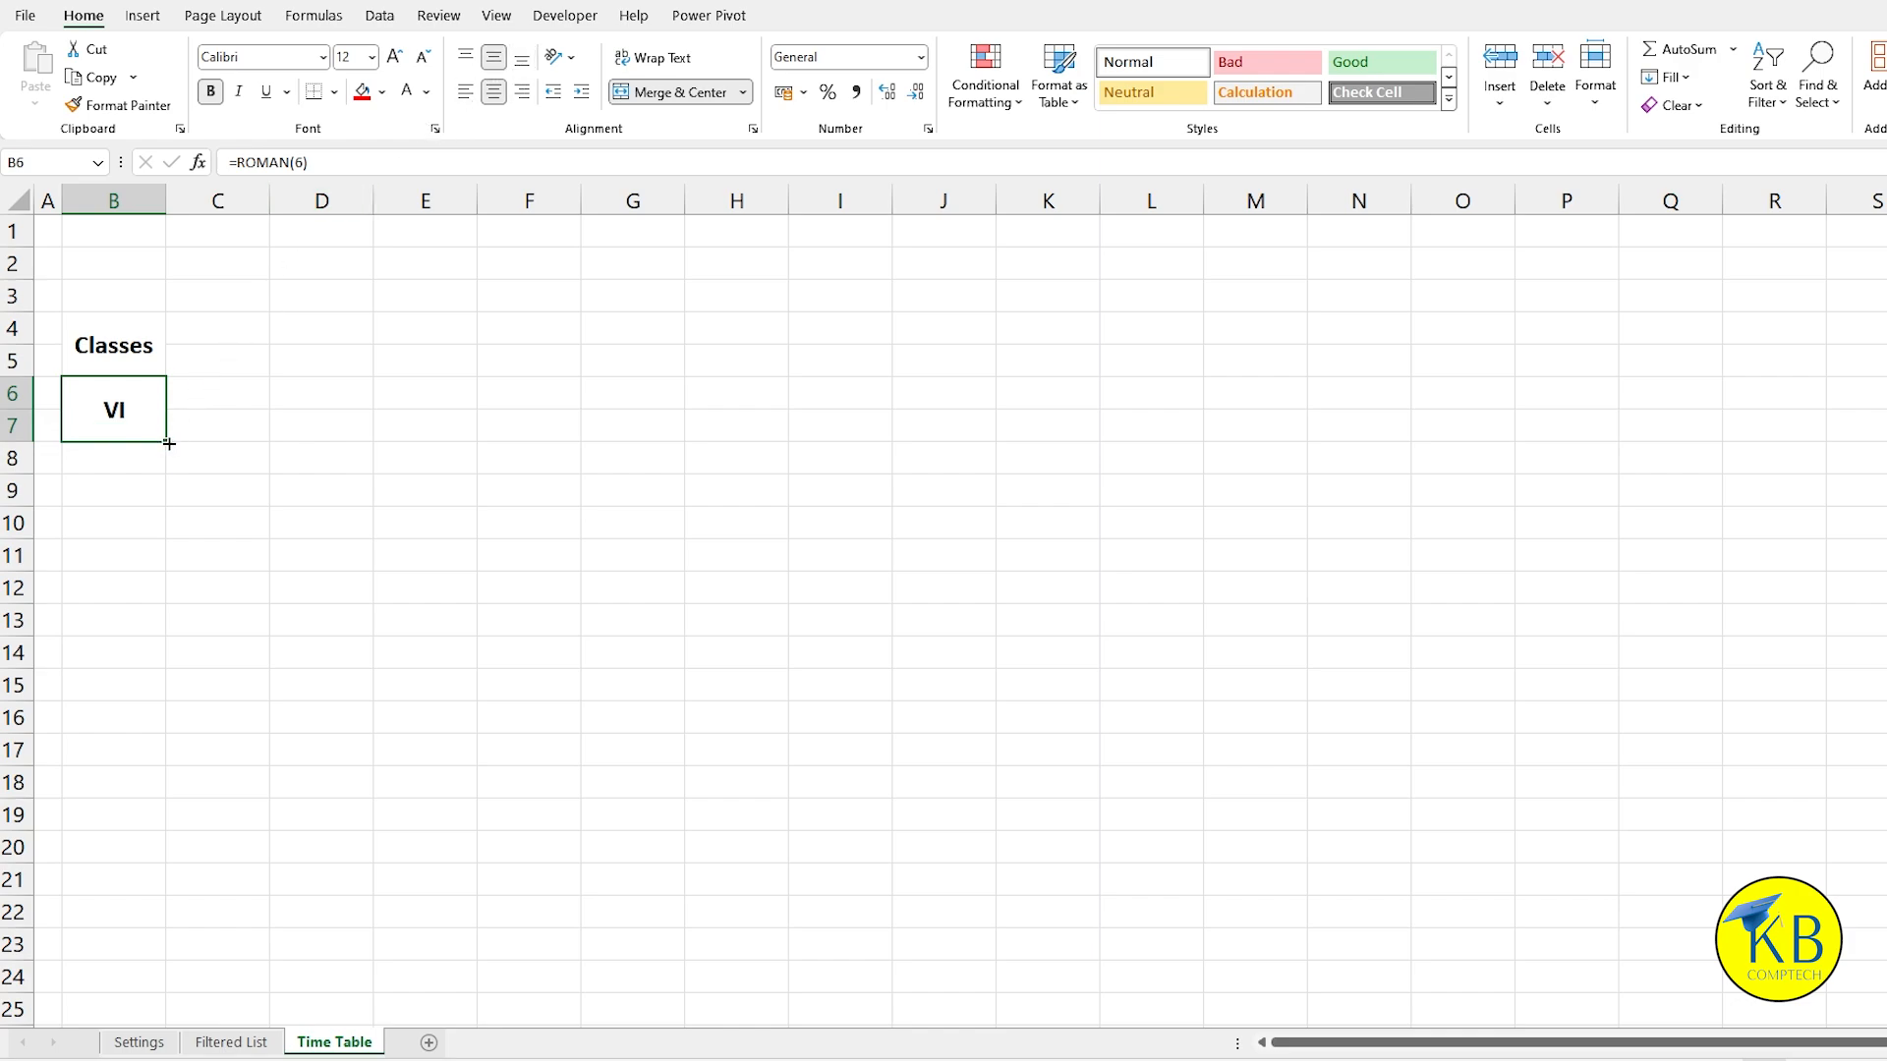
Step: Fill the Roman numeral class cell down through B15 and change the formula in B8 to =ROMAN(7)
left_click_drag(169, 444, 166, 699)
left_click(147, 476)
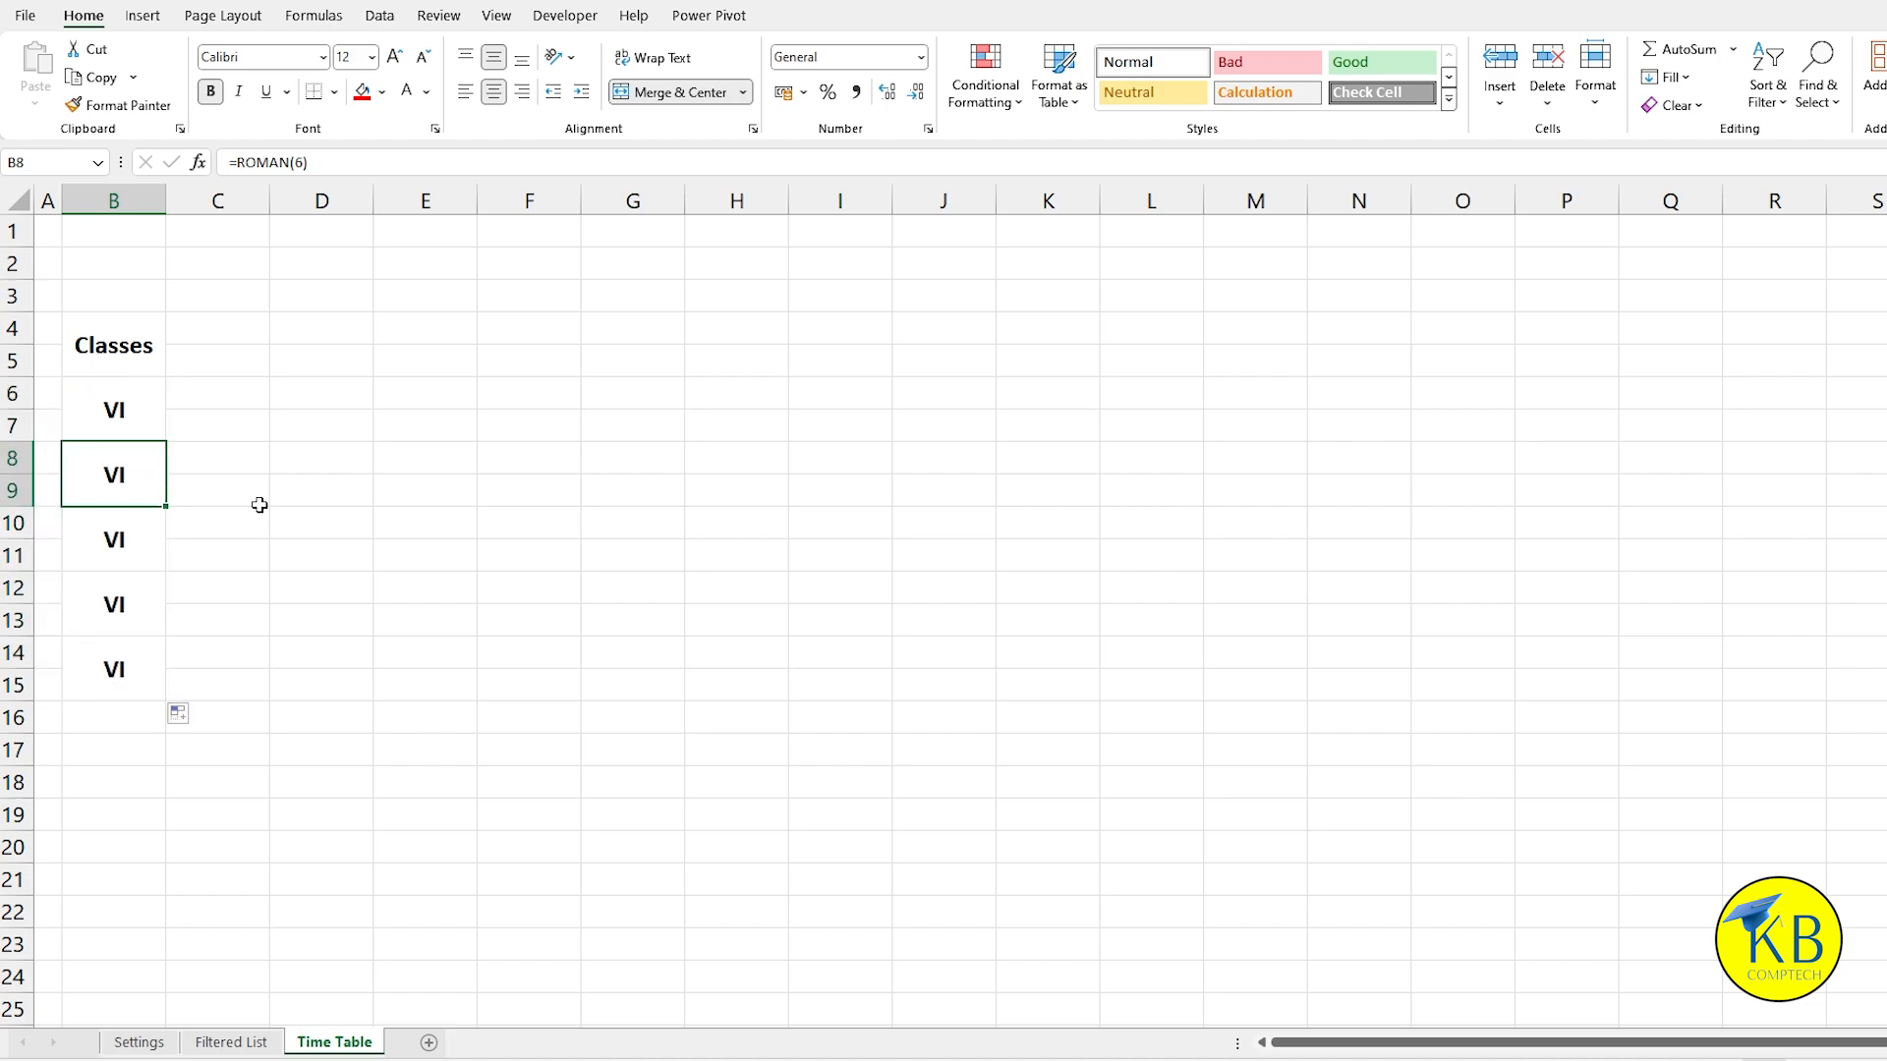
left_click(293, 162)
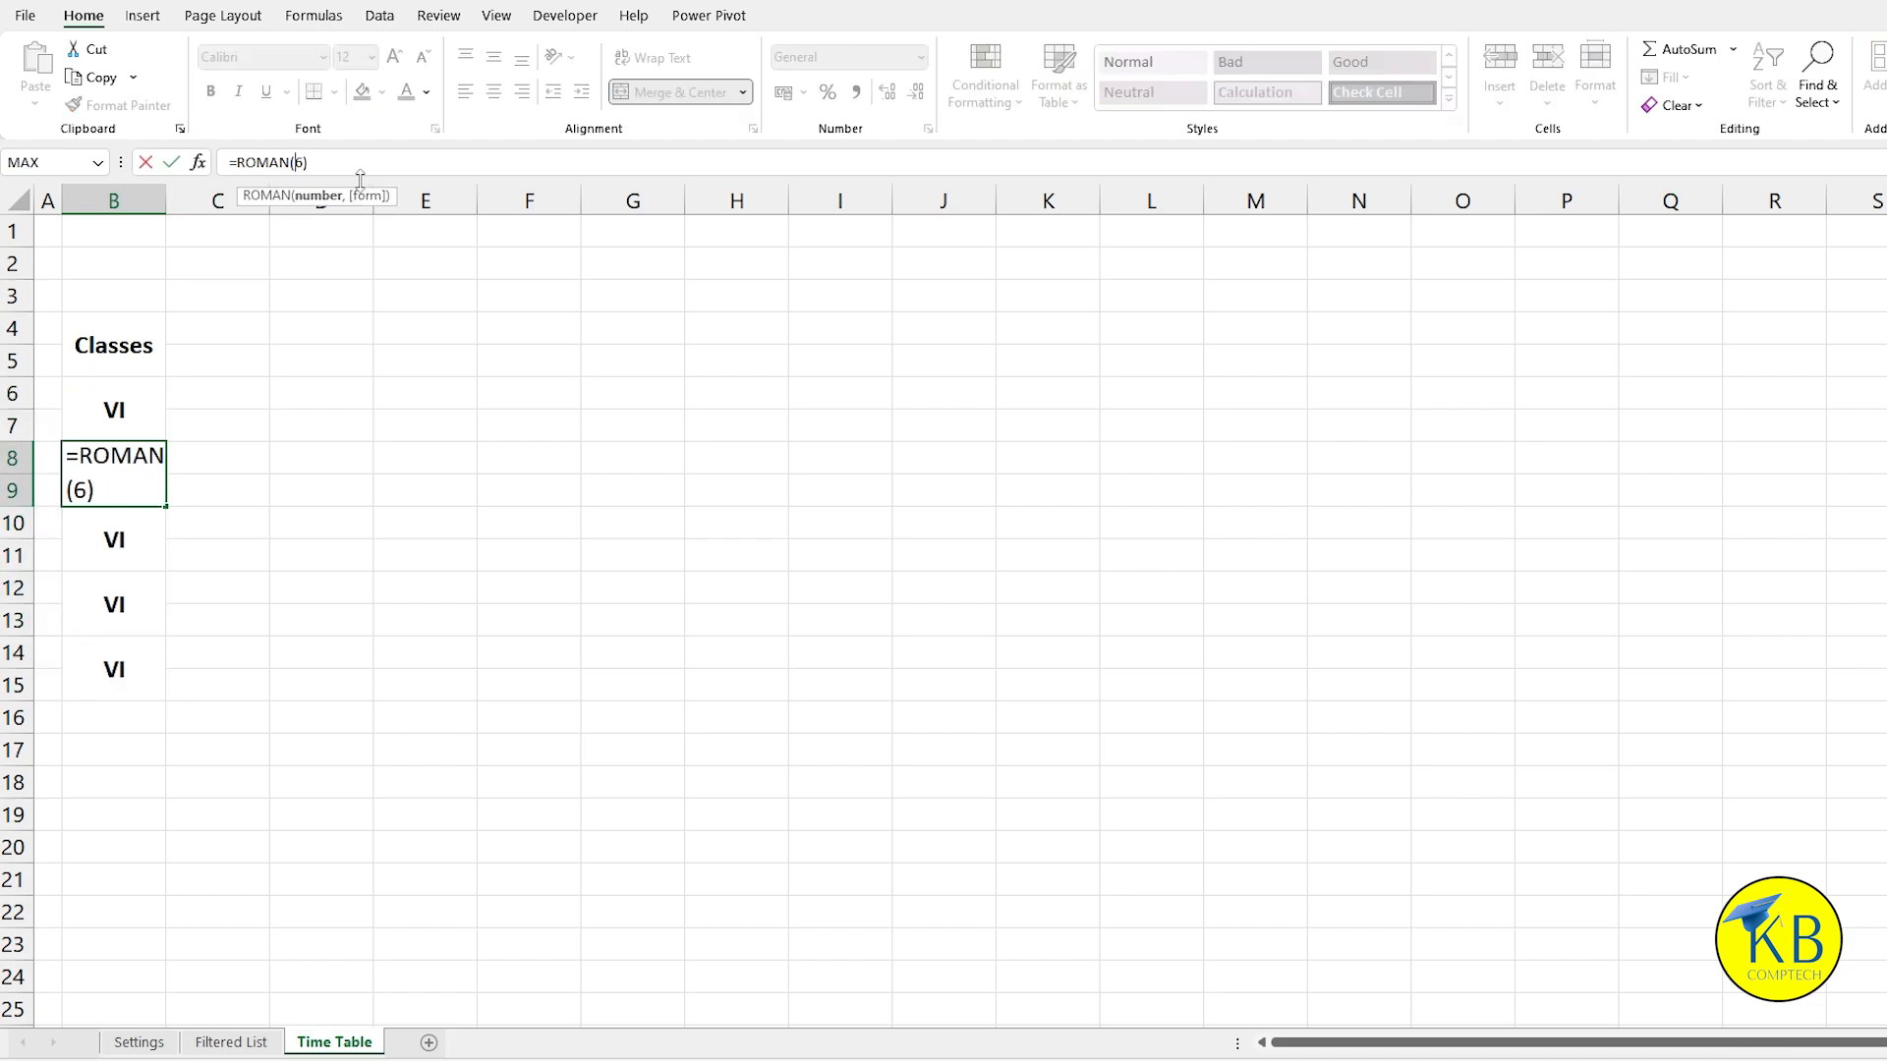
key("Delete")
type("7")
key("Return")
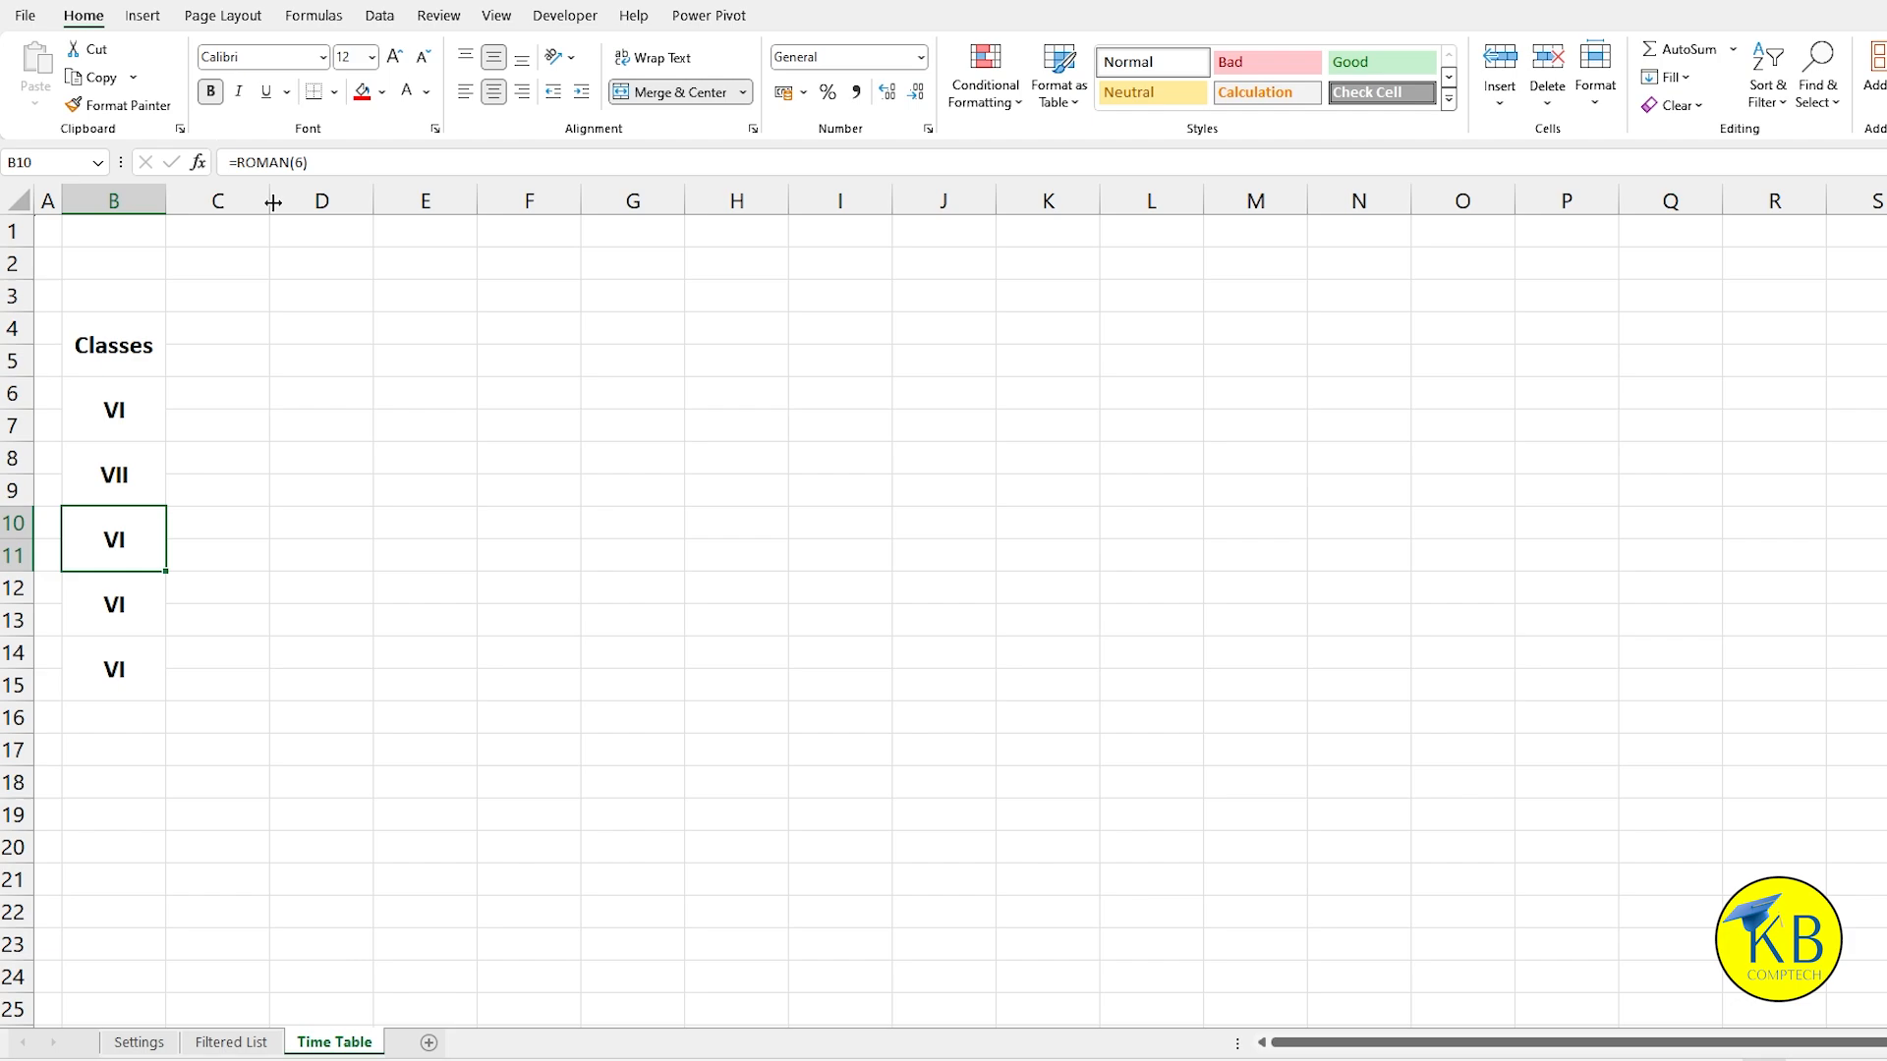
Step: Change the class formulas to =ROMAN(8) in B10 and =ROMAN(9) in B12
left_click(300, 162)
key("Delete")
type("8")
key("Return")
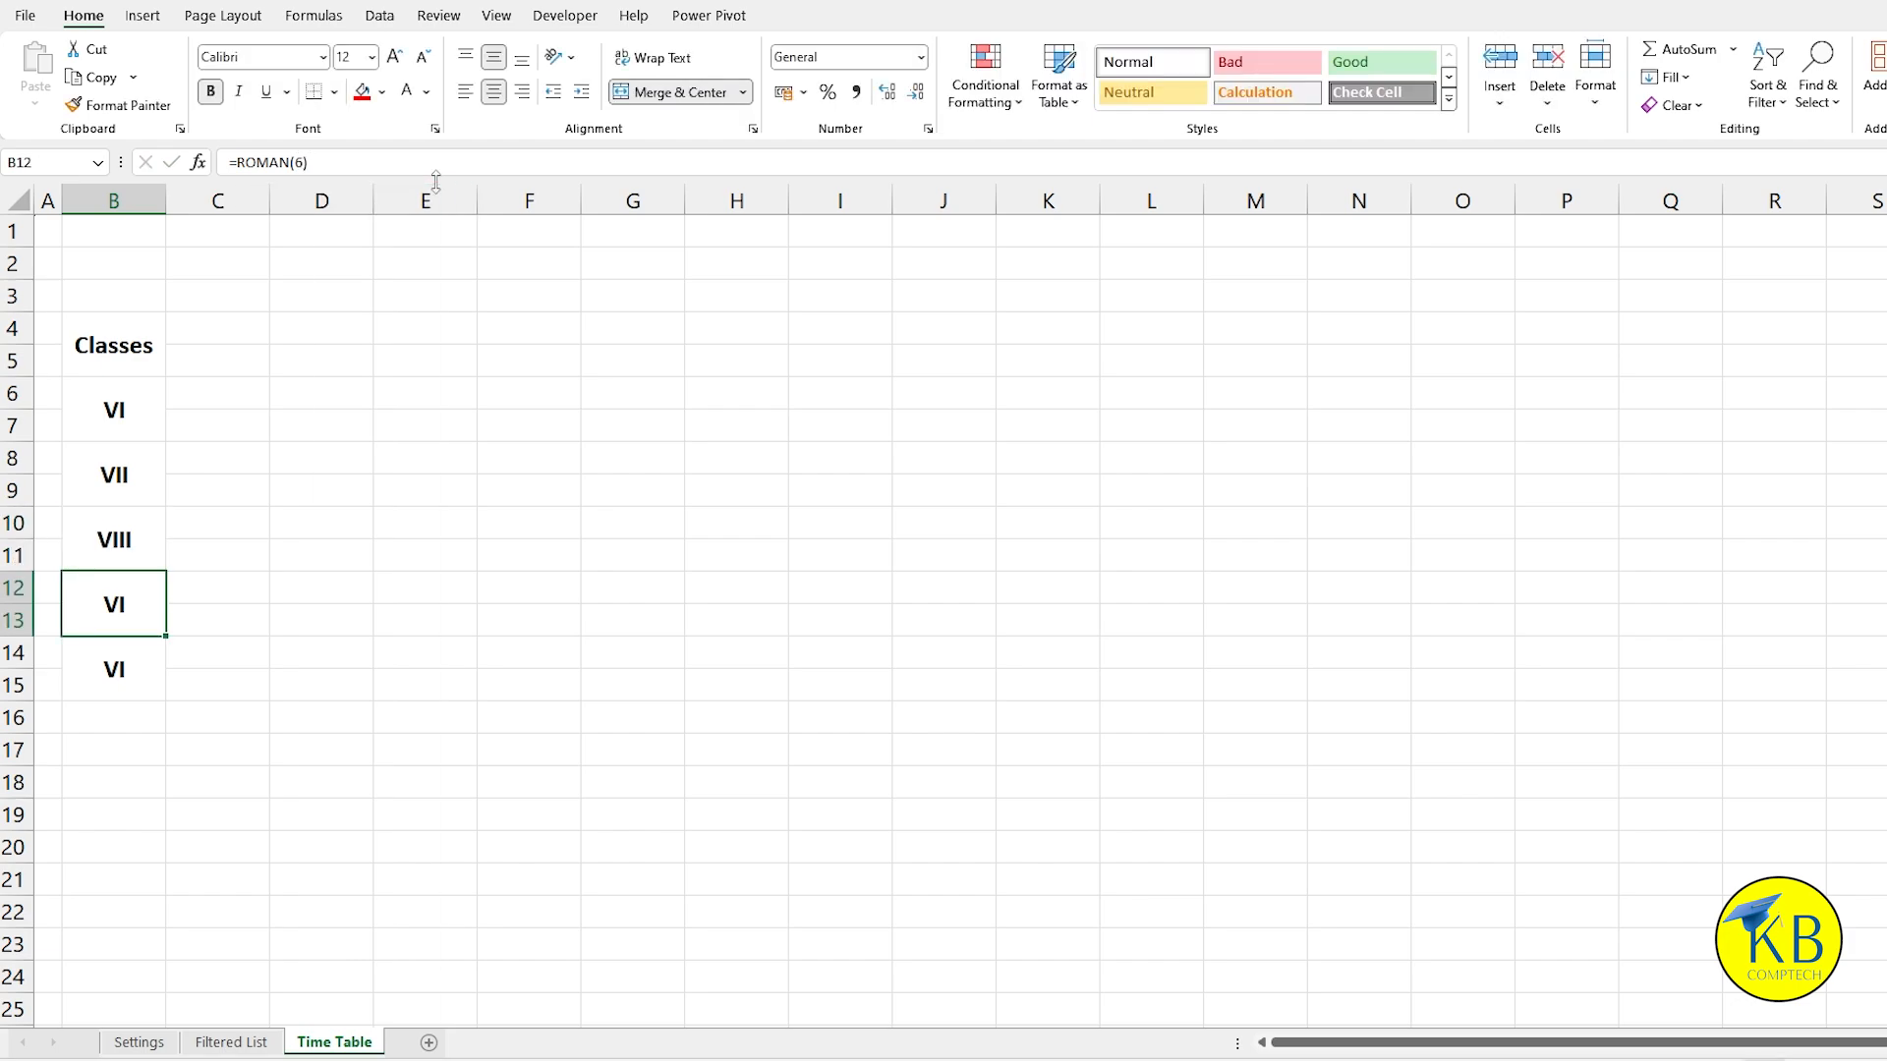
left_click(442, 164)
key("Delete")
type("i")
key("BackSpace")
type("9")
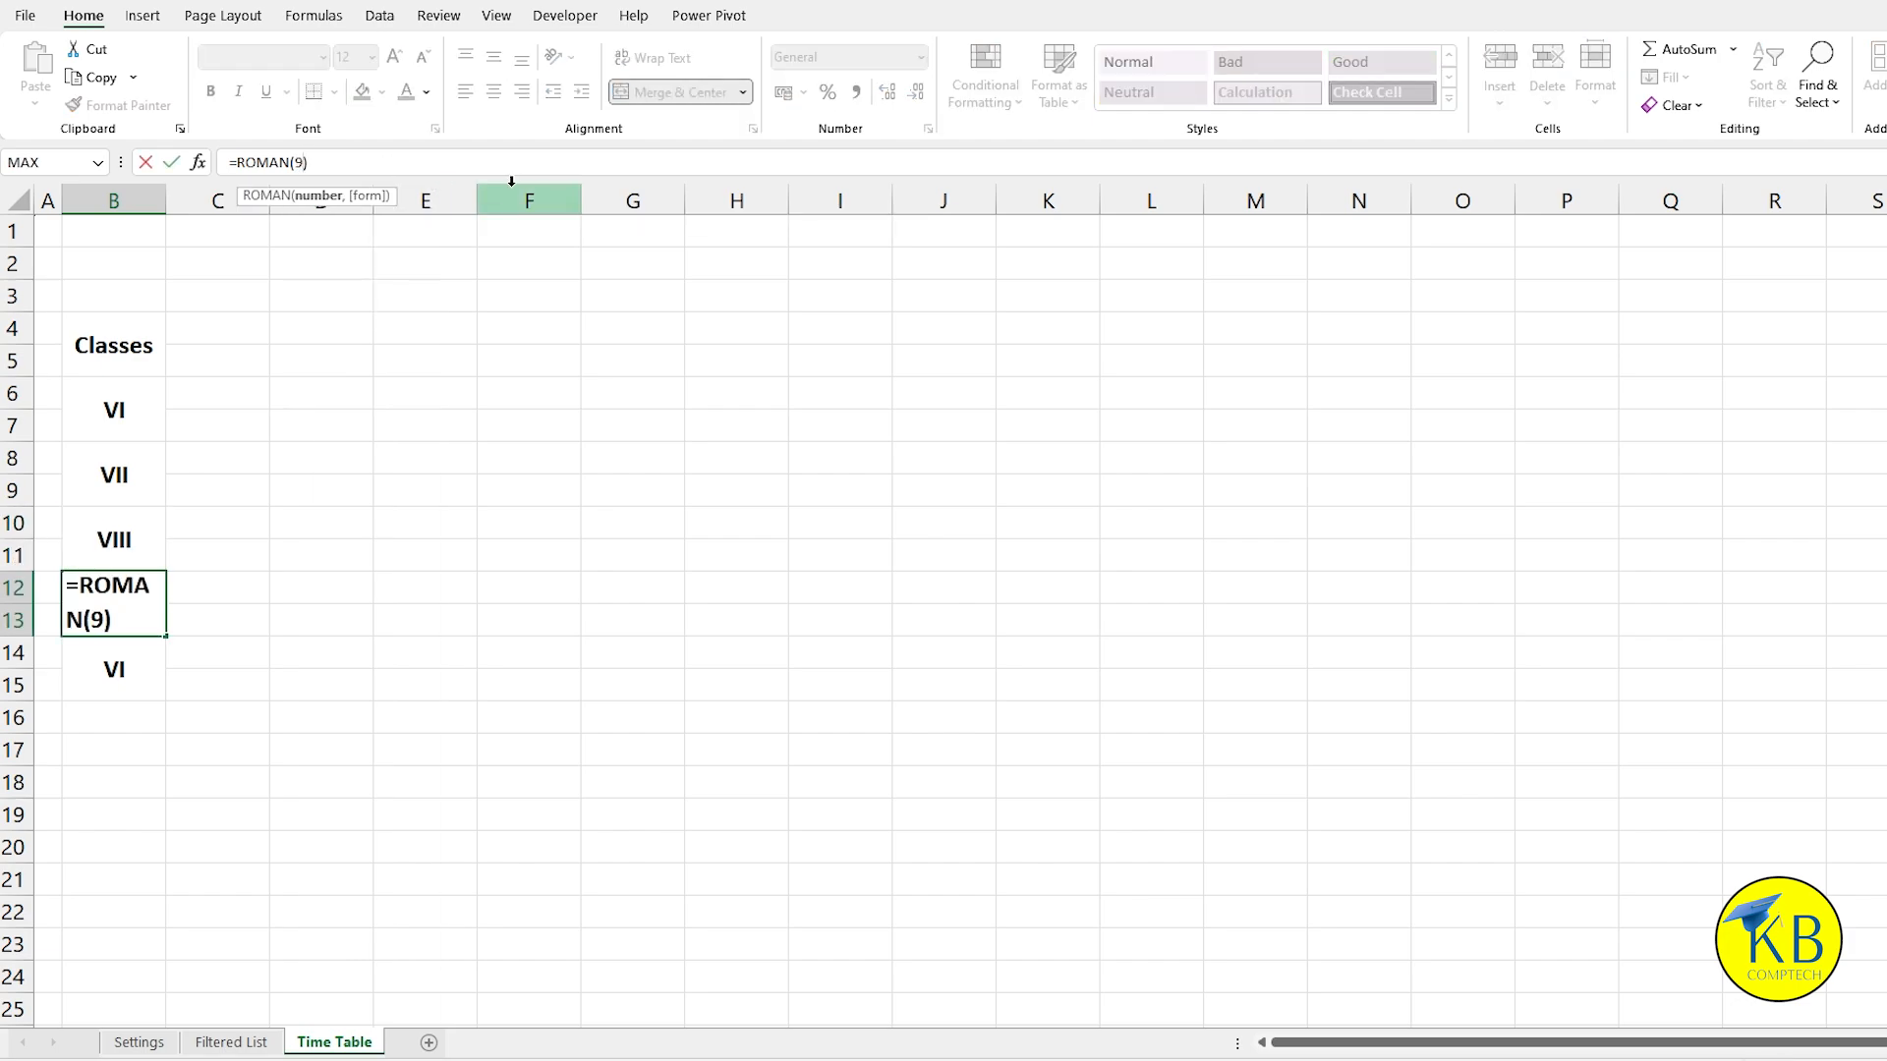
key("Return")
Step: Change the class formula in B14 to =ROMAN(10)
left_click(306, 164)
key("BackSpace")
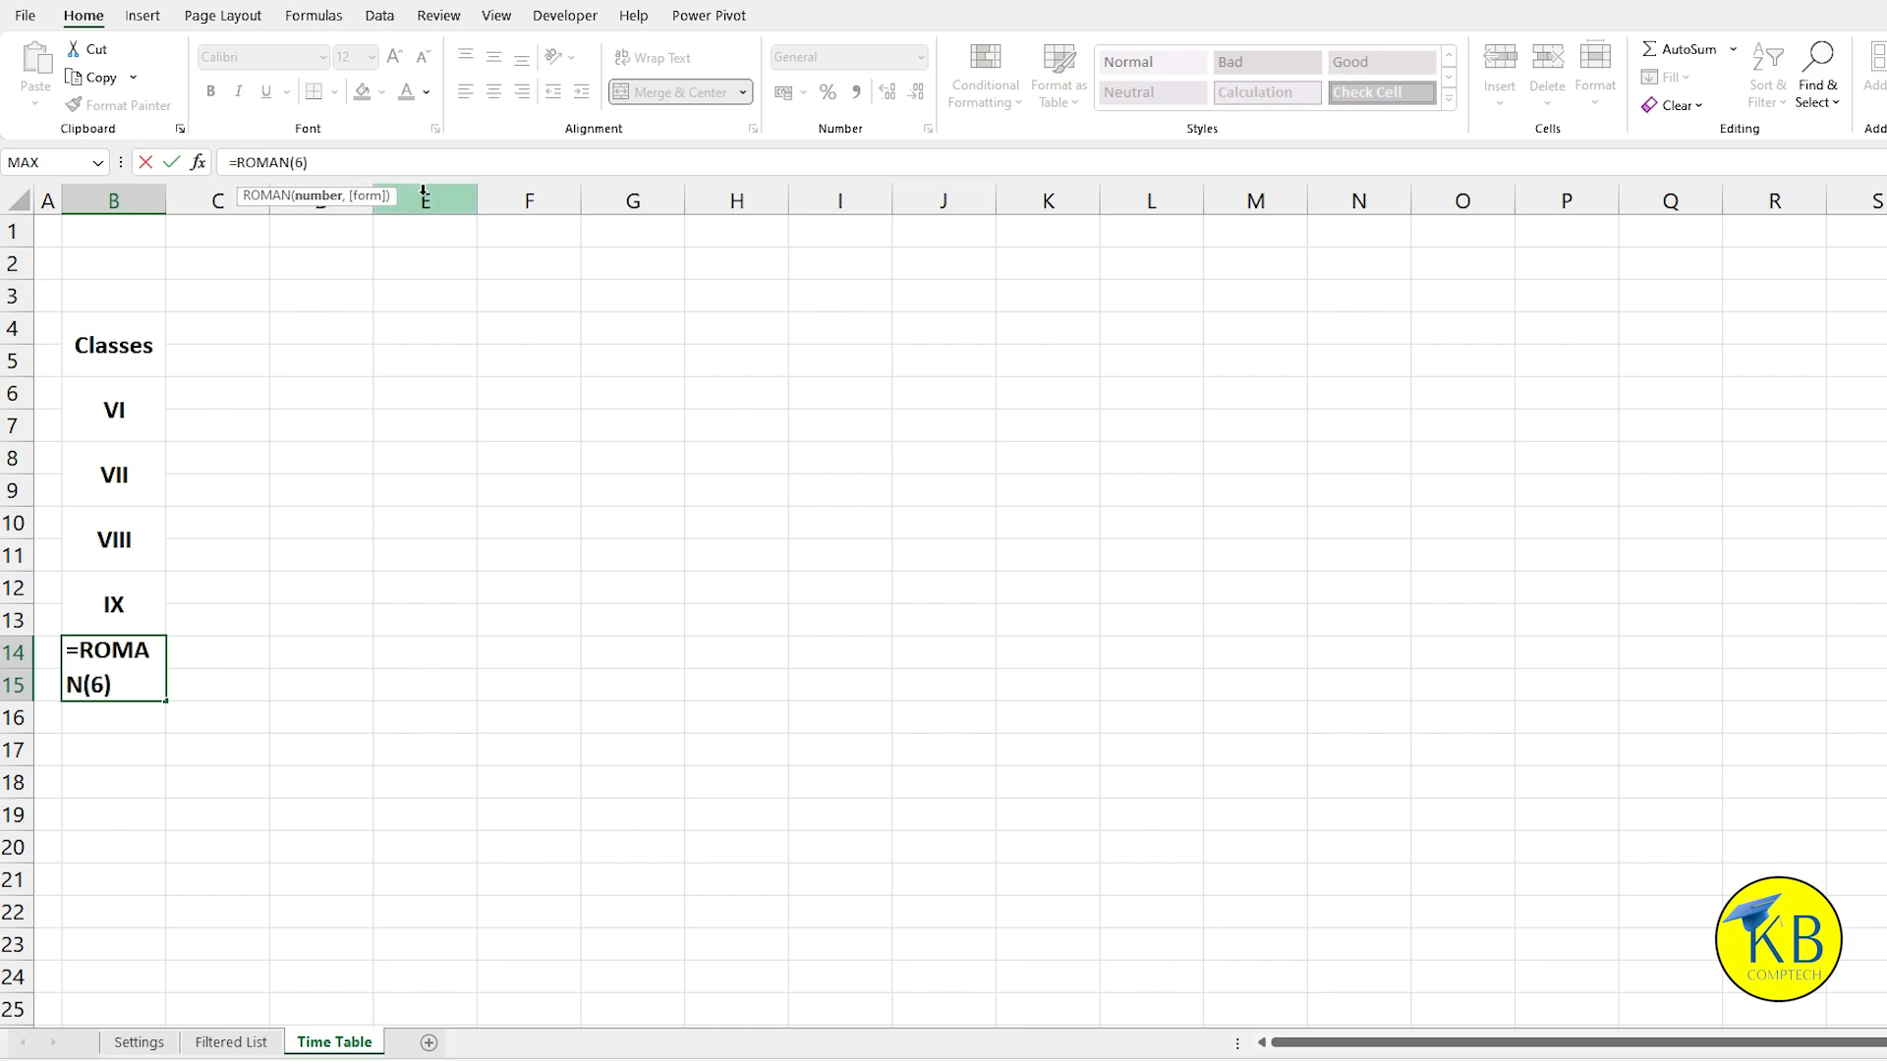
type("10")
key("Return")
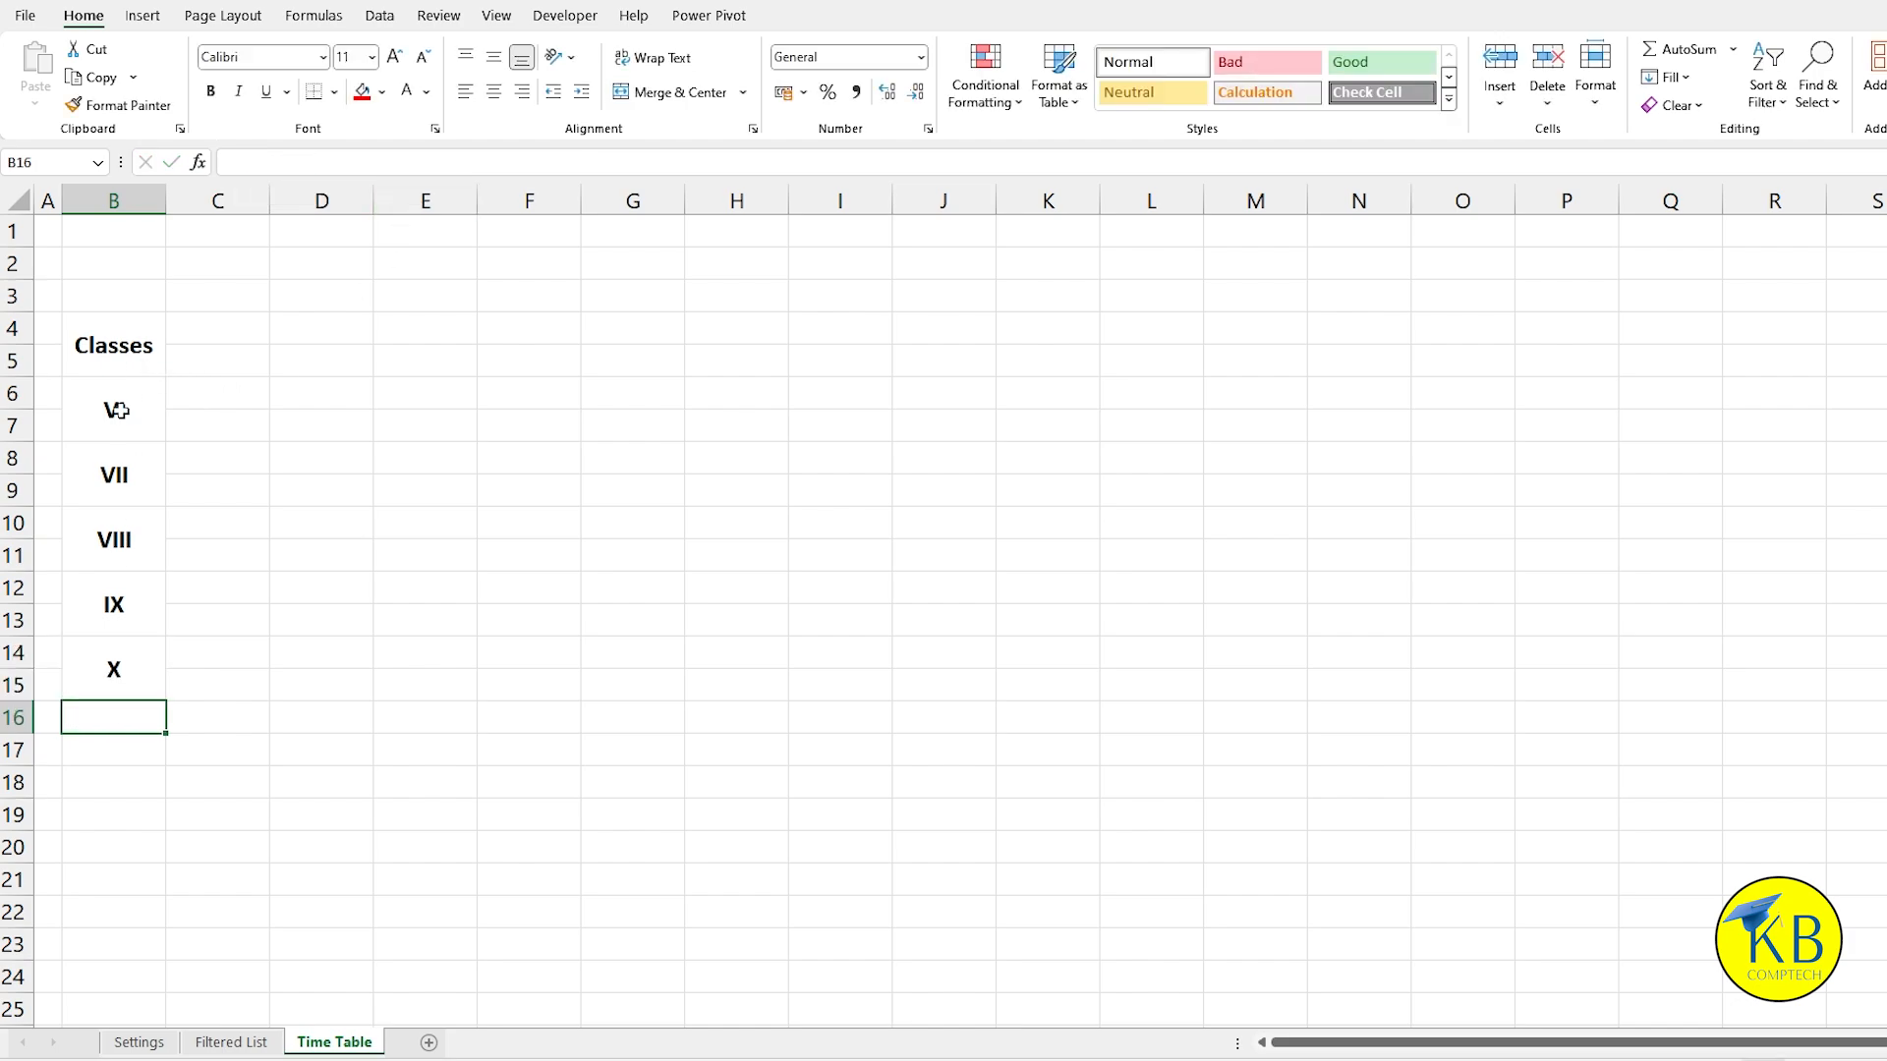
Step: Give the Classes column B4:B15 a standard orange fill and apply all borders
left_click_drag(116, 339, 114, 688)
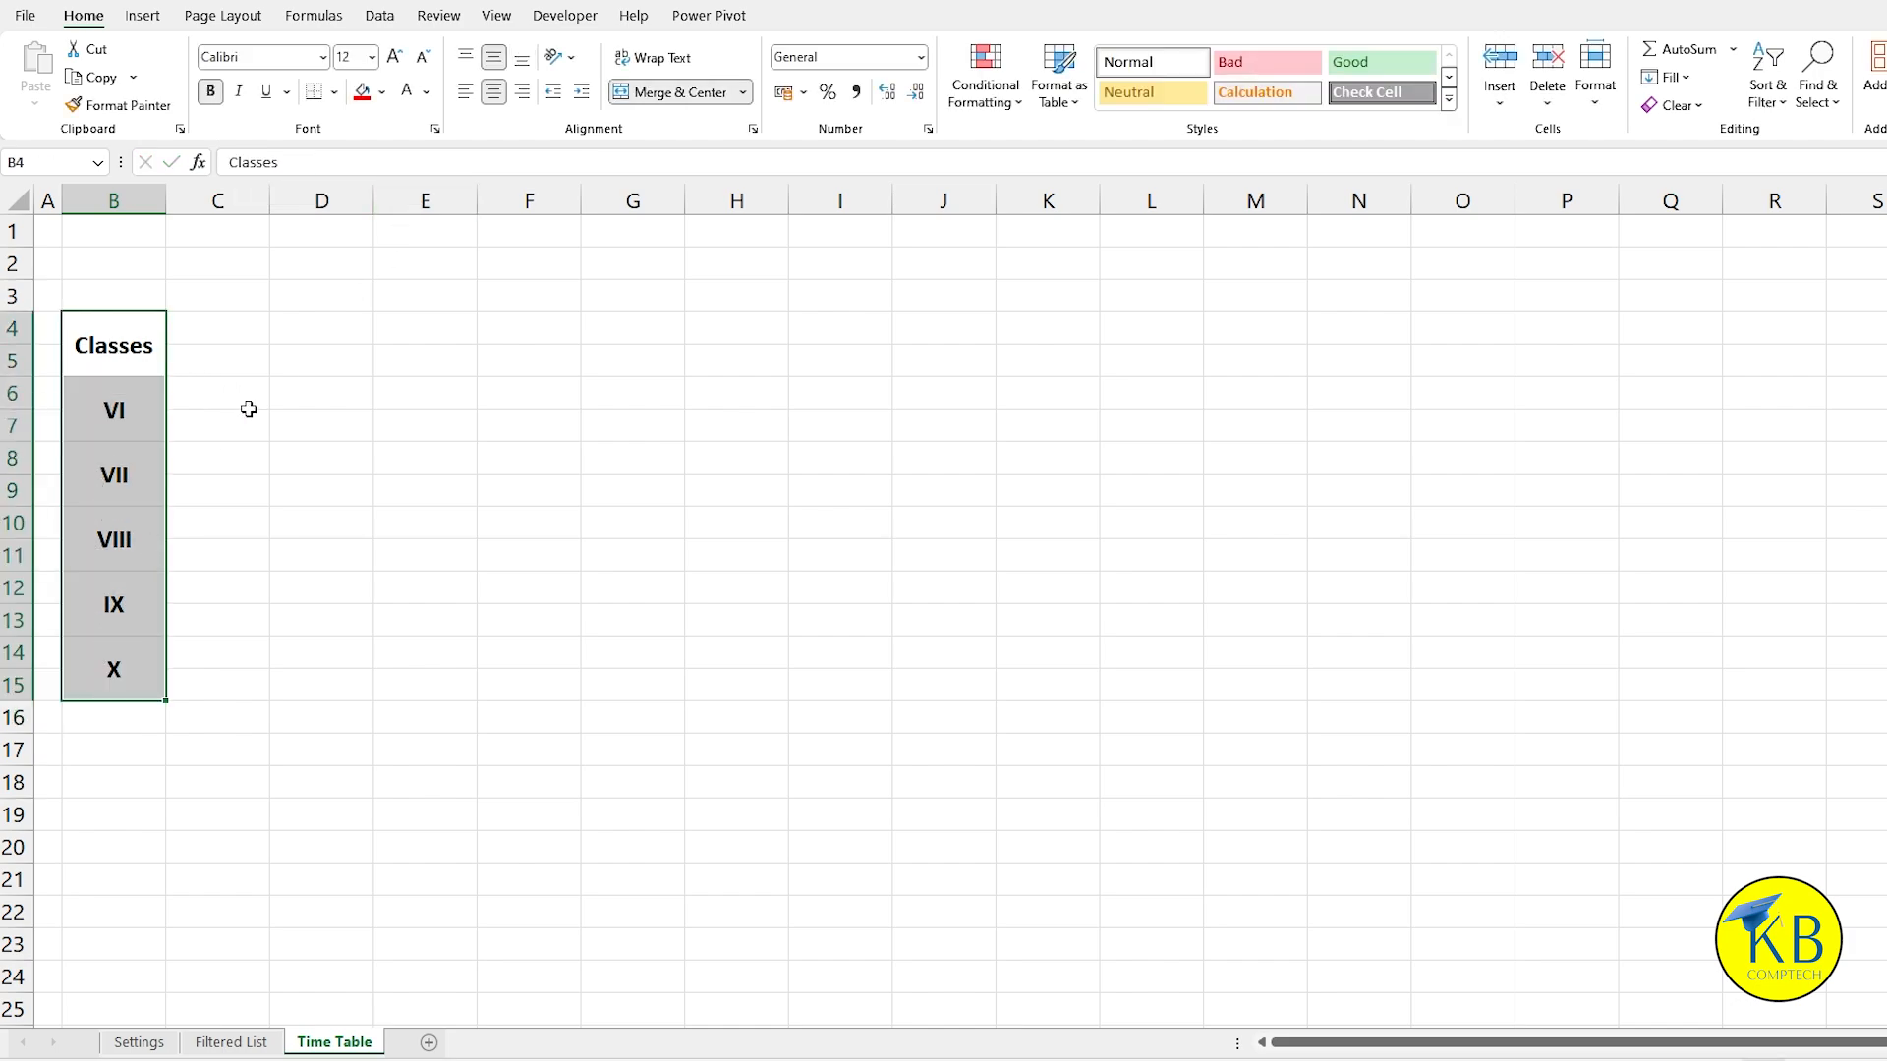
left_click(383, 92)
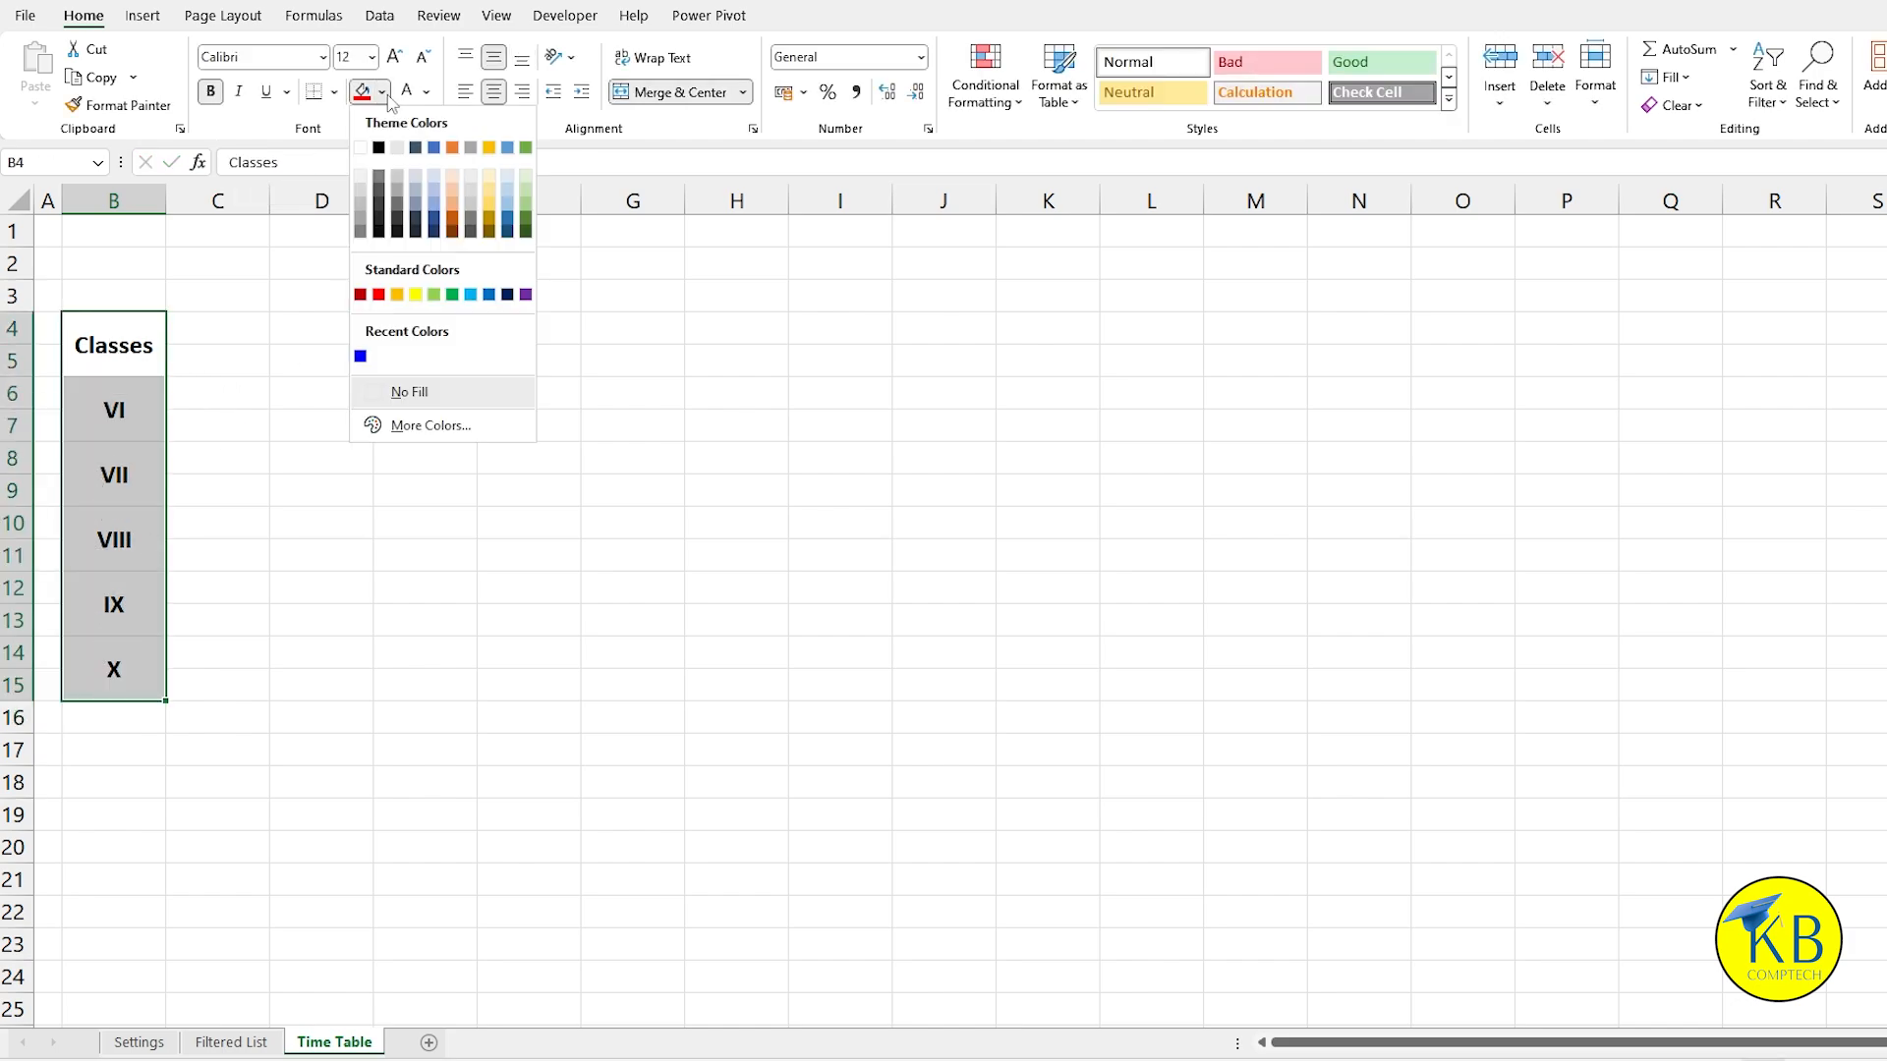
left_click(397, 294)
left_click(334, 91)
left_click(337, 319)
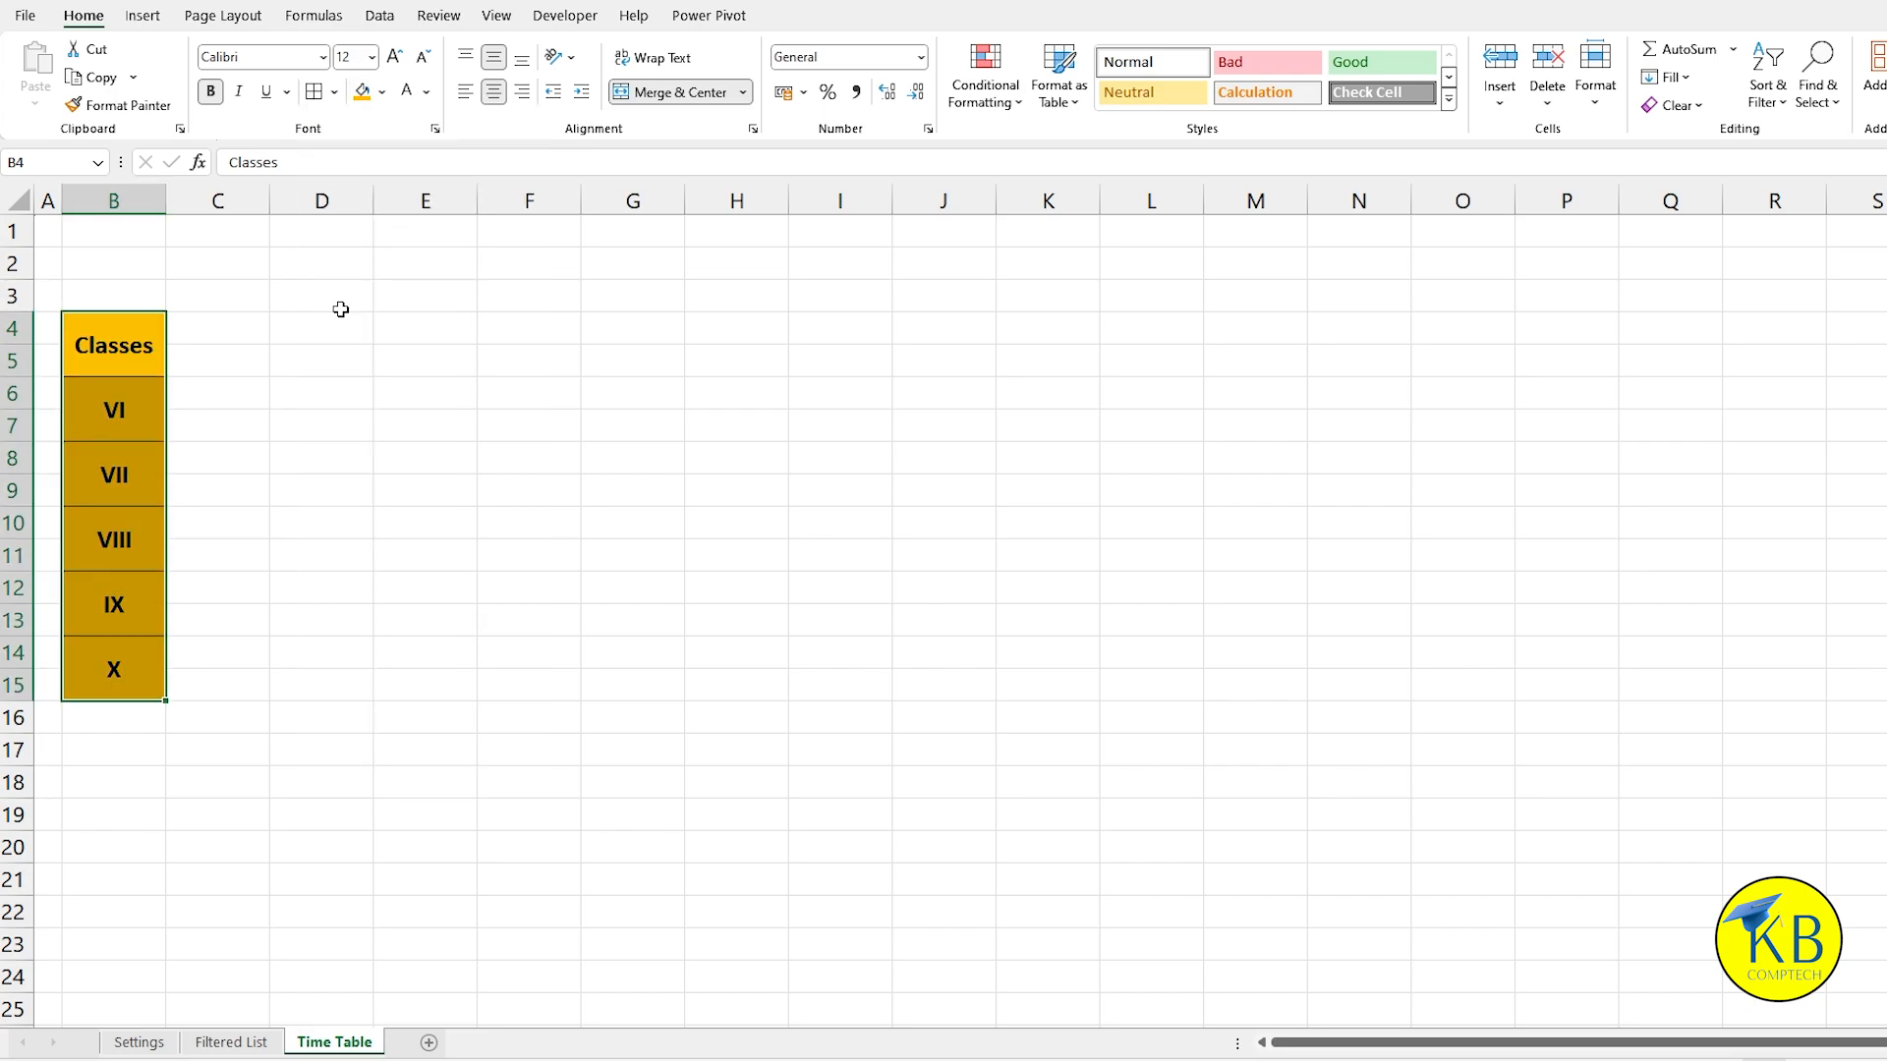
left_click(134, 354)
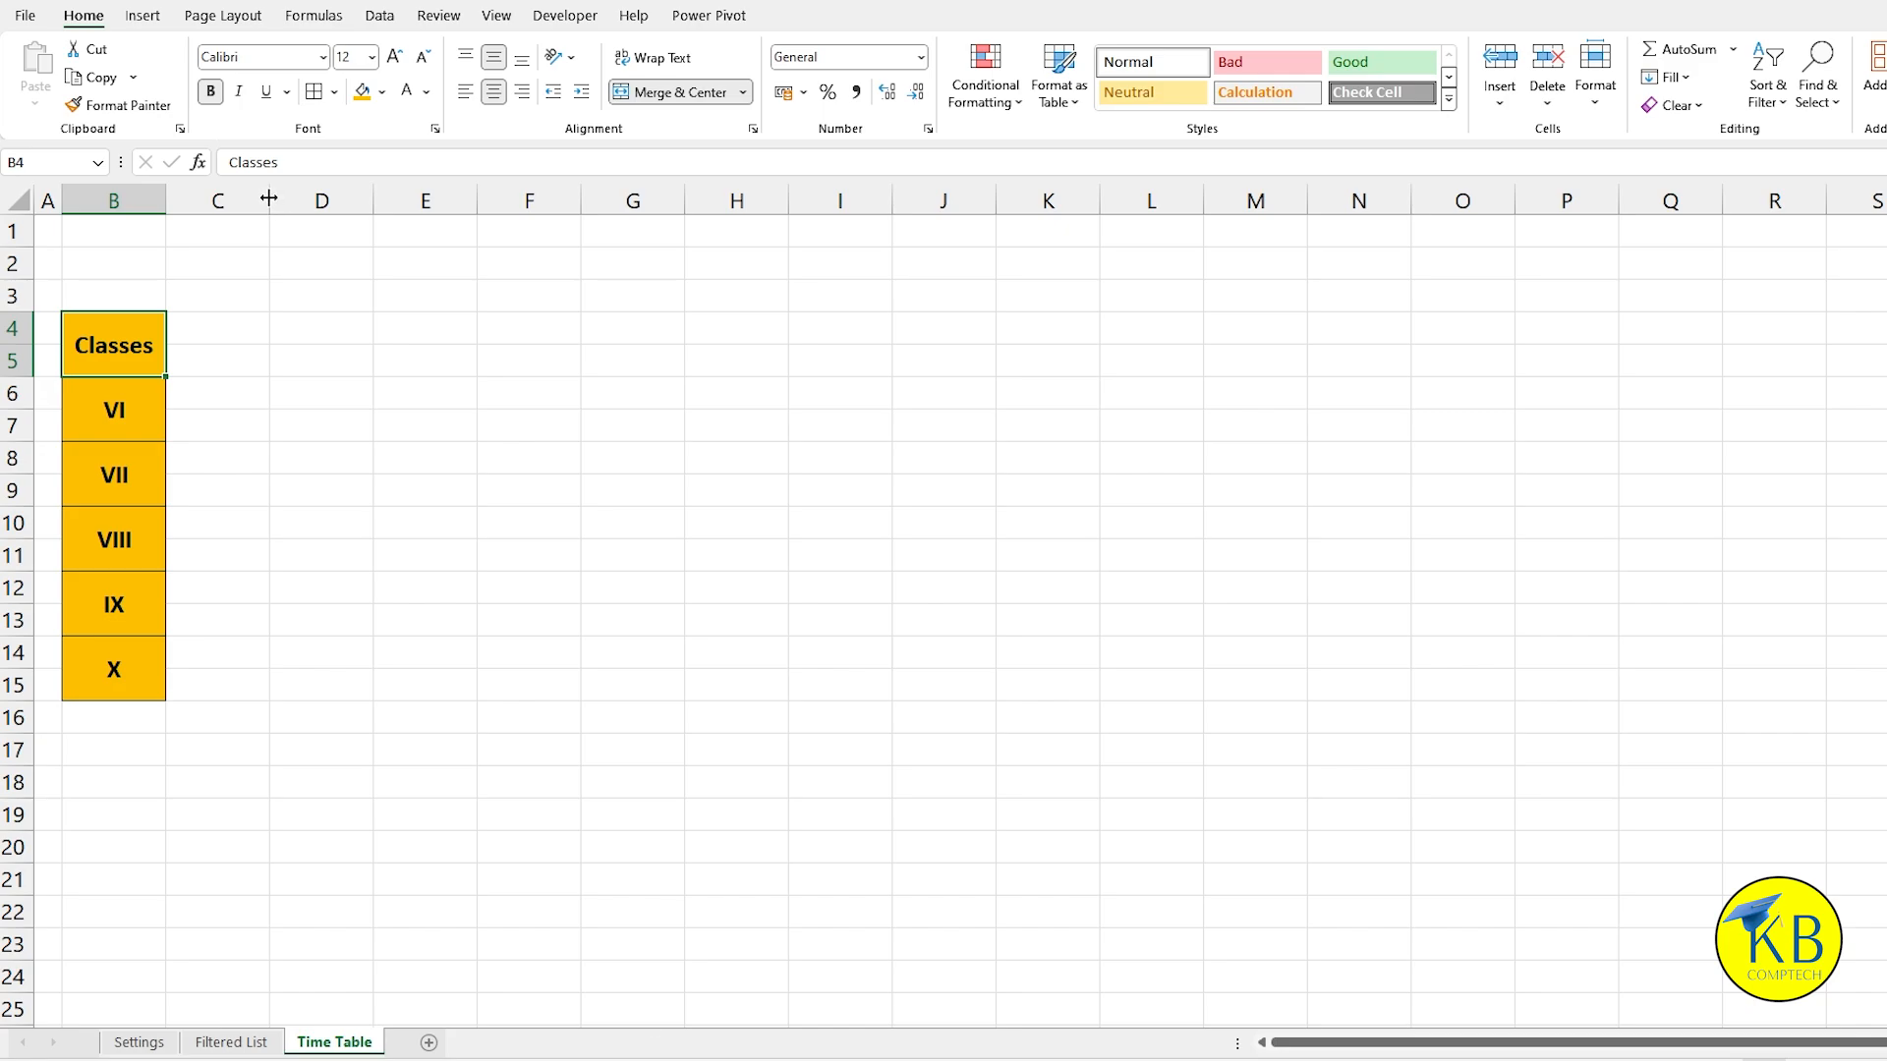
Step: Narrow column C to a thin spacer and enter the labels Periods in D4 and Time in D5
left_click_drag(268, 198, 186, 201)
left_click(241, 329)
type("Periods")
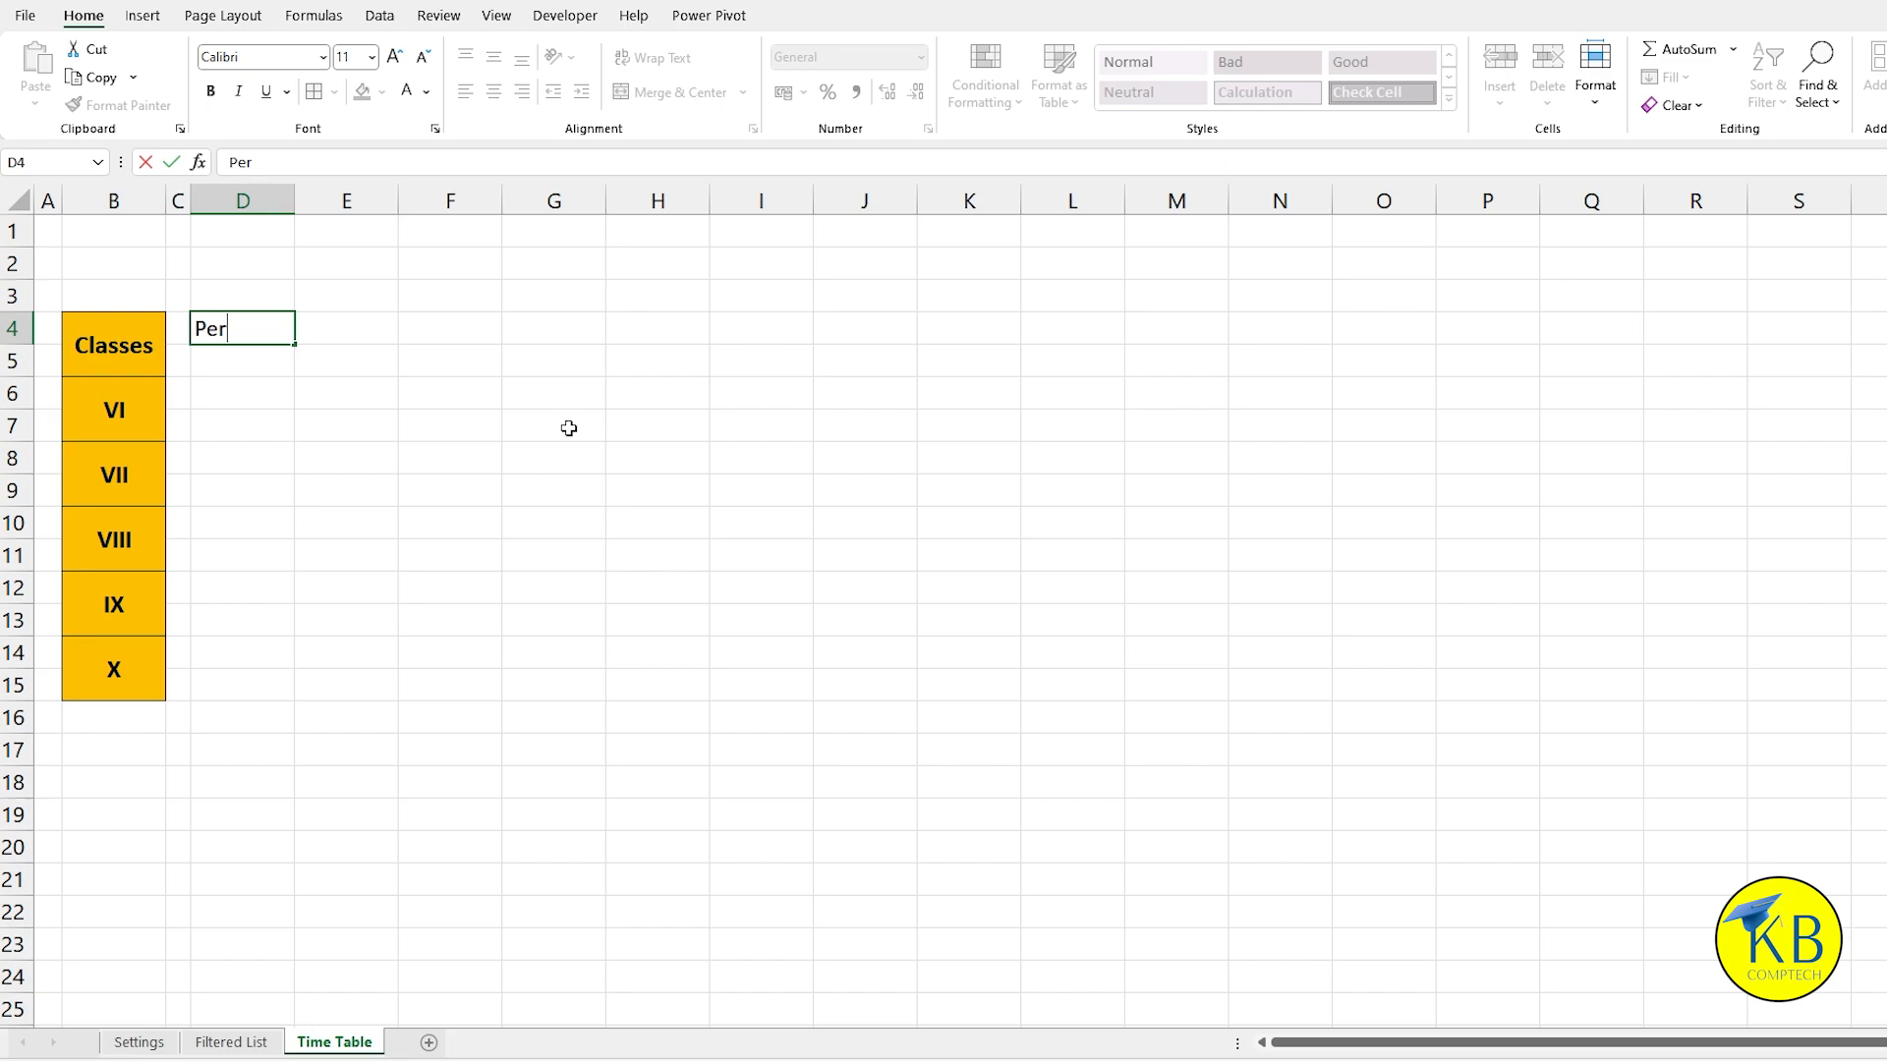
key("Return")
type("Time")
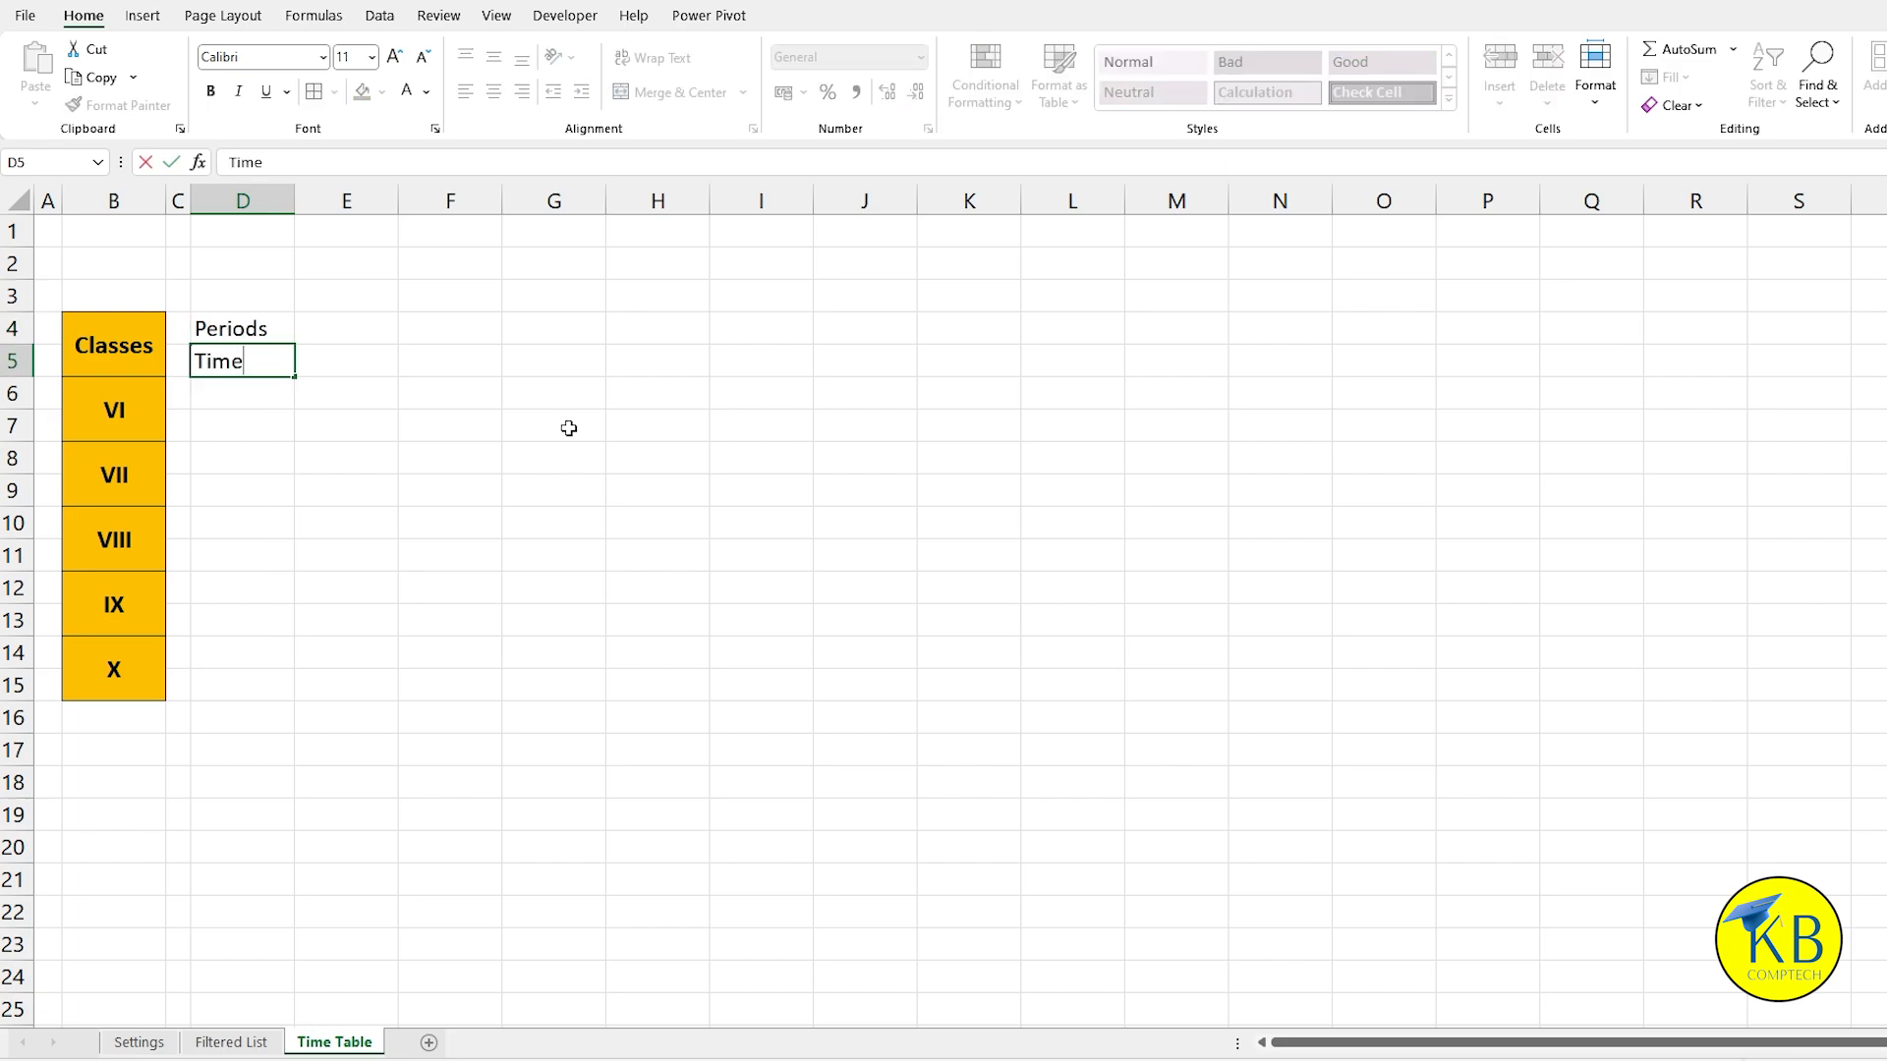
key("Up")
Step: Widen column D and enter the period numbers 1 to 4 in E4:H4
left_click_drag(294, 200, 357, 201)
left_click(403, 324)
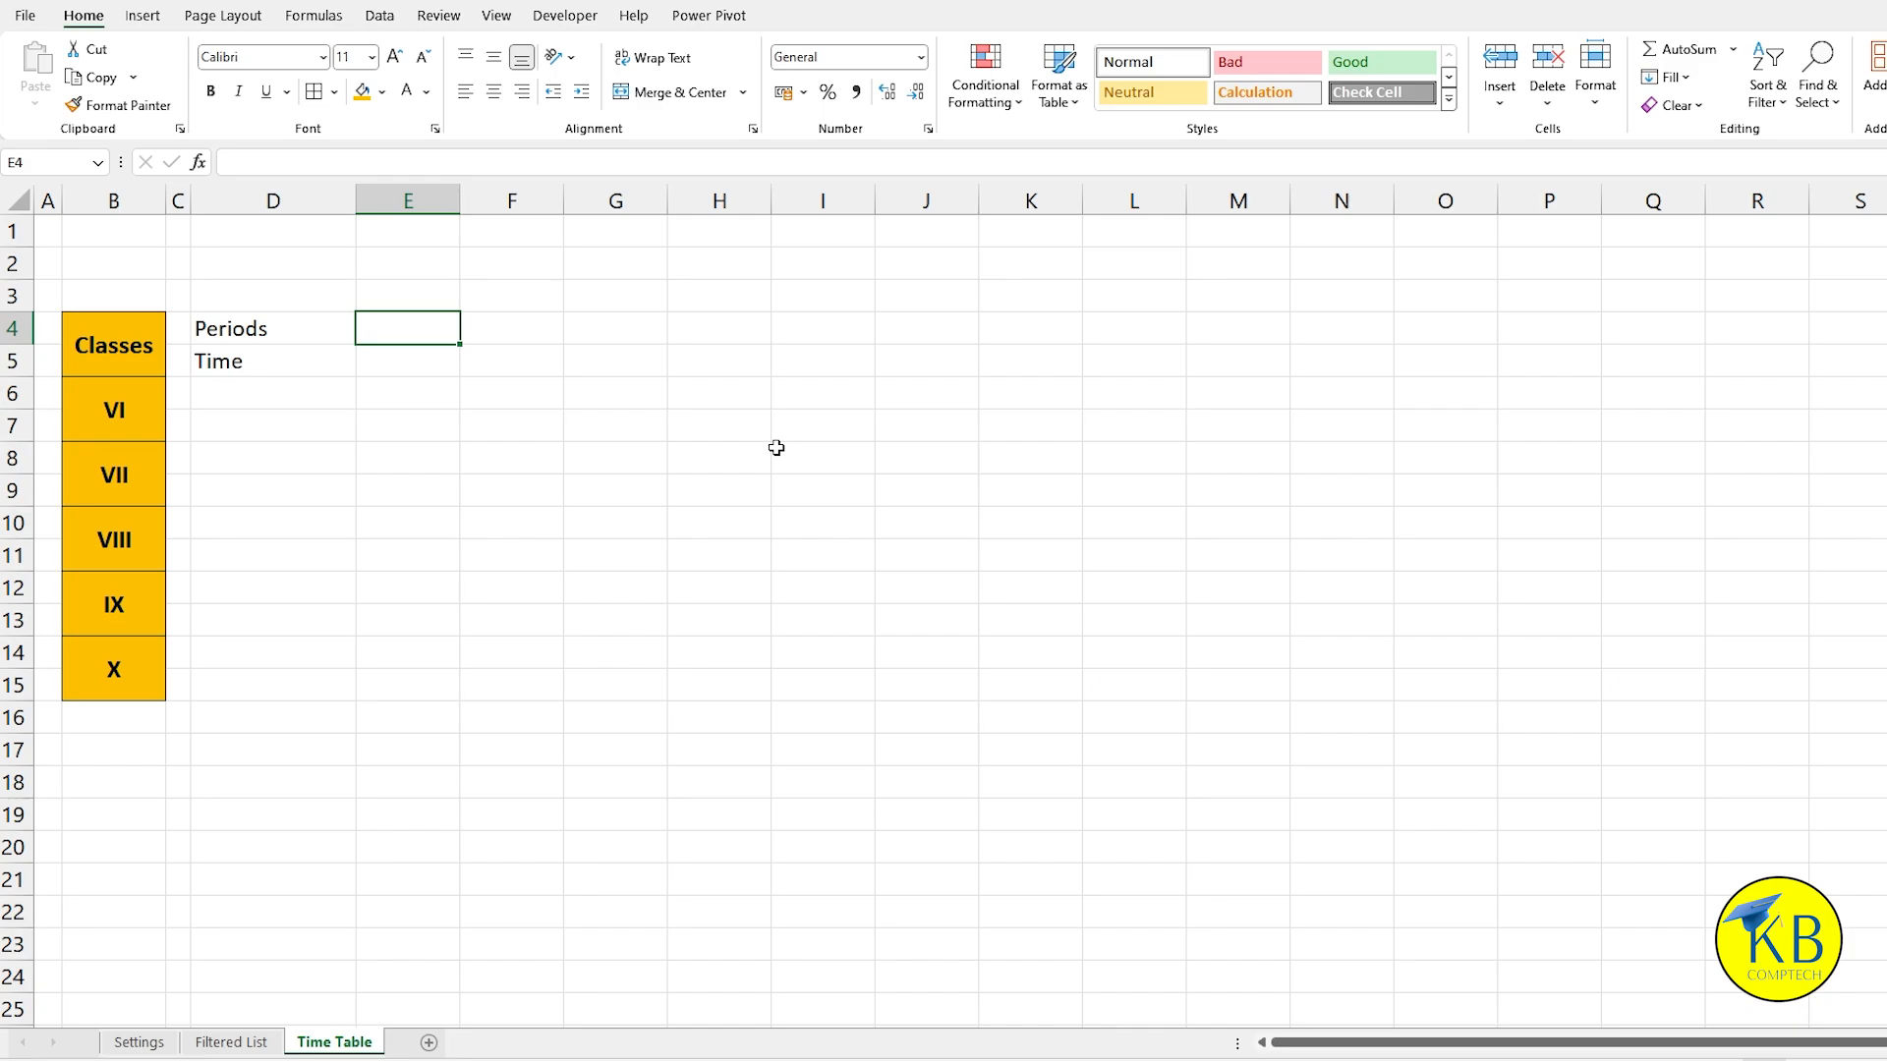
type("1")
key("Tab")
type("2")
key("Tab")
type("3")
key("Tab")
type("4")
key("ctrl+Return")
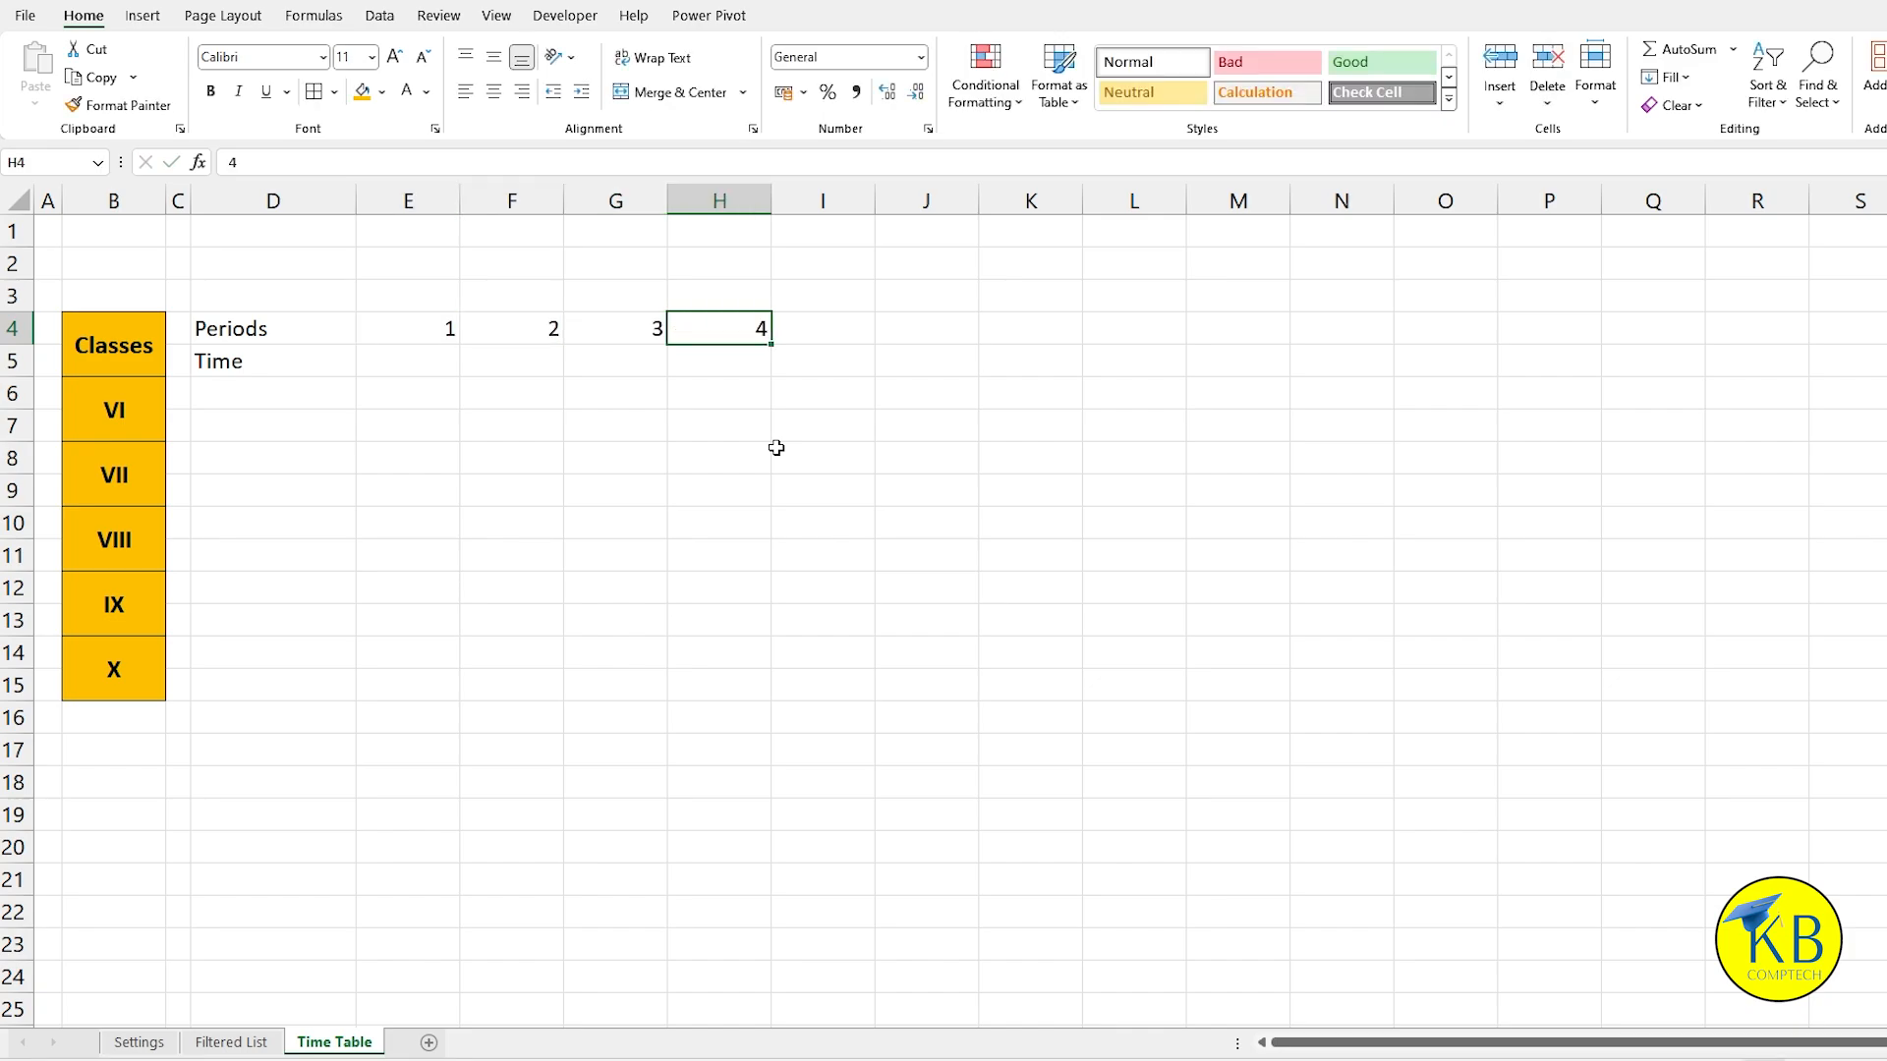
Step: Leave I4 empty and enter the period numbers 5 to 8 in J4:M4
key("Right")
key("Right")
type("5")
key("Tab")
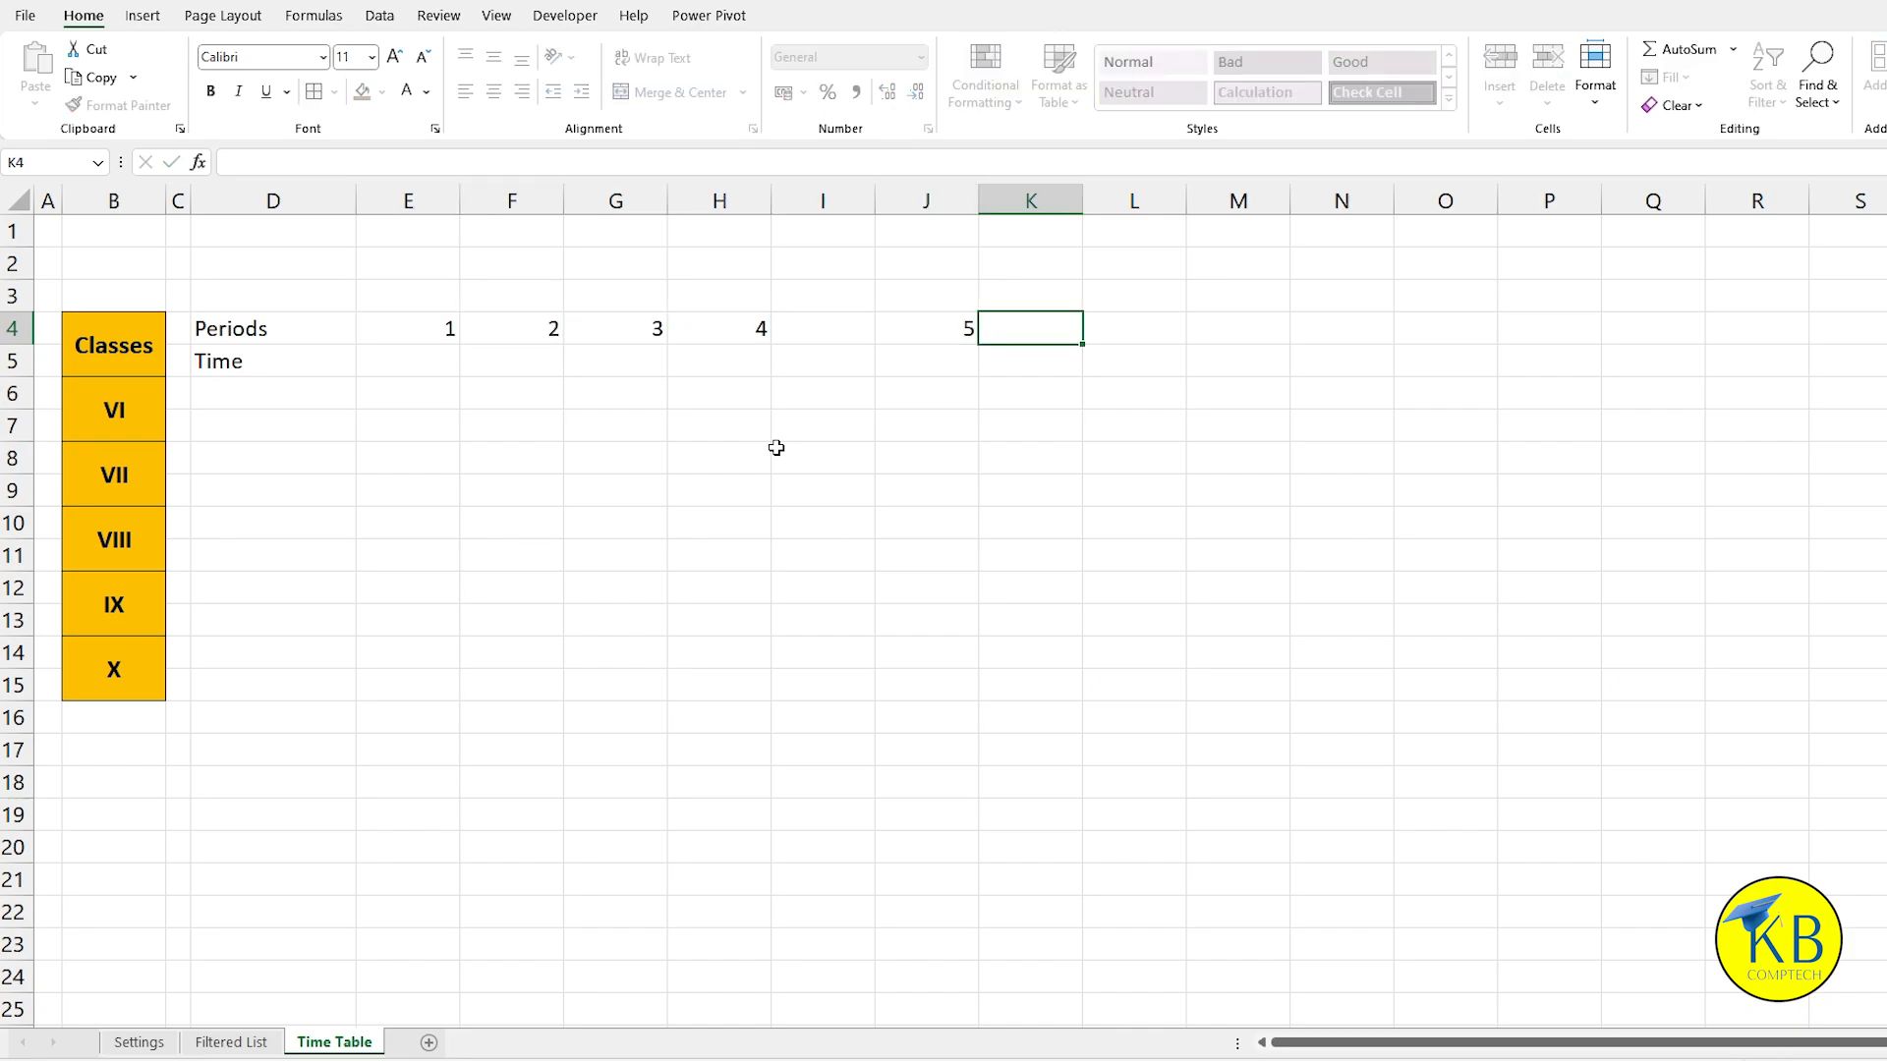
type("6")
key("Tab")
type("7")
key("Tab")
type("8")
key("Return")
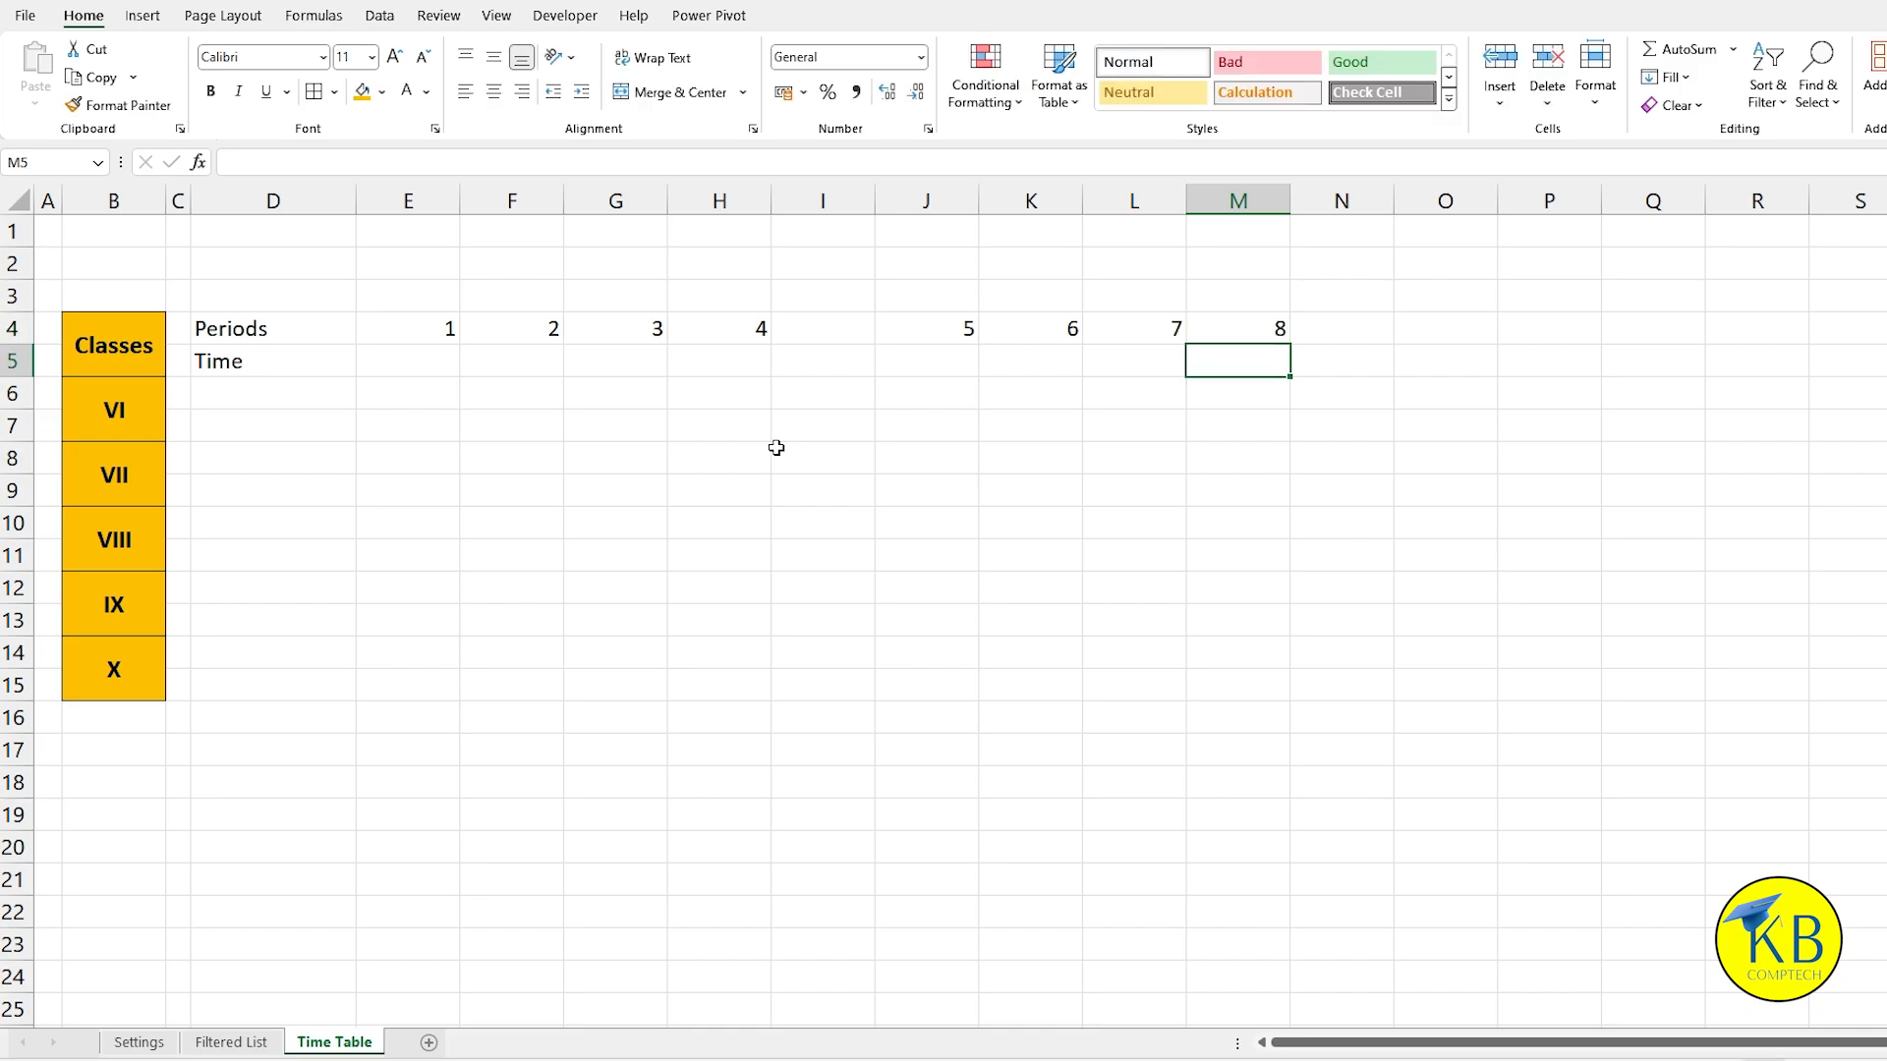
Step: Make the Periods row D4:M4 and the Time label in D5 bold at font size 12
left_click_drag(253, 340, 1211, 328)
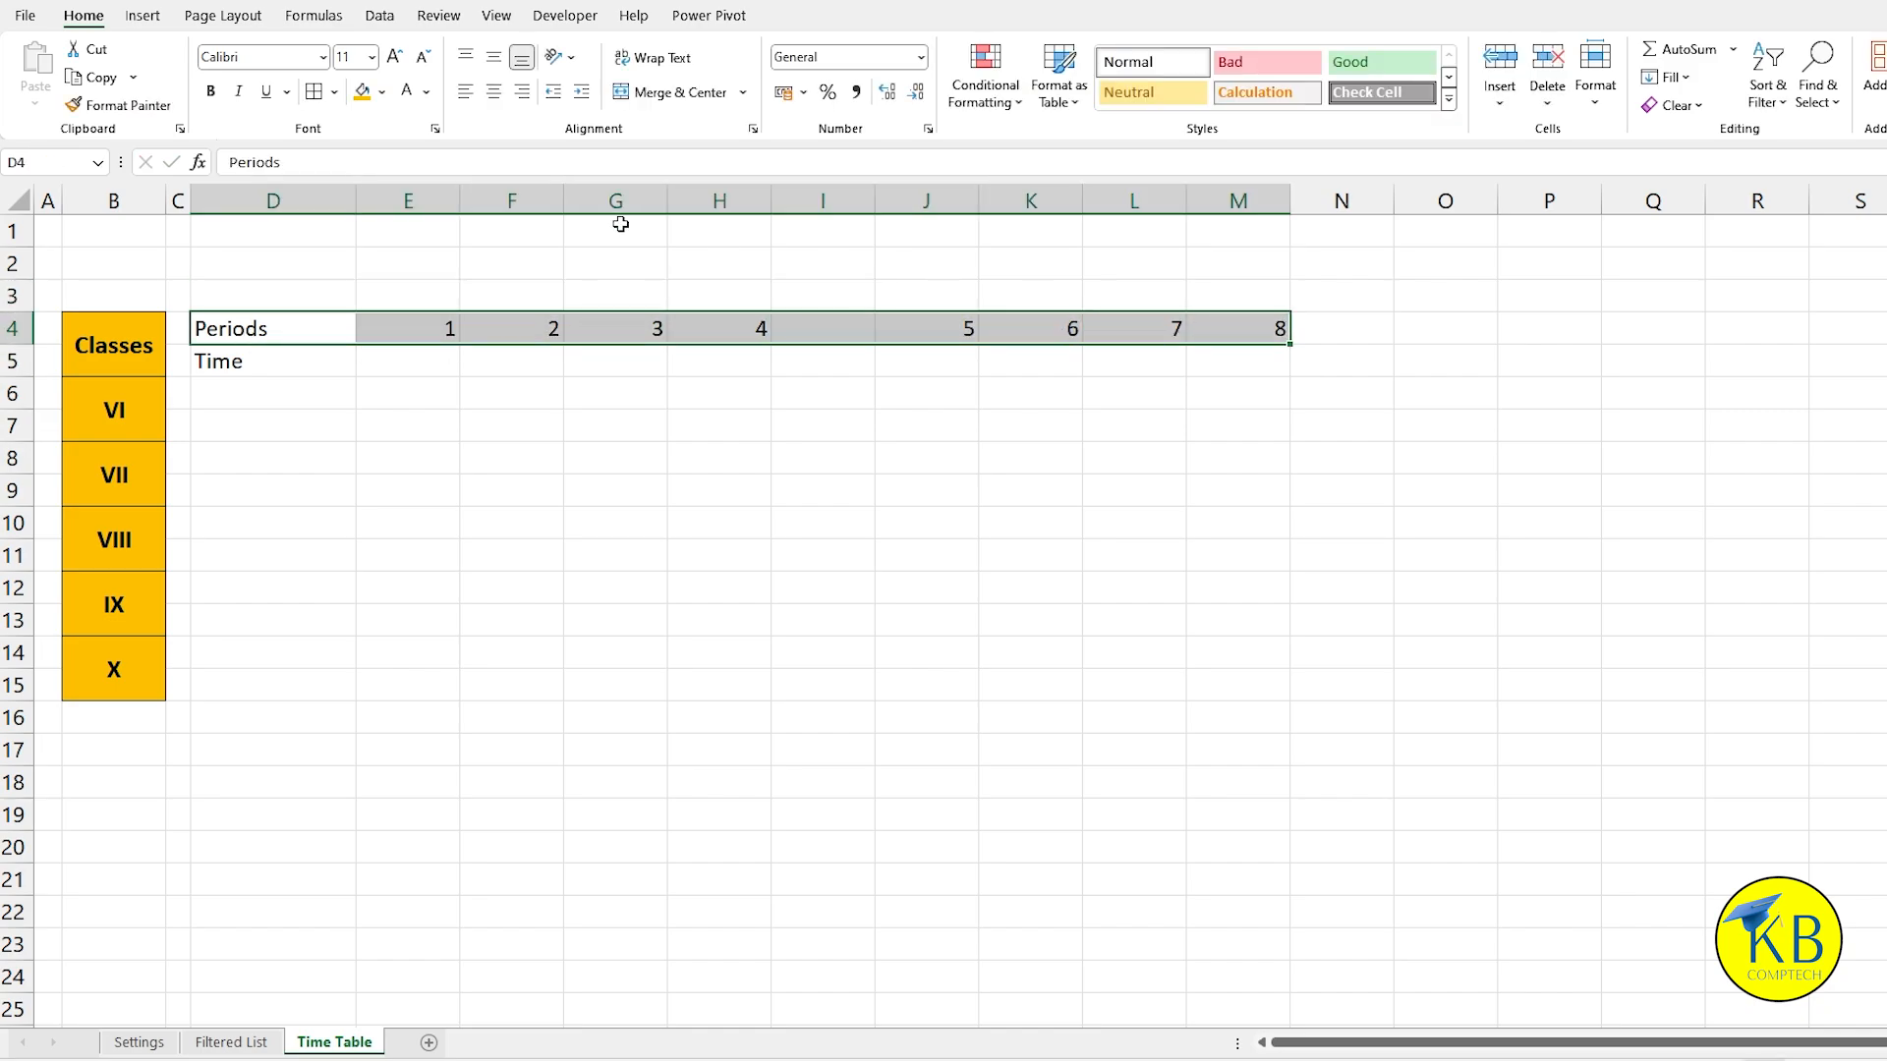
left_click(210, 91)
left_click(399, 62)
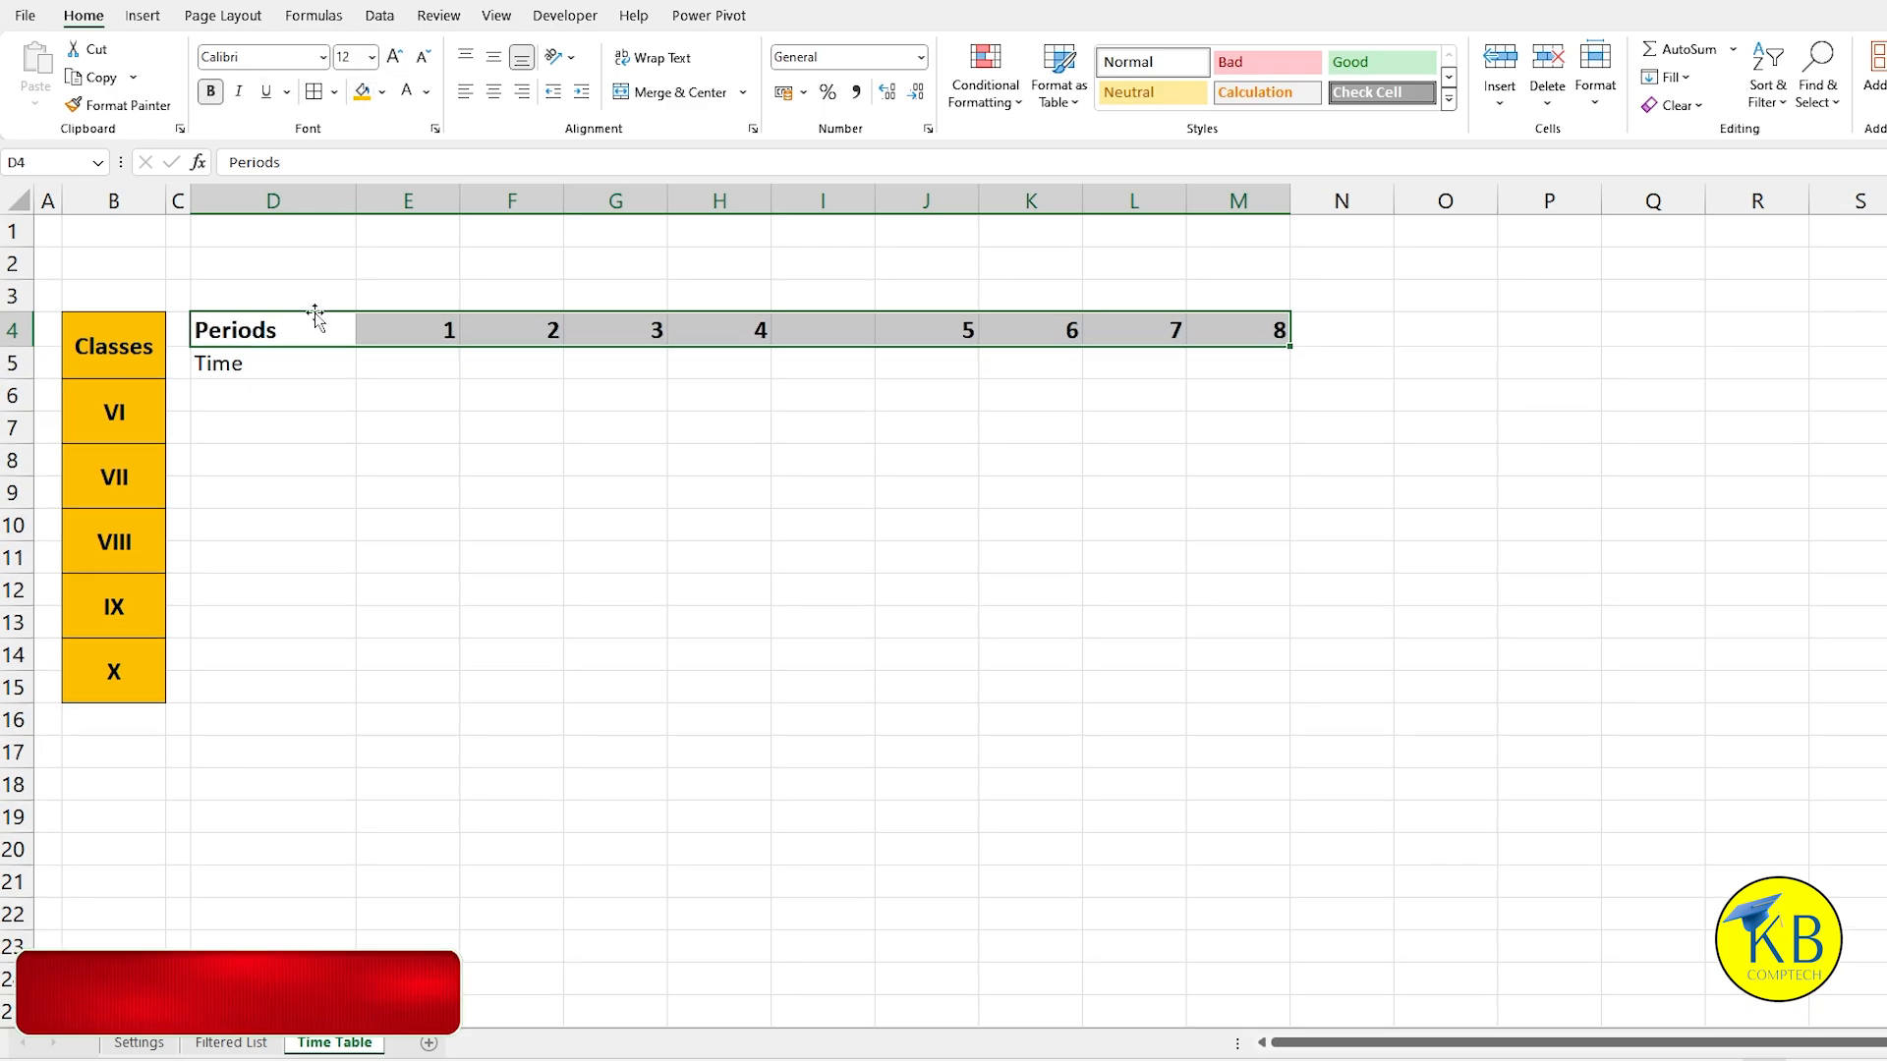
left_click(254, 364)
left_click(210, 92)
left_click(394, 56)
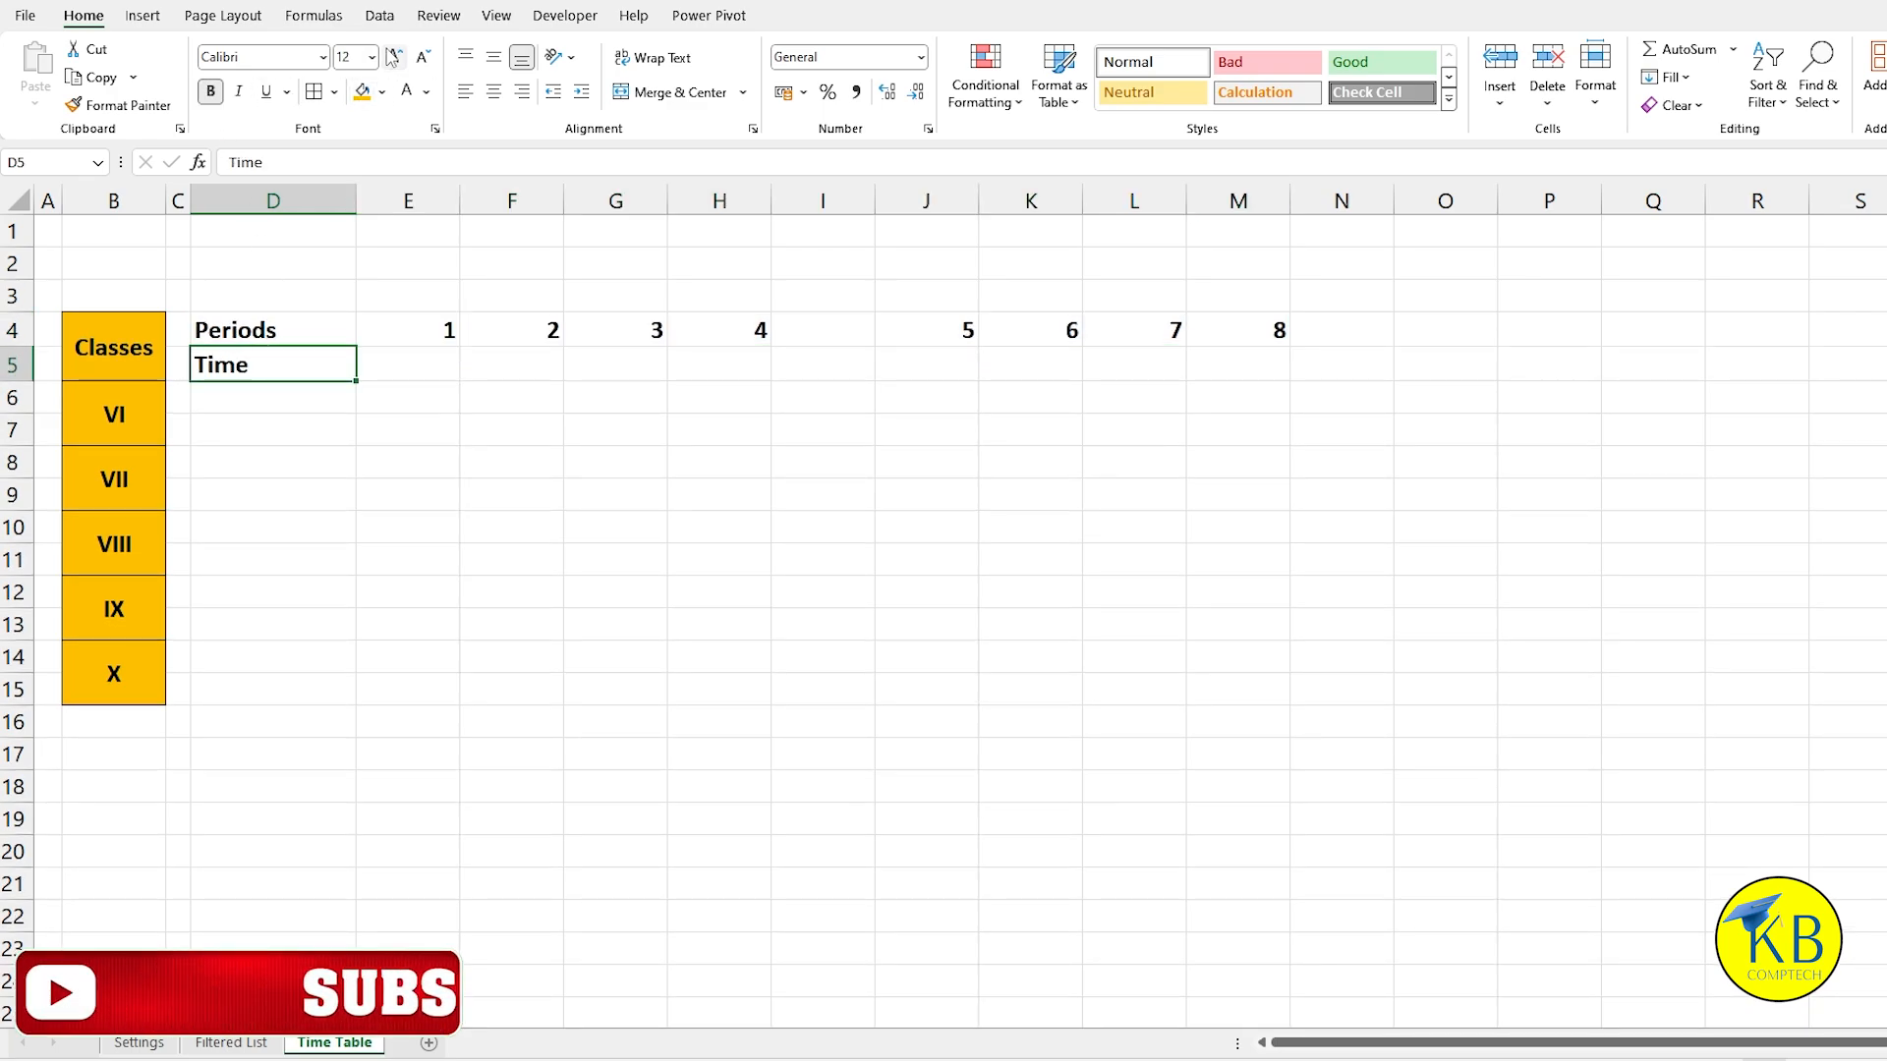
Step: Centre the period numbers in E4:M4 and set the labels in D4:D5 to left and middle alignment
left_click_drag(387, 328, 1233, 327)
left_click(495, 91)
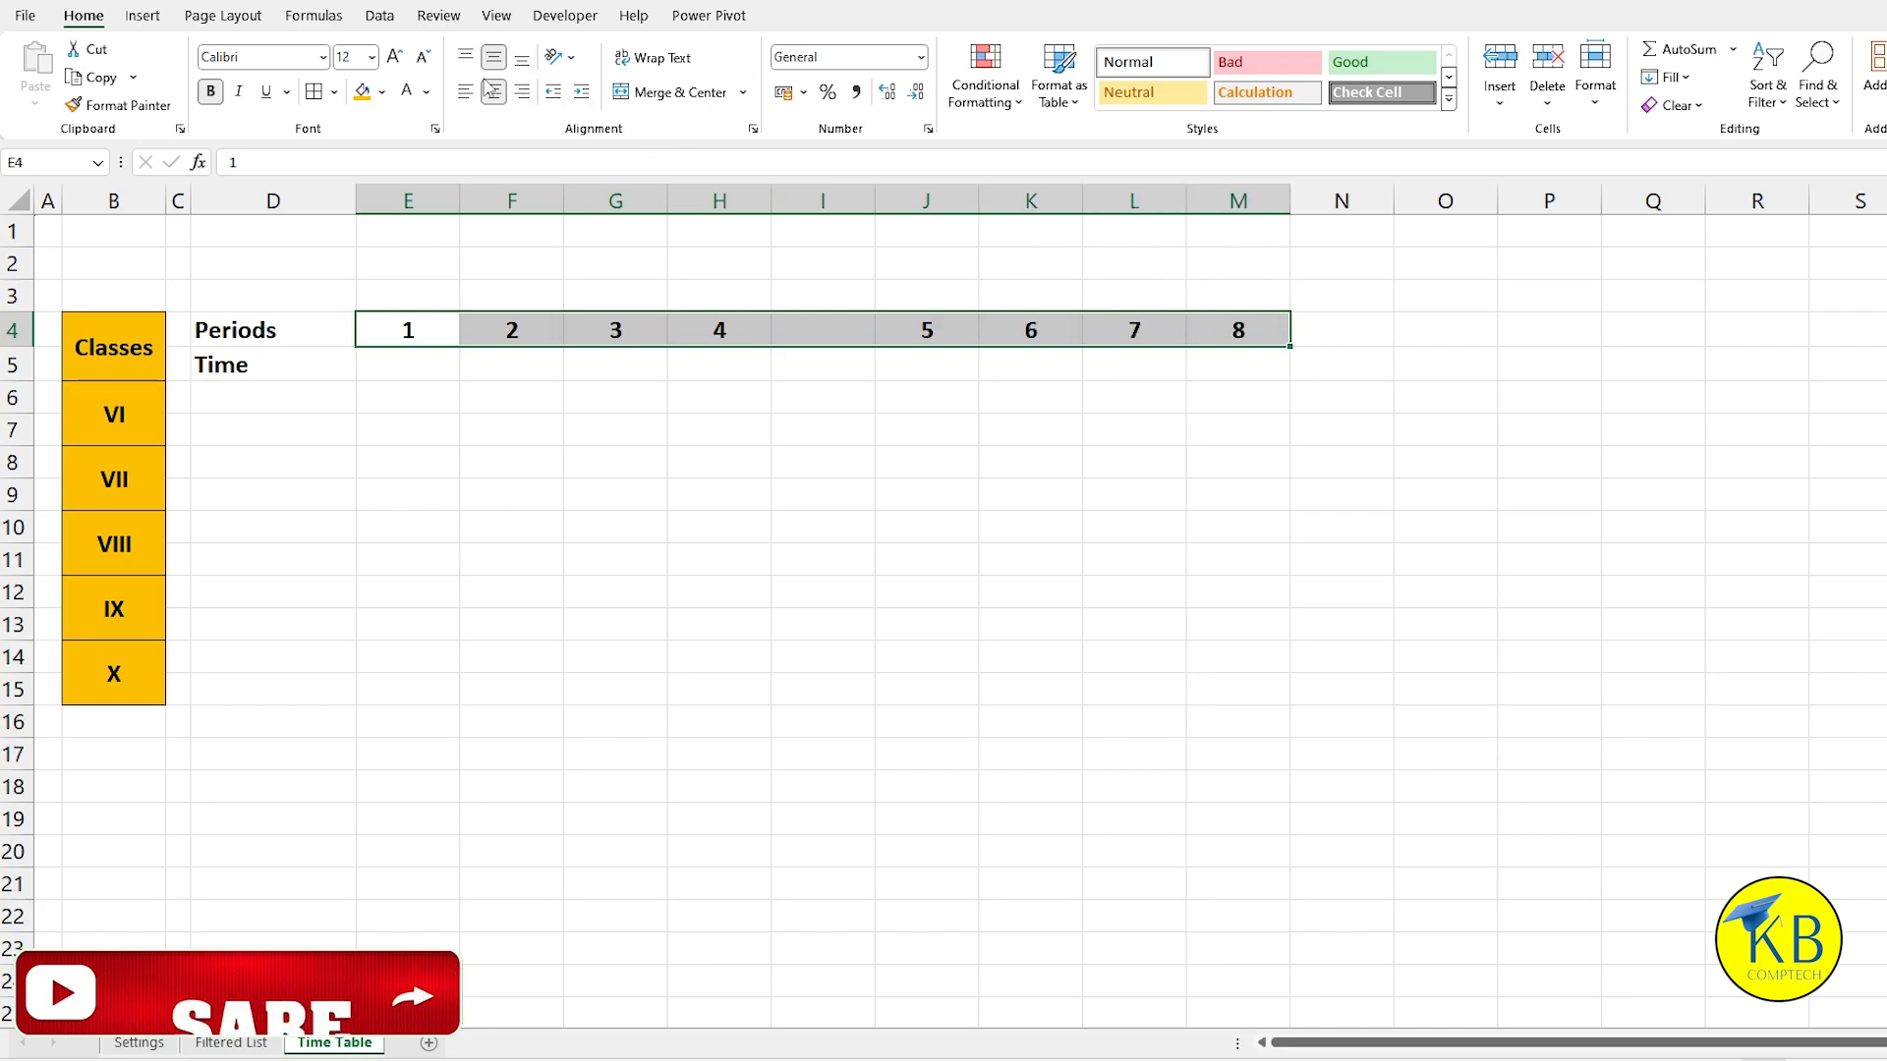
left_click_drag(253, 329, 251, 365)
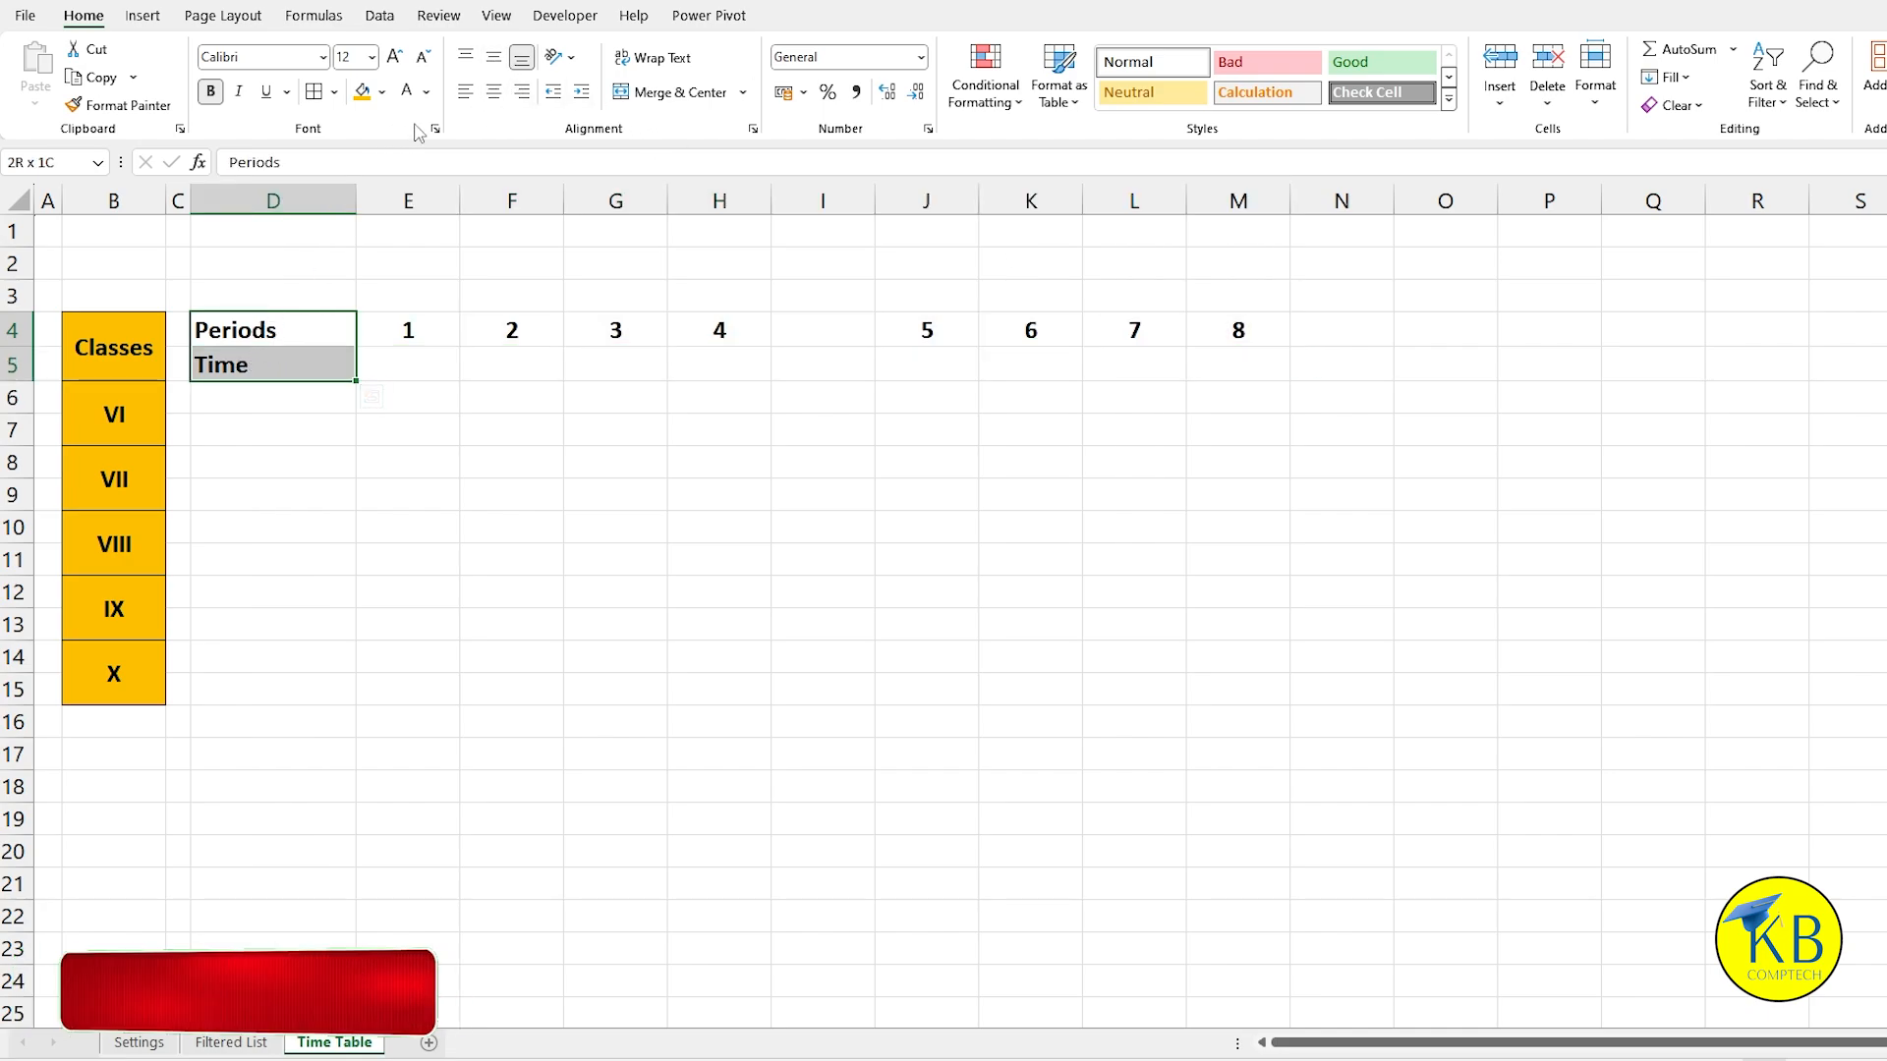
left_click(494, 91)
left_click(494, 59)
left_click(469, 96)
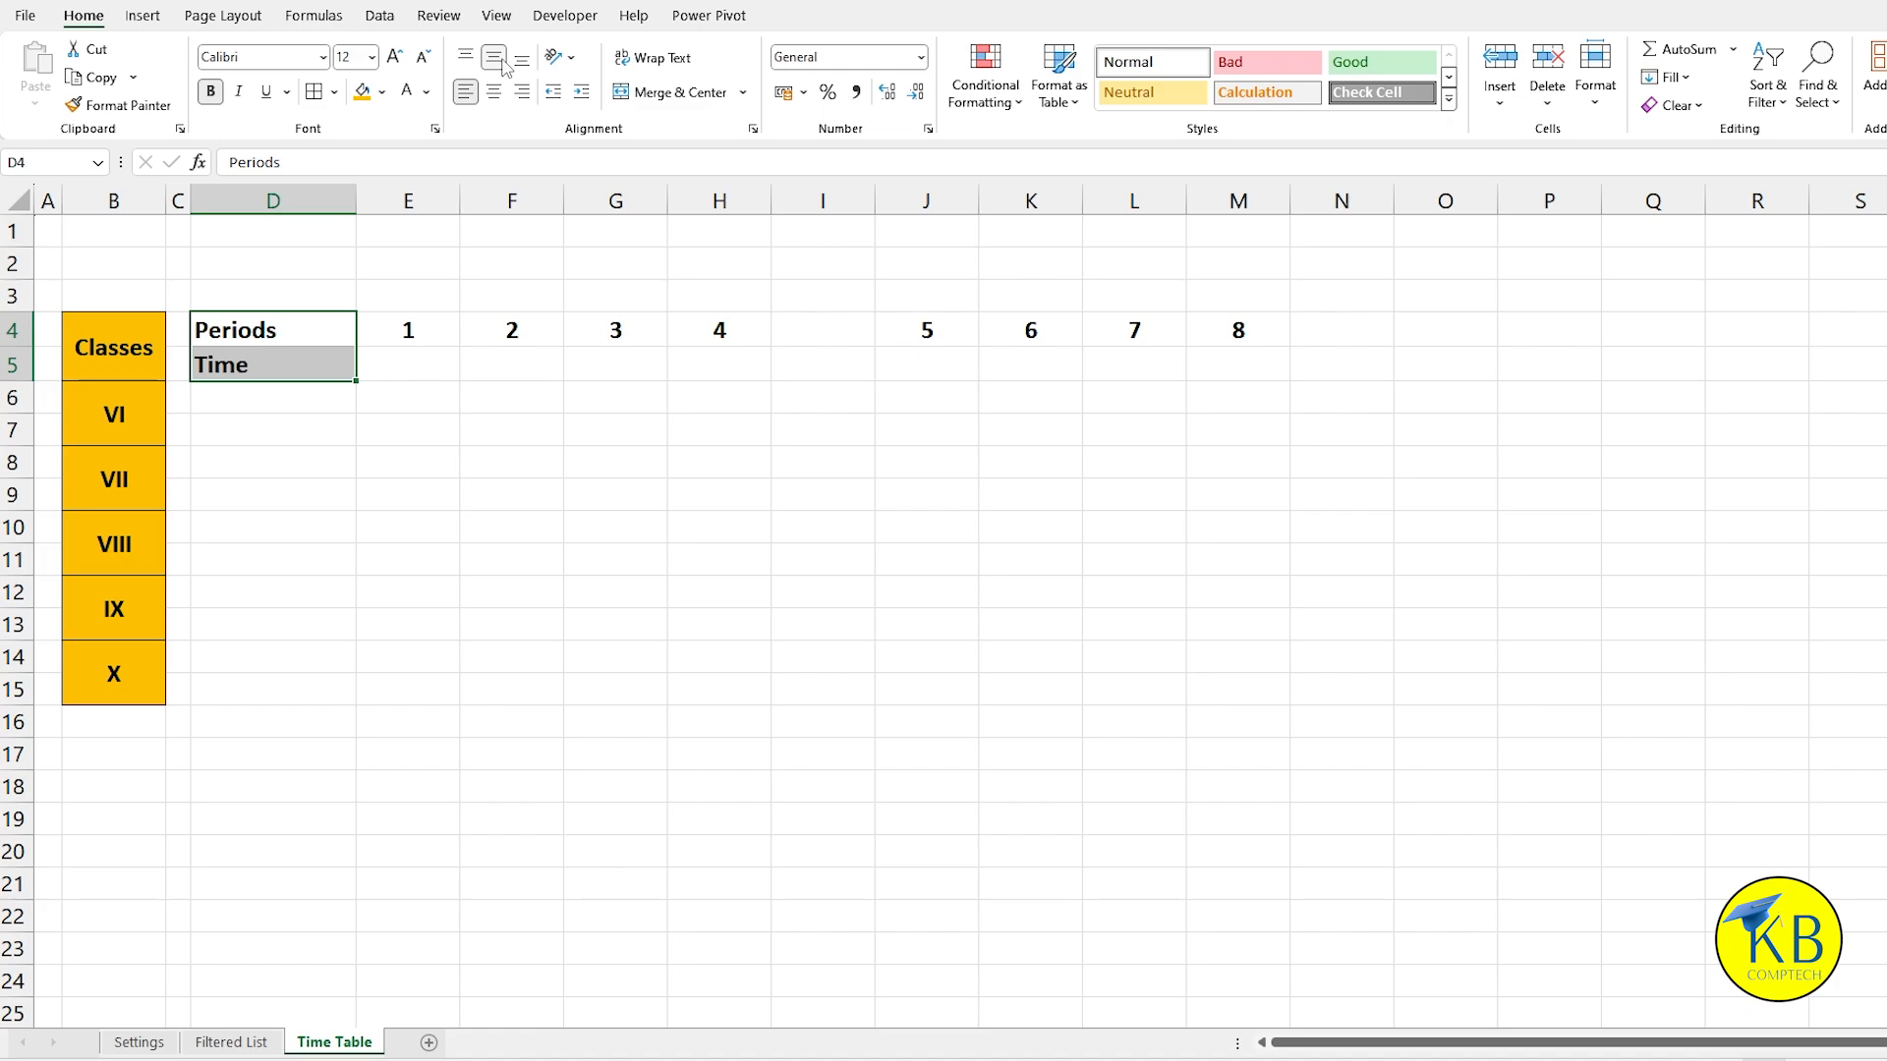
Step: Link E5 to the school open time on the Settings sheet with the formula =Settings!G5
left_click(394, 376)
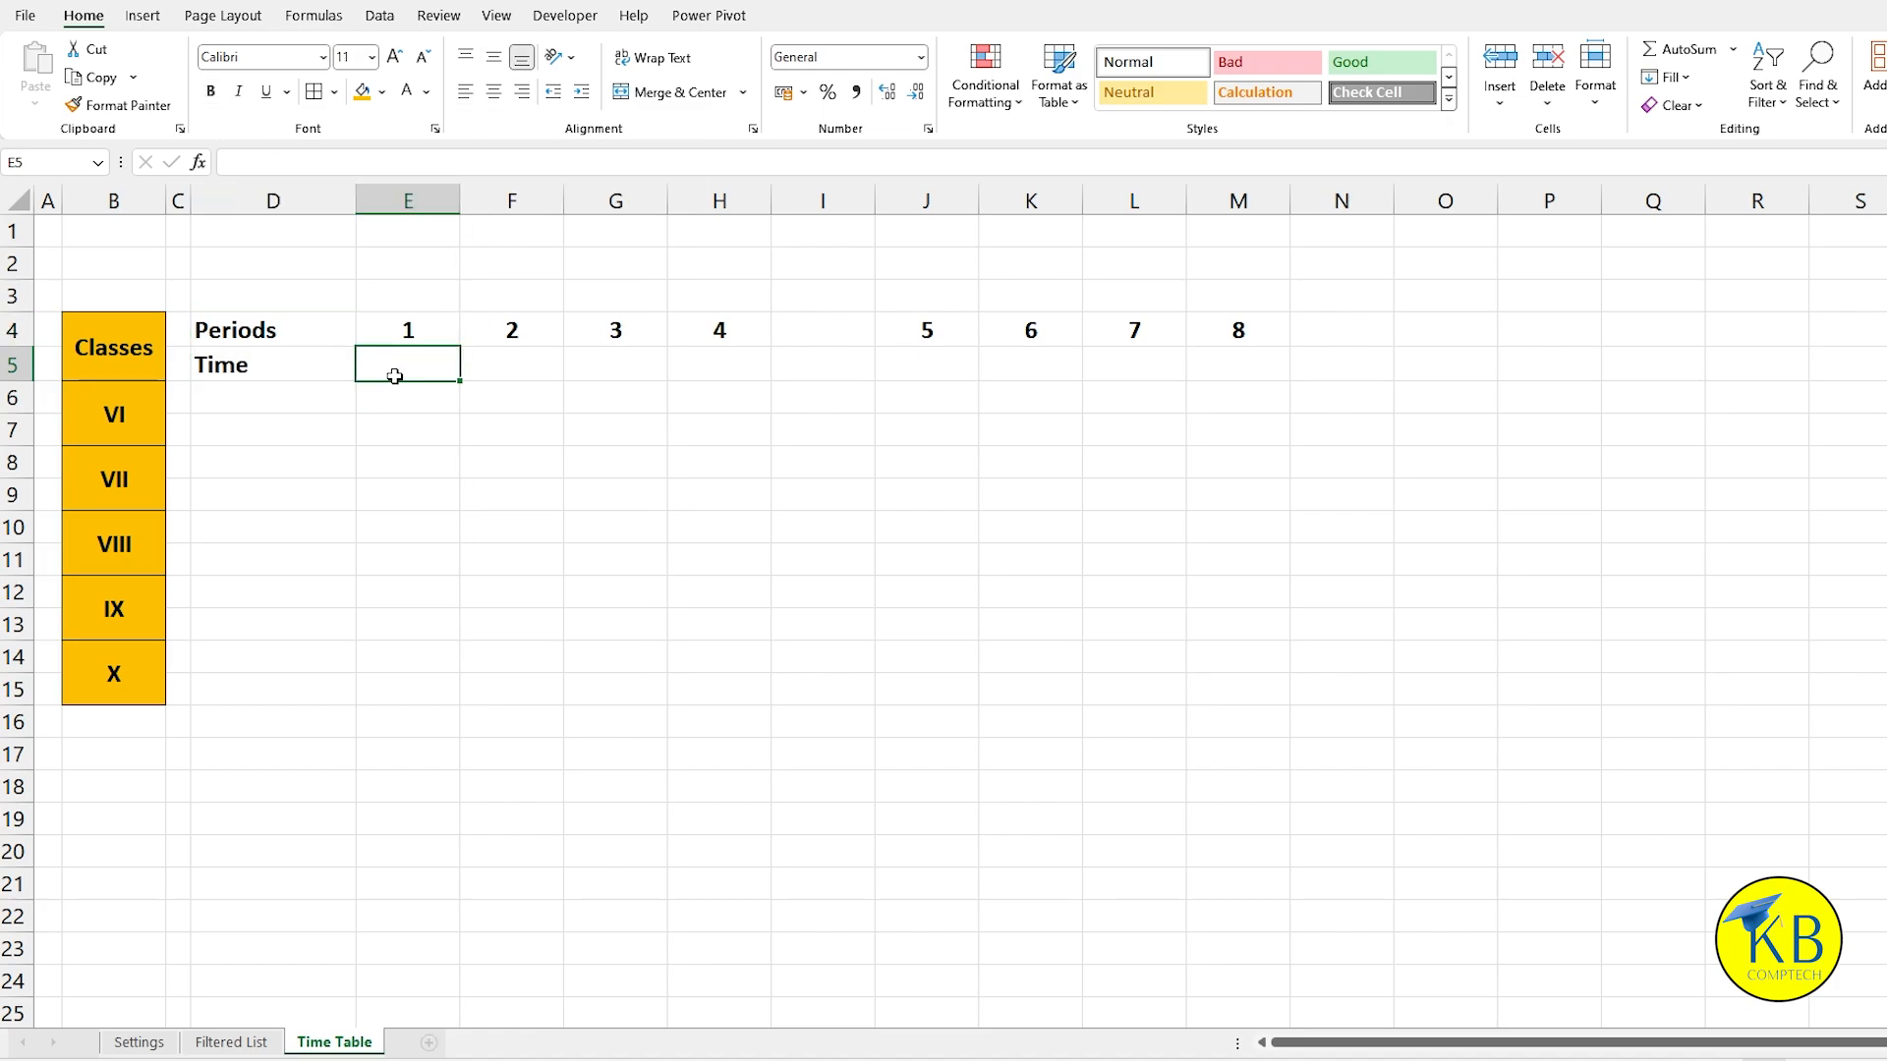
type("=")
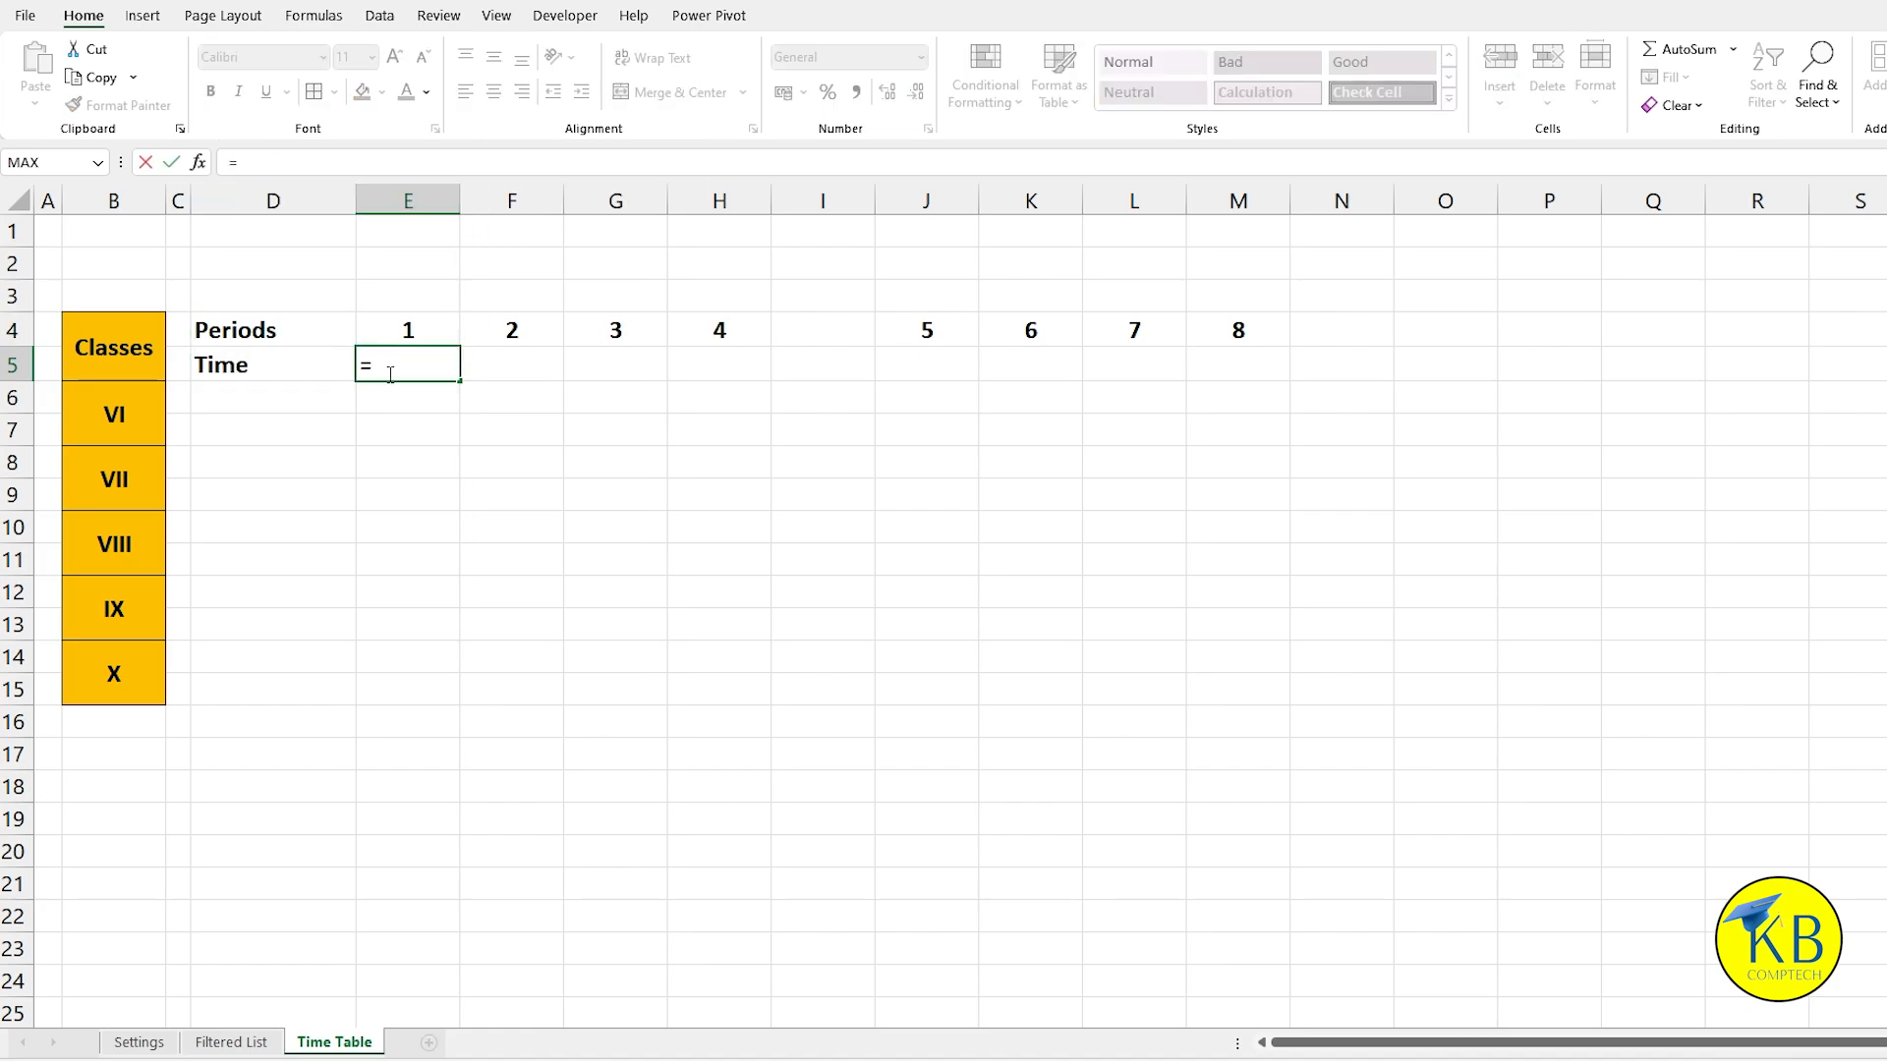
left_click(139, 1041)
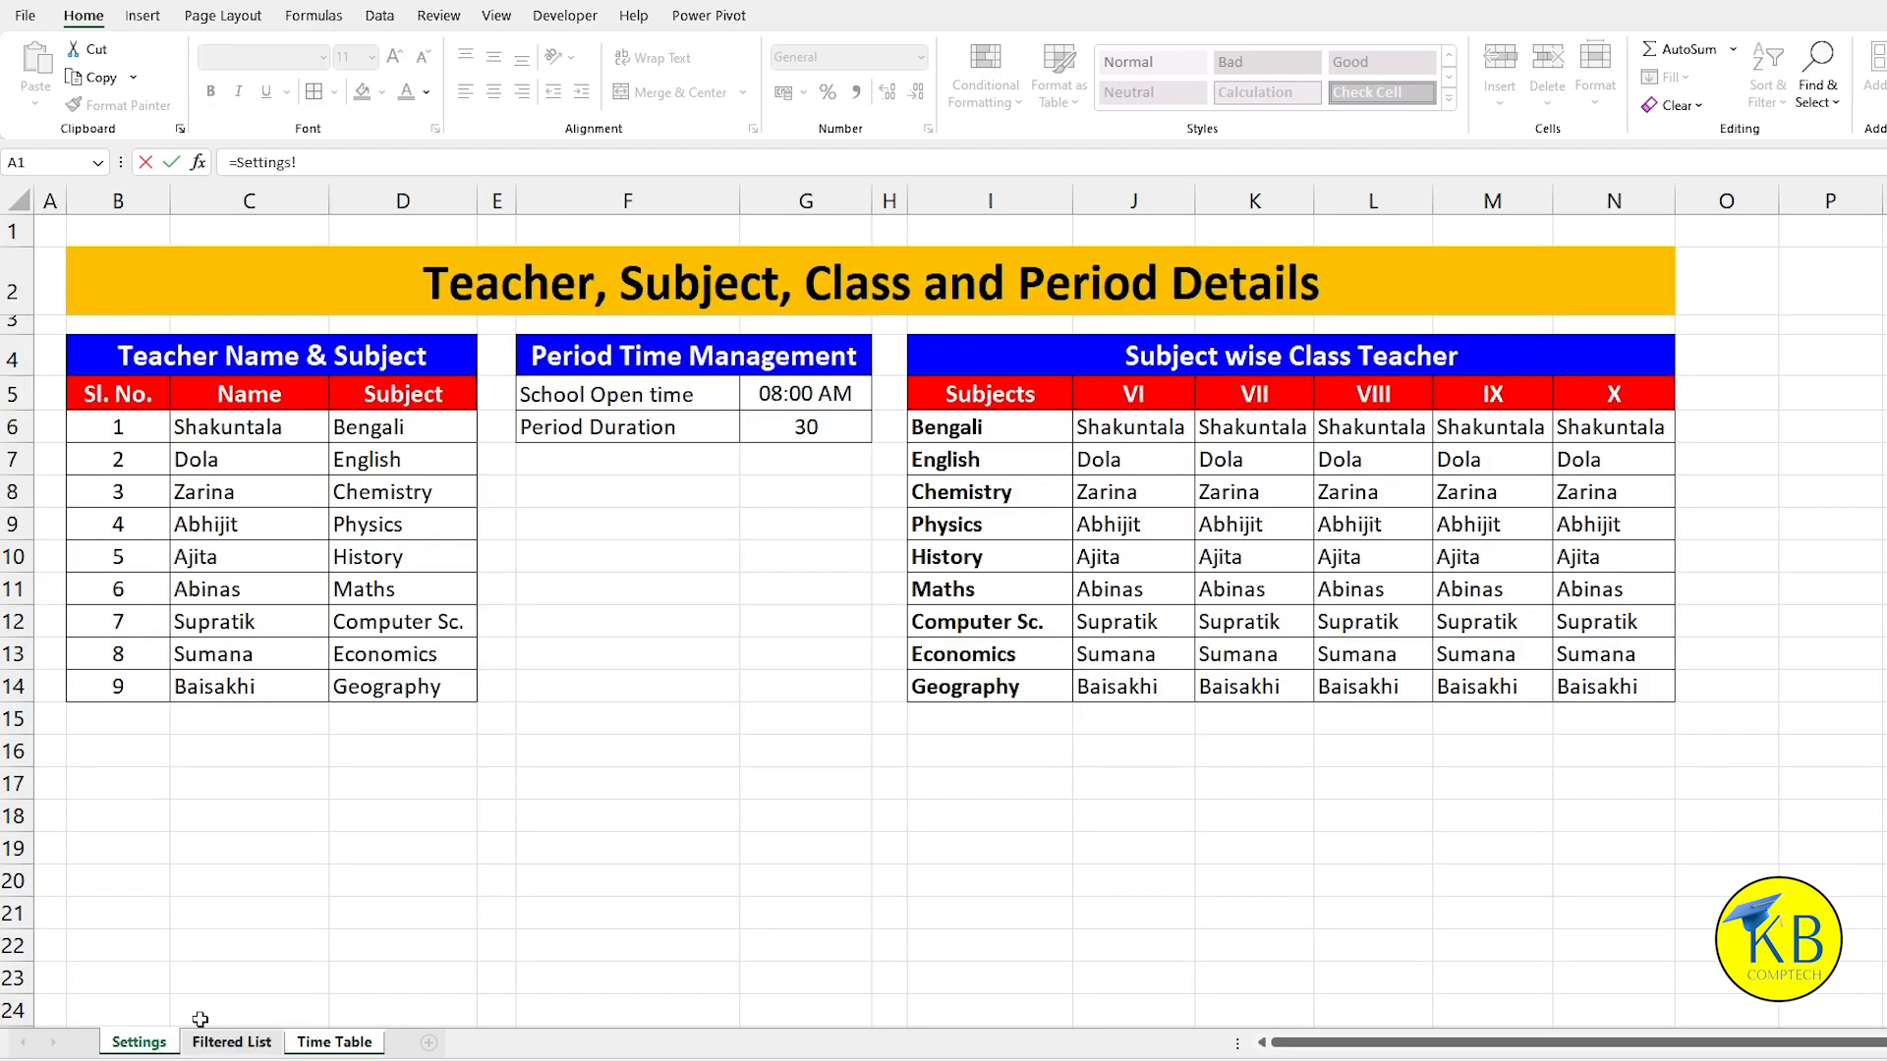
left_click(774, 394)
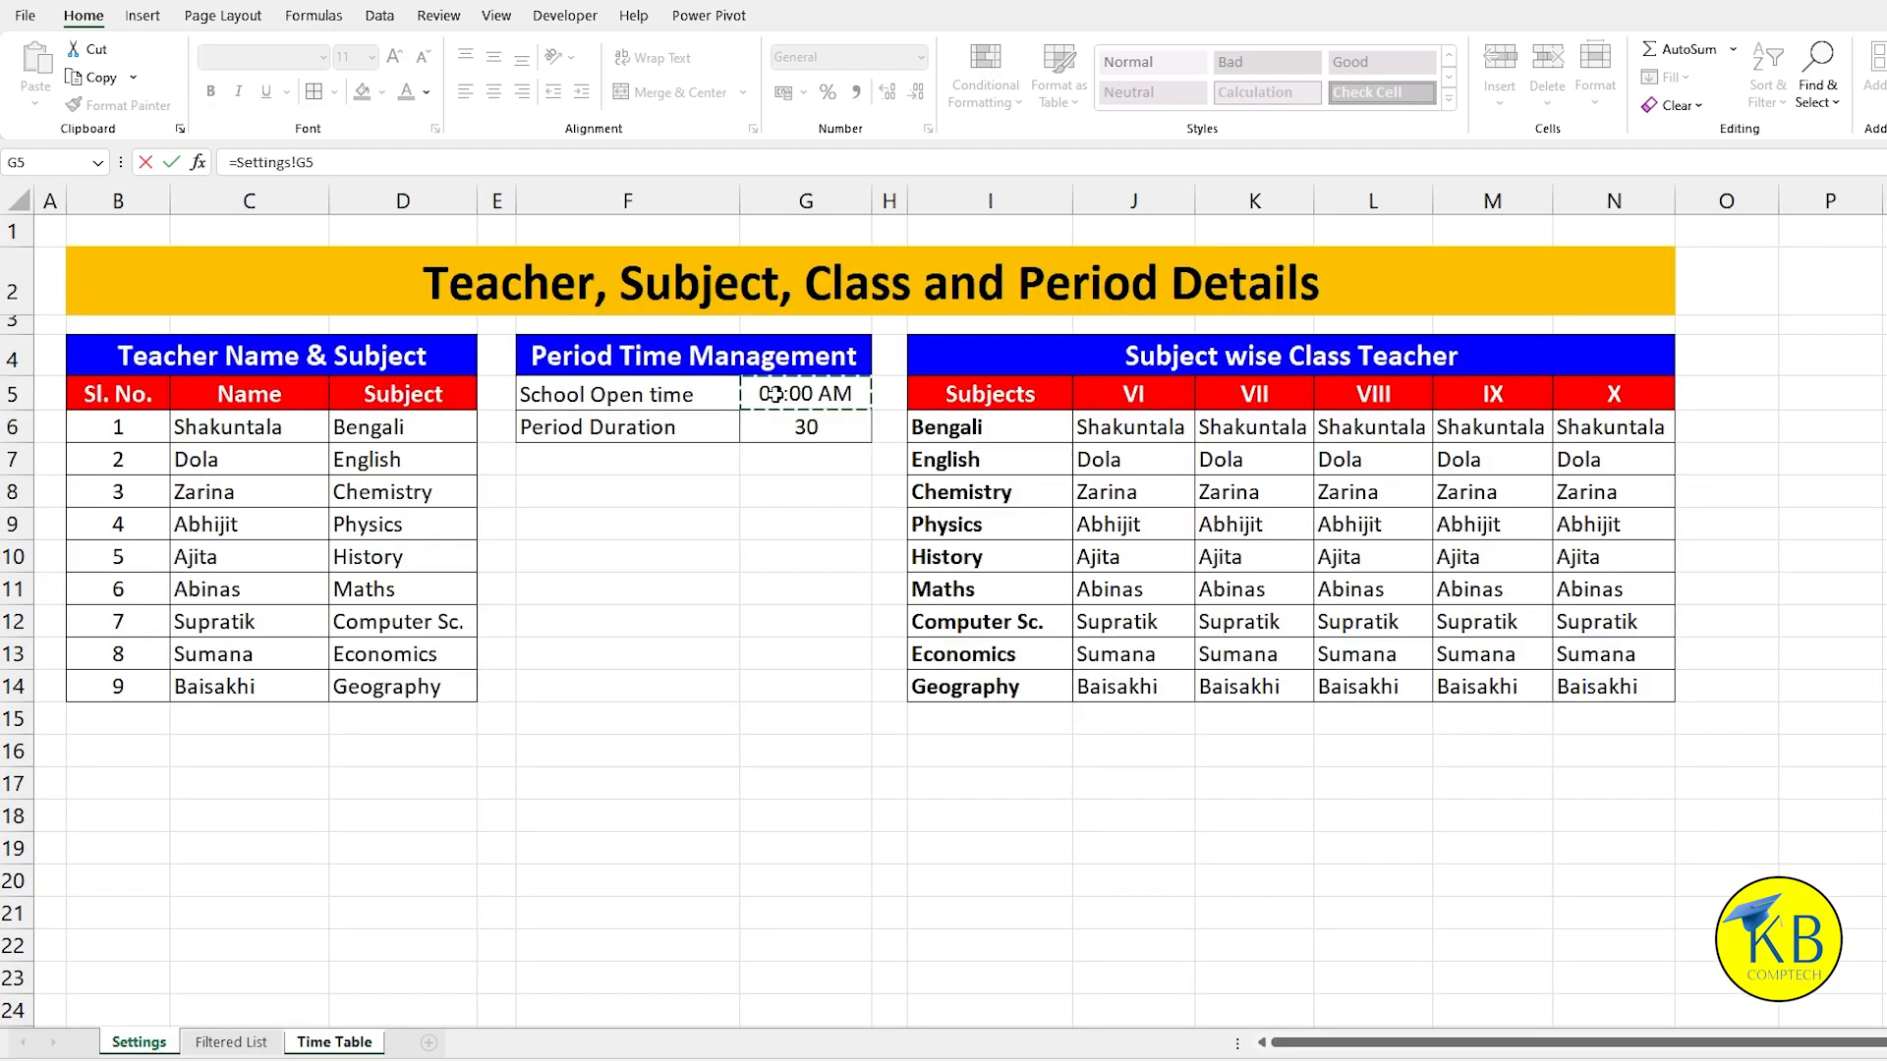
key("Return")
Step: Format the time row E5:M5 with the Time number format of type 01:30 PM
left_click(404, 365)
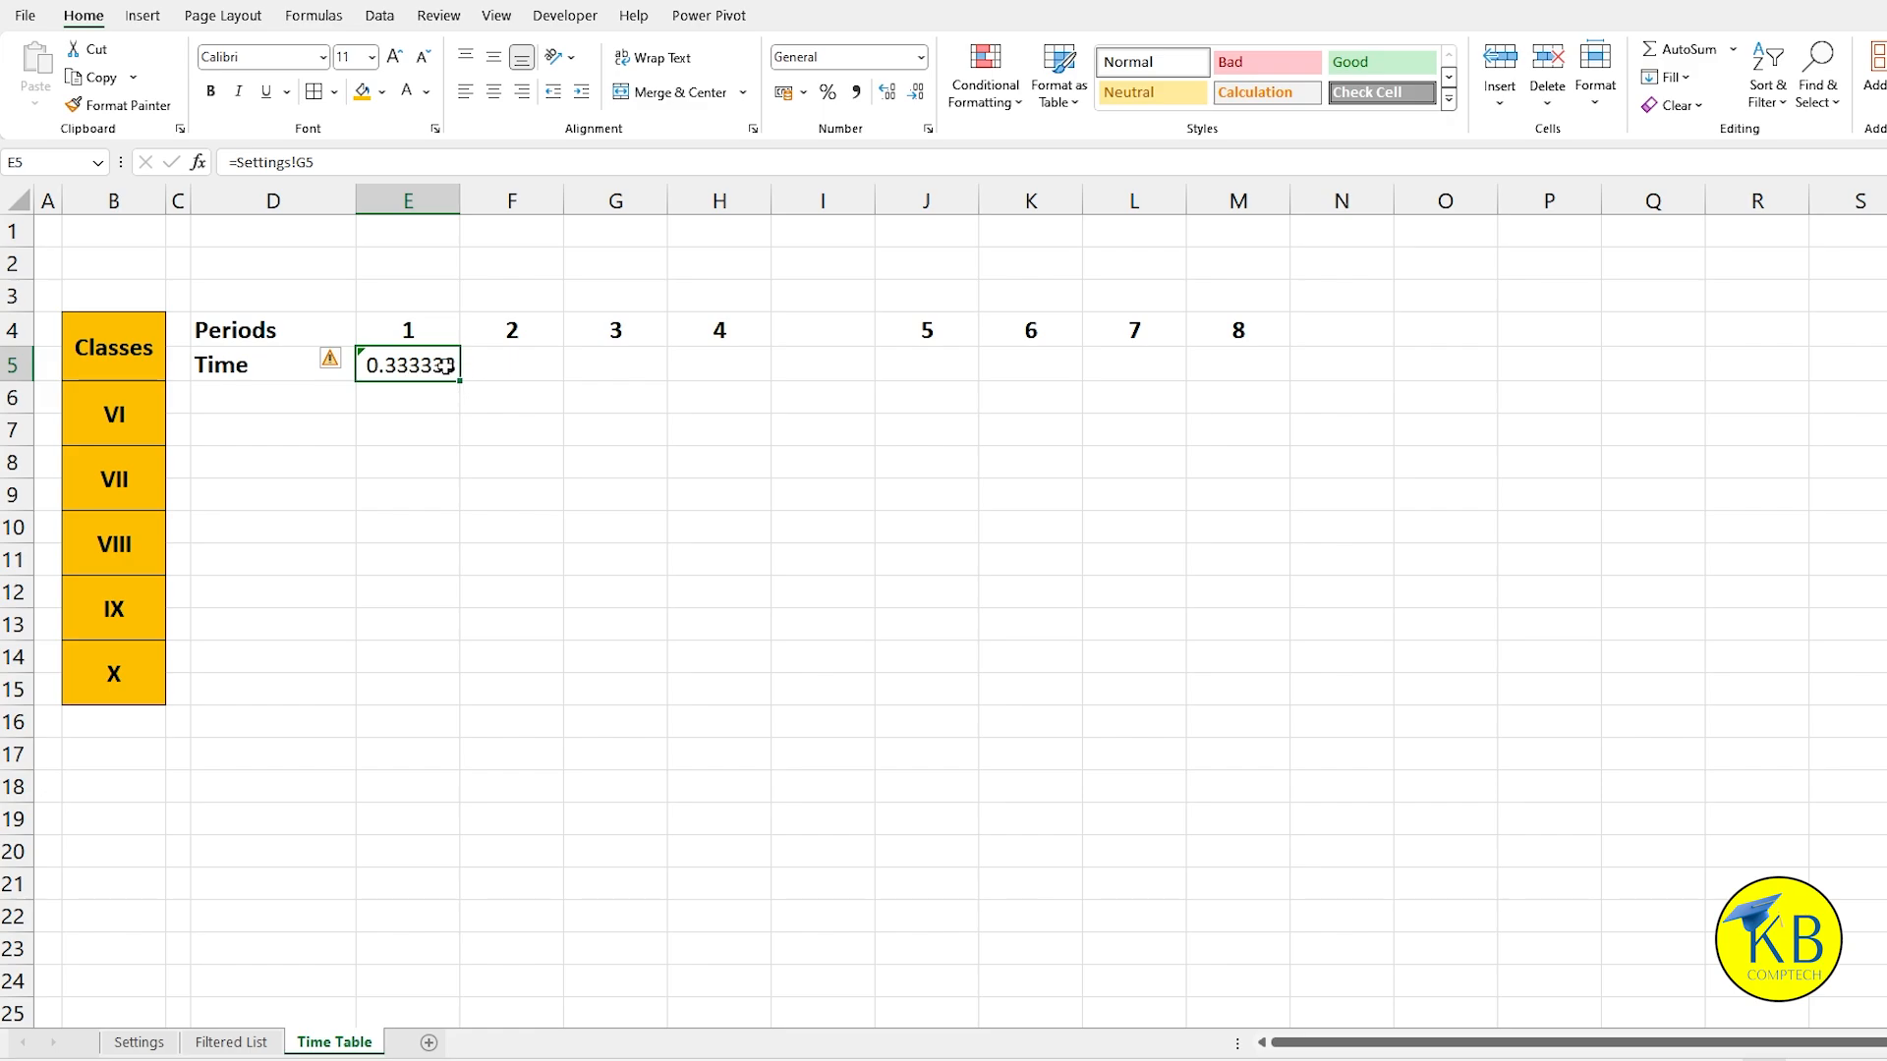
left_click_drag(445, 365, 1226, 365)
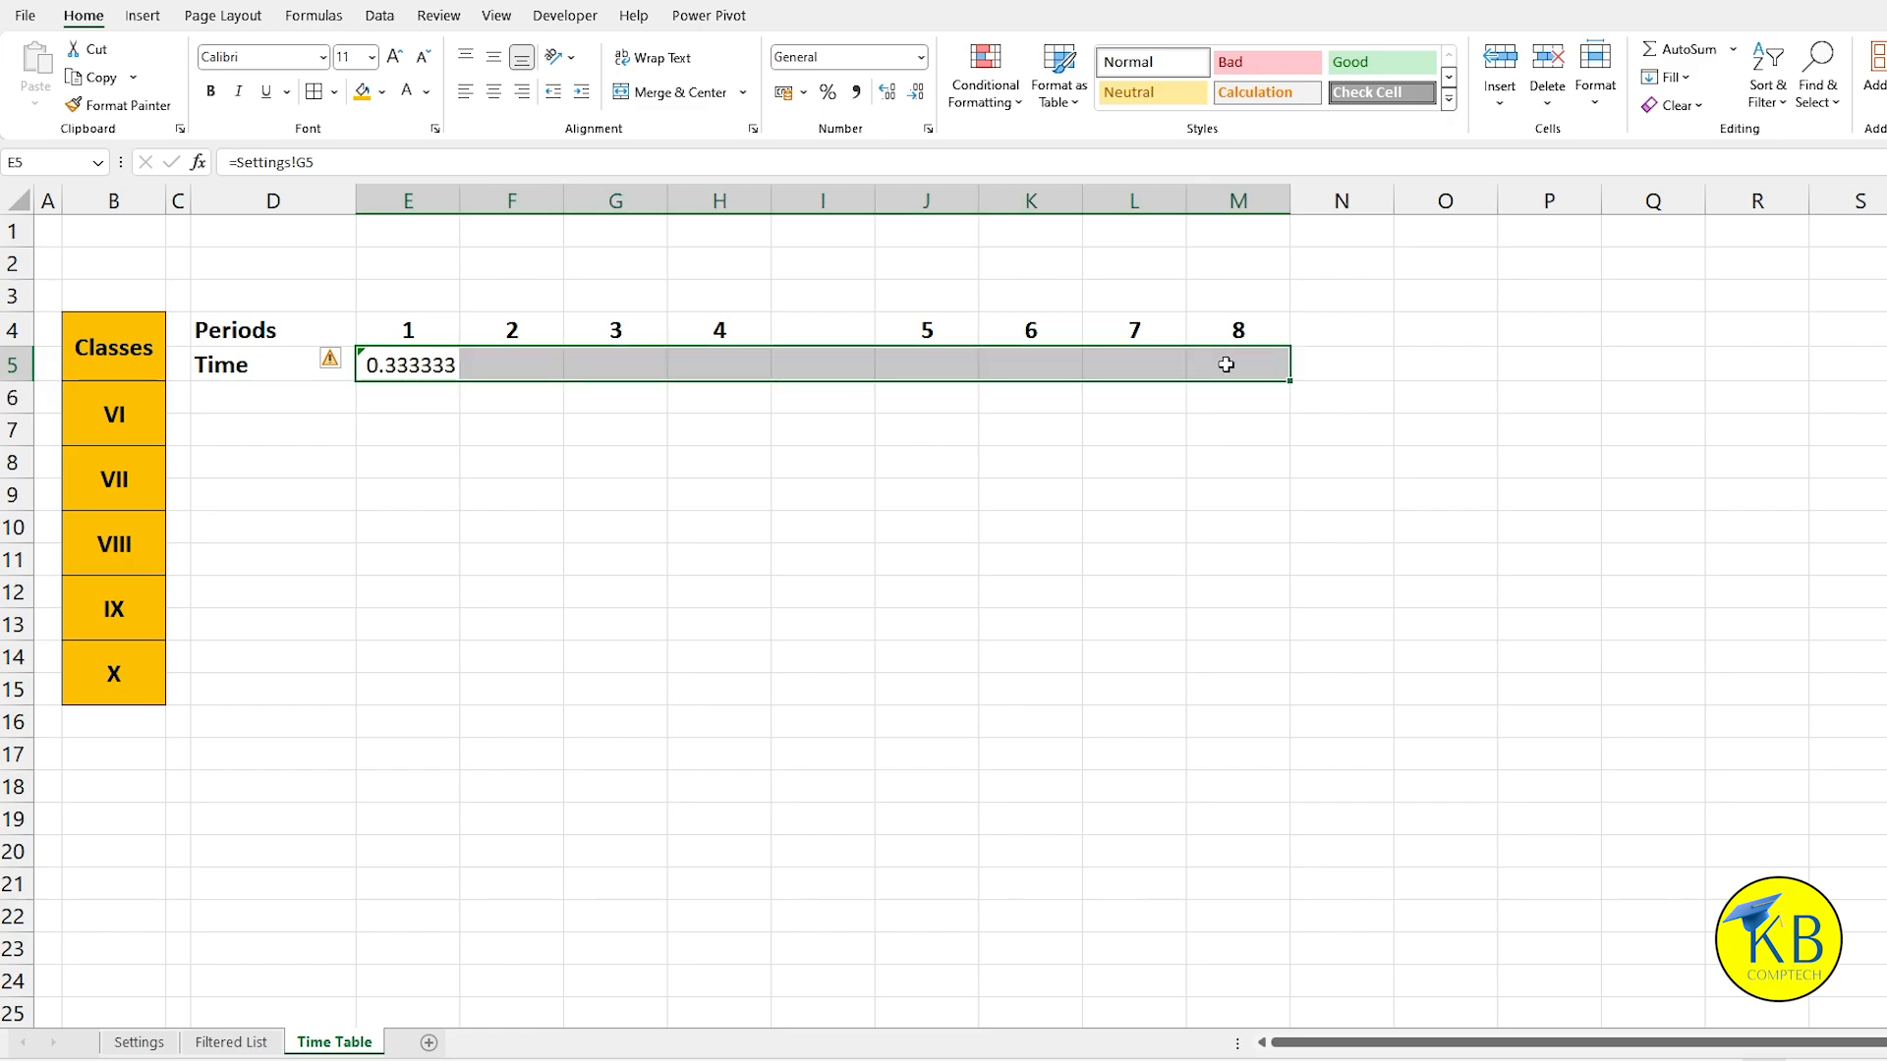
key("ctrl+1")
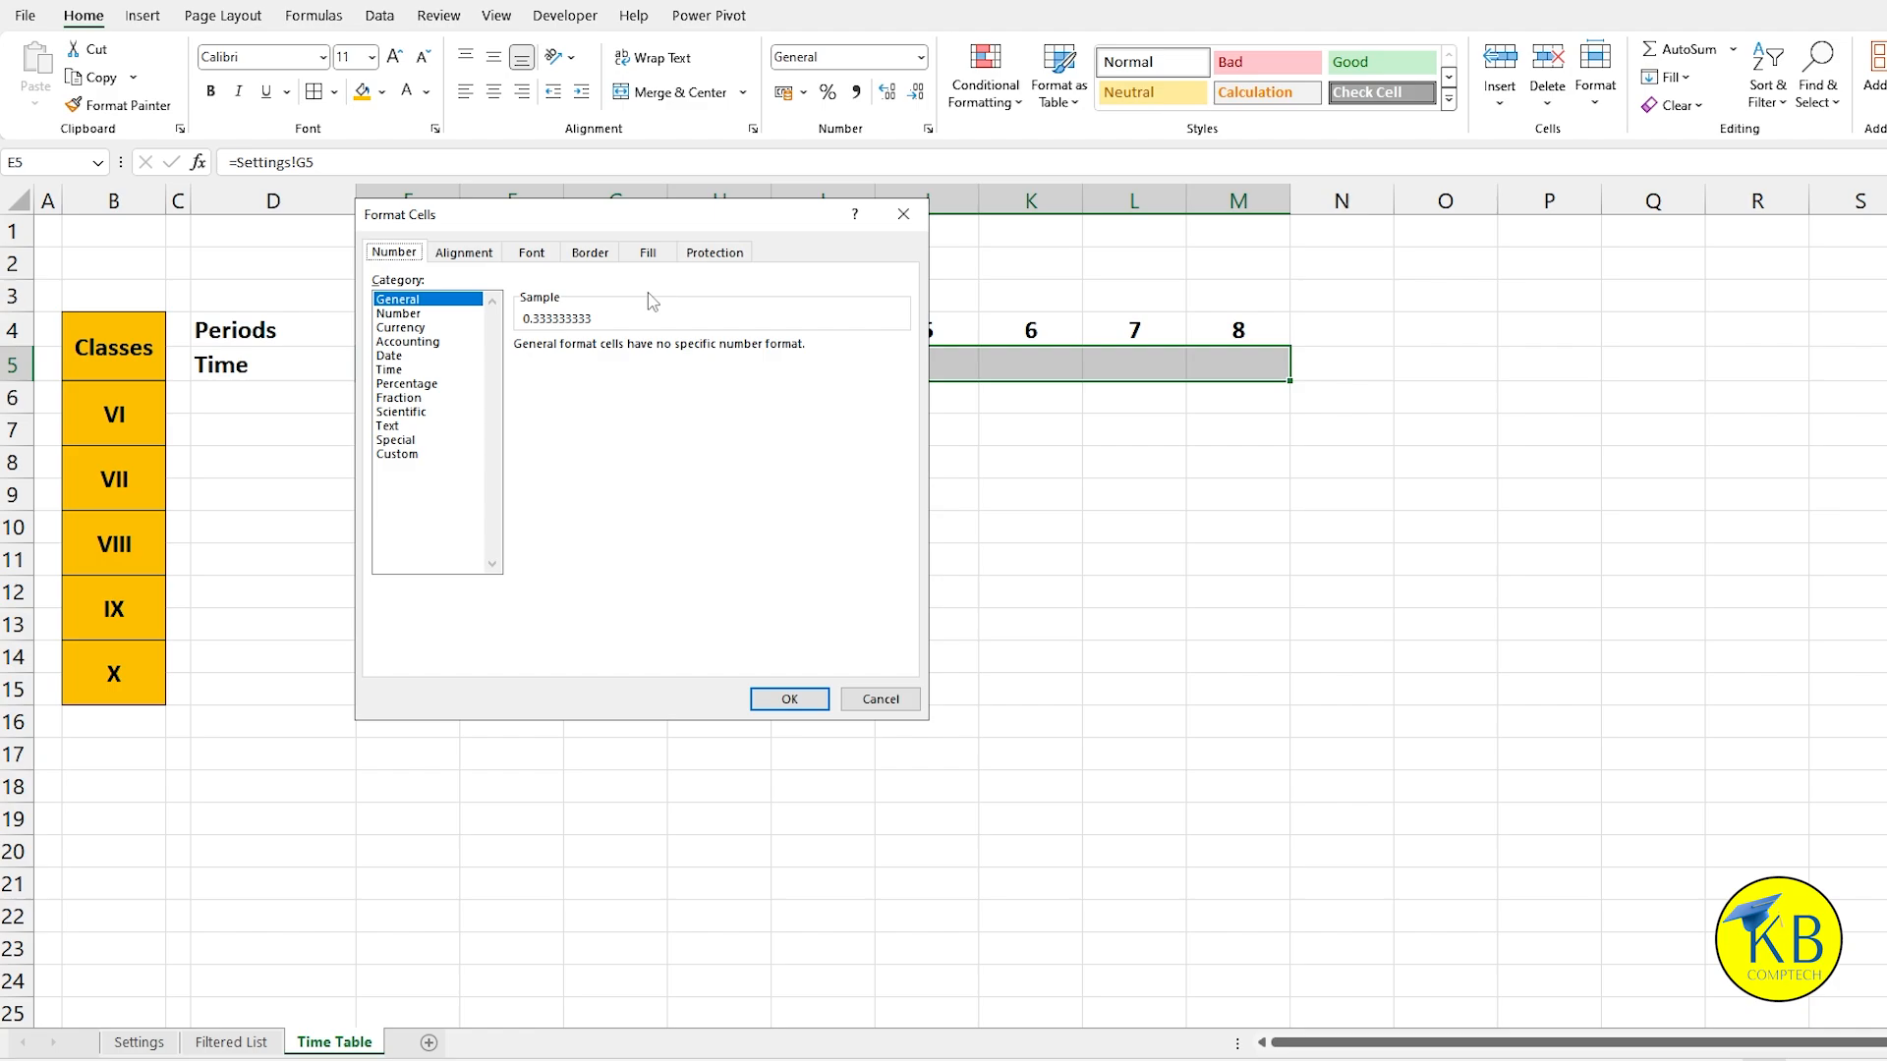
left_click(390, 370)
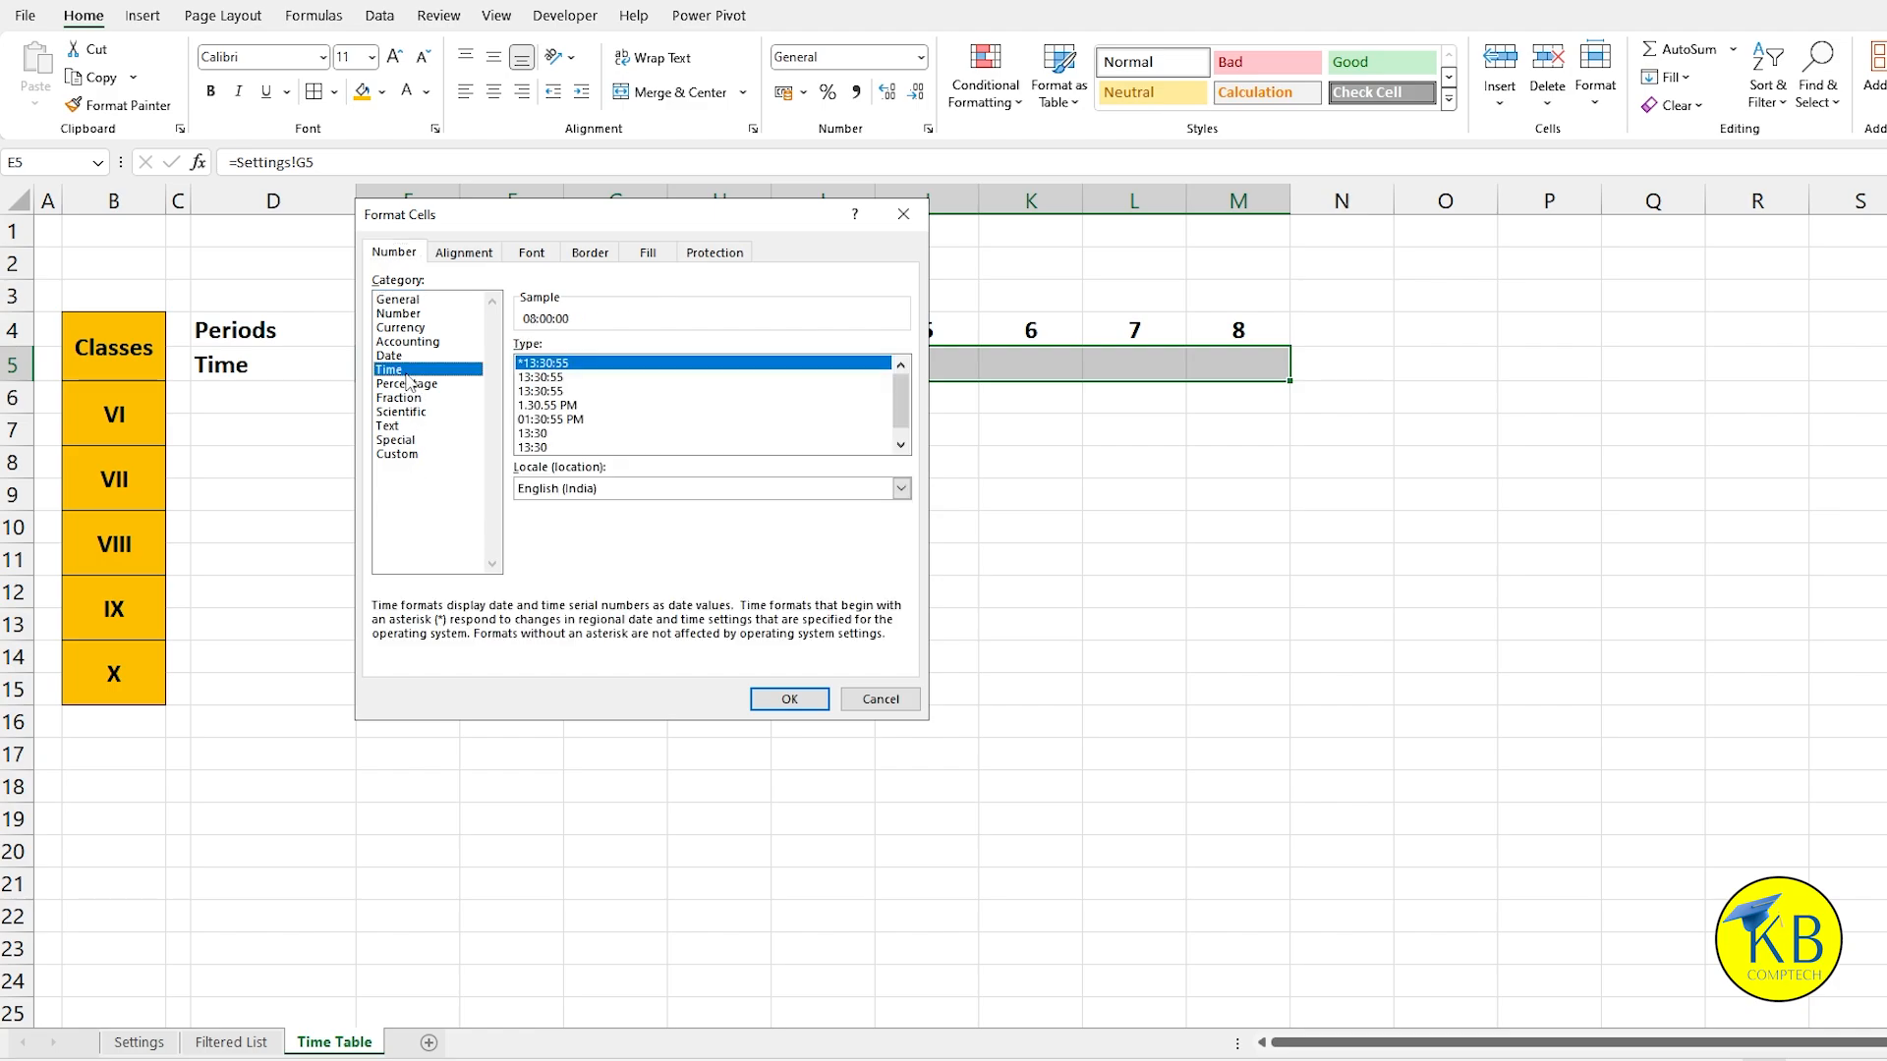
left_click(565, 451)
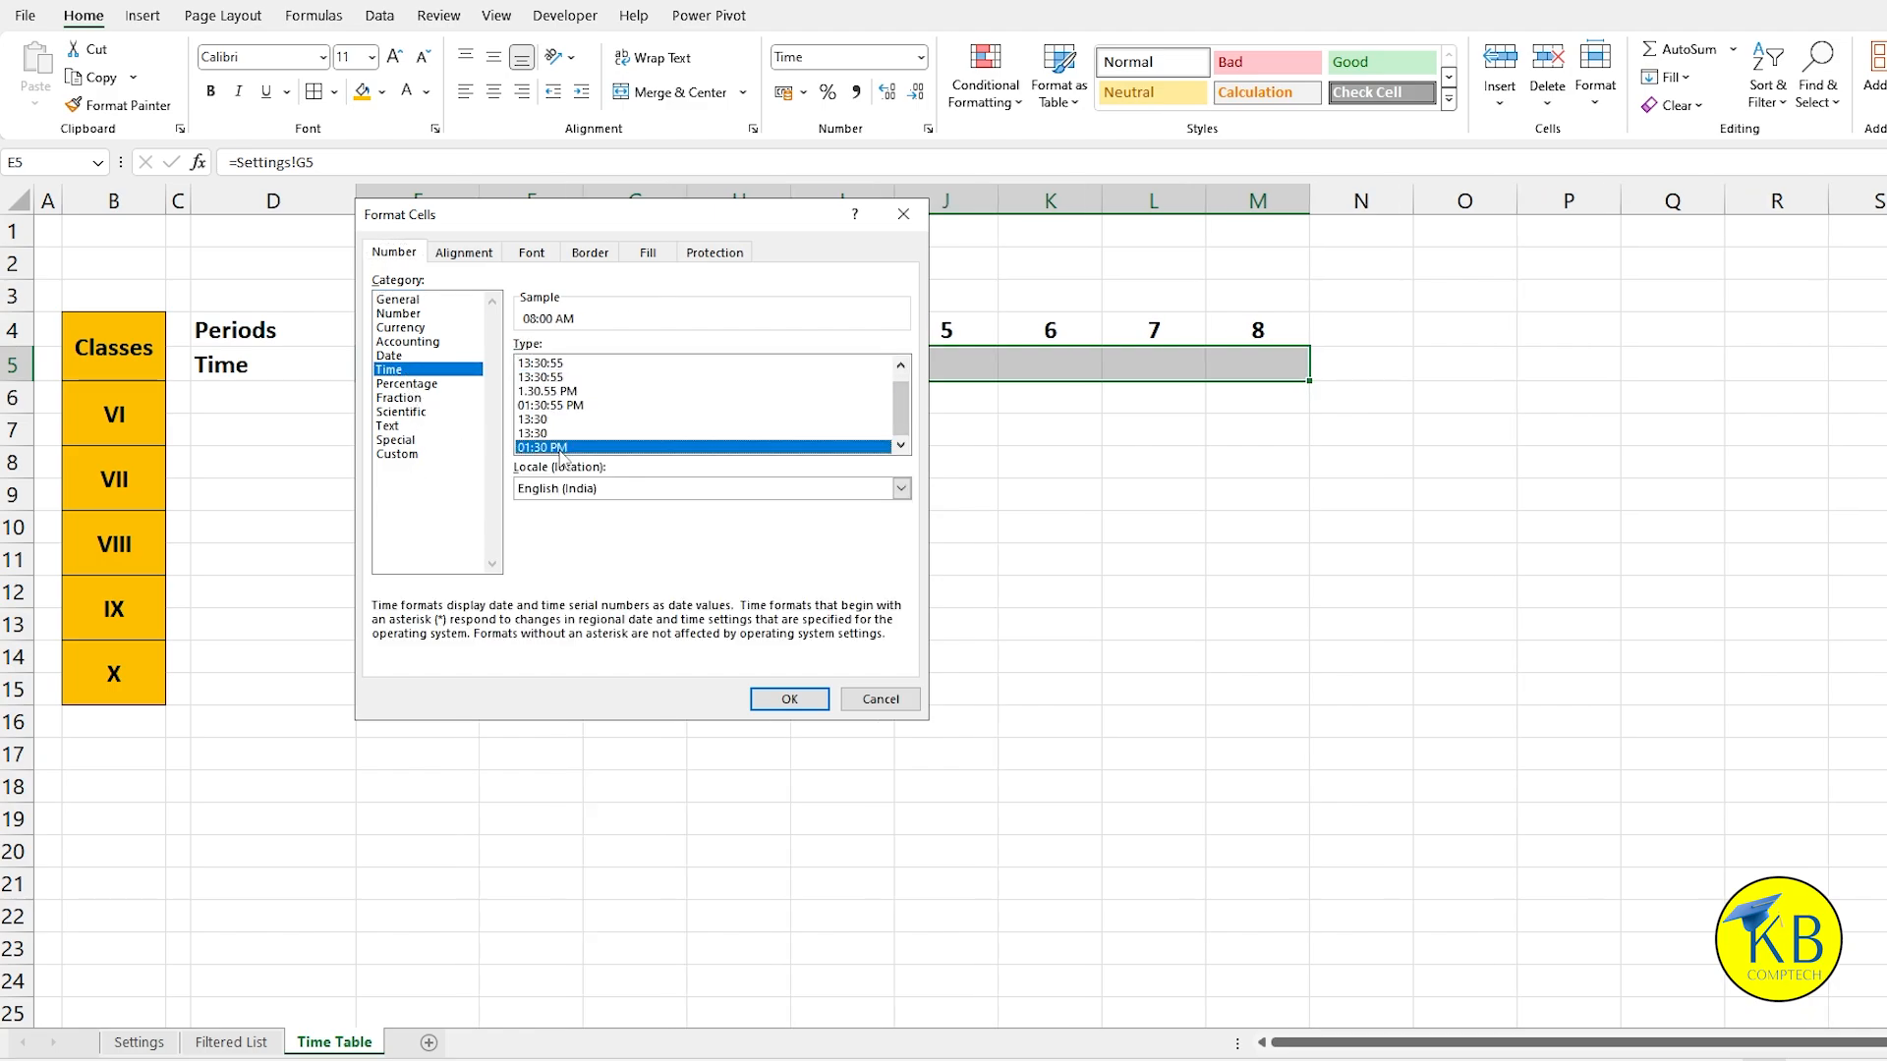
left_click(789, 699)
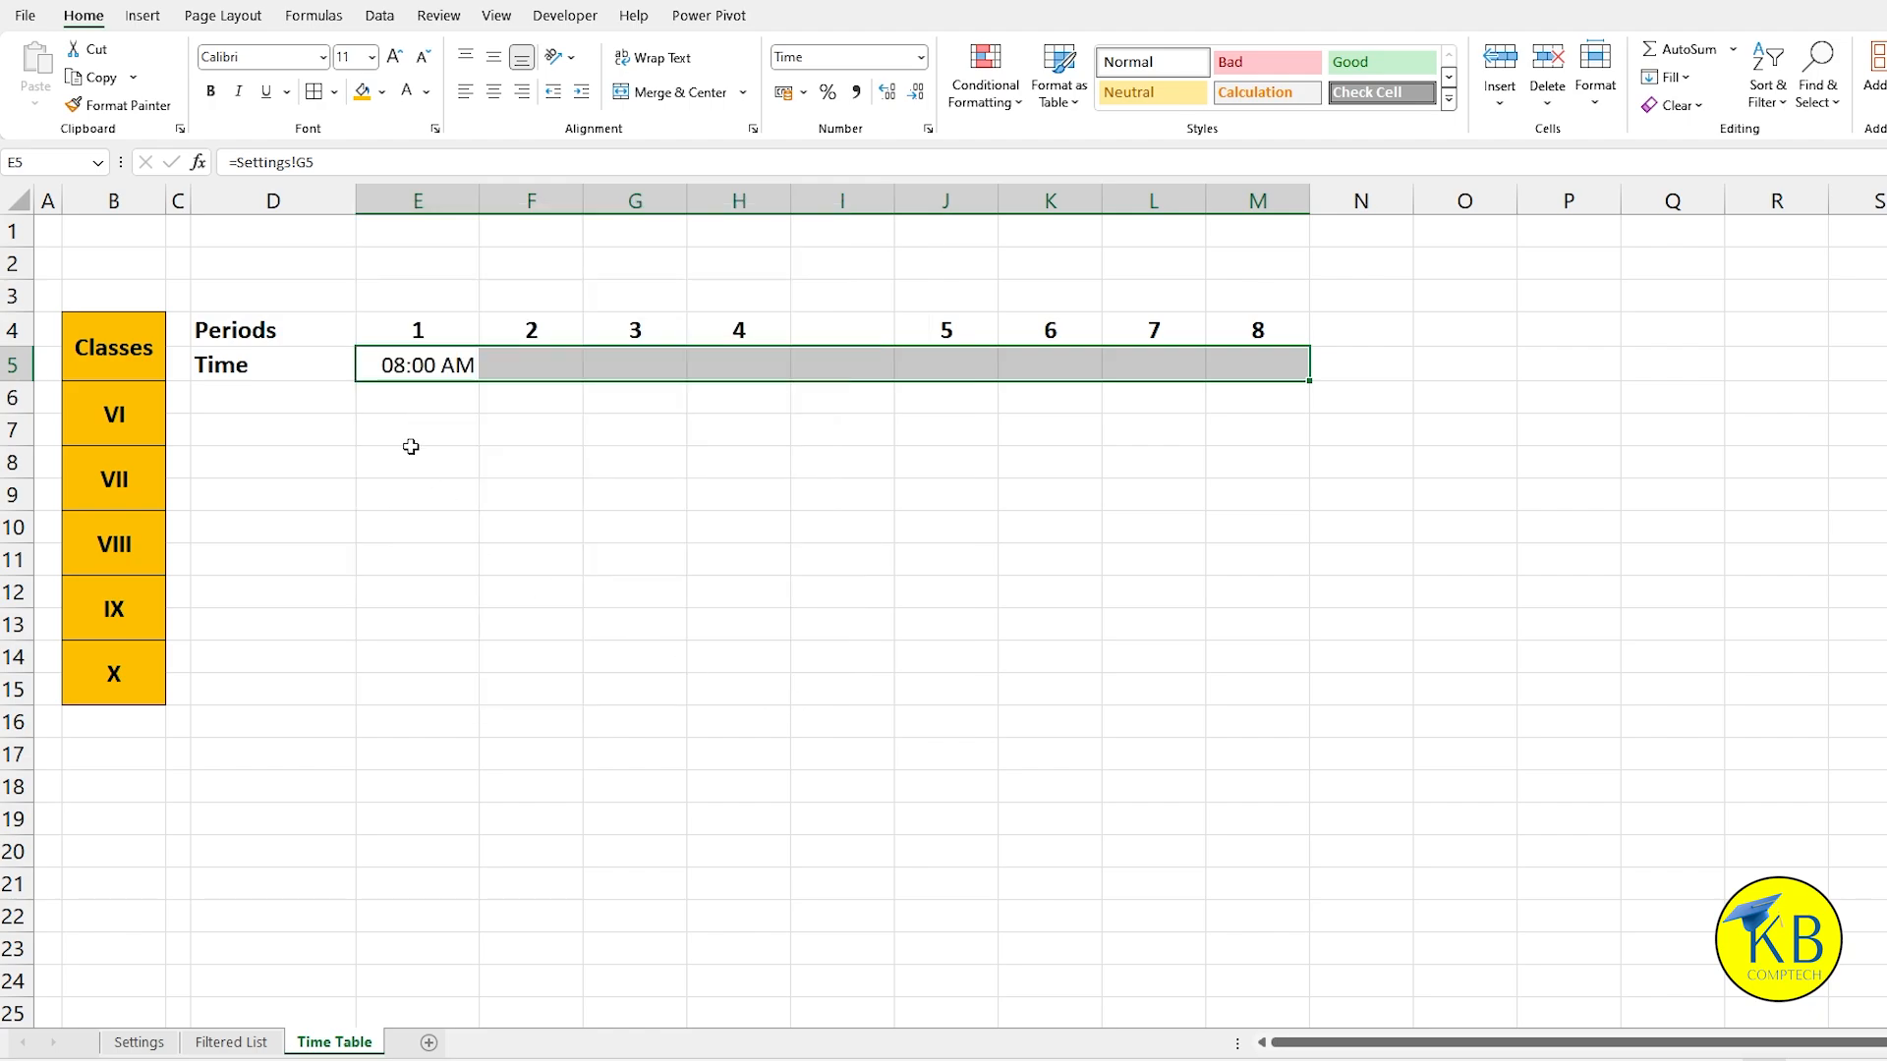
Step: Centre the first period's time in E5 horizontally and vertically
left_click(414, 376)
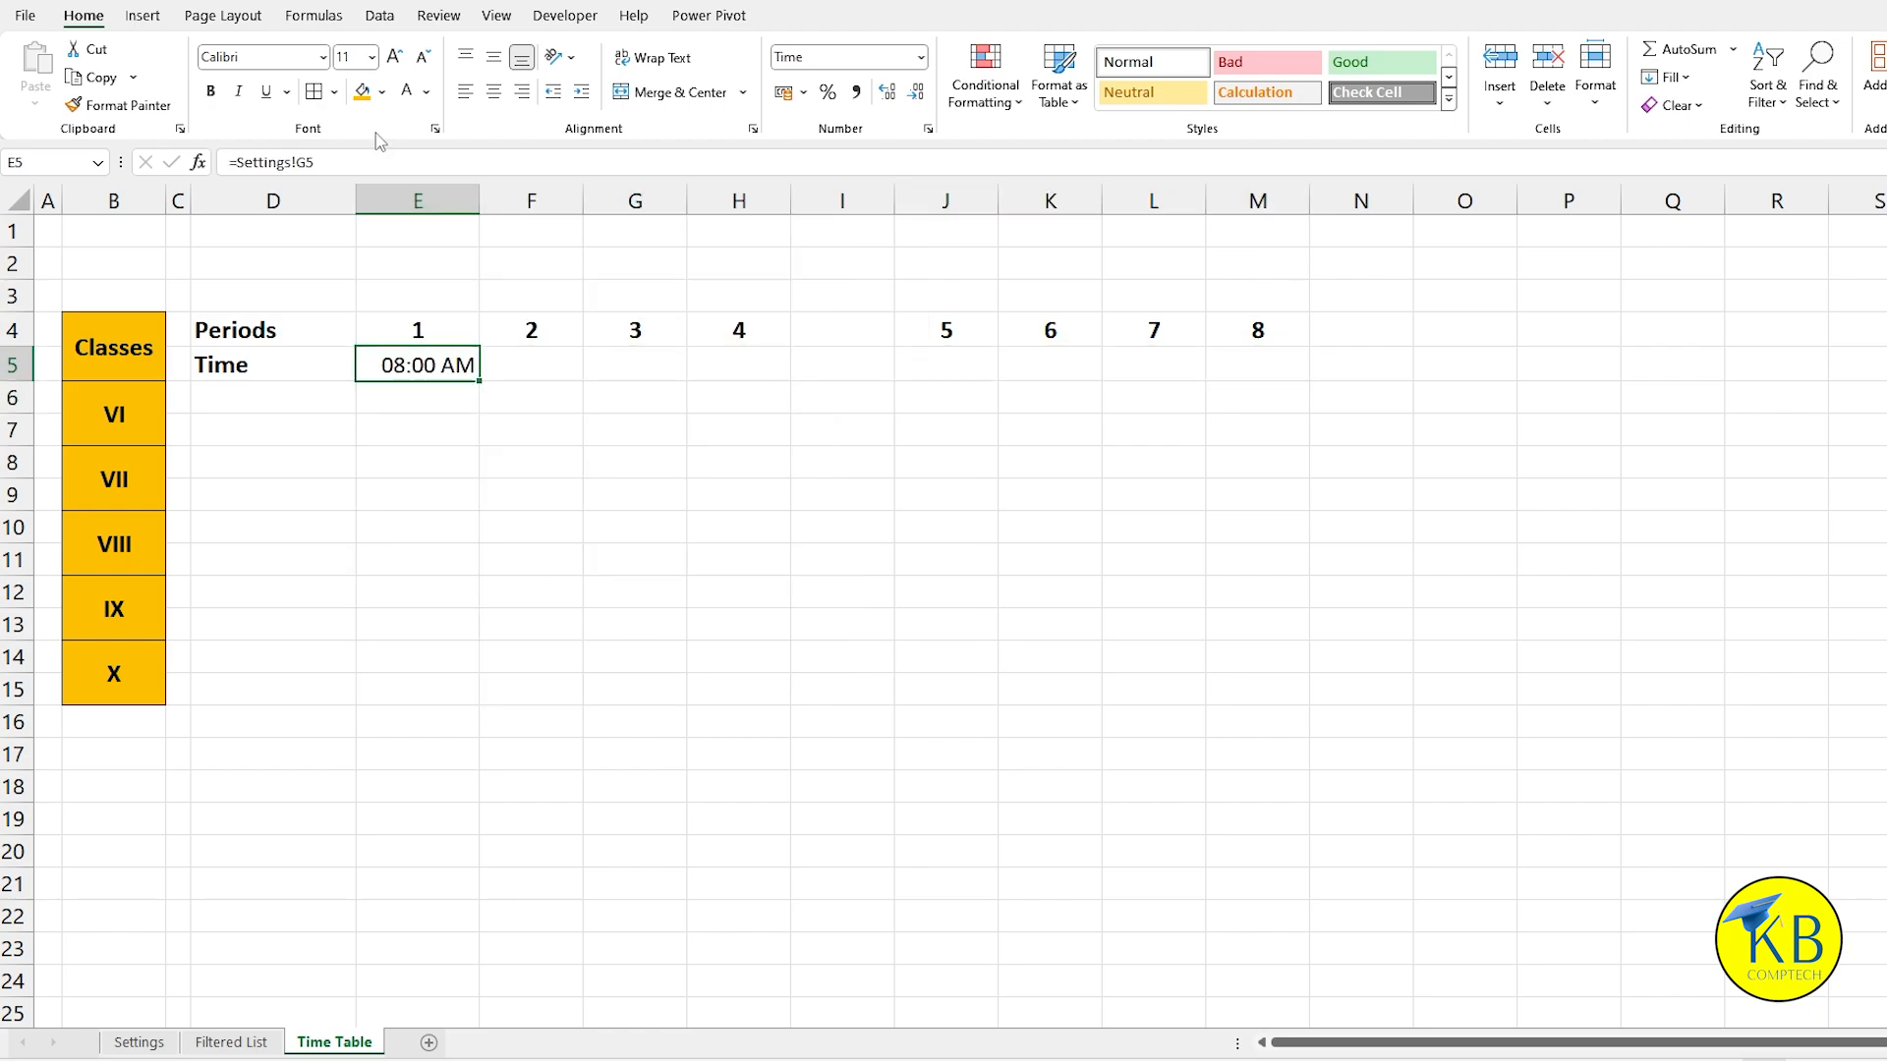
left_click(494, 91)
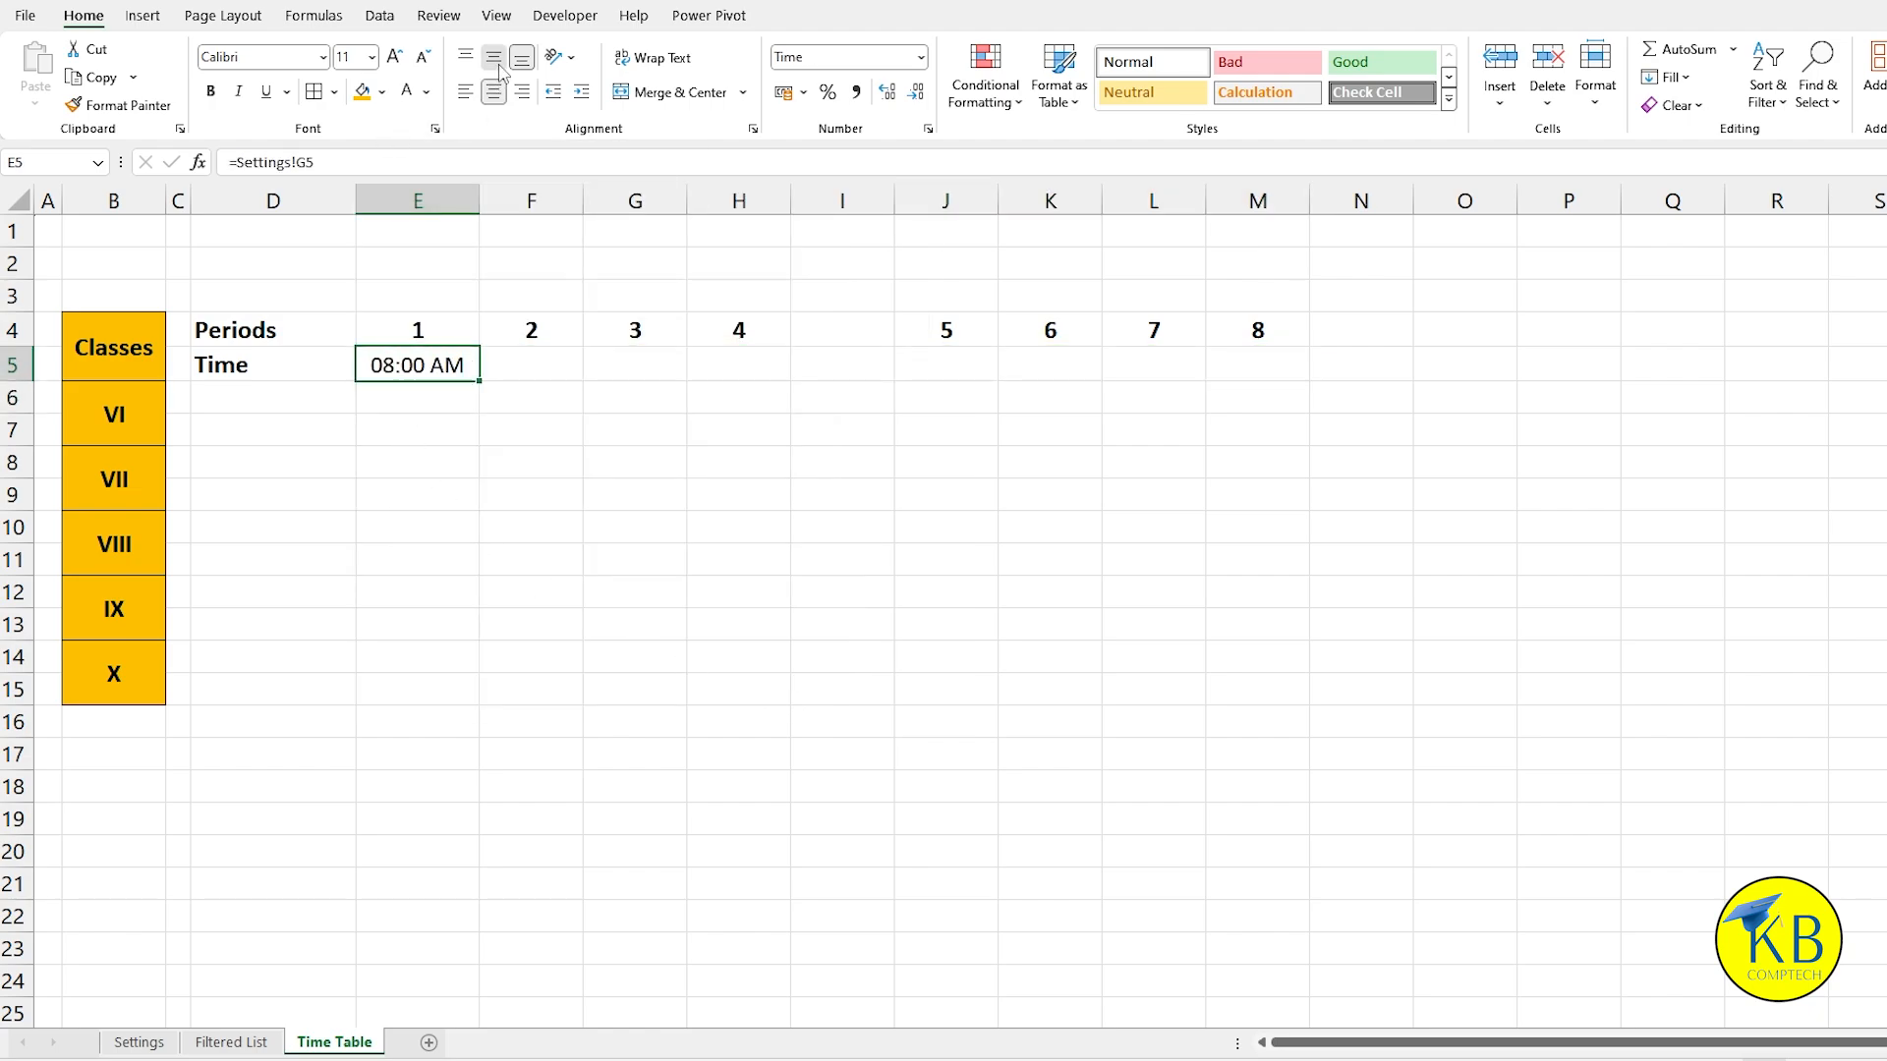
left_click(494, 57)
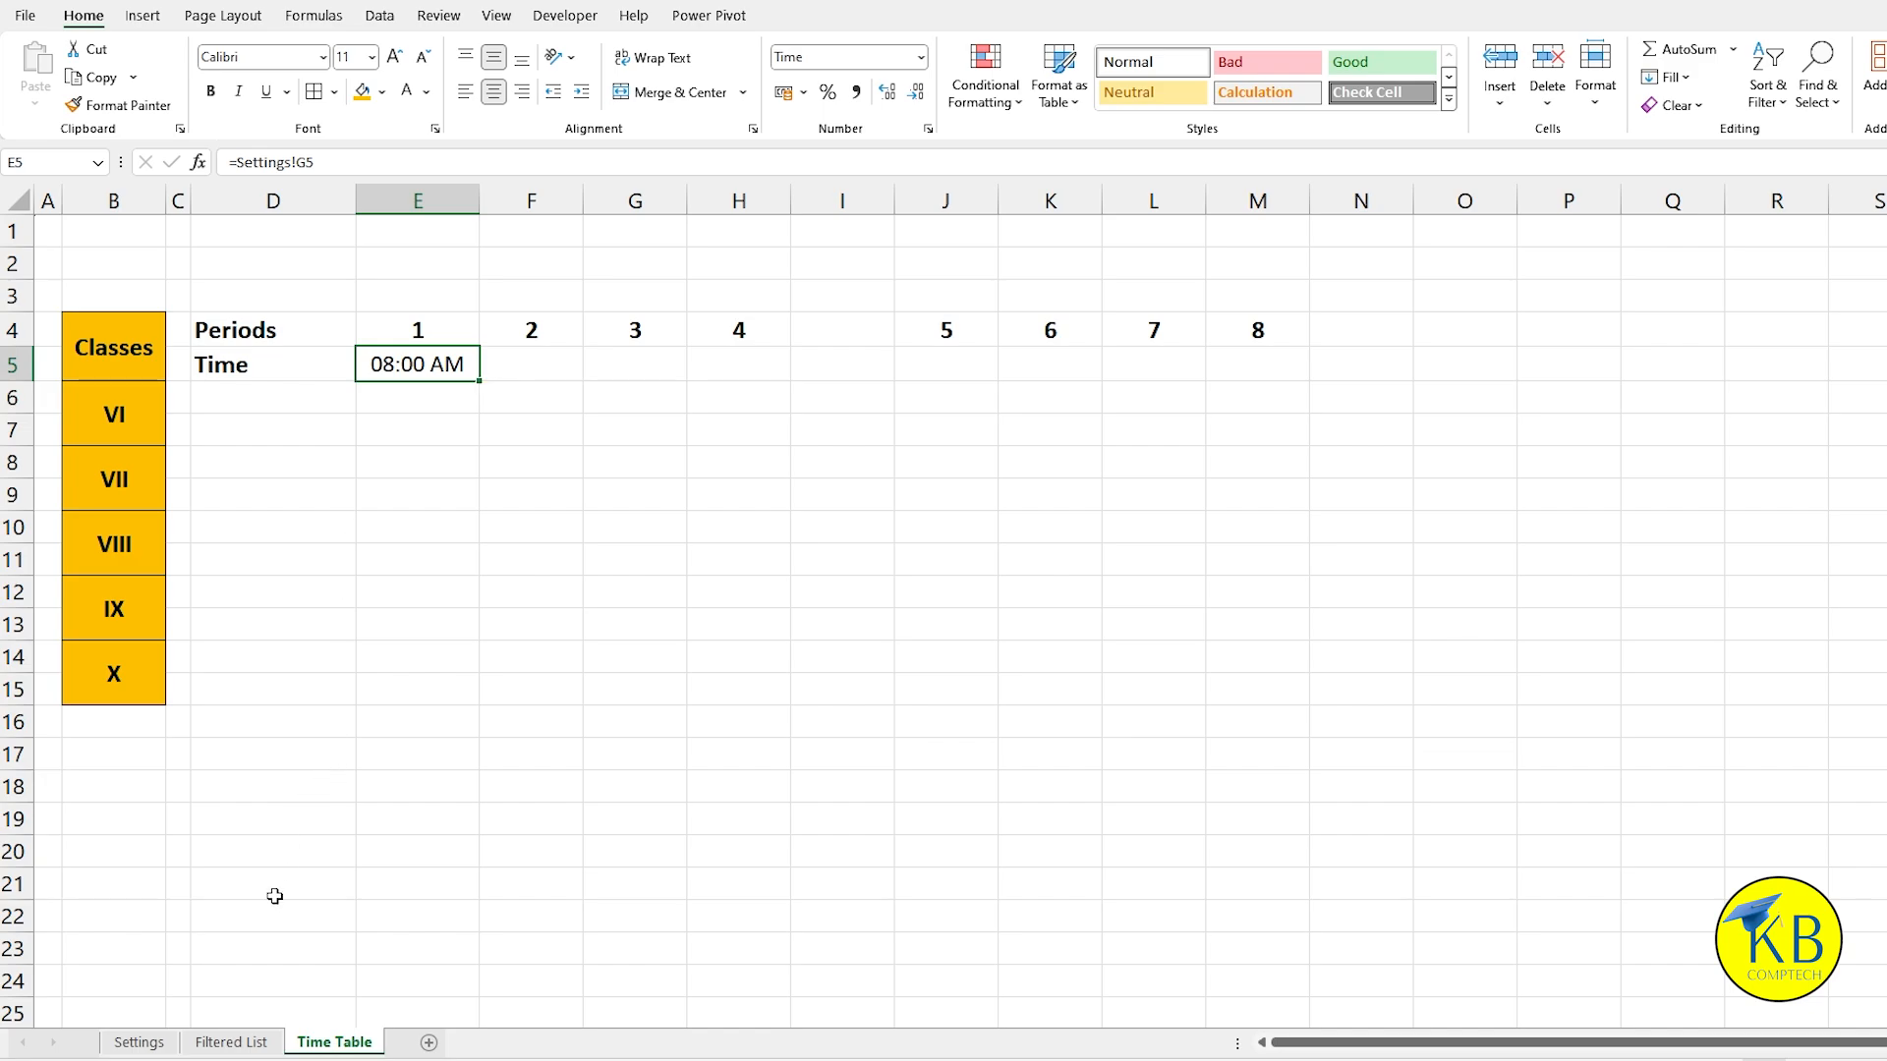
Step: Set the School Open time on the Settings sheet to 7:00 and return to the Time Table sheet
left_click(138, 1043)
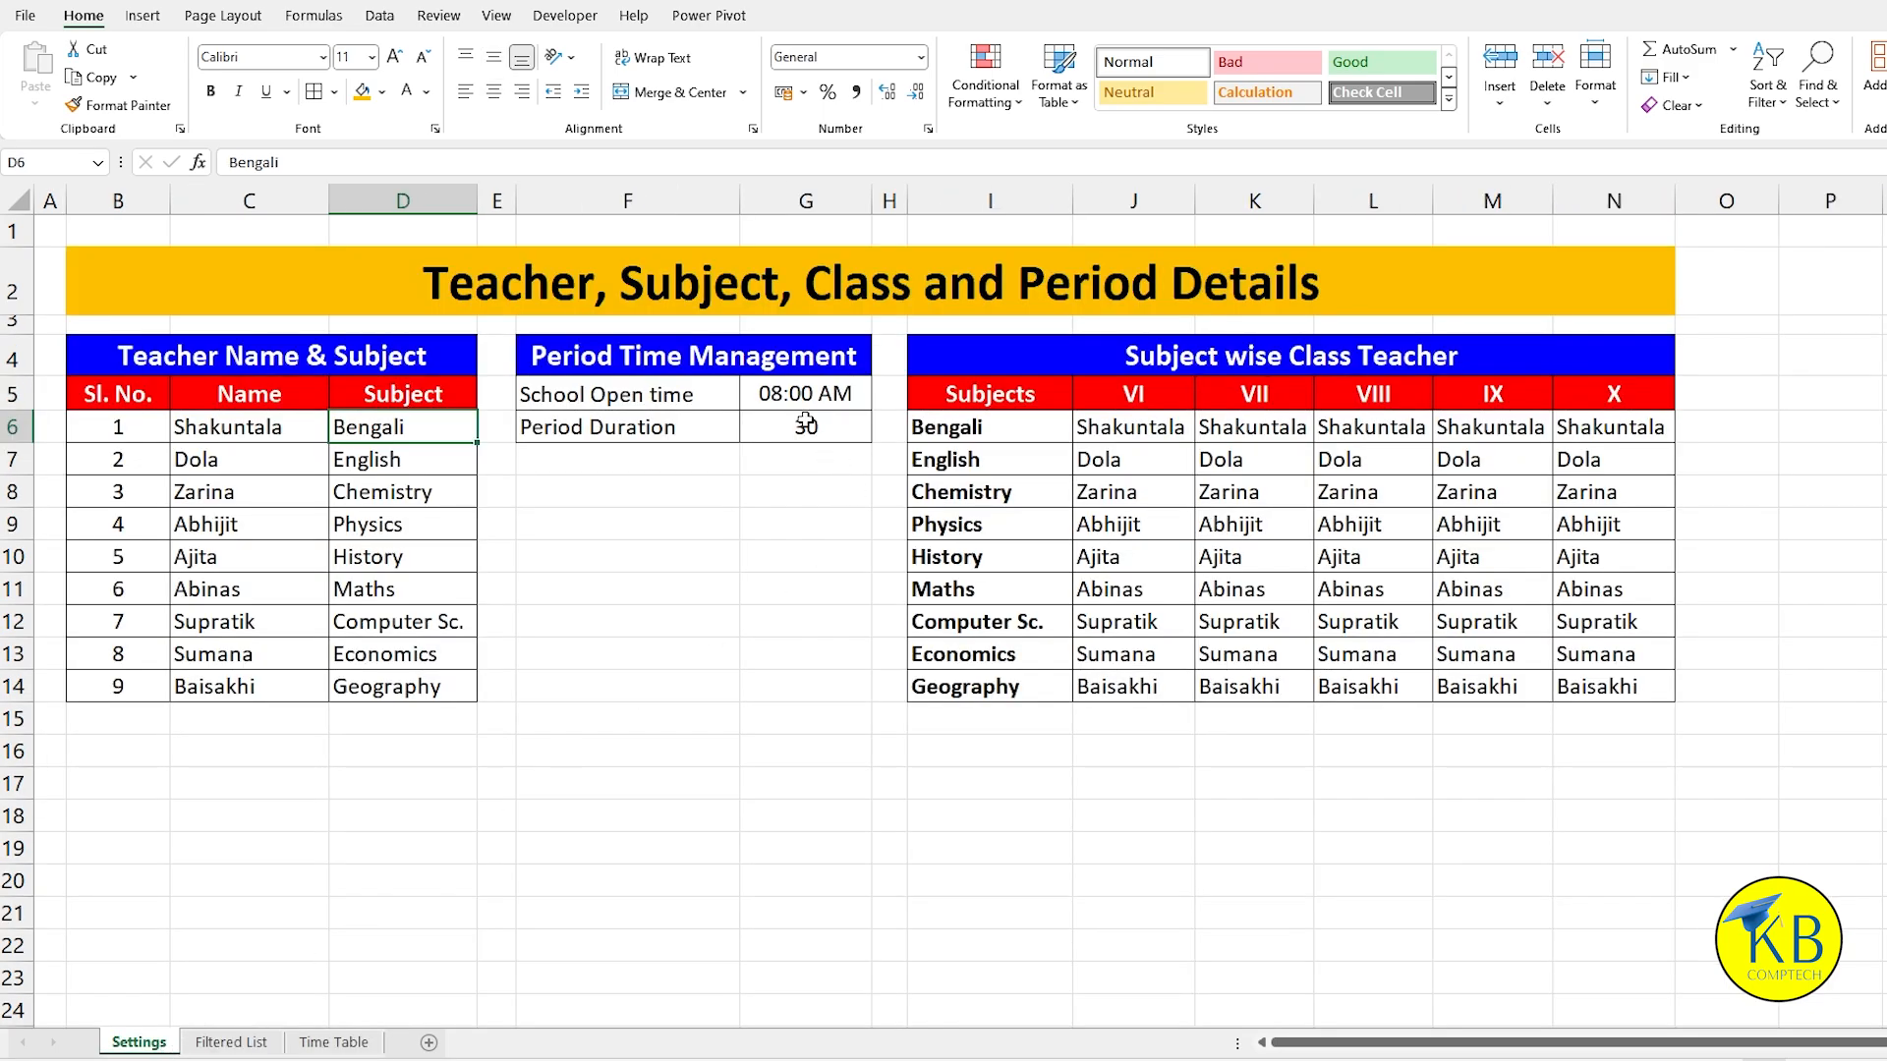
left_click(837, 396)
left_click(881, 401)
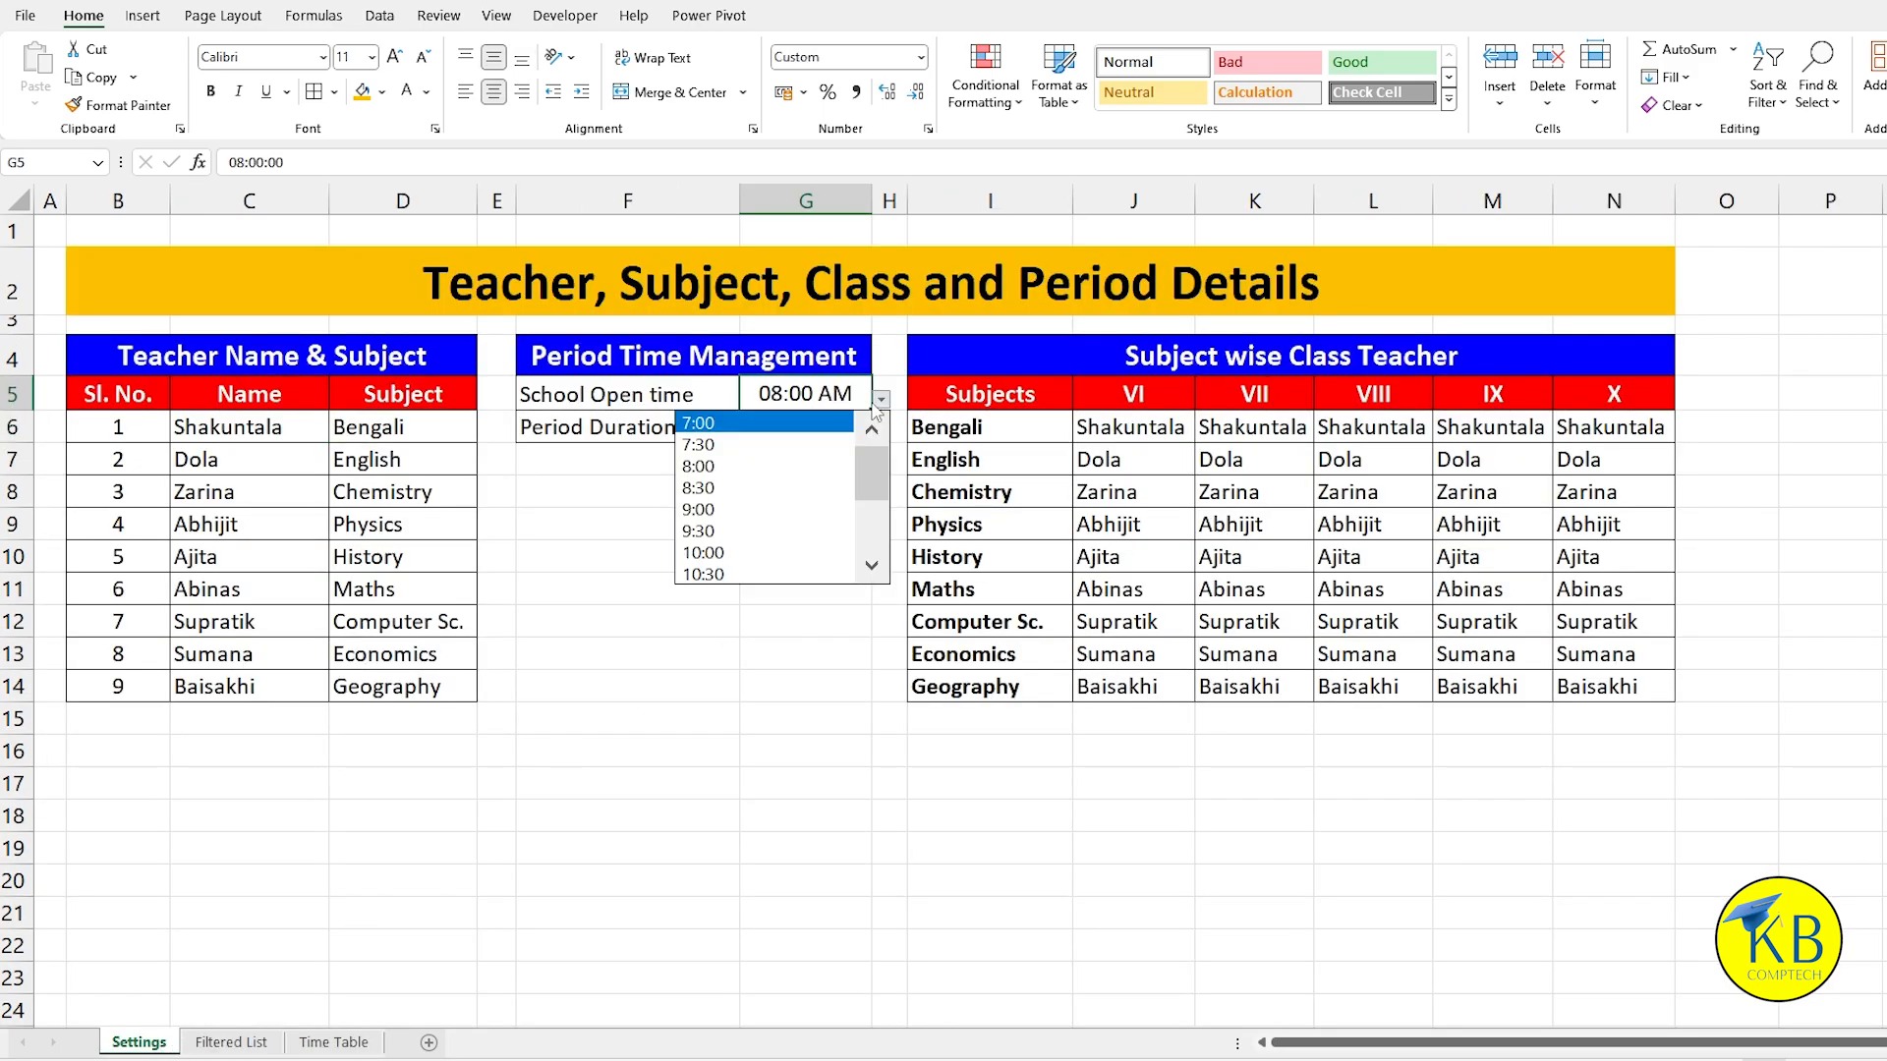
left_click(750, 427)
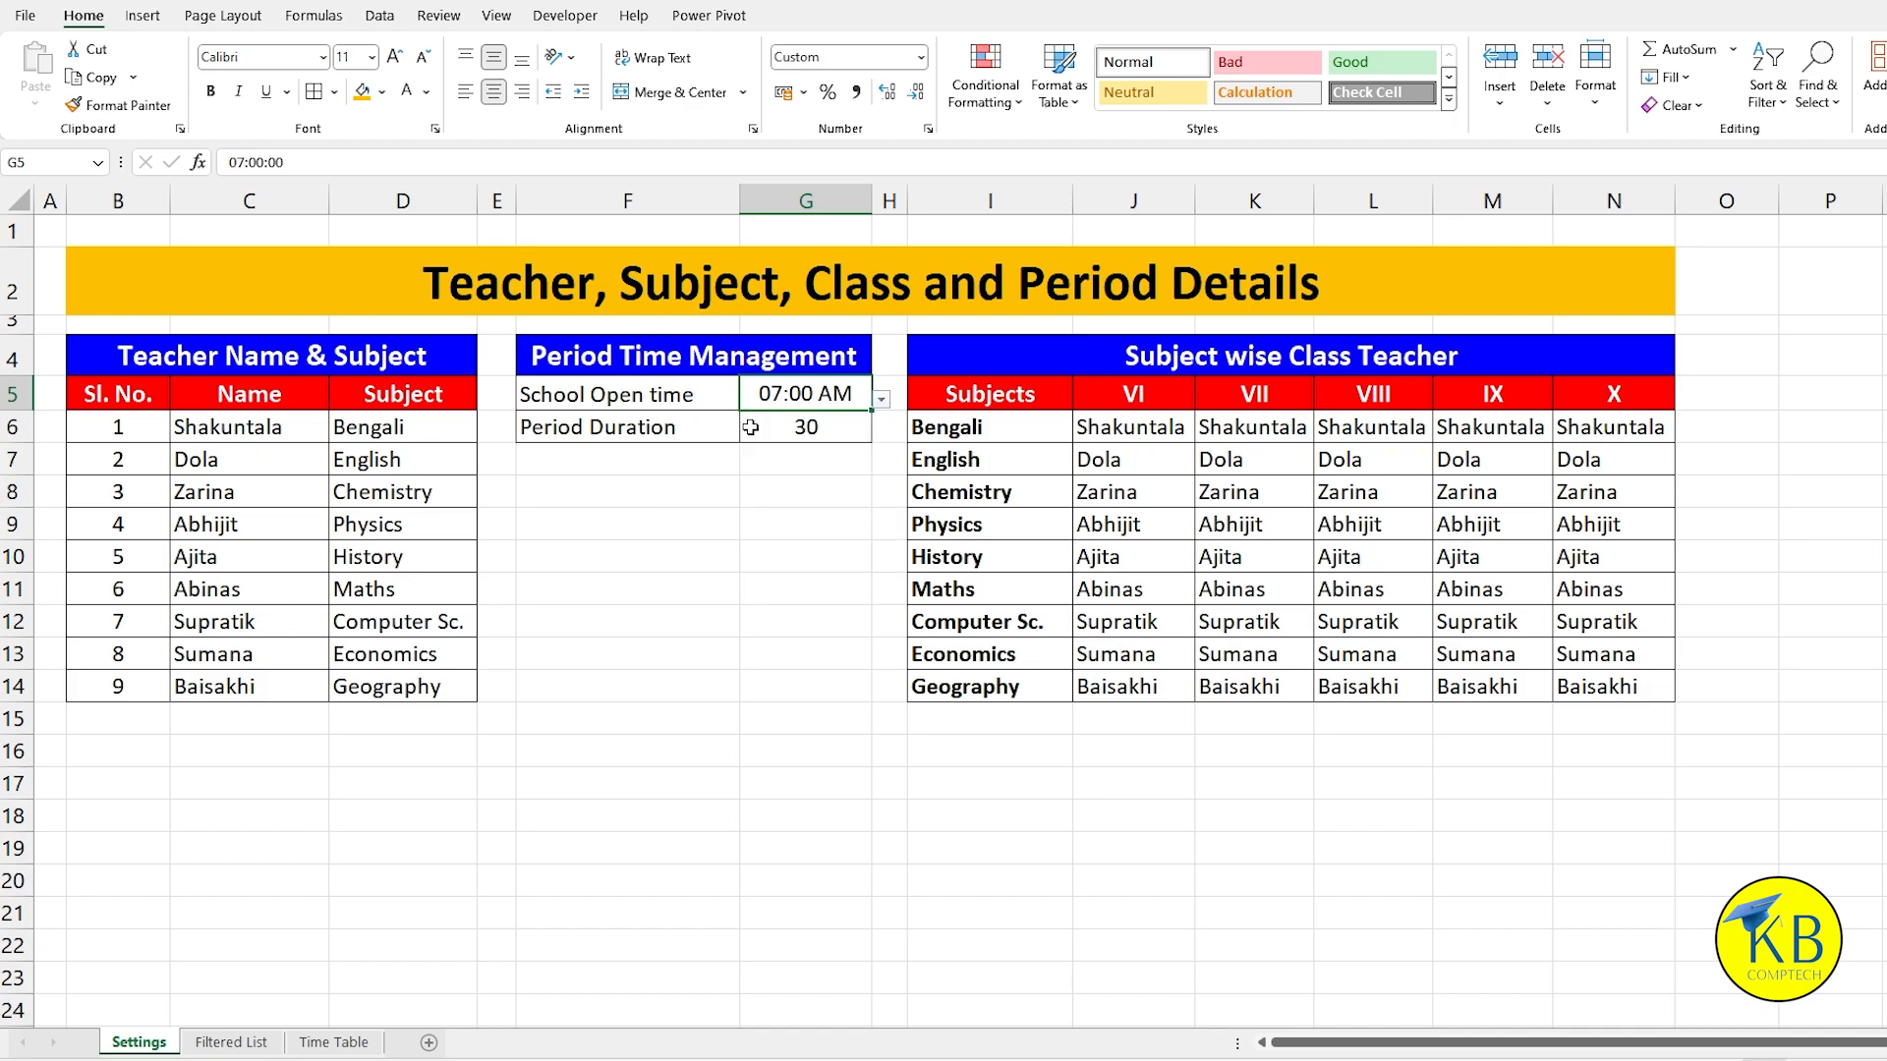
left_click(334, 1043)
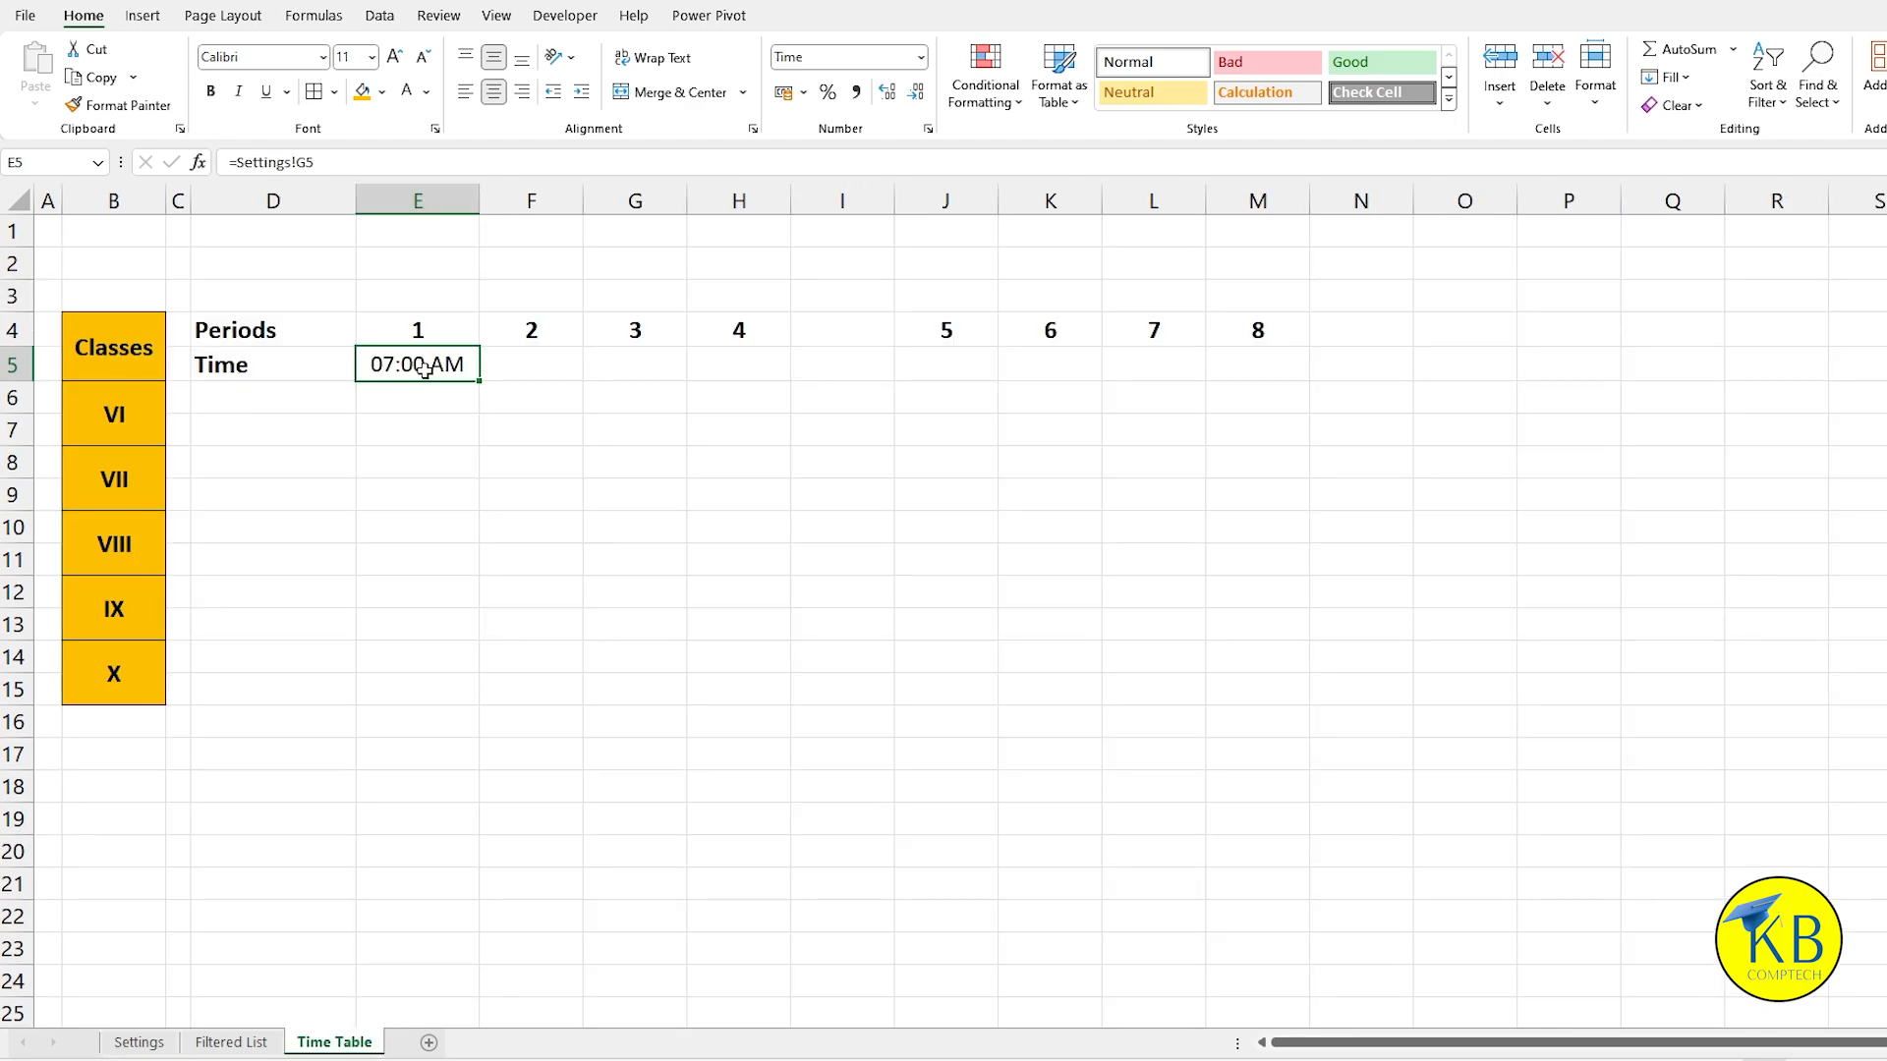
Step: Enter the second period's time in F5 with the formula =E5+TIME(0,Settings!$G$6,0)
left_click(544, 370)
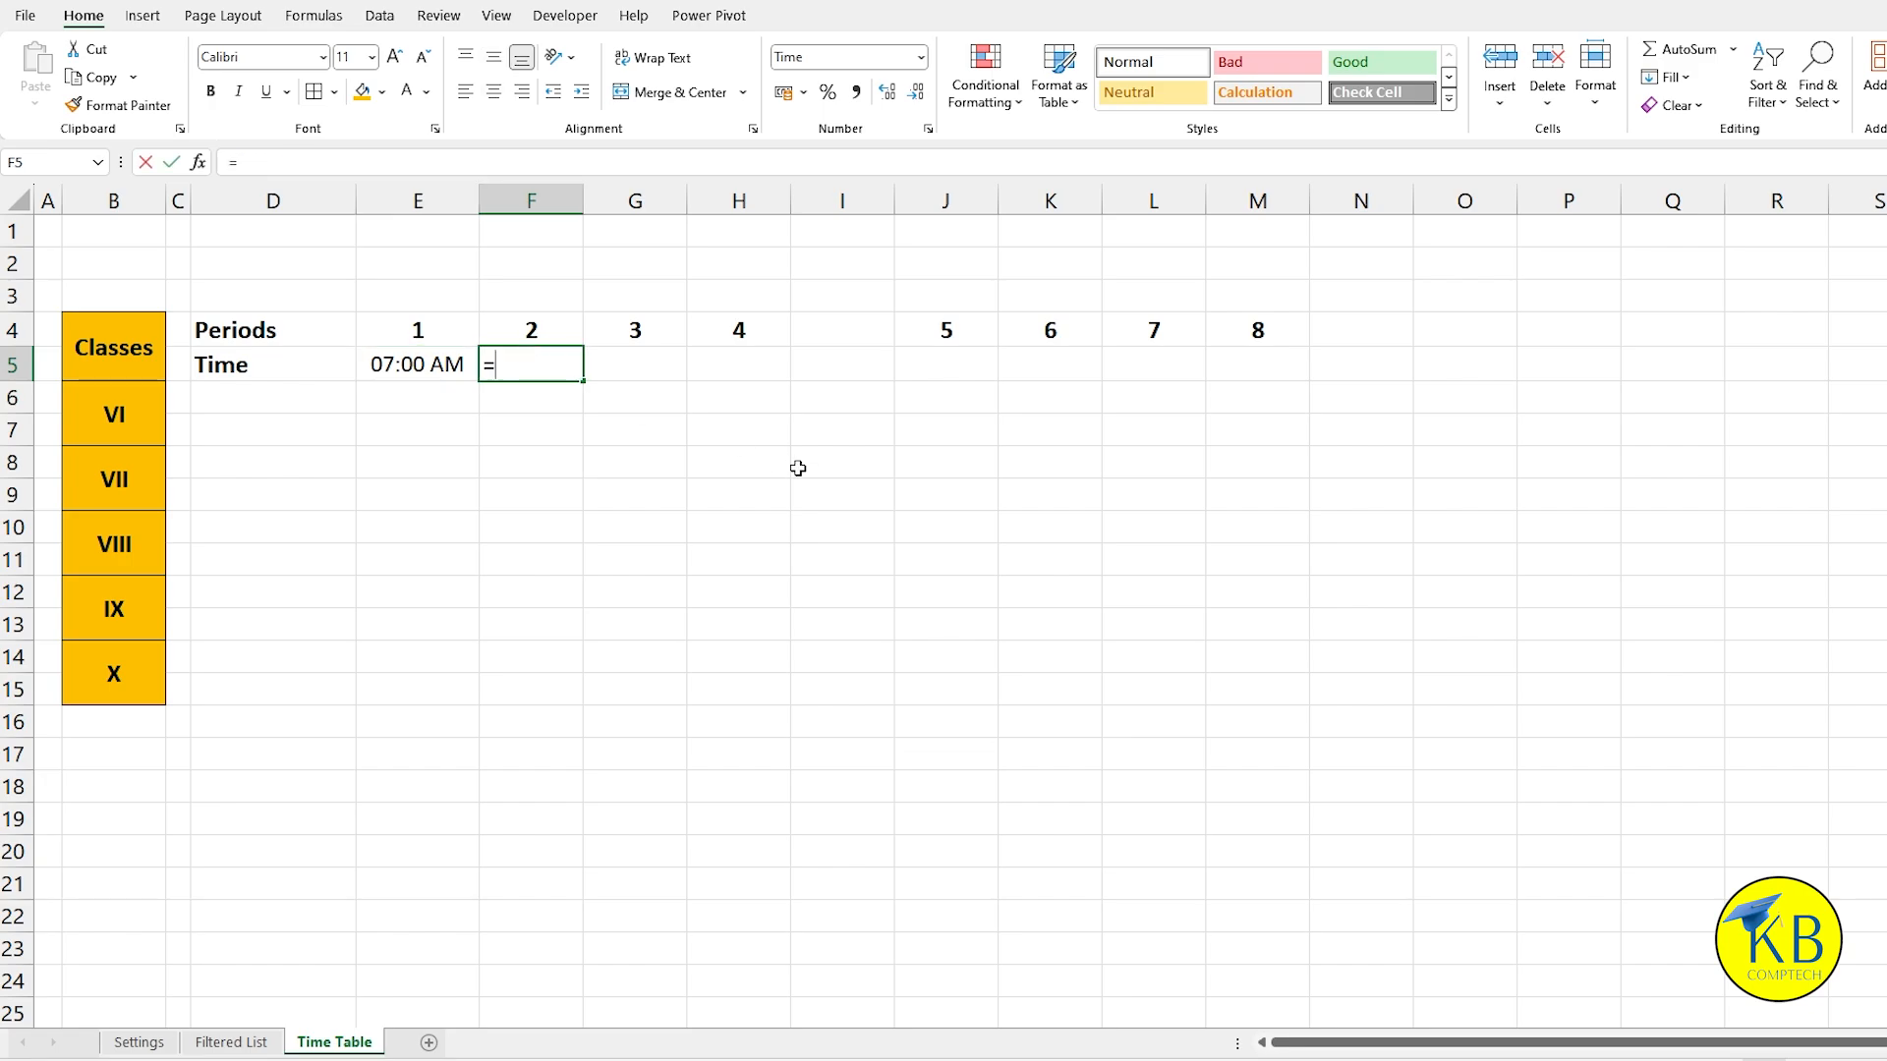
type("=")
left_click(422, 368)
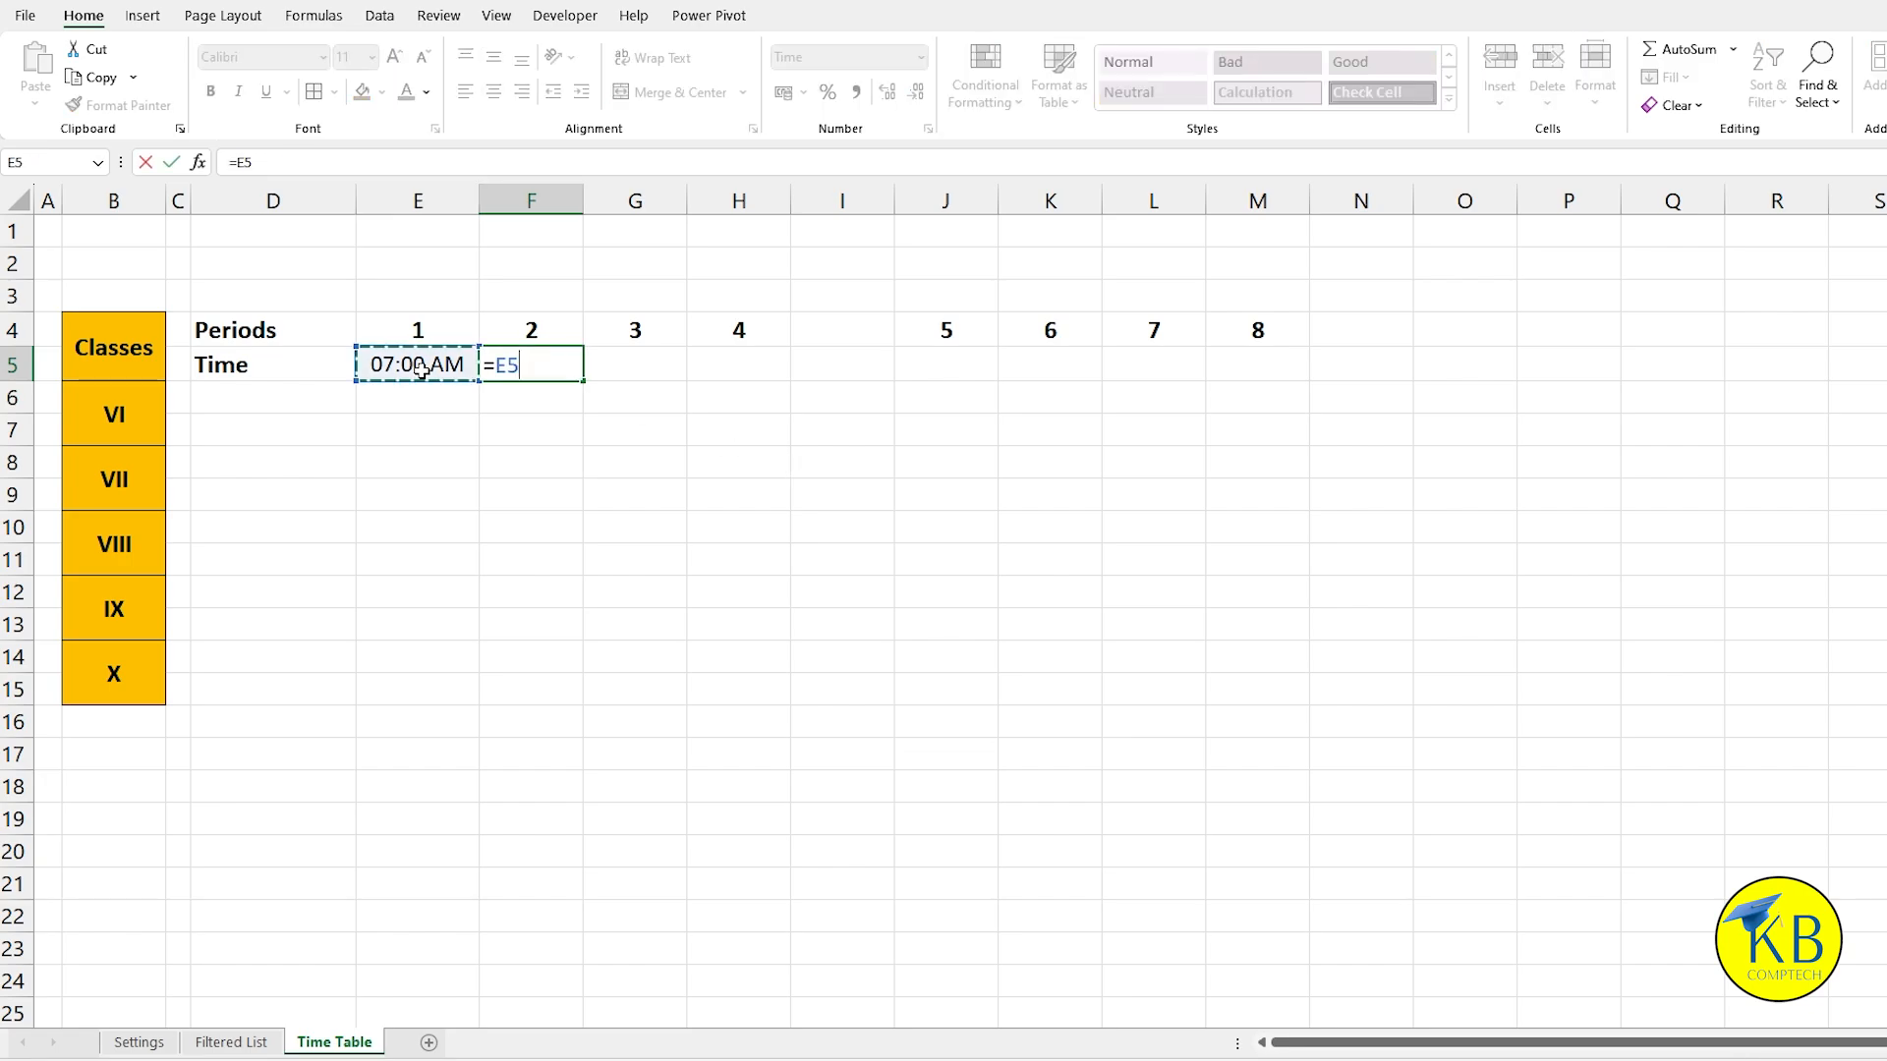
type("+time(")
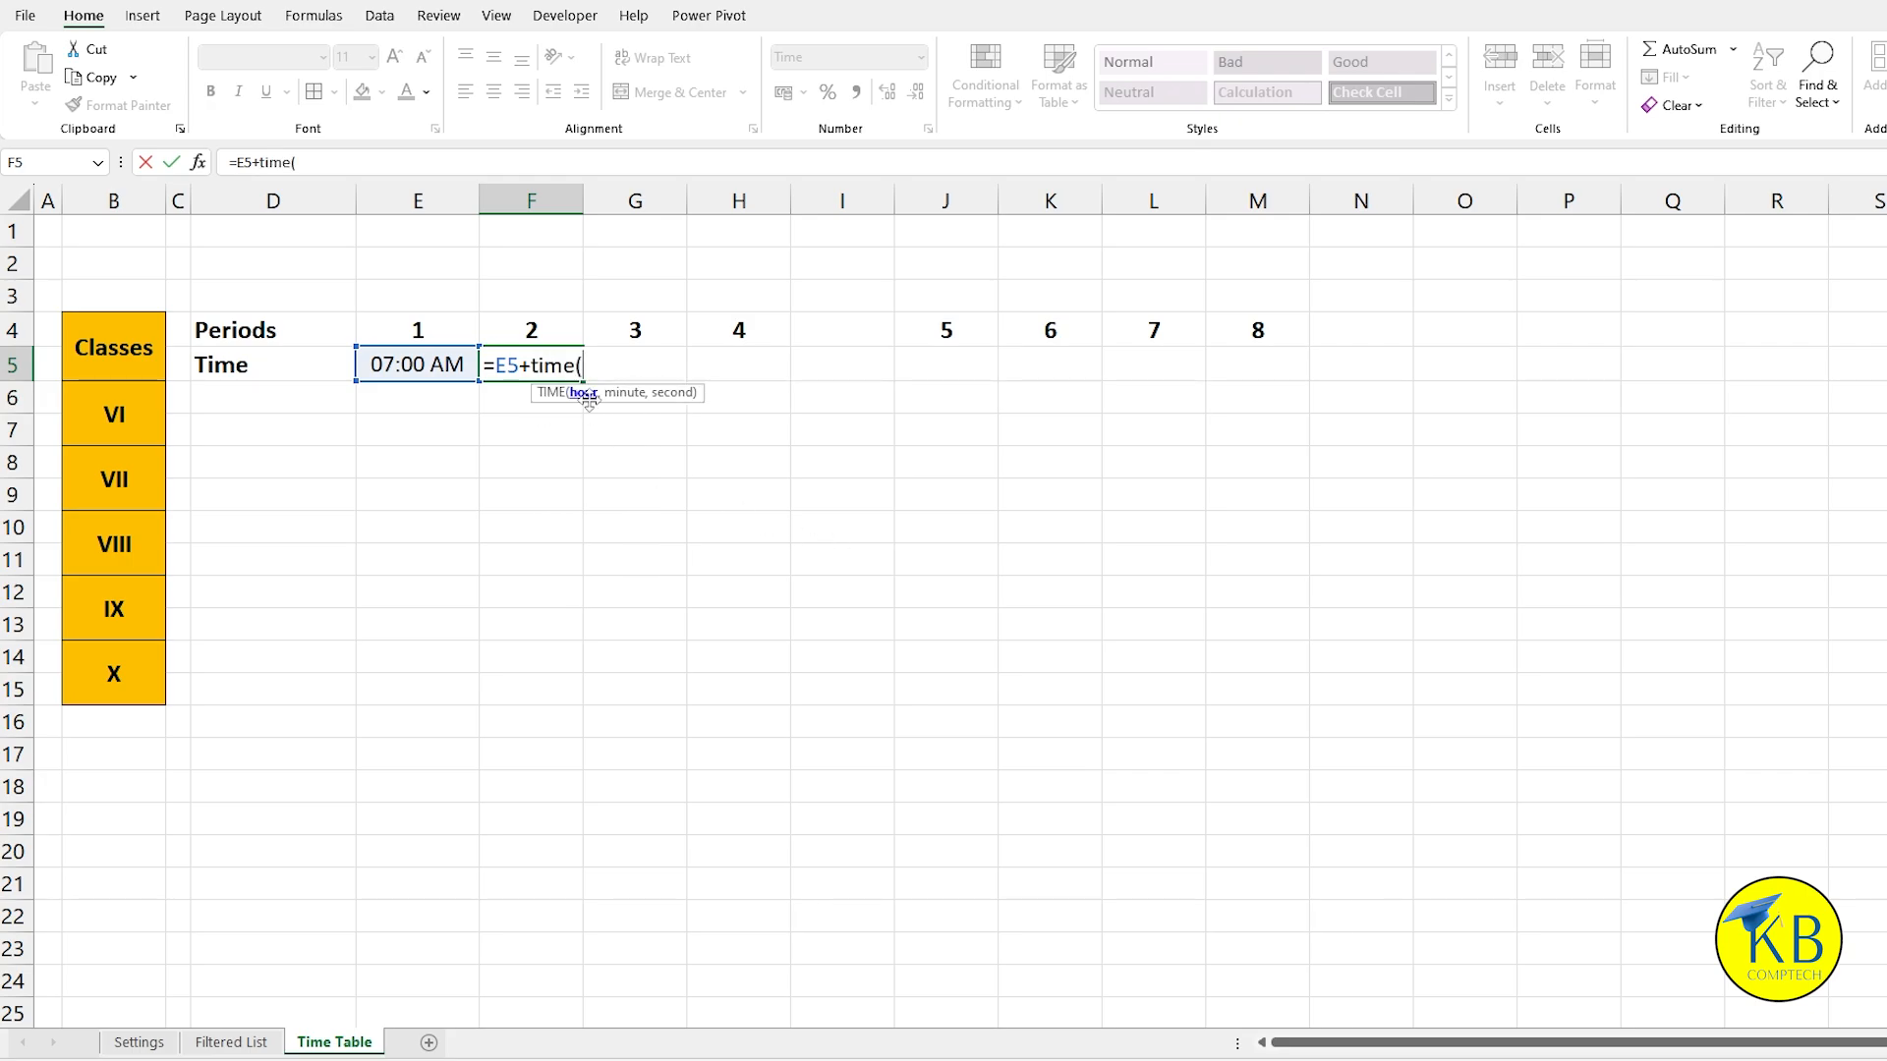
type("0,")
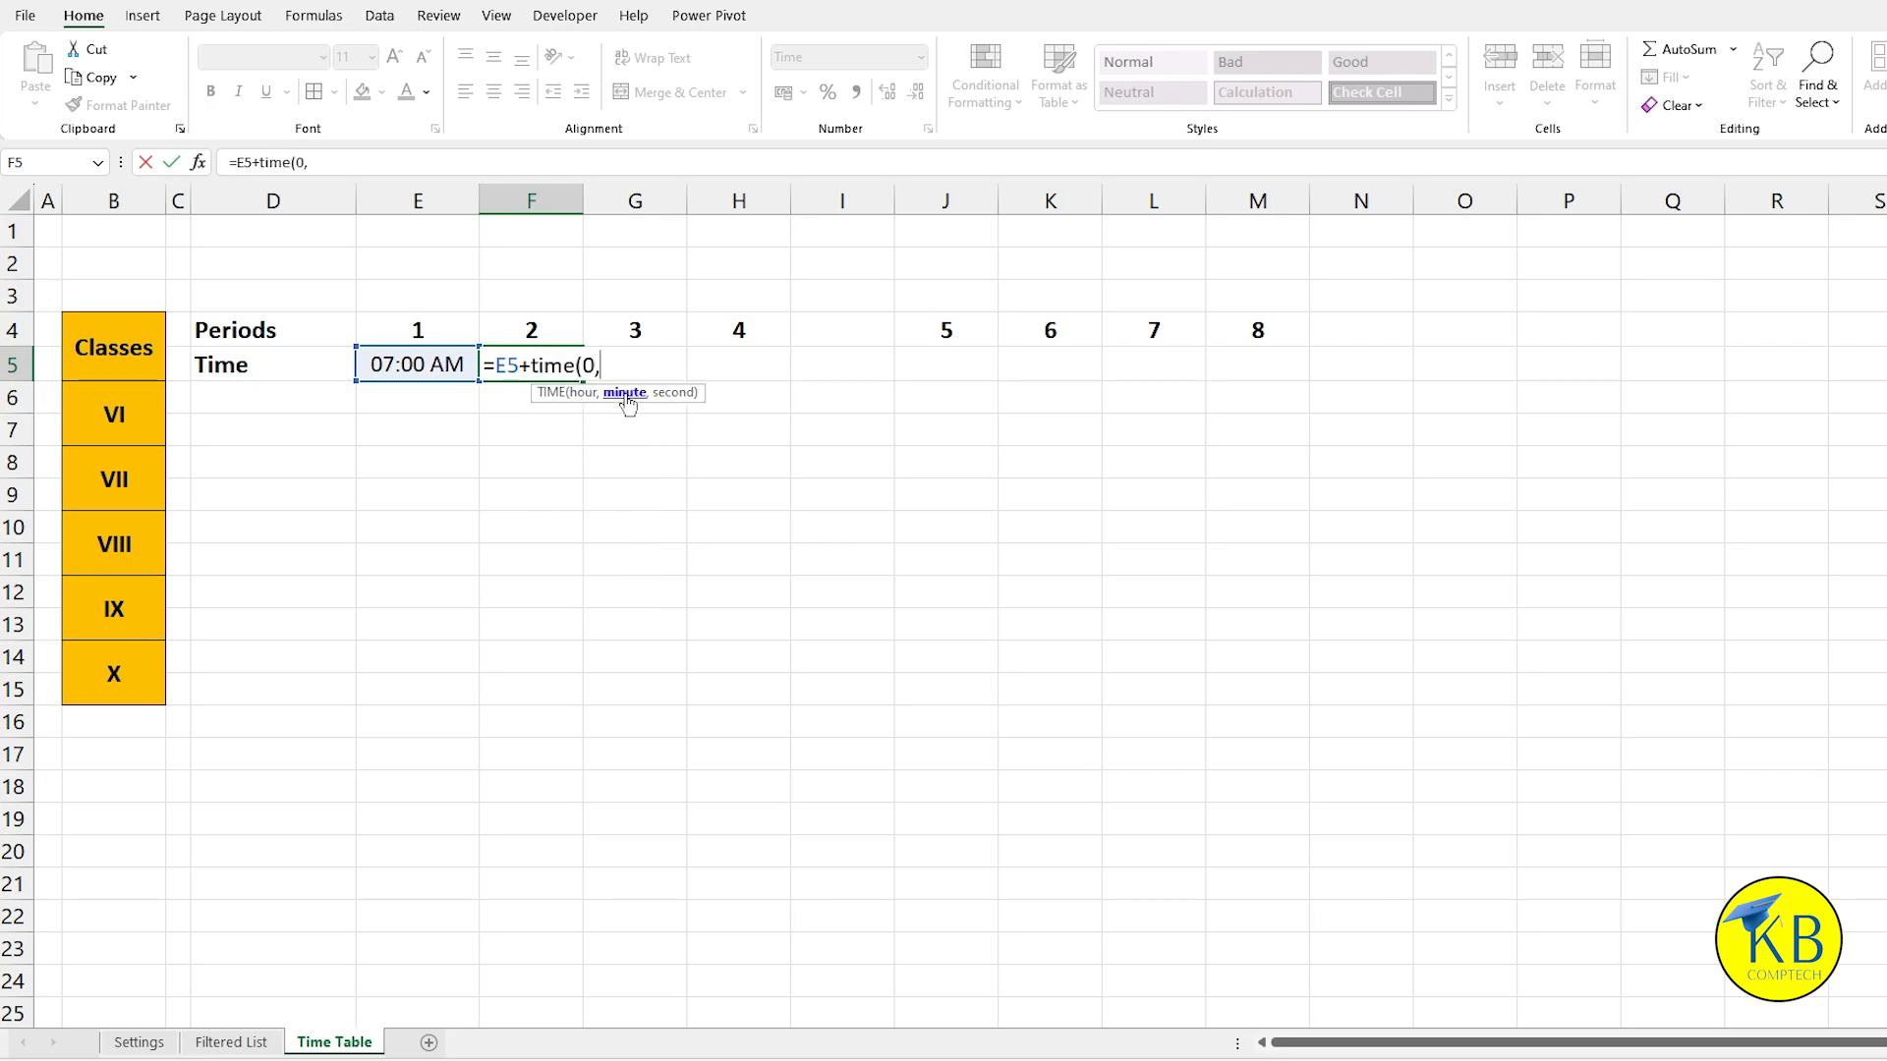
left_click(157, 1046)
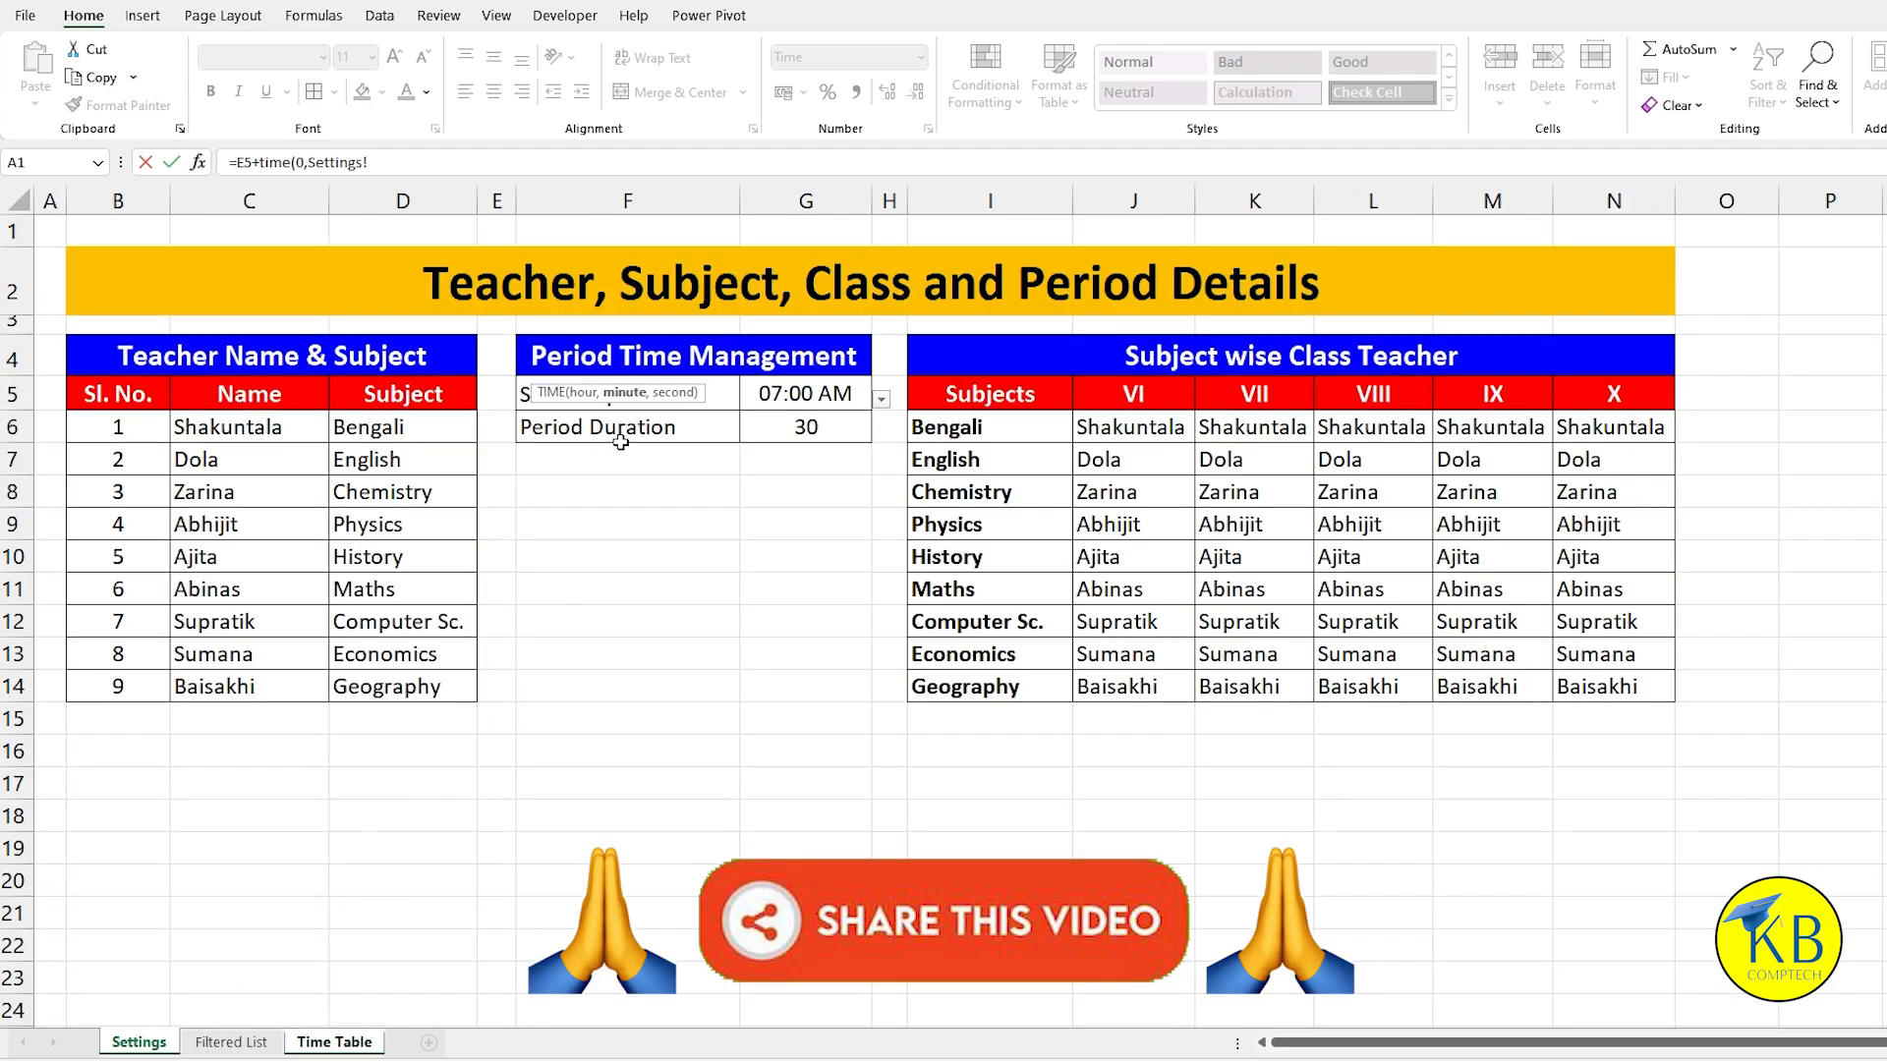
left_click(791, 433)
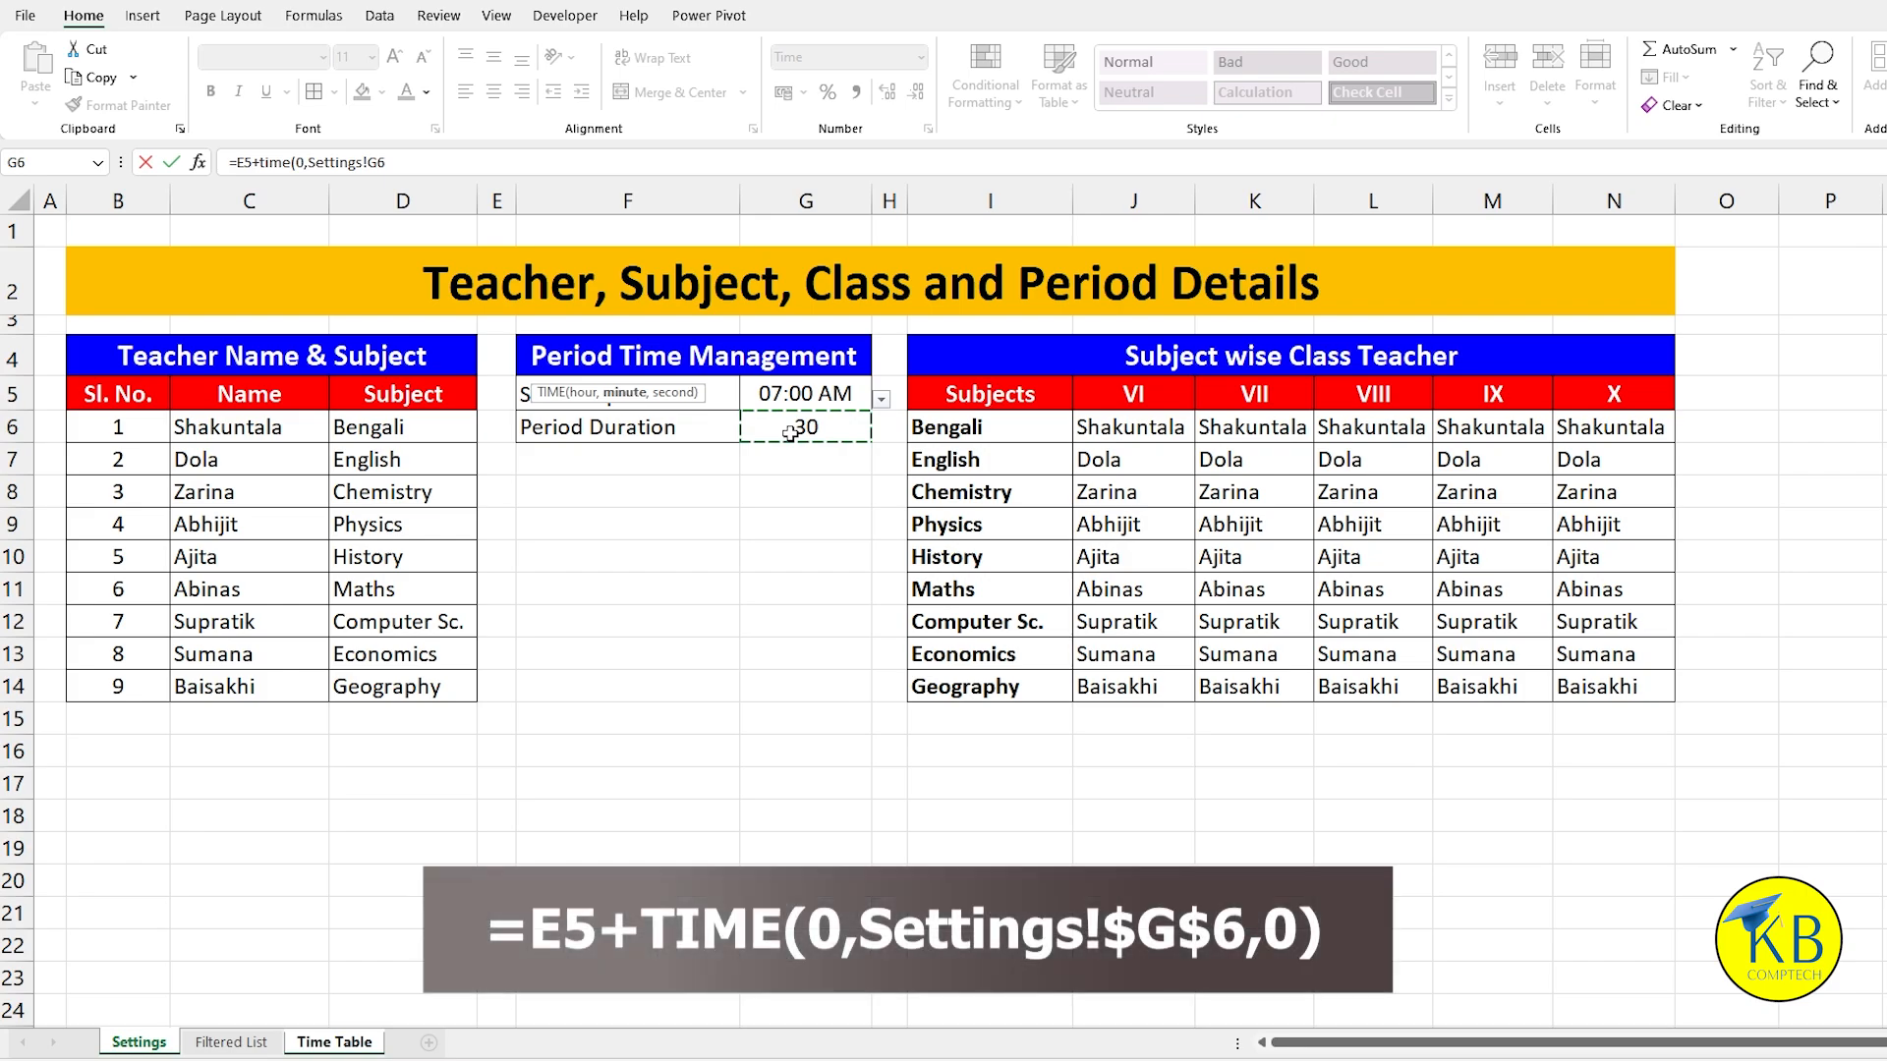
type(",")
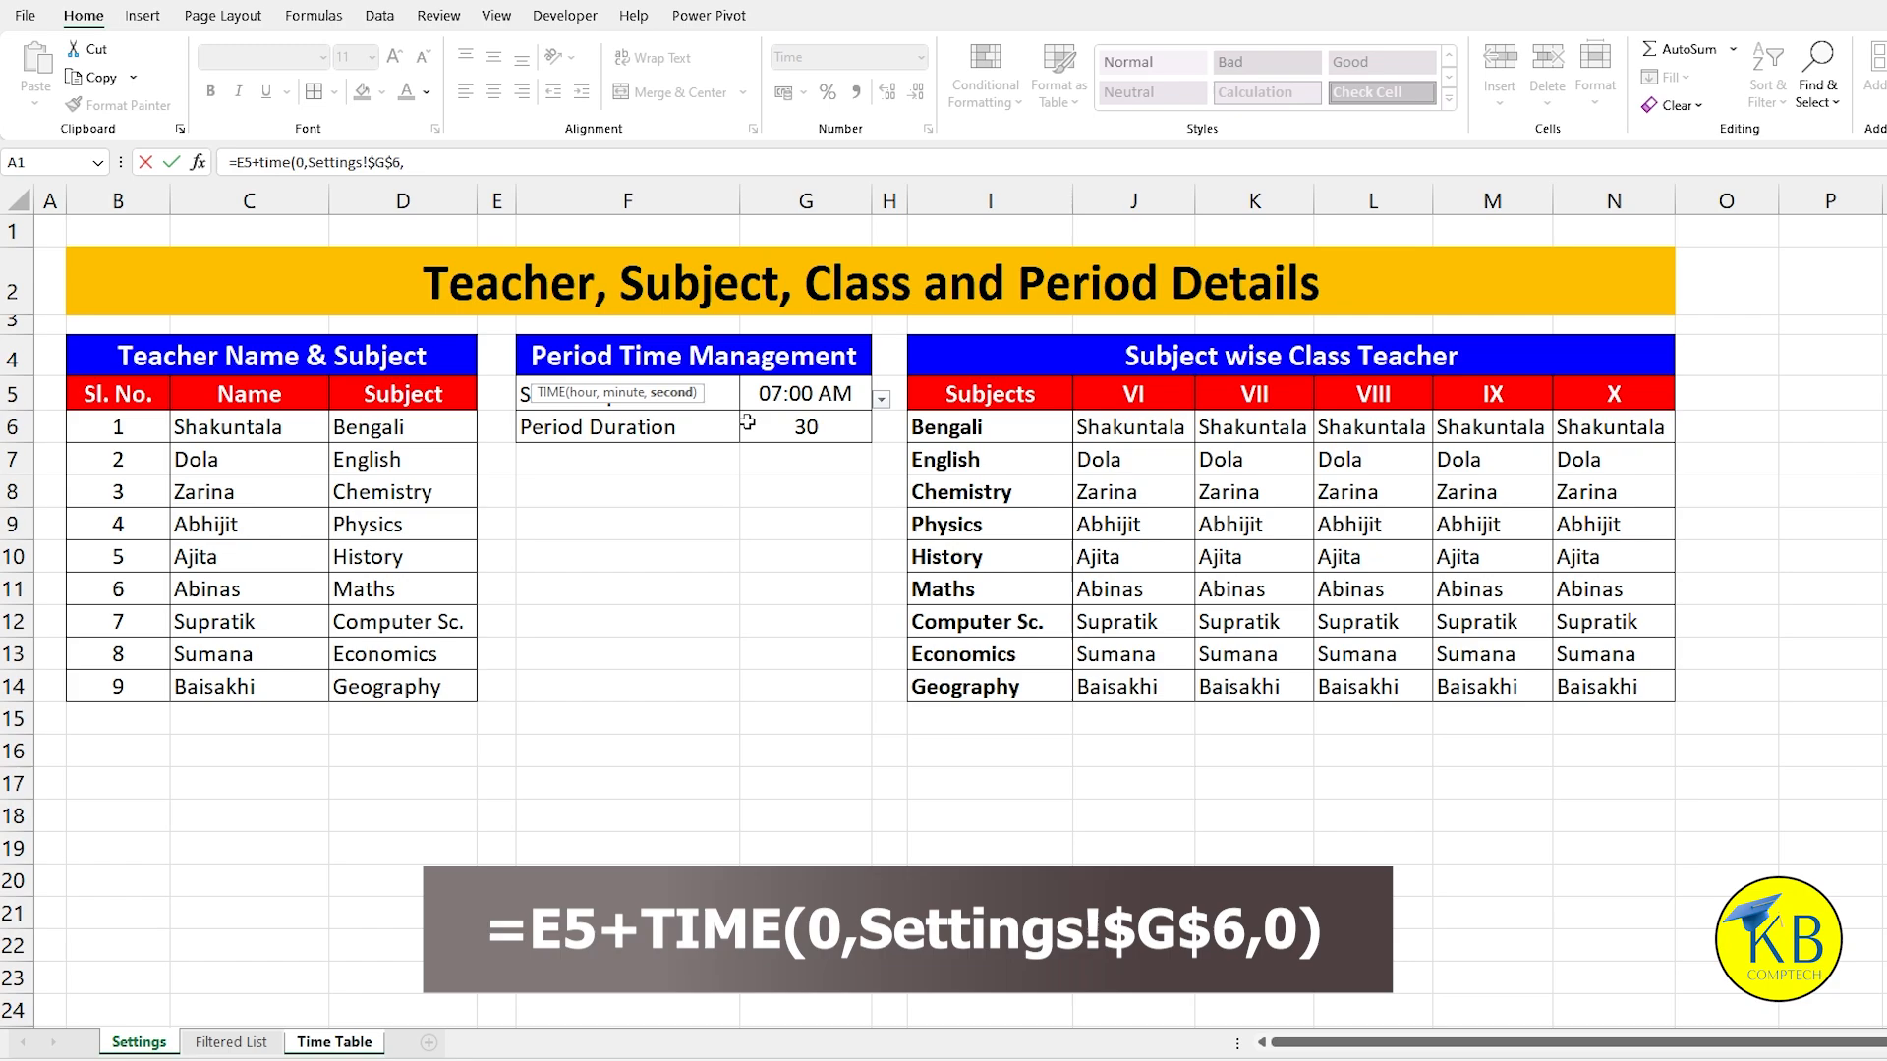
type(")")
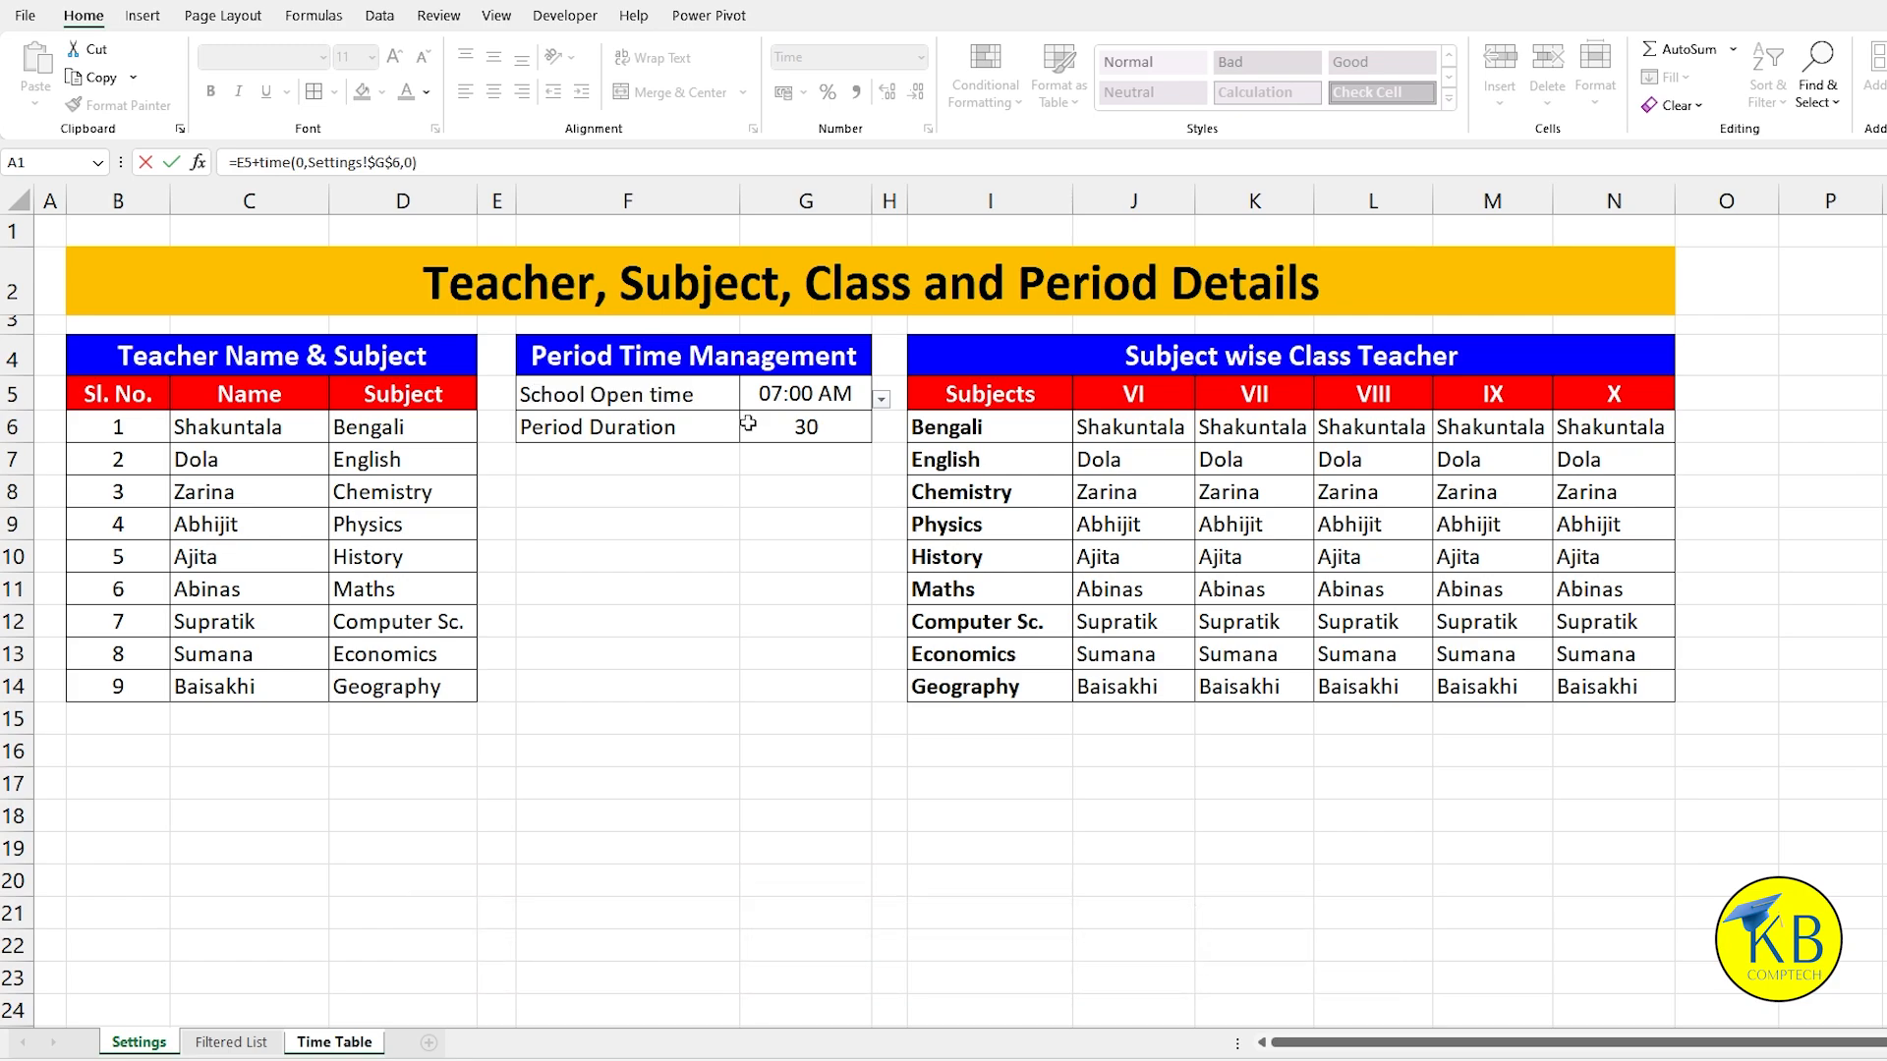
key("Return")
Step: Fill the F5 time formula across to M5 and clear the unnumbered break cell I5
left_click(512, 371)
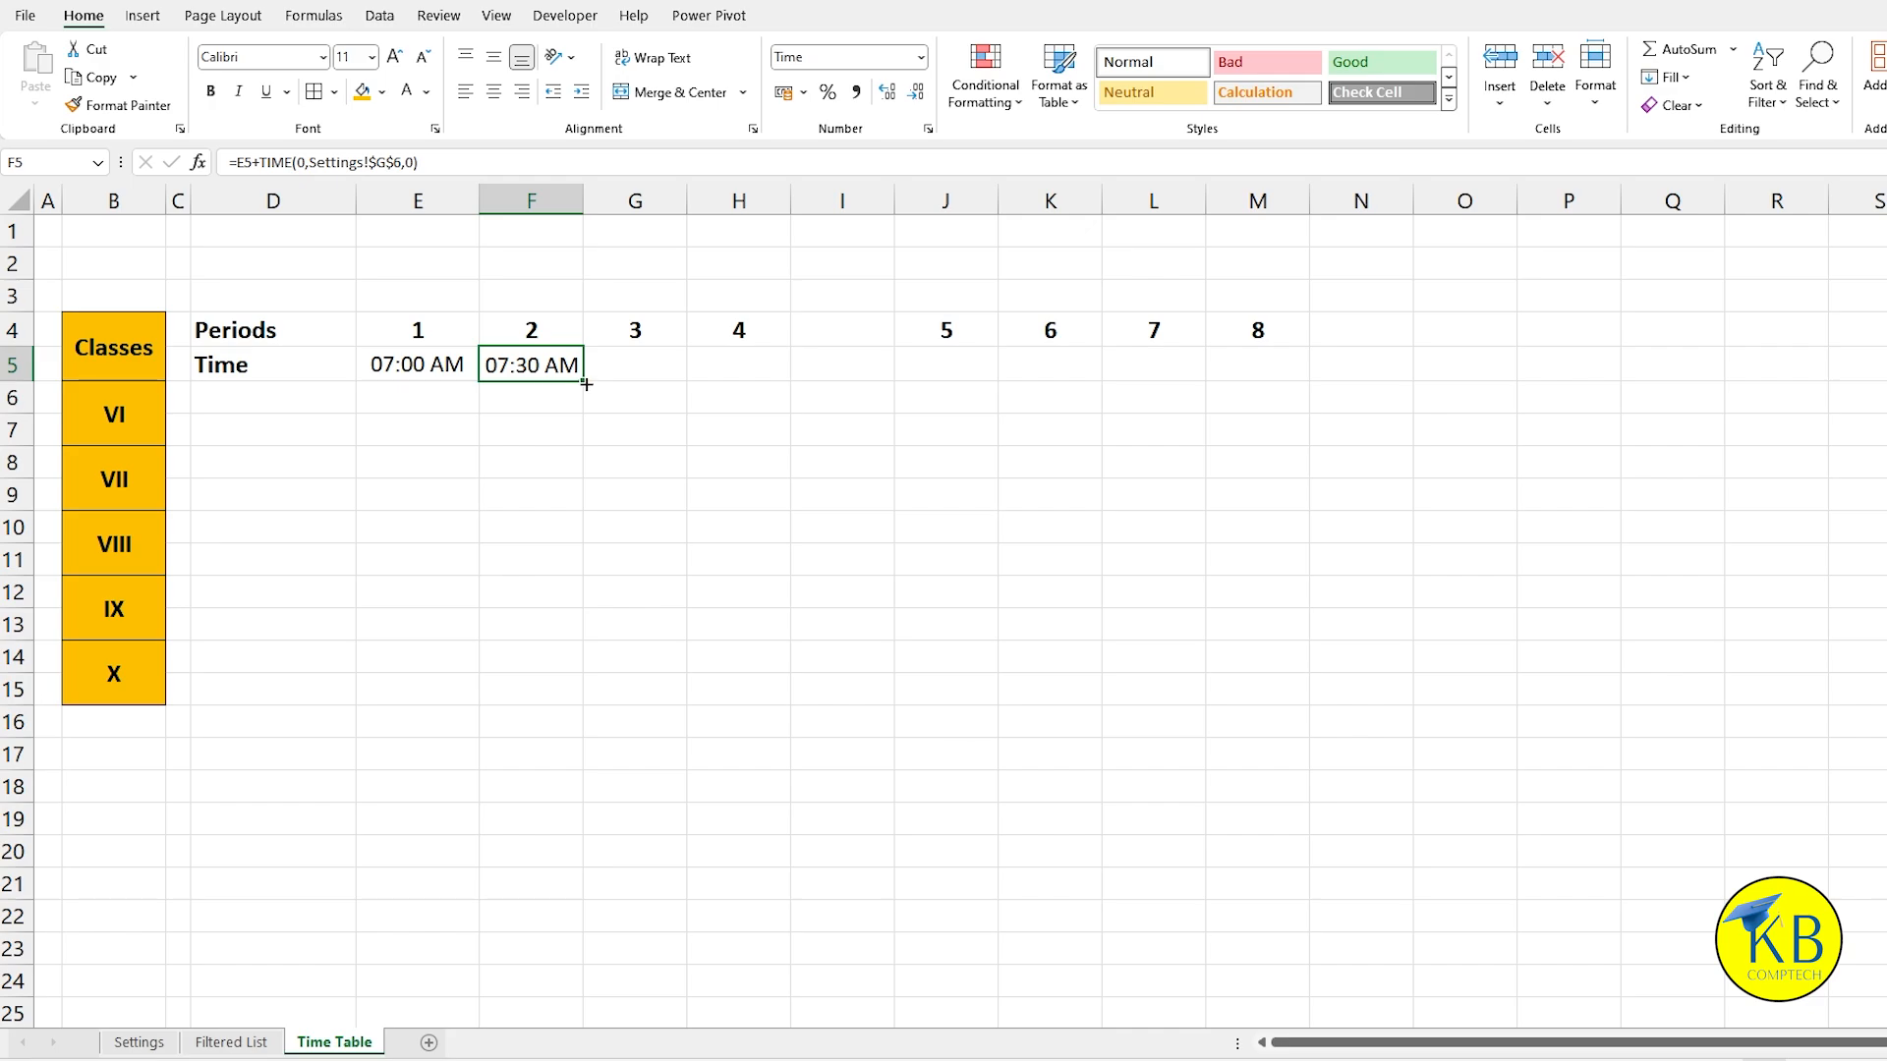
left_click_drag(585, 384, 1240, 386)
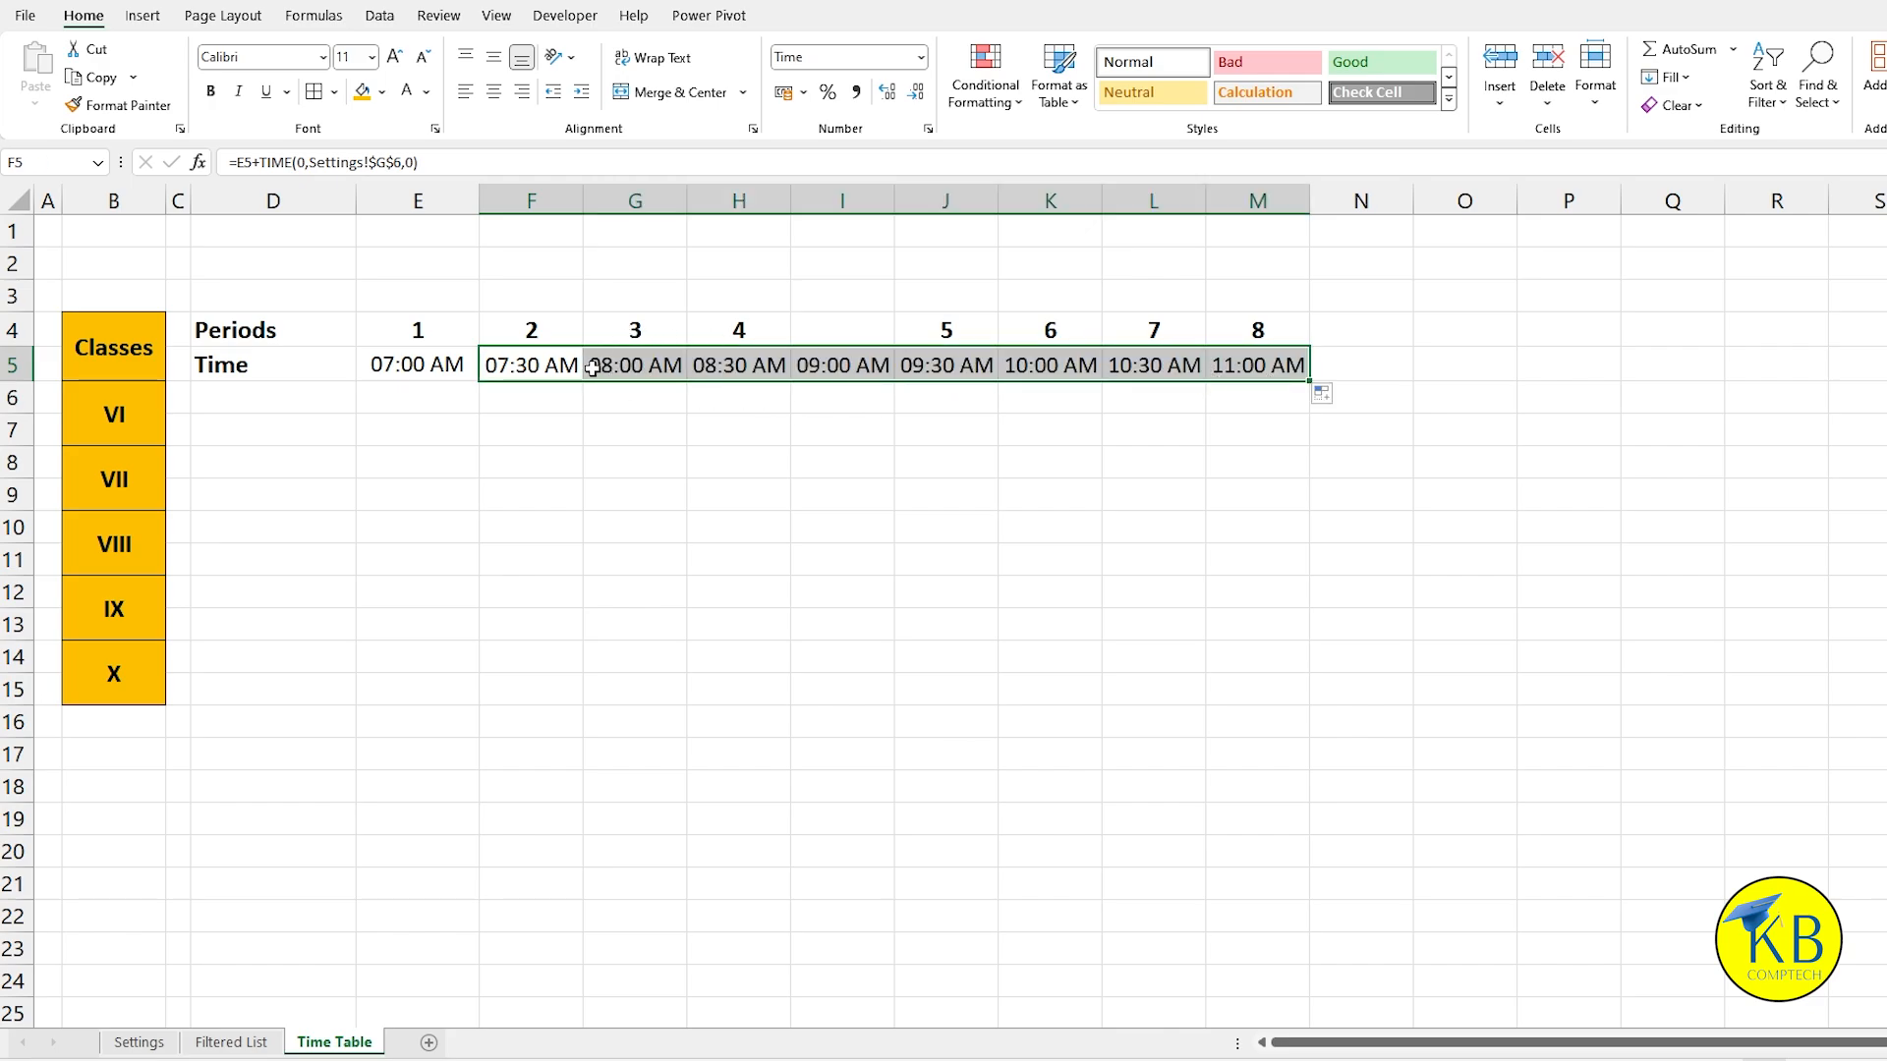
left_click(843, 366)
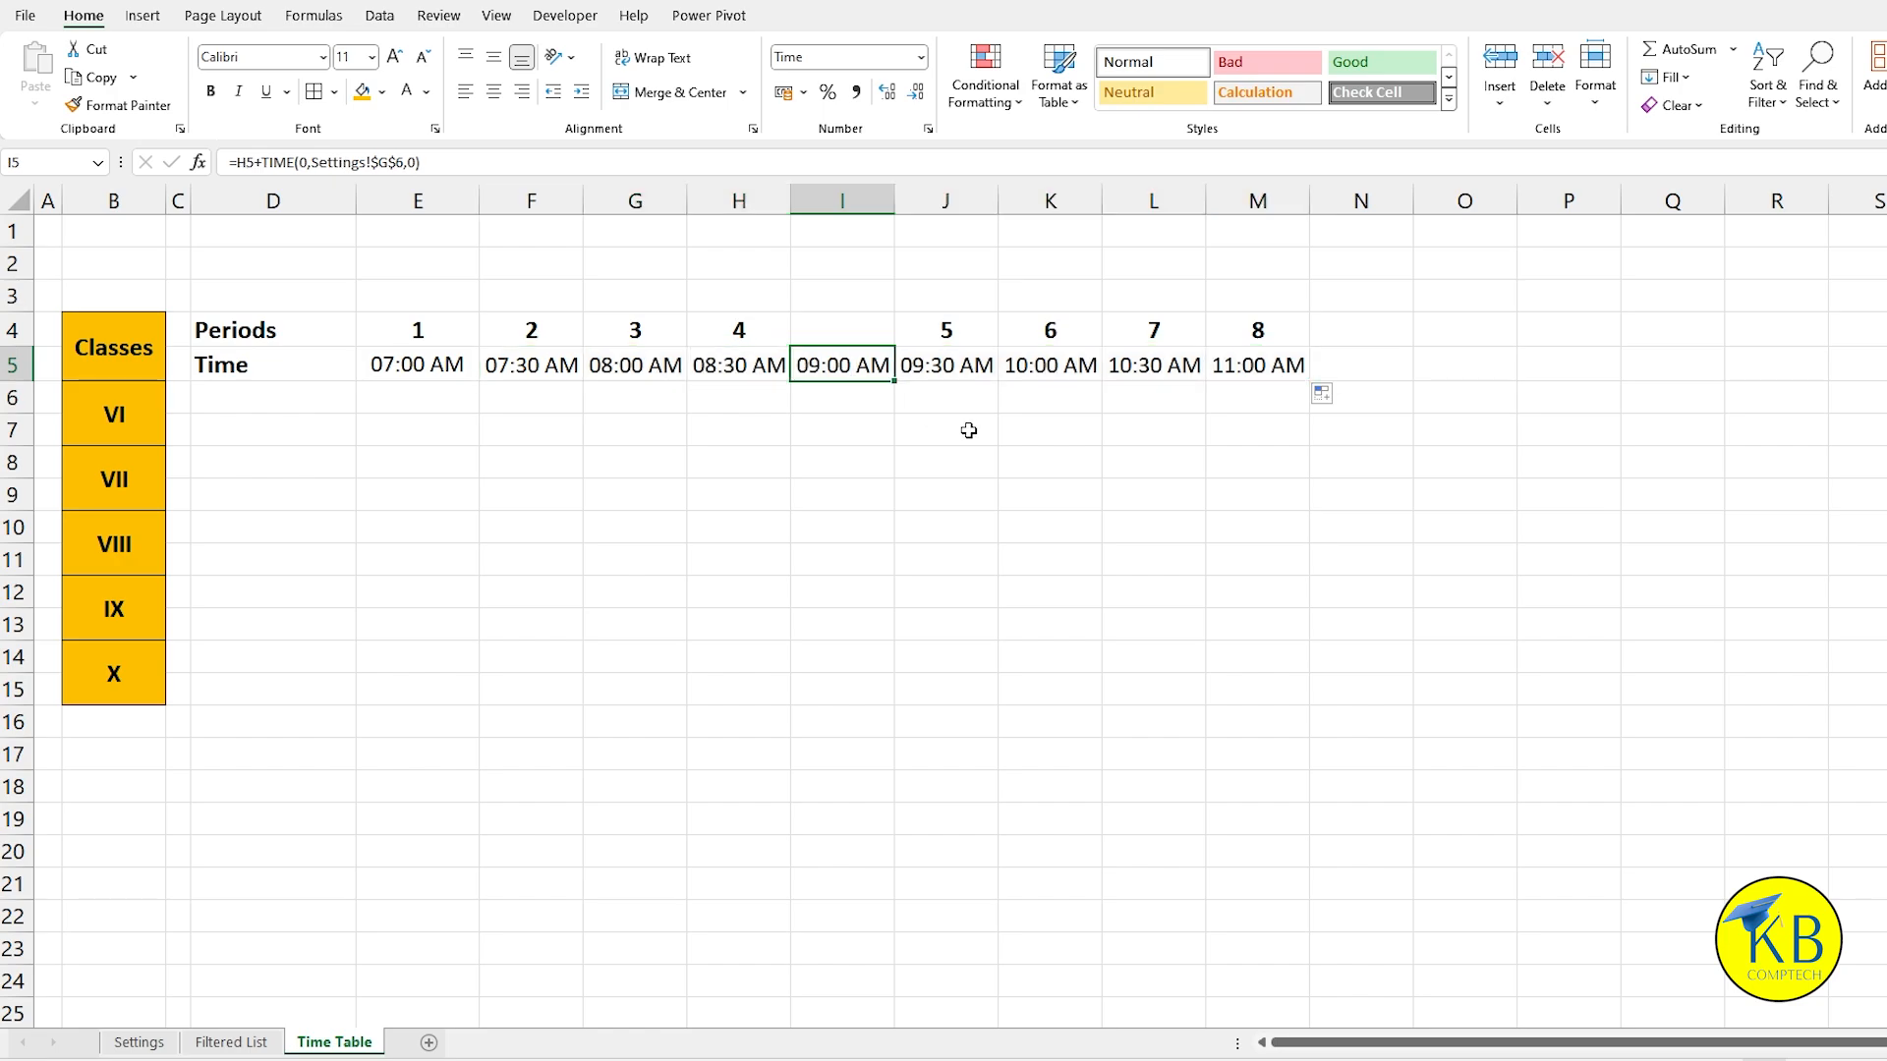
key("Delete")
Step: Change the fifth period's time in J5 to the formula =H5+TIME(0,Settings!$G$6,0)+TIME(0,Settings!$G$6,0)
left_click(743, 373)
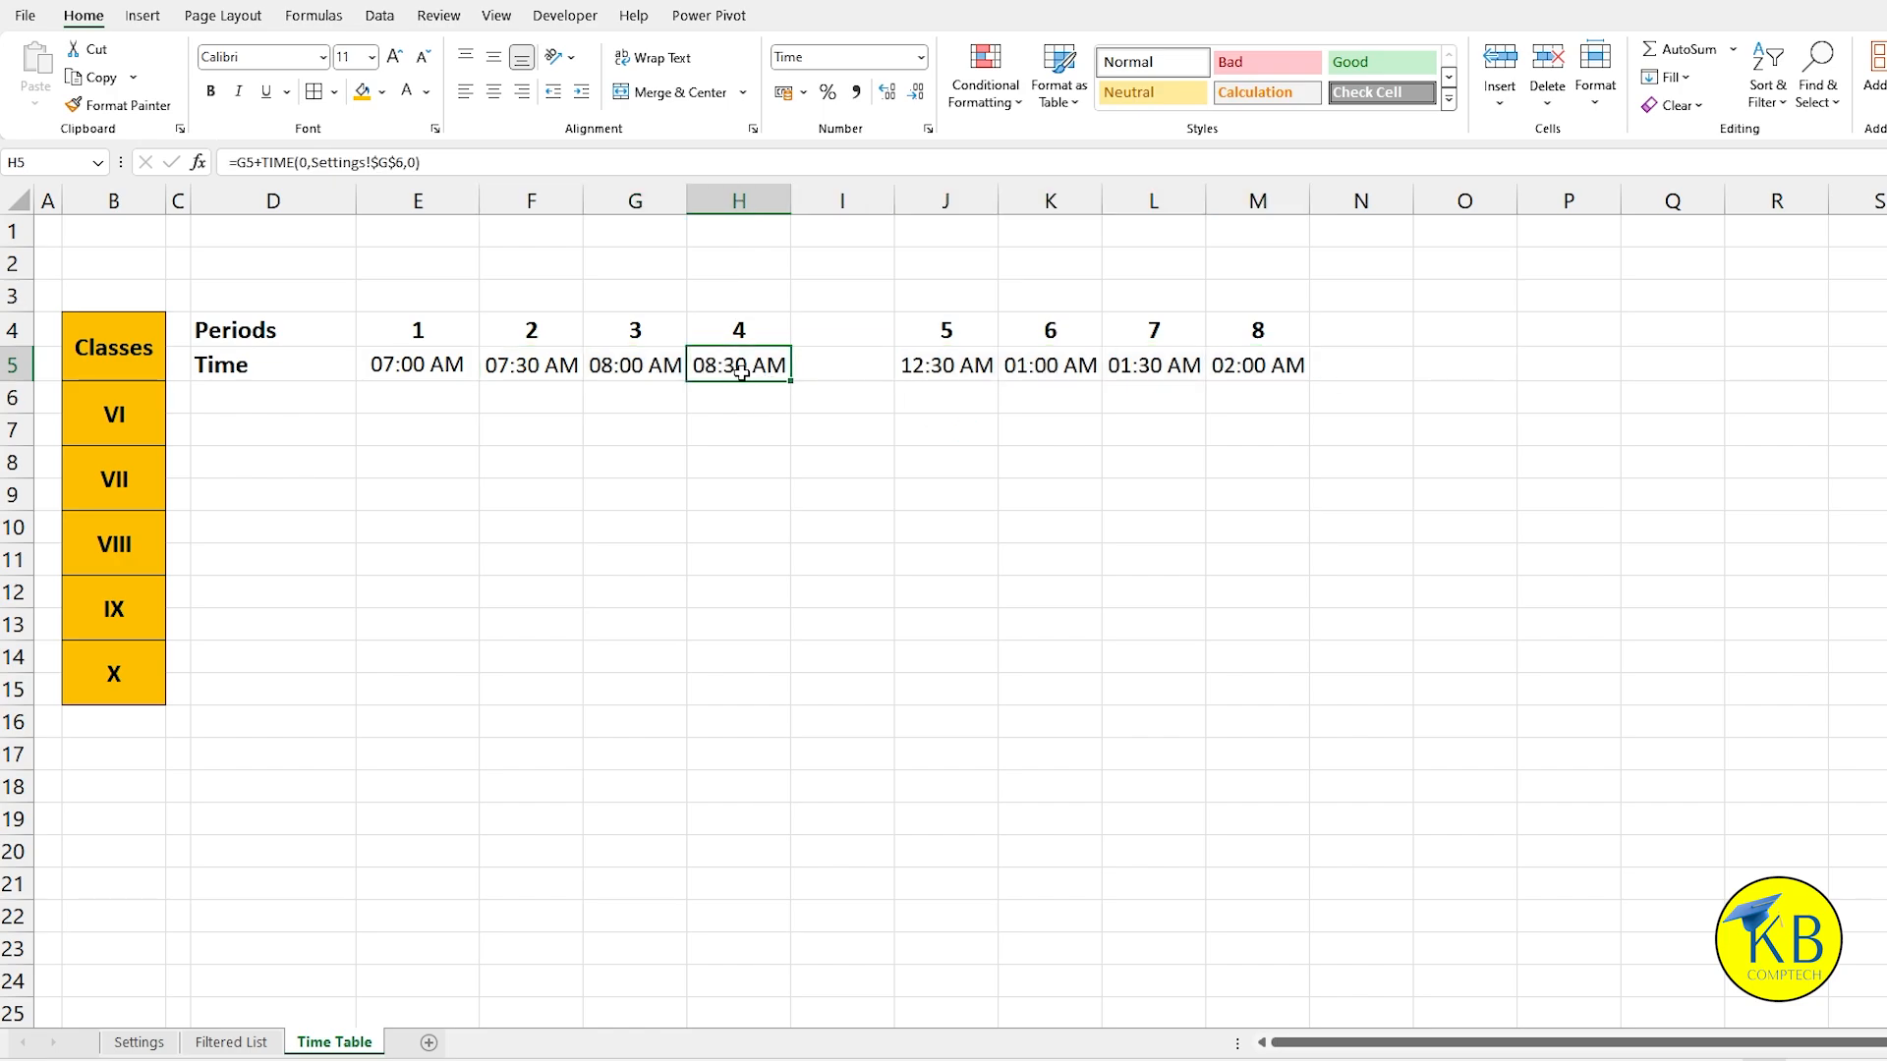
left_click(944, 372)
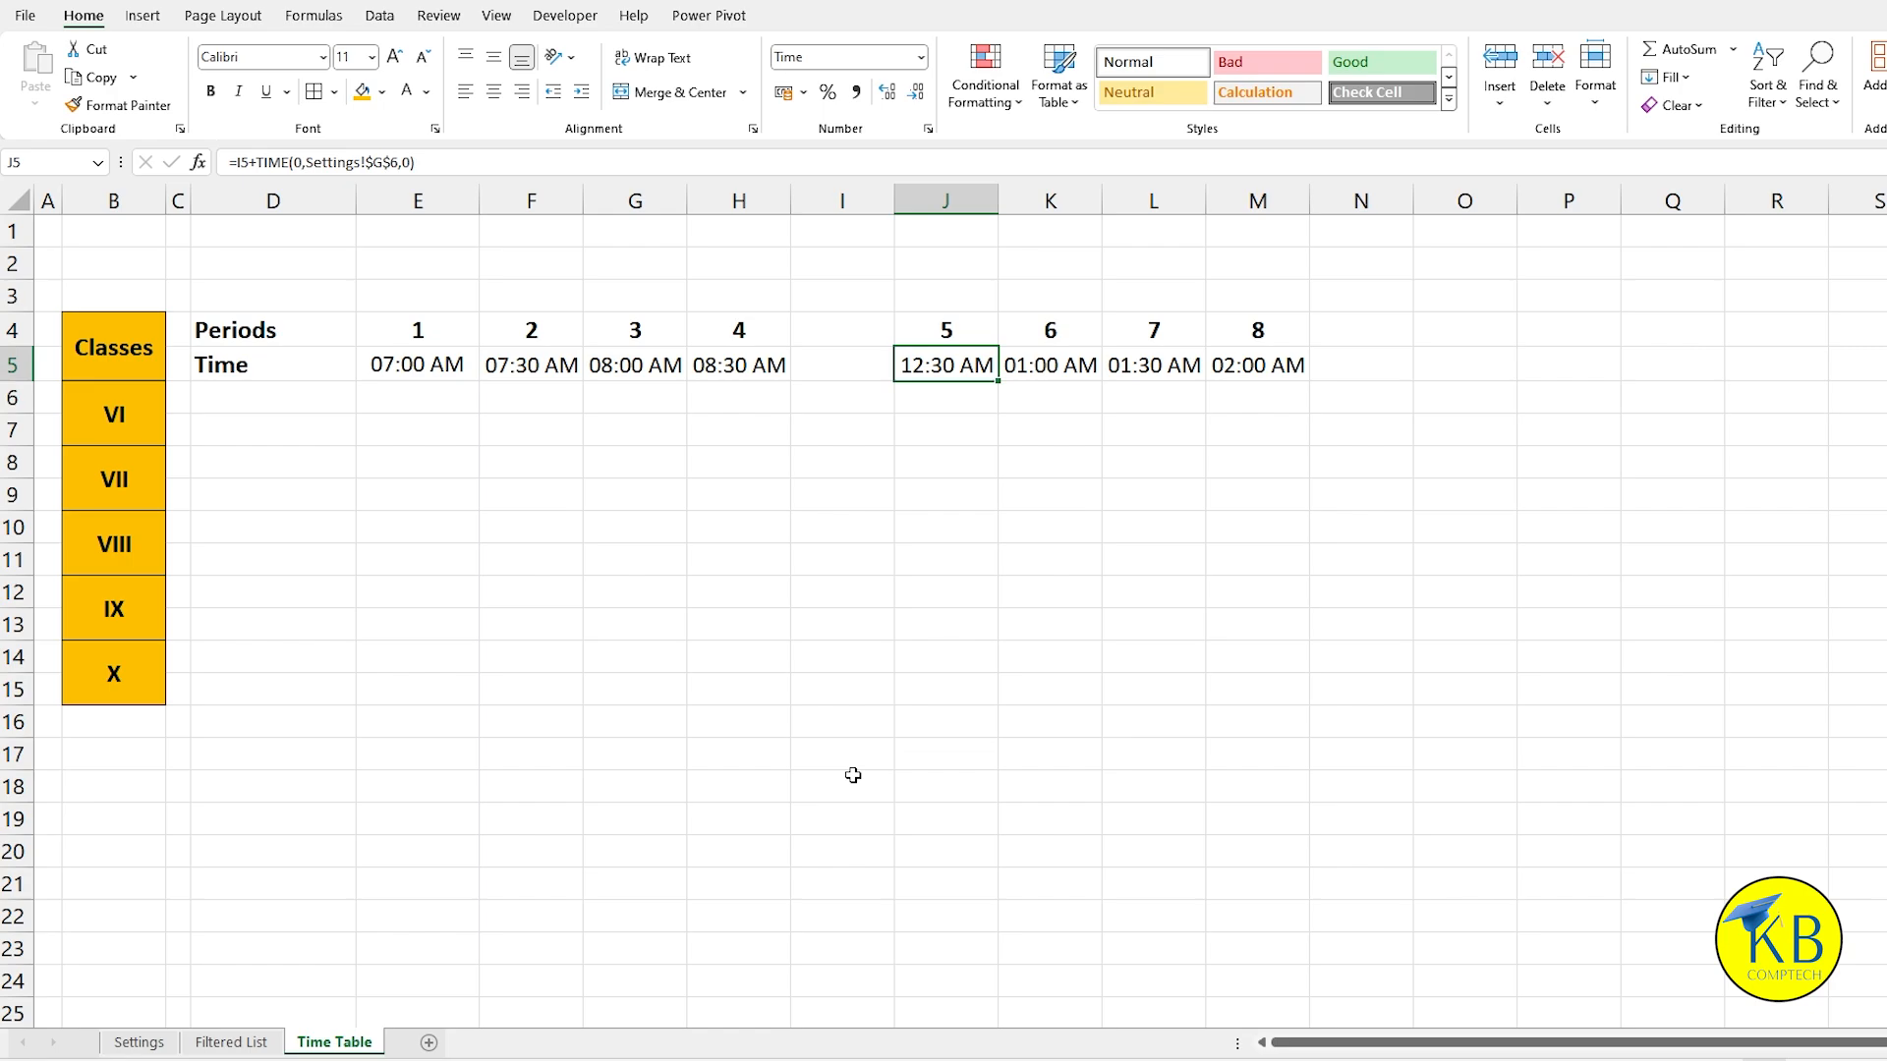
left_click(855, 384)
left_click(946, 369)
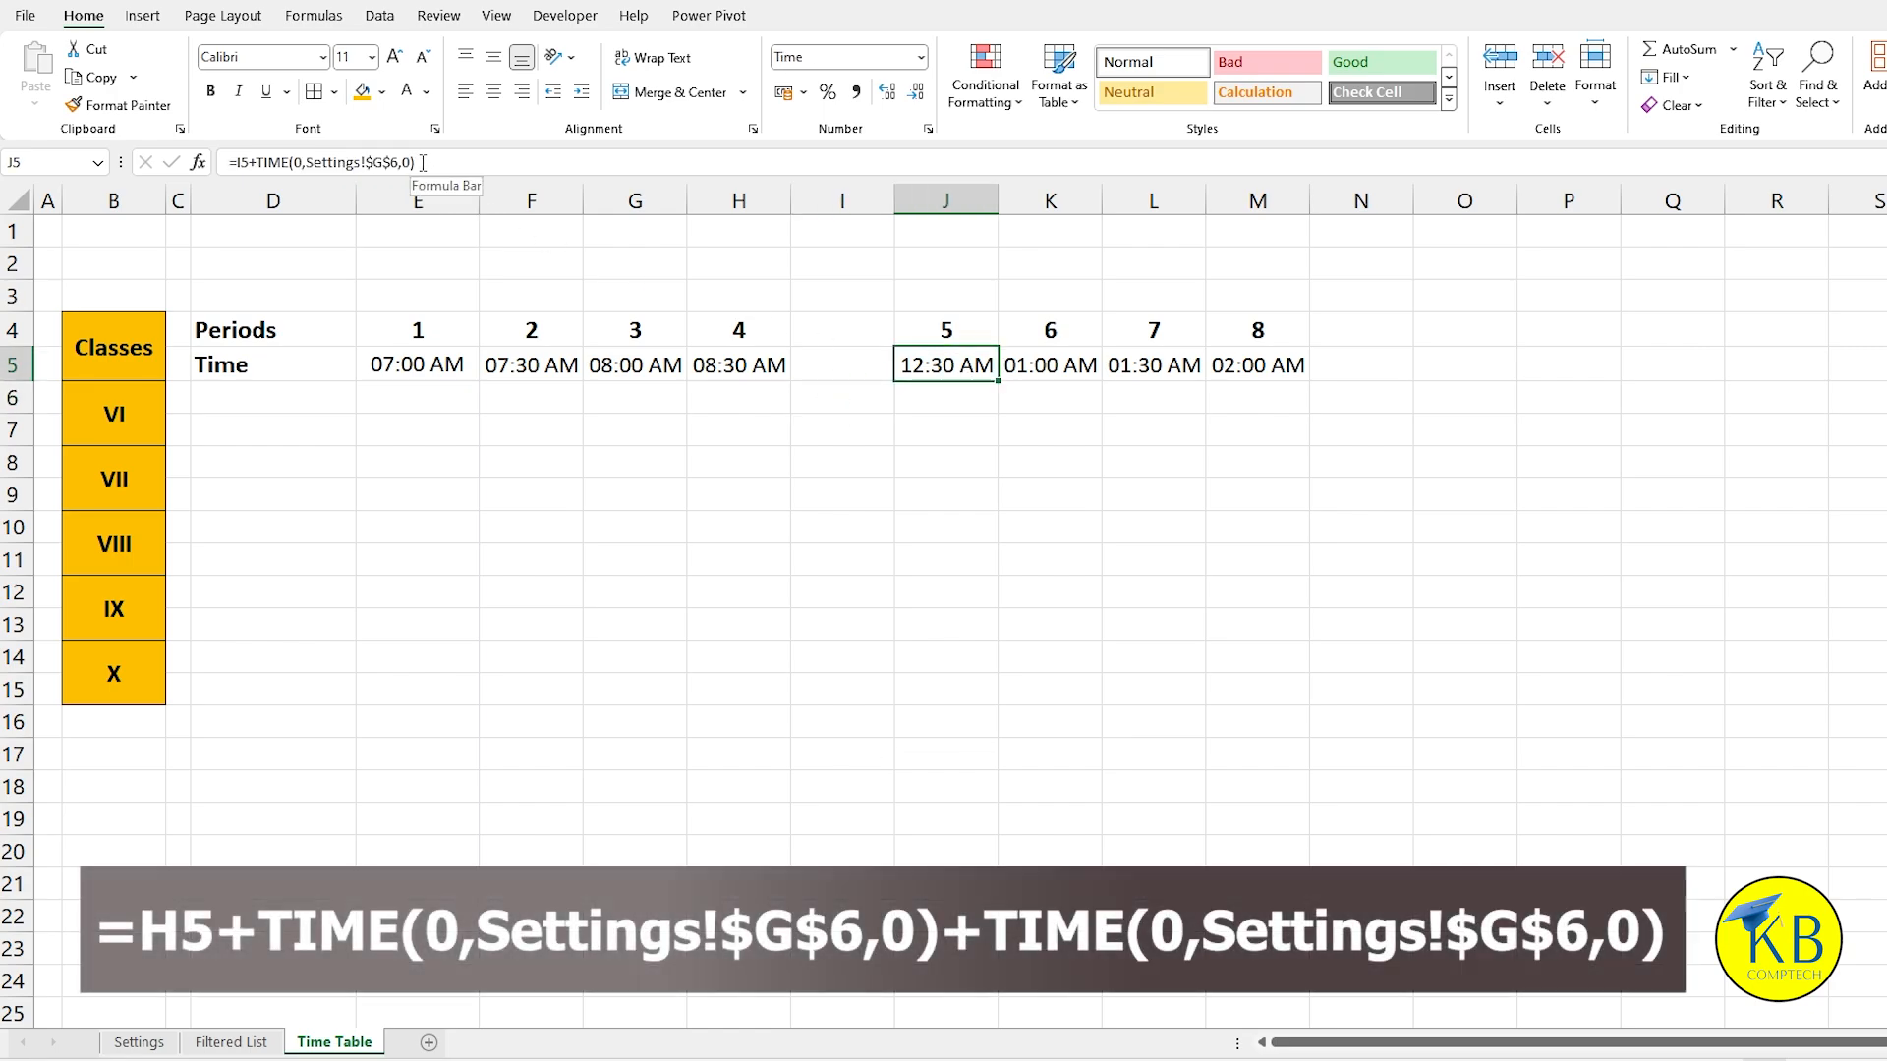
left_click_drag(416, 163, 265, 158)
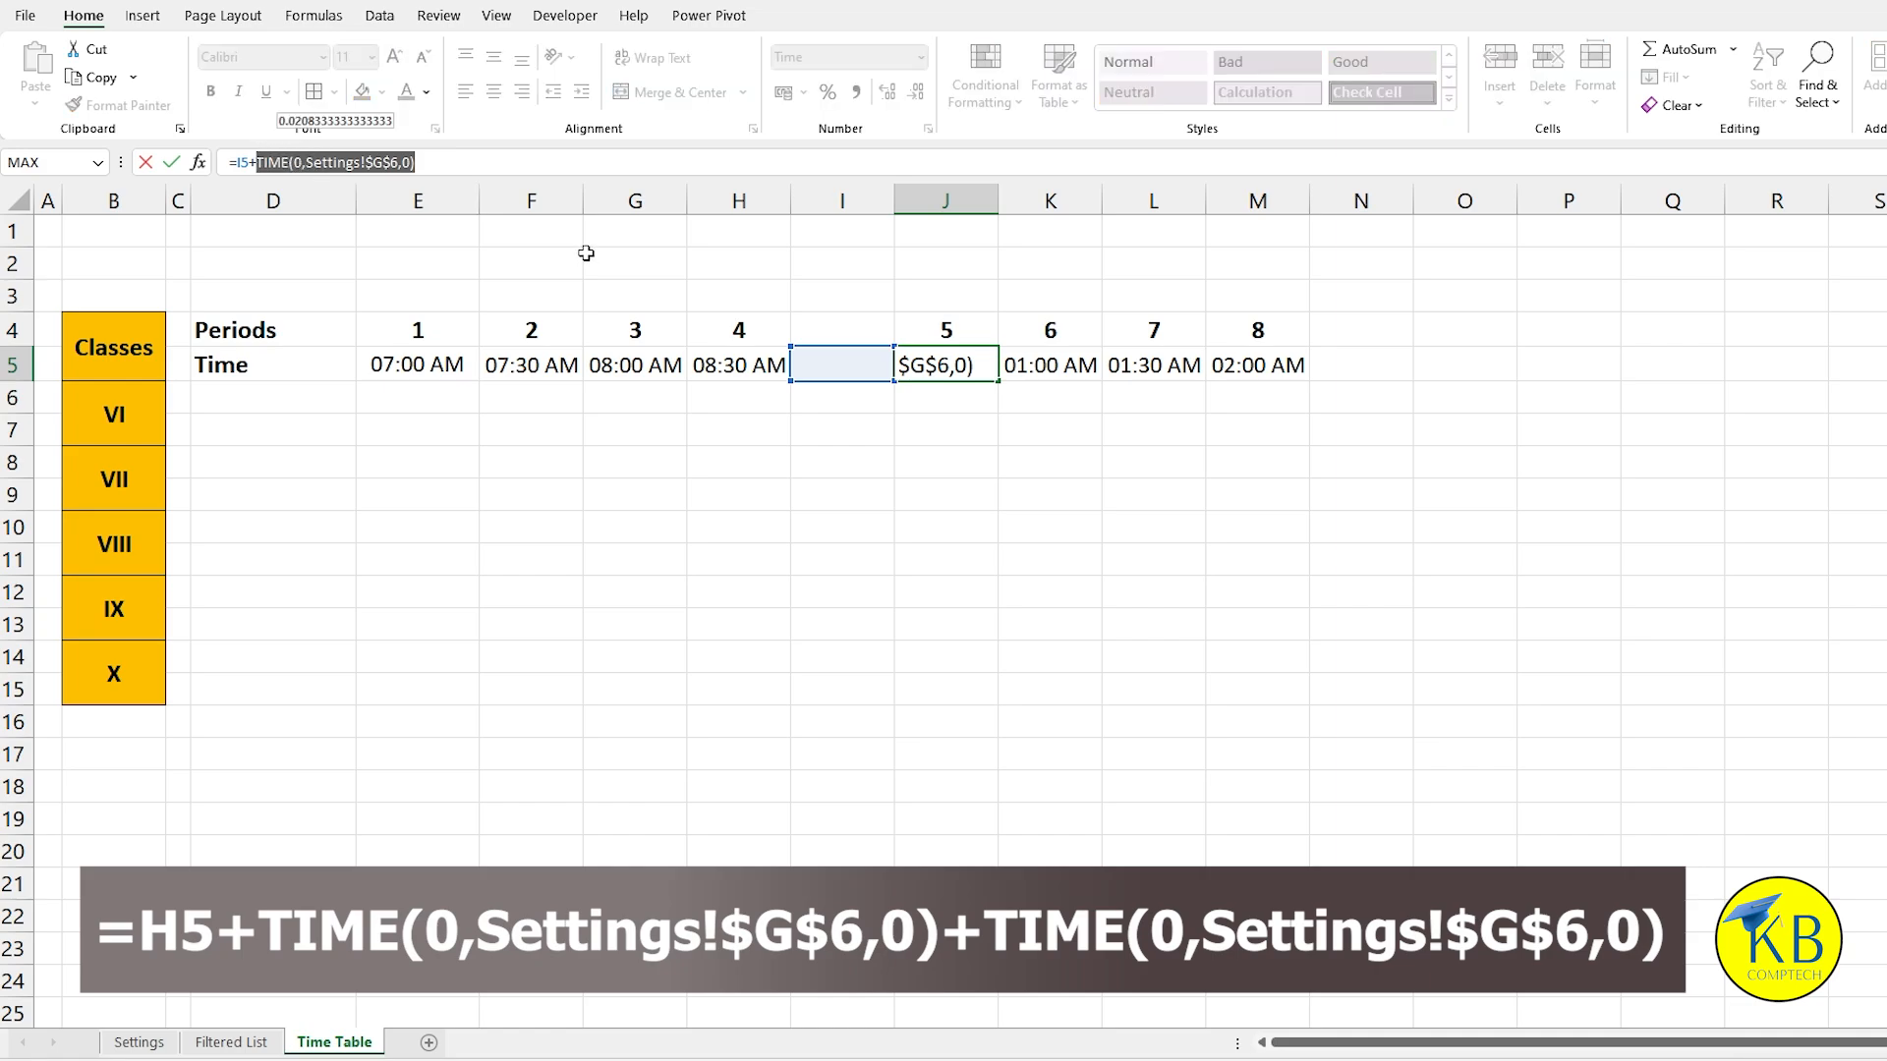
left_click(428, 173)
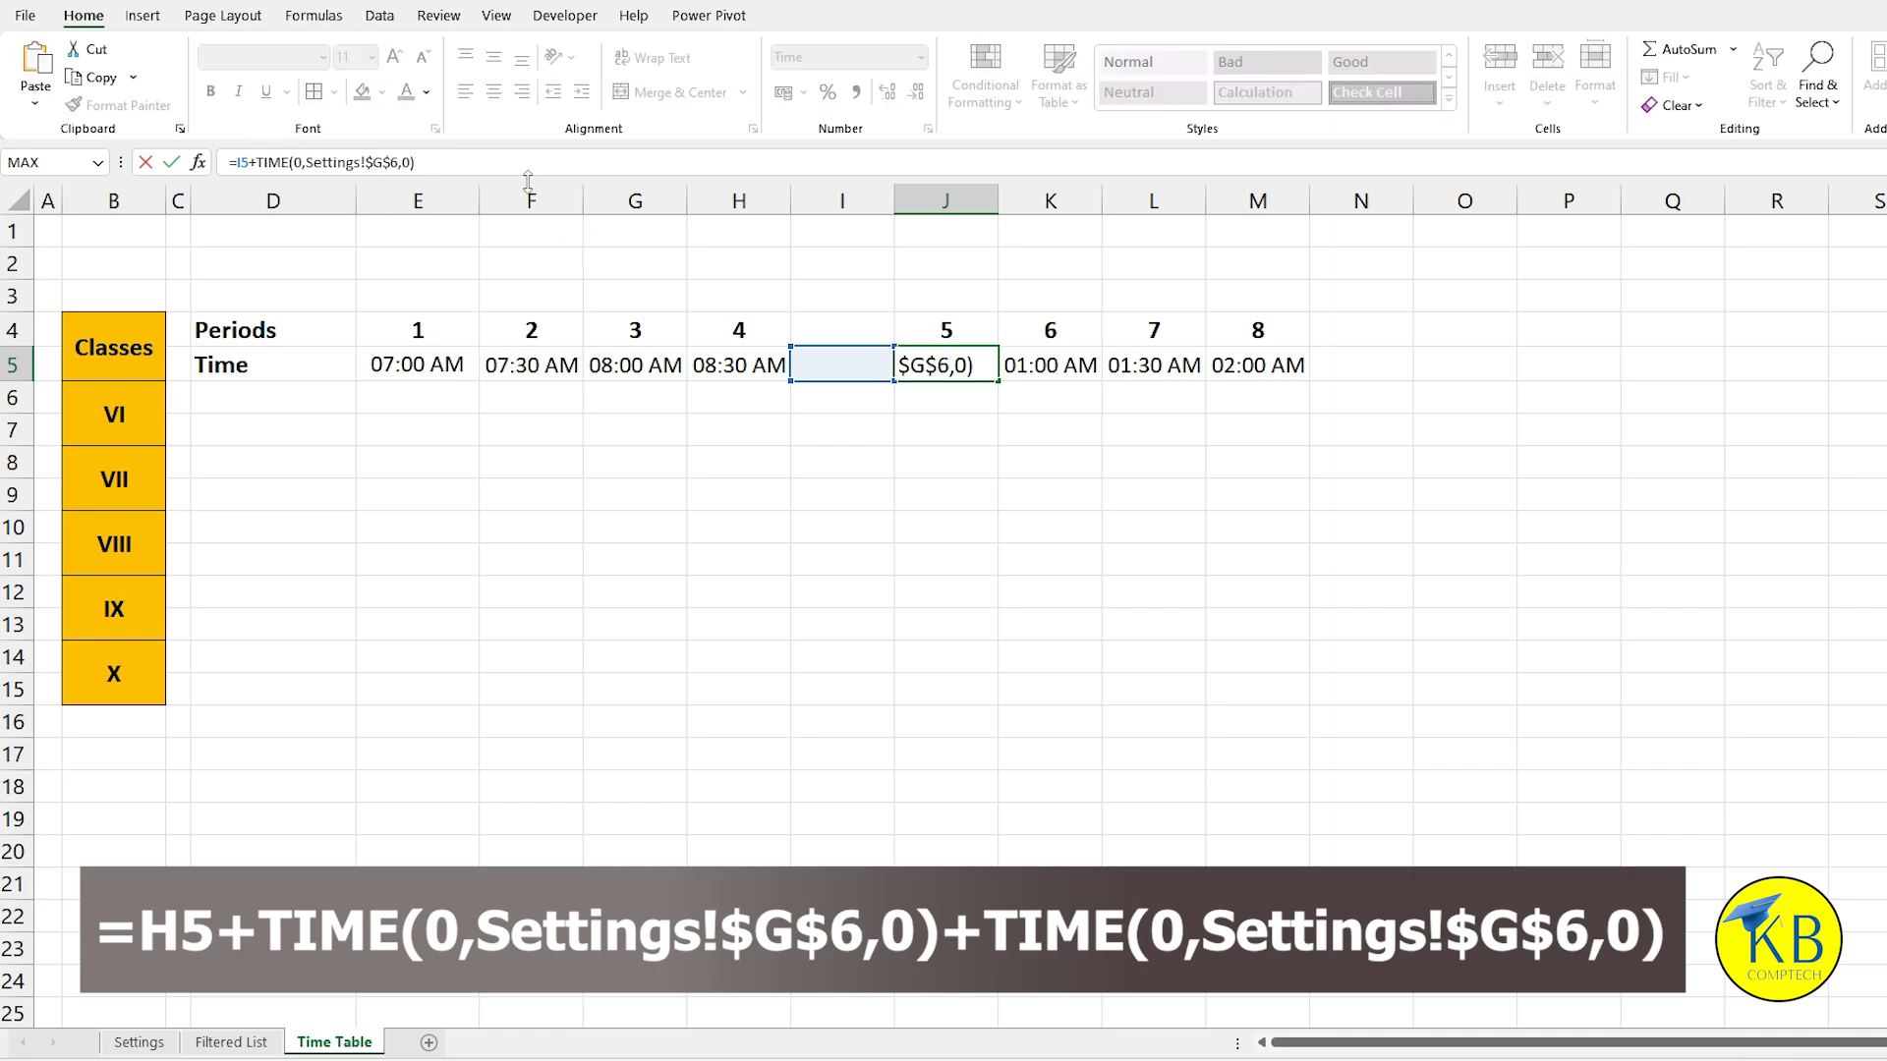
type("+")
type("TIME(0,Settings!$G$6,0)")
left_click(248, 163)
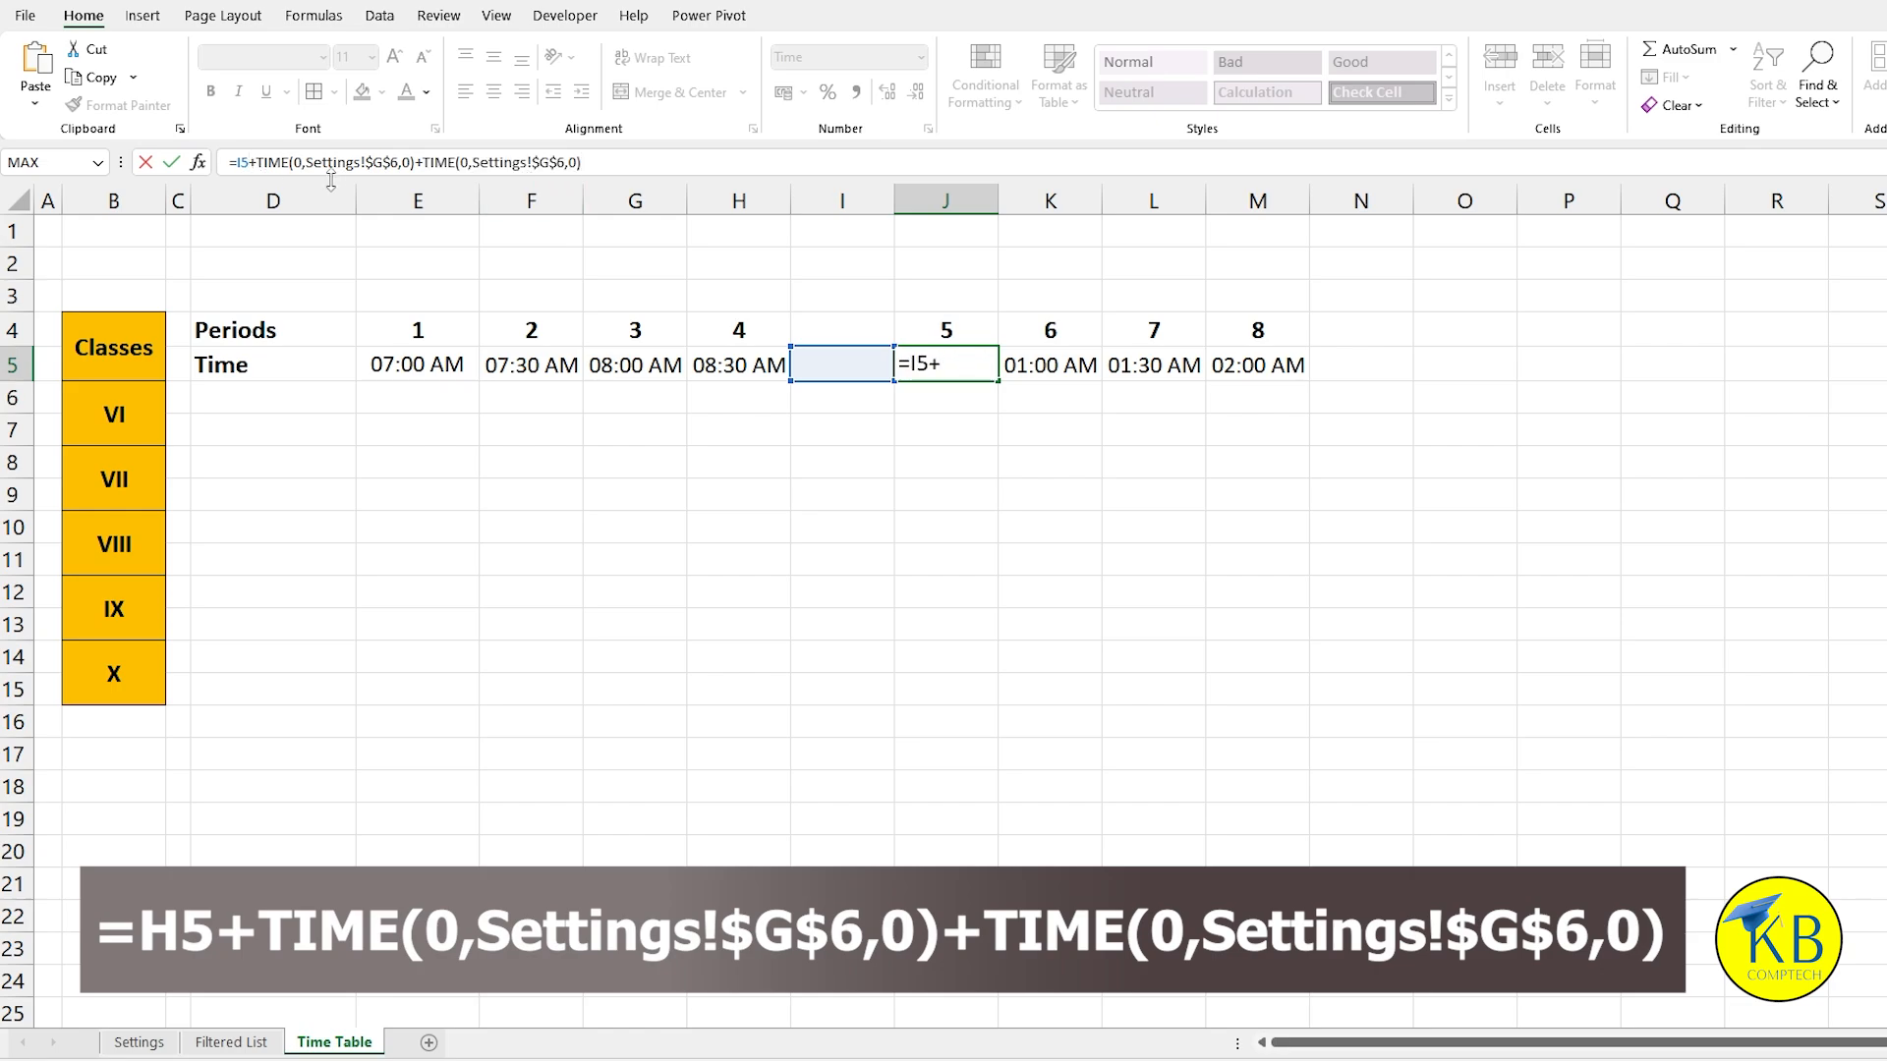
key("BackSpace")
key("BackSpace")
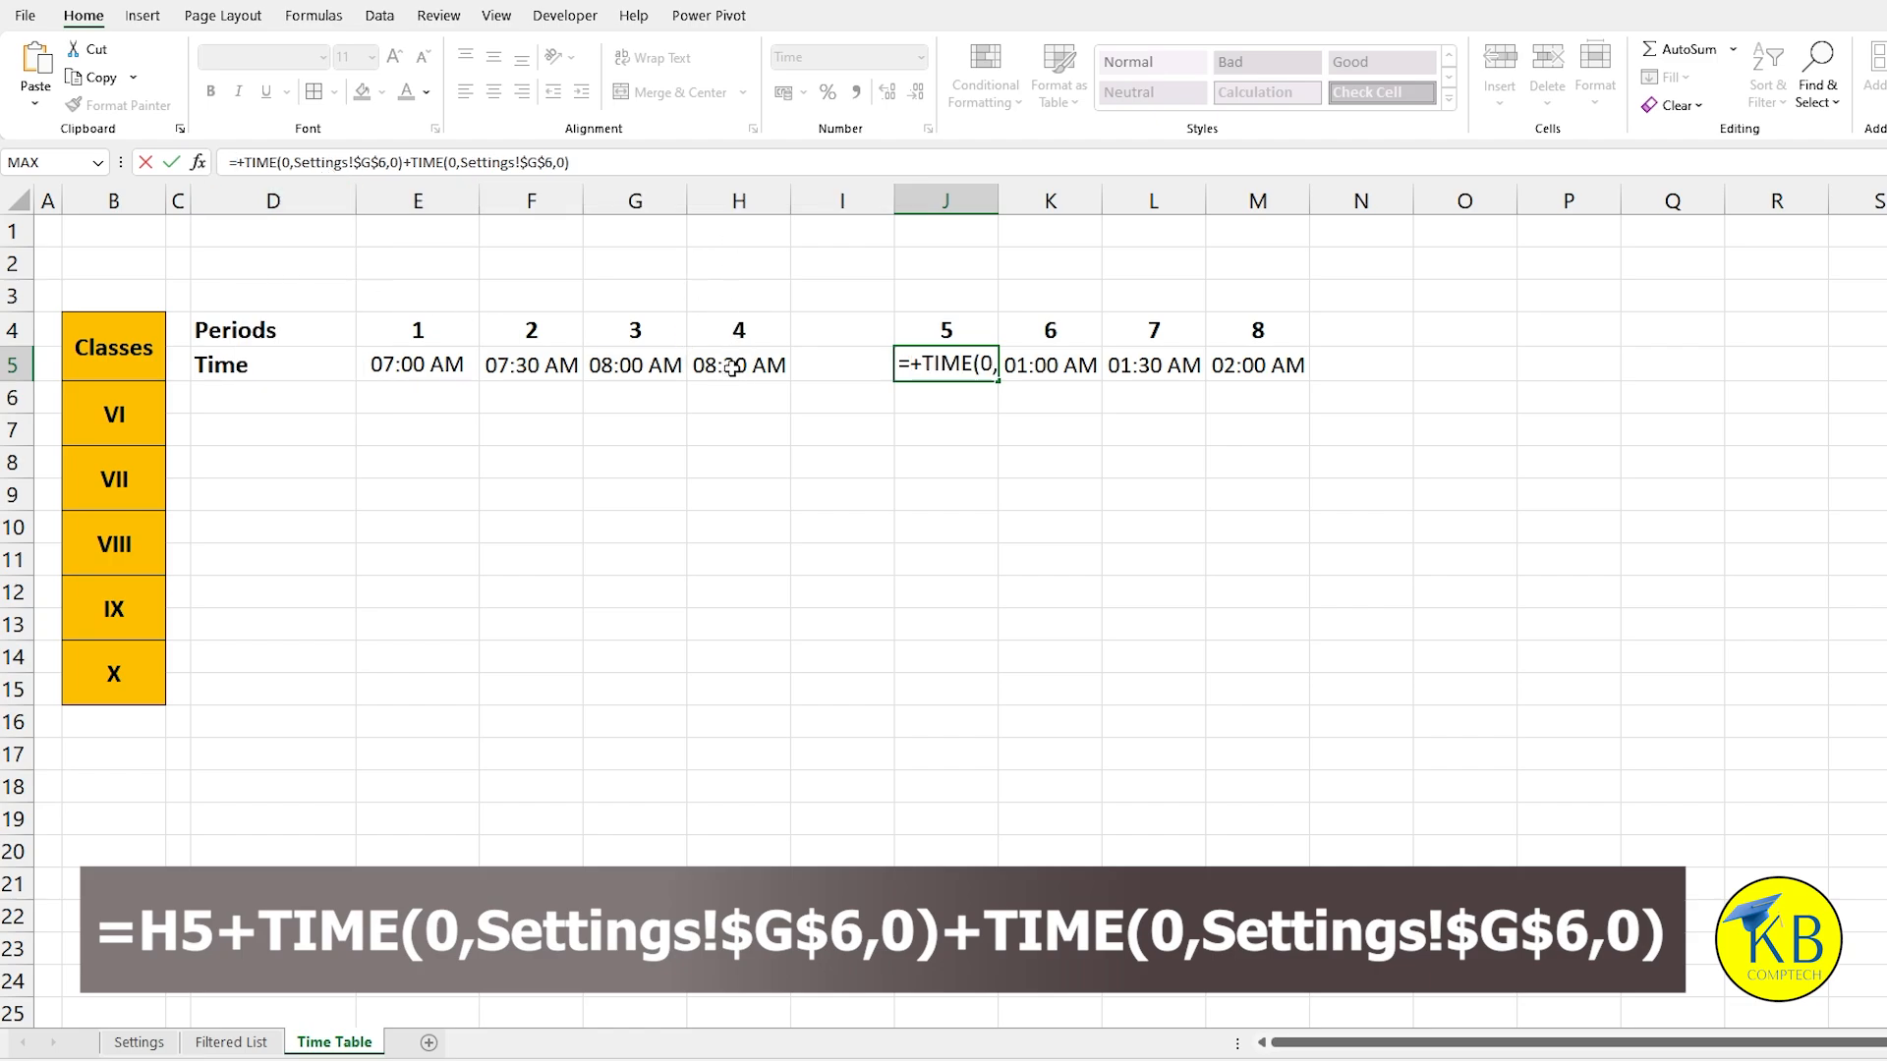
left_click(732, 368)
key("Return")
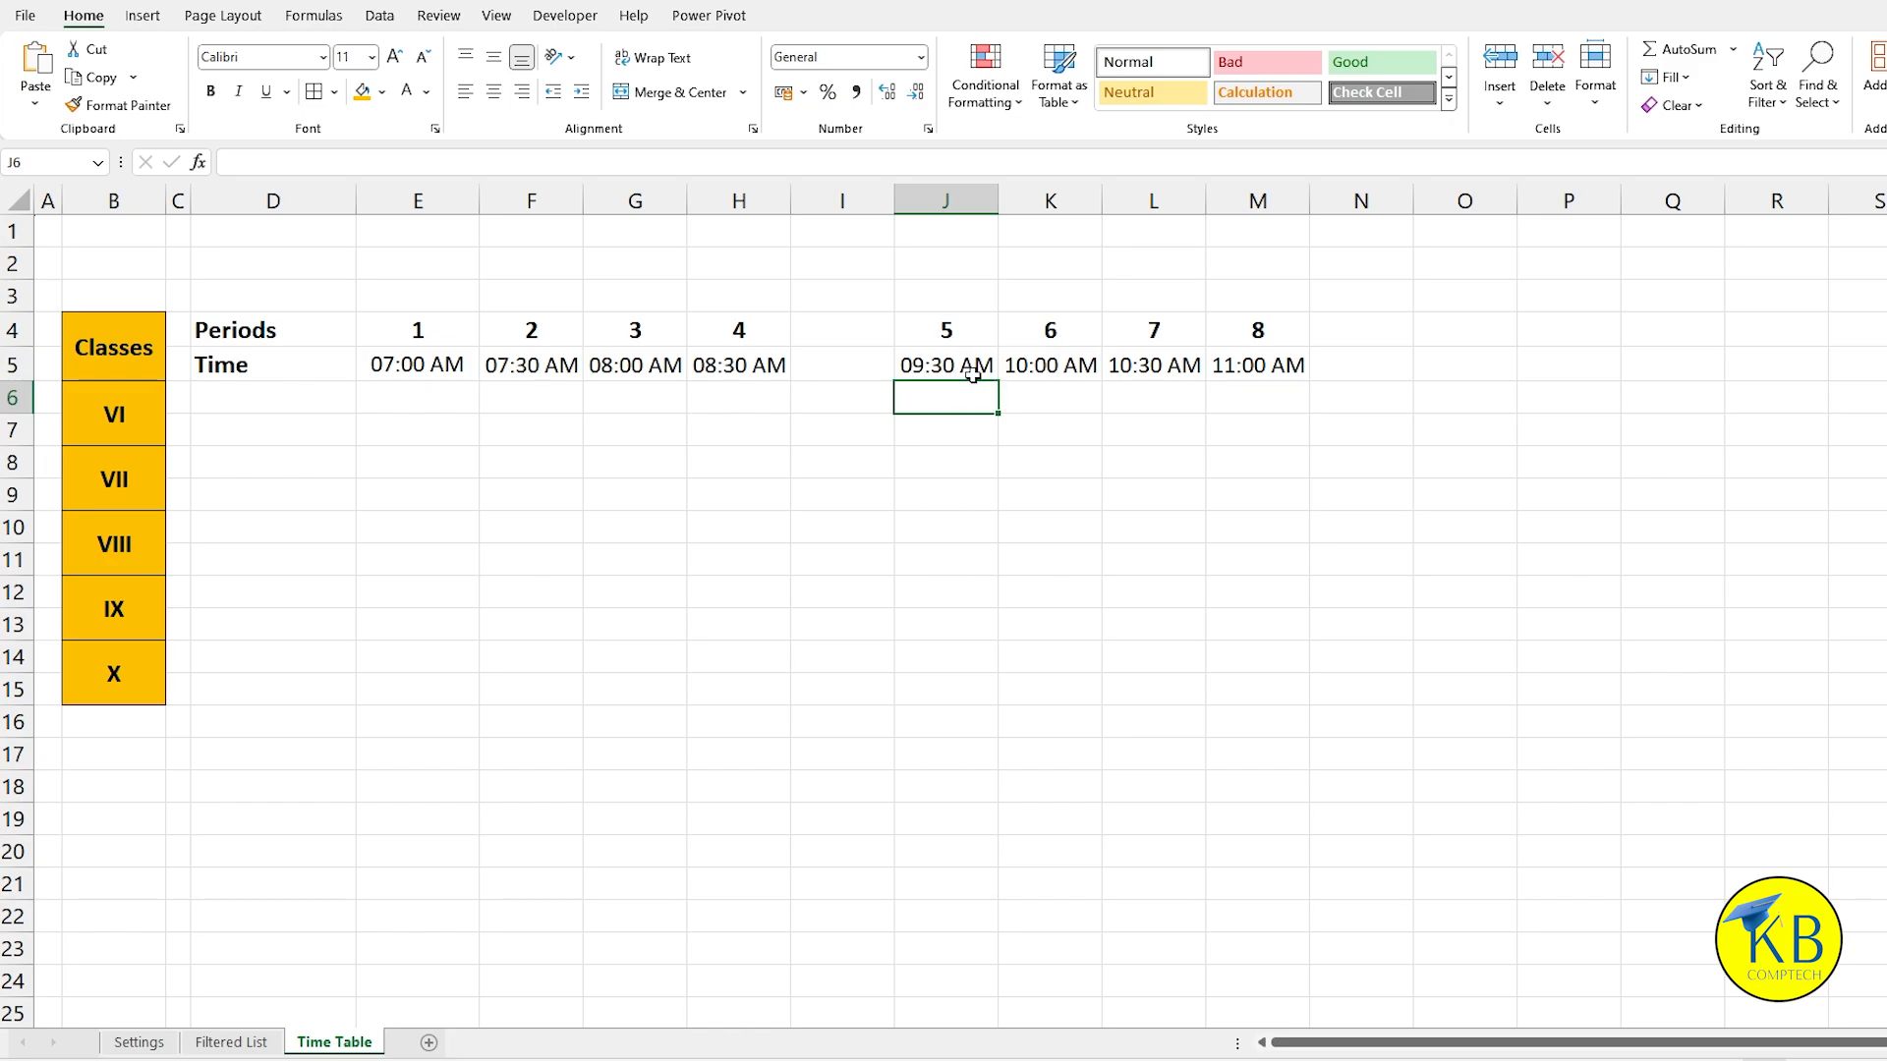
Step: Make the period times in E5:M5 bold at font size 12
left_click_drag(432, 370, 1220, 371)
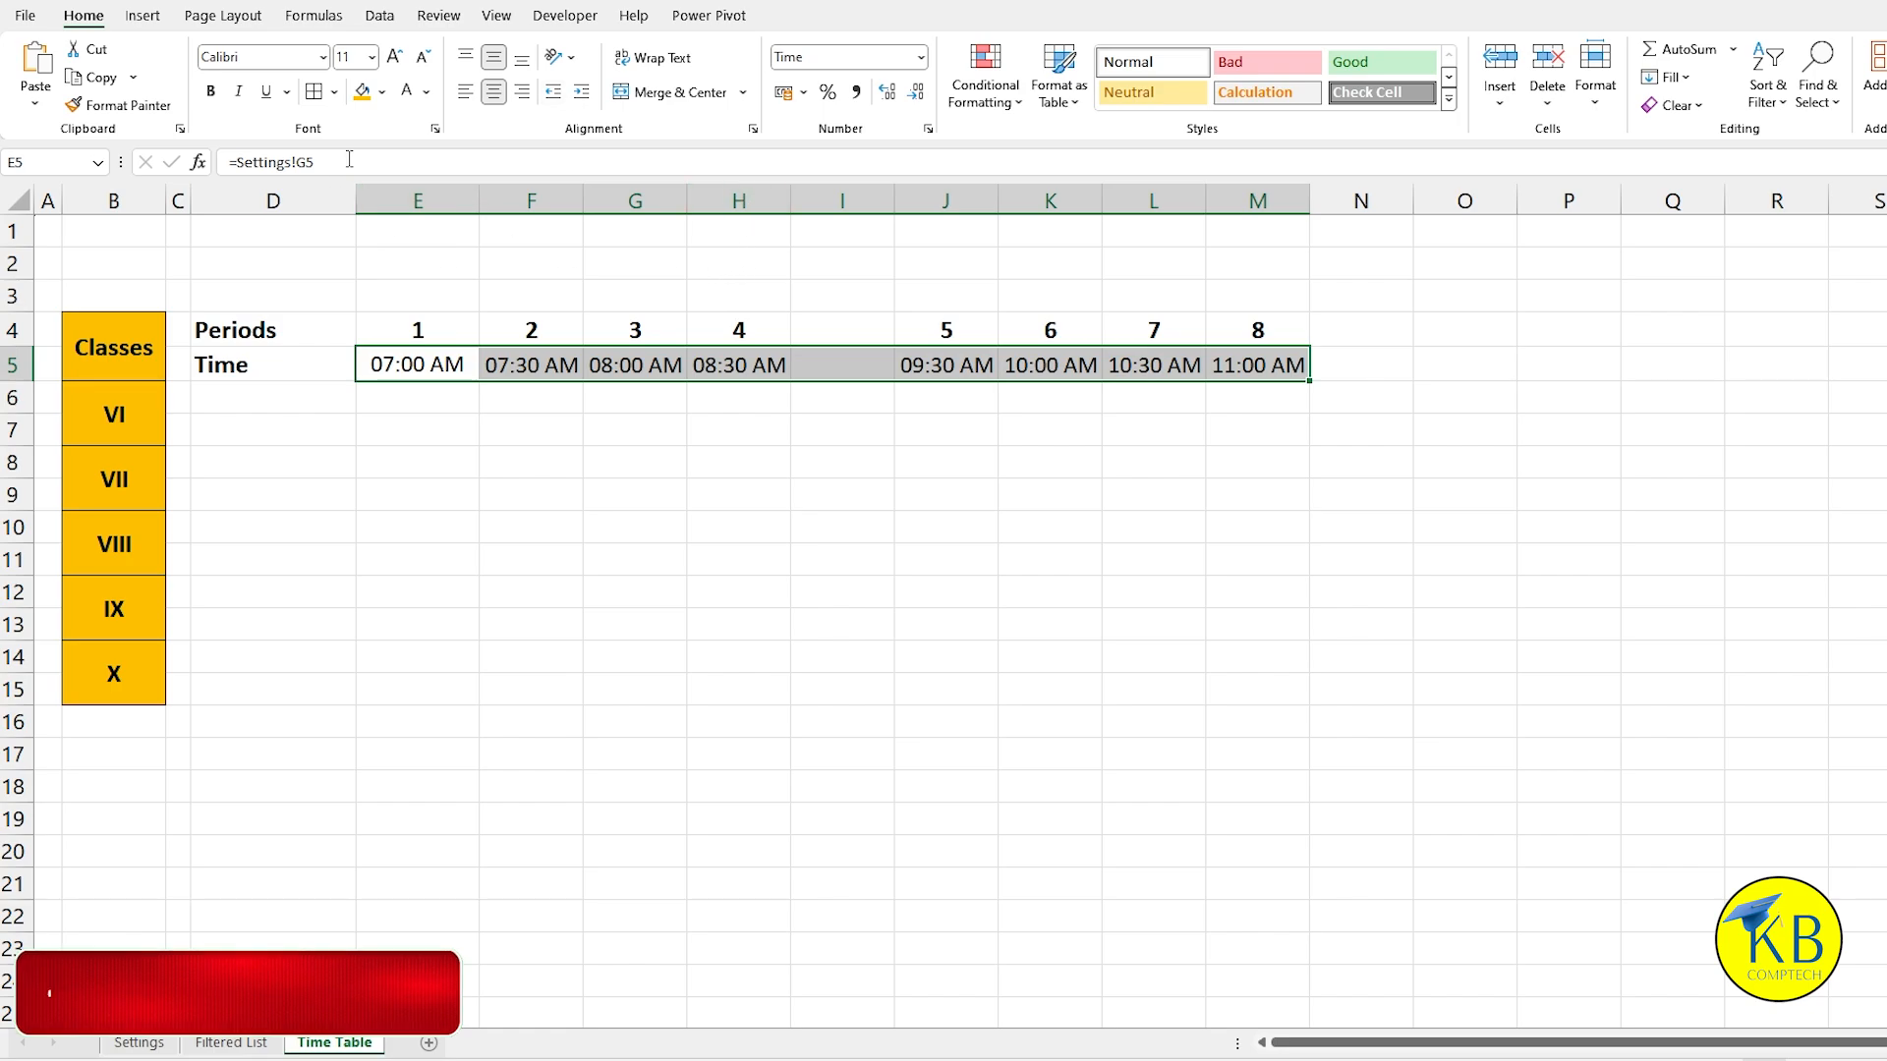
left_click(210, 91)
left_click(394, 56)
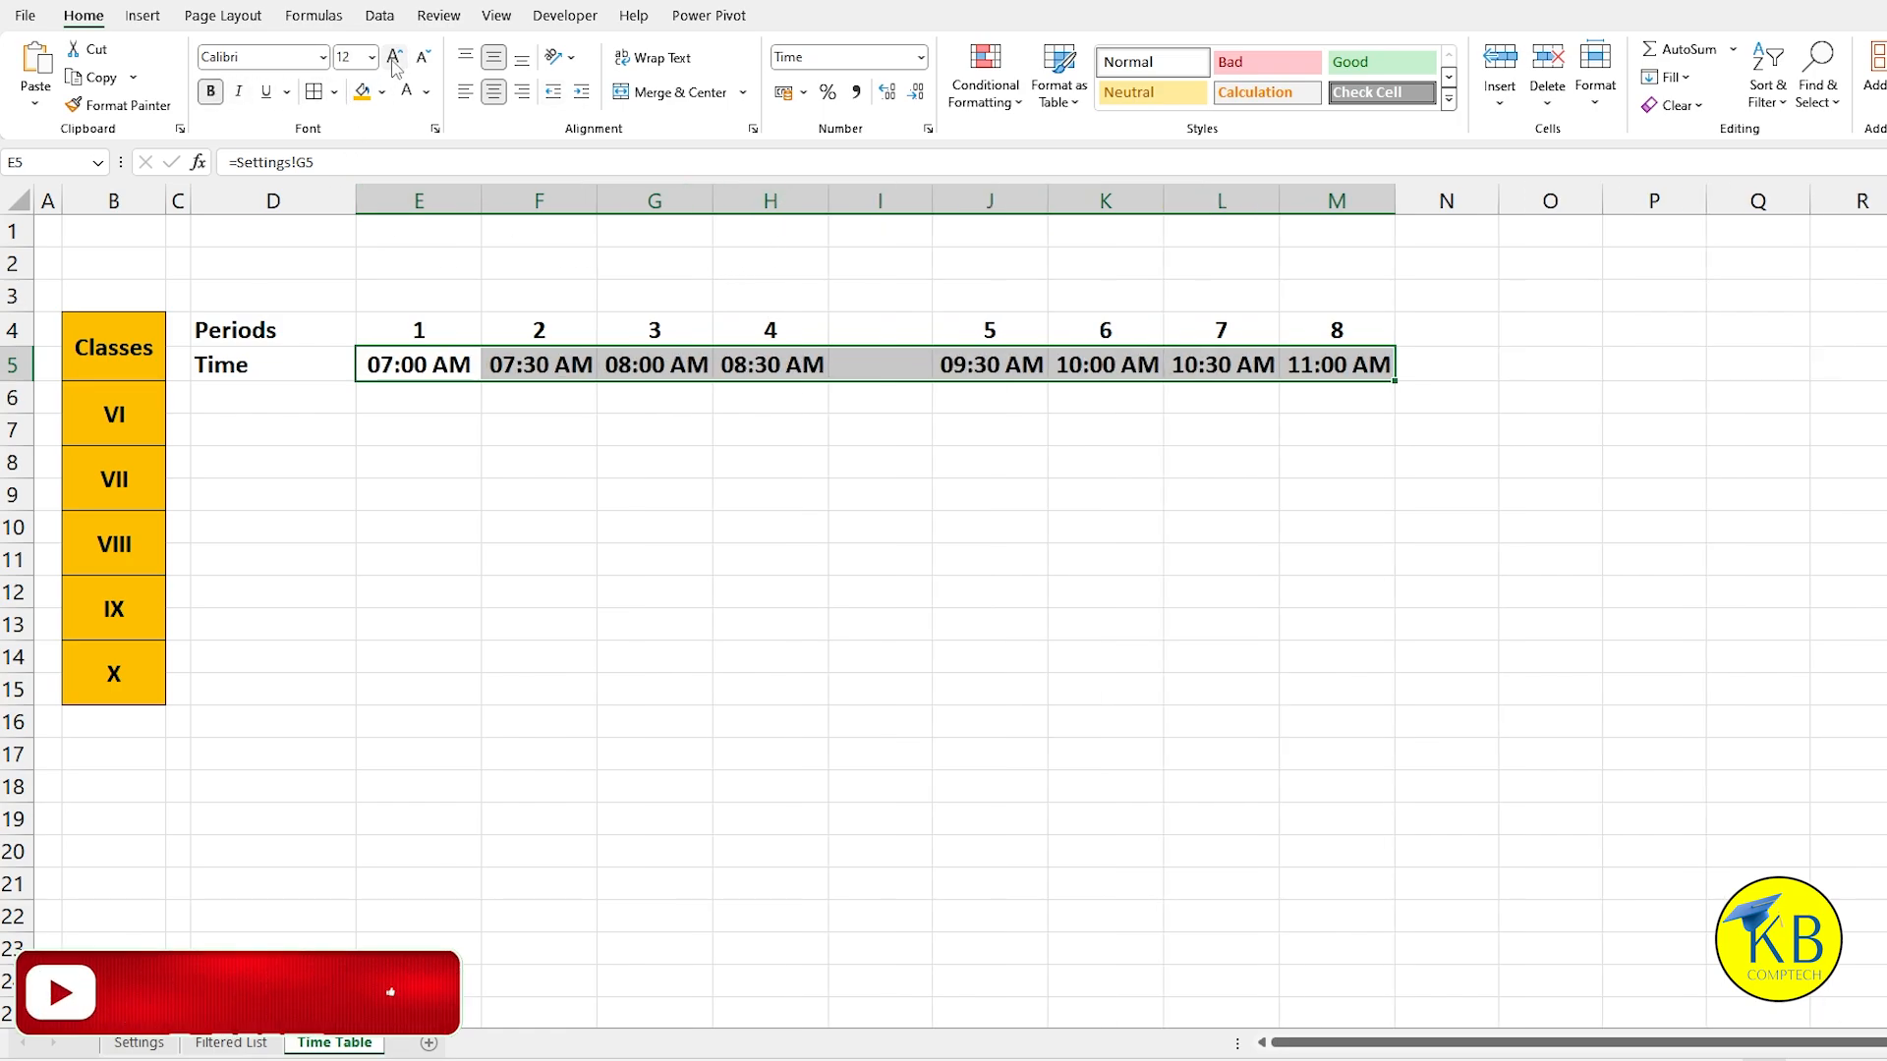
Step: Widen columns E to H slightly so the first four period times have more room
left_click(444, 329)
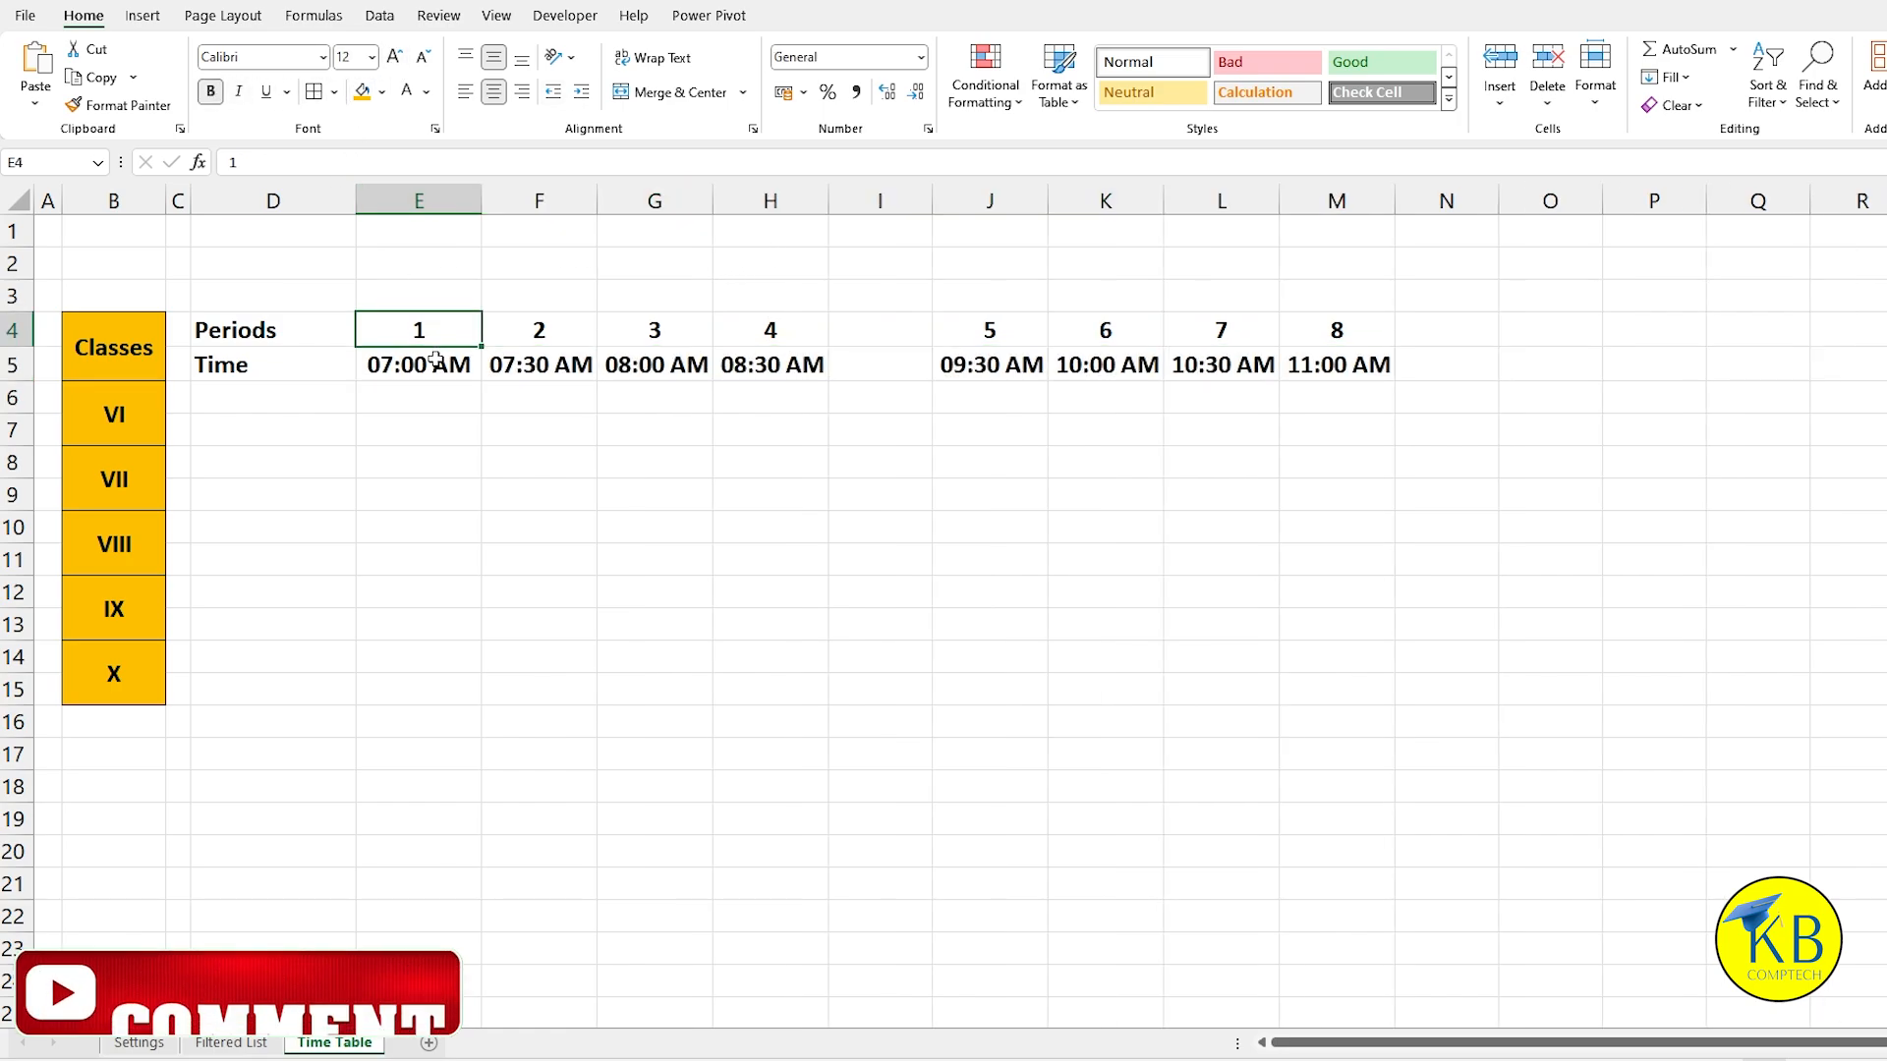
left_click(420, 376)
left_click_drag(482, 200, 498, 201)
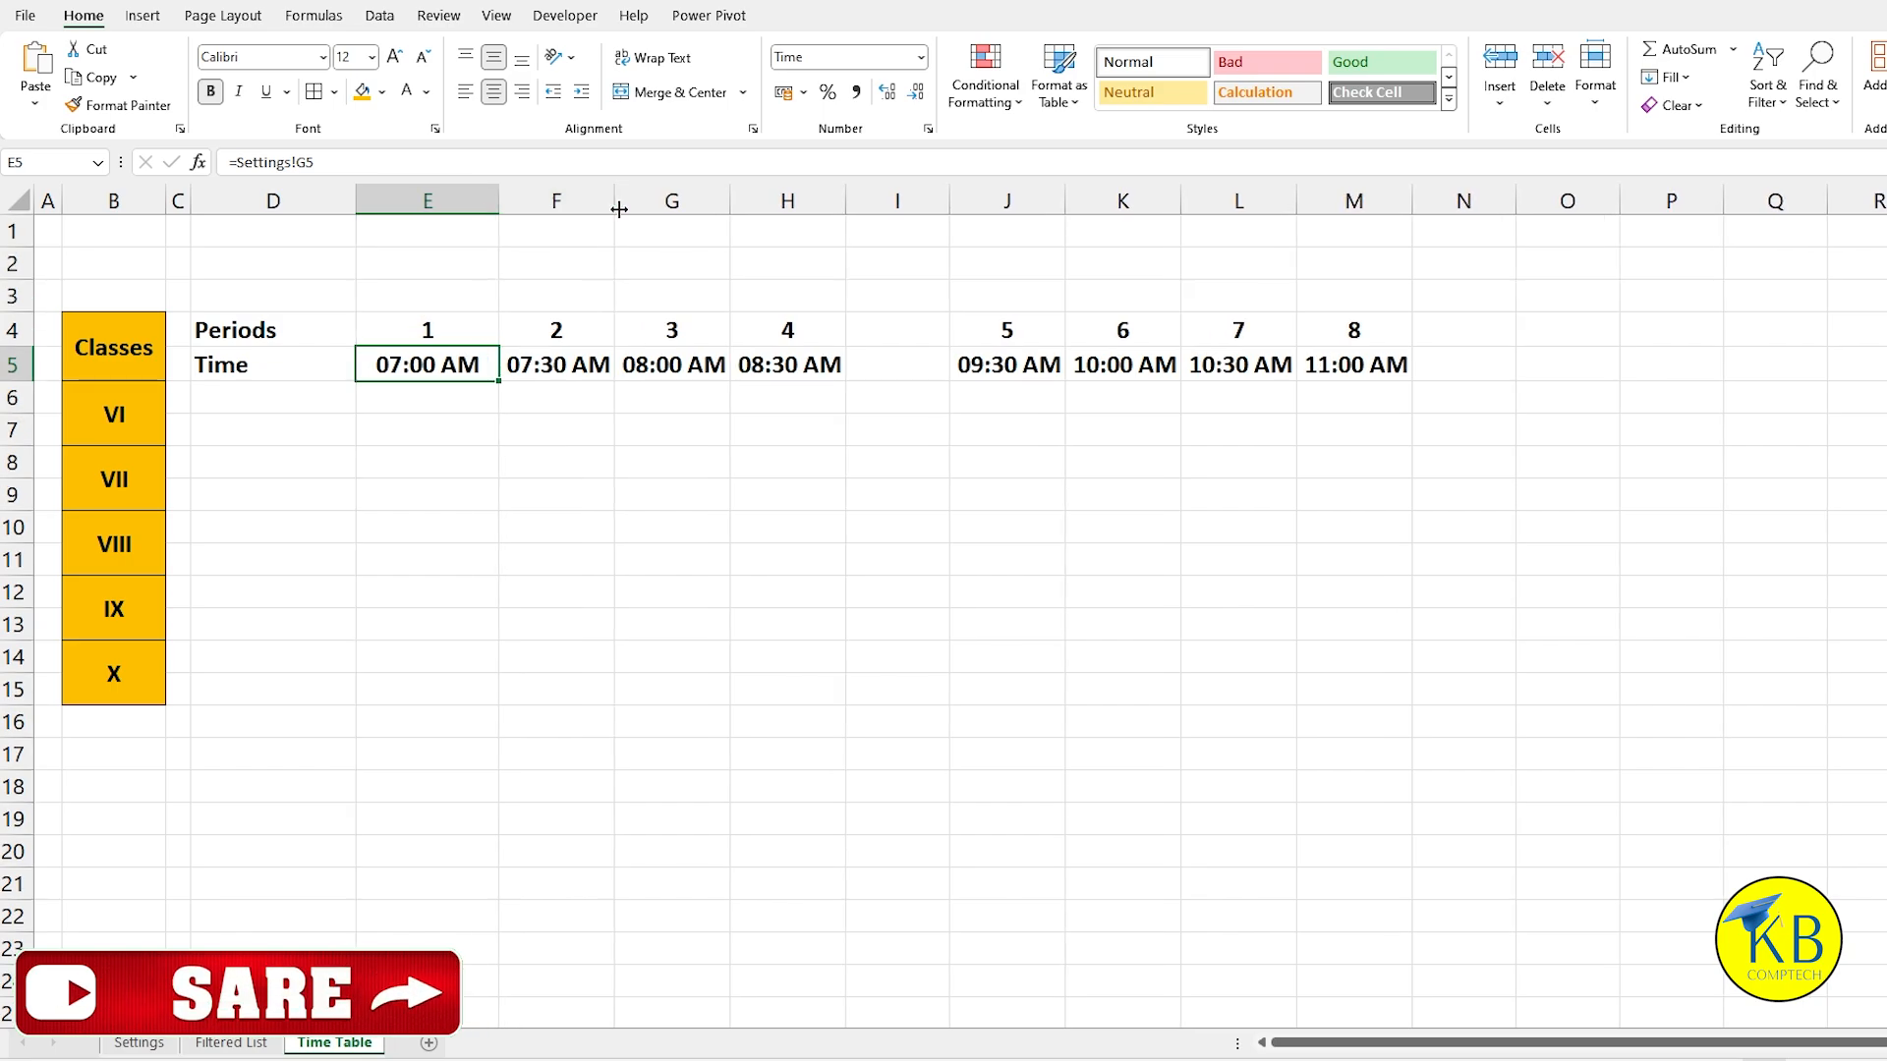
left_click_drag(616, 200, 772, 209)
left_click_drag(893, 201, 907, 202)
Step: Centre the times in F5:M5 horizontally and vertically, and widen columns J to M slightly
left_click_drag(540, 367, 1470, 365)
left_click(493, 92)
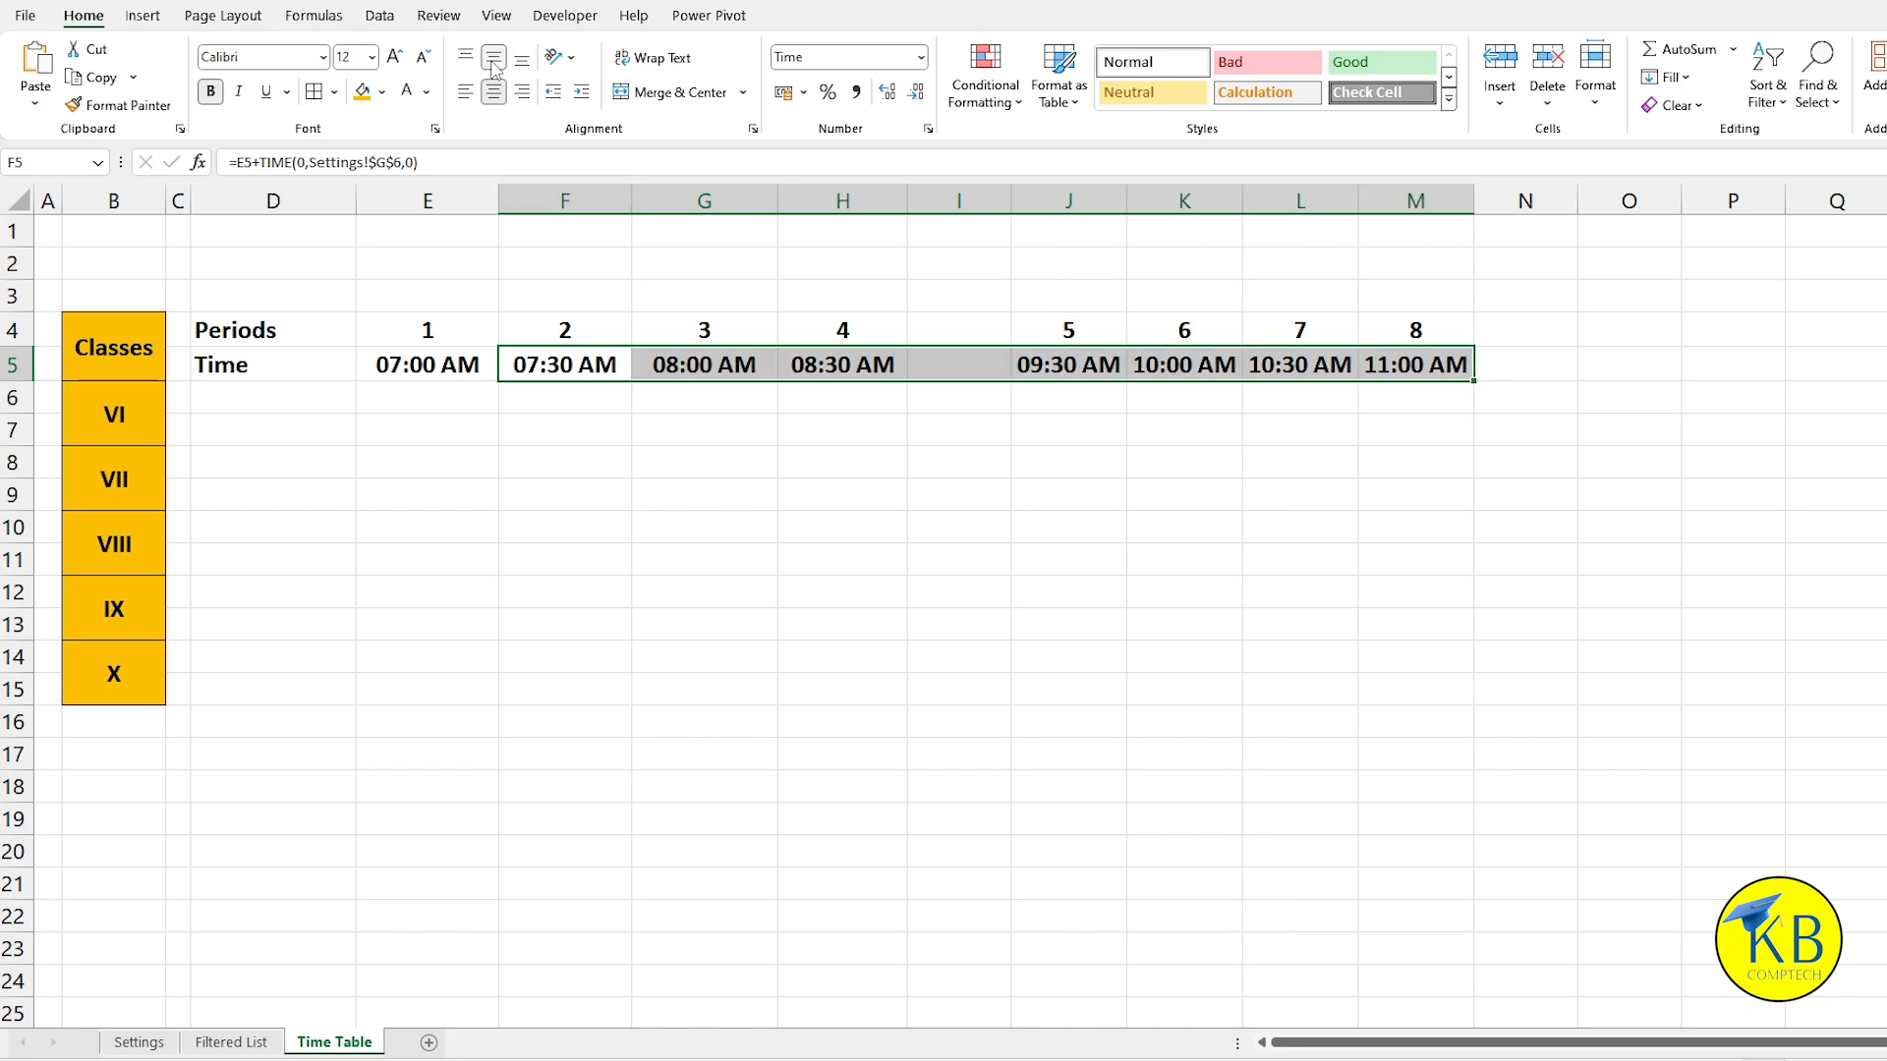
left_click_drag(1126, 200, 1149, 201)
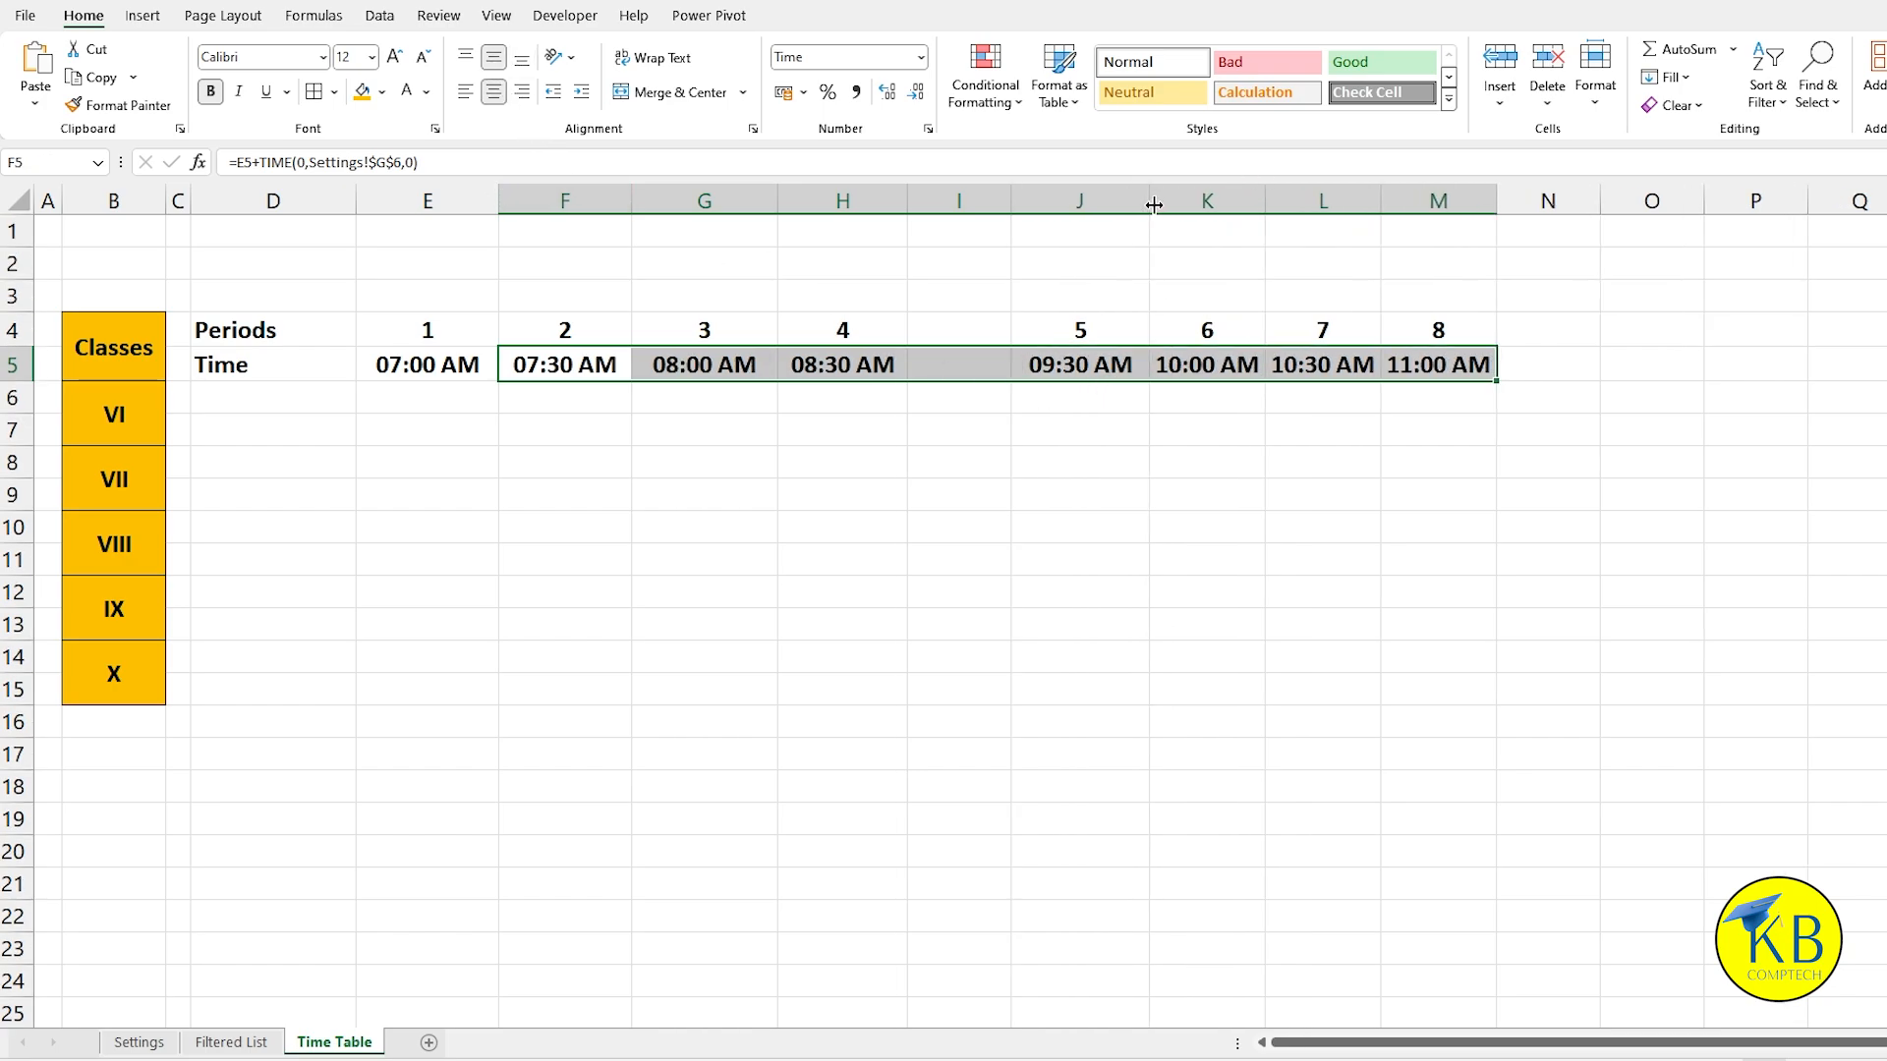
left_click_drag(1265, 201, 1286, 201)
left_click_drag(1401, 201, 1432, 200)
left_click_drag(1548, 201, 1561, 199)
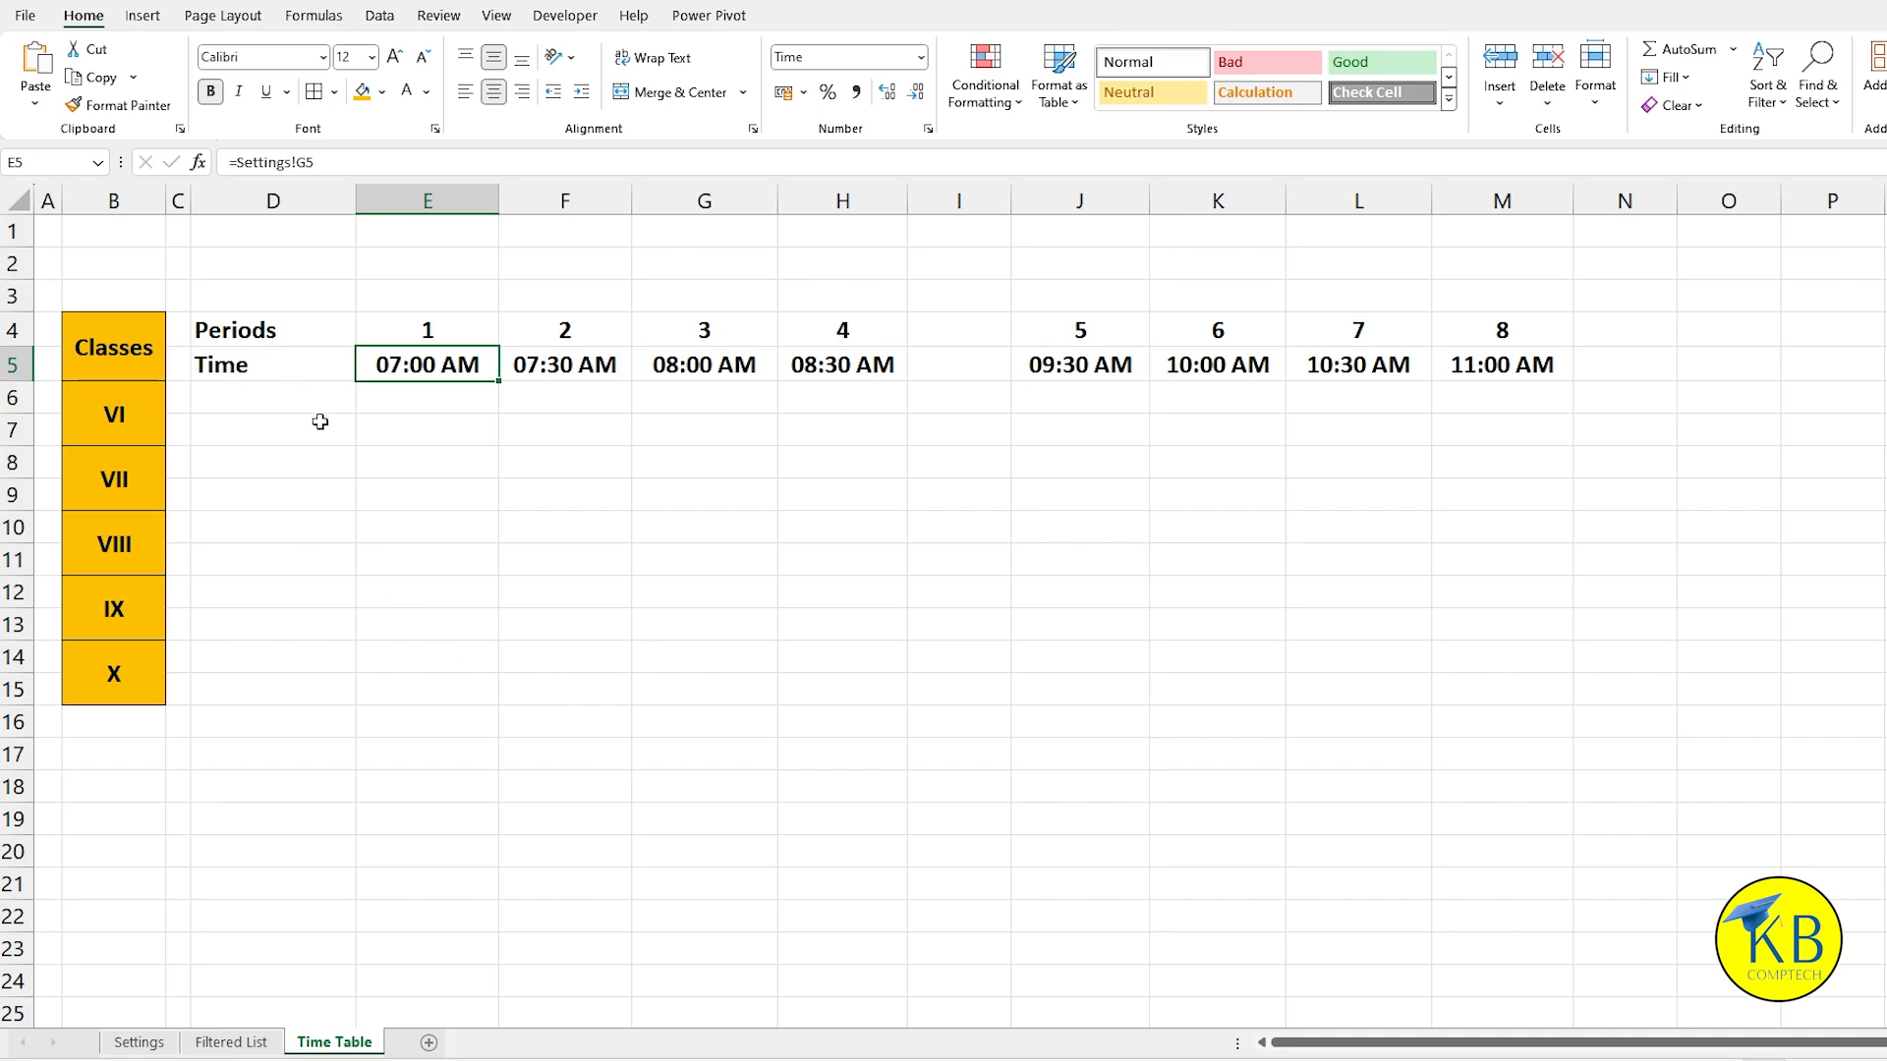
Step: Set the School Open time on the Settings sheet to 8:00 and go back to the Time Table sheet
left_click(142, 1043)
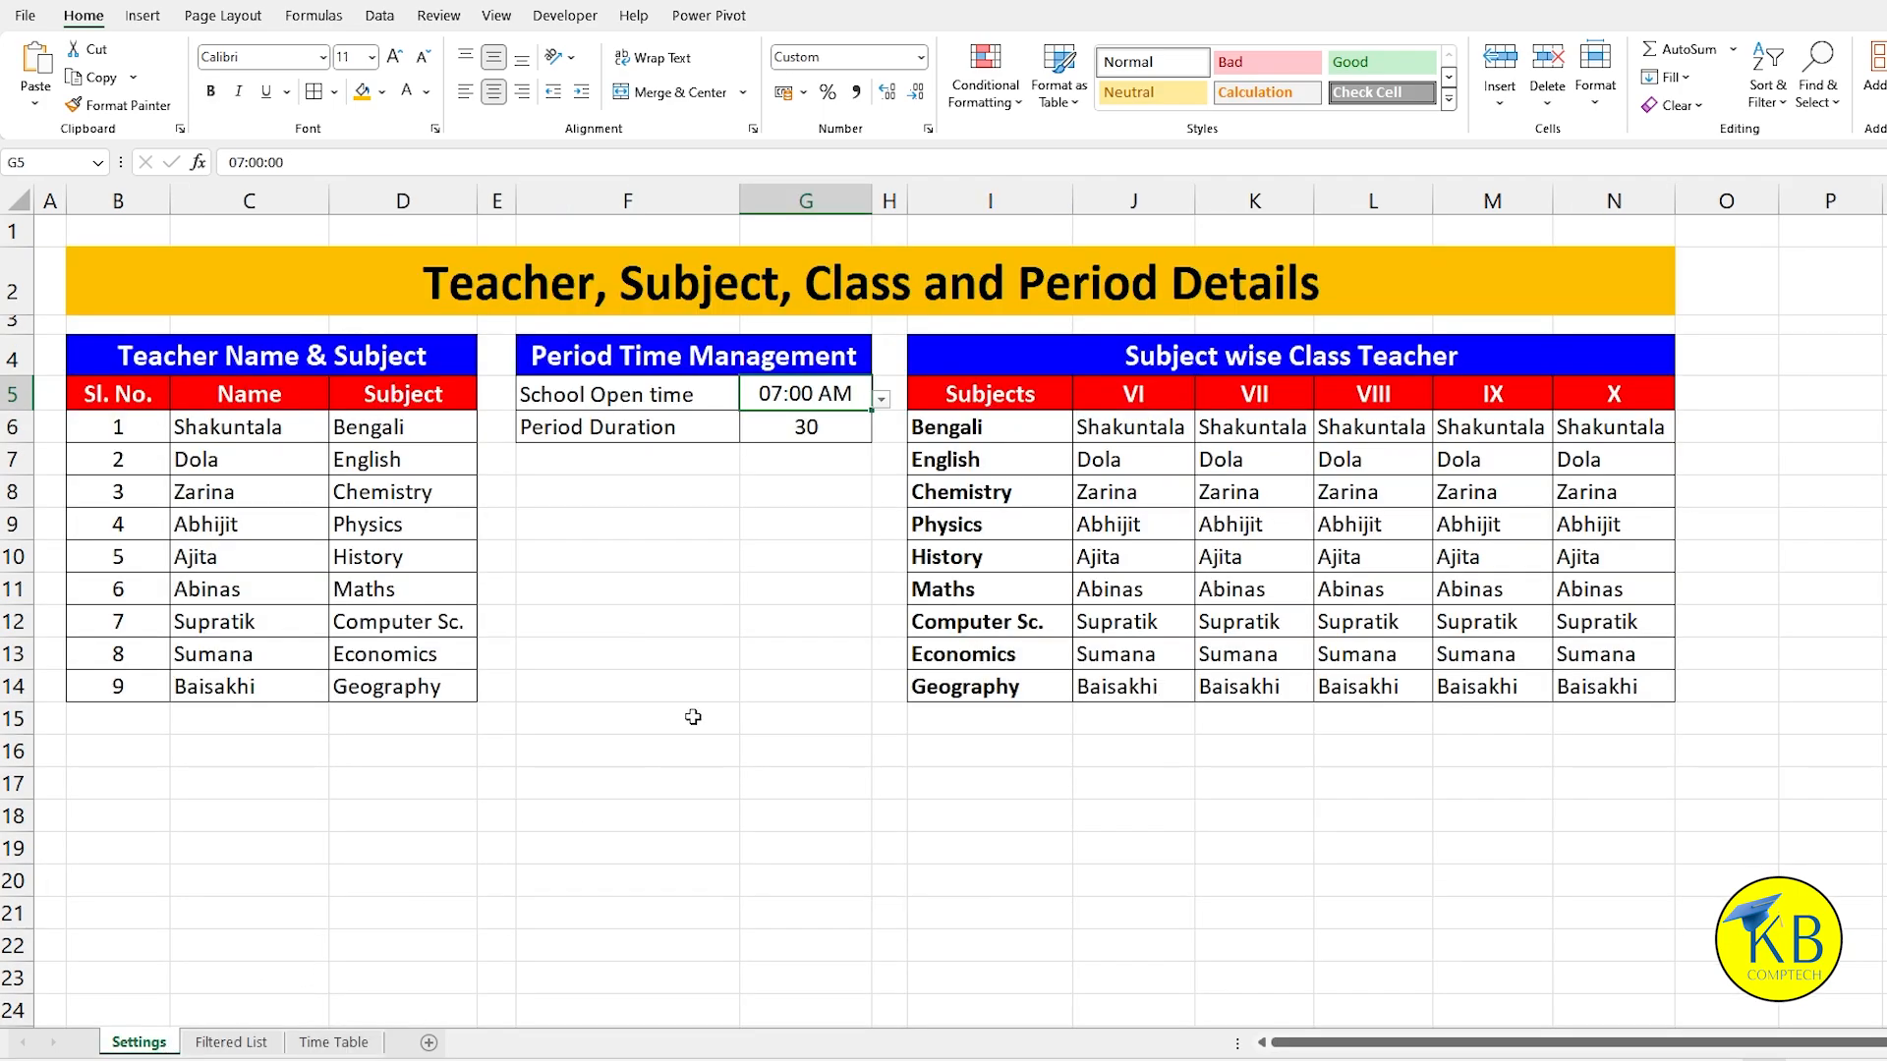
left_click(881, 400)
left_click(692, 468)
left_click(334, 1042)
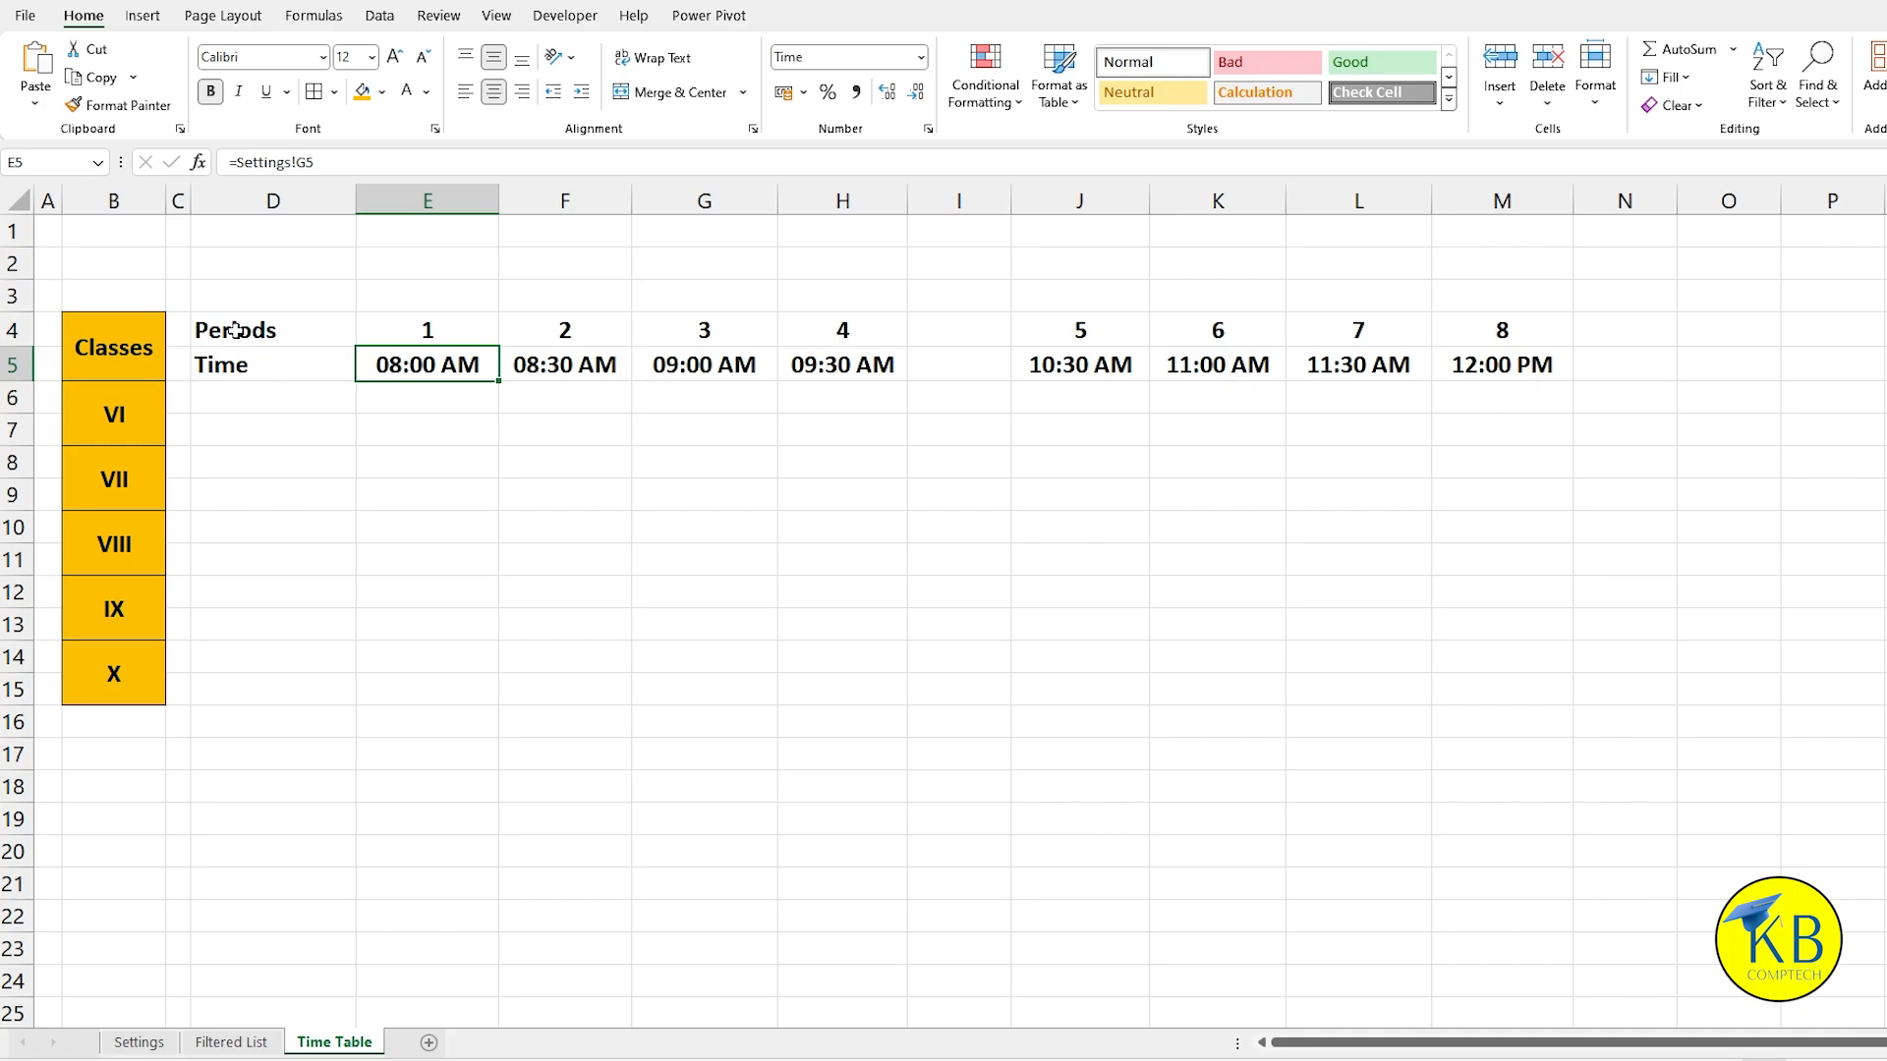
Step: Fill the Periods row D4:M4 with the recent blue colour and make its text white
left_click_drag(236, 330, 1498, 332)
left_click(382, 92)
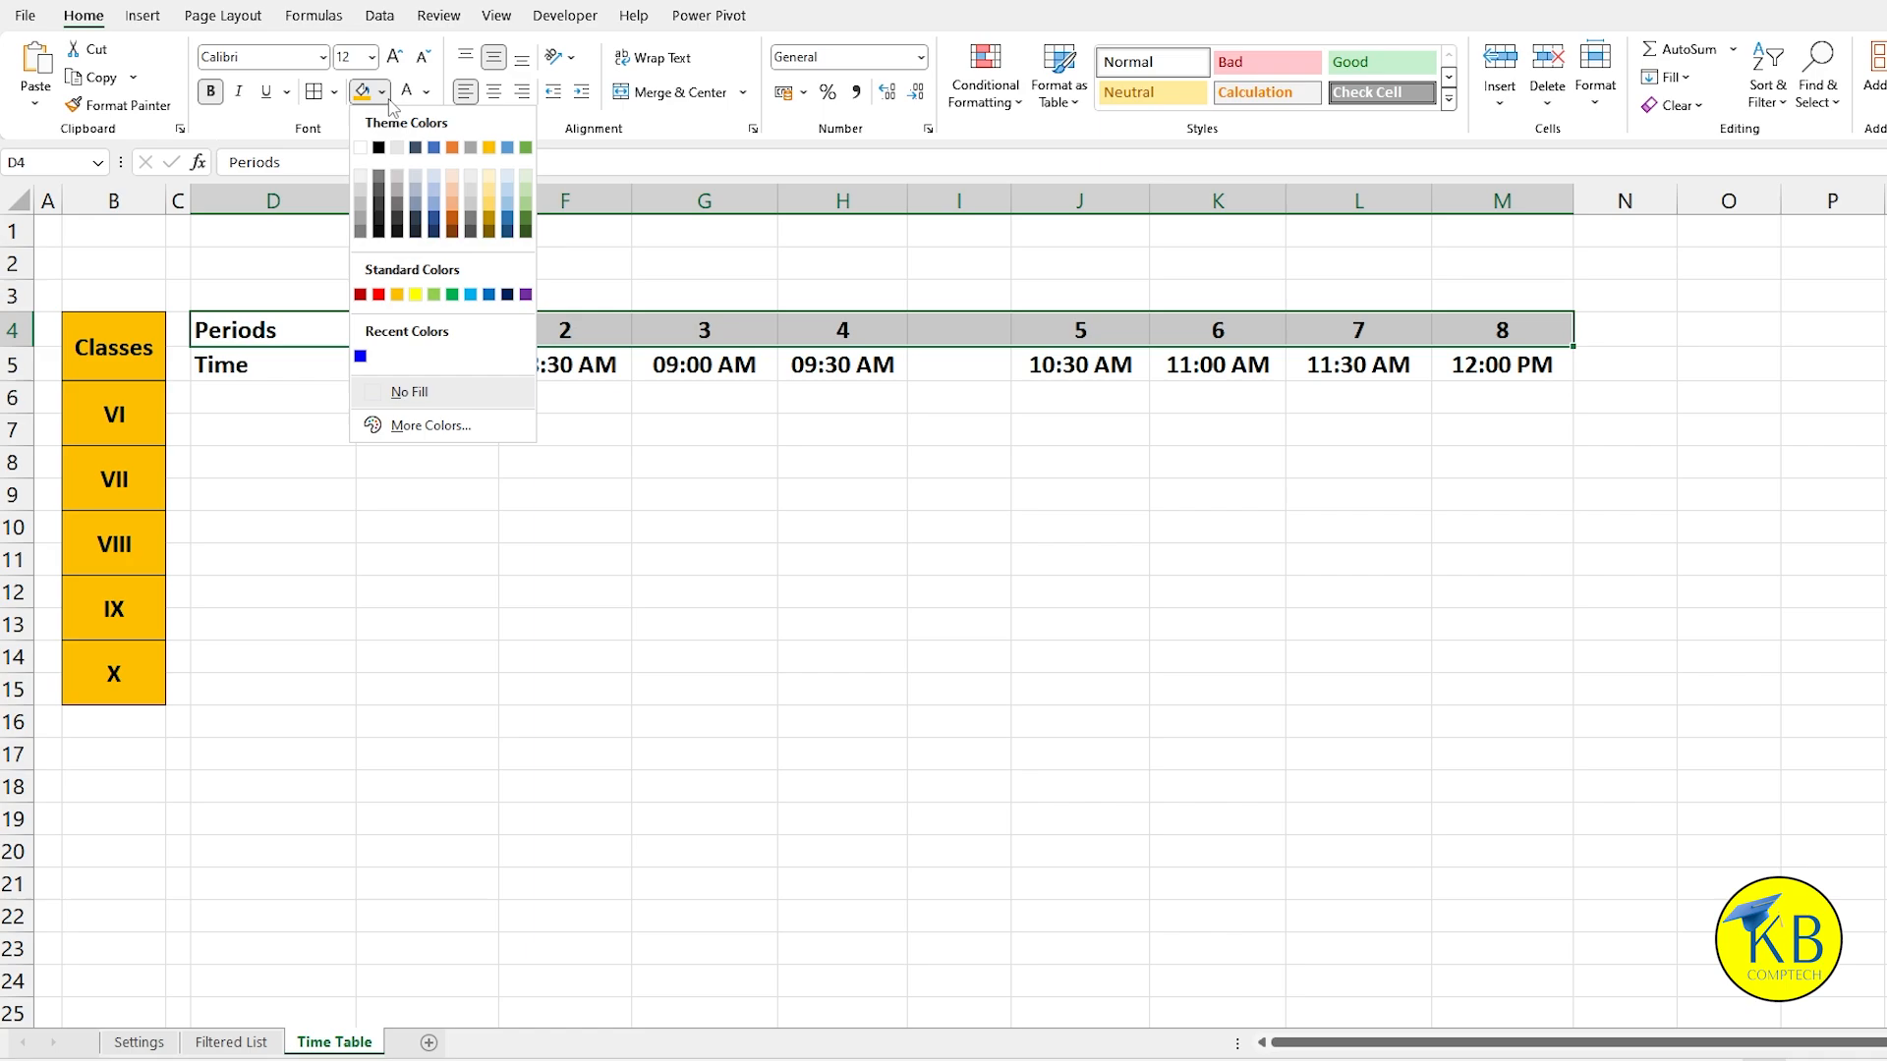
left_click(360, 358)
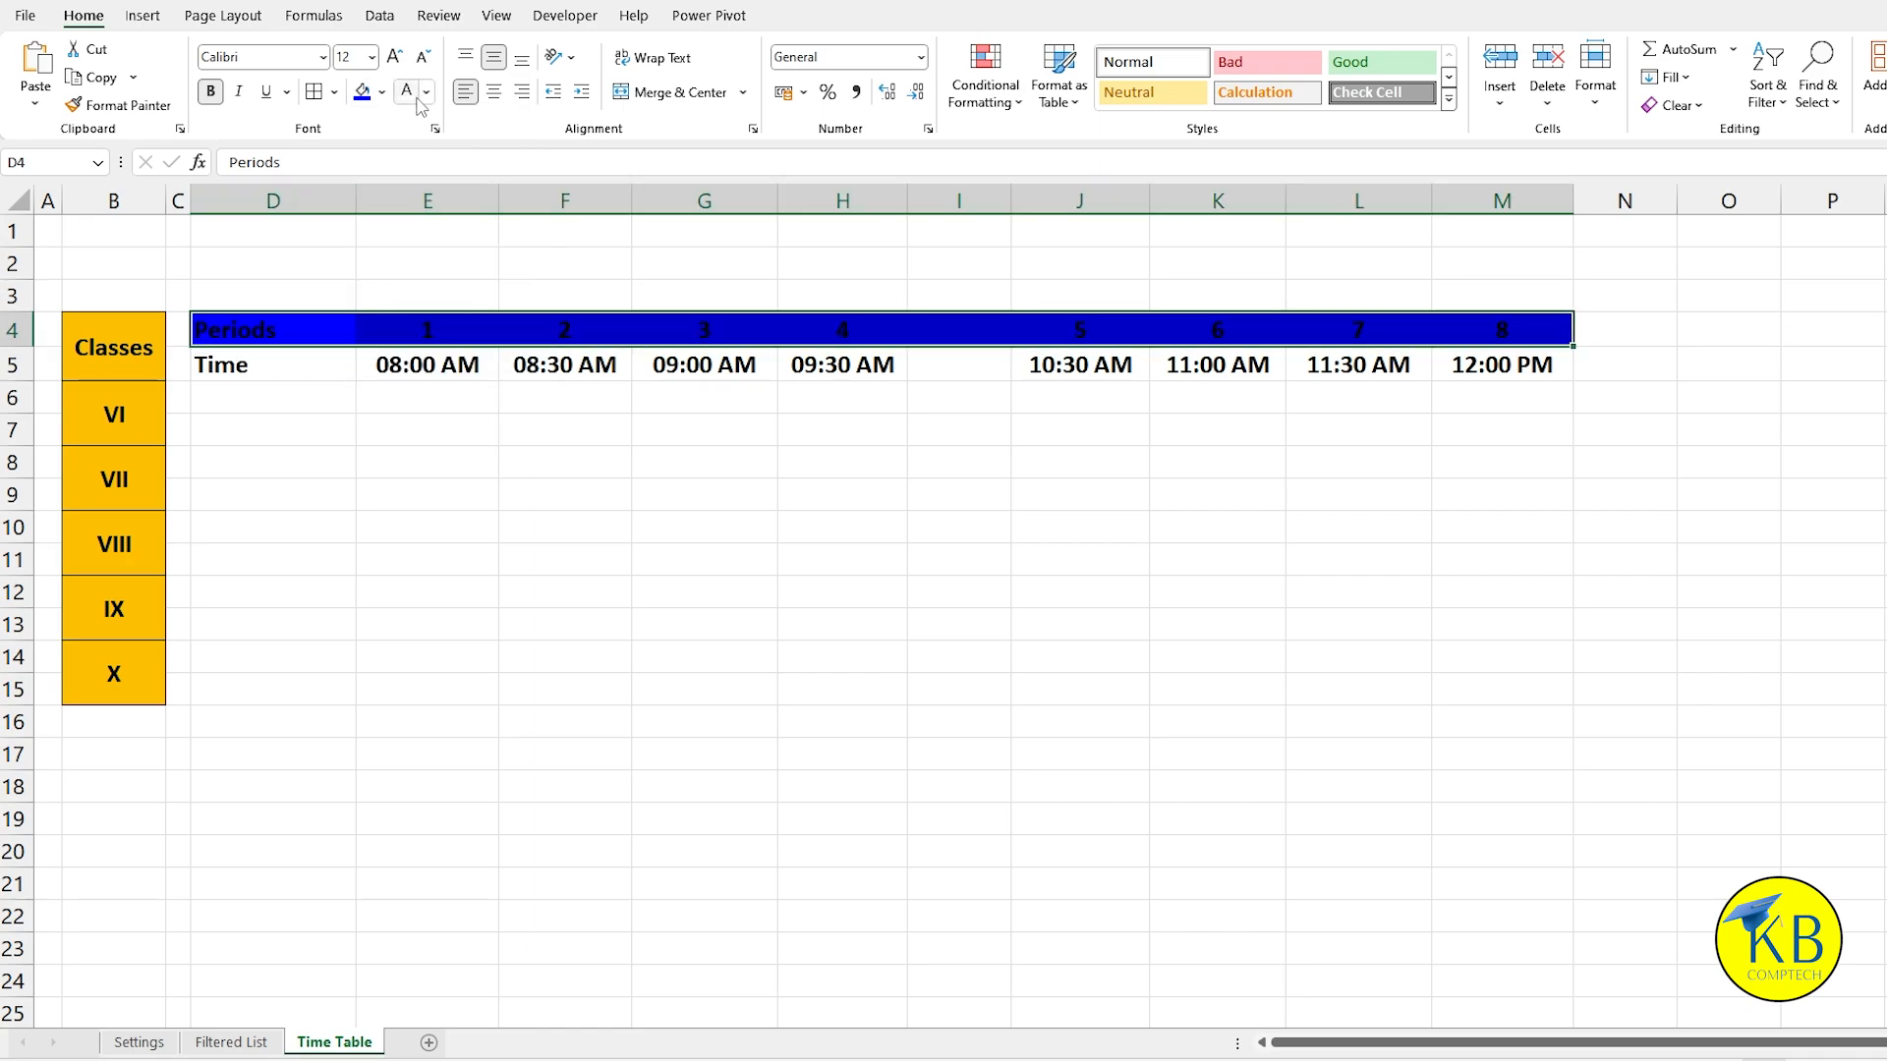
left_click(493, 61)
left_click(427, 91)
left_click(404, 183)
Step: Fill the Time row D5:M5 with standard red and make its text white
left_click_drag(244, 368, 1480, 368)
left_click(382, 91)
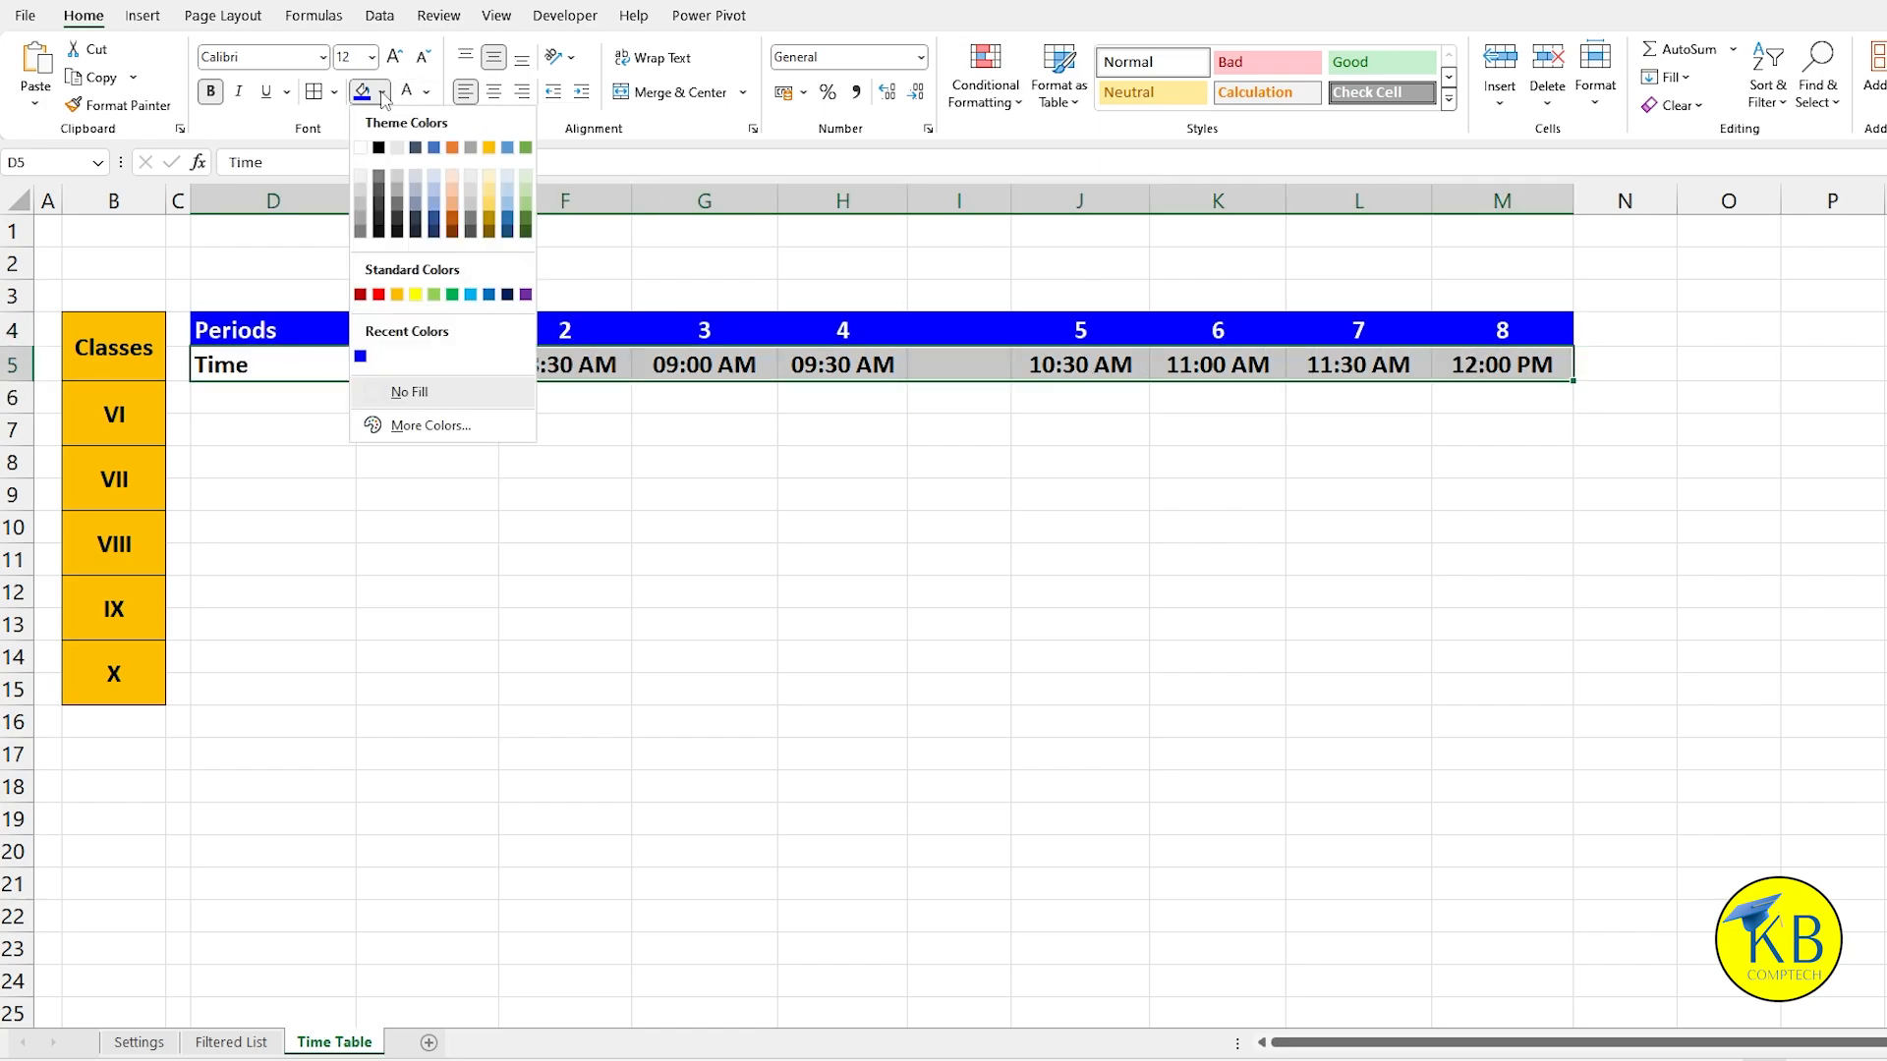
left_click(379, 292)
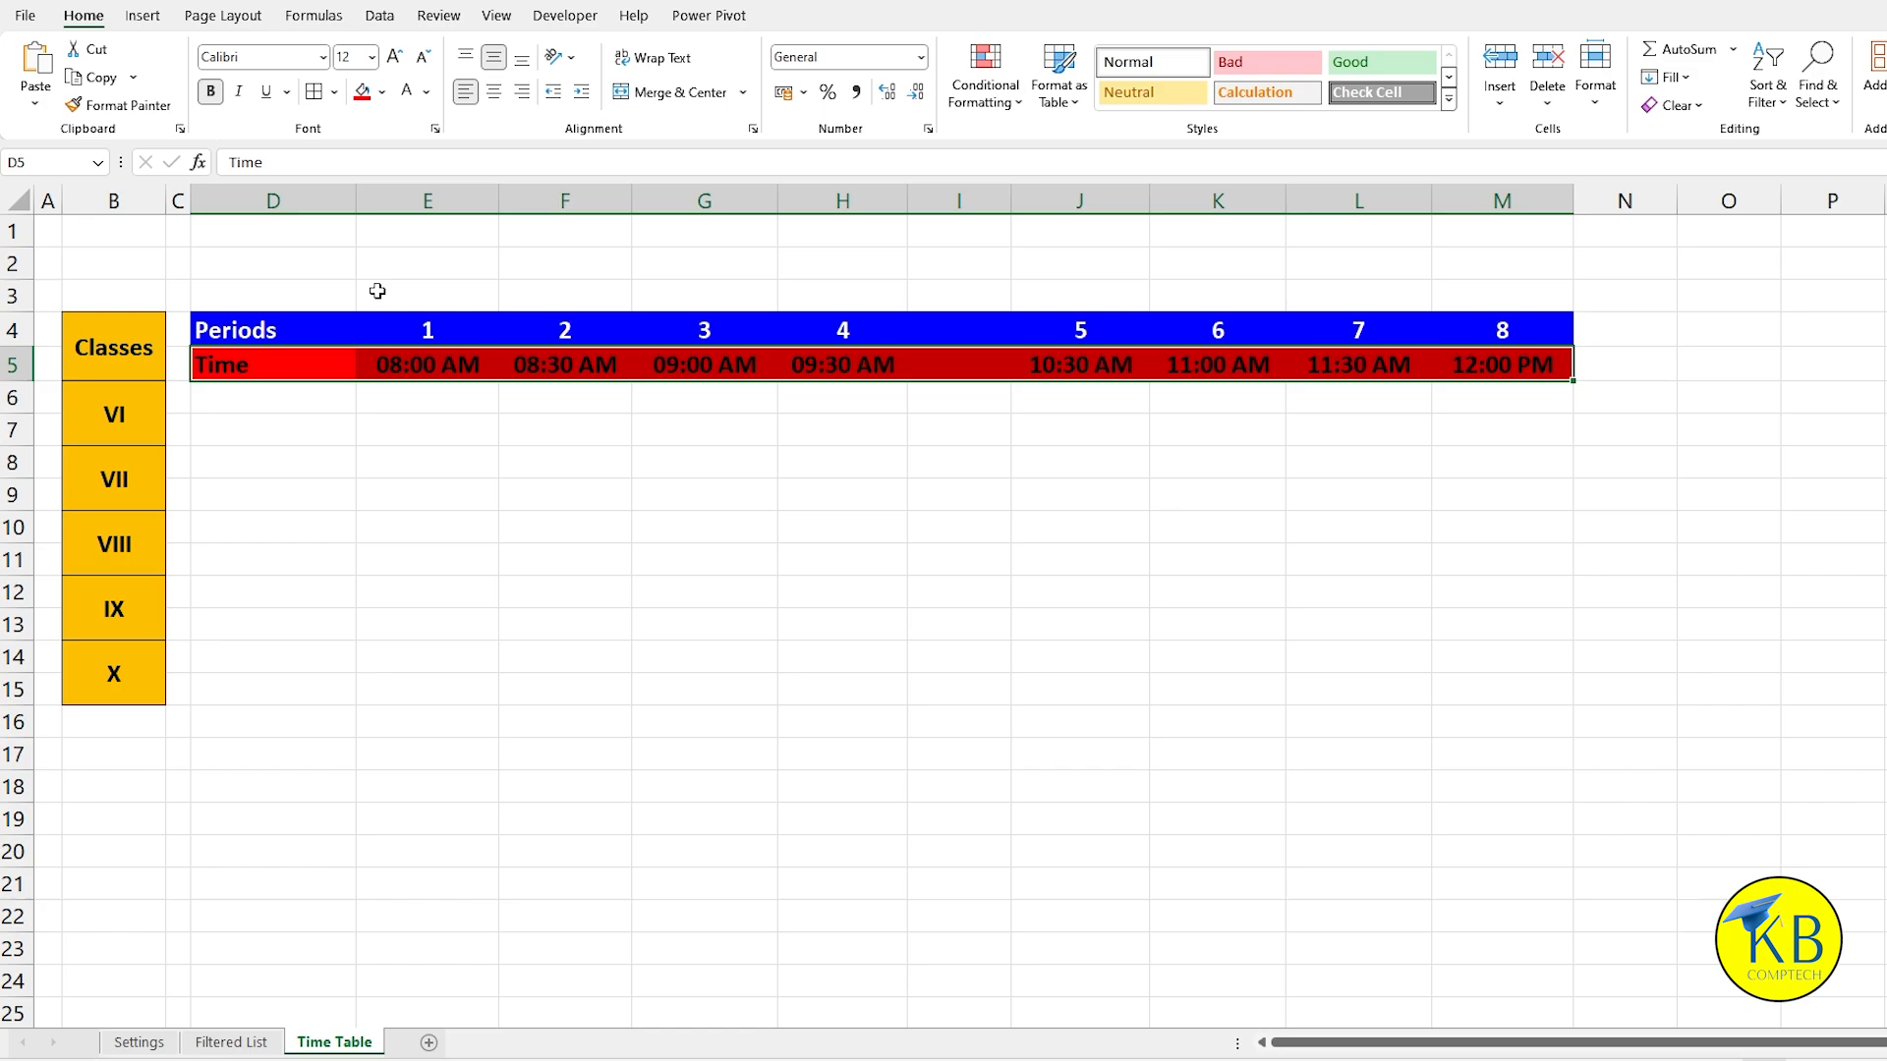
left_click(413, 94)
left_click(310, 336)
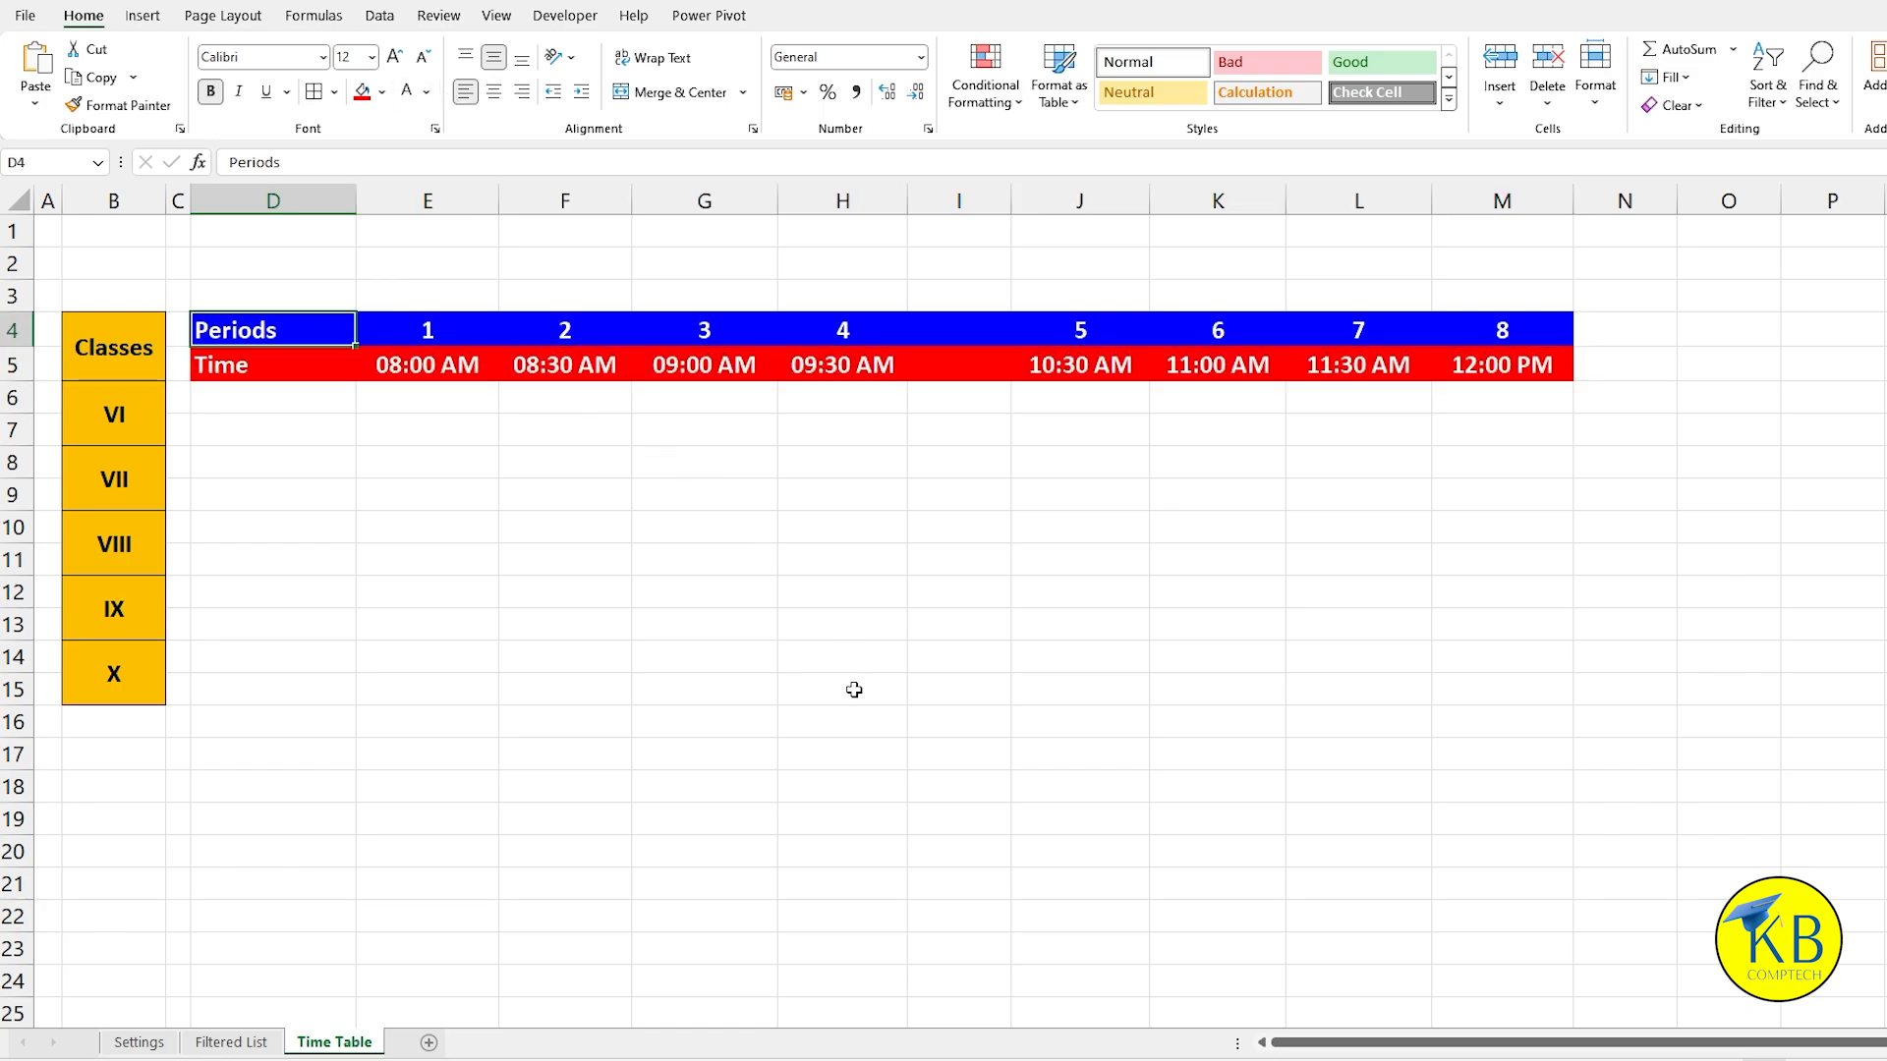
Step: Enter the labels Subject in D6 and Teacher's Name in D7, and widen column D slightly
left_click(238, 401)
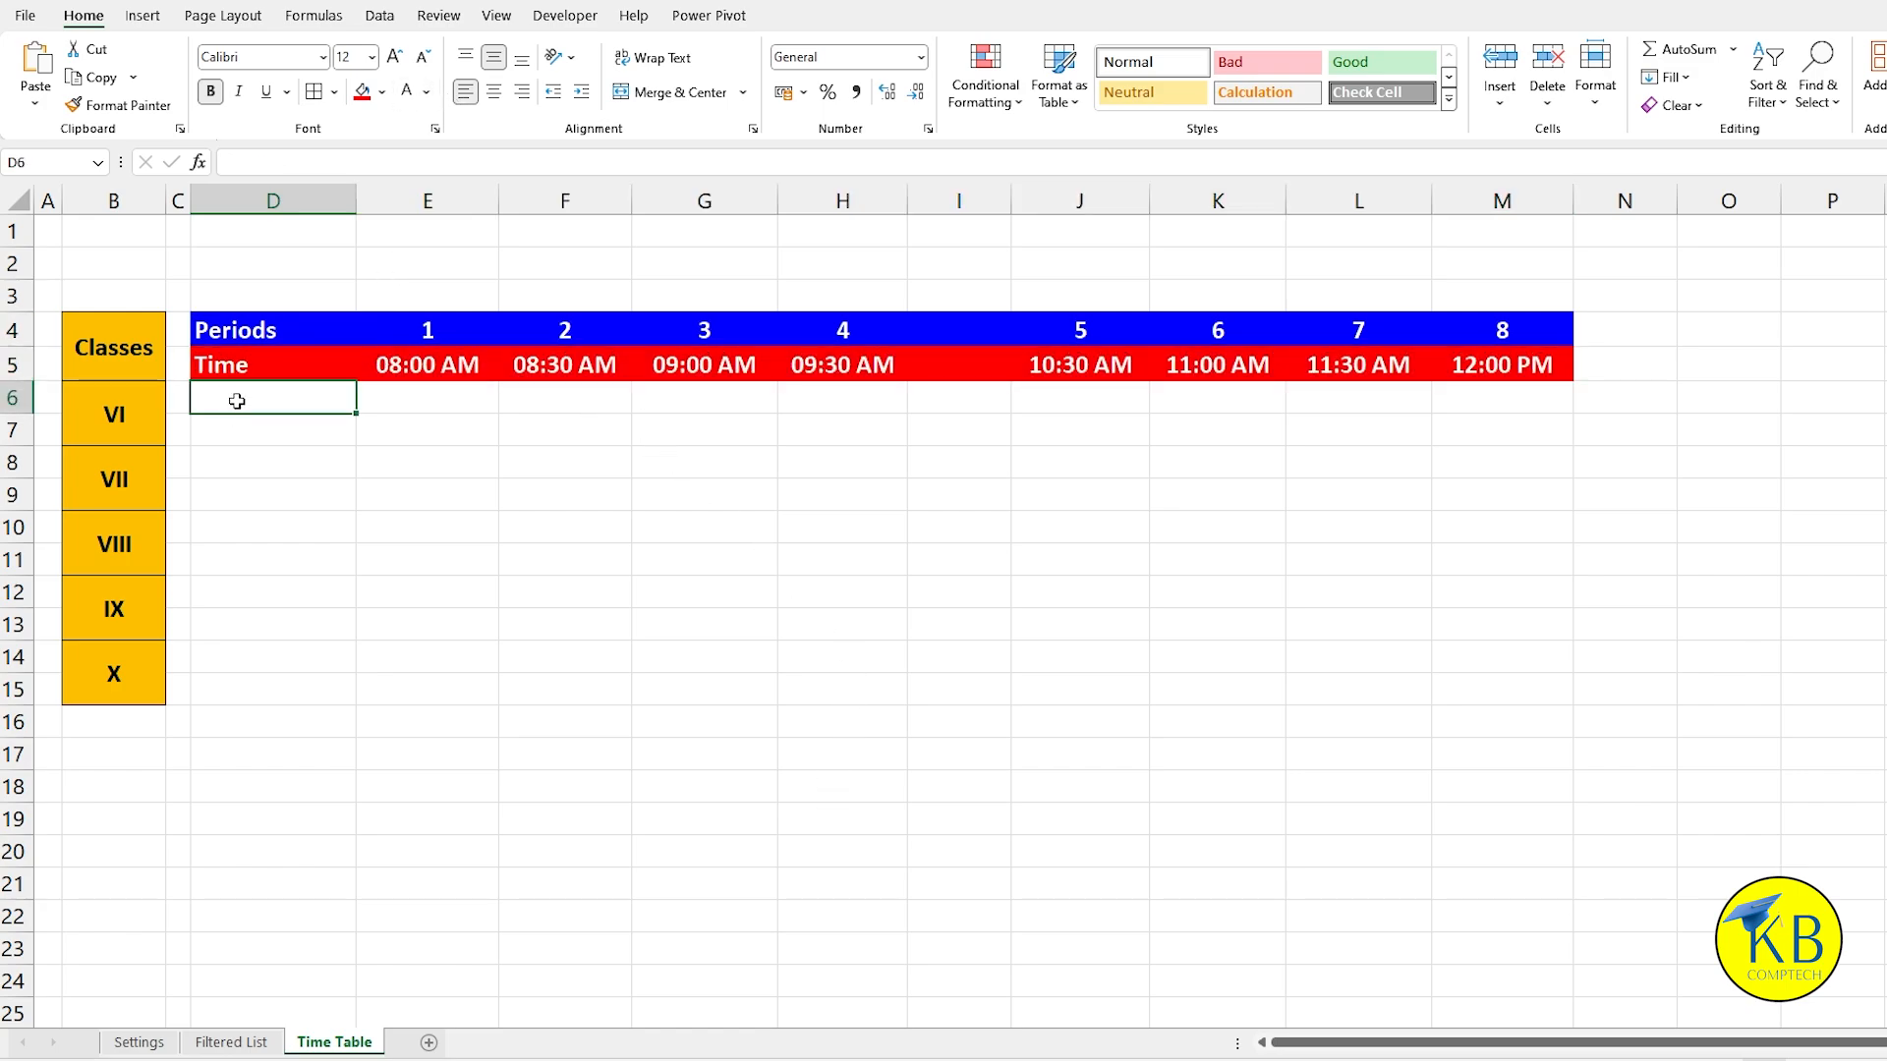
left_click(233, 426)
left_click(232, 398)
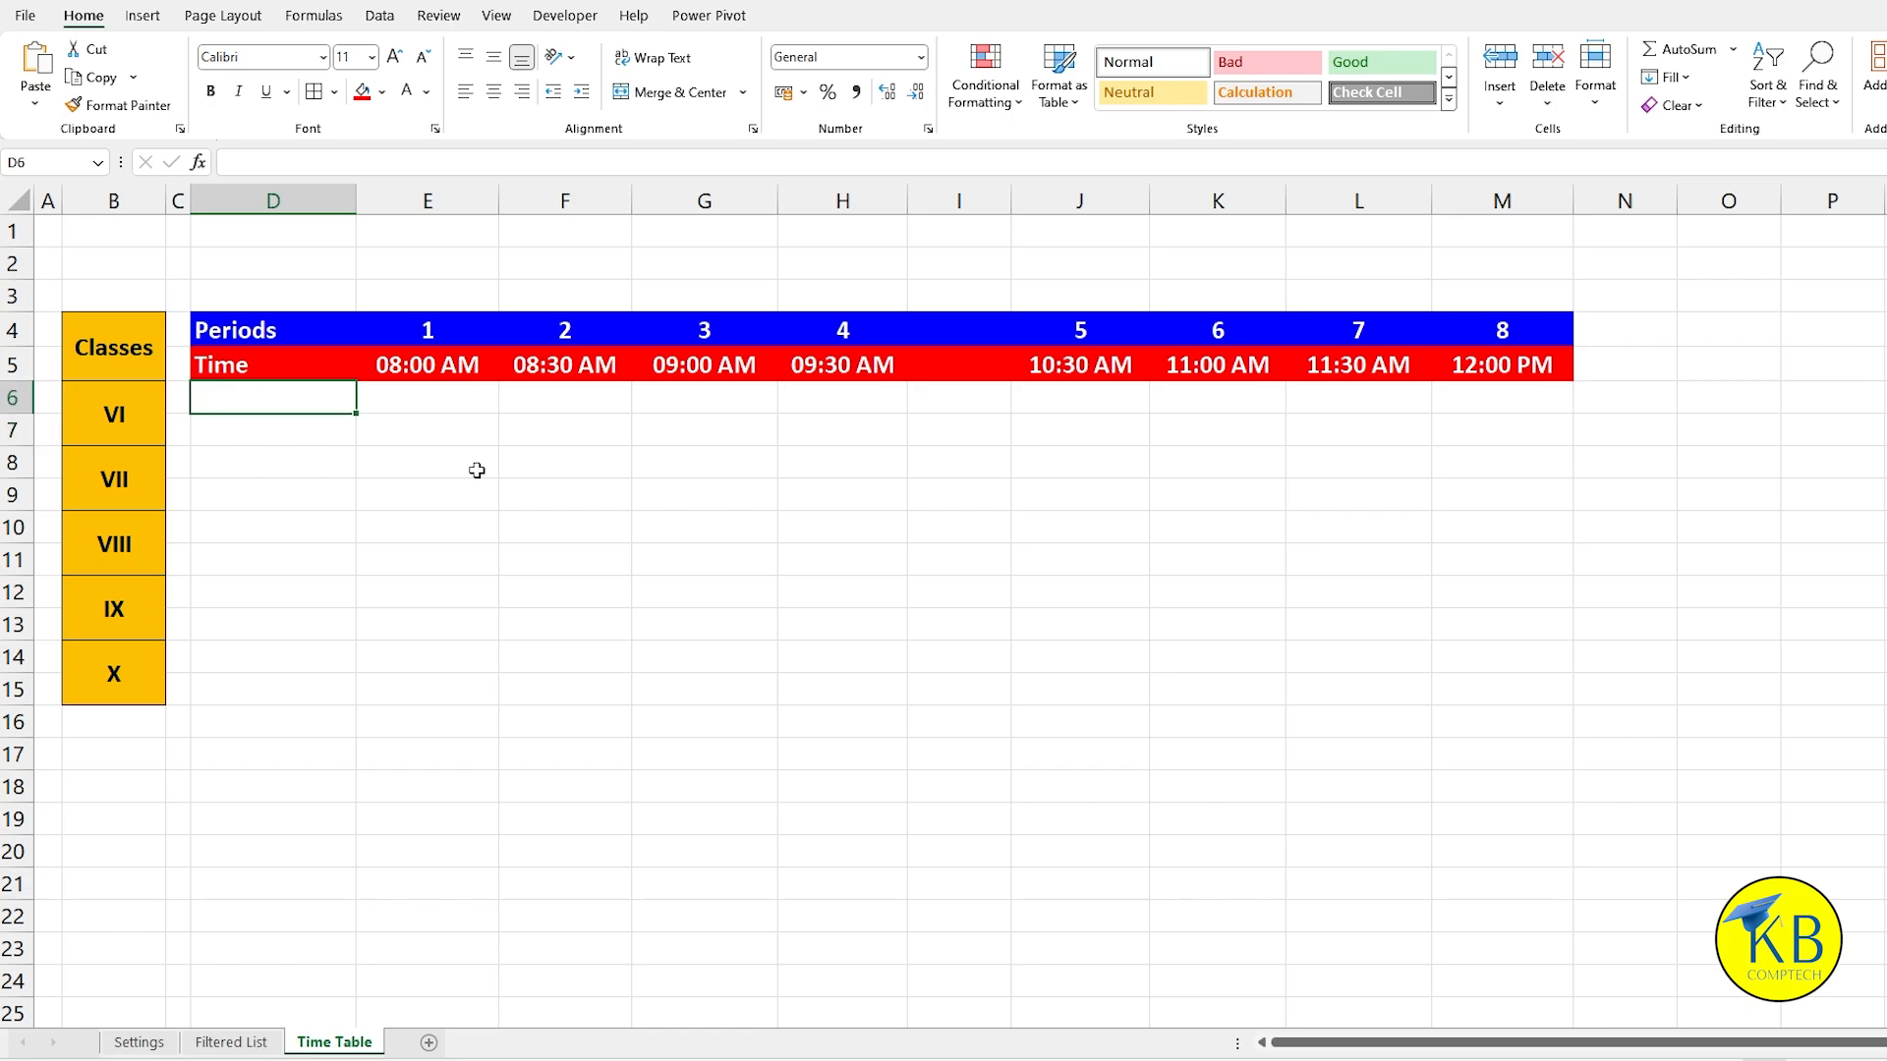
type("Subject")
key("Return")
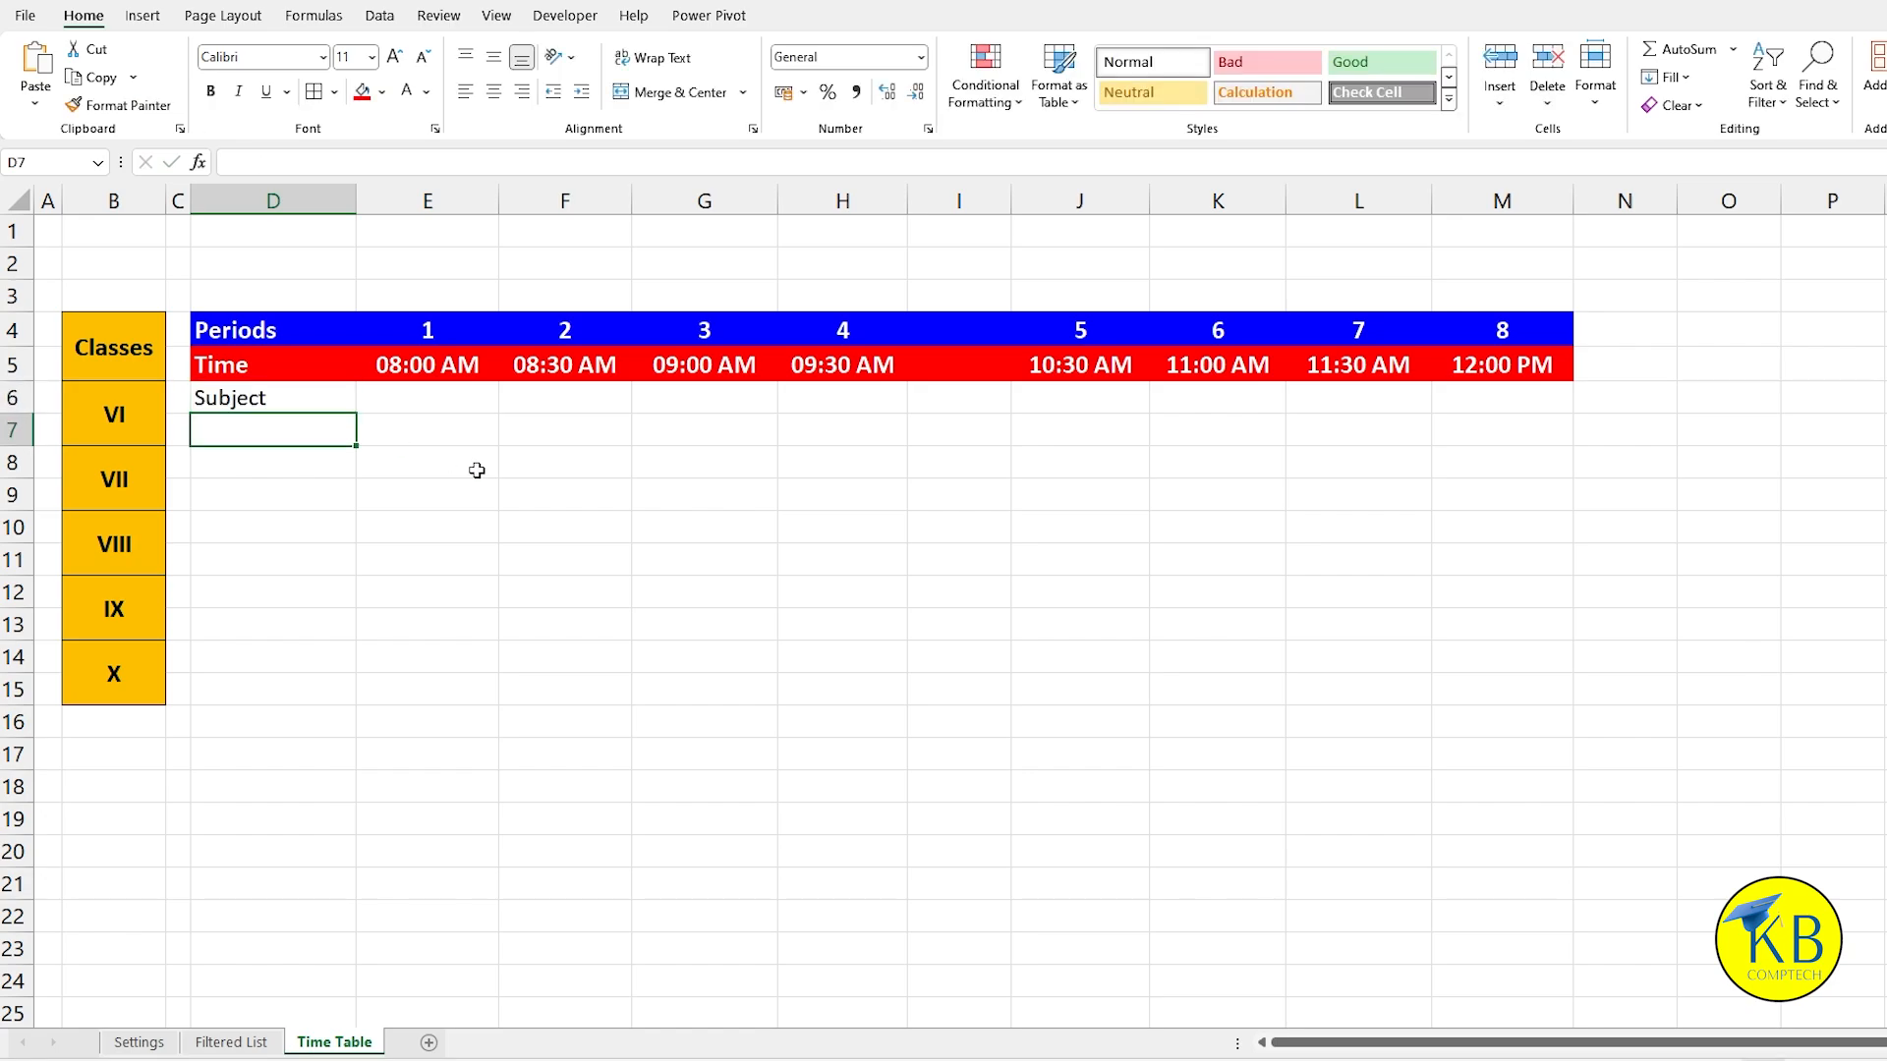
type("Teacher's Name")
key("Return")
type("\\")
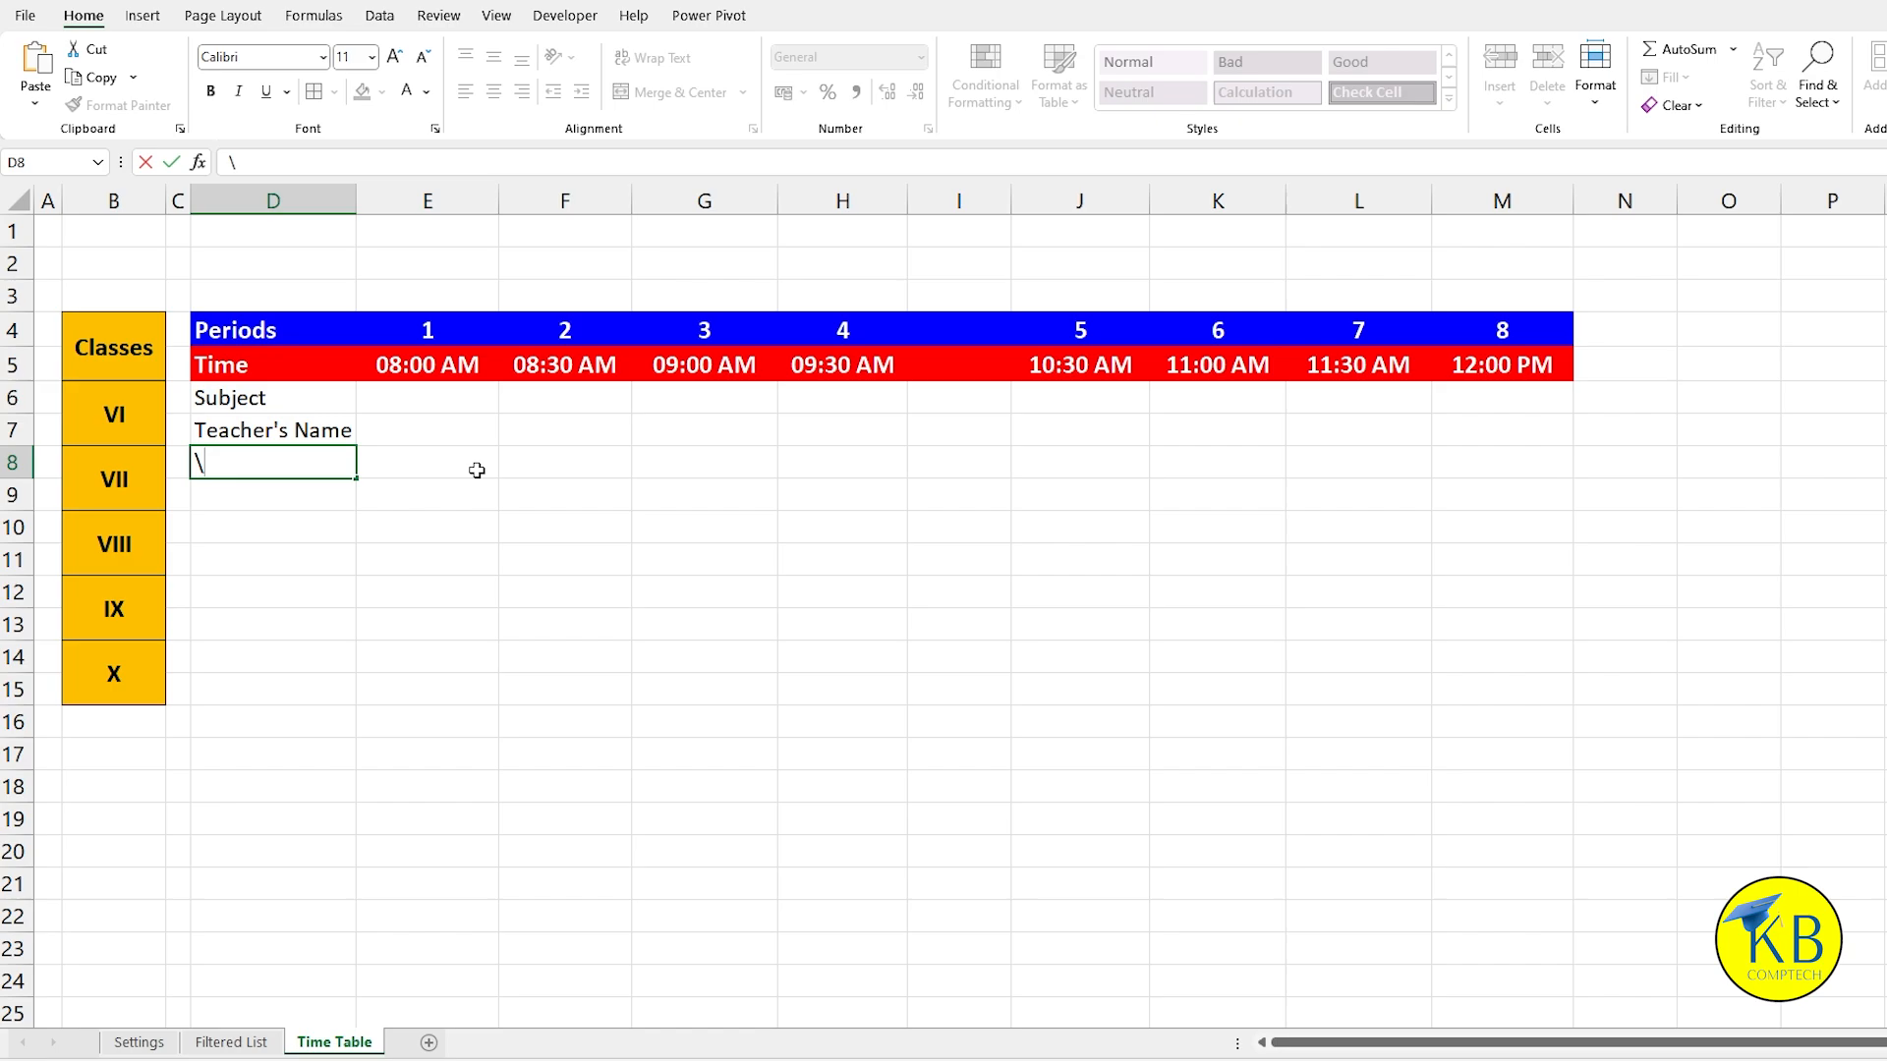
key("Escape")
left_click_drag(357, 194, 368, 195)
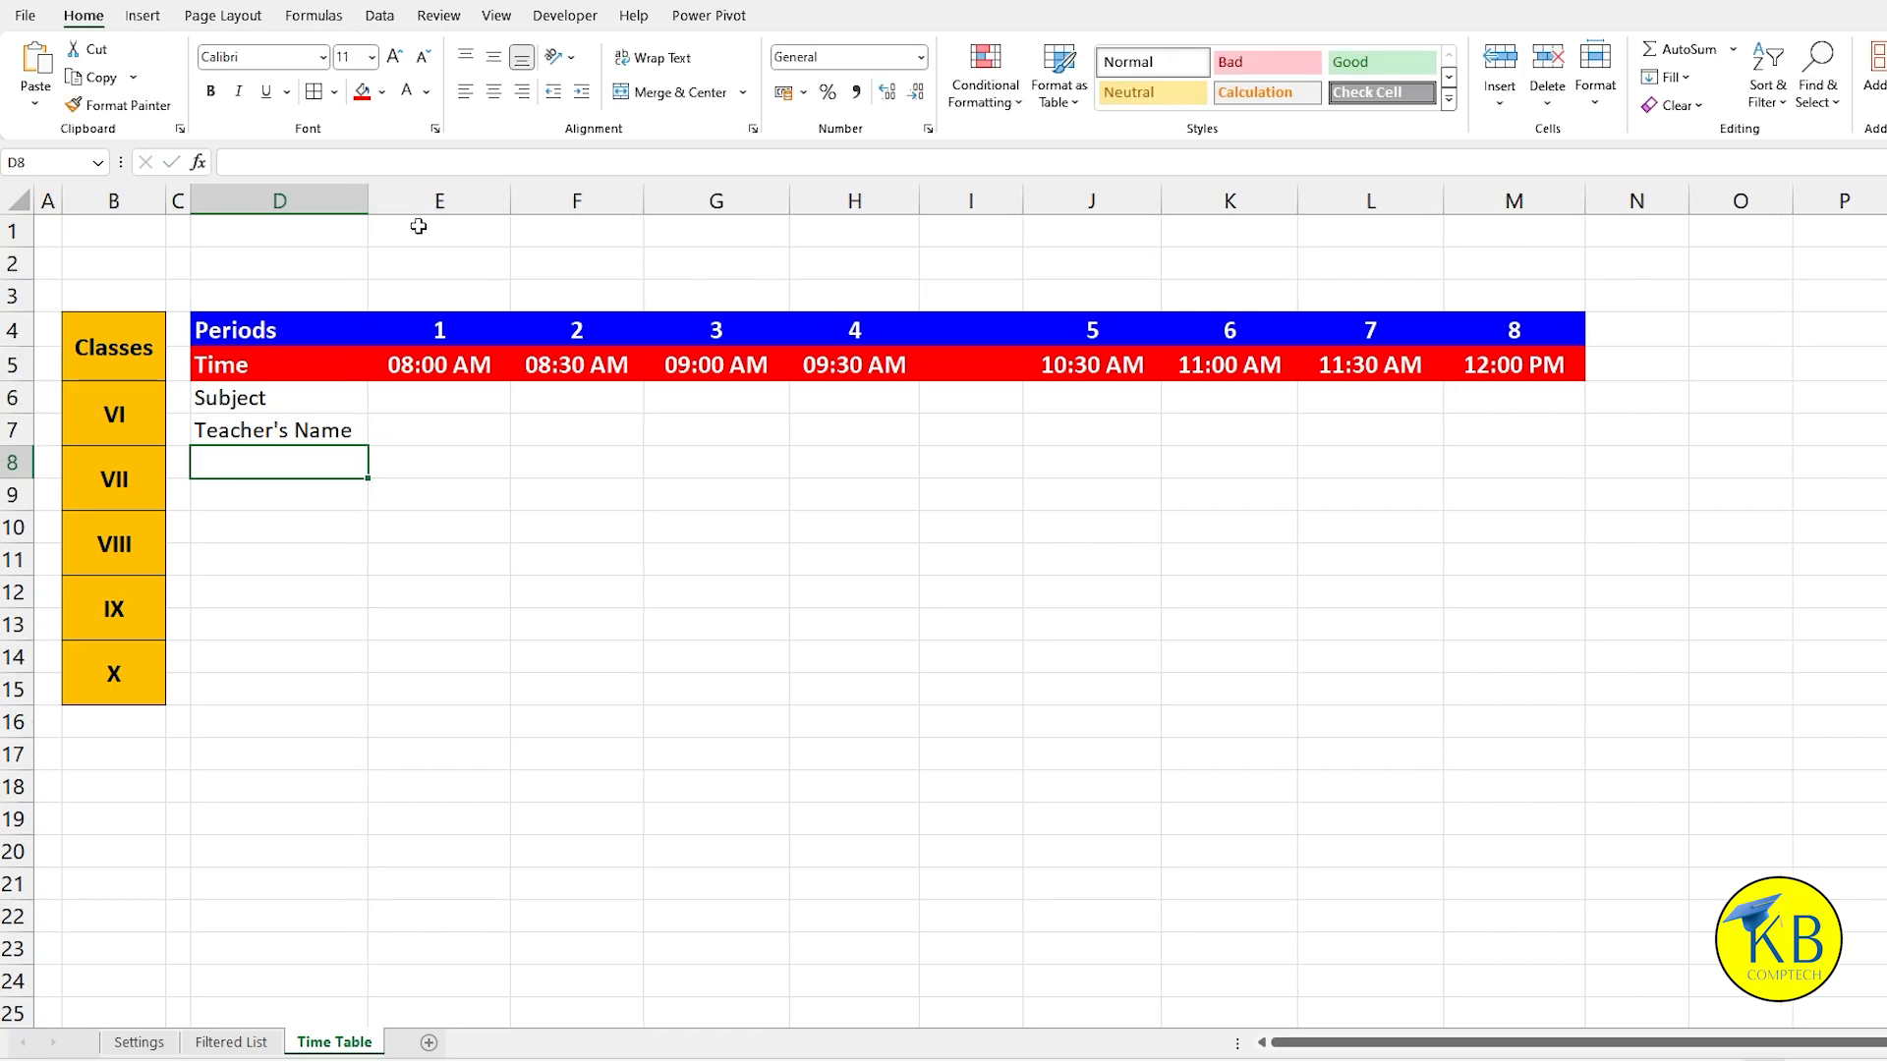
Step: Make the Subject and Teacher's Name rows in D6:M7 bold and apply borders to all their cells
left_click_drag(272, 402, 1516, 426)
left_click(210, 91)
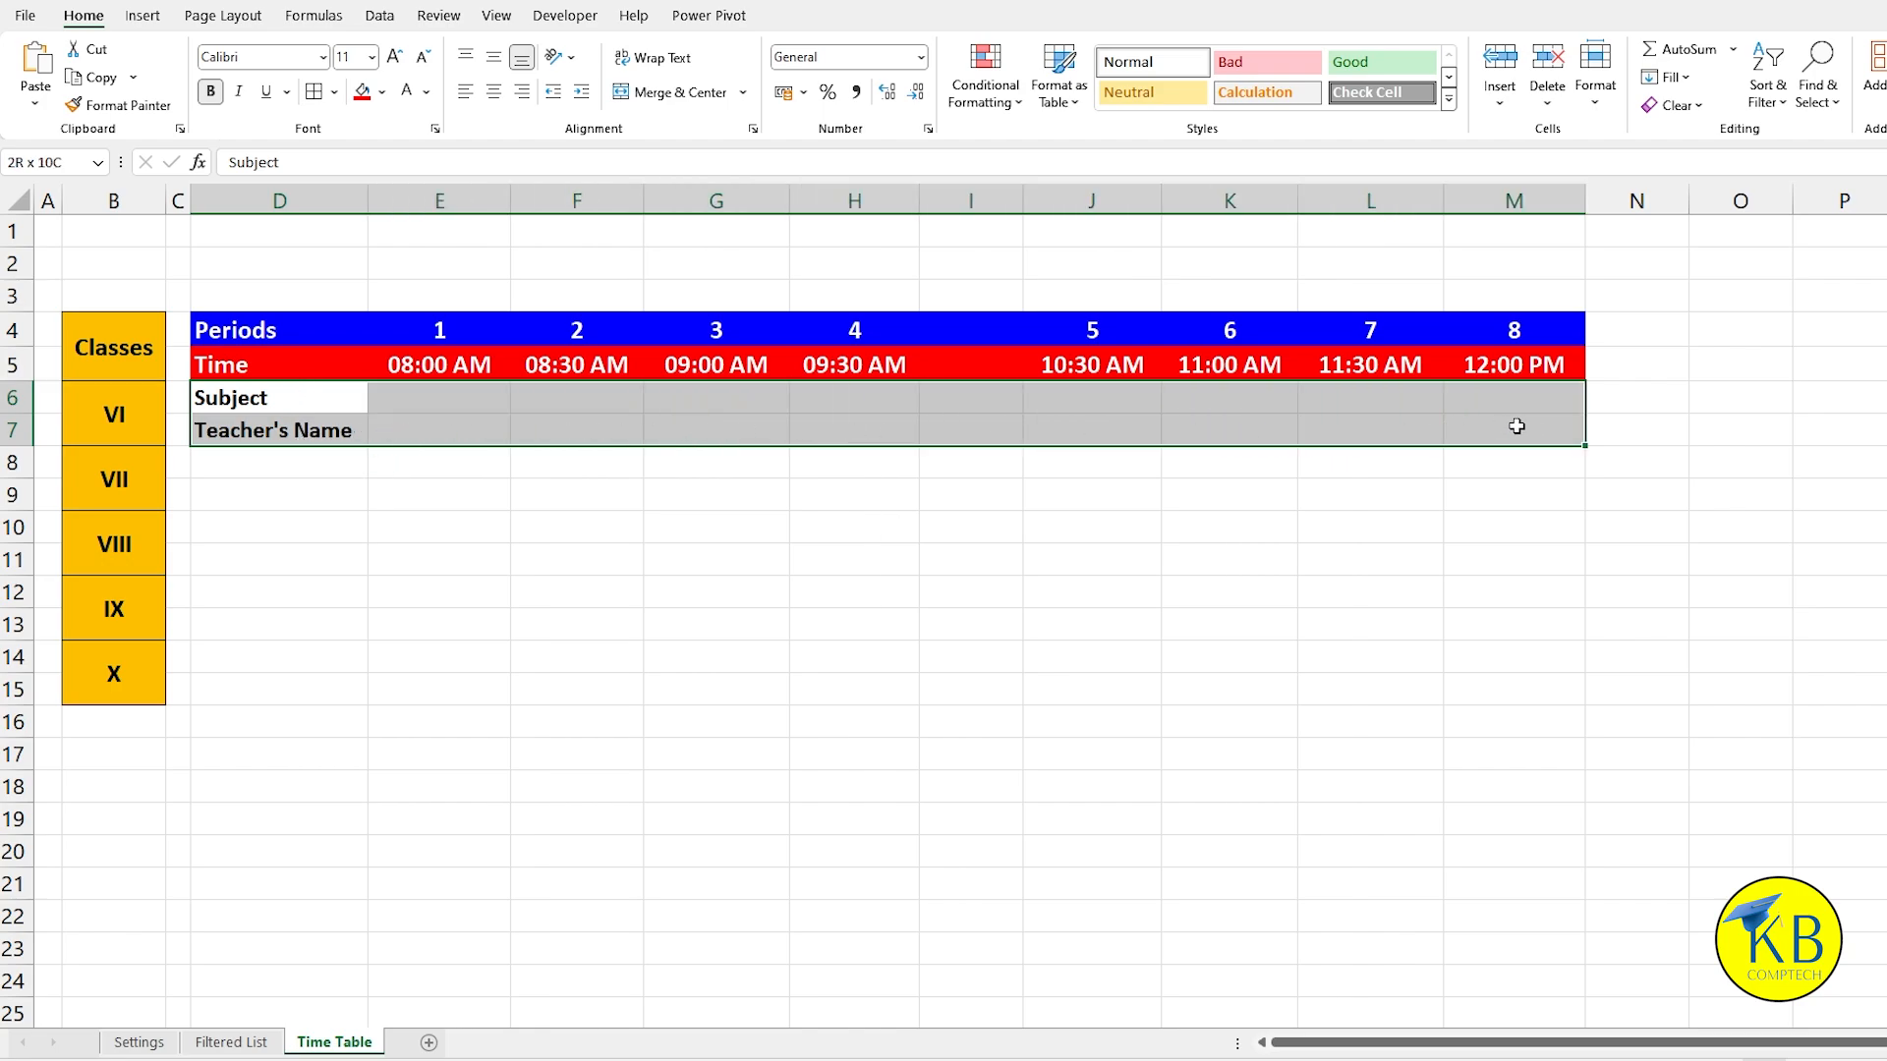
left_click(313, 91)
Step: Fill the Subject row from D6 to M6 with light gray
left_click(281, 407)
left_click_drag(281, 407, 1533, 407)
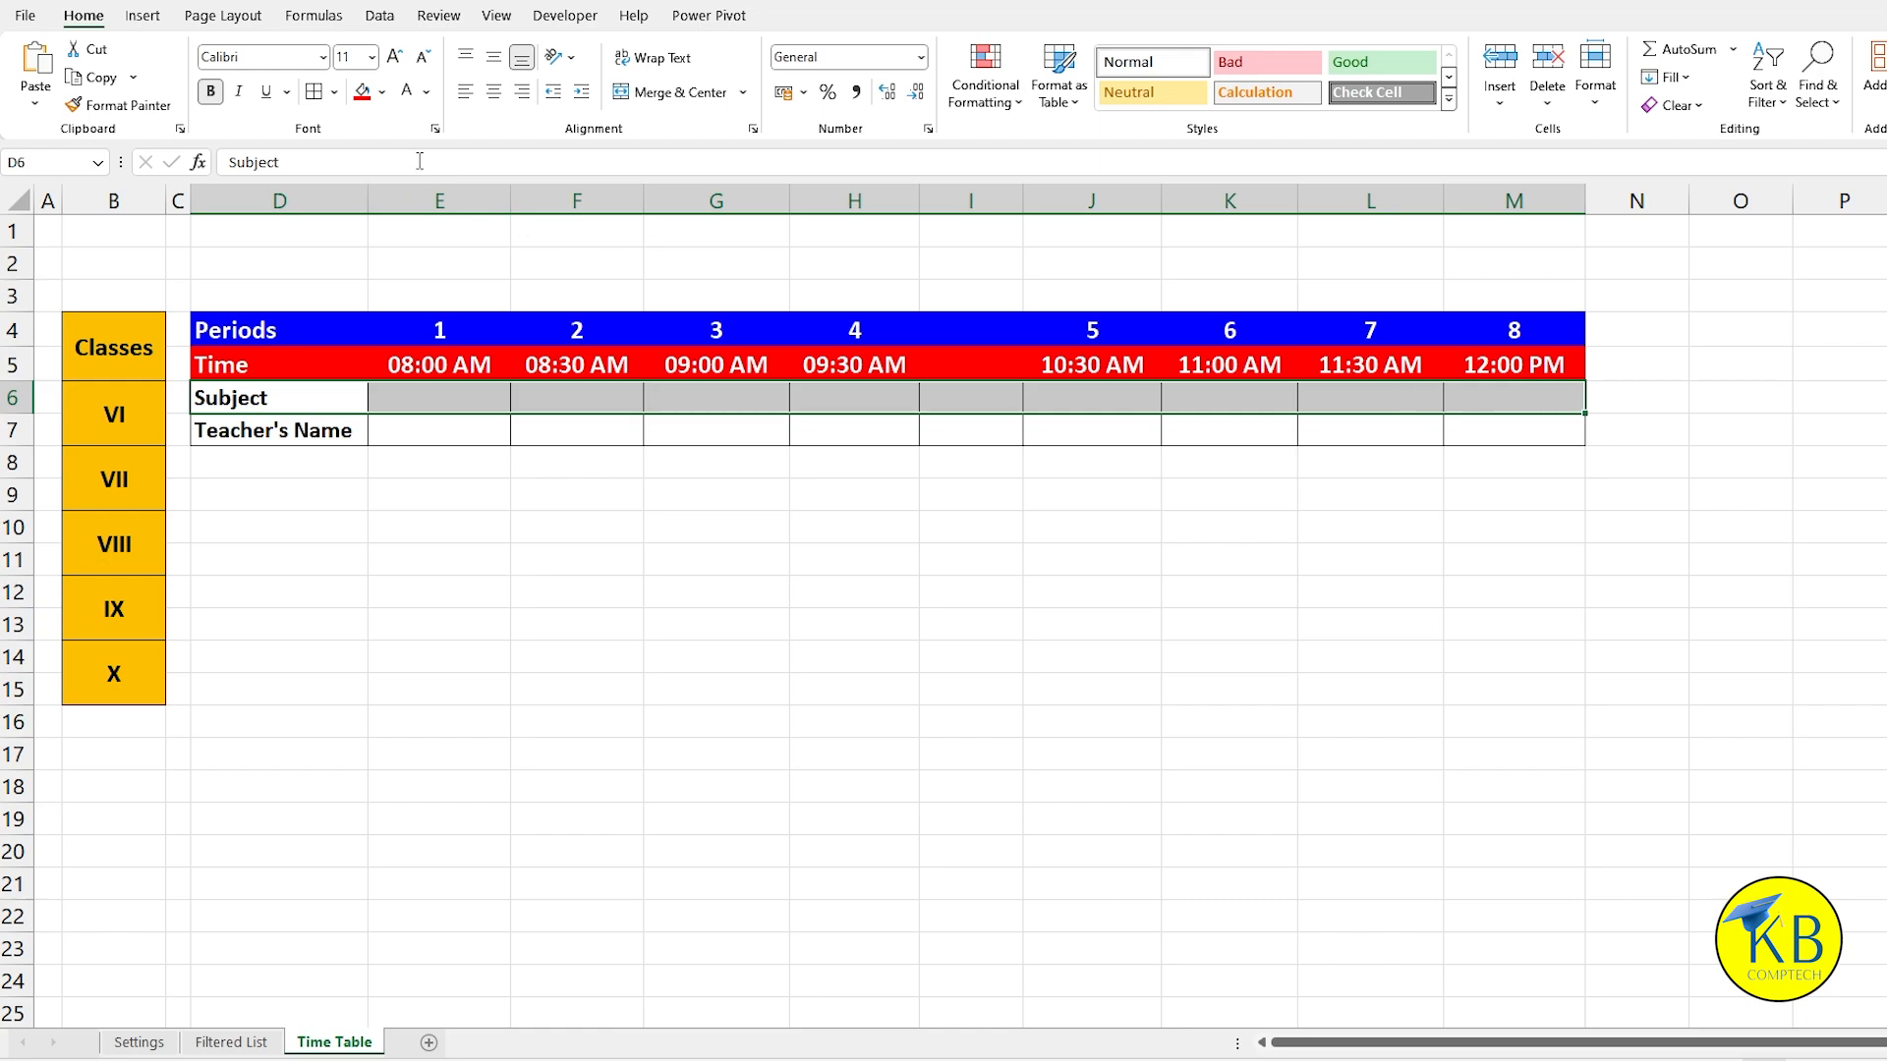
left_click(382, 92)
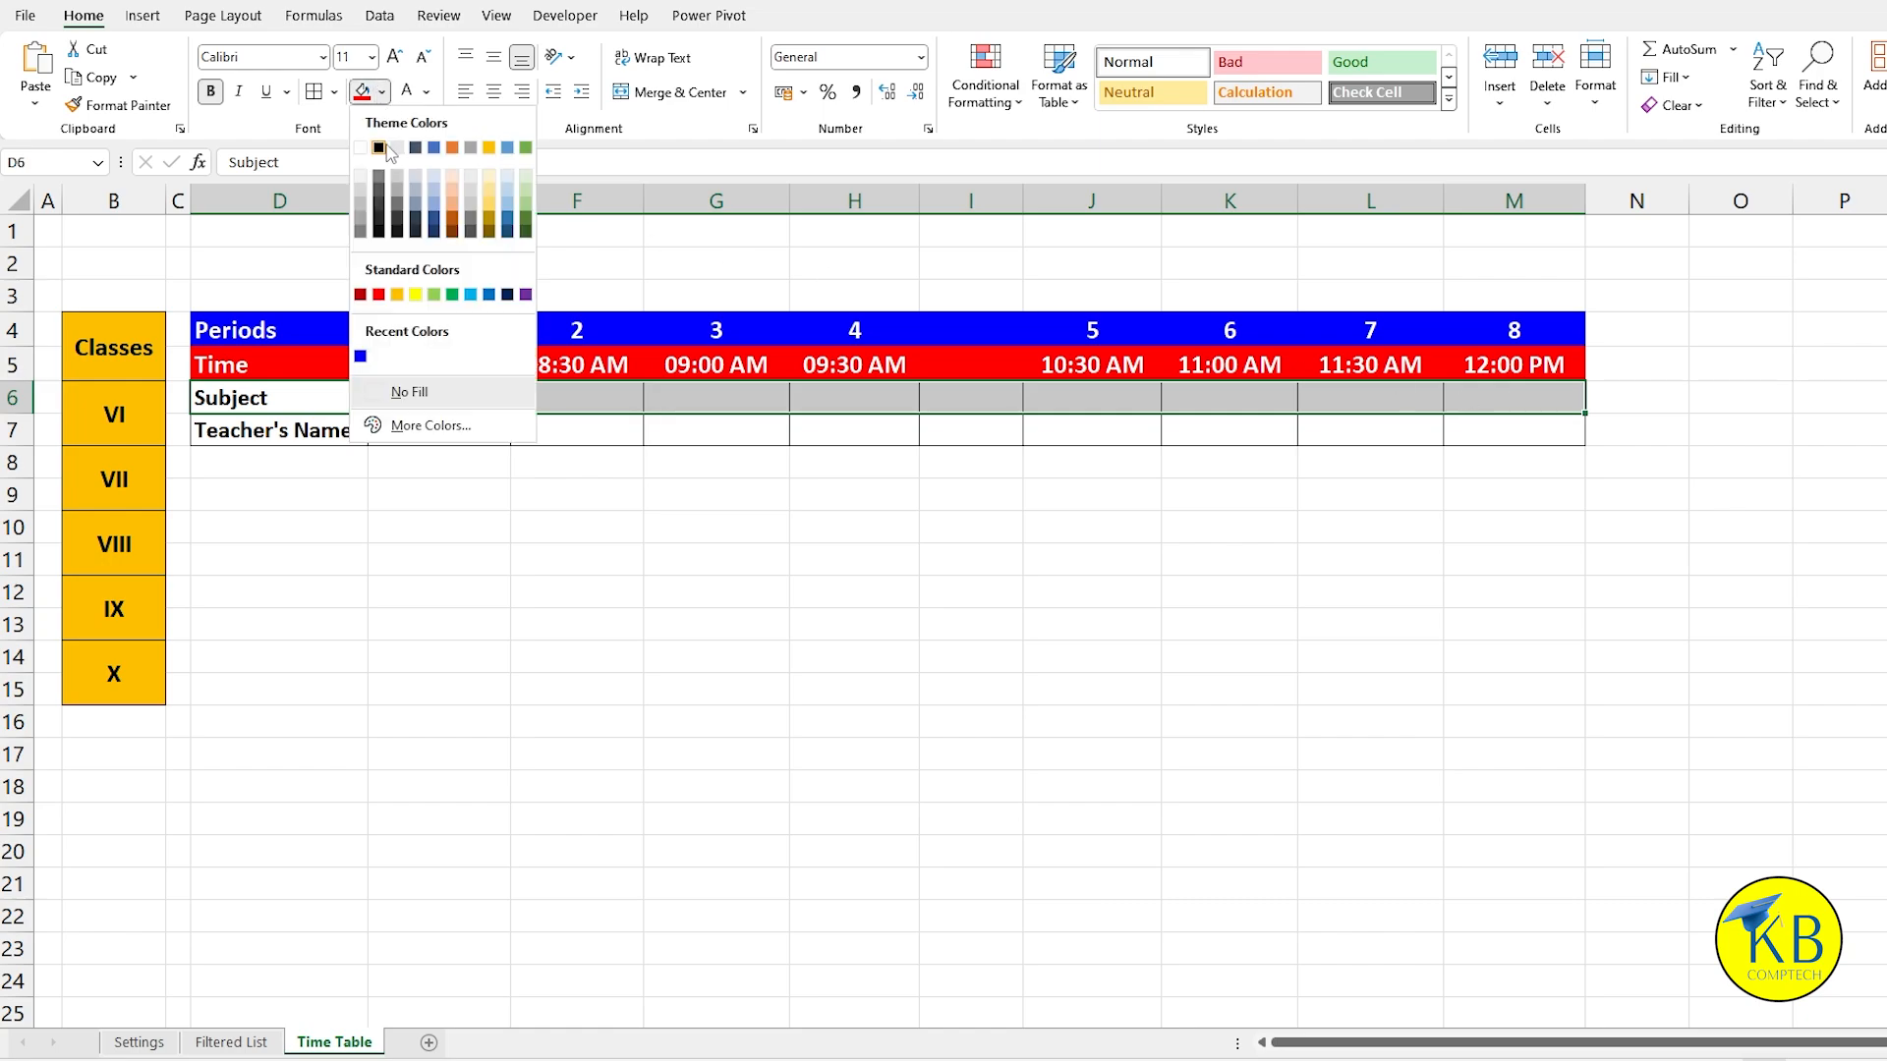
left_click(360, 198)
Step: Copy the formatted Subject and Teacher's Name rows of class VI down to classes VII, VIII, IX and X
left_click(235, 431)
left_click_drag(236, 401, 1507, 432)
key("ctrl+c")
key("ctrl+q")
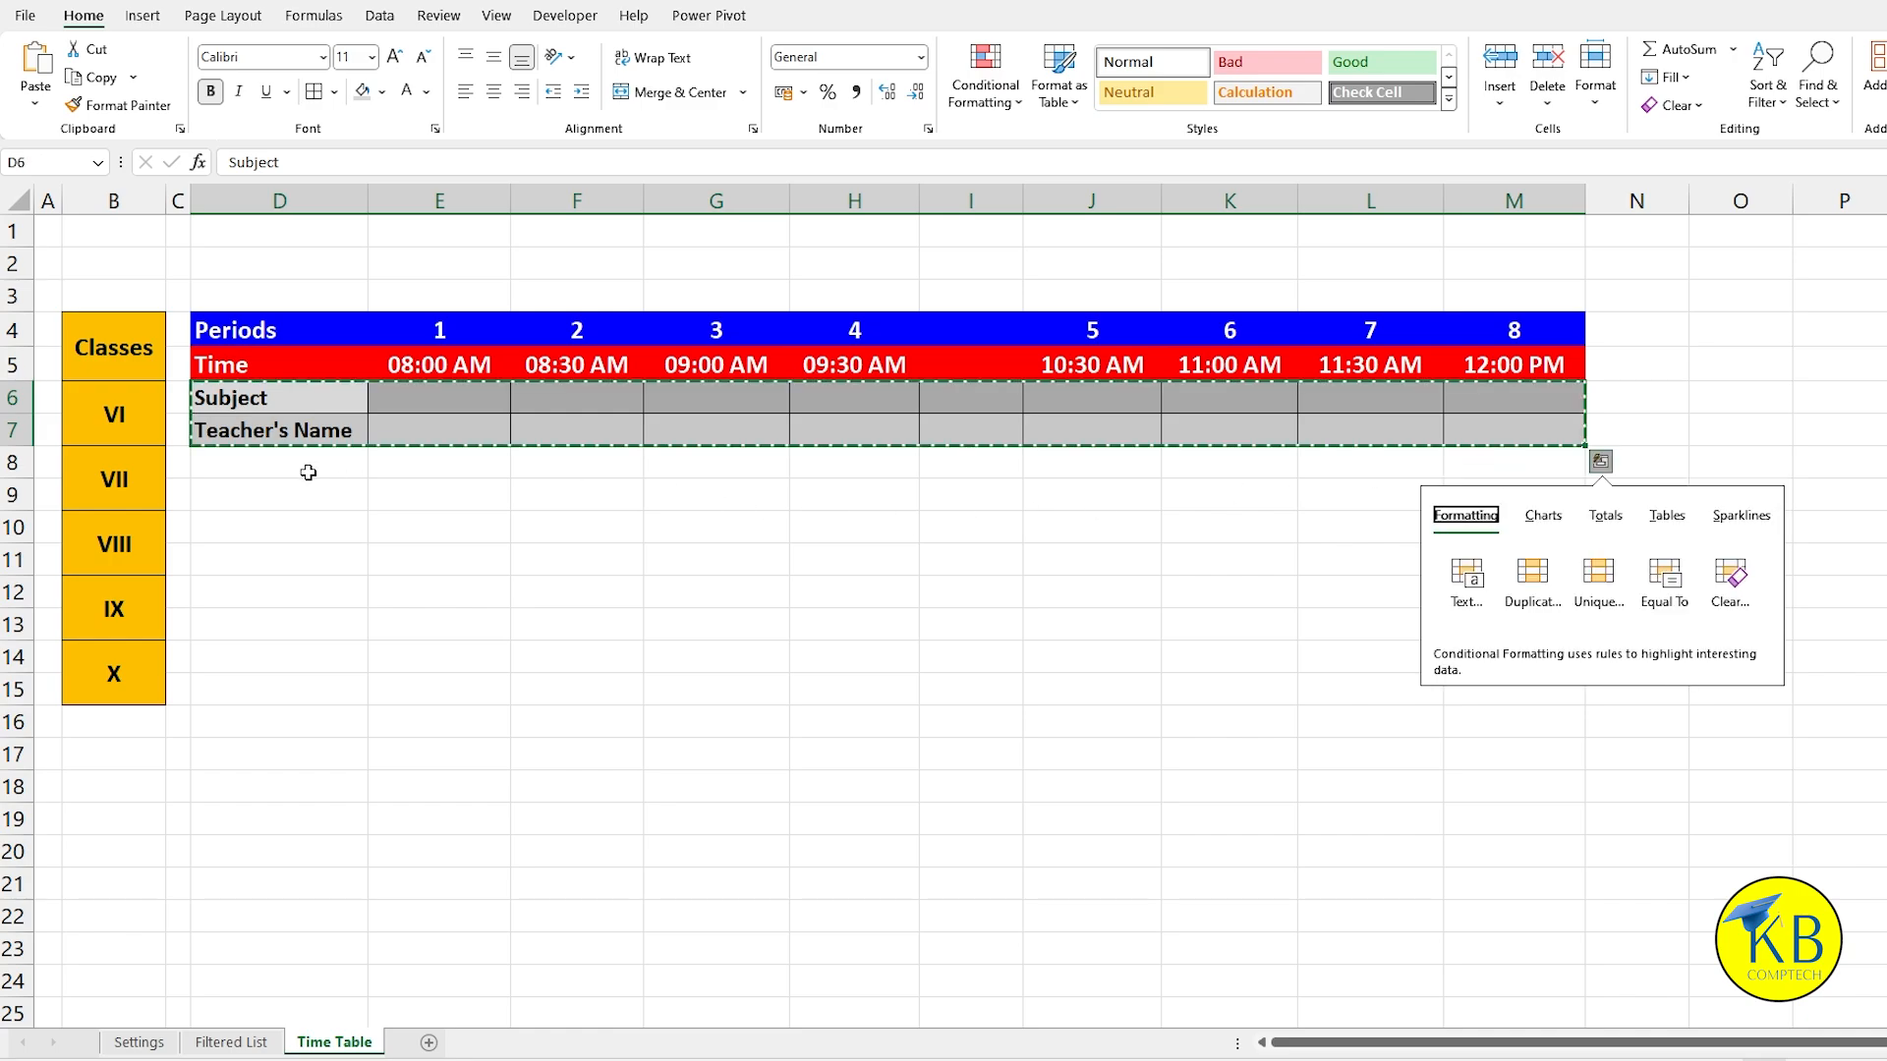
left_click(278, 463)
key("ctrl+v")
left_click(274, 535)
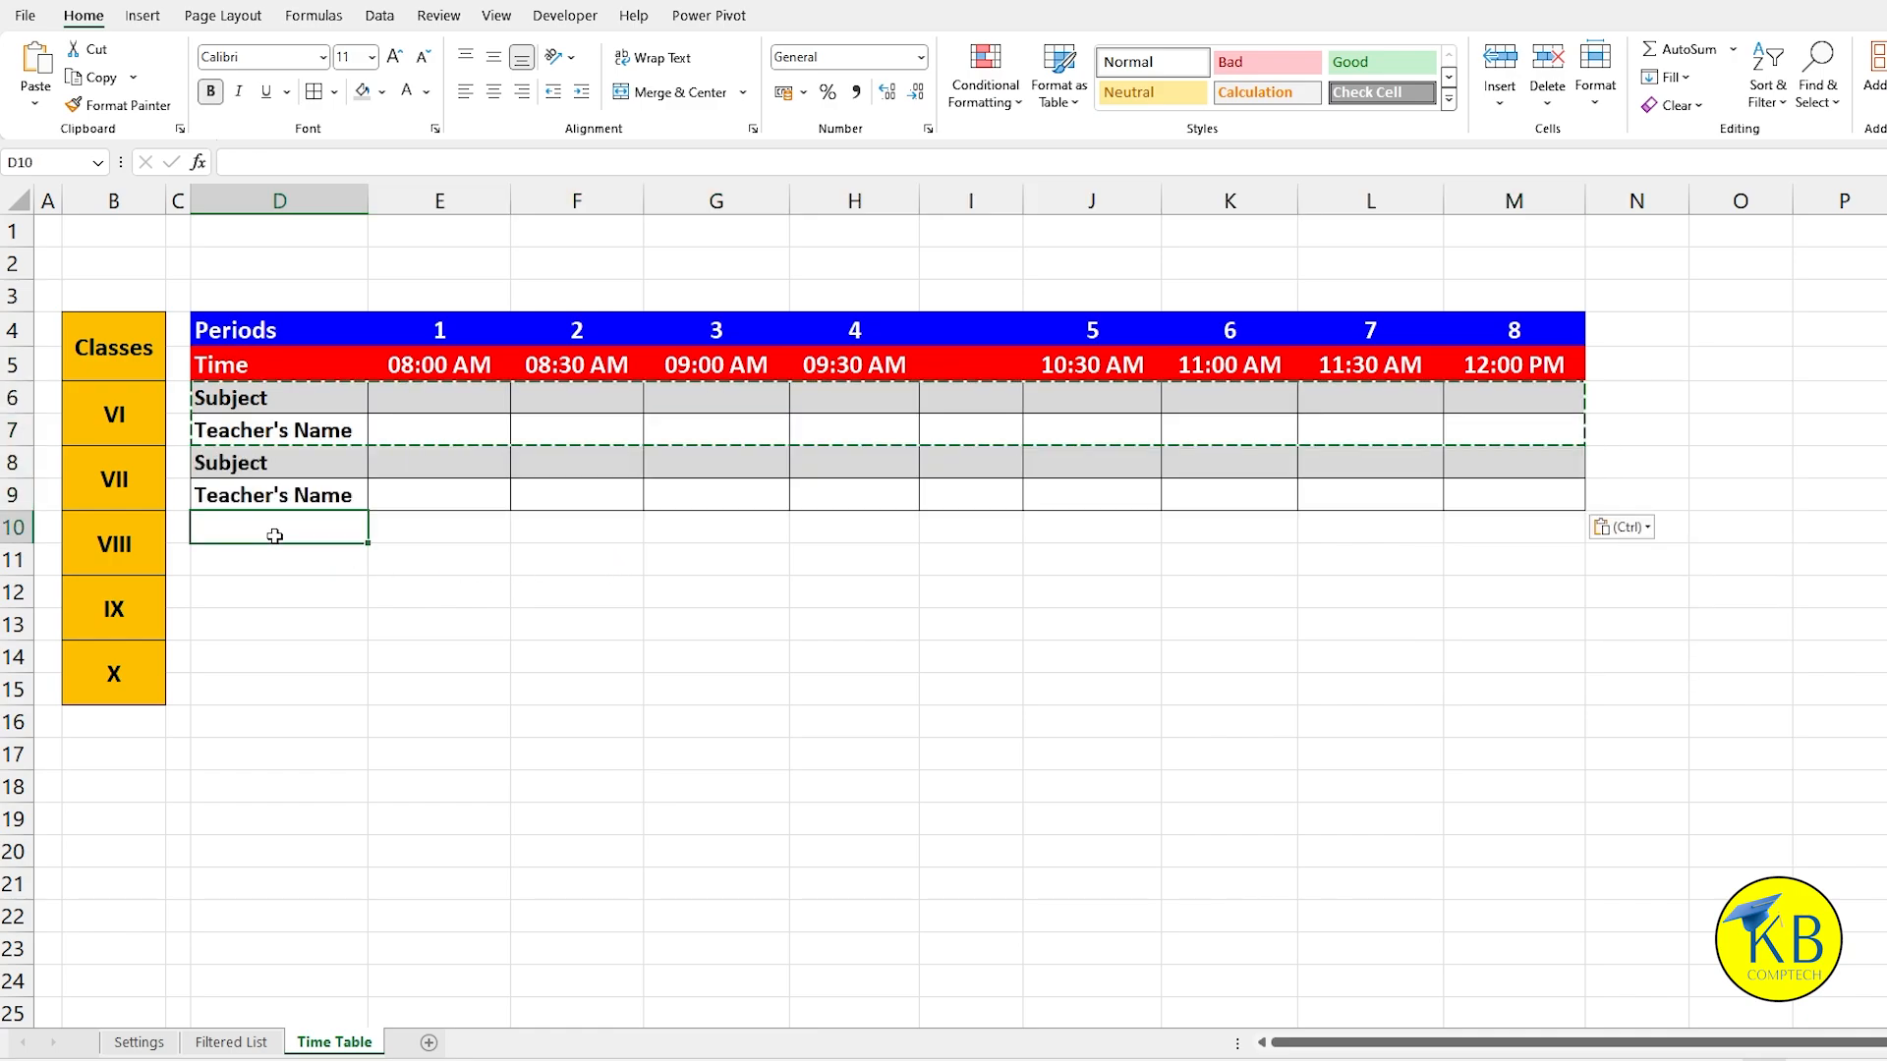
key("ctrl+v")
left_click(266, 593)
key("ctrl+v")
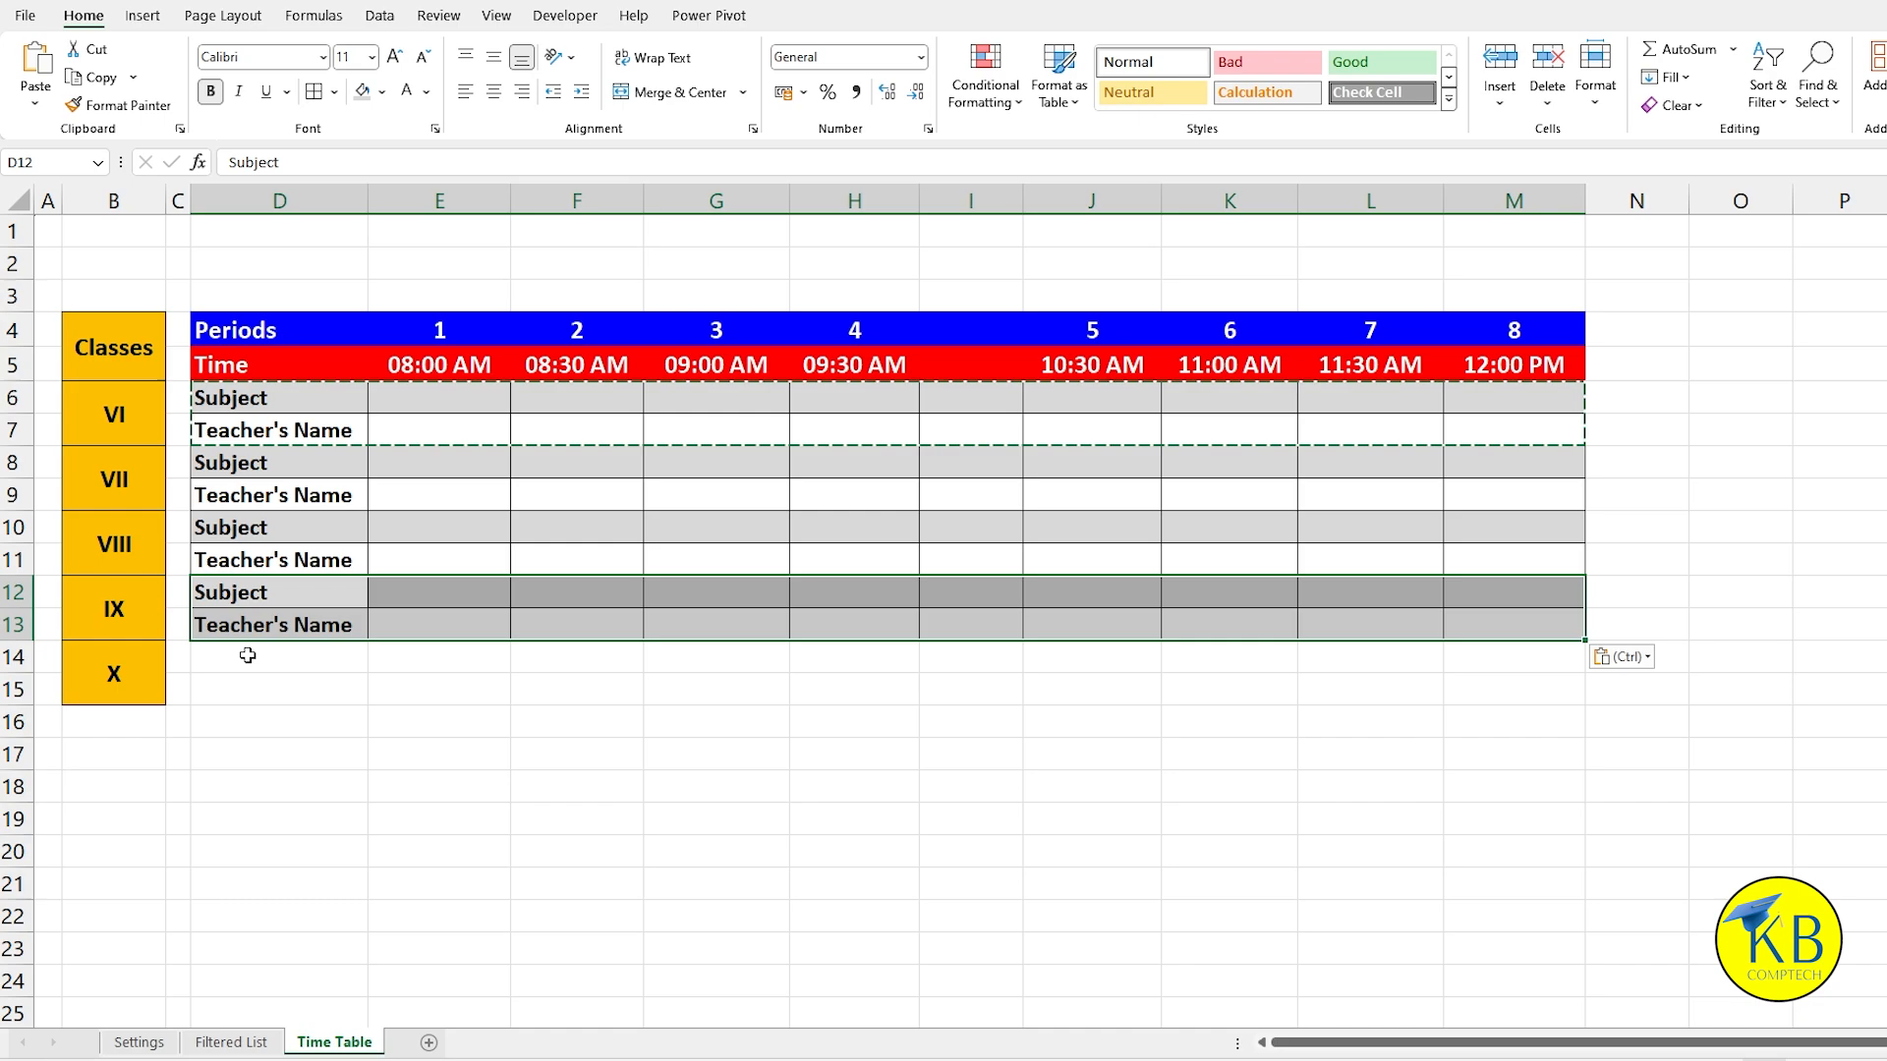
left_click(248, 656)
key("ctrl+v")
left_click(283, 394)
key("Escape")
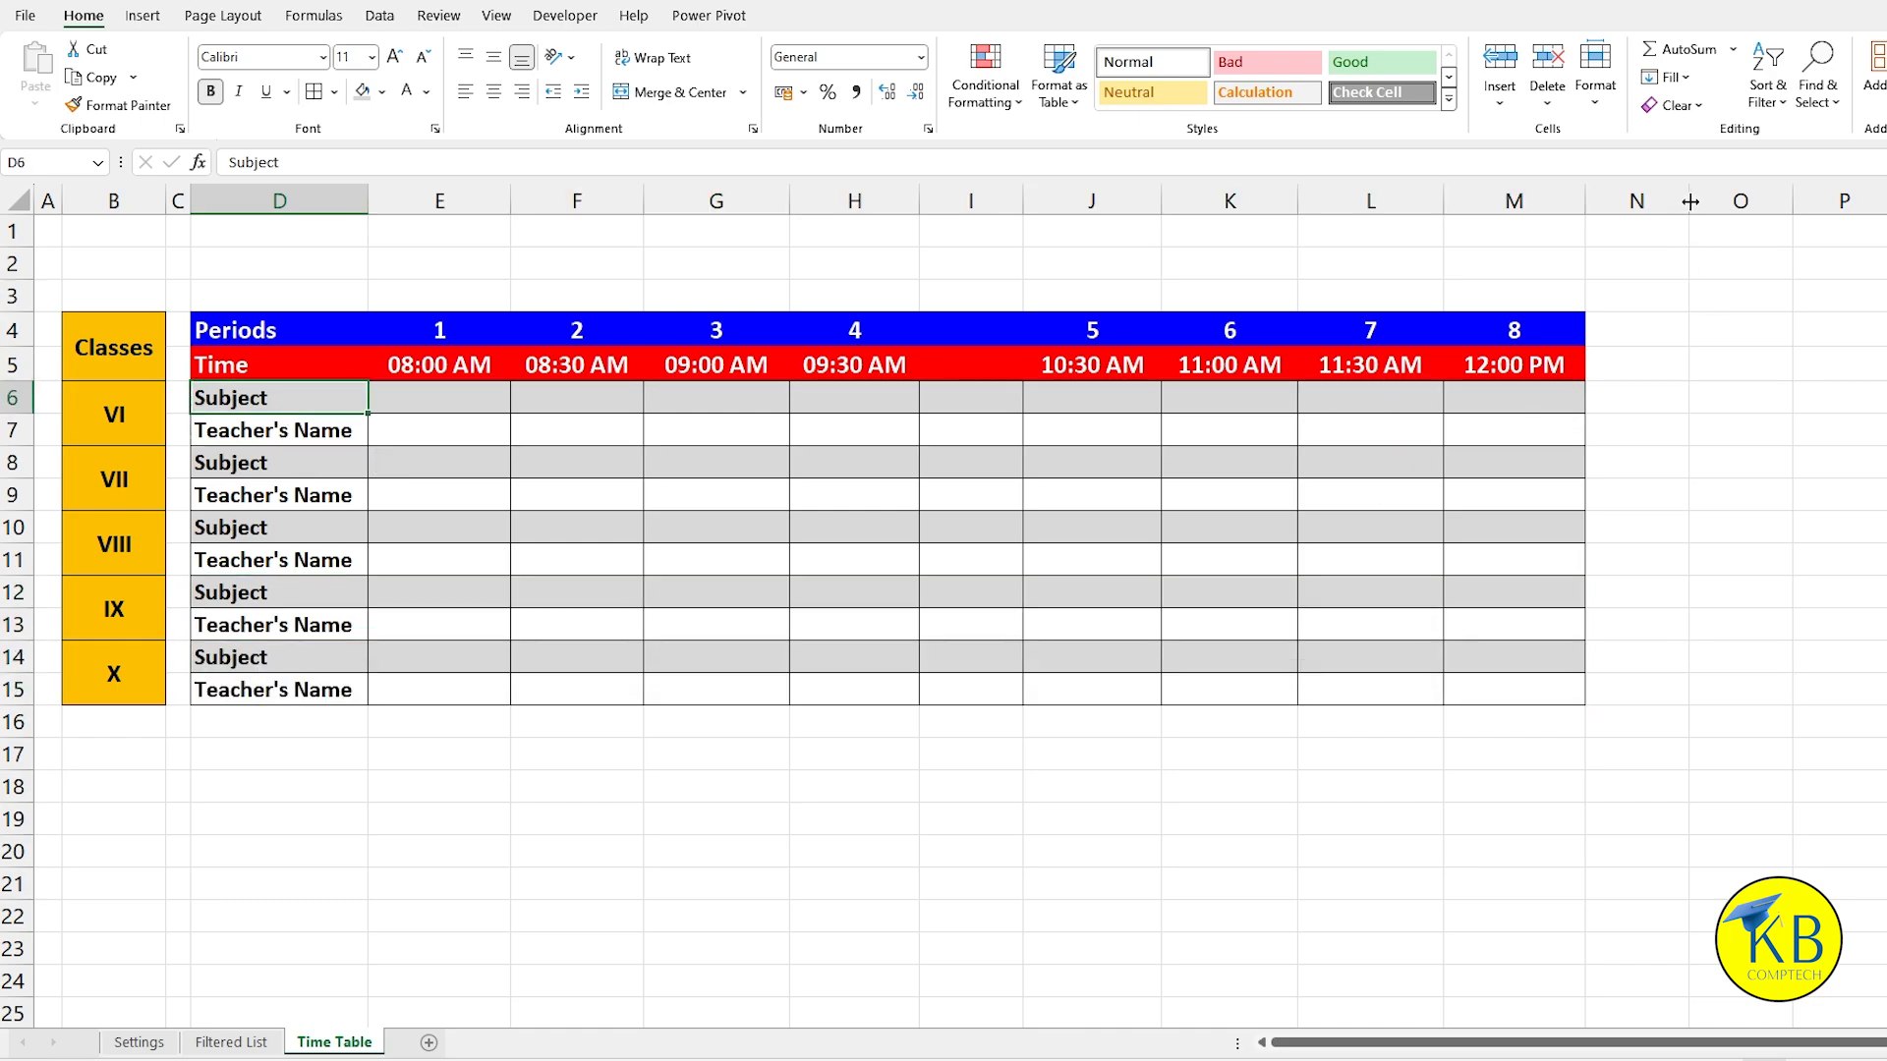
Step: Narrow column N to a thin spacer and merge O4:O15 into one cell with centered, middle-aligned content
left_click_drag(1691, 204, 1609, 196)
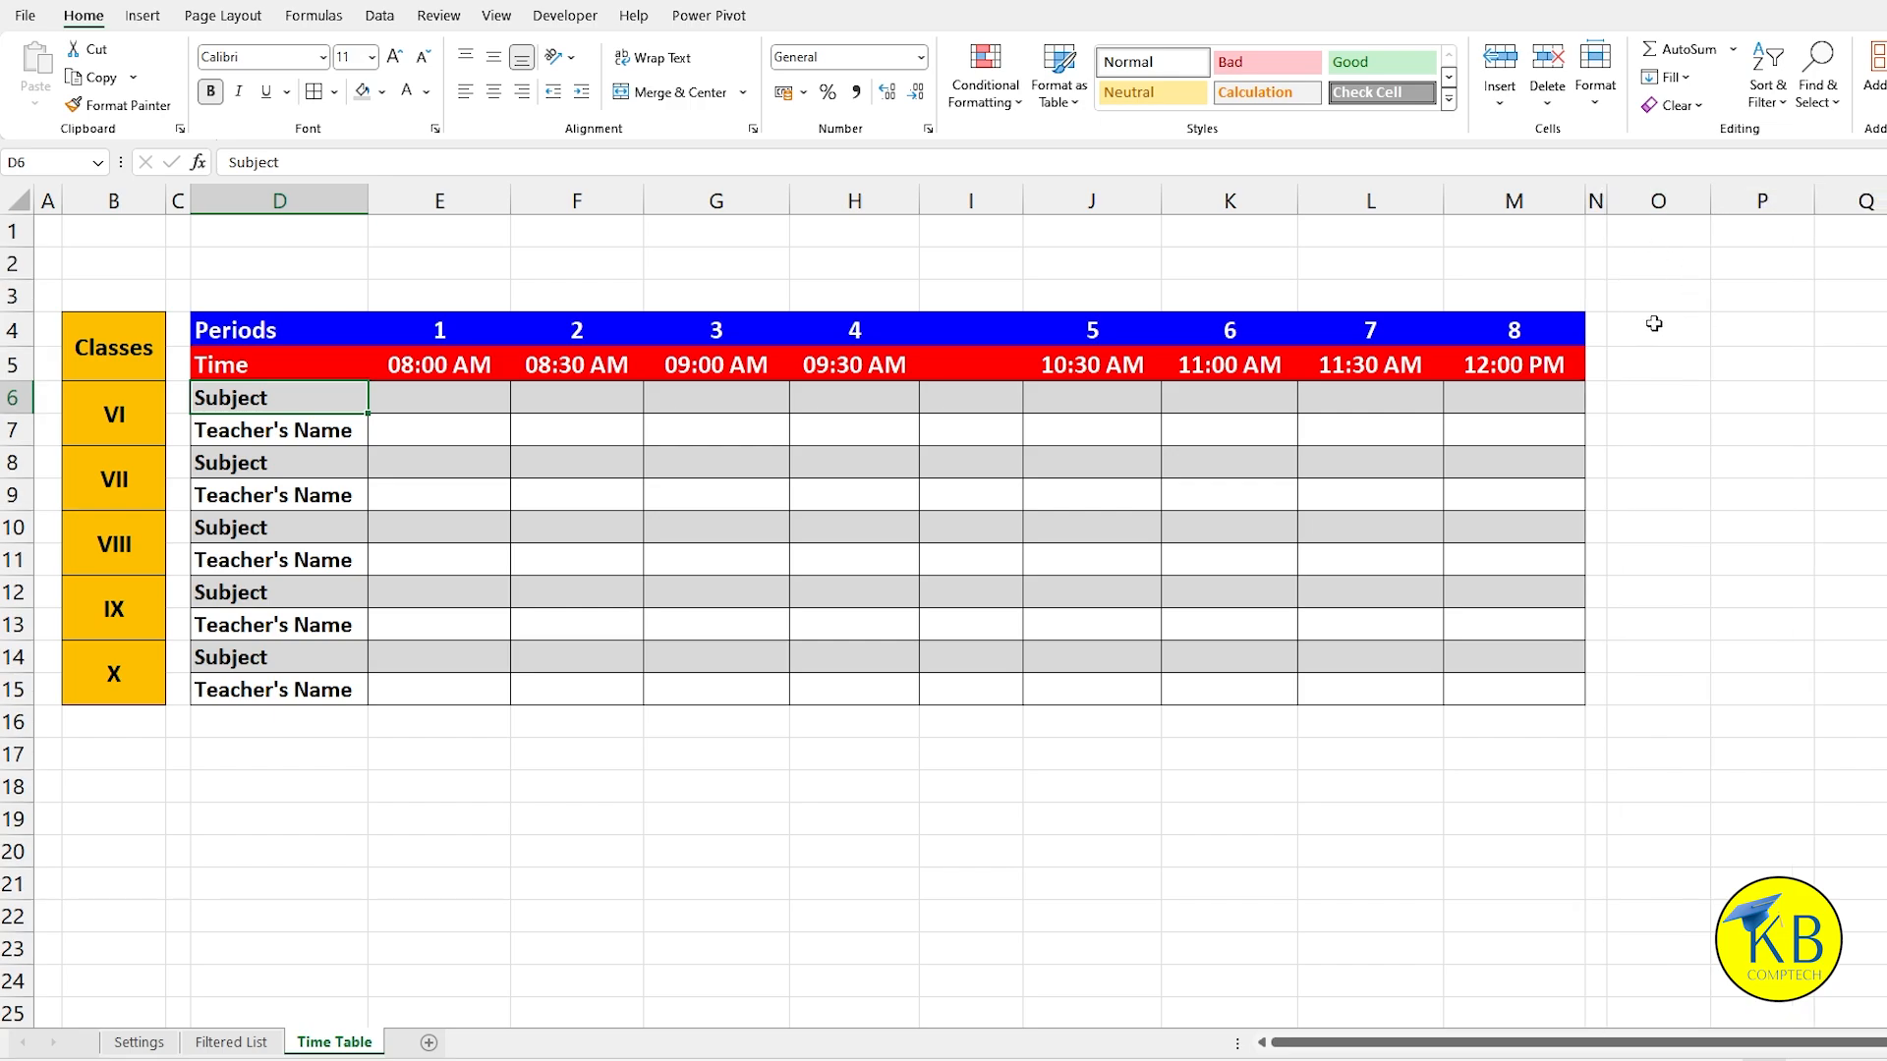
left_click_drag(1654, 323, 1670, 692)
left_click(670, 96)
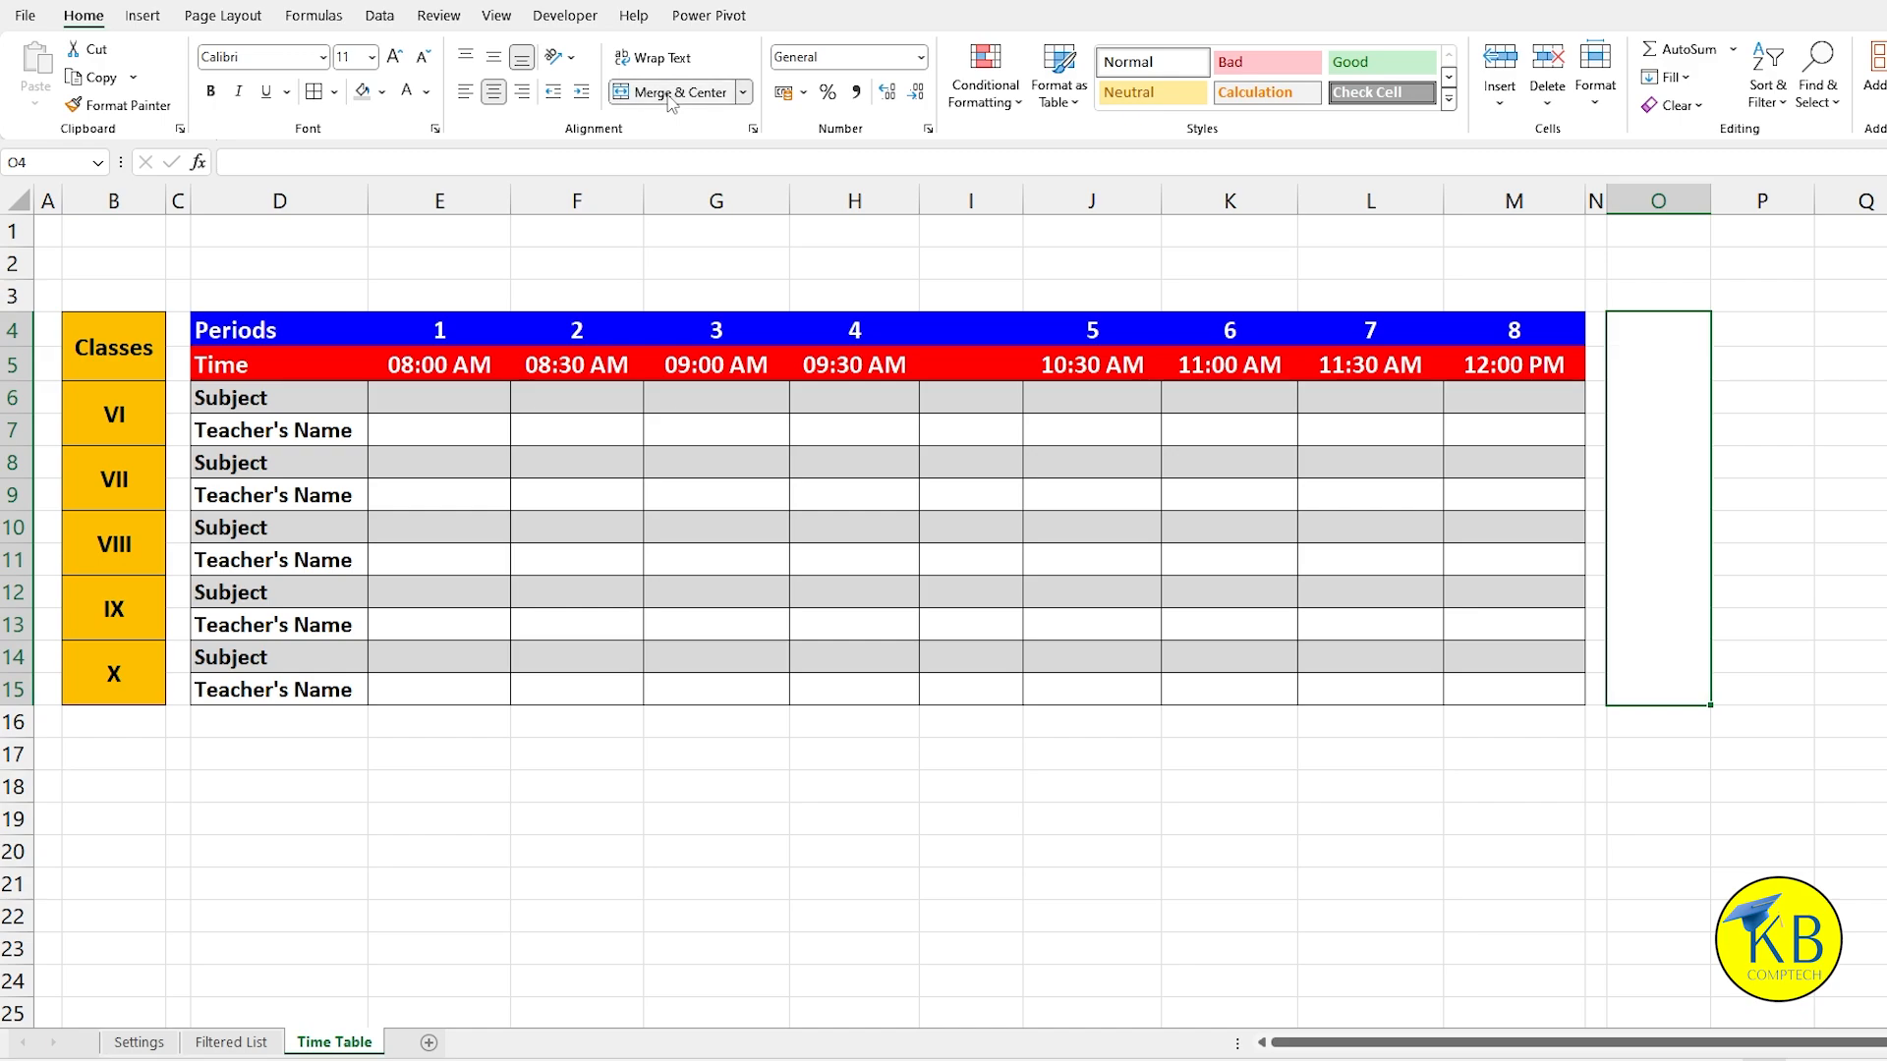
left_click(492, 62)
Step: Format the merged cell in column O as bold, size 18, with an orange fill
left_click(211, 92)
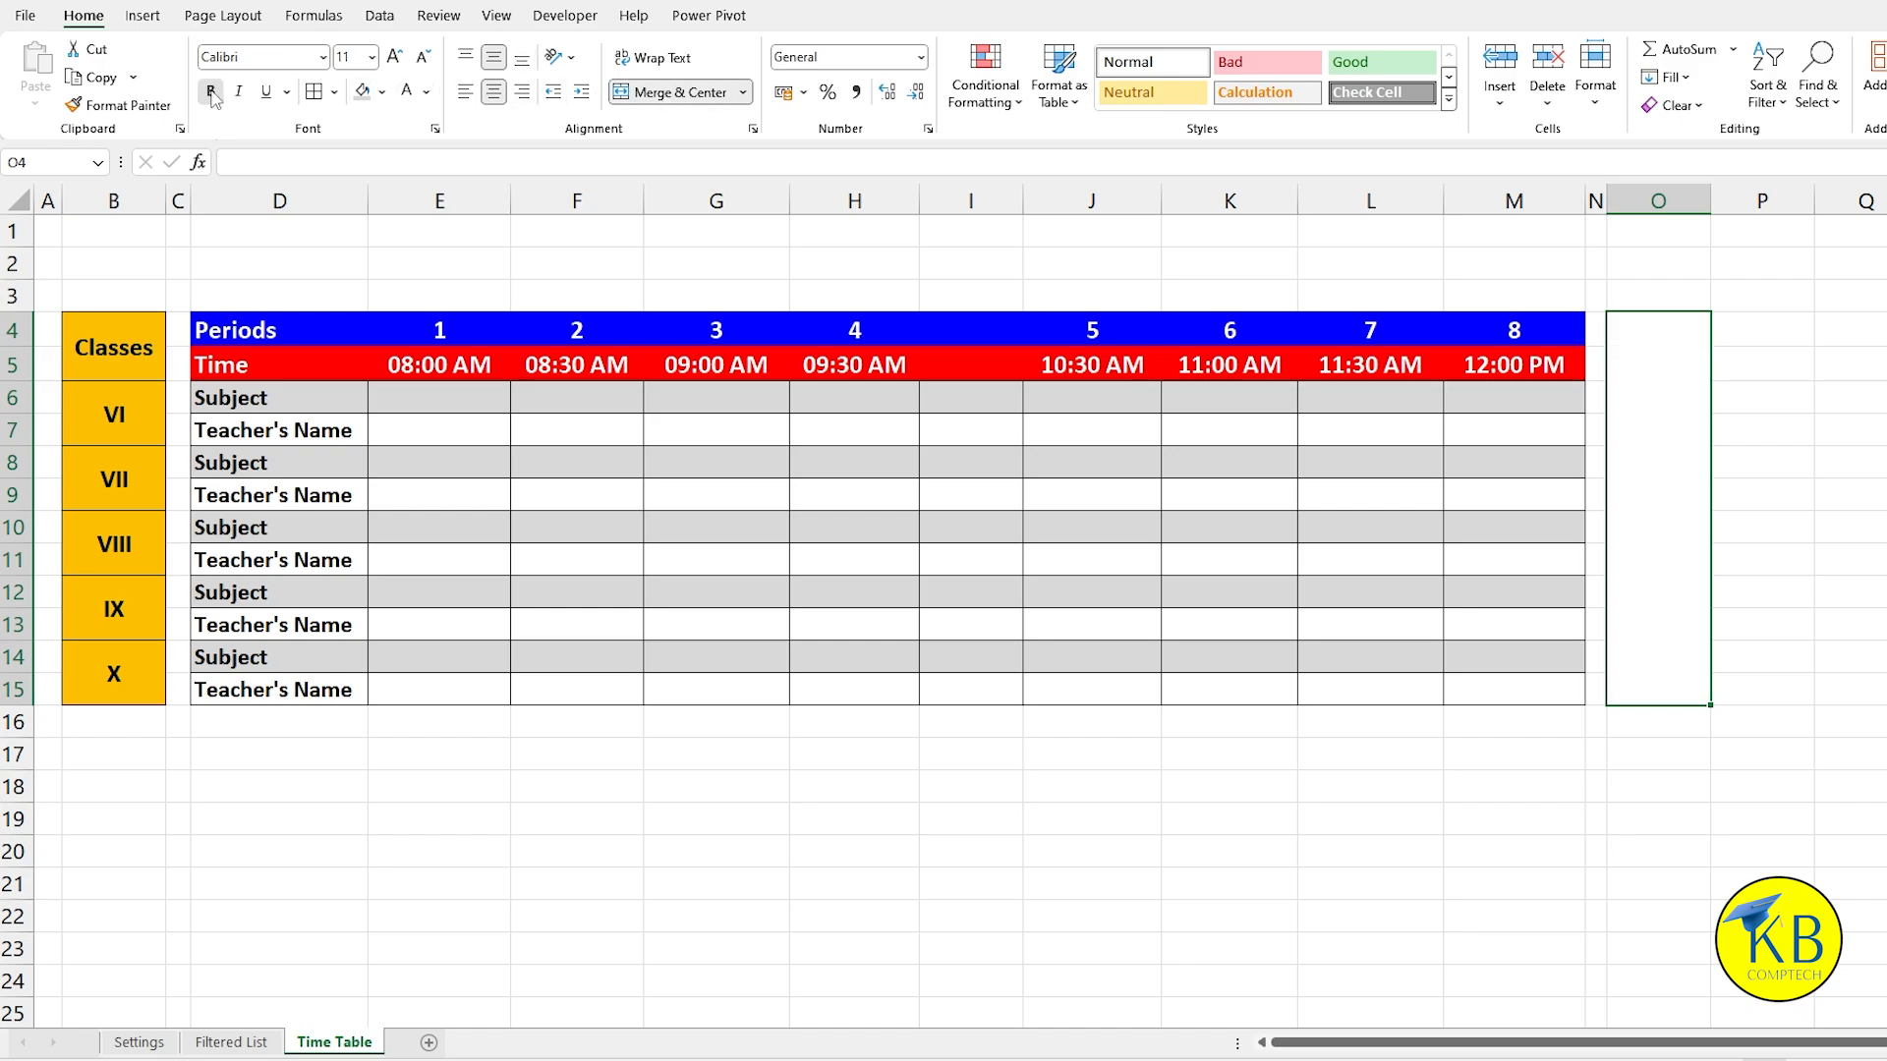
left_click(394, 59)
left_click(394, 59)
left_click(394, 59)
left_click(383, 91)
left_click(397, 295)
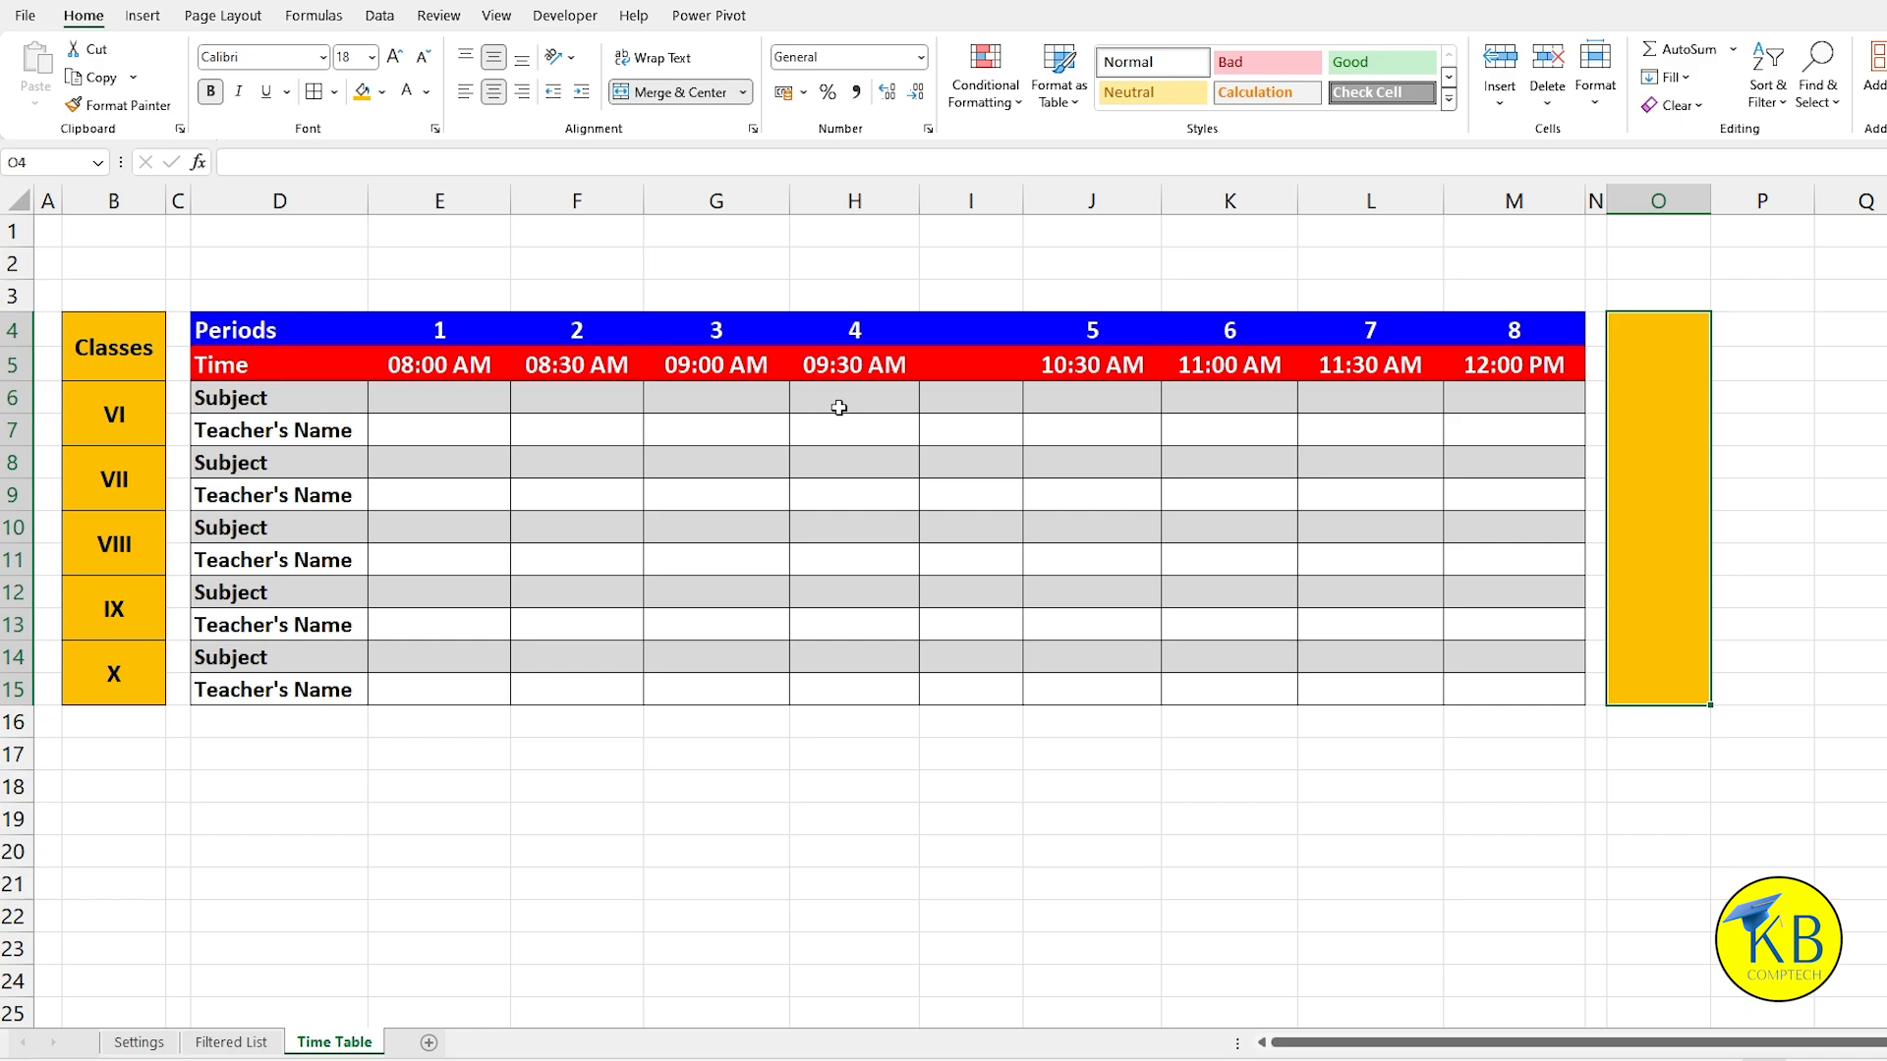
Step: Enter "School Over" in the merged cell in column O and rotate the text upward
type("School Over")
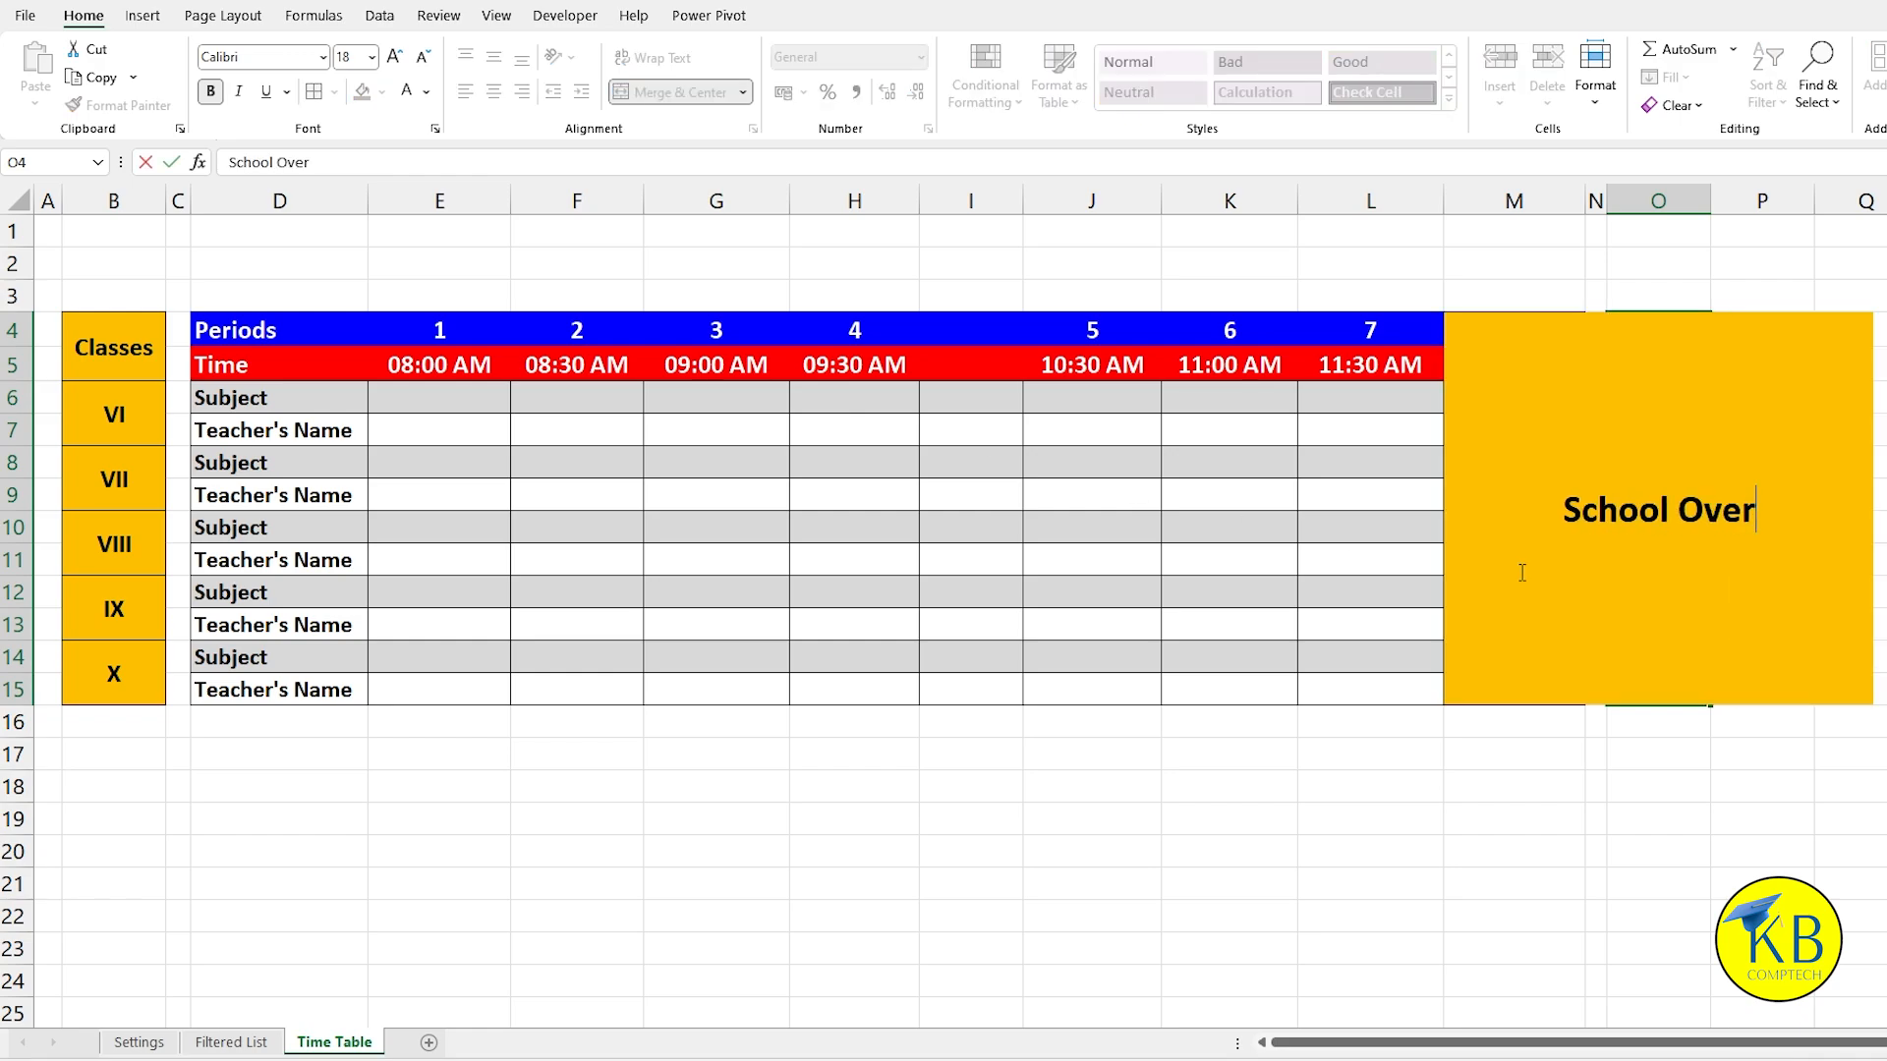
key("ctrl+Return")
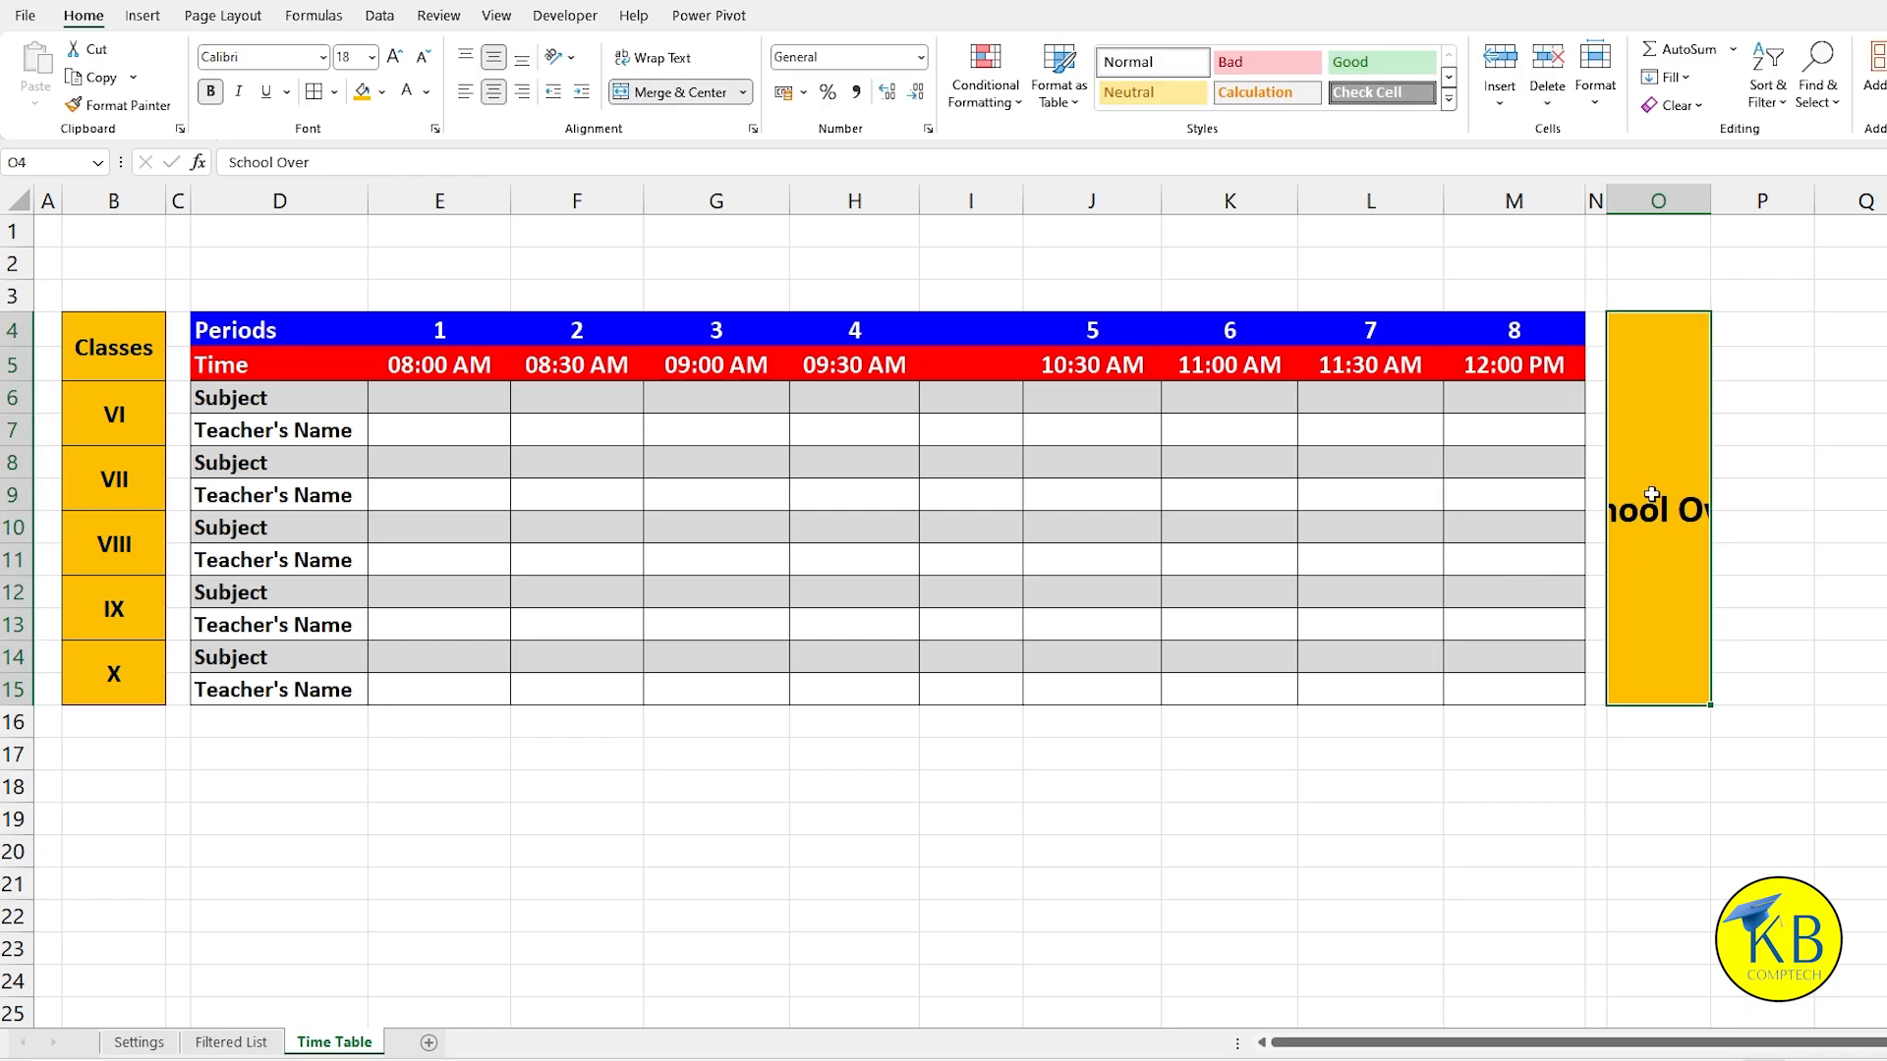
left_click(570, 61)
left_click(605, 178)
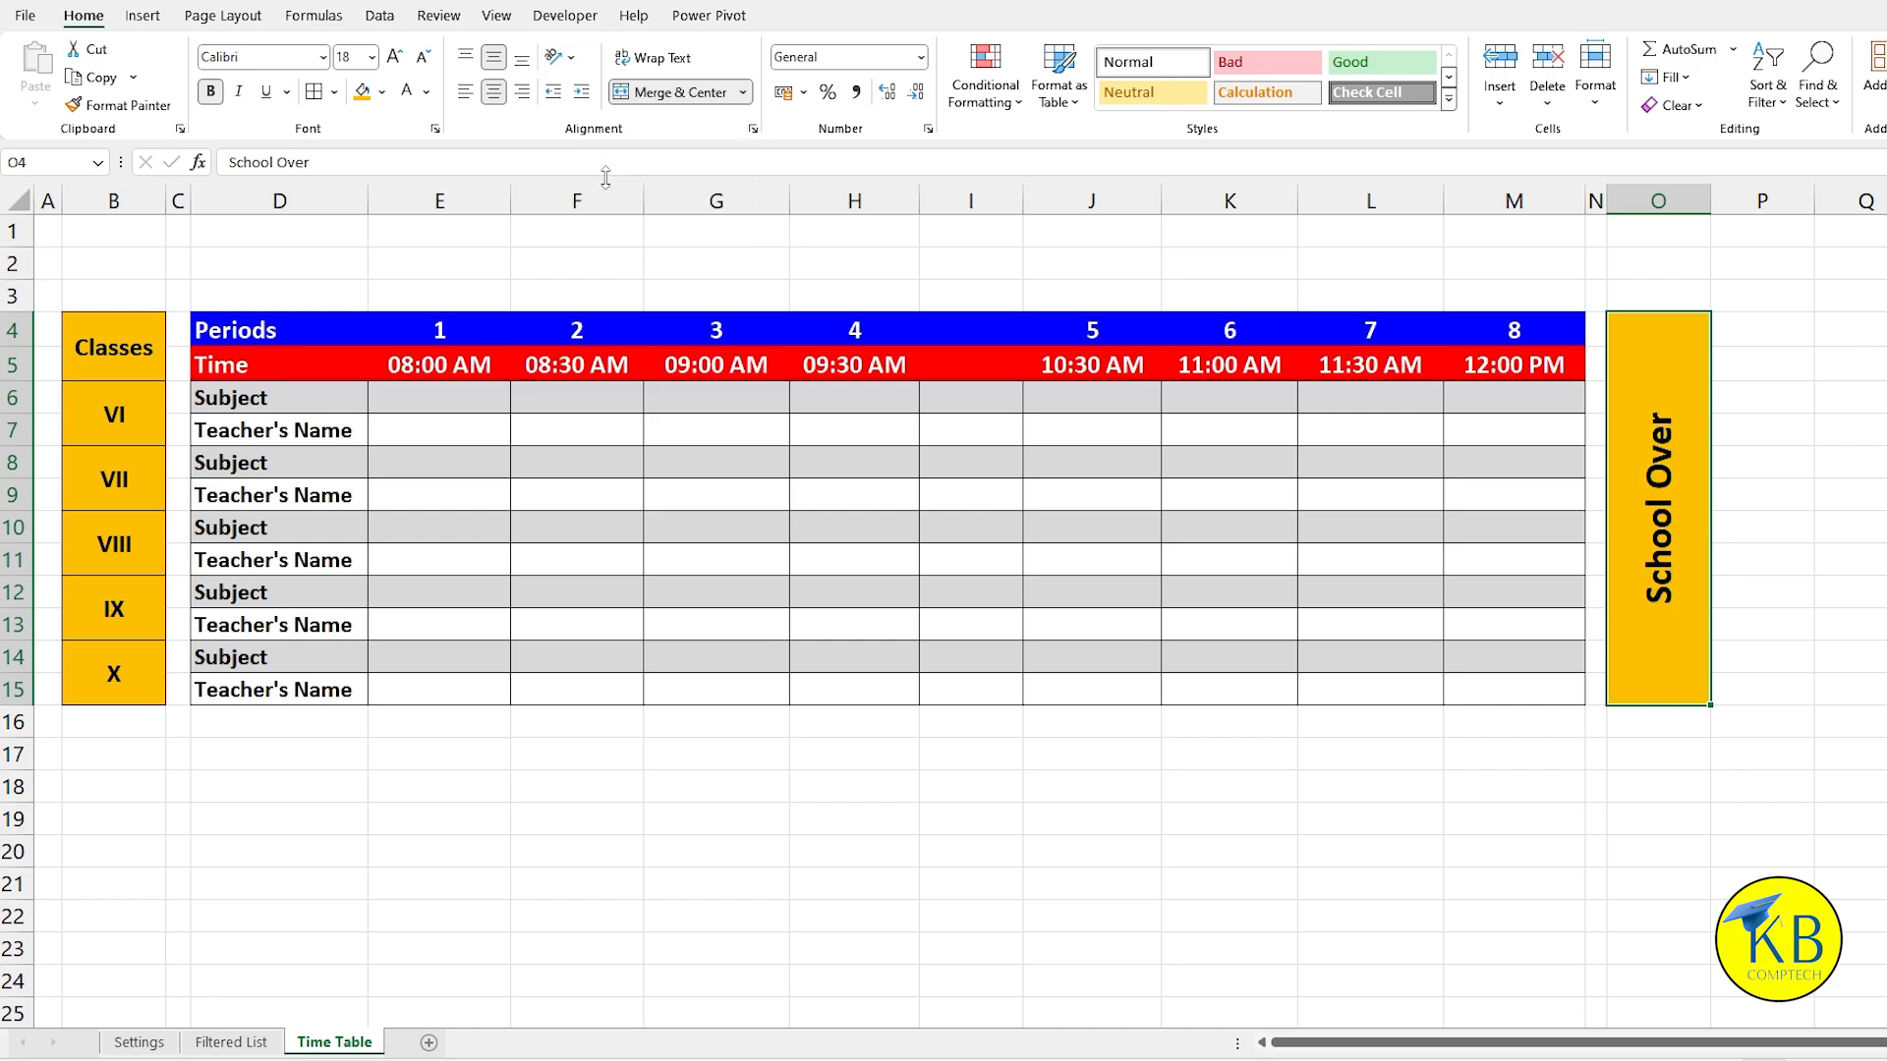
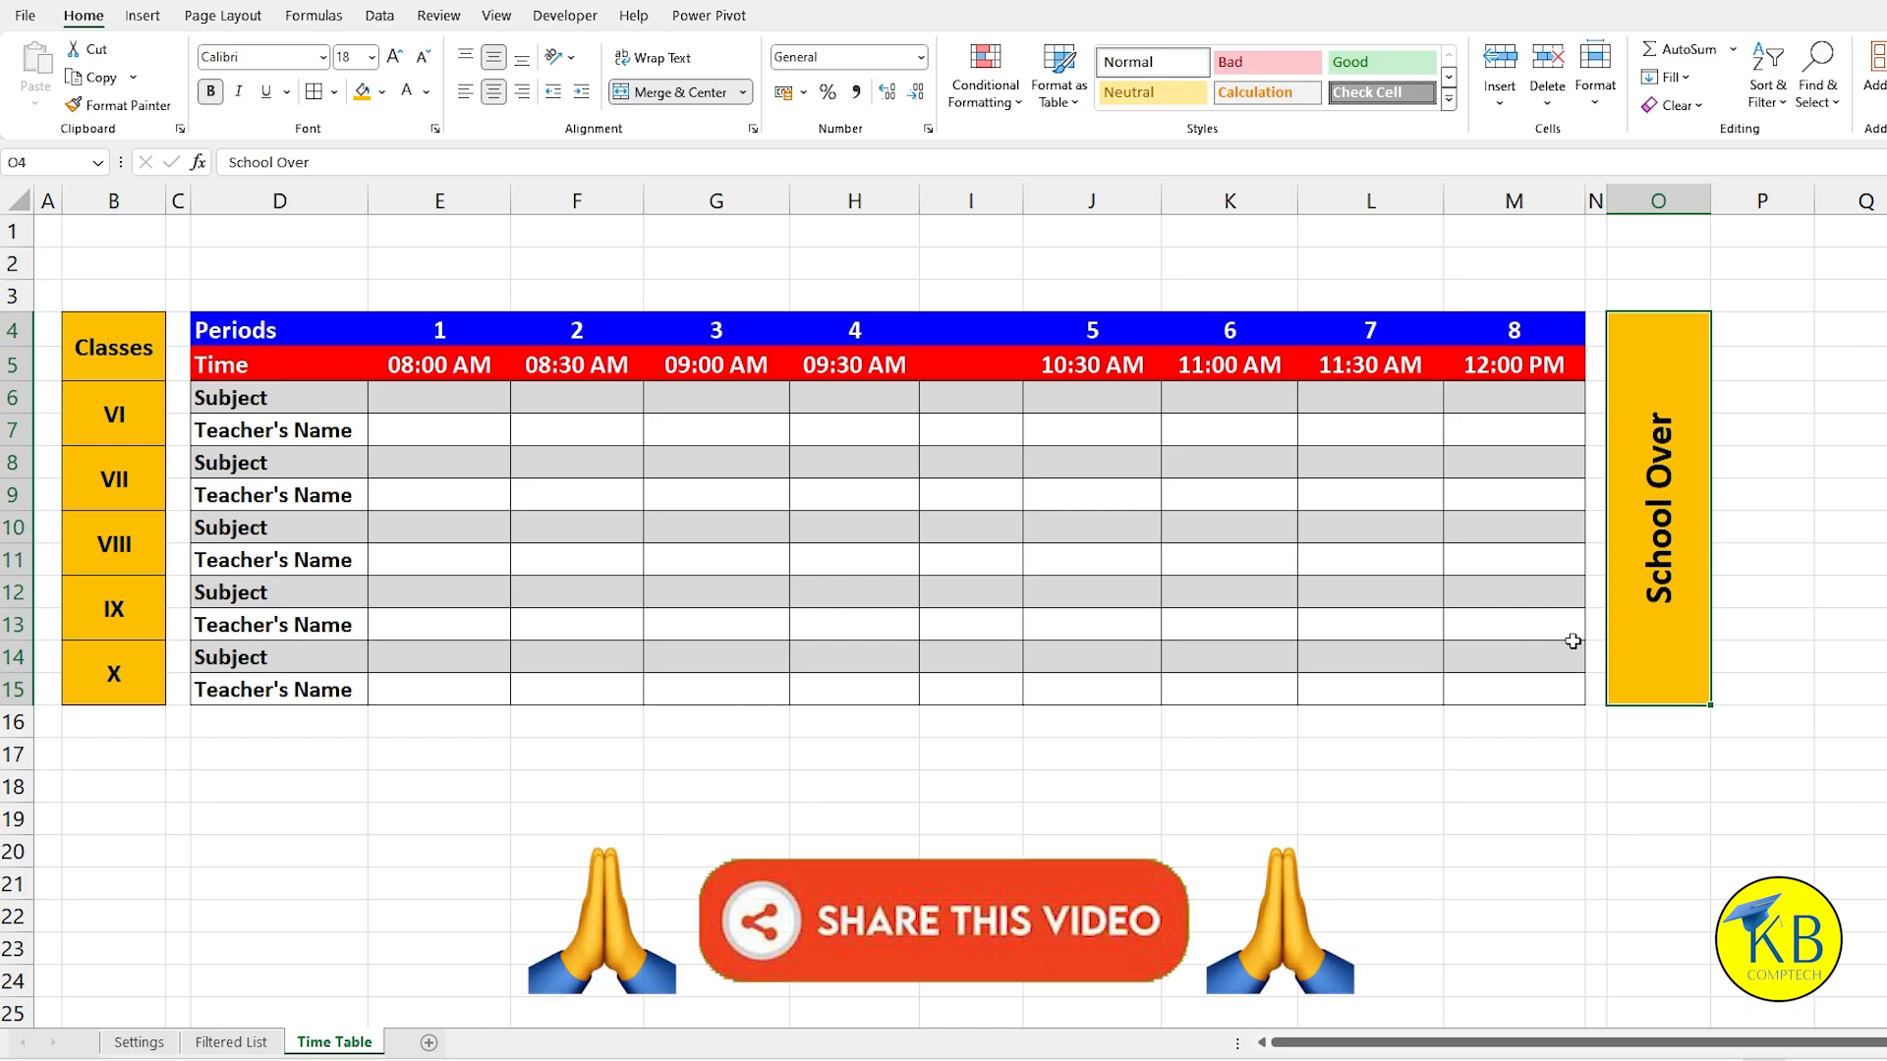
Step: Merge and center B2:O2 and set its font to bold, size 26
left_click(119, 268)
left_click_drag(121, 267, 1670, 261)
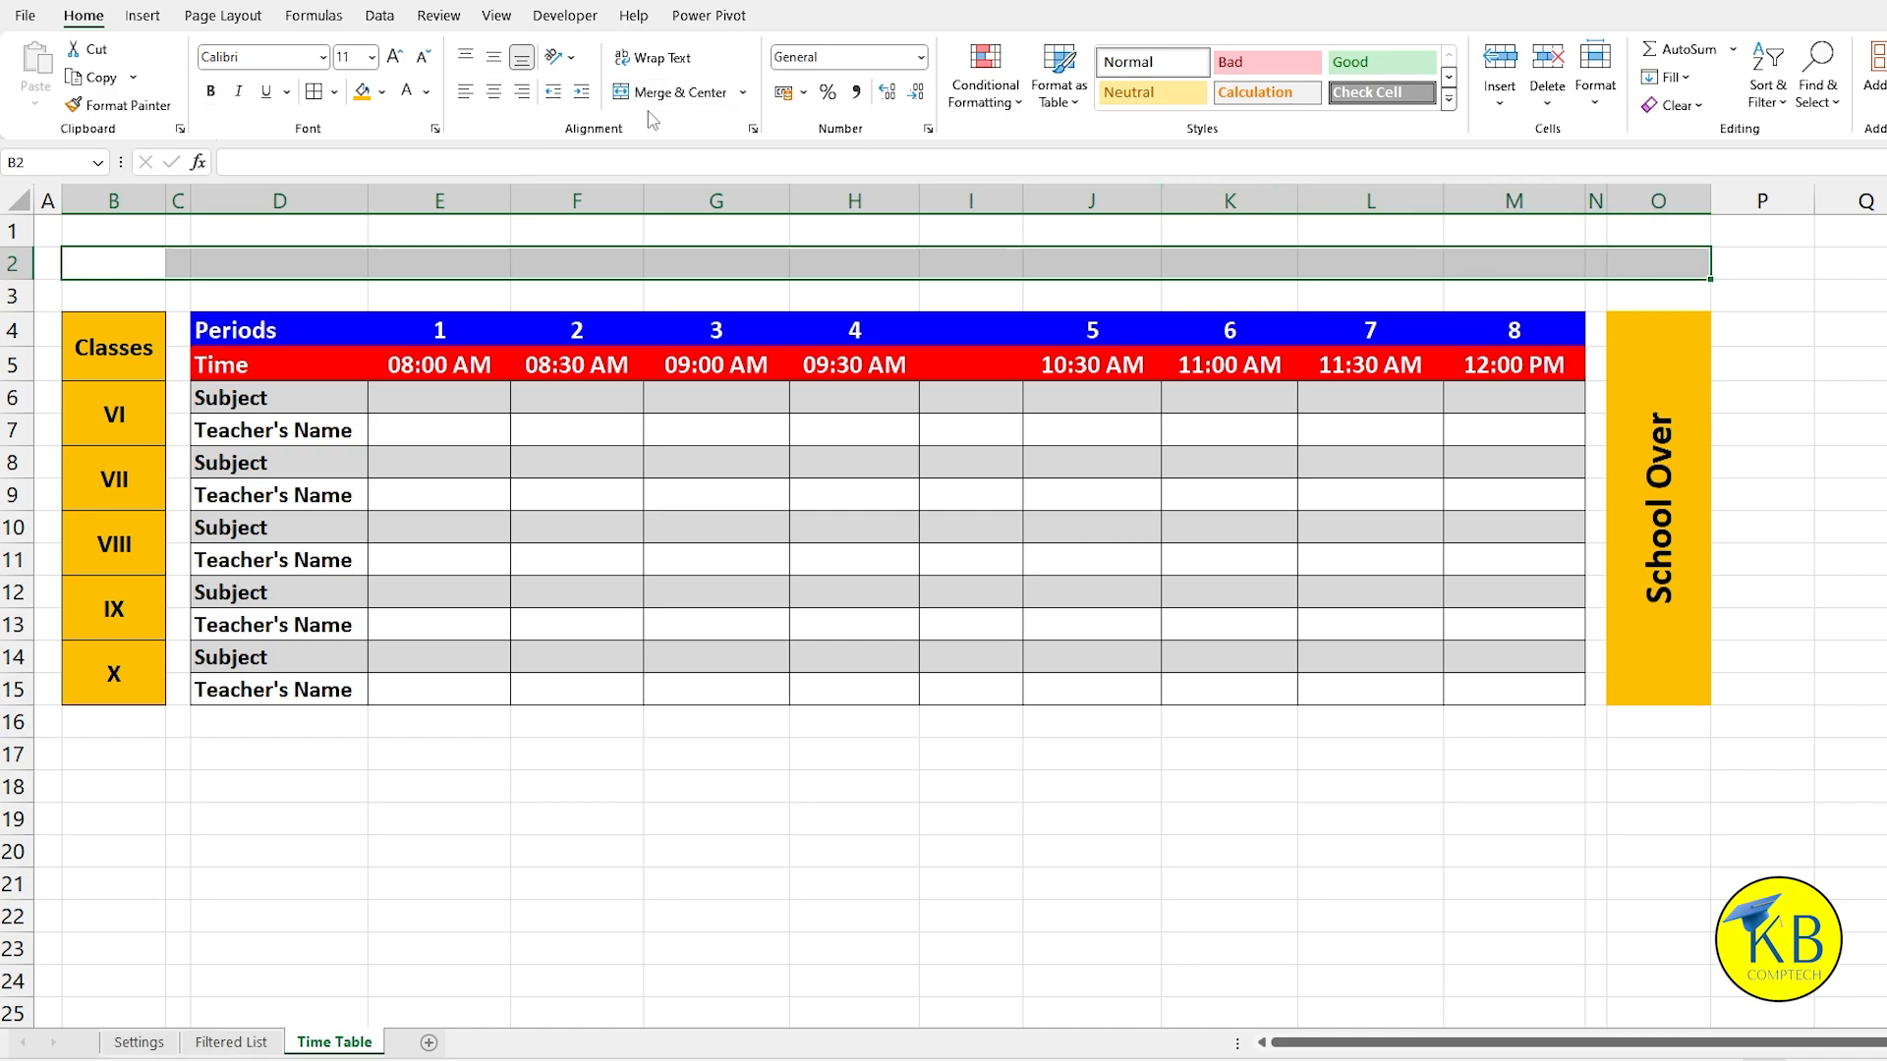
left_click(665, 93)
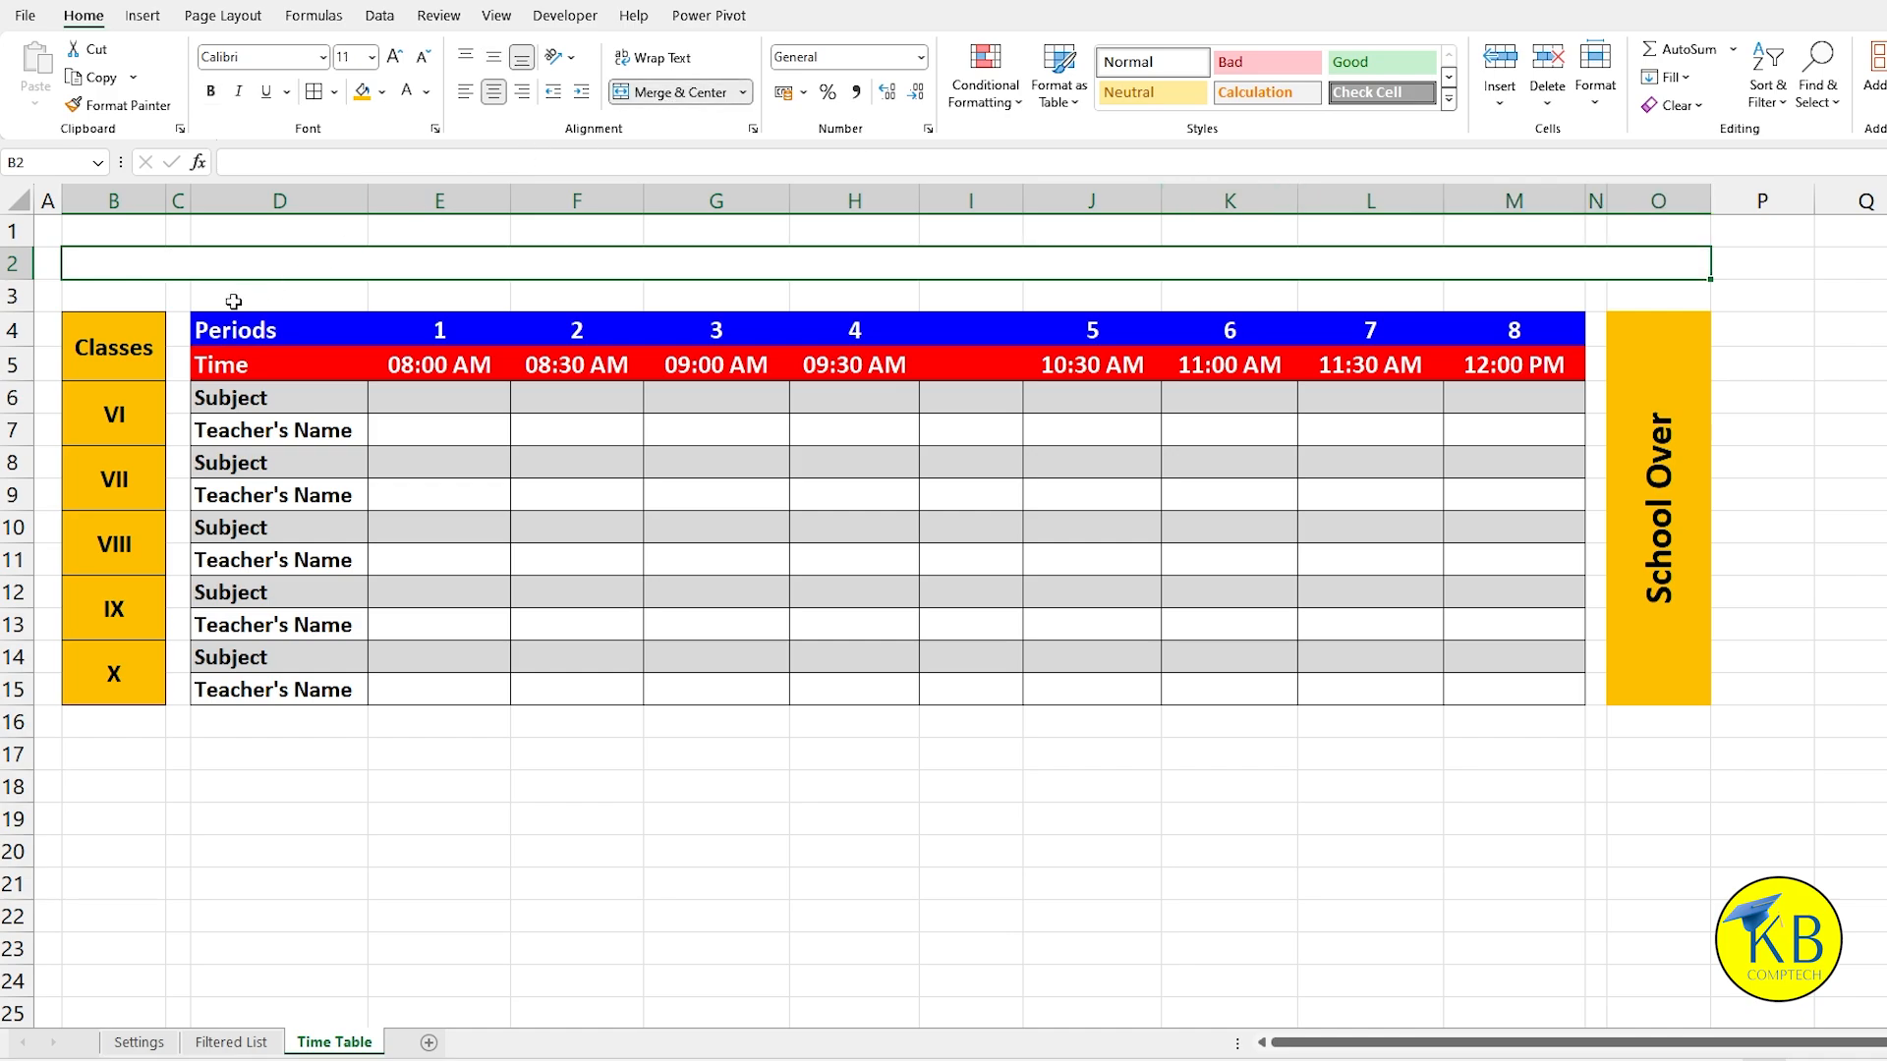
left_click(211, 96)
left_click(395, 58)
left_click(395, 58)
left_click(395, 58)
left_click(395, 58)
left_click(395, 58)
left_click(395, 58)
left_click(395, 58)
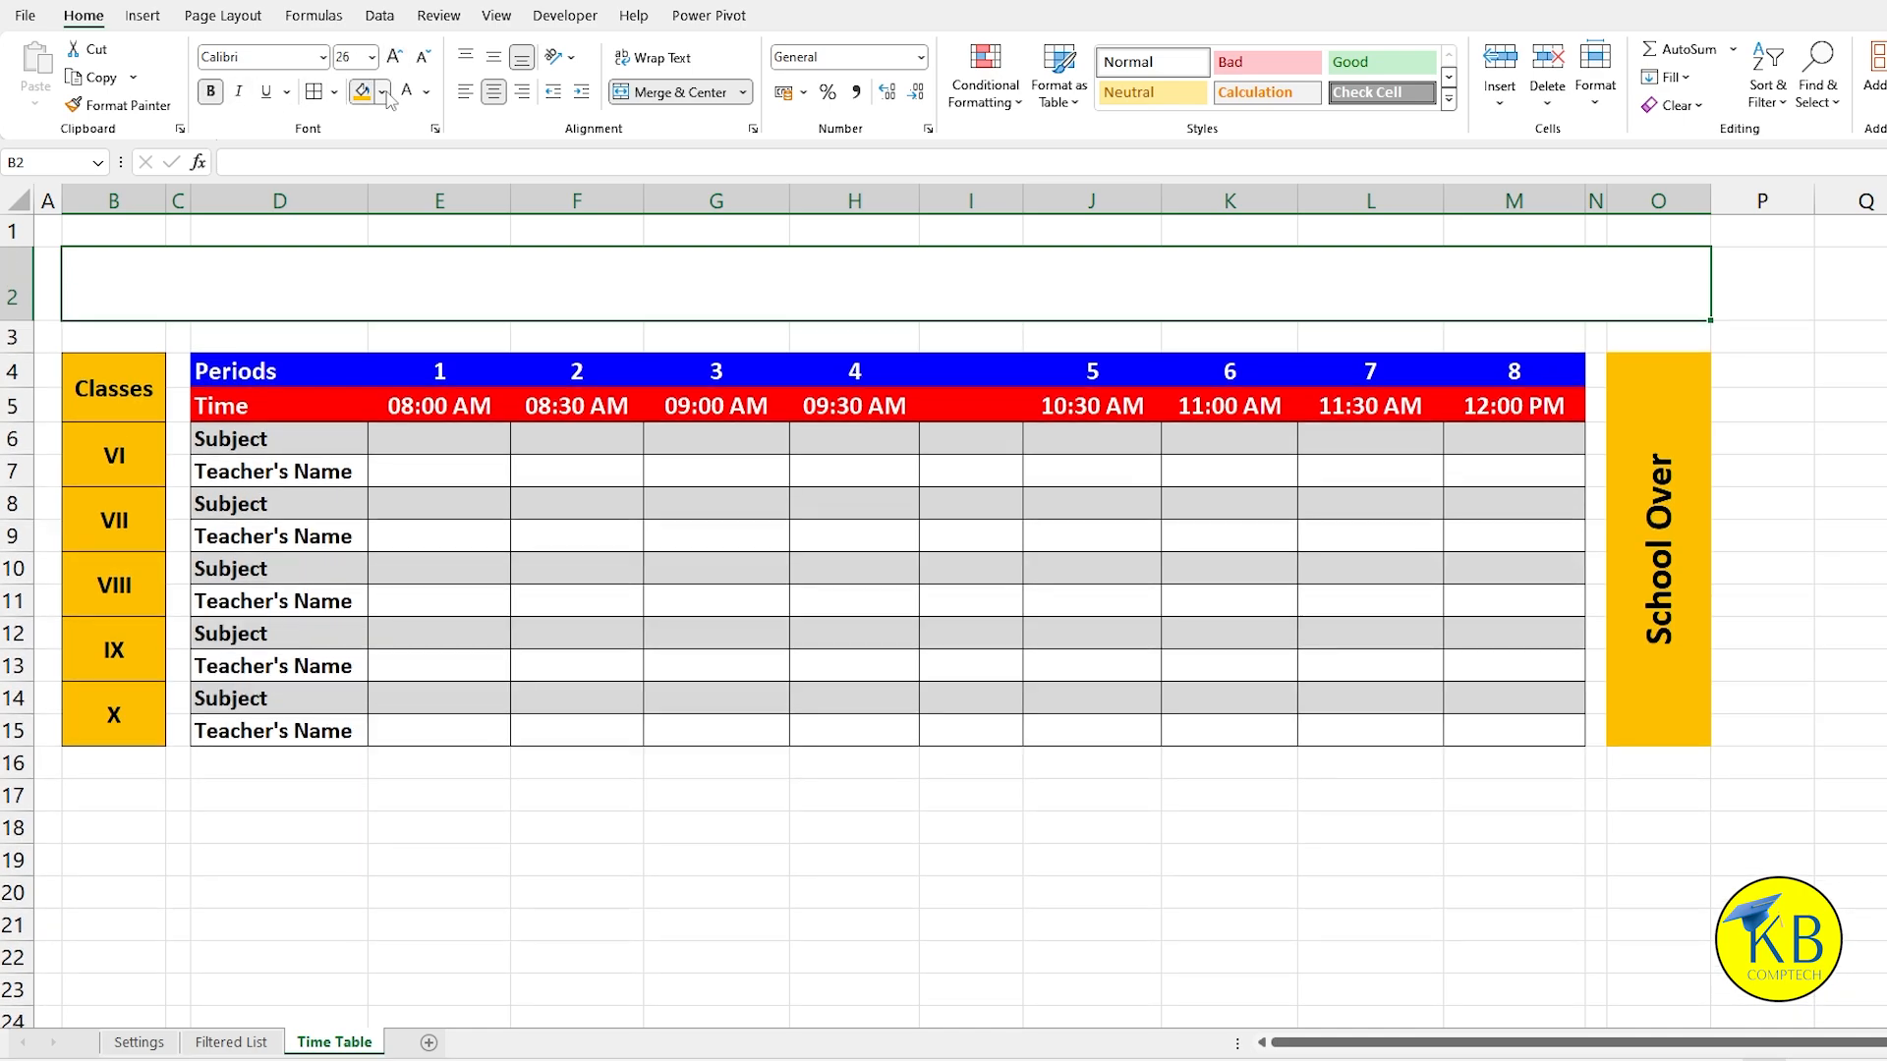
Step: Fill the merged cell in row 2 with blue and enter the title "School Time Table" in white
left_click(384, 92)
left_click(479, 285)
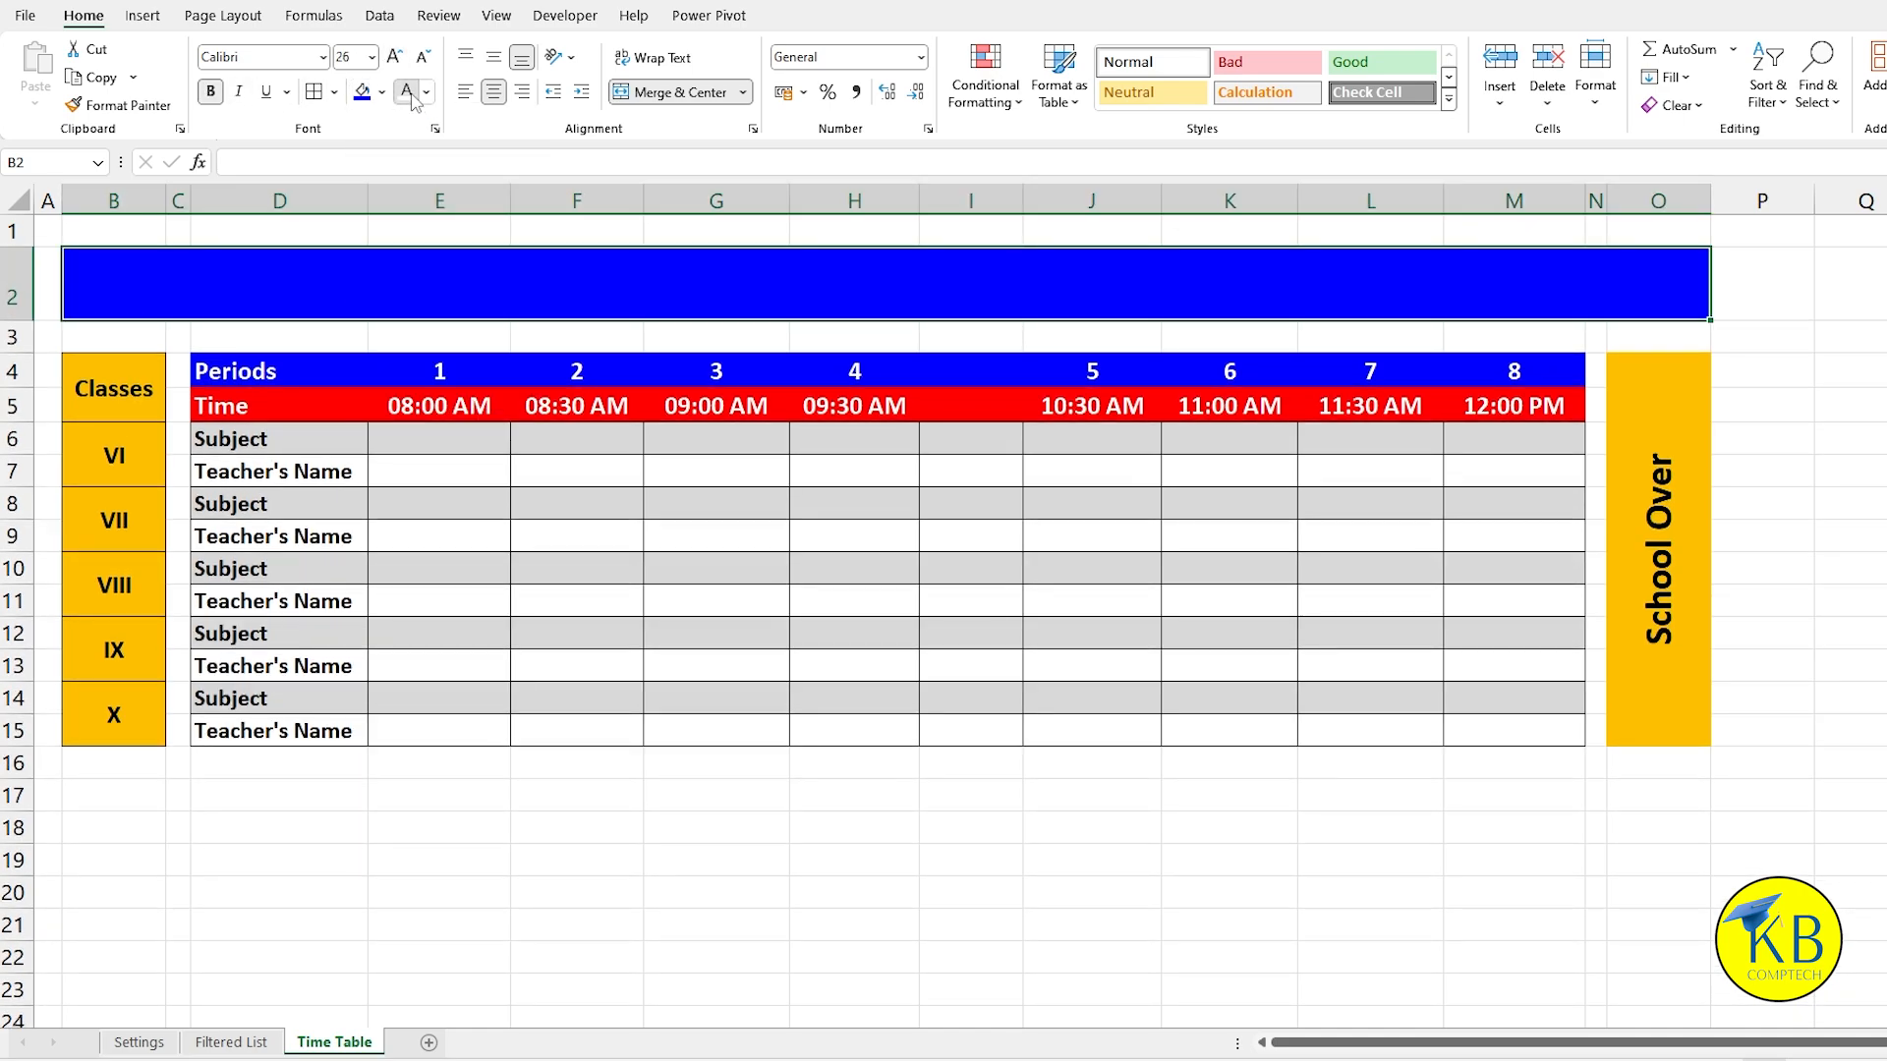
type("Sc")
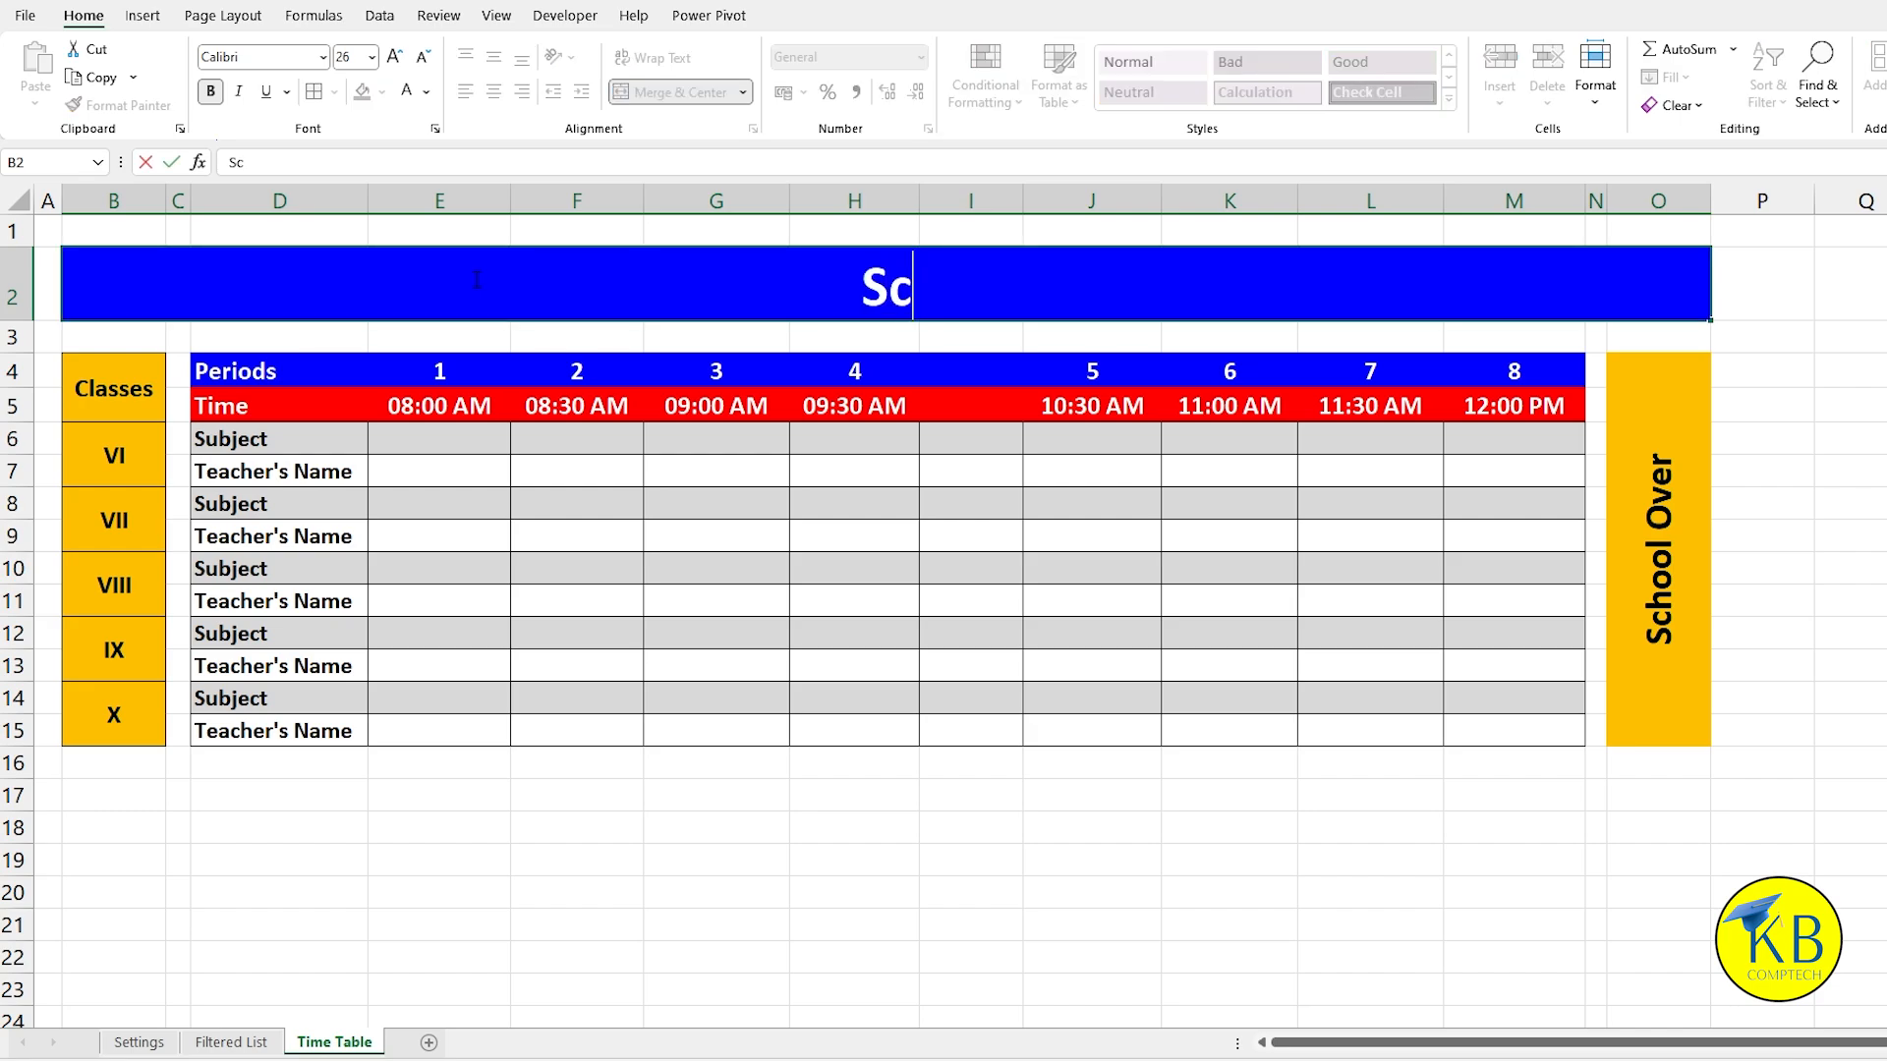
type("hool Time Table")
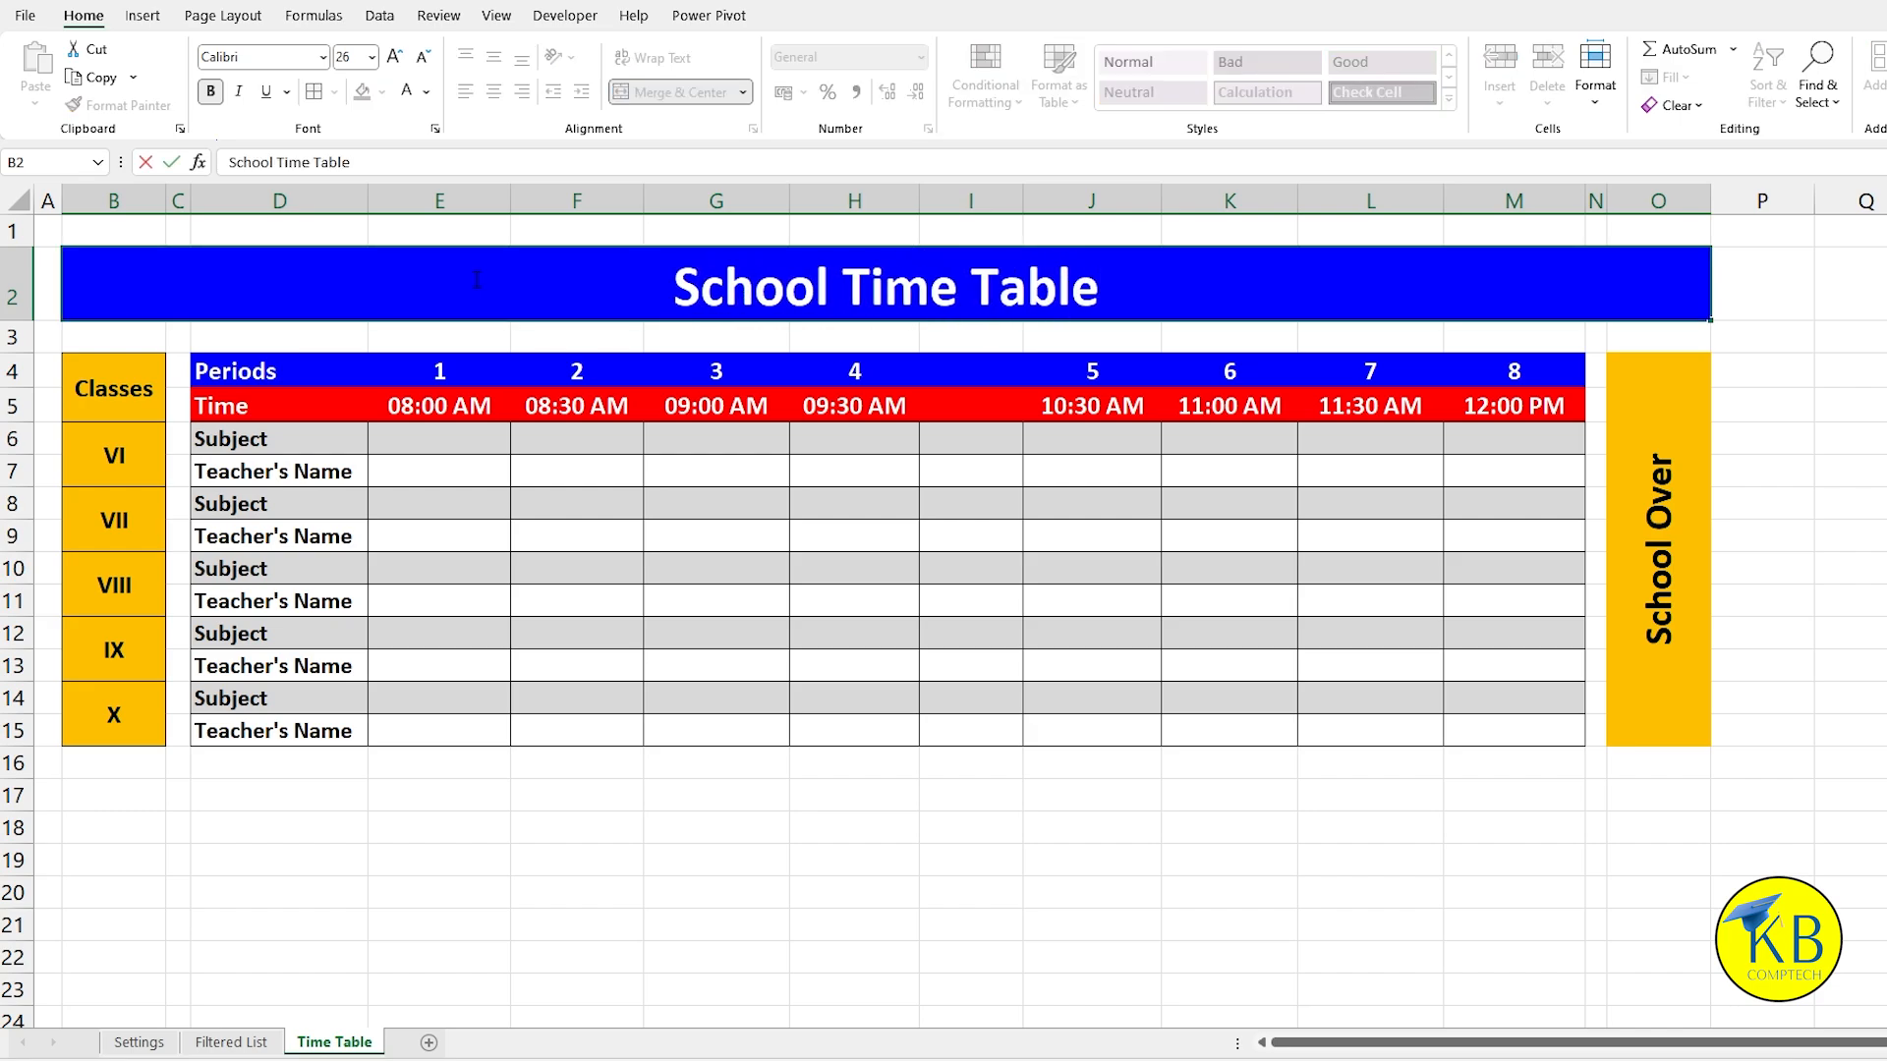
key("ctrl+Return")
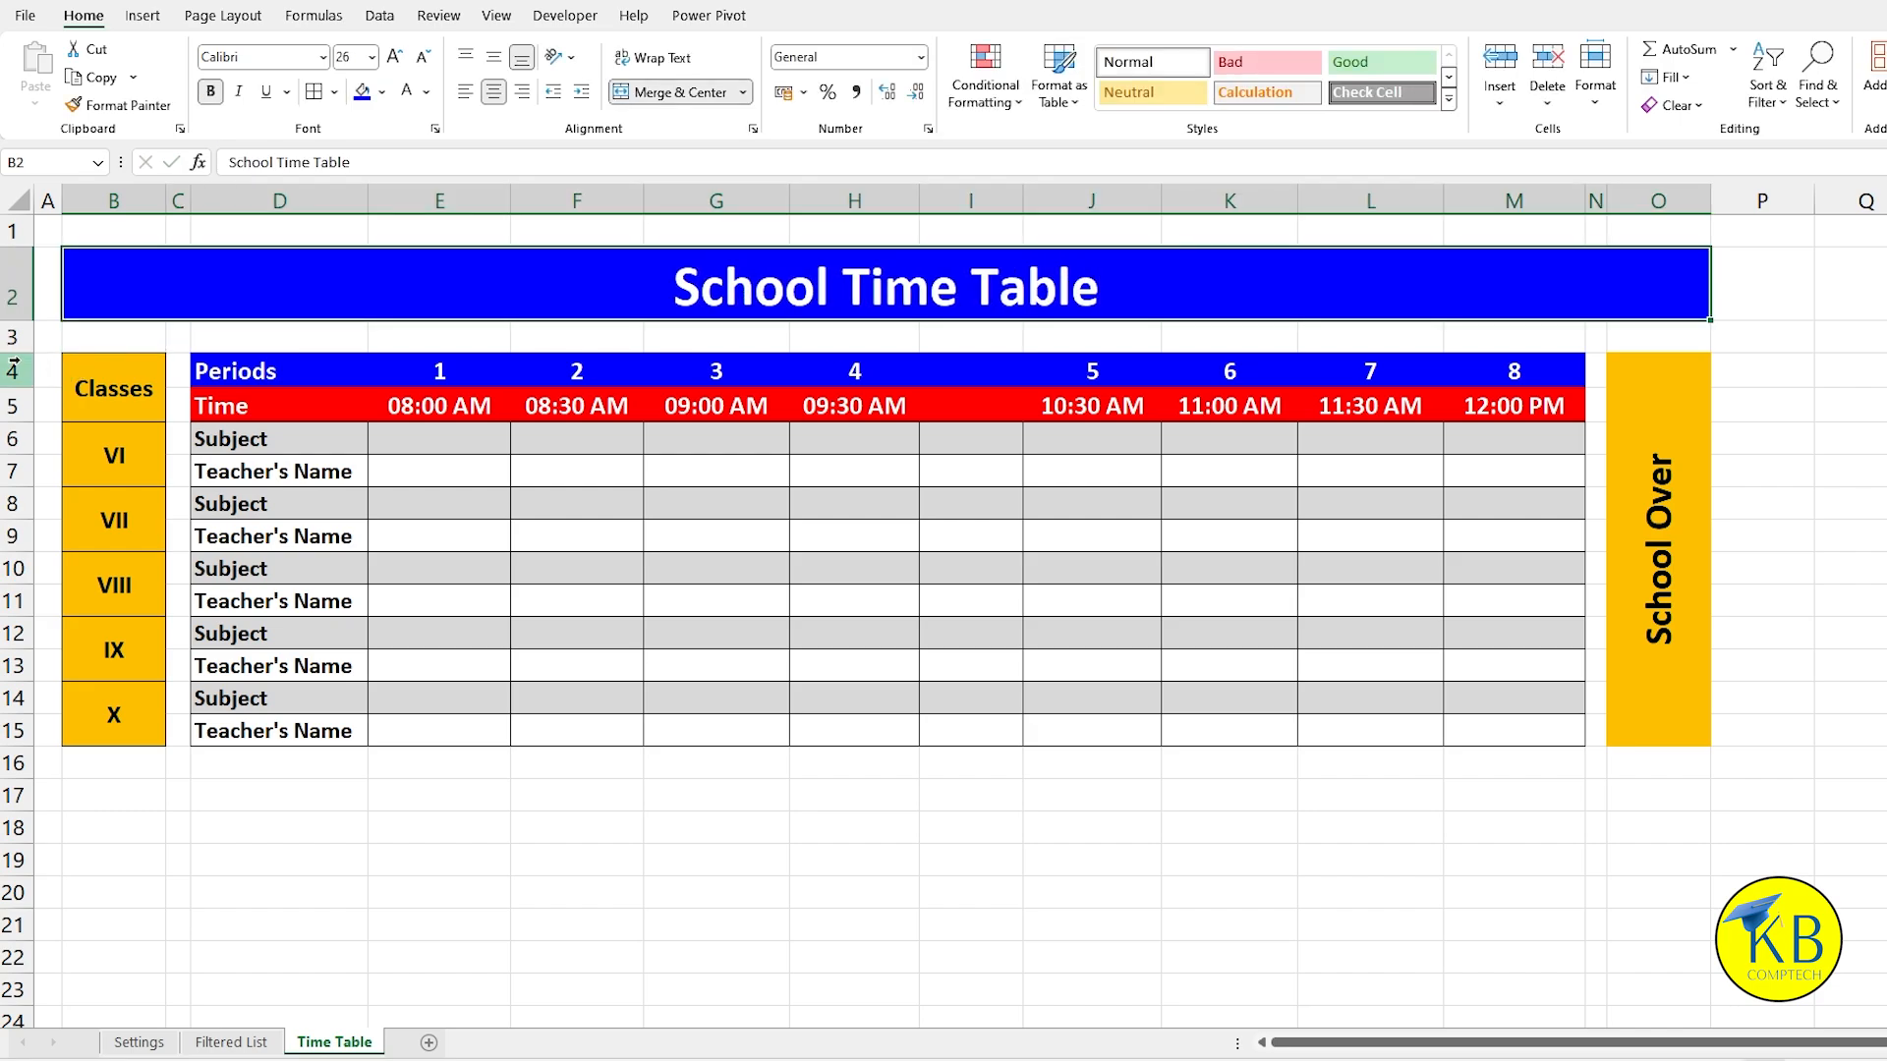
Step: Reduce the heights of rows 3 and 1 to narrow the gaps around the title
left_click_drag(17, 353, 20, 340)
left_click_drag(18, 247, 19, 237)
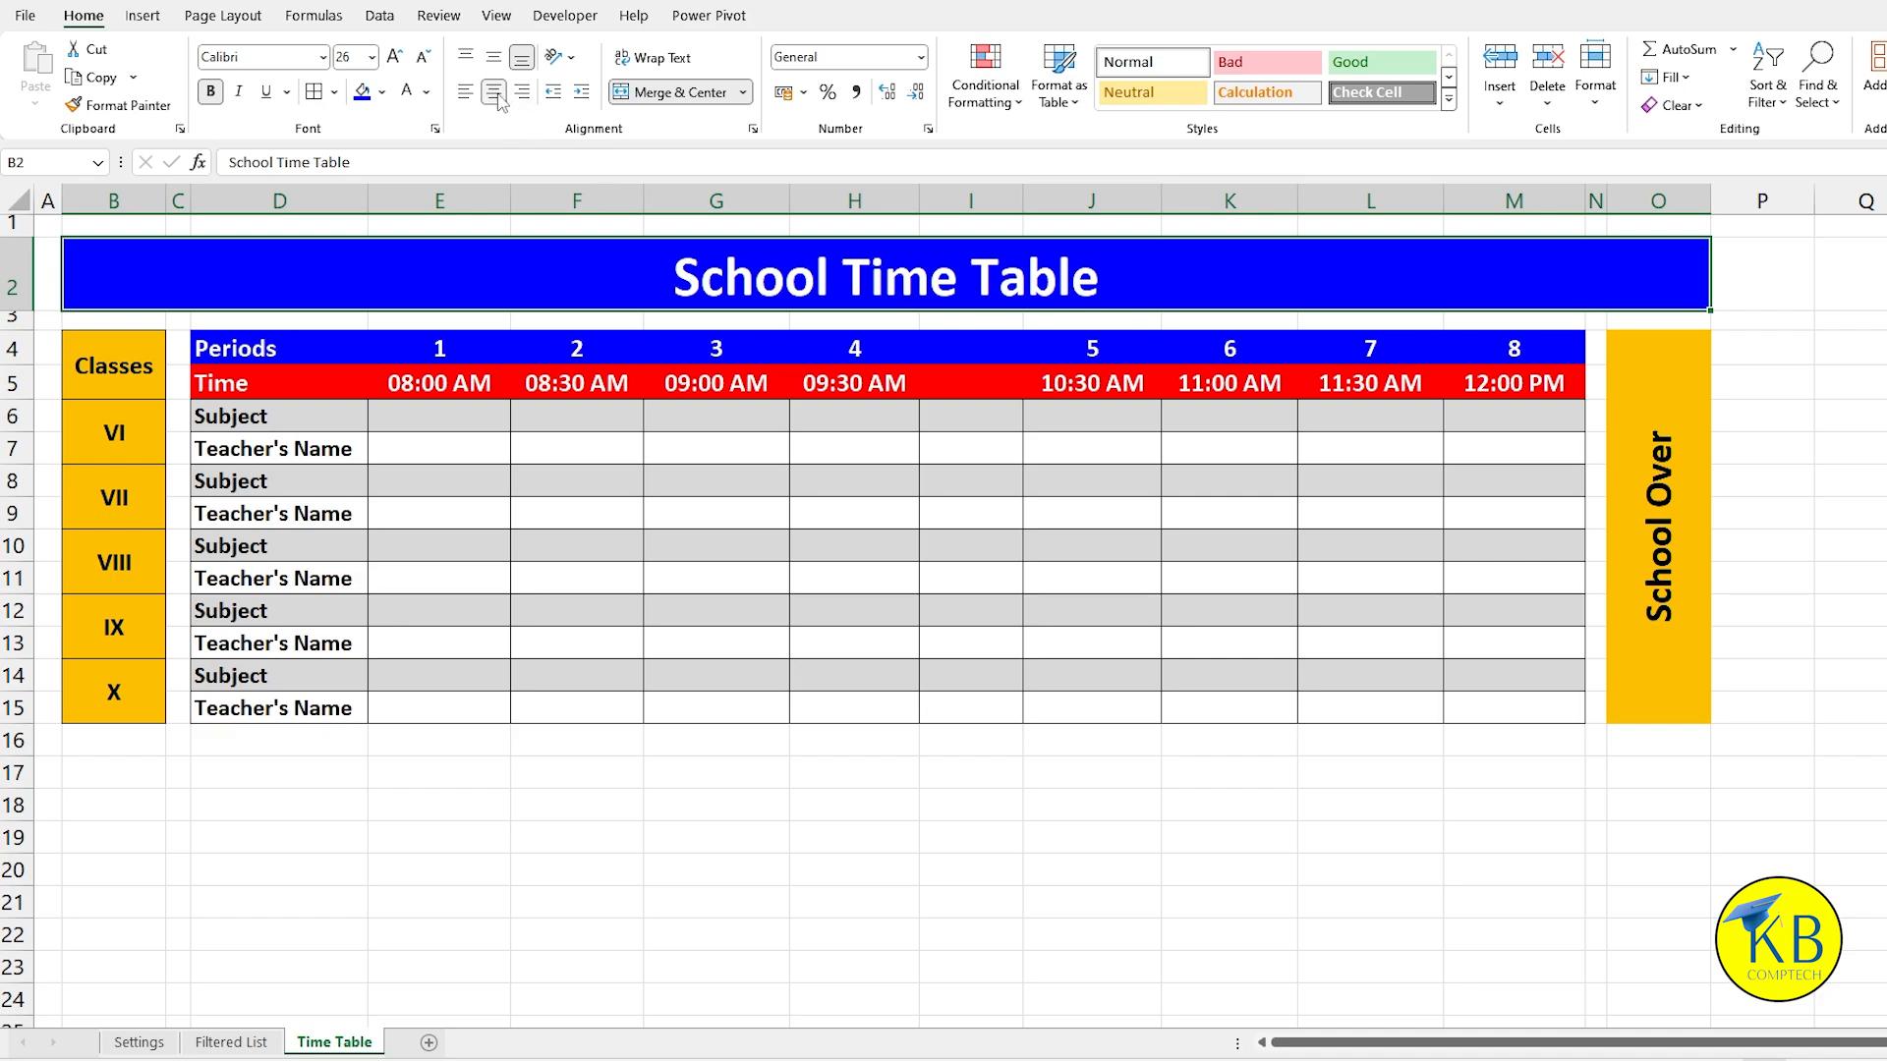
Step: Middle-align the title in row 2 and apply a border setting to its cell
left_click(494, 60)
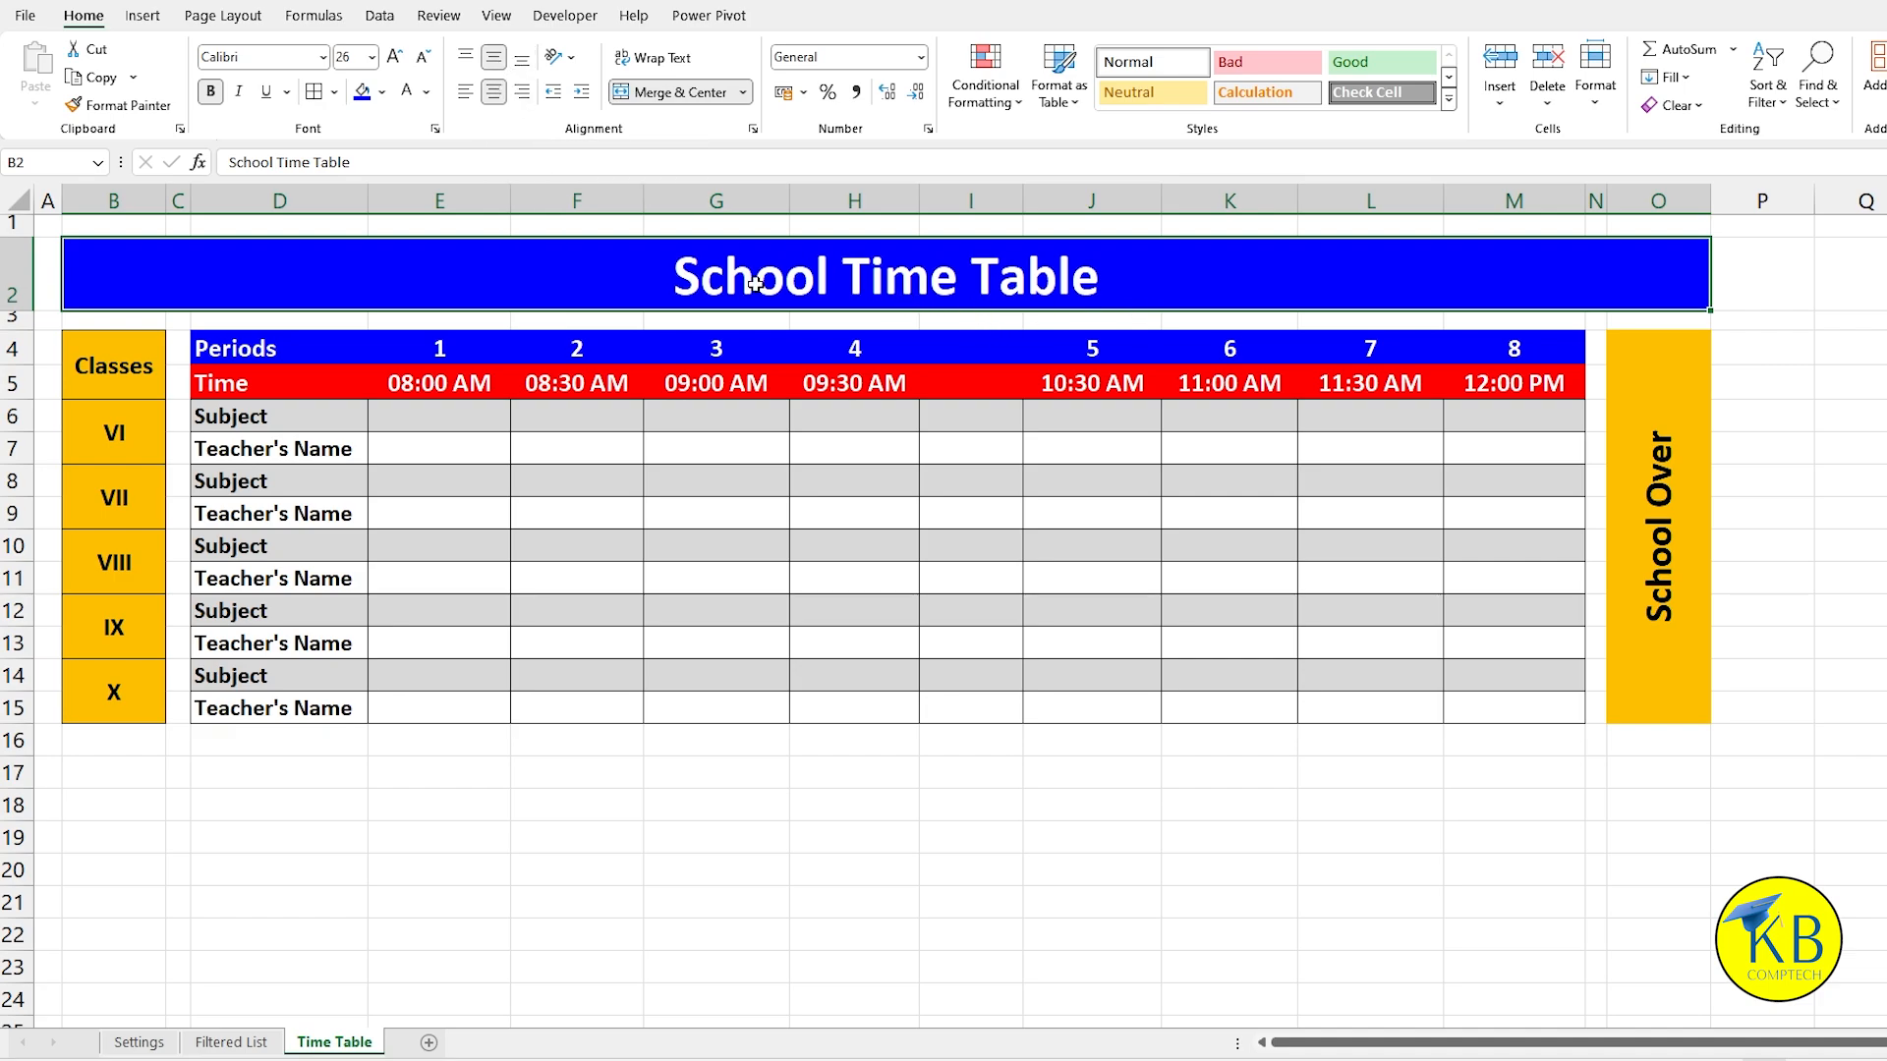
left_click(334, 91)
left_click(347, 338)
Step: Copy the title banner to row 17 below the timetable and reduce the height of row 16
key("ctrl+c")
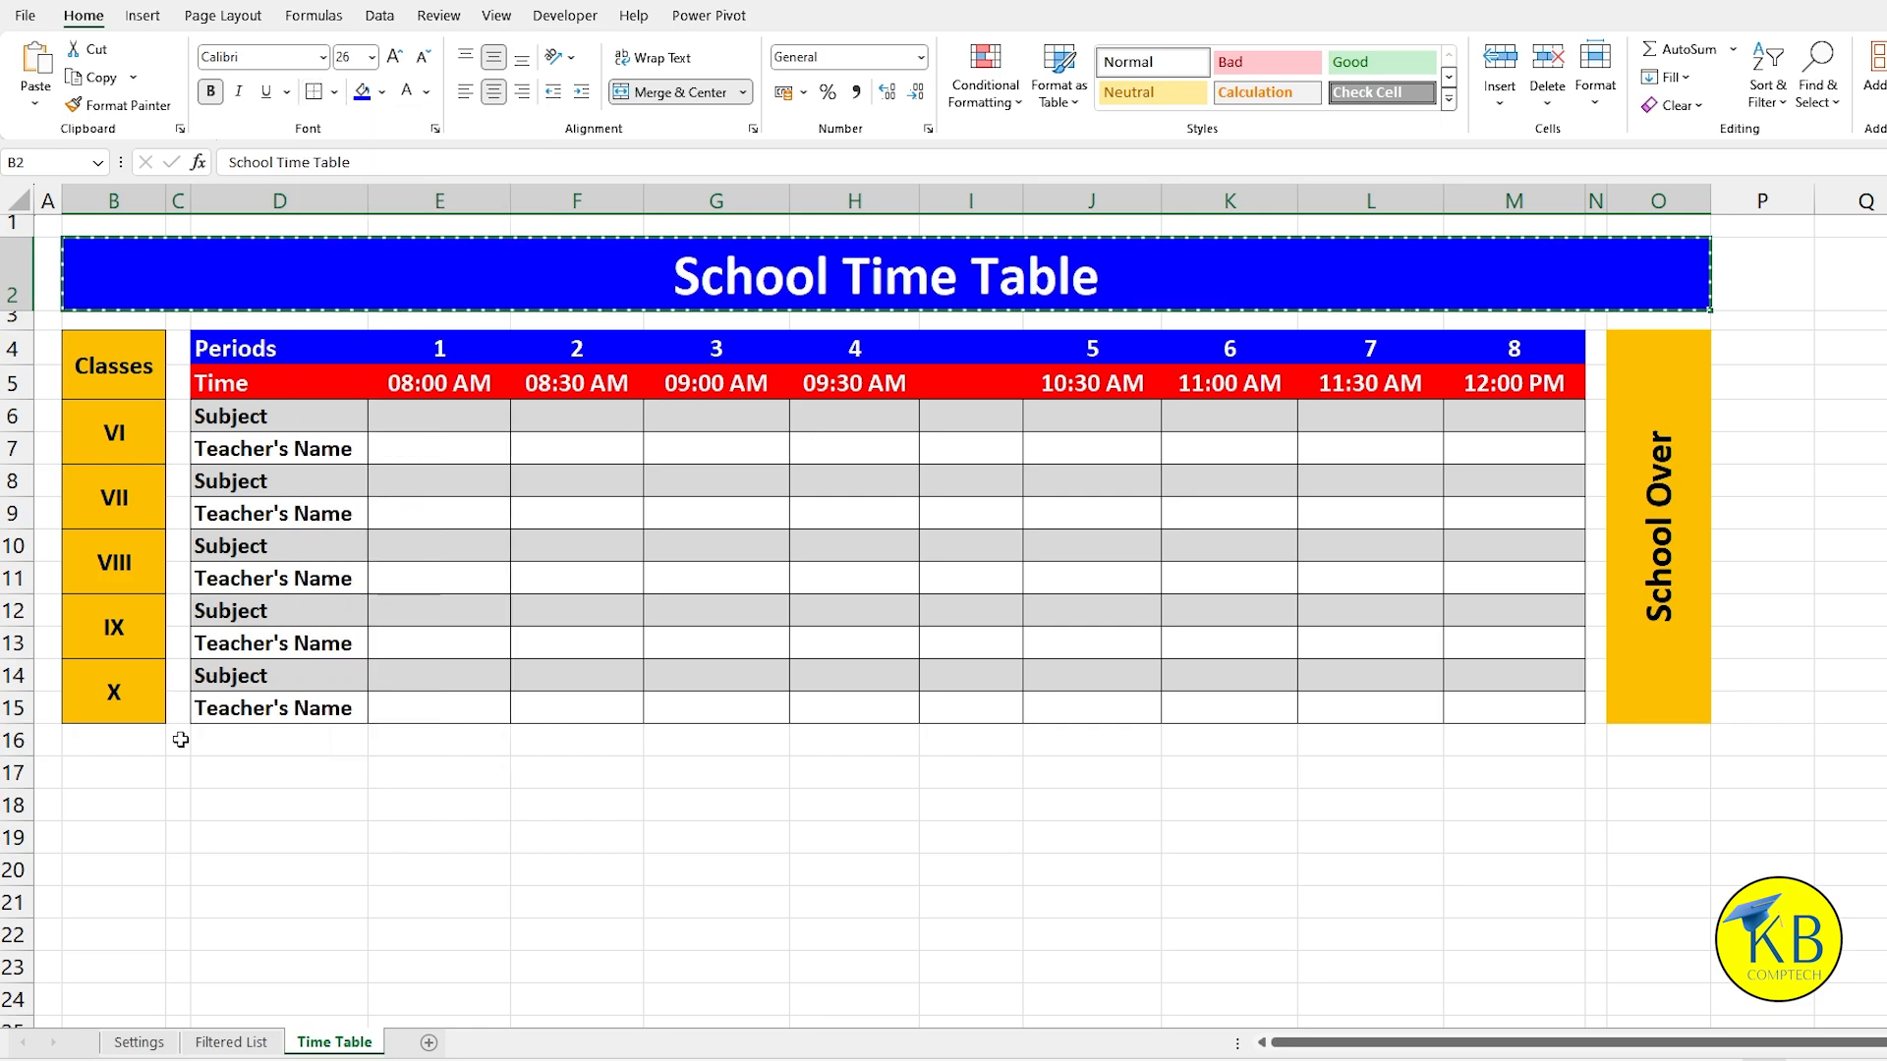
left_click(114, 774)
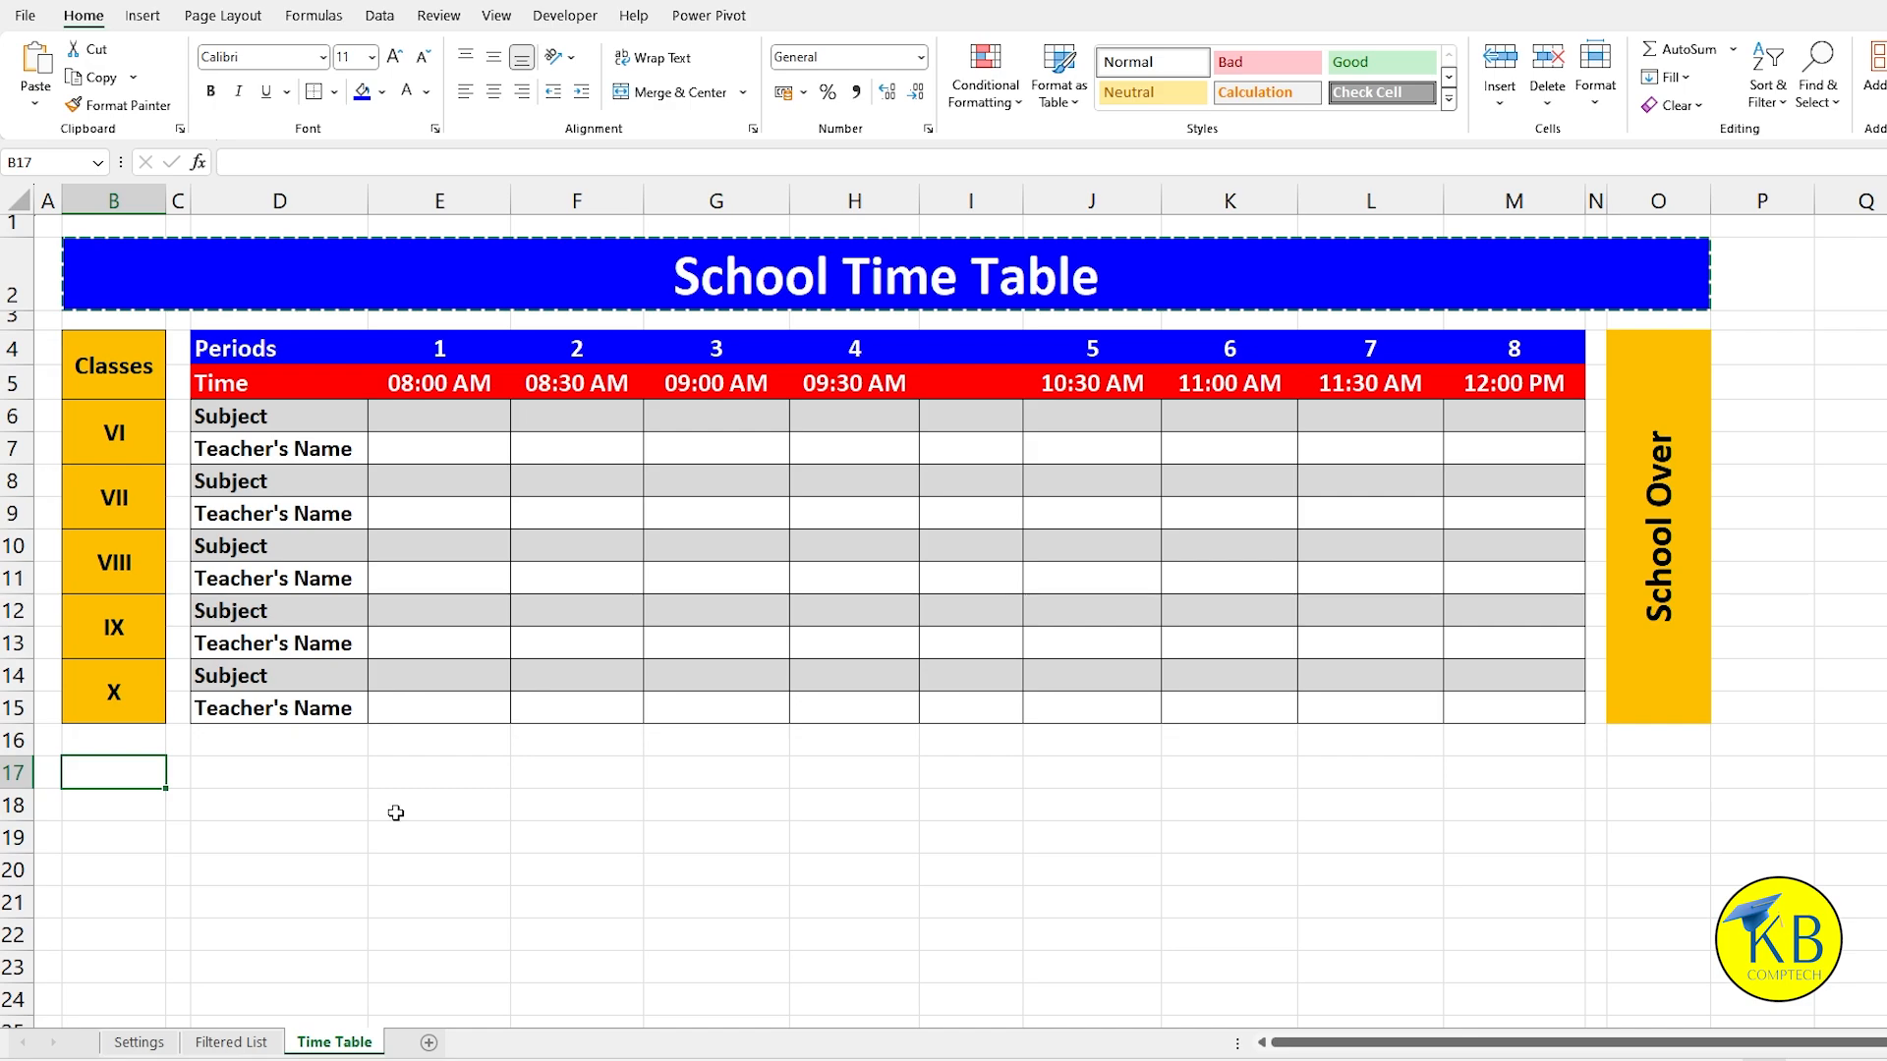
key("ctrl+v")
left_click_drag(11, 758, 19, 742)
Step: Left-align the copied banner in row 17 and reduce its font size to 14
left_click(468, 94)
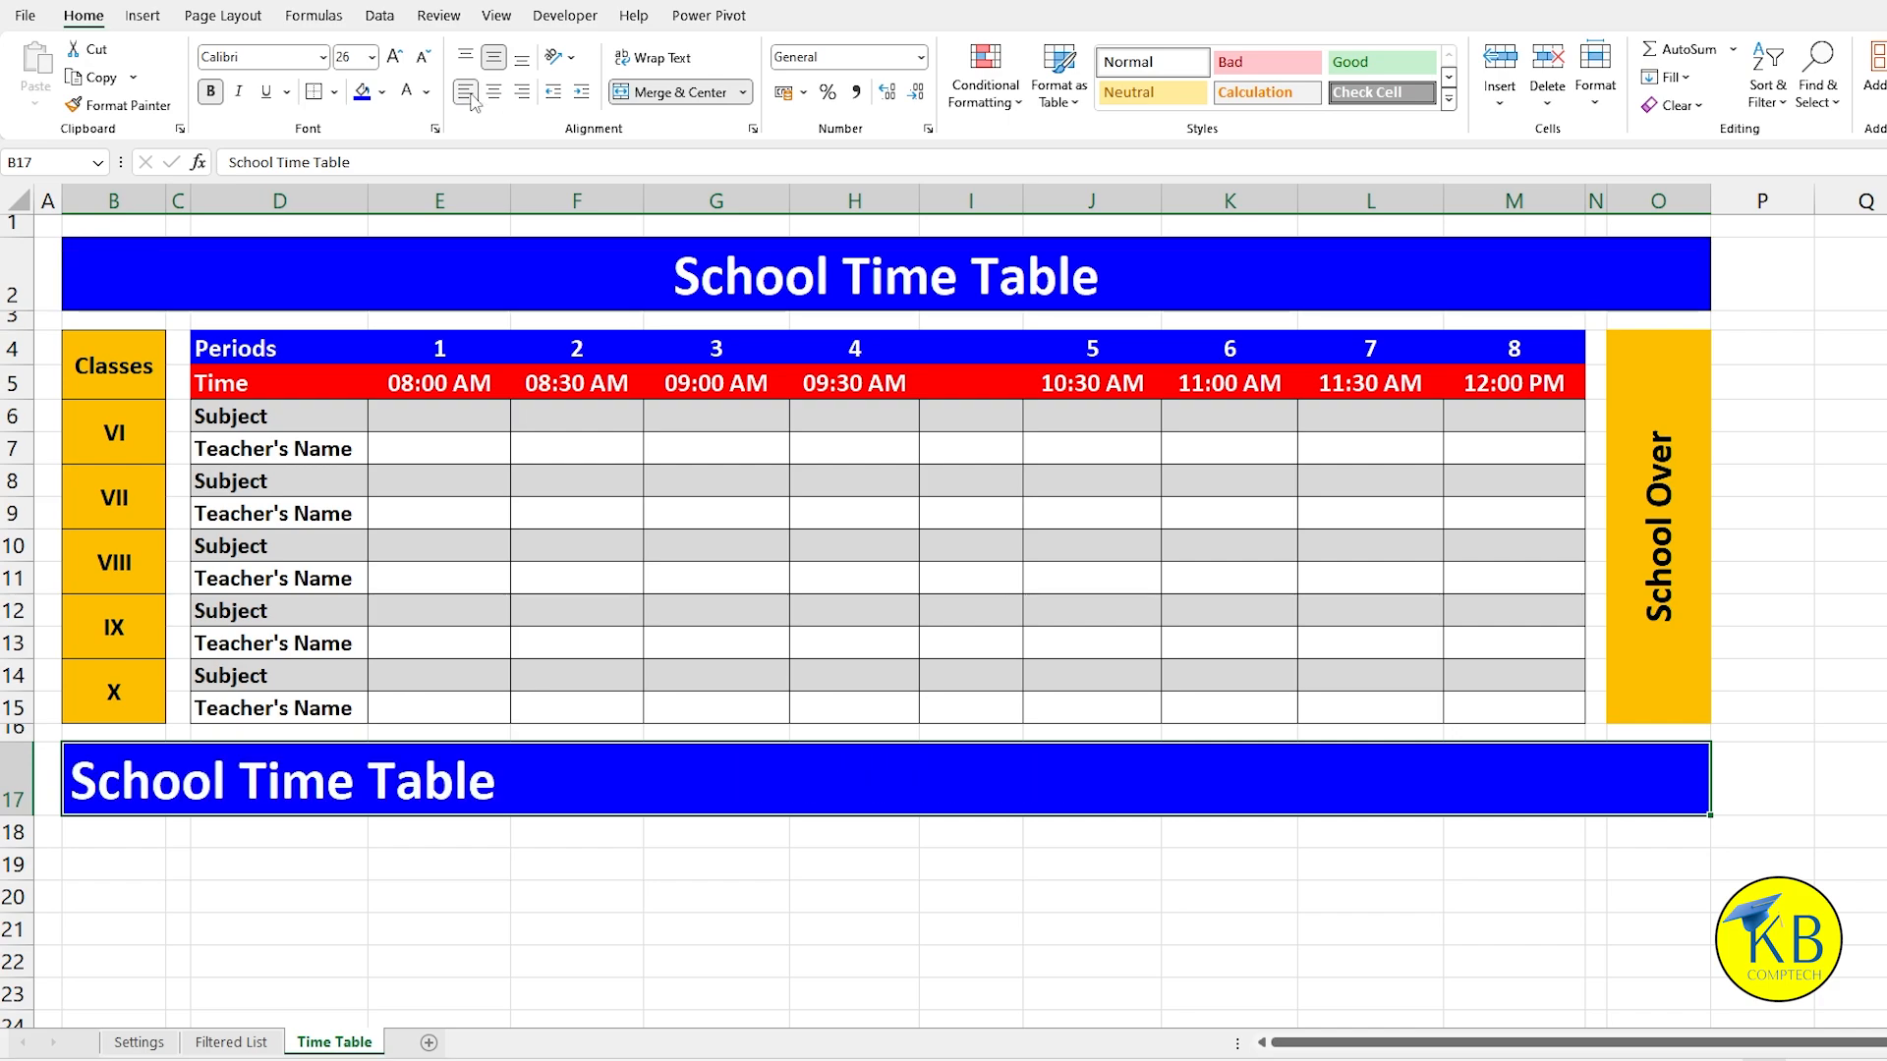
left_click(422, 57)
left_click(422, 57)
left_click(423, 57)
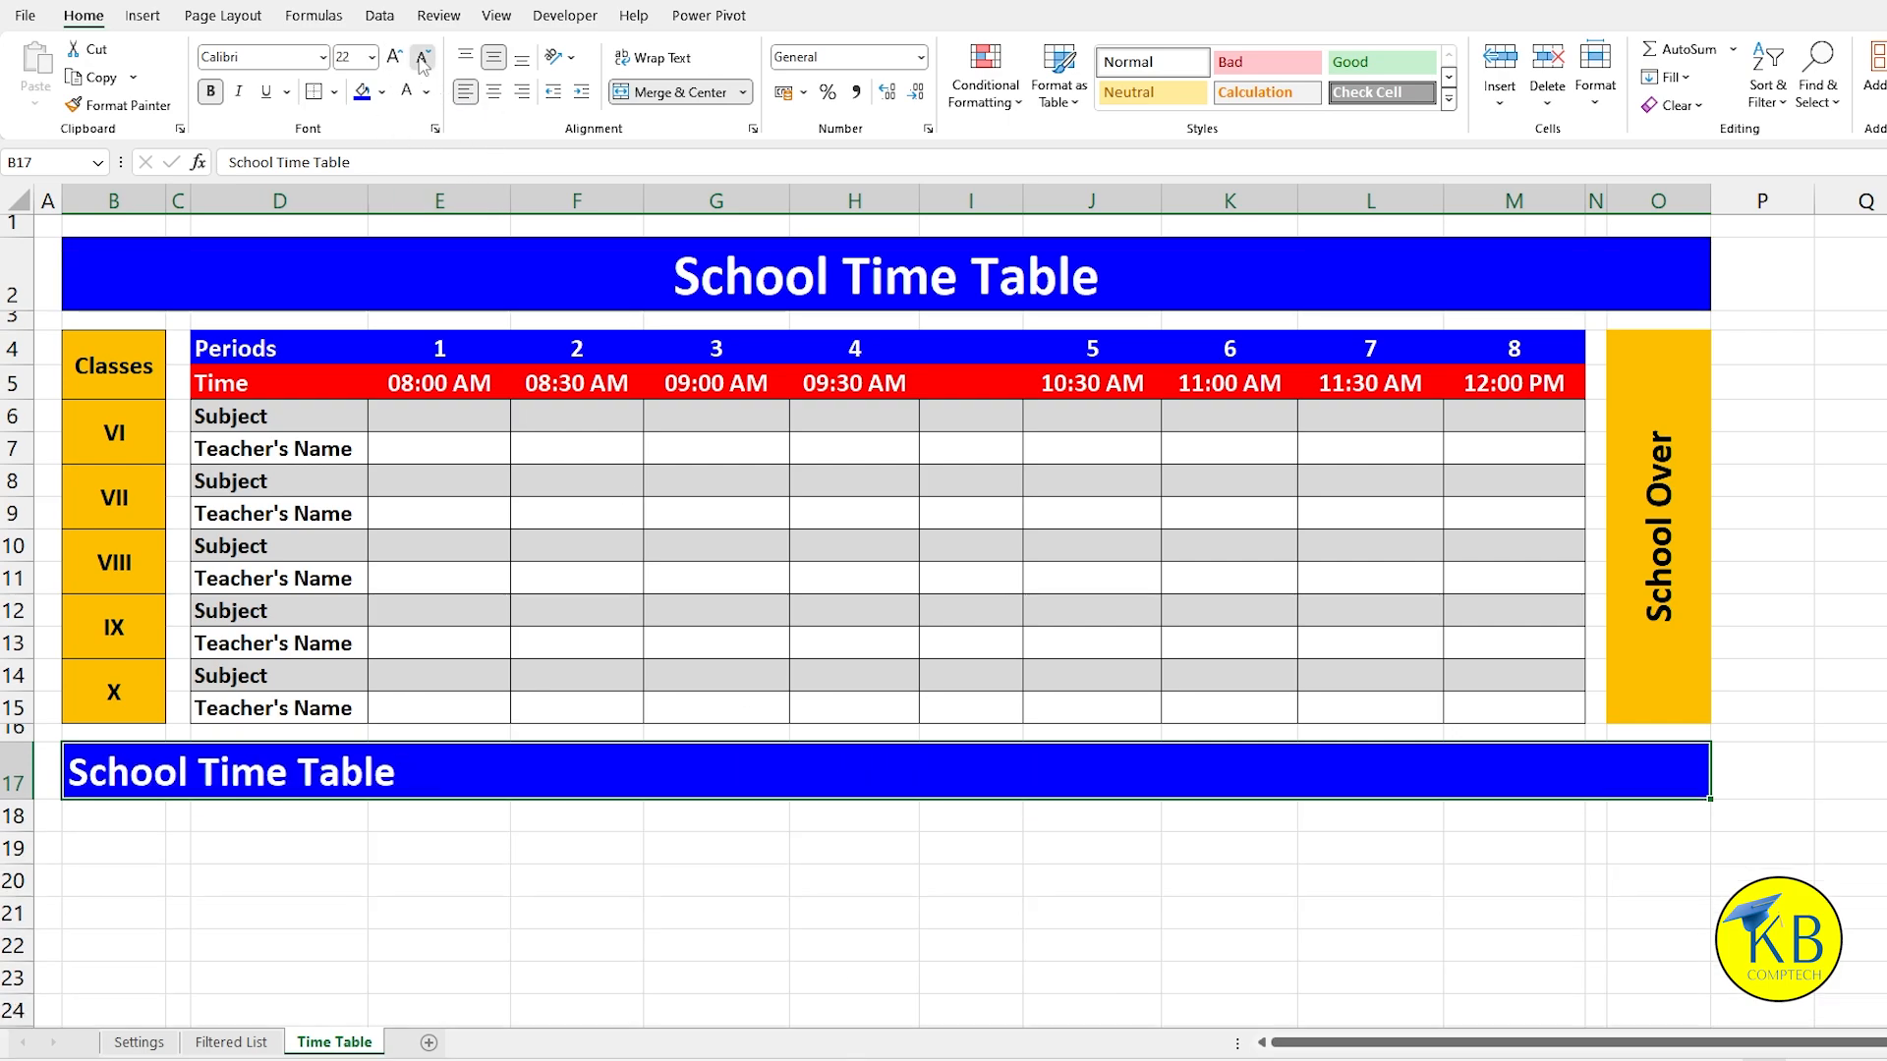
left_click(422, 57)
left_click(422, 57)
left_click(422, 57)
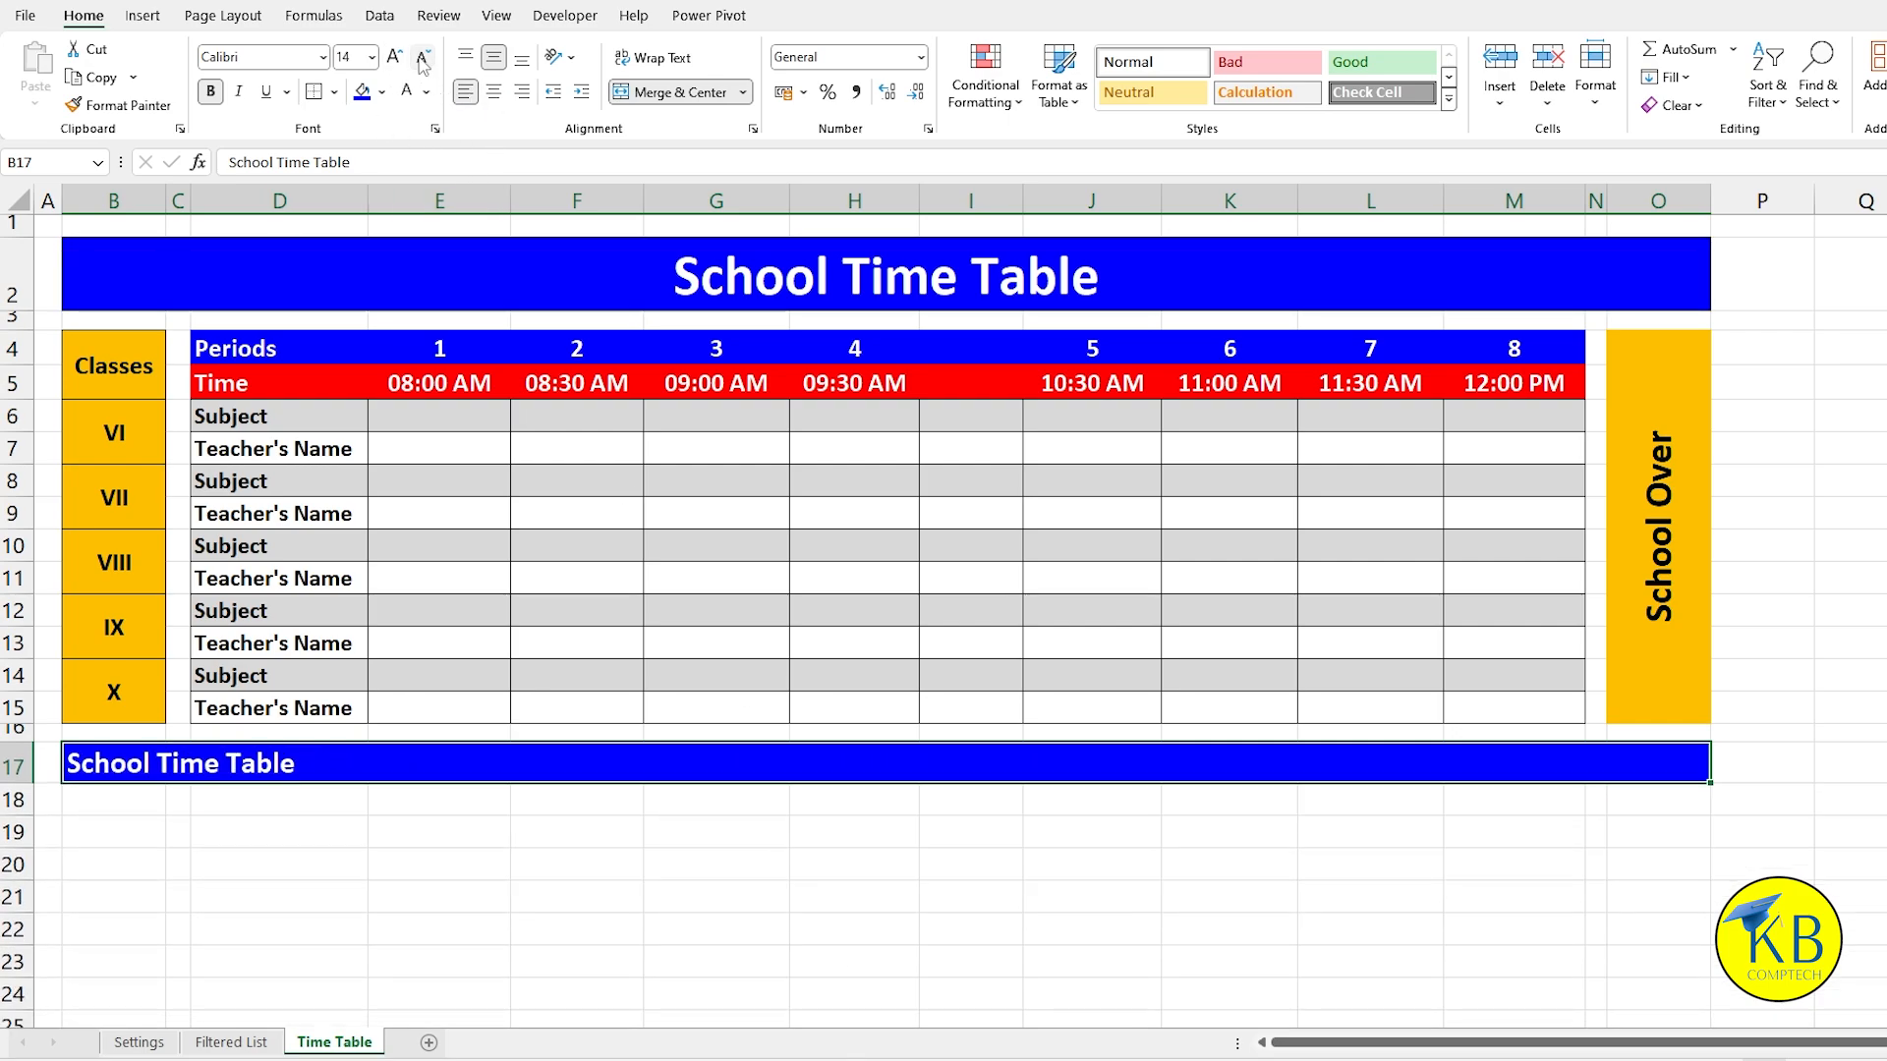
Step: Replace the text of the row 17 banner with "Notes :" and increase the row's height
type("Notes :")
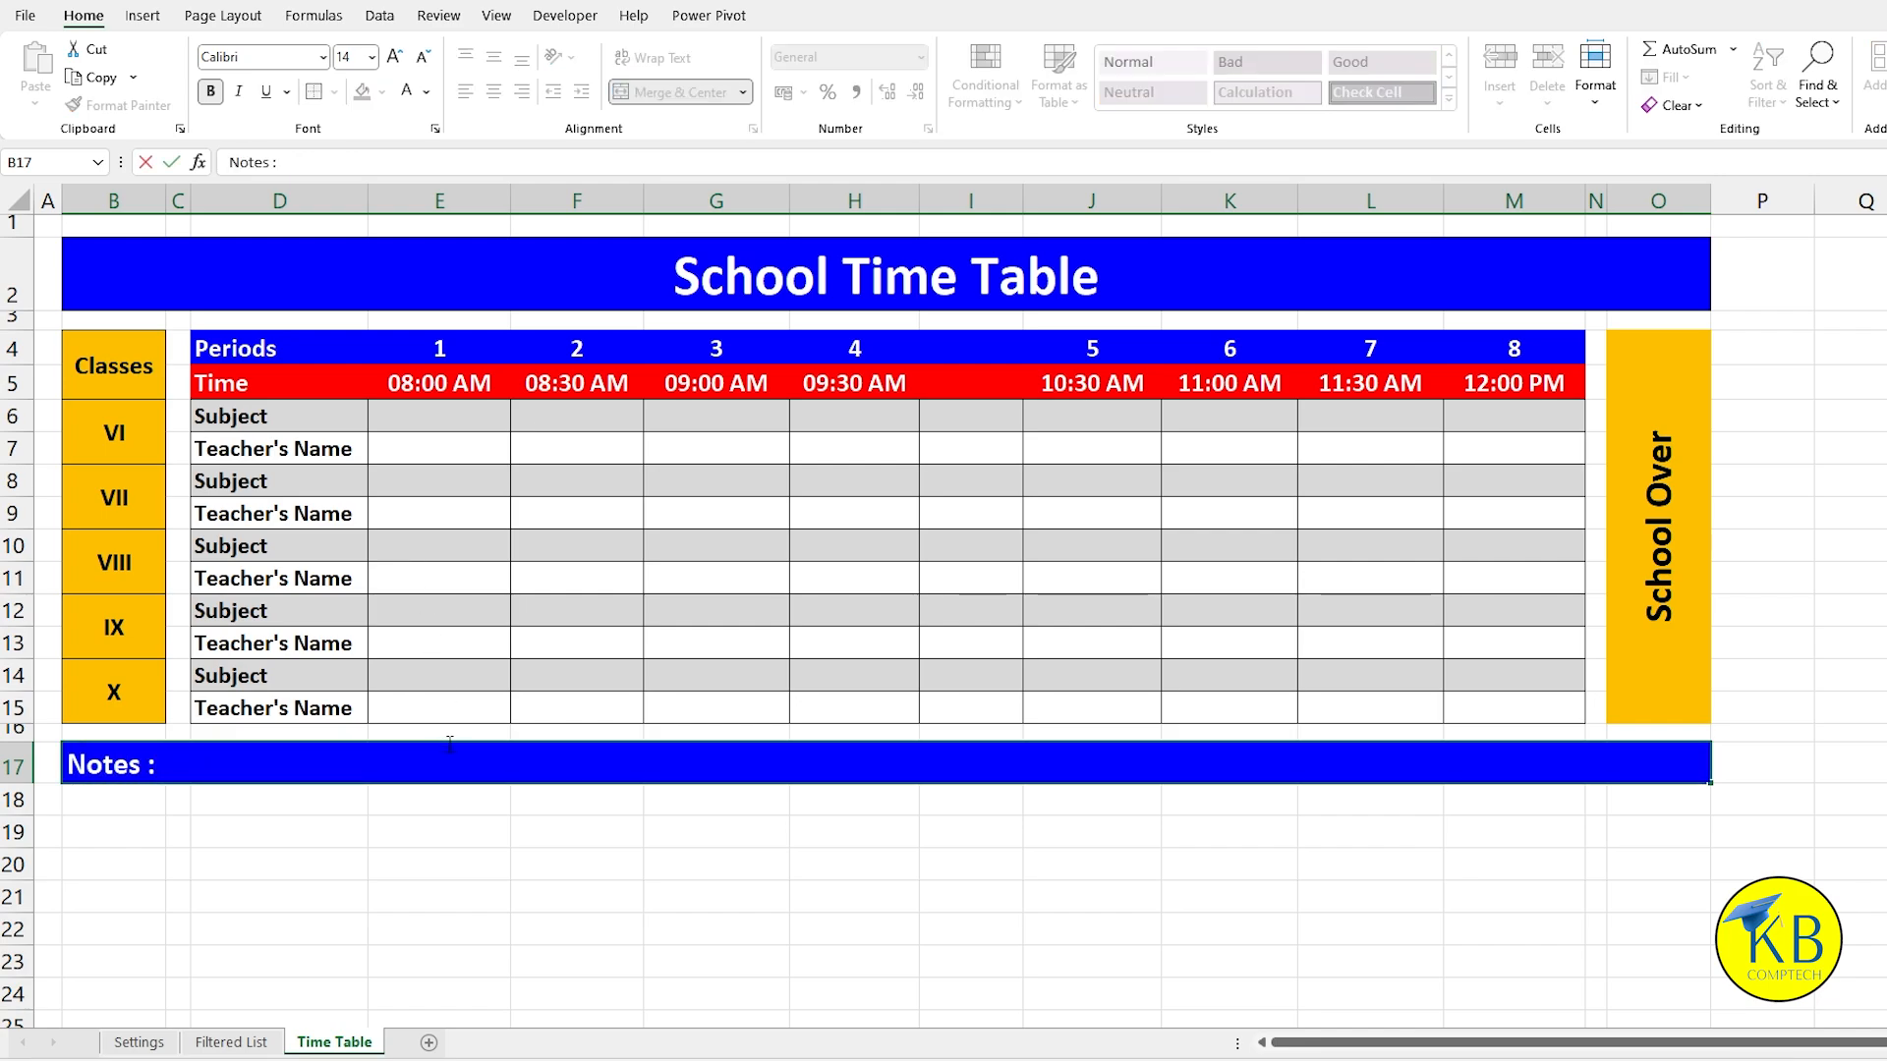
key("Return")
left_click(445, 745)
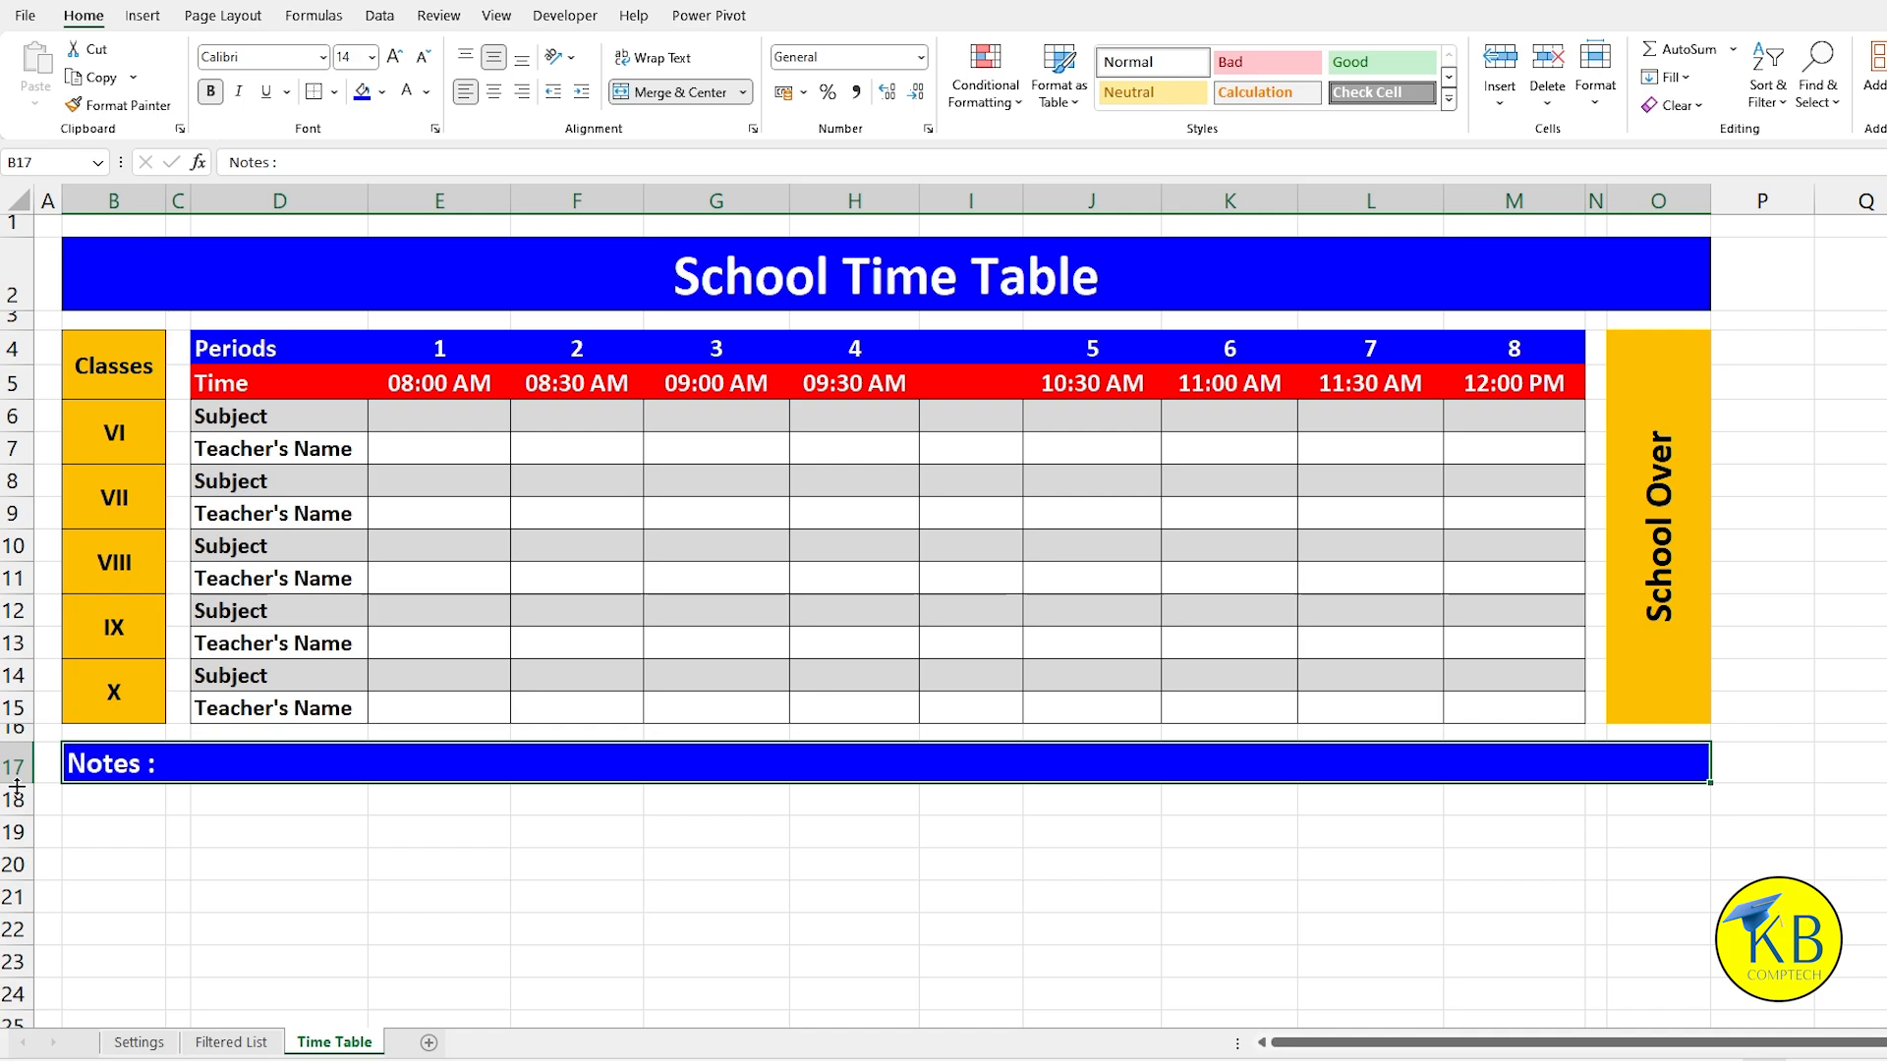
left_click_drag(11, 783, 12, 811)
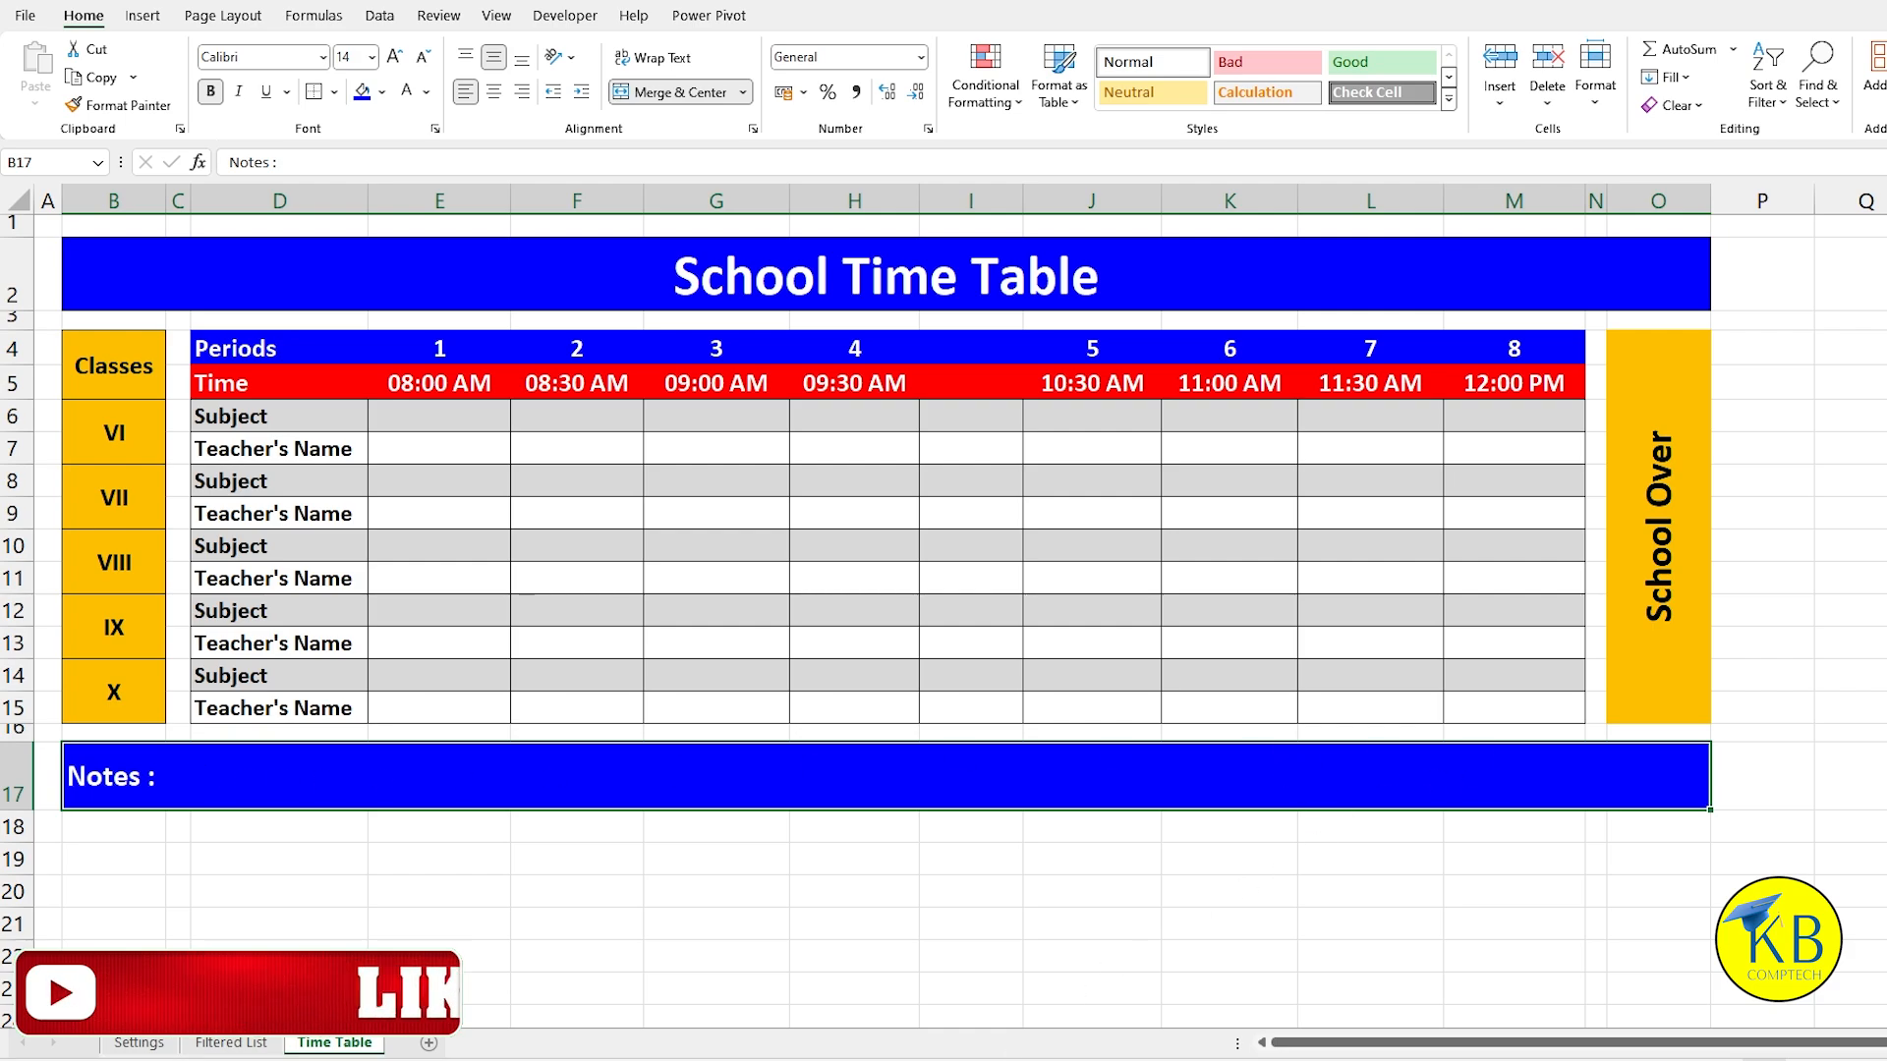
Step: Merge and center the empty column I cells between periods 4 and 5, from I4 to I15
left_click(982, 353)
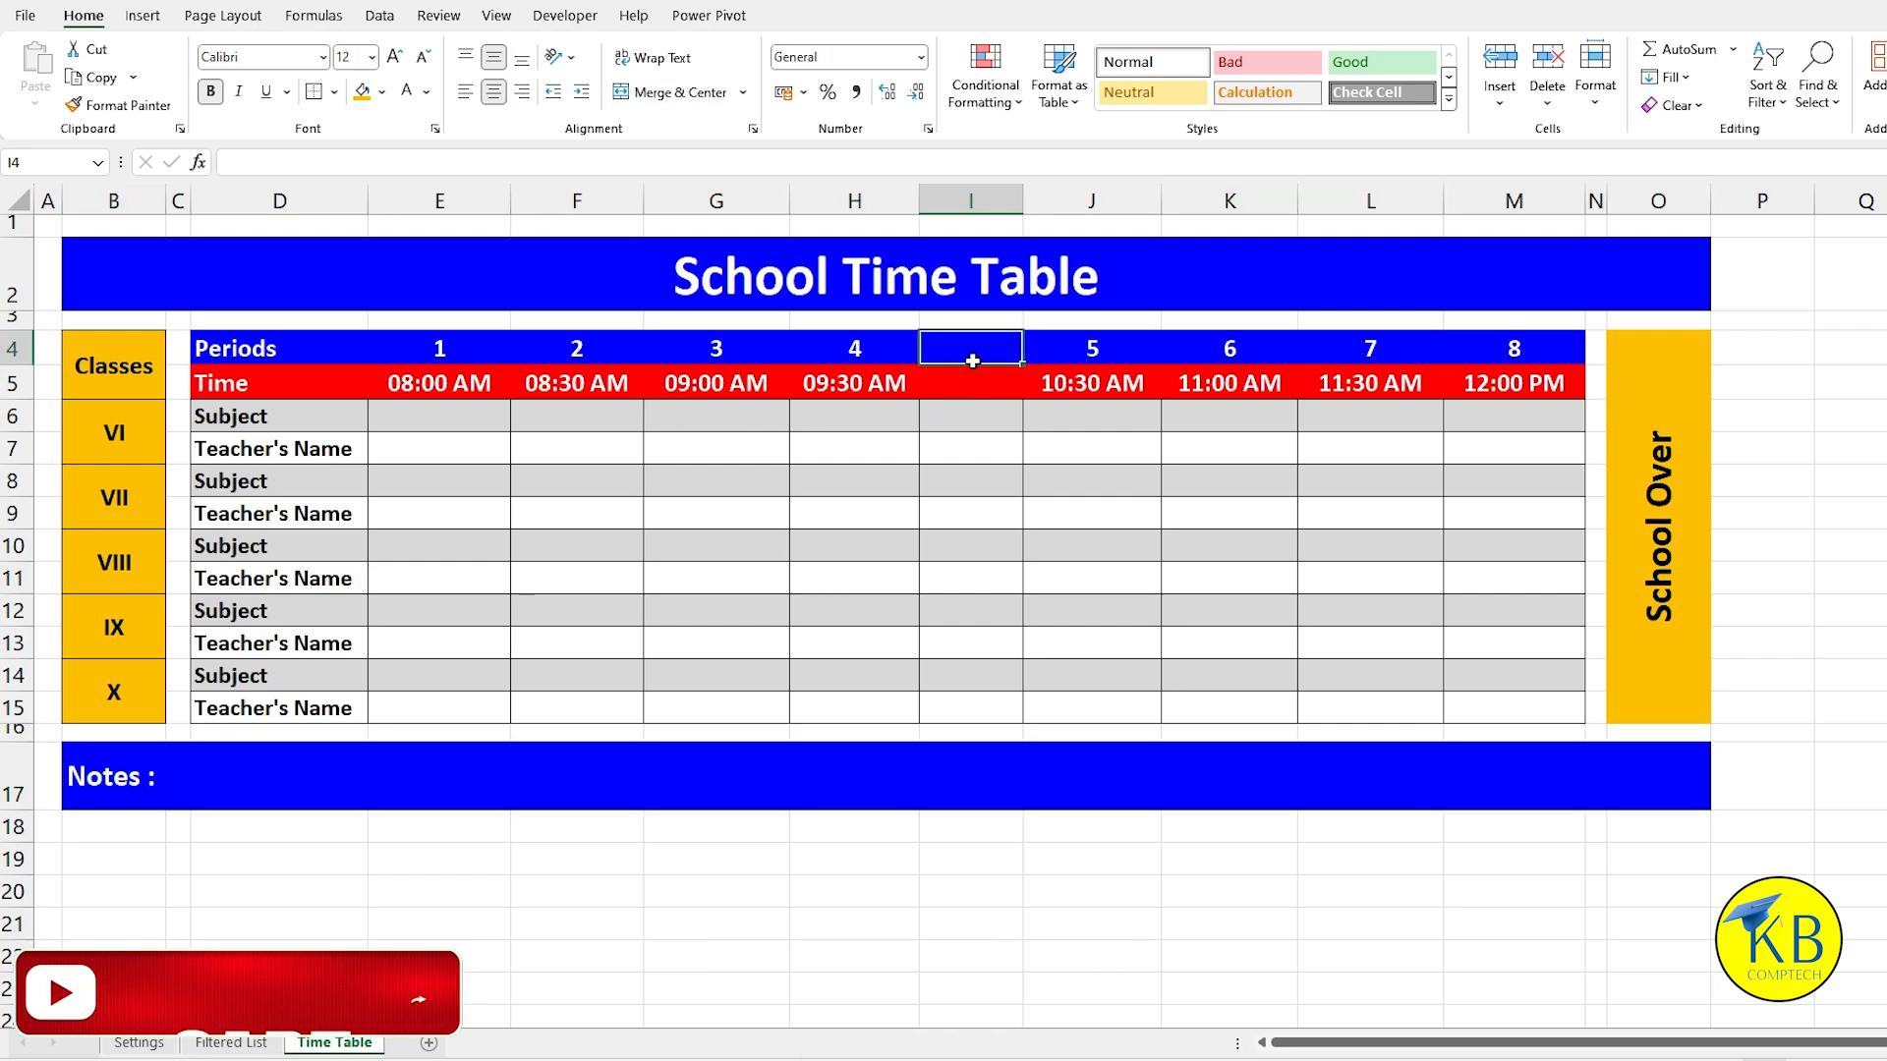
left_click_drag(977, 350, 954, 703)
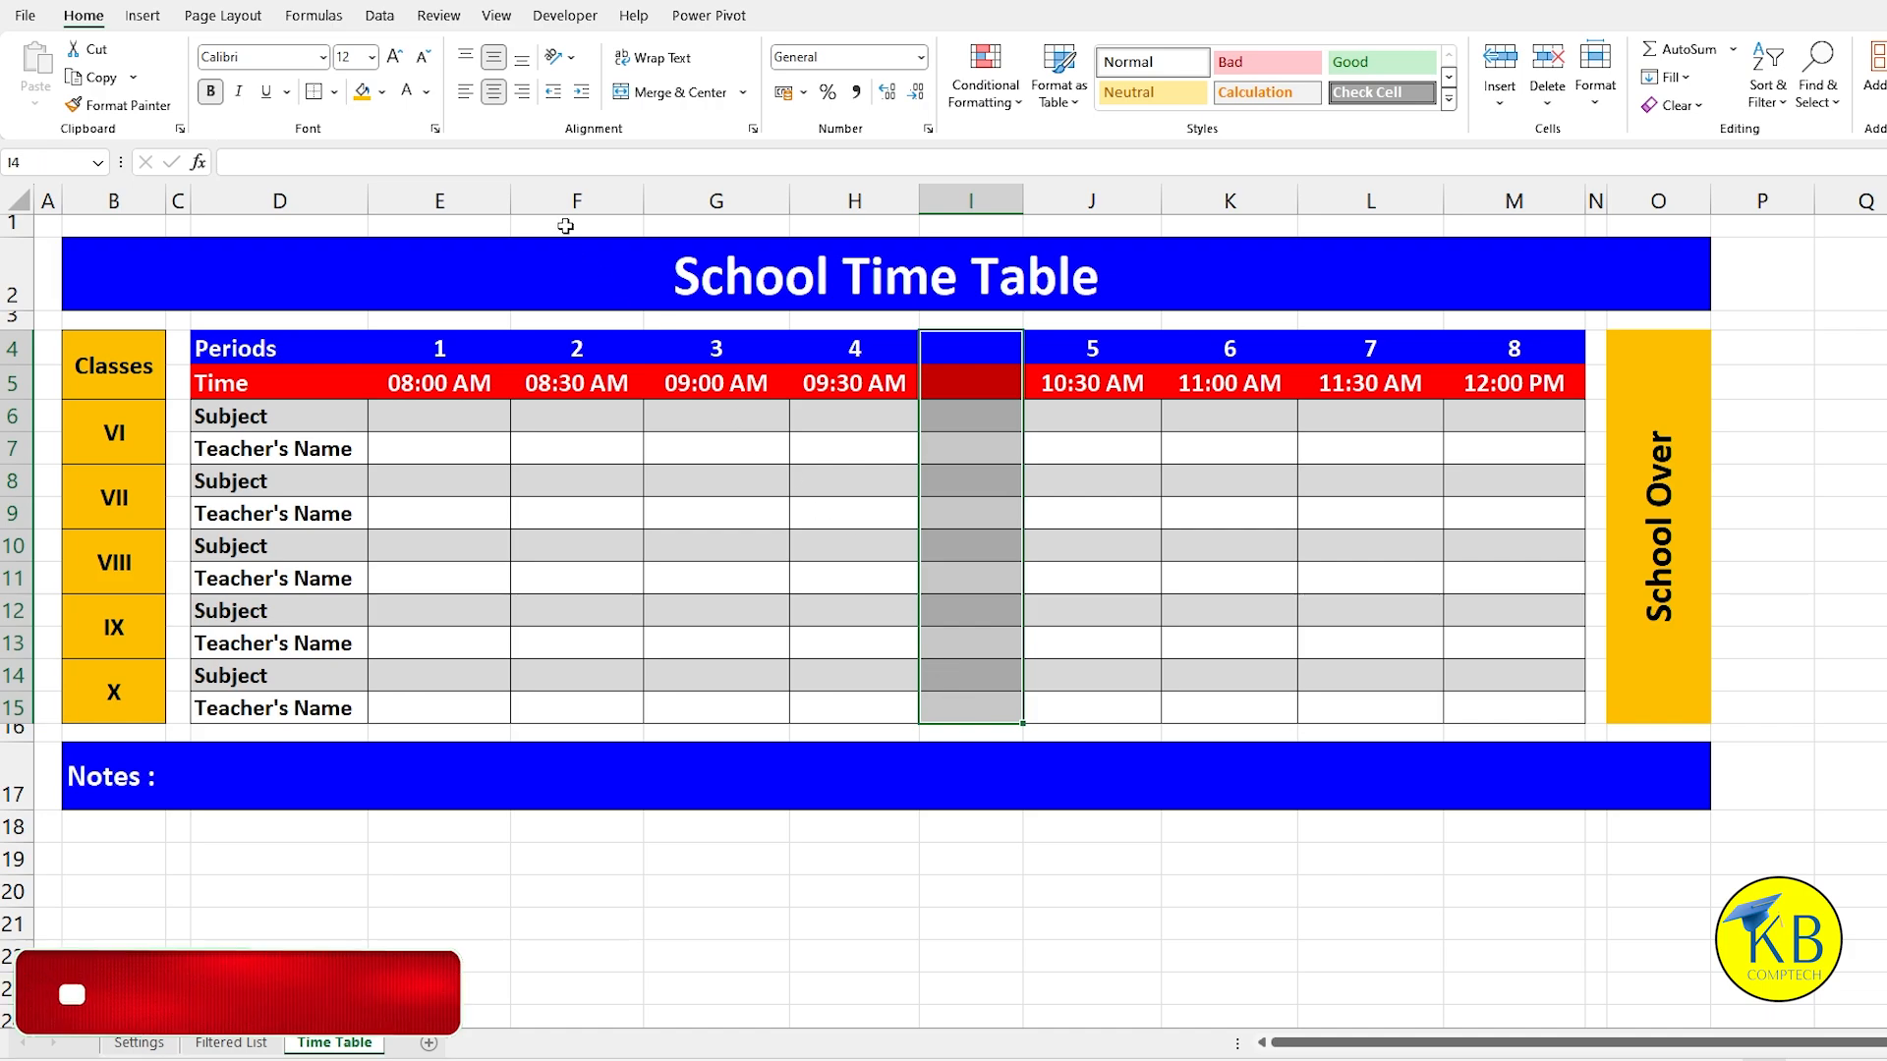
left_click(678, 93)
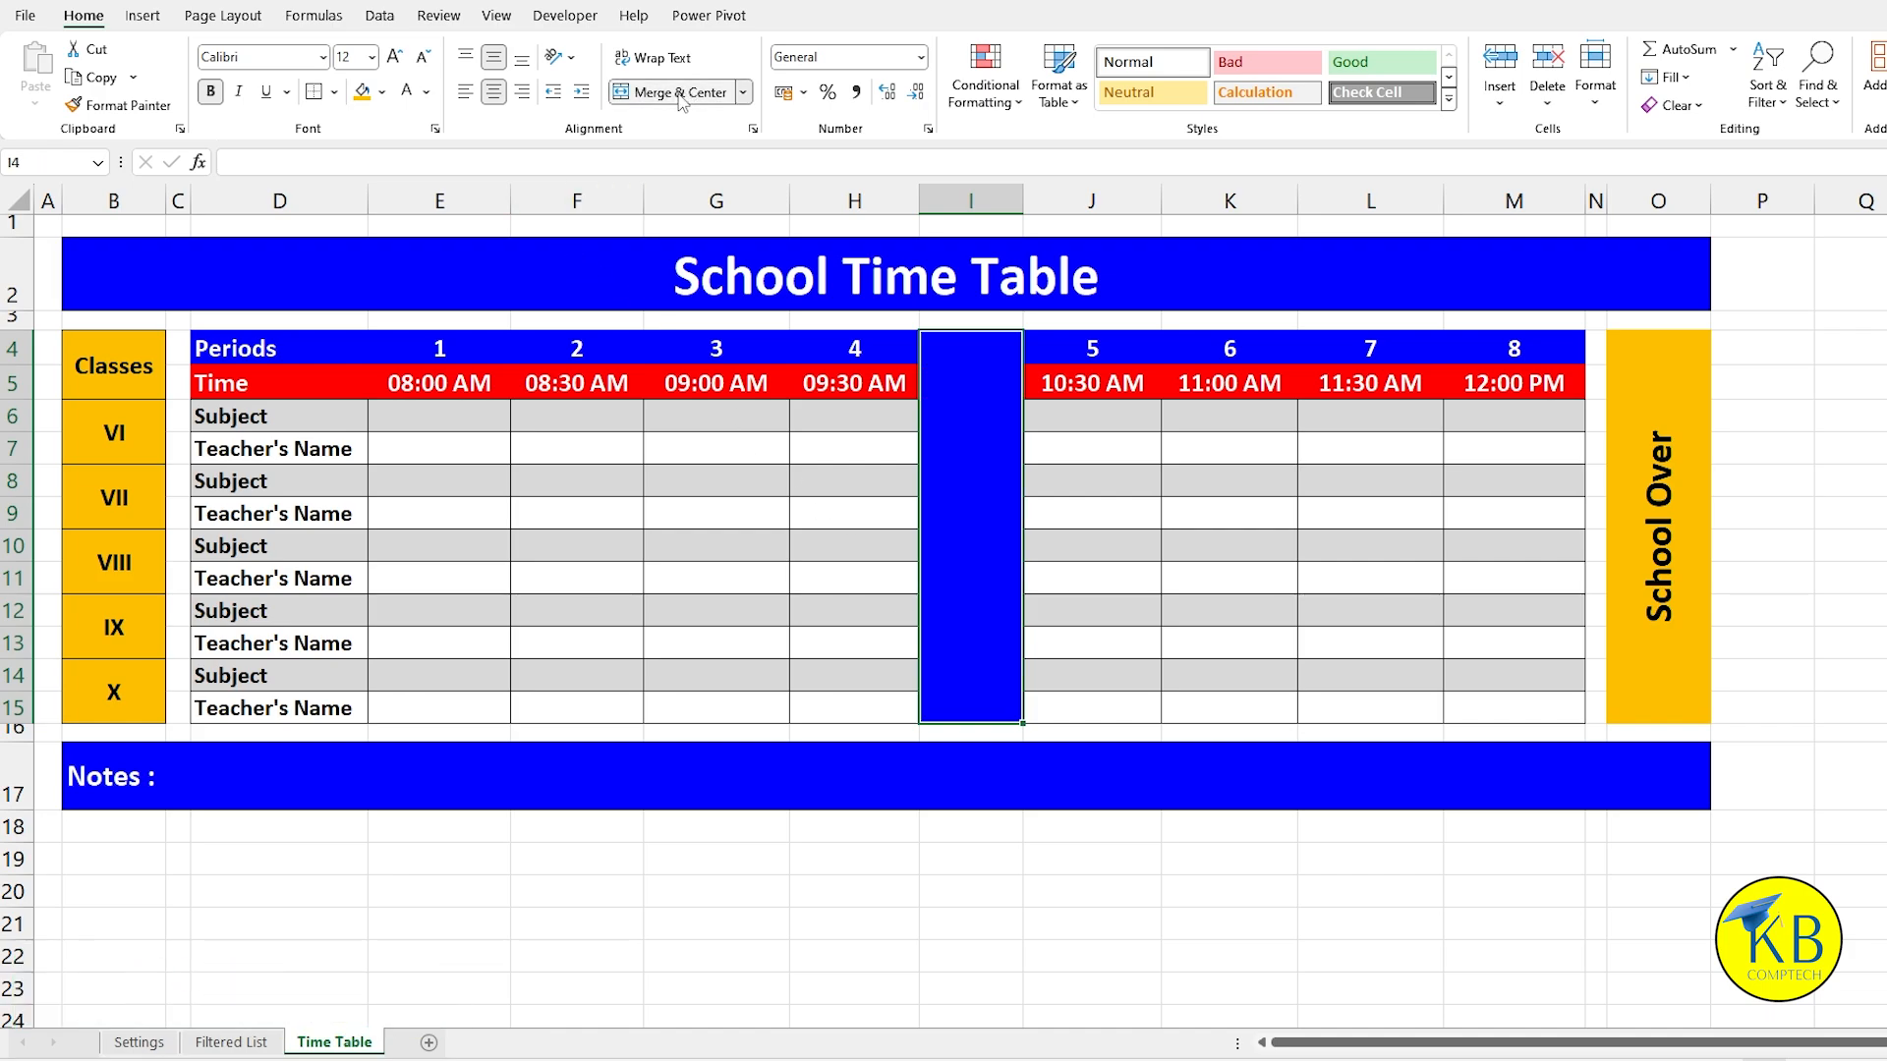
Step: Fill the merged cell between periods 4 and 5 with gold and enter "Lunch Break" in it
left_click(360, 96)
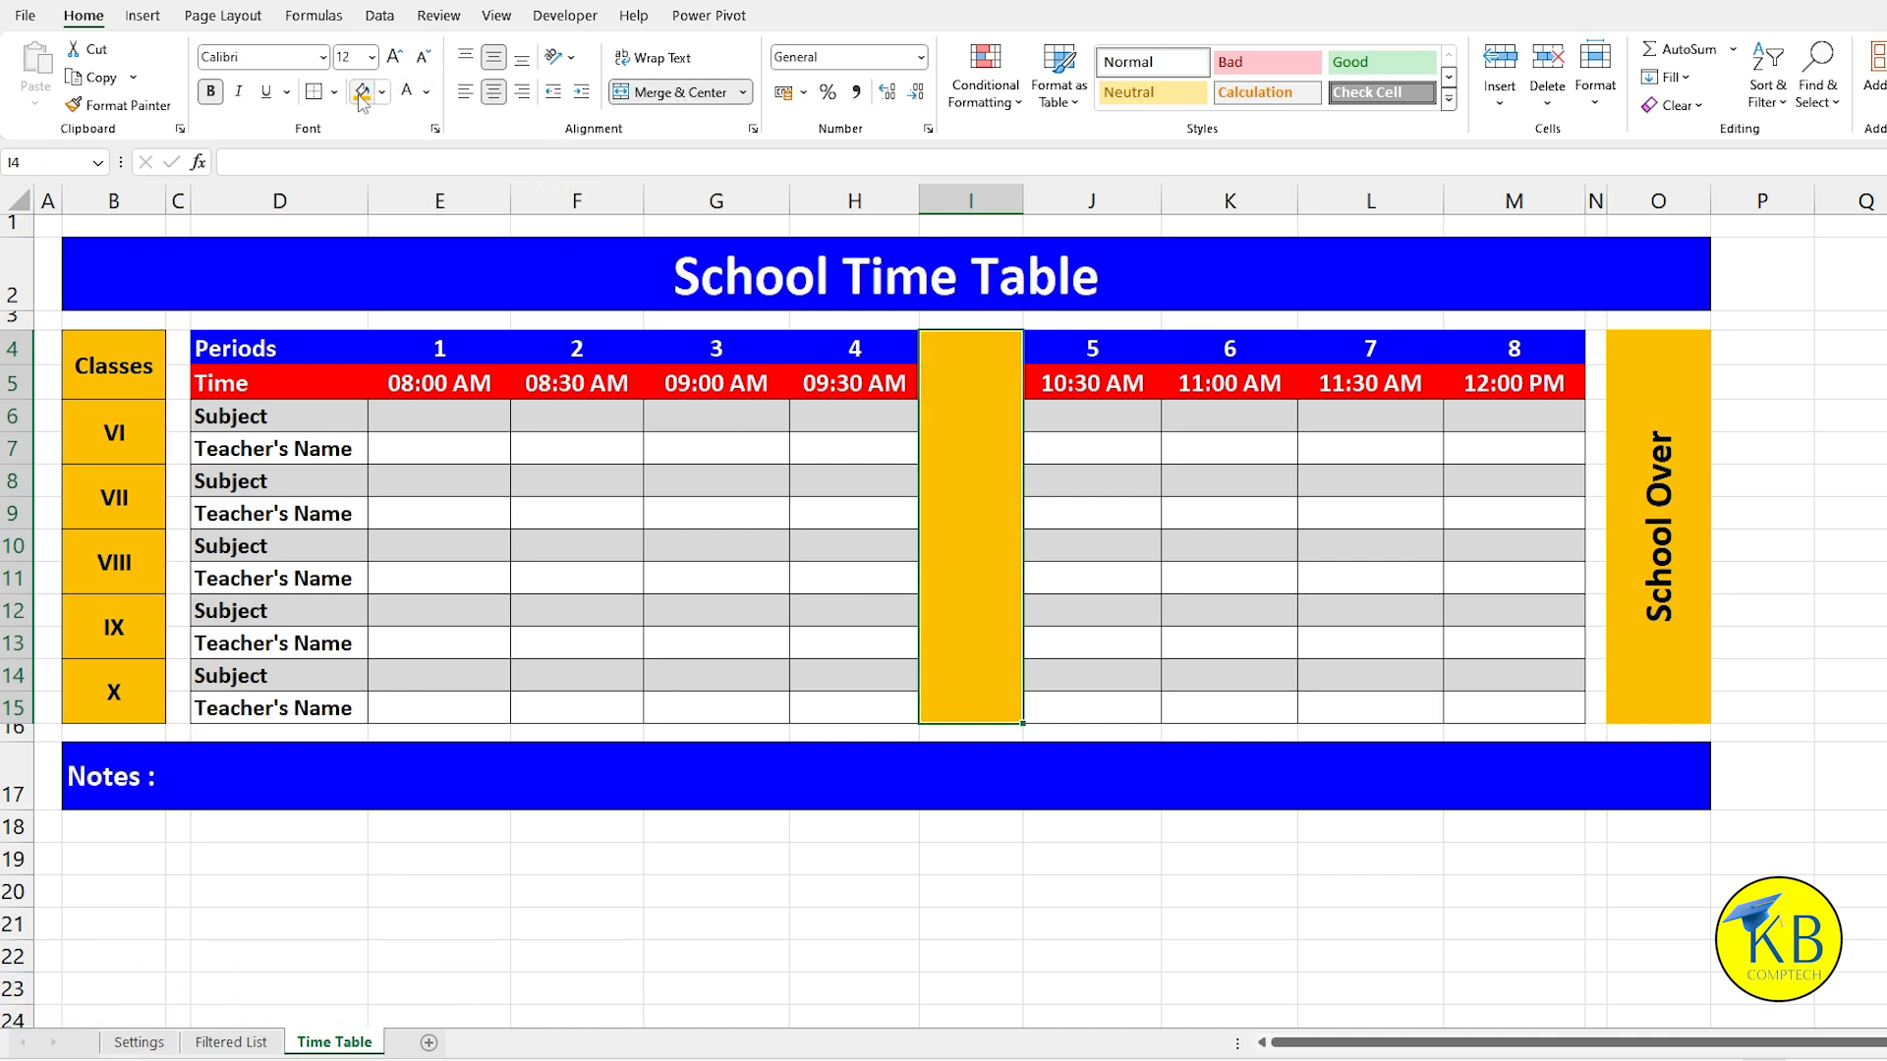
type("Lun")
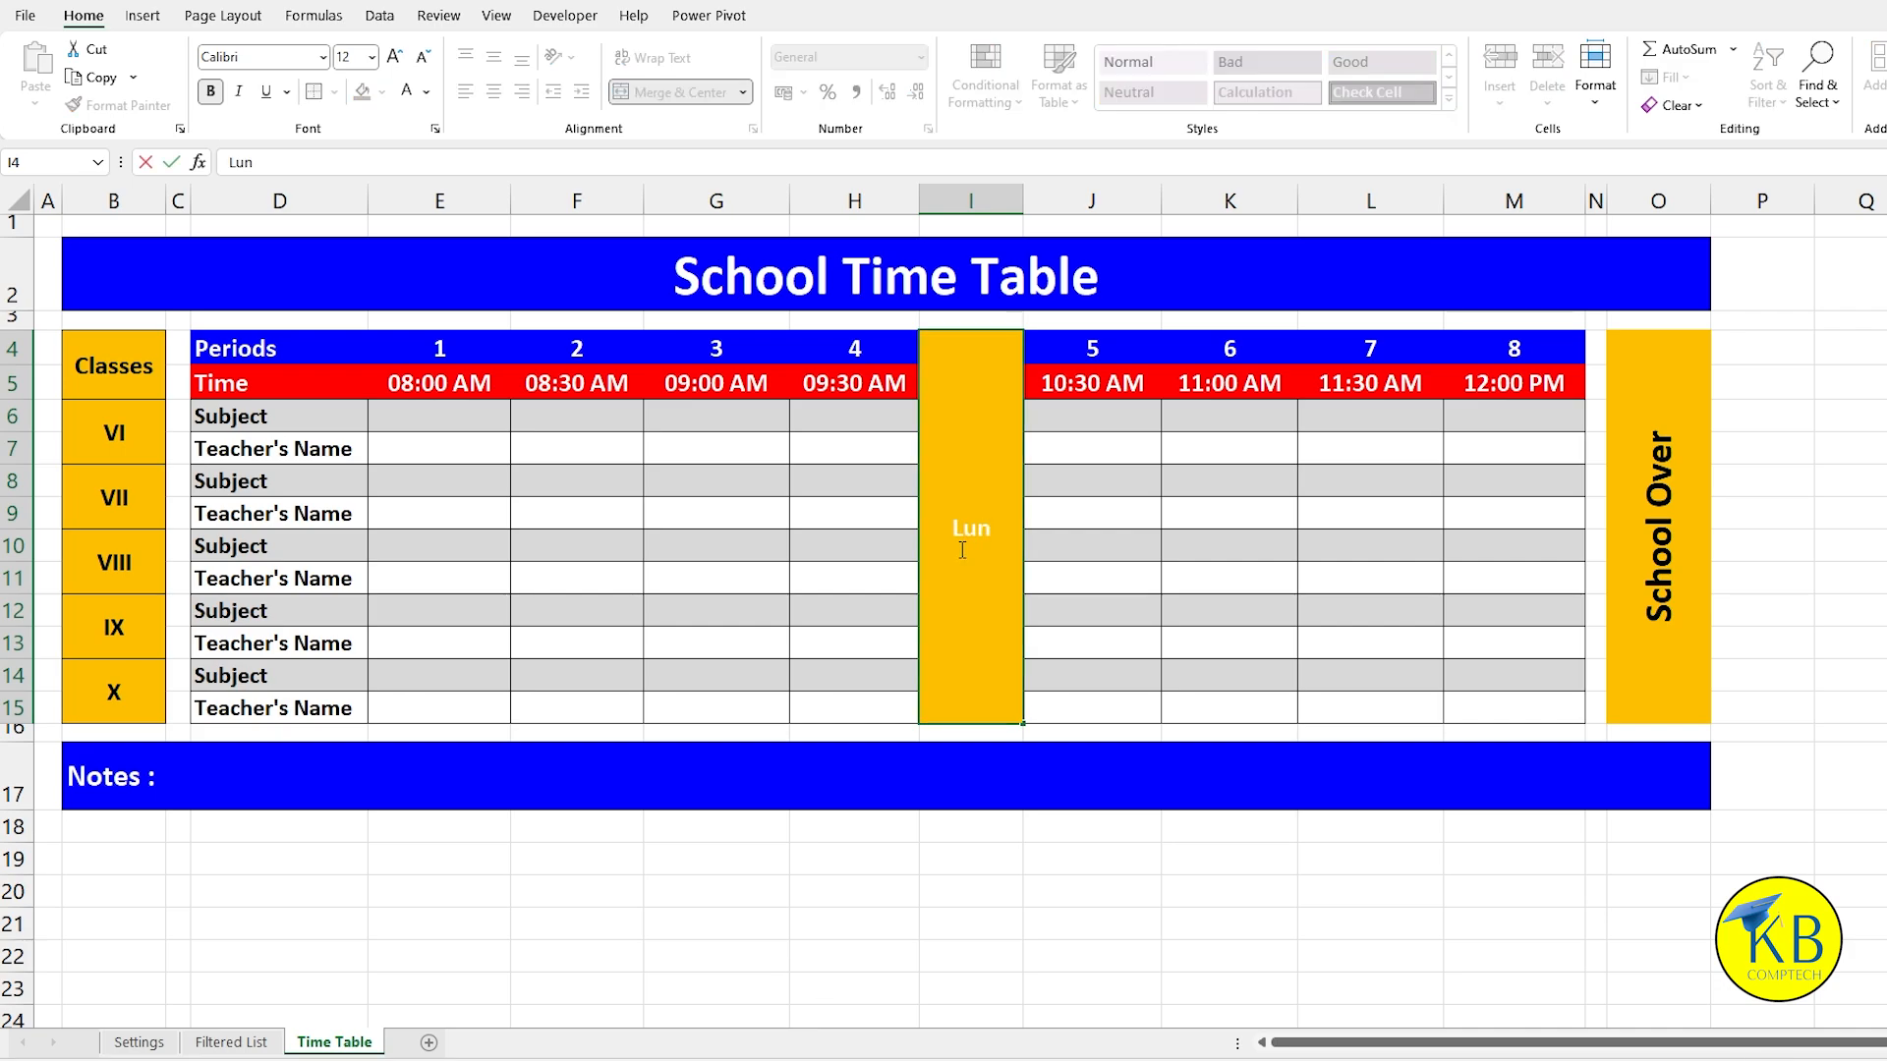
type("ch Break")
key("Return")
Step: Make the "Lunch Break" text in I4 black and increase its font size to 16
left_click(427, 91)
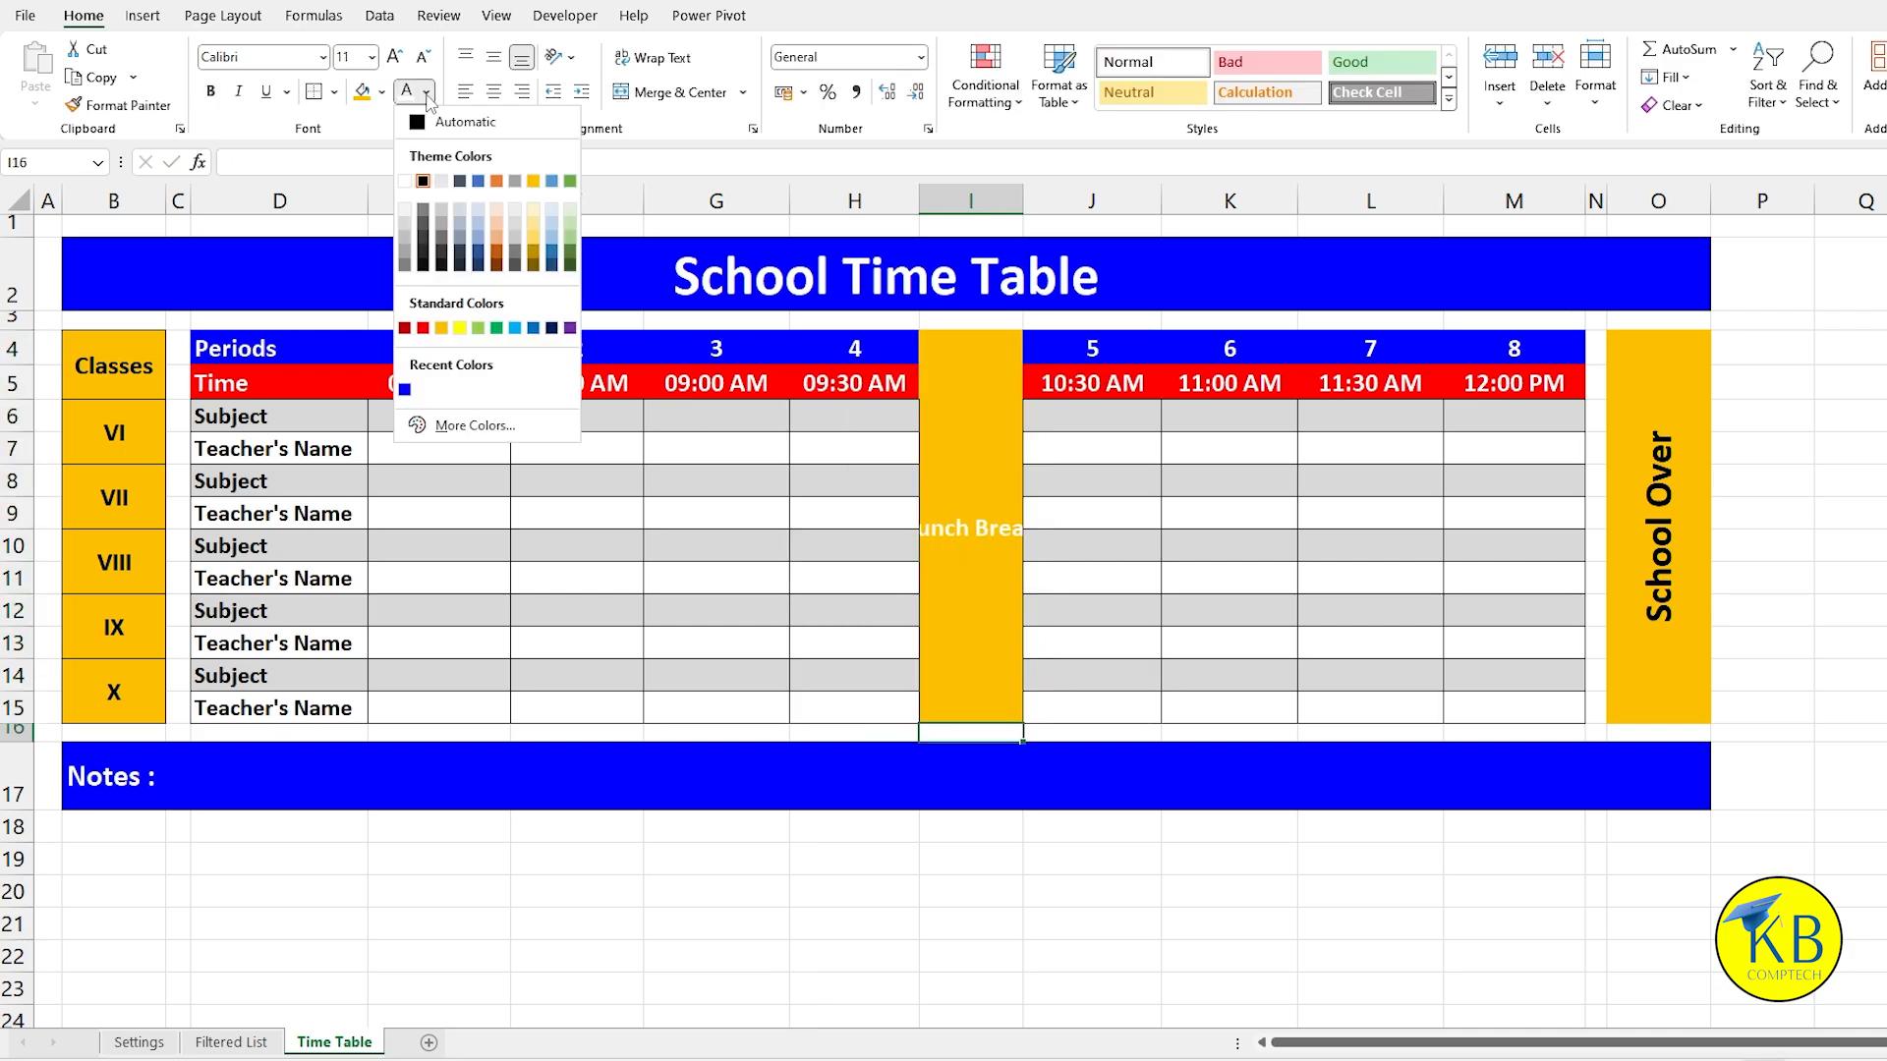
left_click(430, 134)
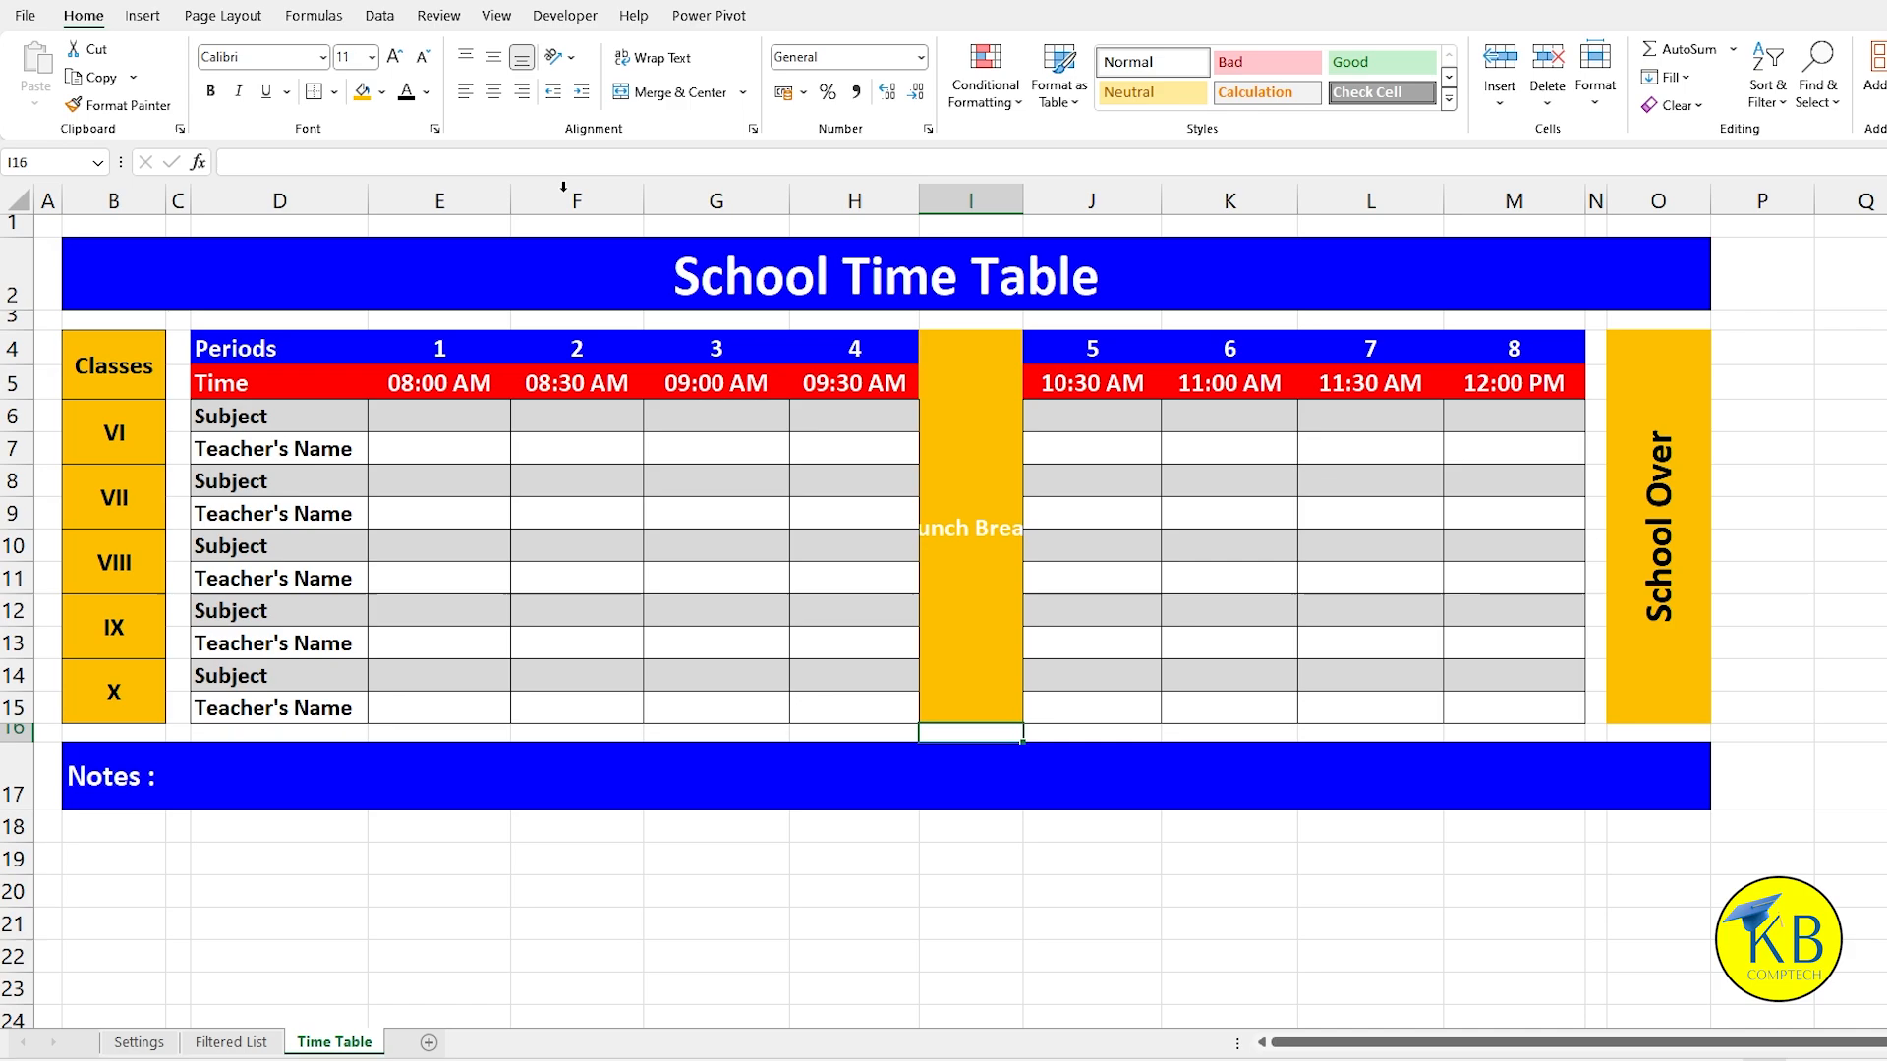
key("Up")
left_click(394, 59)
left_click(394, 59)
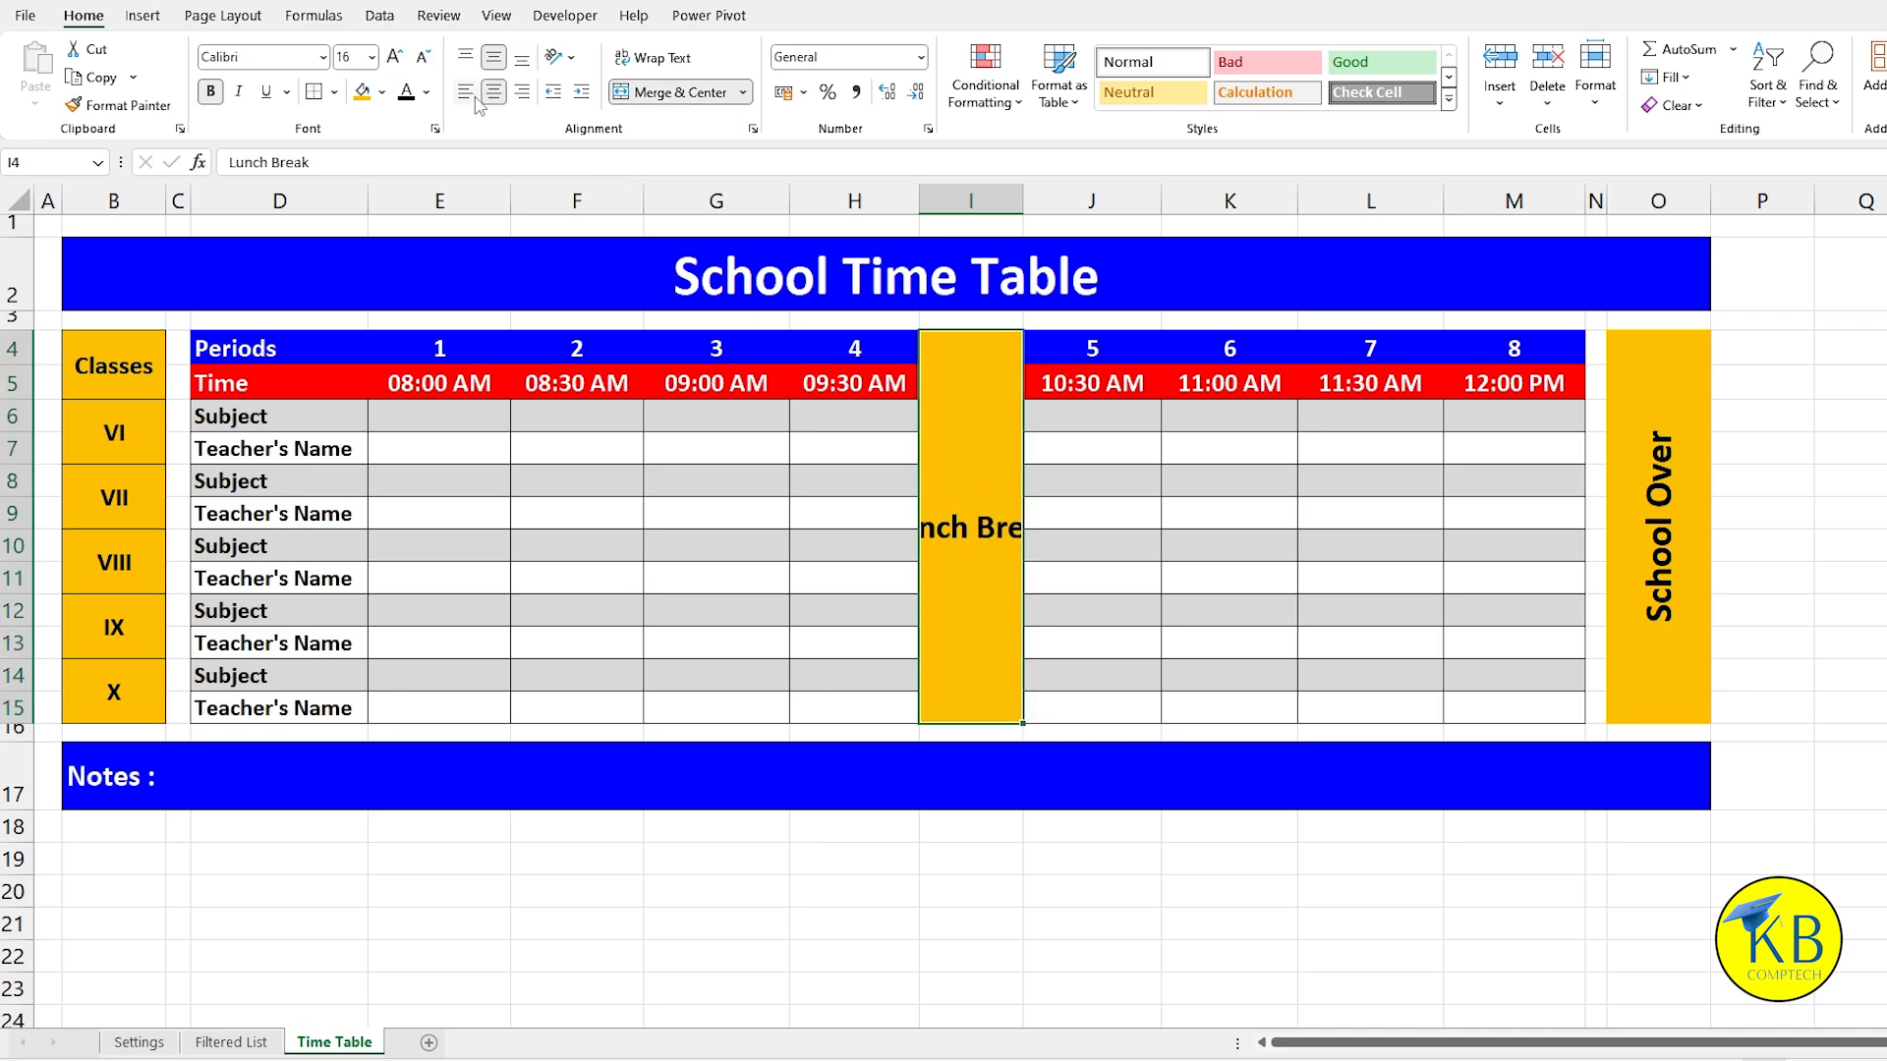
Step: Rotate the "Lunch Break" text upward and narrow column I slightly
left_click(579, 58)
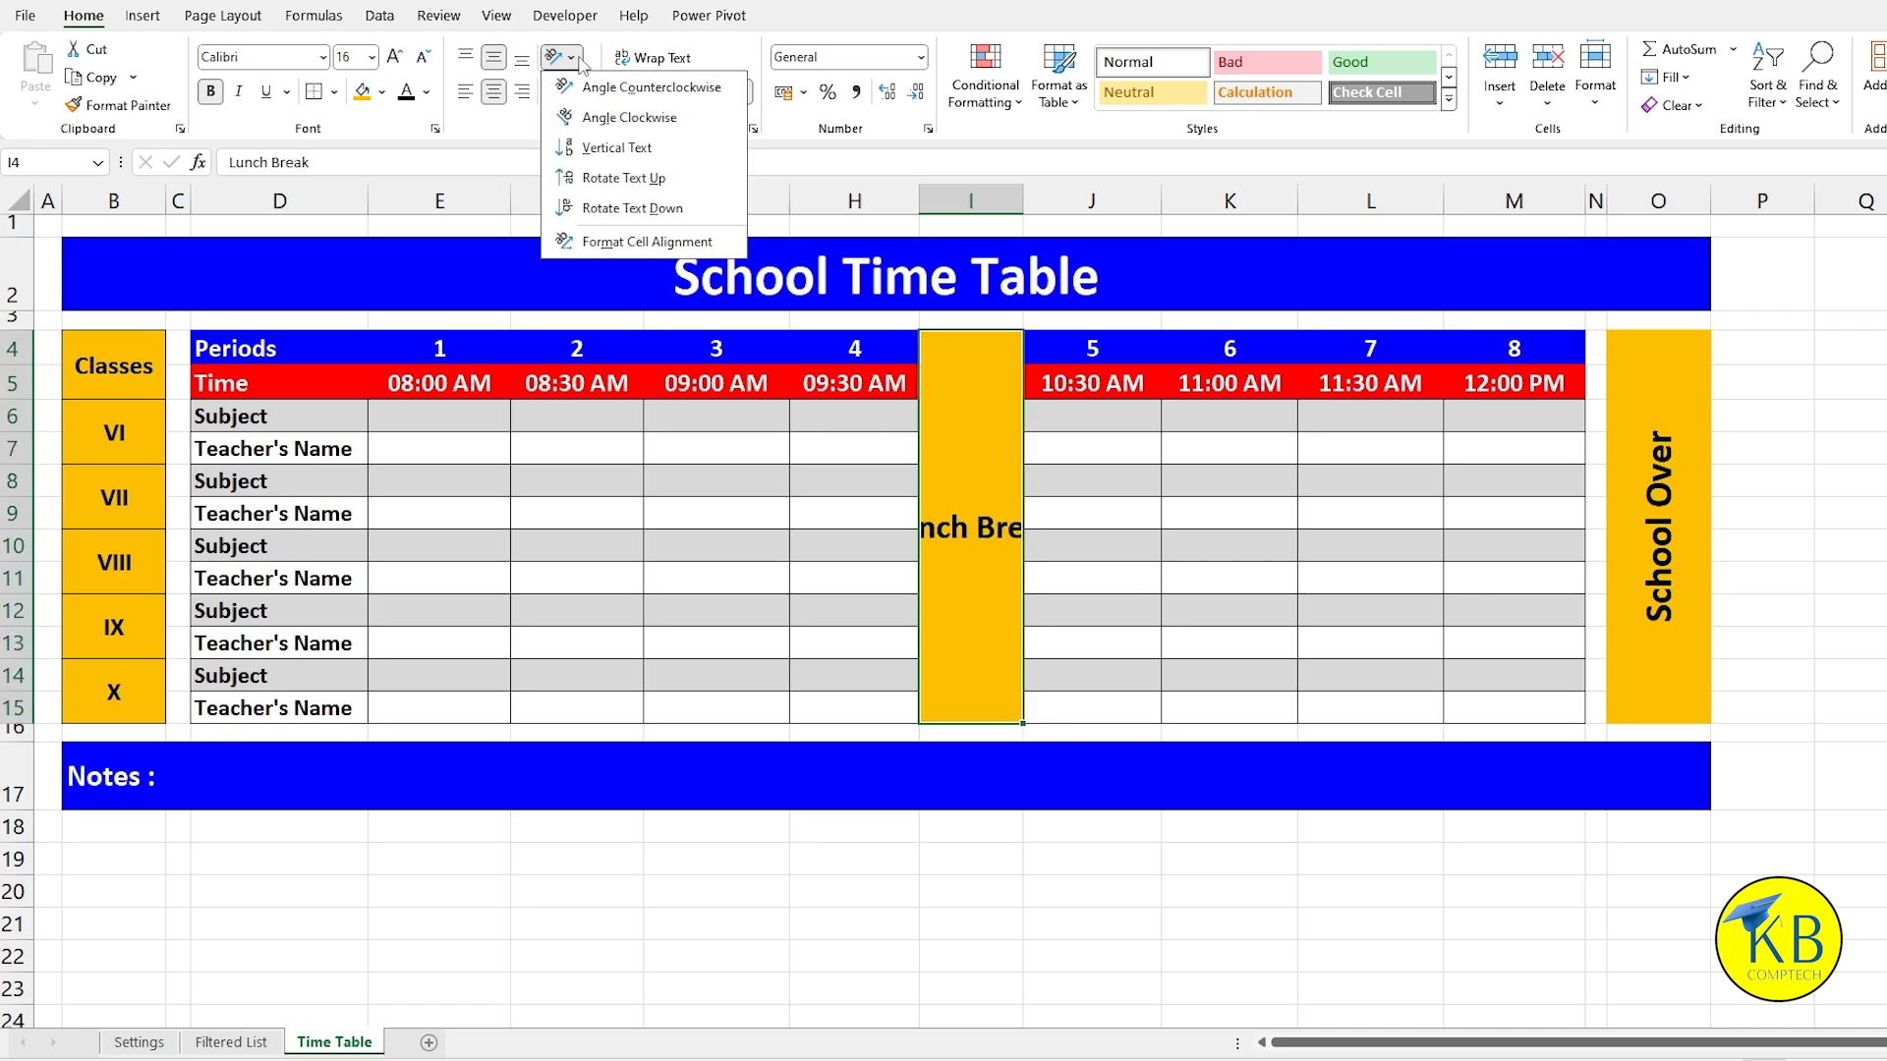
left_click(625, 178)
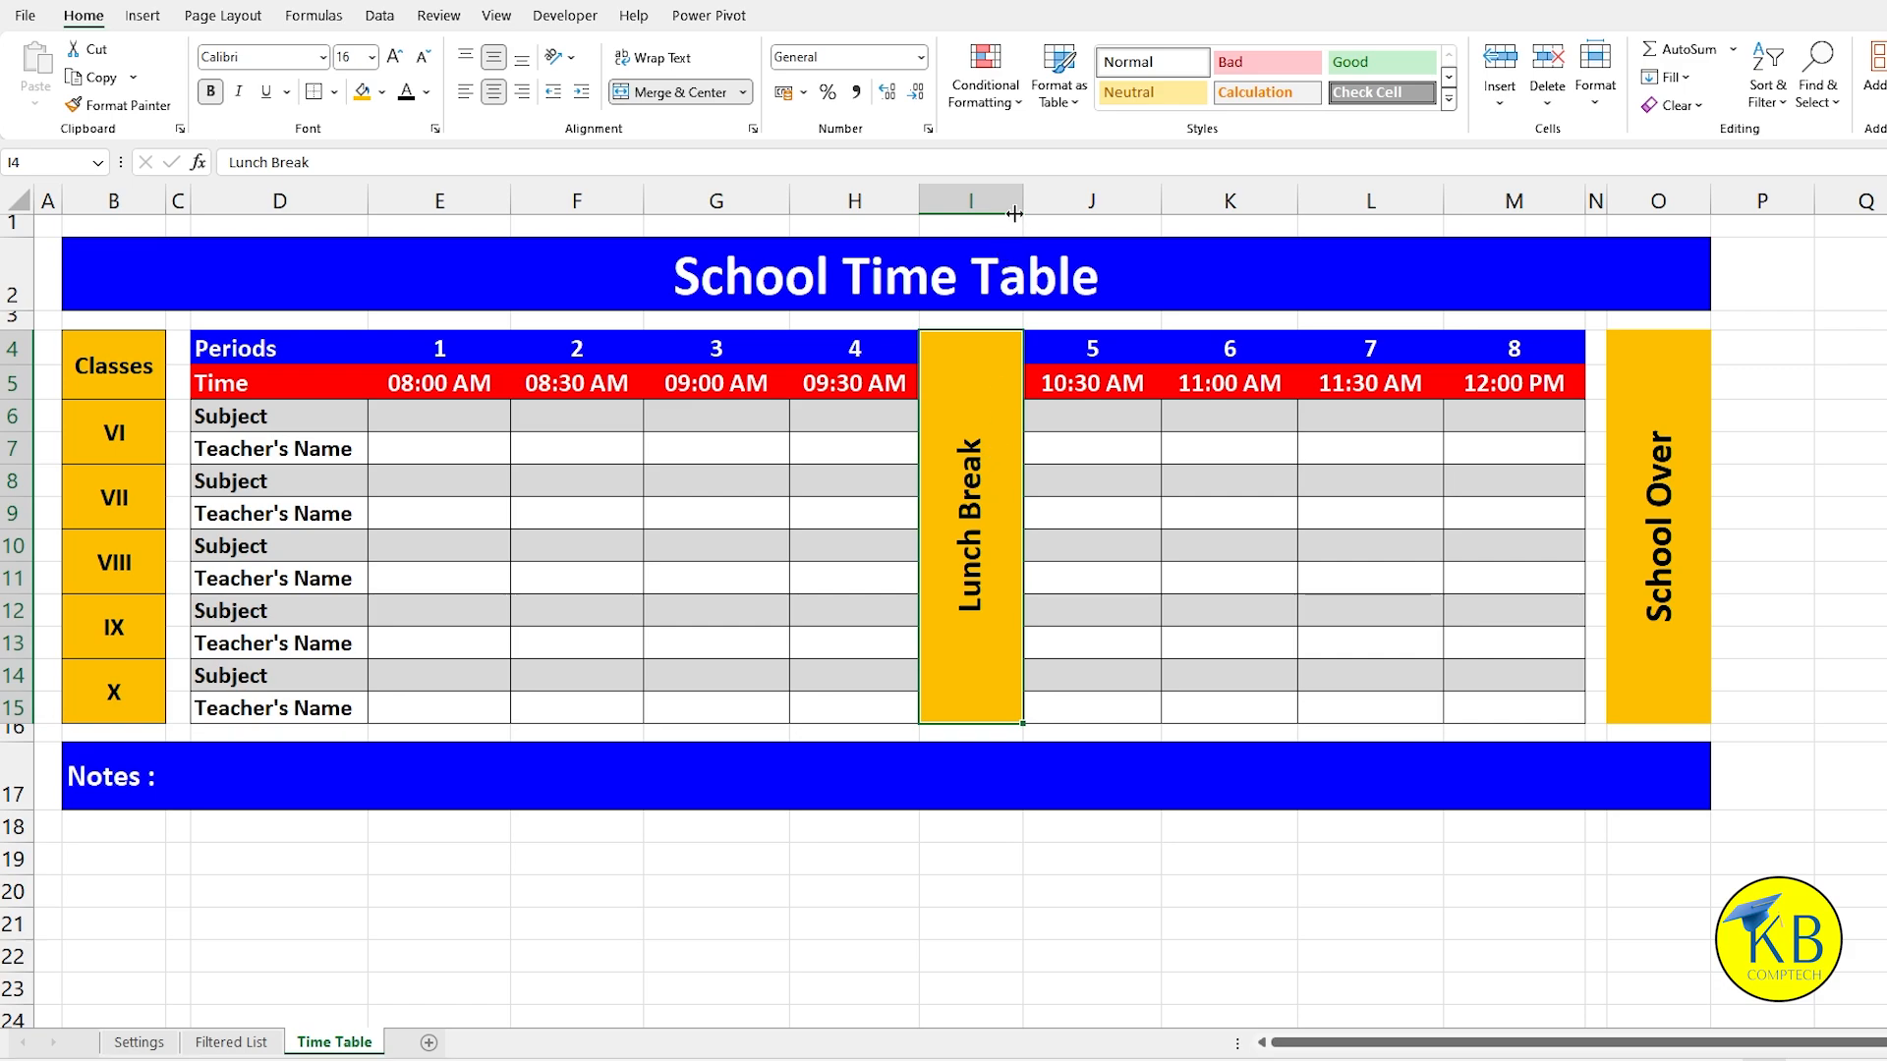
left_click_drag(1020, 203, 1004, 203)
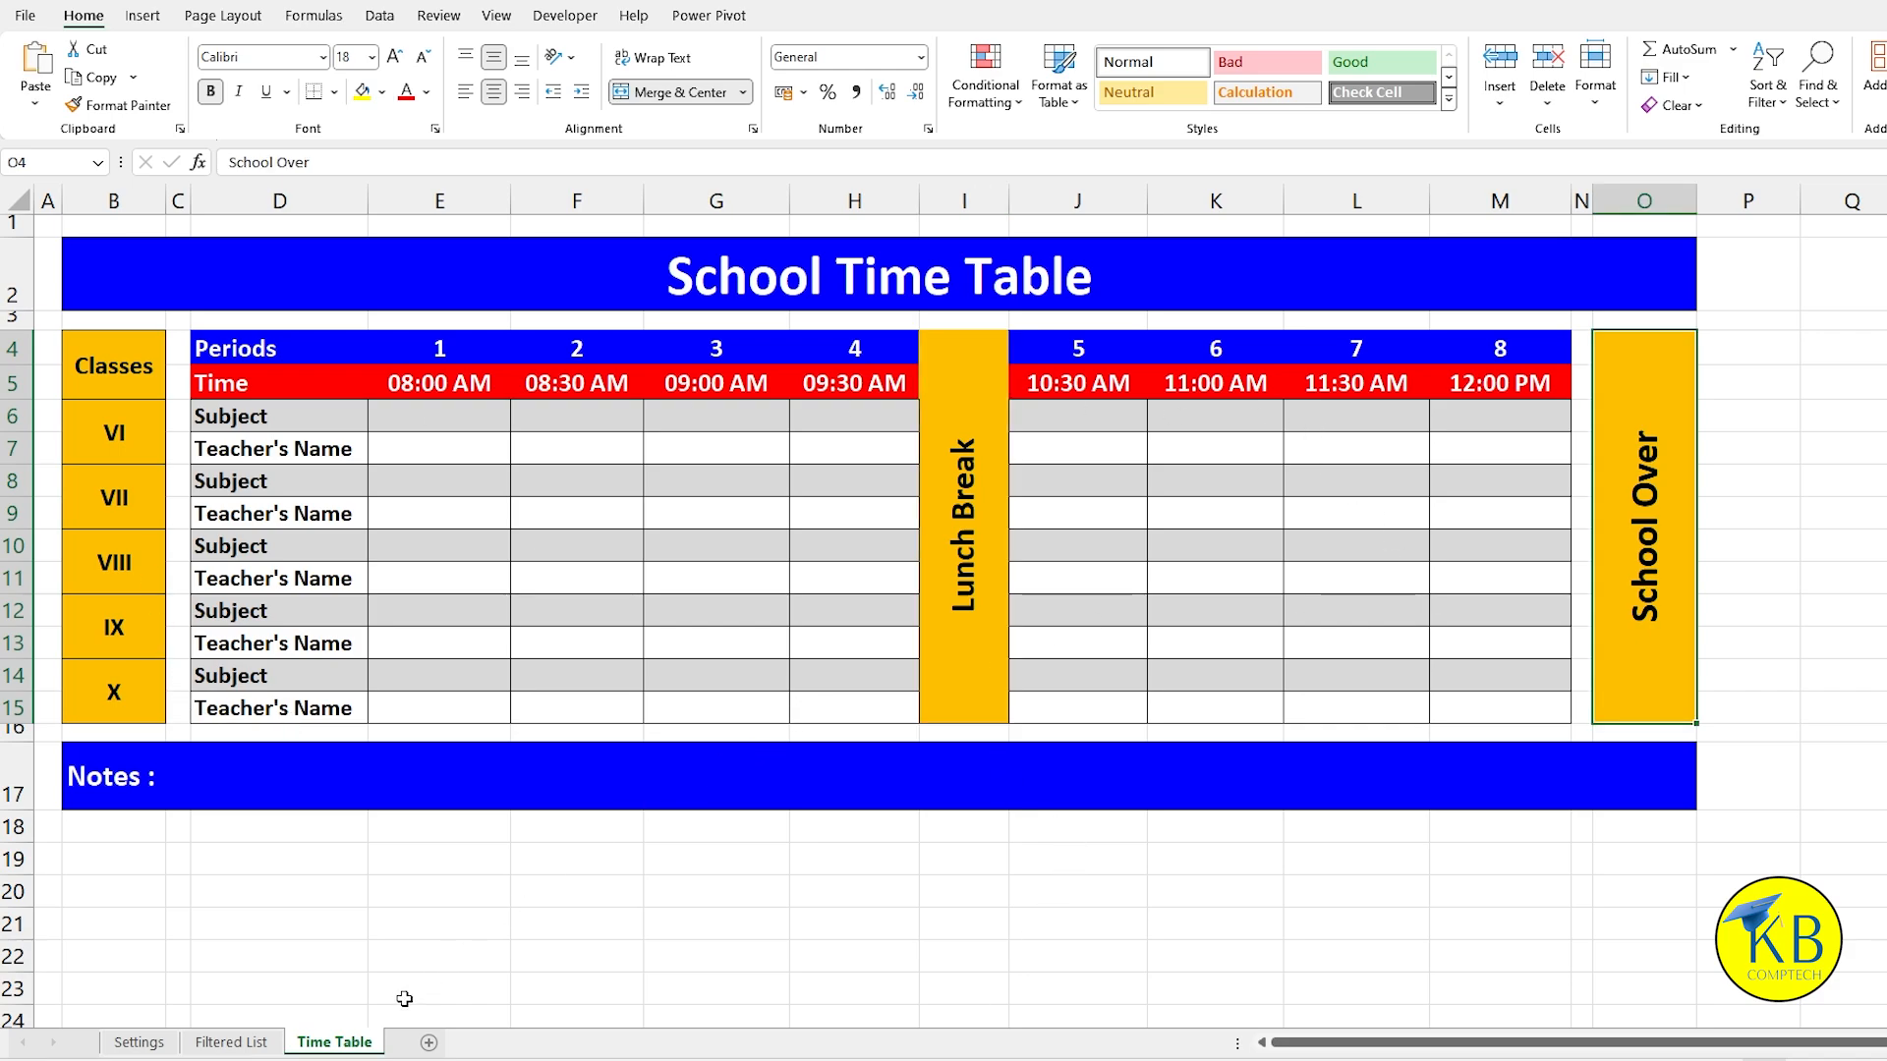
Step: Start a FILTER formula in C5 of the Filtered List sheet with the array Settings!$D$6:$D$14 and a COUNTIF as its include argument
left_click(232, 1042)
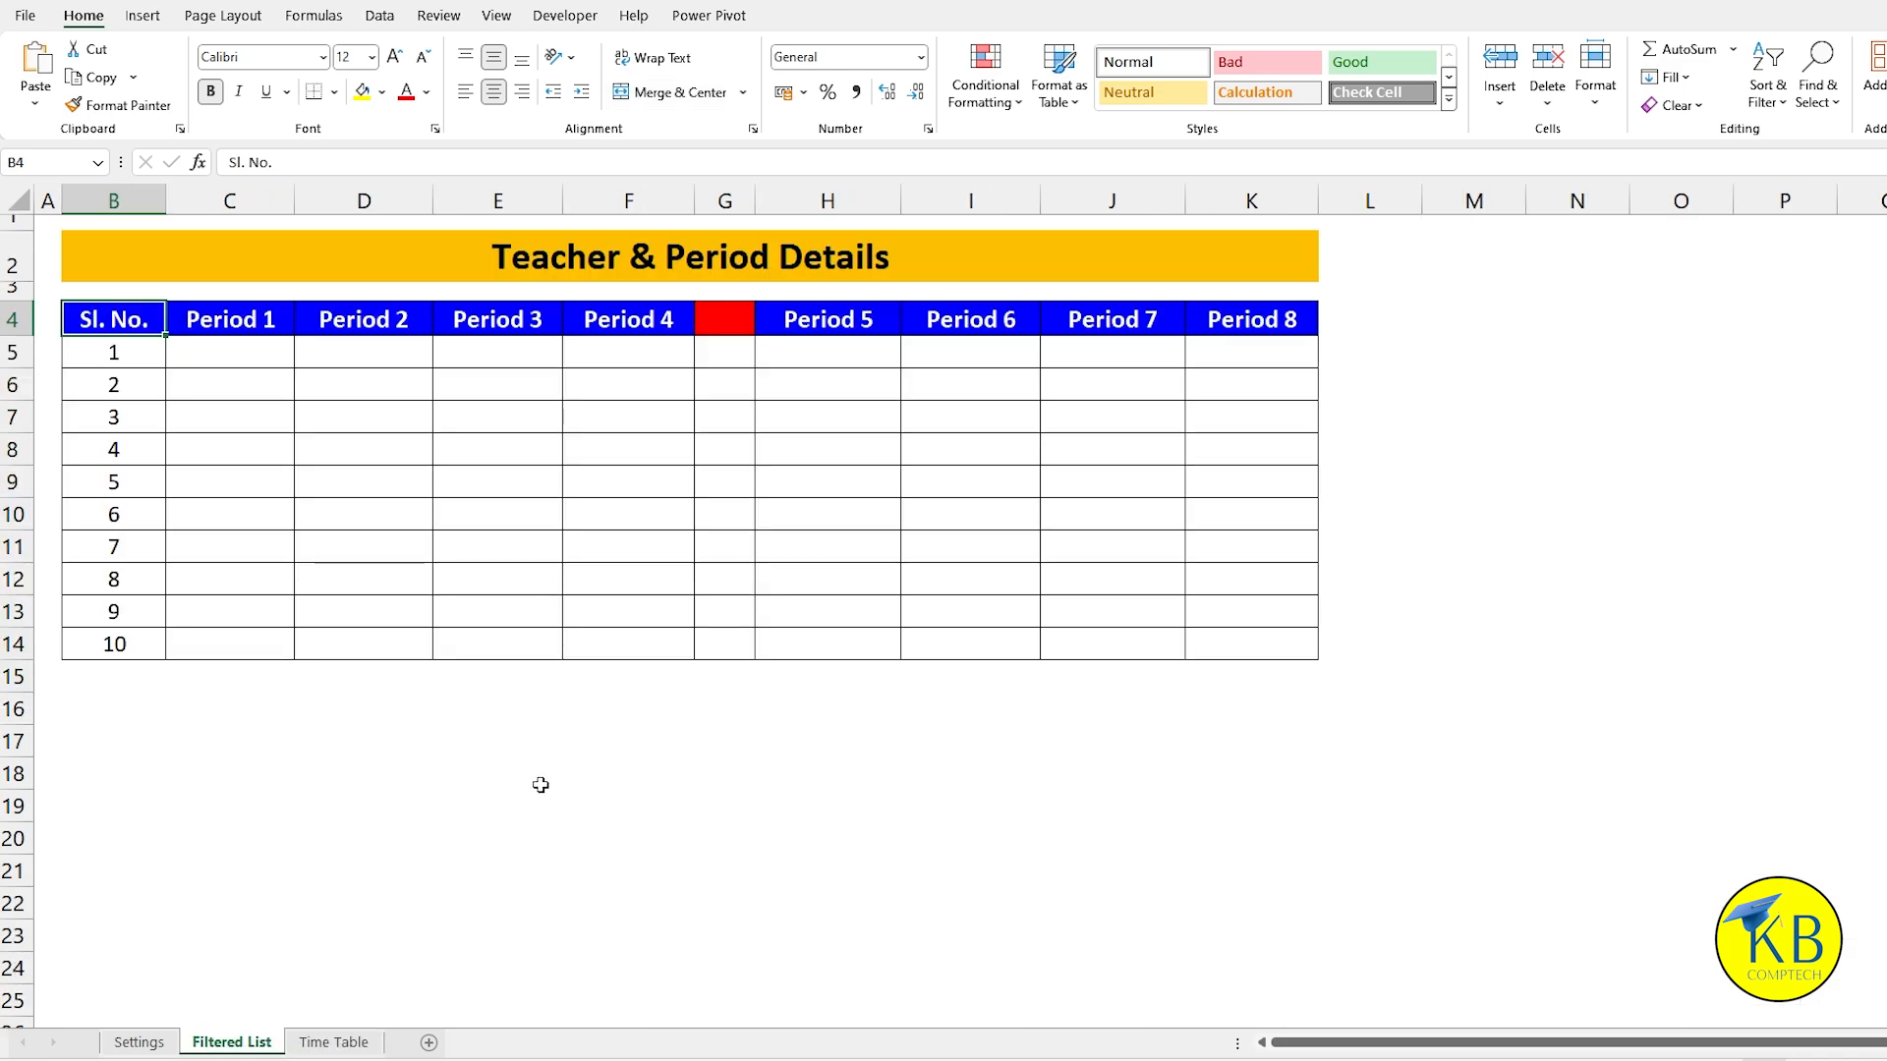
left_click(240, 355)
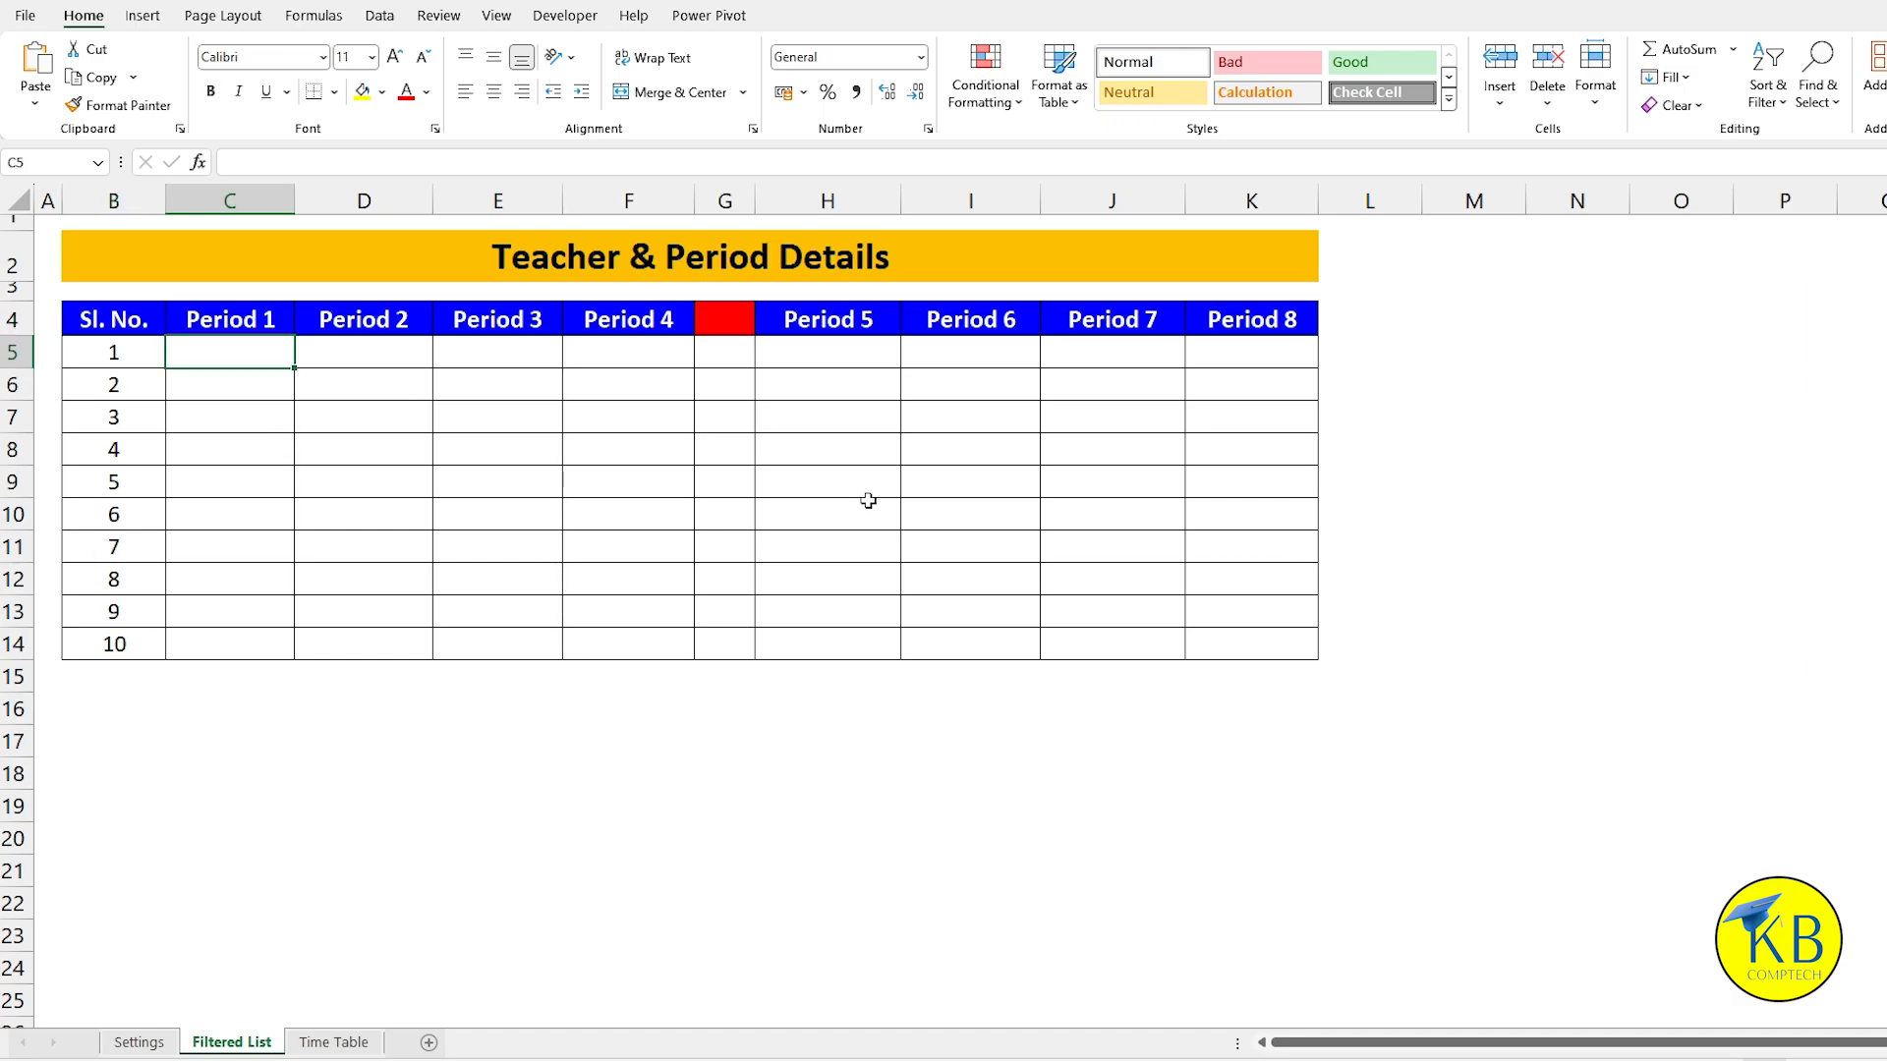
type("=FILTER")
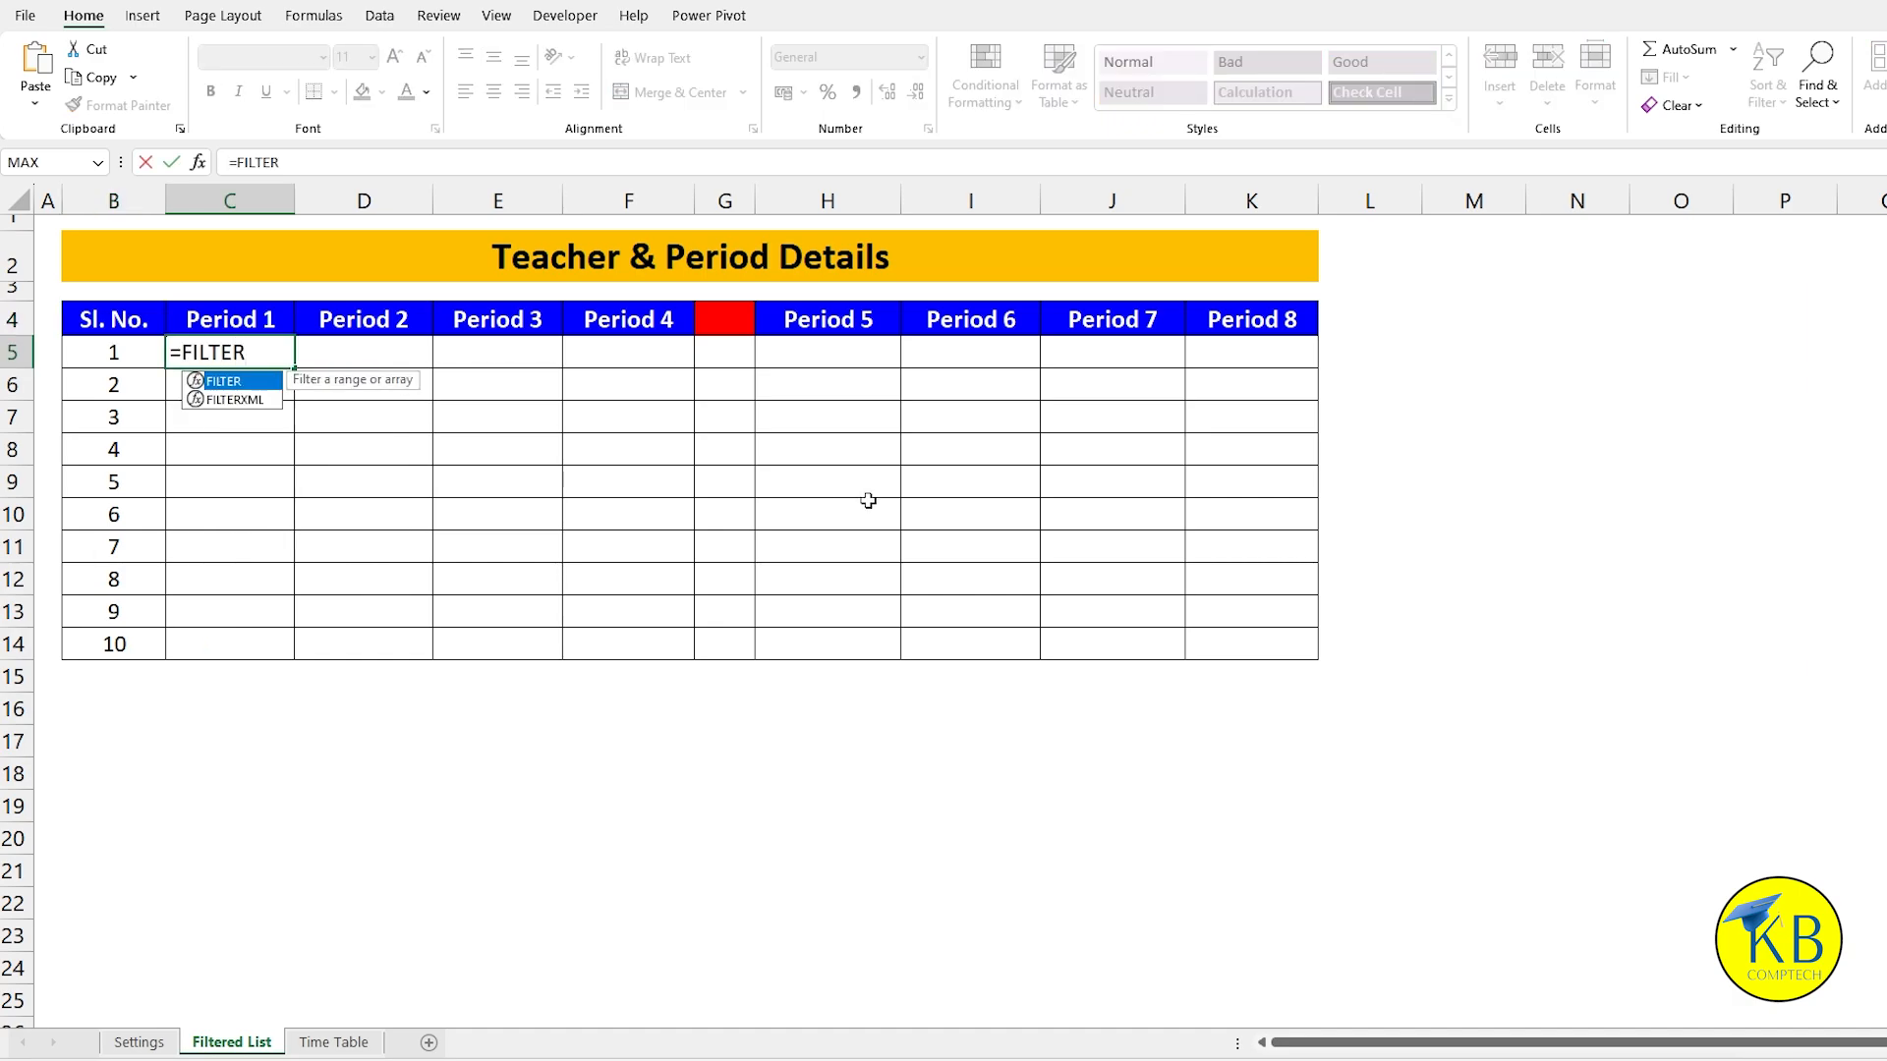
type("(")
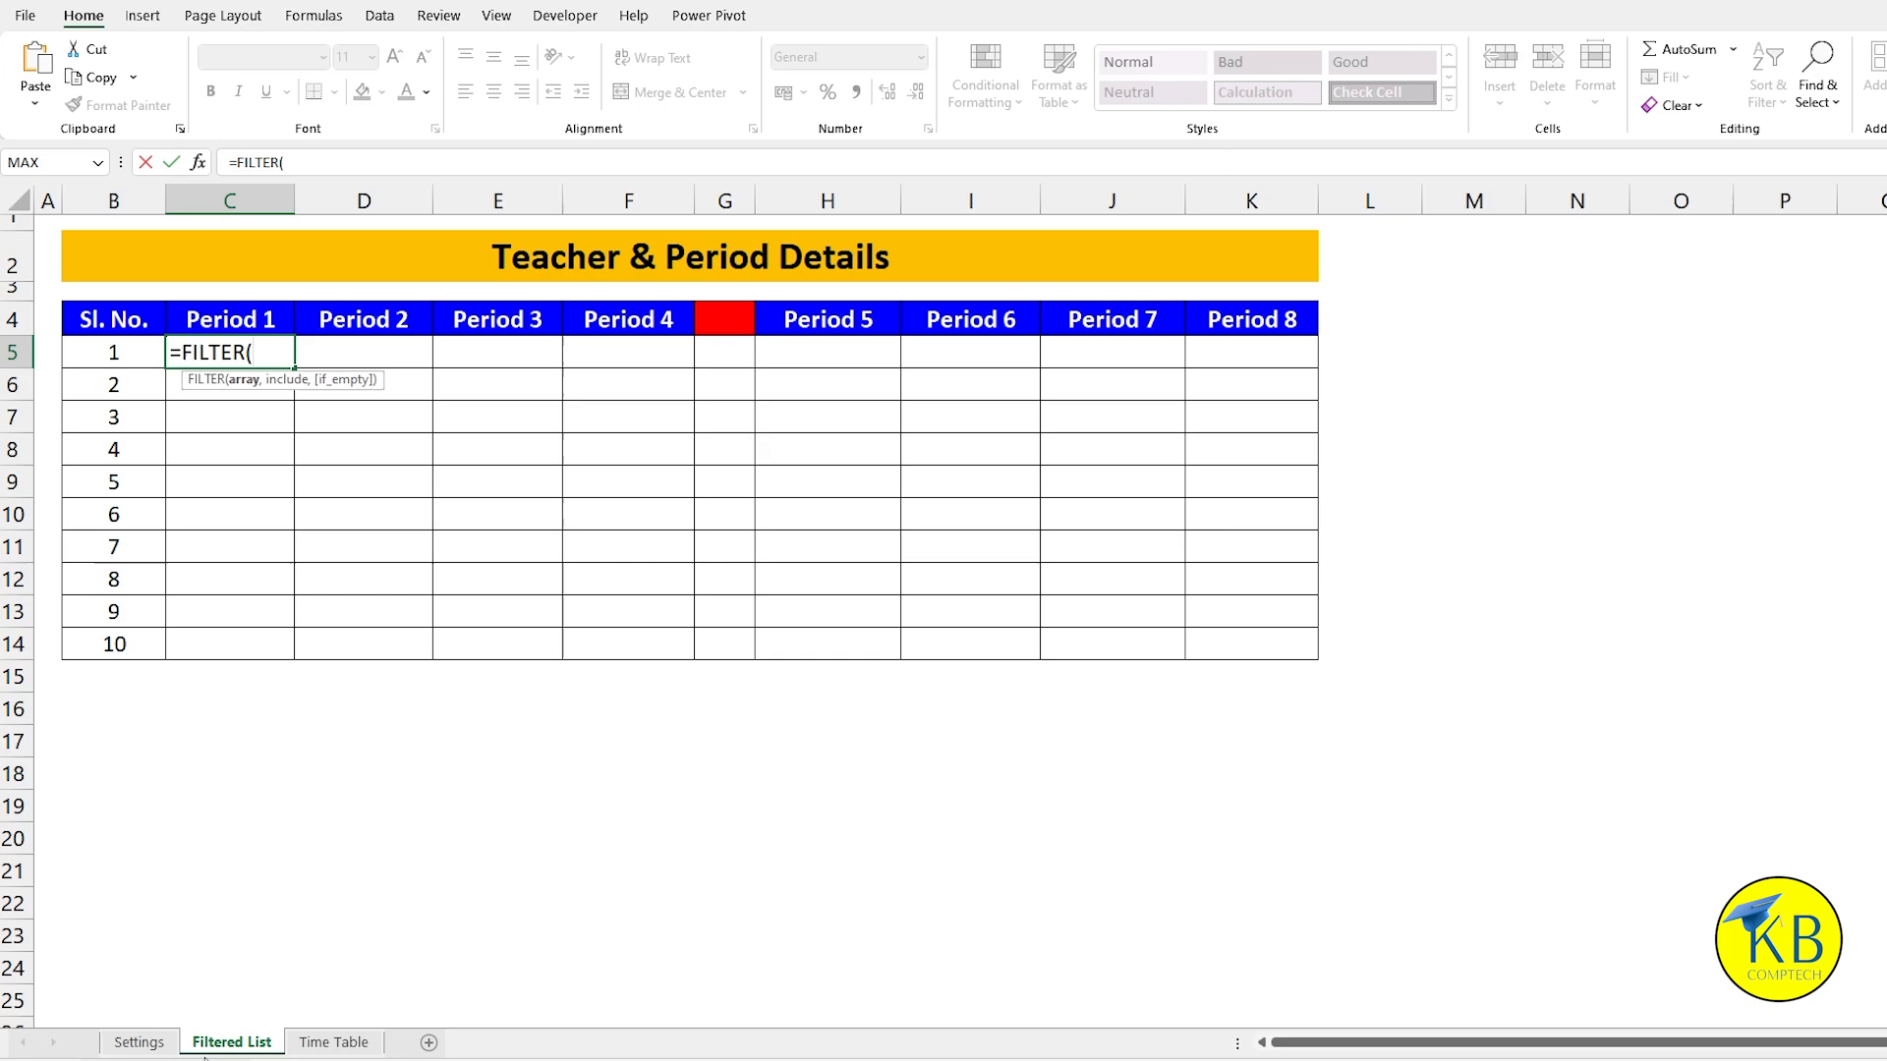
left_click(139, 1042)
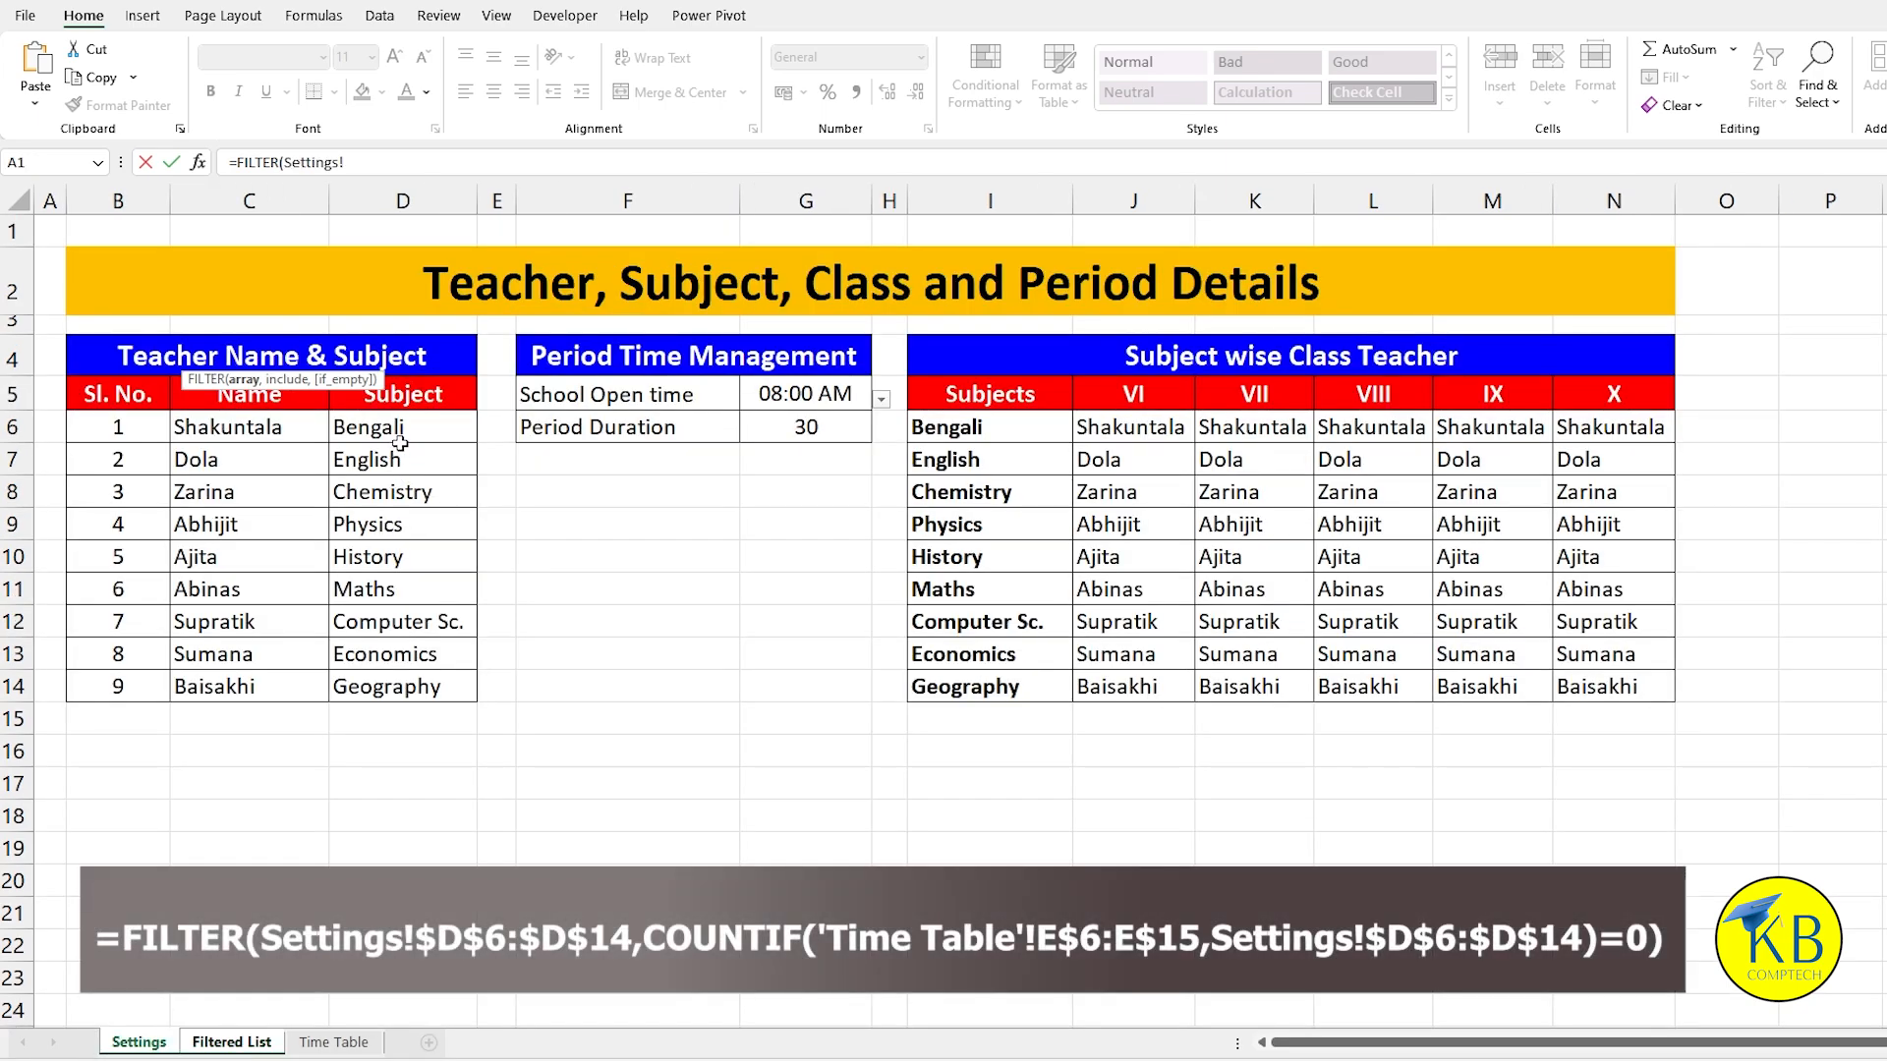
left_click_drag(404, 428, 419, 682)
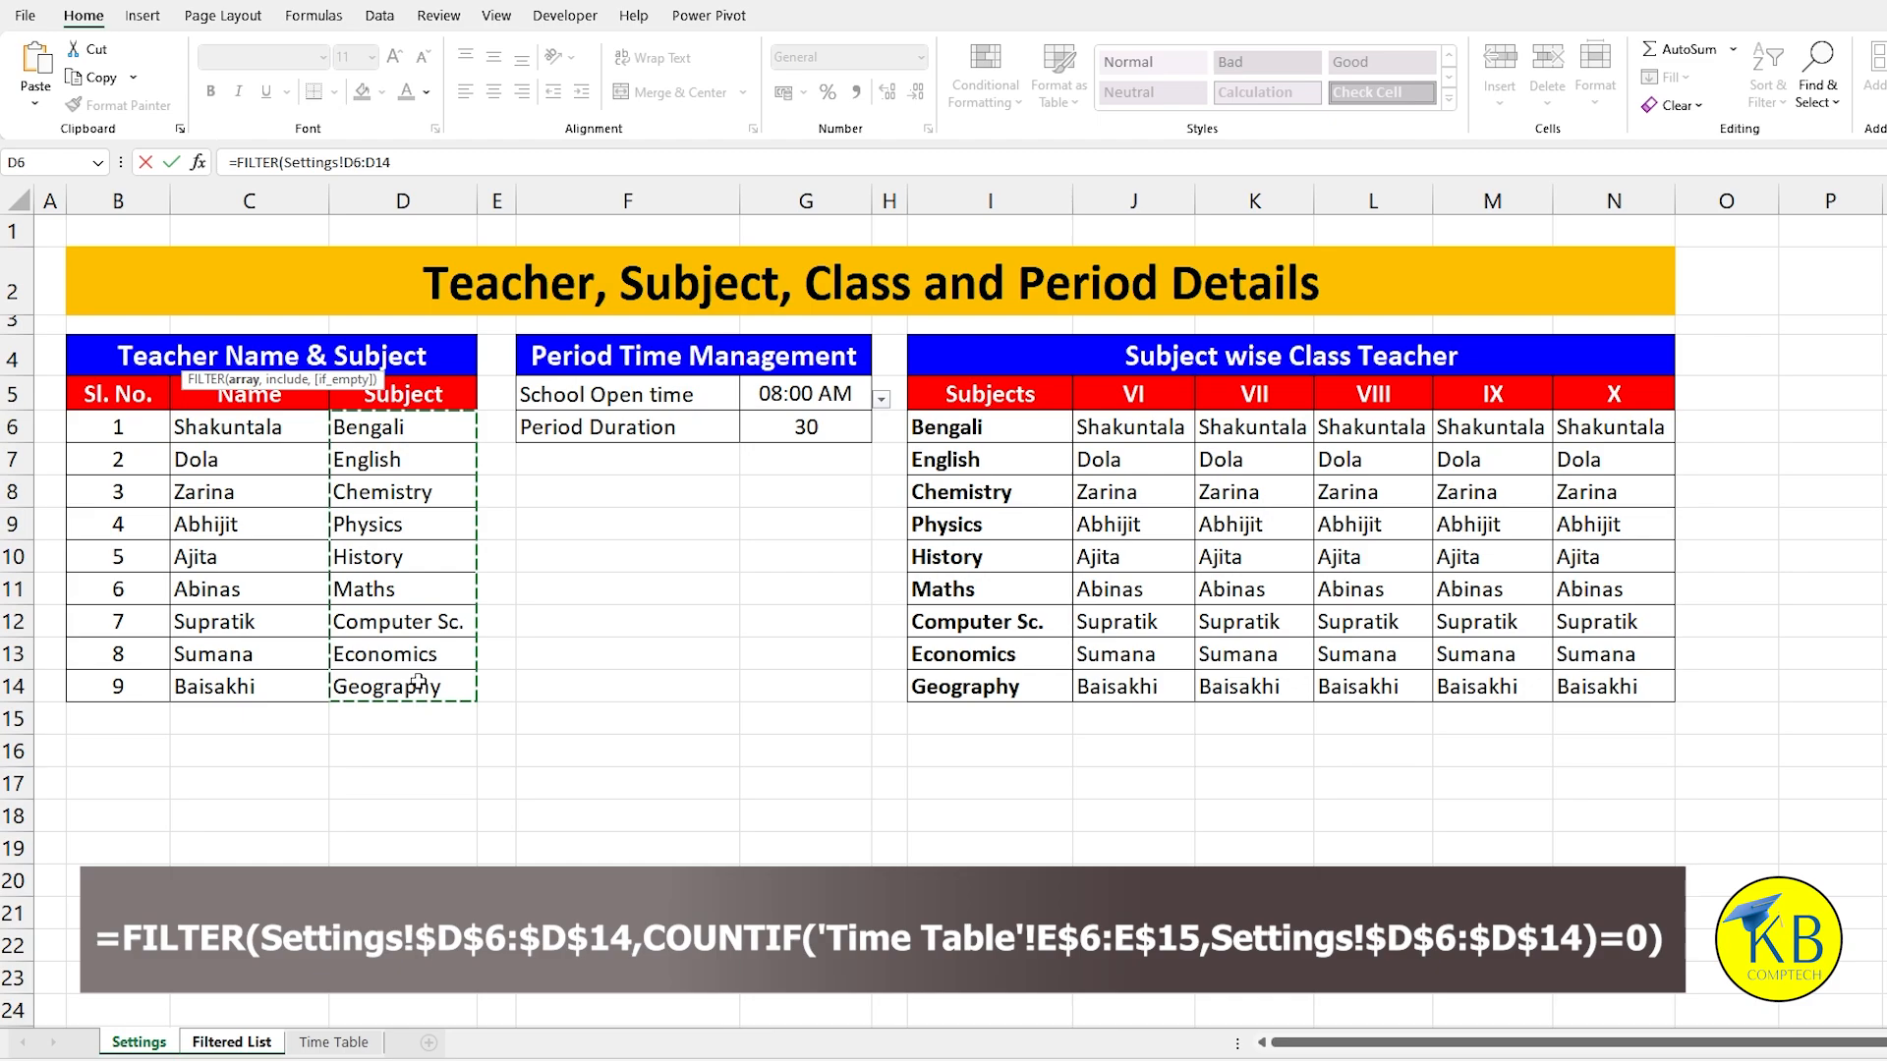
key("F4")
type(",COUNTIF(")
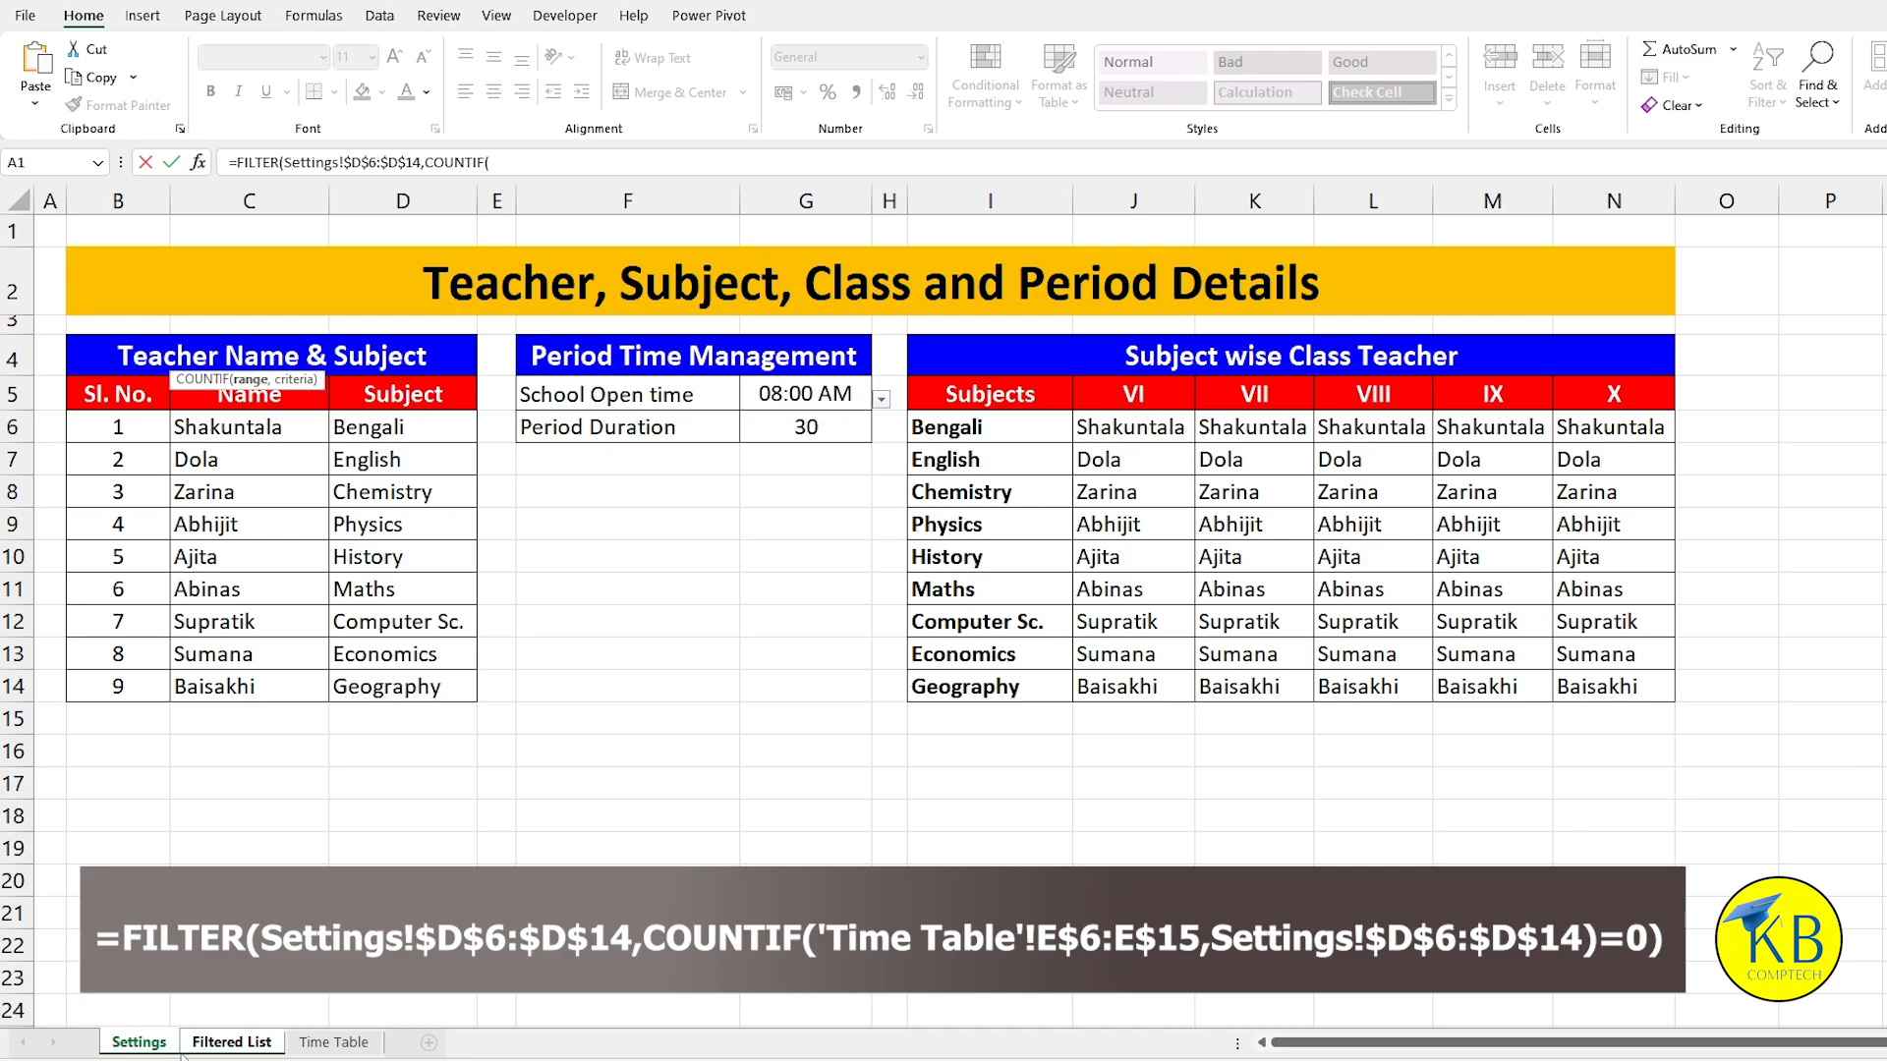
Step: Set the COUNTIF range to the period 1 cells 'Time Table'!E$6:E$15, locking only the rows
left_click(336, 1043)
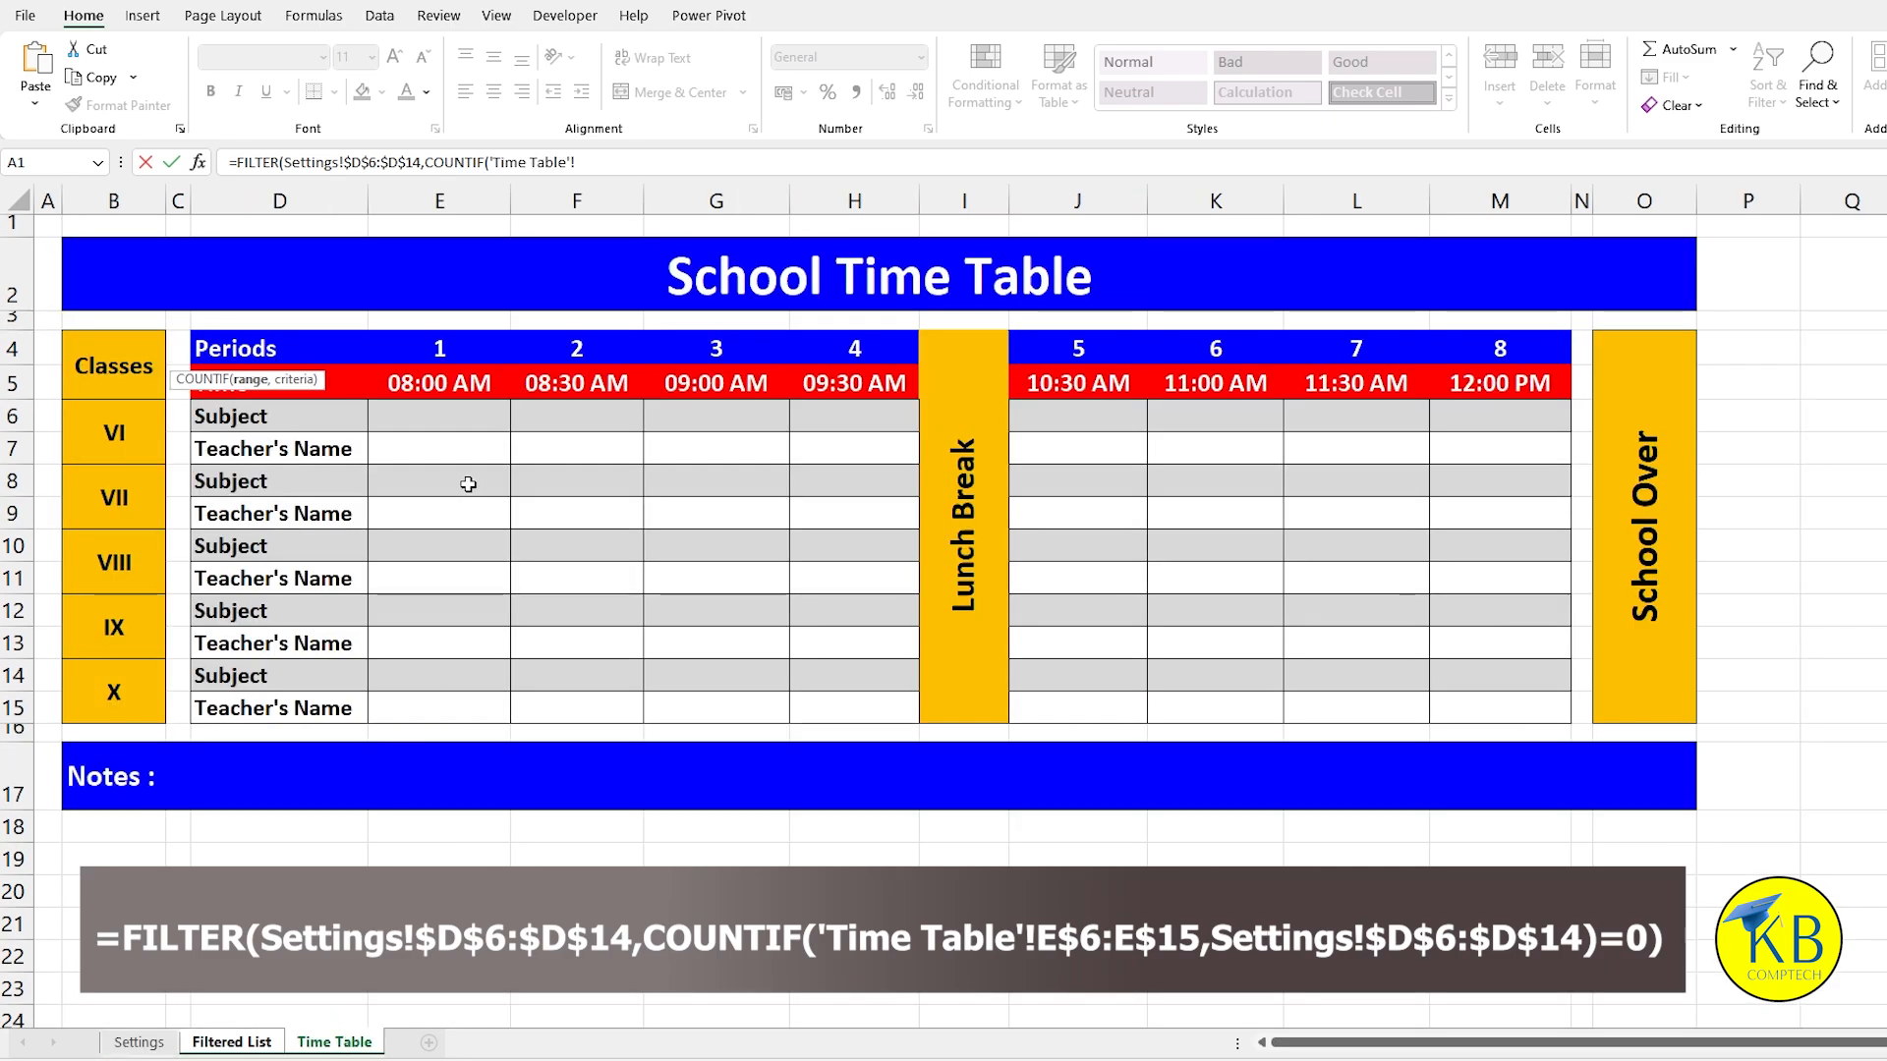
left_click_drag(454, 418, 460, 707)
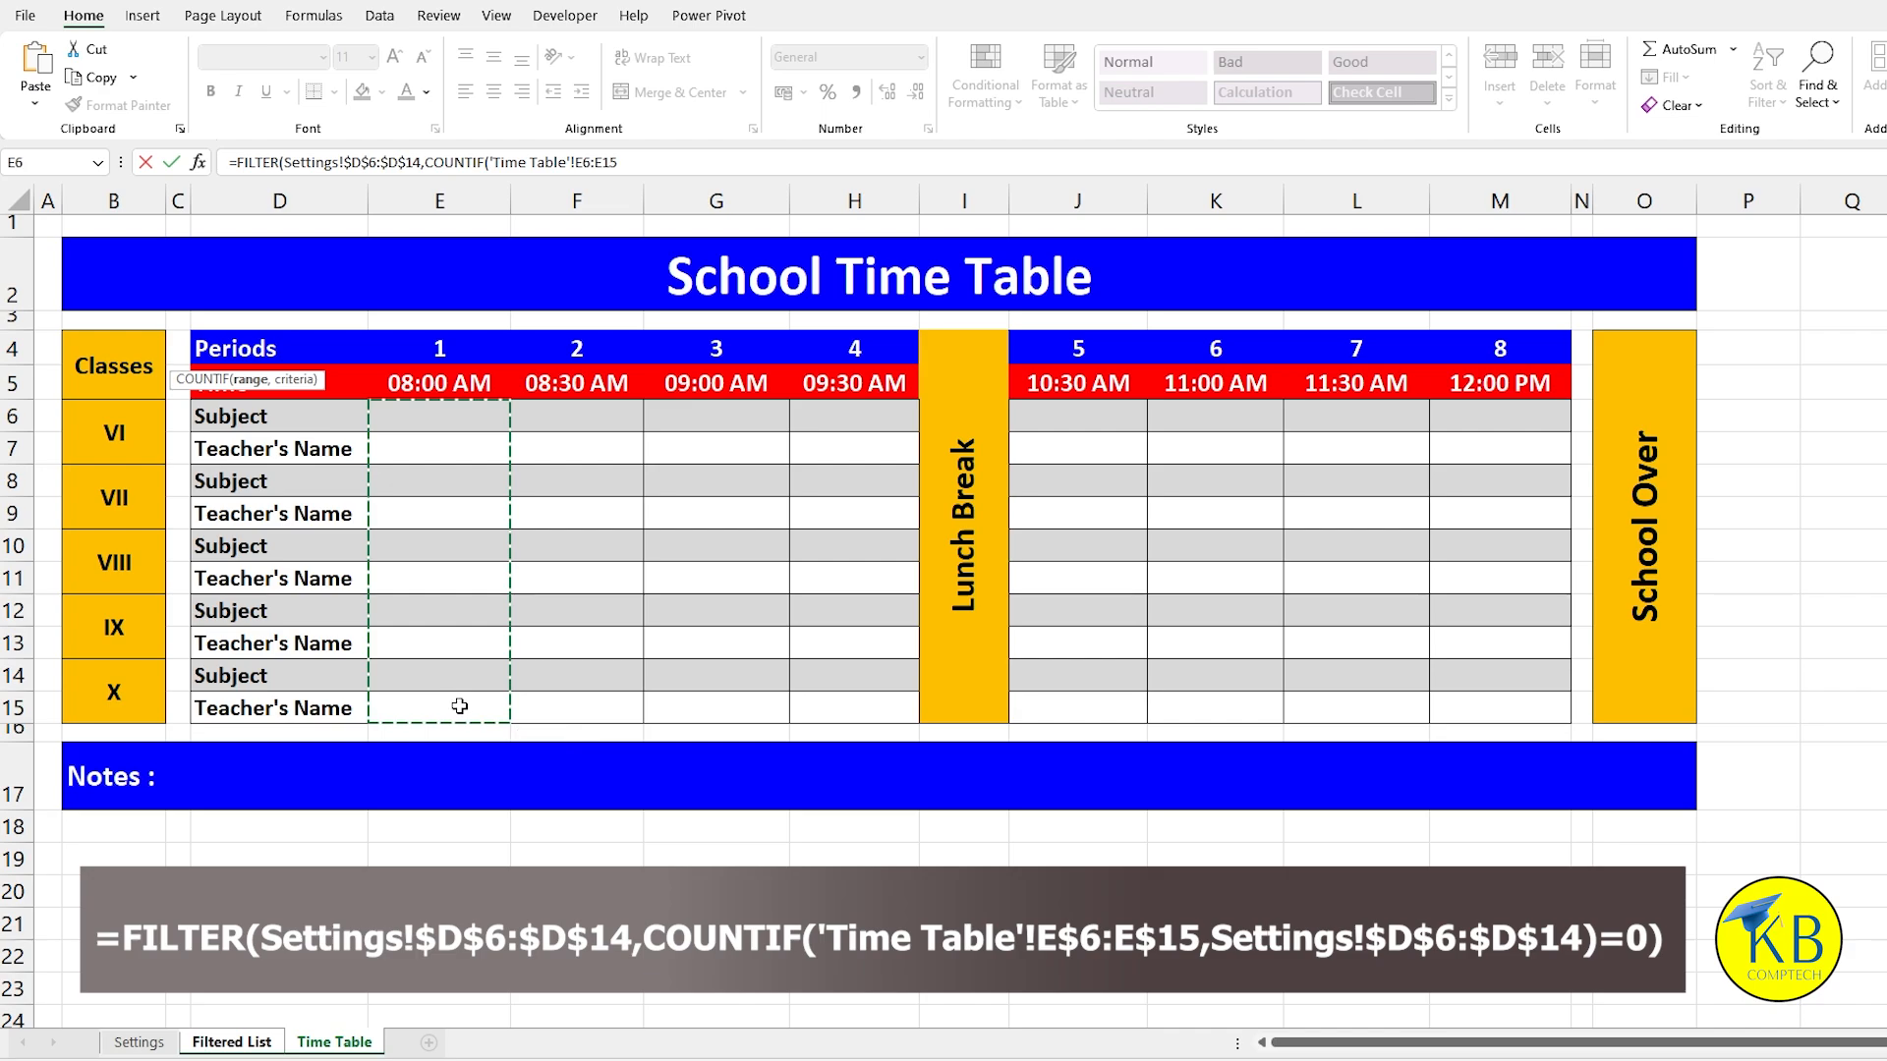
key("F4")
key("F4")
type(",")
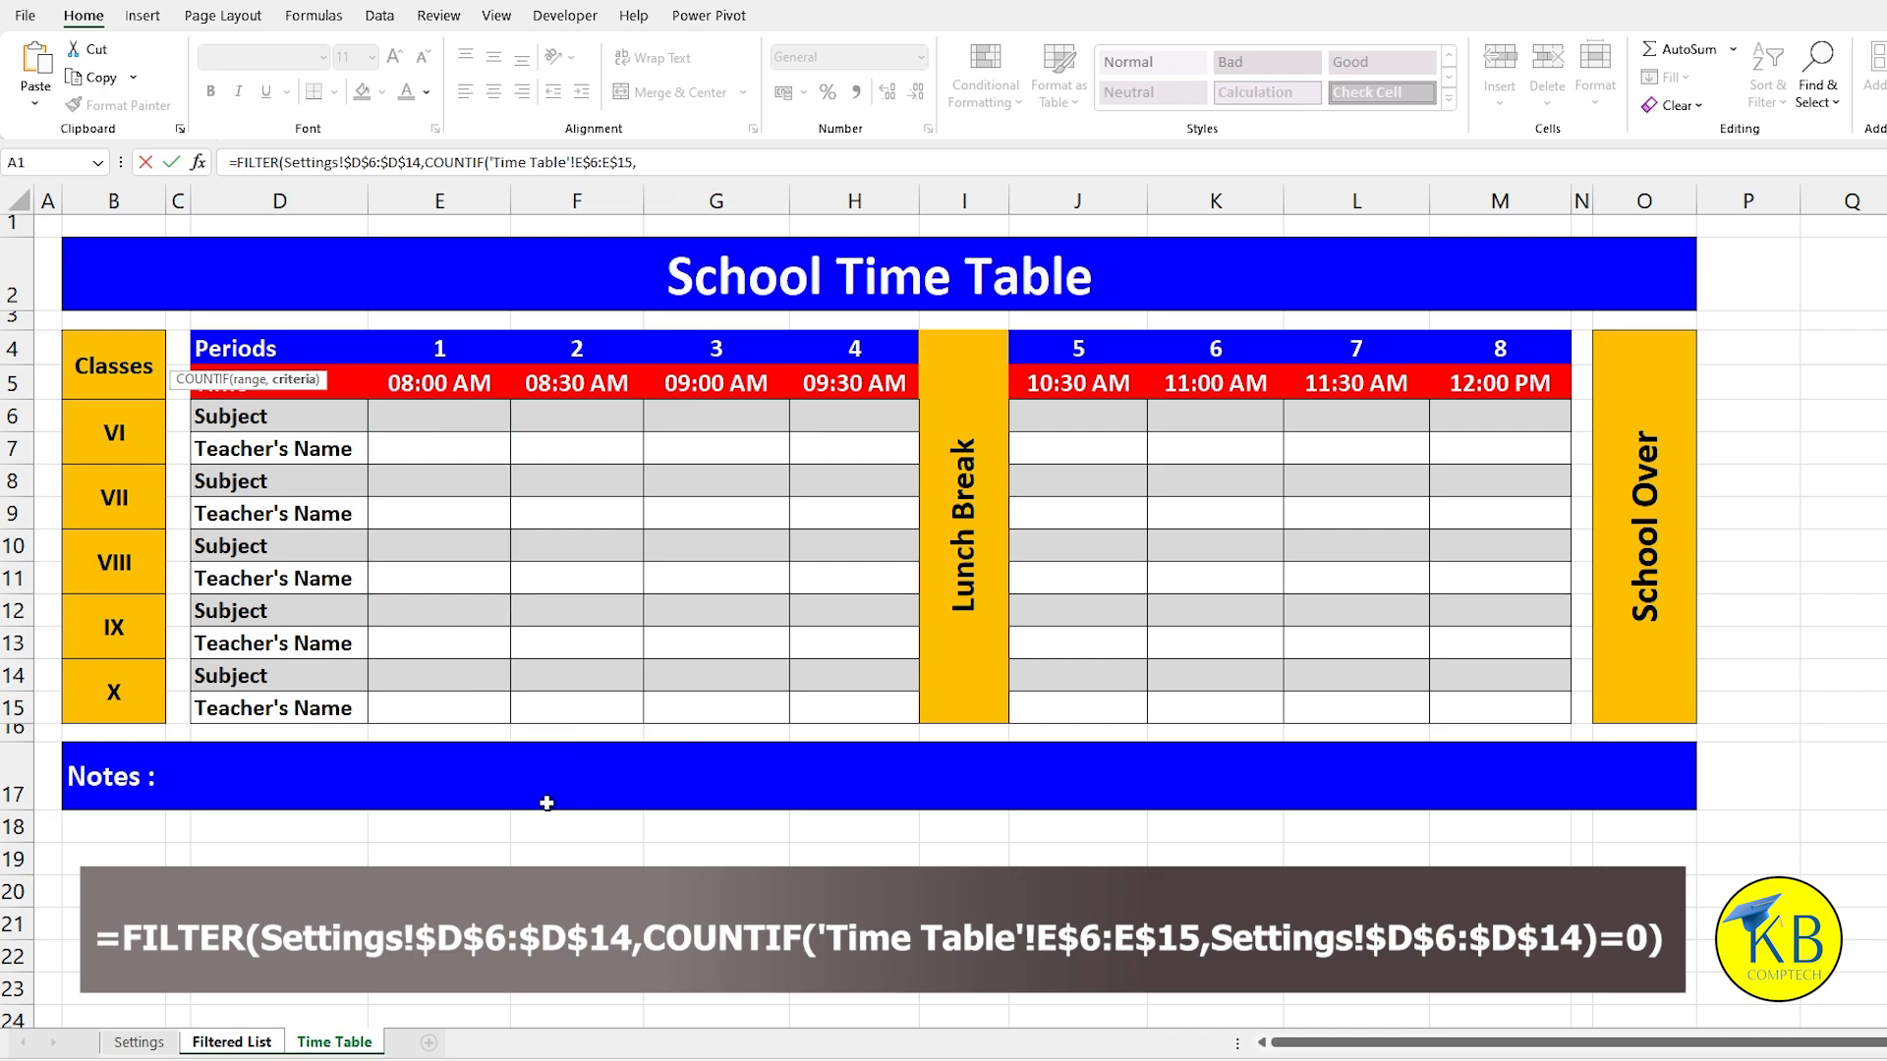
Step: Complete the formula with the COUNTIF criteria Settings!$D$6:$D$14 and the condition =0
left_click(139, 1042)
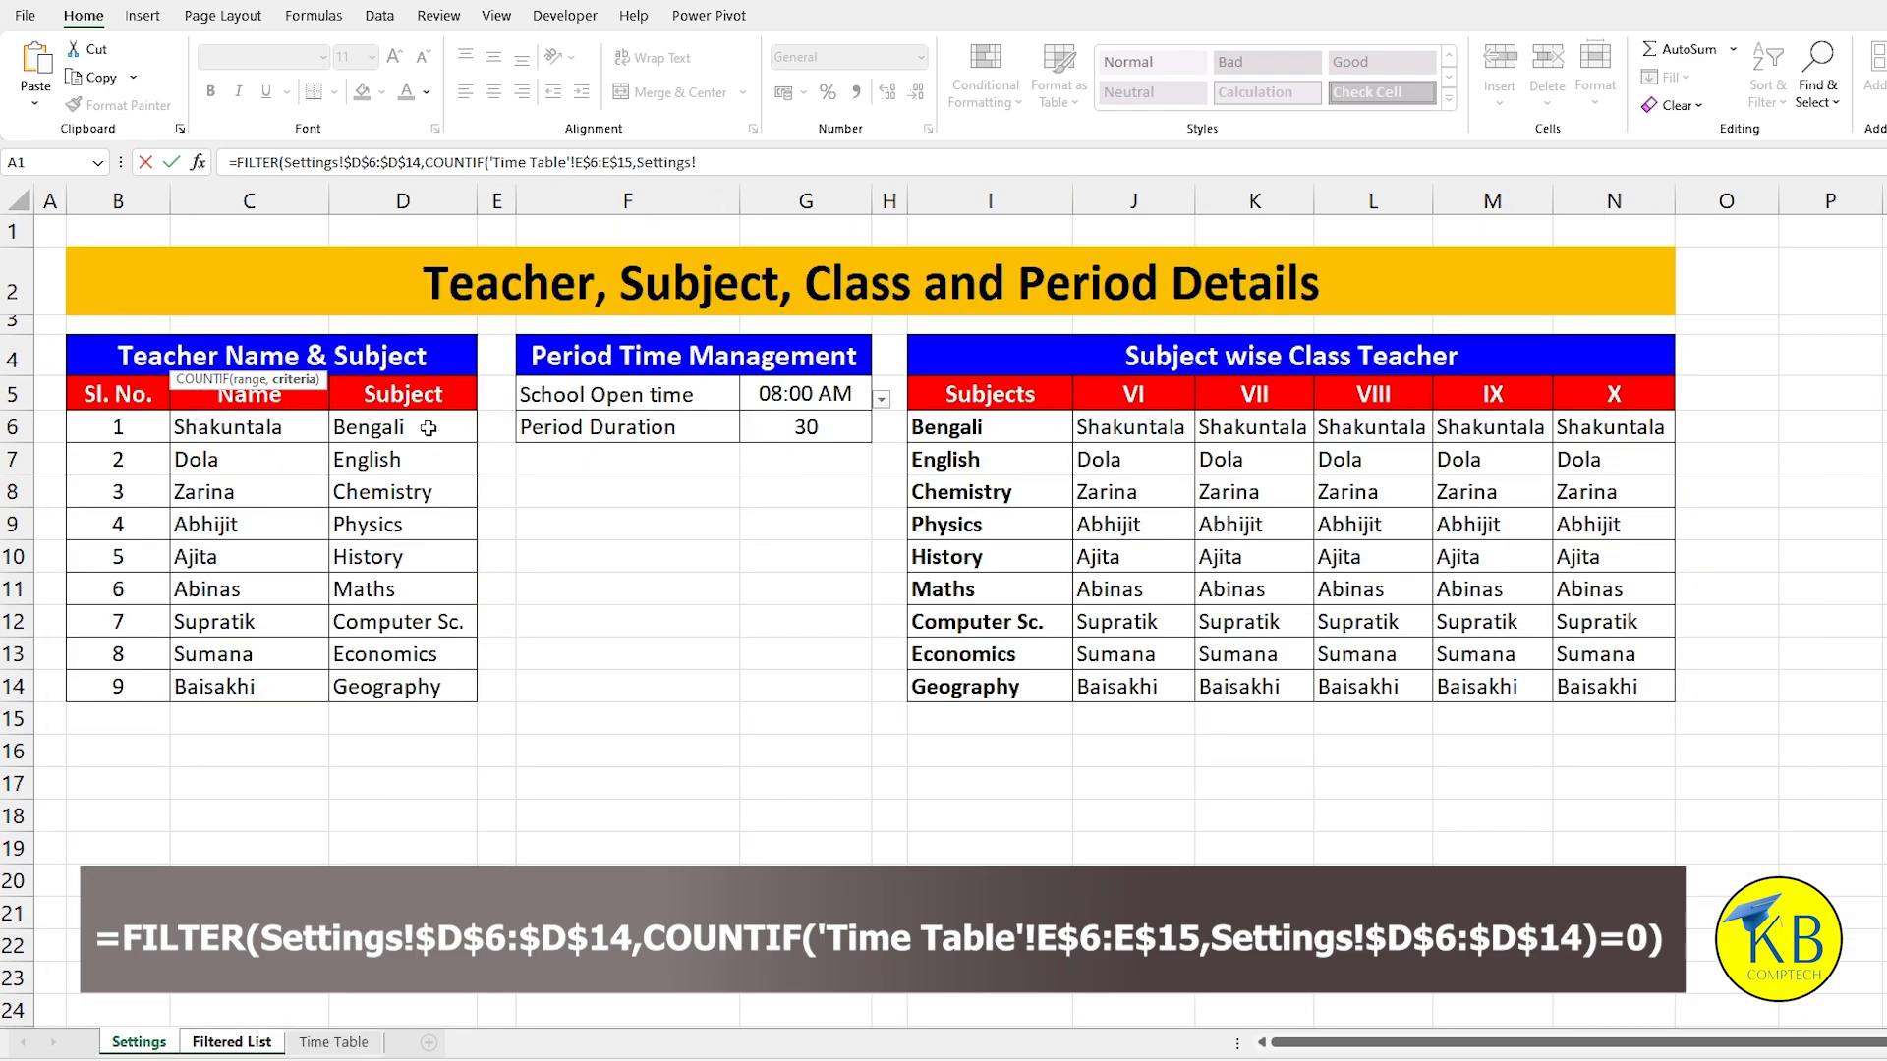
left_click_drag(429, 429, 437, 682)
key("F4")
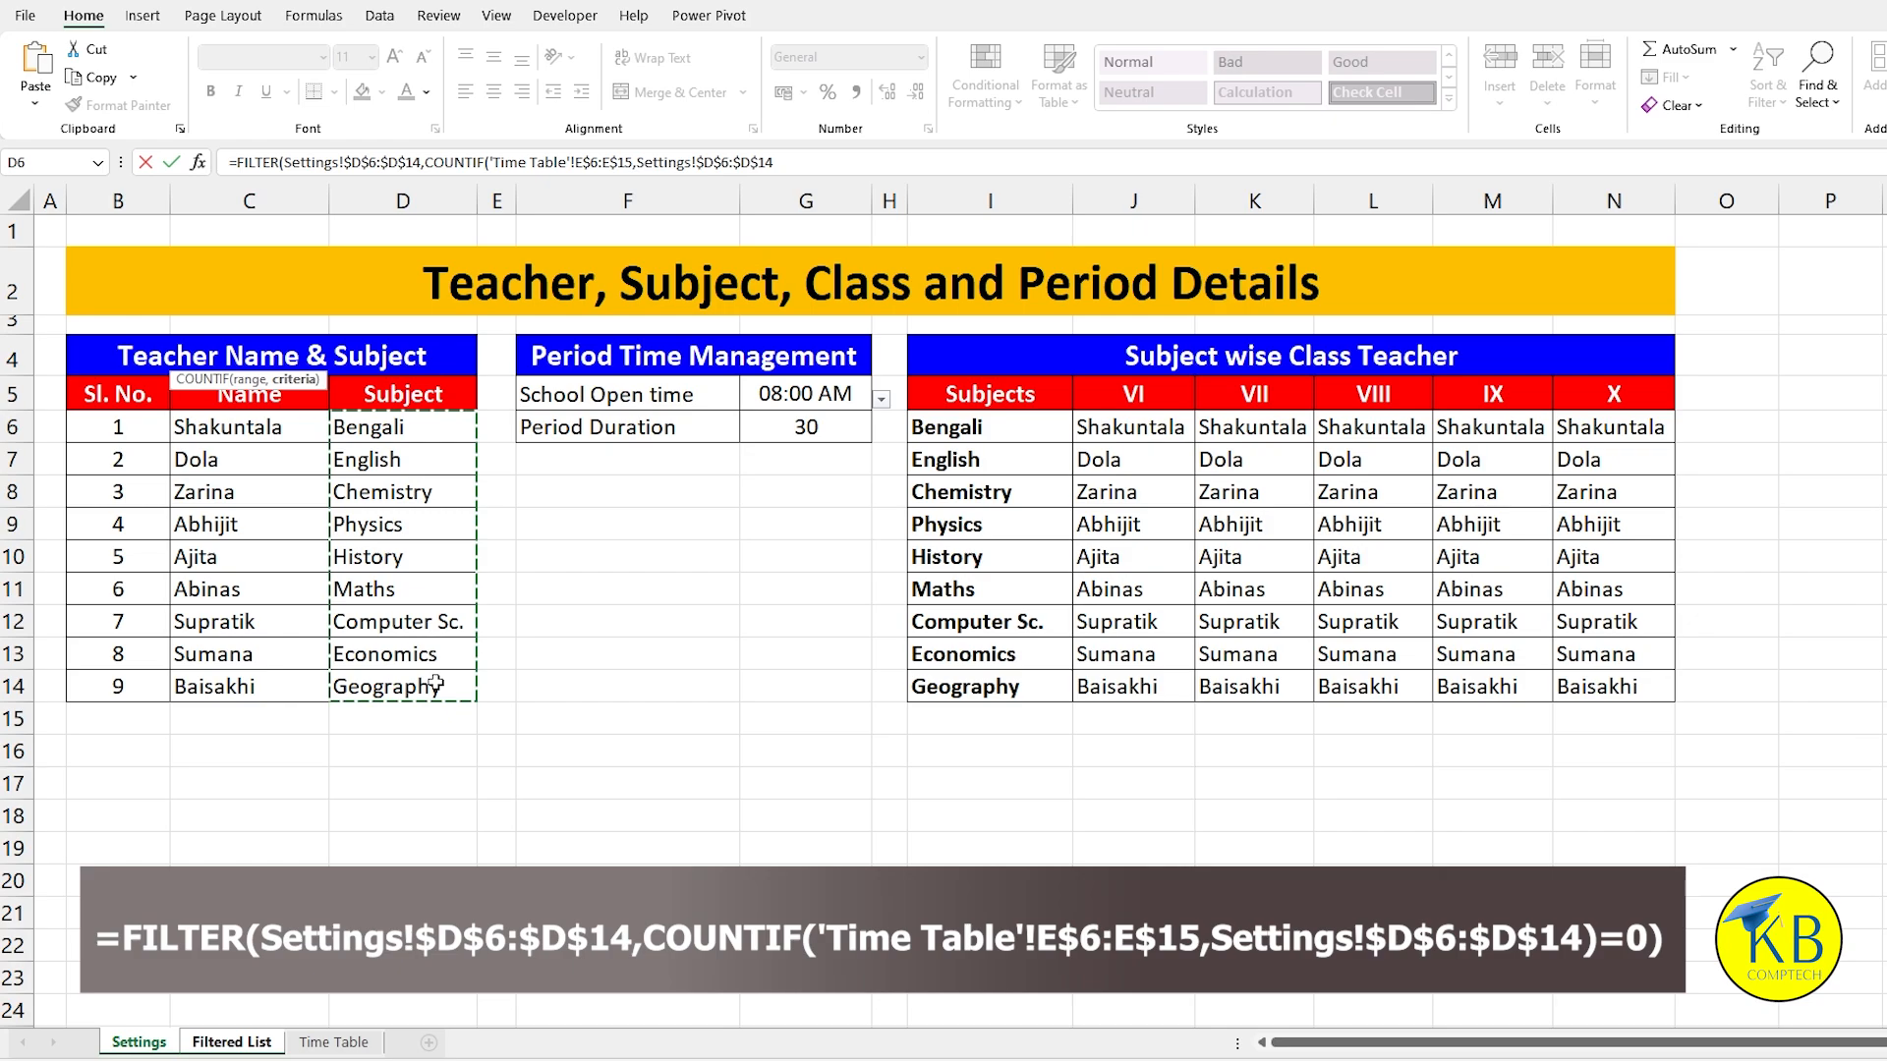
type(")=0)")
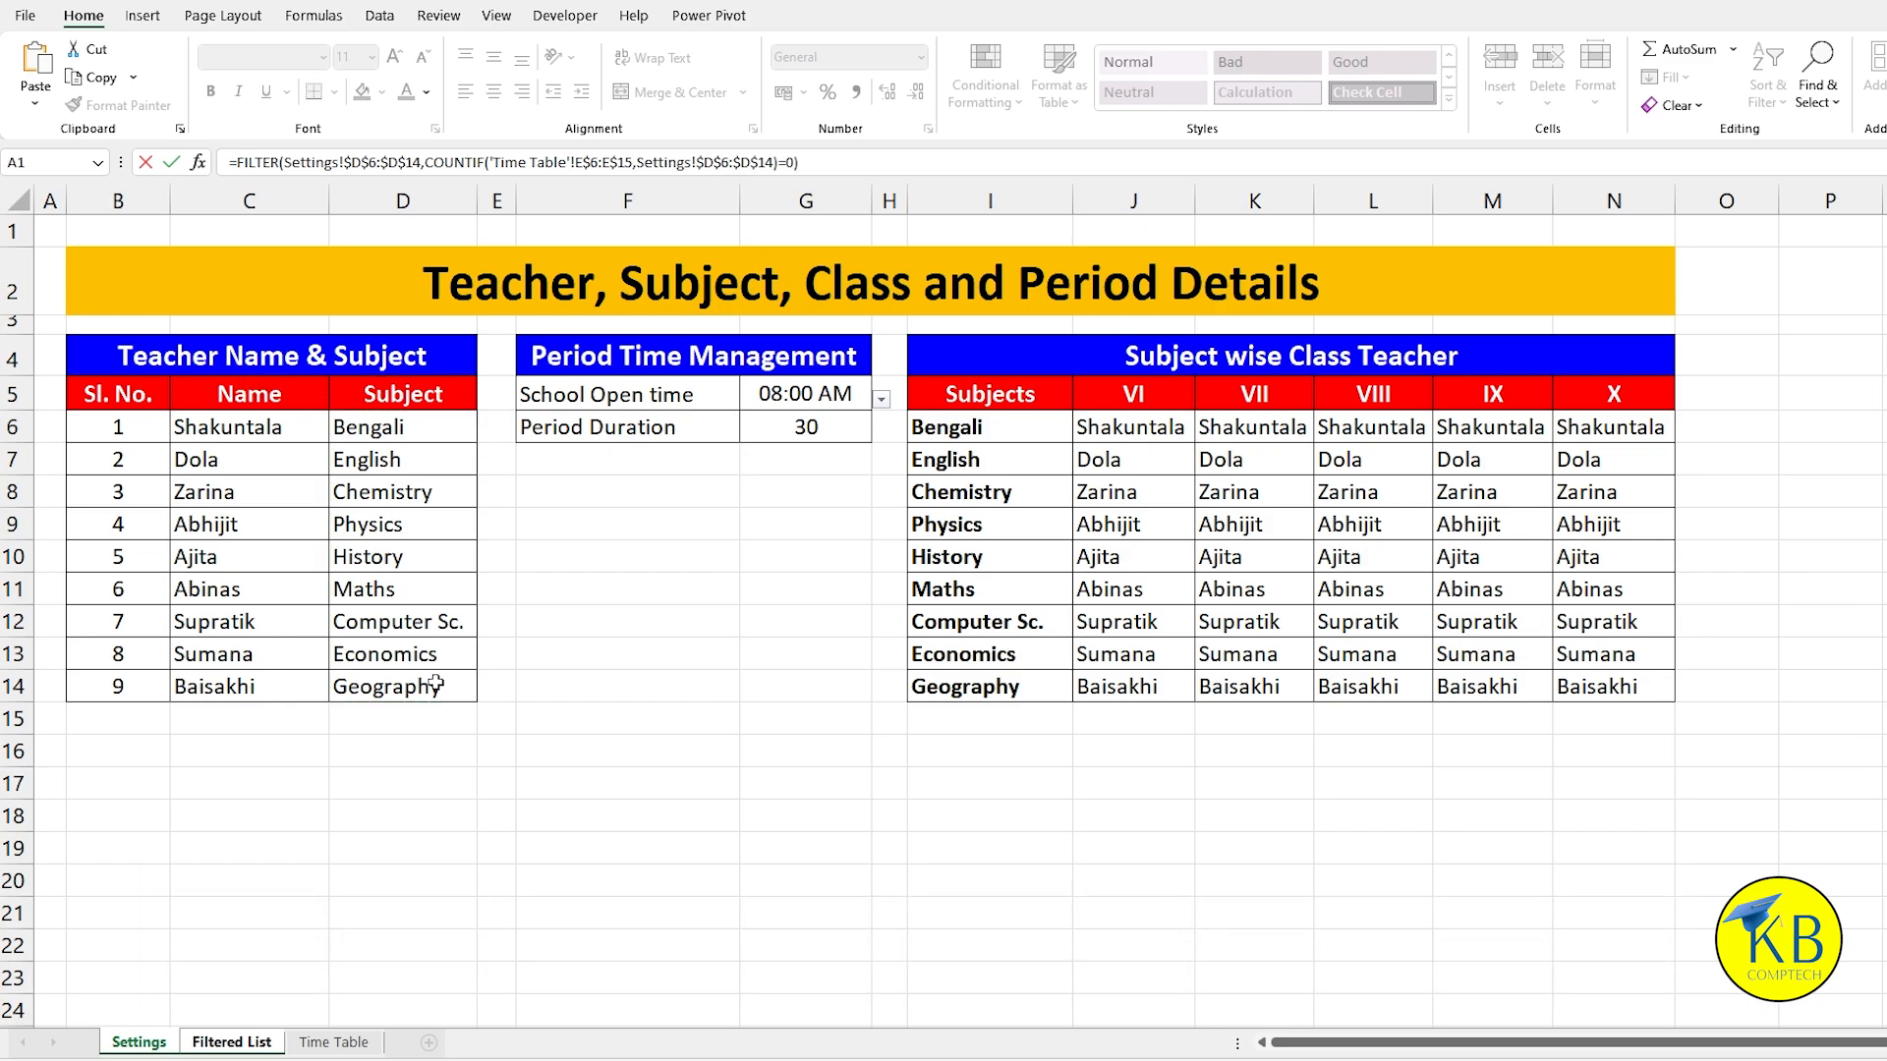
key("Return")
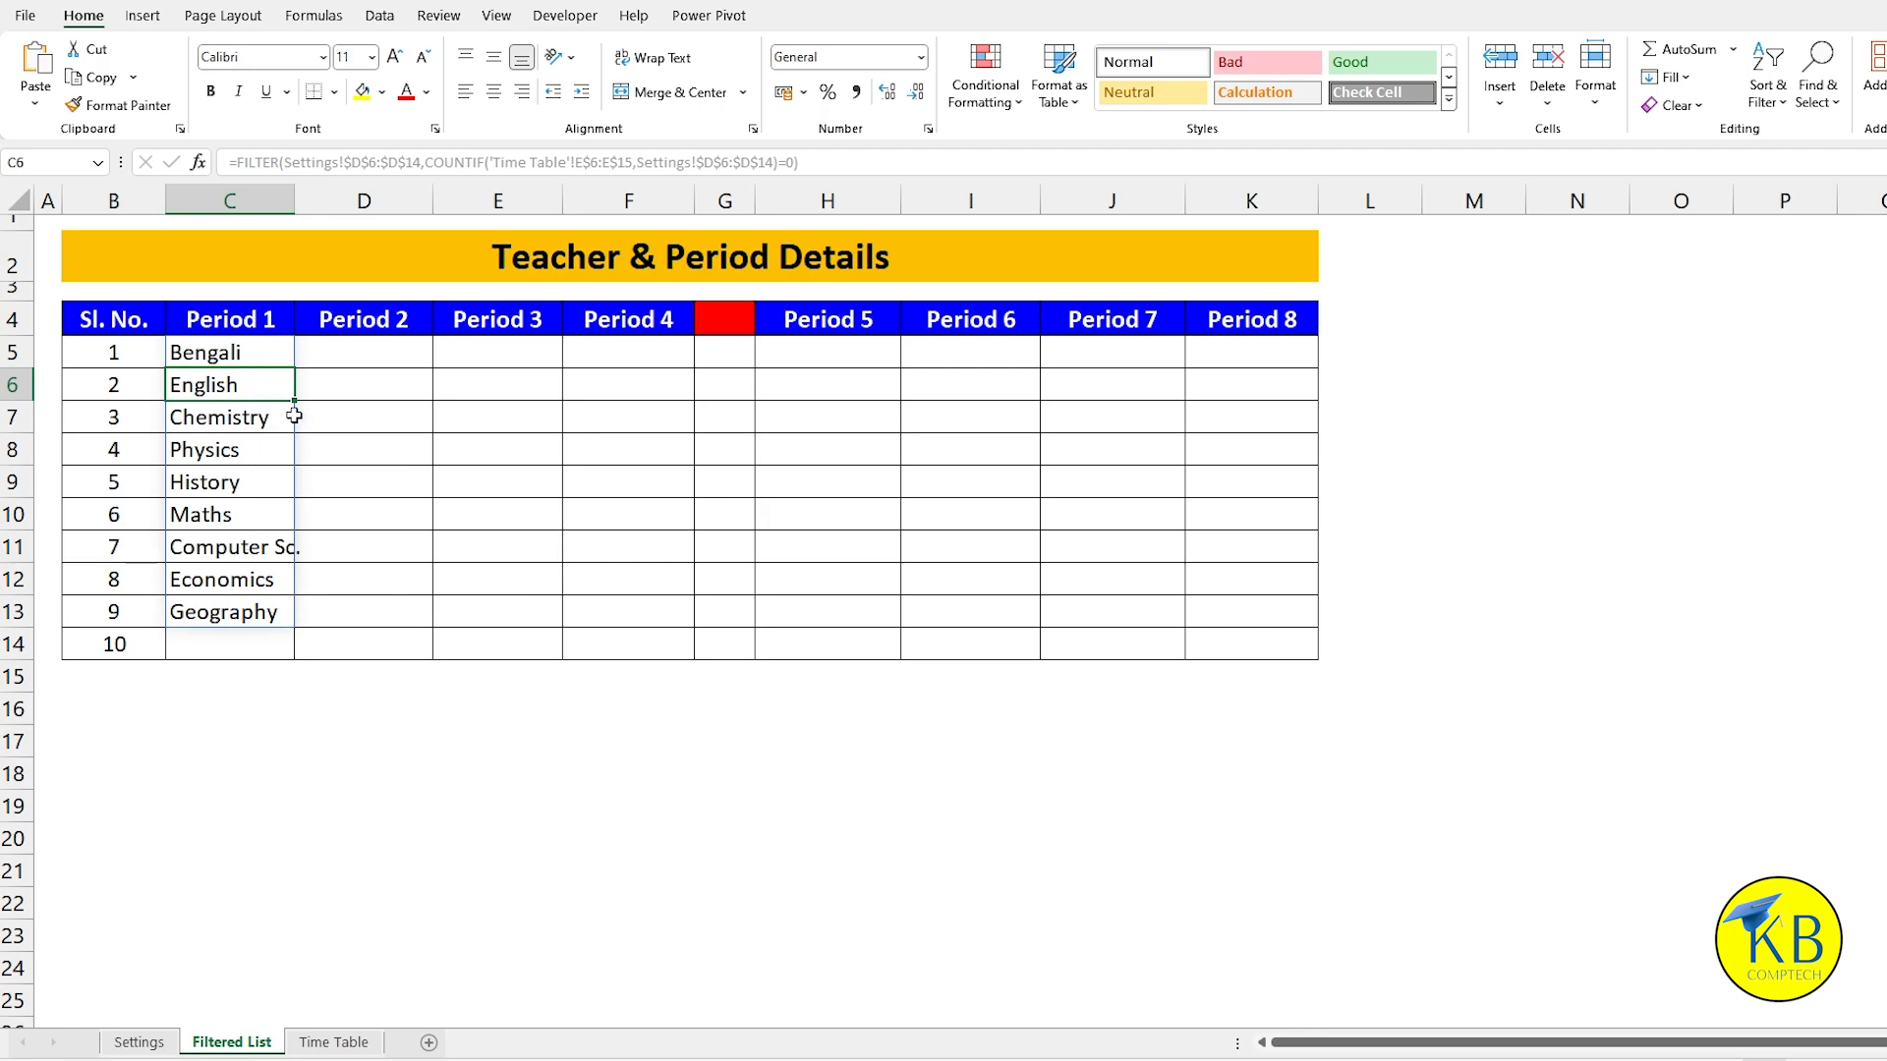
Step: Widen the period columns and fill the C5 formula across row 5 to Period 8 in K5
left_click_drag(294, 203, 315, 202)
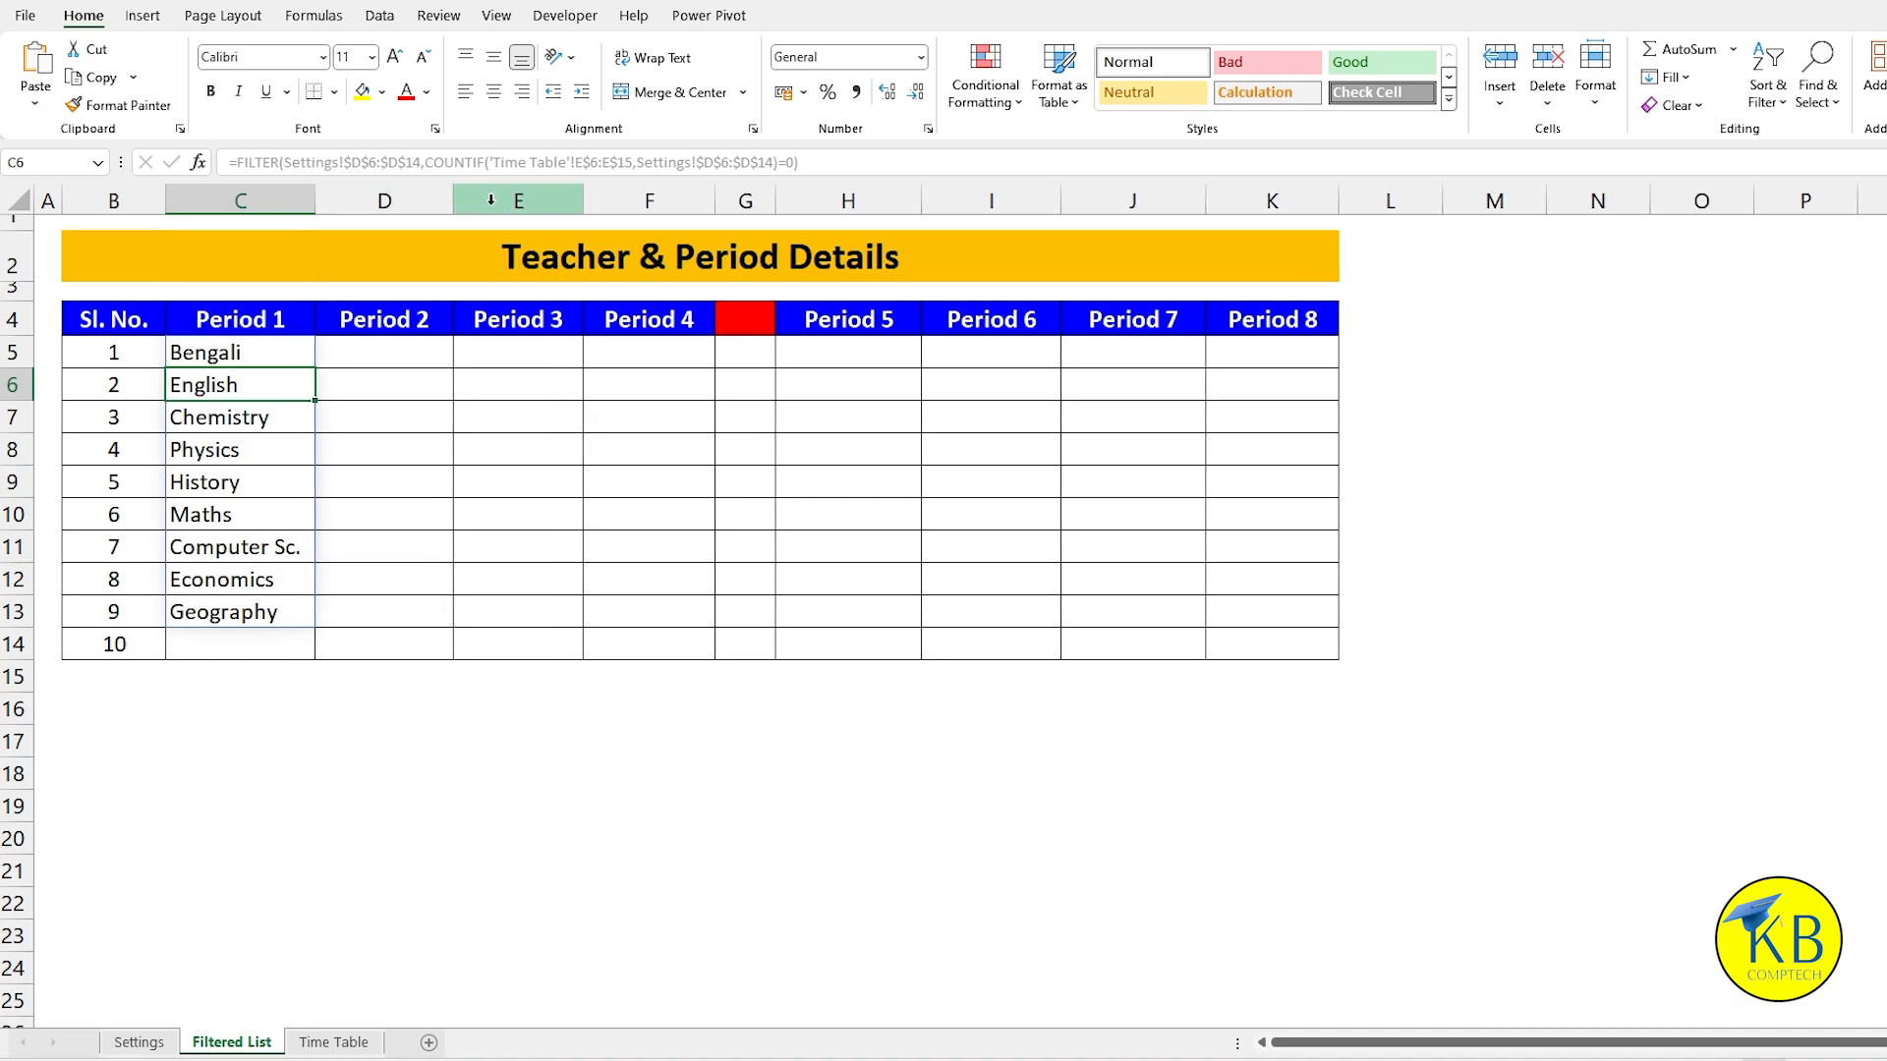
left_click_drag(453, 200, 622, 201)
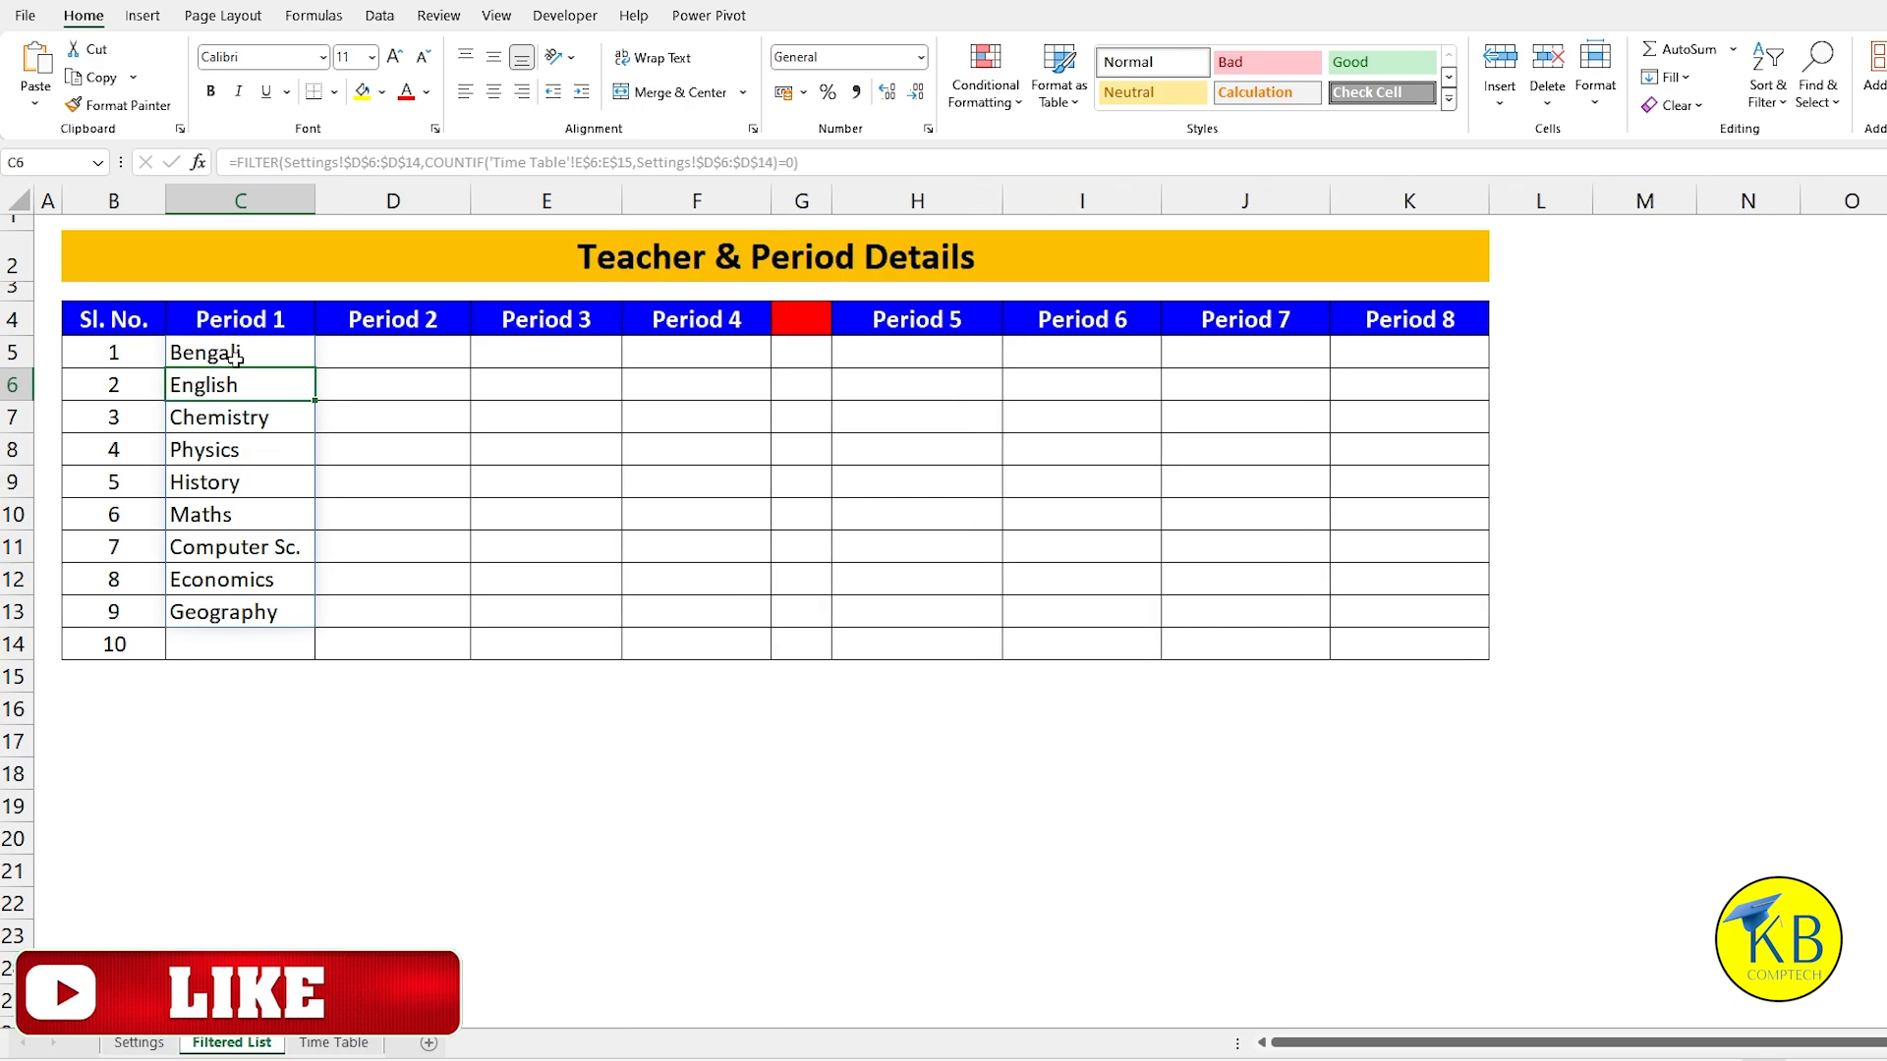
left_click(305, 362)
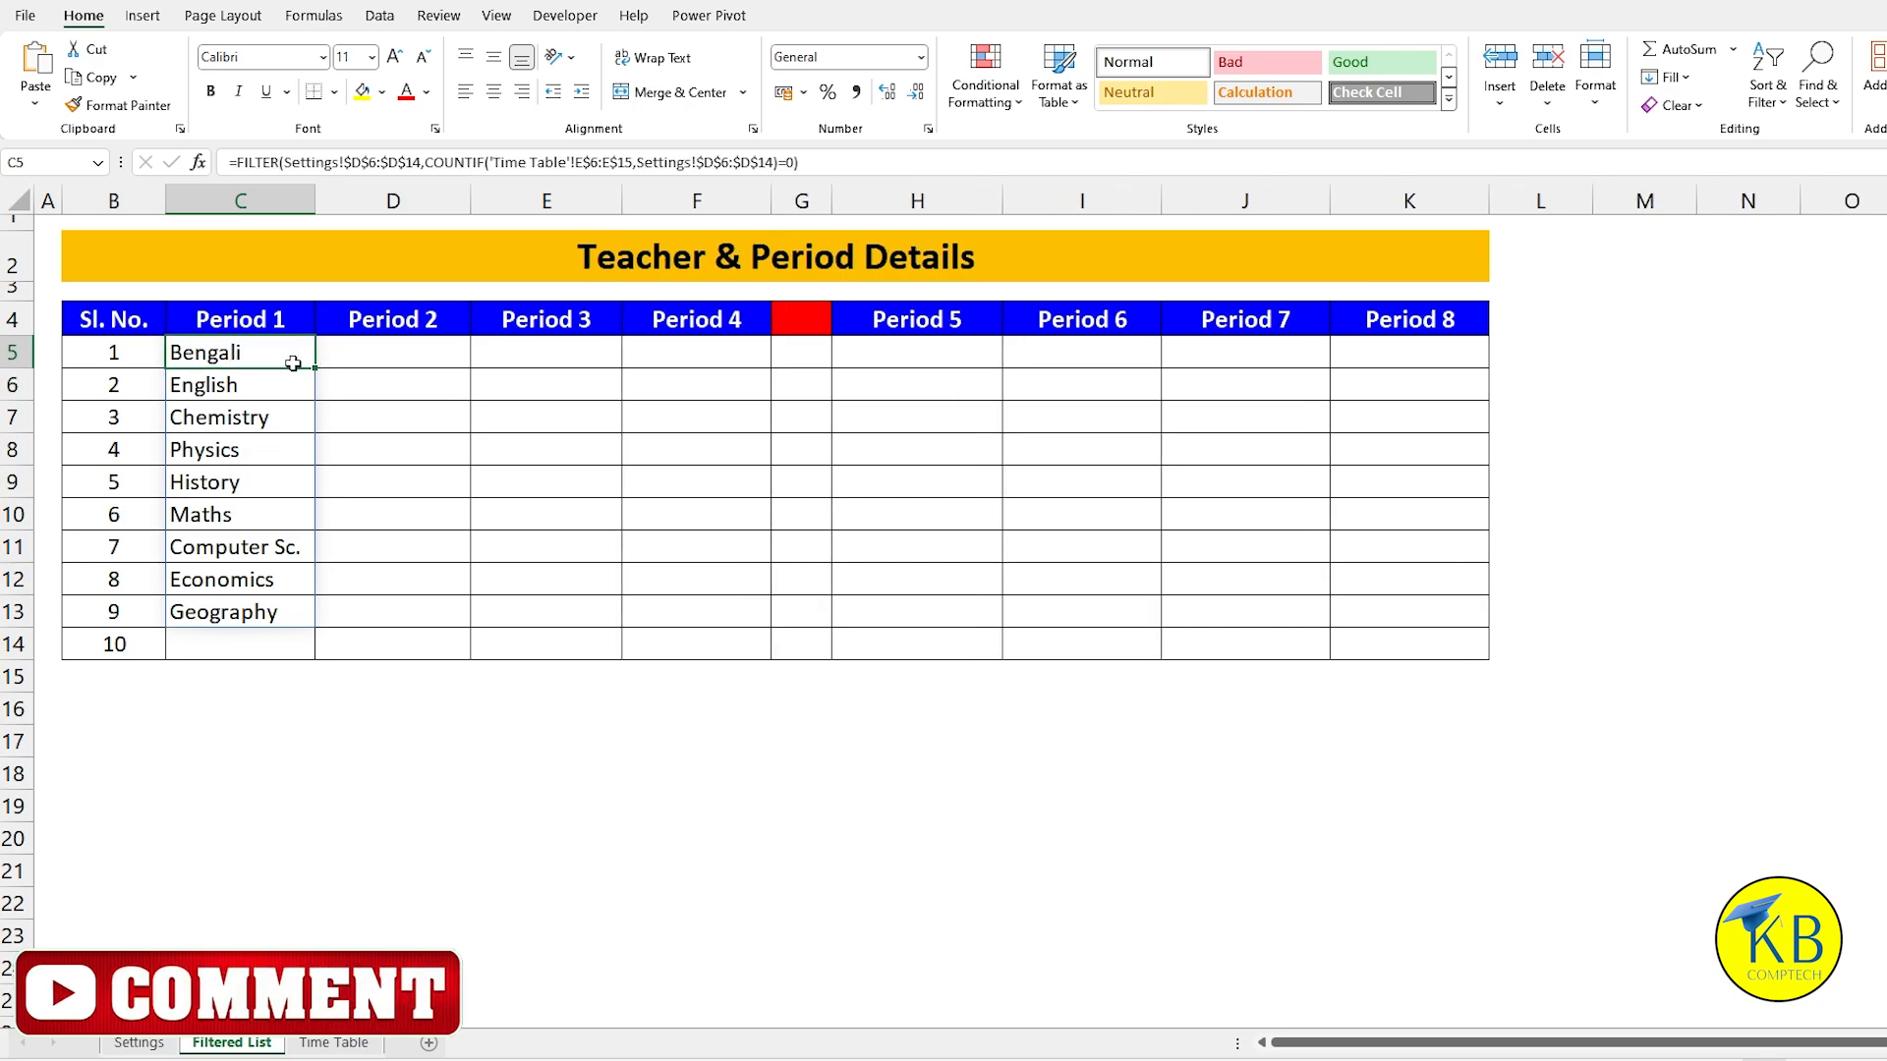
left_click_drag(315, 367, 1432, 371)
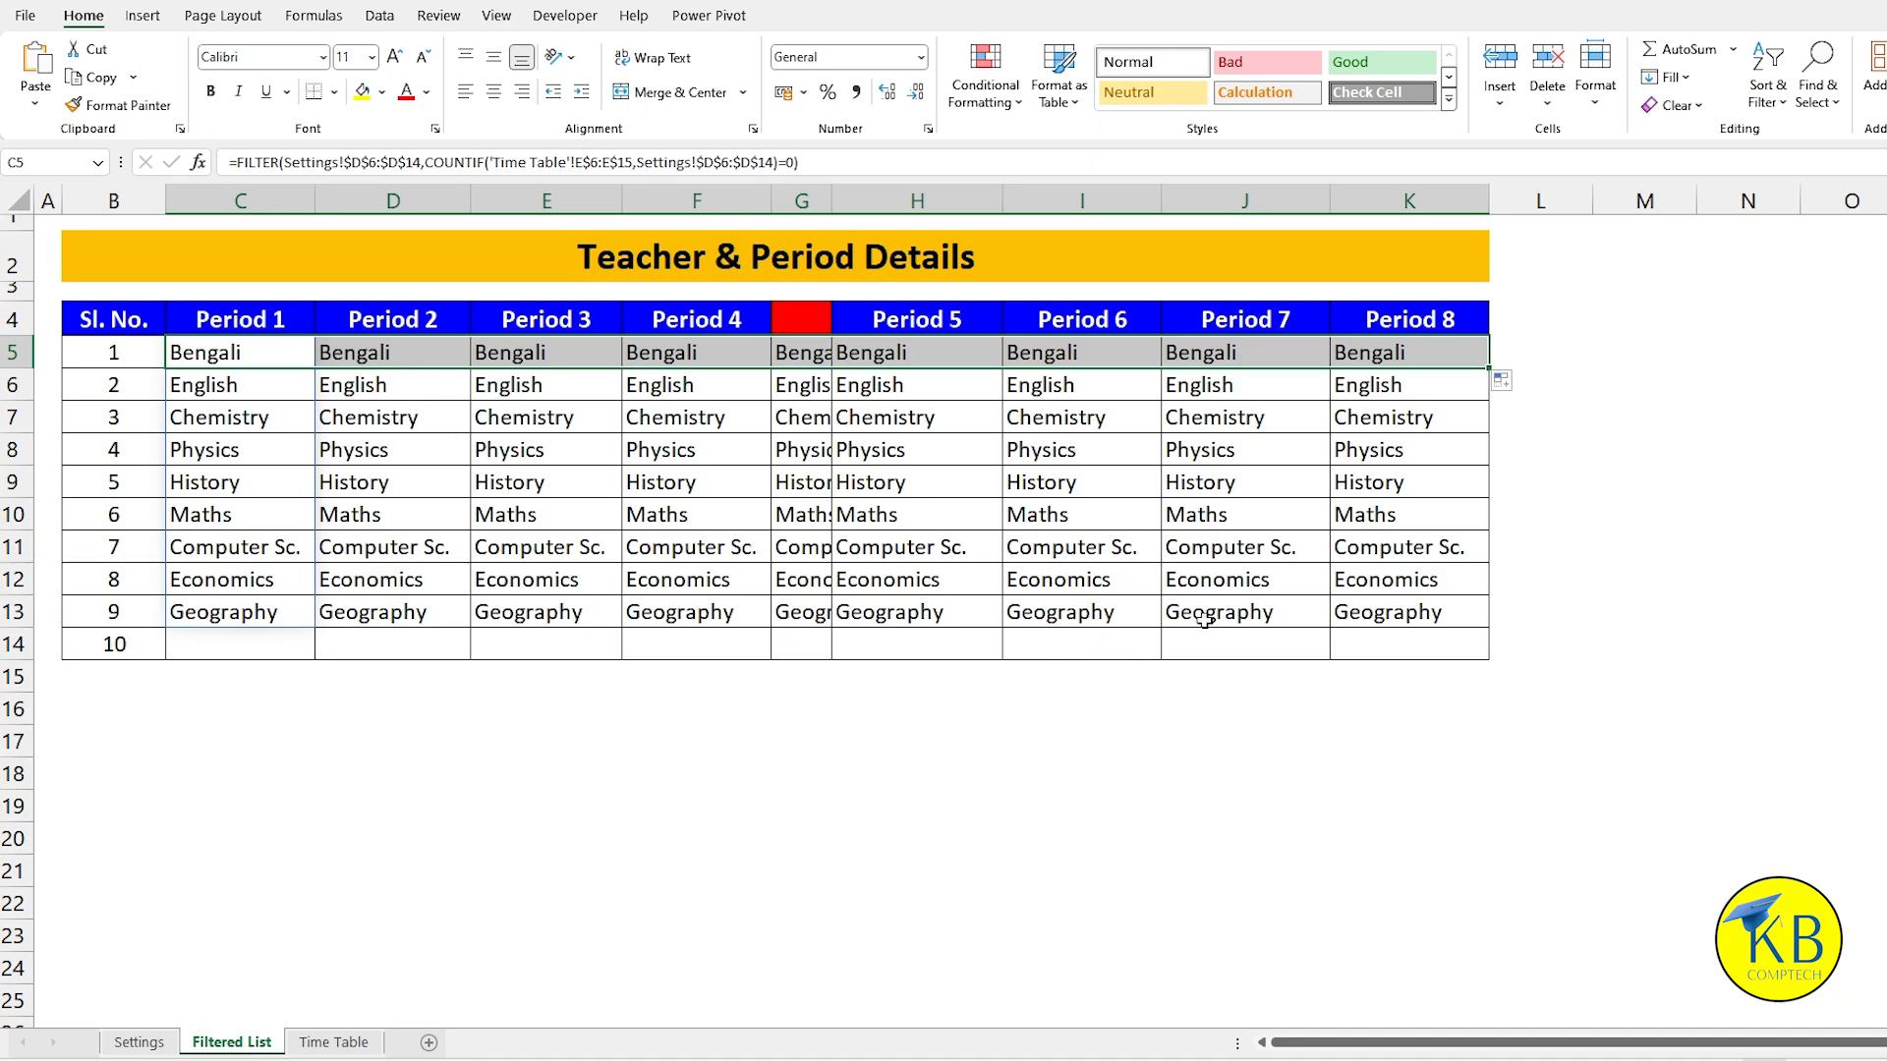
Step: Clear the formula results in column G between periods 4 and 5, and merge and center G4 to G14
left_click_drag(801, 320, 812, 625)
key("Delete")
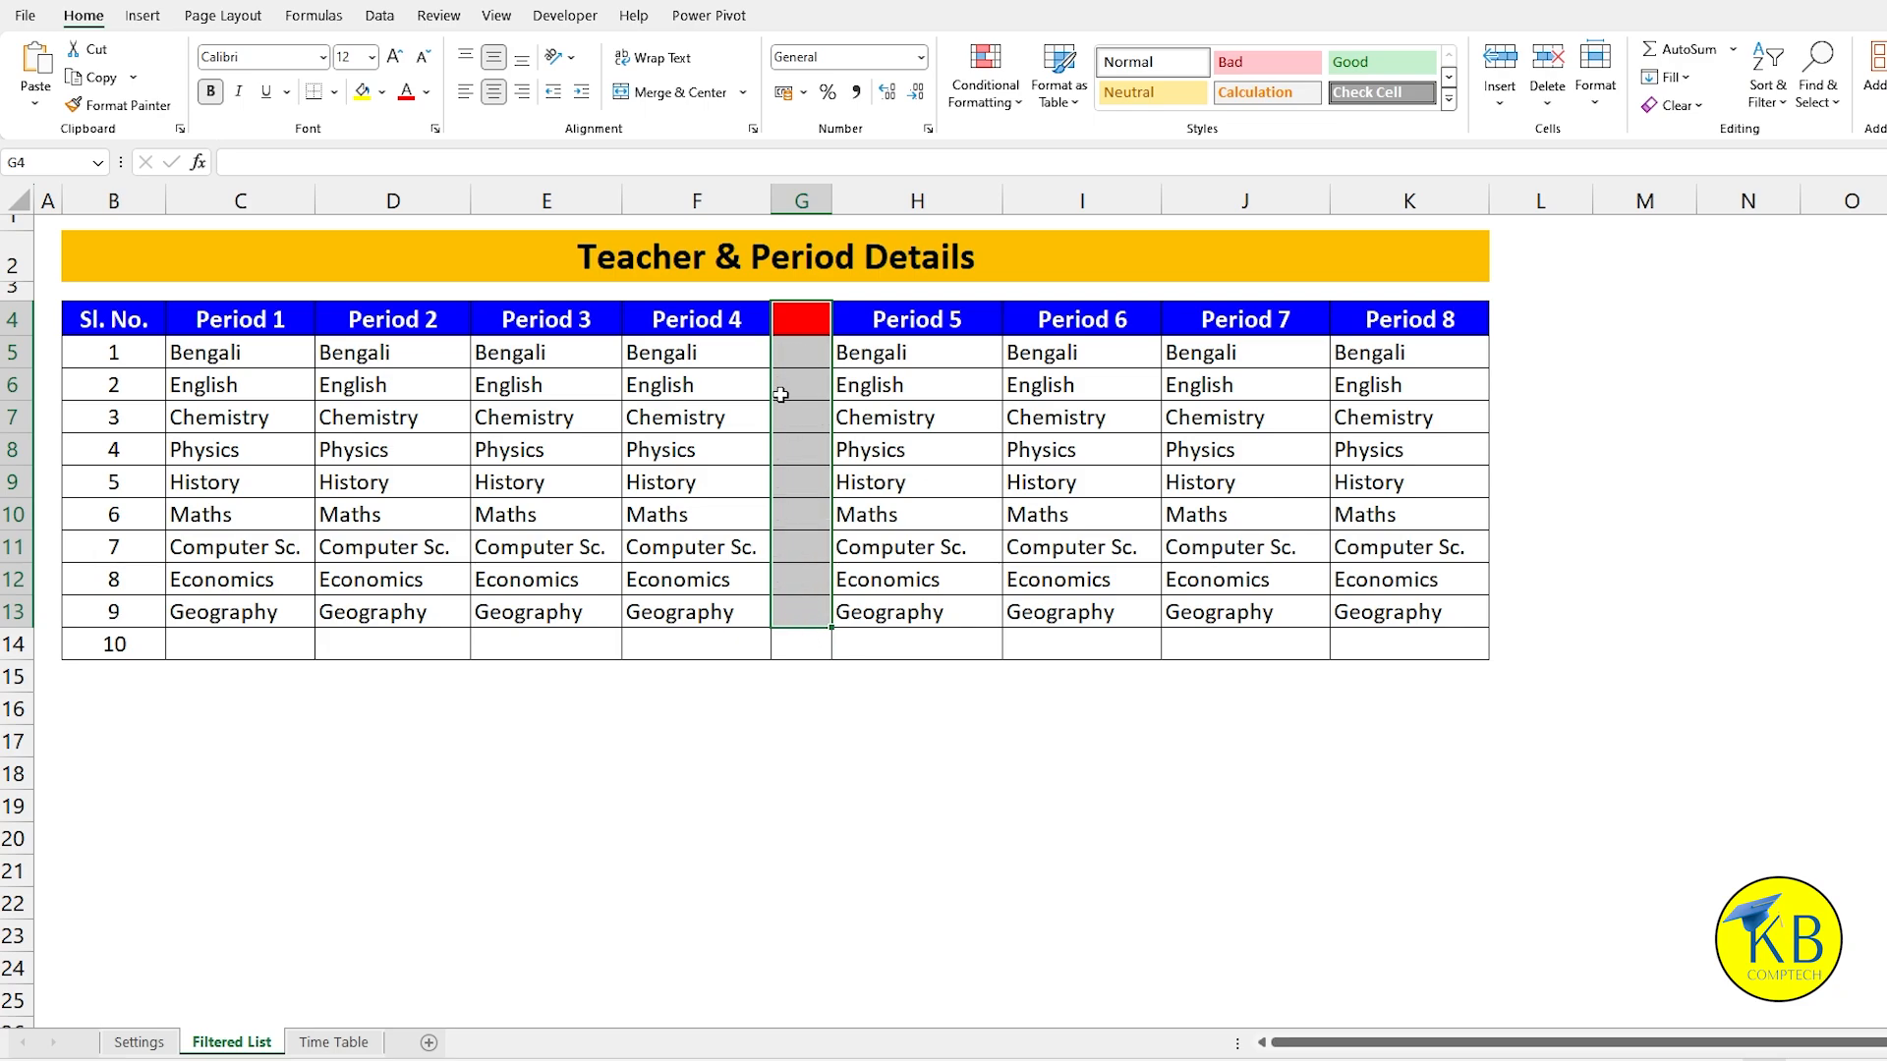
left_click_drag(802, 331, 801, 644)
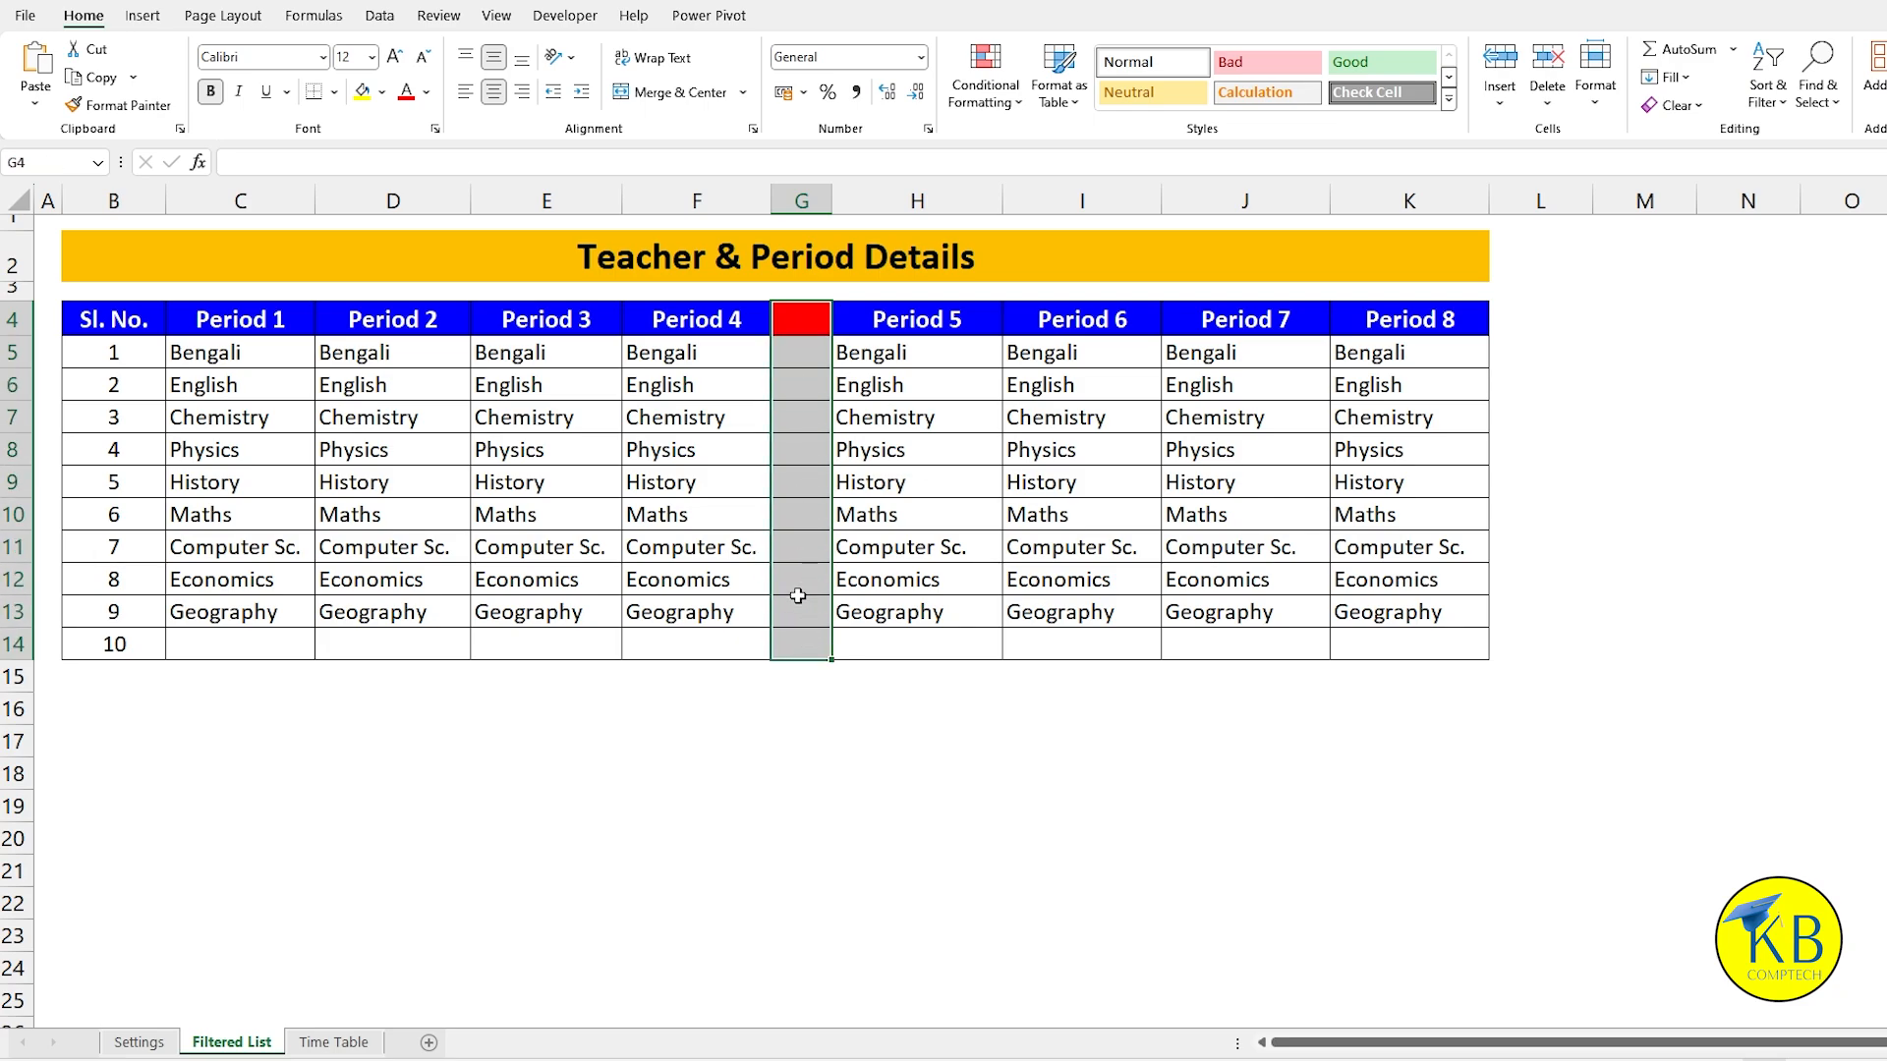
left_click(674, 95)
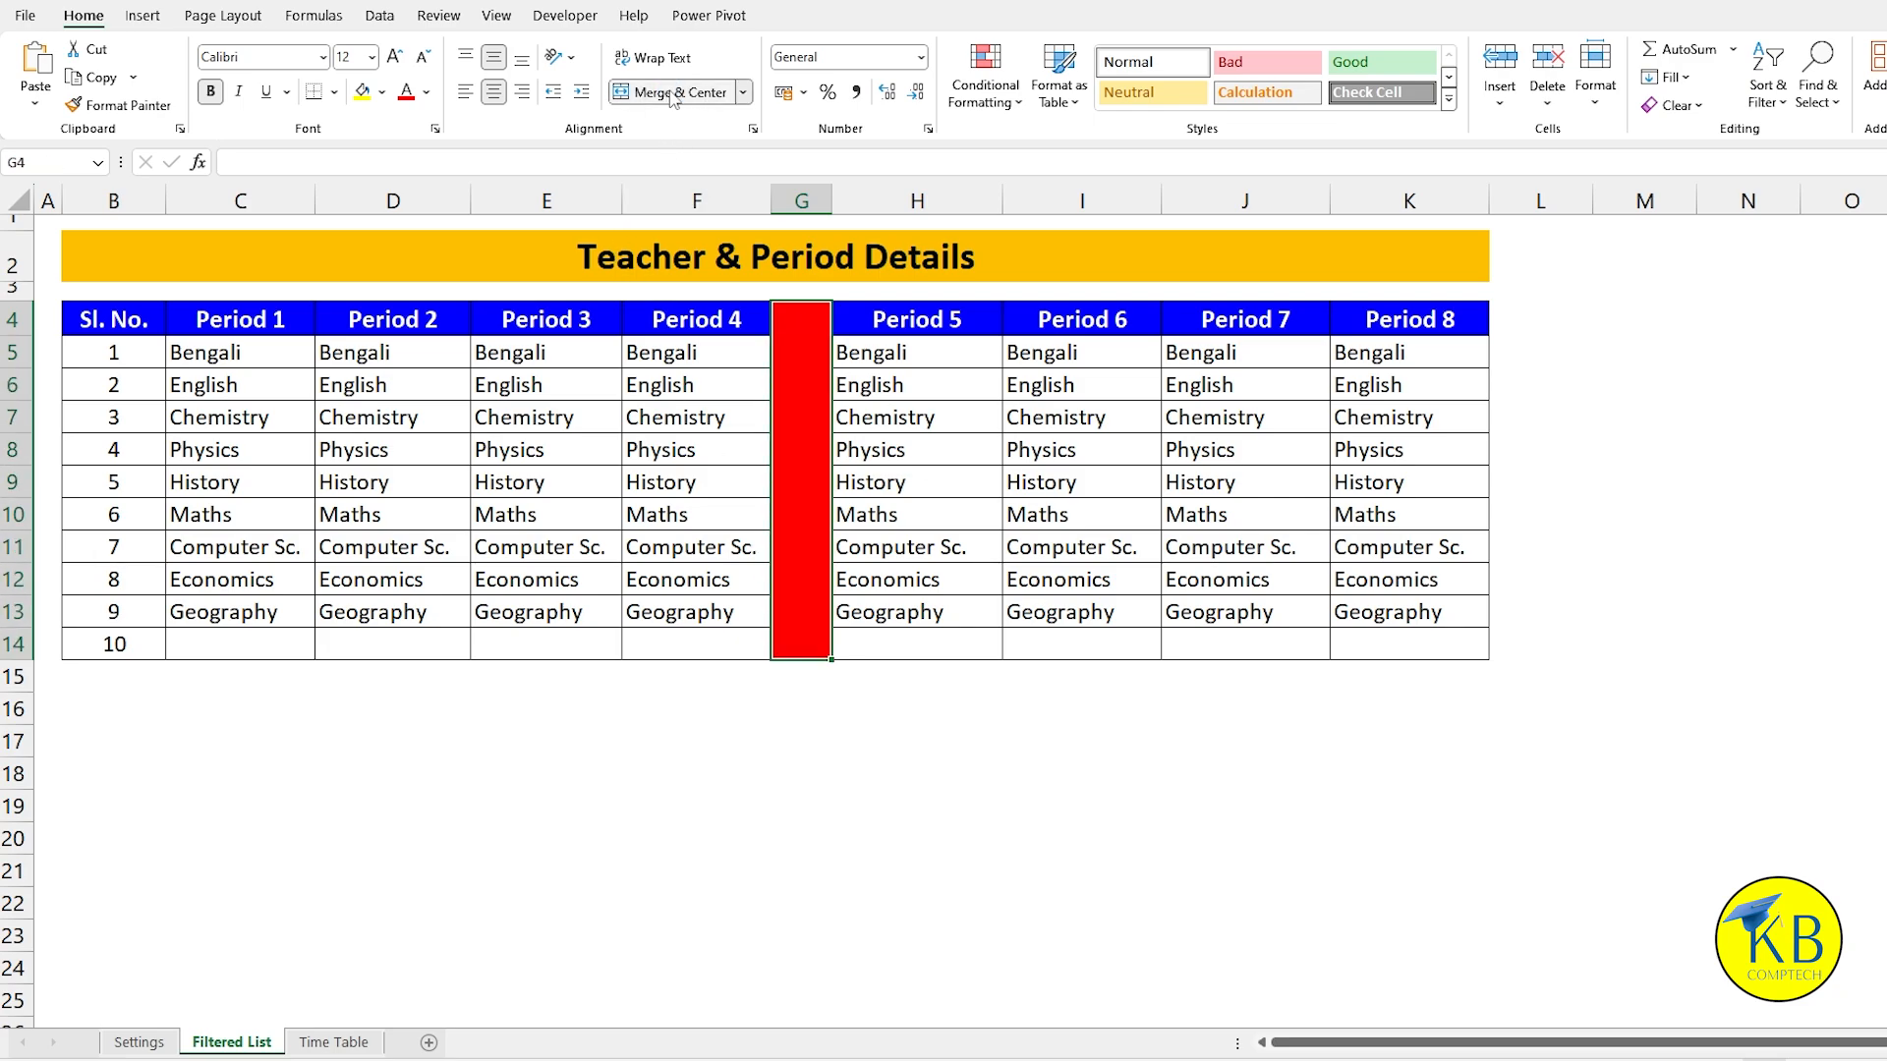
Step: Enter "Lunch Break" in the merged column G cell with font size 16 and text rotated upward
type("Lunch Break")
key("Return")
left_click(802, 383)
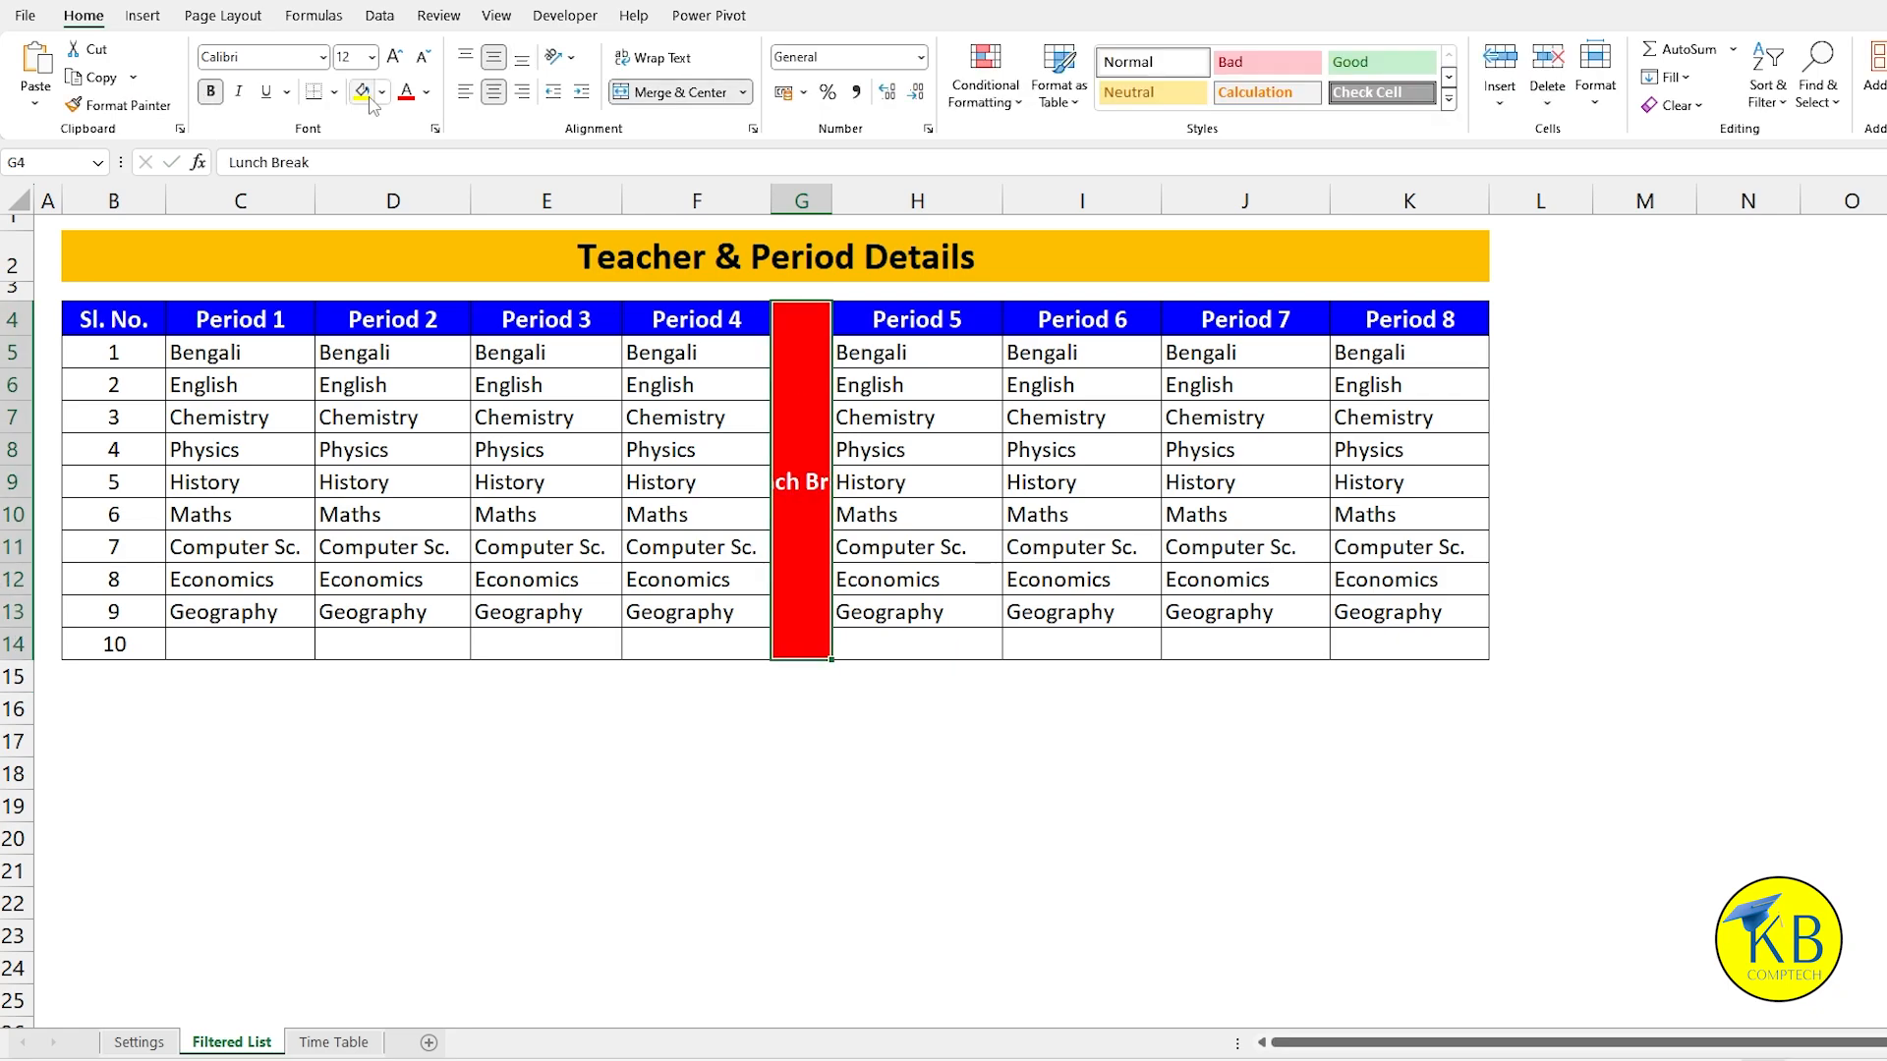
left_click(396, 58)
left_click(396, 58)
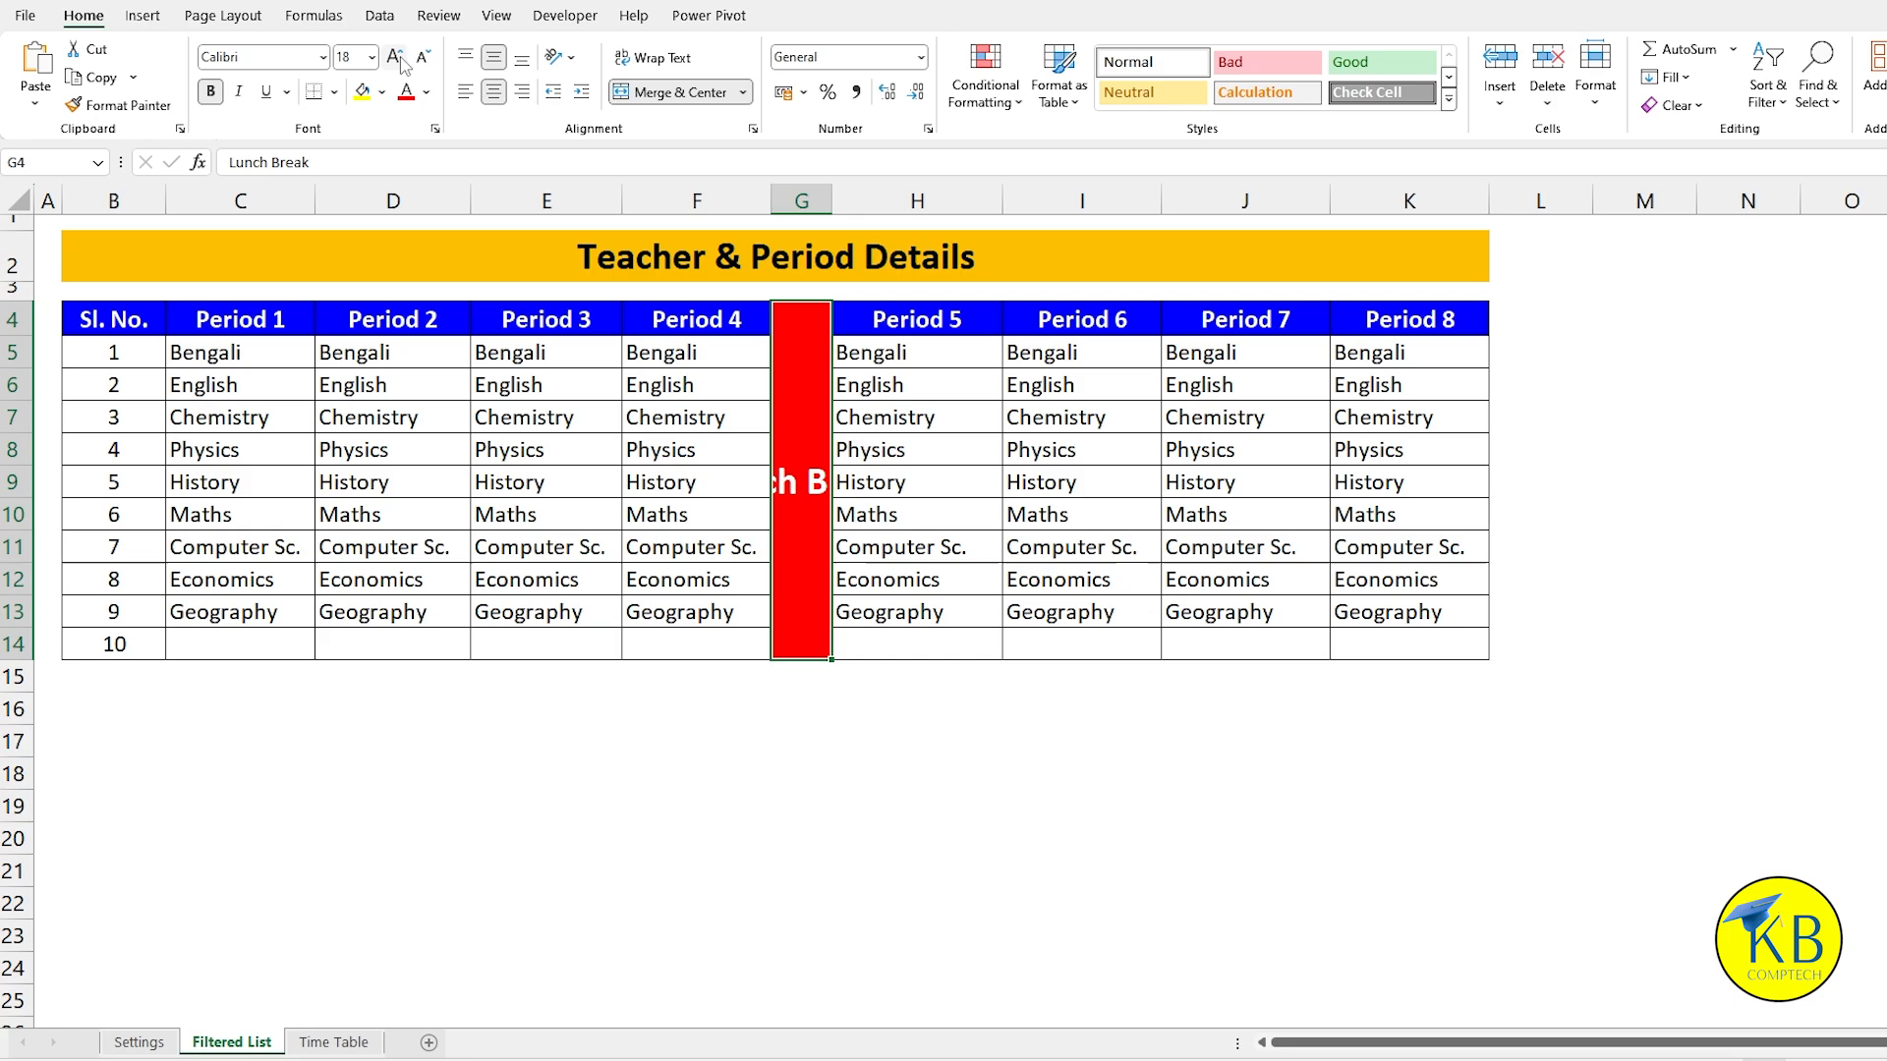
left_click(556, 57)
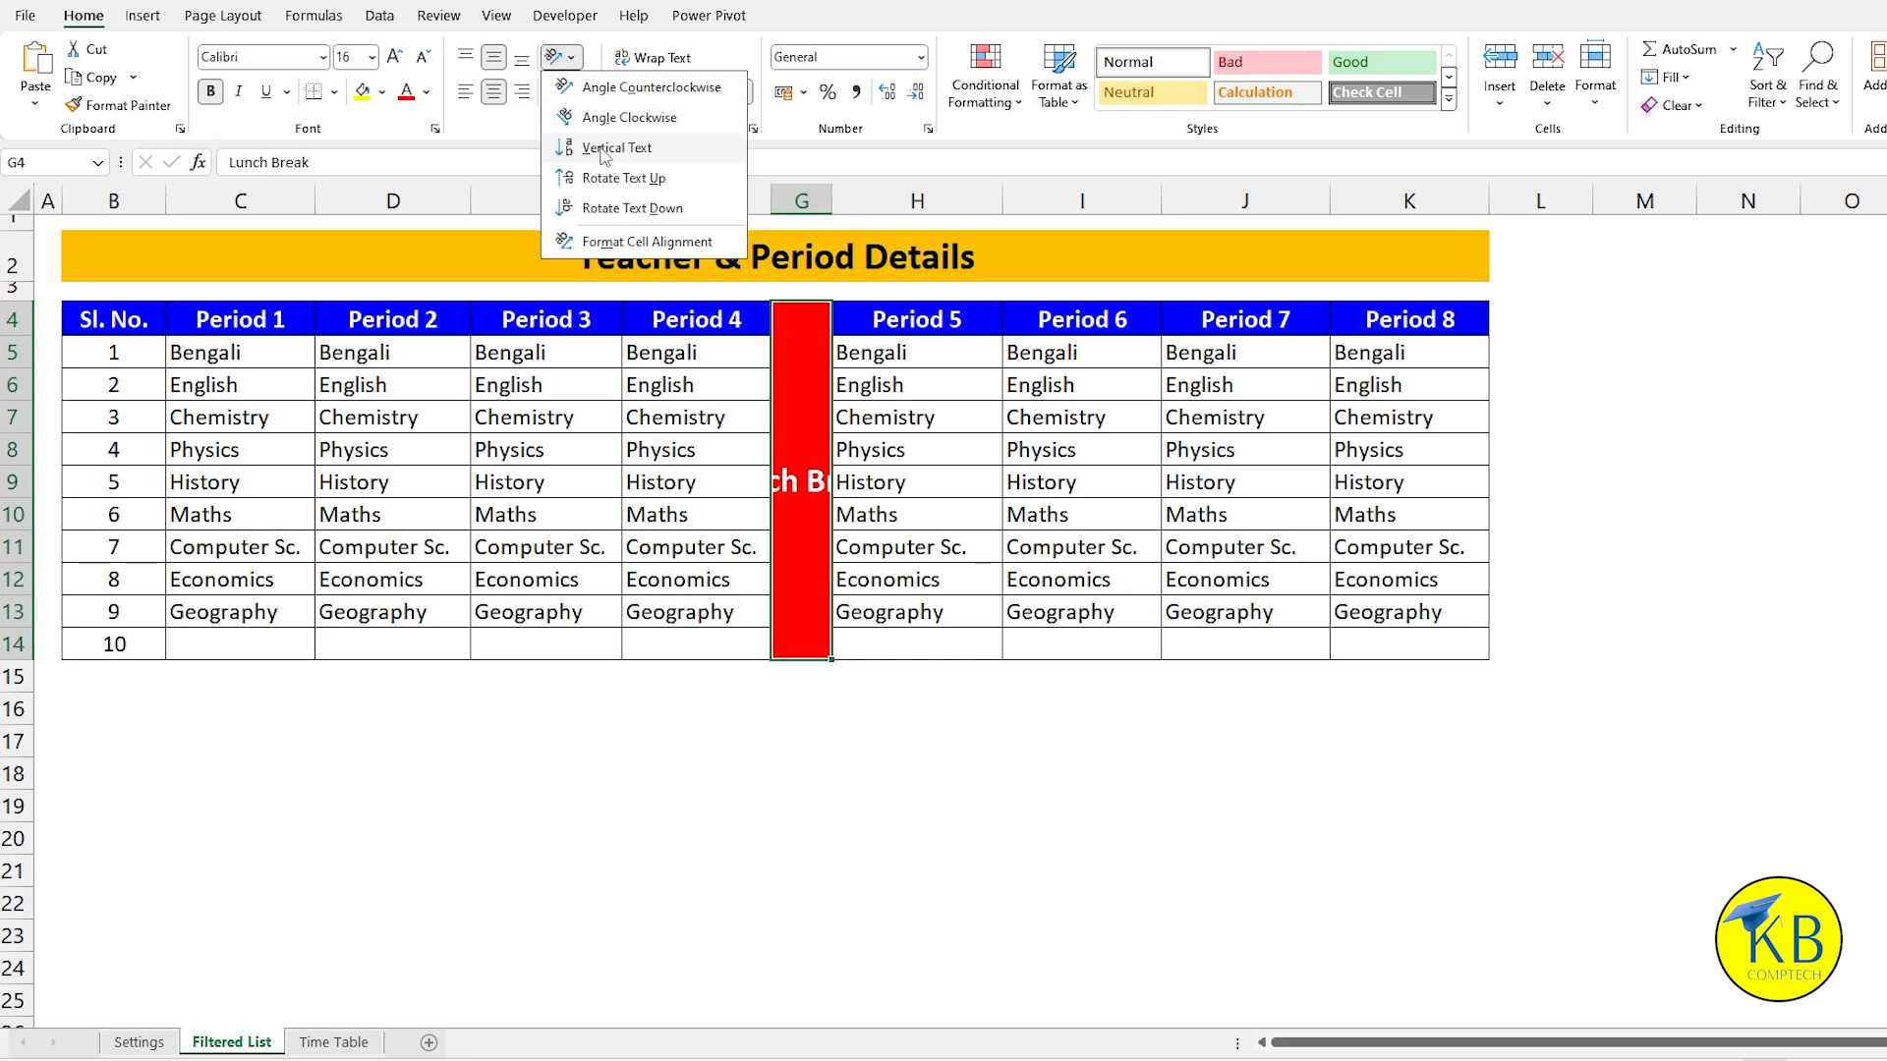
left_click(602, 175)
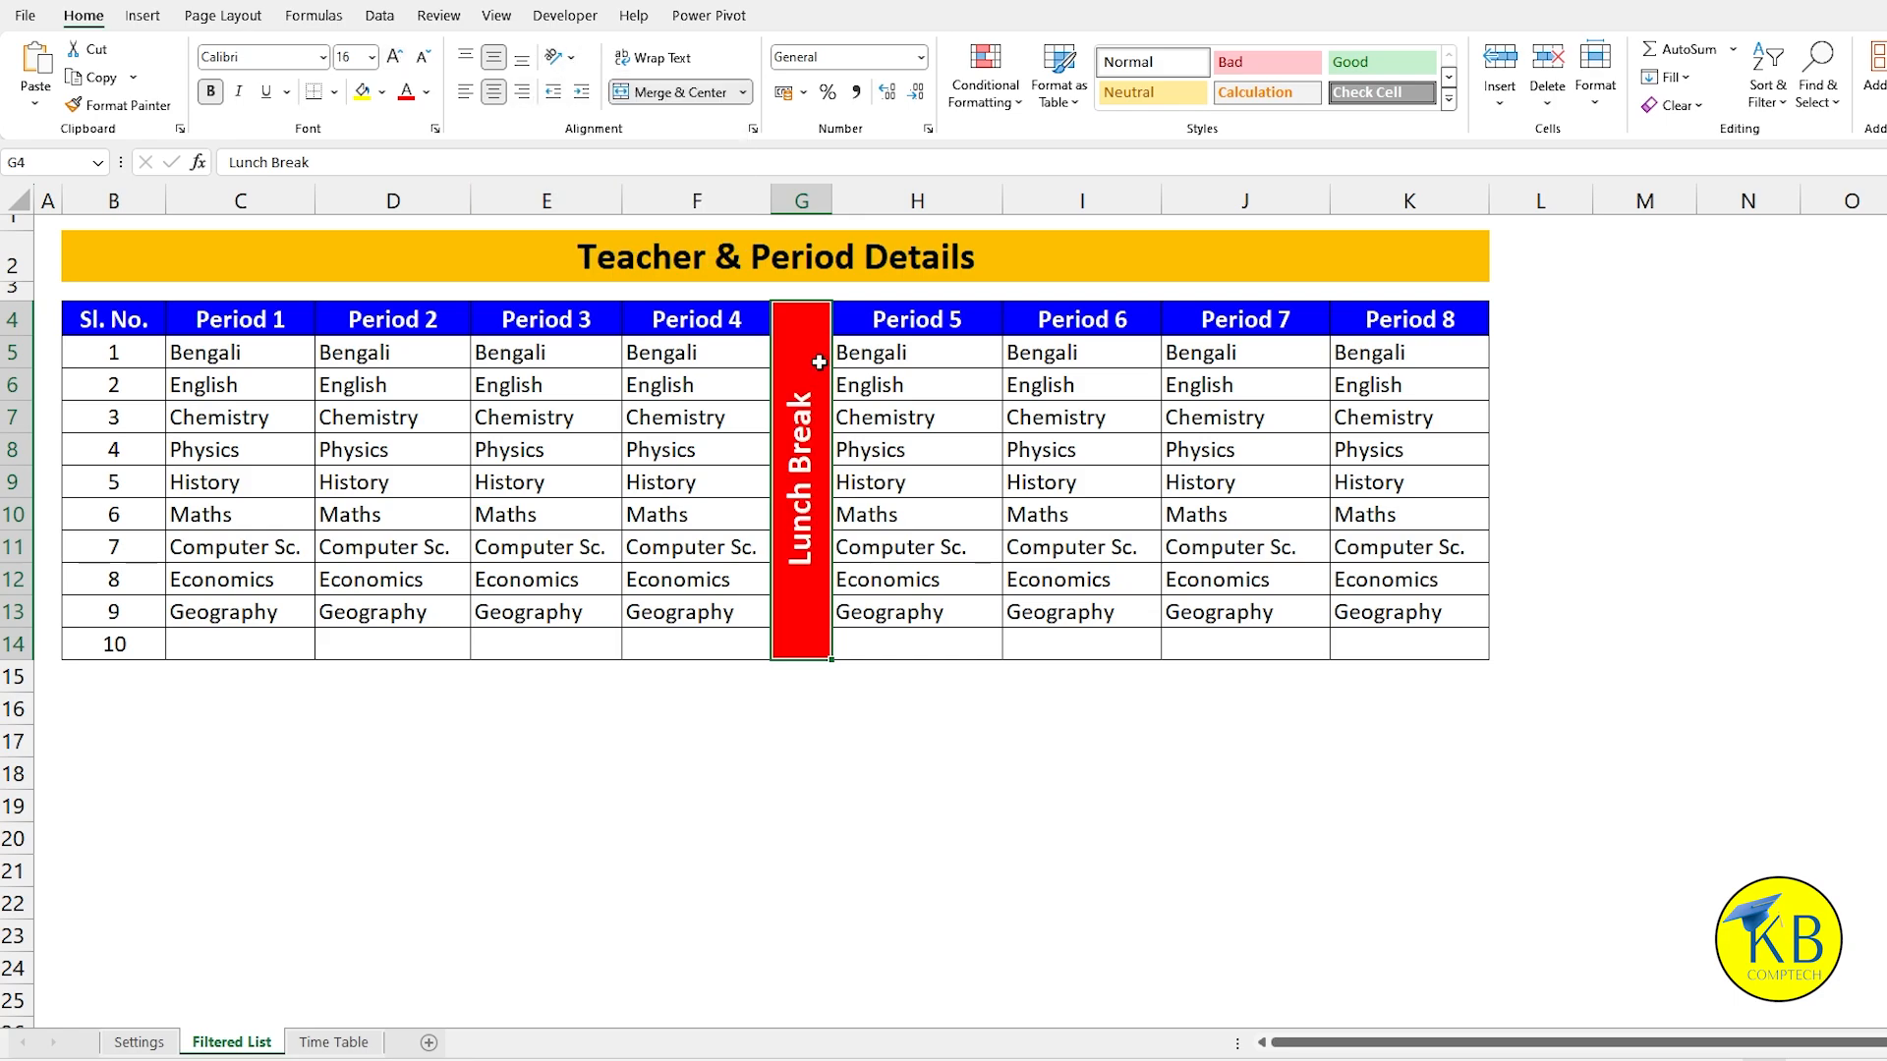
Step: Deselect the lunch break cell and return to the Time Table sheet
left_click(639, 346)
left_click(698, 313)
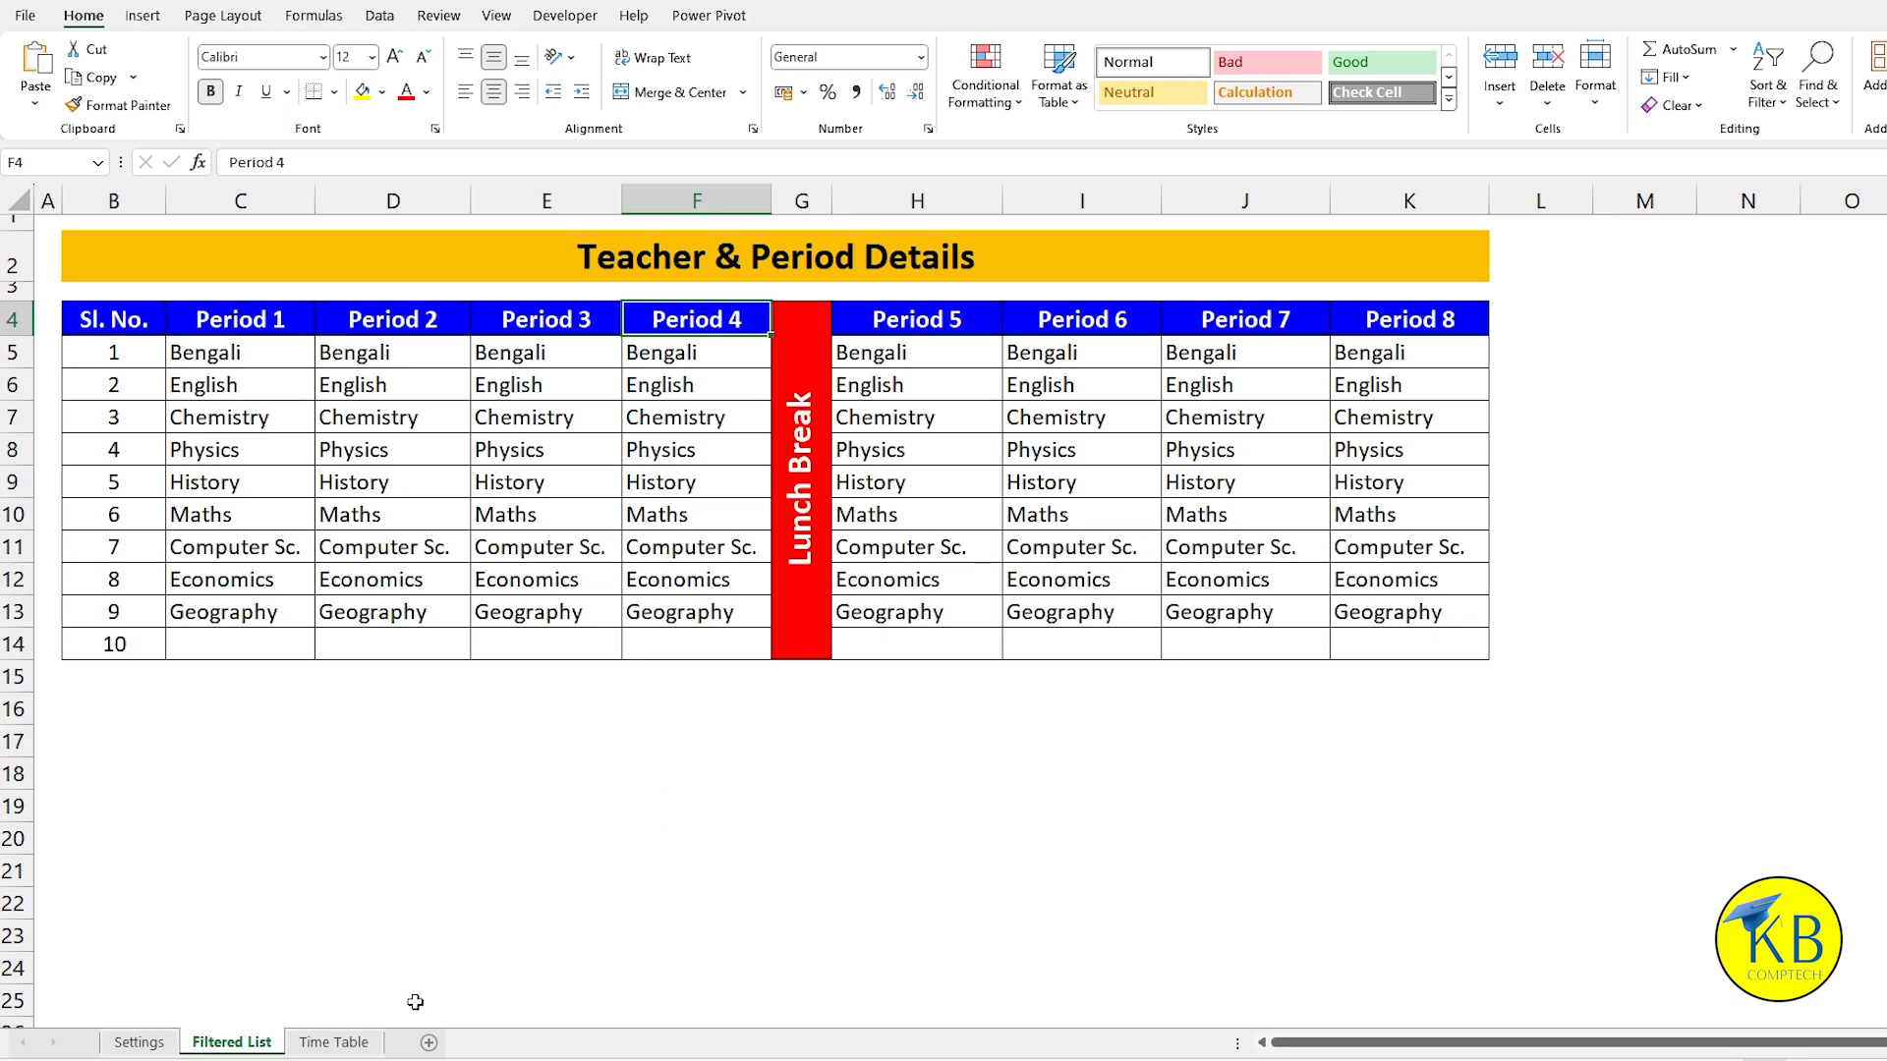
left_click(335, 1043)
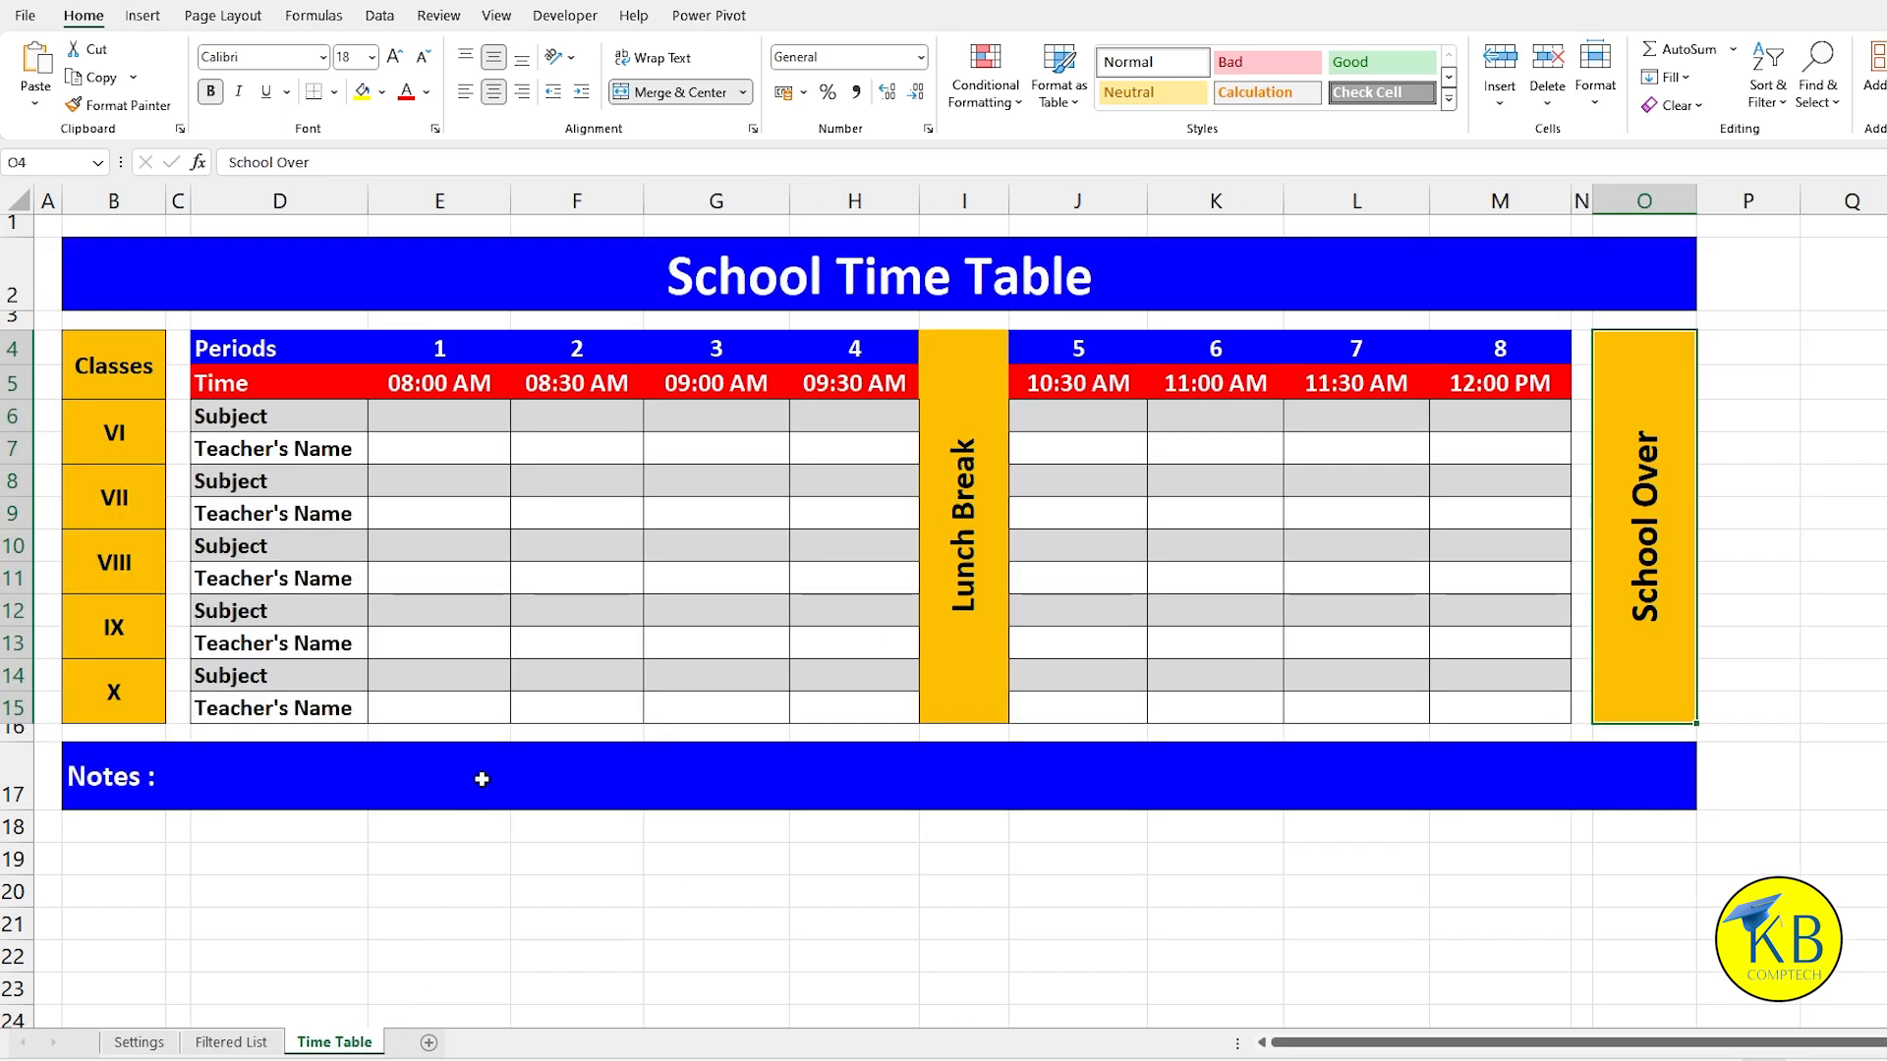
Step: Set data validation for the Period 1 subject cells E6, E8, E10, E12 and E14 to allow a list
left_click(449, 416)
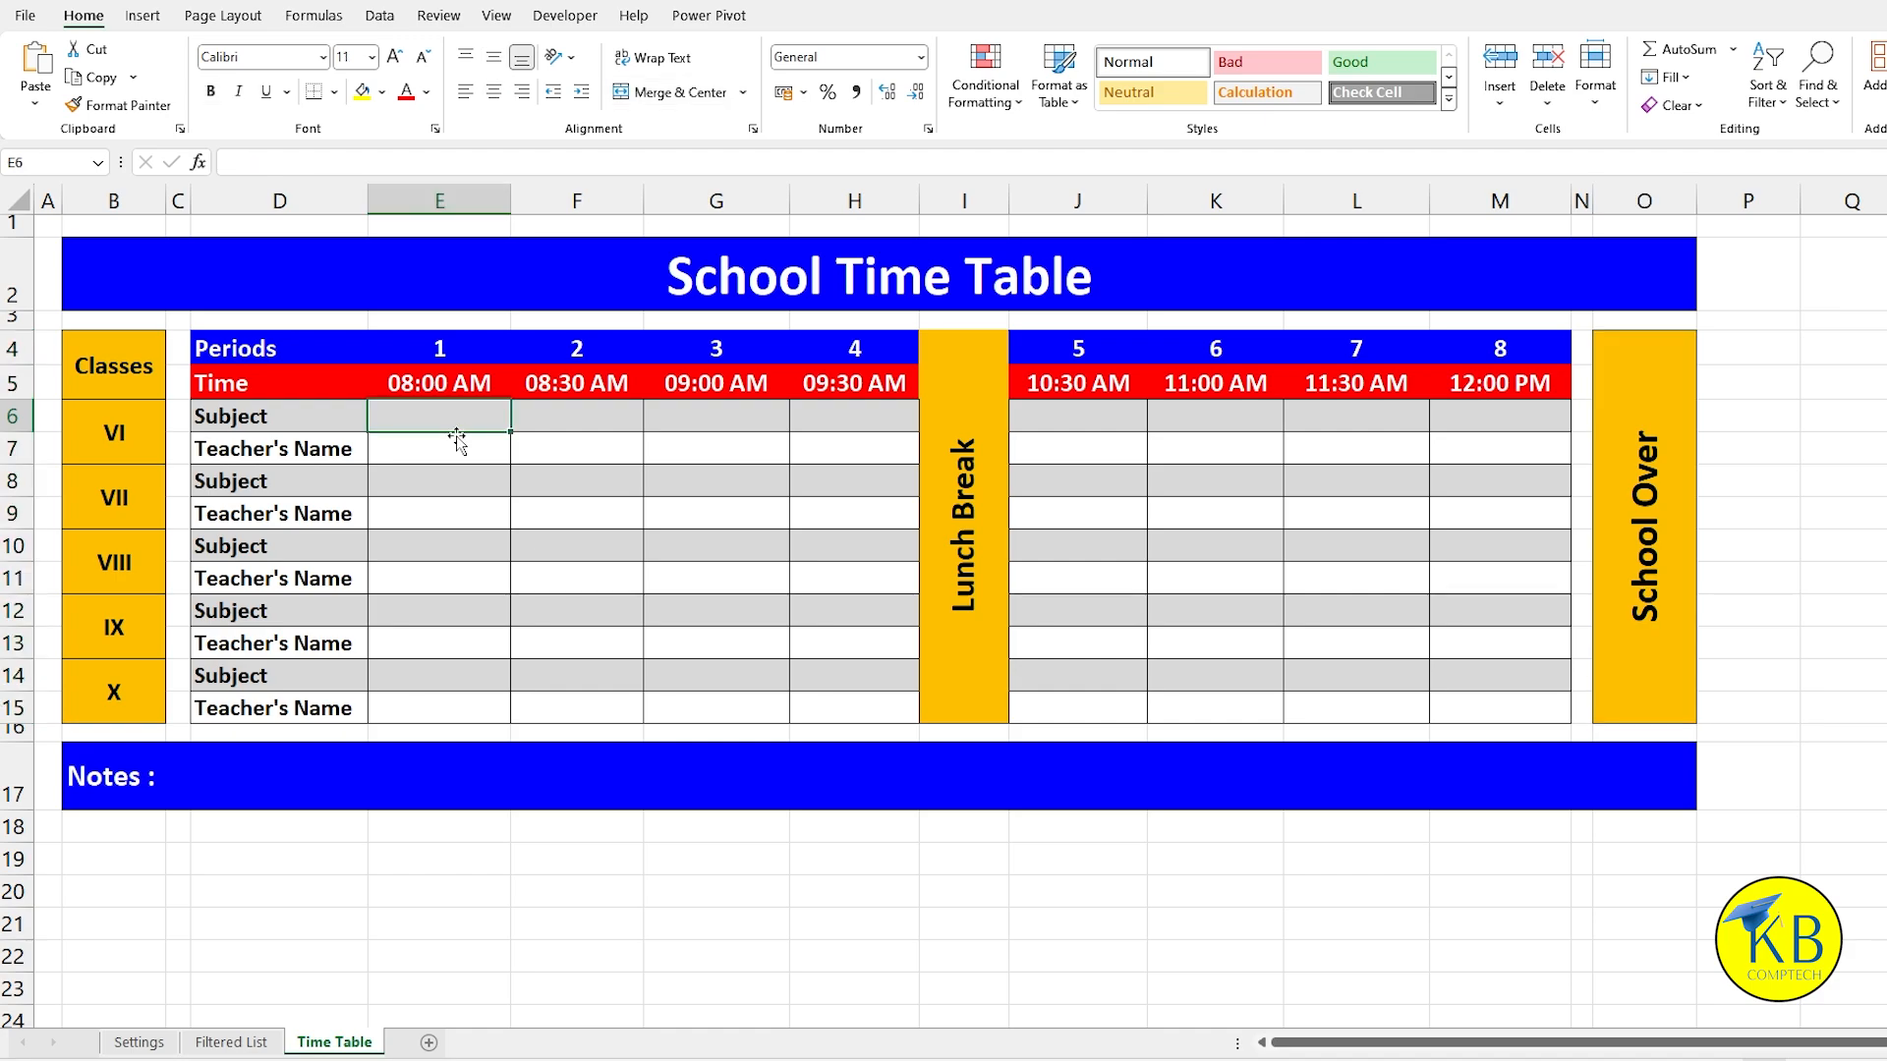
left_click(447, 476, "ctrl")
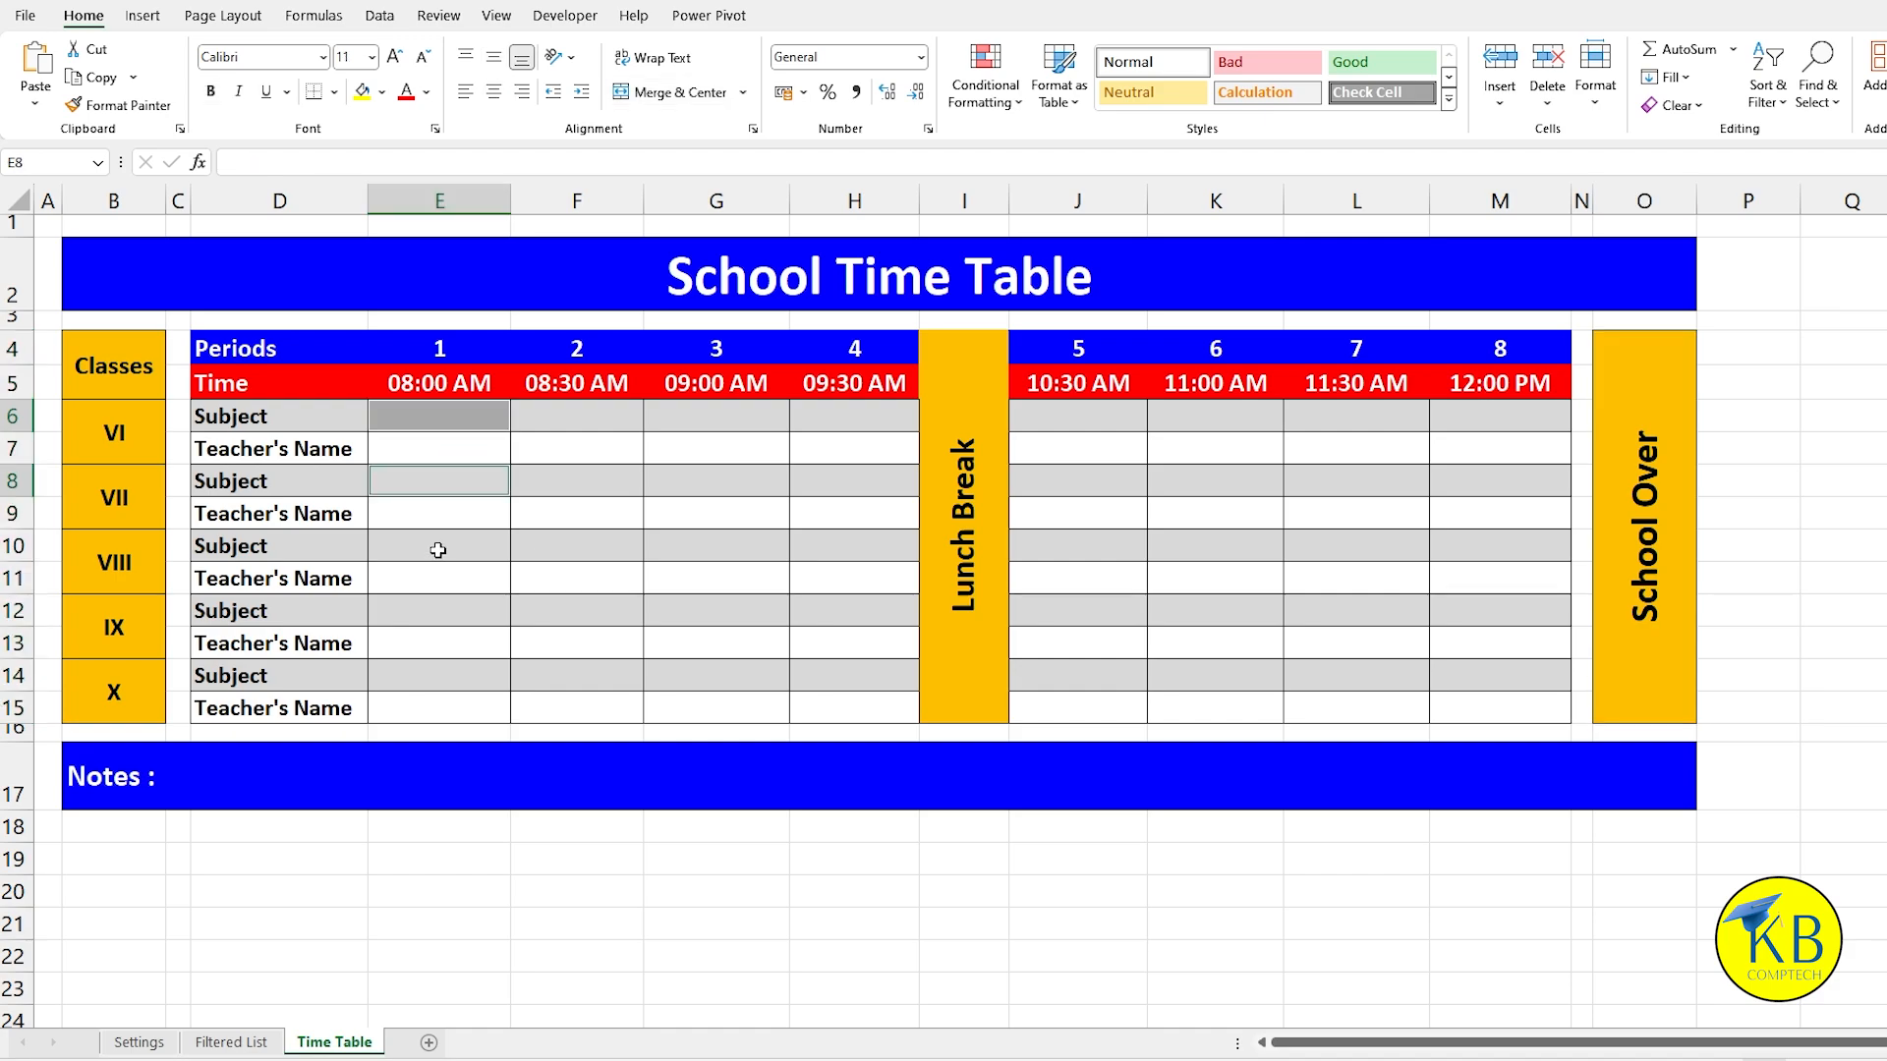
left_click(439, 550, "ctrl")
left_click(439, 610, "ctrl")
left_click(444, 672, "ctrl")
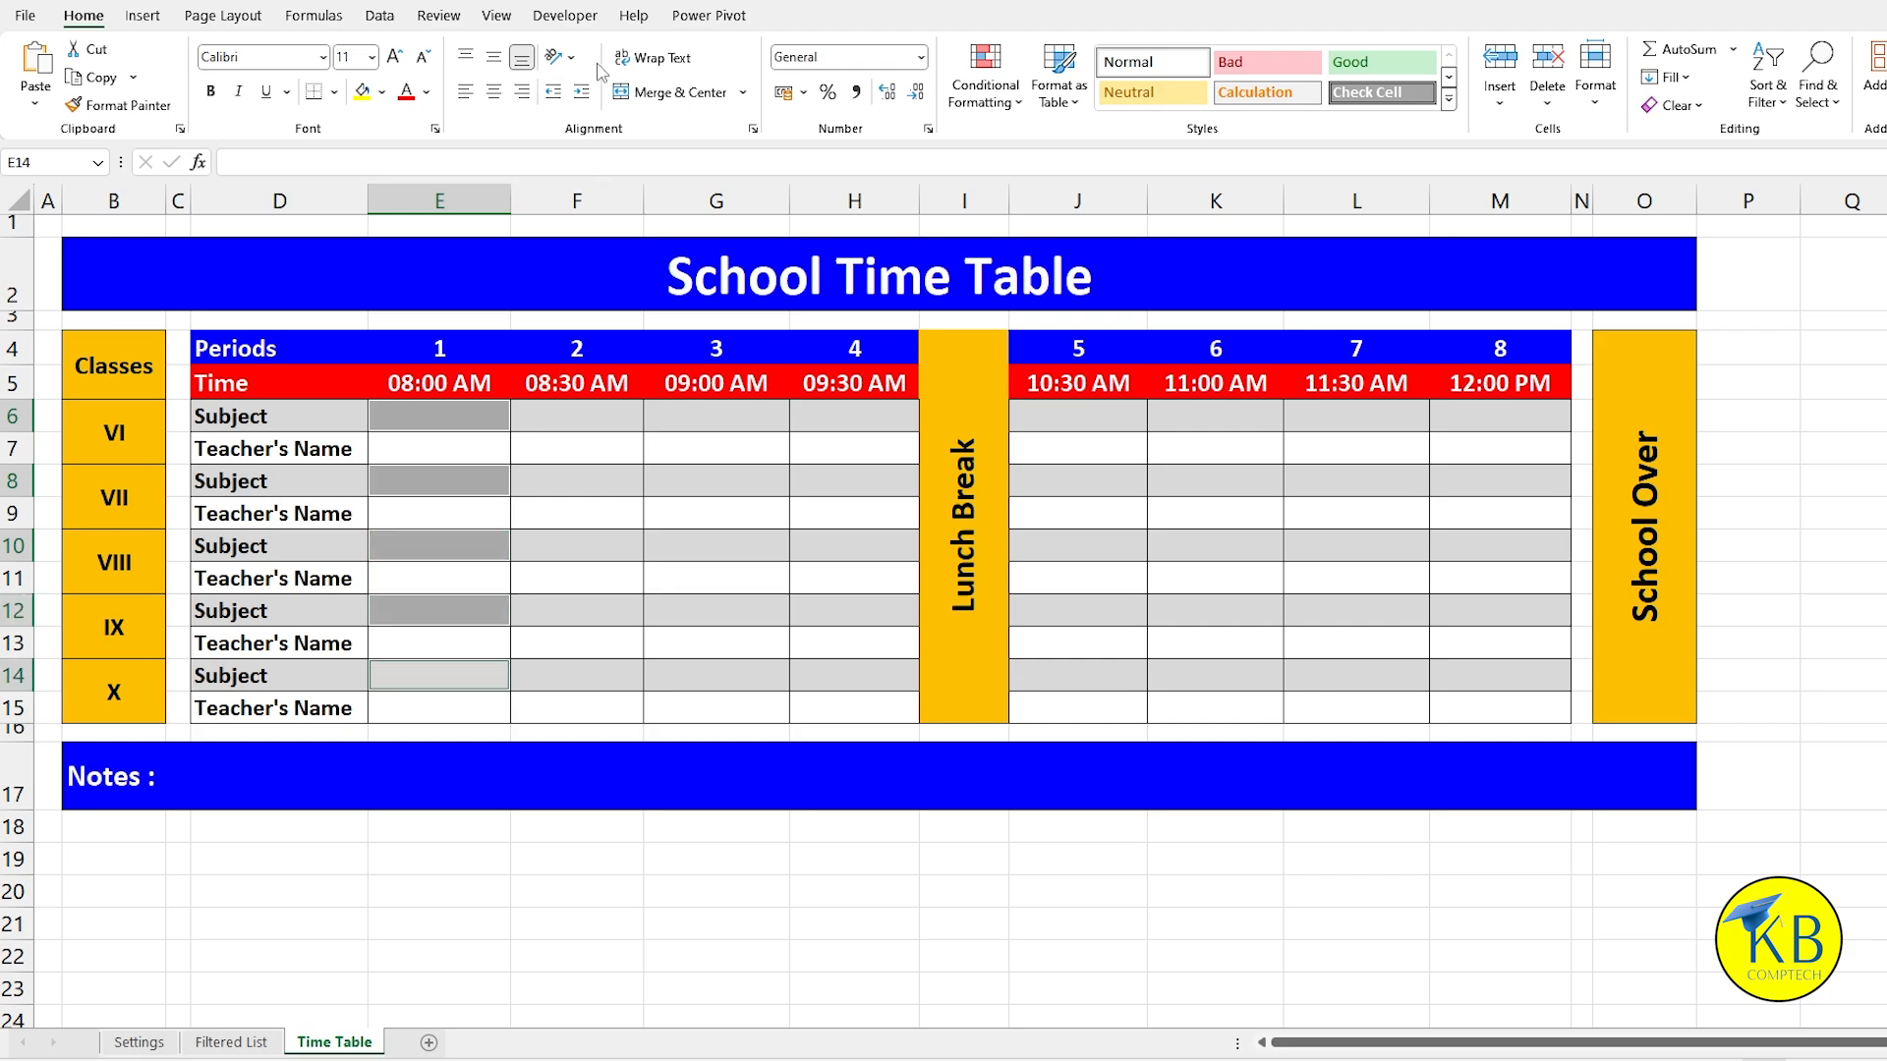
left_click(380, 16)
left_click(1102, 102)
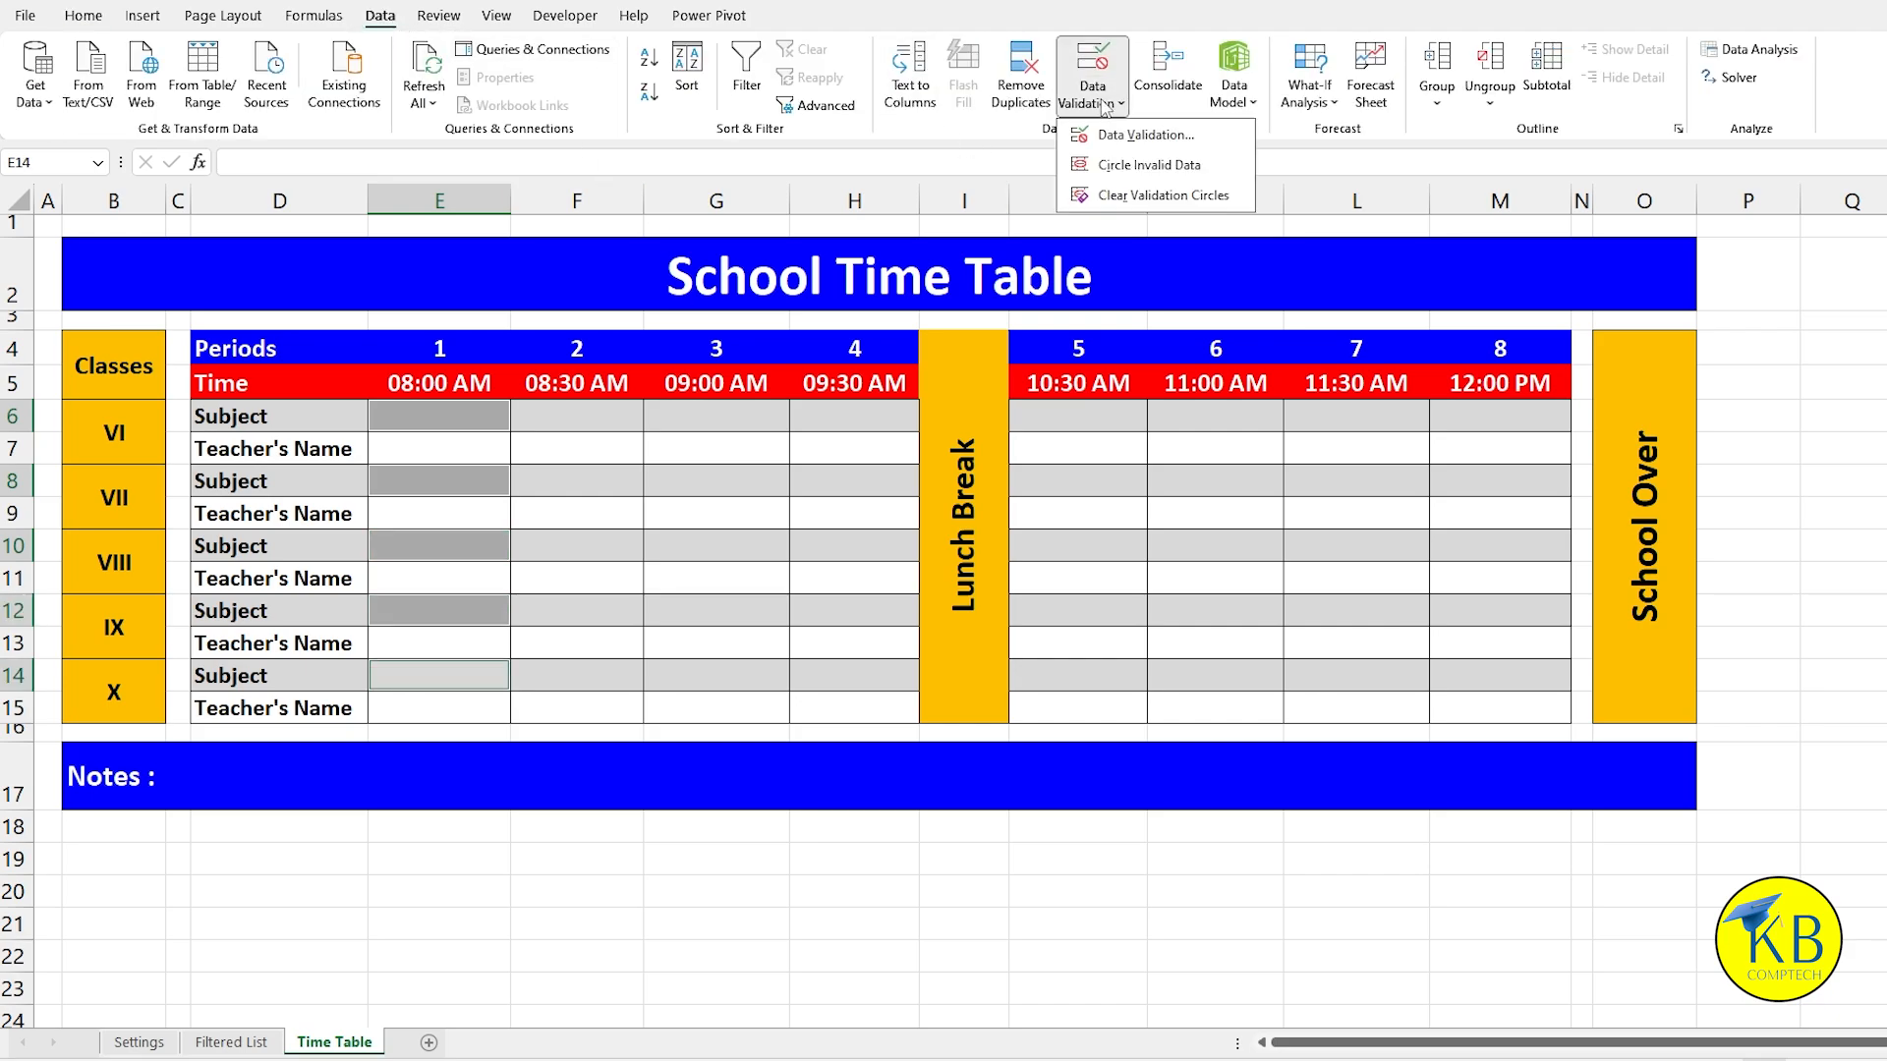
left_click(1116, 134)
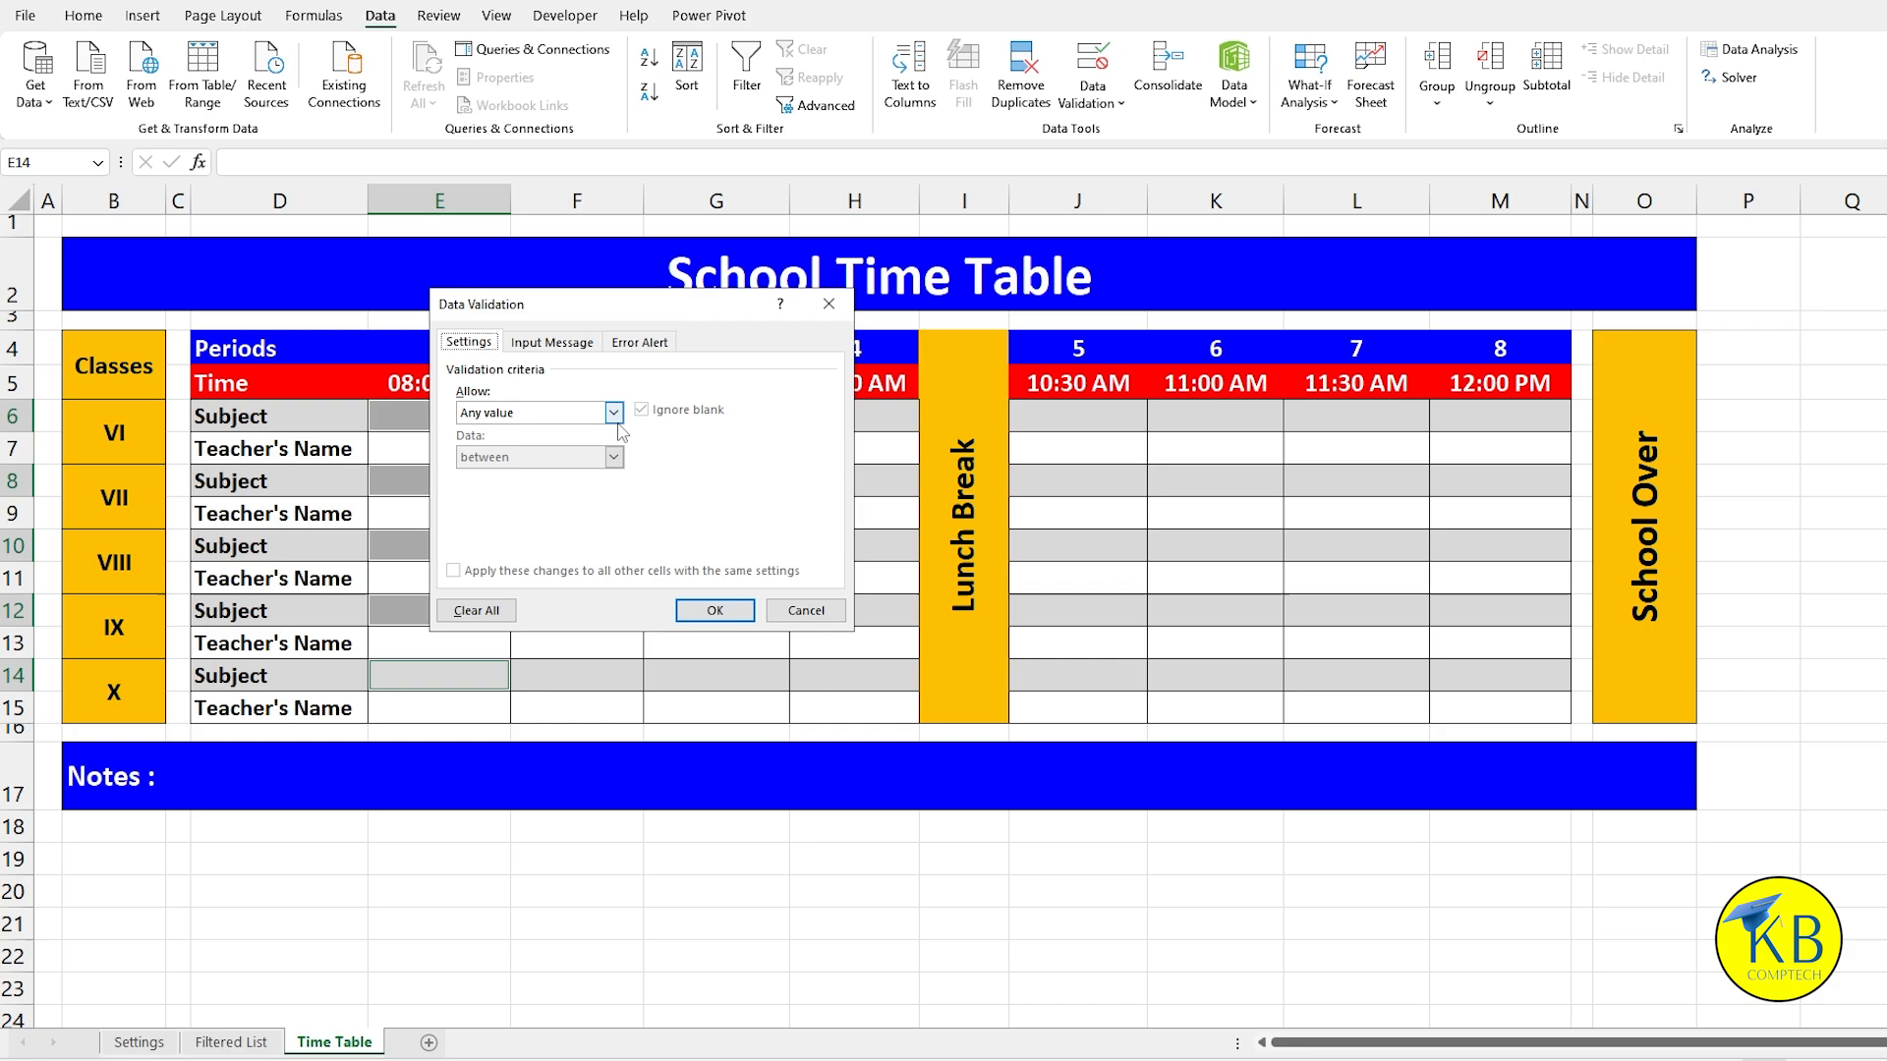
left_click(613, 413)
left_click(517, 475)
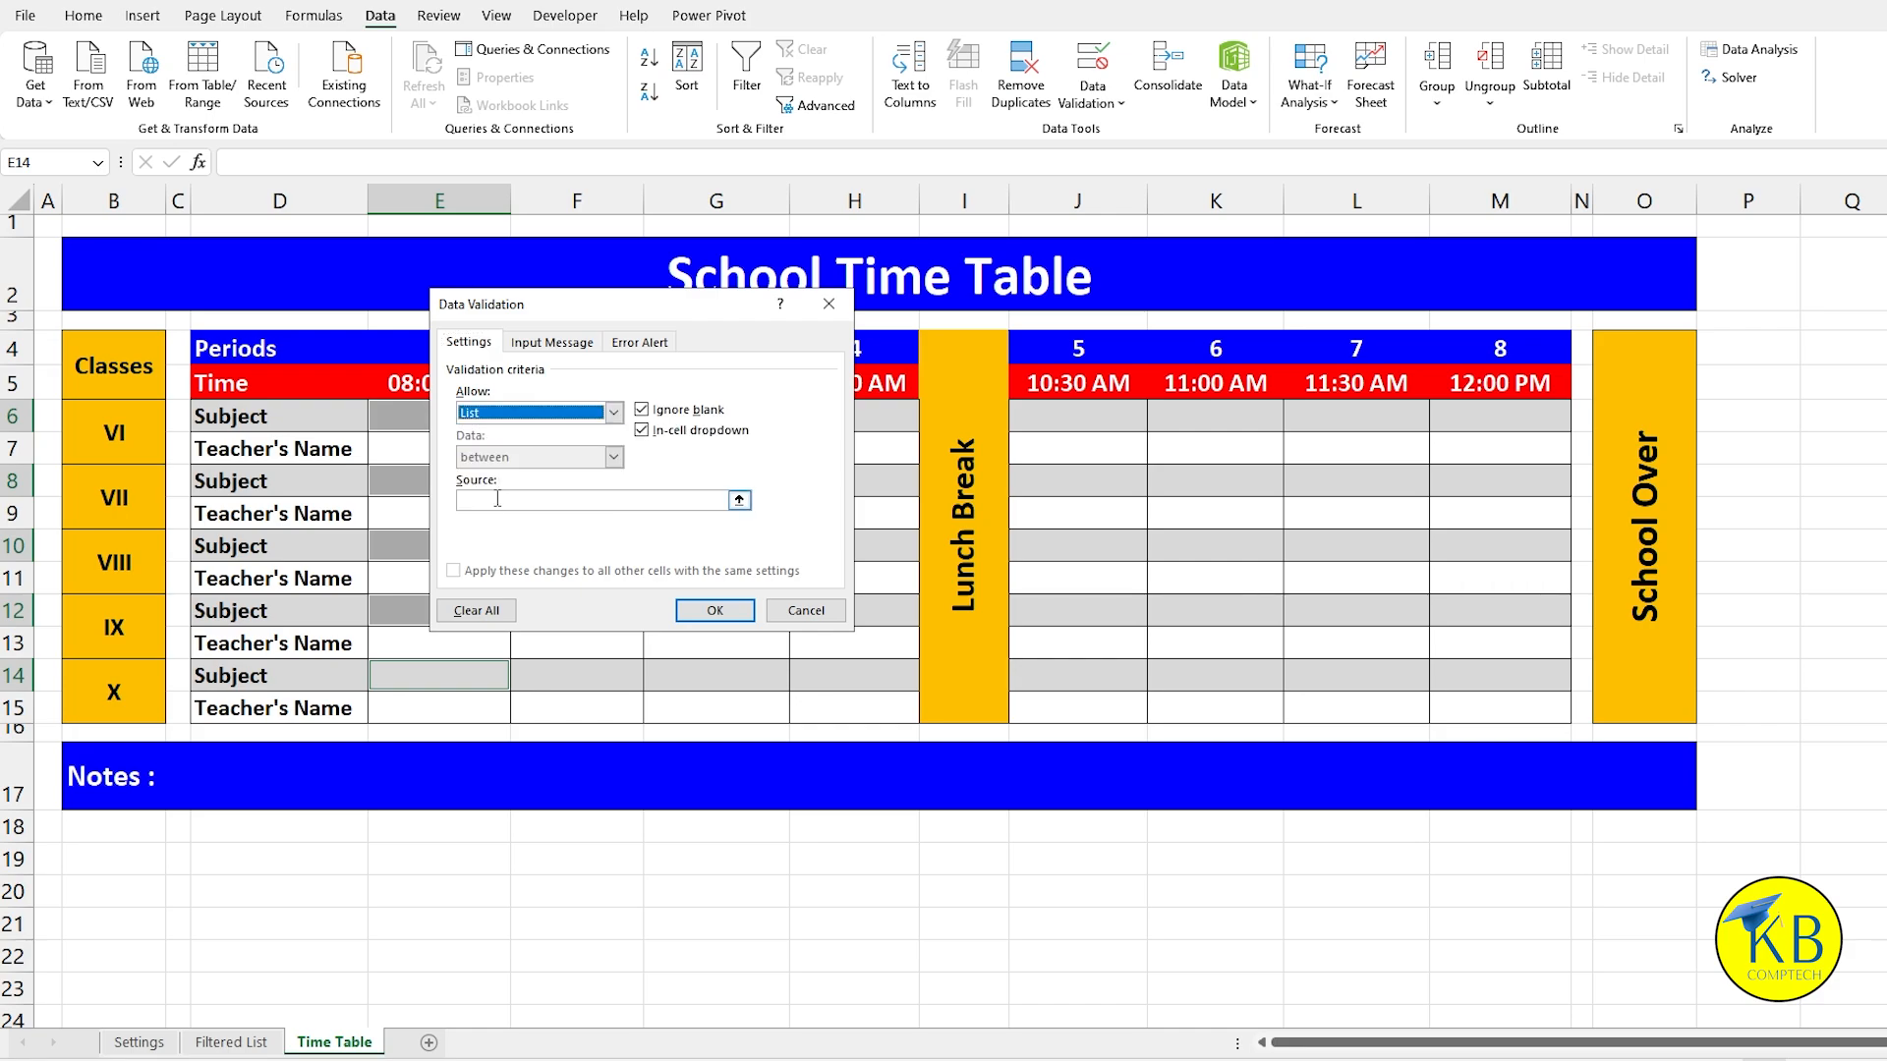
Step: Use C5:C14 on the Filtered List sheet as the list source and apply the Period 1 validation
left_click(497, 499)
left_click(236, 1041)
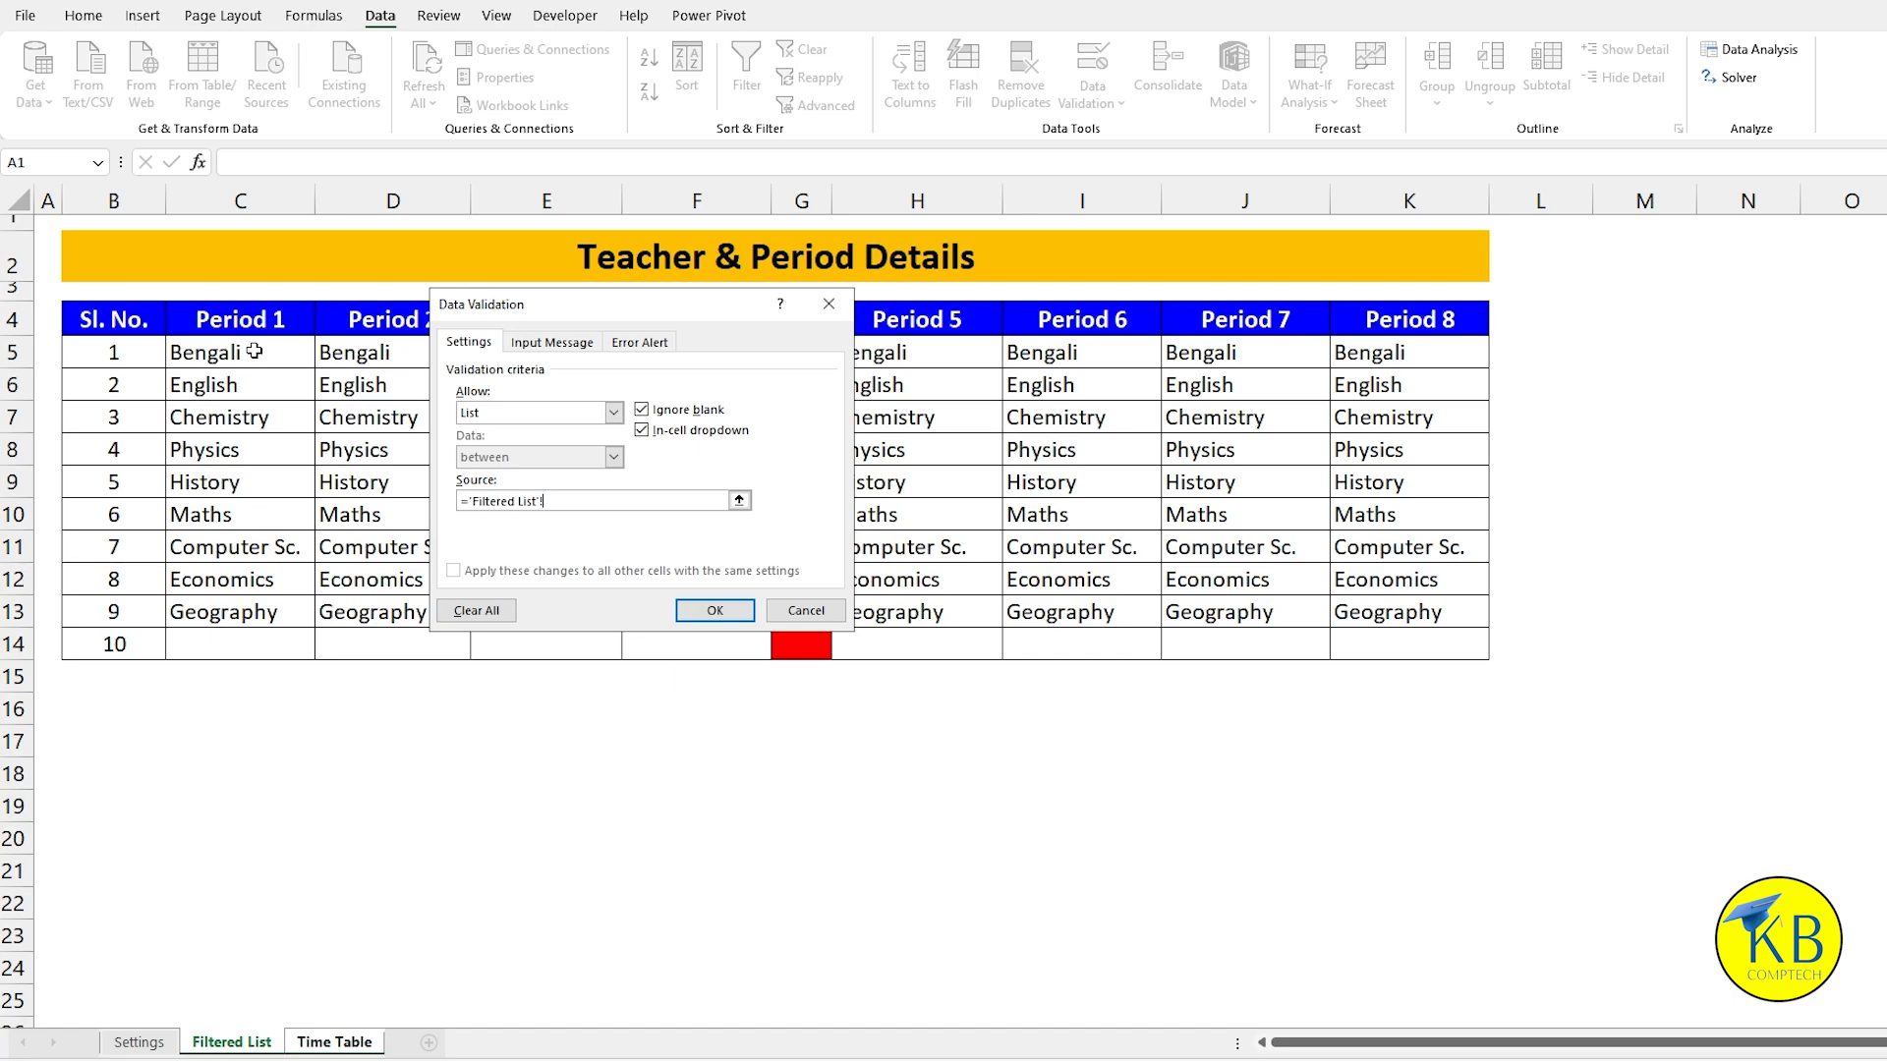
left_click_drag(254, 351, 247, 640)
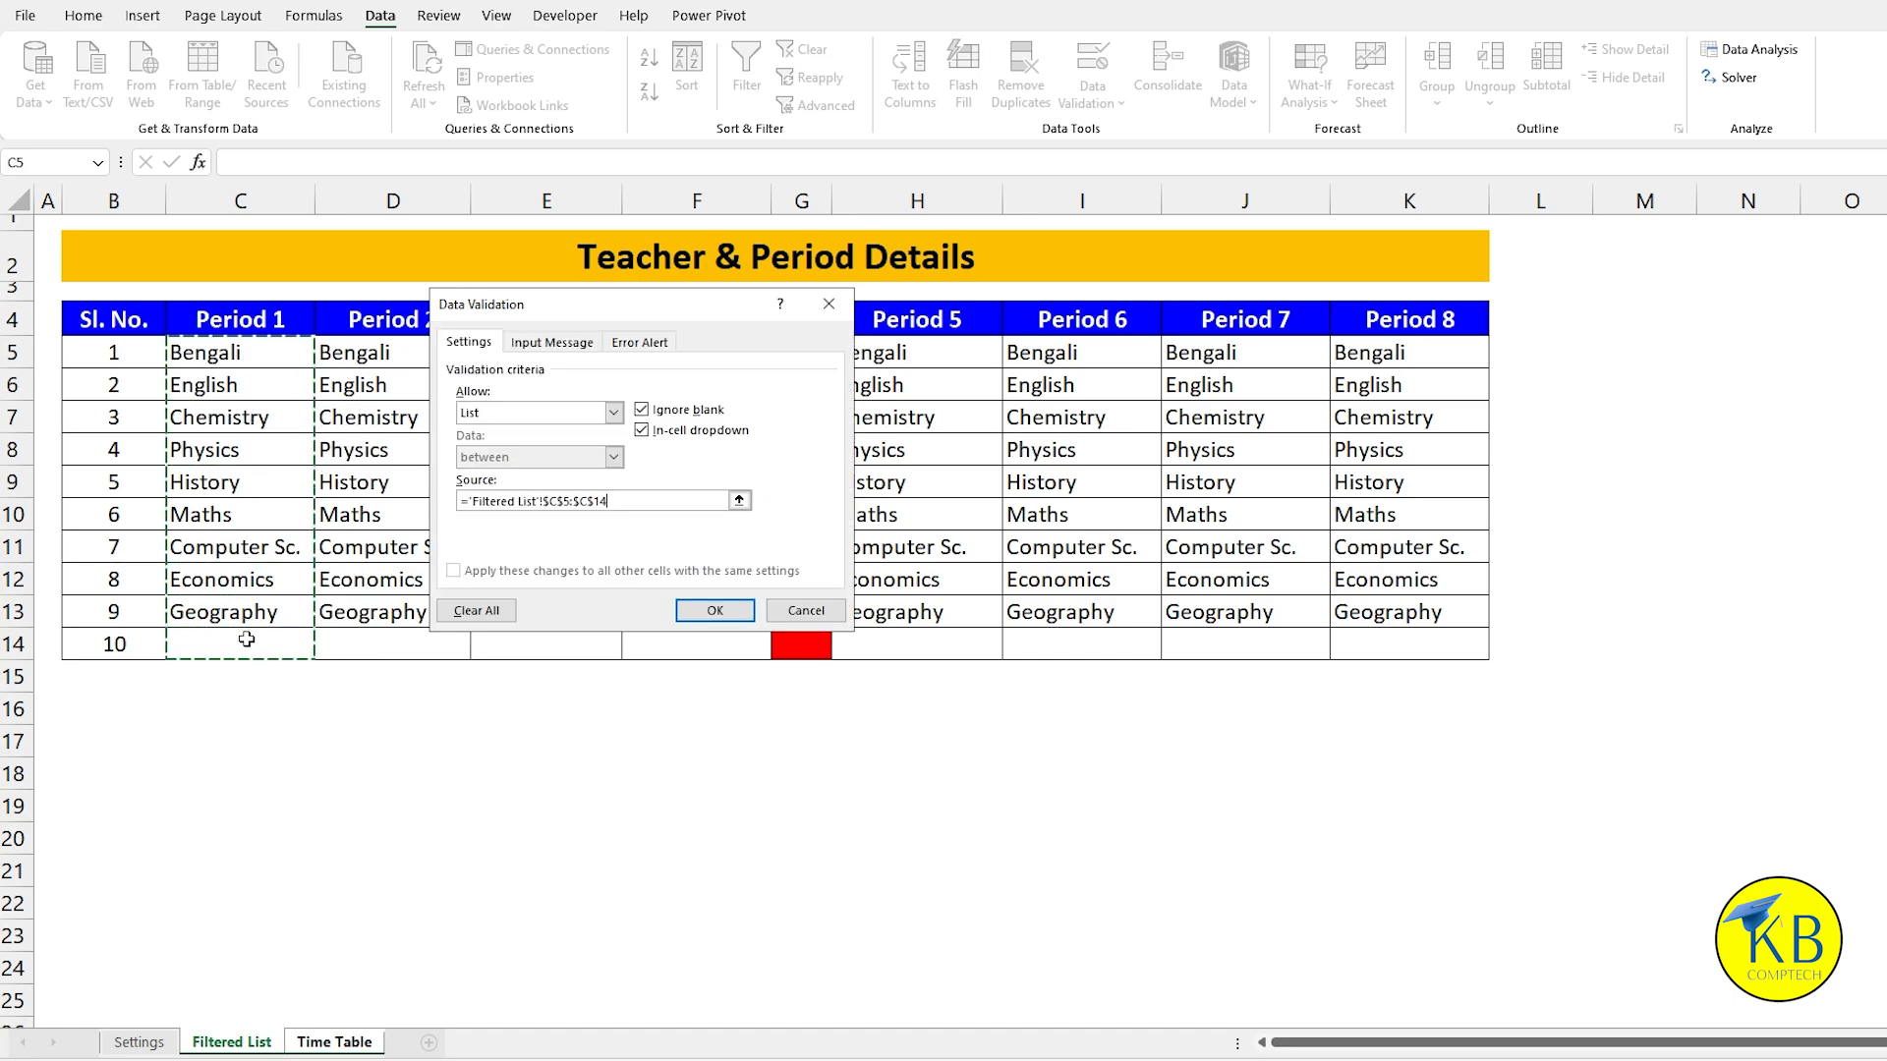
left_click(732, 614)
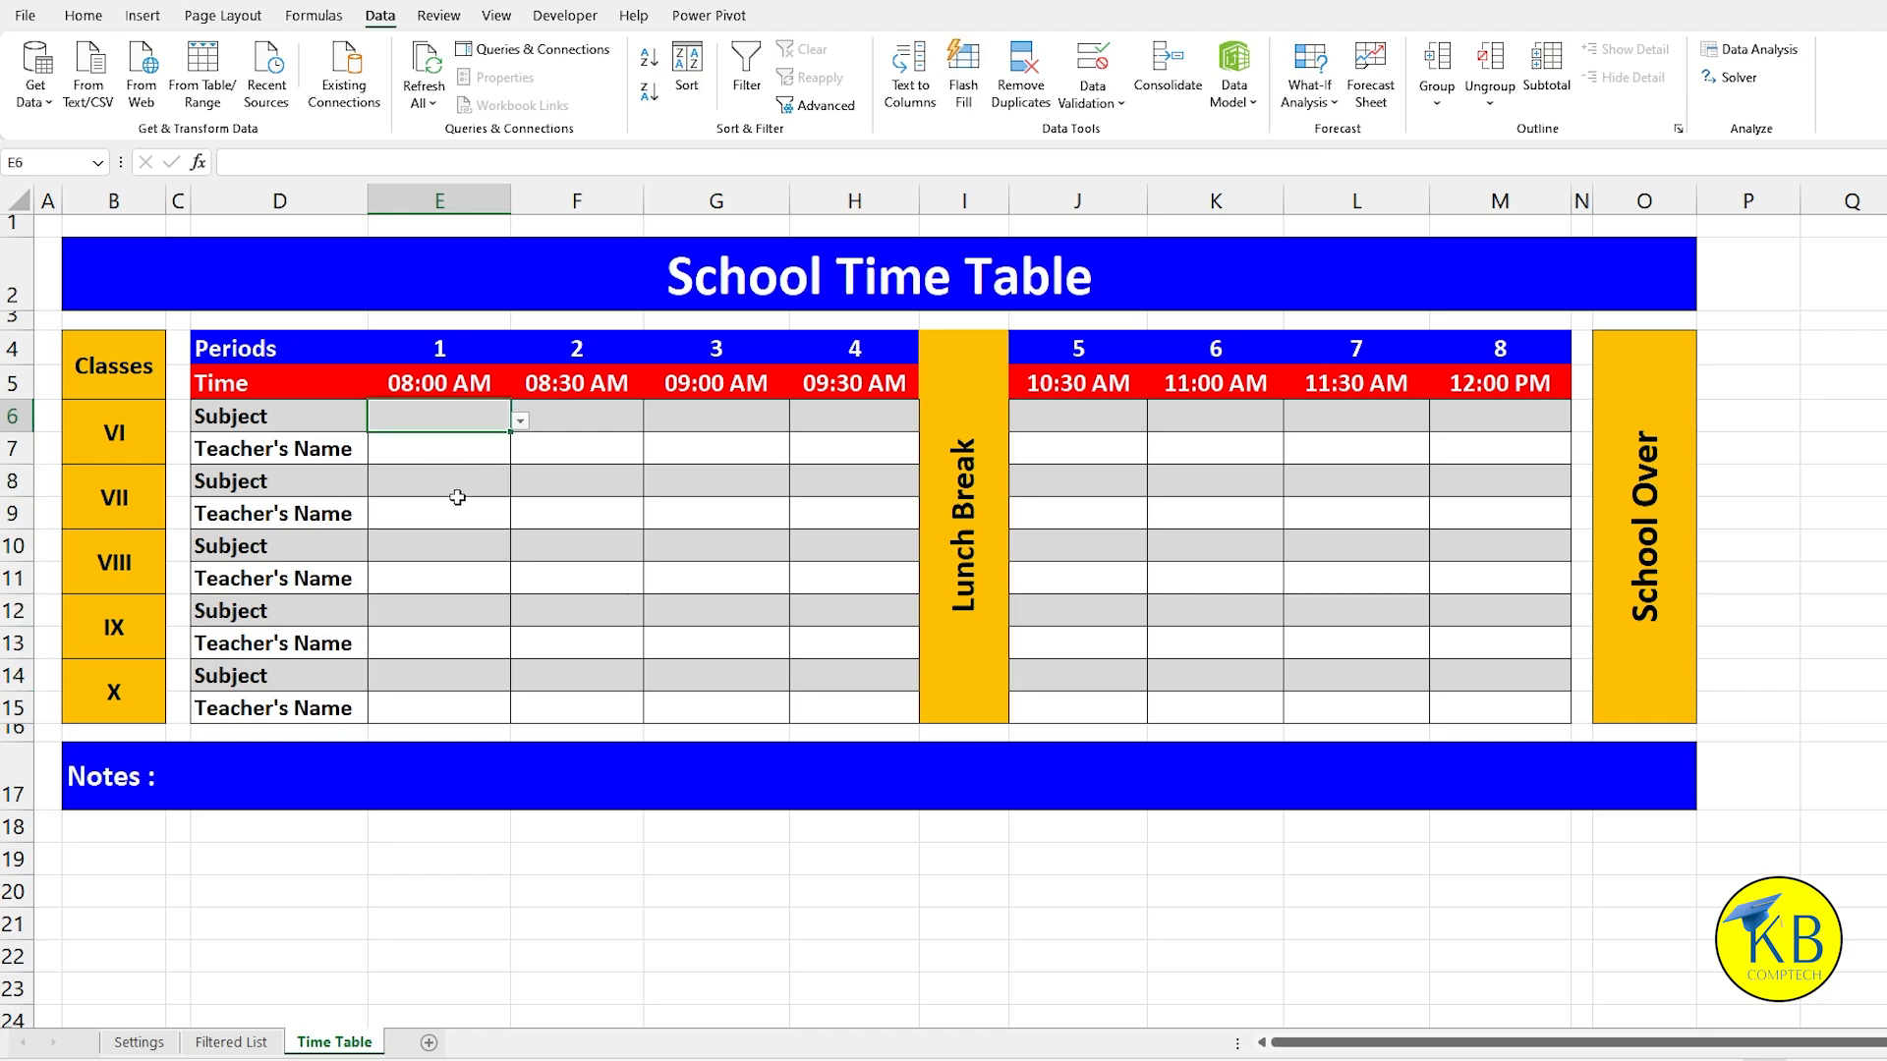
Step: Test the Period 1 dropdowns with English in E6 against the subjects offered in E8, and clear E6
left_click(521, 421)
scroll(510, 503, "up", 1)
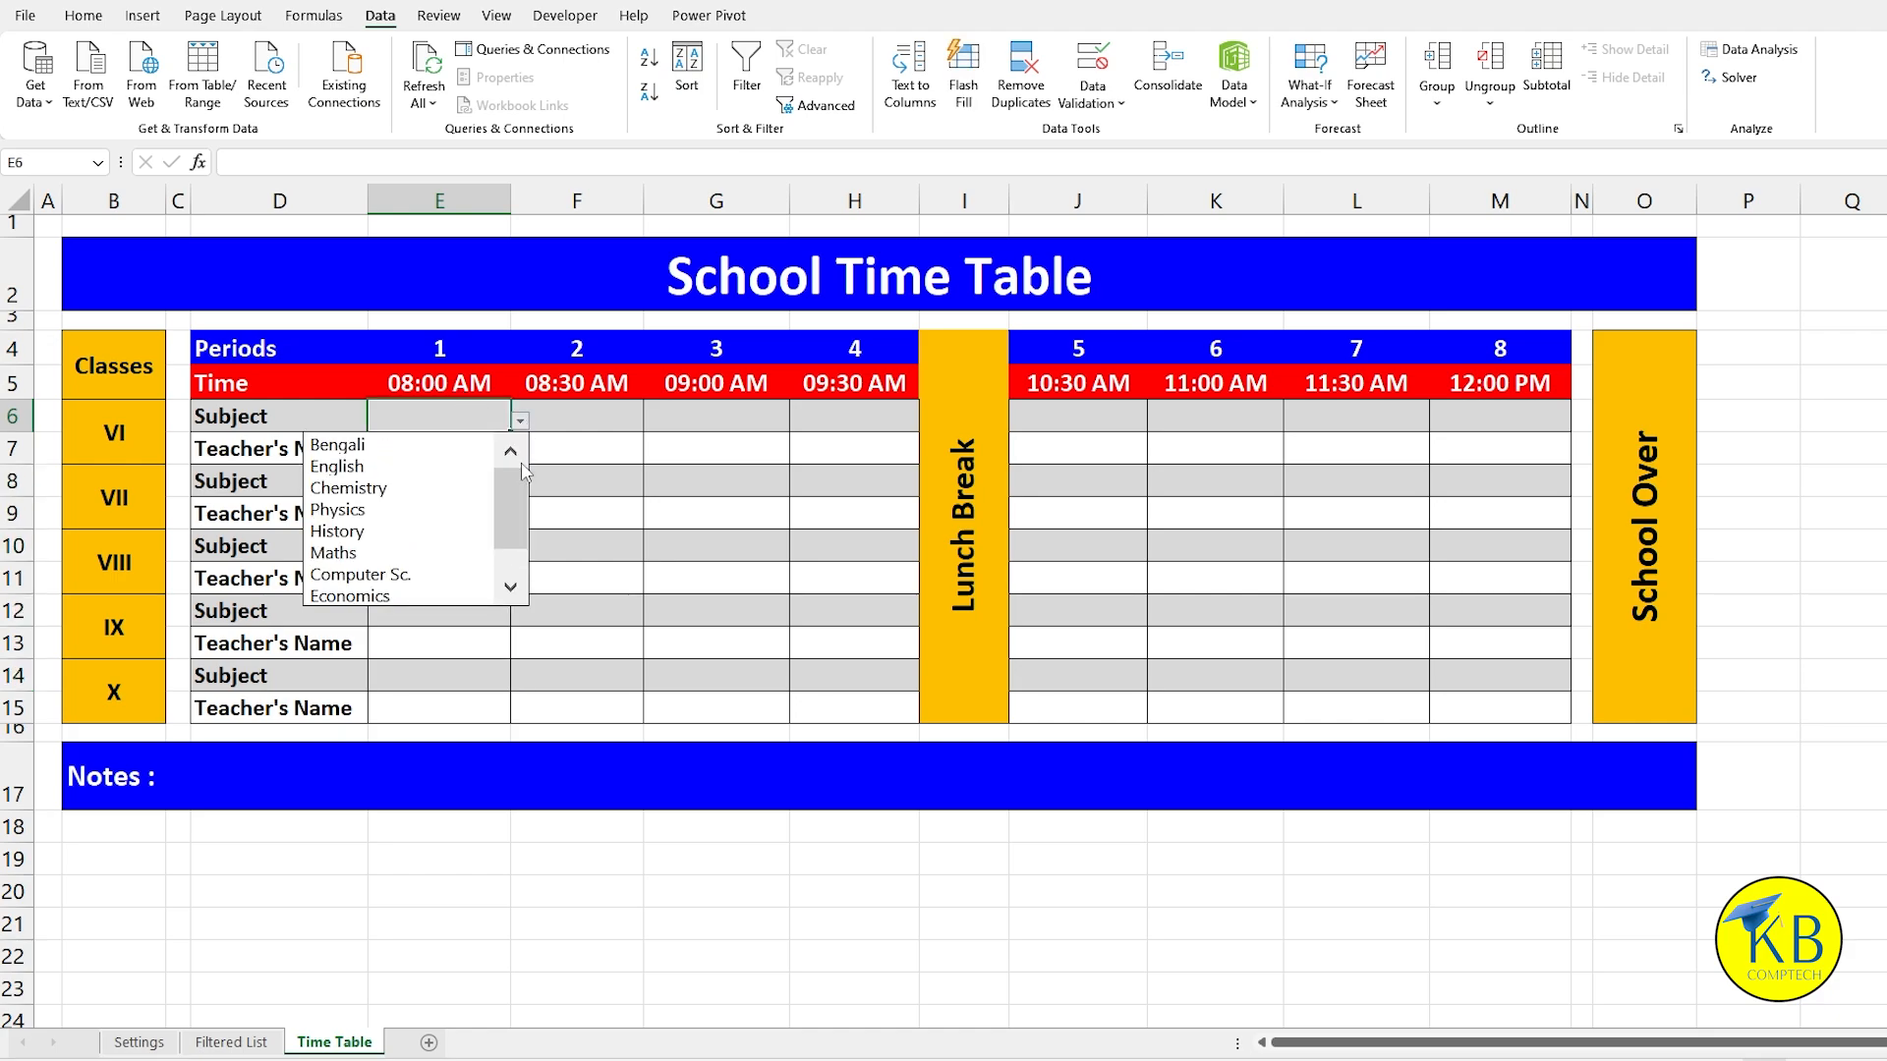
left_click(428, 466)
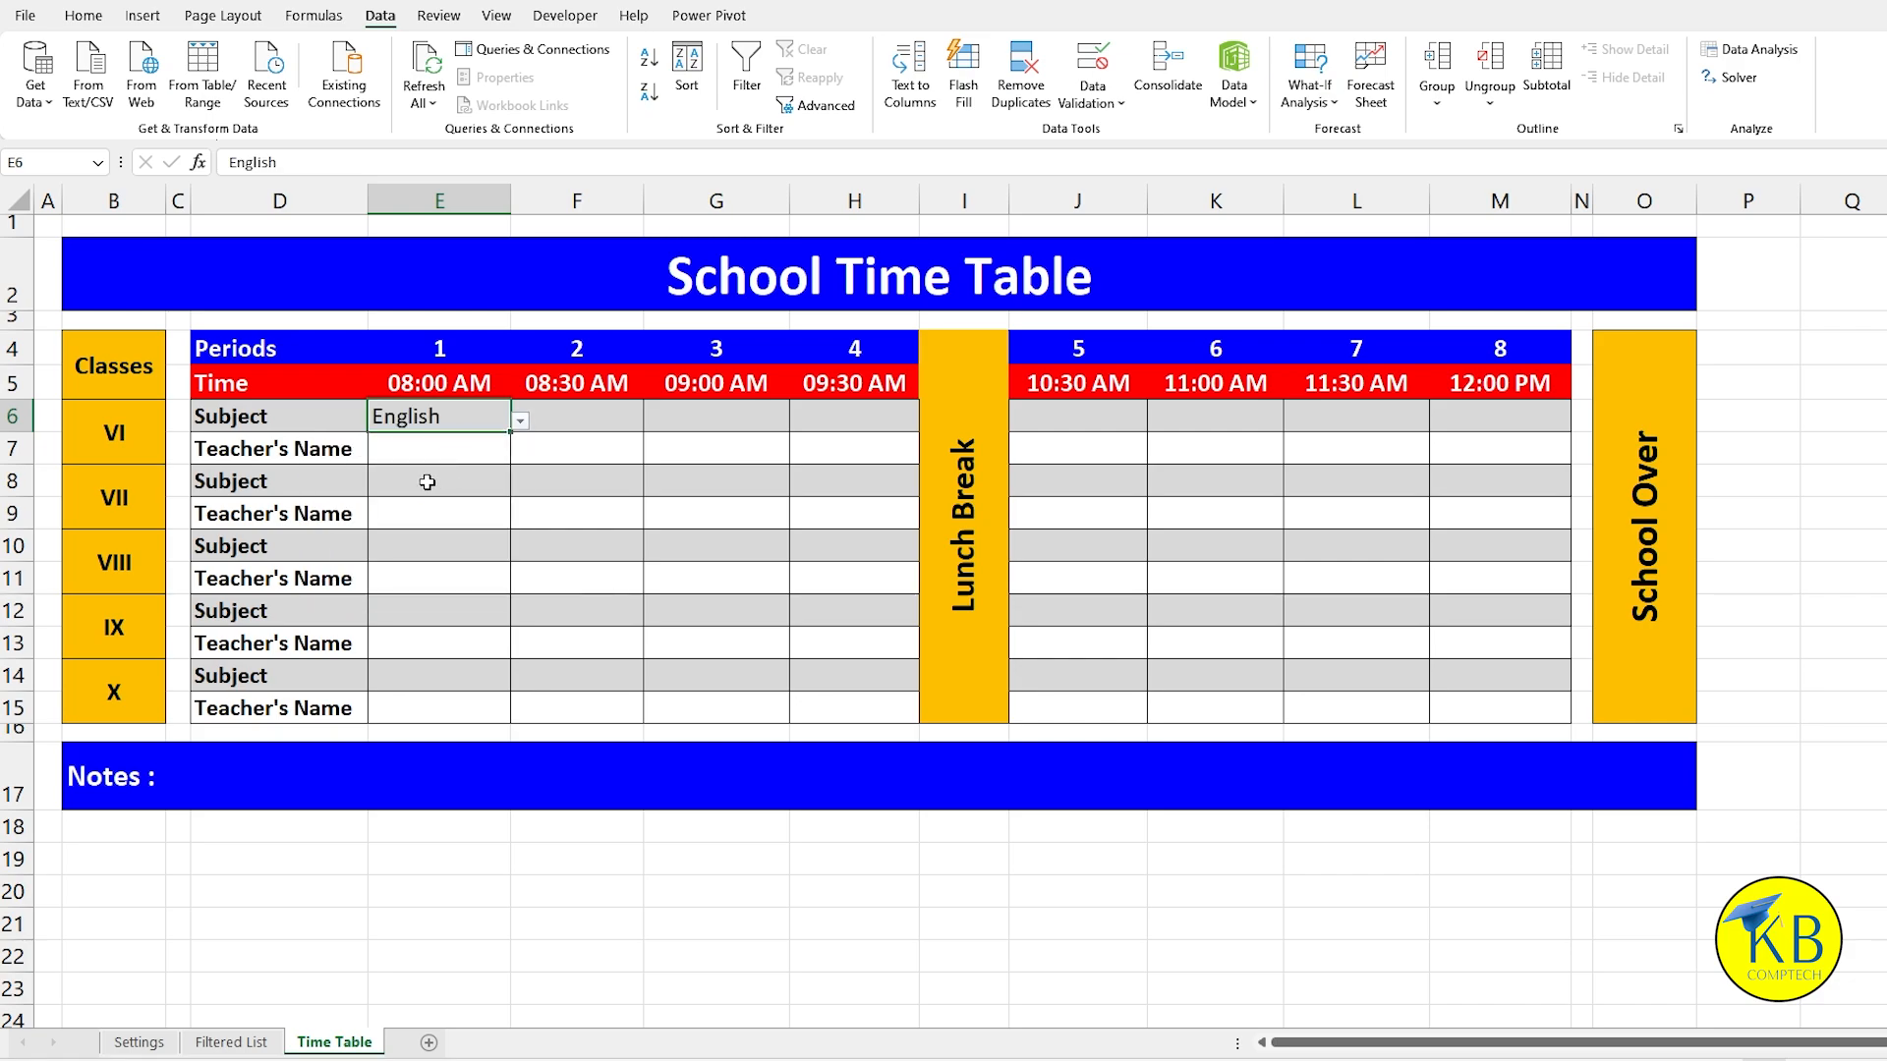
left_click(442, 482)
left_click(519, 489)
scroll(515, 586, "up", 1)
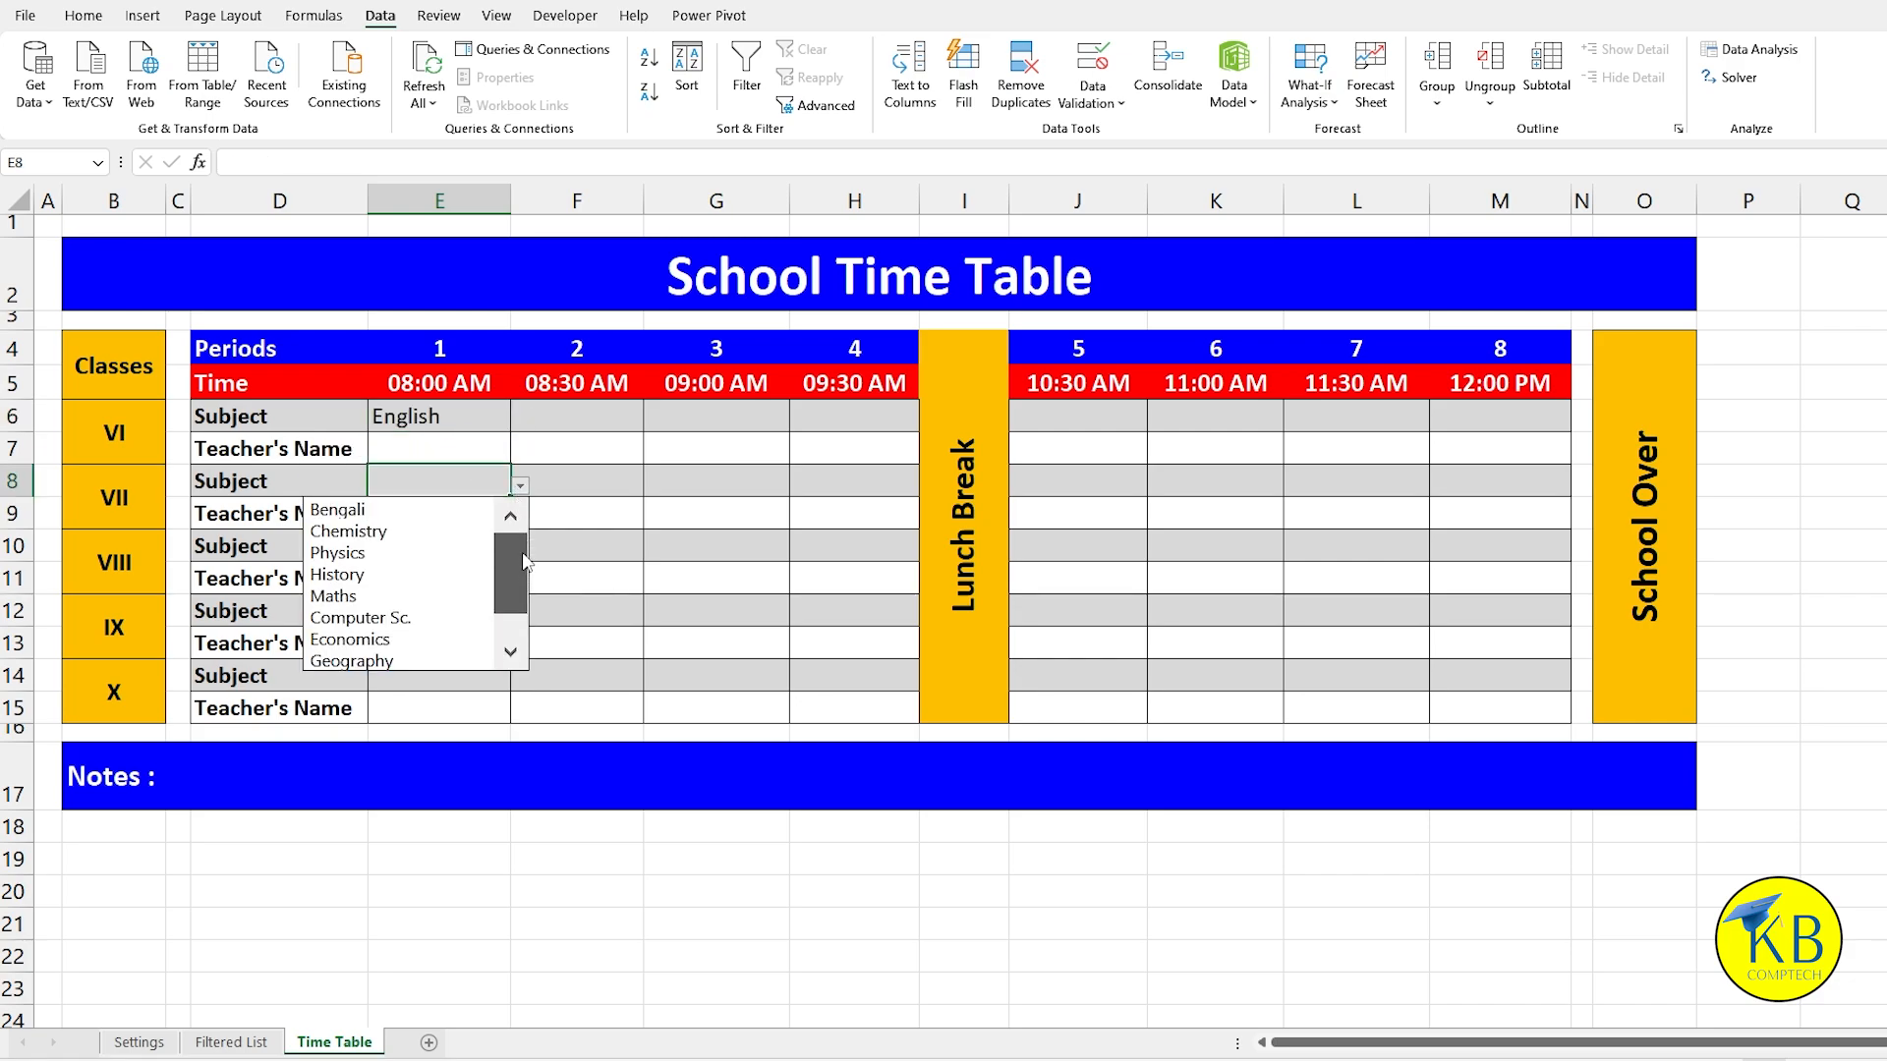
scroll(499, 569, "down", 1)
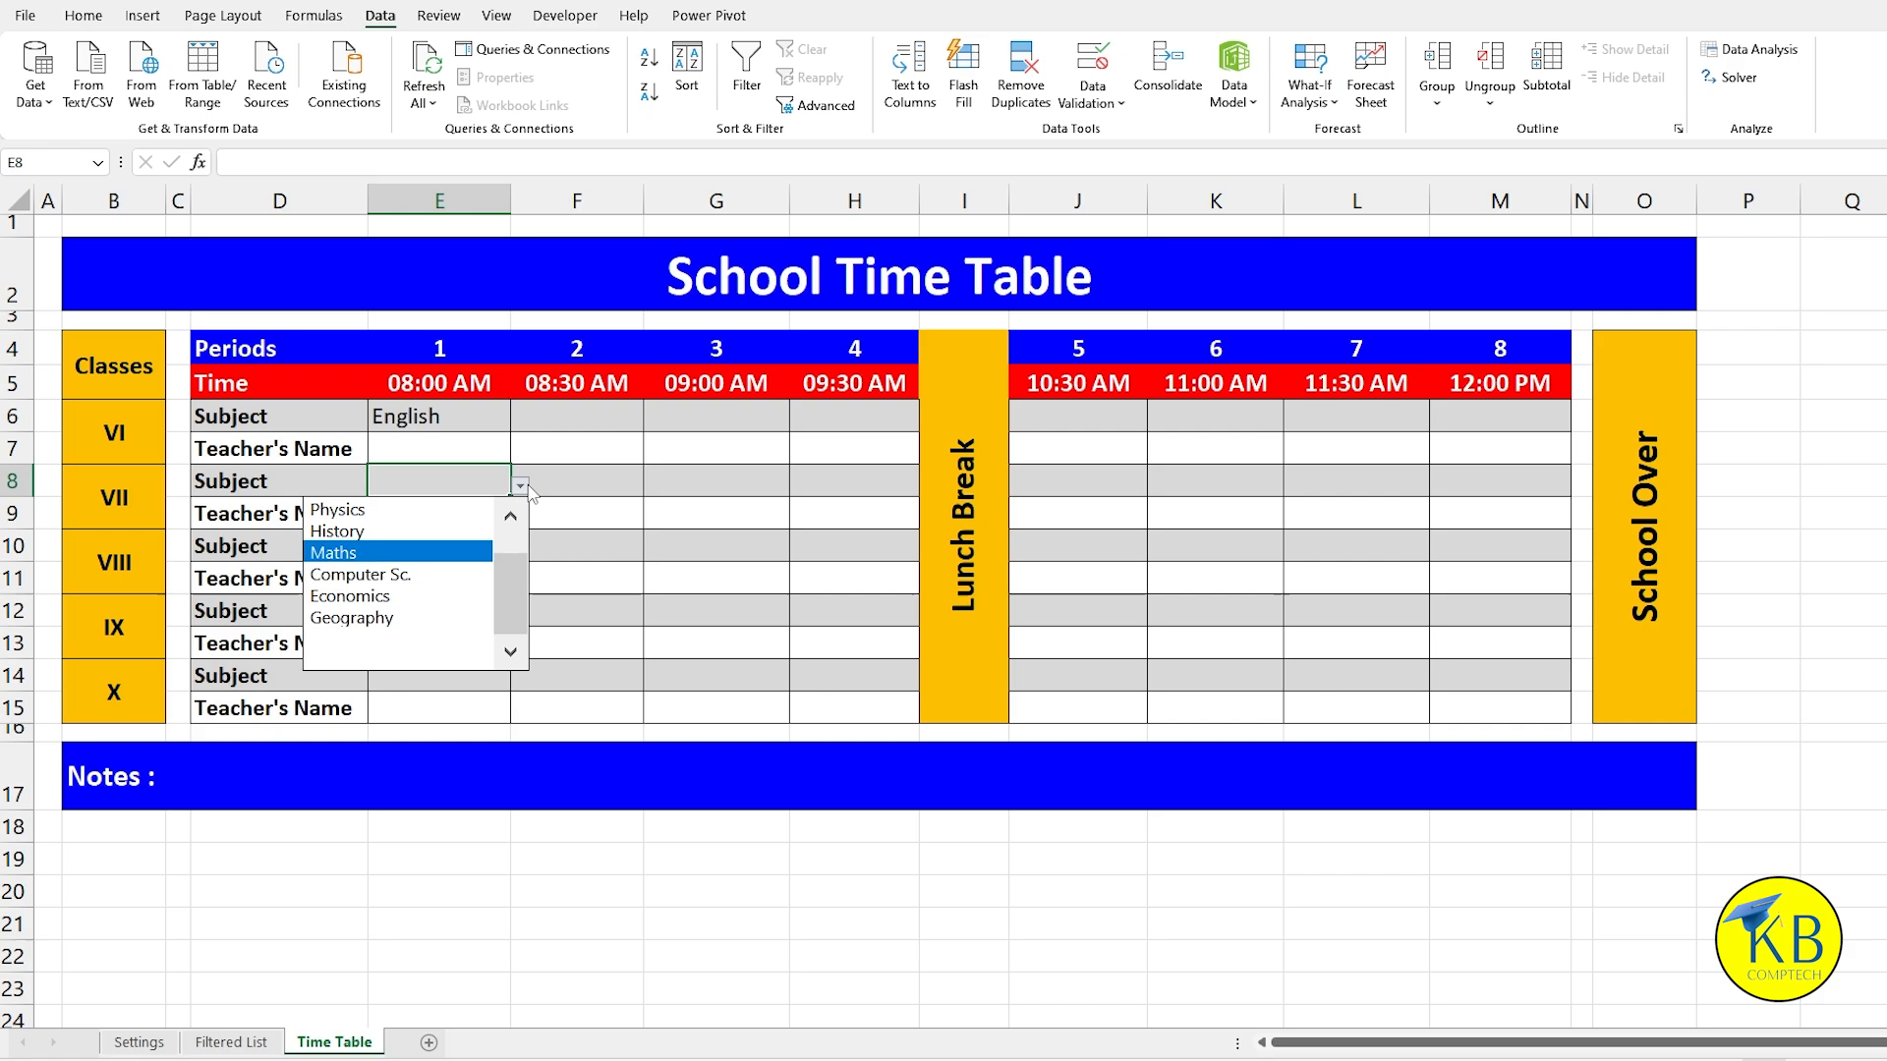
left_click(487, 427)
key("Delete")
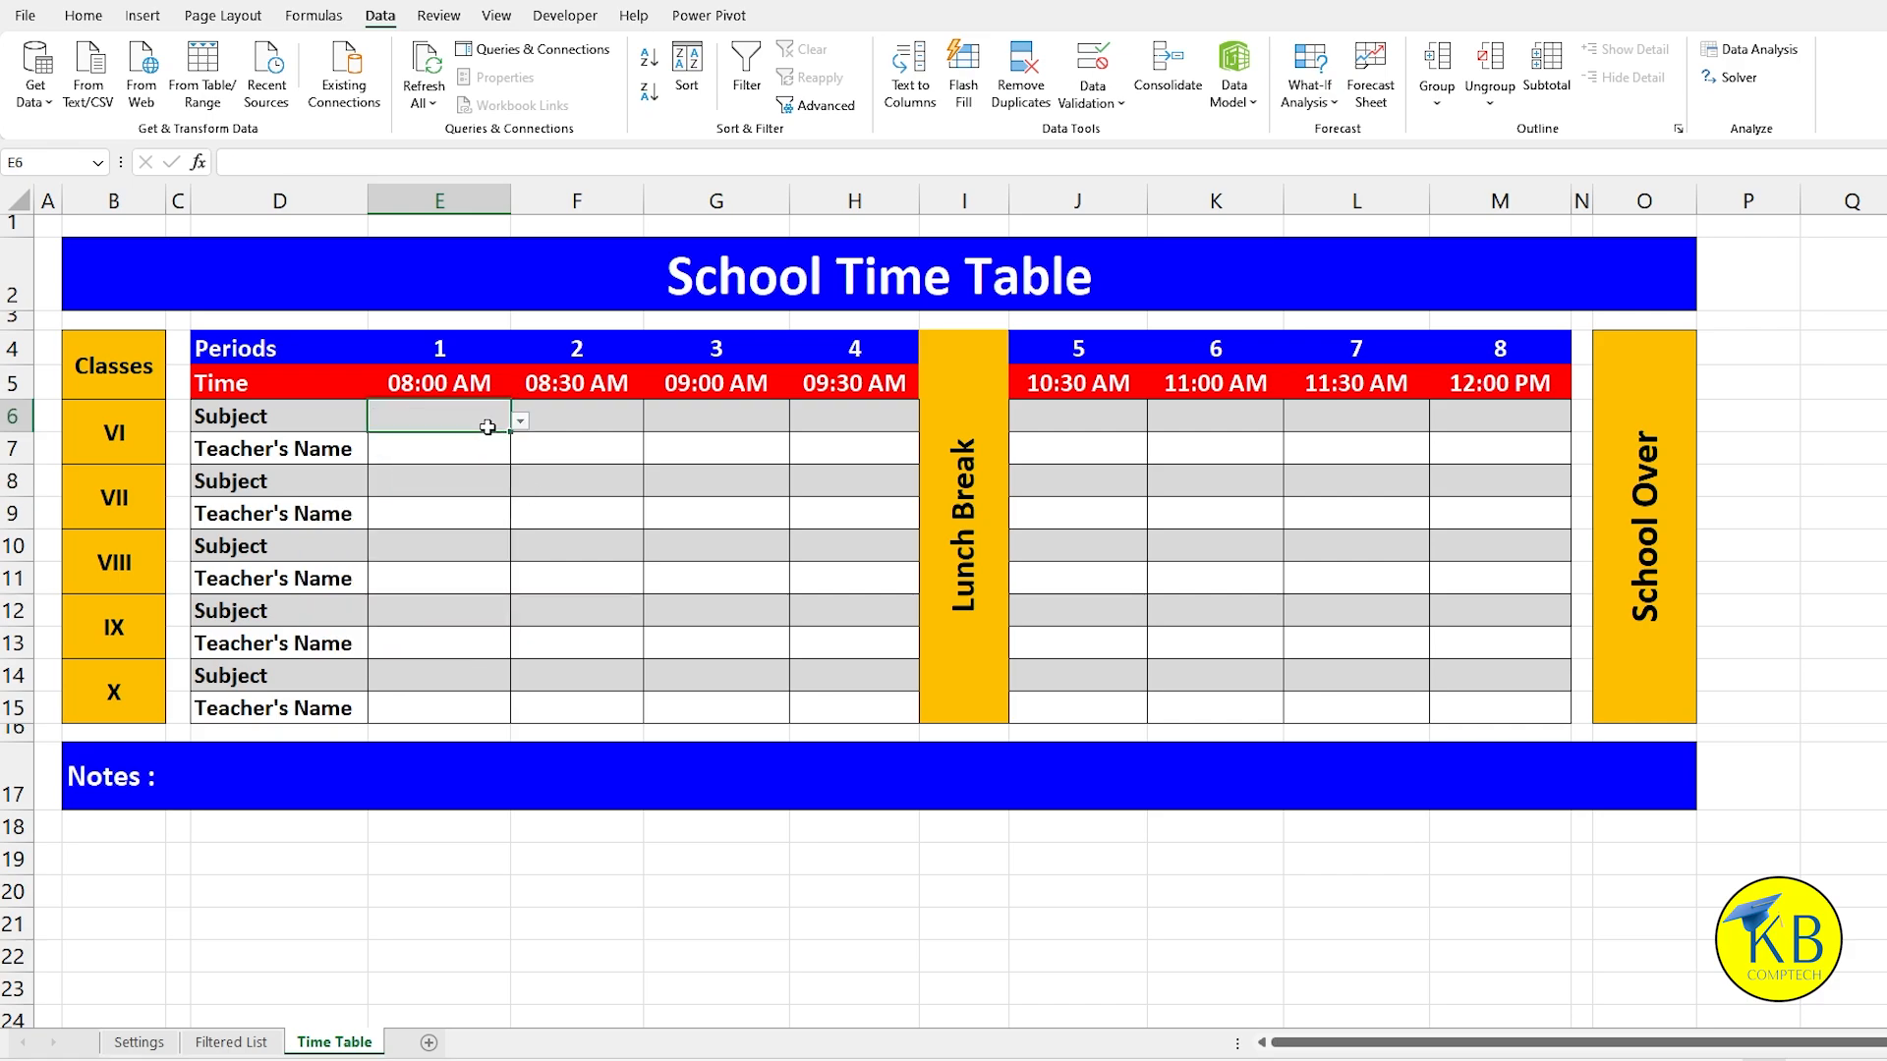
Step: Check the subjects offered in the E8 dropdown while E6 is empty
left_click(482, 486)
left_click(520, 486)
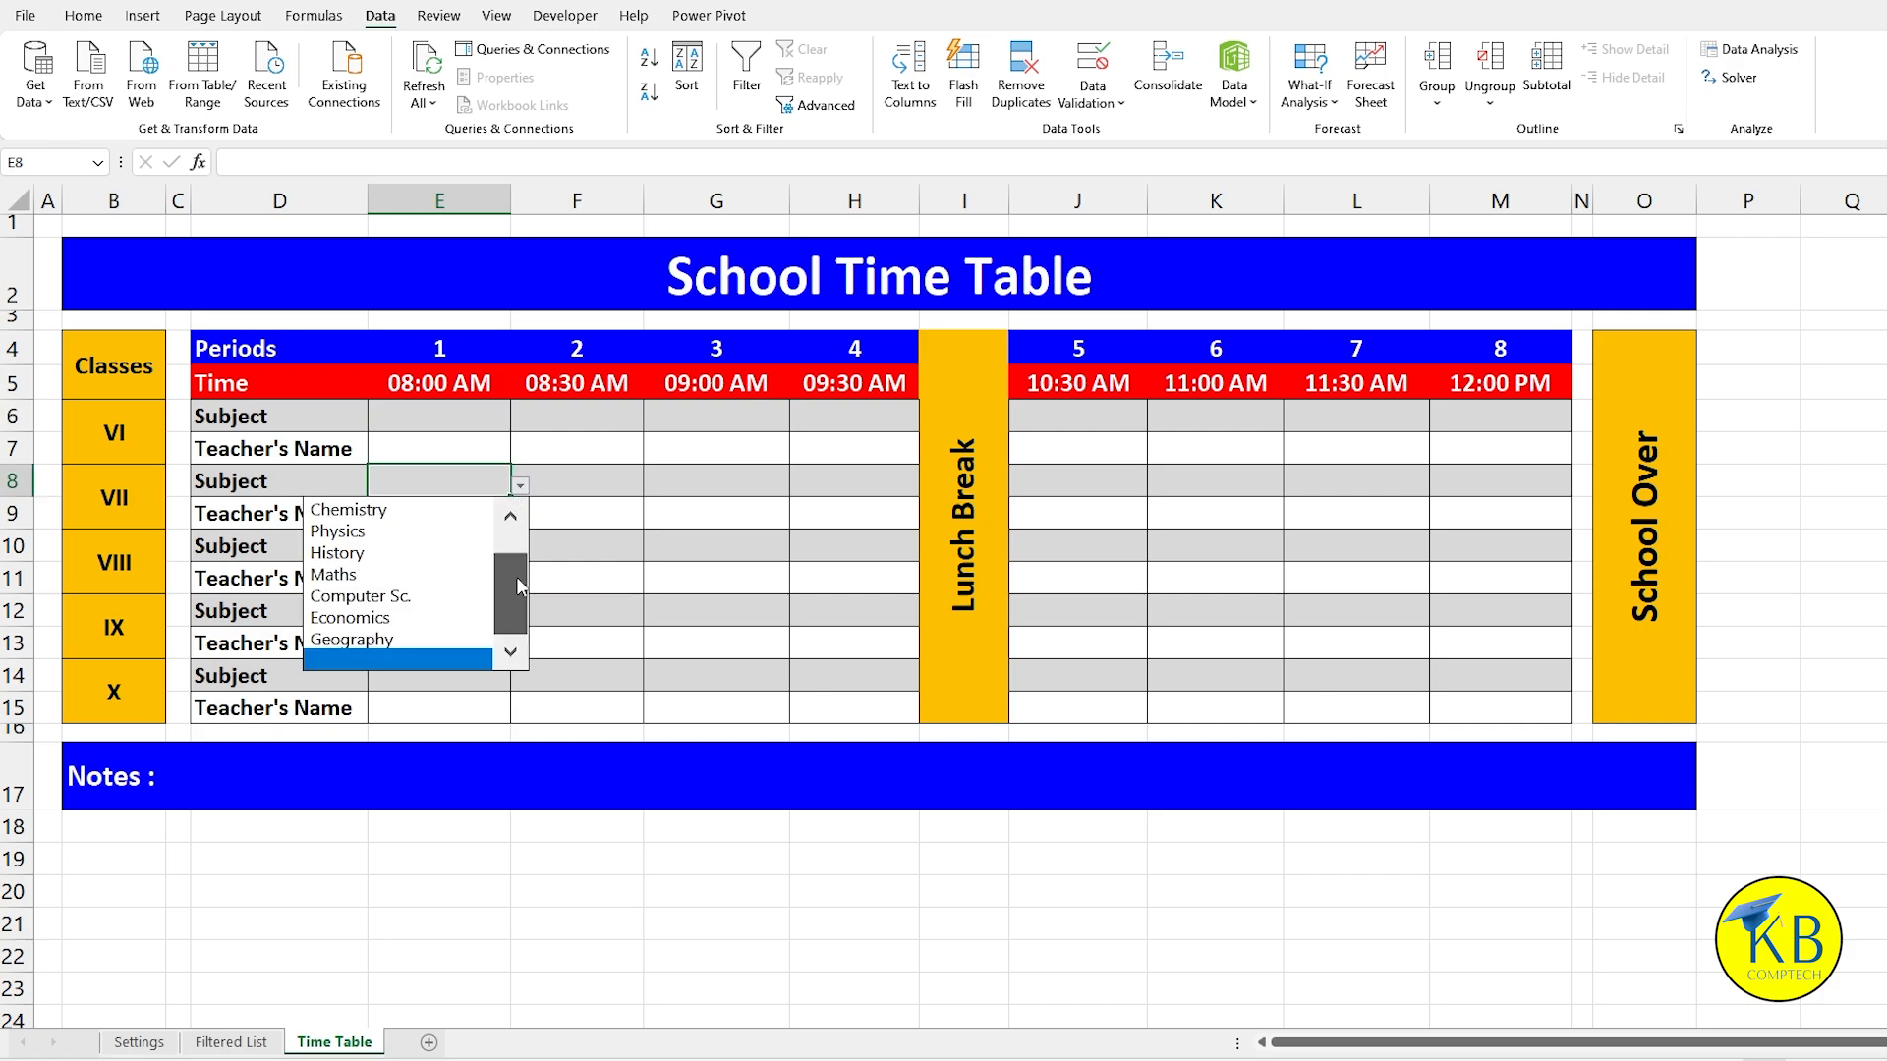
scroll(520, 541, "up", 1)
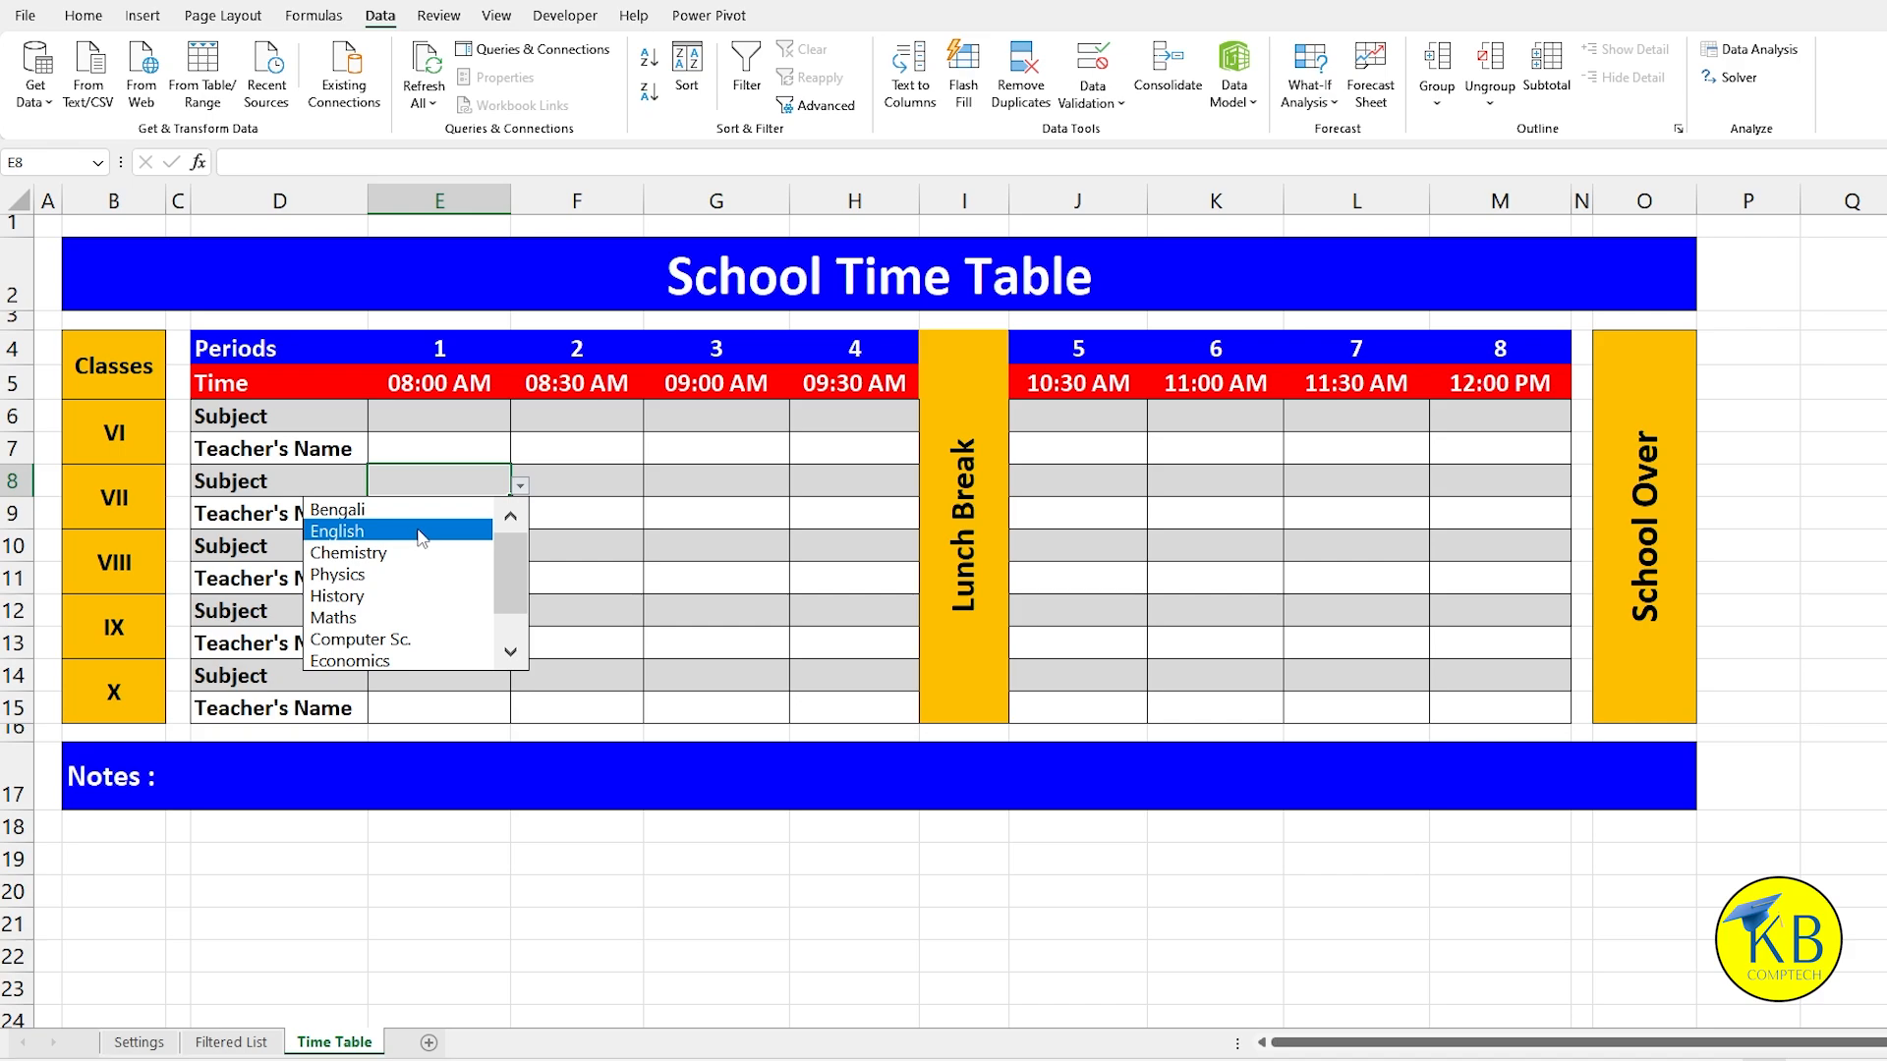
key("Escape")
Step: Choose English from the E6 dropdown once more and clear the cell
left_click(452, 416)
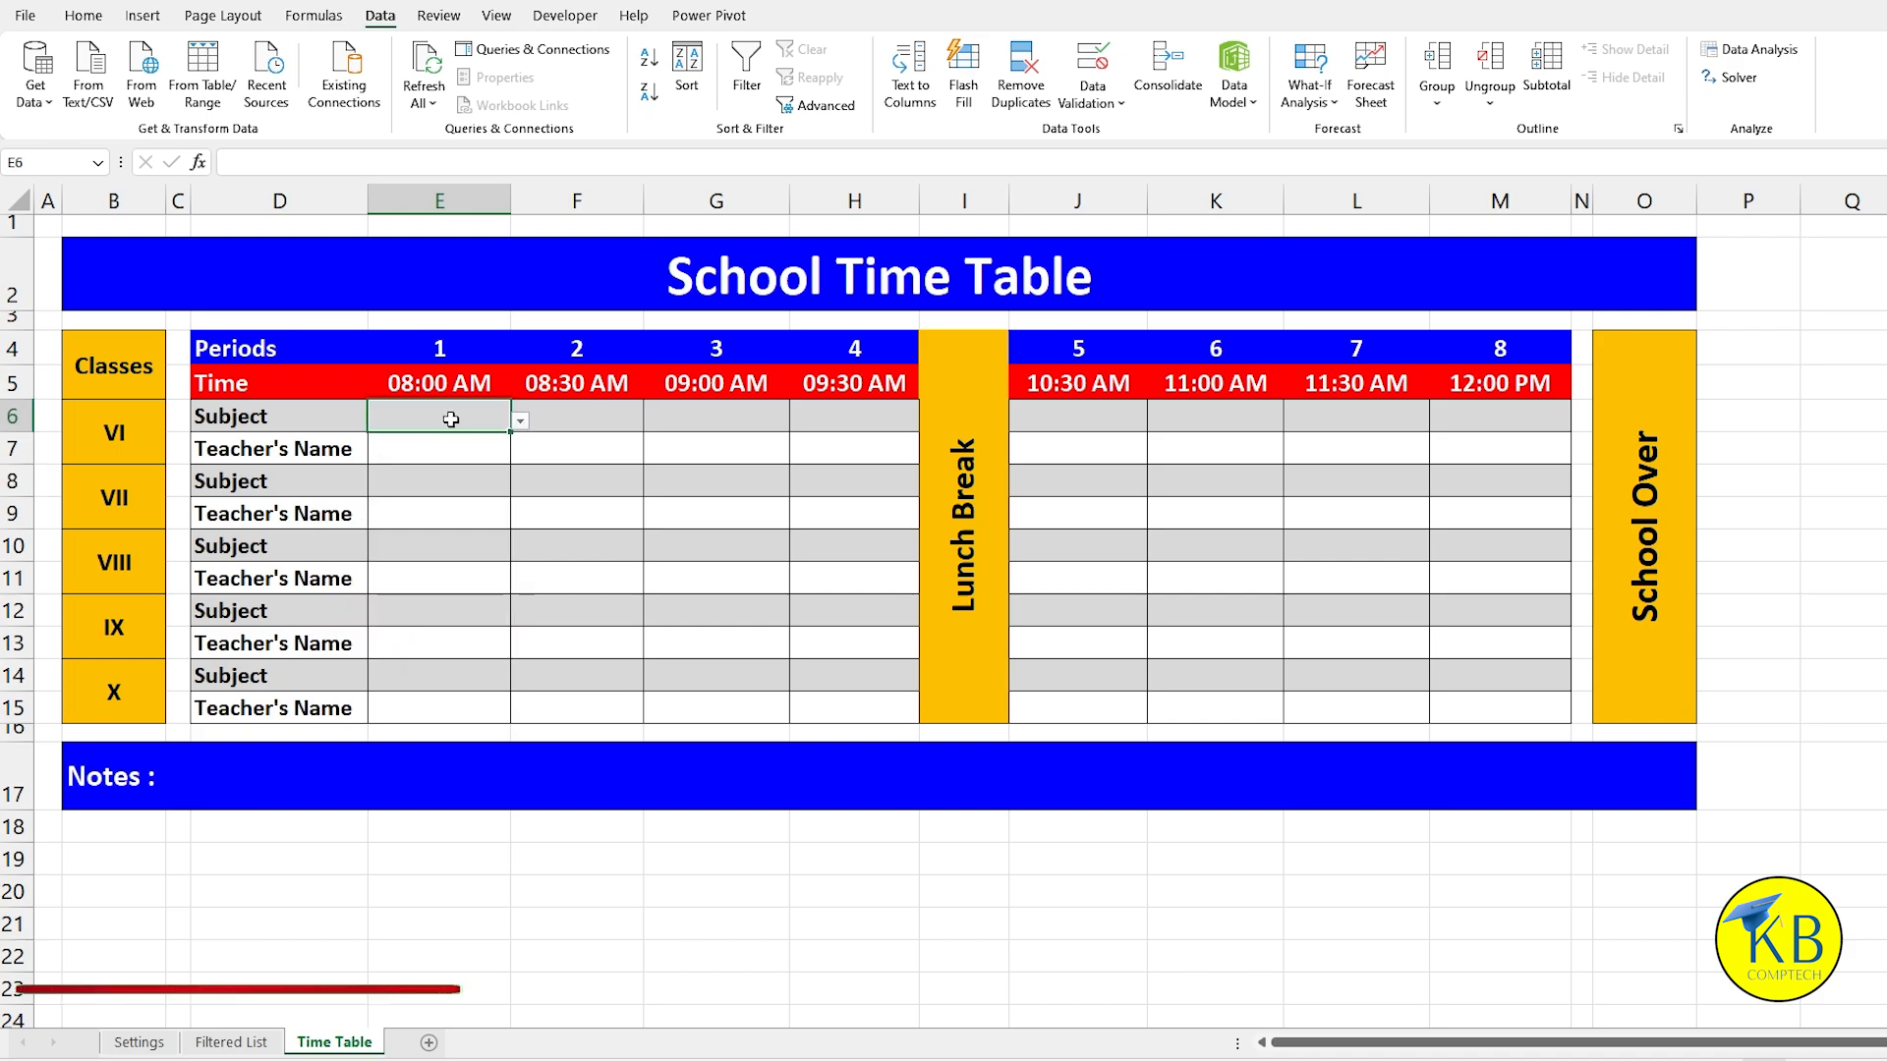
left_click(520, 420)
scroll(511, 505, "up", 1)
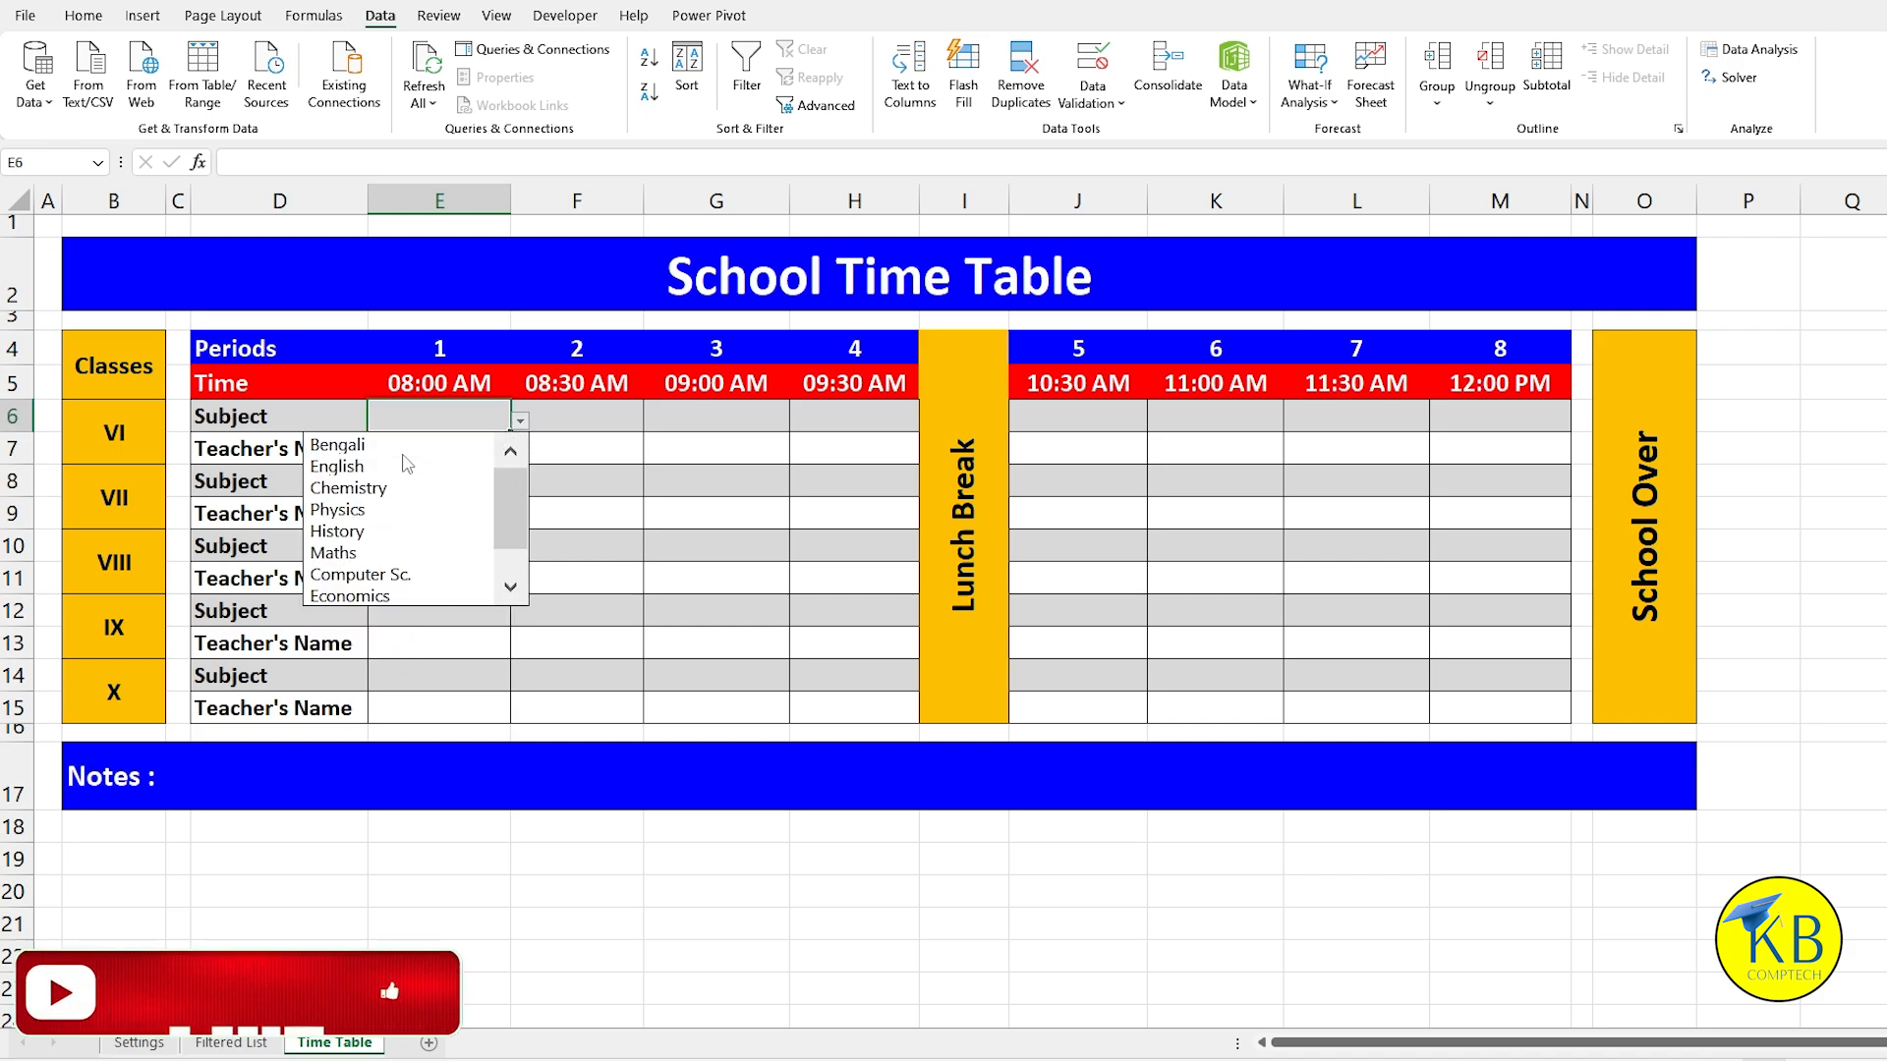
left_click(393, 466)
key("Delete")
Step: Set data validation for the Period 2 subject cells F6, F8, F10, F12 and F14 to allow a list
left_click(605, 413)
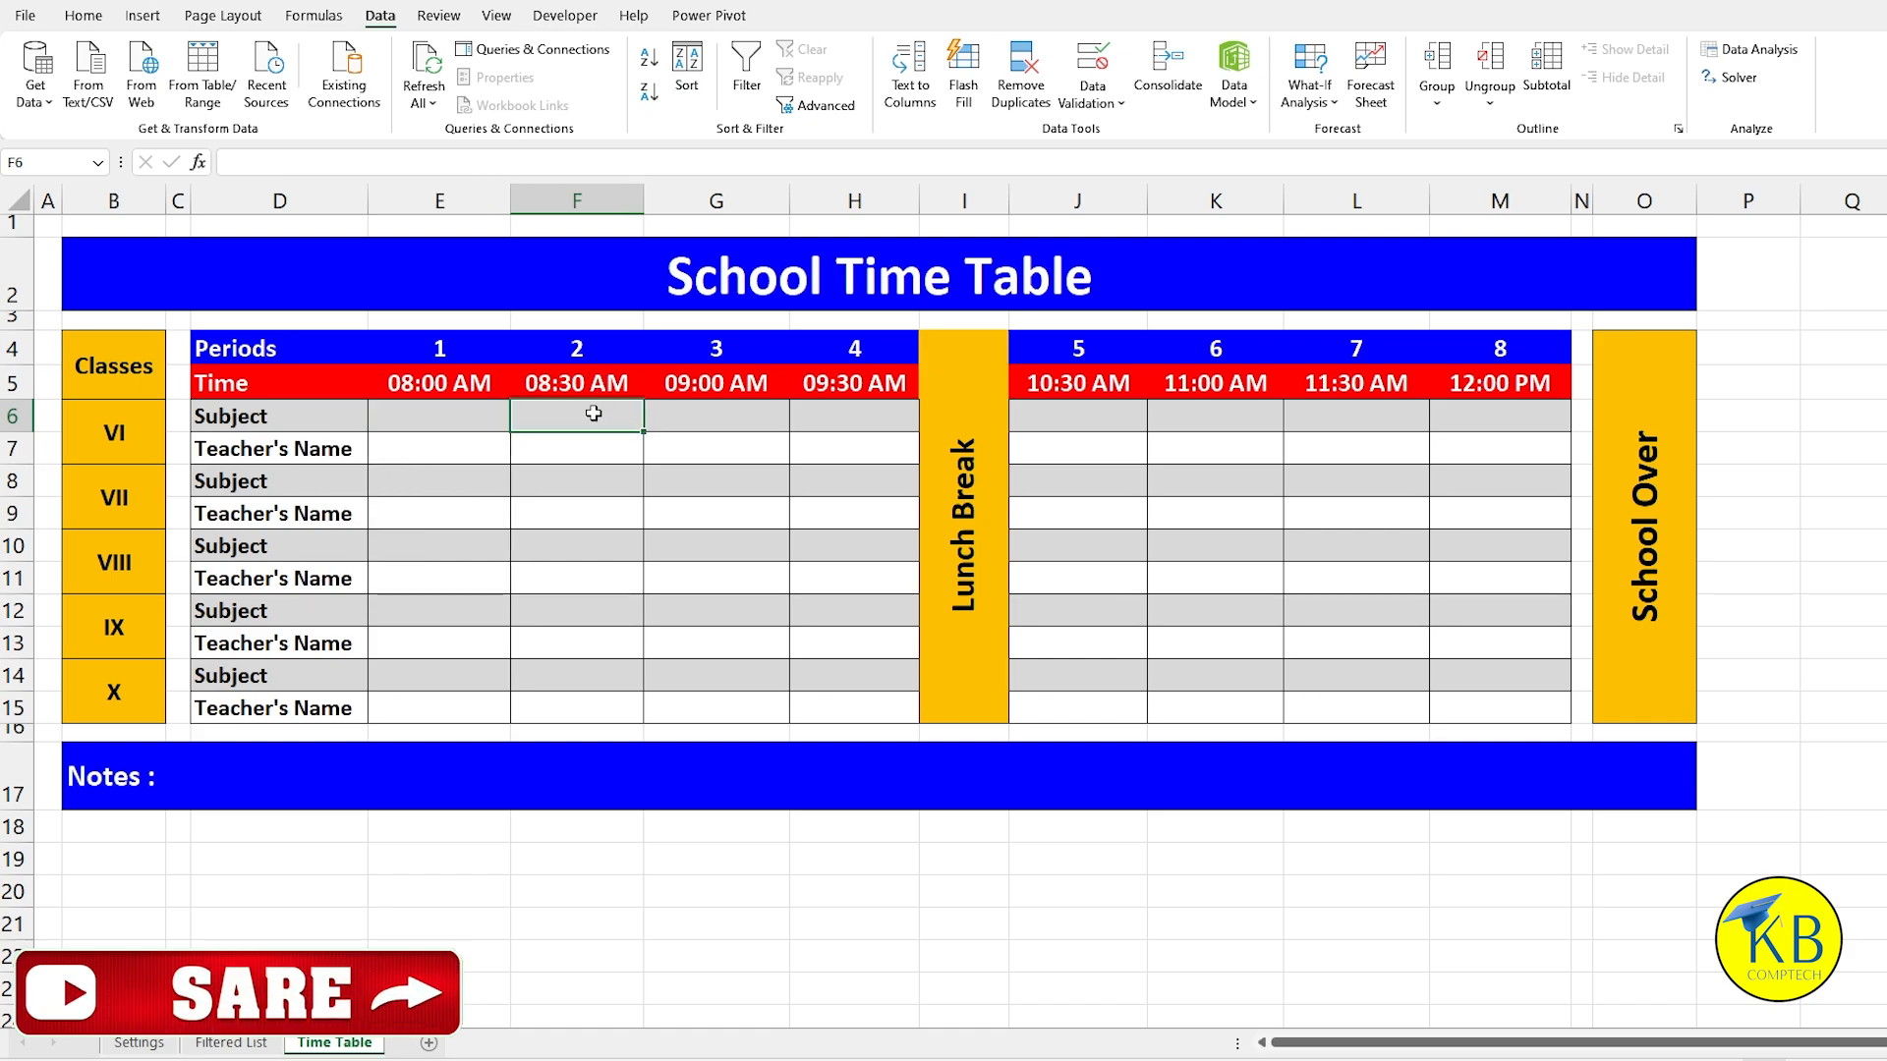
left_click(584, 477, "ctrl")
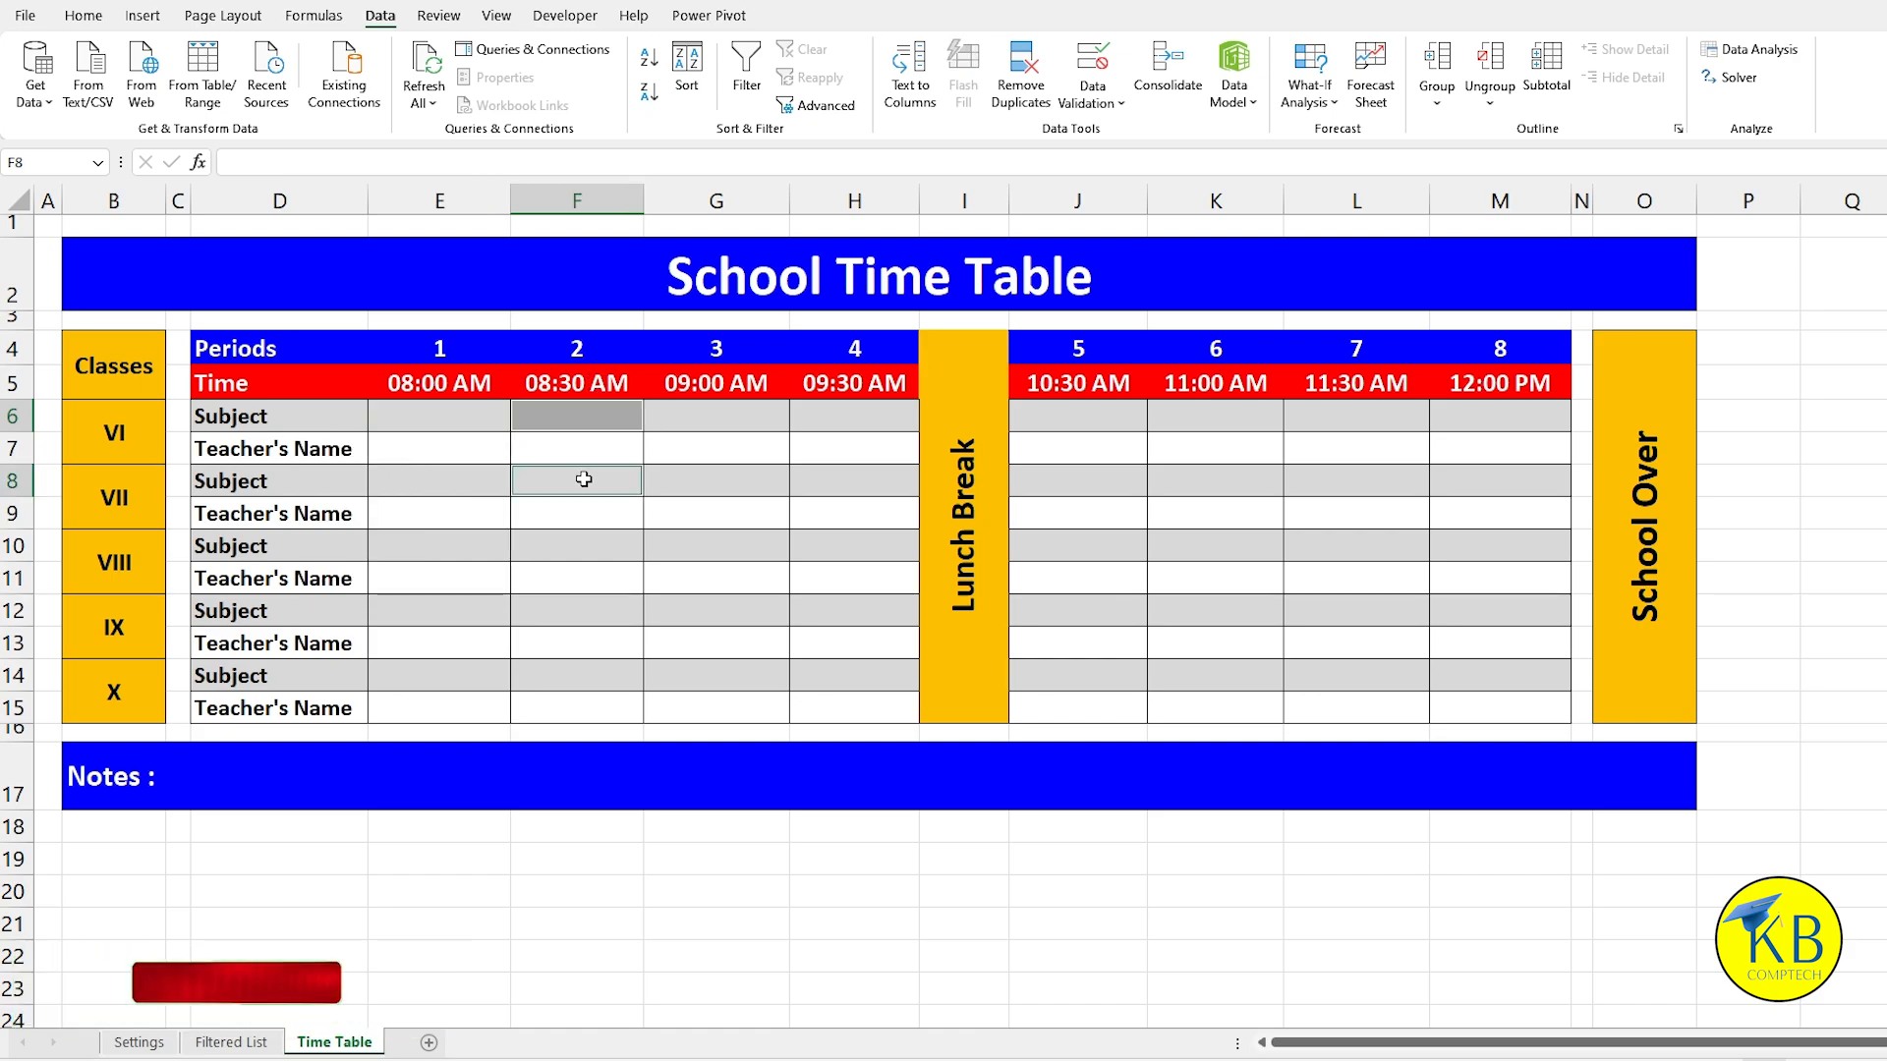
left_click(587, 547, "ctrl")
left_click(586, 611, "ctrl")
left_click(585, 677, "ctrl")
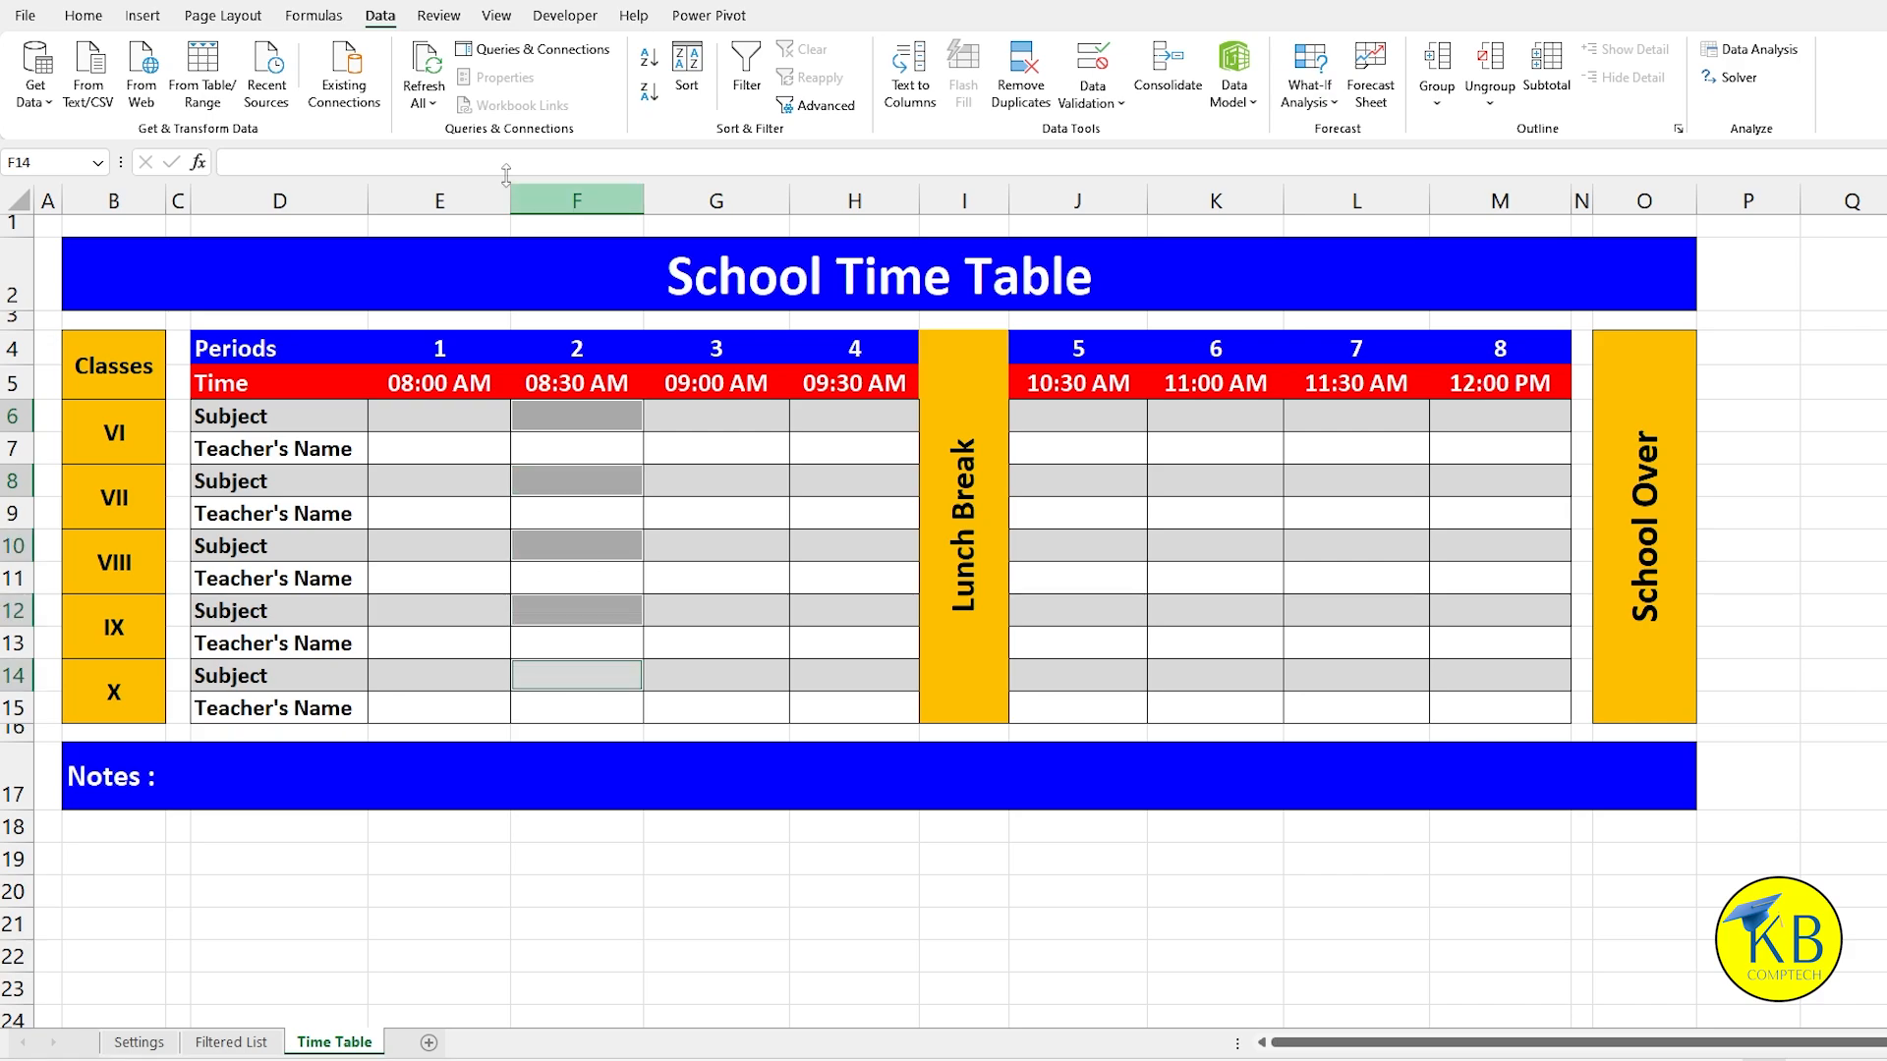
left_click(1118, 104)
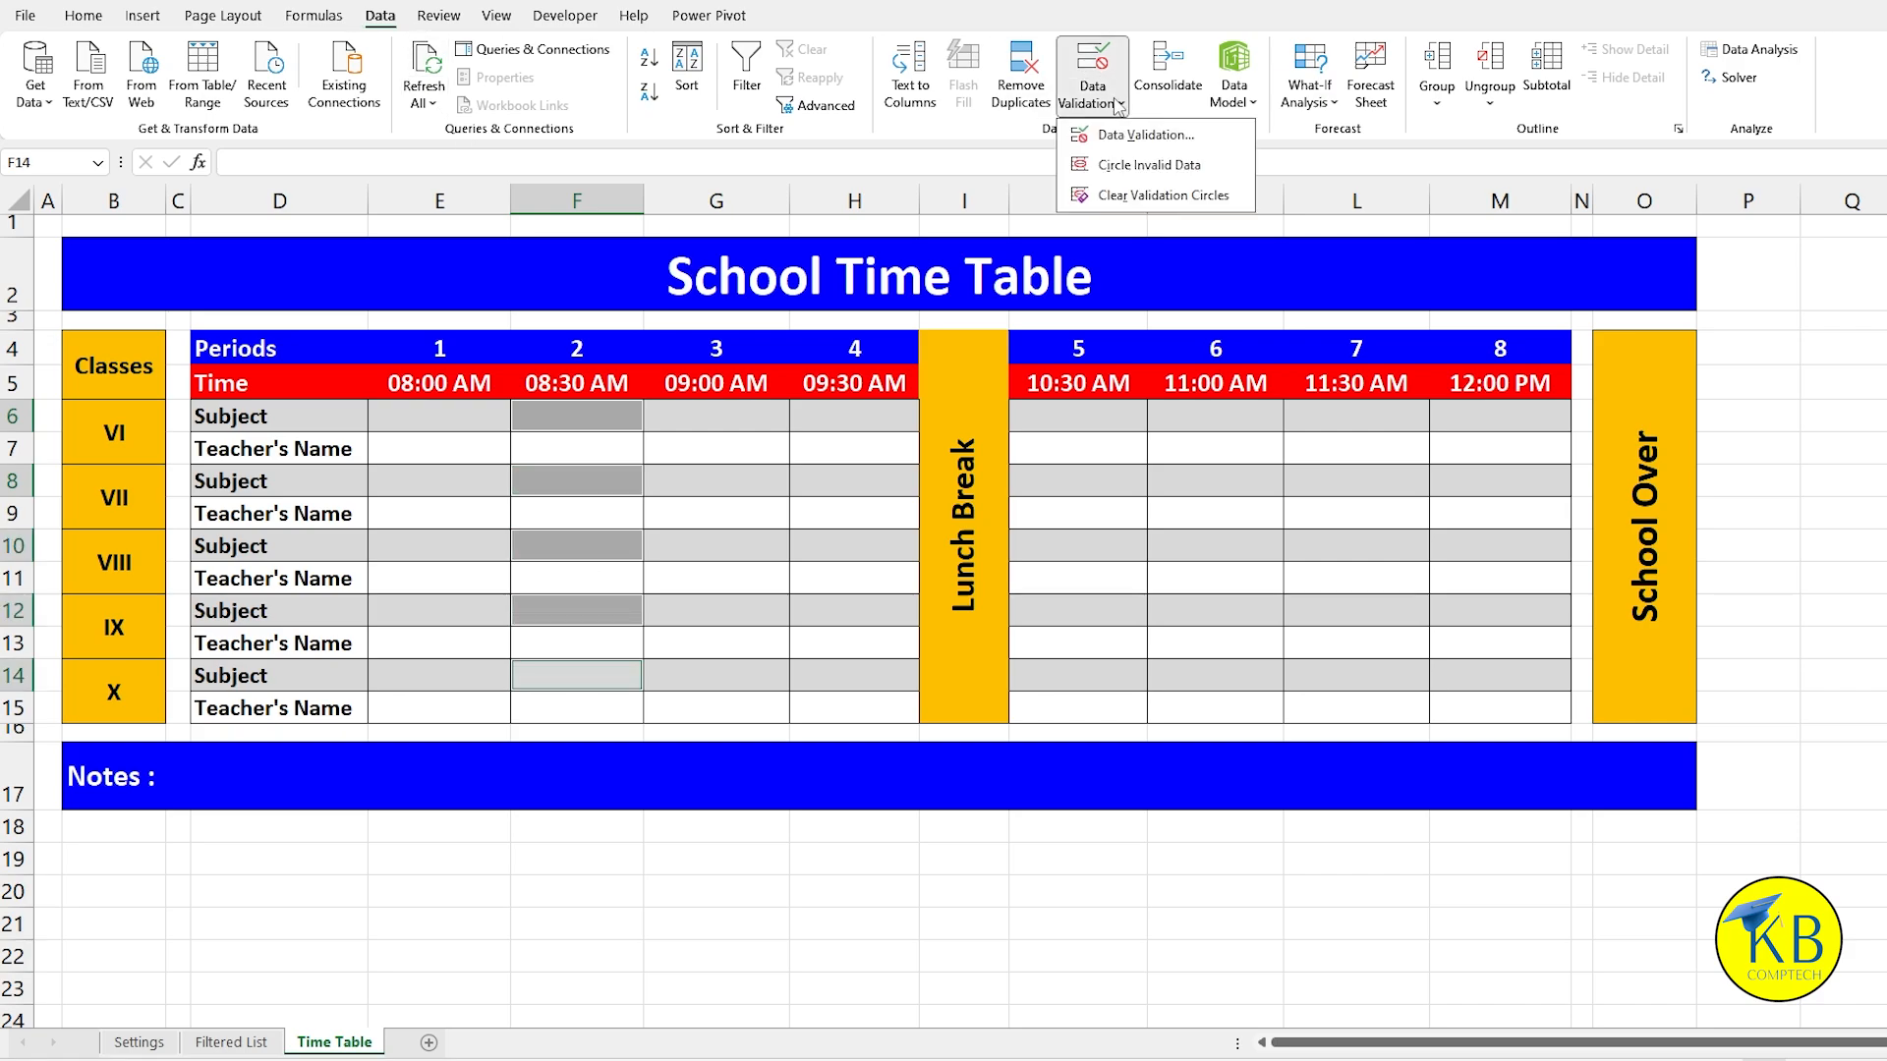
left_click(1121, 144)
left_click(613, 412)
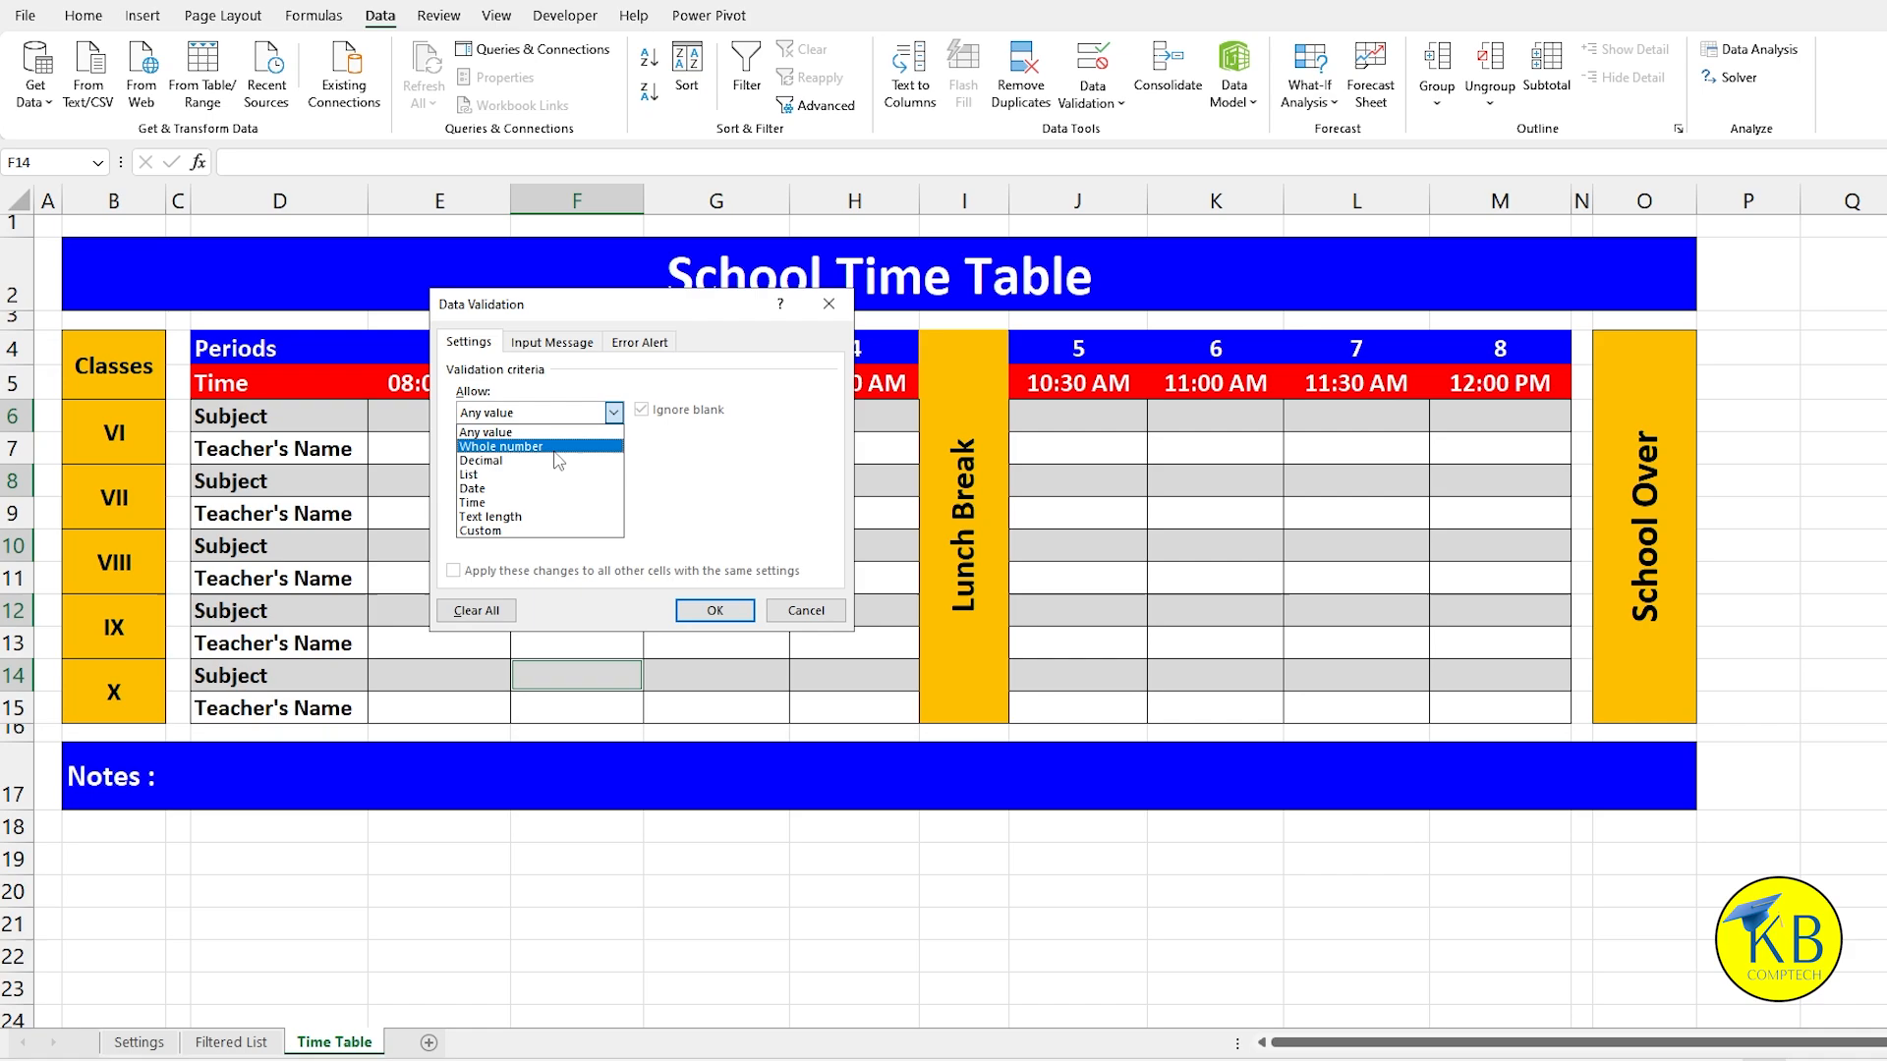
left_click(469, 475)
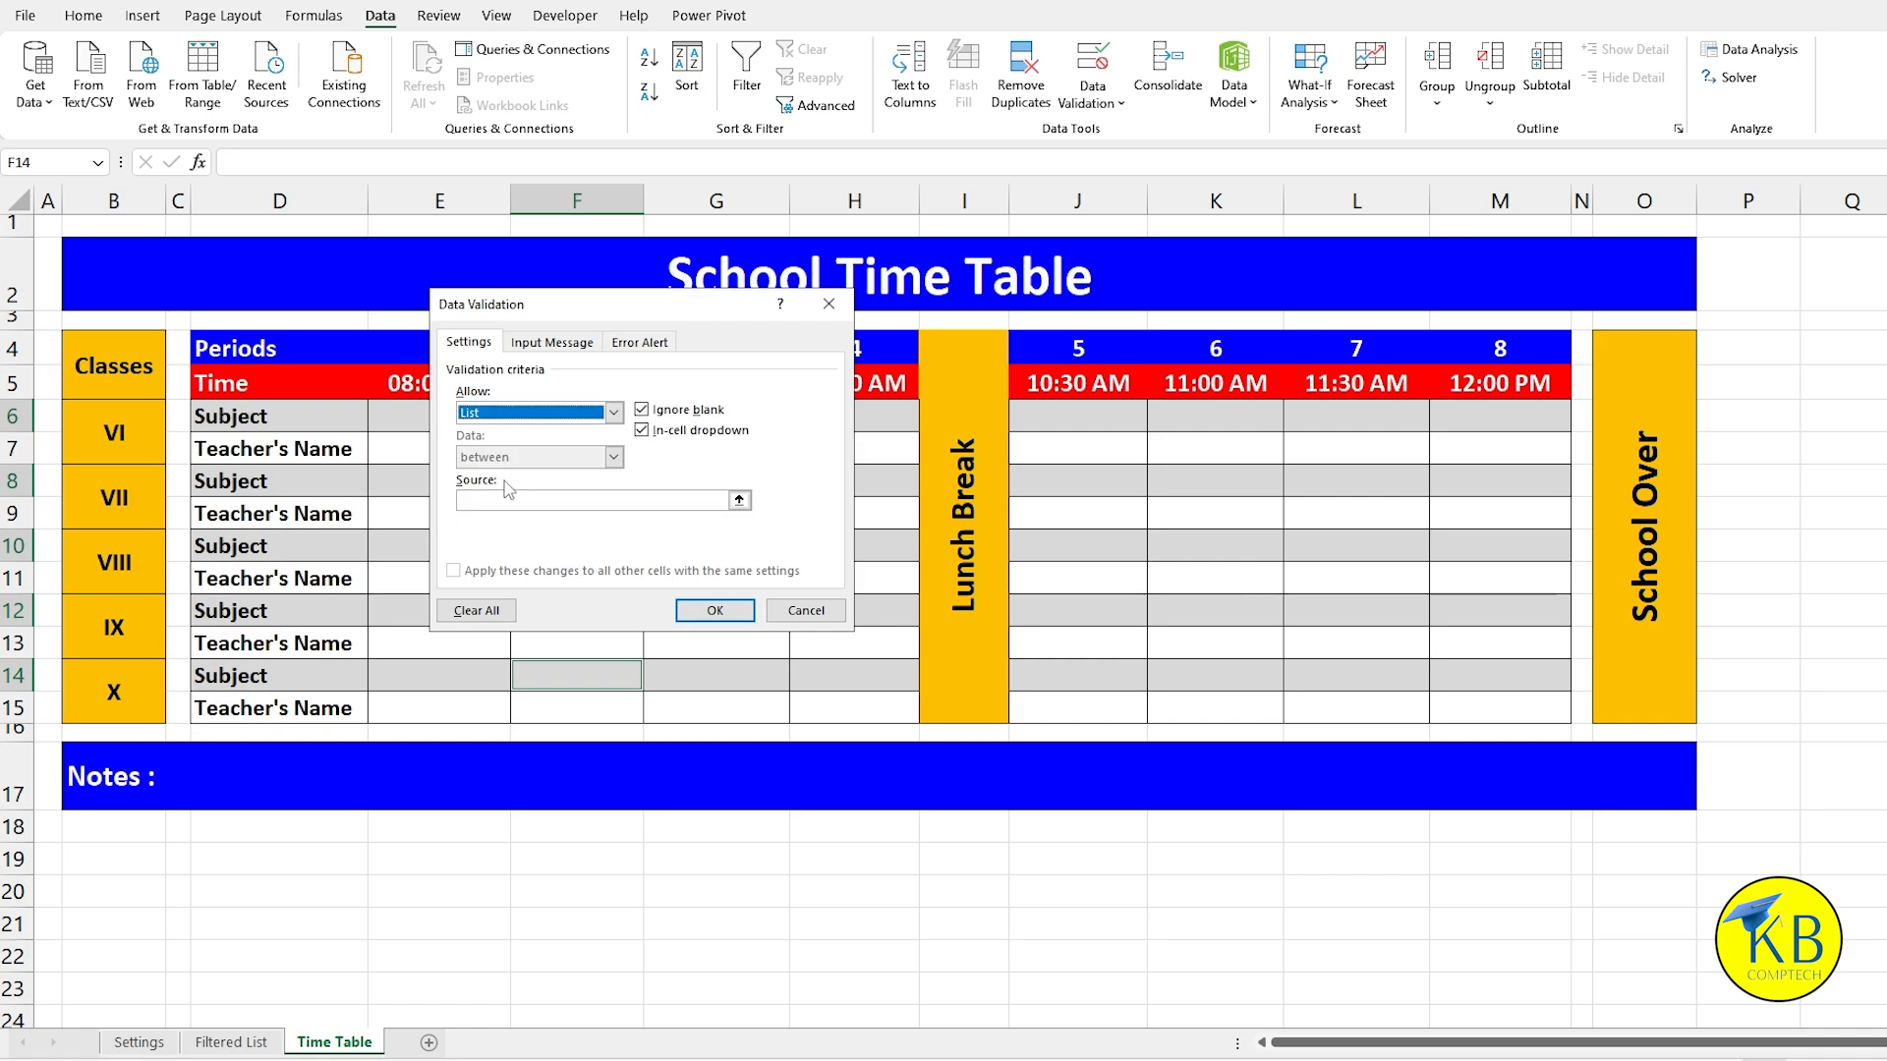
Step: Use D5:D14 on the Filtered List sheet as the list source and apply the Period 2 validation
left_click(232, 1042)
left_click_drag(563, 300, 667, 311)
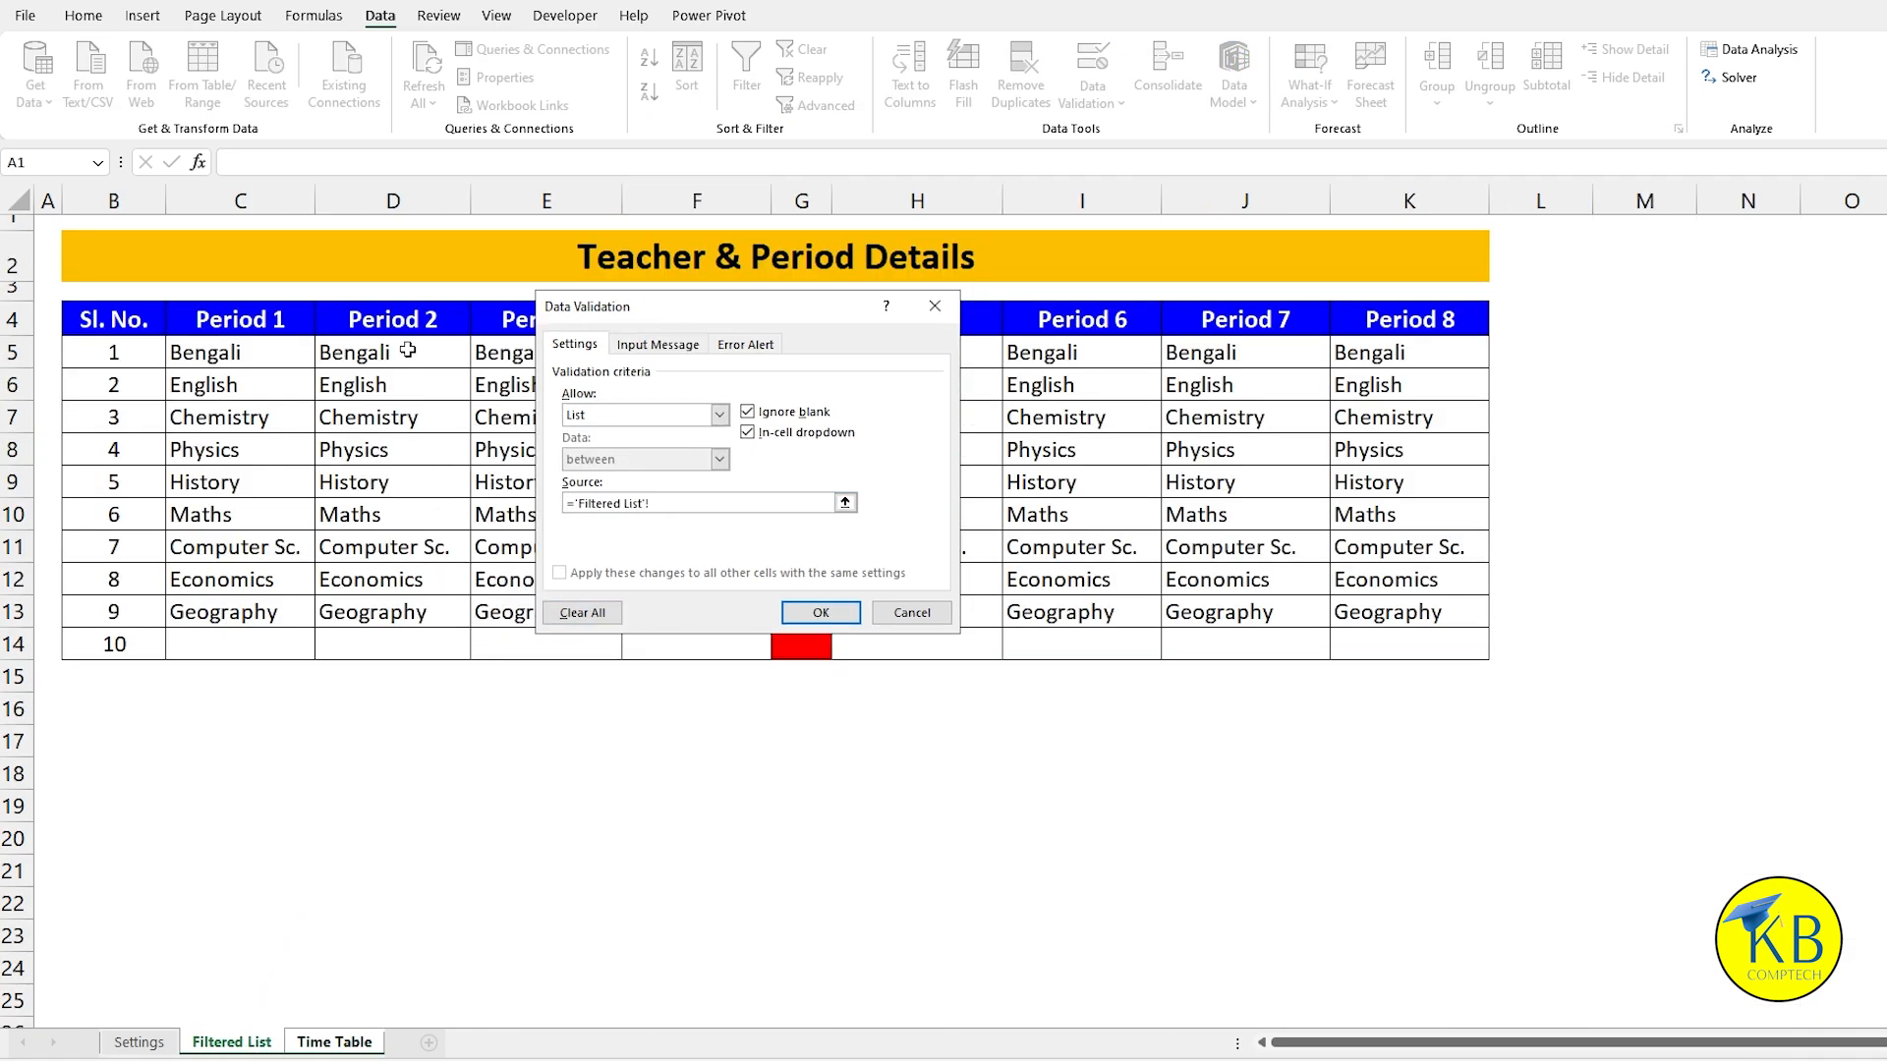
left_click_drag(406, 351, 394, 653)
left_click(821, 612)
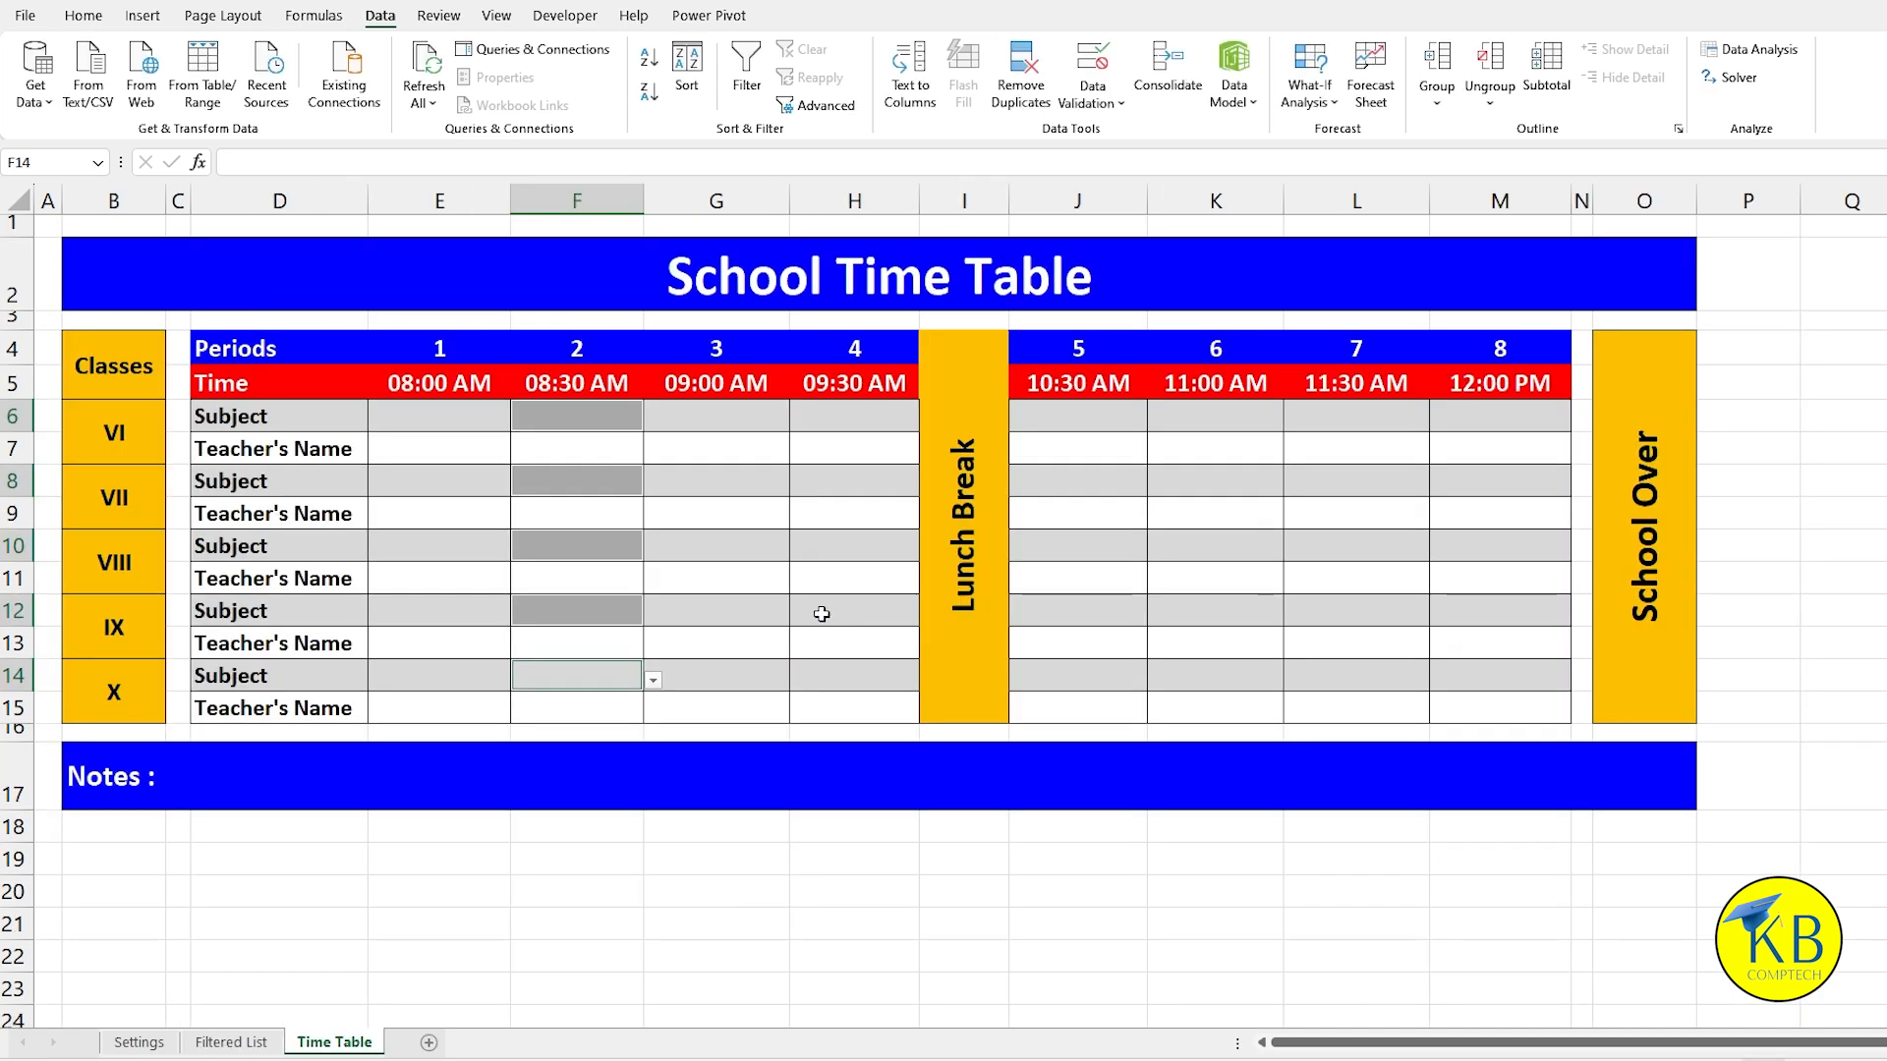
Step: Test the Period 2 dropdowns with English in F6 against the subjects offered in F8, and clear F6
left_click(581, 419)
left_click(653, 420)
scroll(649, 472, "up", 2)
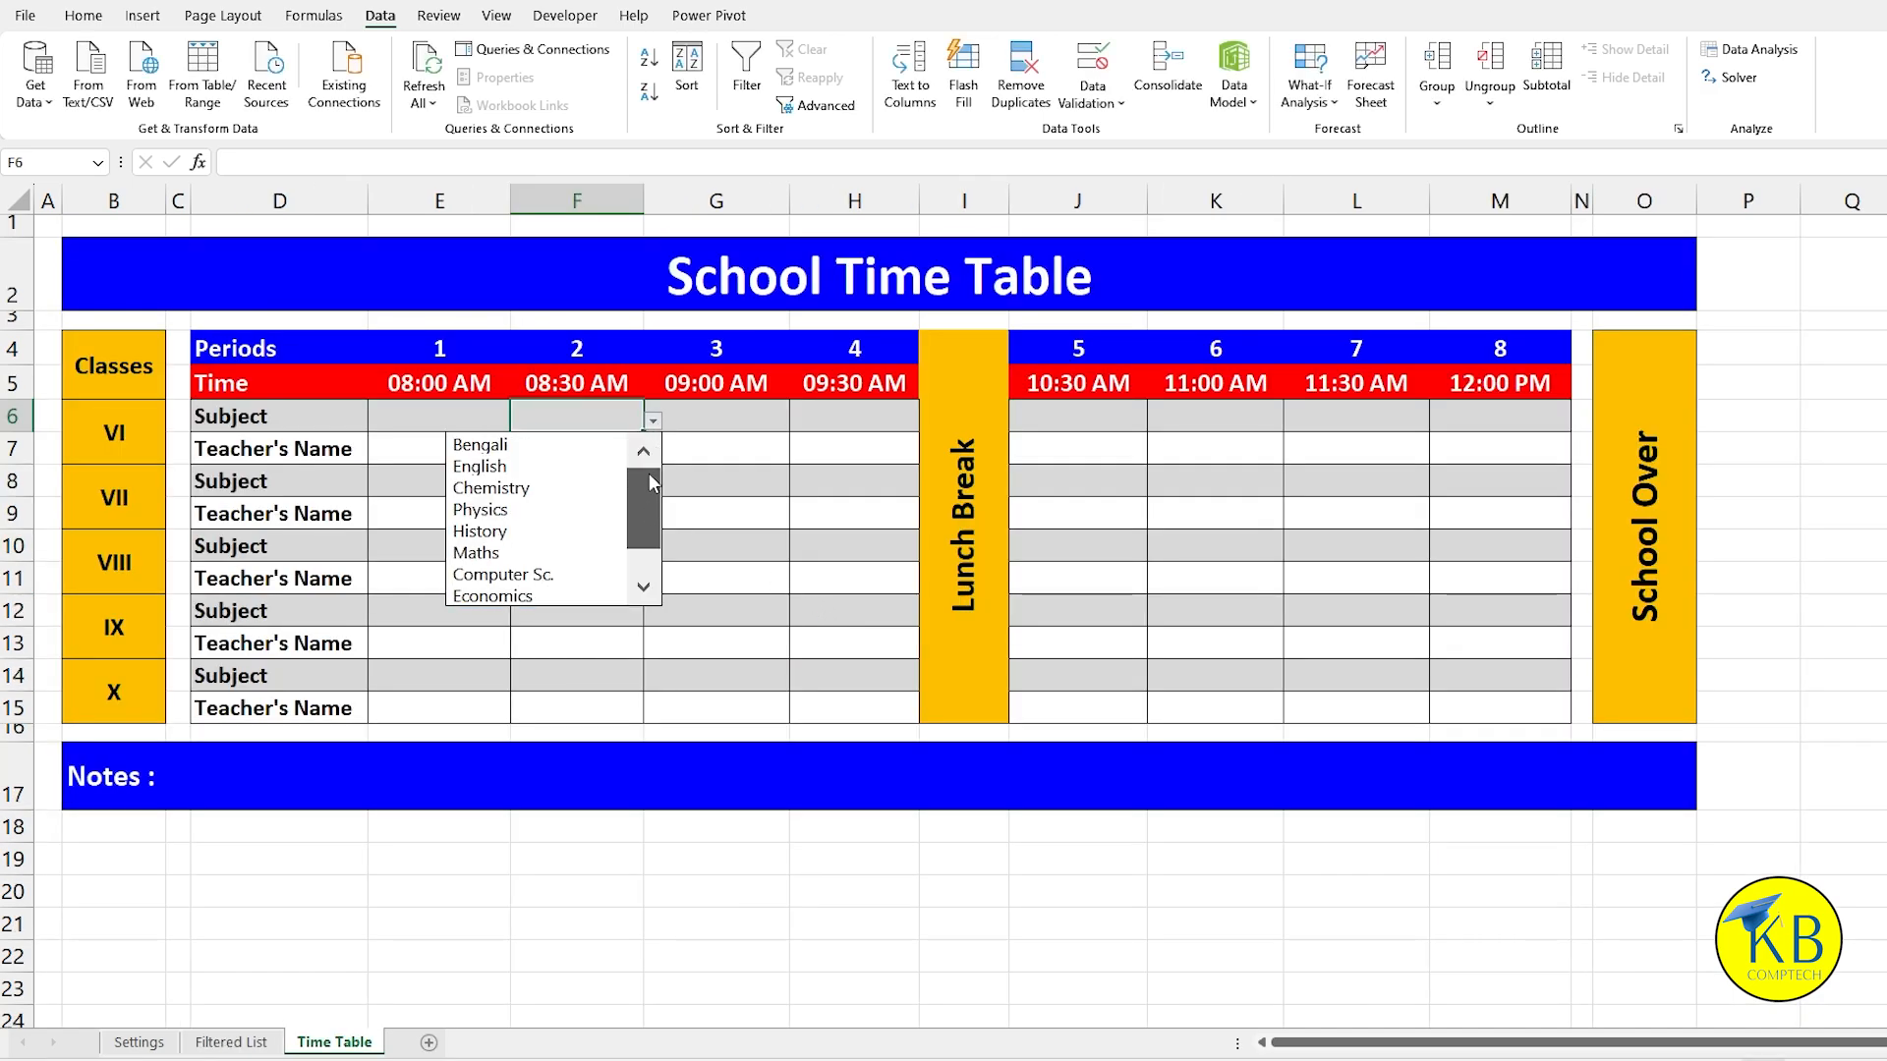
left_click(568, 466)
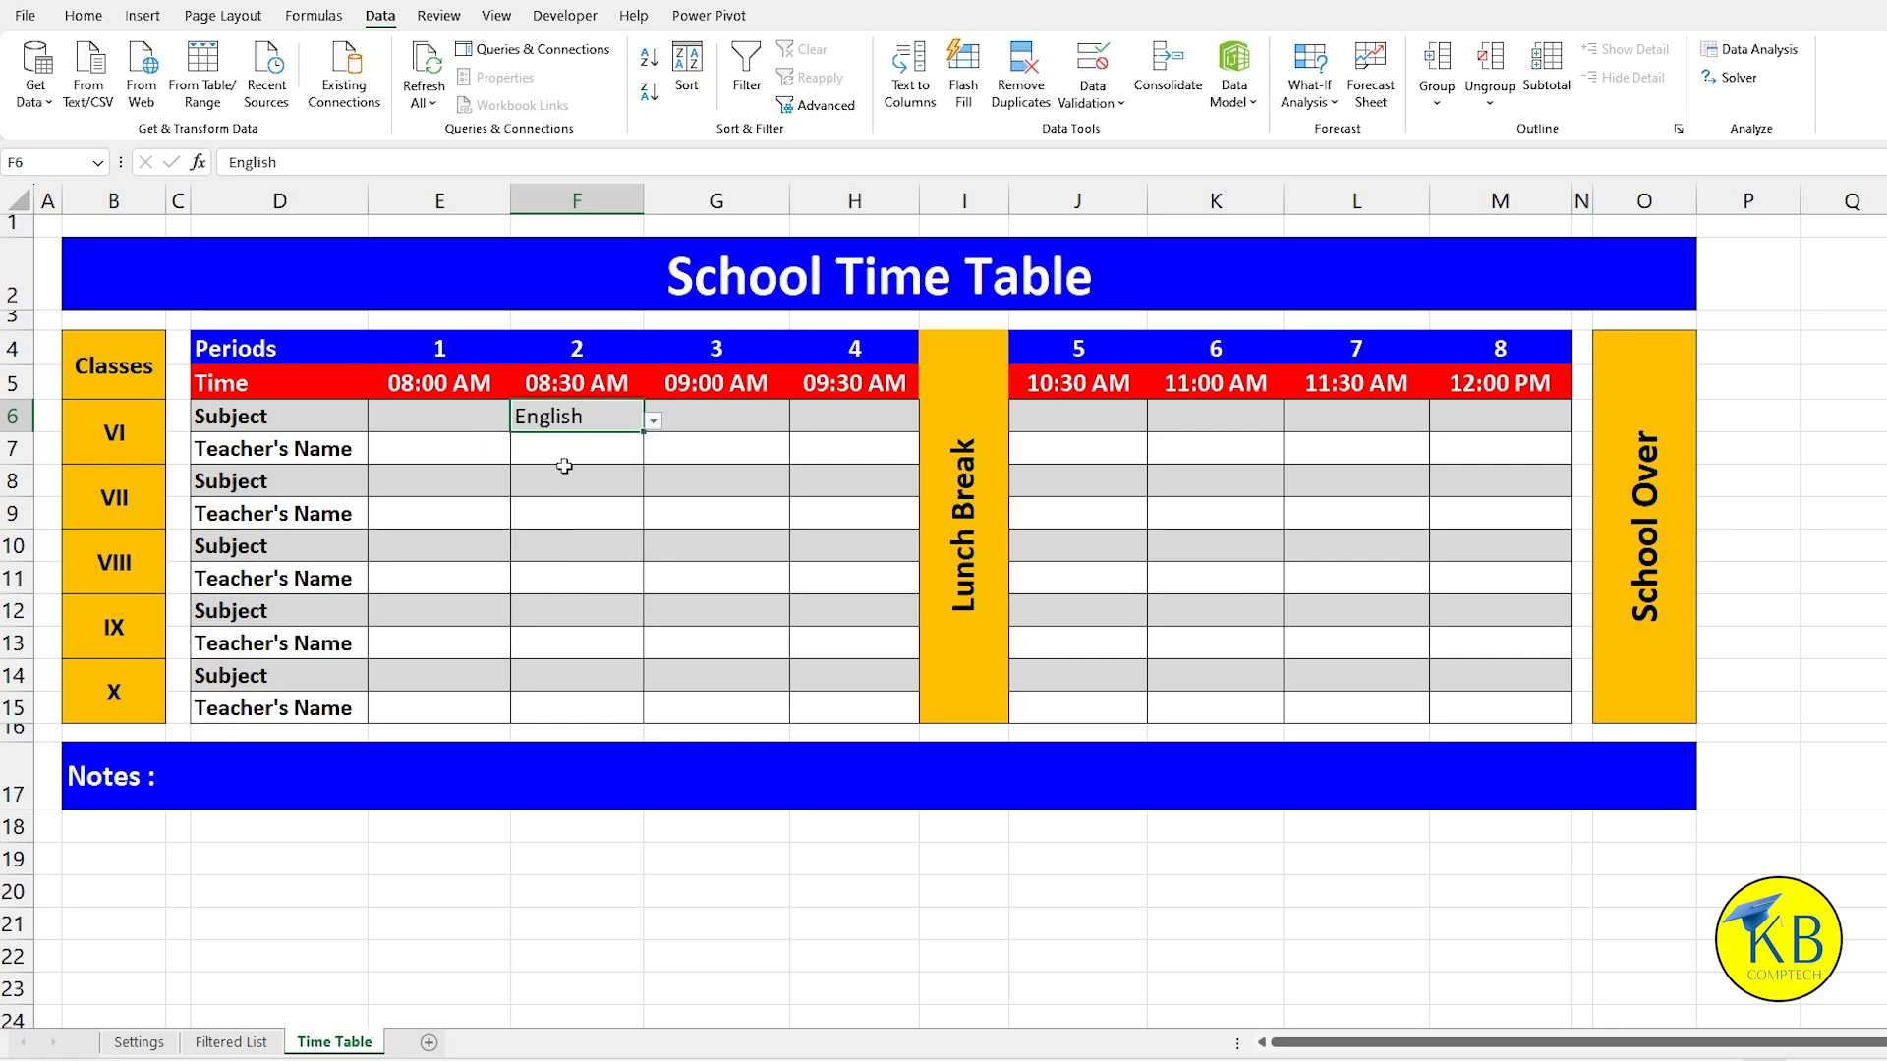
left_click(623, 486)
left_click(653, 486)
scroll(649, 550, "up", 1)
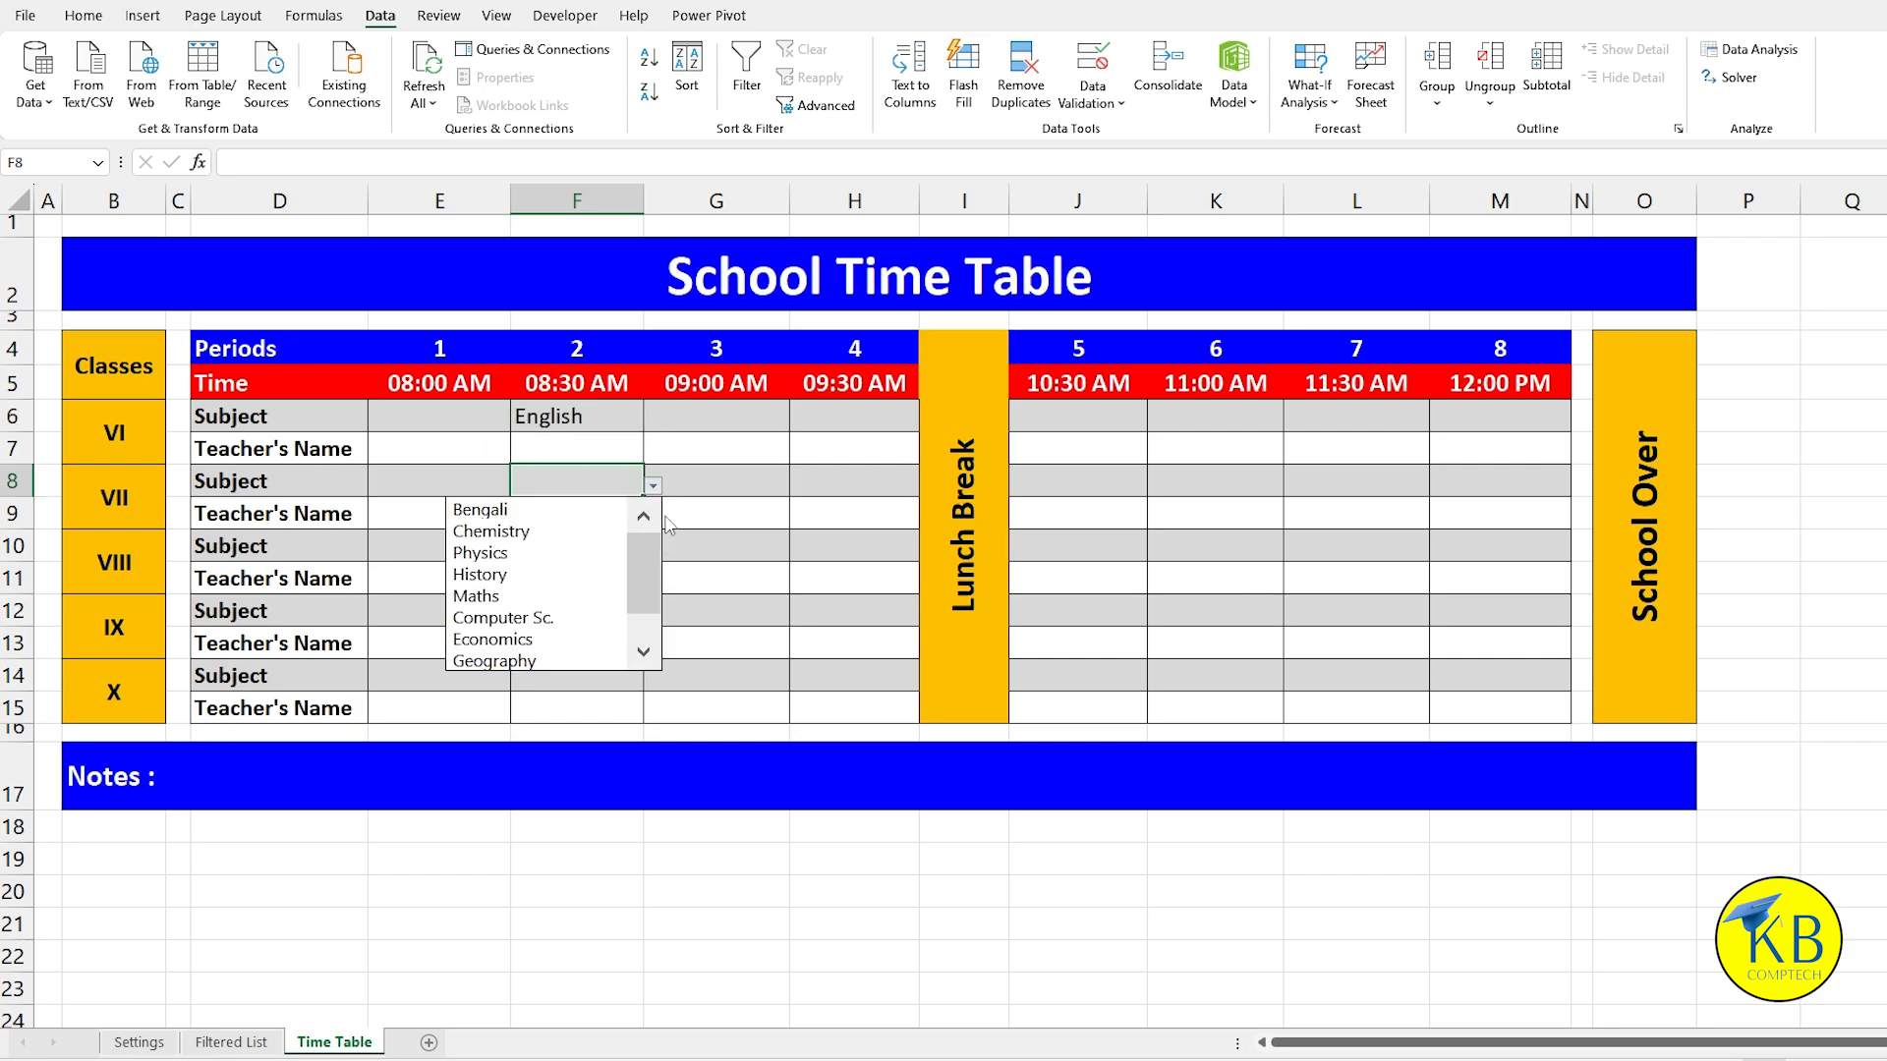
left_click(616, 427)
key("Delete")
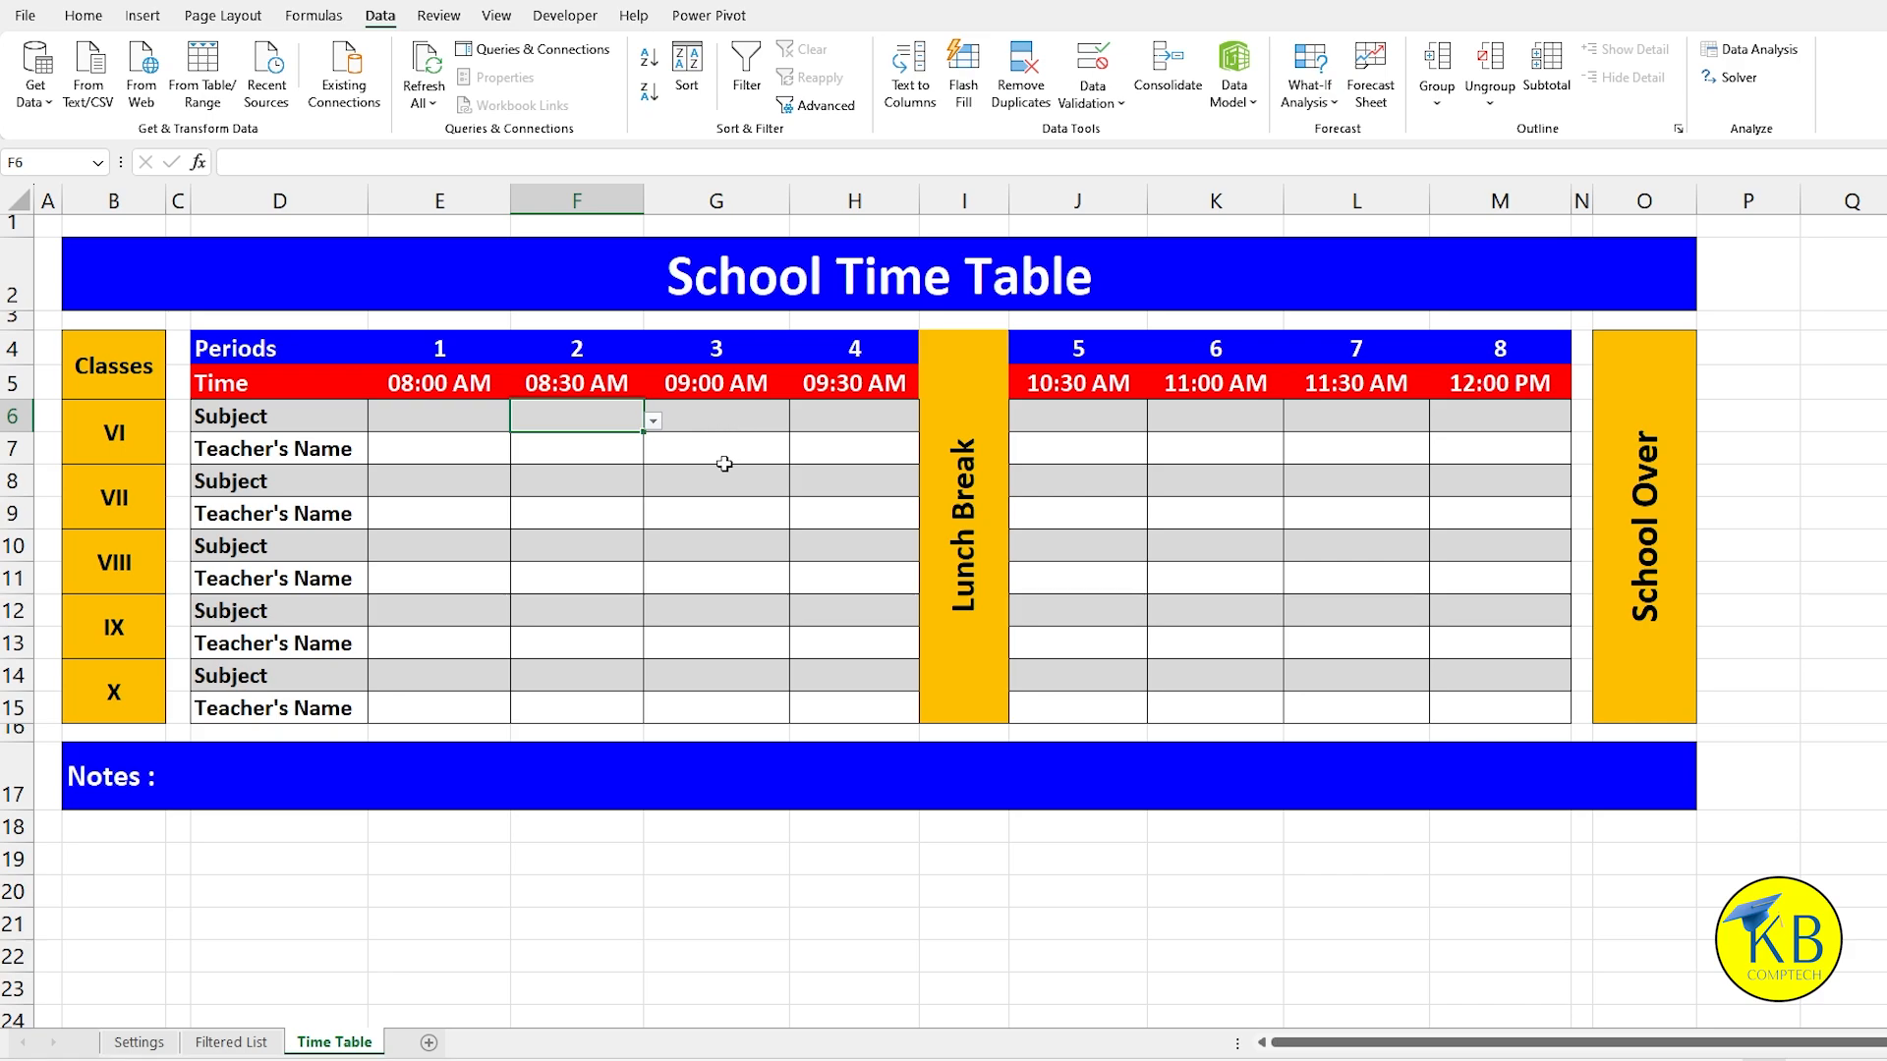
Step: Check the subject dropdown lists of class VI in E6 and F6
key("Left")
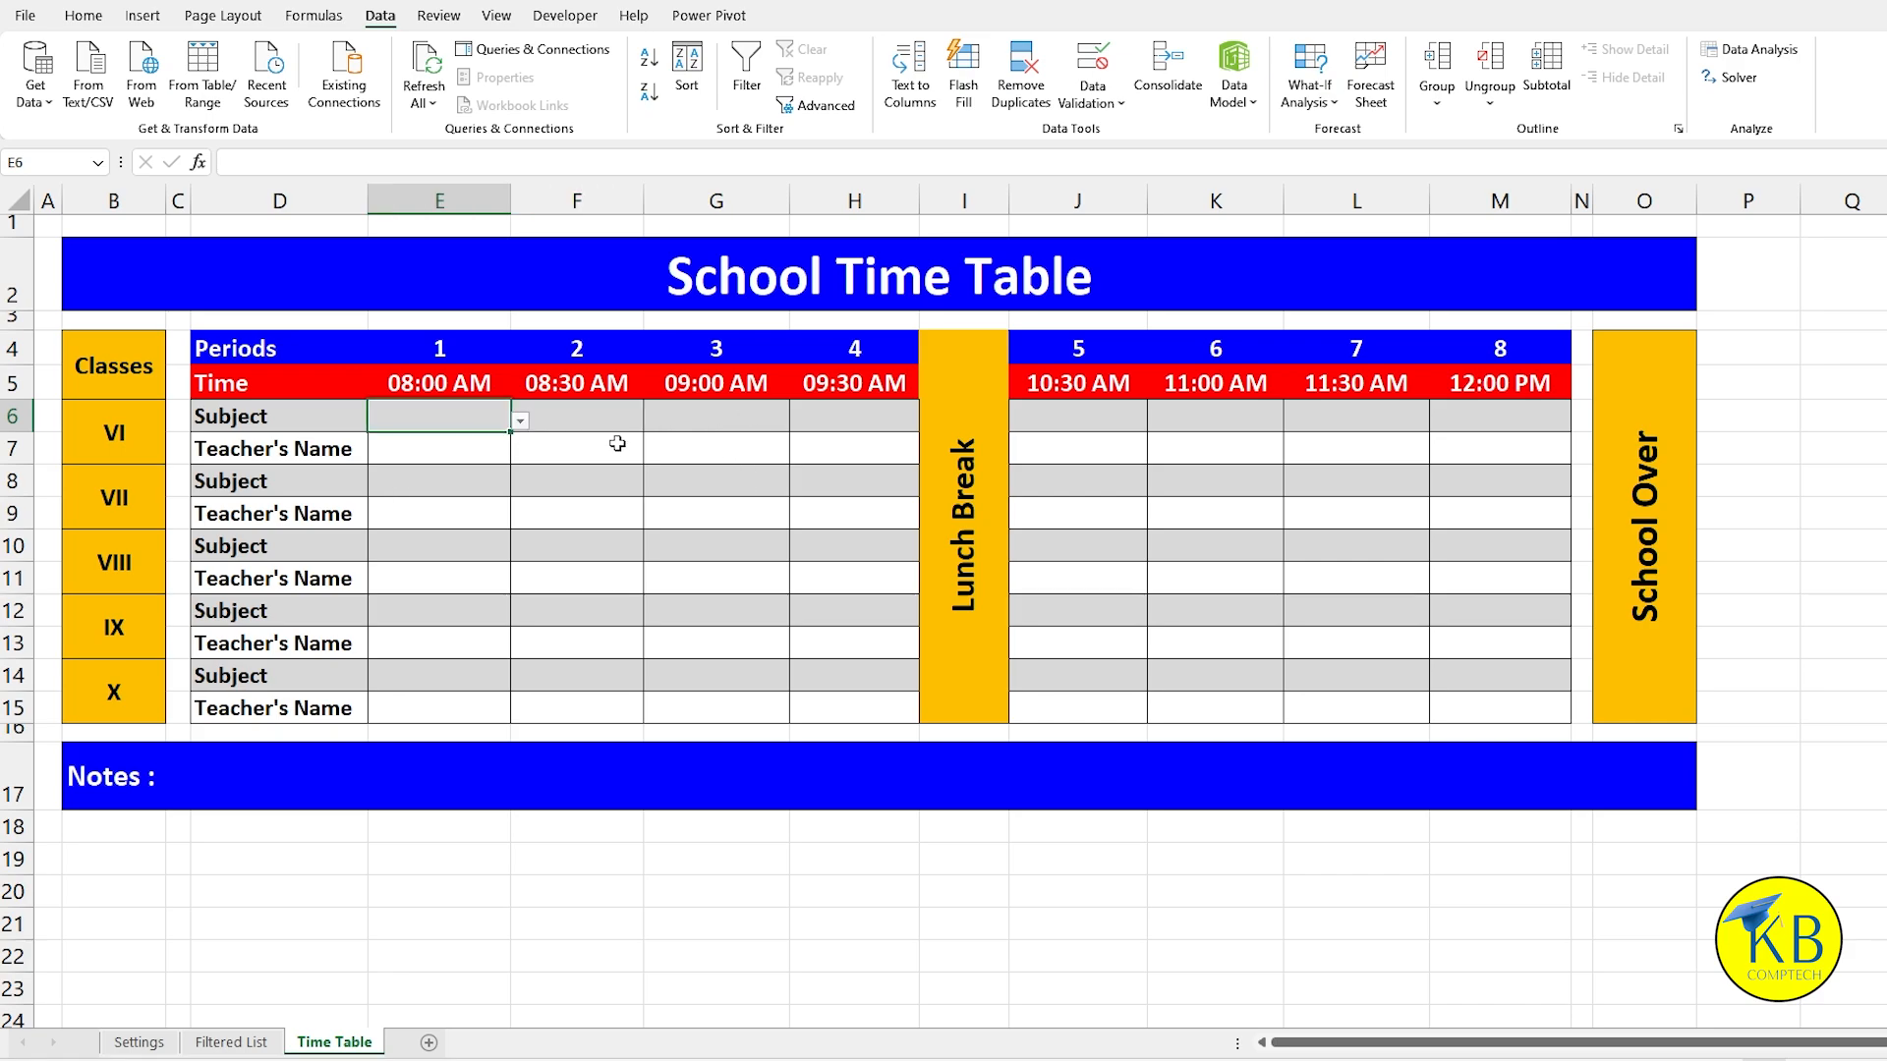
left_click(521, 424)
left_click_drag(512, 507, 507, 465)
left_click(604, 423)
left_click(653, 420)
Step: Choose English as class VI's Period 1 subject in E6
left_click(489, 417)
left_click(521, 423)
left_click_drag(509, 505, 511, 465)
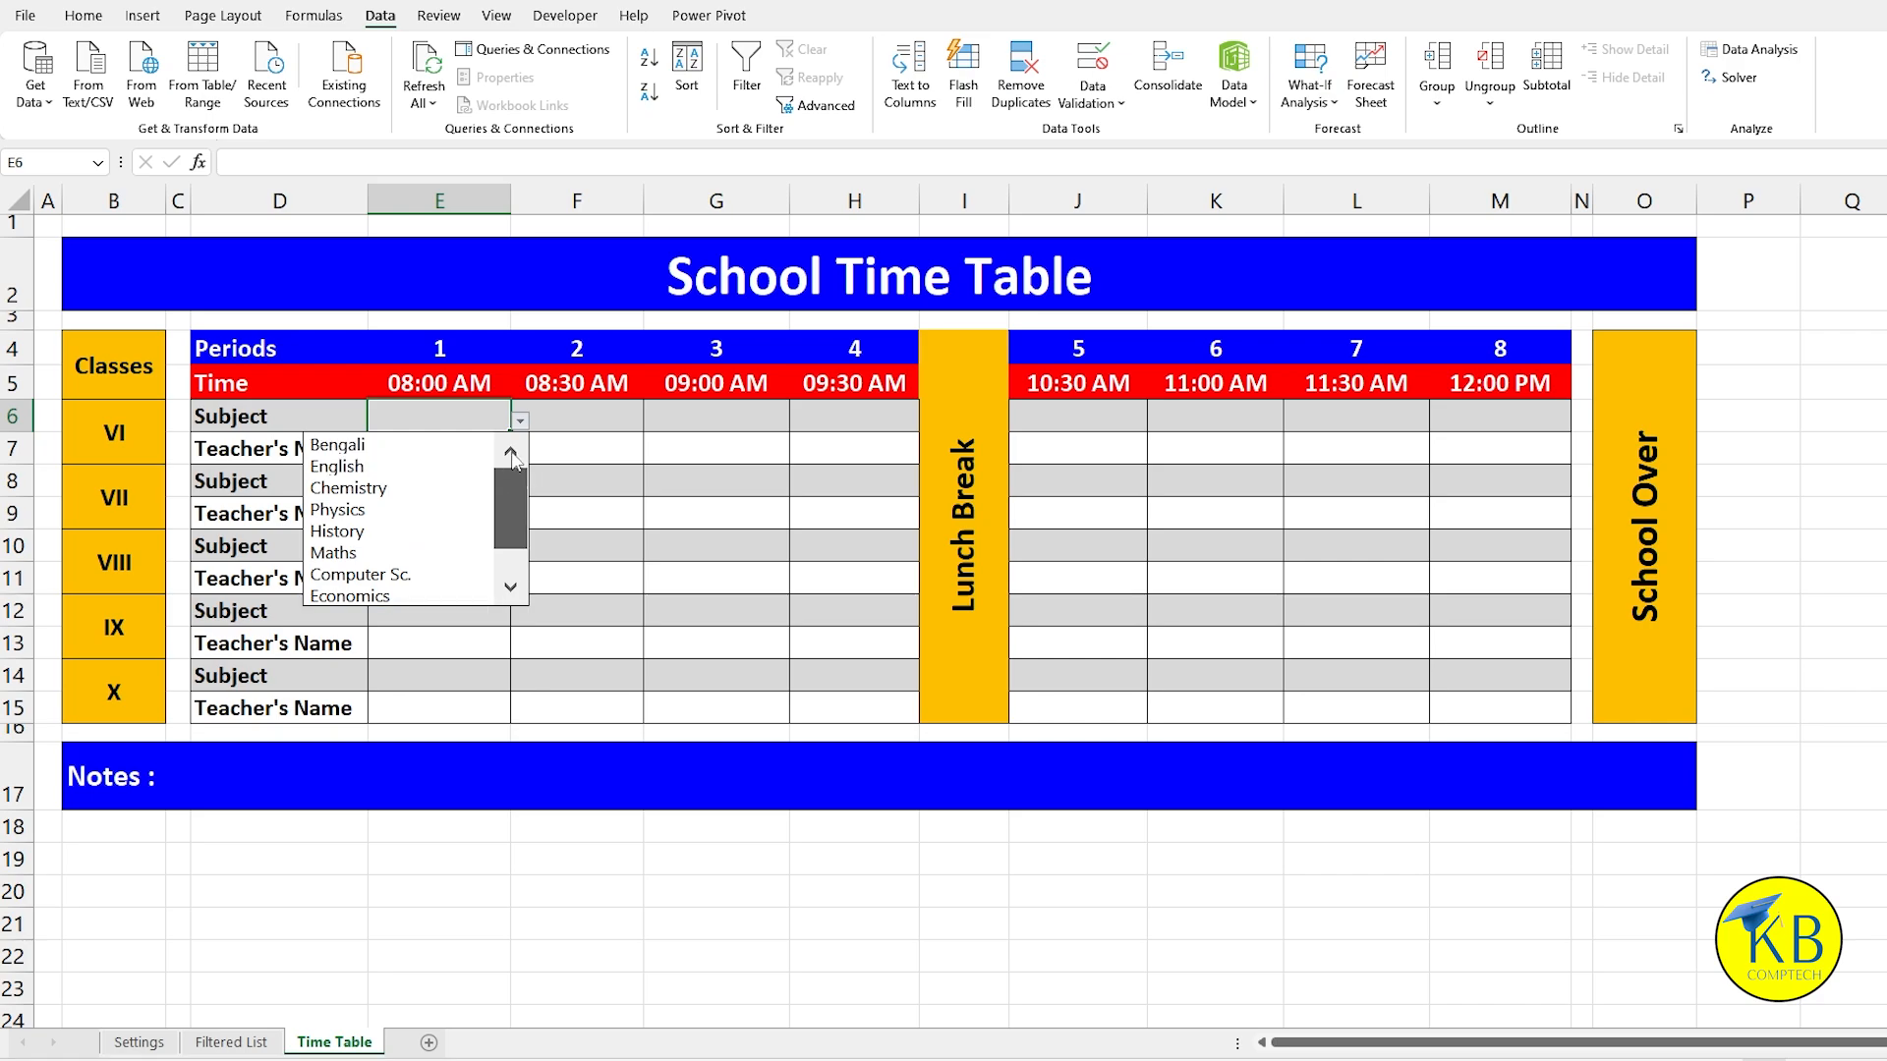
left_click(375, 470)
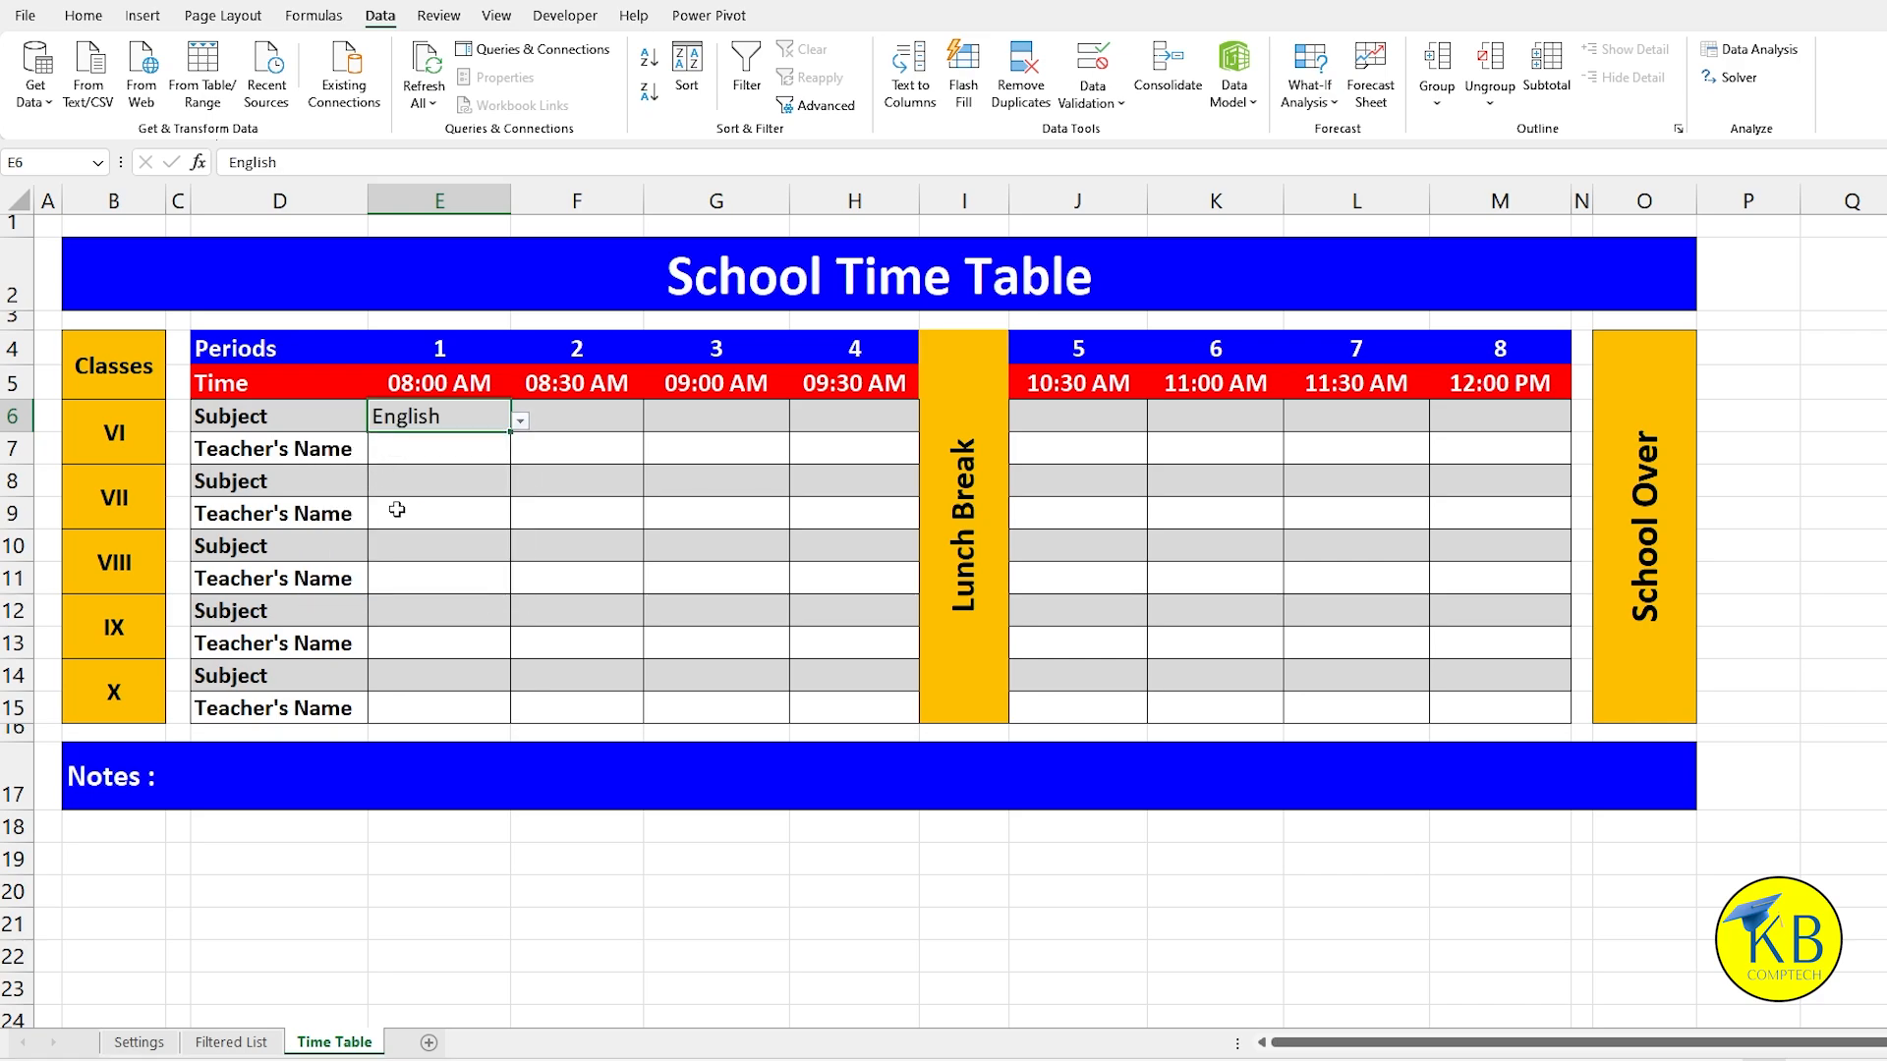
Step: Start an INDEX formula in E7 using the absolute range Settings!$I$5:$N$14 as its array
left_click(444, 456)
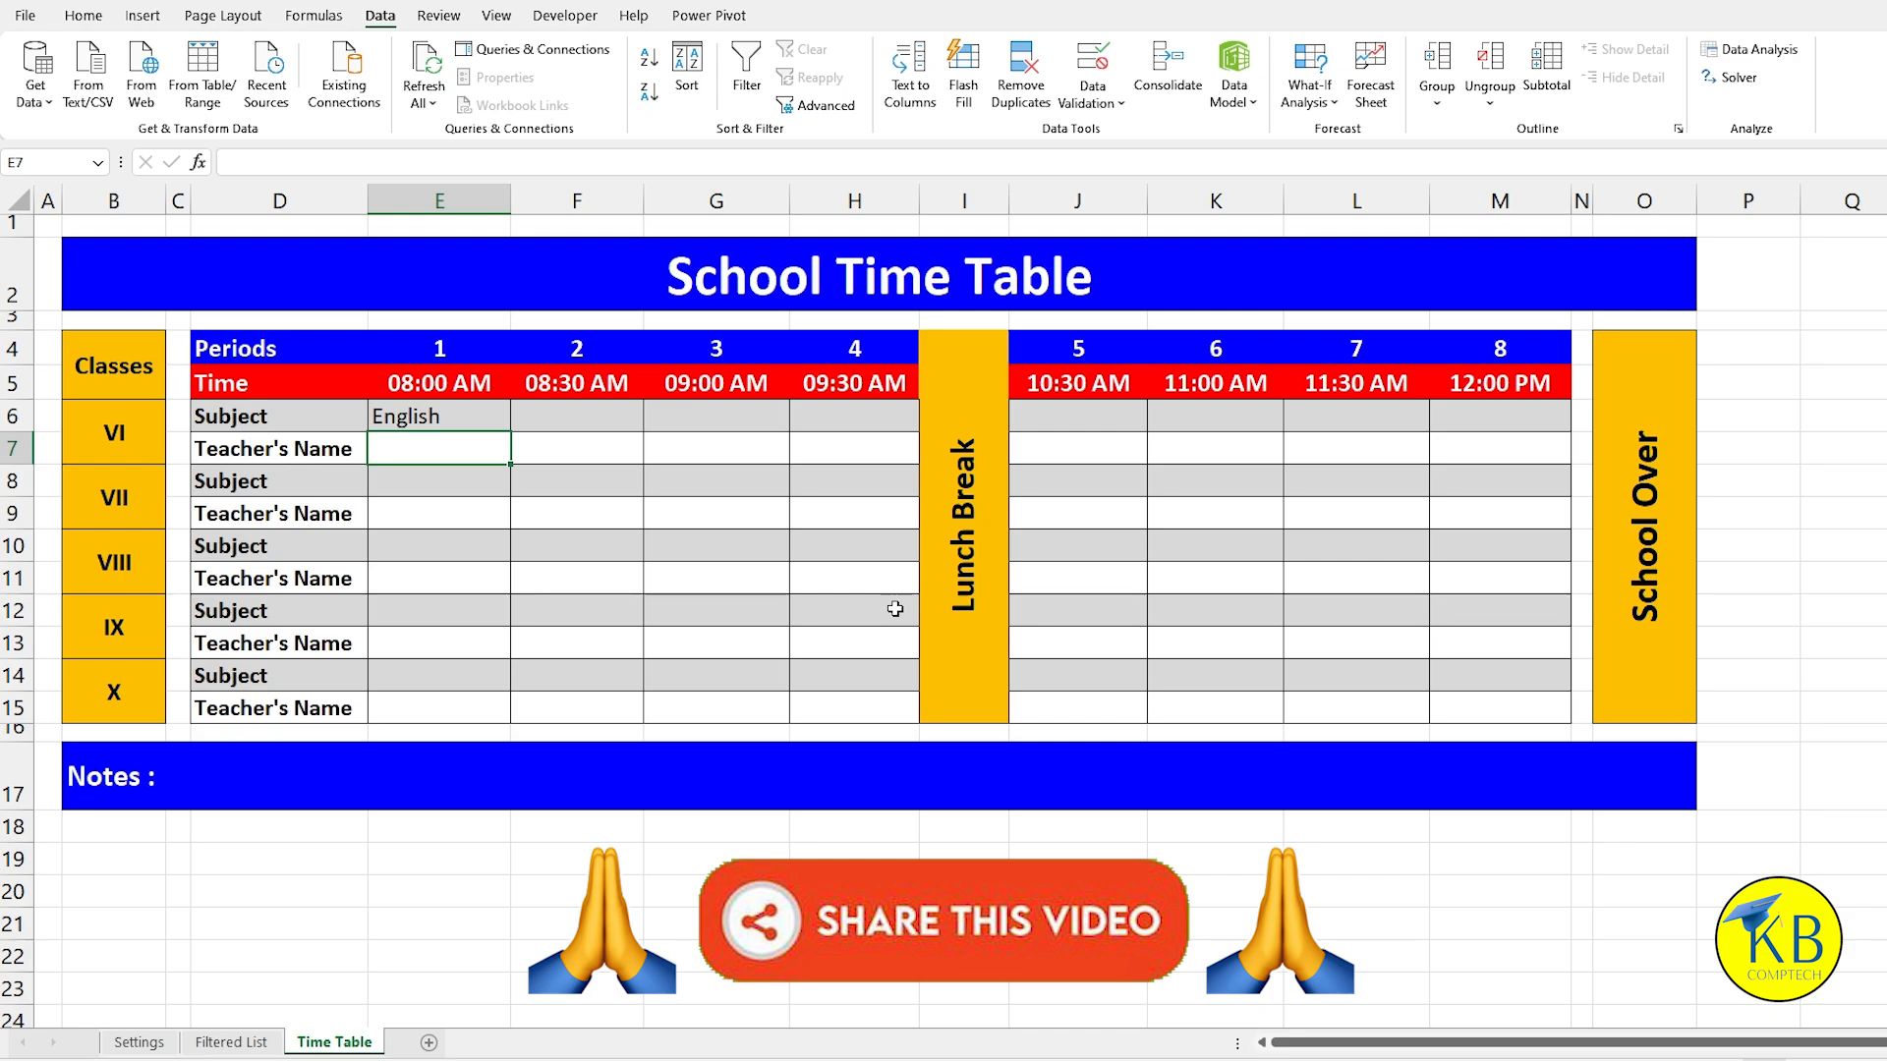
type("=INDEX")
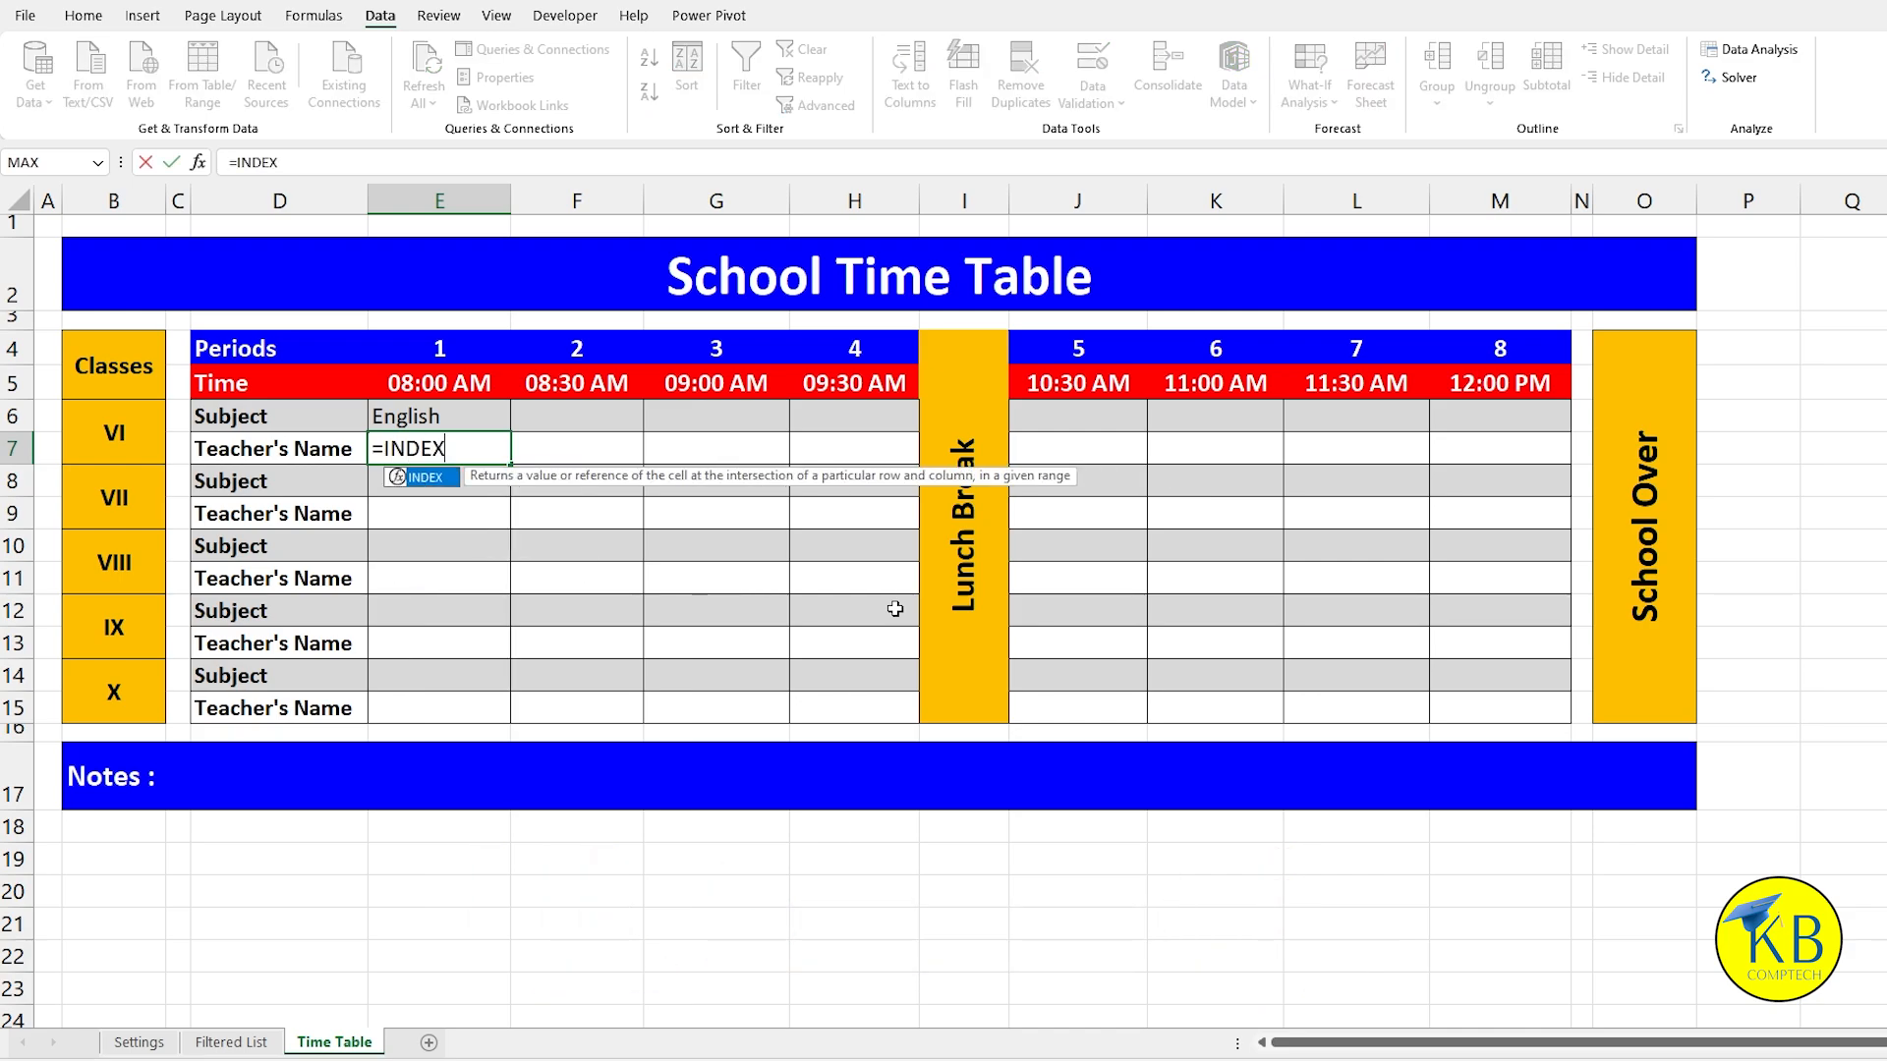
type("(")
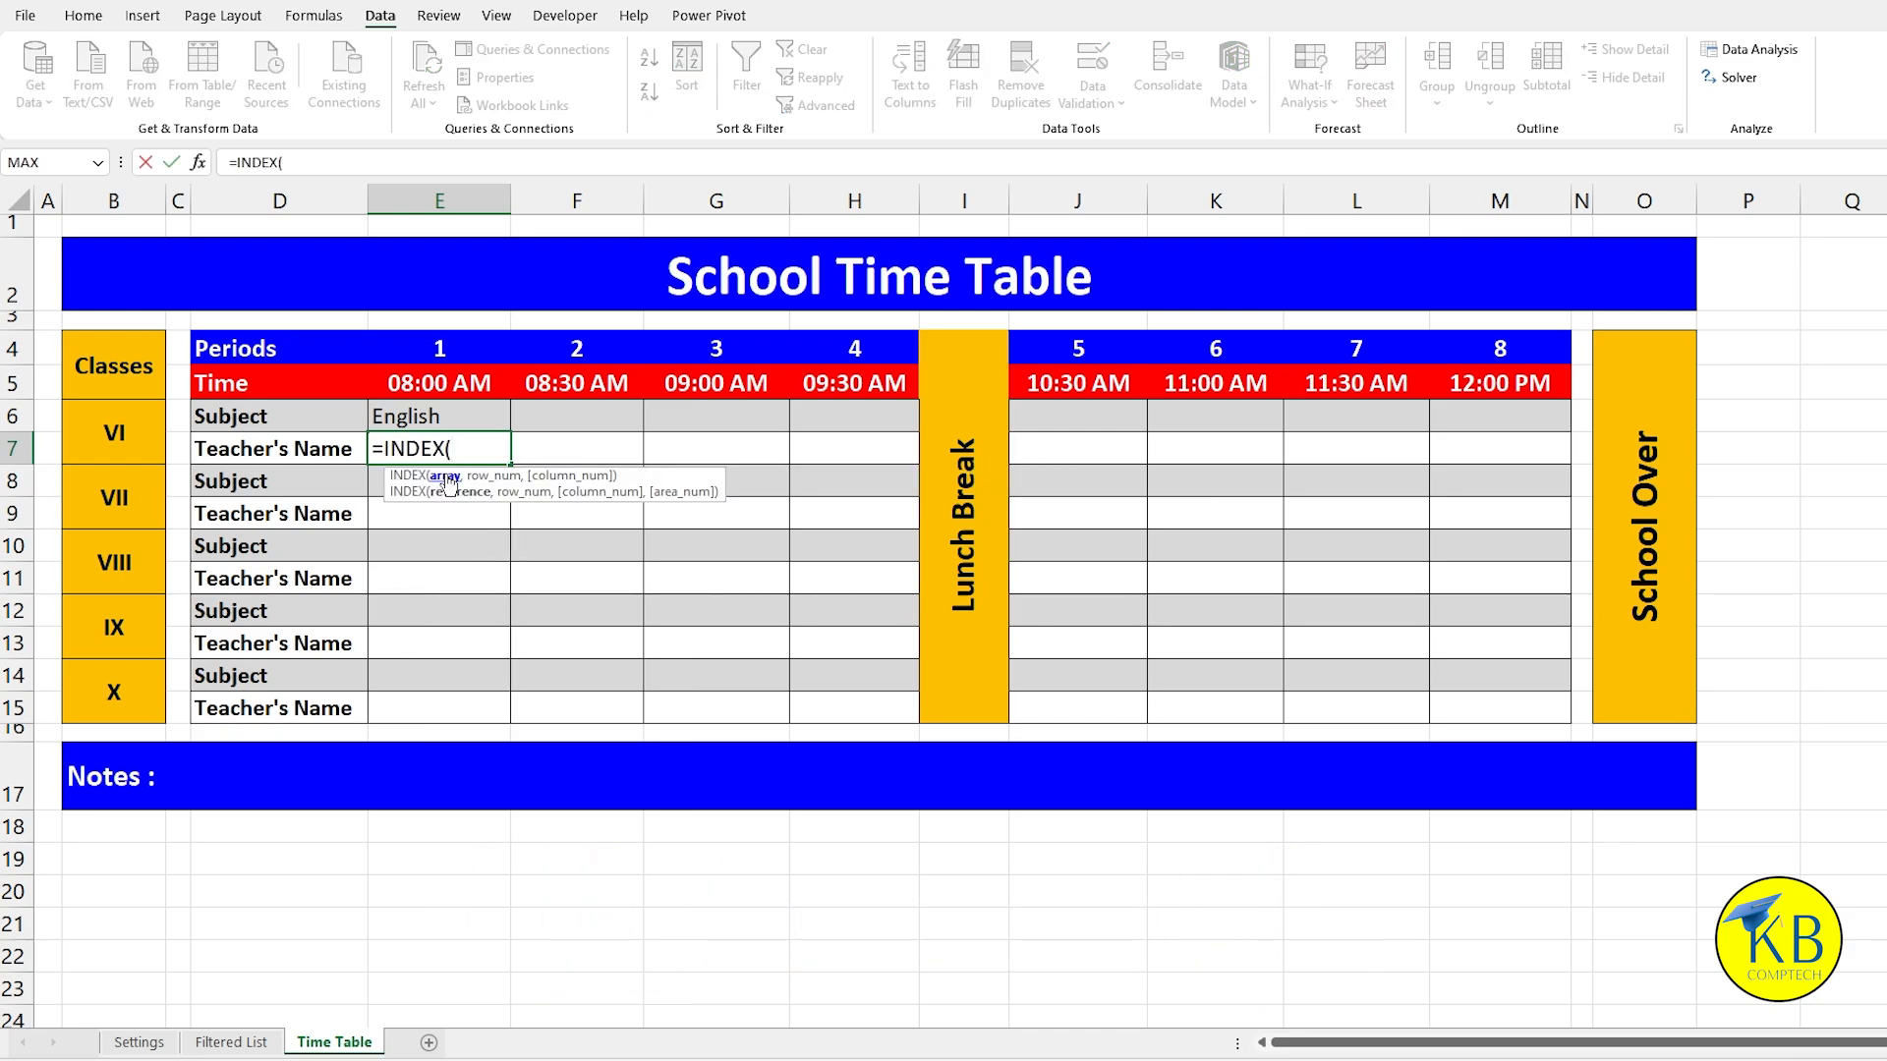
left_click(158, 1047)
left_click_drag(988, 396, 1626, 687)
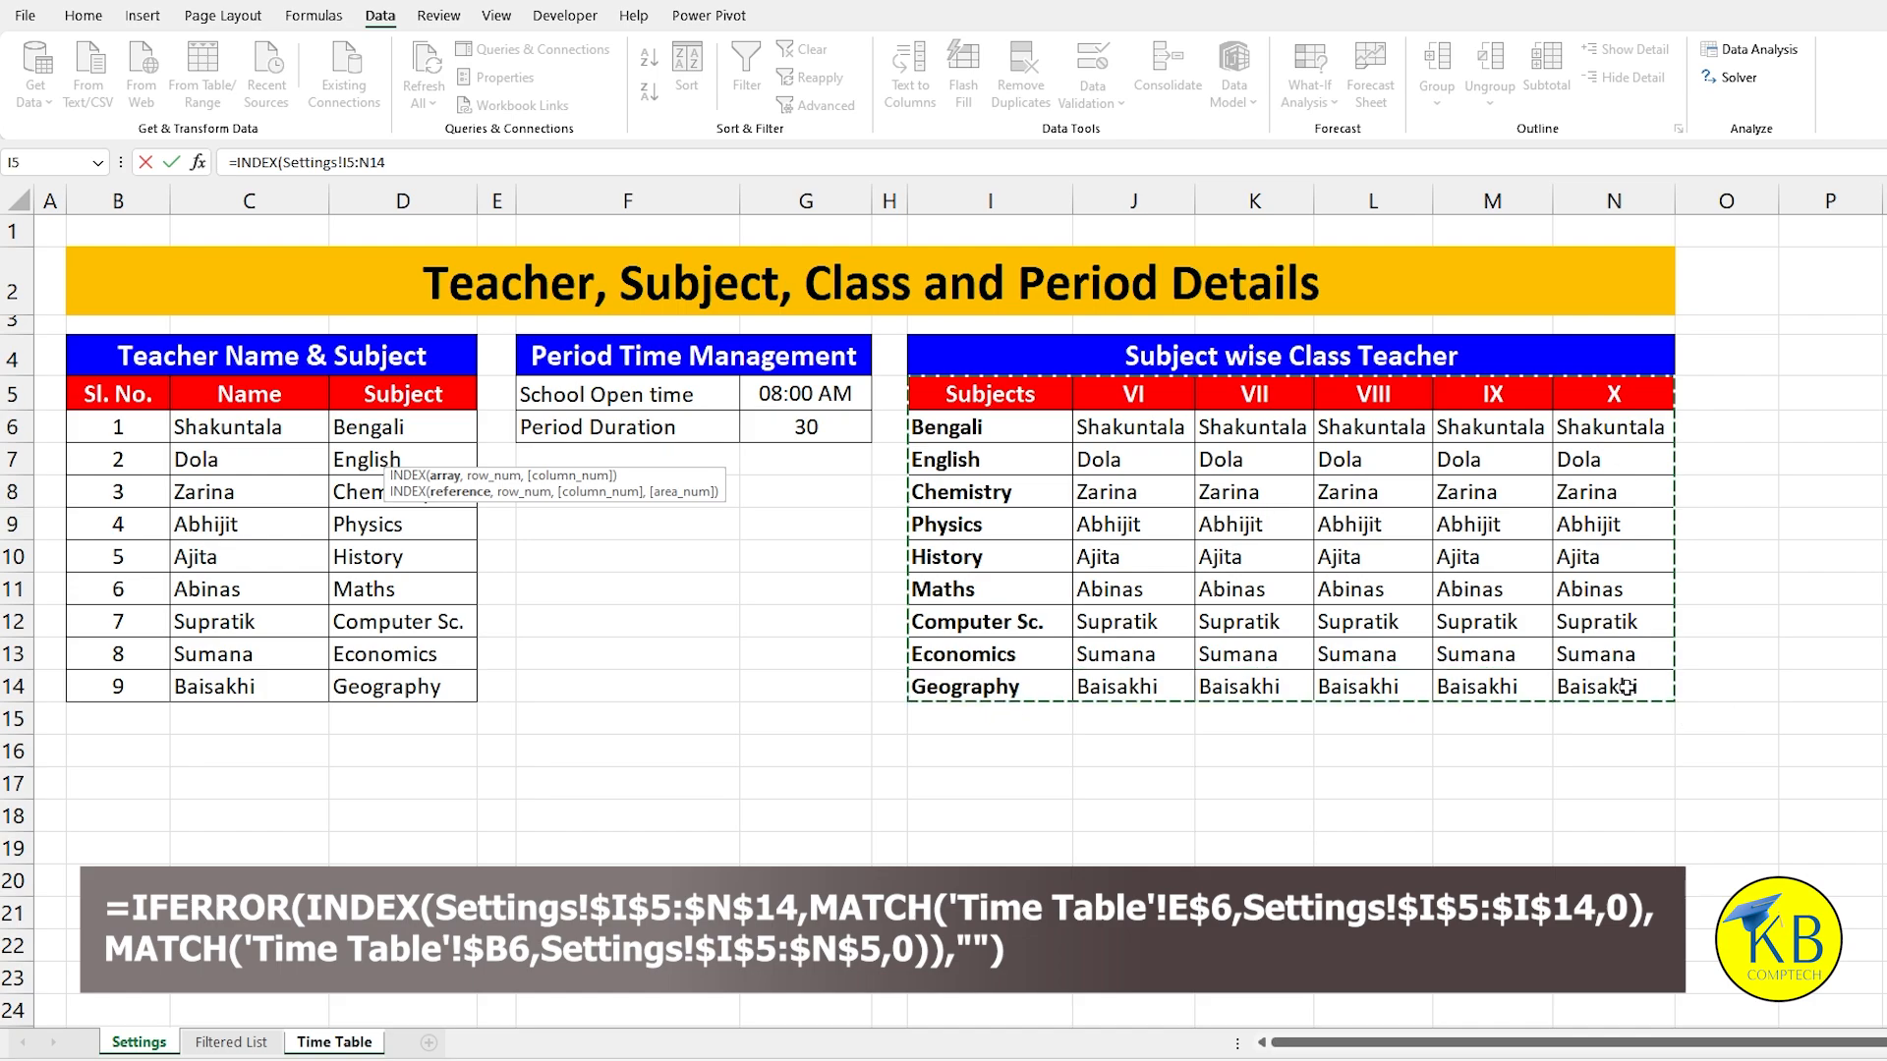
key("F4")
type(",")
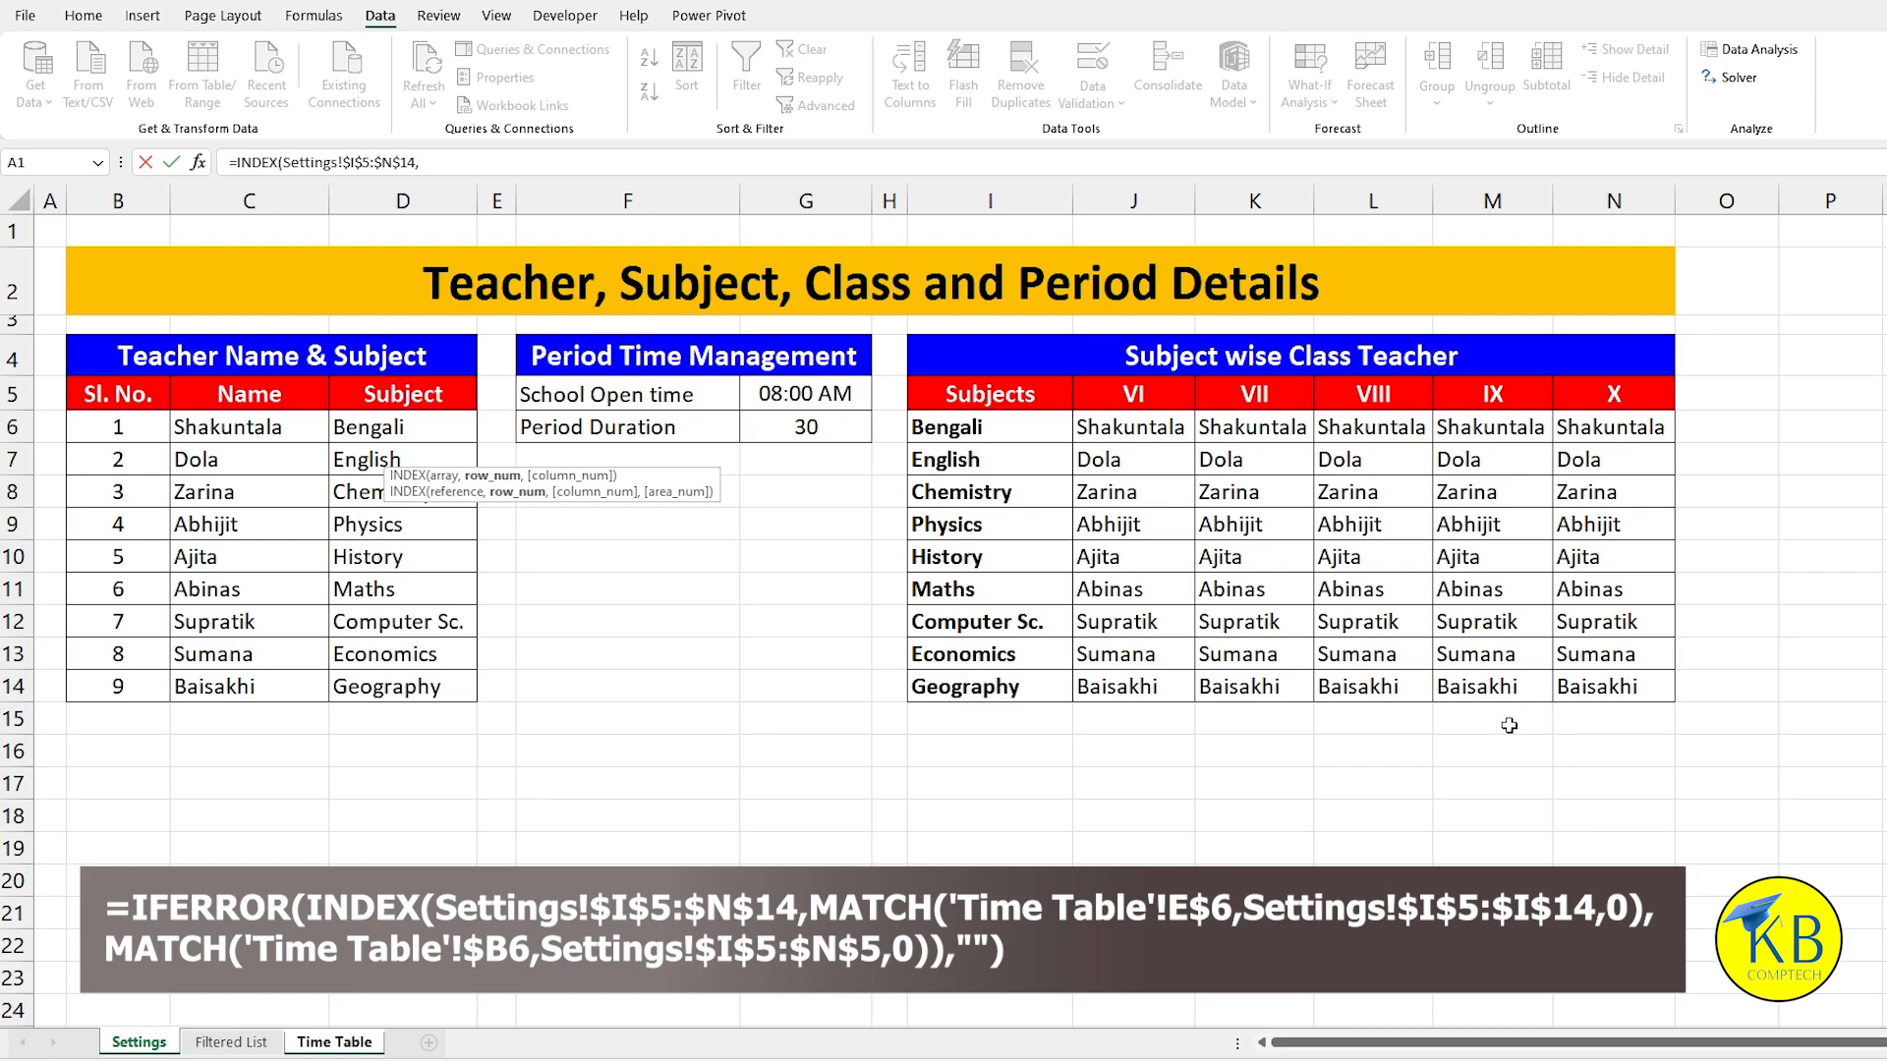
Step: Add a MATCH as the INDEX row number, with 'Time Table'!E$6 as its row-locked lookup value
type("MATCH")
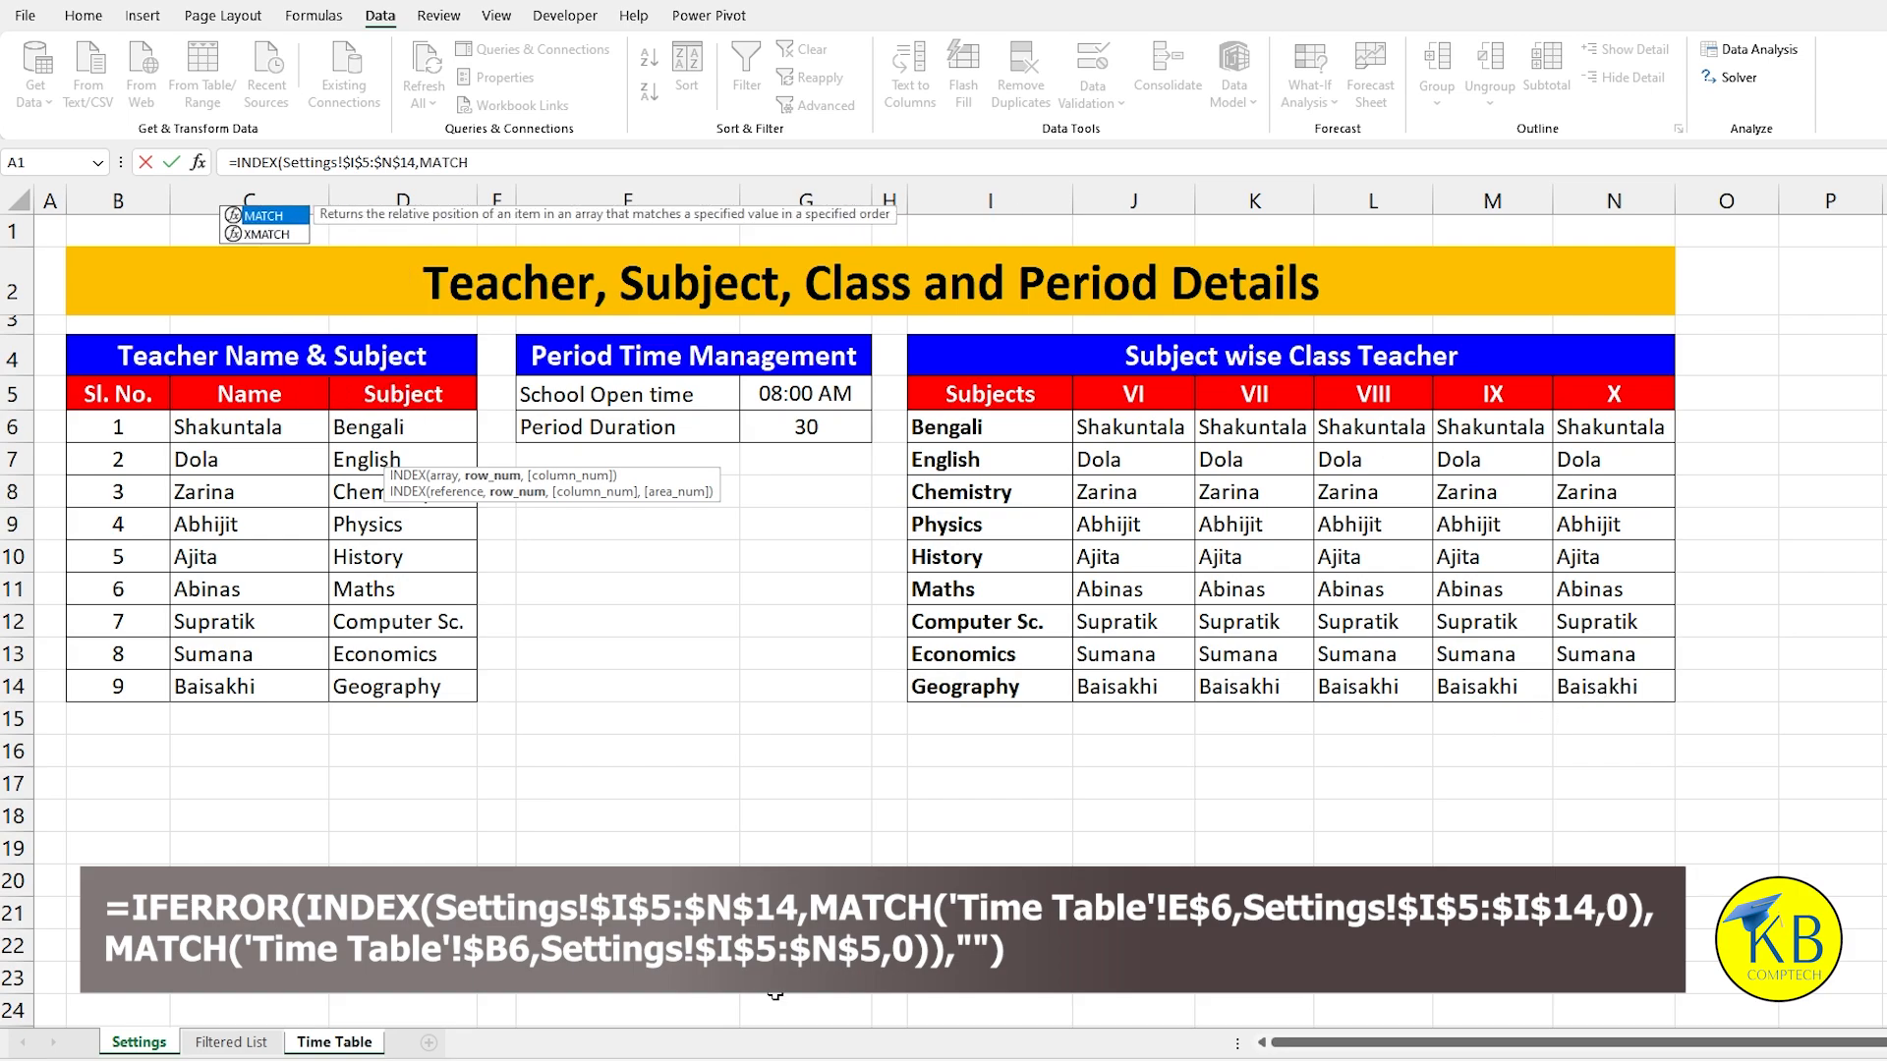
type("(")
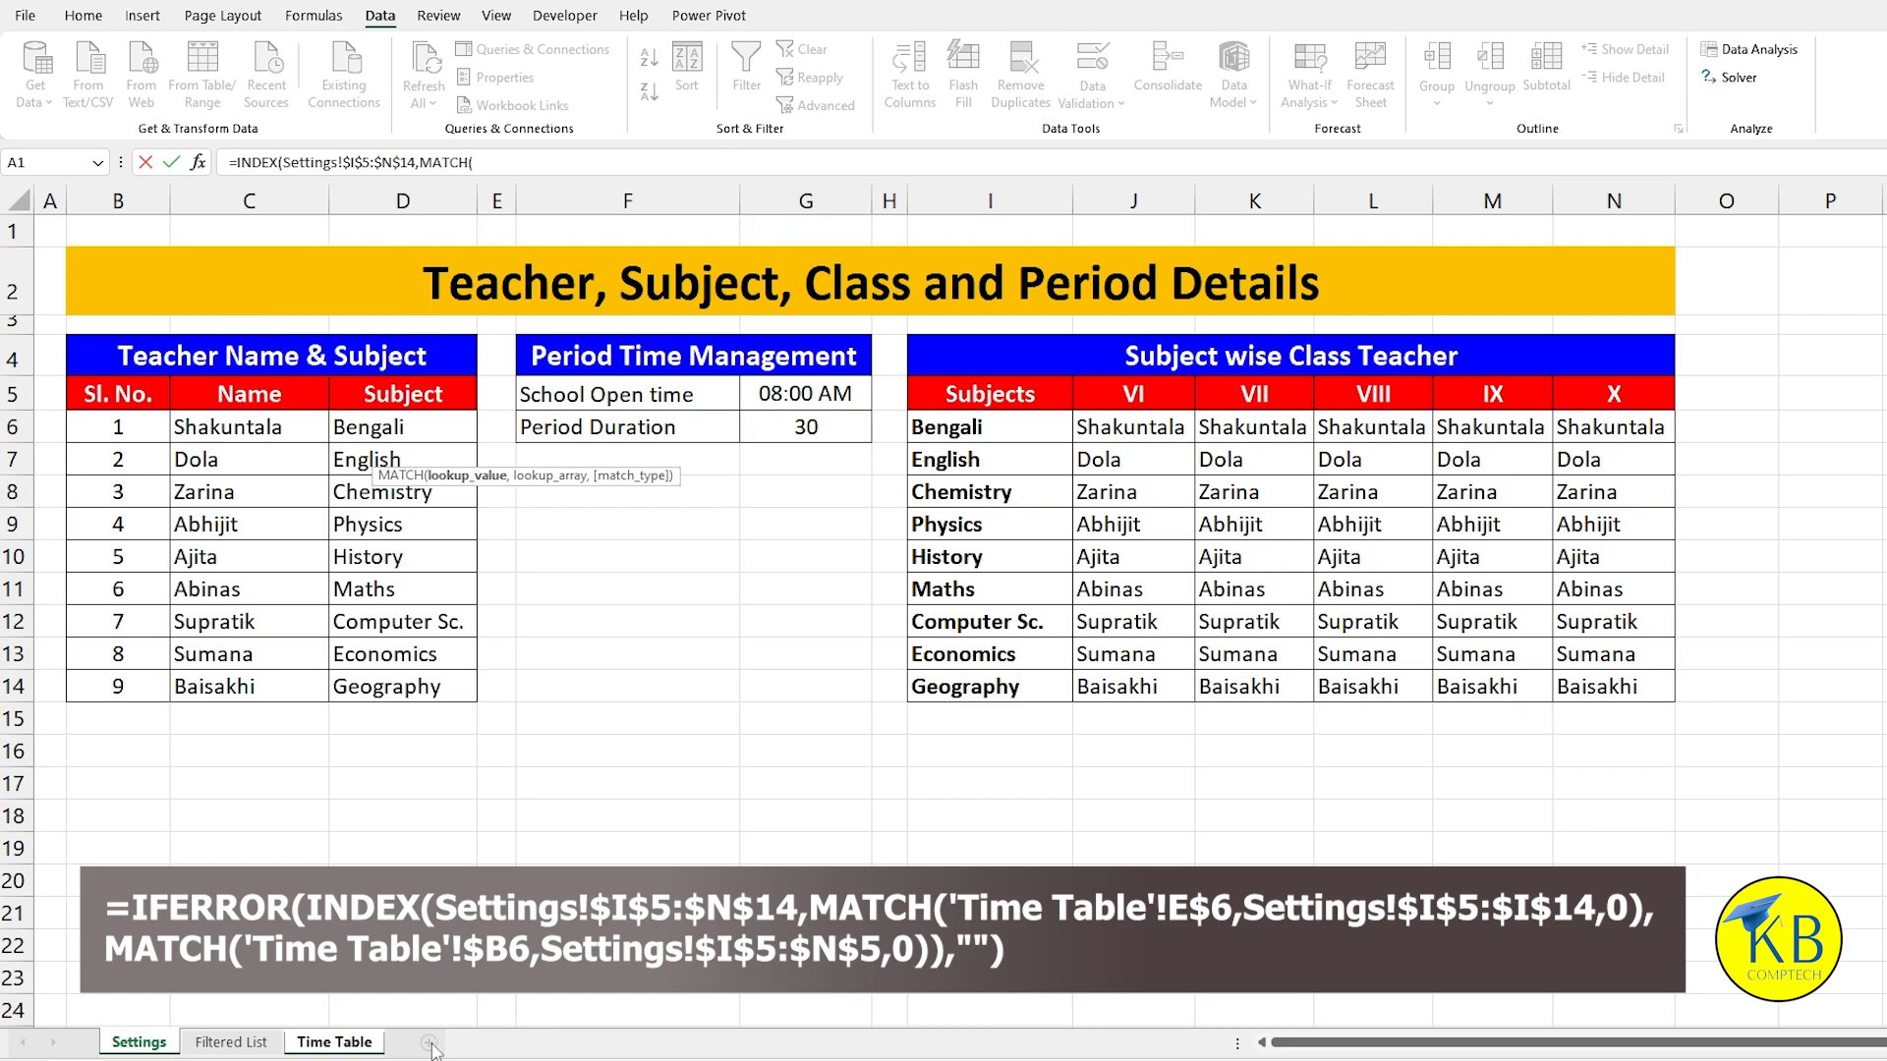
left_click(350, 1046)
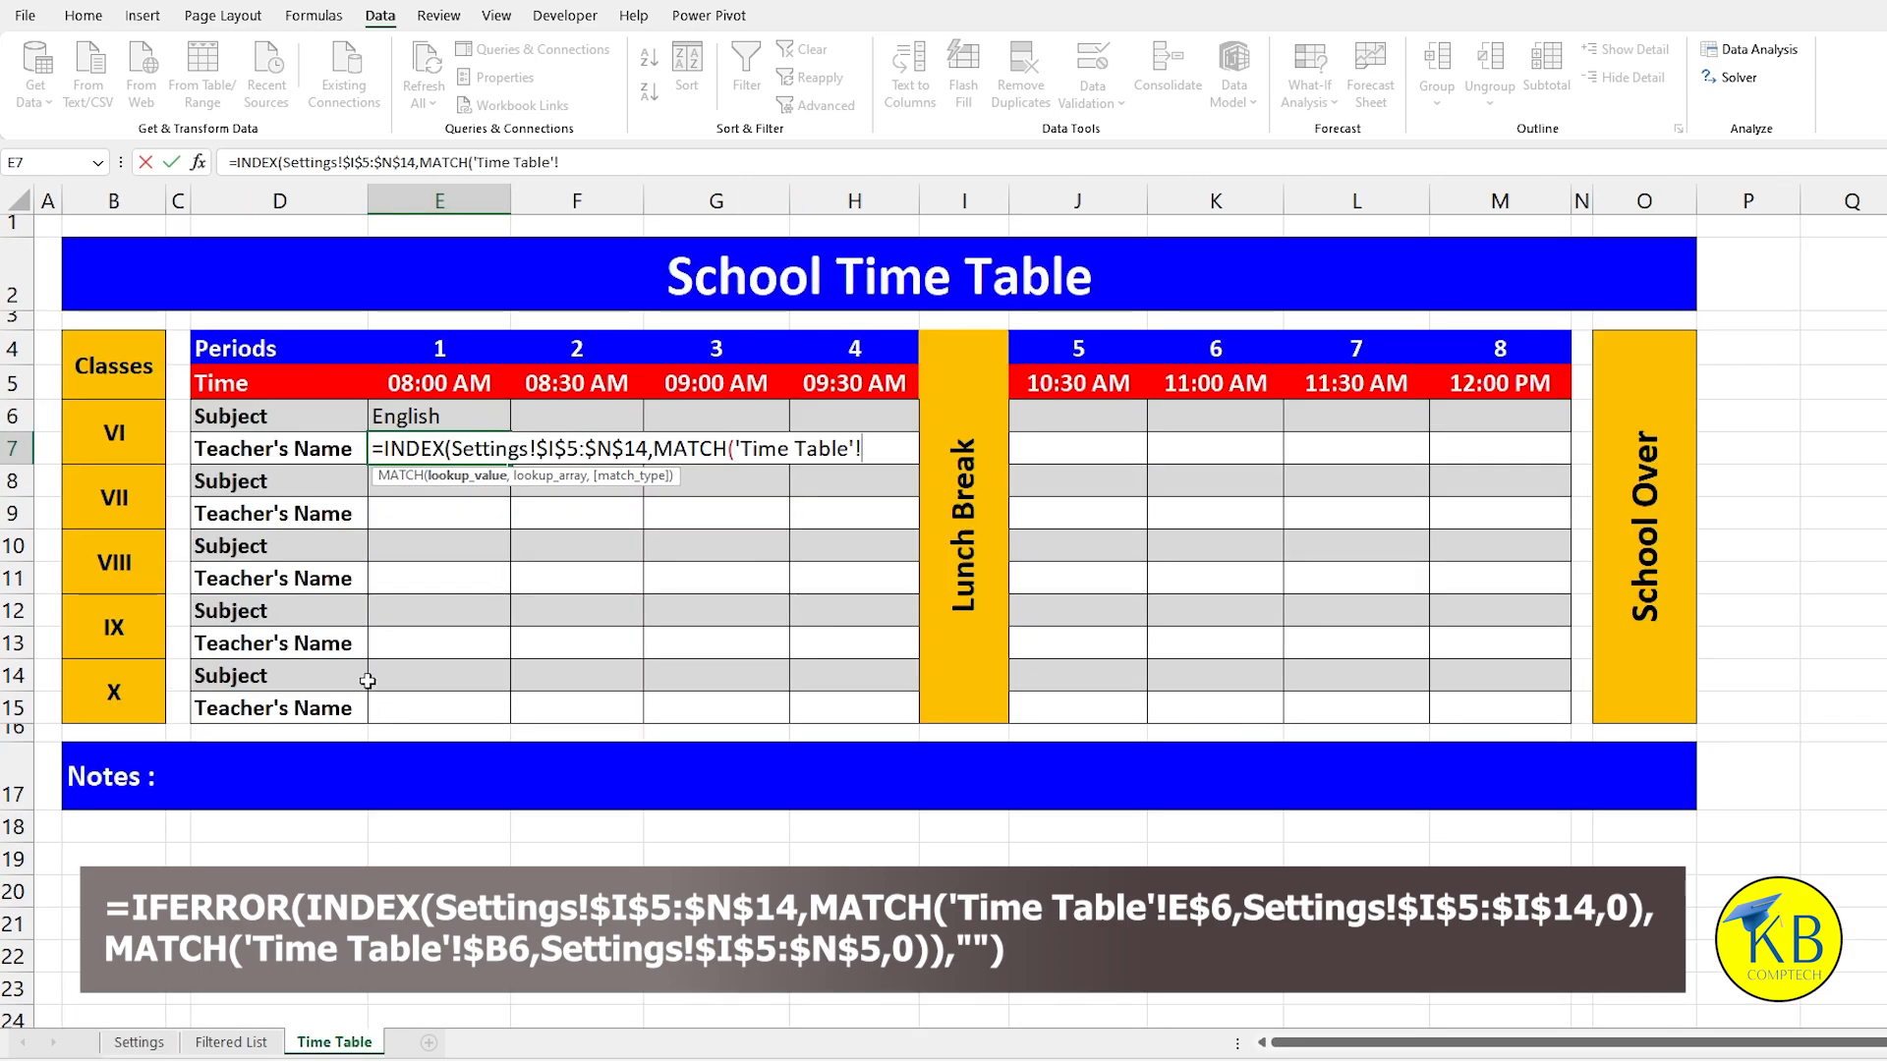
left_click(453, 418)
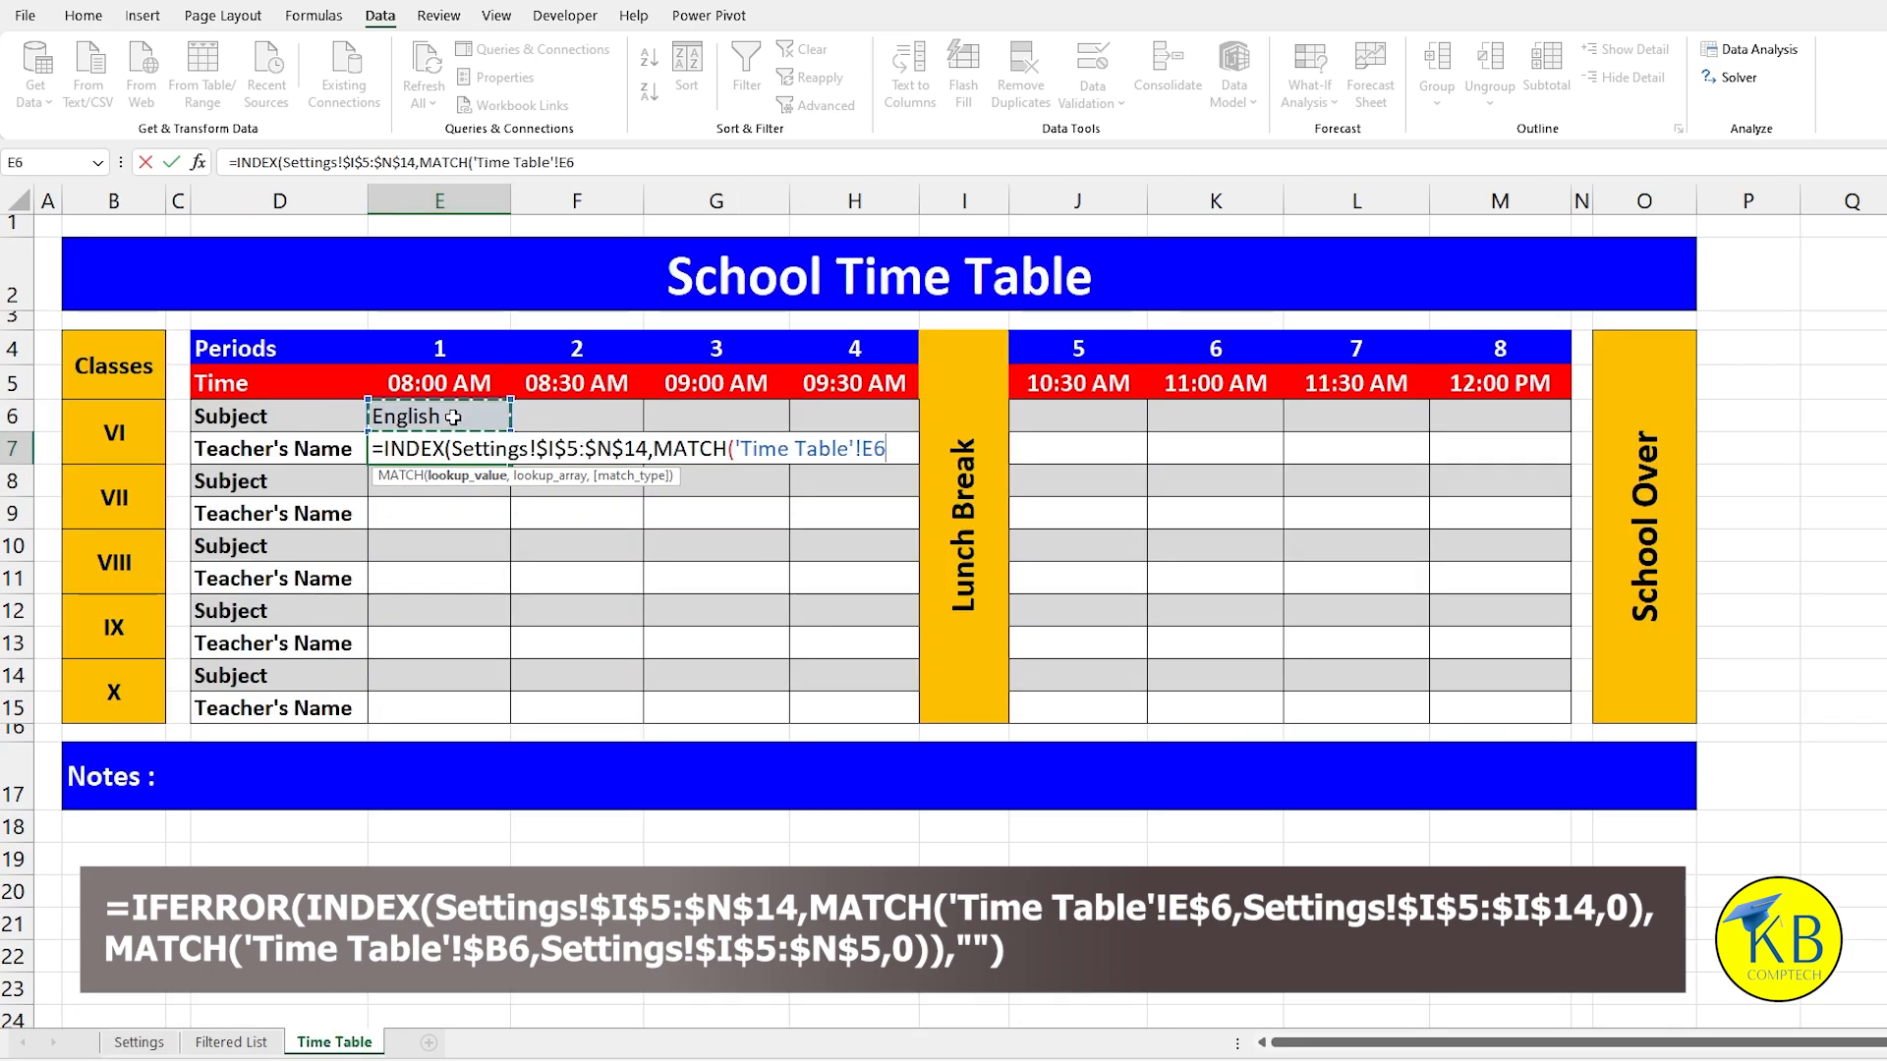
key("F4")
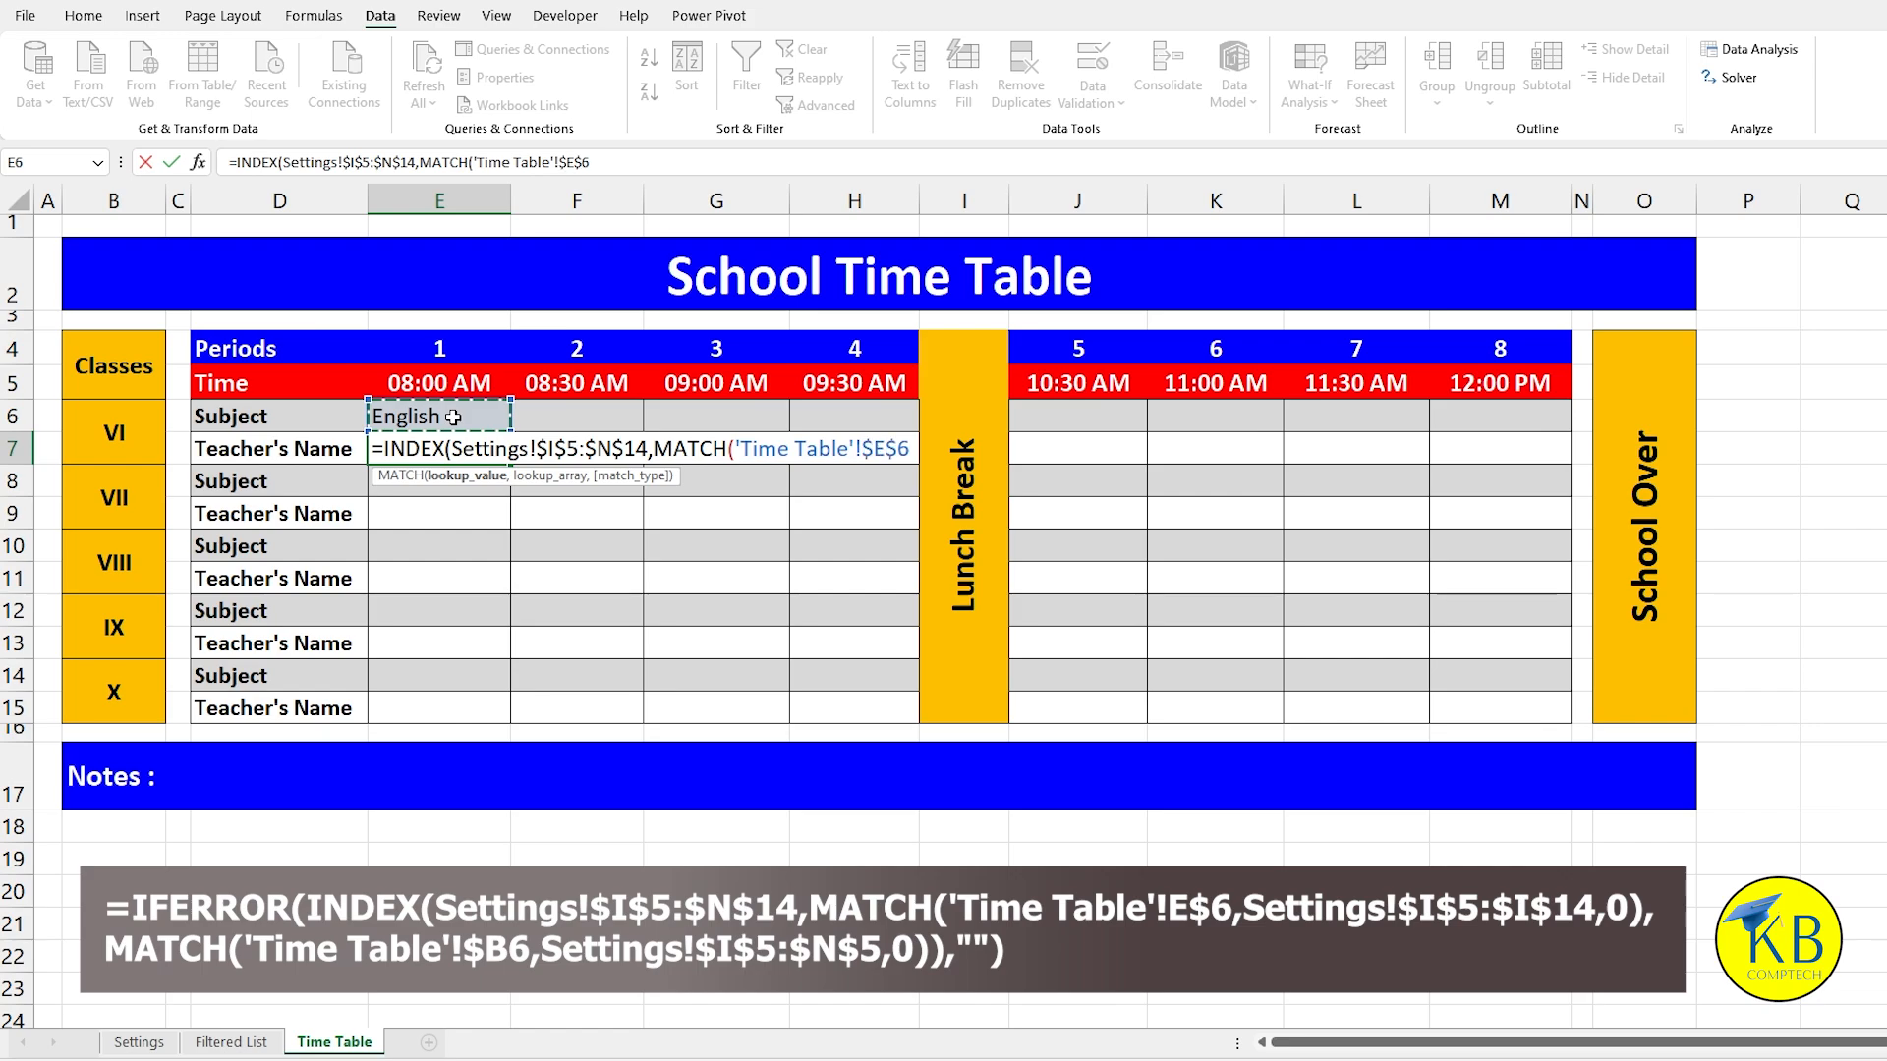
key("F4")
type(",")
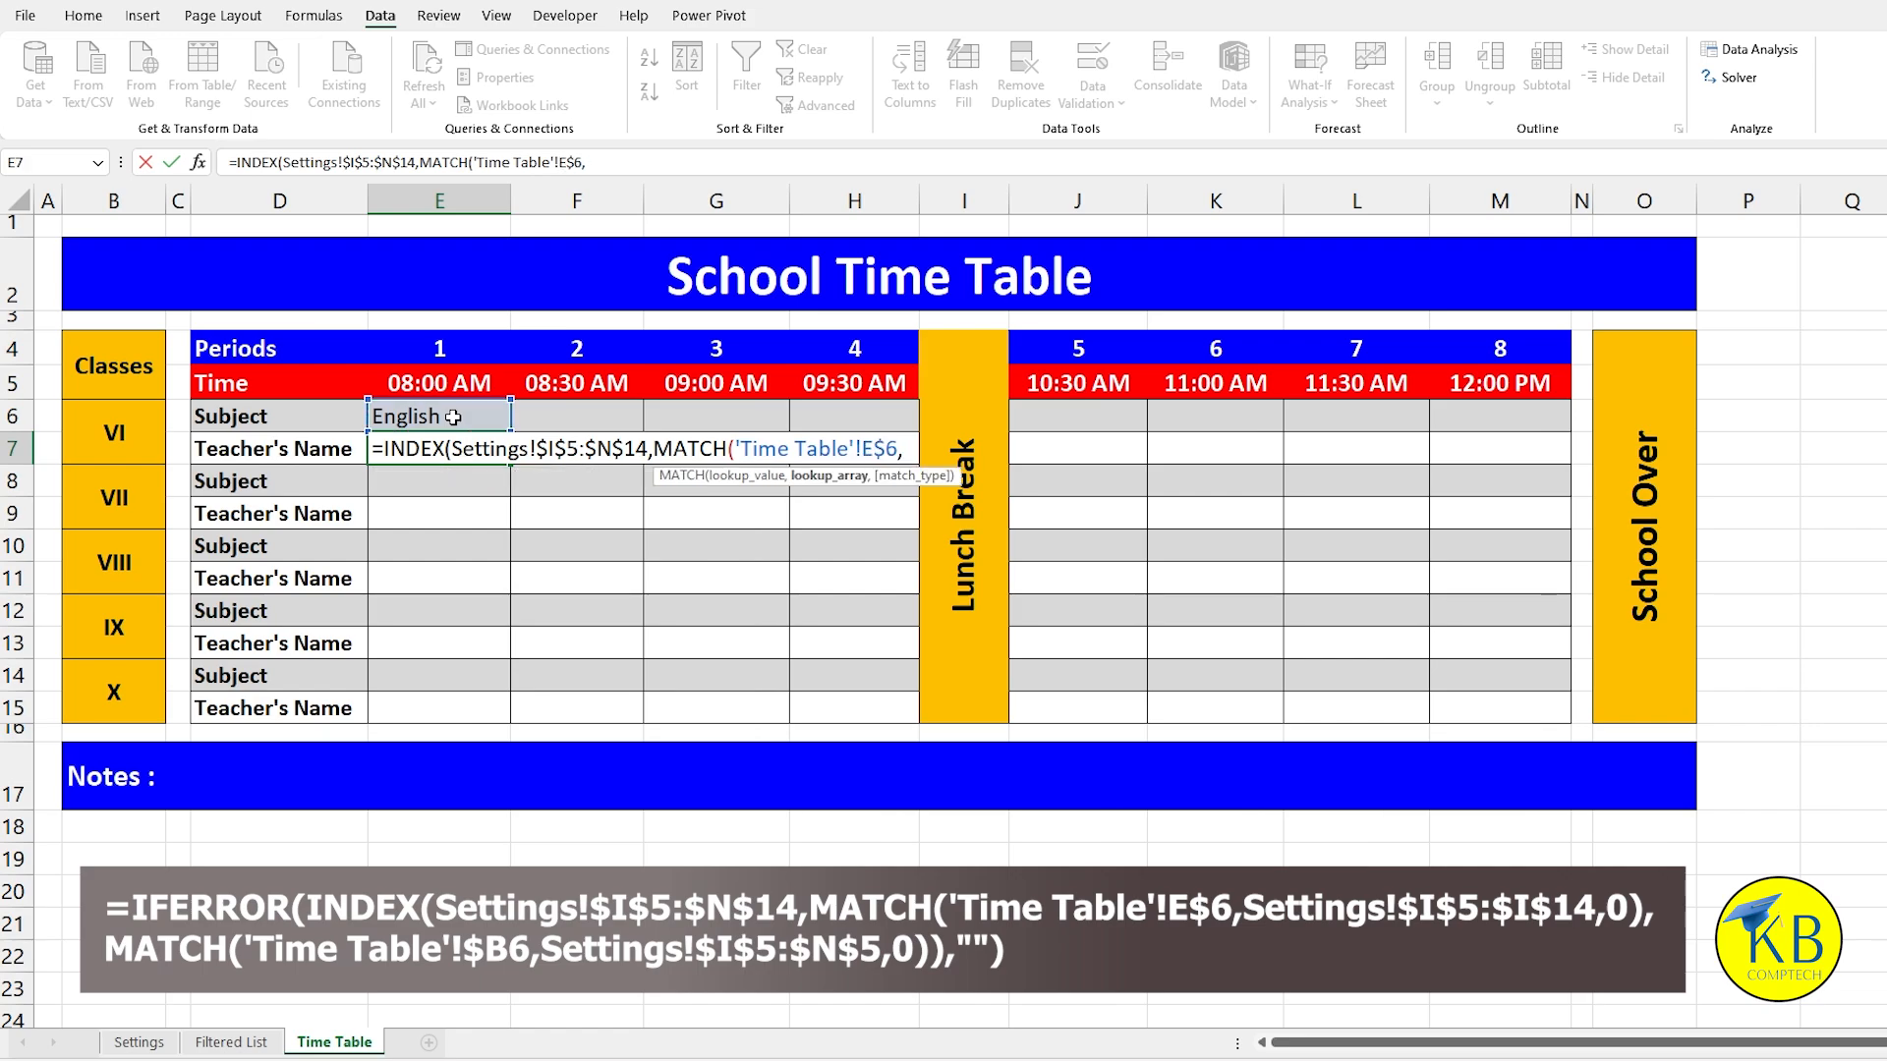
Step: Complete the row MATCH with lookup array Settings!$I$5:$I$14 and match type 0
left_click(146, 1045)
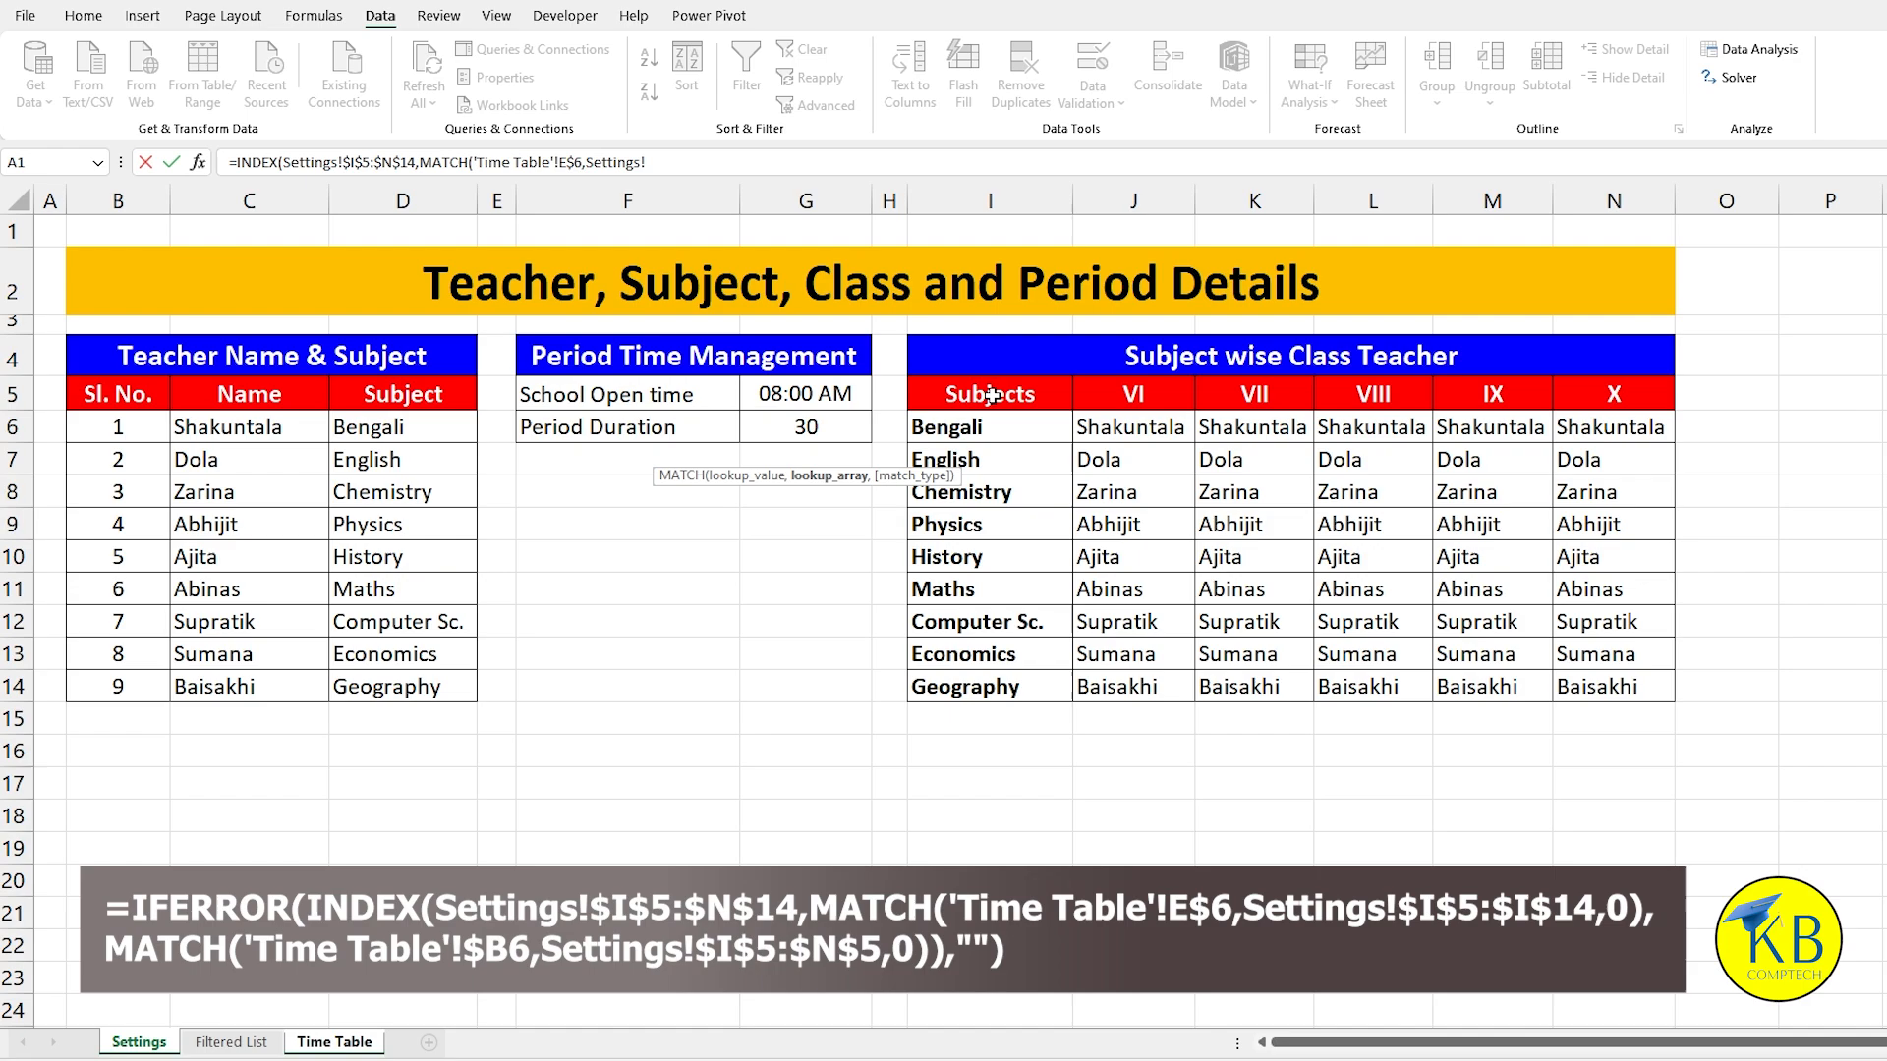
left_click_drag(992, 395, 1014, 685)
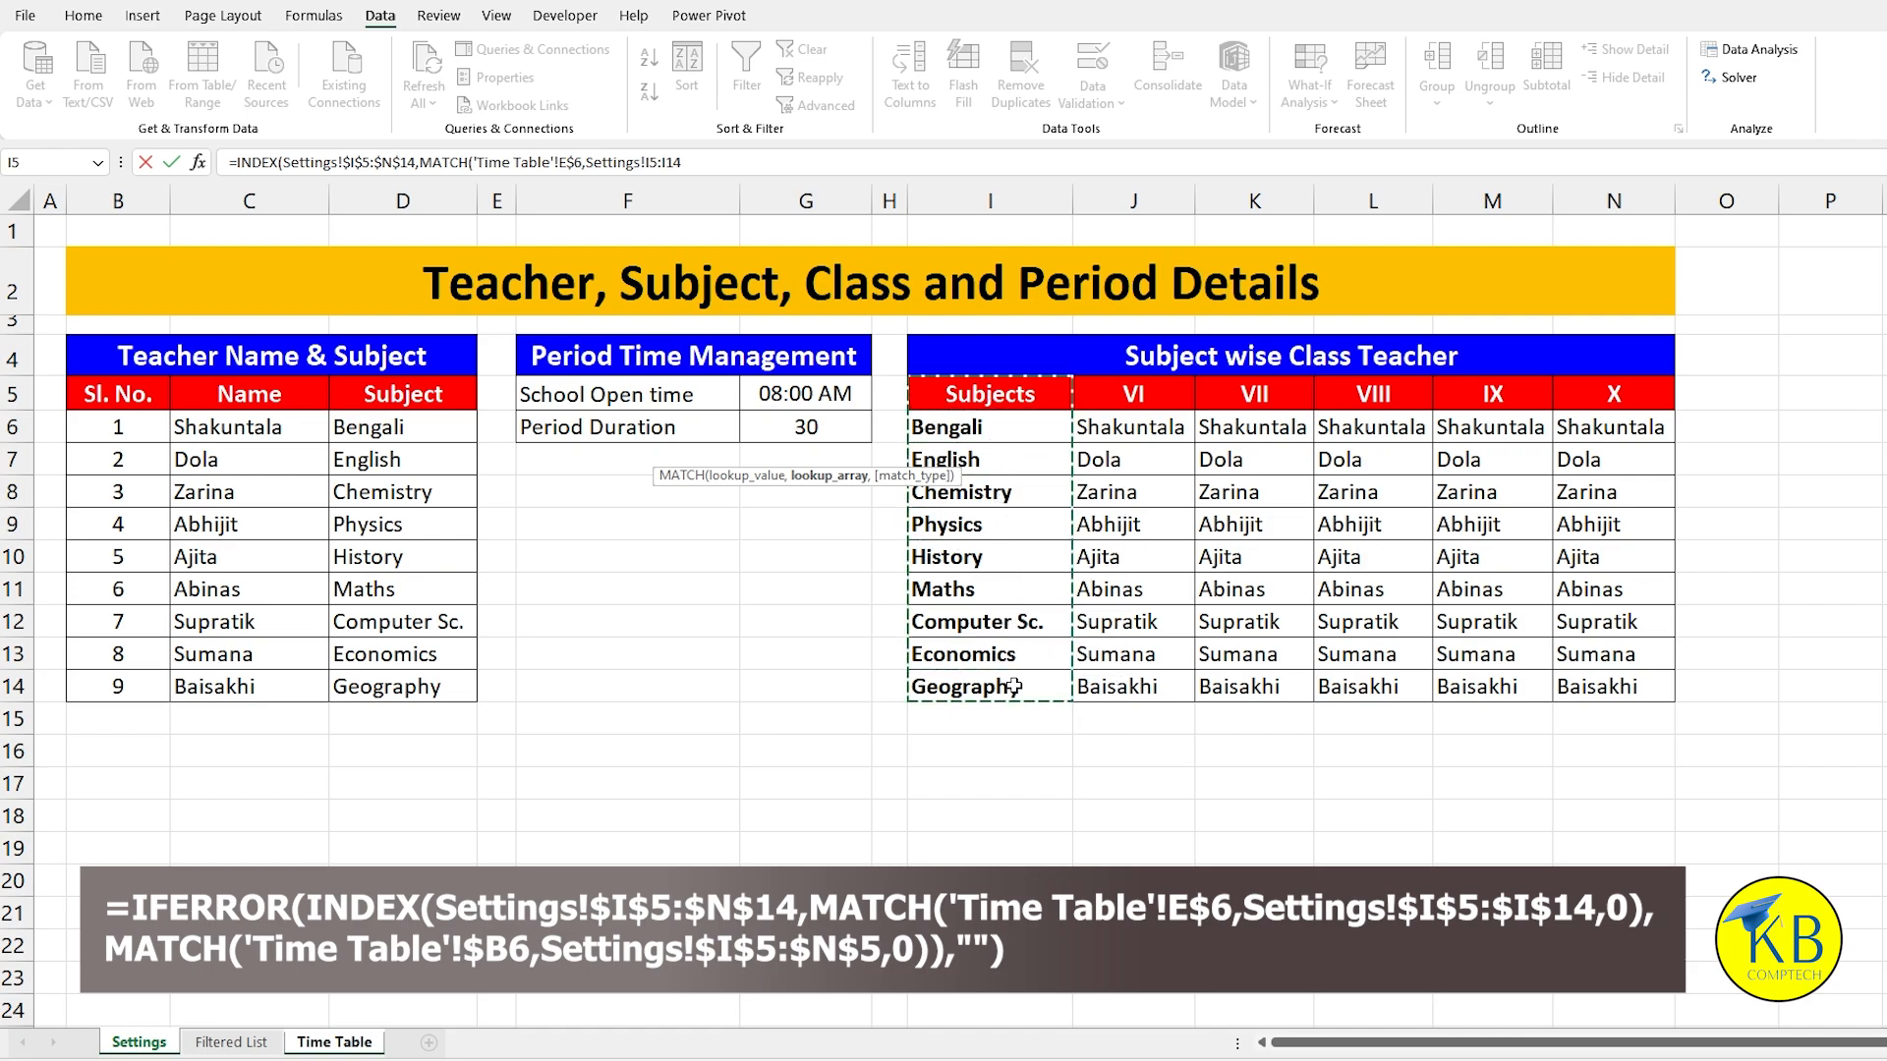
key("F4")
type(",")
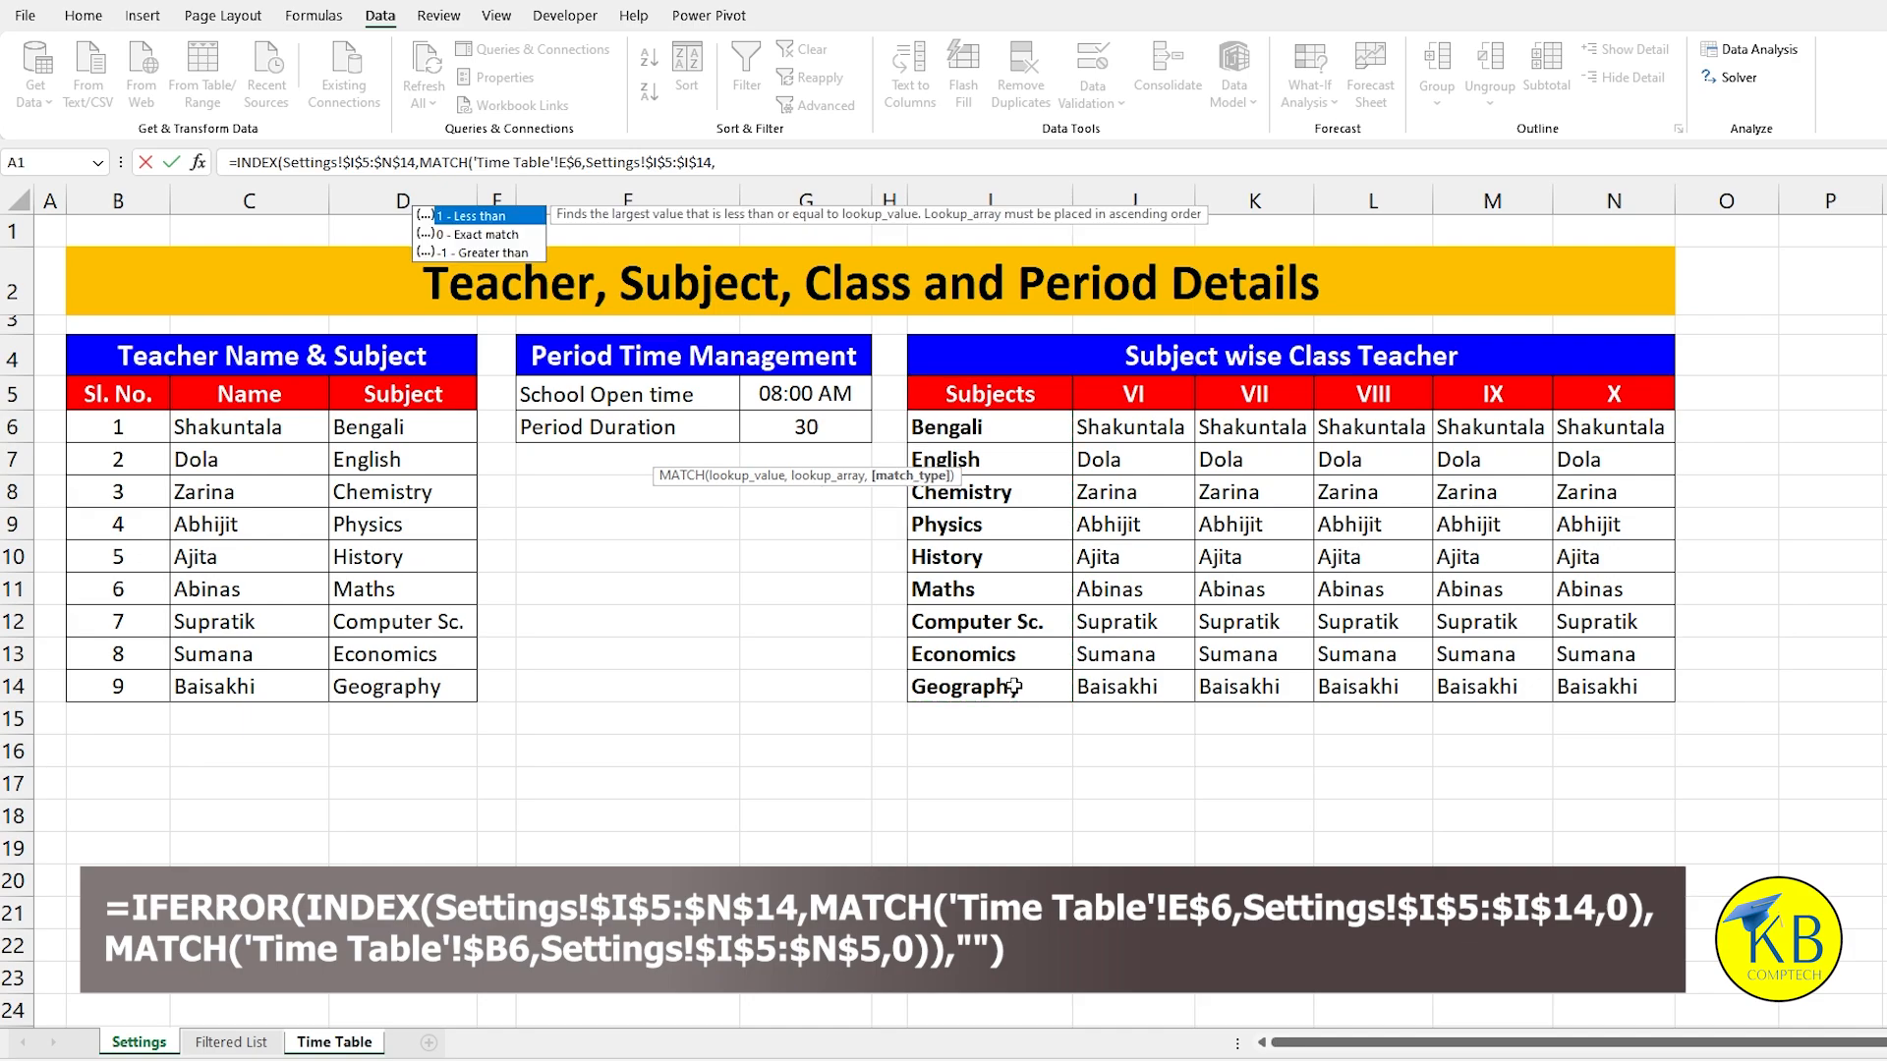
type("0)")
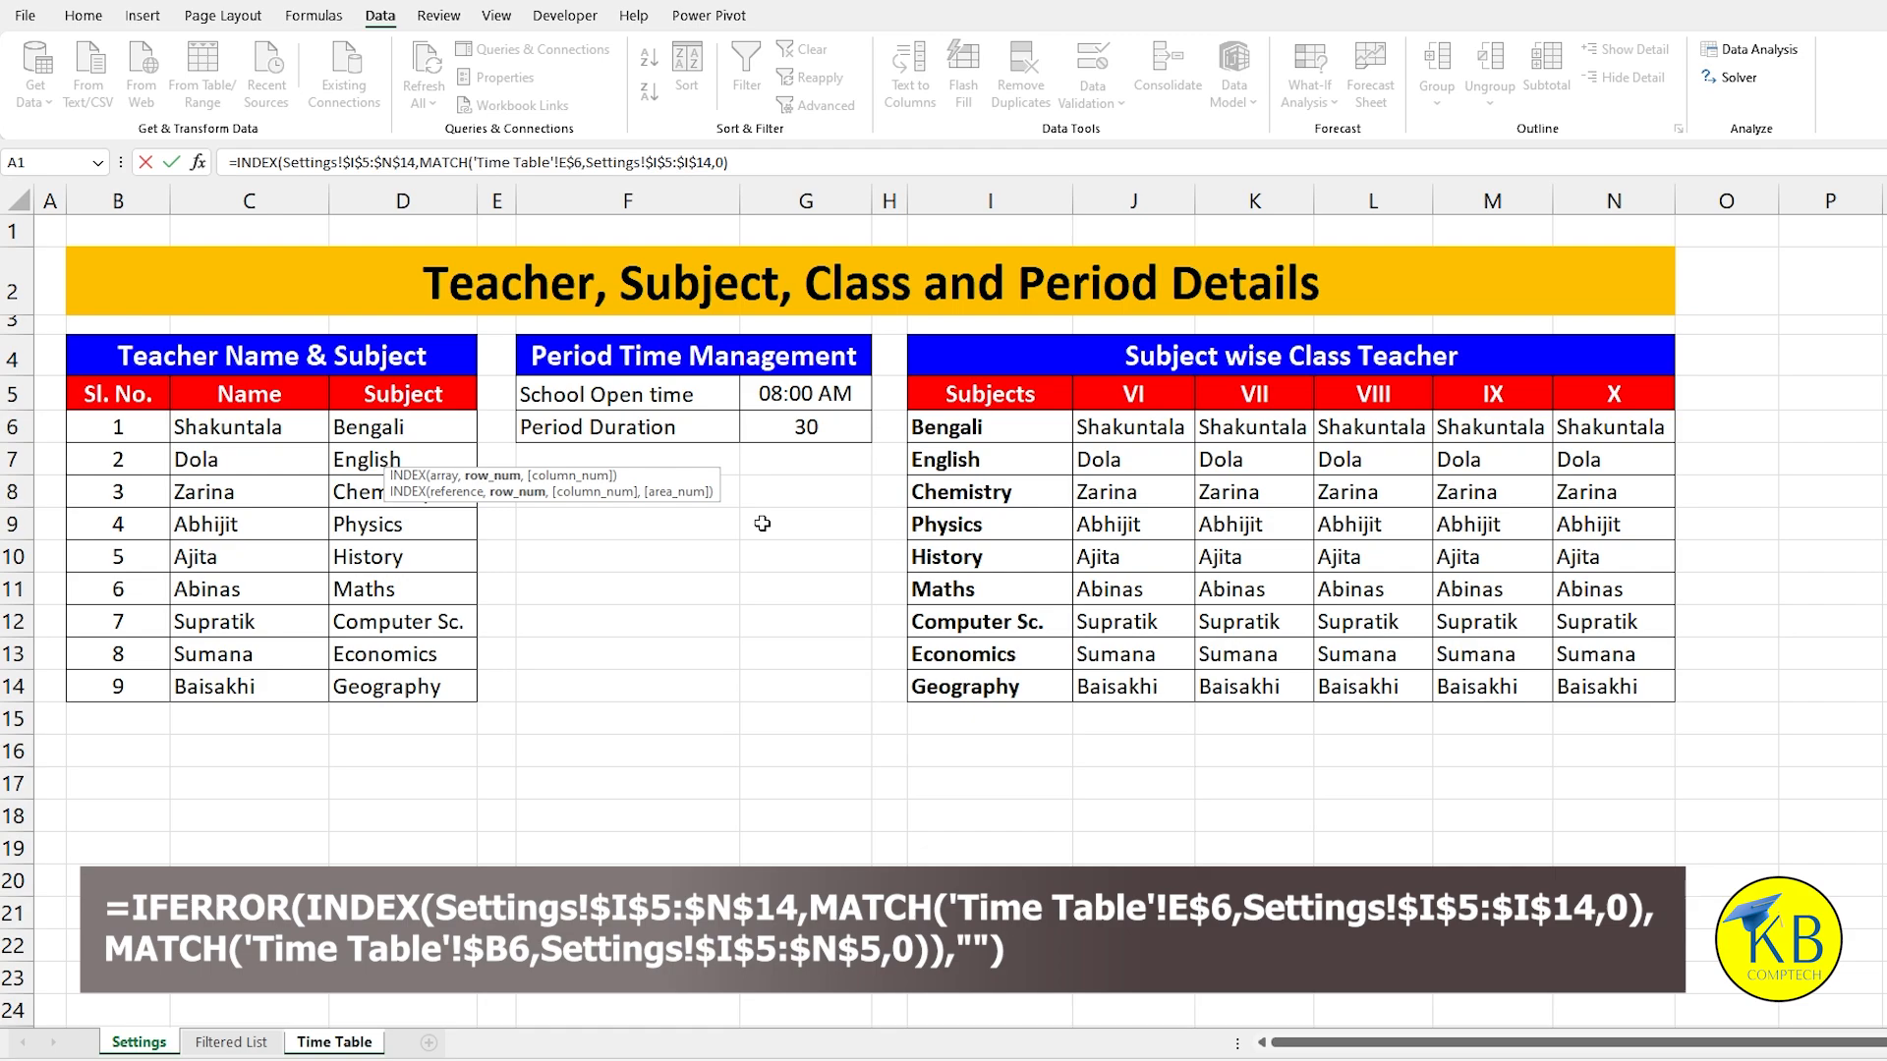
Step: Add a second MATCH as the column number, with the class cell 'Time Table'!$B6 as its column-locked lookup value
type(",MATCH(")
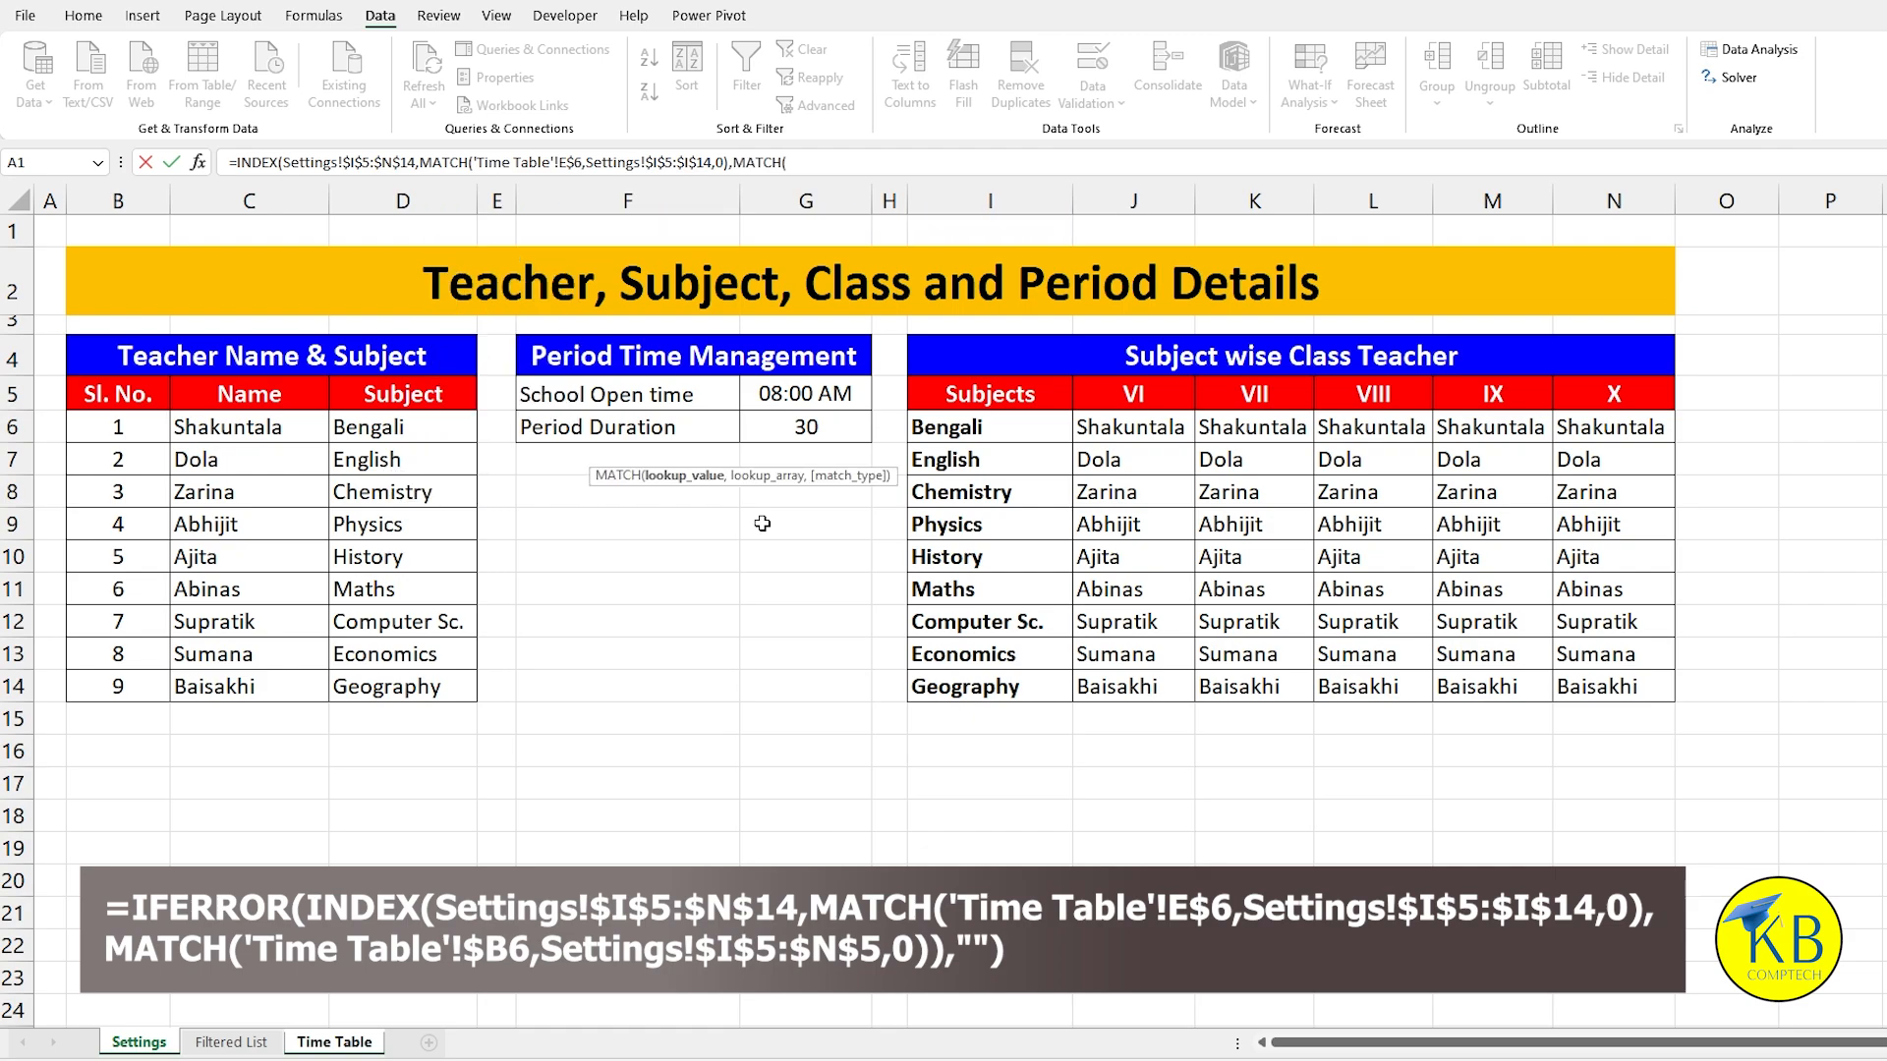
left_click(361, 1045)
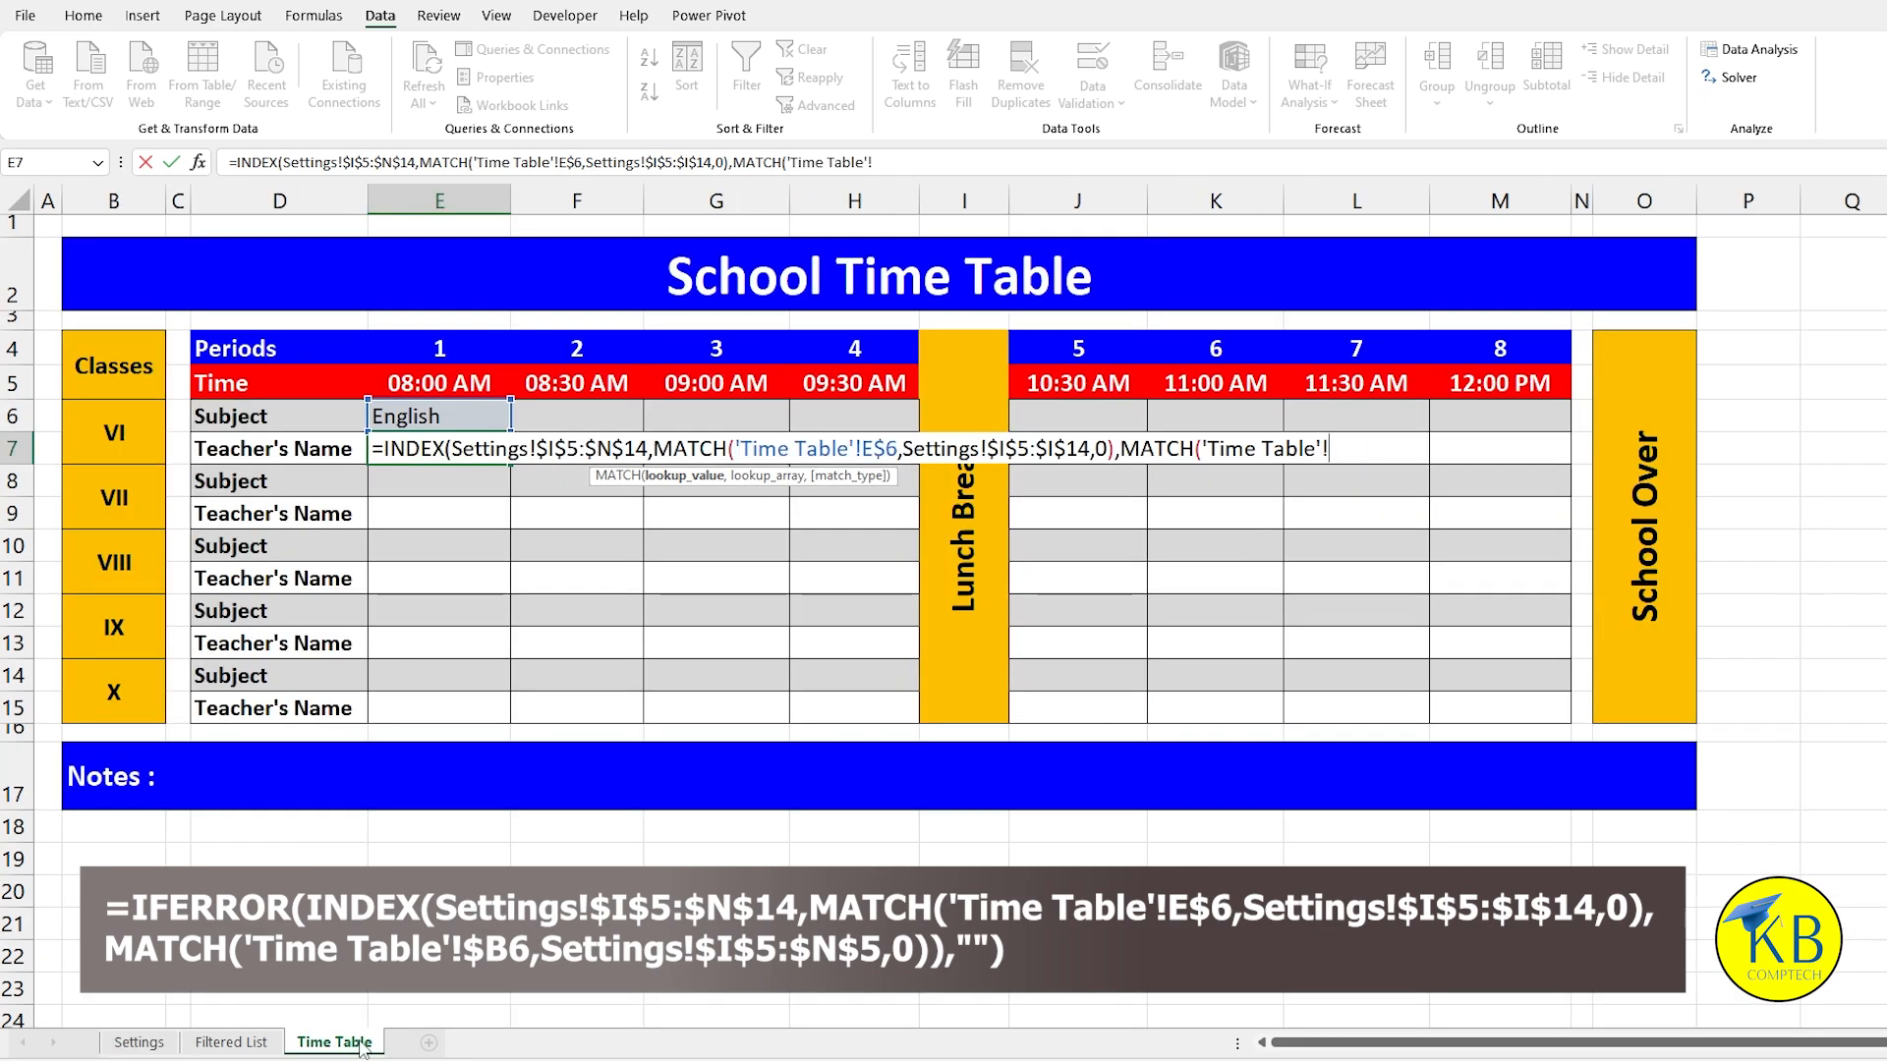
left_click(126, 441)
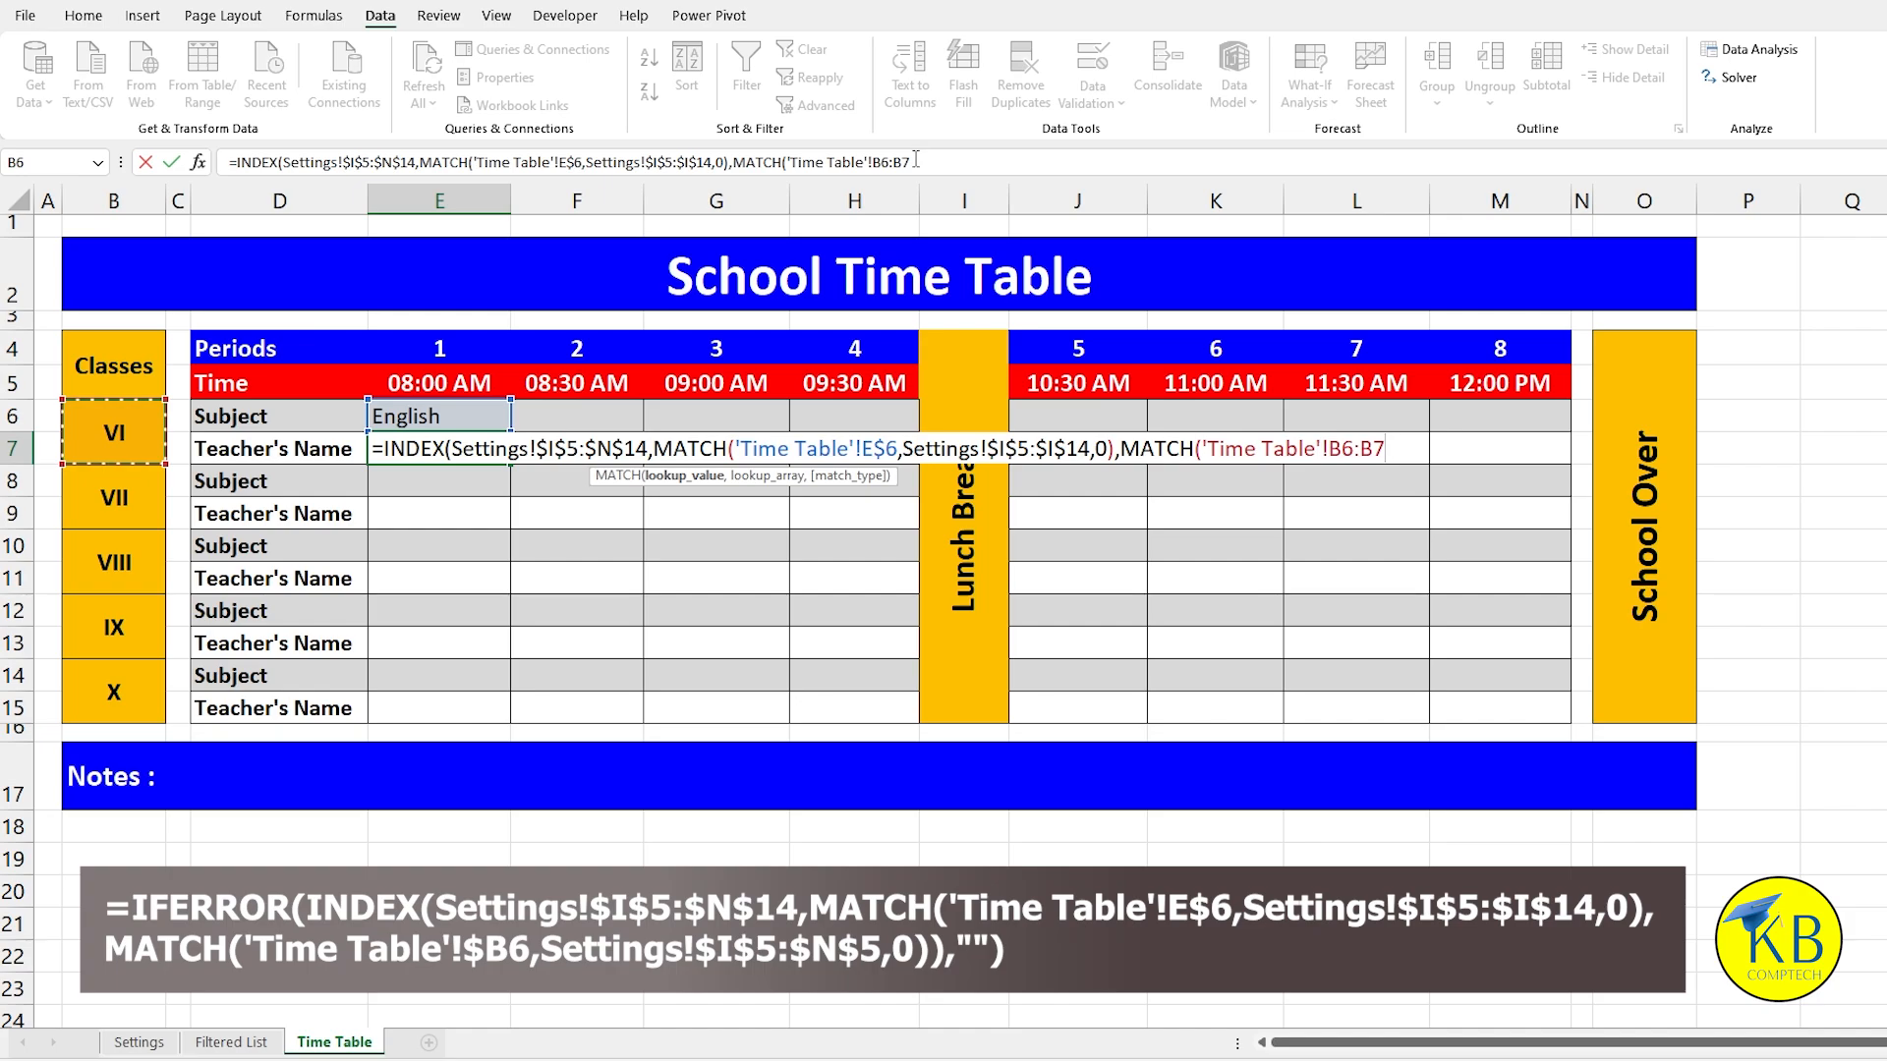
left_click(951, 169)
key("BackSpace")
key("BackSpace")
key("BackSpace")
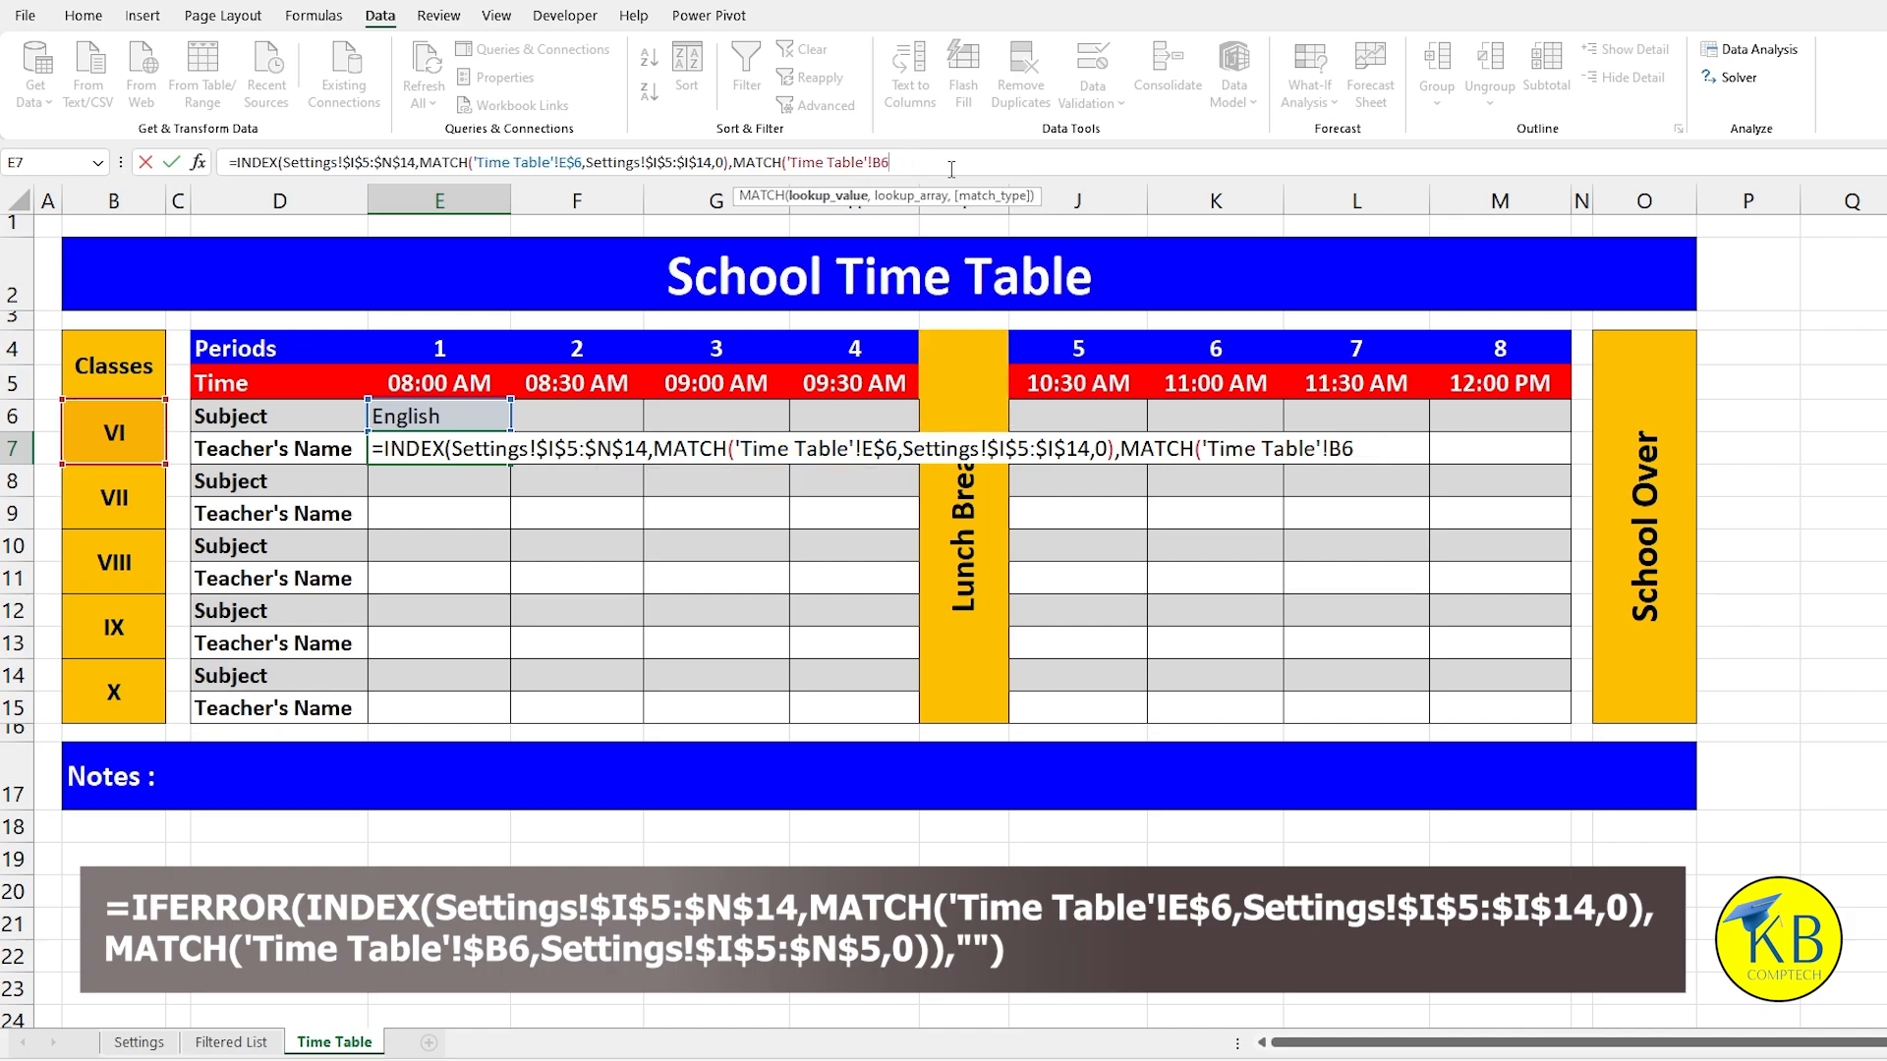
key("F4")
key("F4")
key("F4")
type(",")
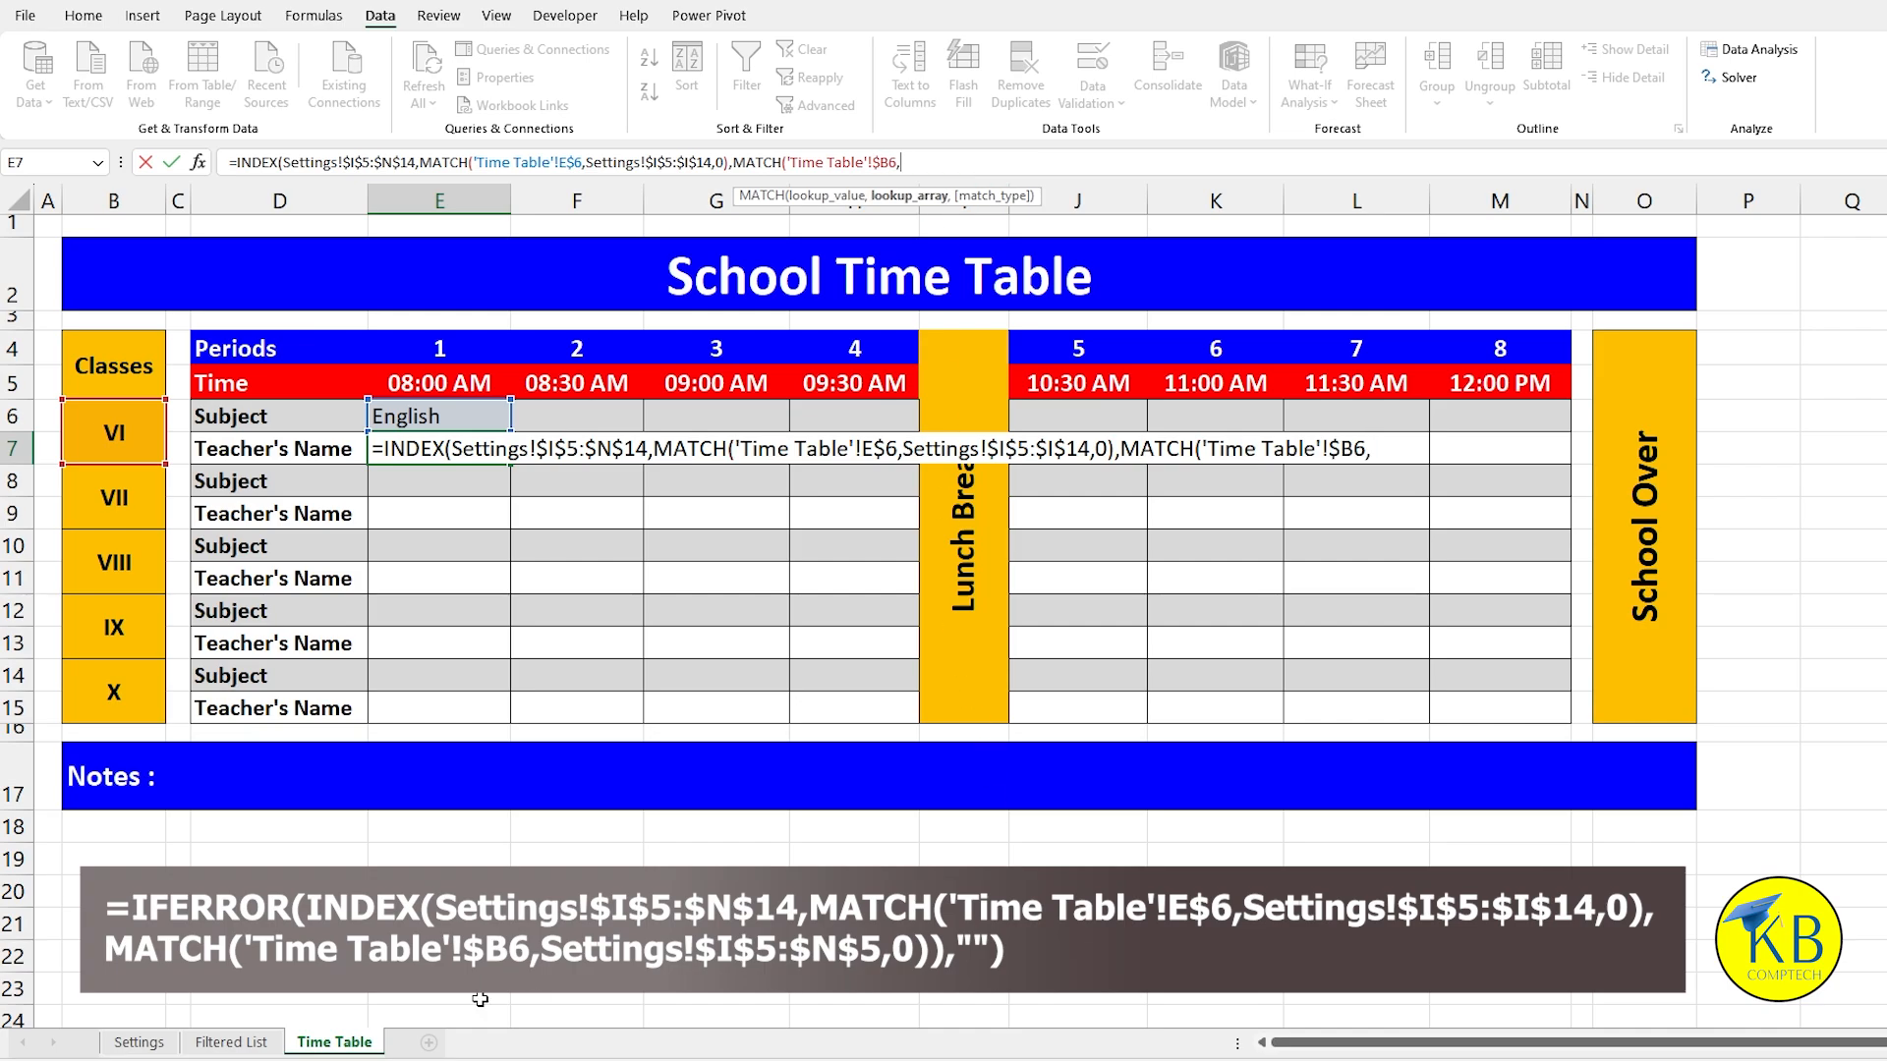
Step: Complete the column MATCH with lookup array Settings!$I$5:$N$5 and match type 0, and close the INDEX function
left_click(139, 1043)
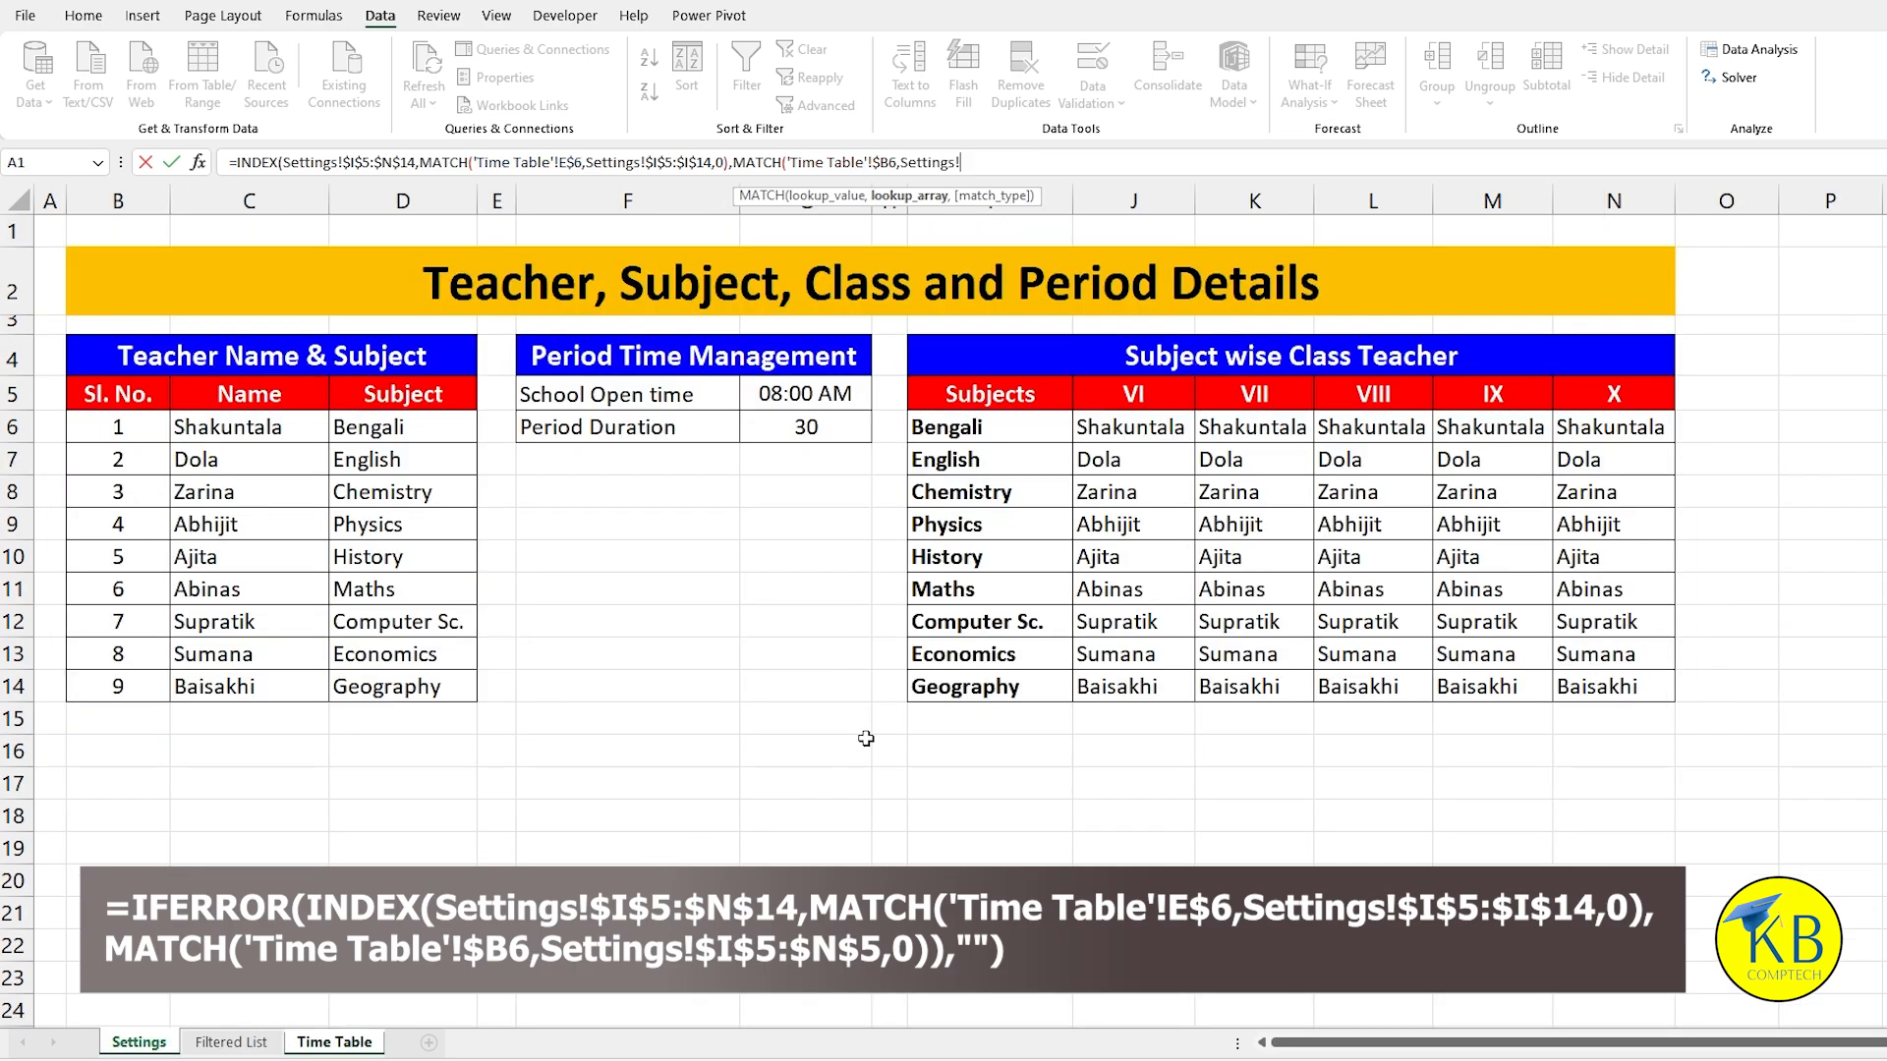
left_click_drag(966, 401, 1599, 397)
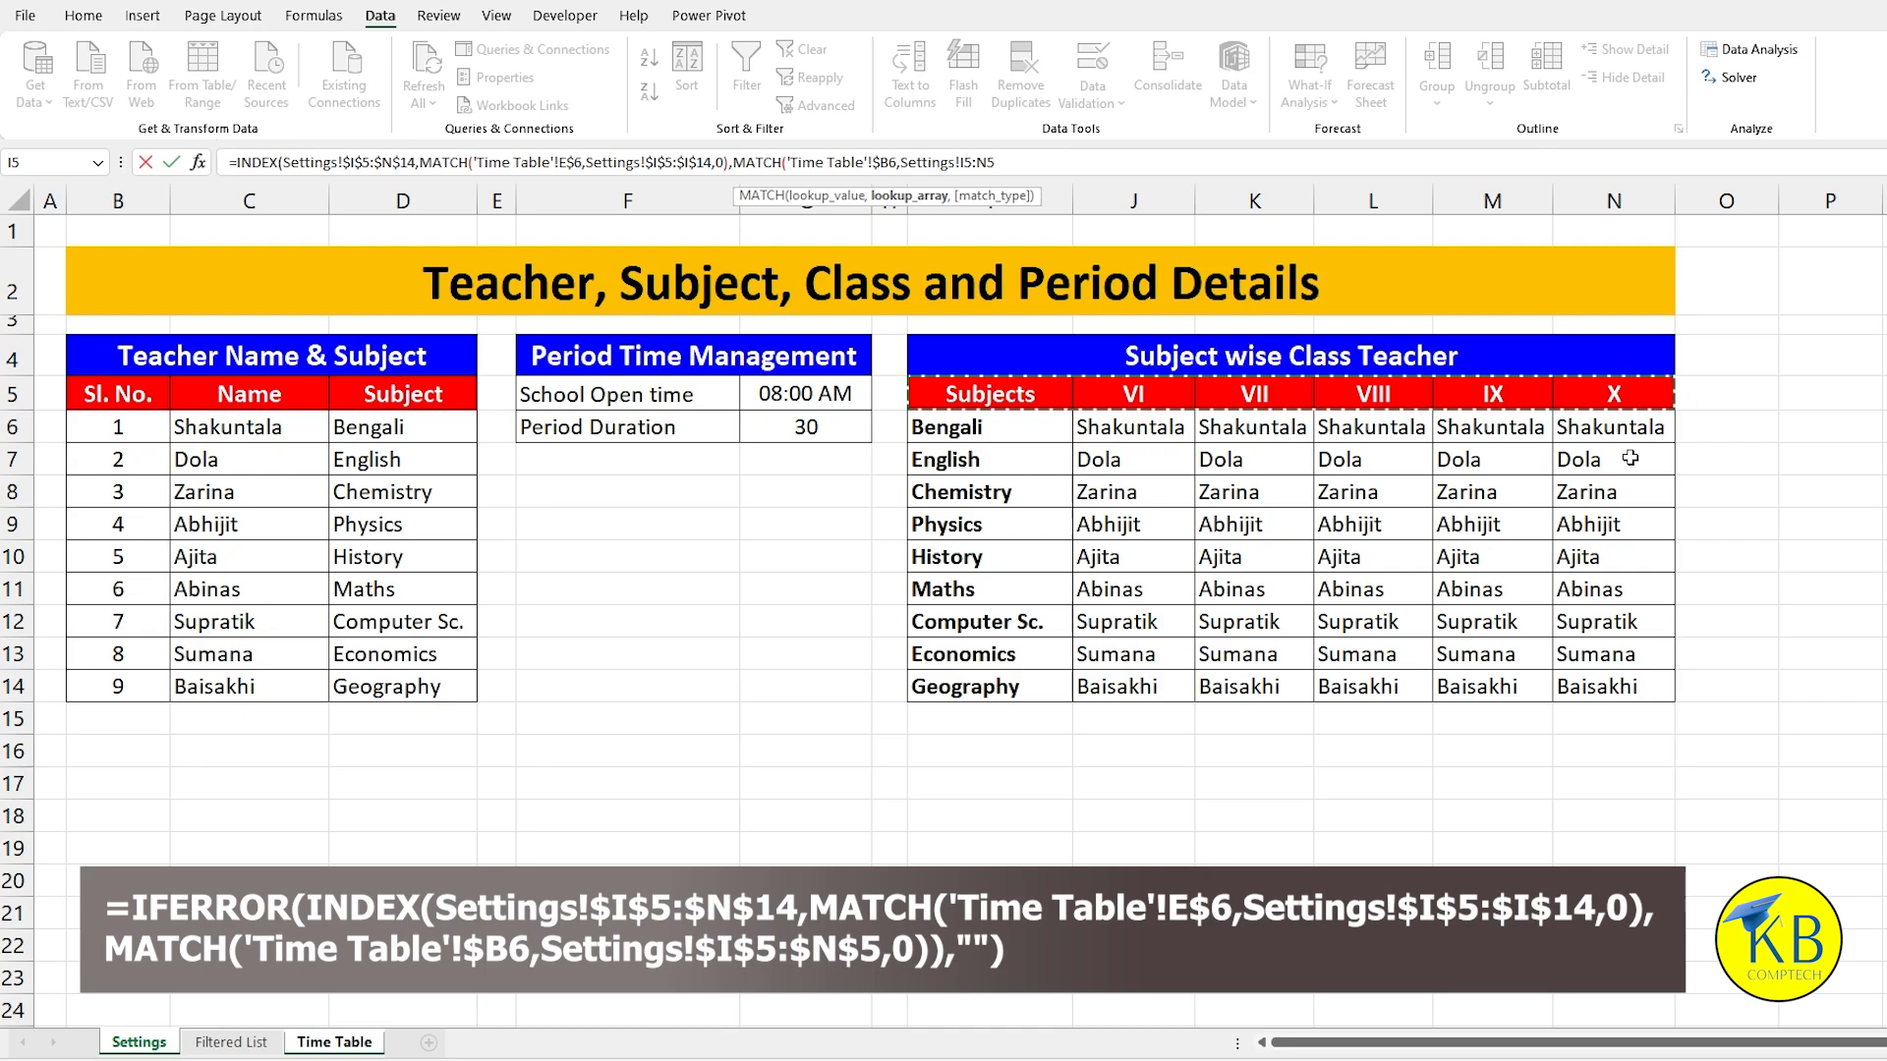
key("F4")
type(",")
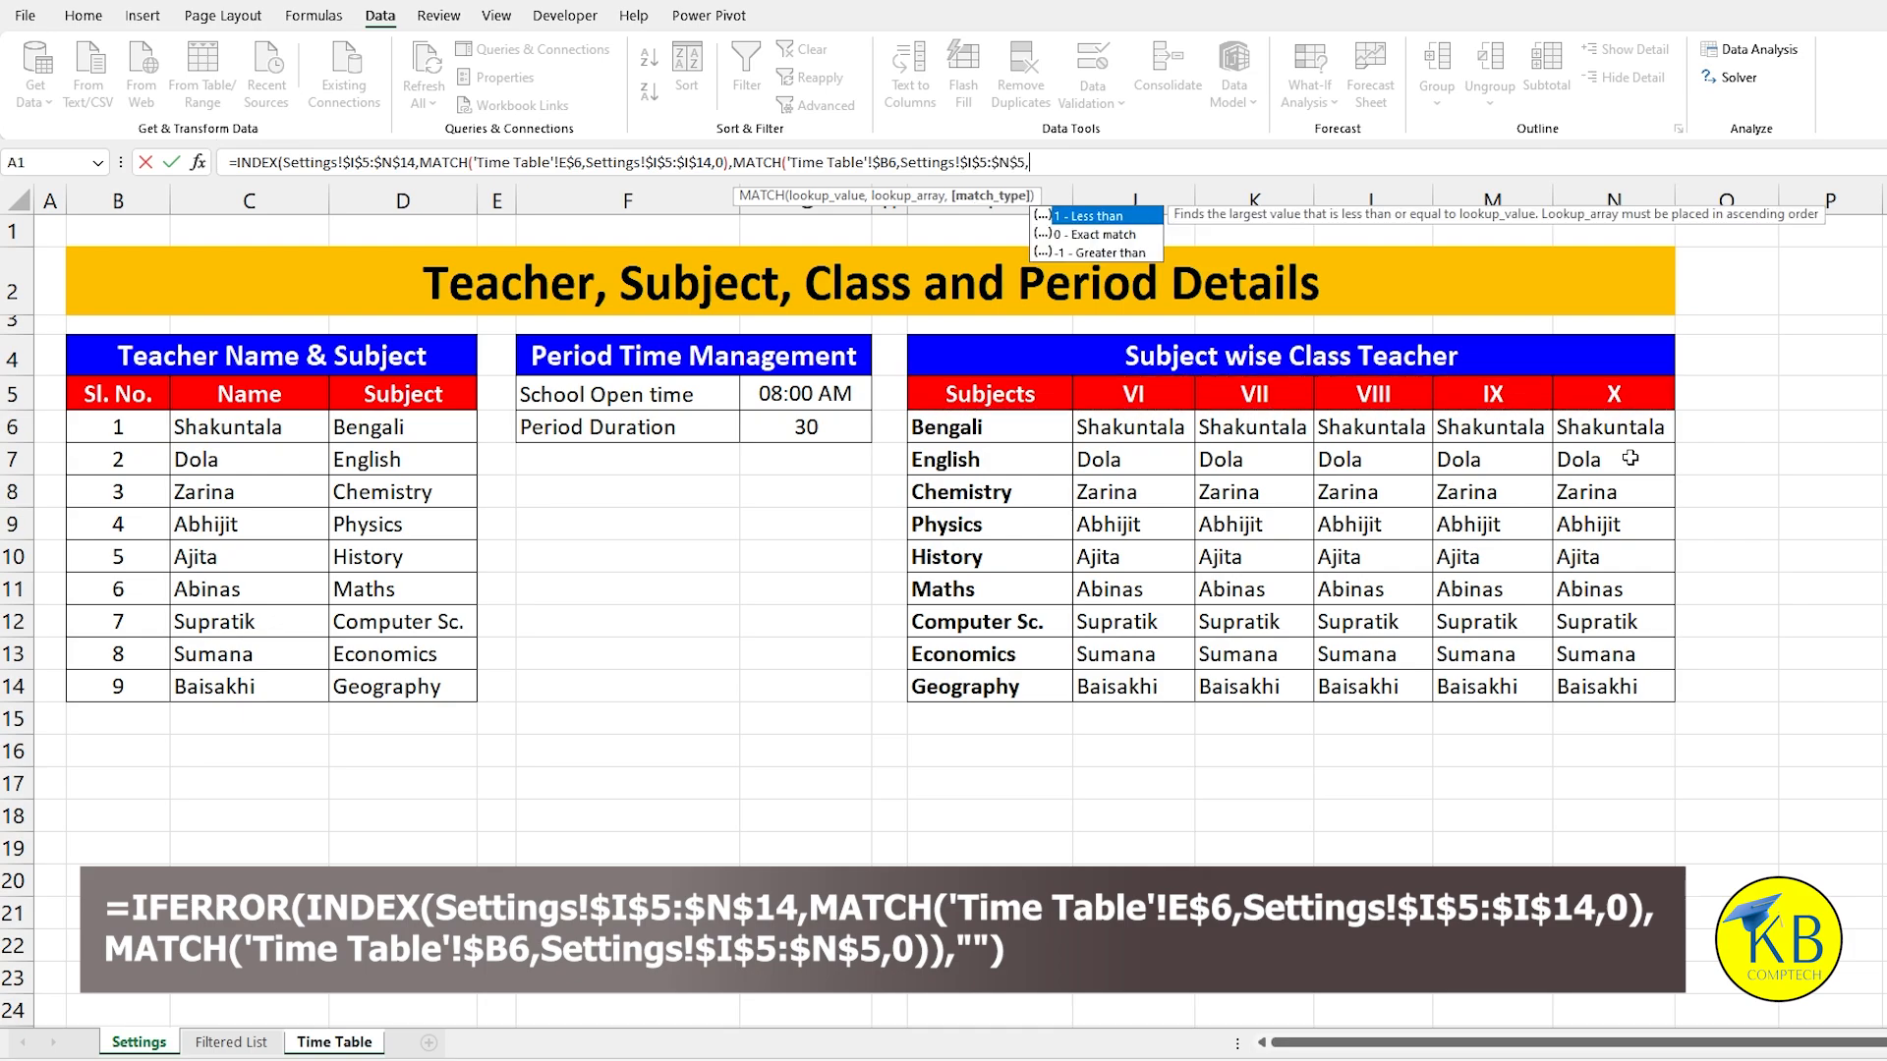
type("0)")
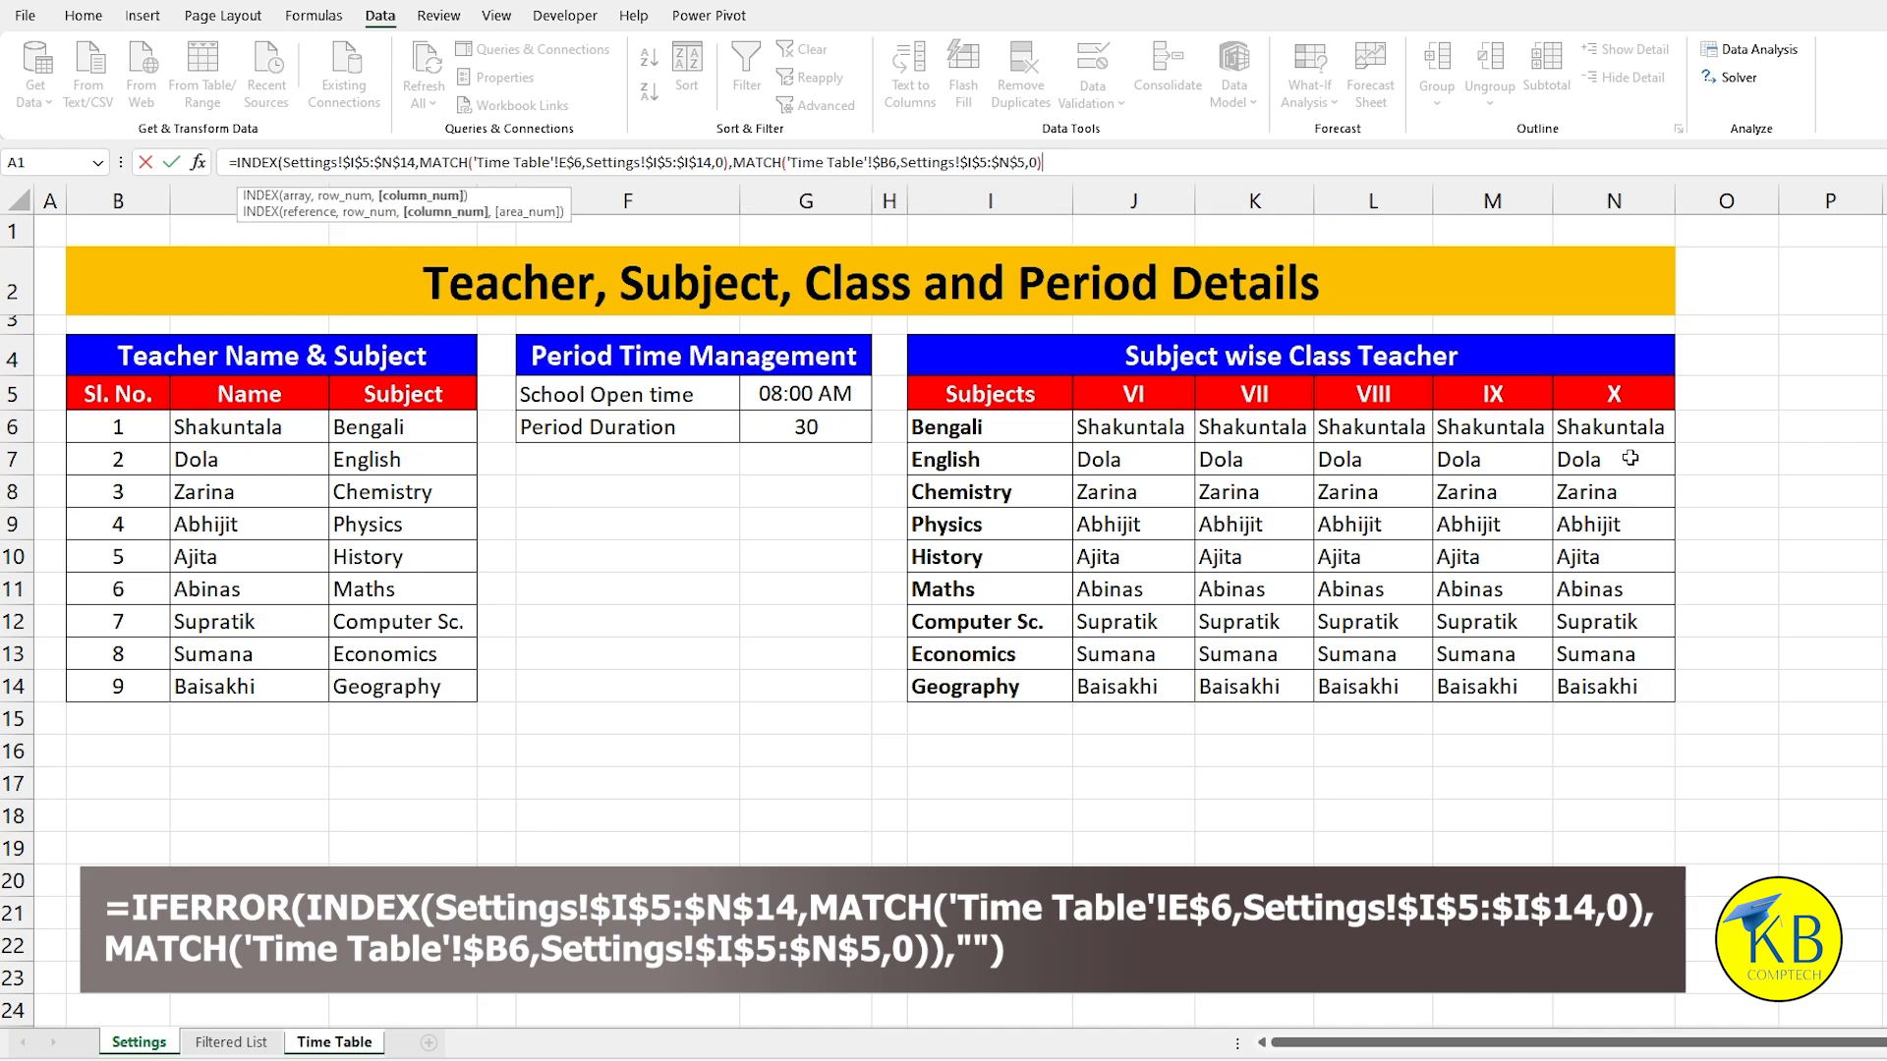
type(")")
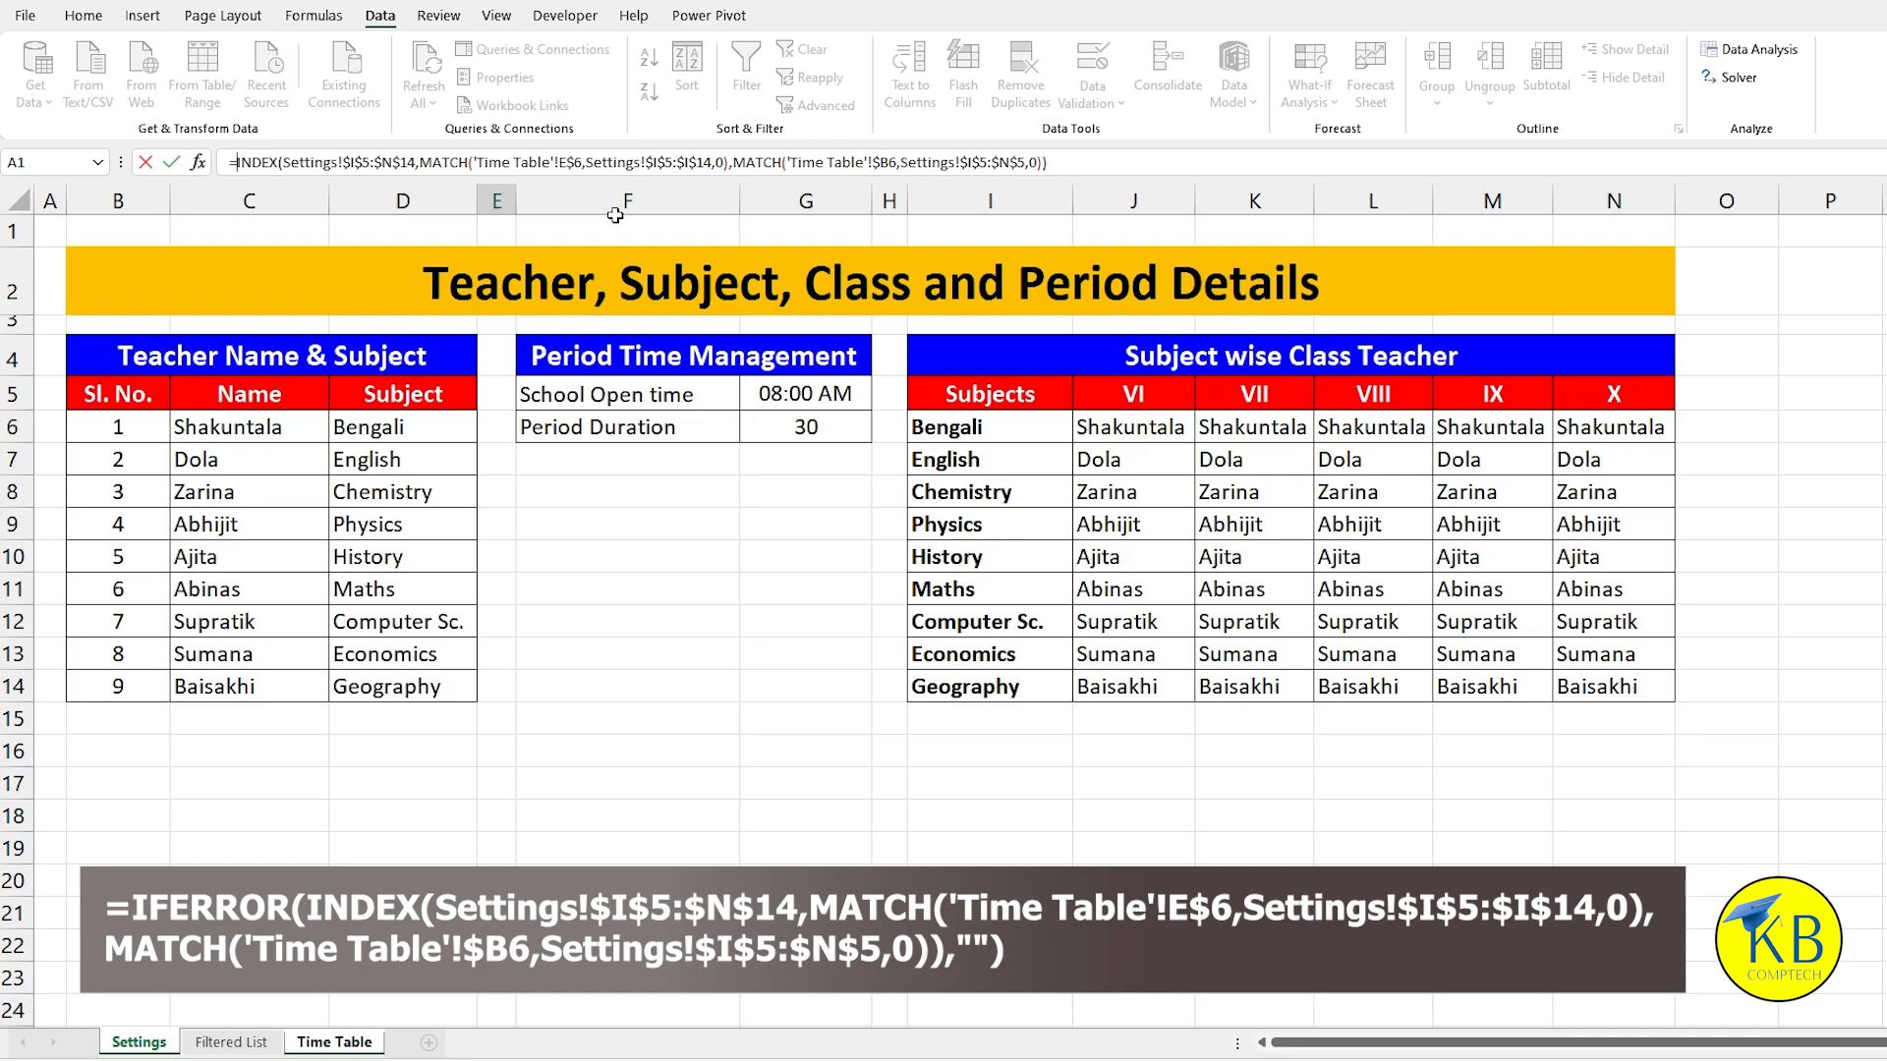
Step: Wrap the INDEX formula in IFERROR with "" as the error value and enter it in E7
type("IFERROR(")
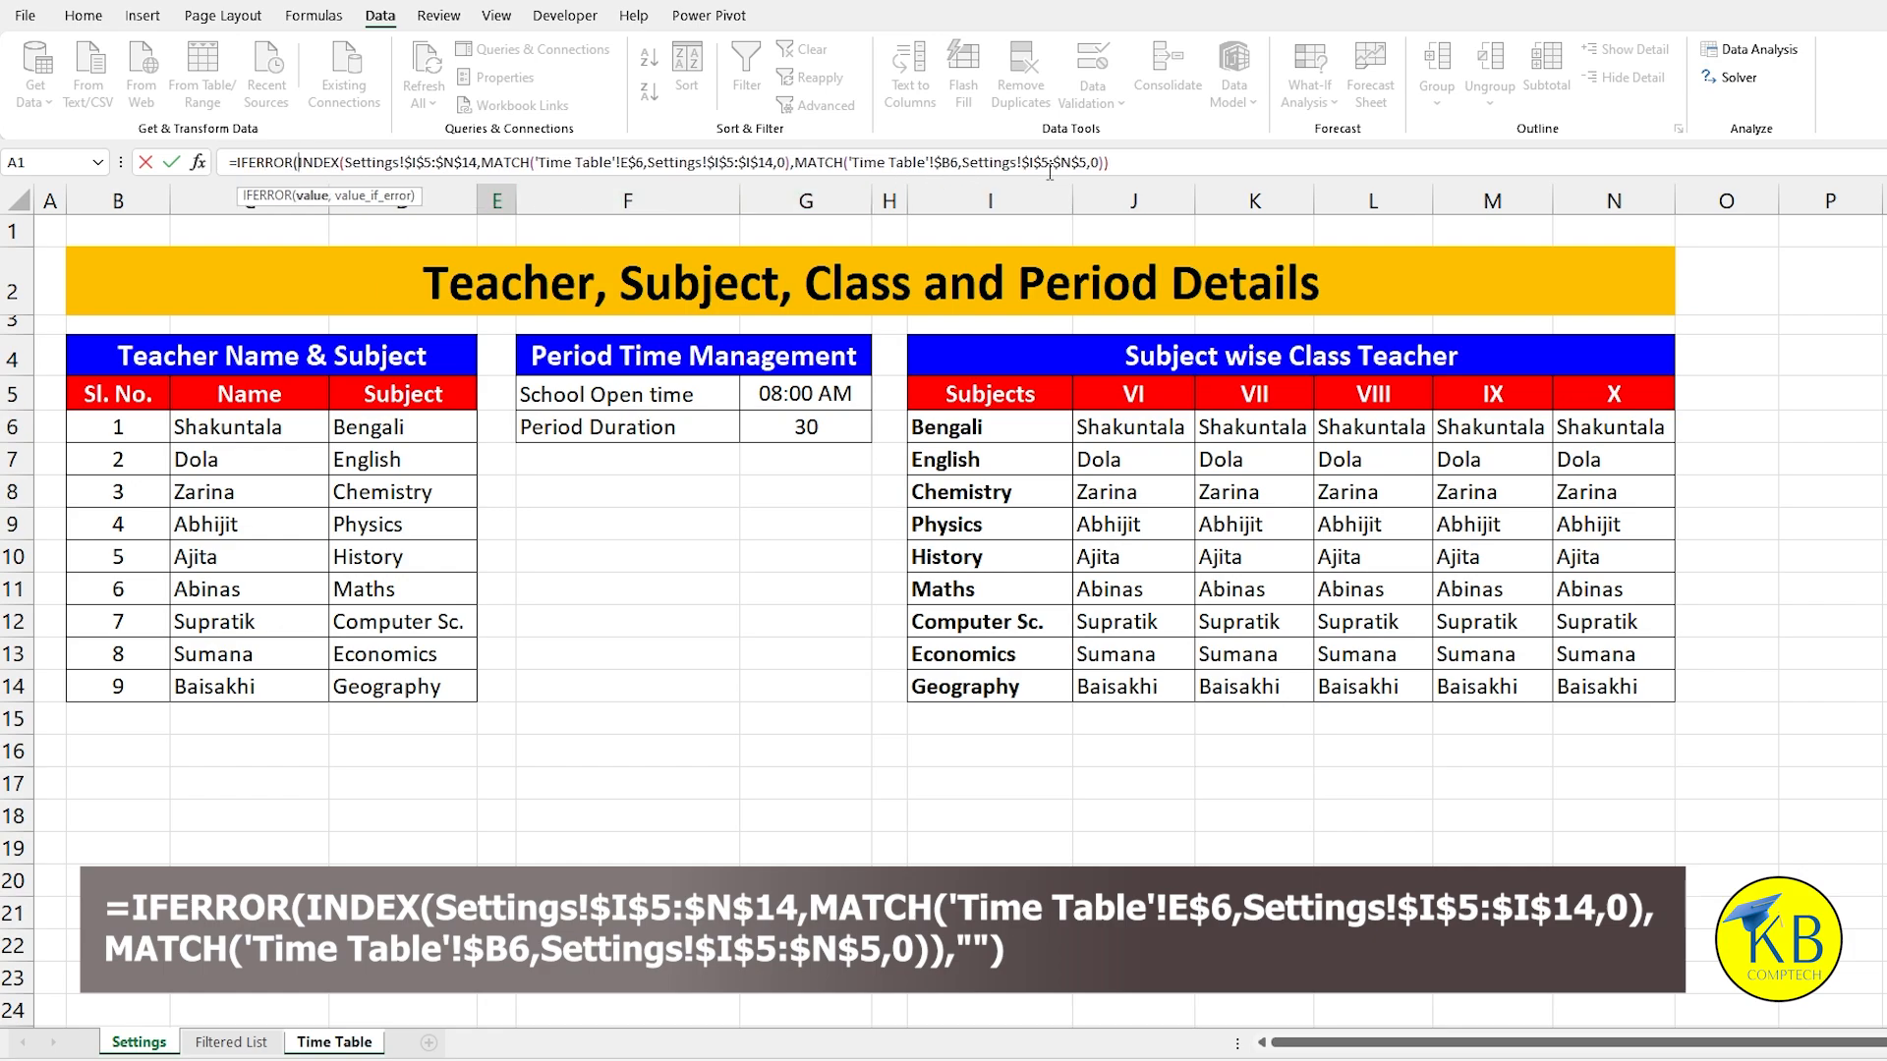
type(",\"")
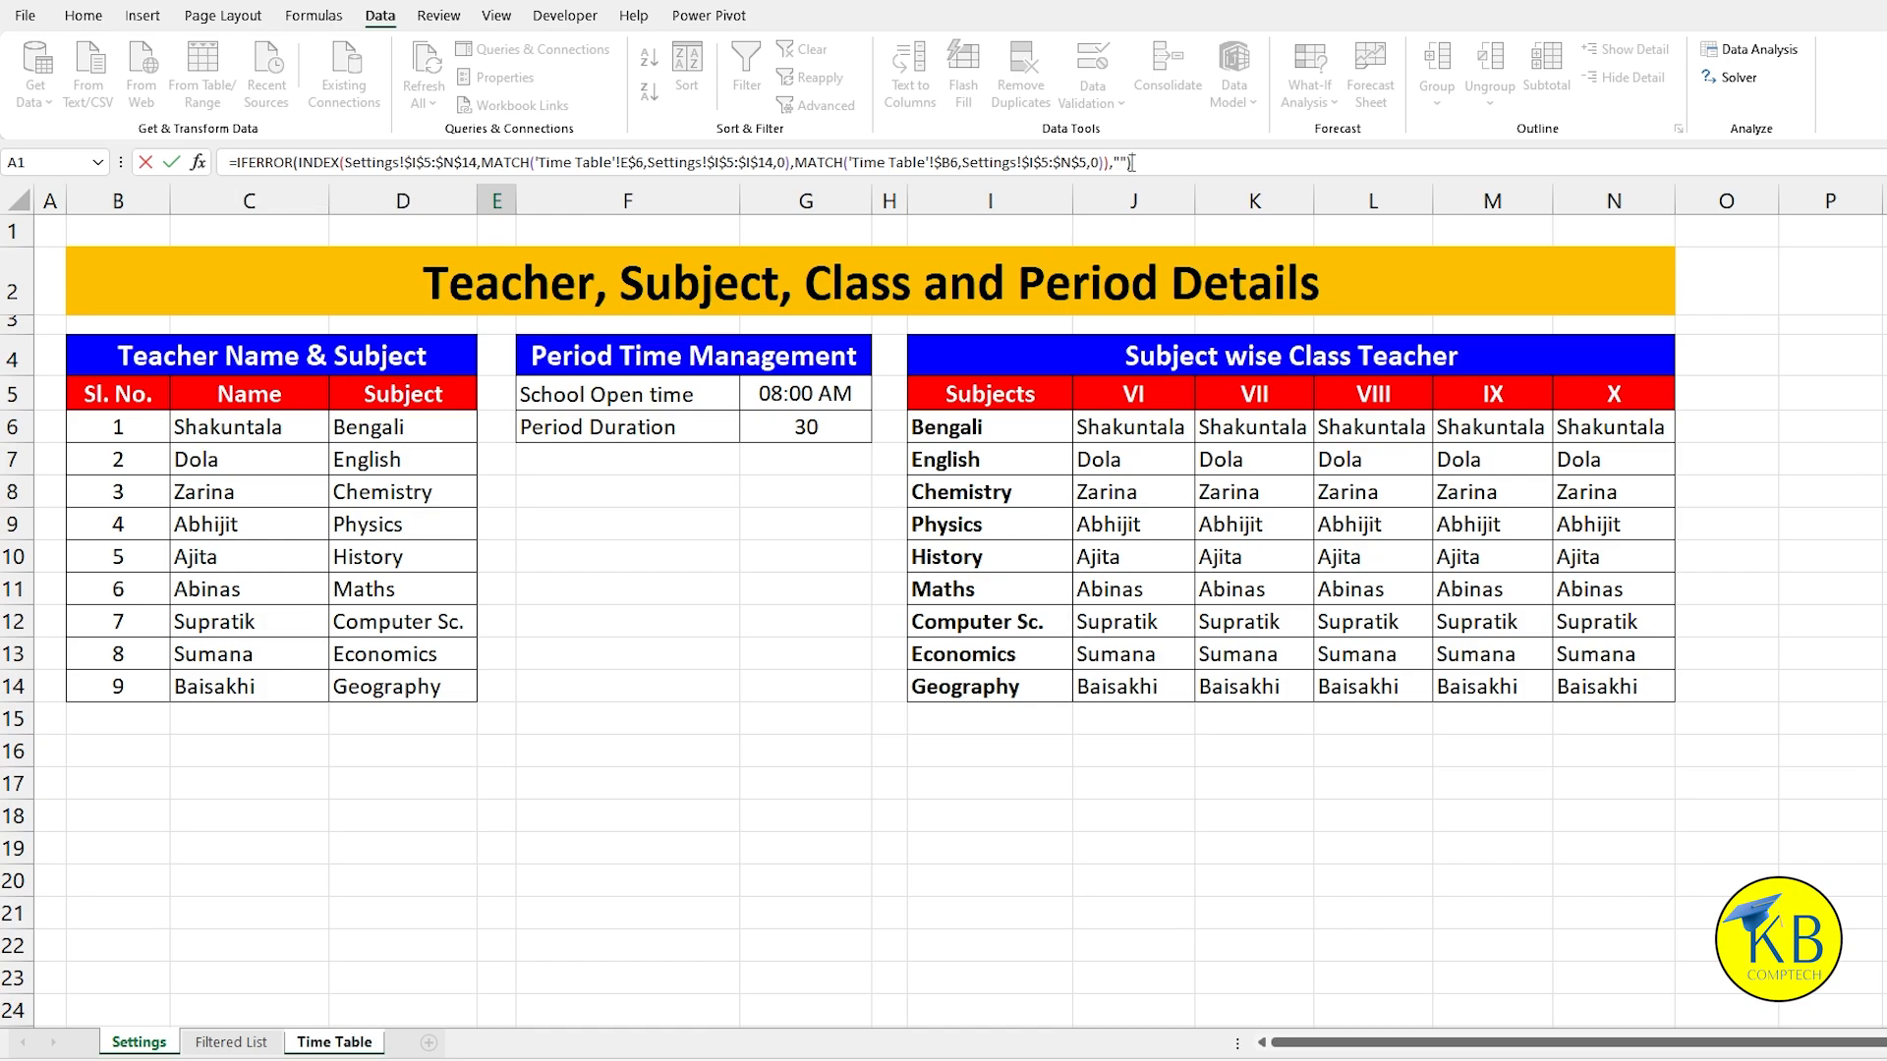
key("Return")
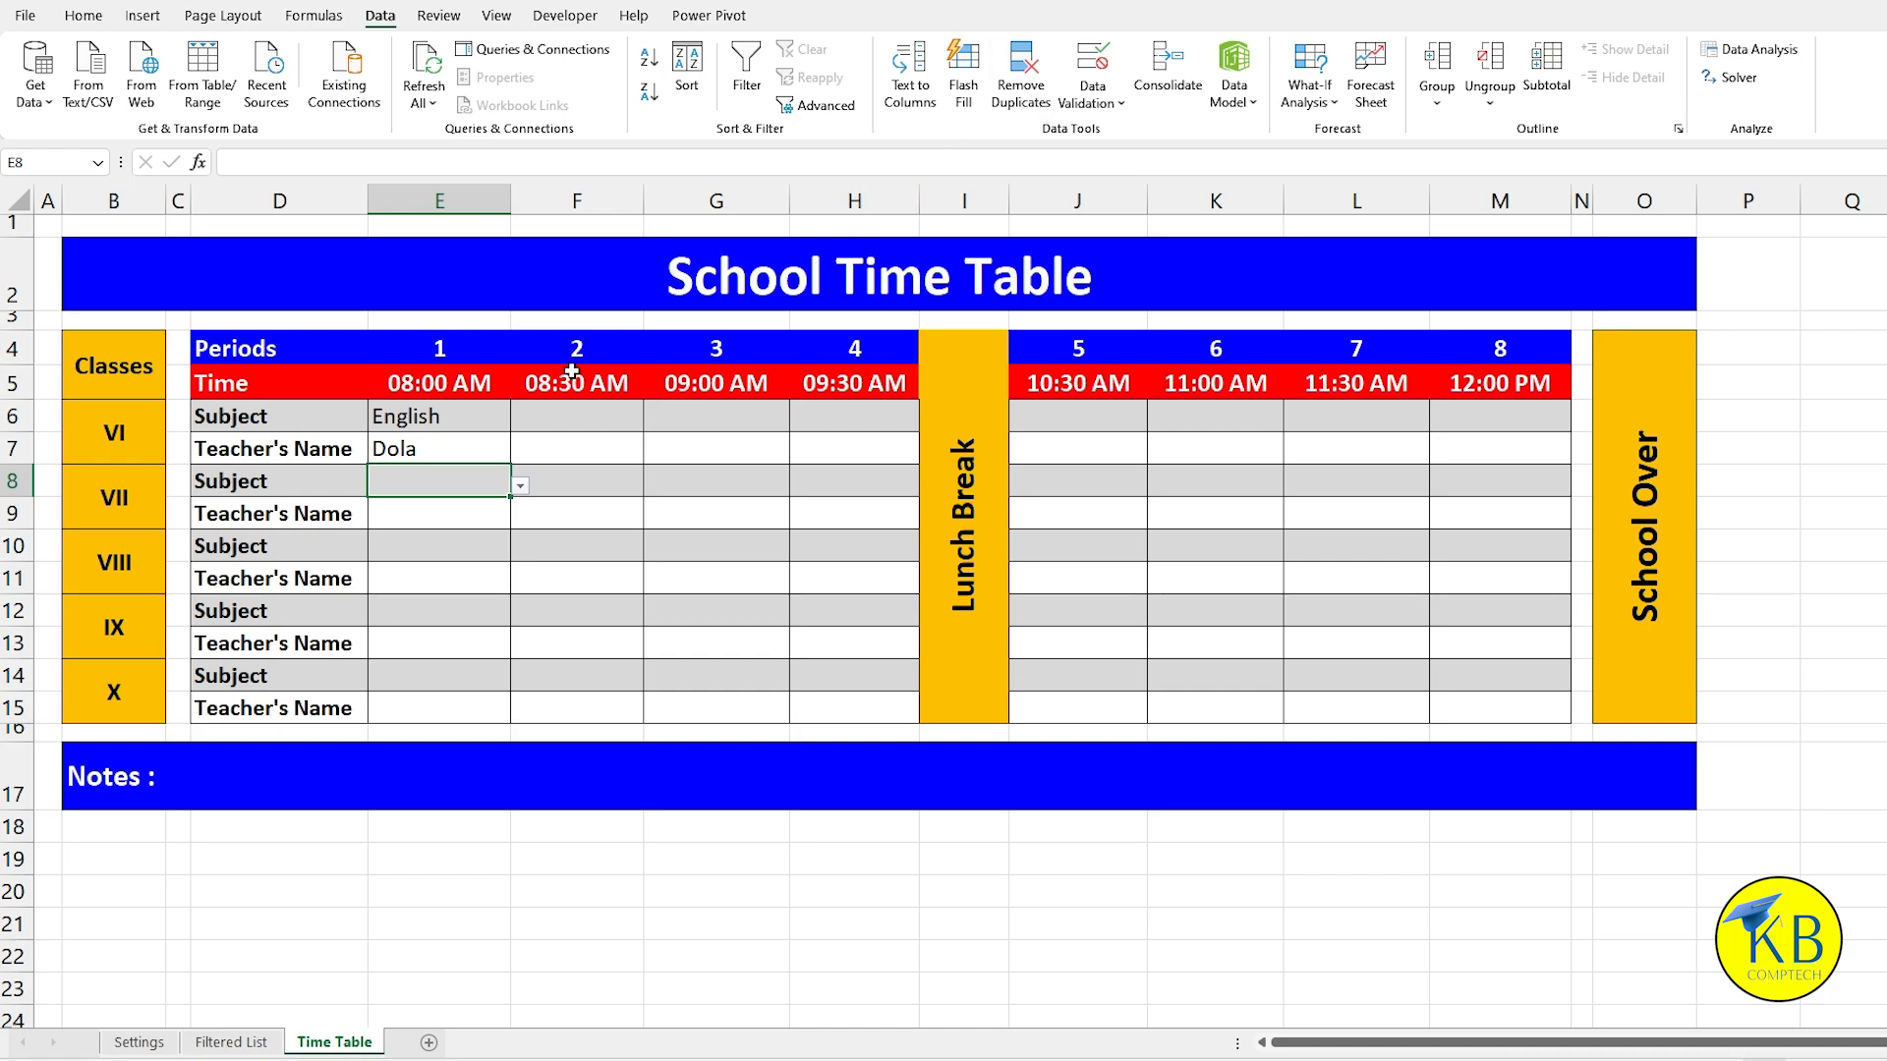
Step: Copy the teacher-name formula from E7 to class VII's Period 1 teacher cell, E9
left_click(444, 452)
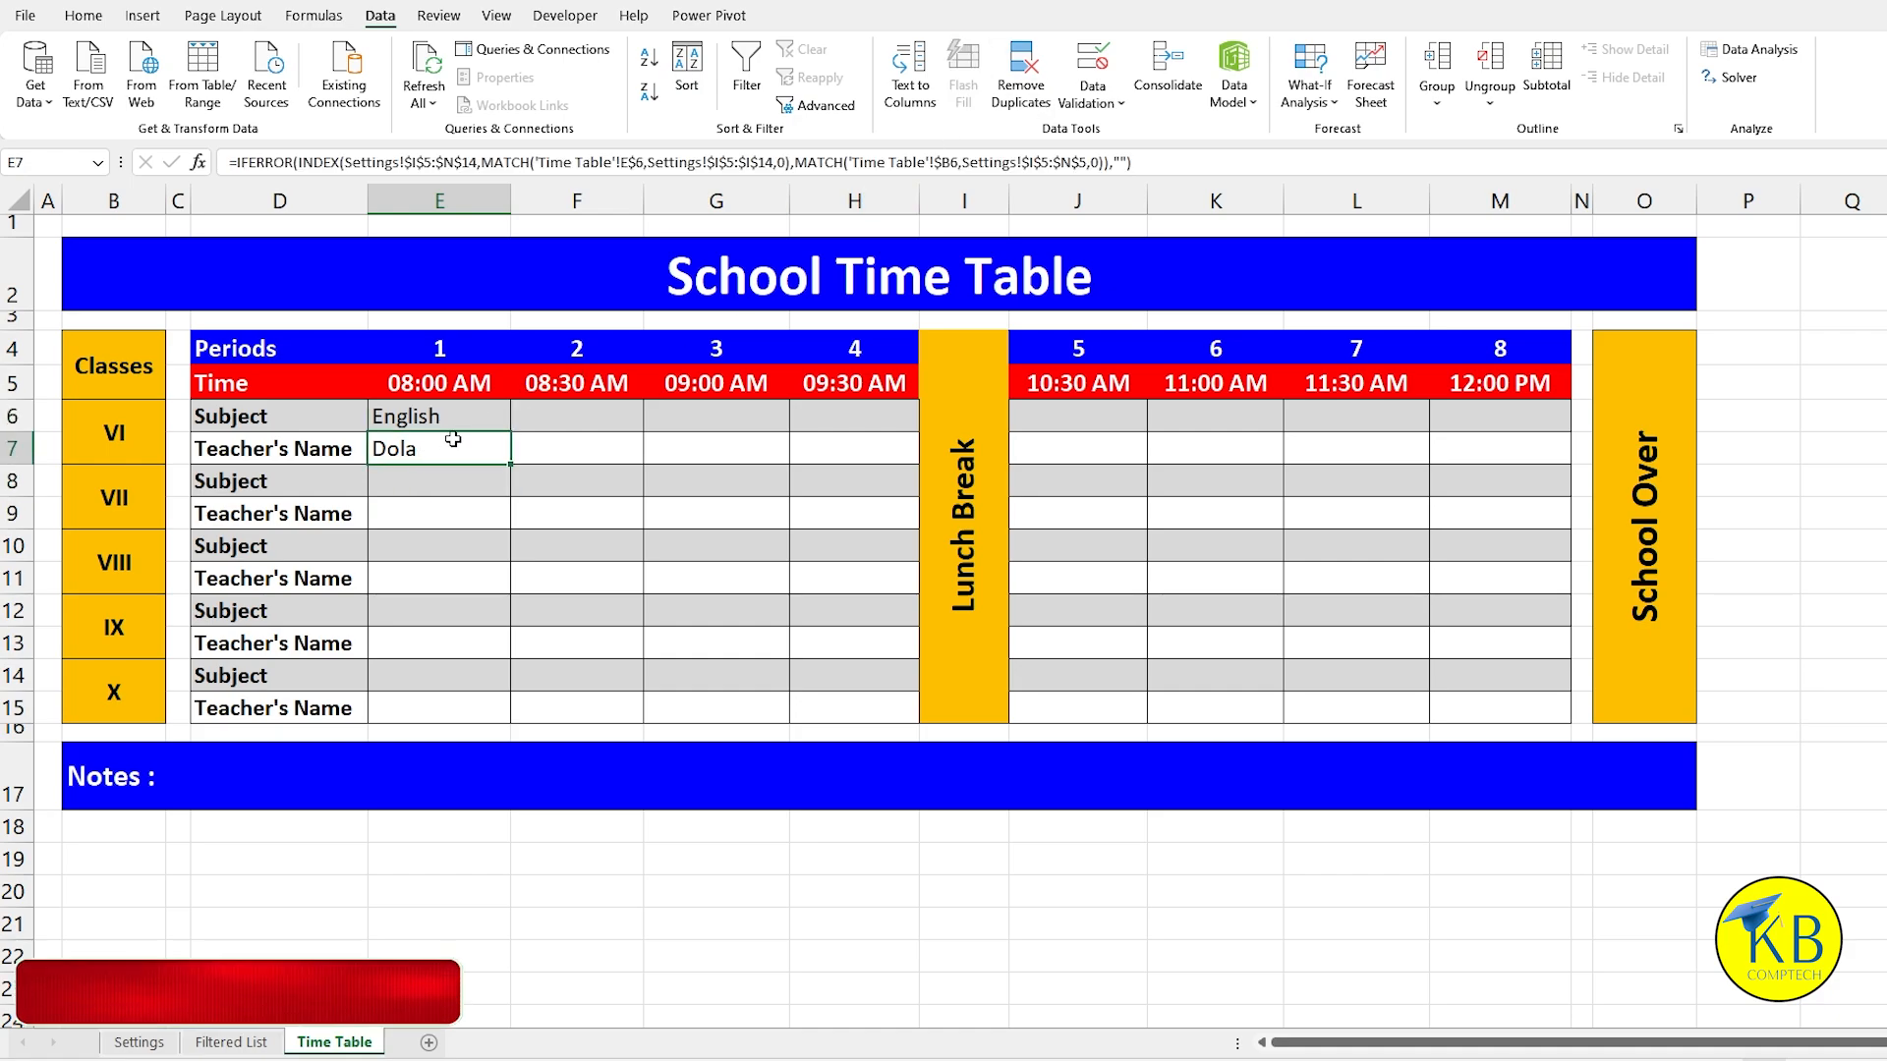
left_click(464, 418)
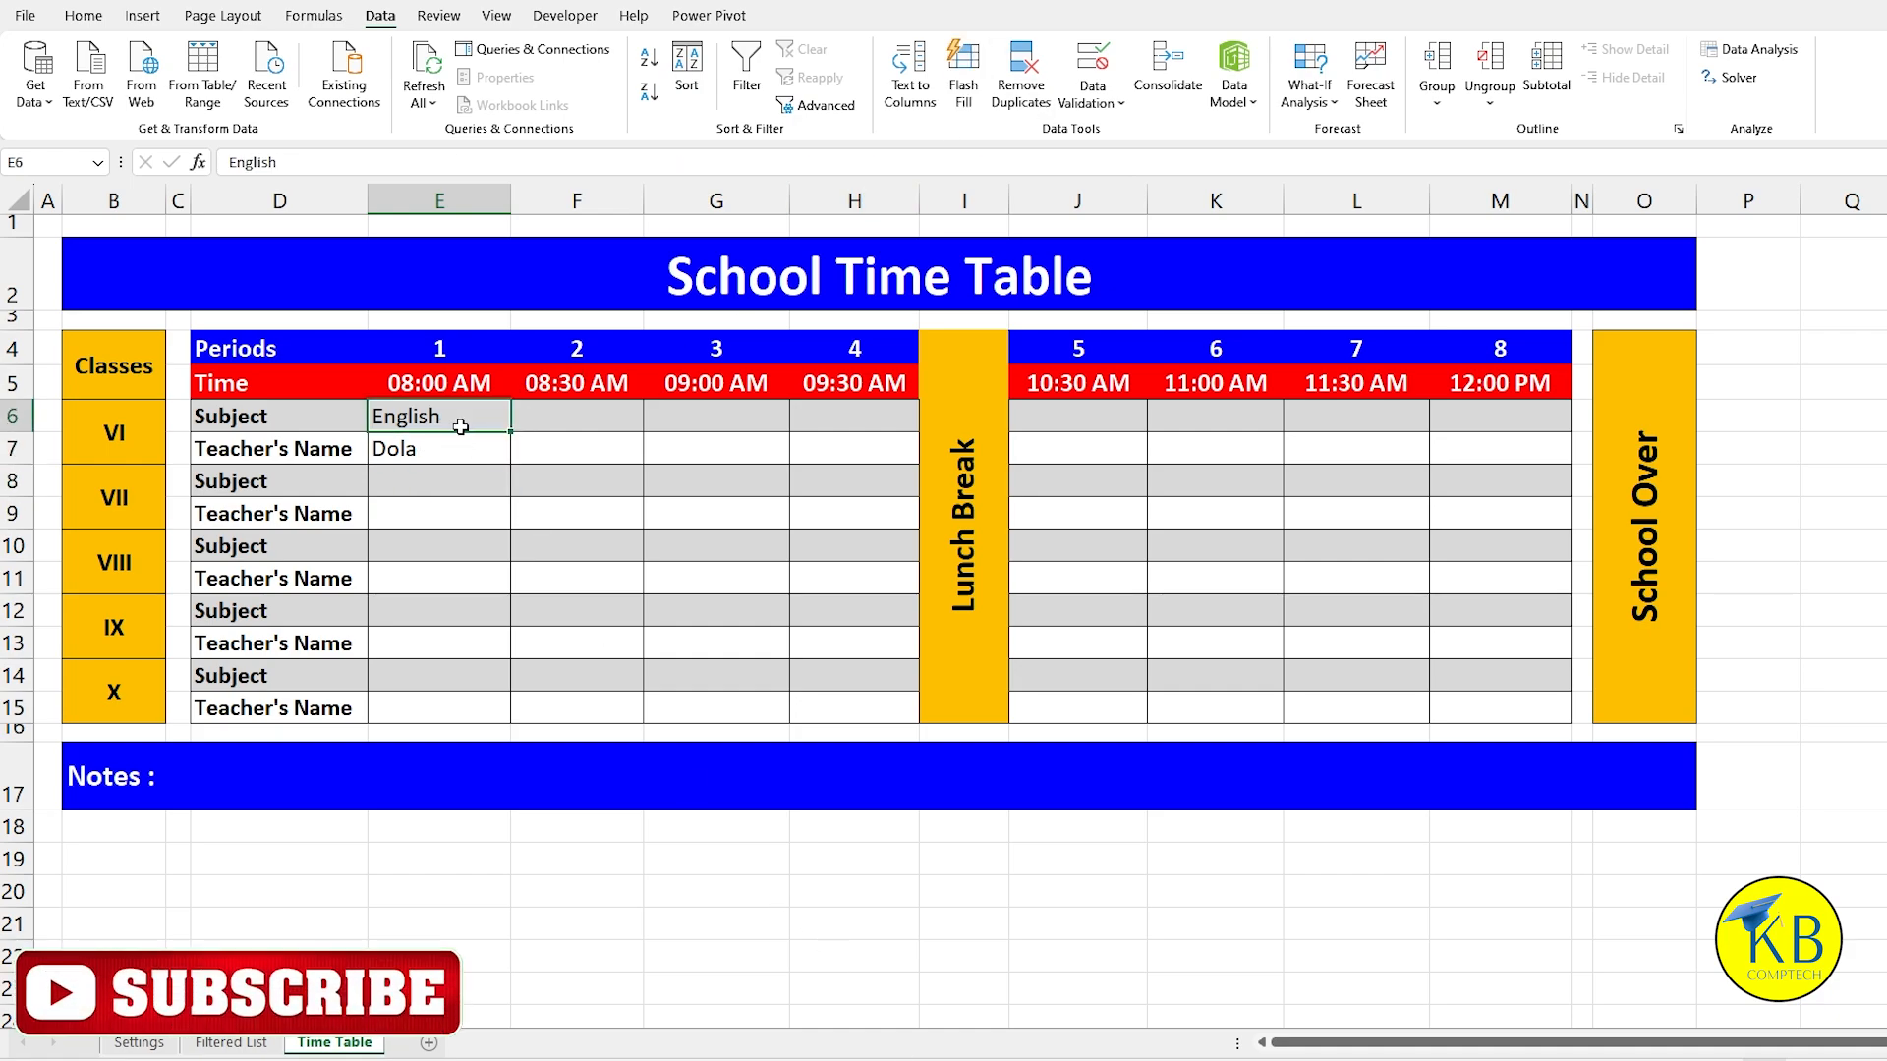
left_click(410, 452)
key("ctrl+c")
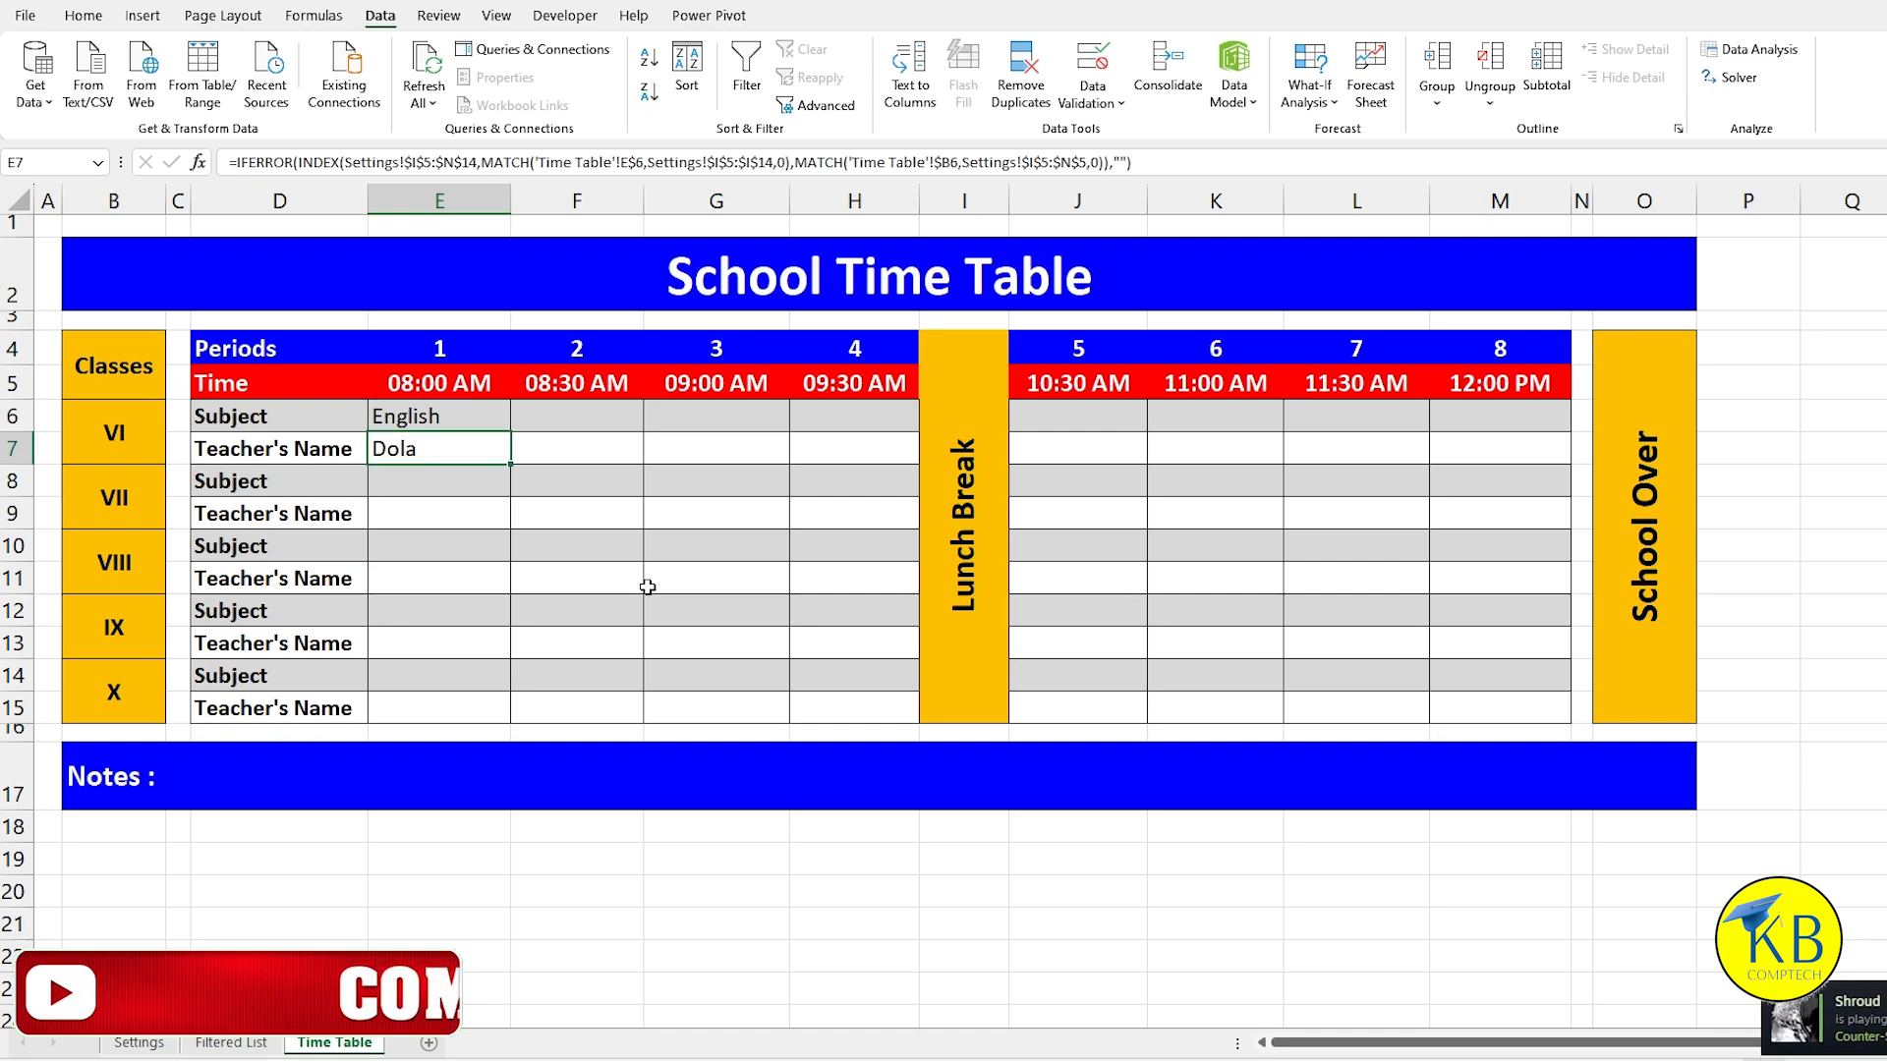
left_click(454, 519)
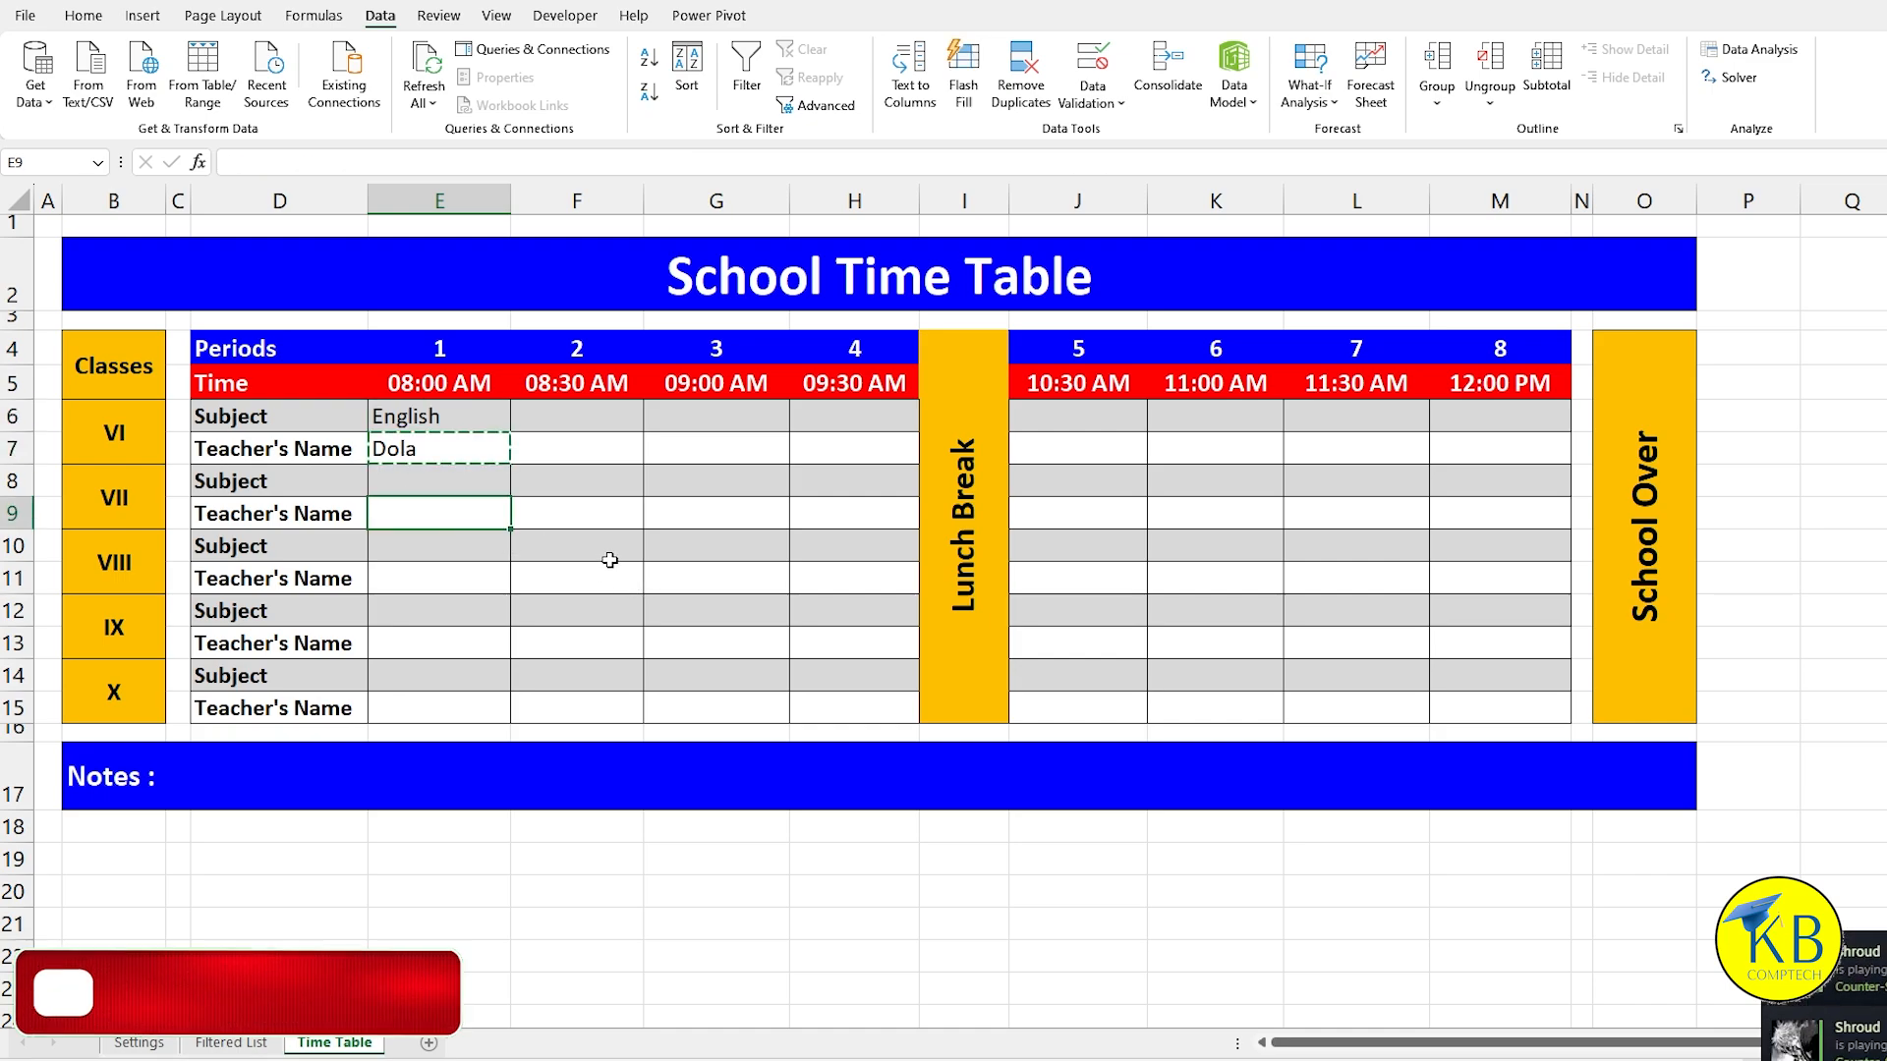
key("ctrl+v")
Step: Change the subject lookup value in E9's formula to the row-locked reference 'Time Table'!E$8
left_click(455, 517)
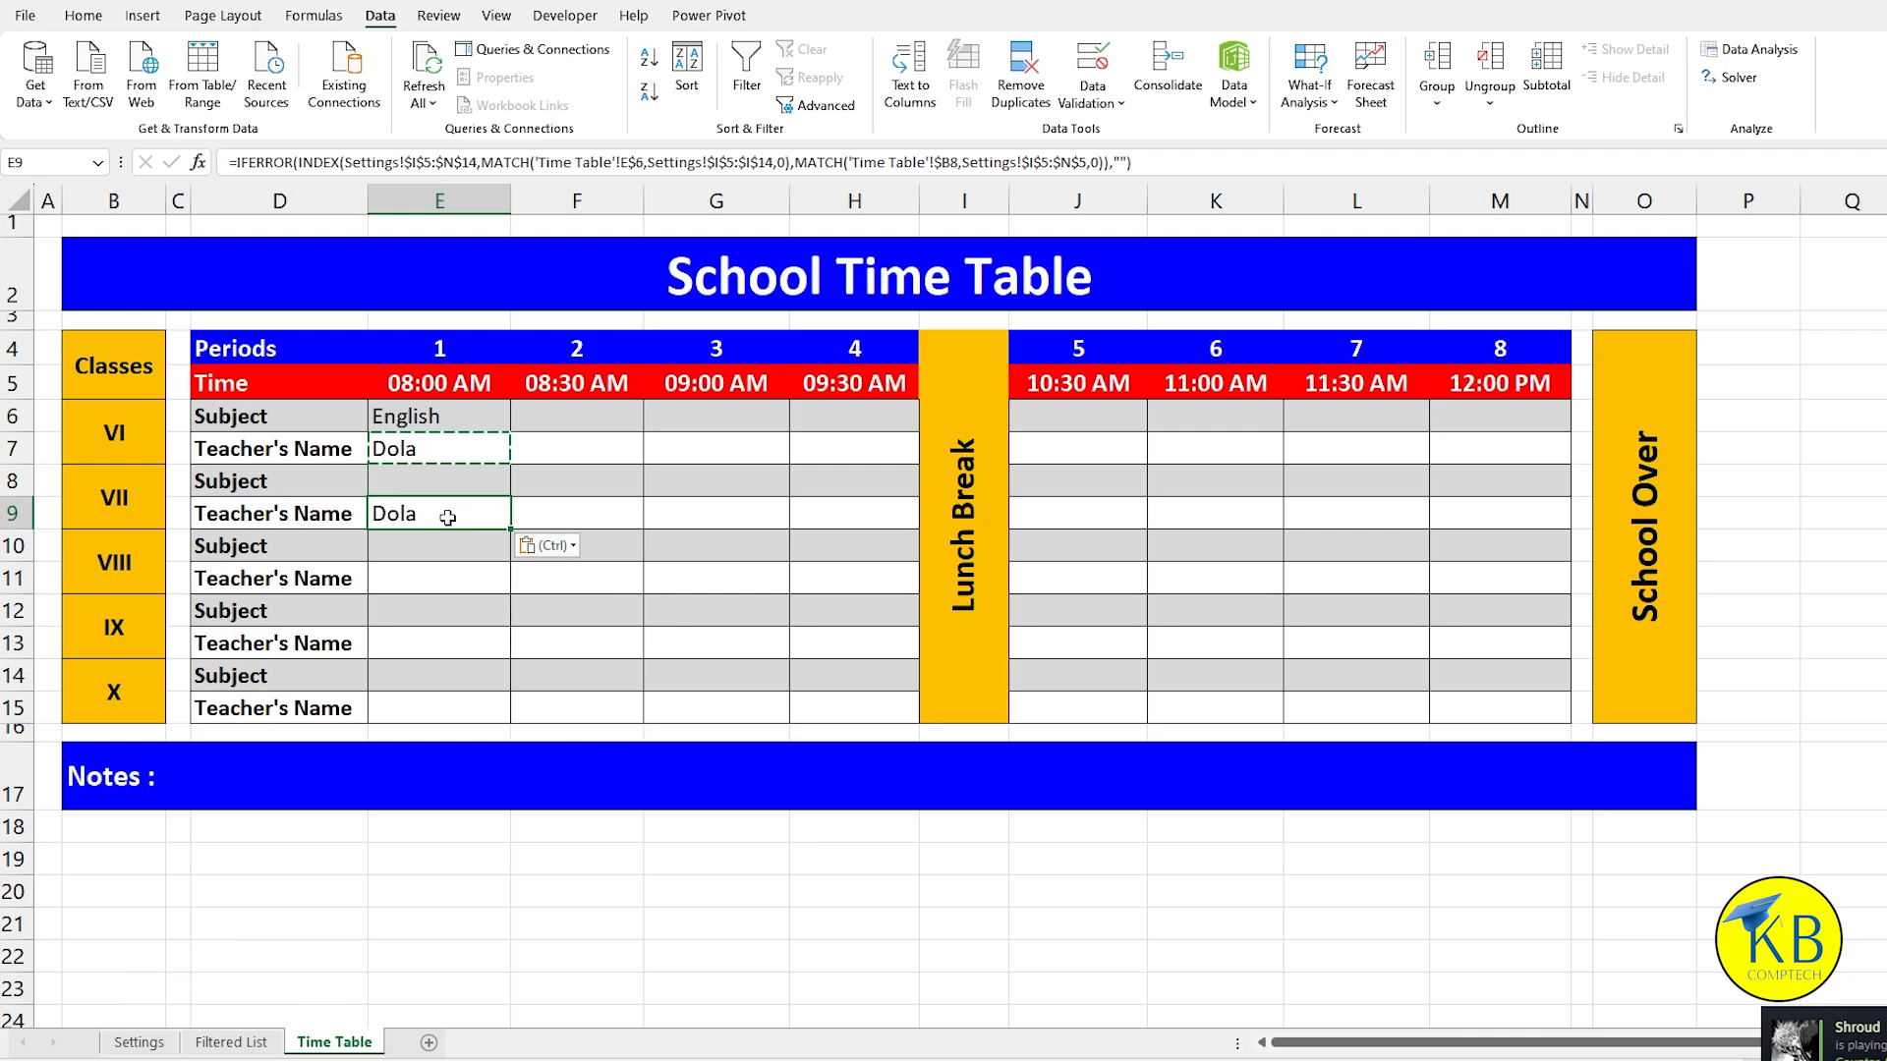
left_click(645, 163)
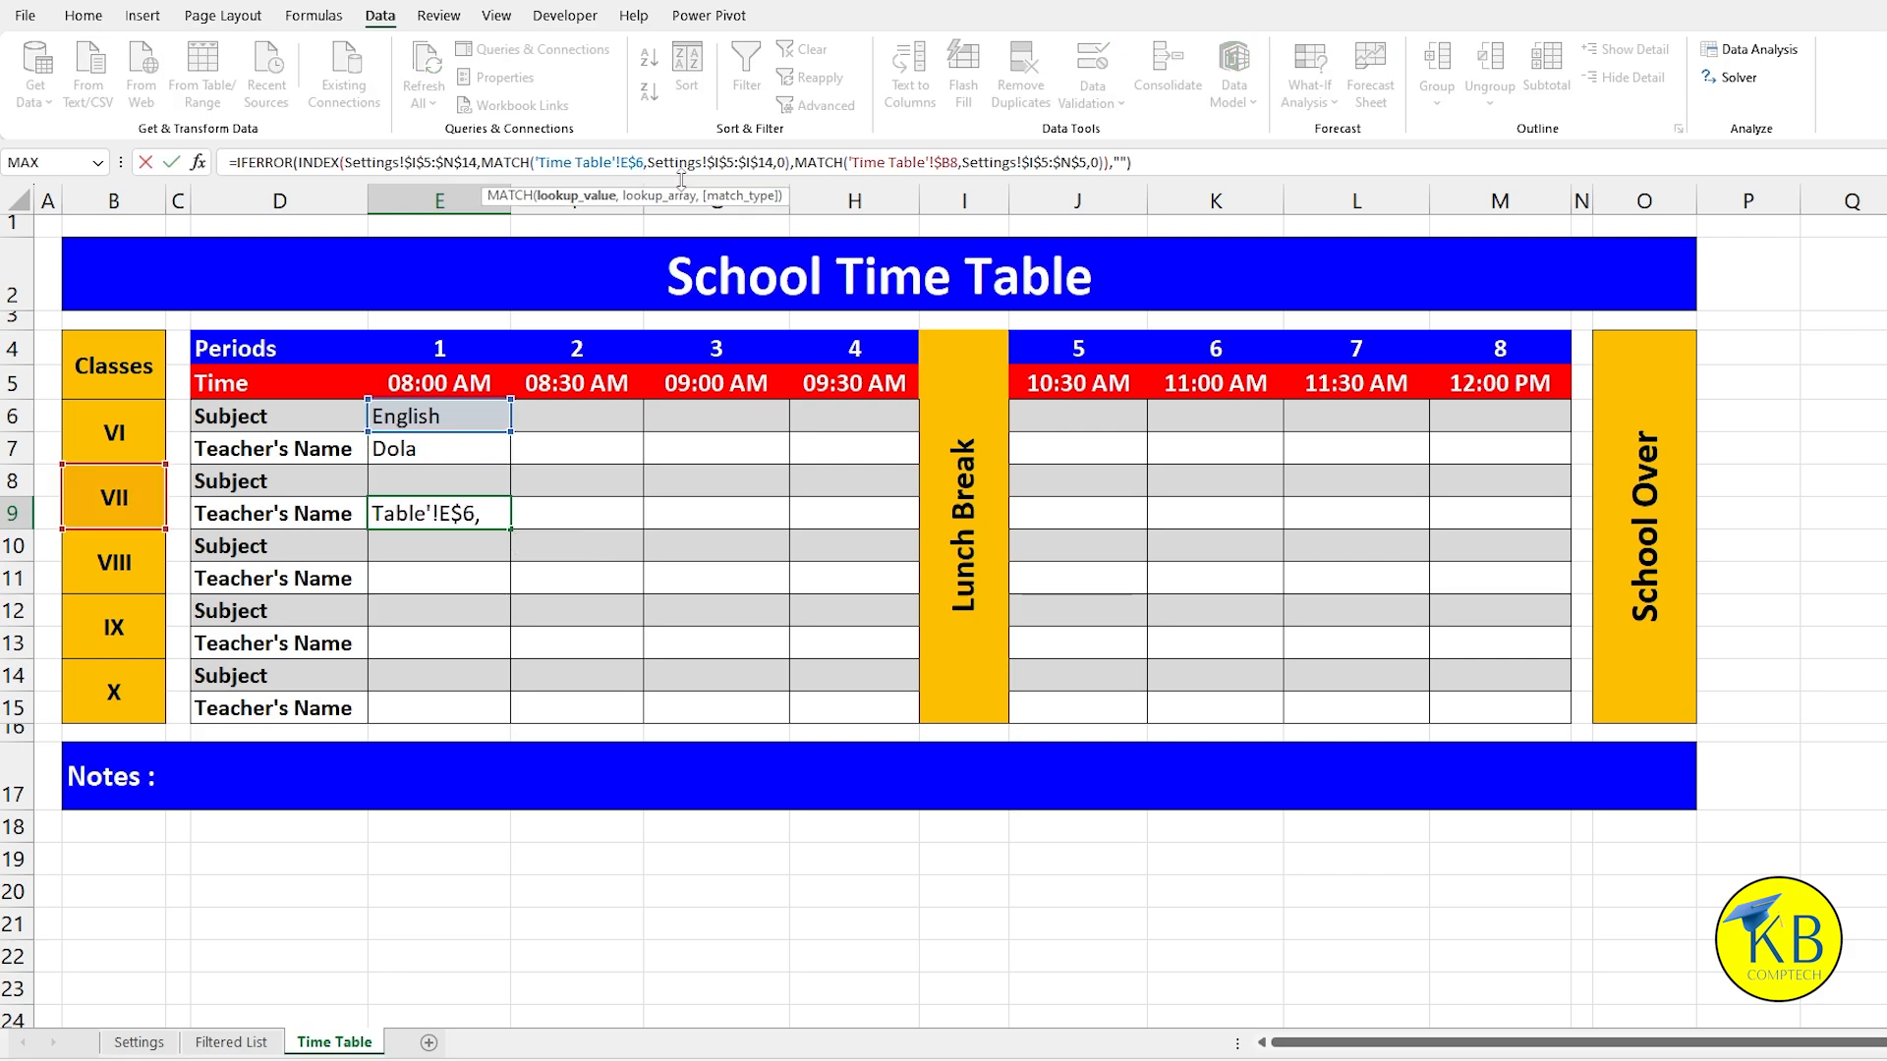
key("BackSpace")
key("BackSpace")
key("BackSpace")
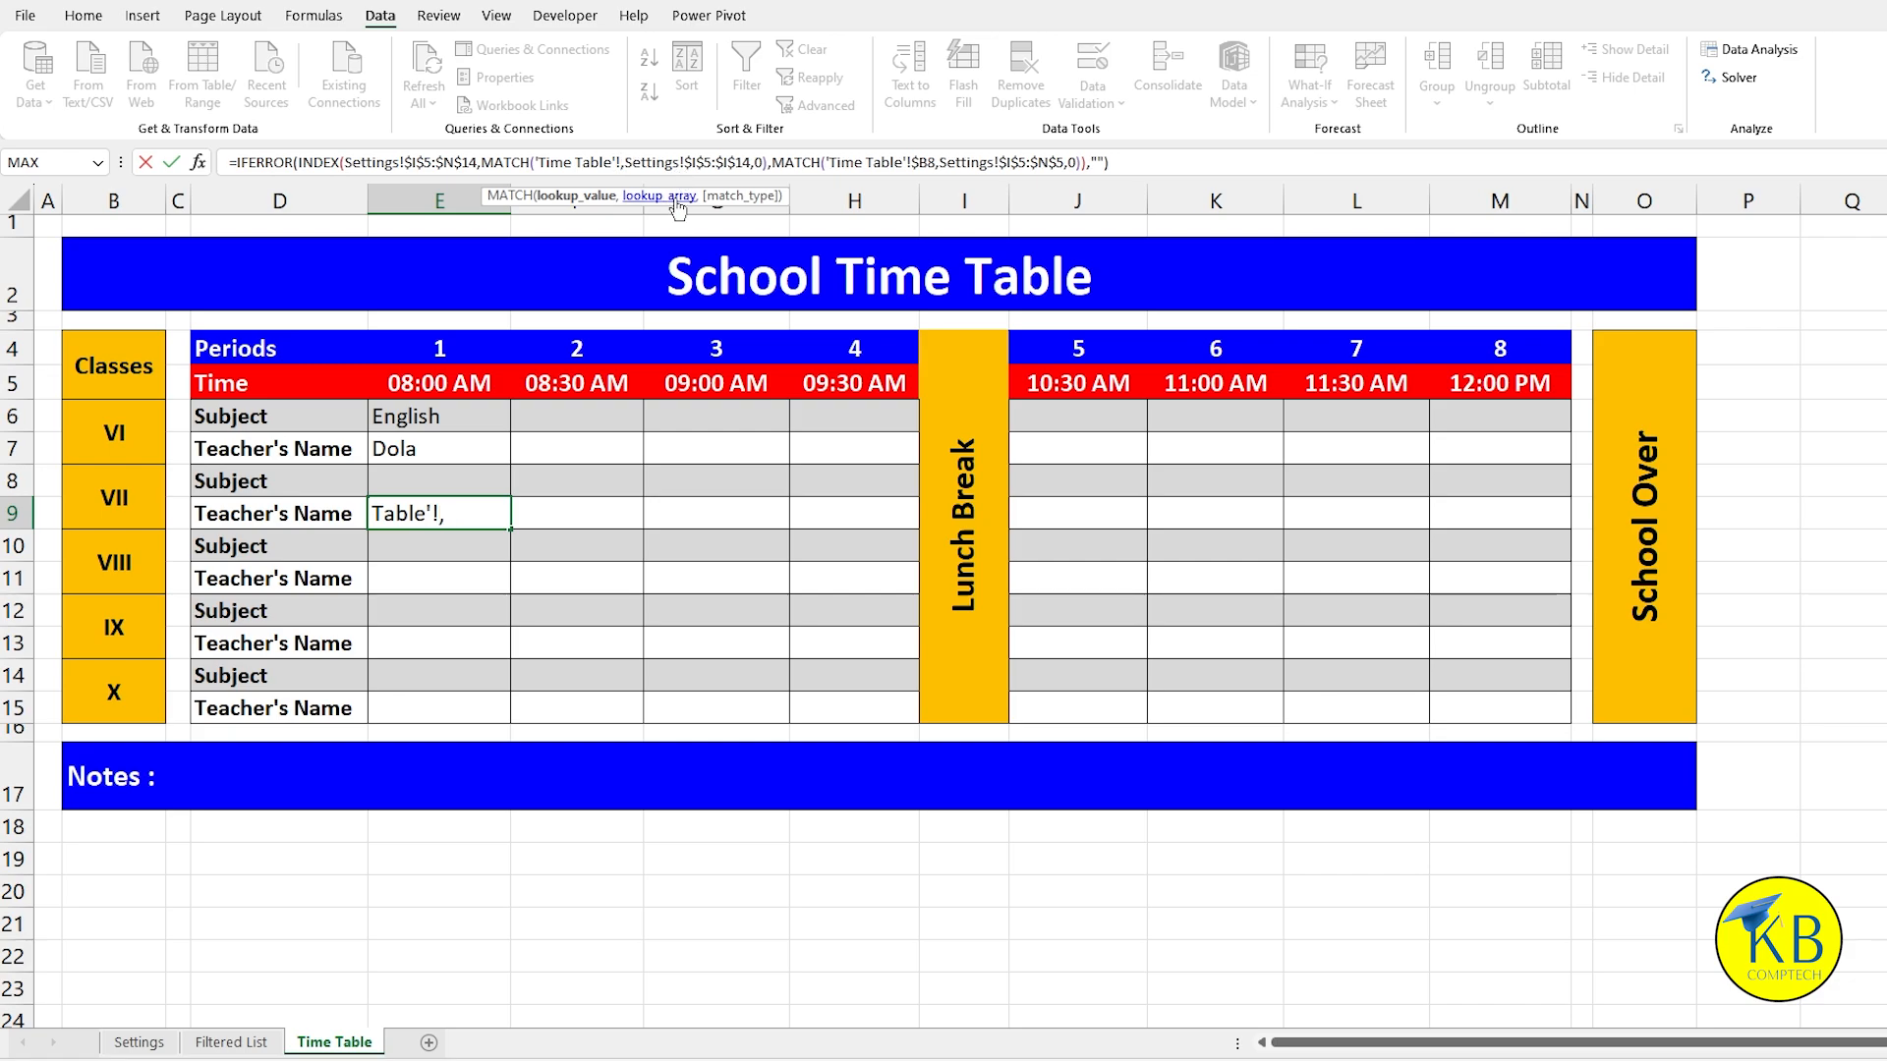
left_click(459, 481)
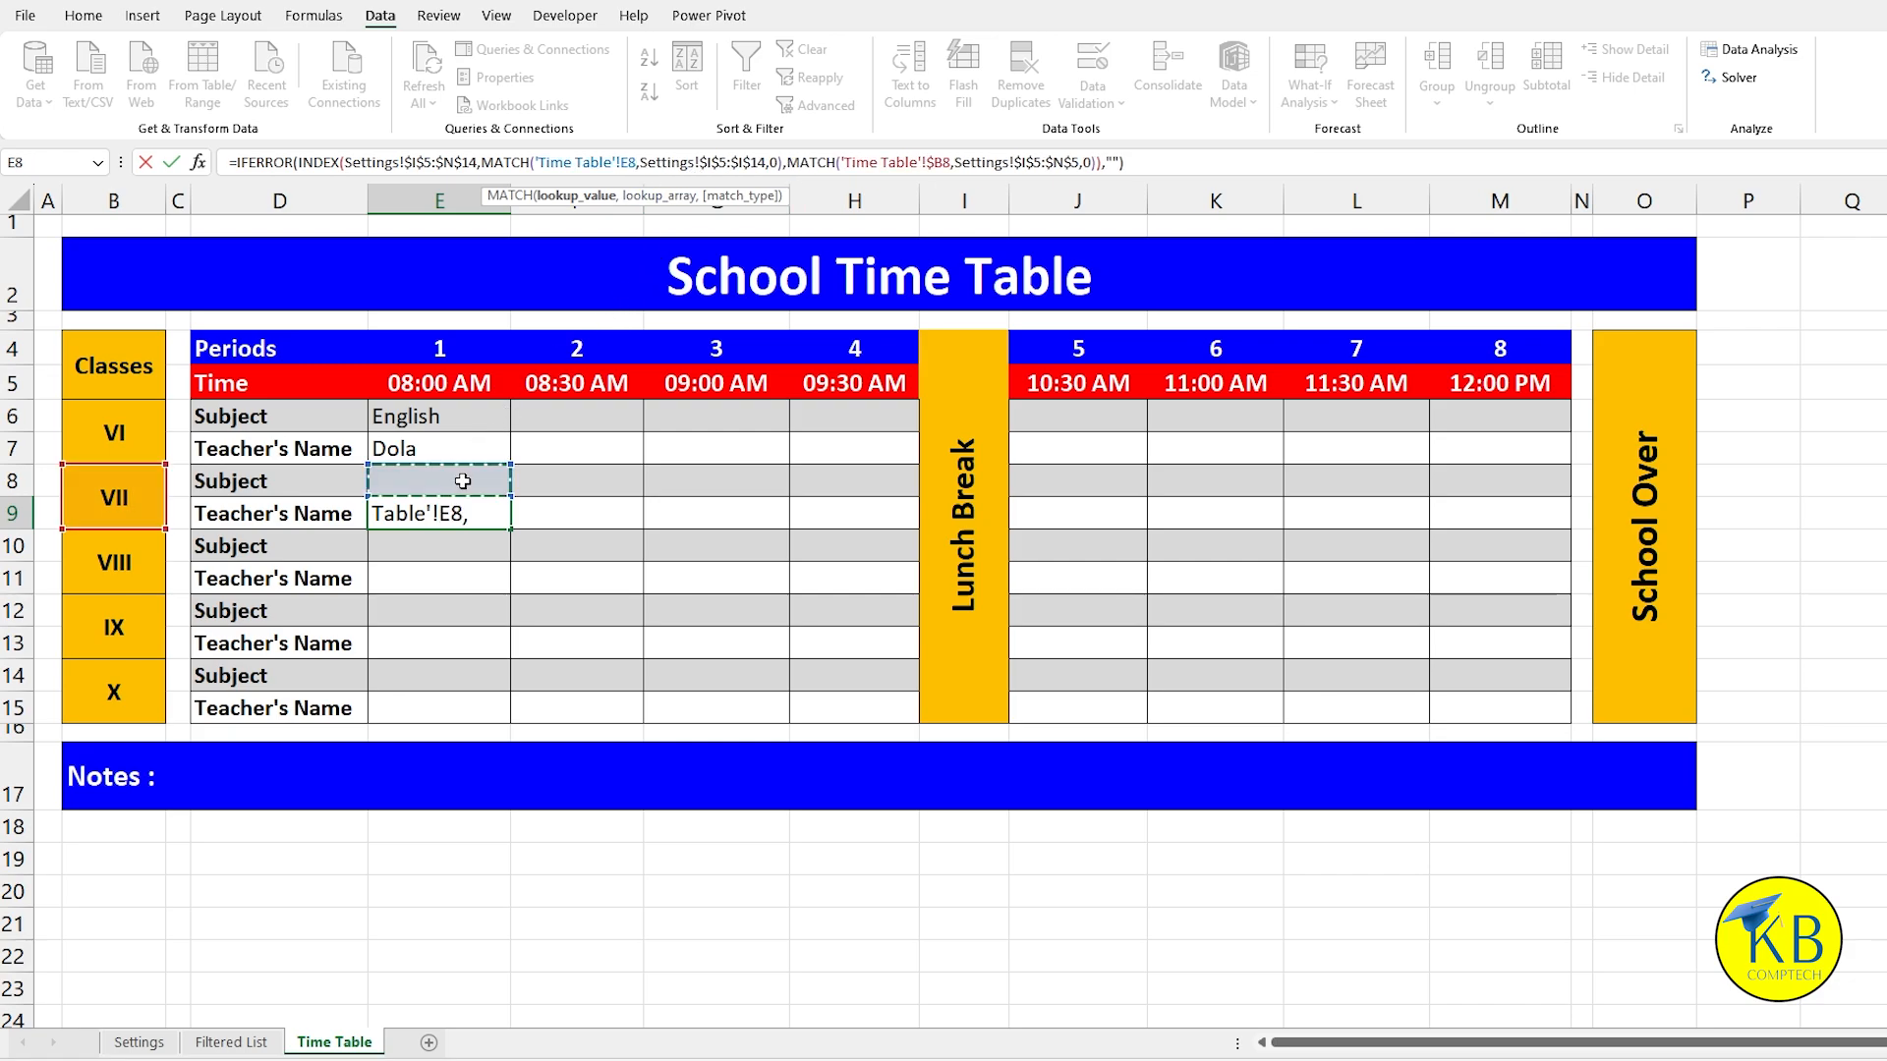
key("F4")
key("F4")
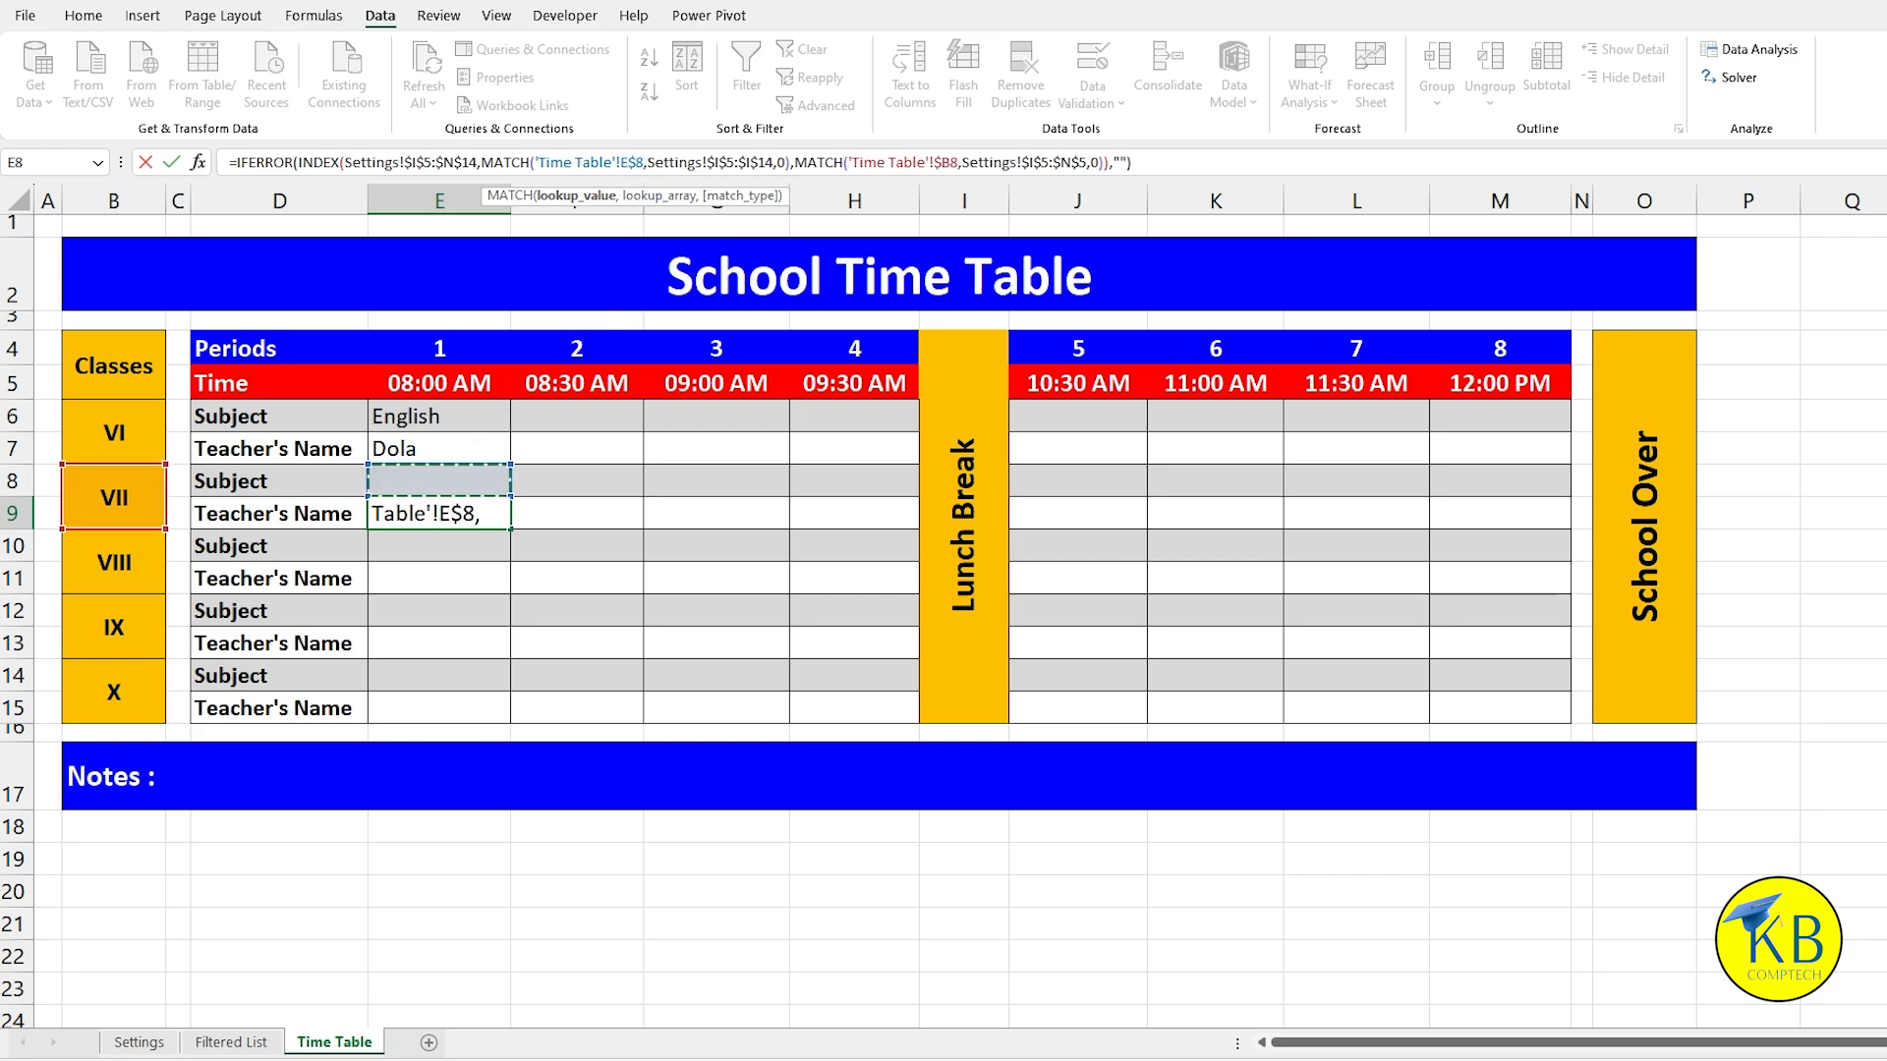
key("Return")
Step: Choose History as class VII's Period 1 subject in E8
left_click(463, 483)
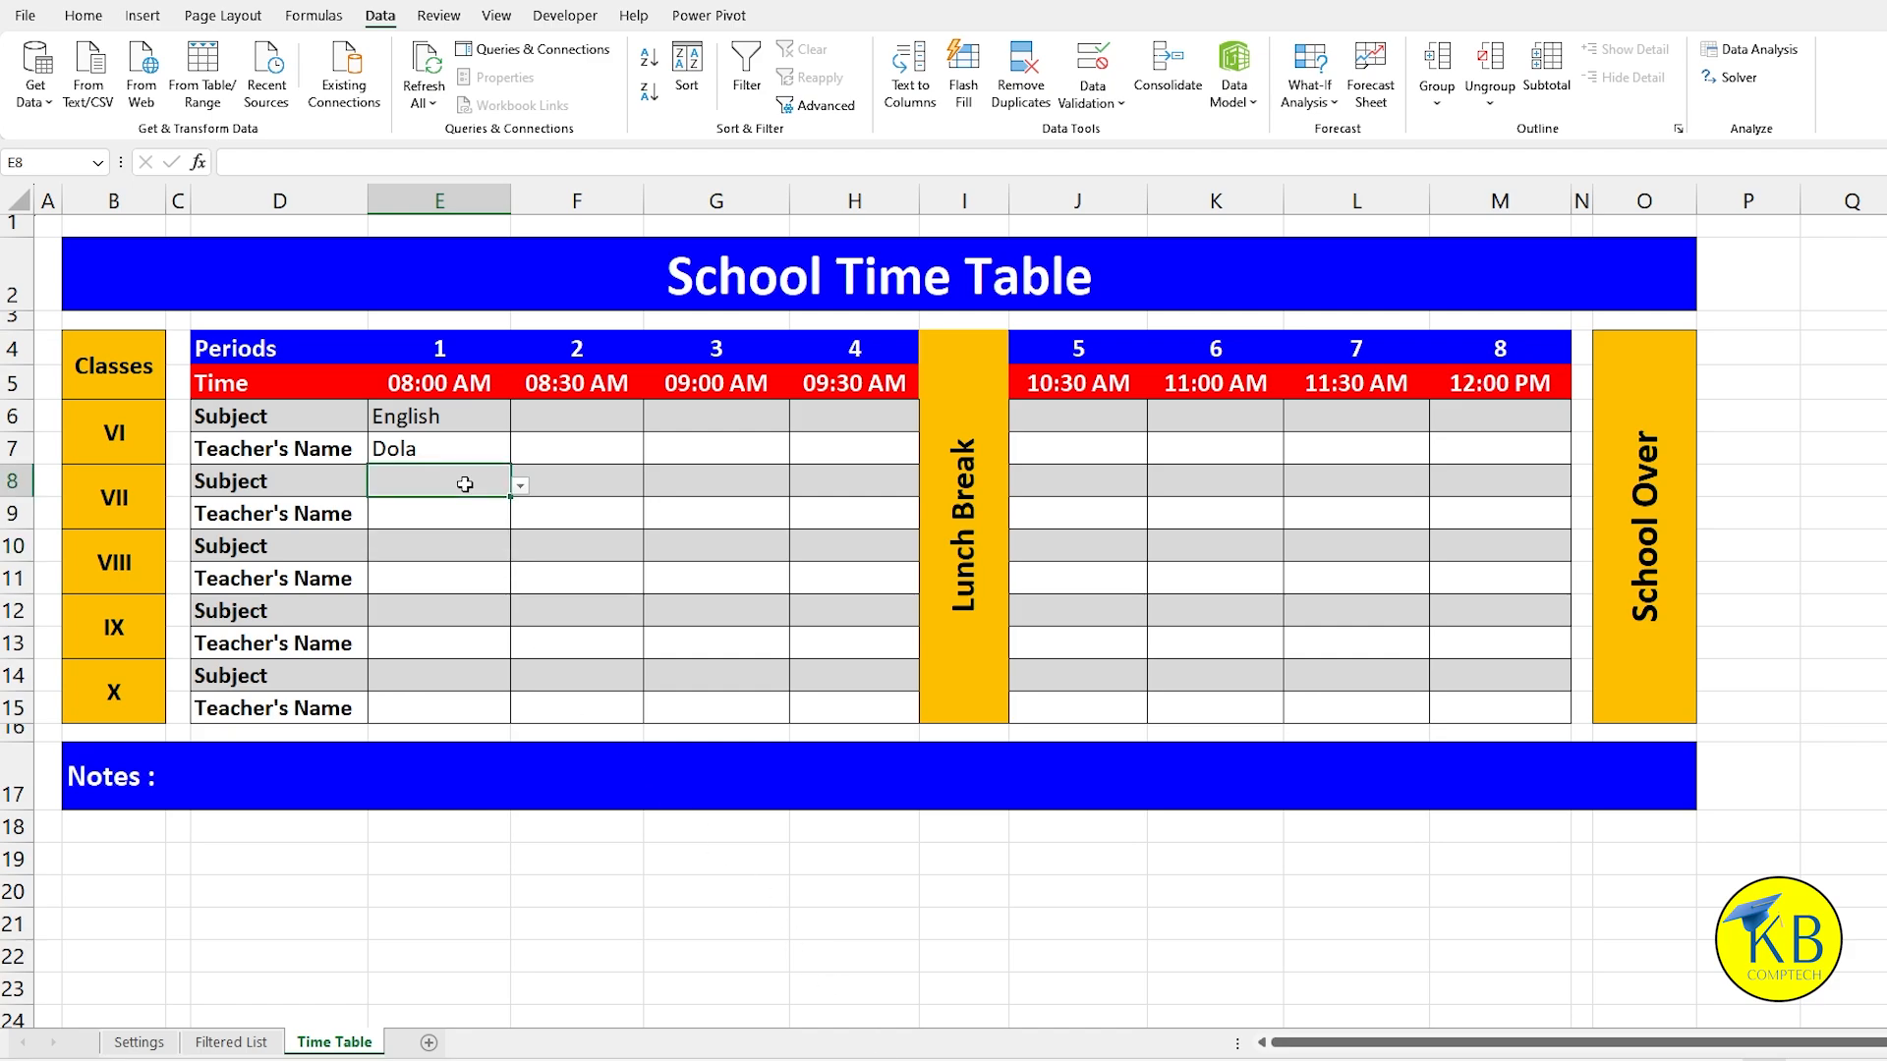
left_click(520, 485)
left_click(394, 527)
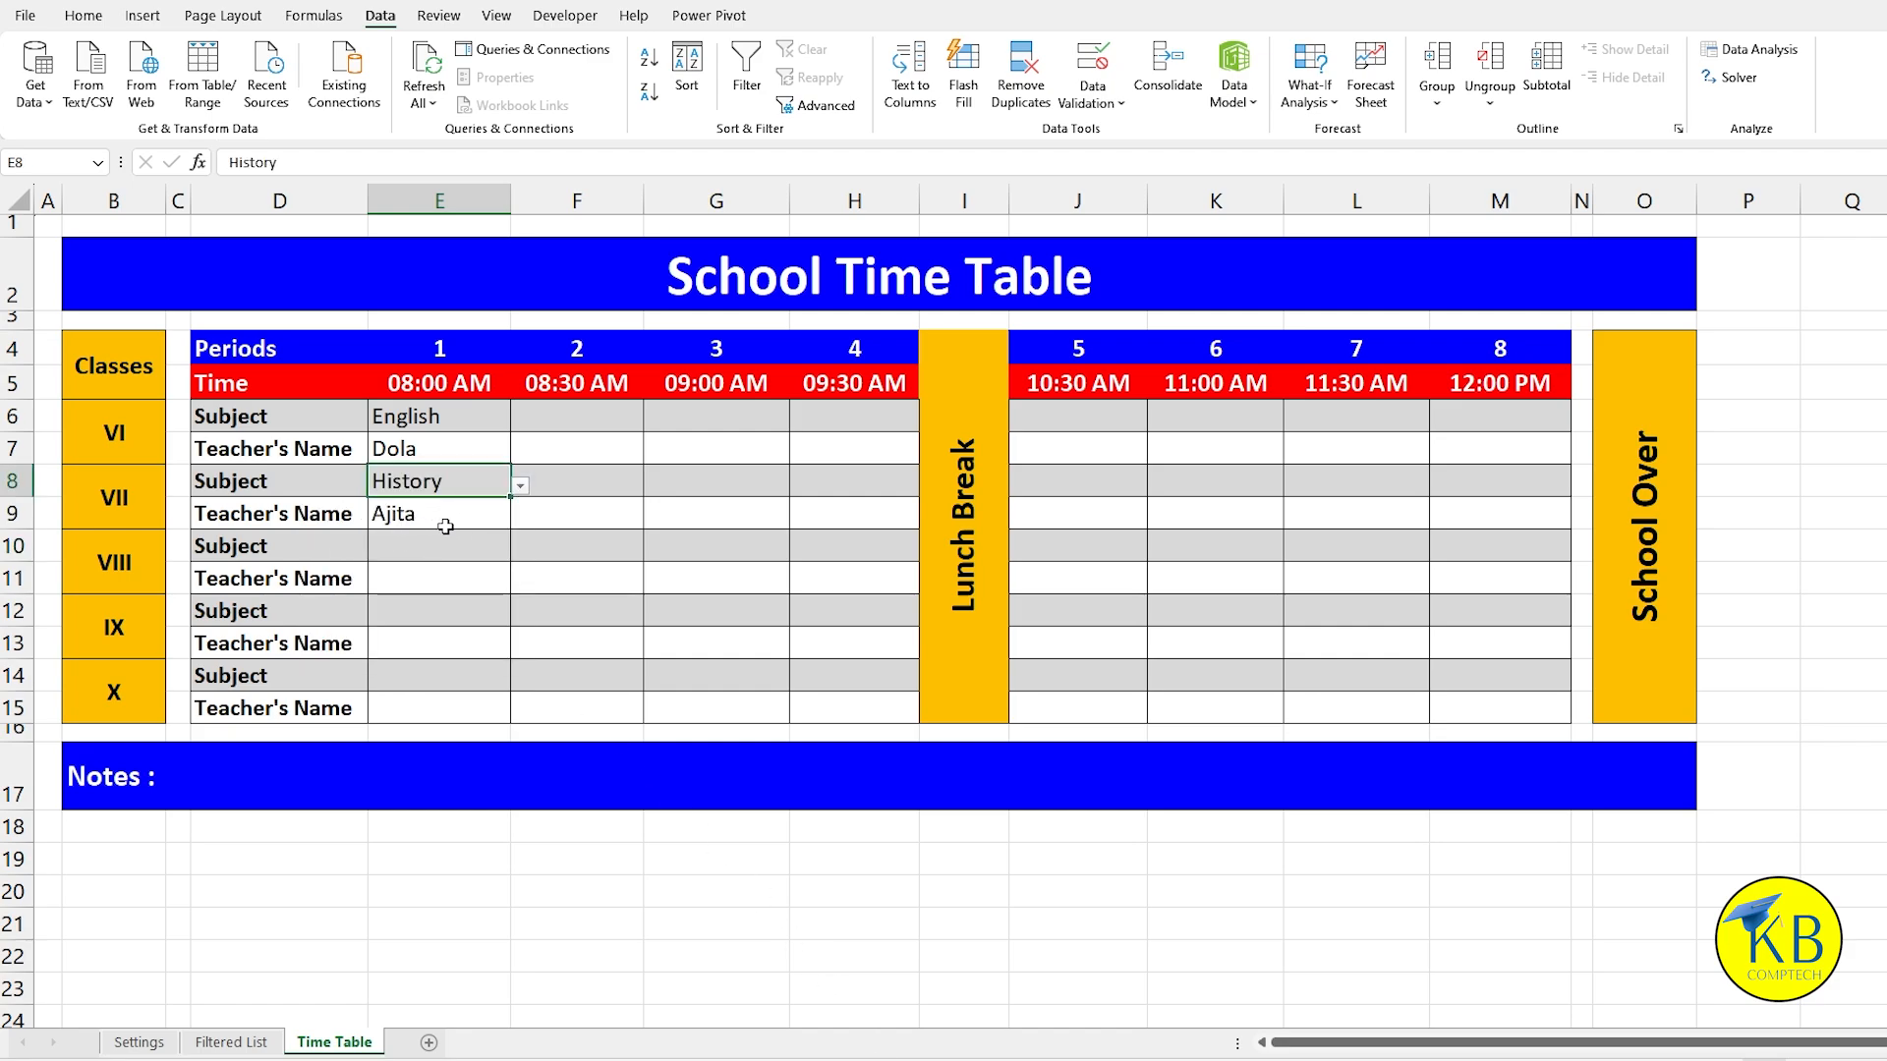
Step: Copy the teacher-name formula from E9 to class VIII's Period 1 teacher cell, E11
left_click(433, 519)
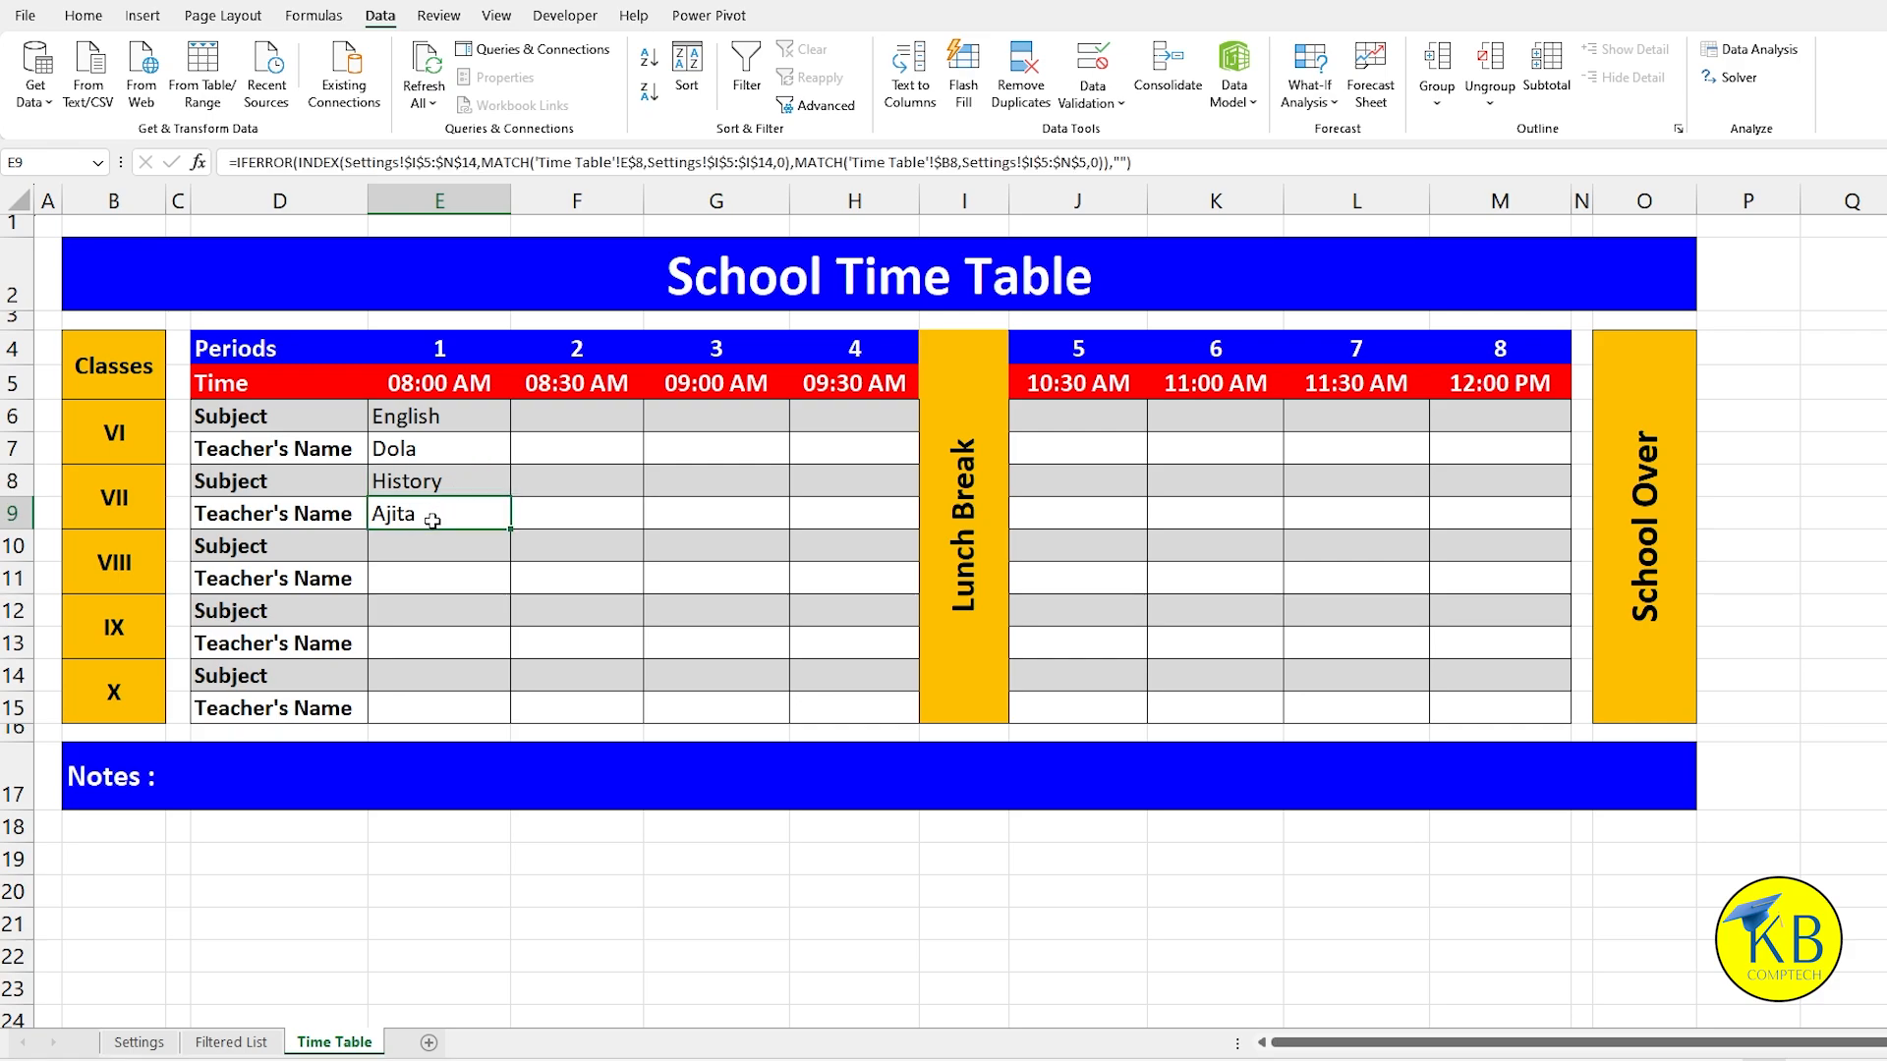
key("ctrl+c")
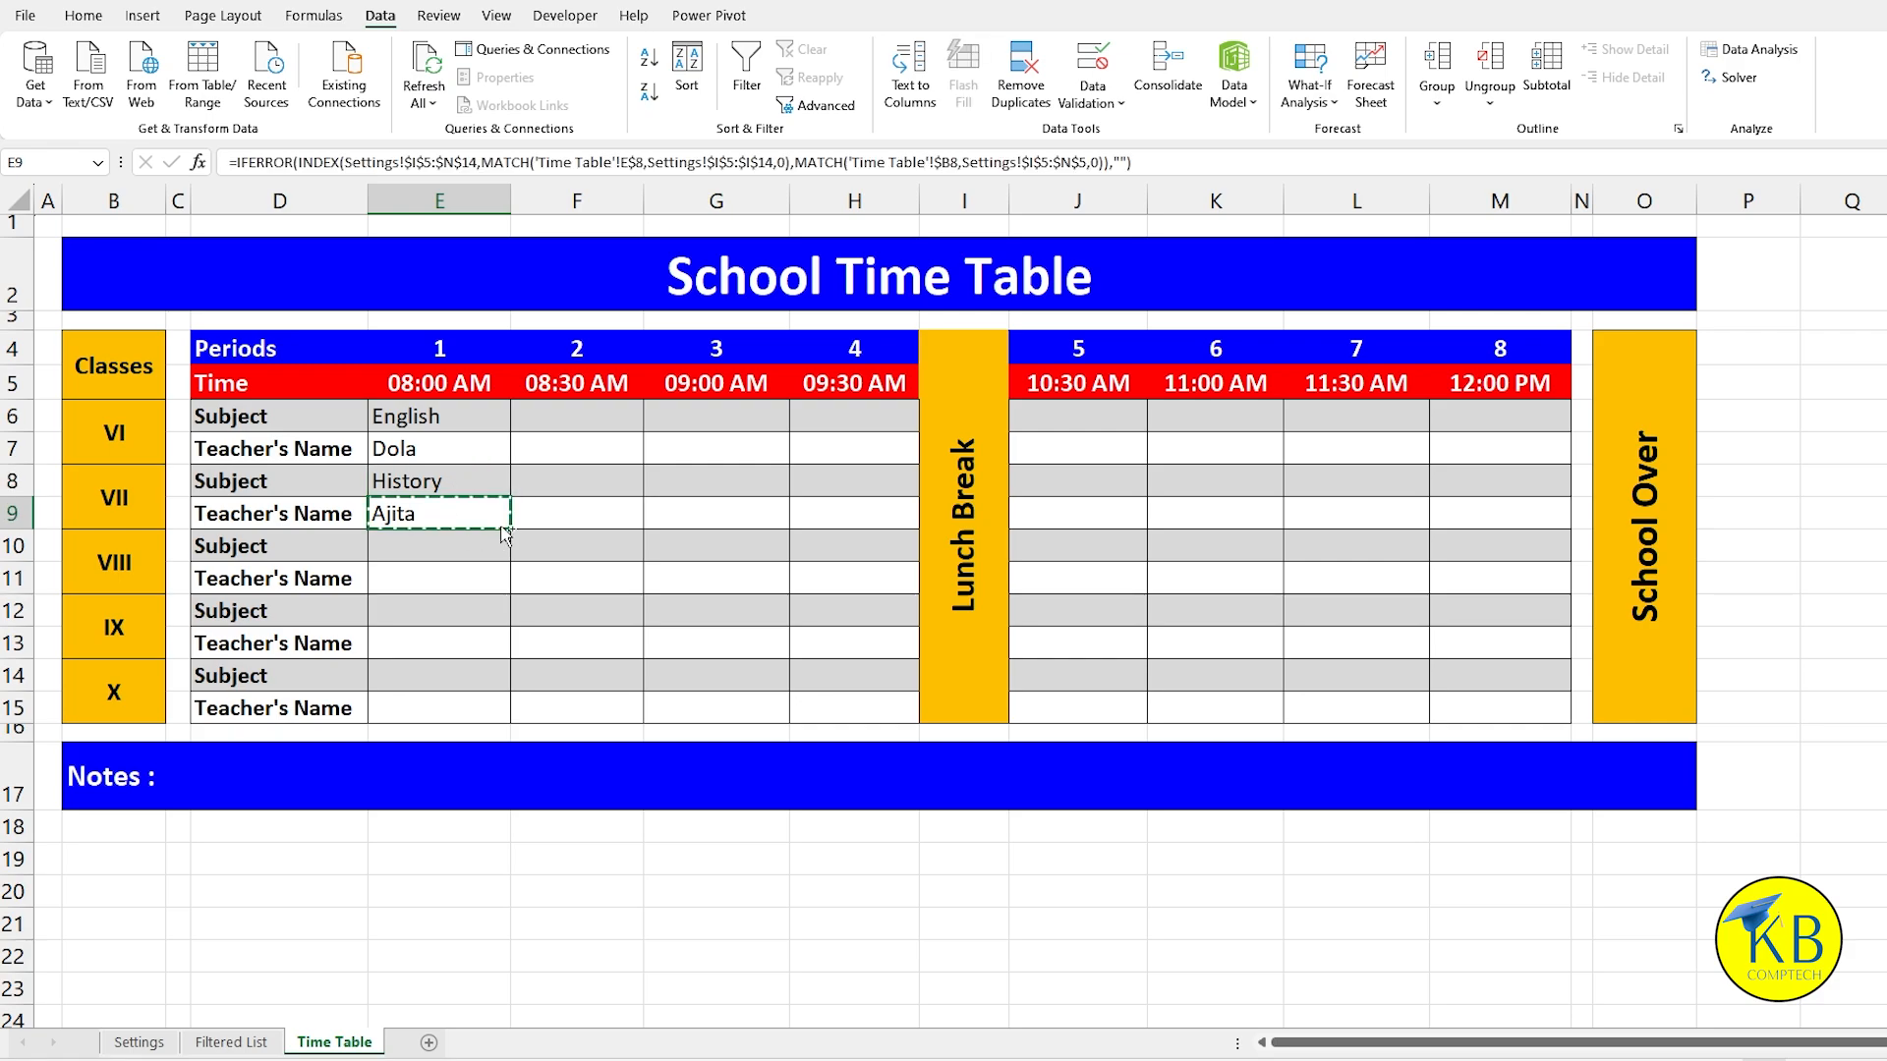
left_click(452, 581)
key("ctrl+v")
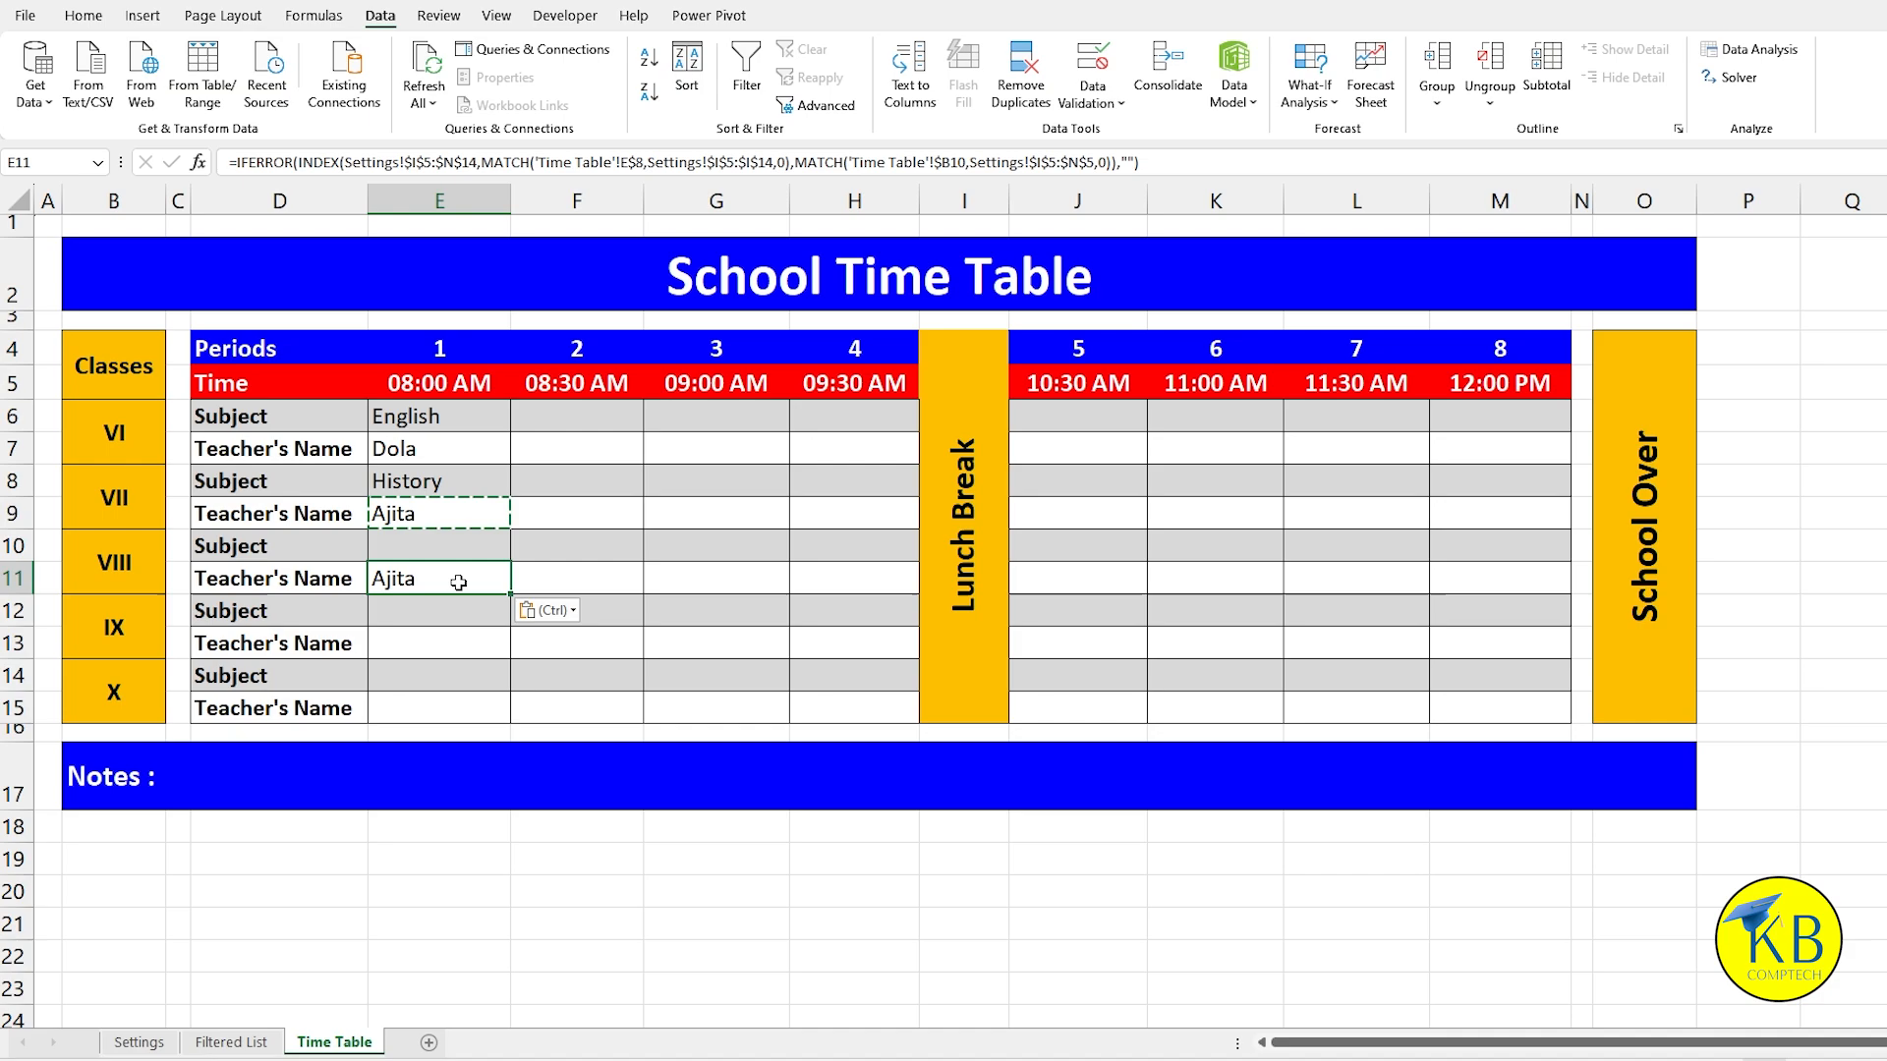
Step: Replace the first MATCH lookup value in E11 with class VIII's subject cell, row-locked as E$10
left_click(637, 162)
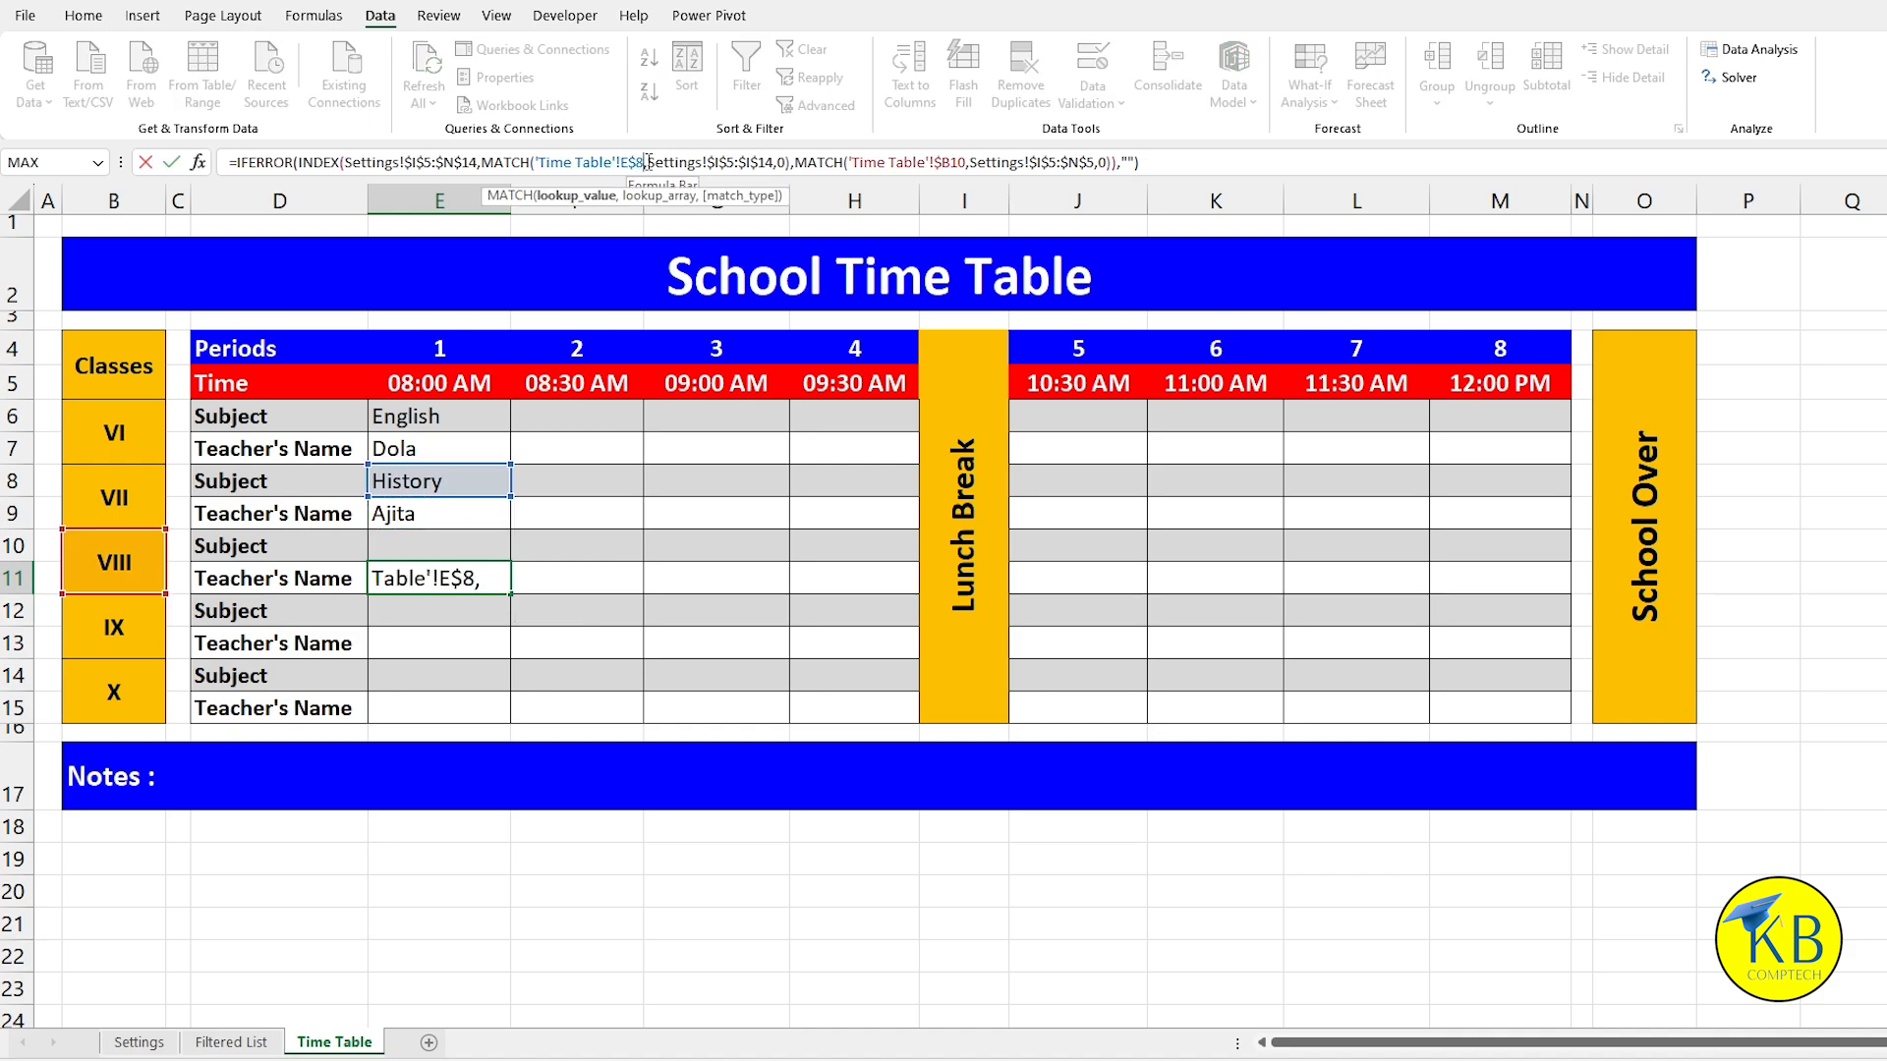
key("BackSpace")
key("BackSpace")
key("BackSpace")
left_click(475, 546)
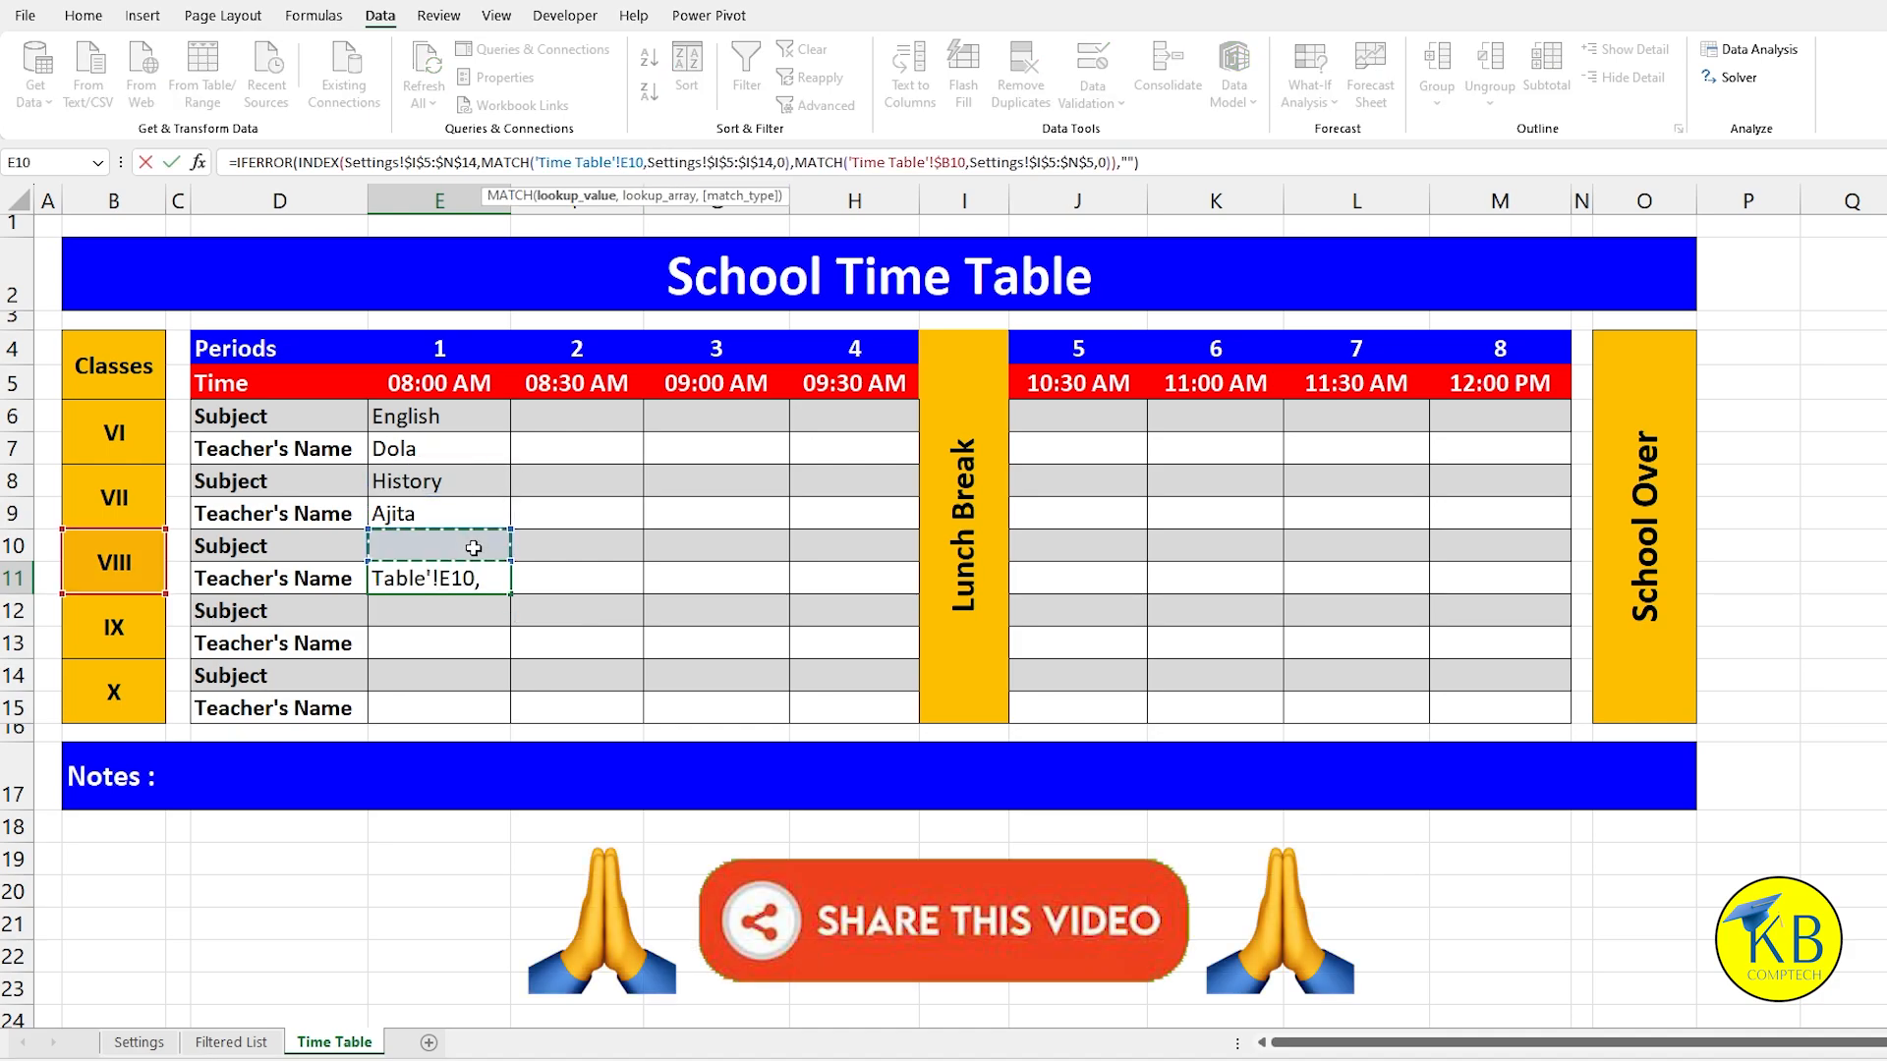
key("F4")
key("F4")
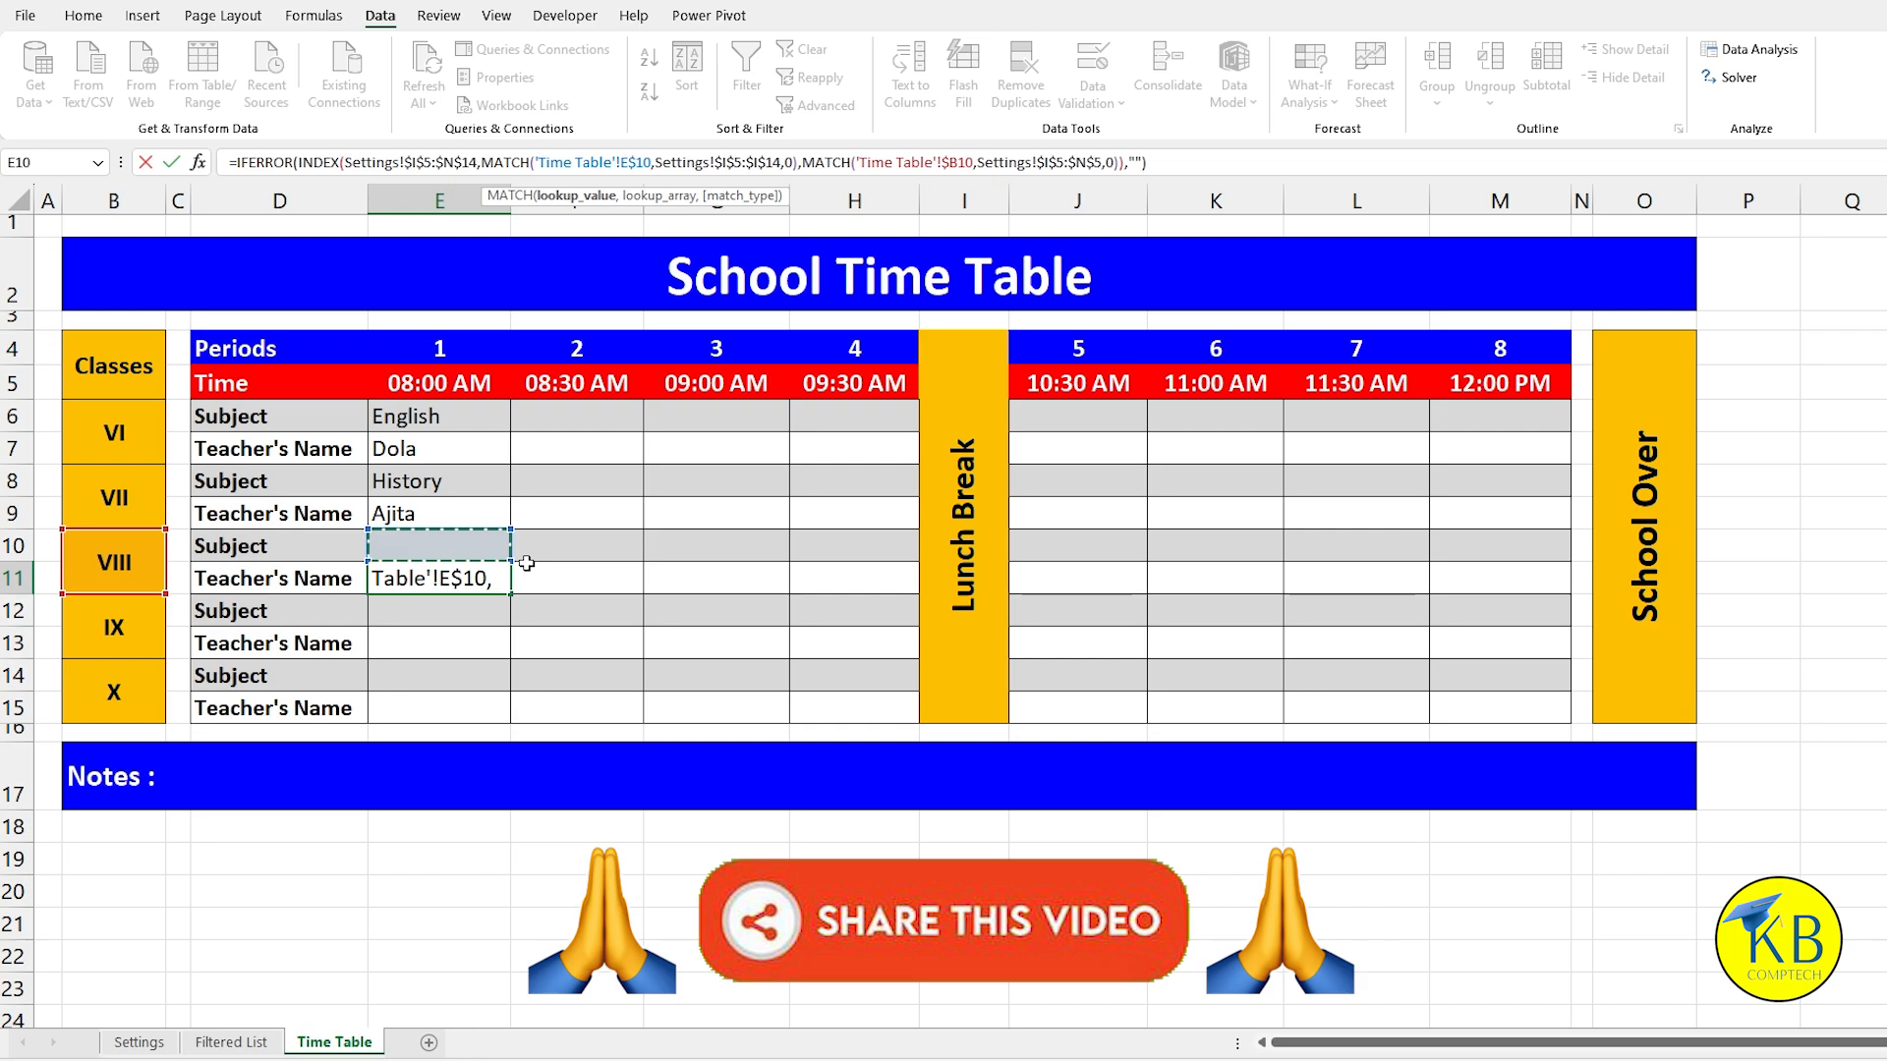
key("Return")
Step: Choose Computer Sc. as class VIII's Period 1 subject in E10
left_click(474, 546)
left_click(521, 550)
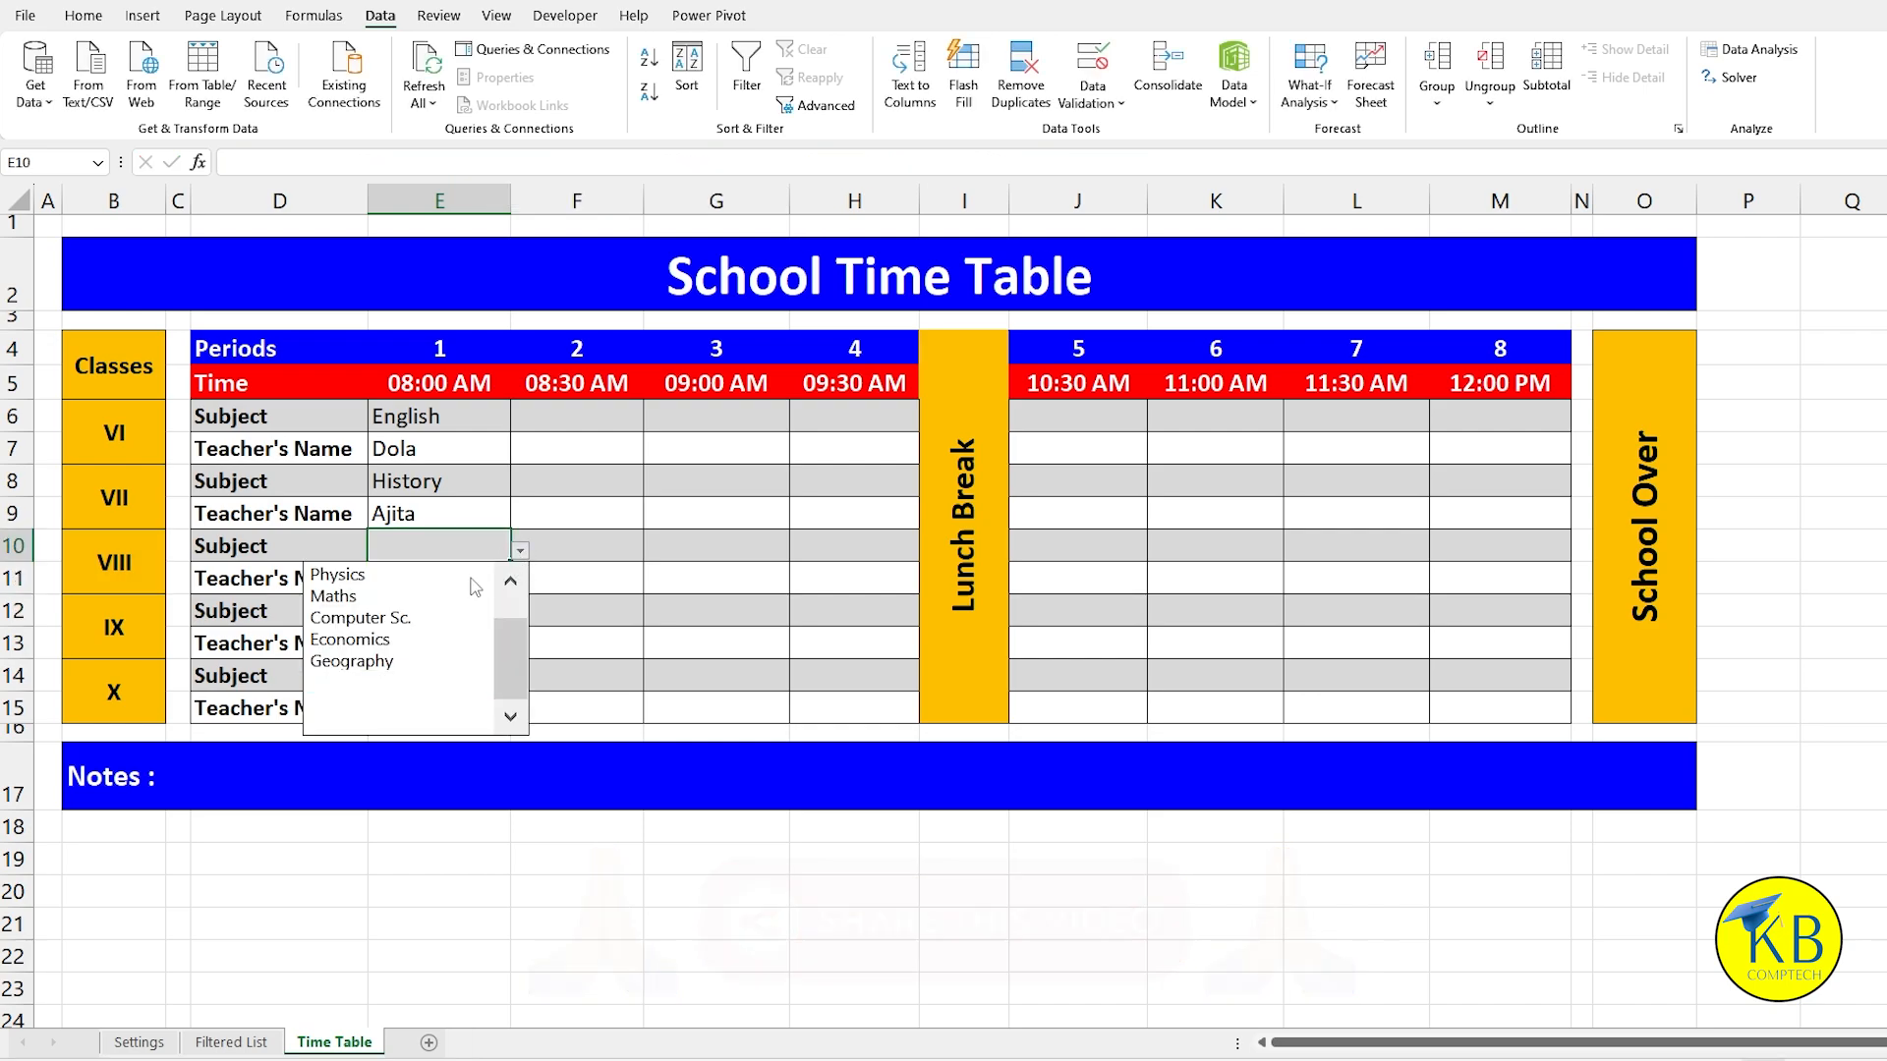
left_click(408, 617)
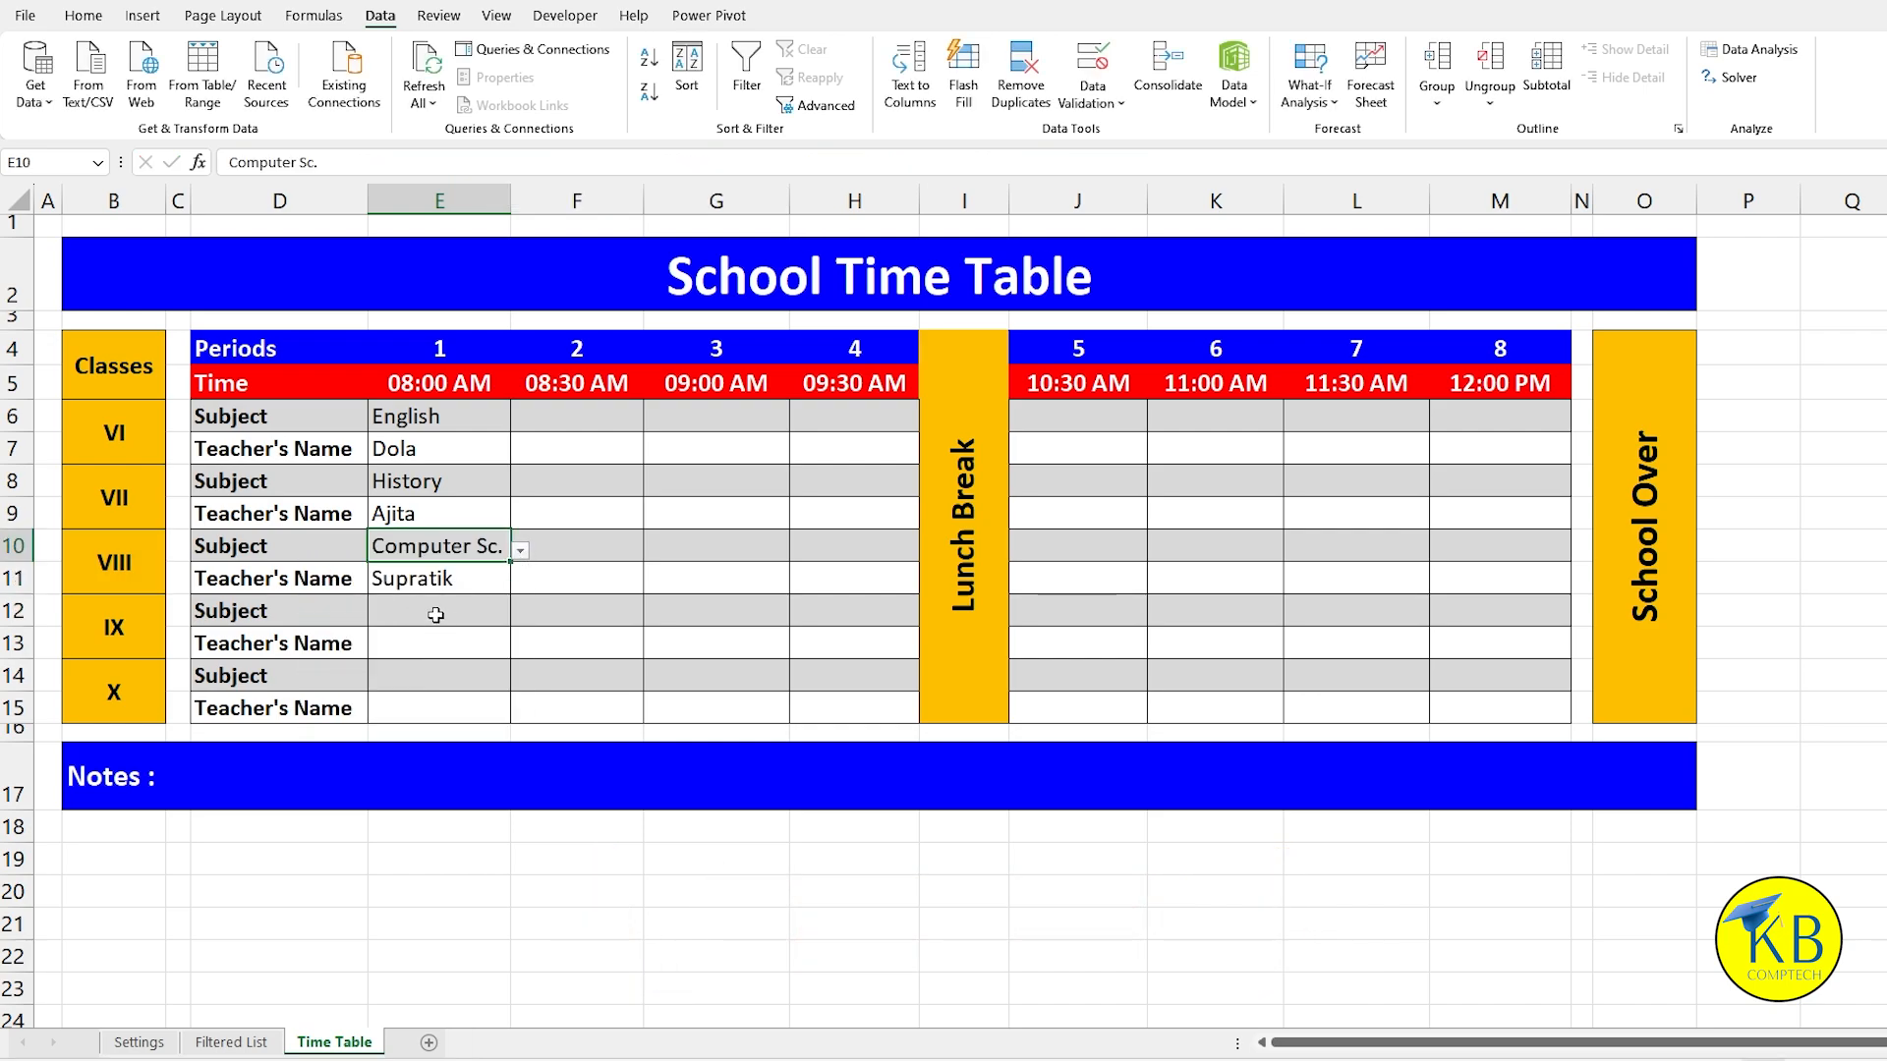
Step: Copy the teacher-name formula from E11 to class IX's Period 1 teacher cell, E13
left_click(439, 580)
key("ctrl+c")
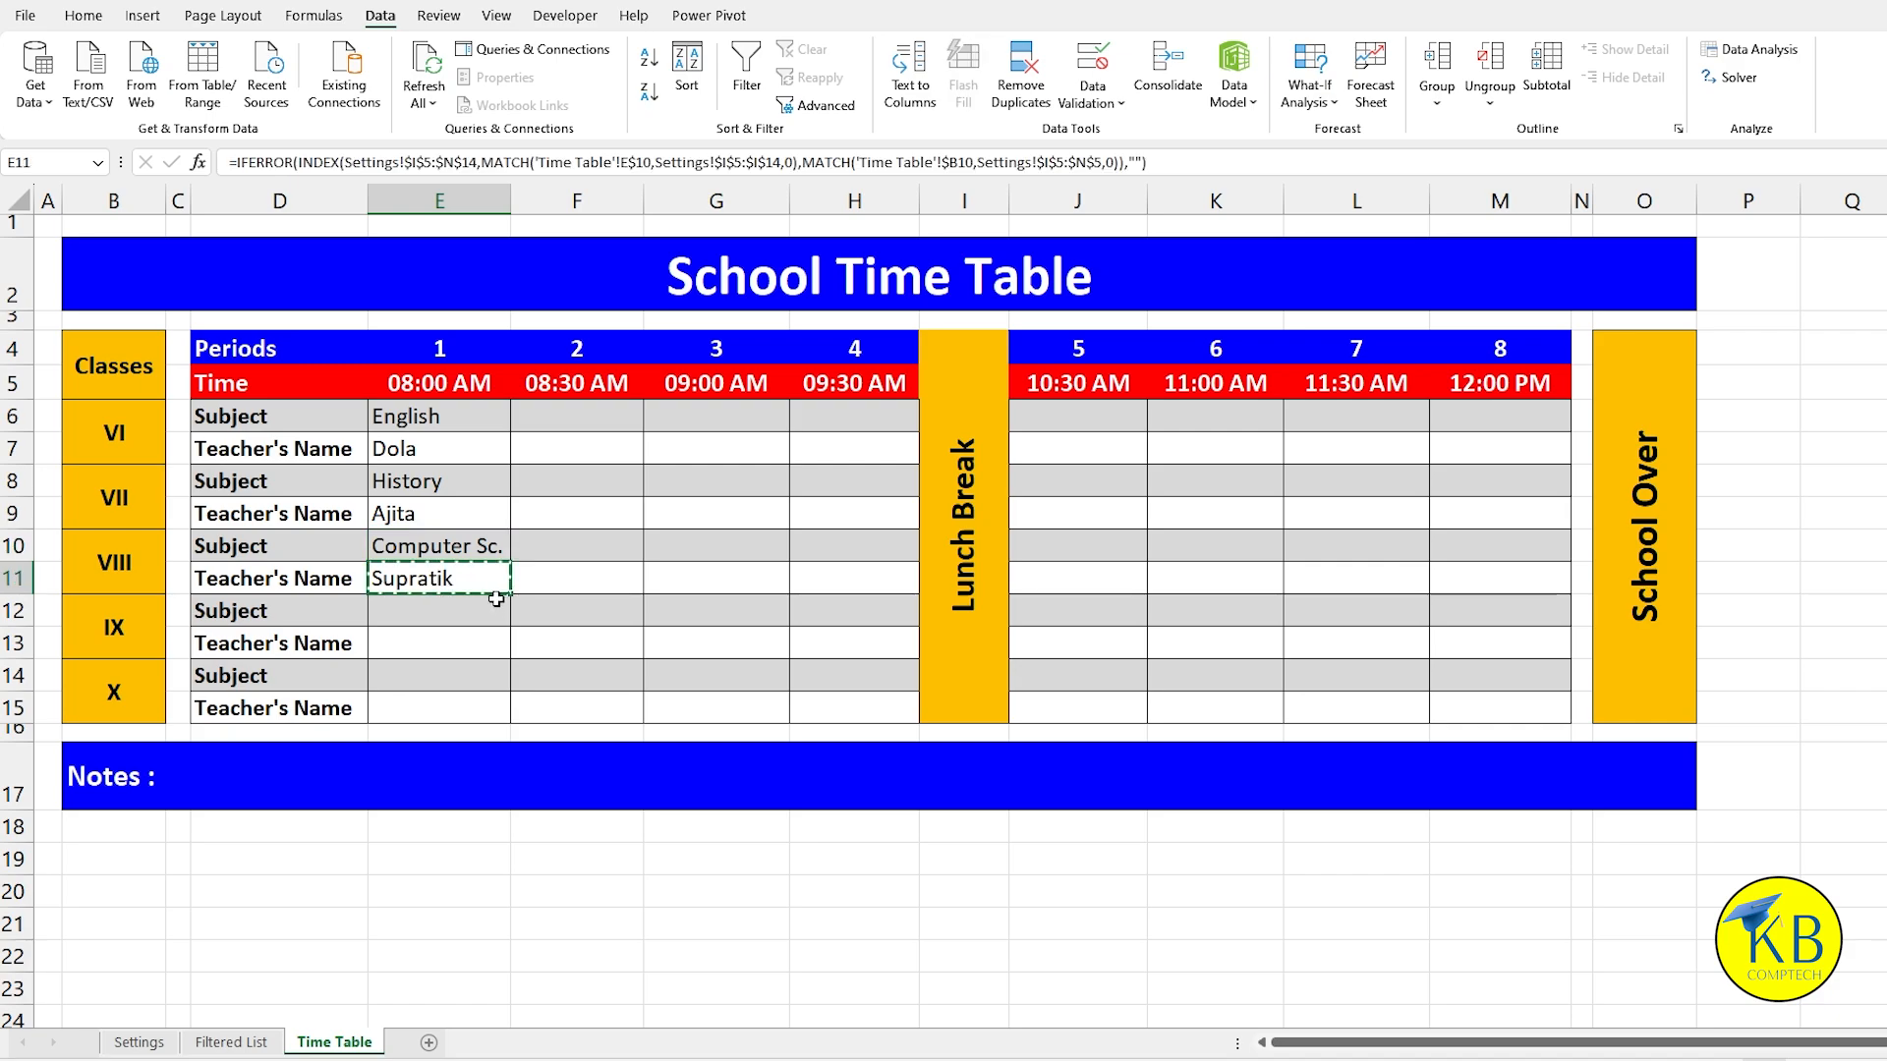
left_click(435, 644)
key("ctrl+v")
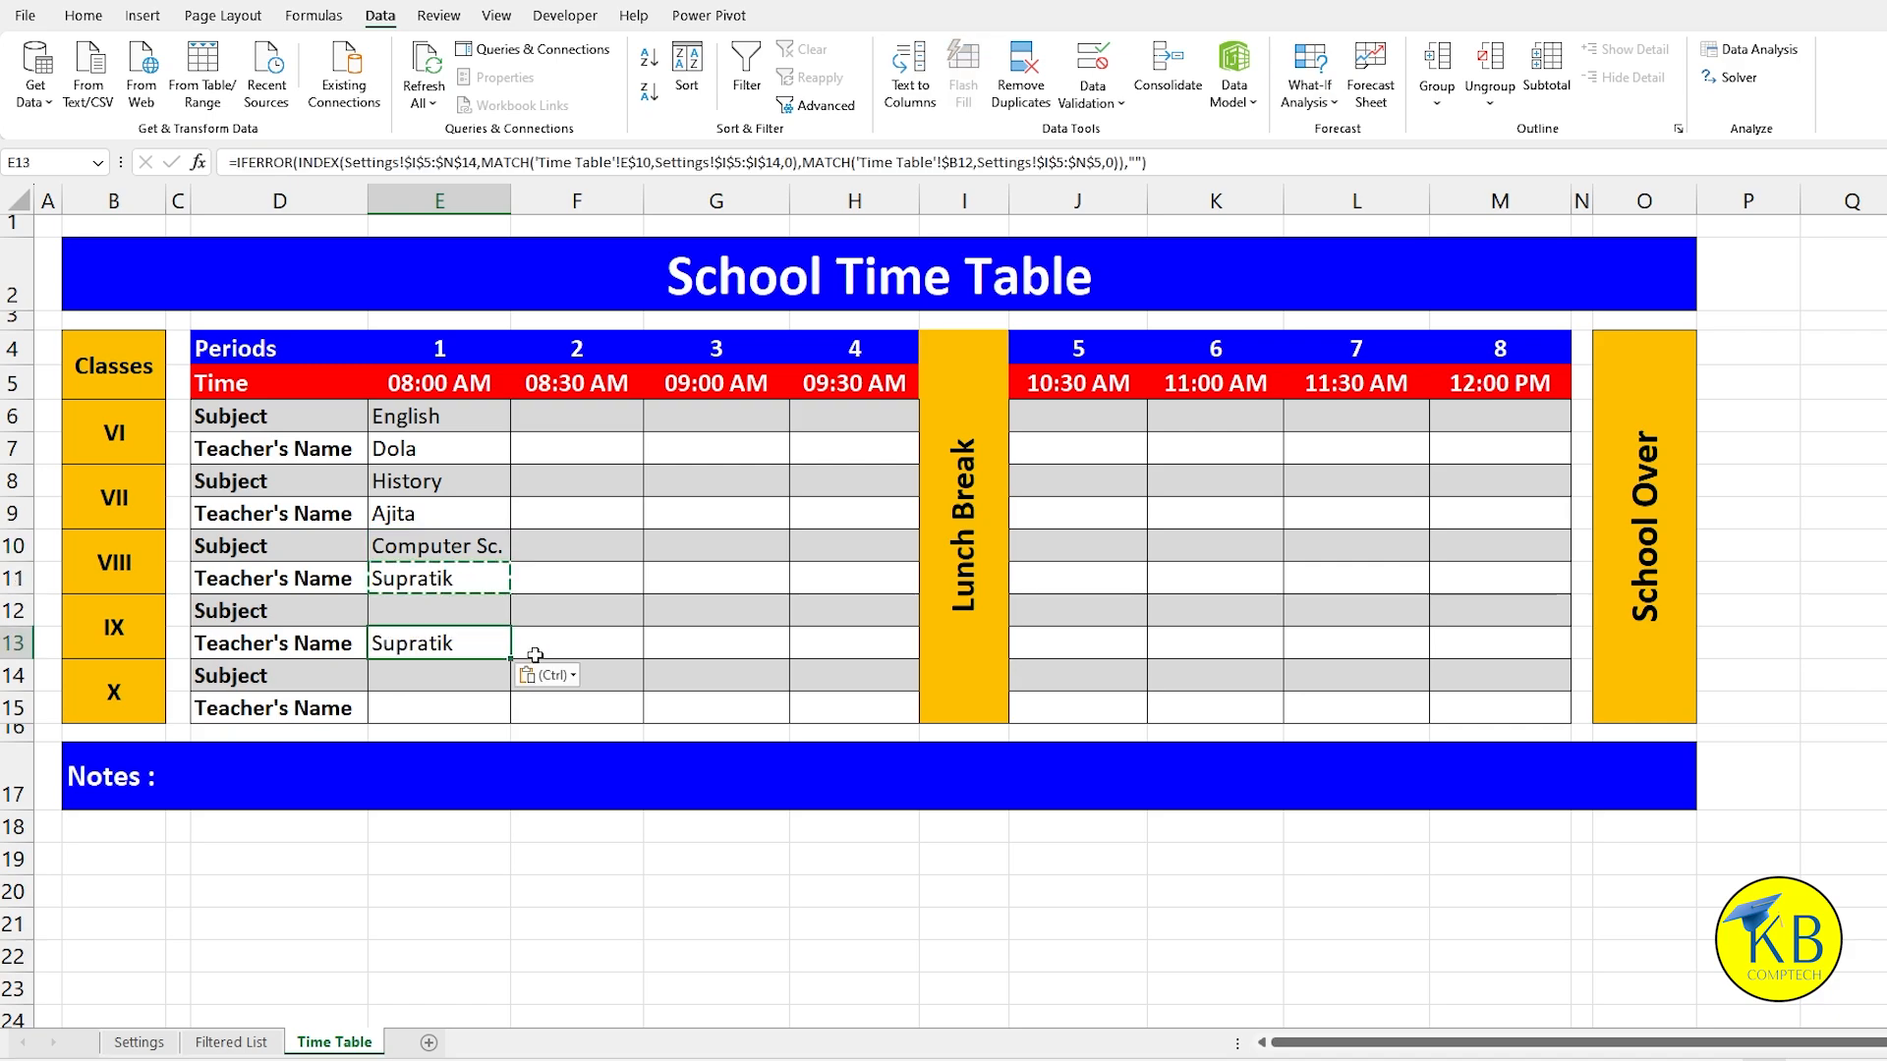
Step: Point the first MATCH lookup value in E13 to class IX's subject cell, row-locked as E$12
left_click(649, 165)
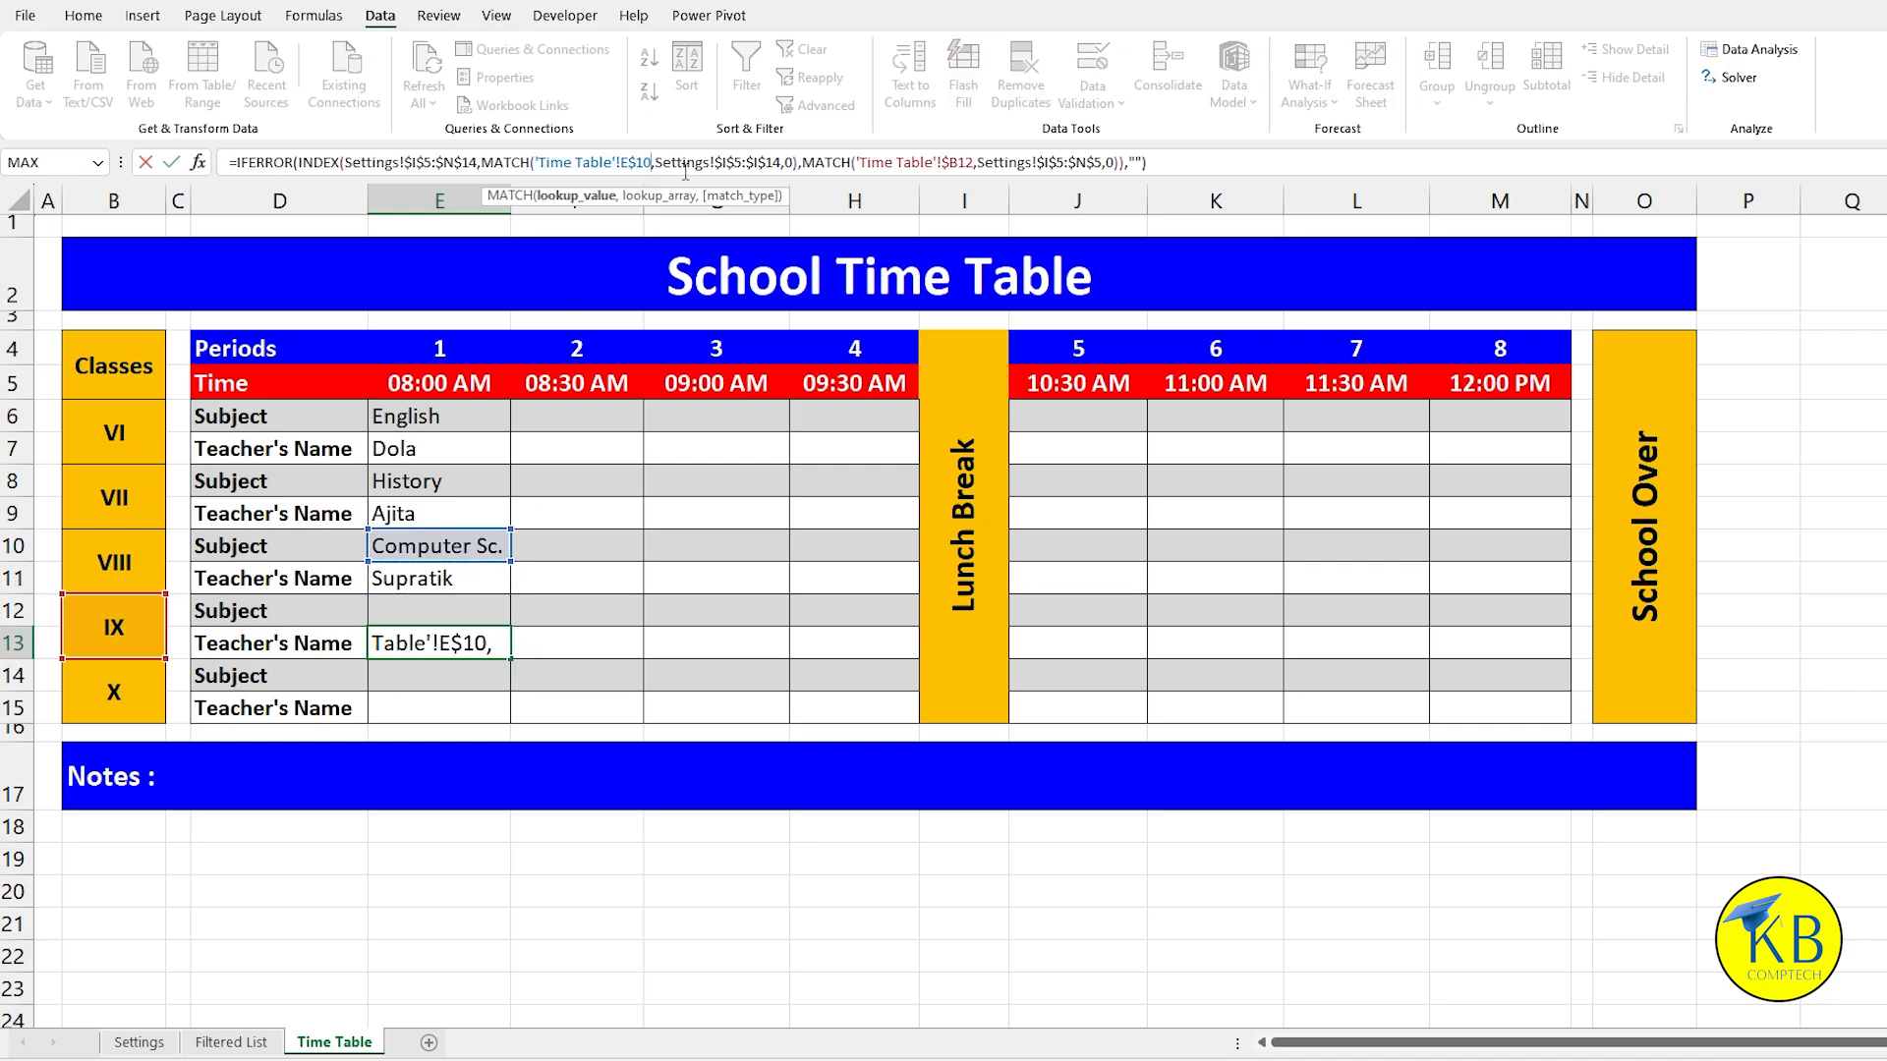
key("BackSpace")
key("BackSpace")
key("BackSpace")
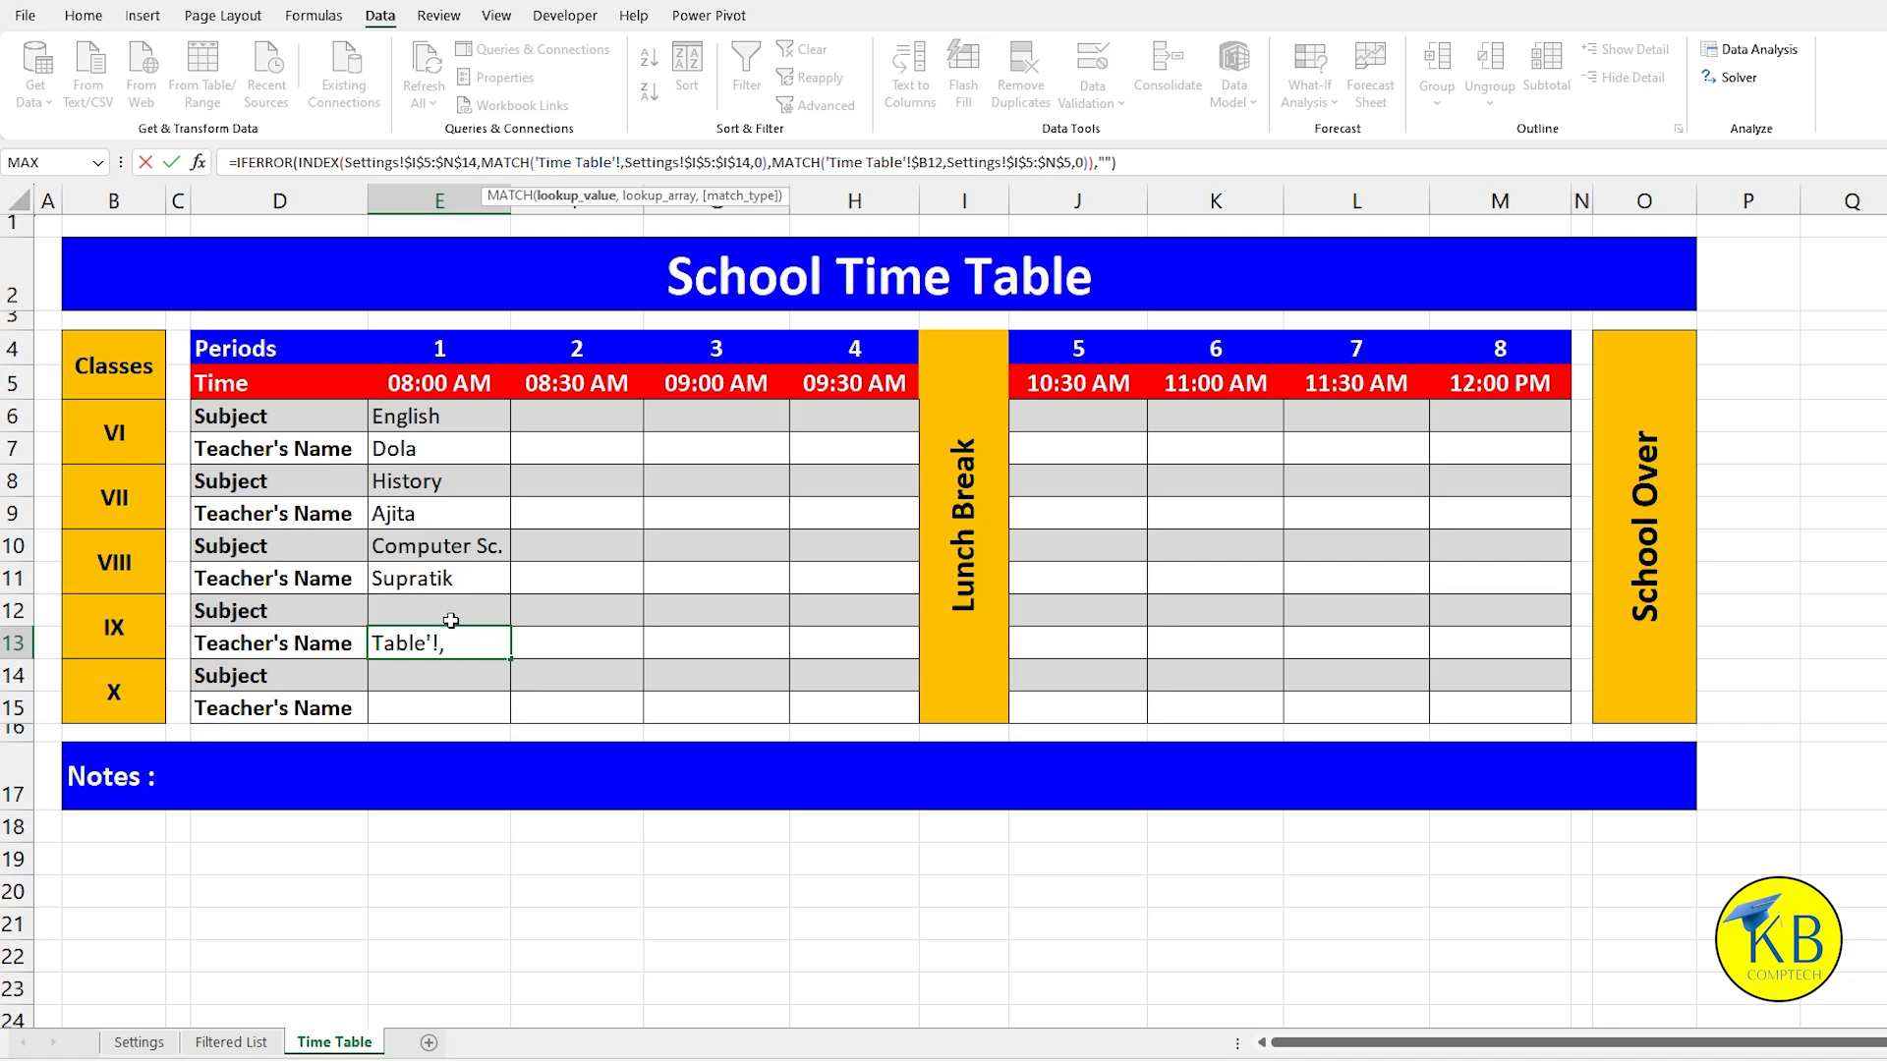
left_click(452, 614)
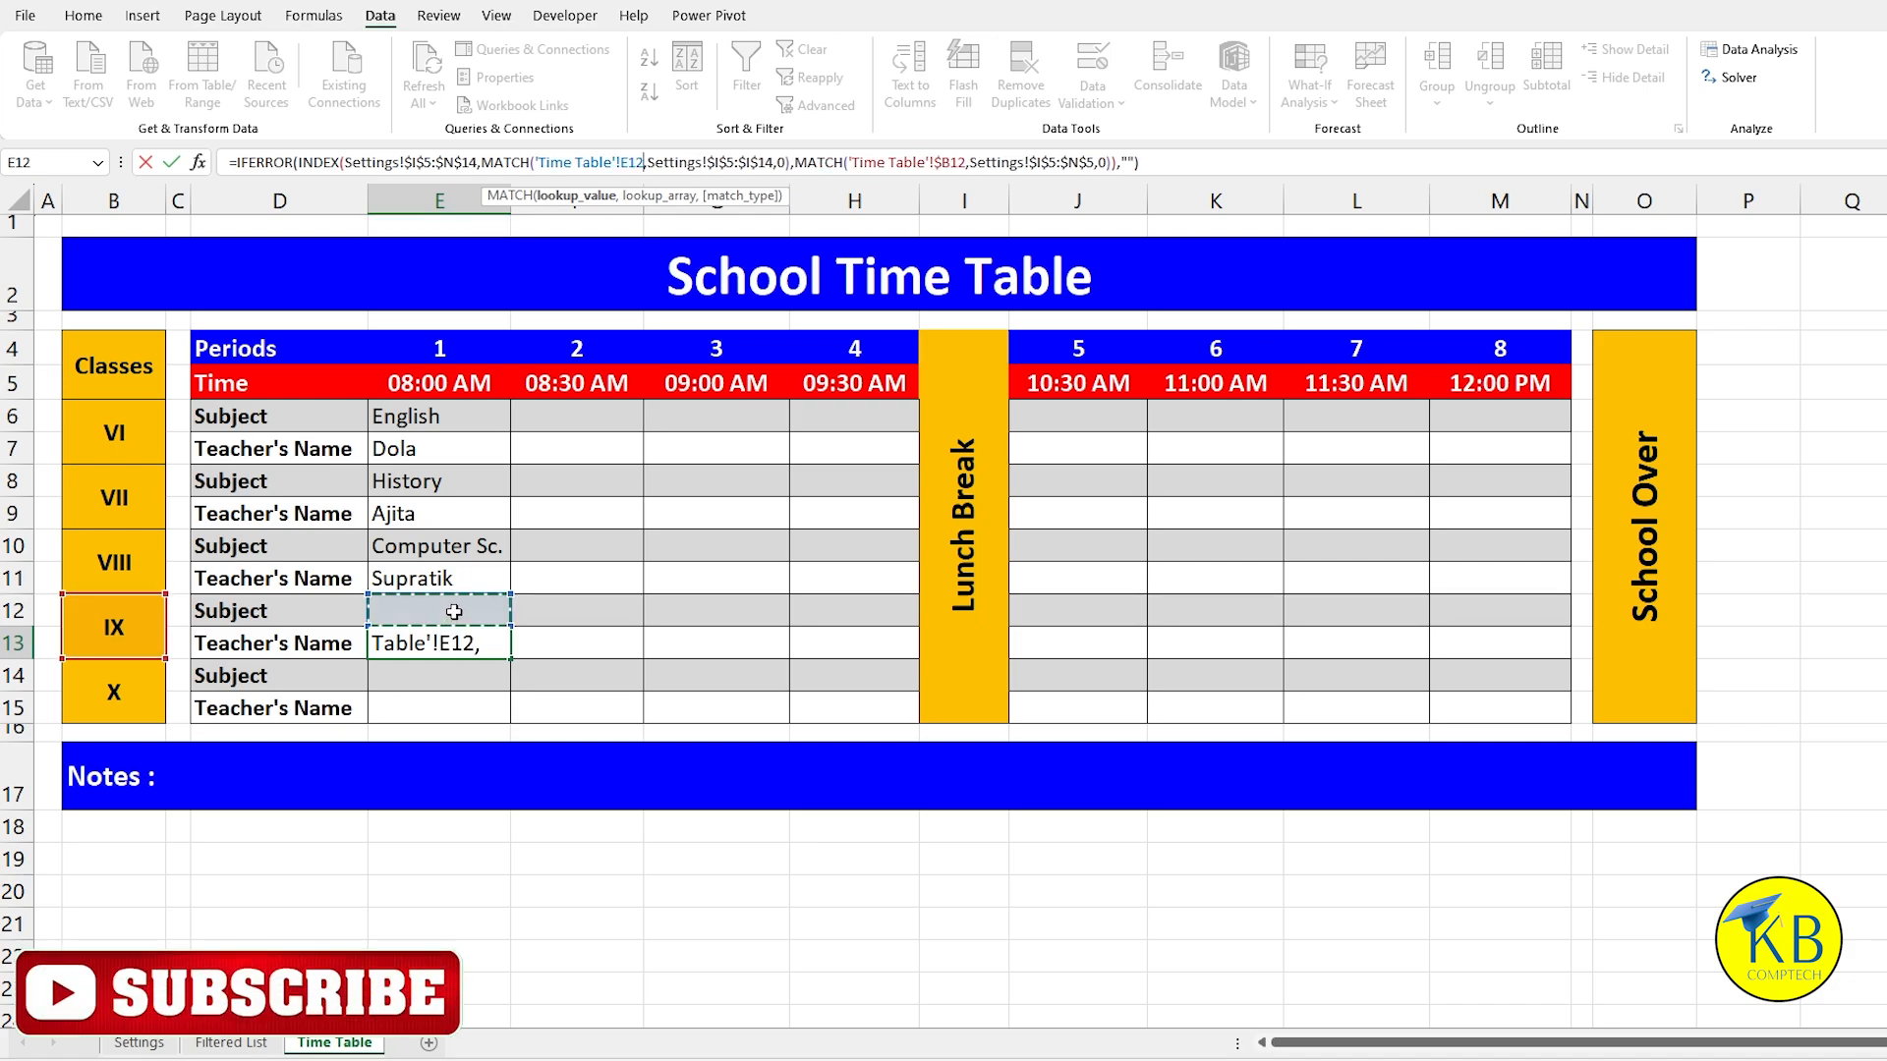
key("F4")
key("F4")
key("Return")
Step: Choose Chemistry as class IX's Period 1 subject in E12
left_click(455, 613)
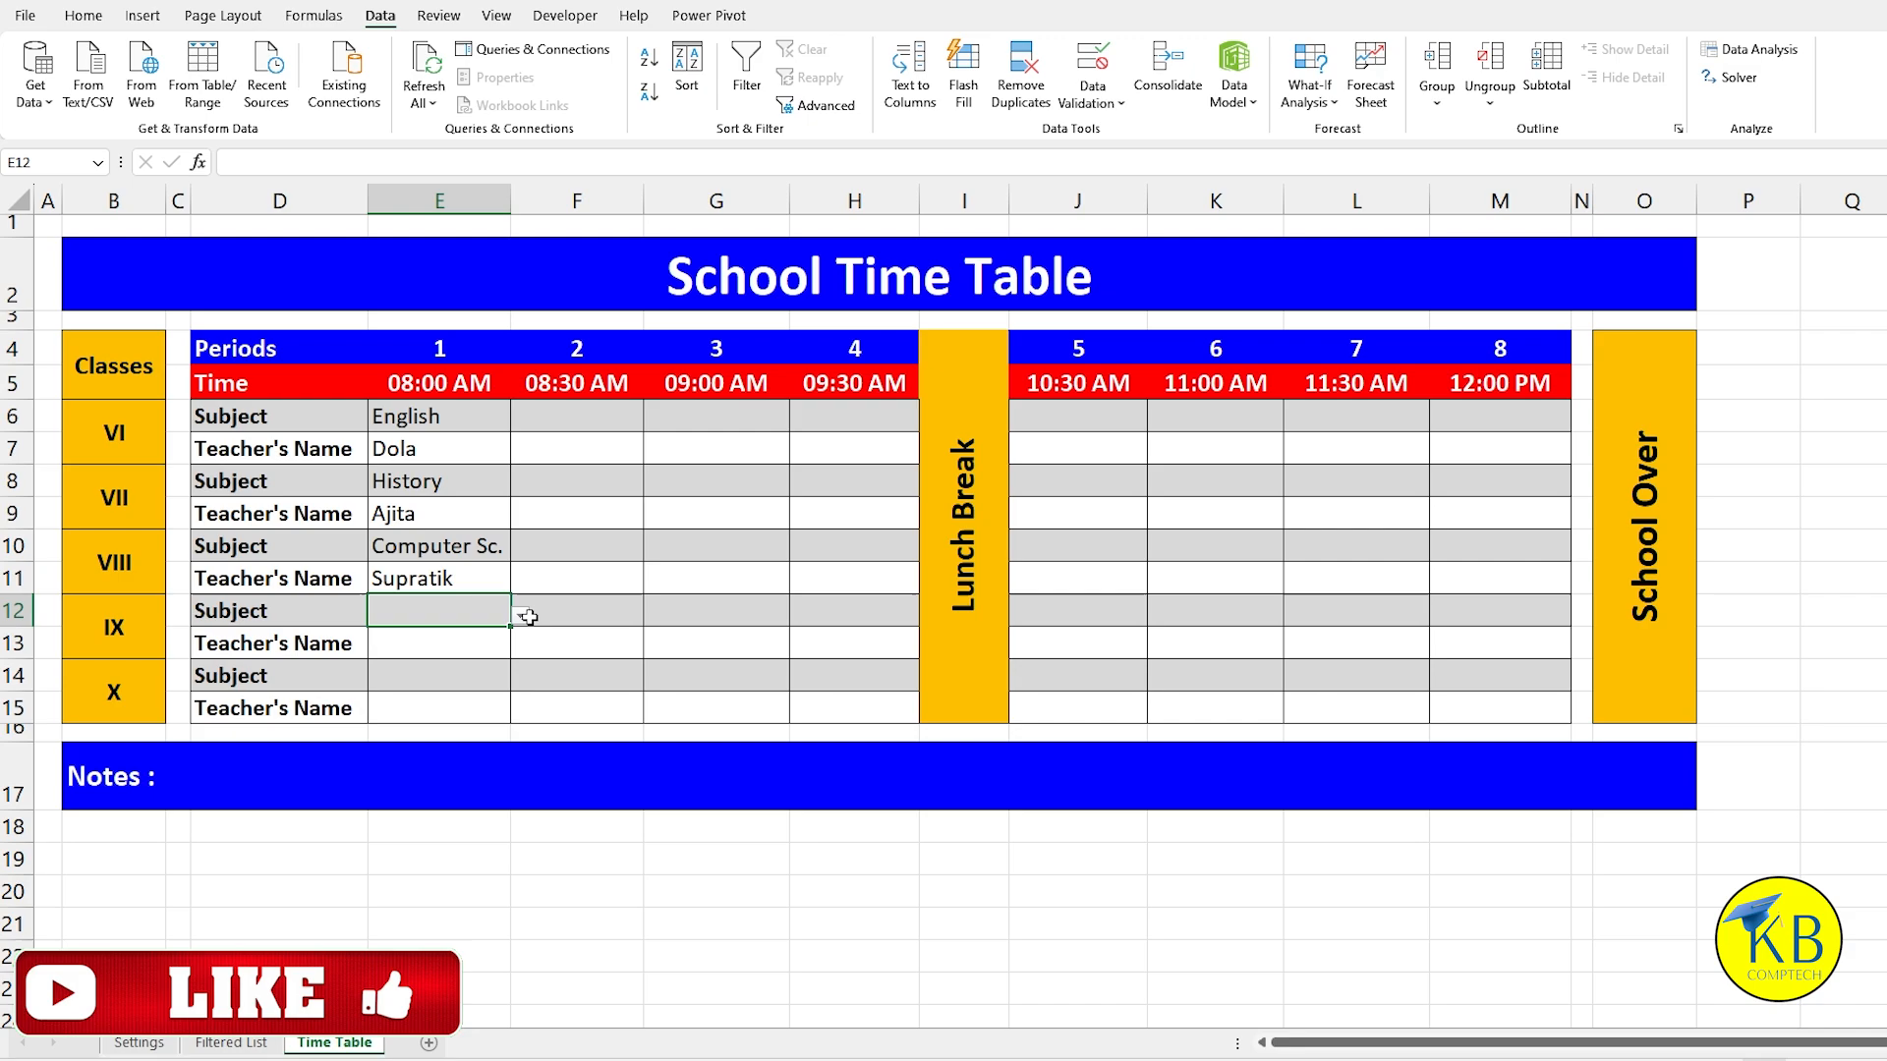
left_click(528, 616)
scroll(429, 688, "up", 2)
key("Escape")
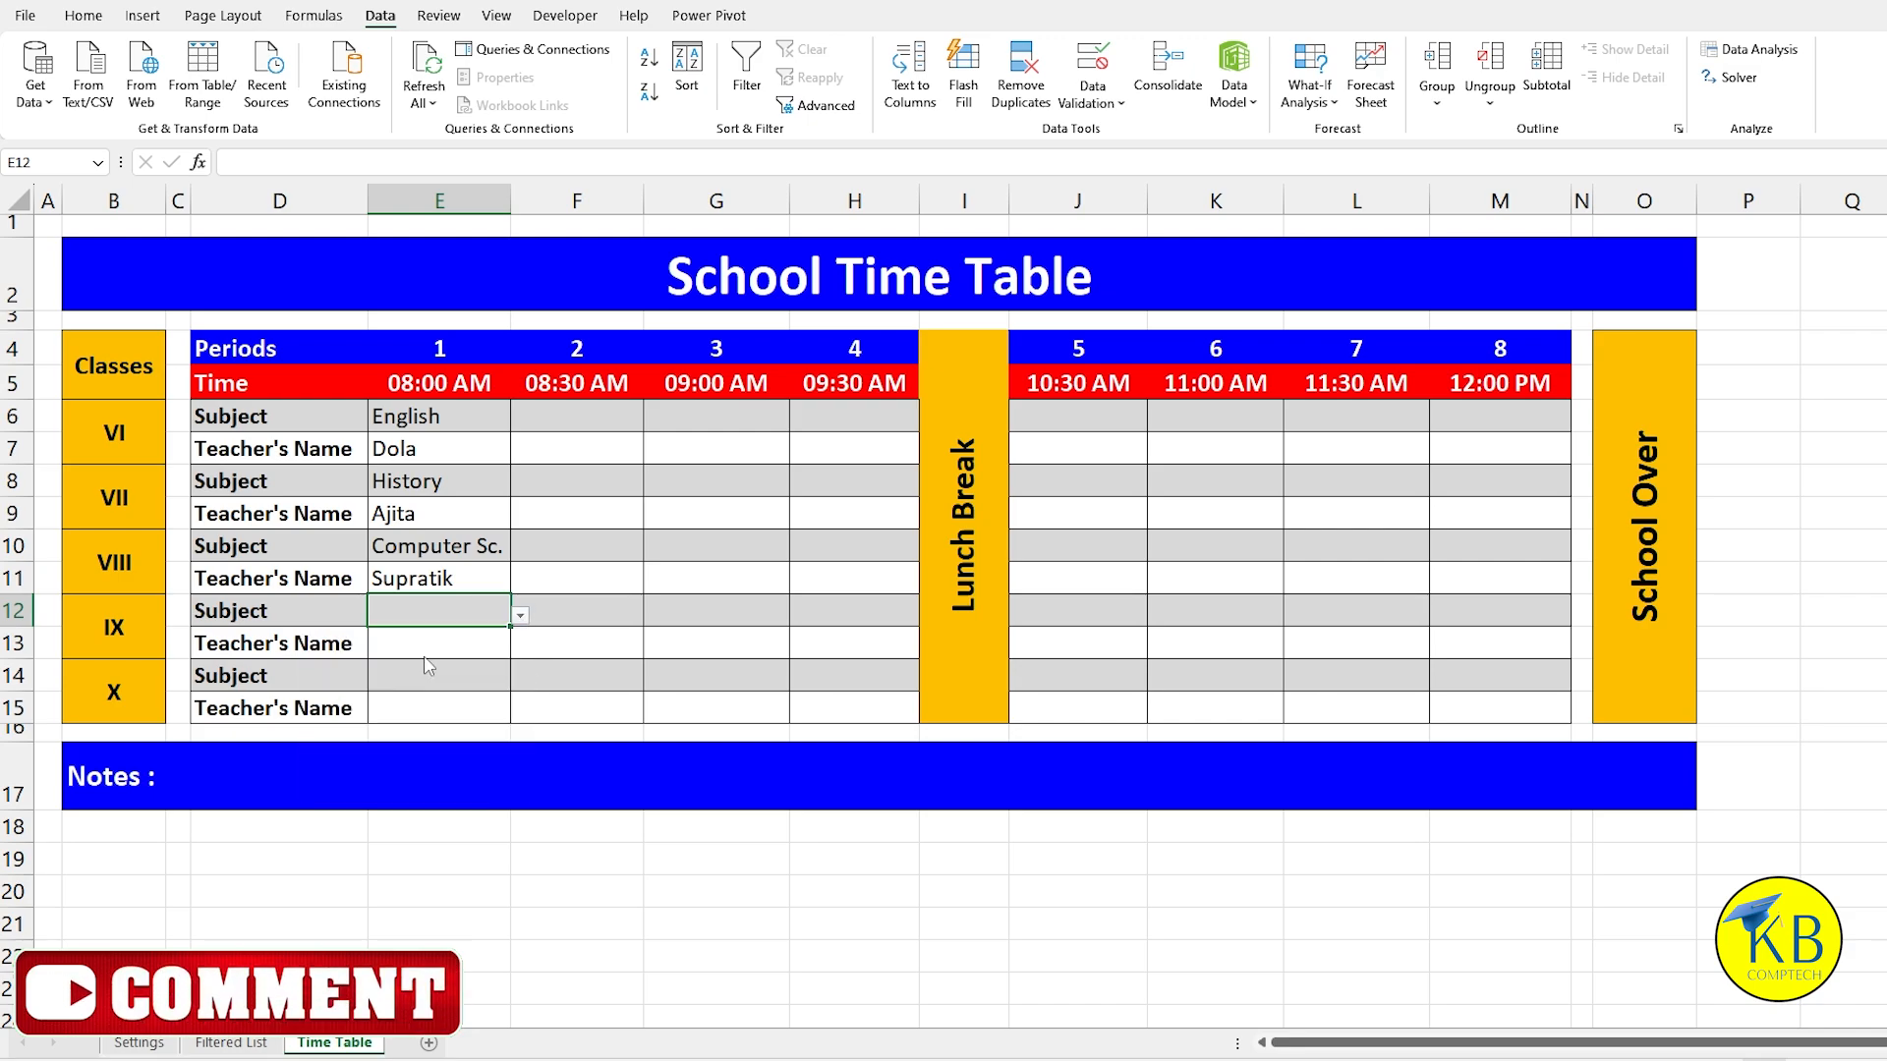
left_click(428, 667)
Step: Copy the teacher-name formula from E13 to class X's Period 1 teacher cell, E15
left_click(441, 648)
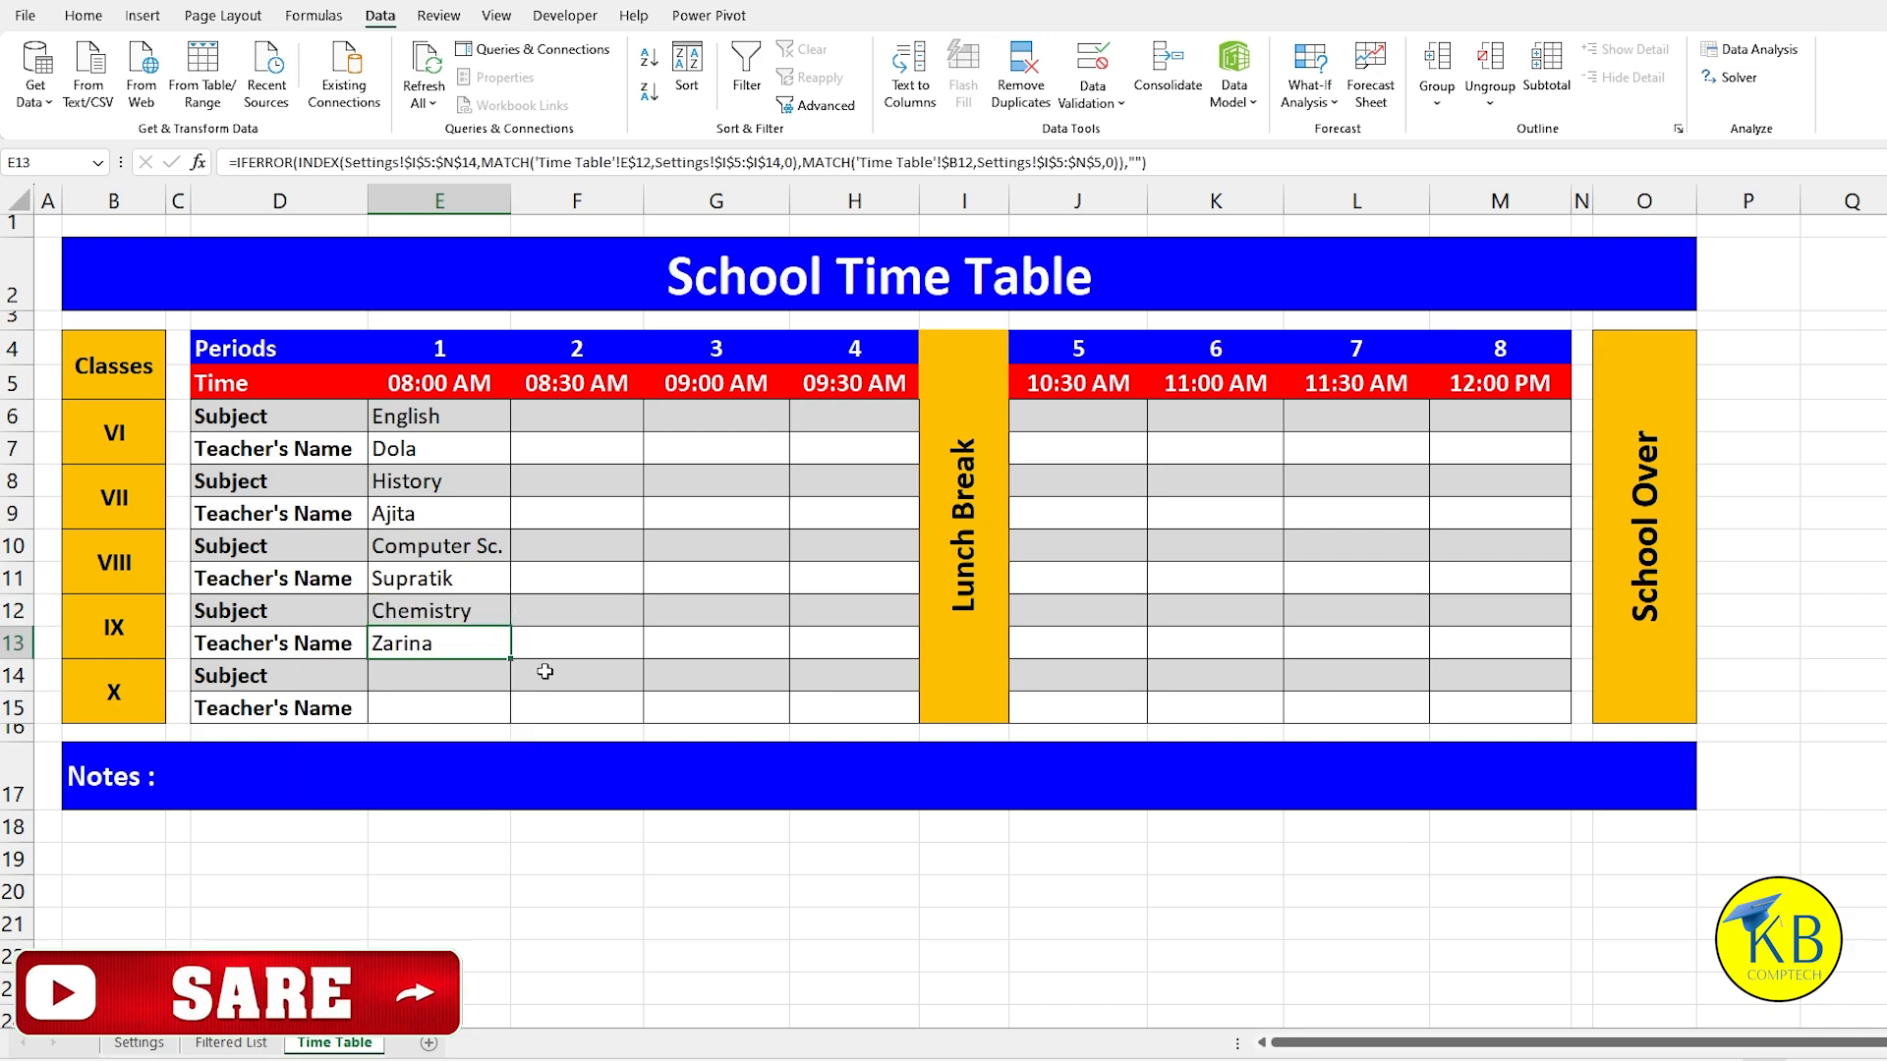
key("ctrl+c")
key("Down")
key("Down")
key("ctrl+v")
key("ctrl")
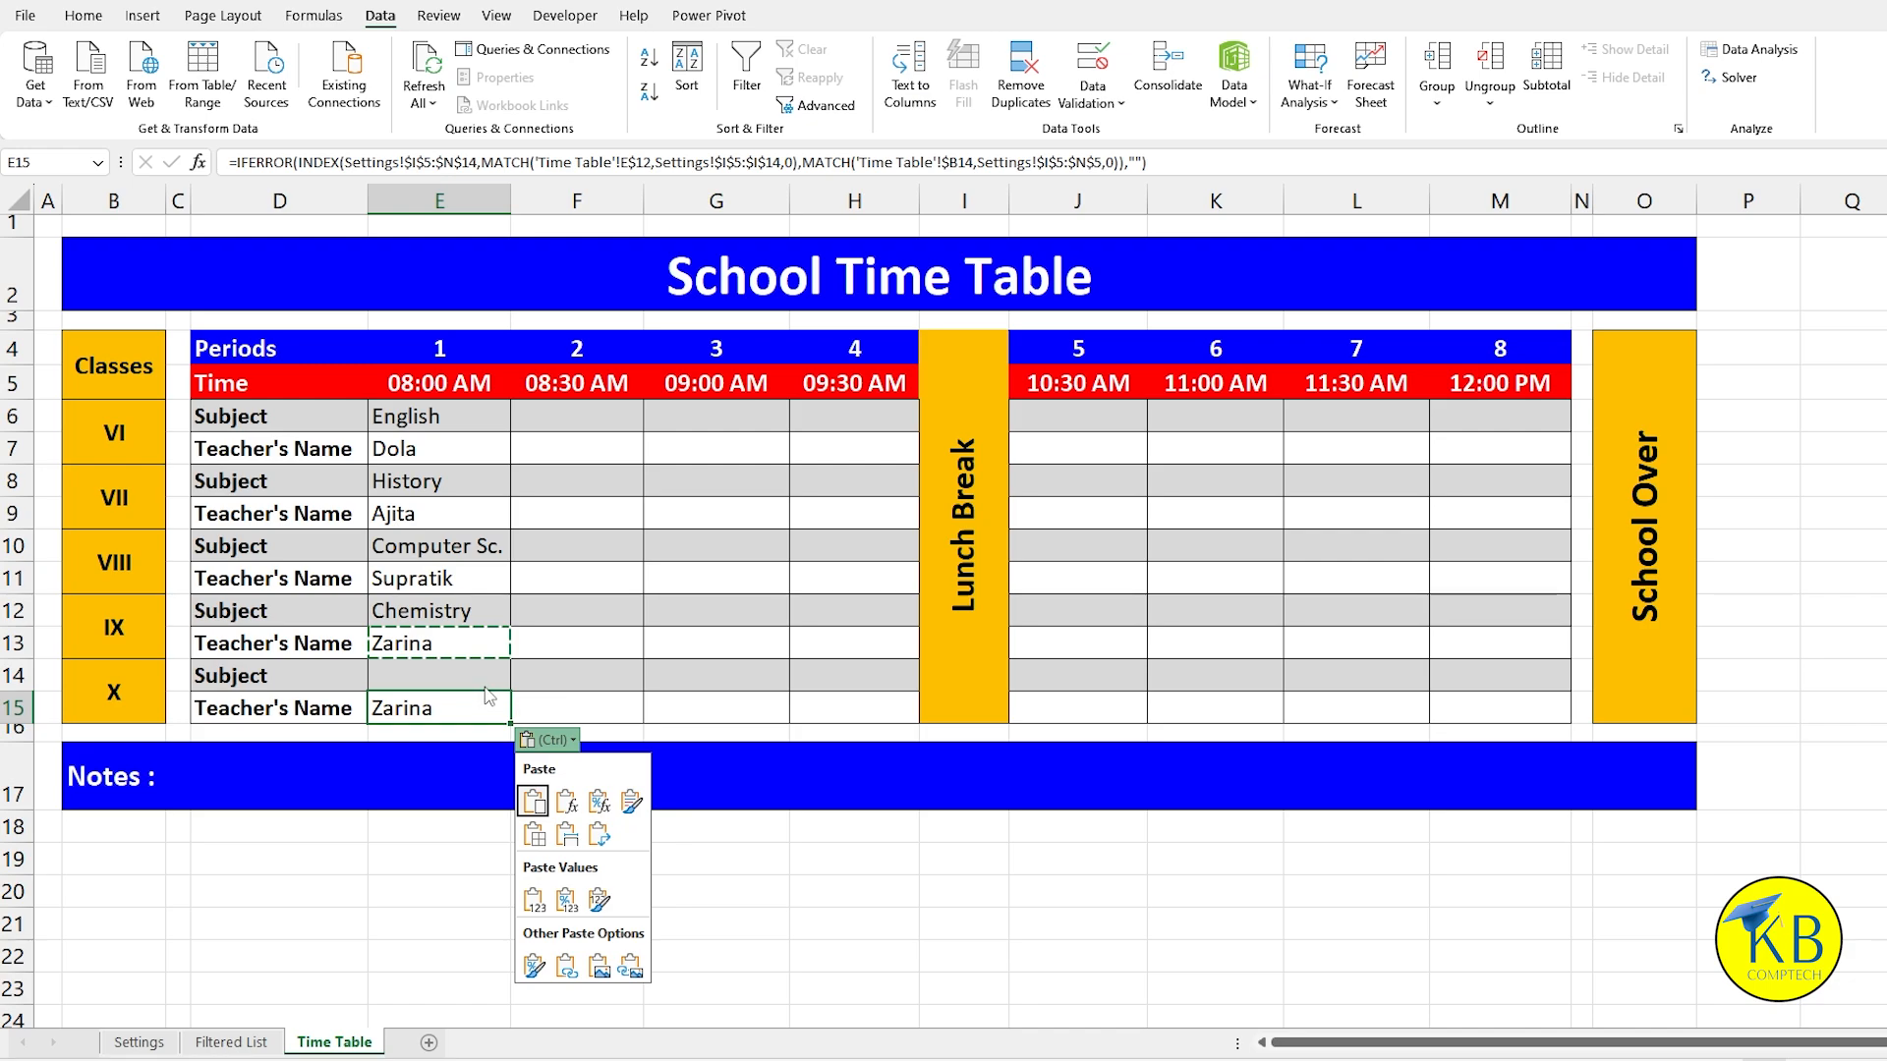
Step: Change the first MATCH lookup value in E15 to class X's subject cell, row-locked as E$14
left_click(648, 169)
left_click(650, 162)
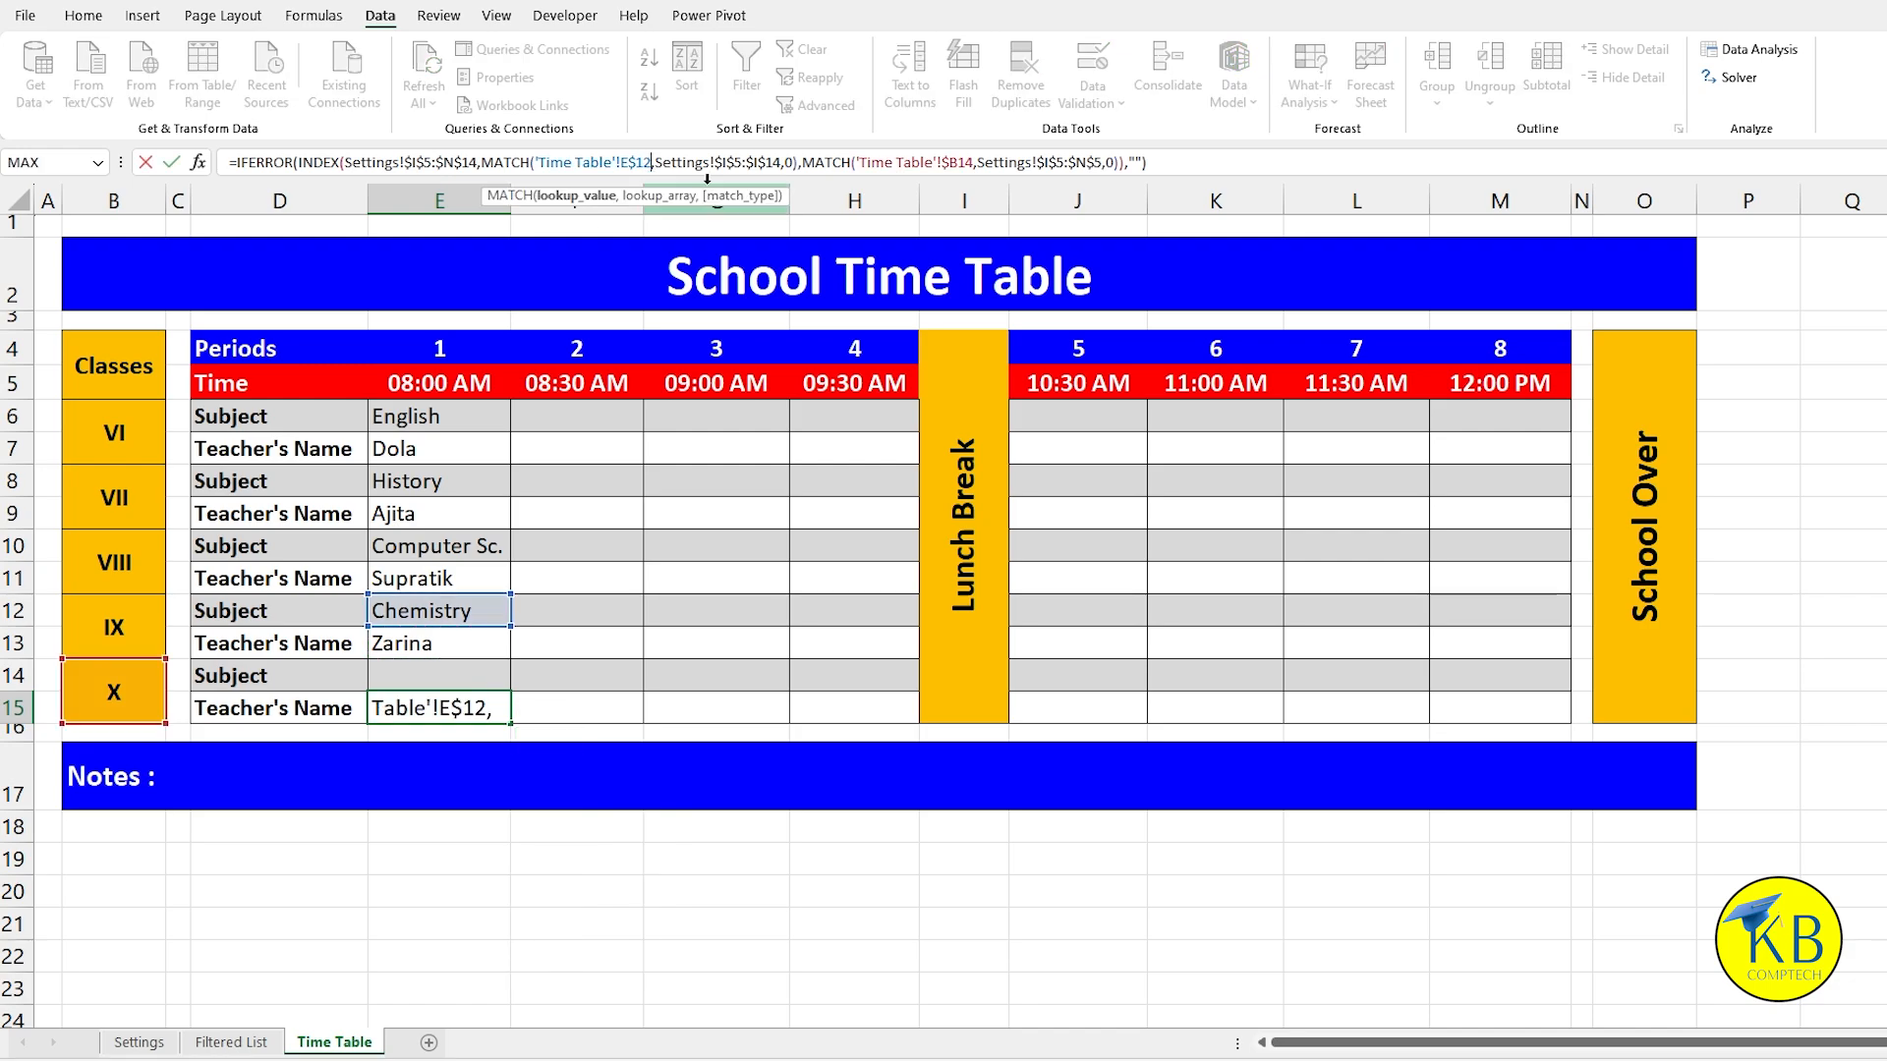
key("BackSpace")
key("BackSpace")
key("BackSpace")
left_click(424, 674)
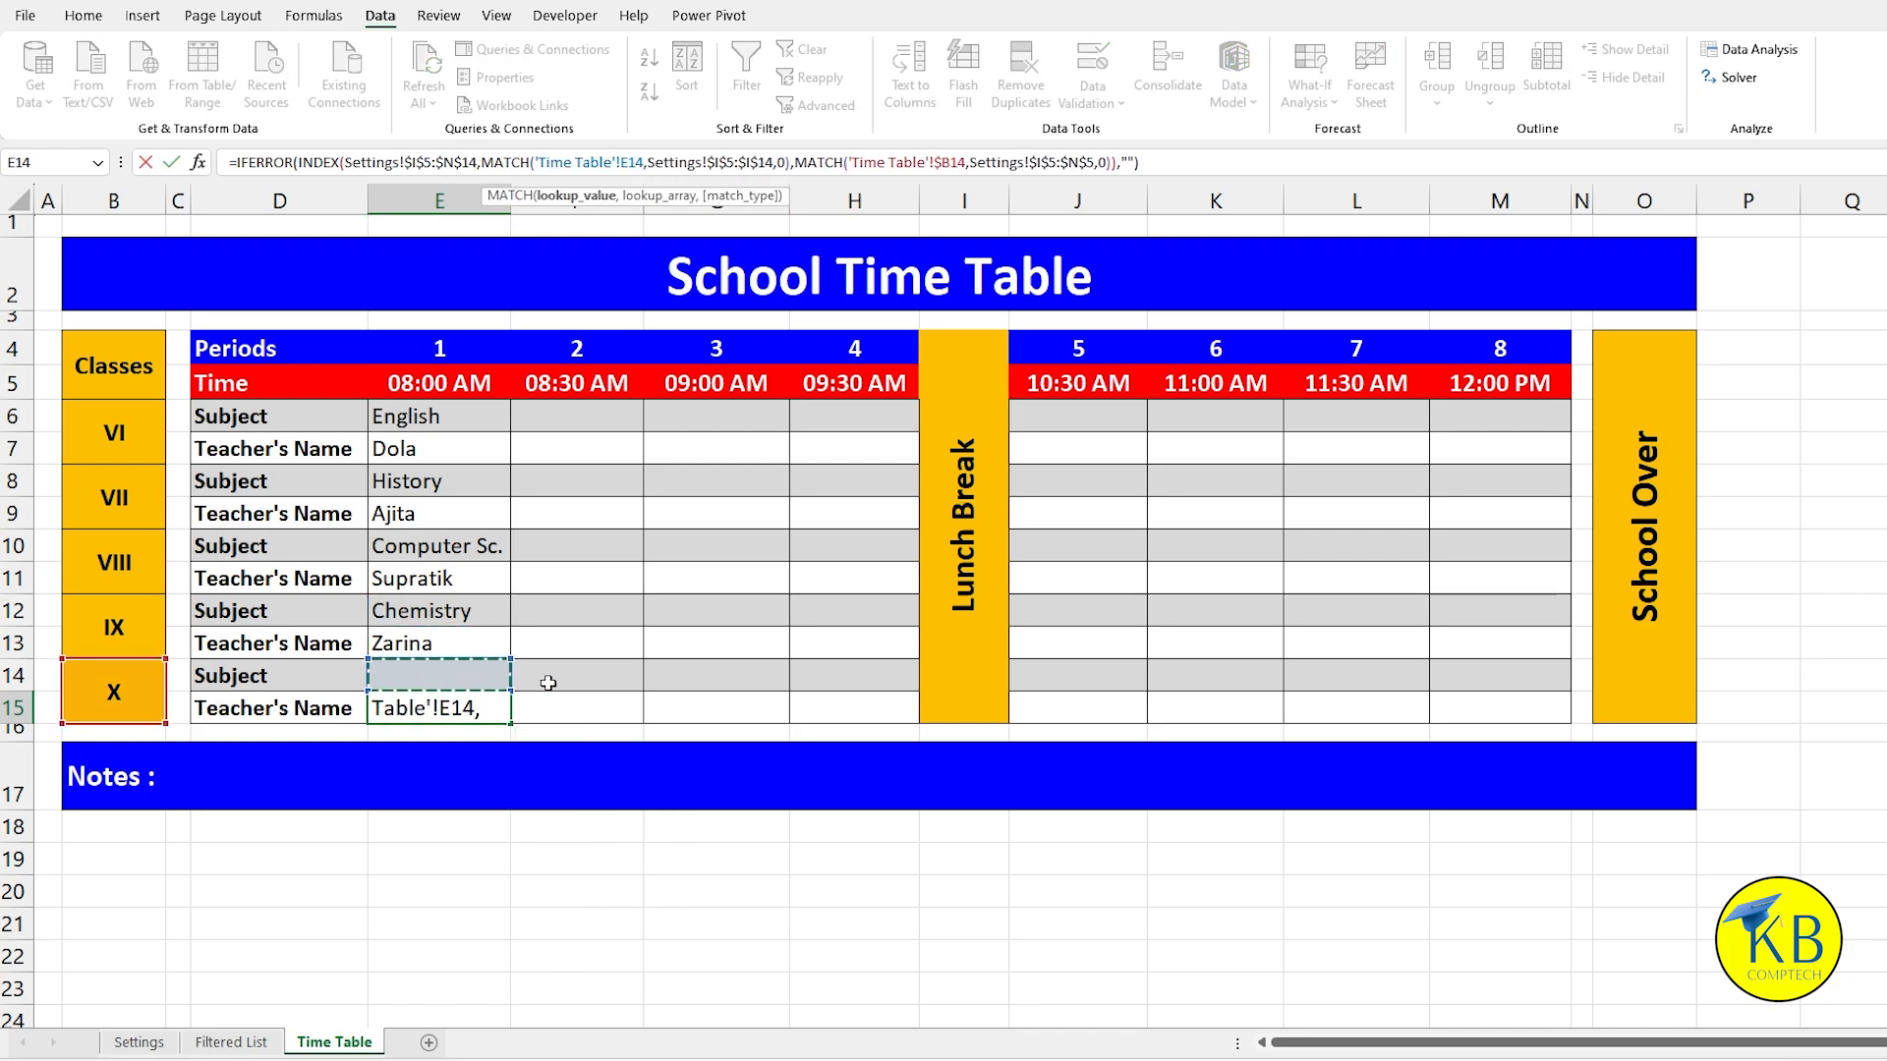
key("F4")
key("F4")
key("Return")
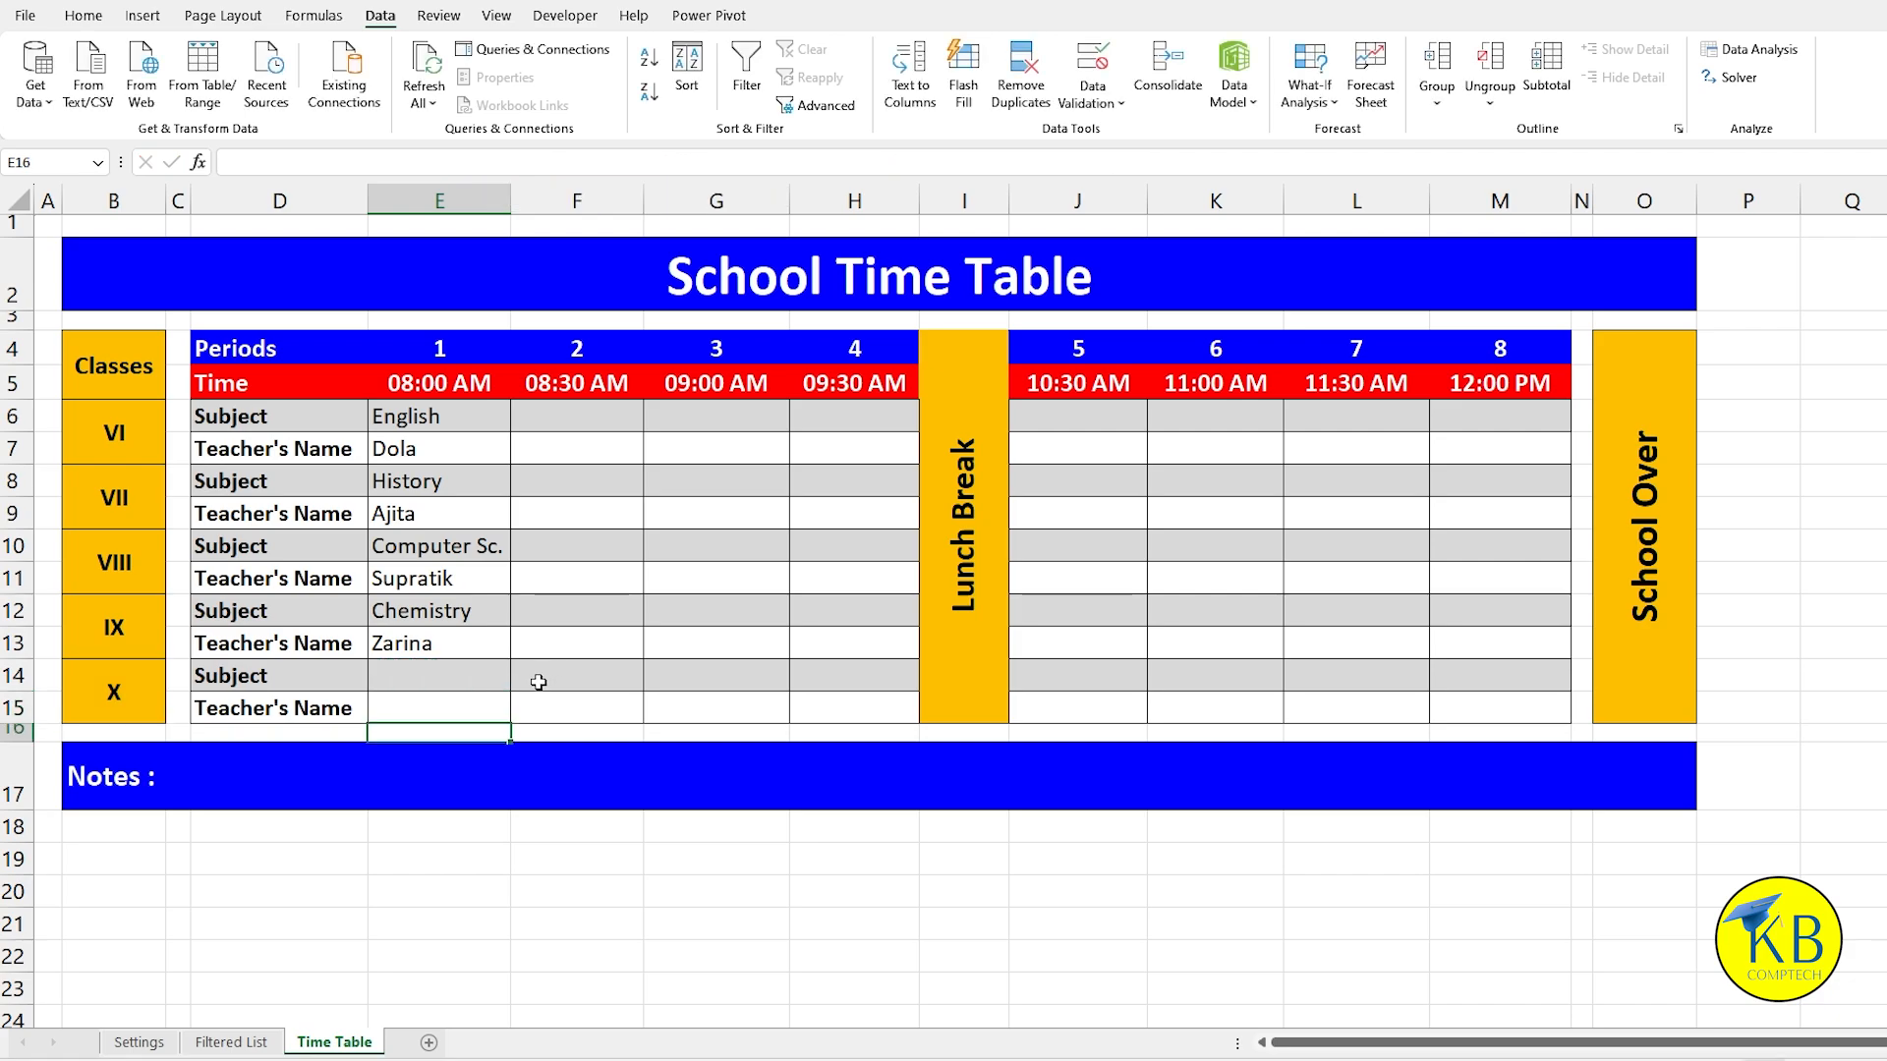
Step: Choose Maths as class X's Period 1 subject in E14
left_click(463, 677)
left_click(521, 681)
scroll(516, 765, "up", 1)
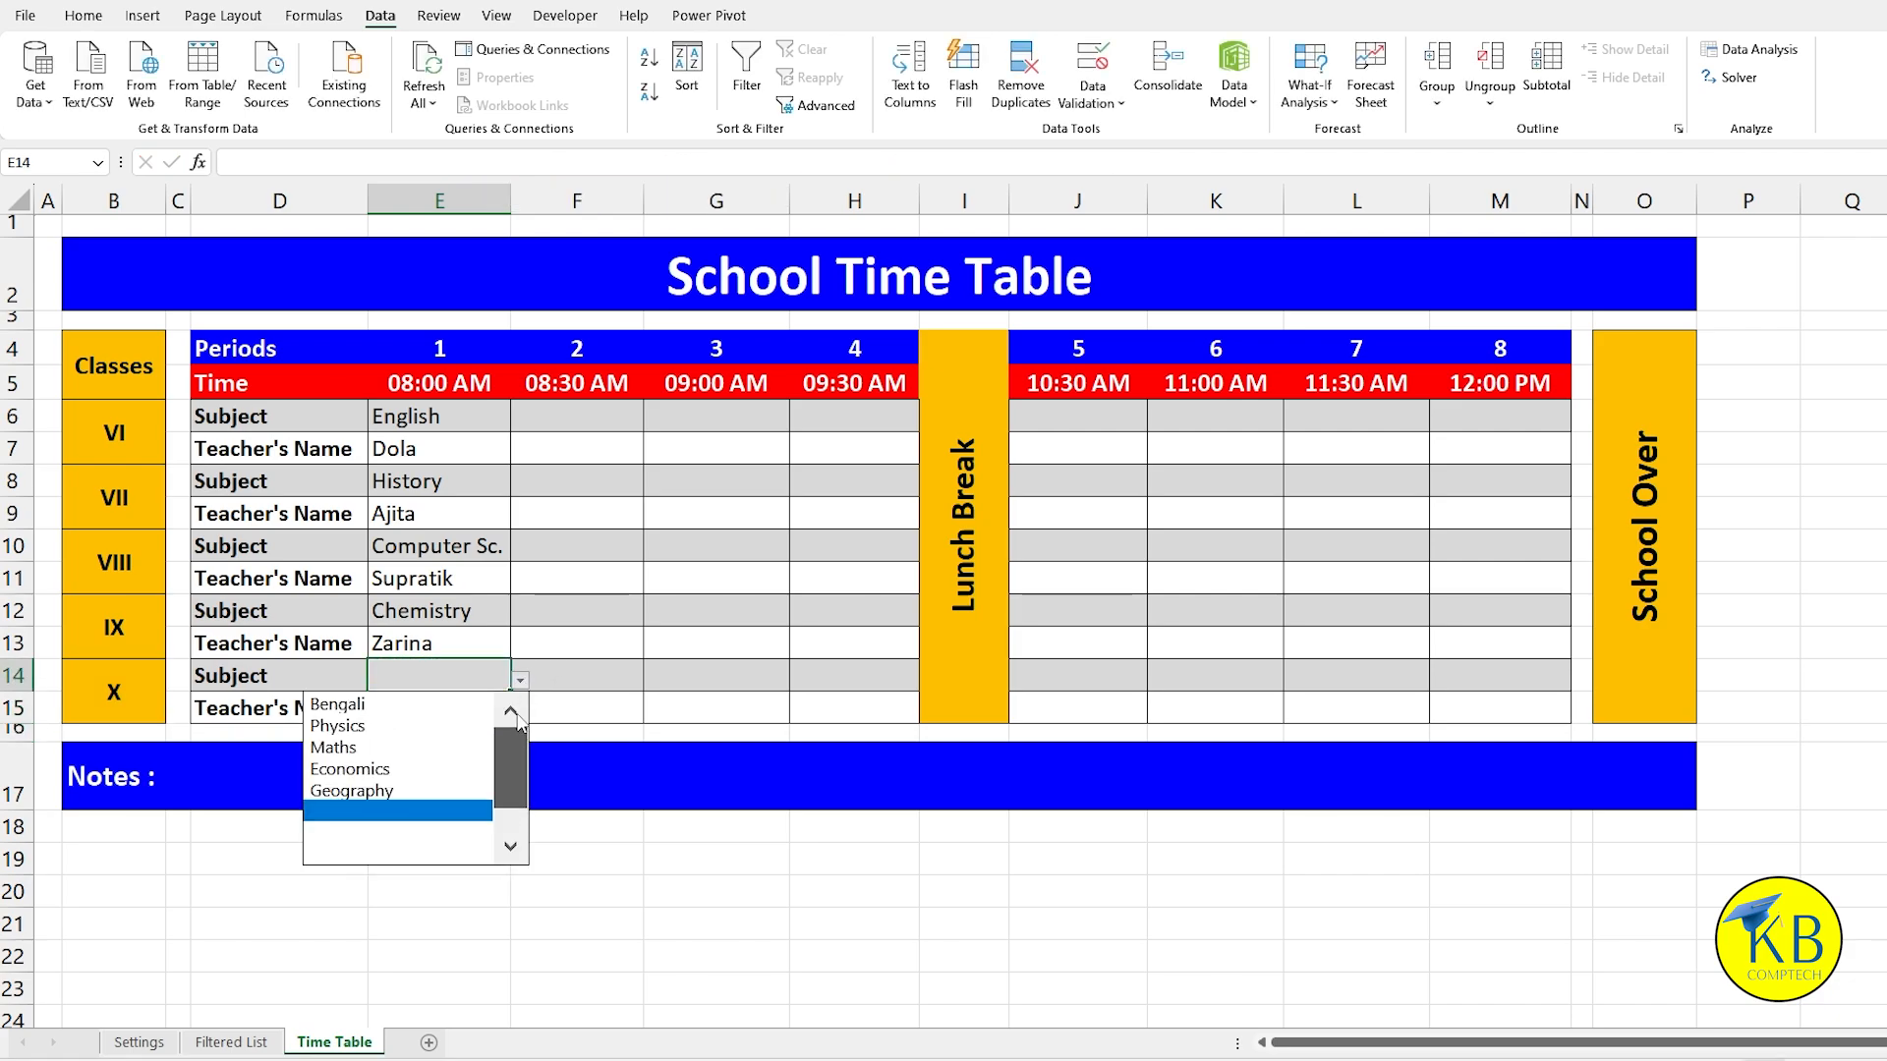
left_click(441, 732)
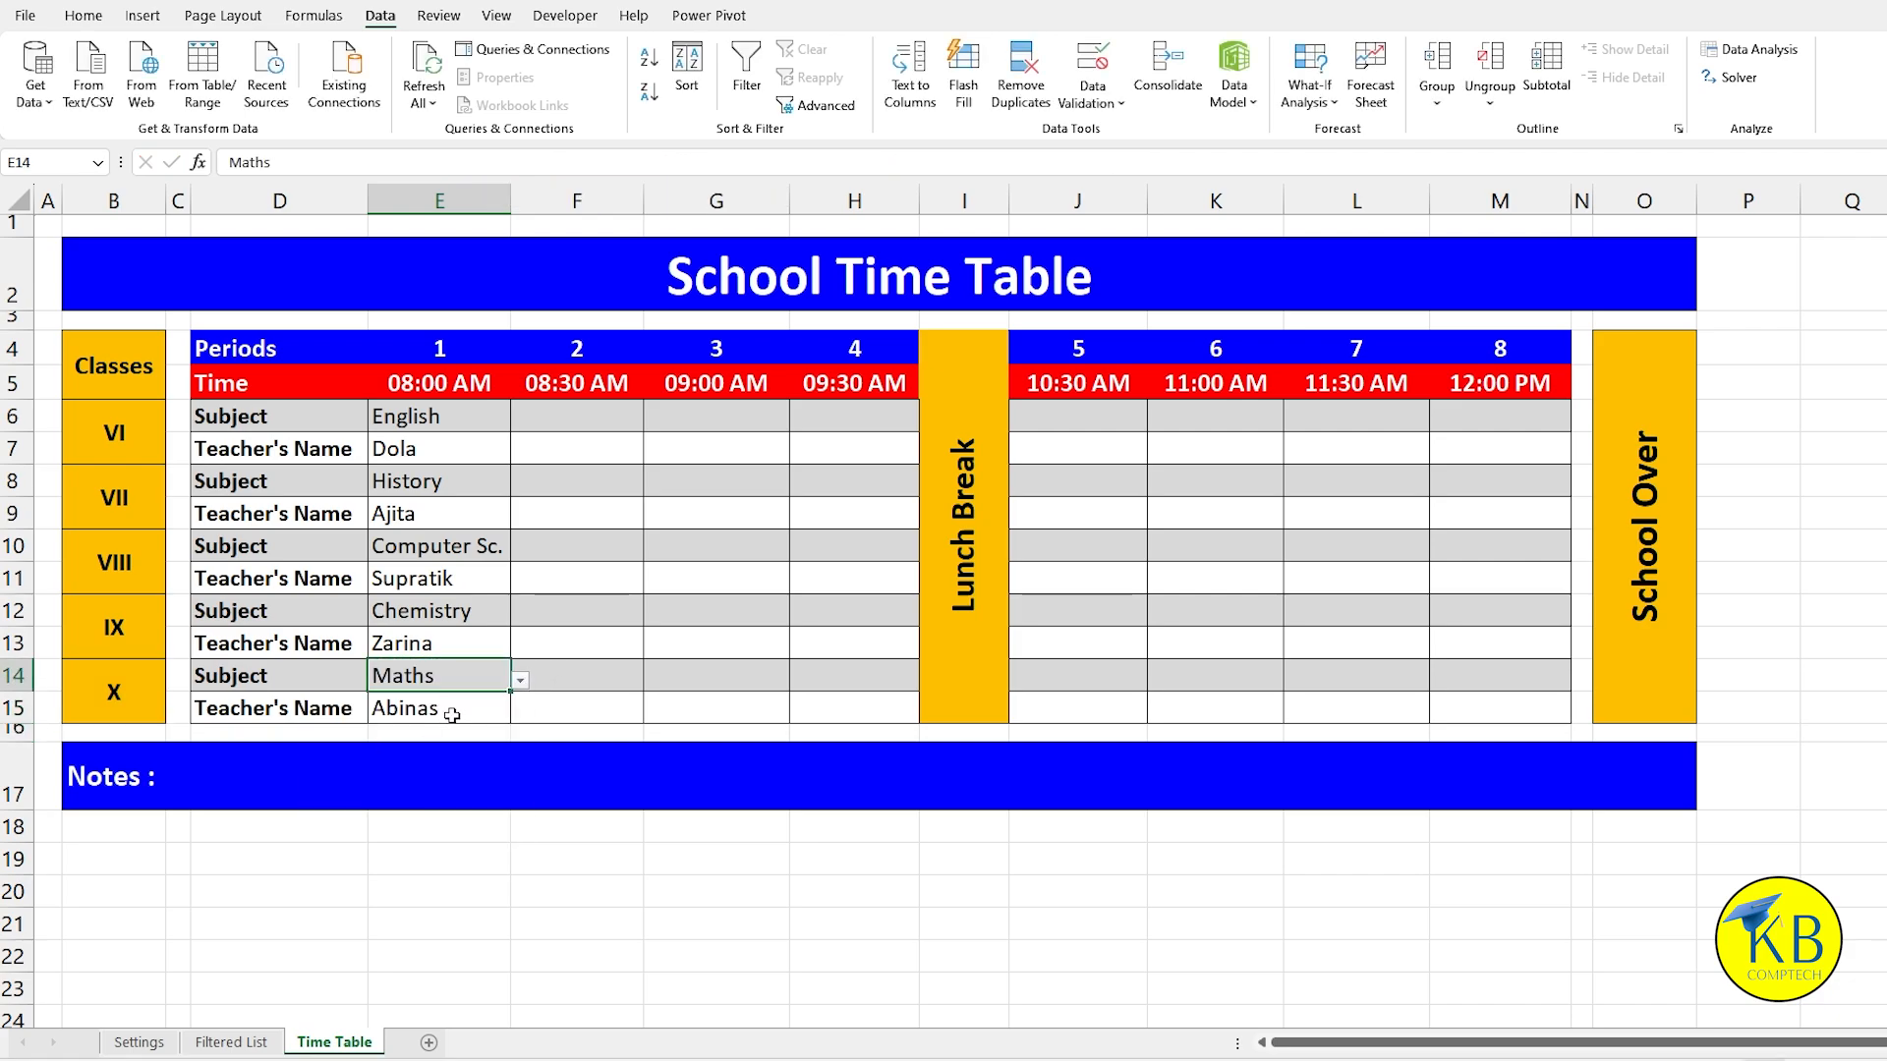
Step: Copy class VI's teacher-name formula from E7 across Periods 2 to 4 (F7:H7) and Periods 5 to 8 (J7:M7)
left_click(452, 448)
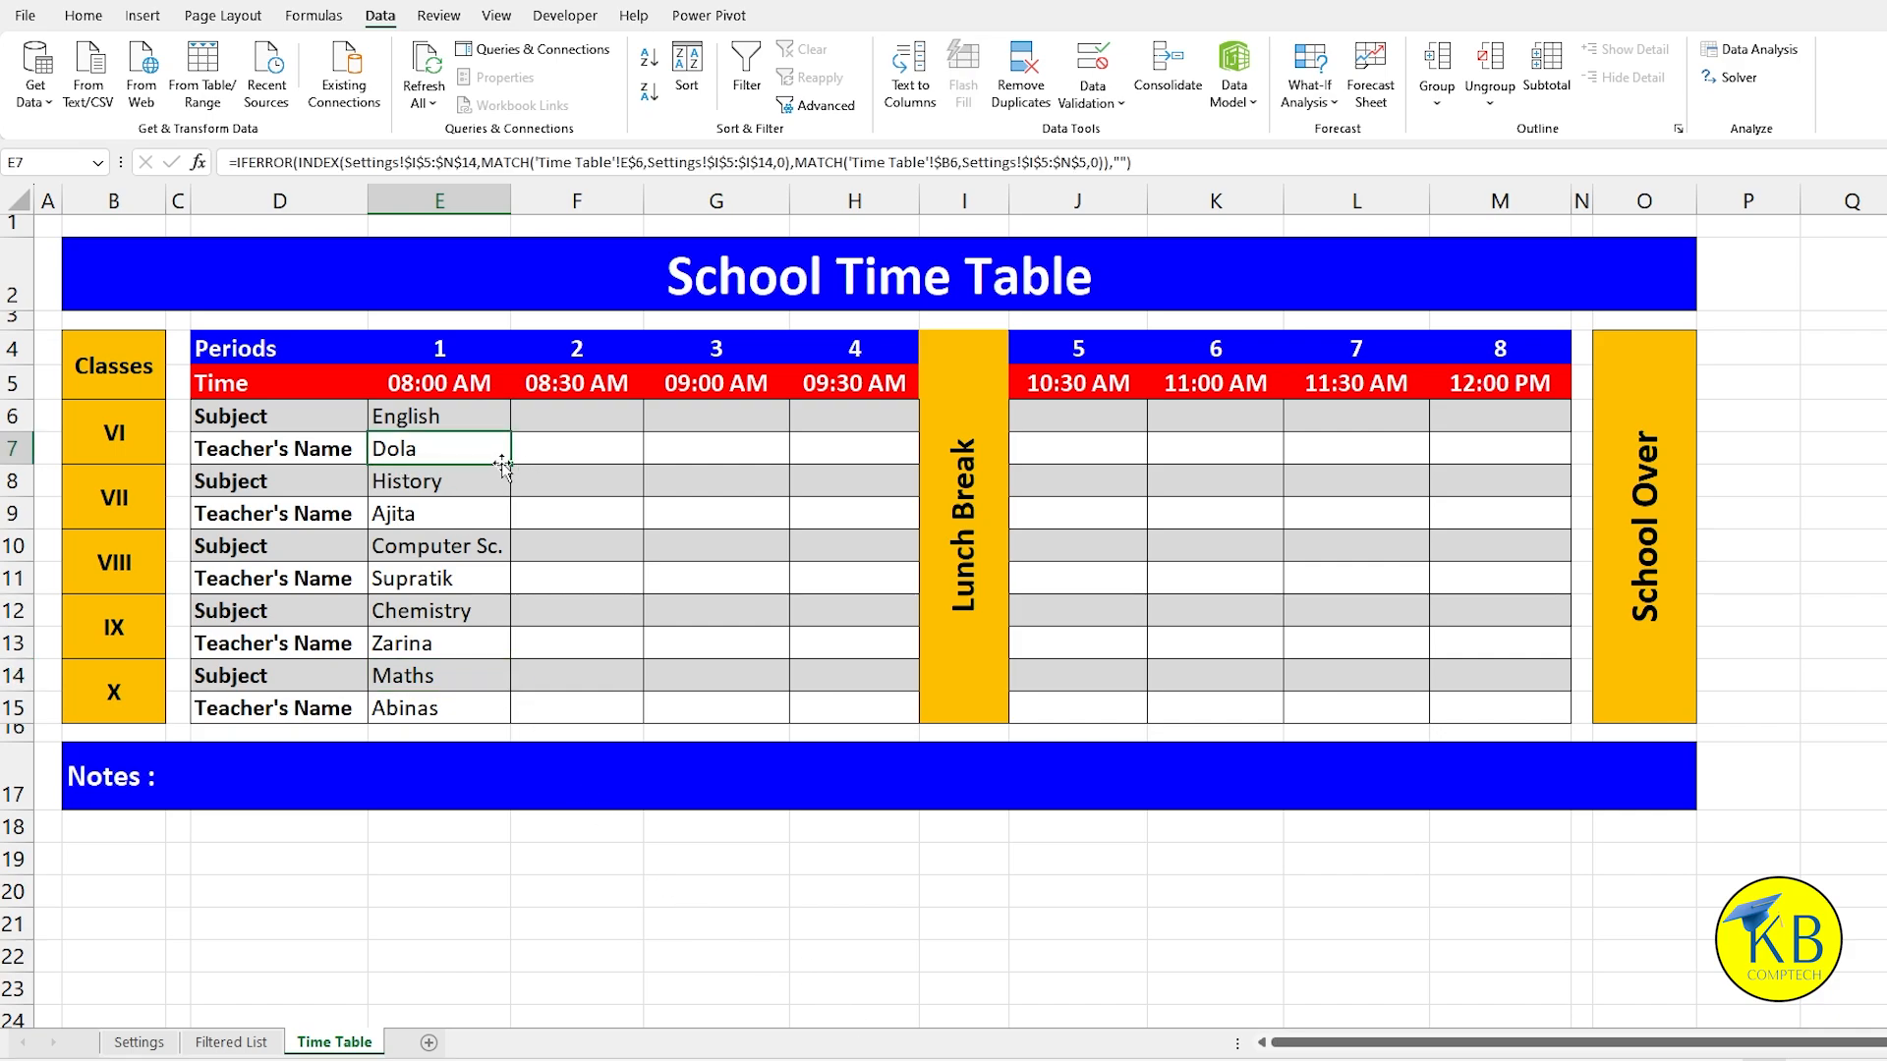
left_click_drag(512, 465, 865, 464)
left_click(1077, 458)
left_click(392, 452)
key("ctrl+c")
left_click(1091, 467)
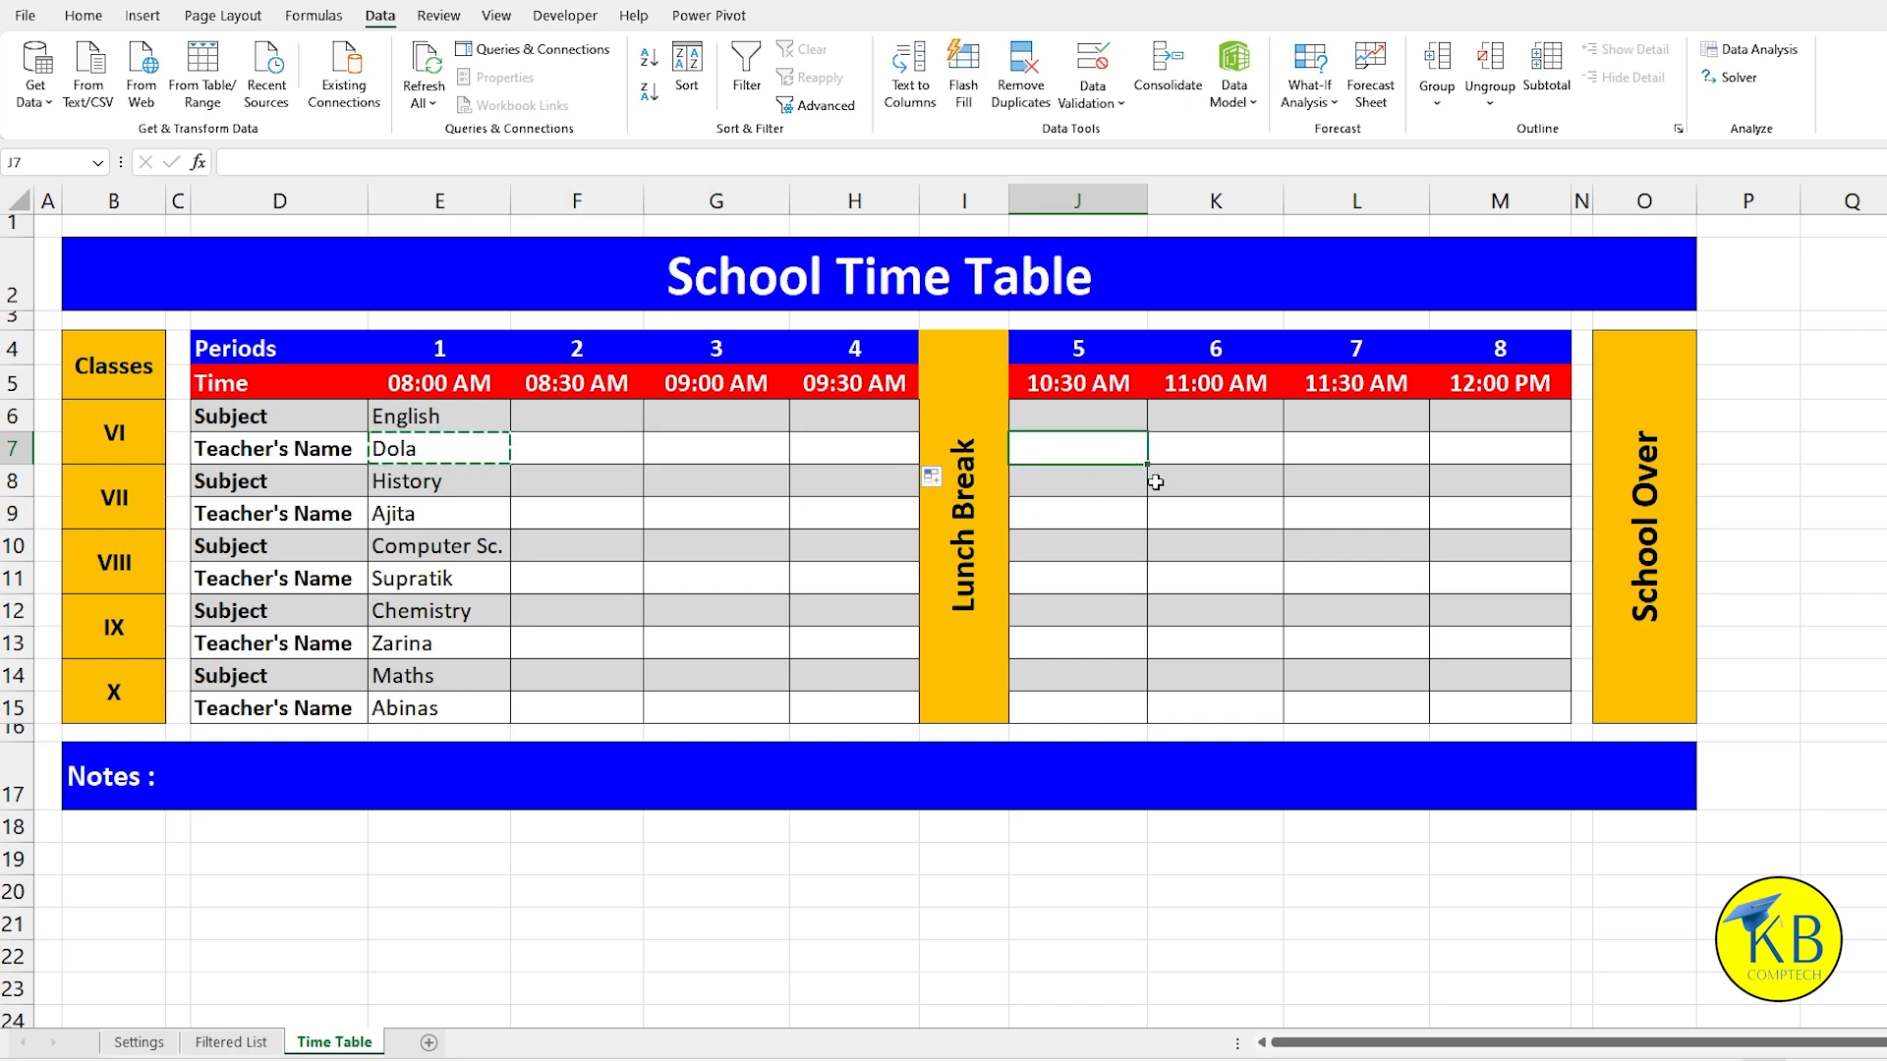
key("ctrl+v")
left_click_drag(1145, 464, 1444, 473)
Step: Copy class VII's teacher-name formula from E9 across Periods 2 to 4 (F9:H9) and Periods 5 to 8 (J9:M9)
left_click(431, 521)
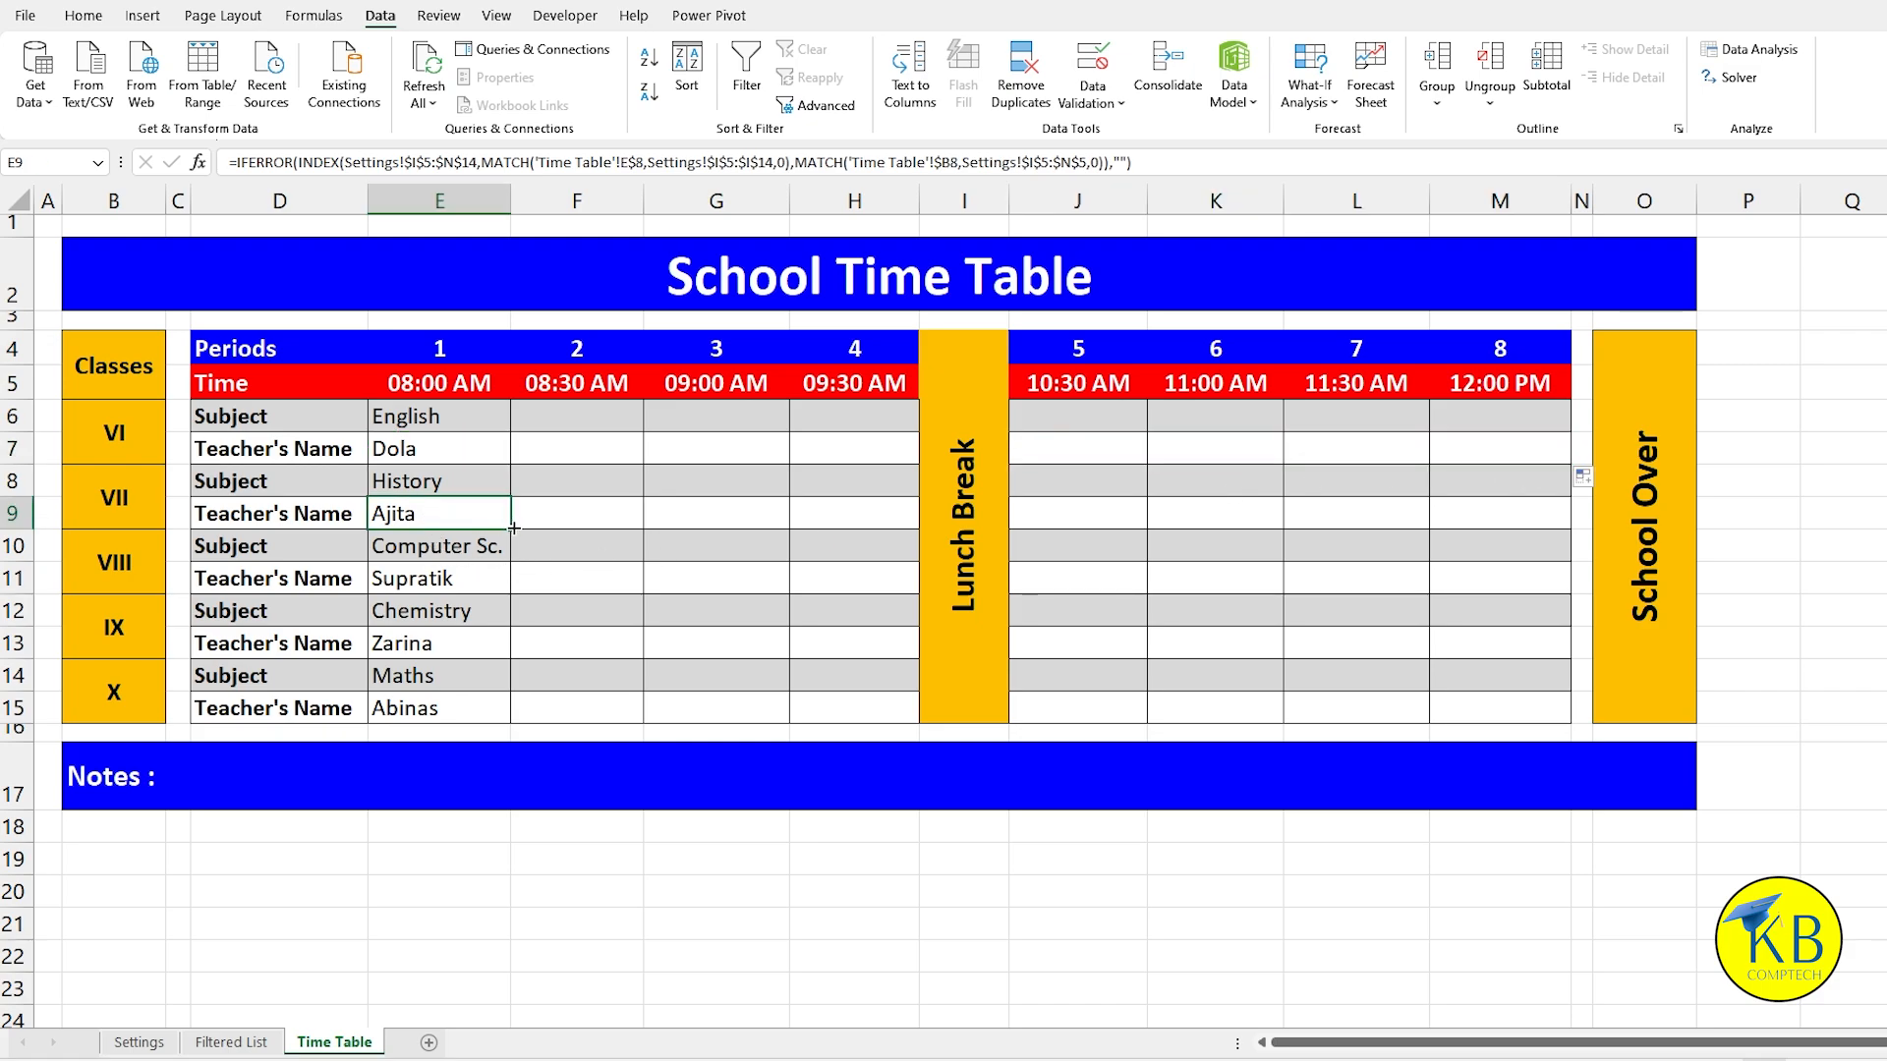
left_click_drag(510, 531, 889, 526)
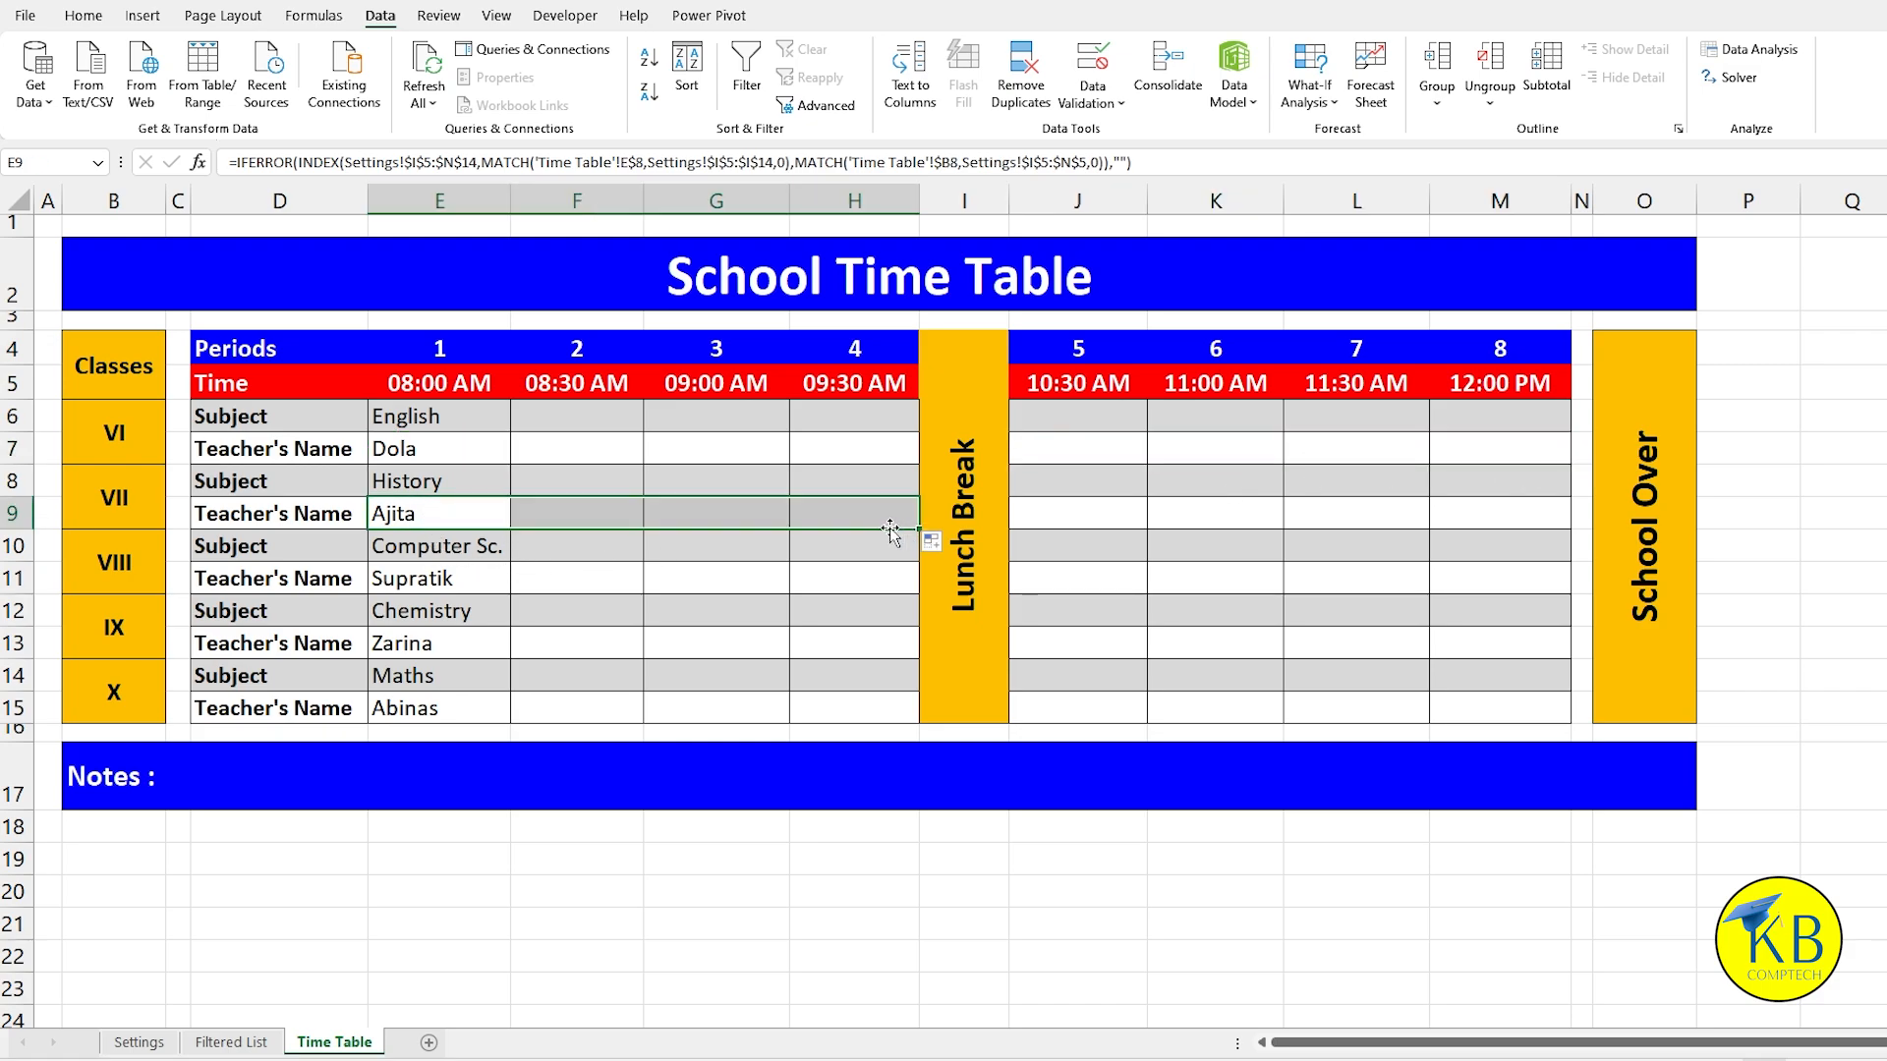
left_click(414, 518)
key("ctrl+c")
left_click(1101, 521)
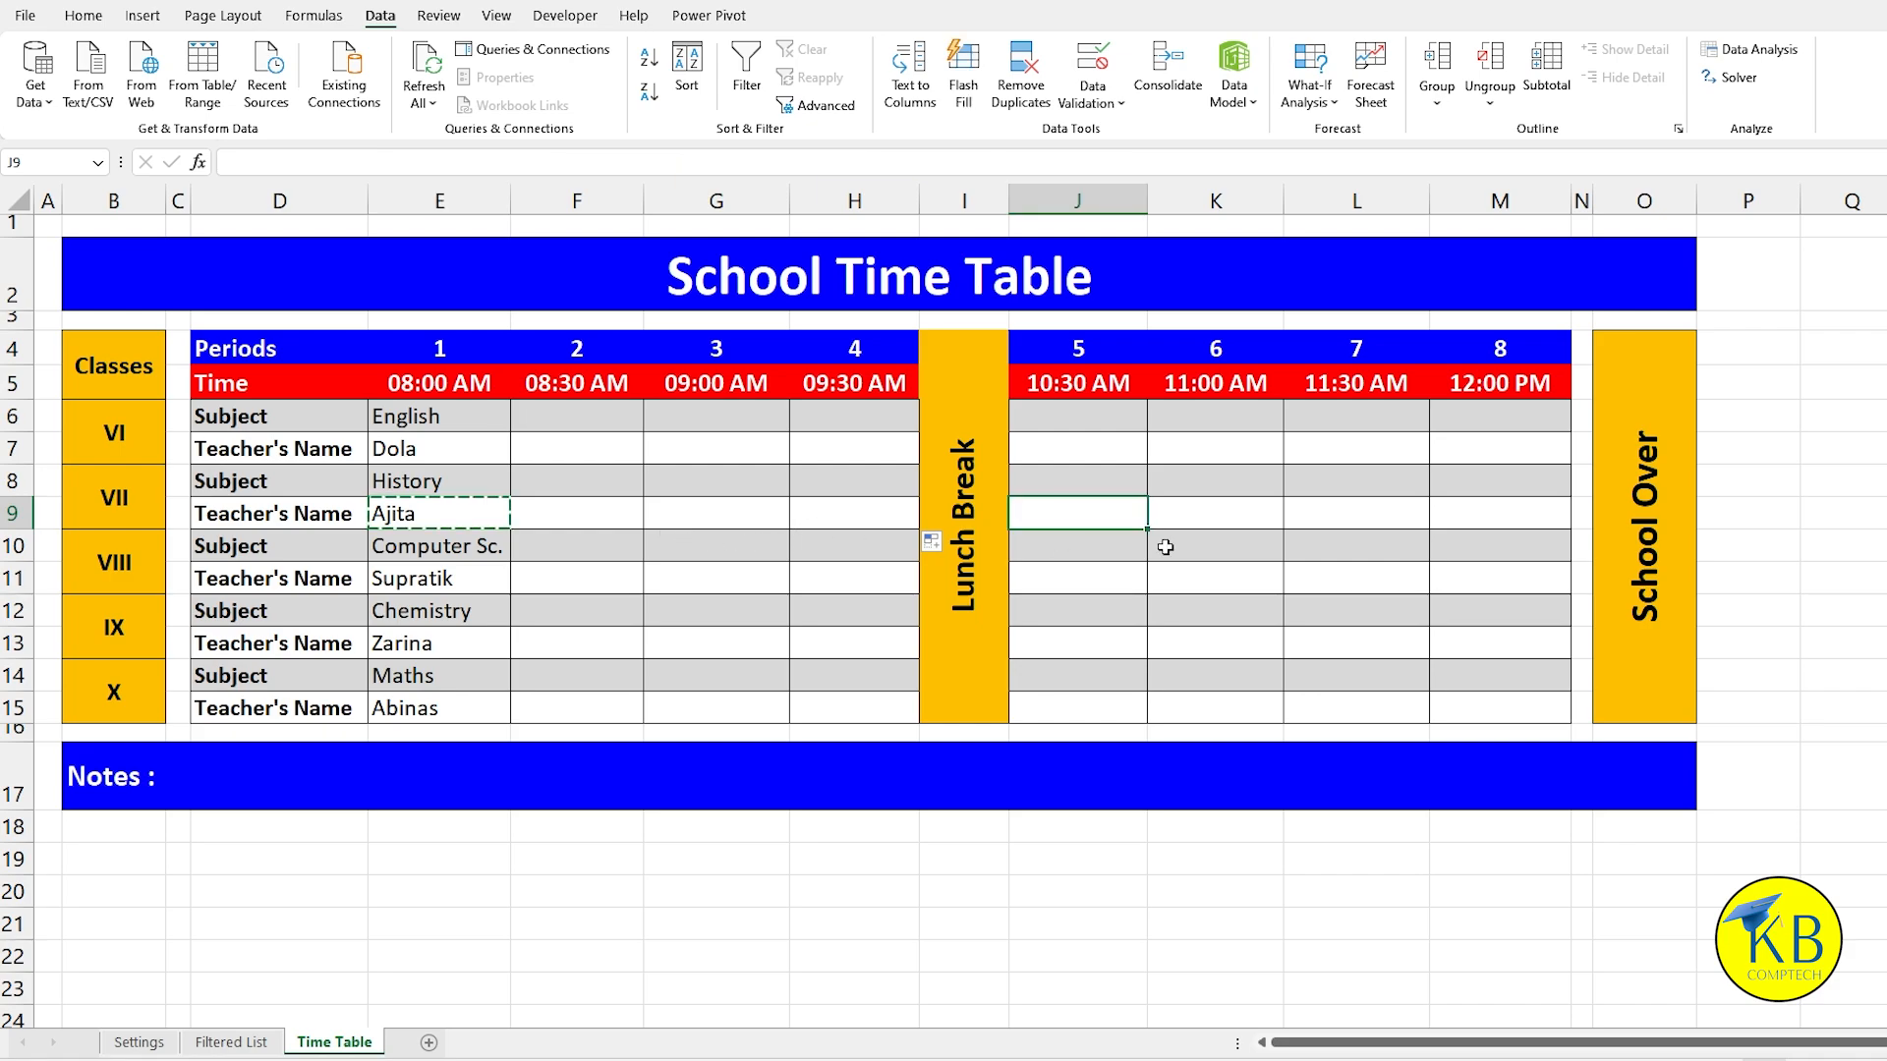
key("ctrl+v")
left_click_drag(1146, 529, 1476, 532)
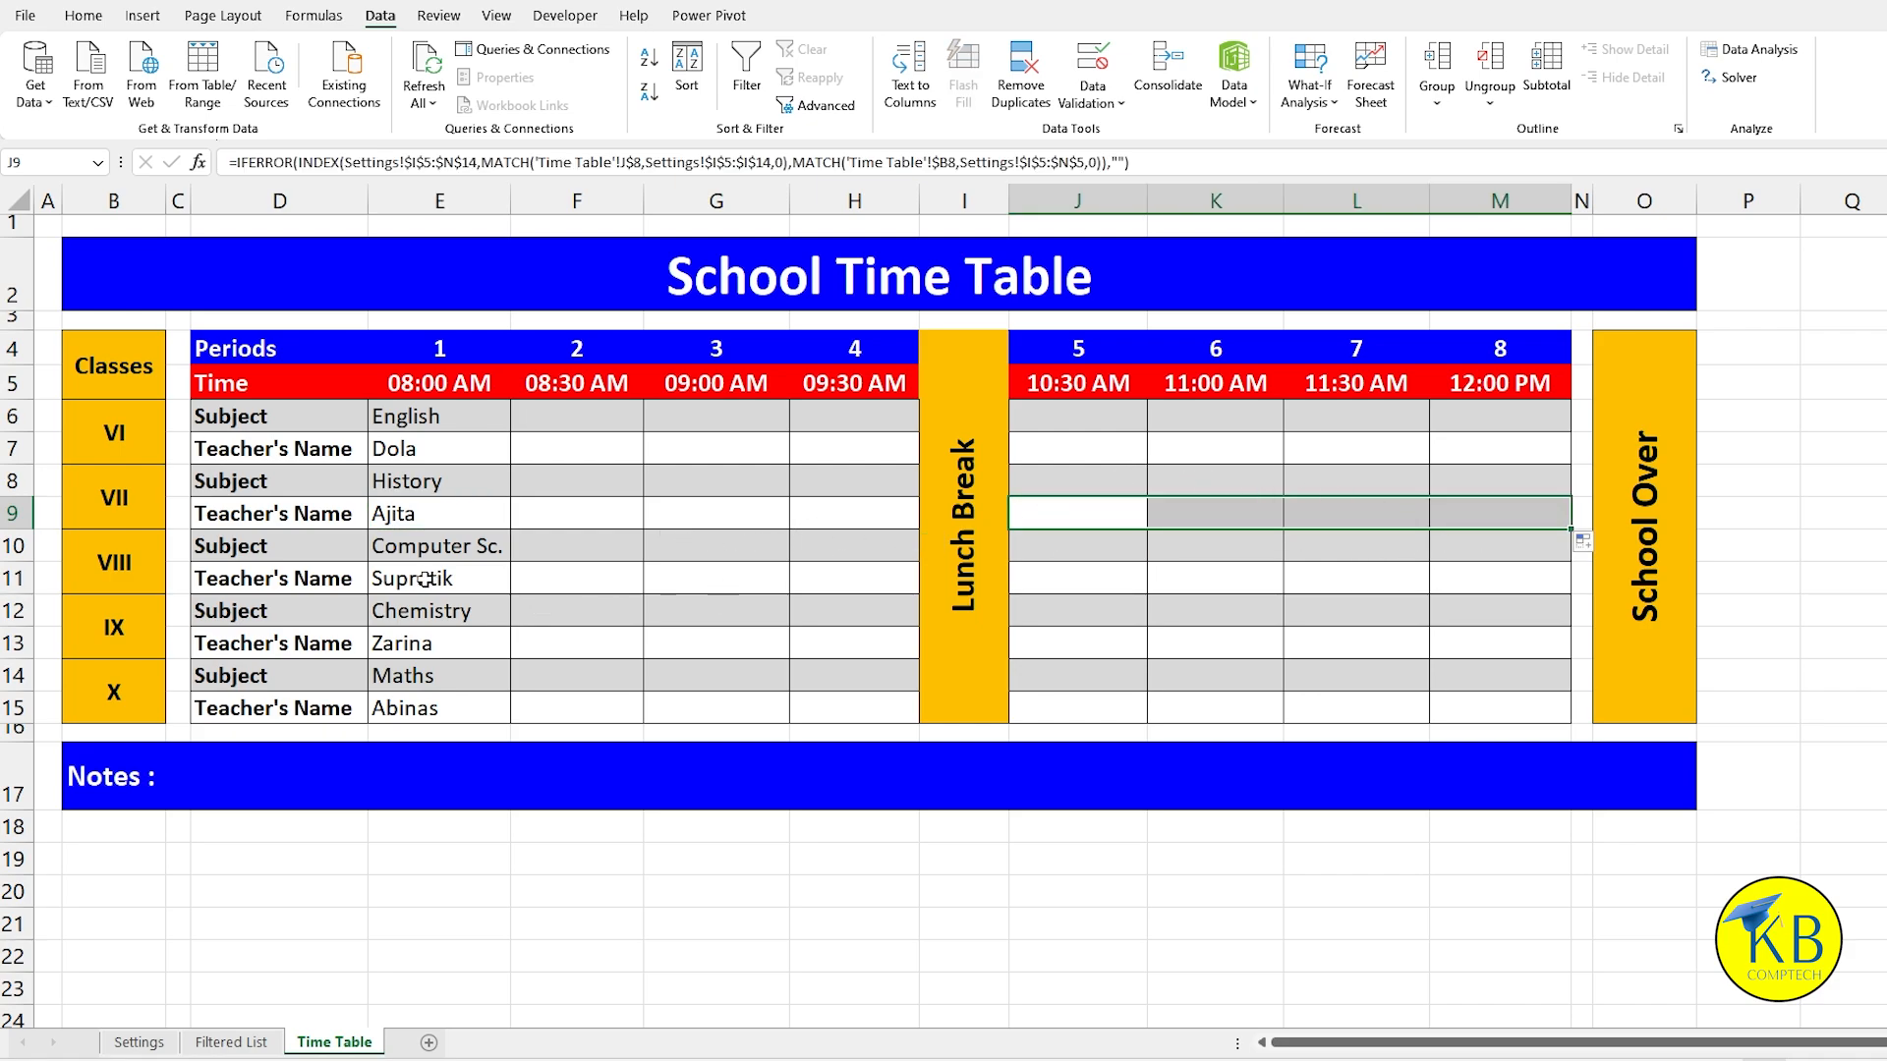
Step: Copy class VIII's teacher-name formula from E11 across Periods 2 to 4 (F11:H11) and Periods 5 to 8 (J11:M11)
left_click(488, 584)
left_click_drag(510, 593, 875, 590)
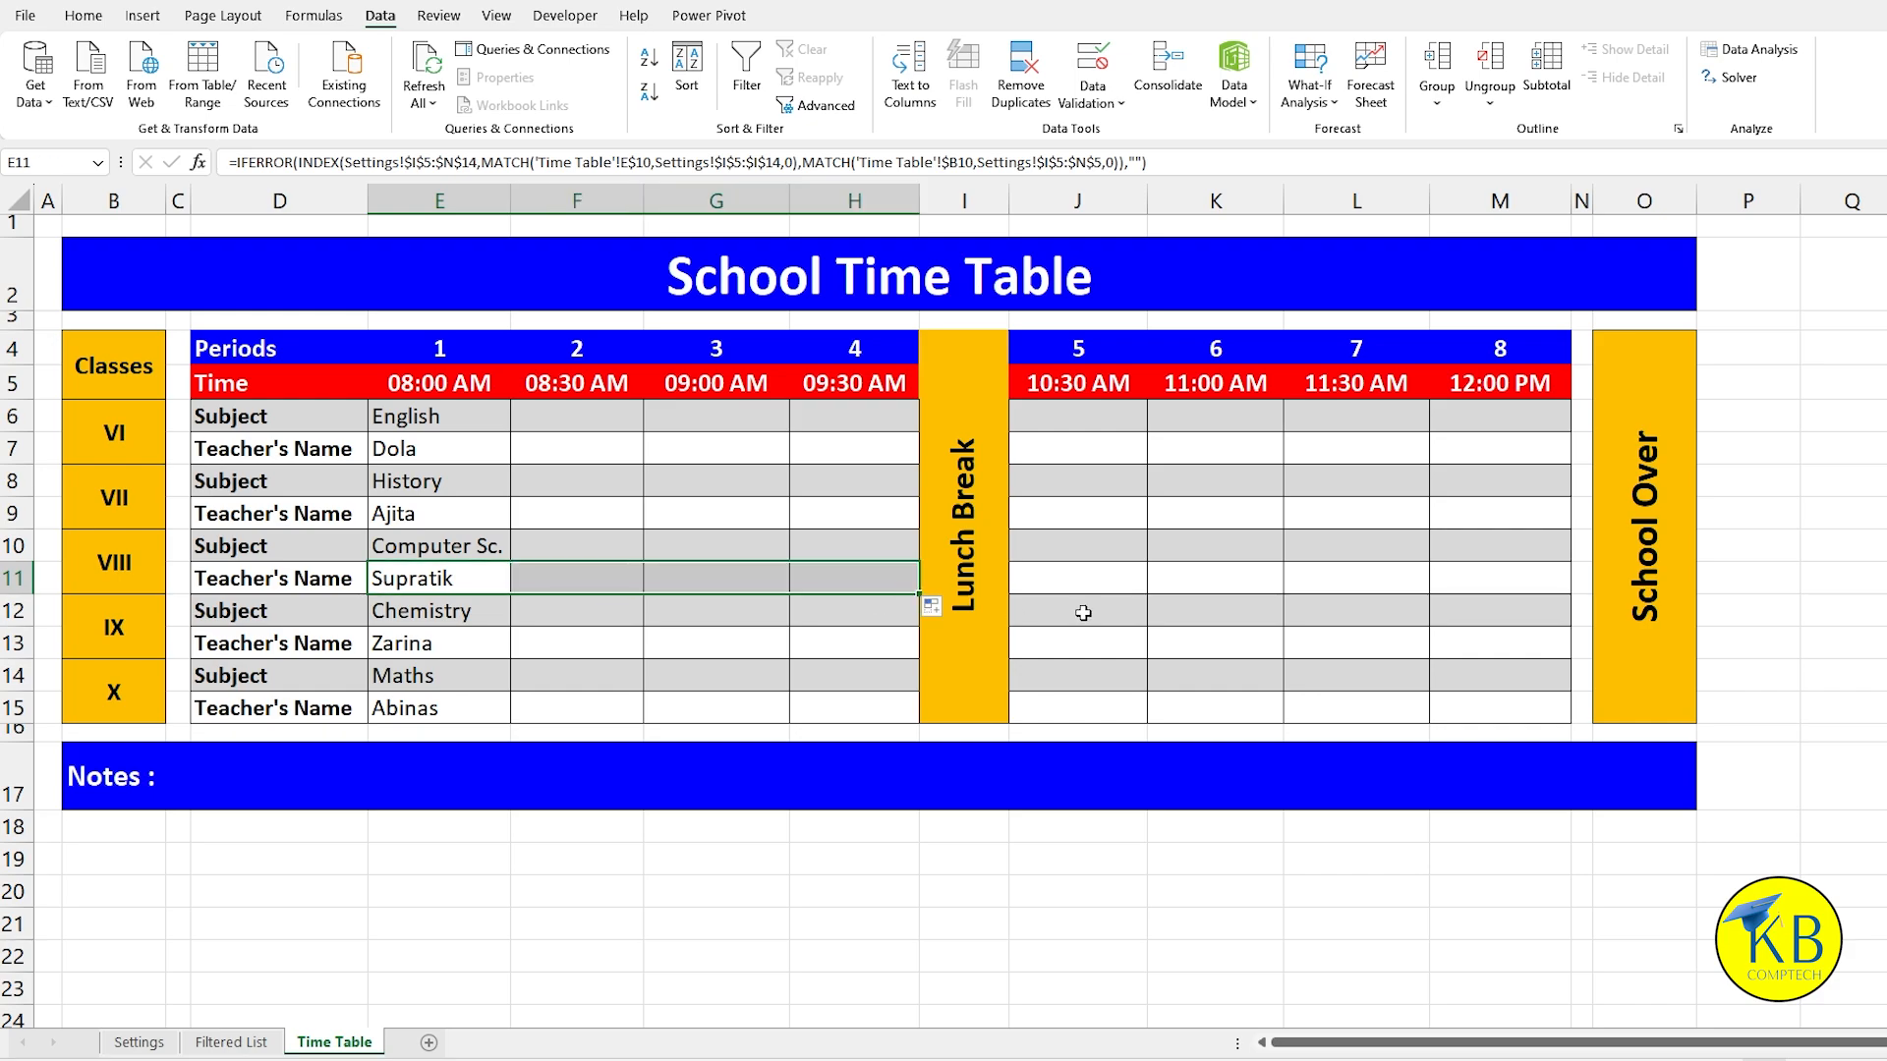
left_click(452, 580)
key("ctrl+c")
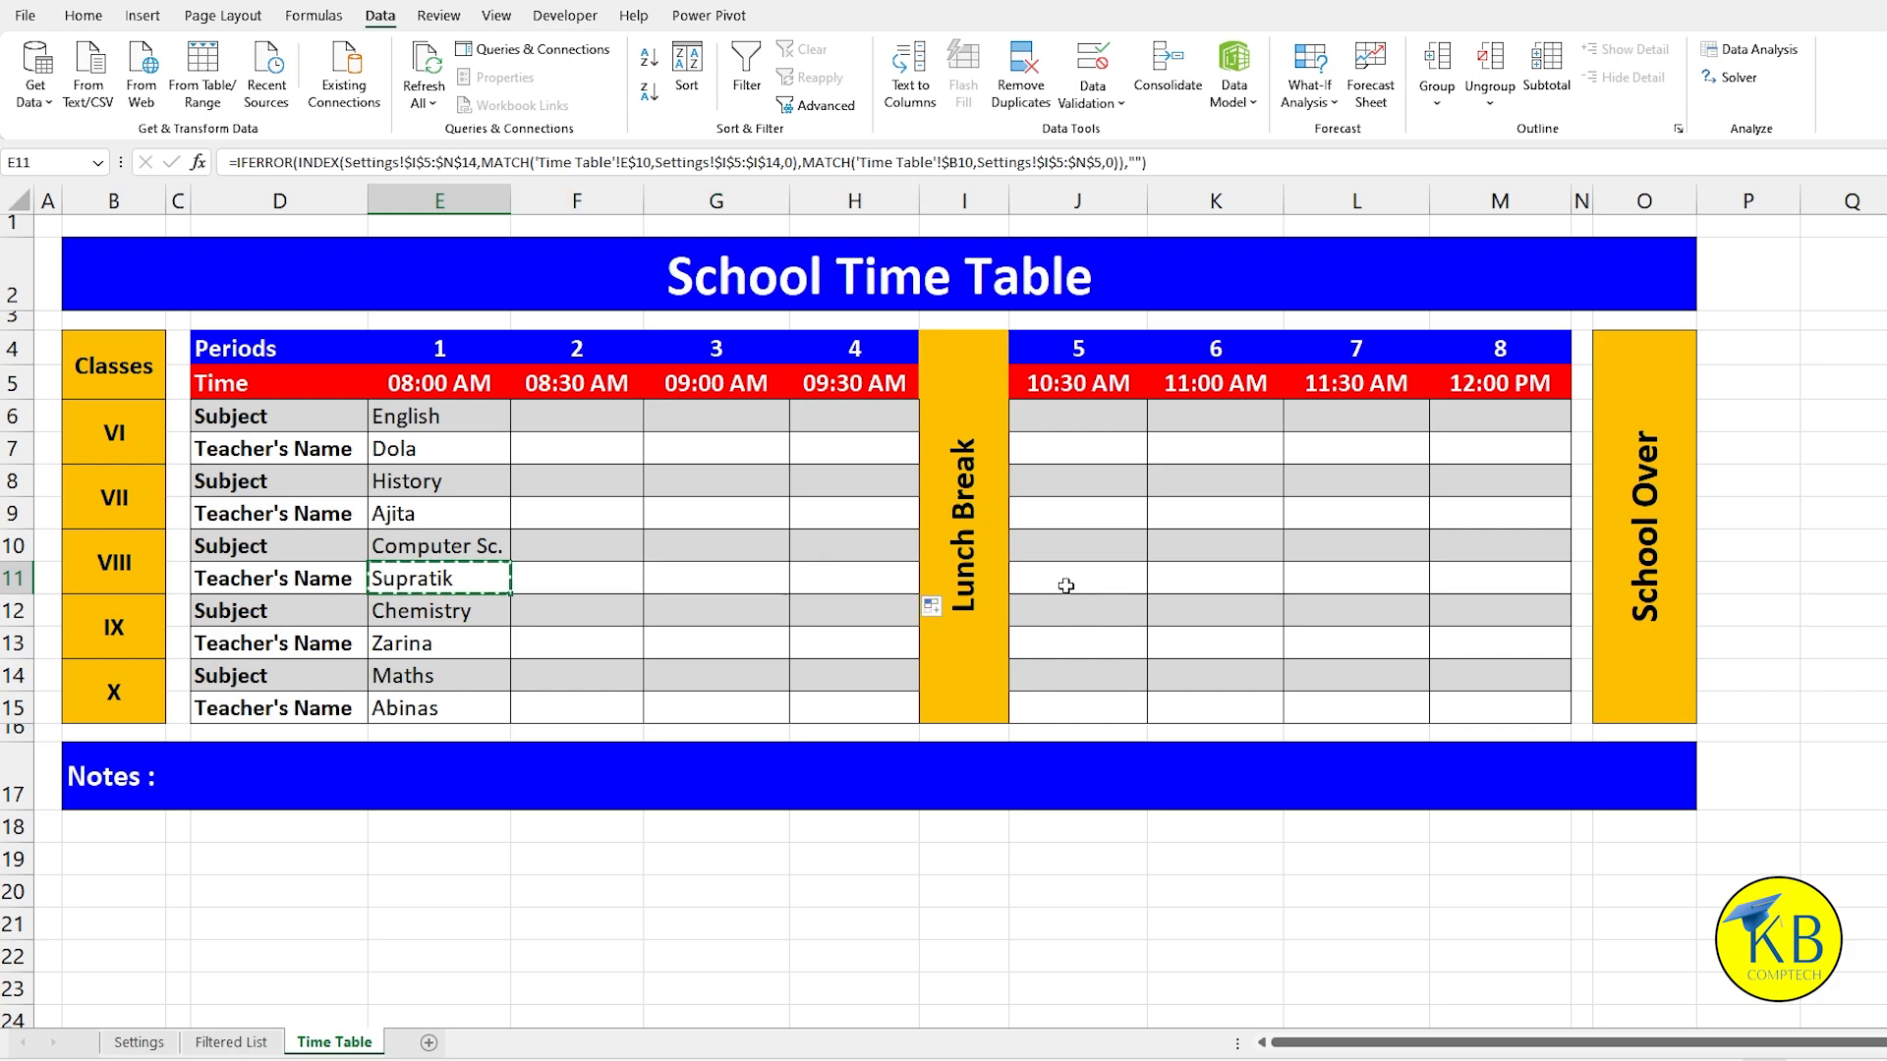
left_click(1066, 586)
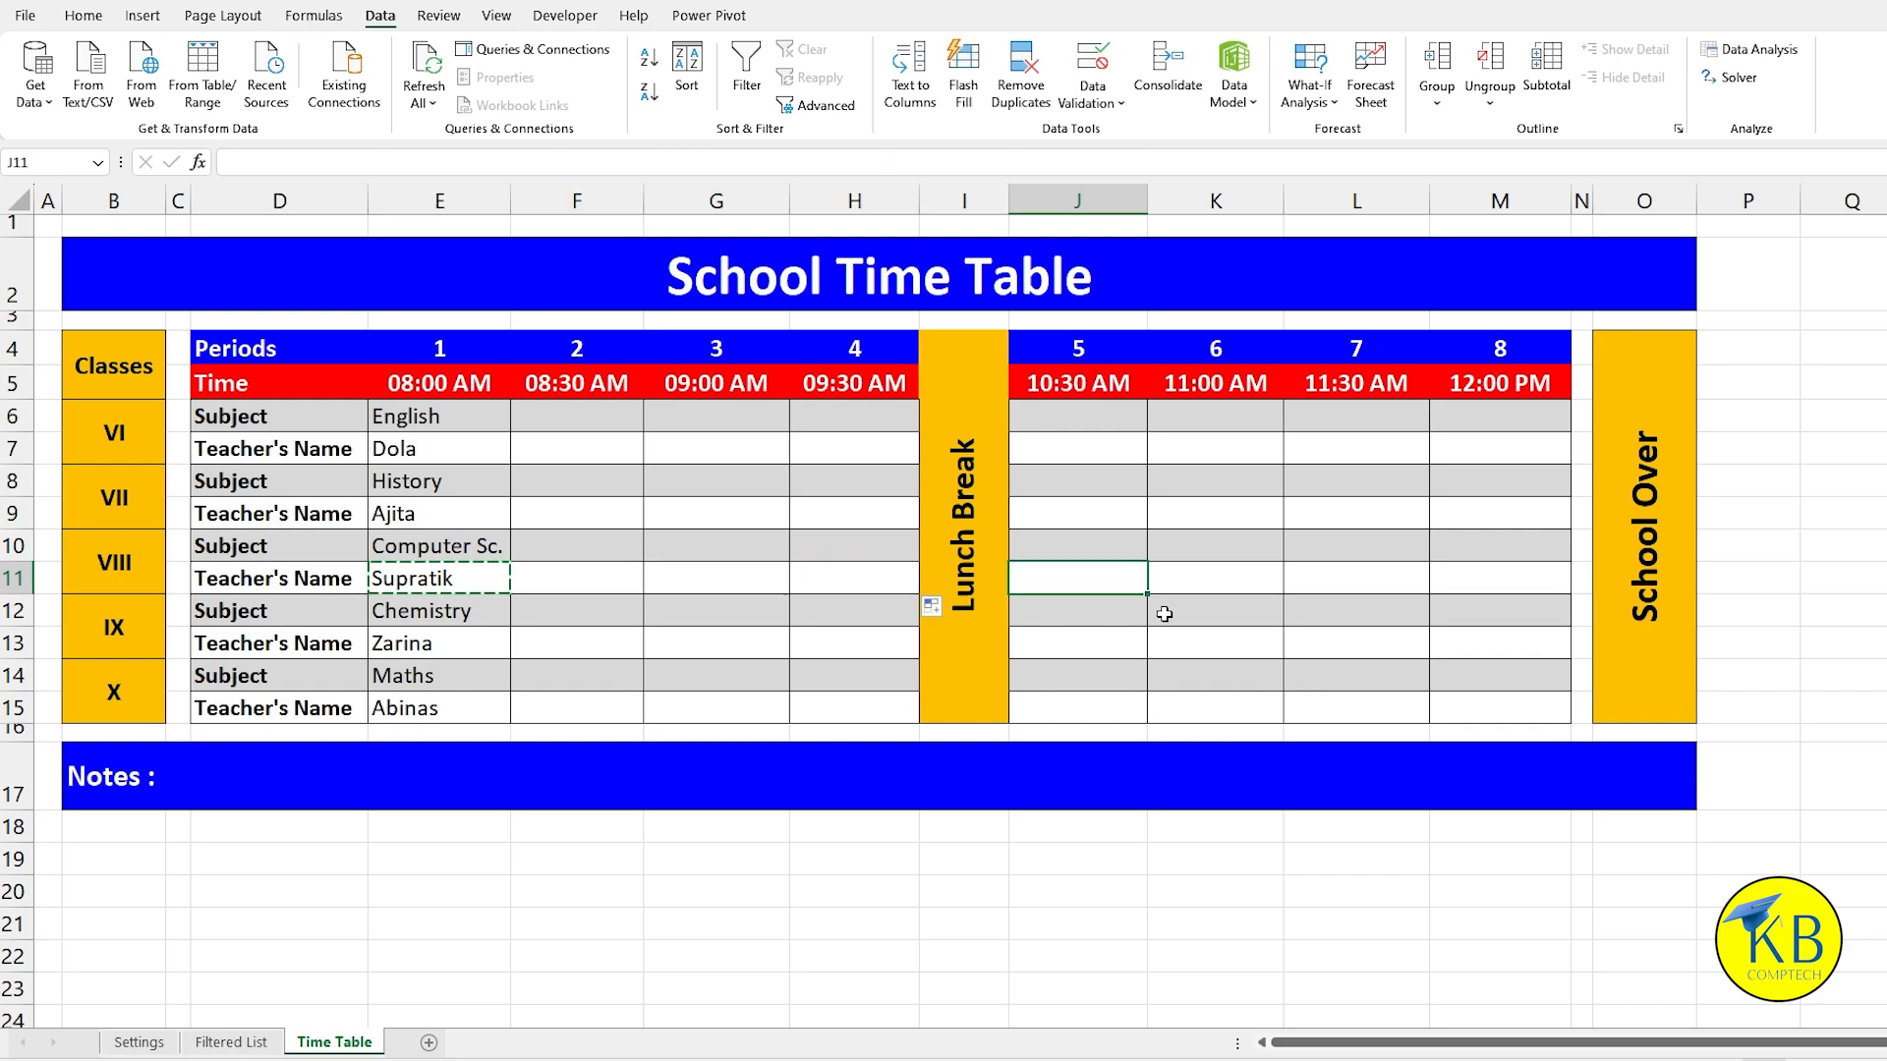
key("ctrl+v")
left_click_drag(1147, 594, 1435, 619)
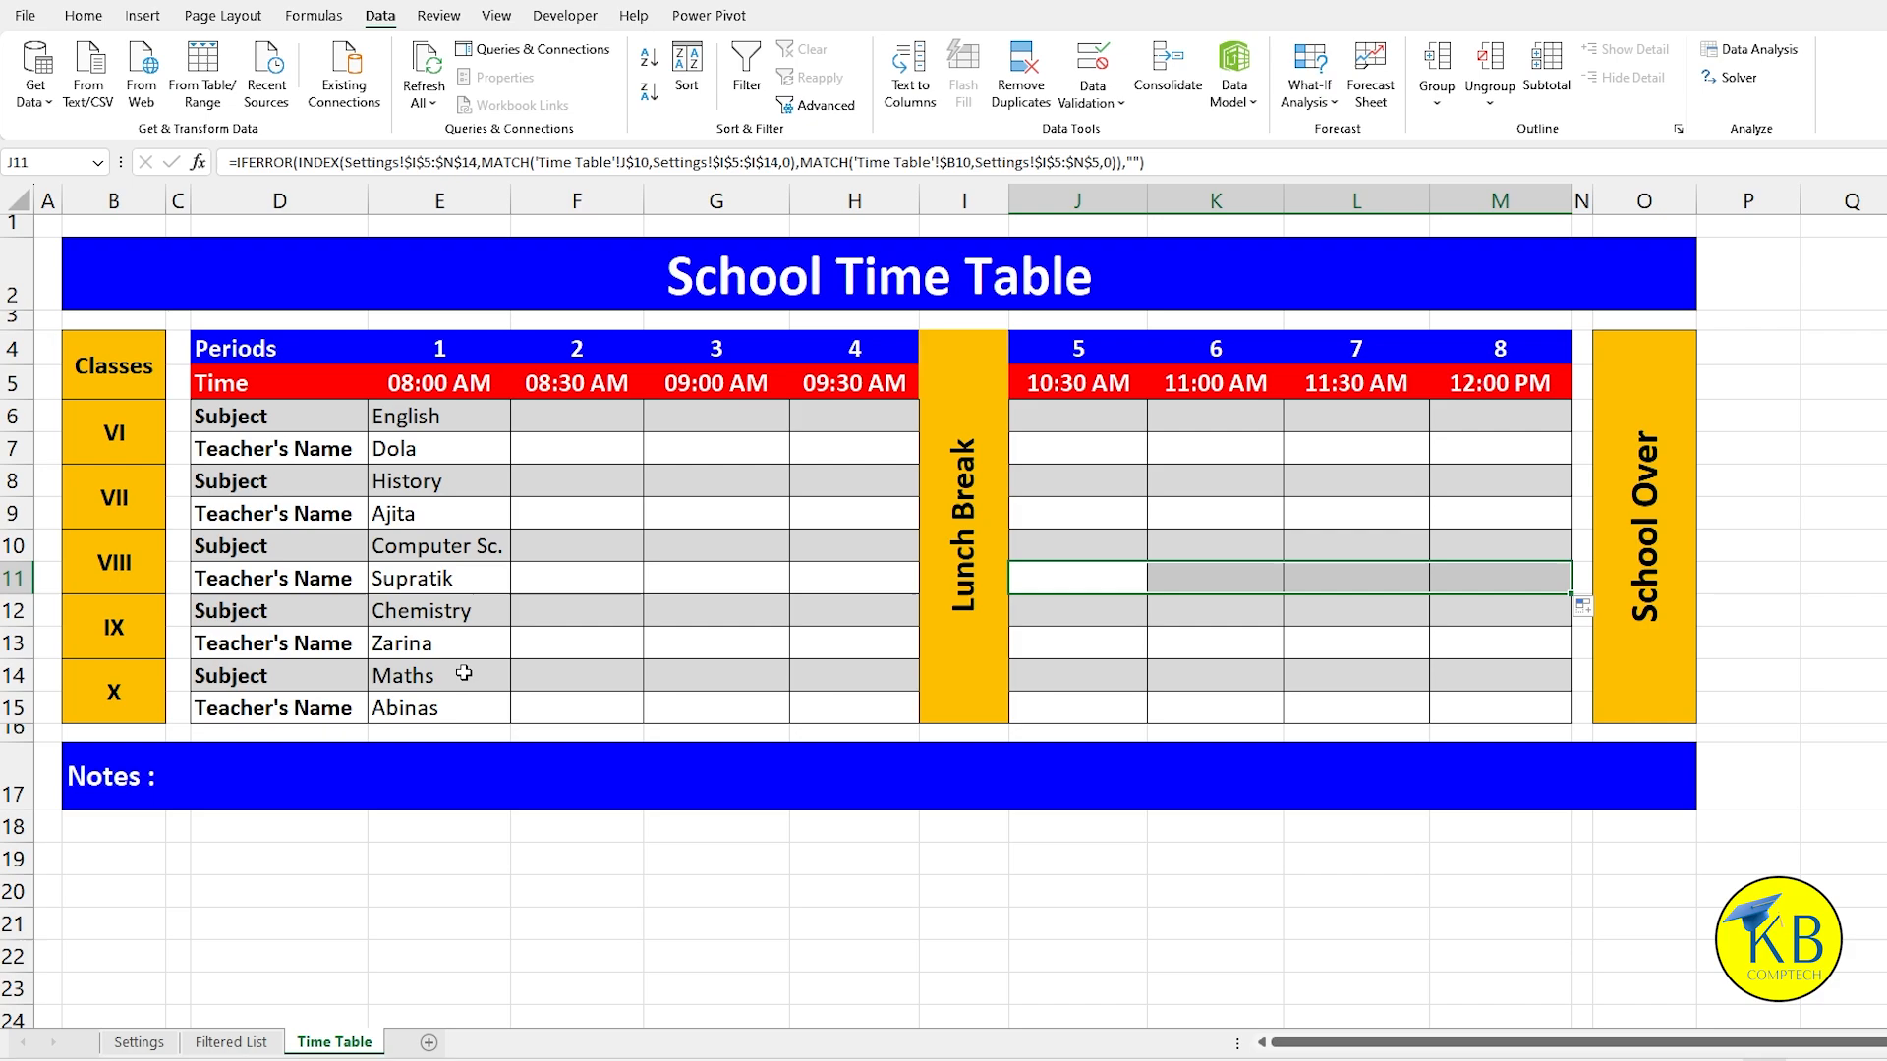
Step: Copy the teacher-name formulas of class IX (E13) and class X (E15) across Periods 2 to 4 and Periods 5 to 8
left_click(1130, 649)
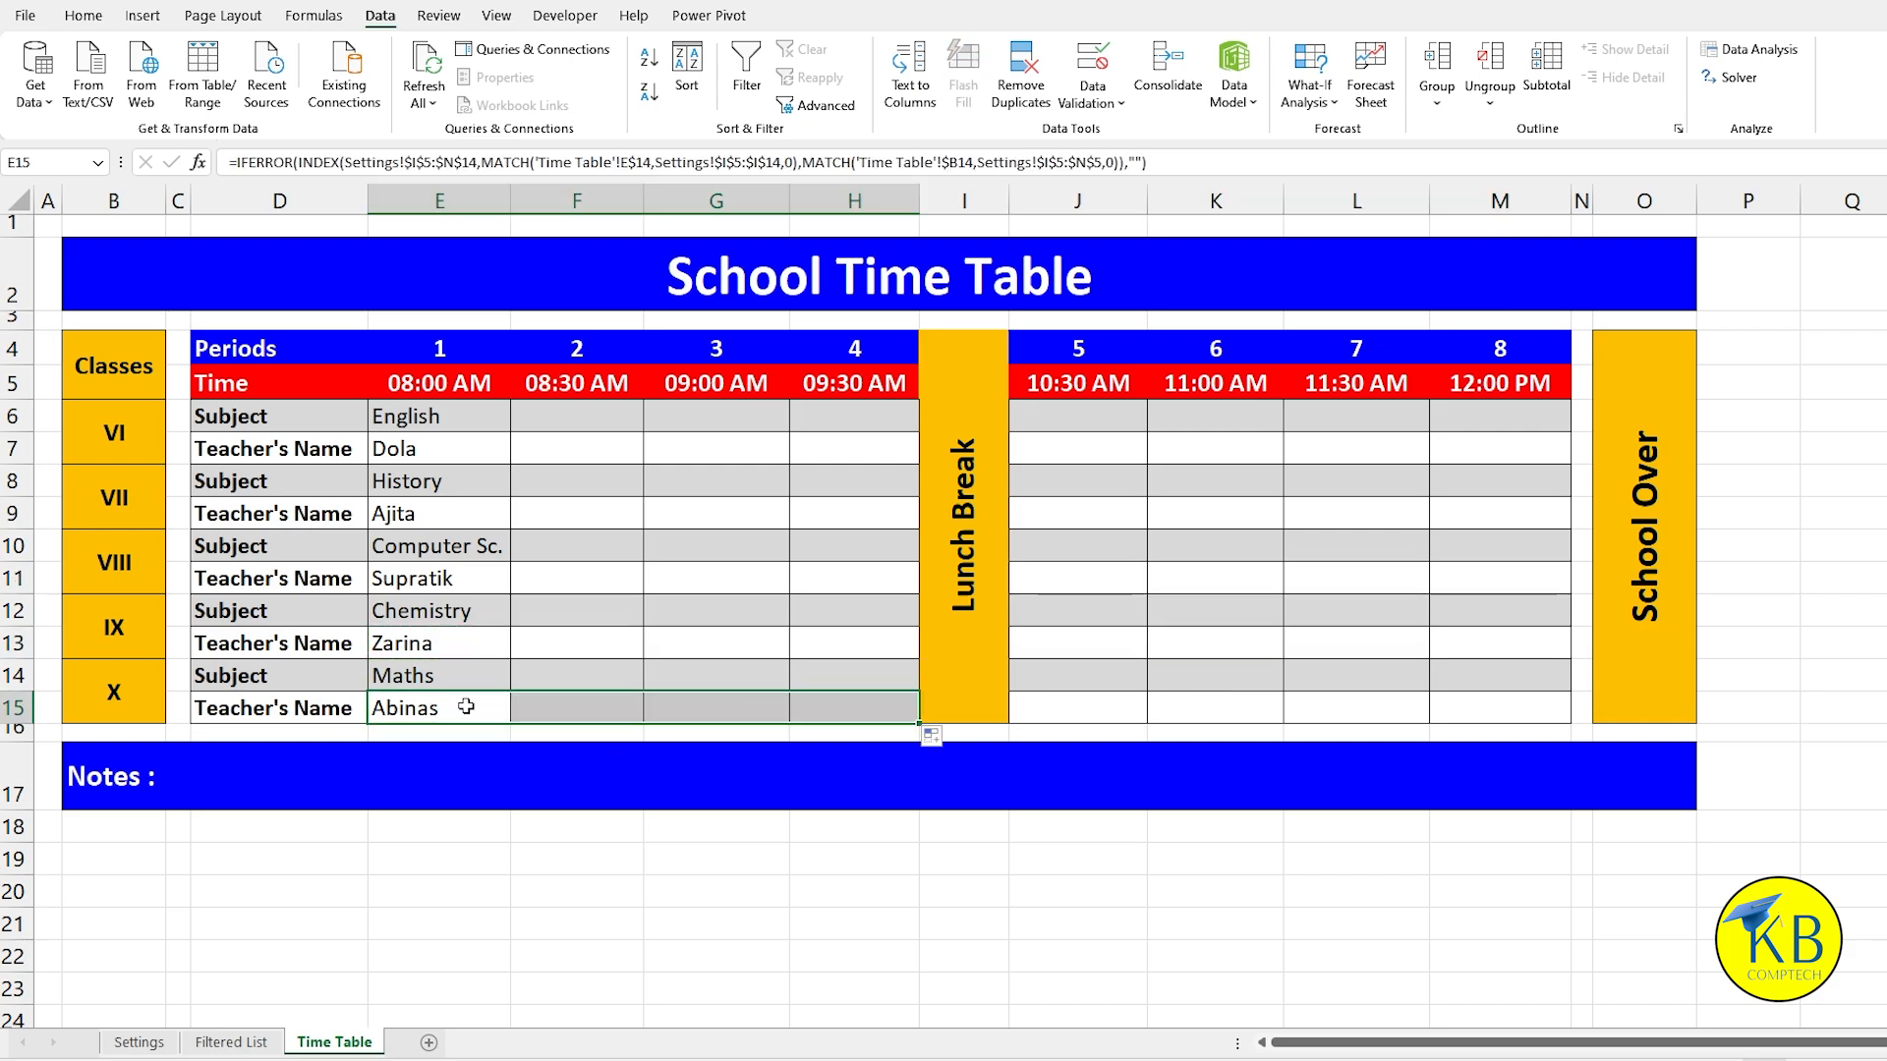
left_click(466, 706)
key("ctrl+c")
left_click(1081, 708)
key("ctrl+v")
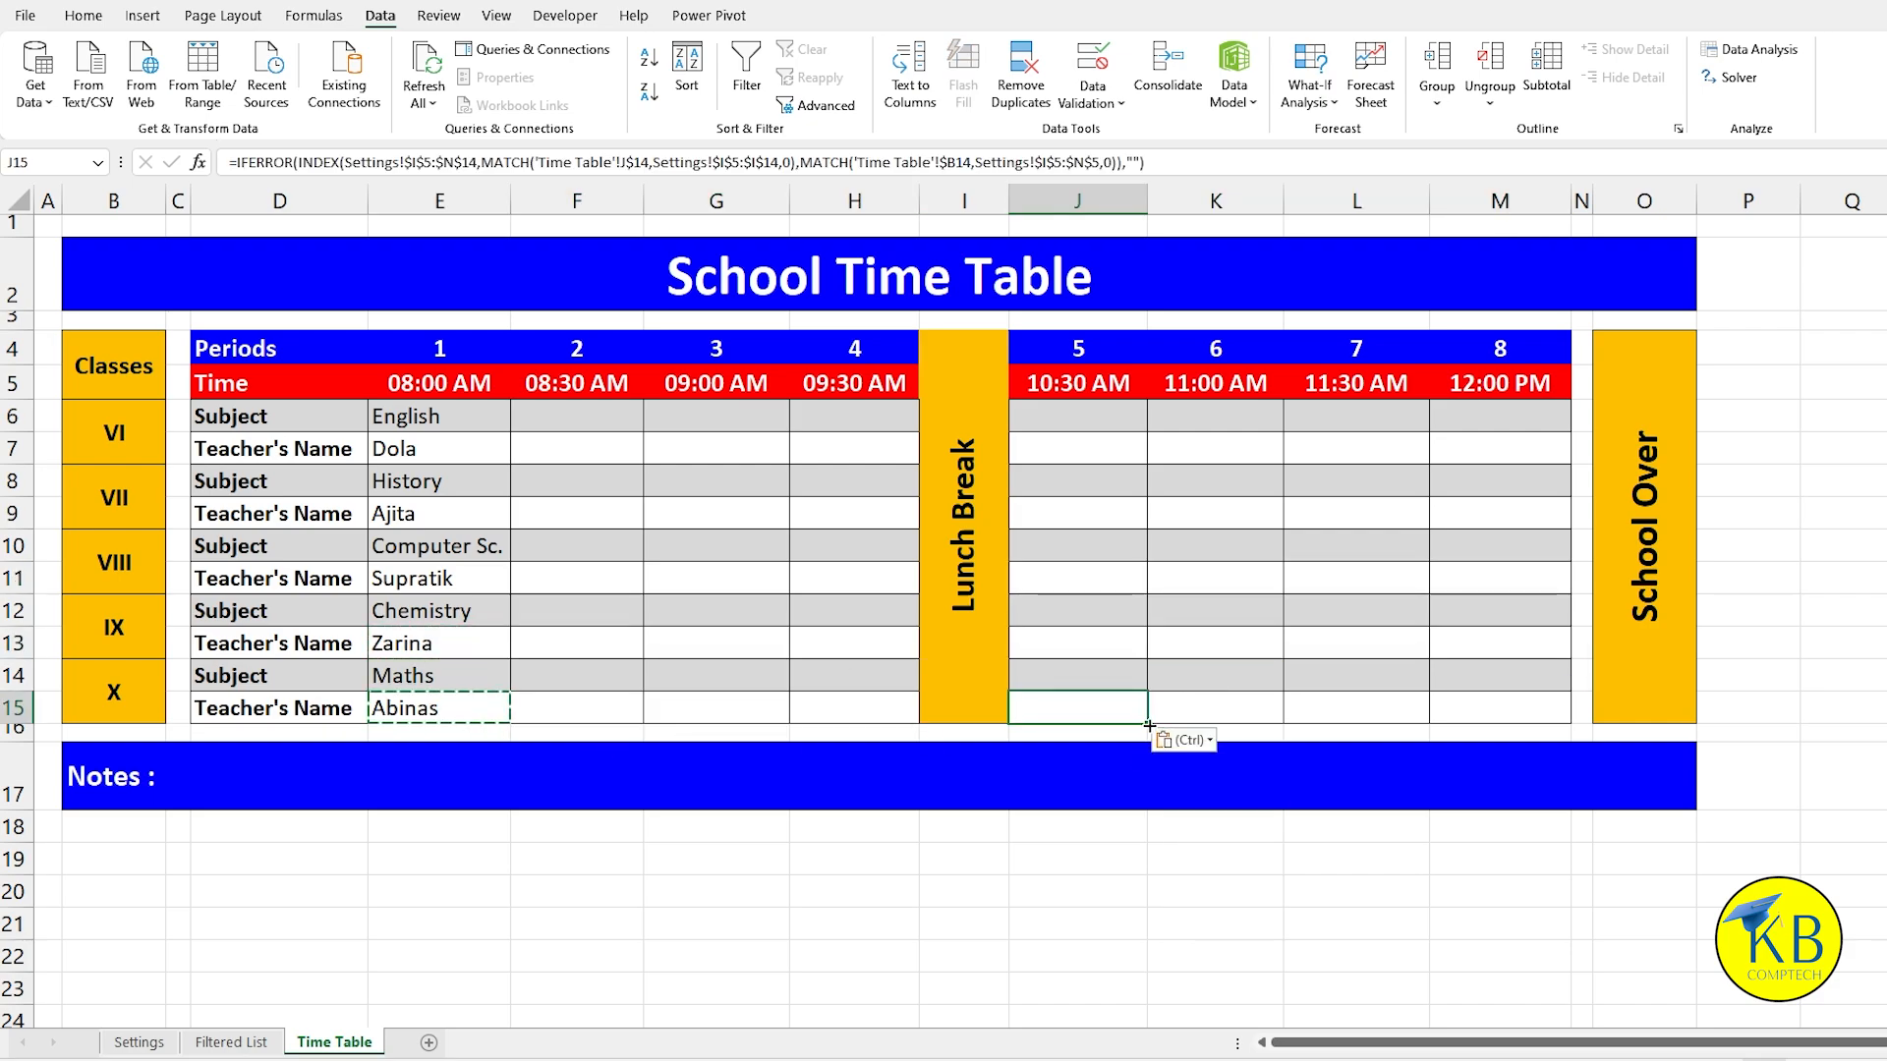
left_click_drag(1147, 723, 1504, 712)
Step: Choose Physics as class IX's Period 5 subject in J12 and Chemistry as class X's Period 5 subject in J14
left_click(1103, 617)
left_click(1158, 619)
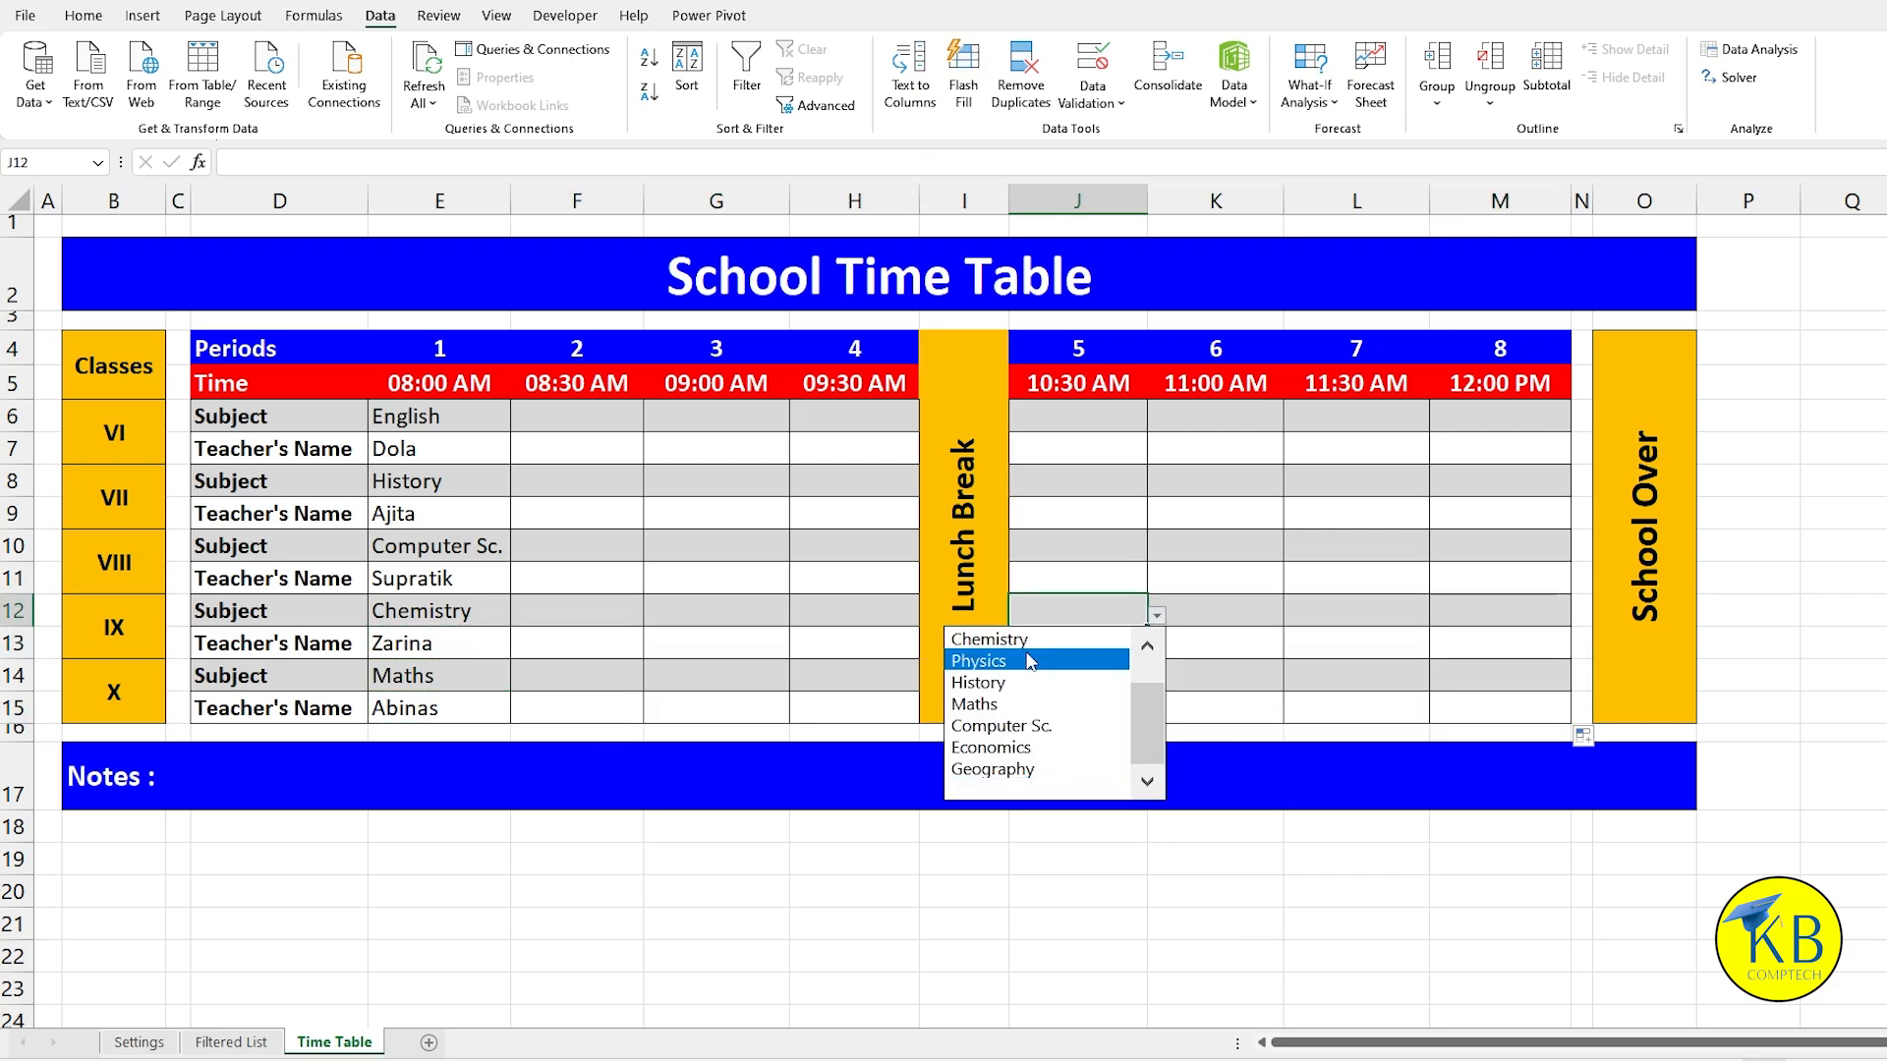
left_click(1086, 659)
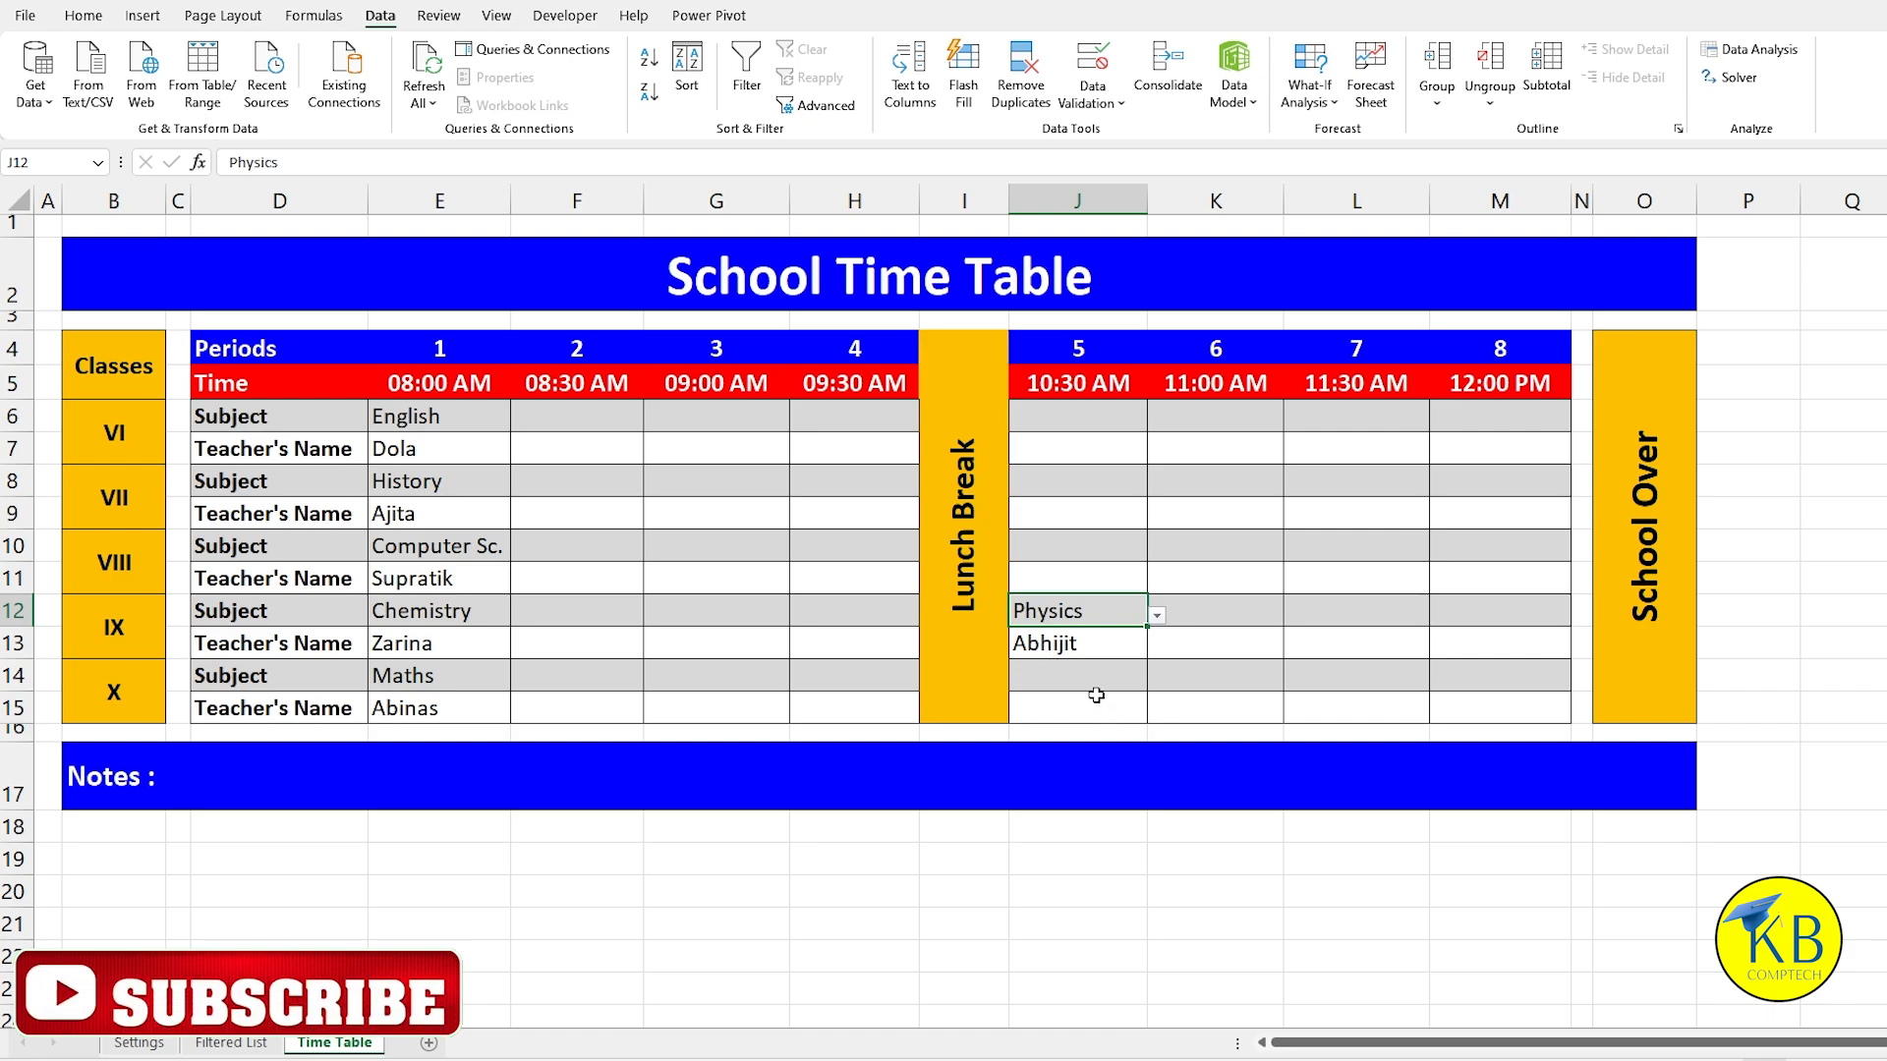
left_click(1096, 676)
left_click(1157, 680)
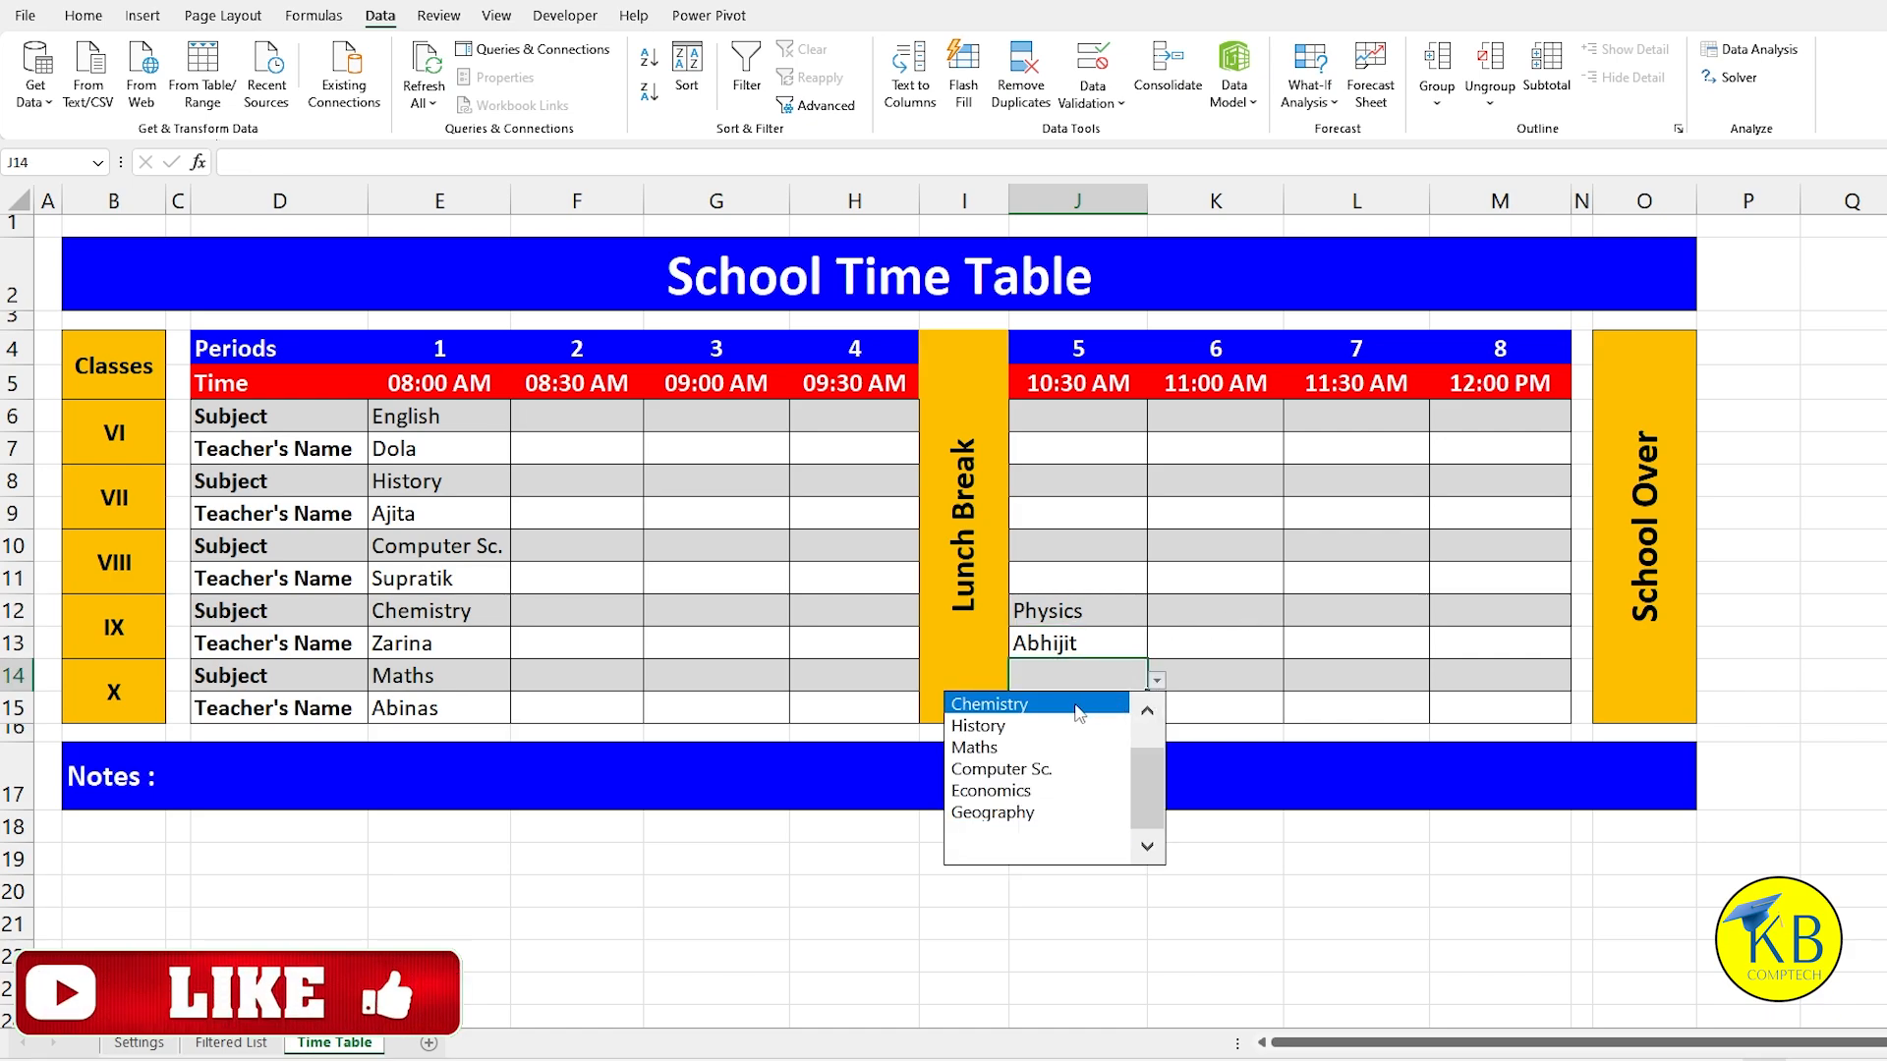
left_click(1059, 706)
Step: Choose History as class VI's Period 3 subject in G6 and Computer Sc. as class VIII's Period 3 subject in G10
left_click(714, 426)
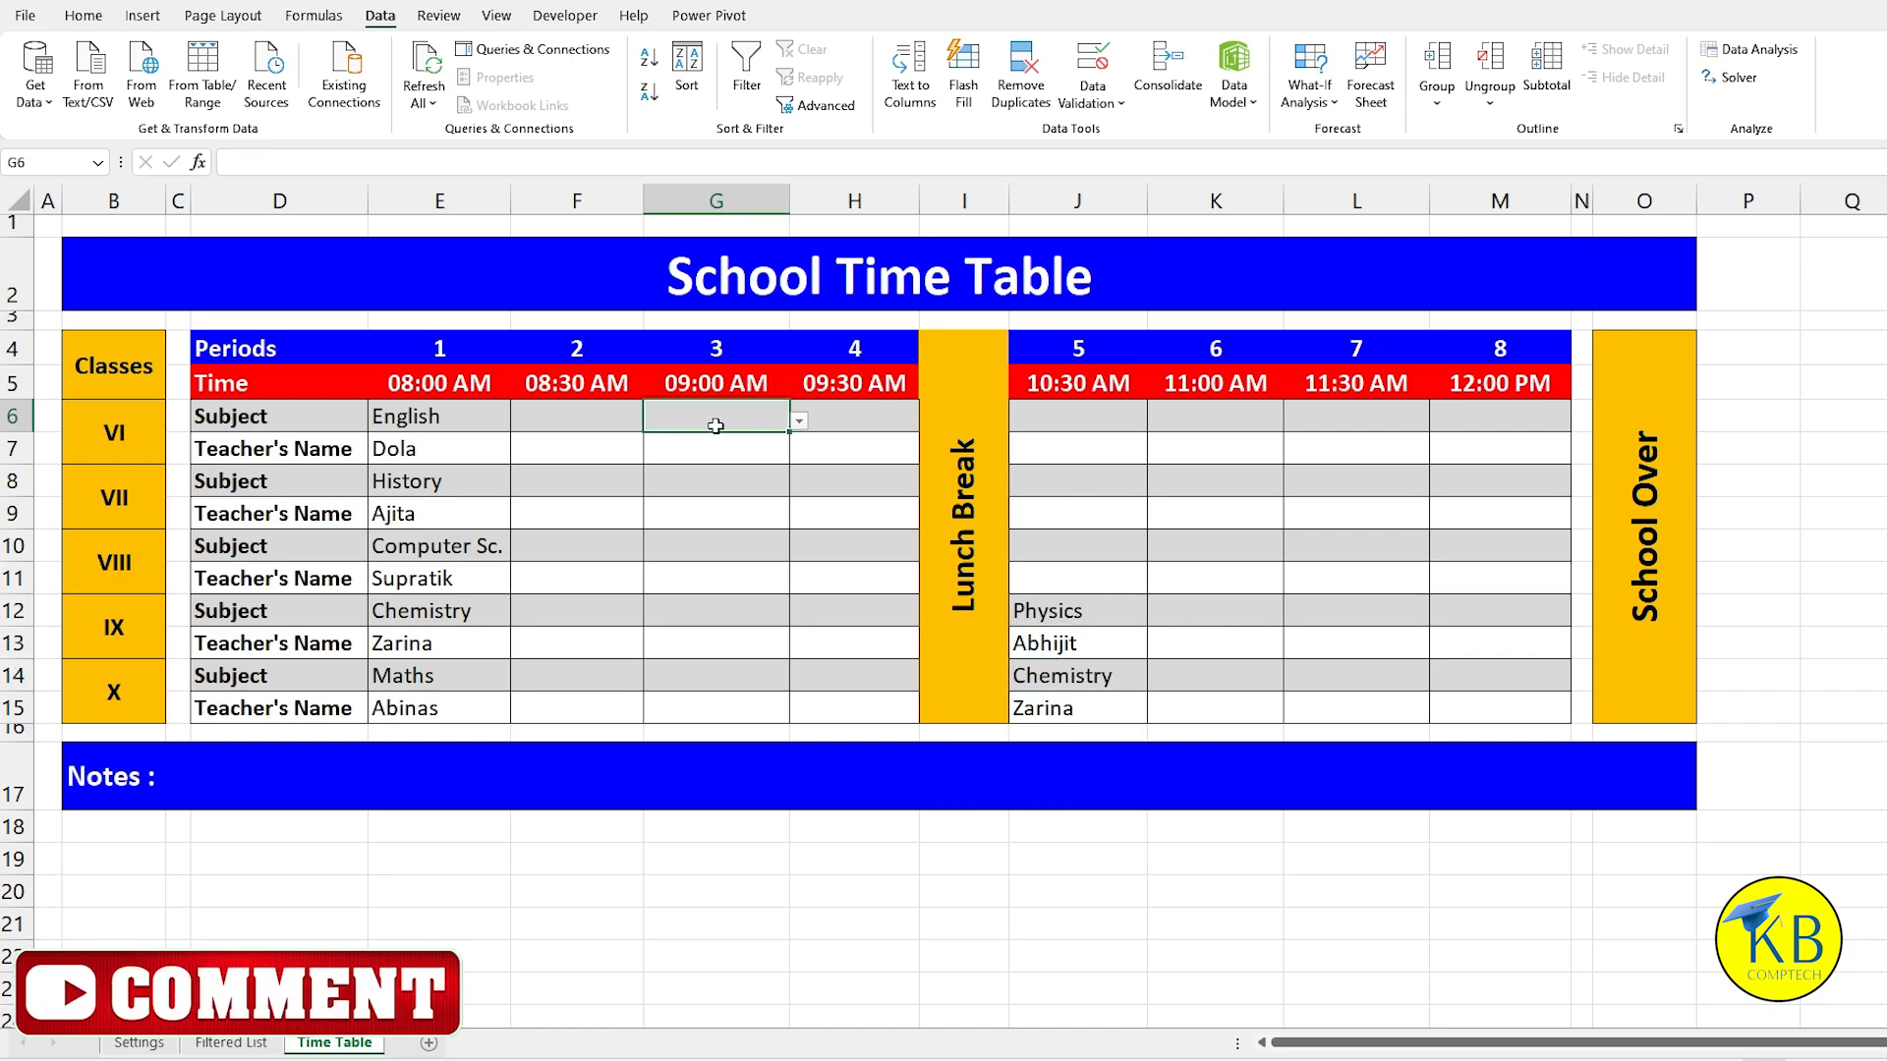
left_click(799, 420)
left_click(676, 489)
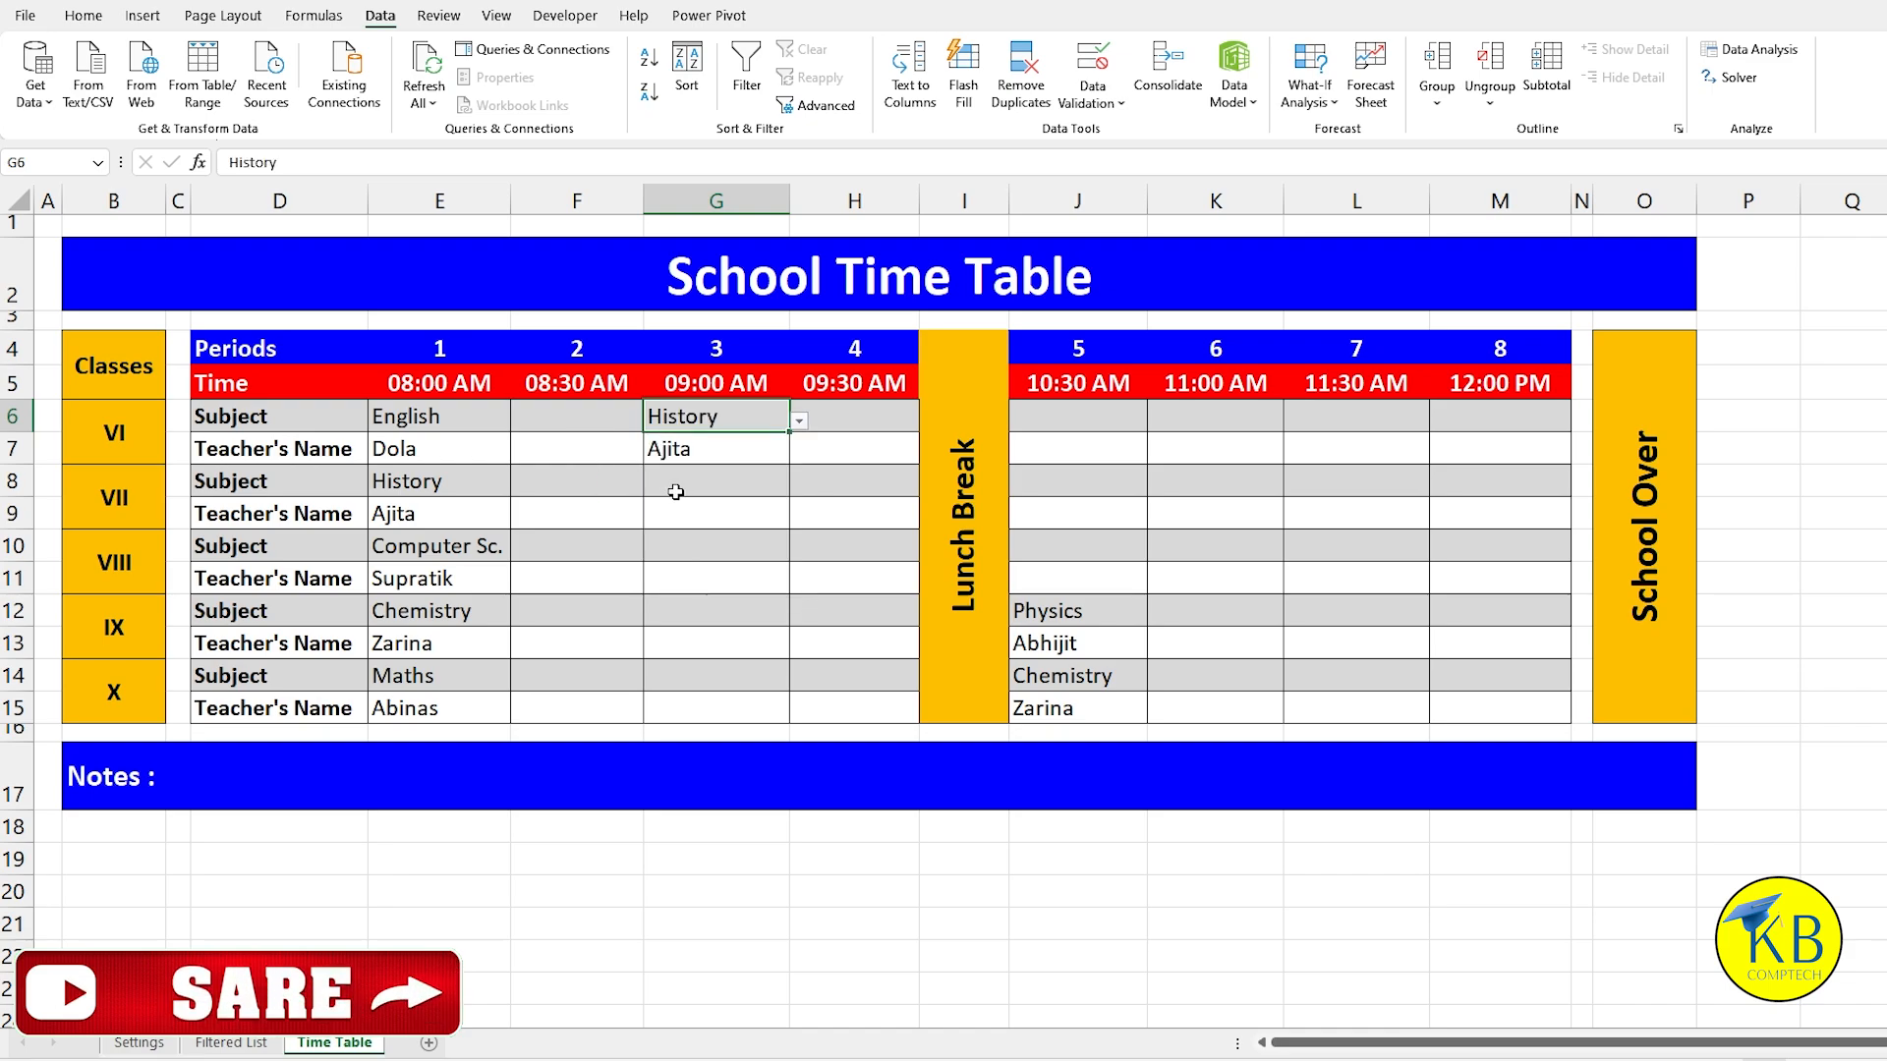
left_click(749, 548)
left_click(799, 553)
left_click(747, 635)
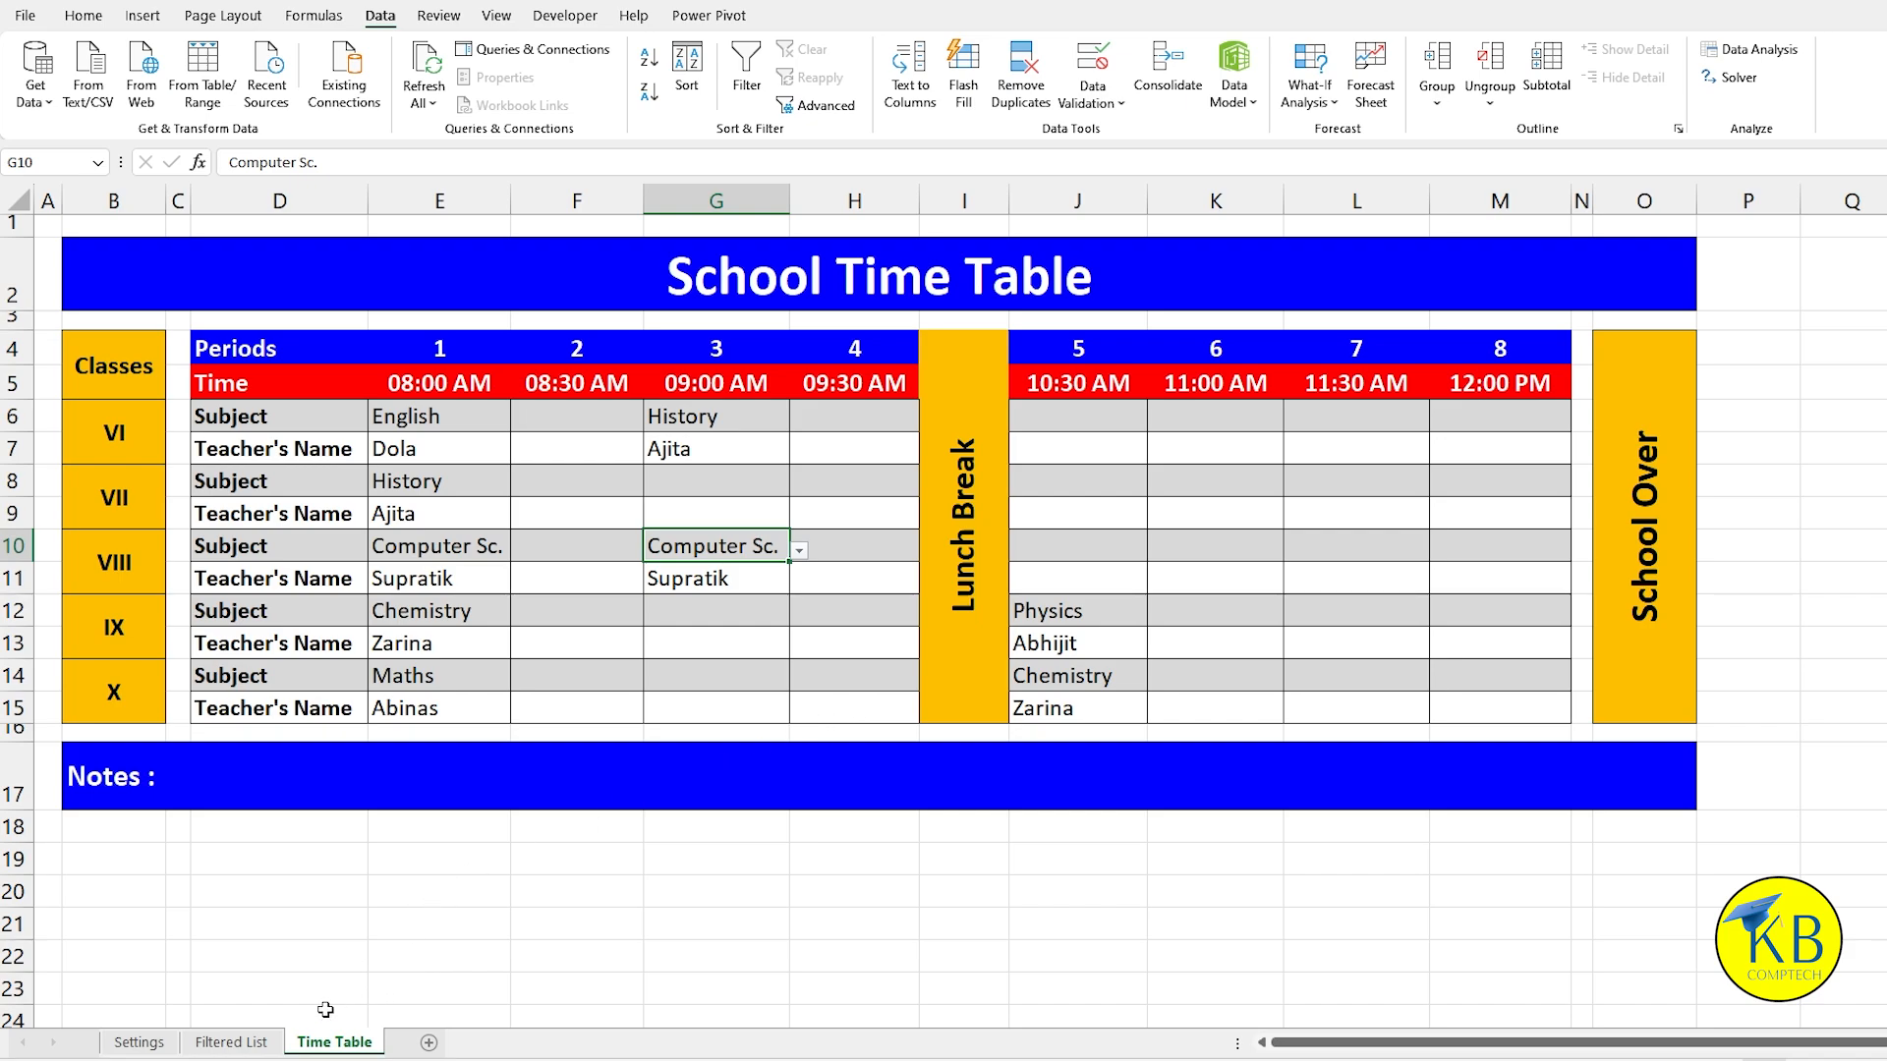
Step: Duplicate the period table B4:K14 on the Filtered List sheet, placing the copy at B16
left_click(268, 1048)
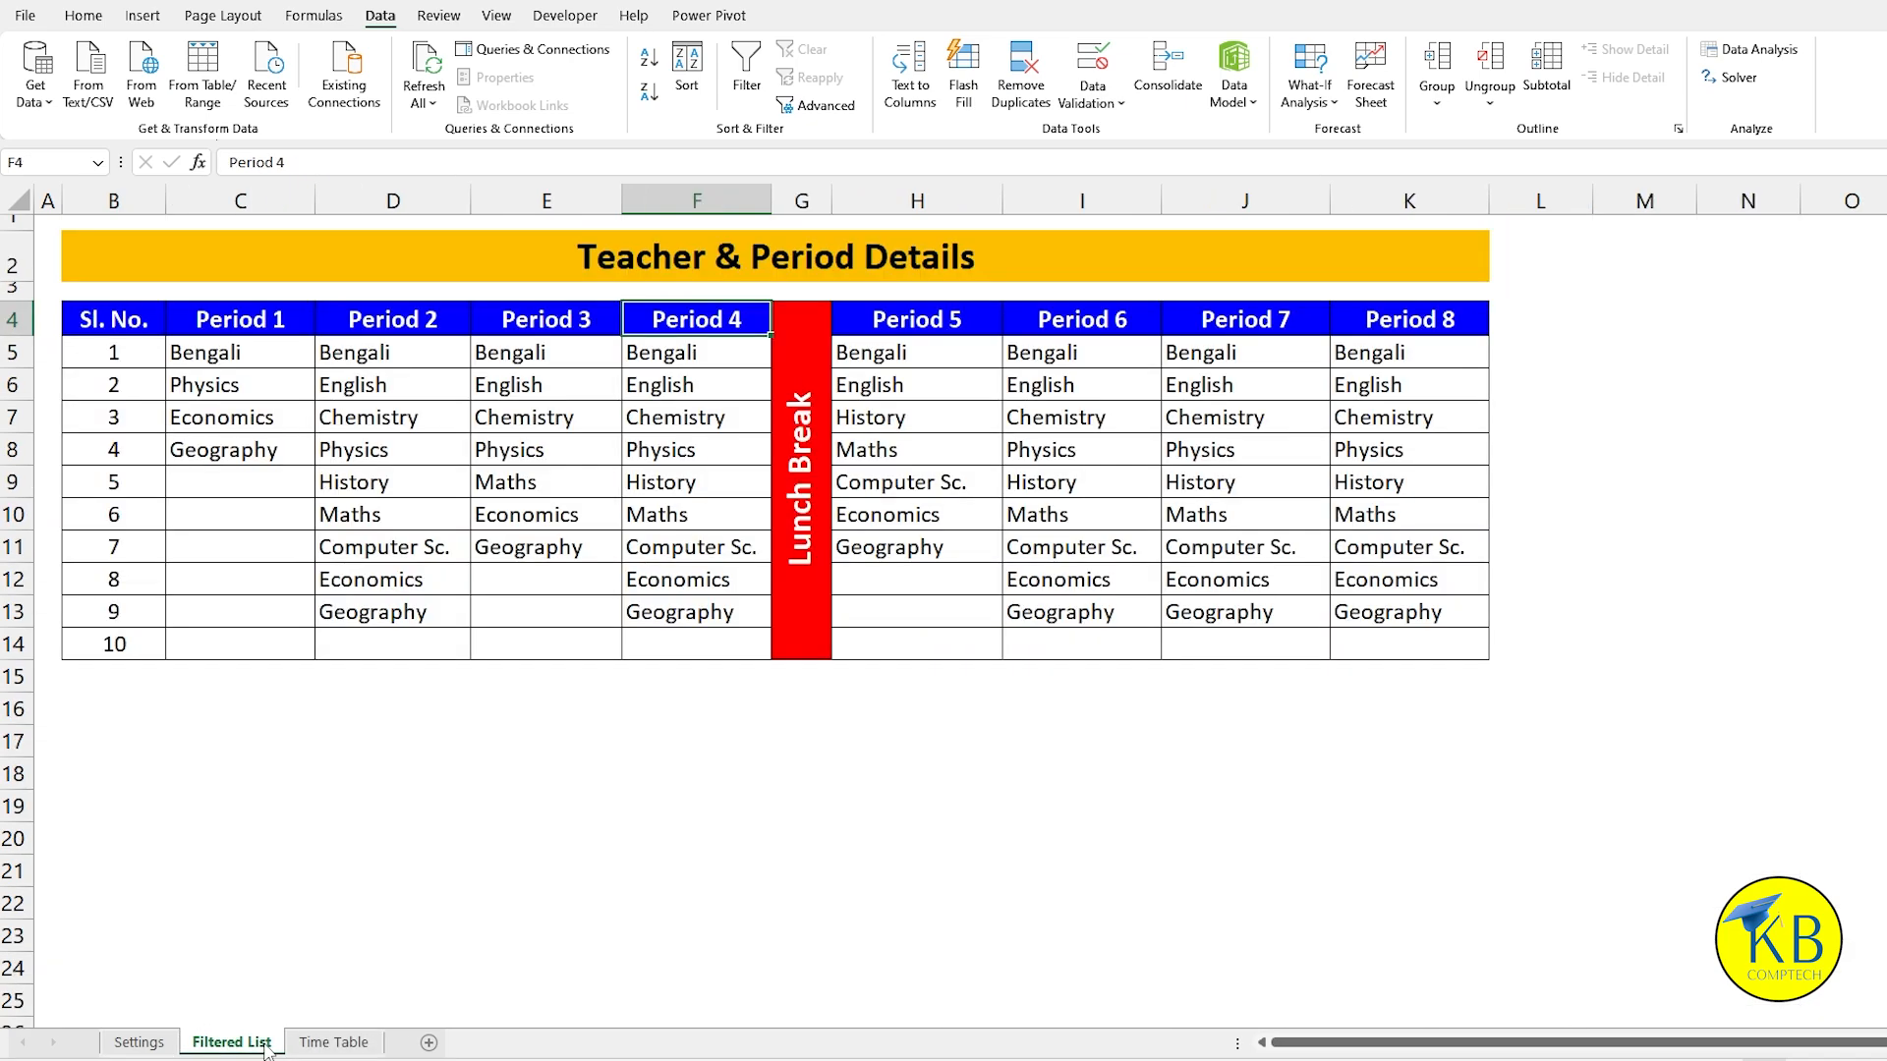
left_click_drag(114, 320, 1395, 644)
key("ctrl+c")
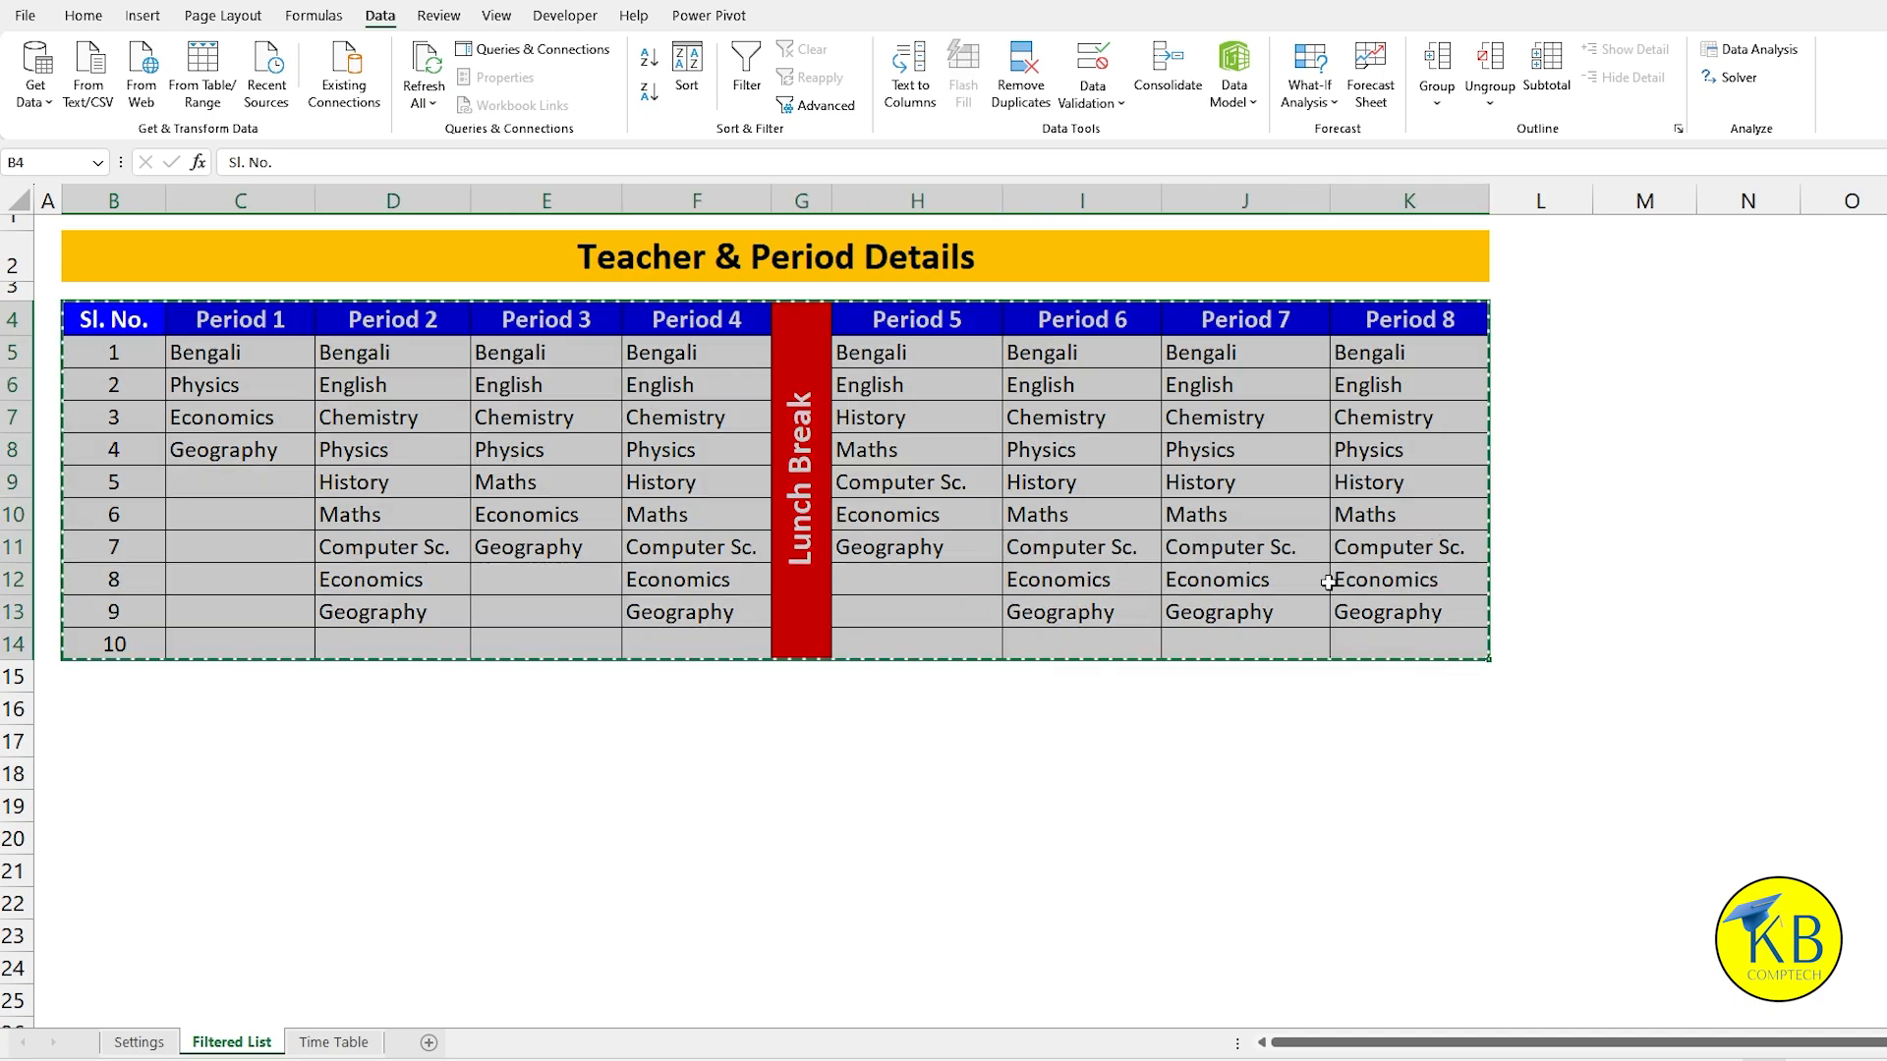
left_click(86, 715)
key("ctrl+v")
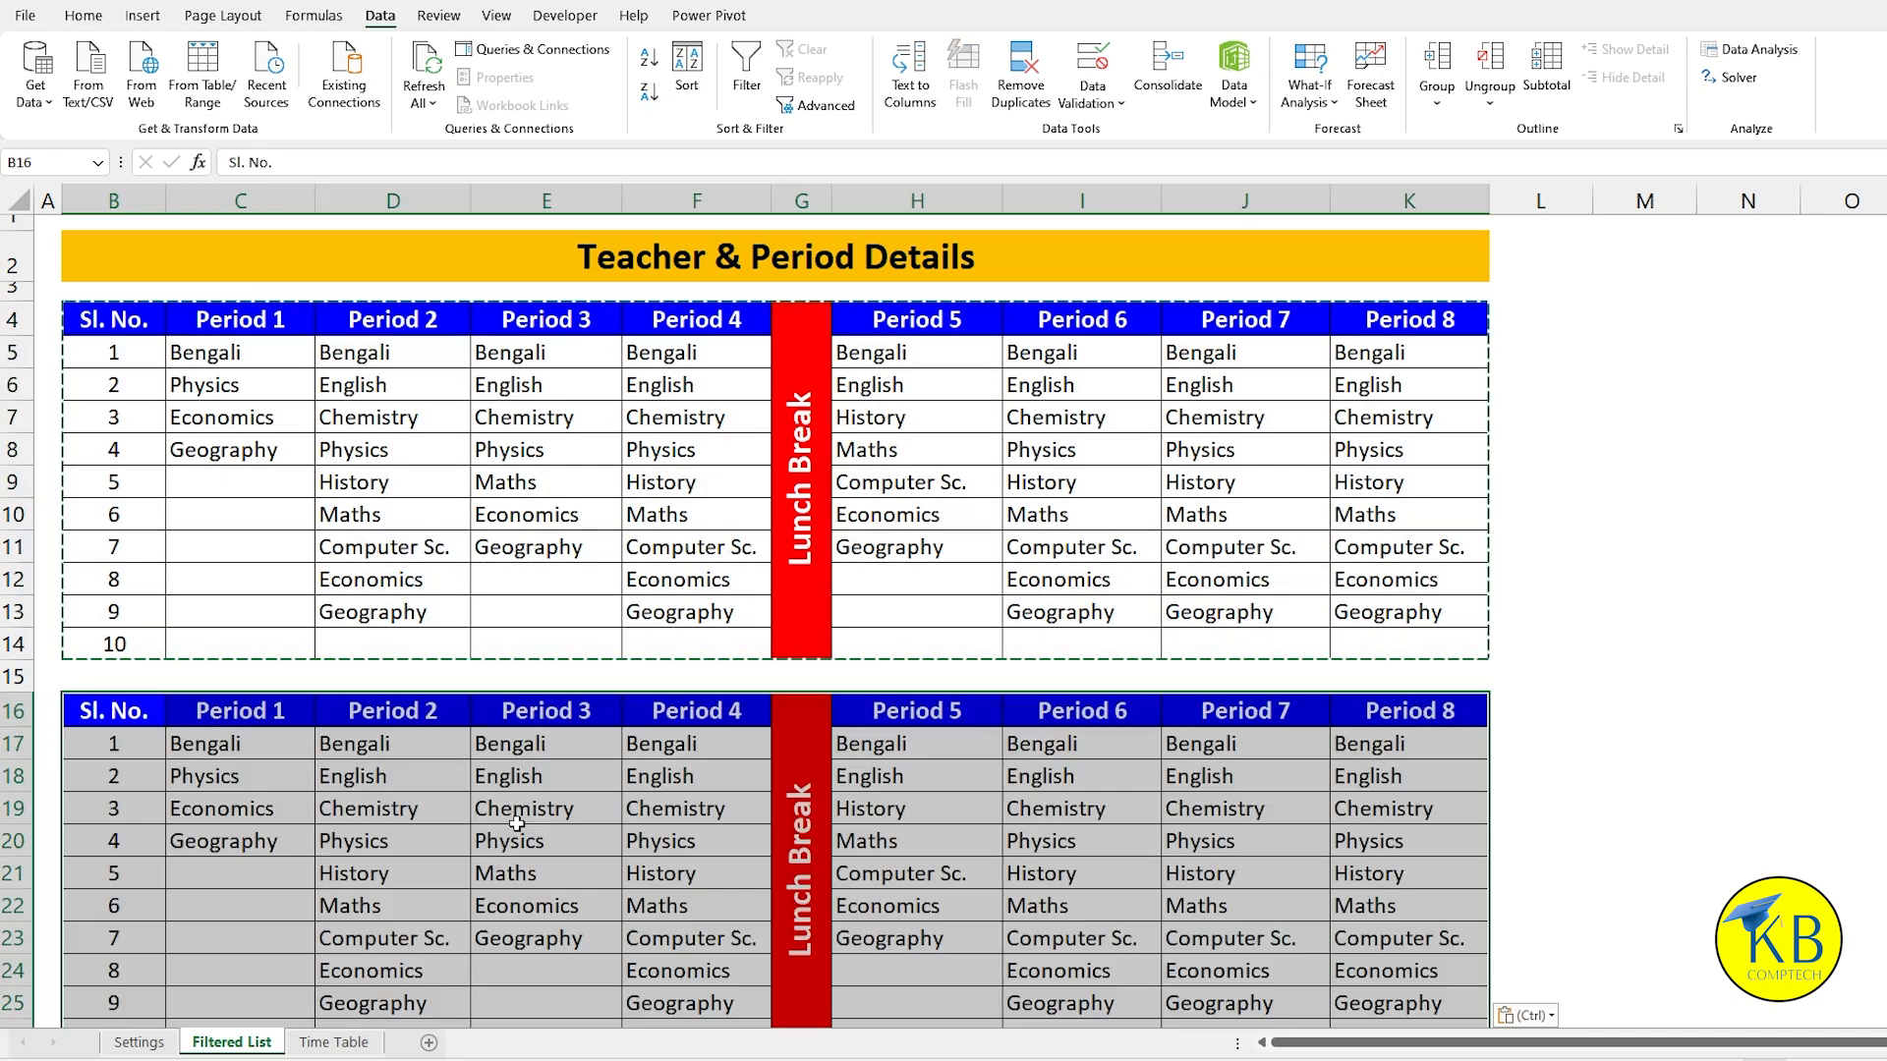
Step: Clear the subject entries from the duplicated table for Periods 1 to 4 (C17:F26) and Periods 5 to 8 (H17:K26)
left_click(494, 872)
left_click_drag(197, 747, 688, 1025)
scroll(841, 867, "down", 2)
key("Delete")
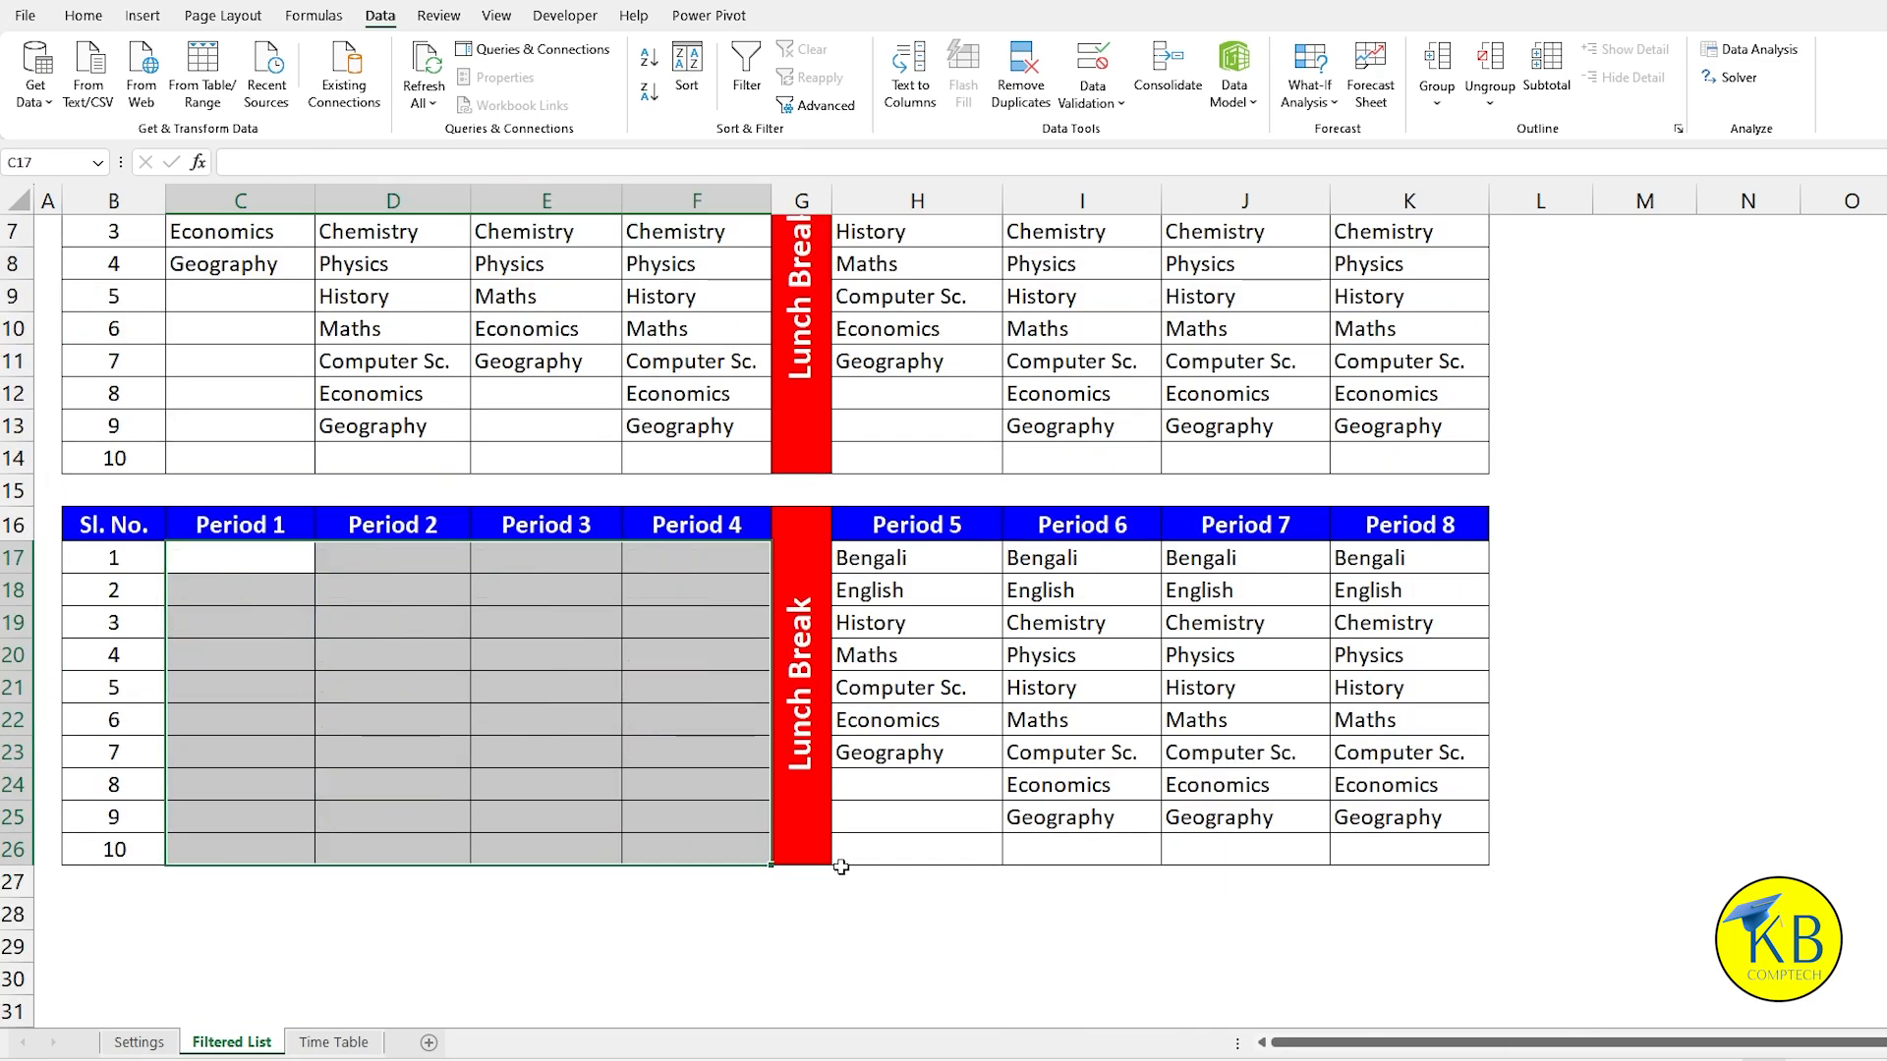
left_click_drag(931, 570, 1431, 847)
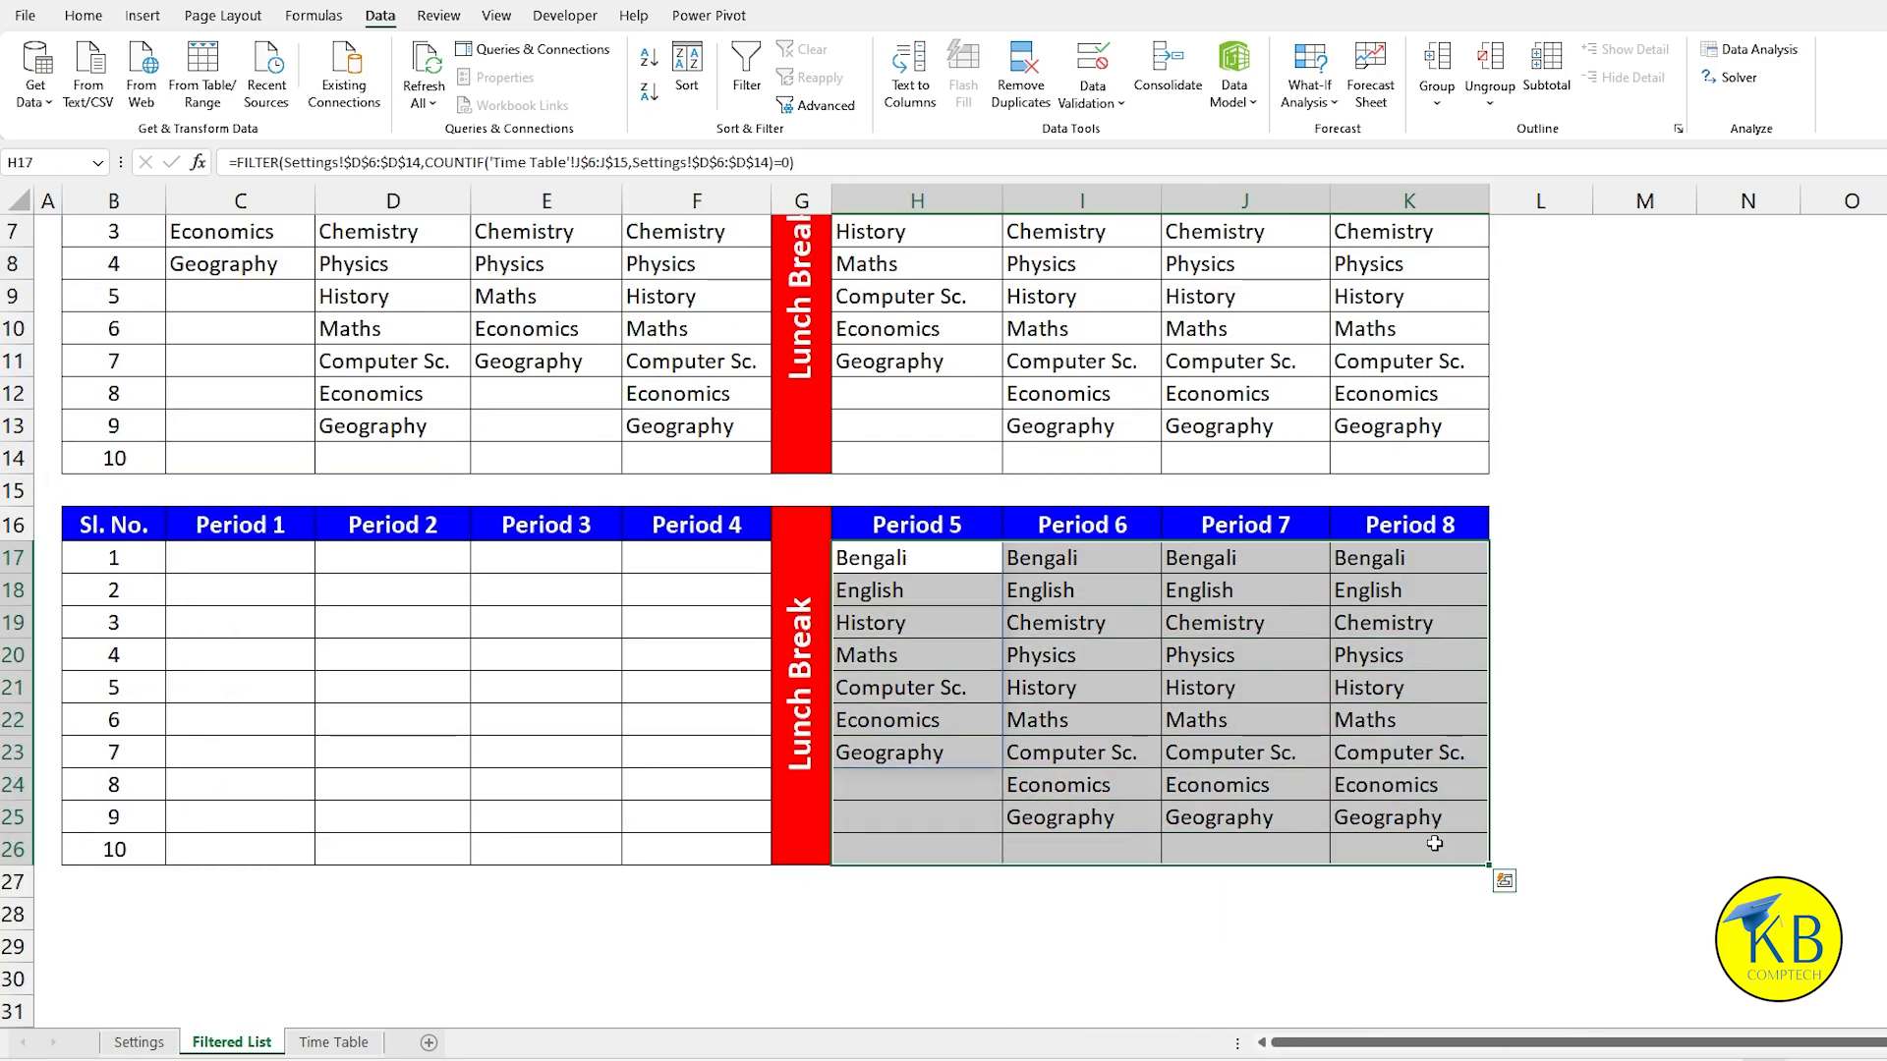
left_click(238, 566)
scroll(698, 795, "up", 2)
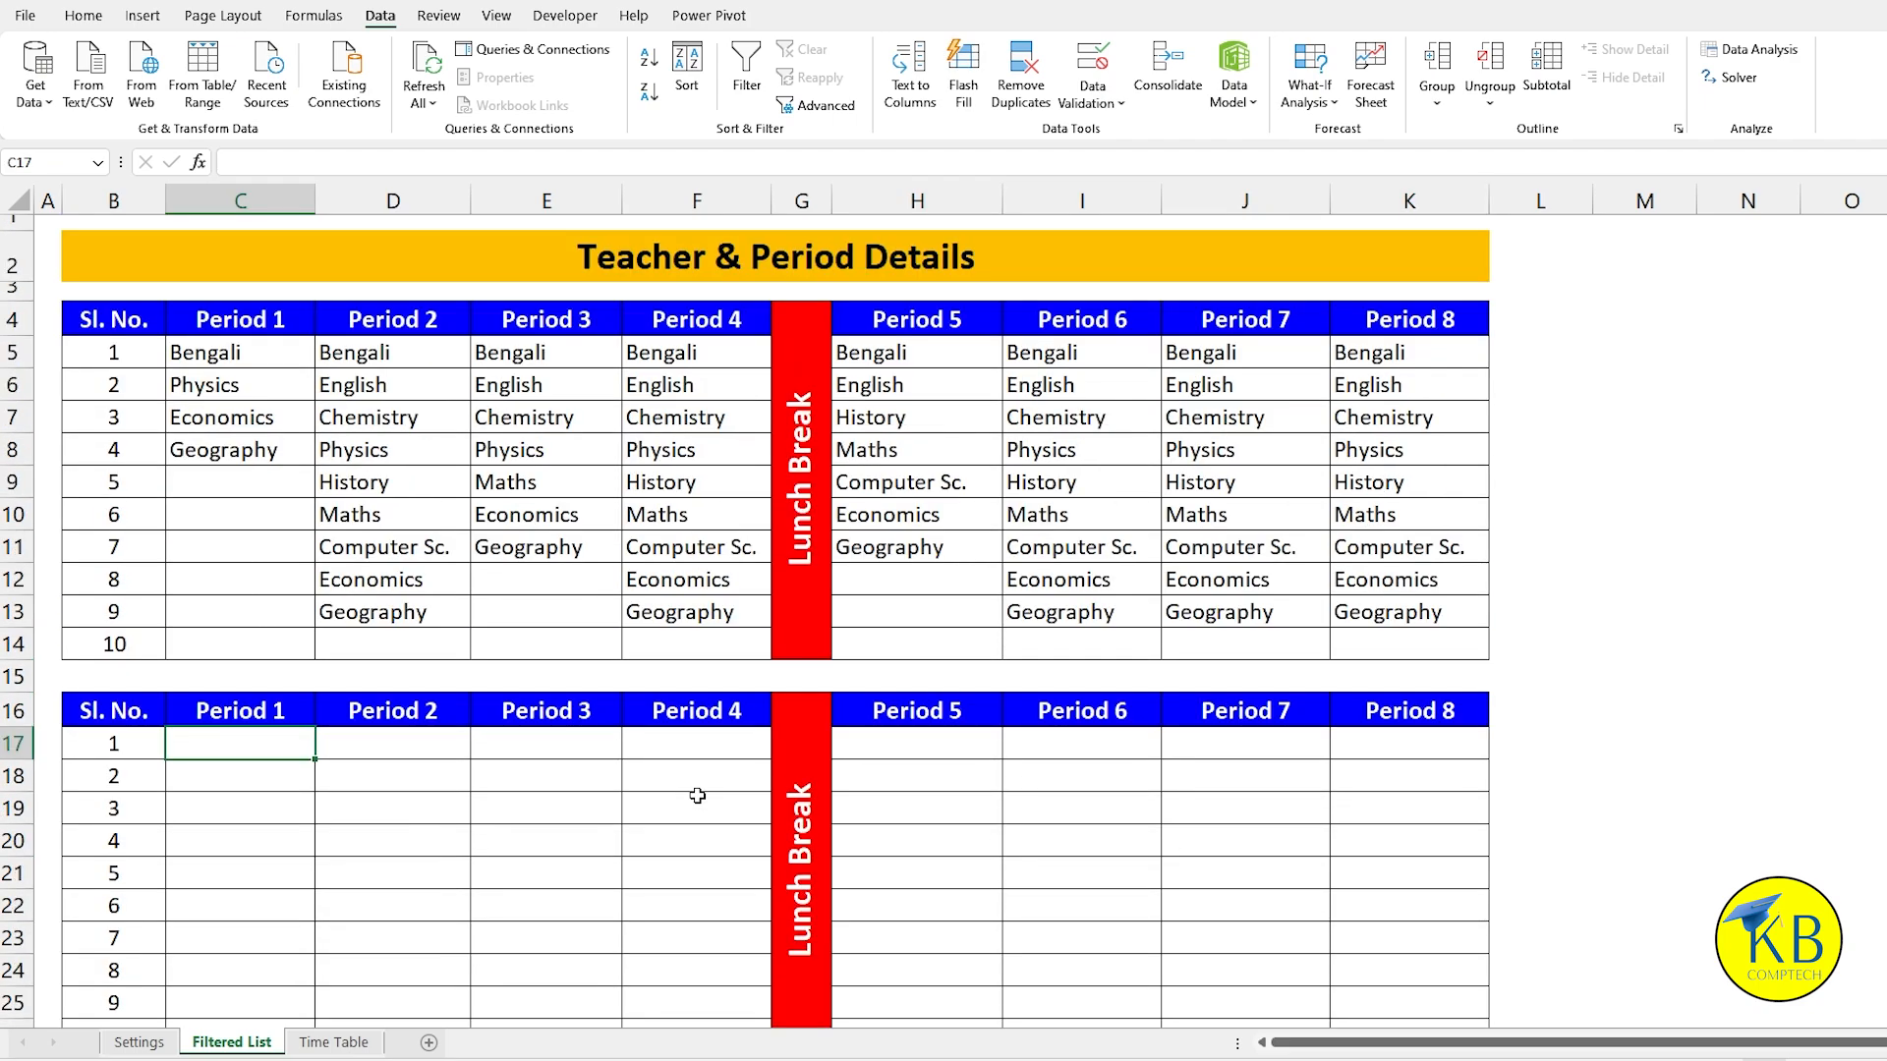
Step: Copy the COUNTIF condition ending in =0 from the FILTER formula in C5, leaving that formula unedited
left_click(231, 354)
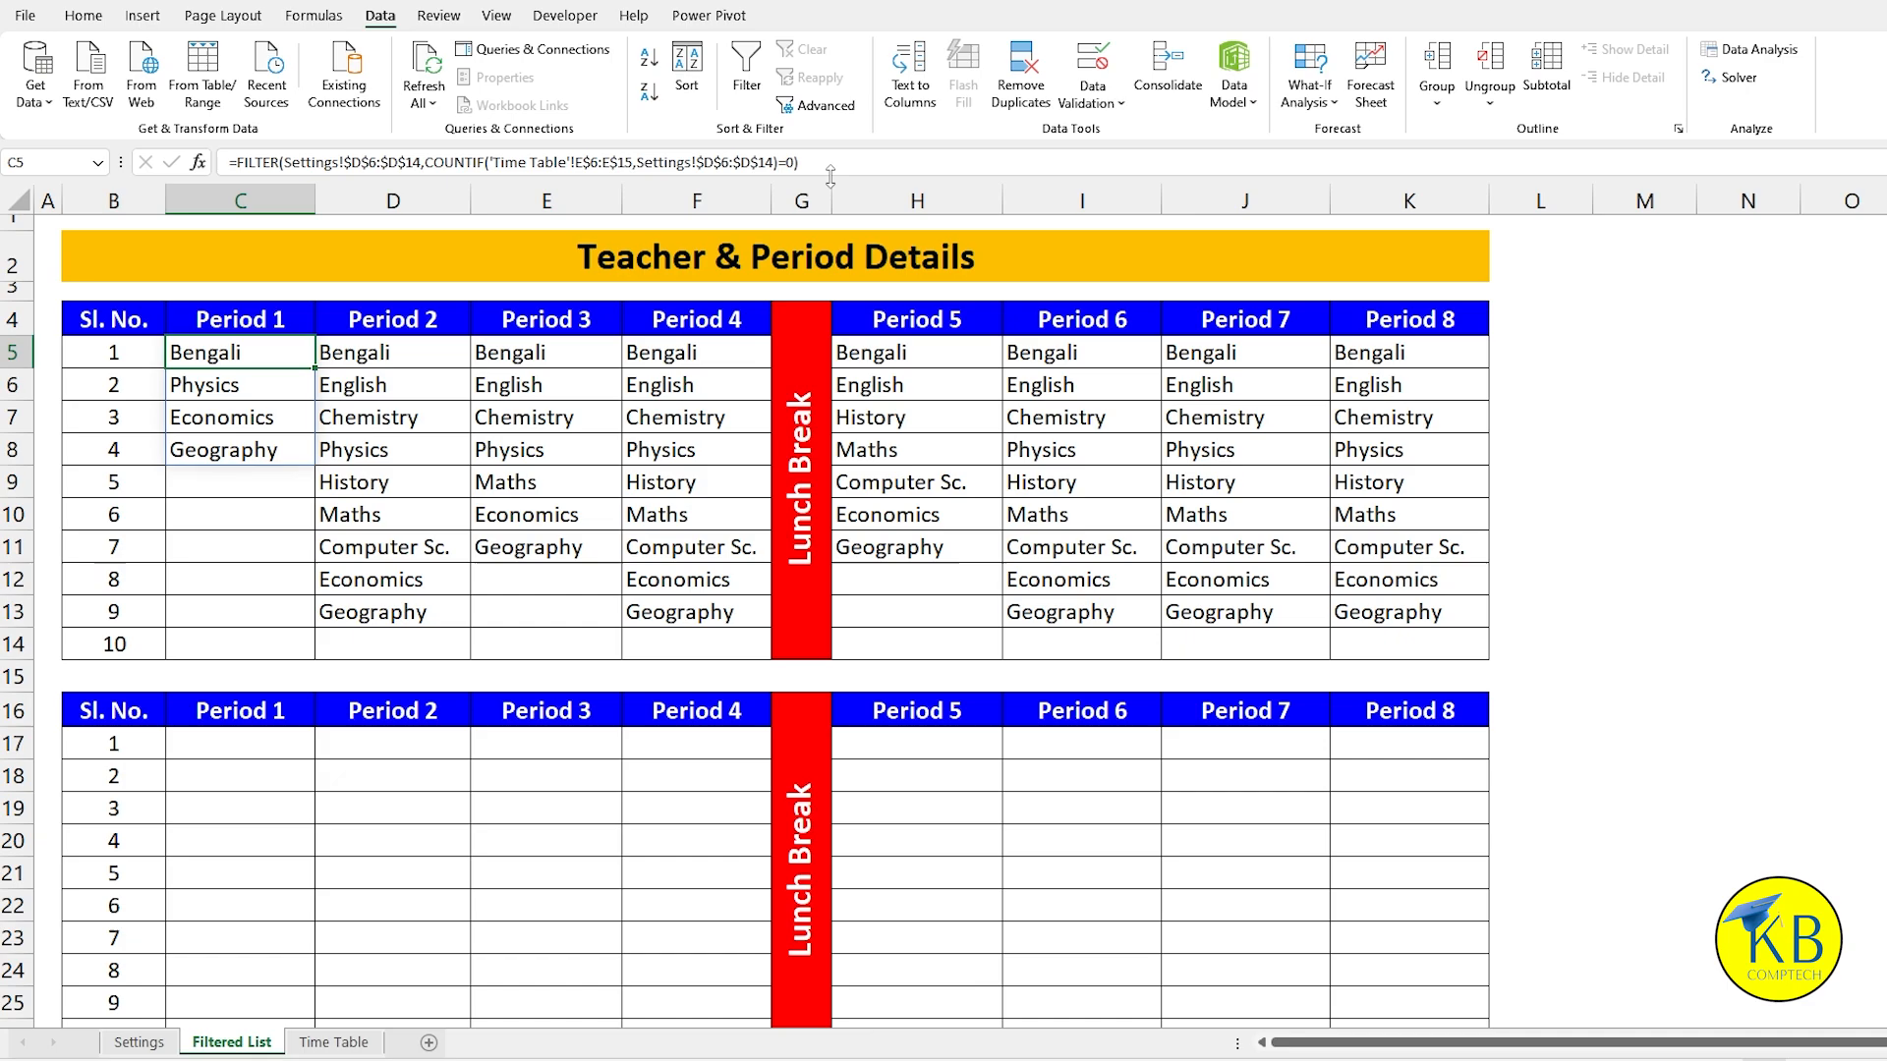
left_click_drag(798, 162, 458, 159)
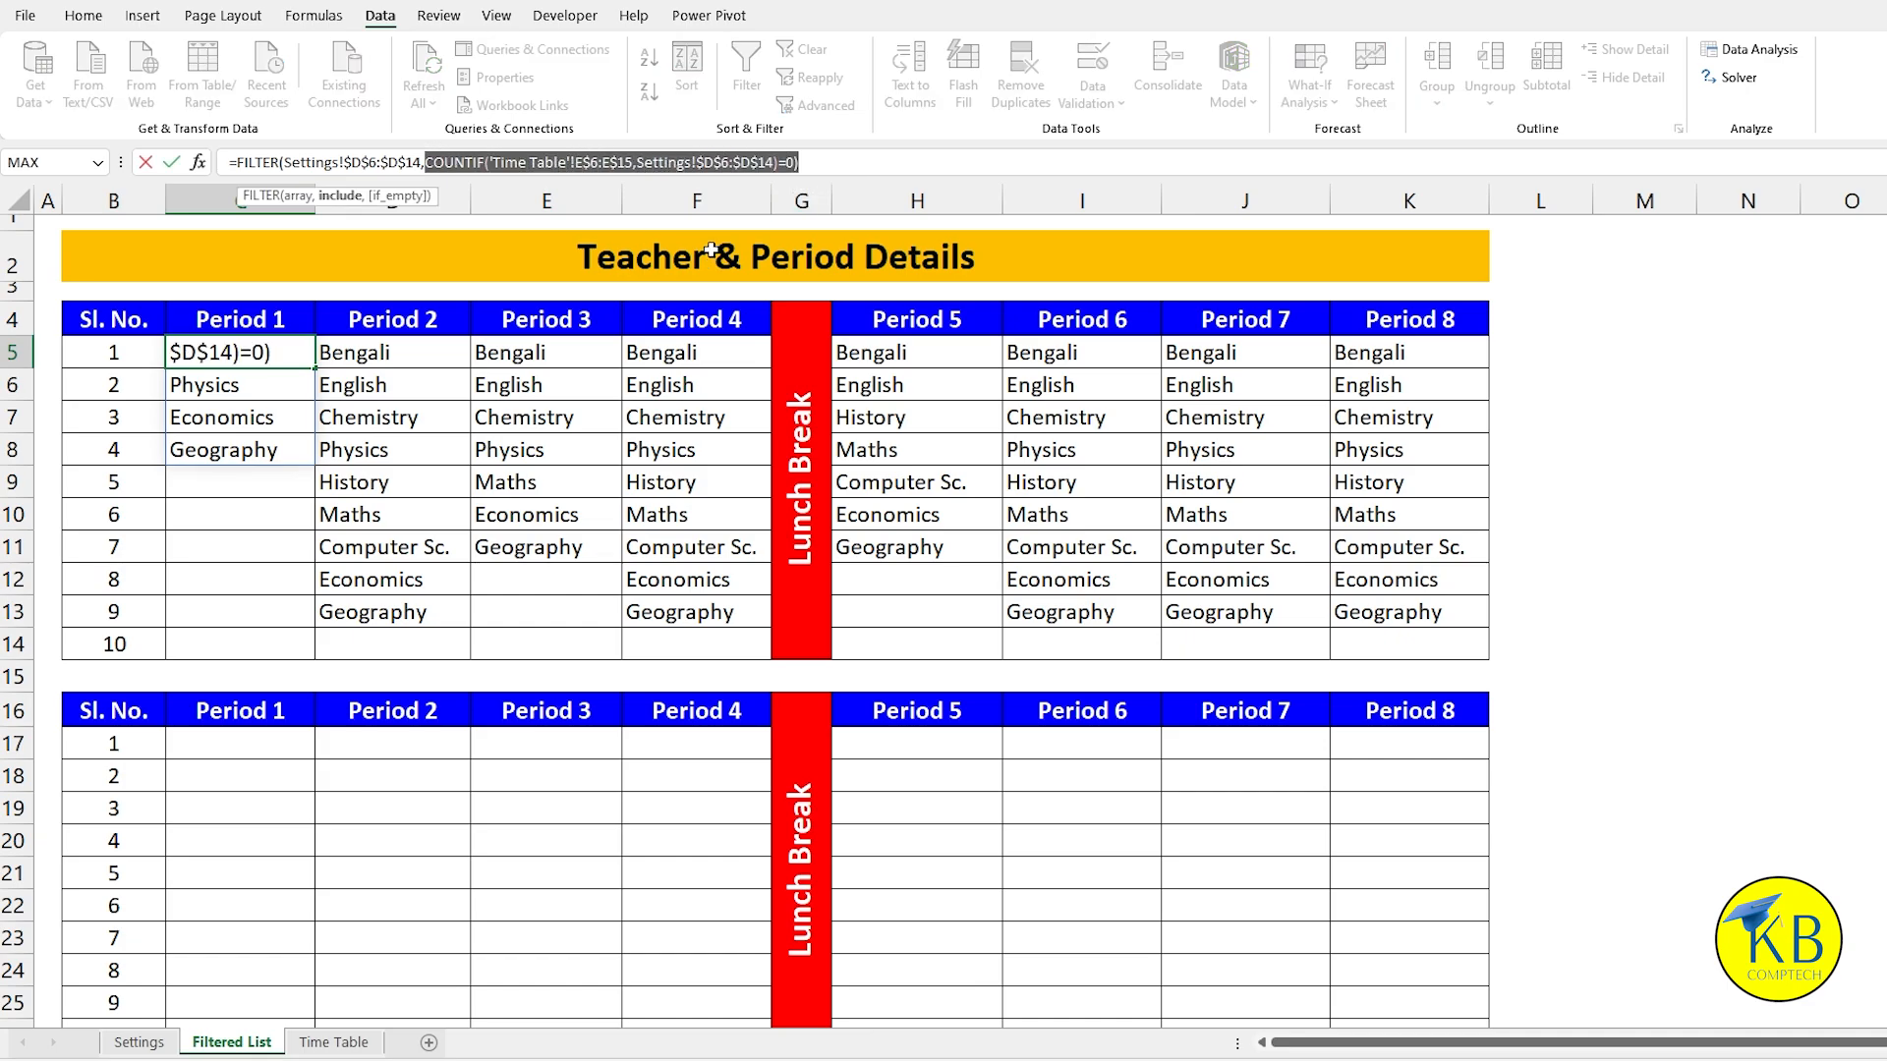
left_click(237, 752)
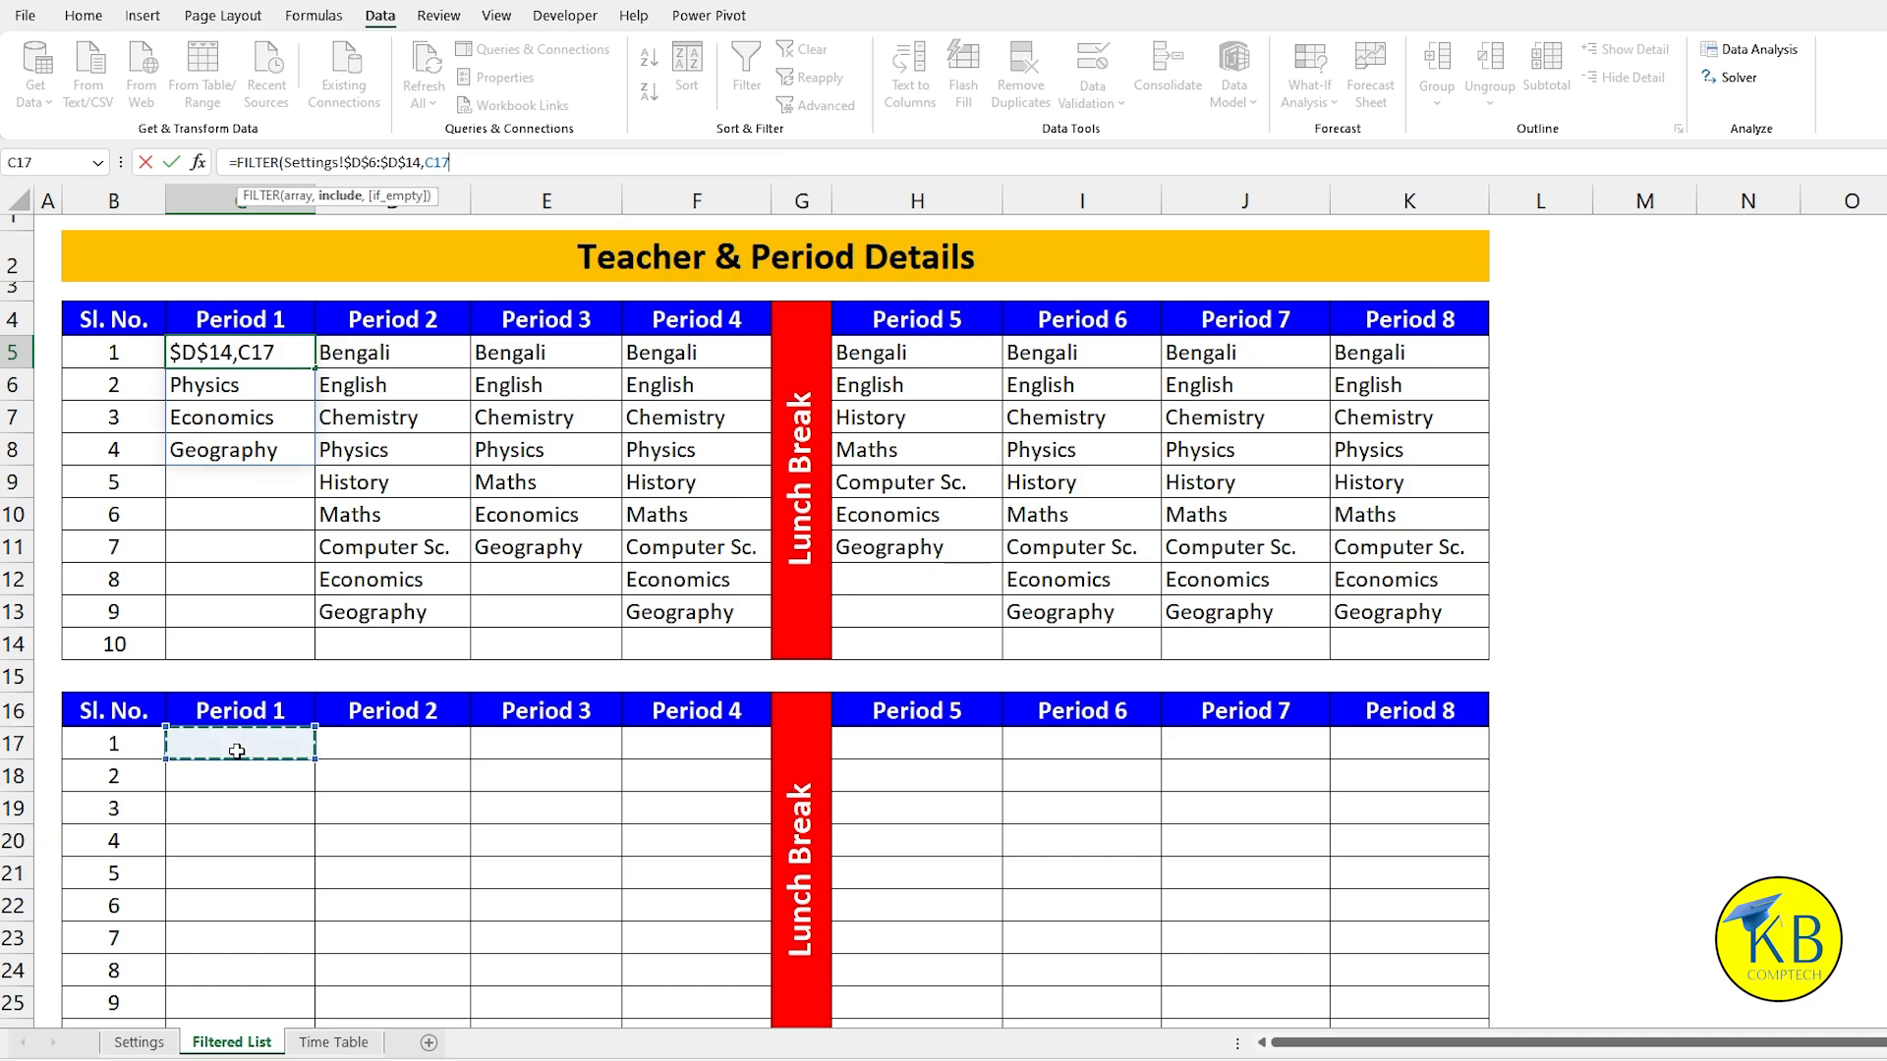
key("Escape")
Step: Start an IF formula in C17 with COUNTIF('Time Table'!E$6:E$15,Settings!$D$6:$D$14)=0 as its logical test
type("=")
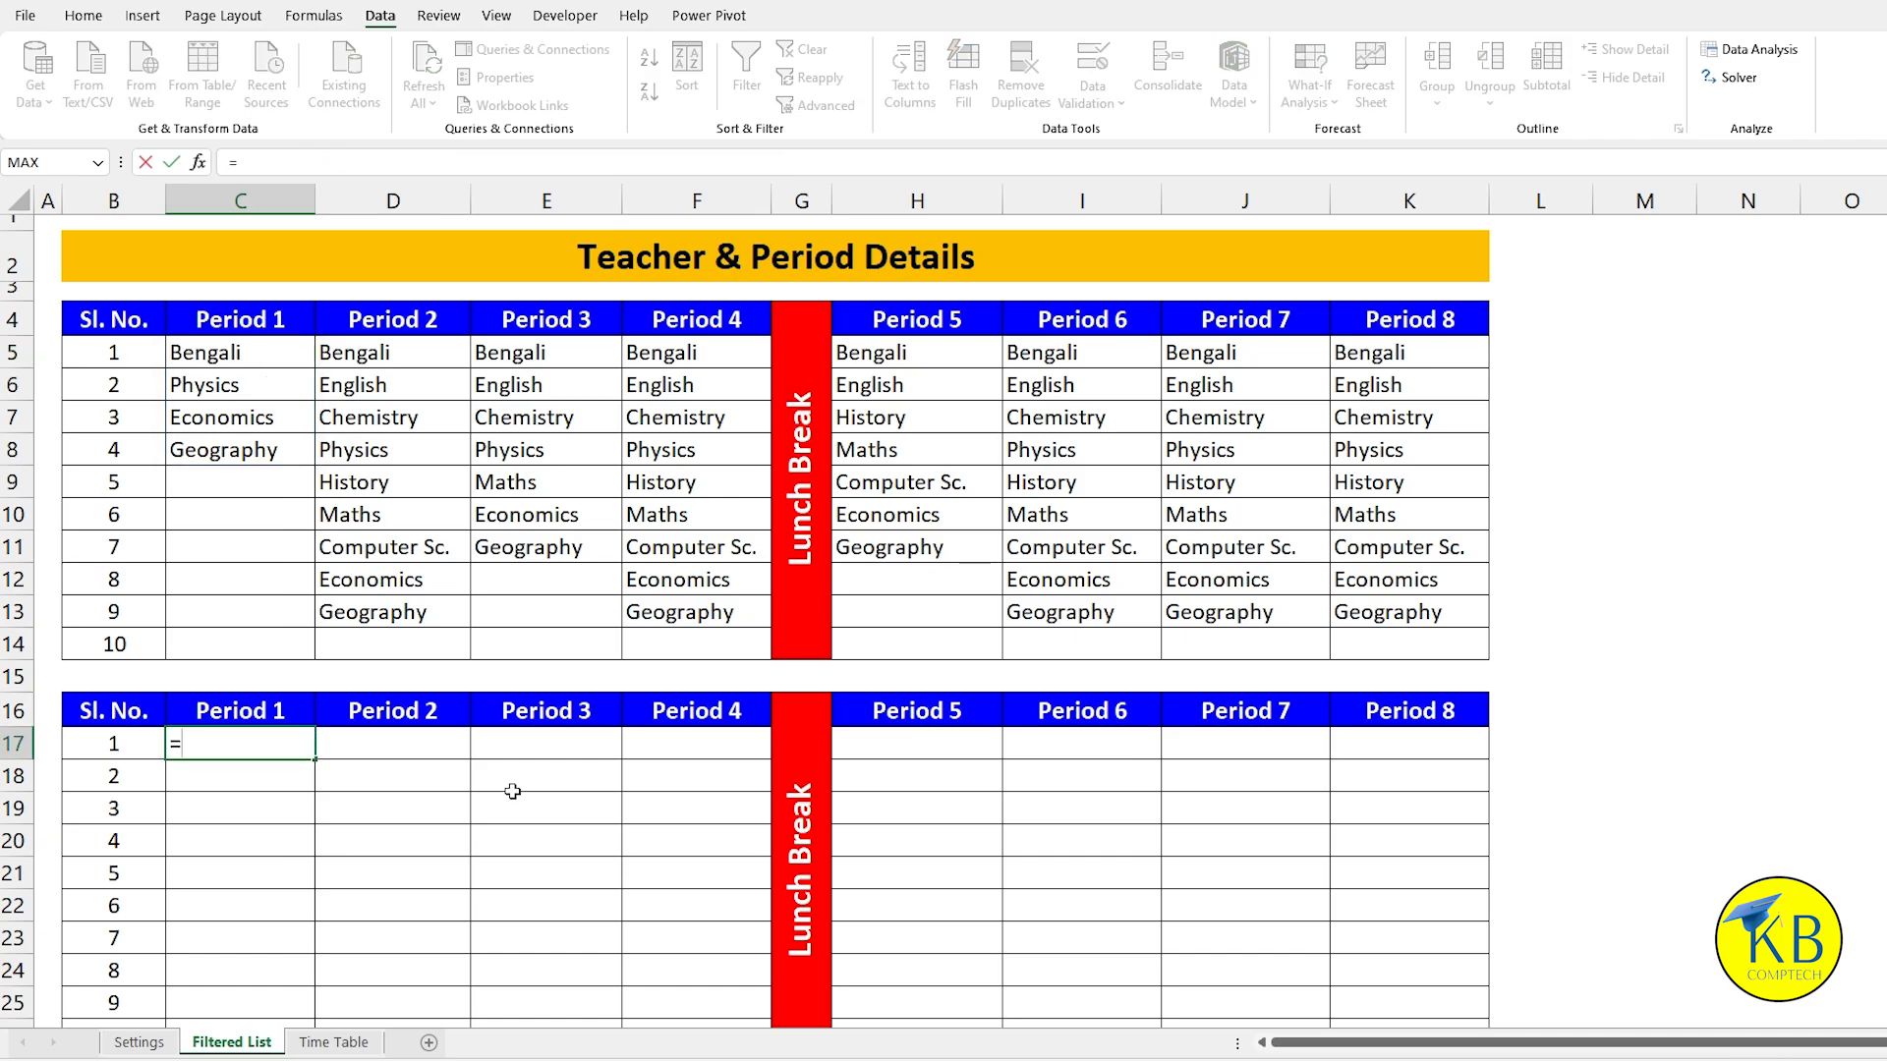
type("IF(")
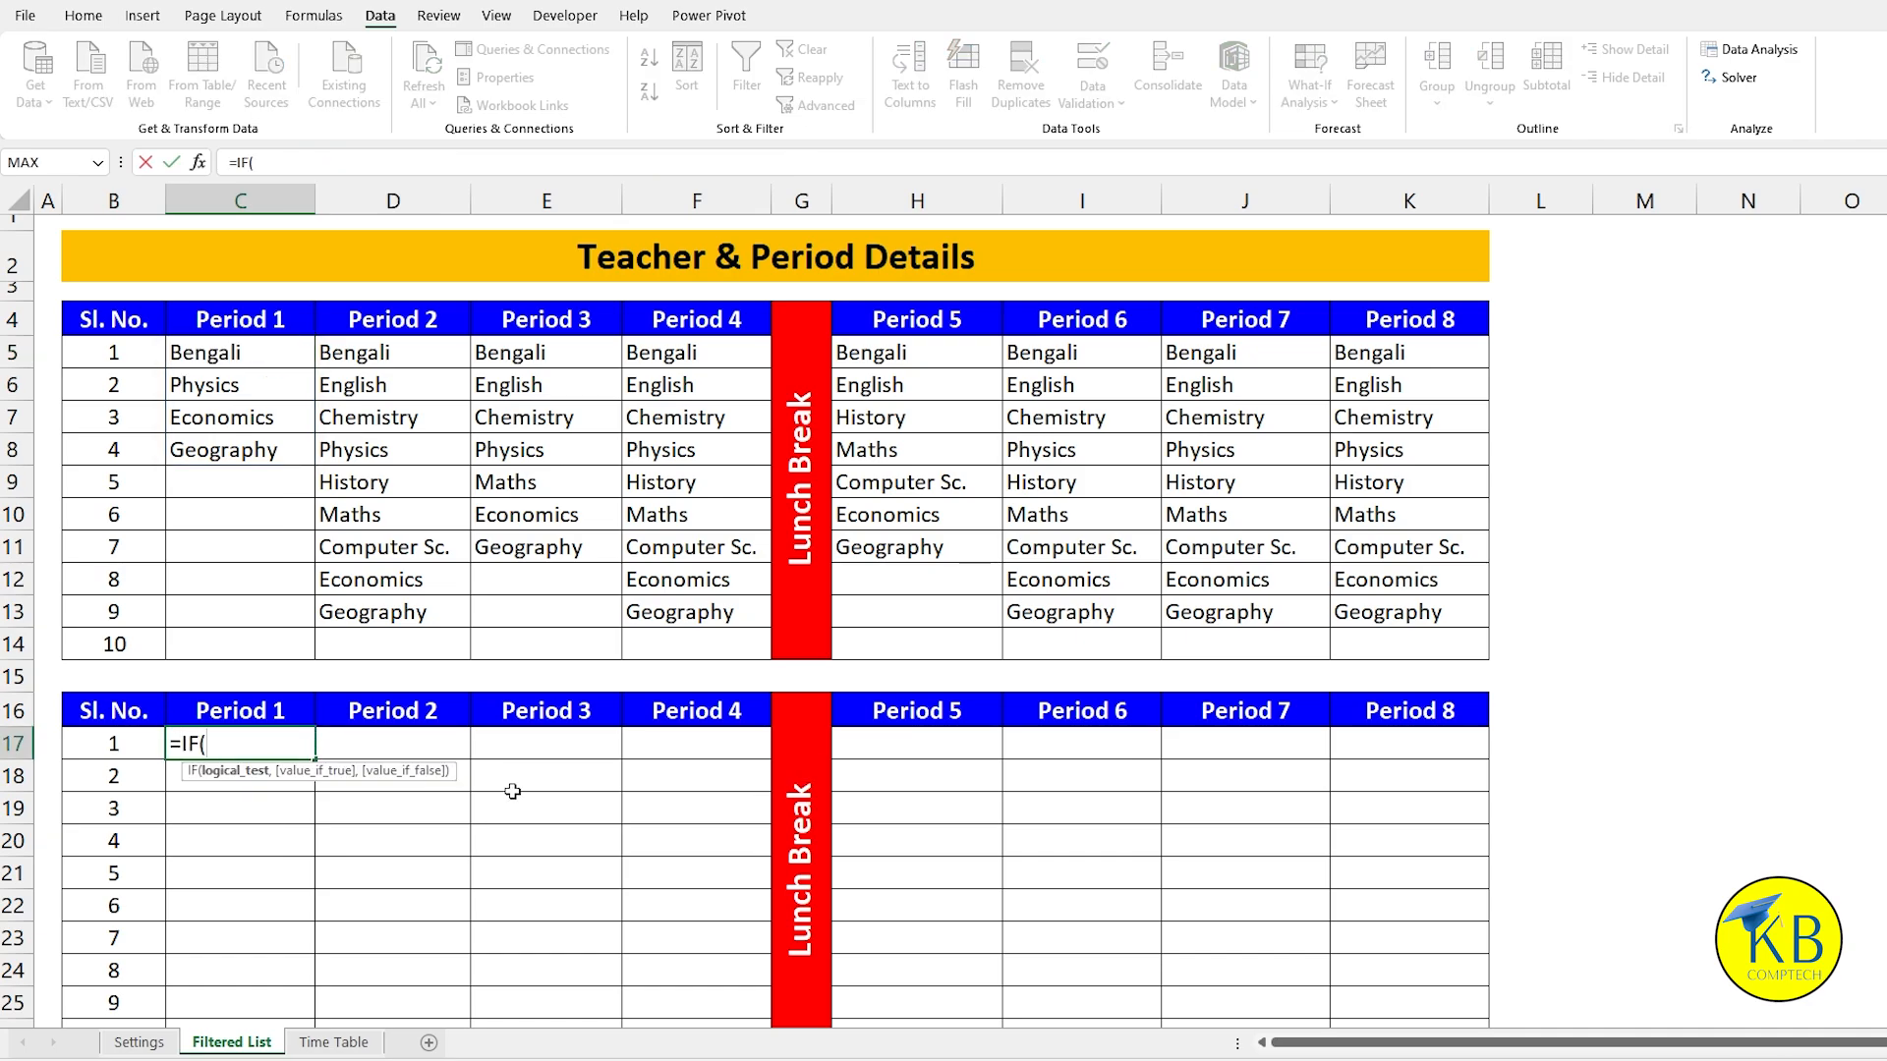
type("COUNTIF('Time Table'!E$6:E$15,Settings!$D$6:$D$14)=0)")
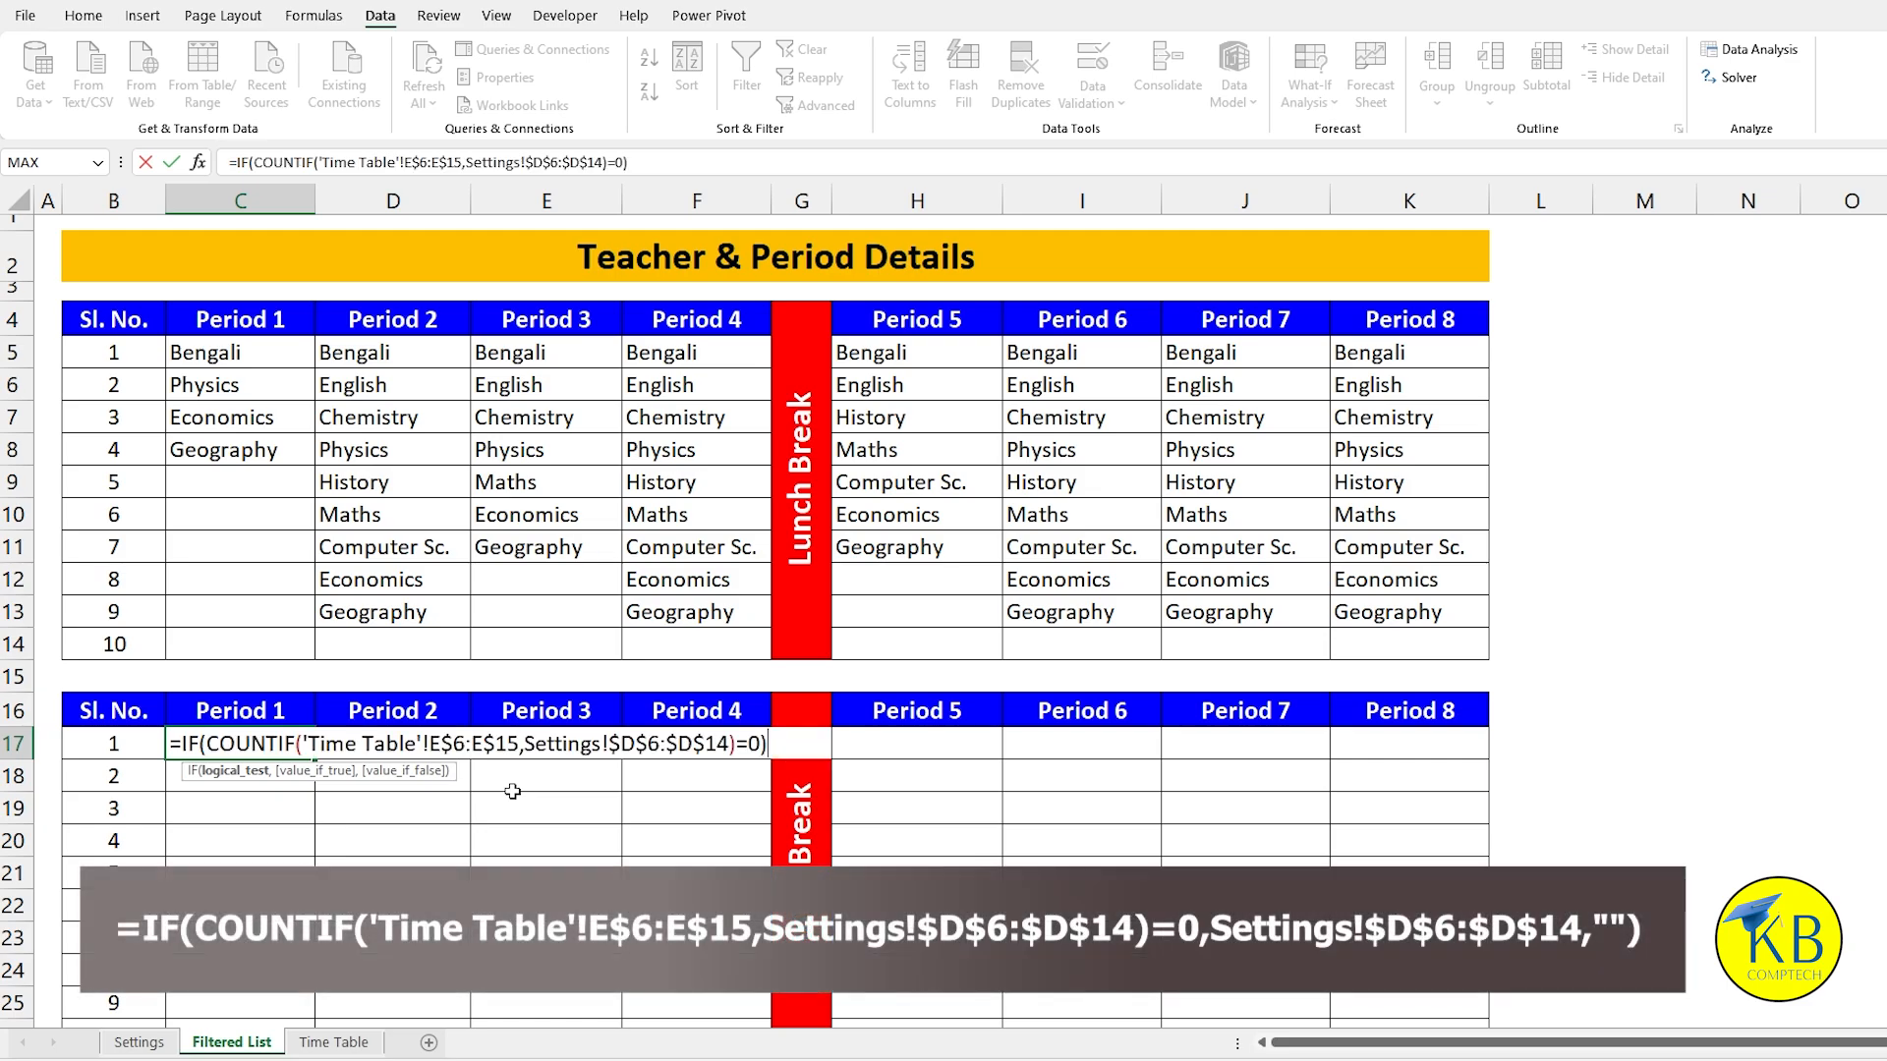
left_click(651, 164)
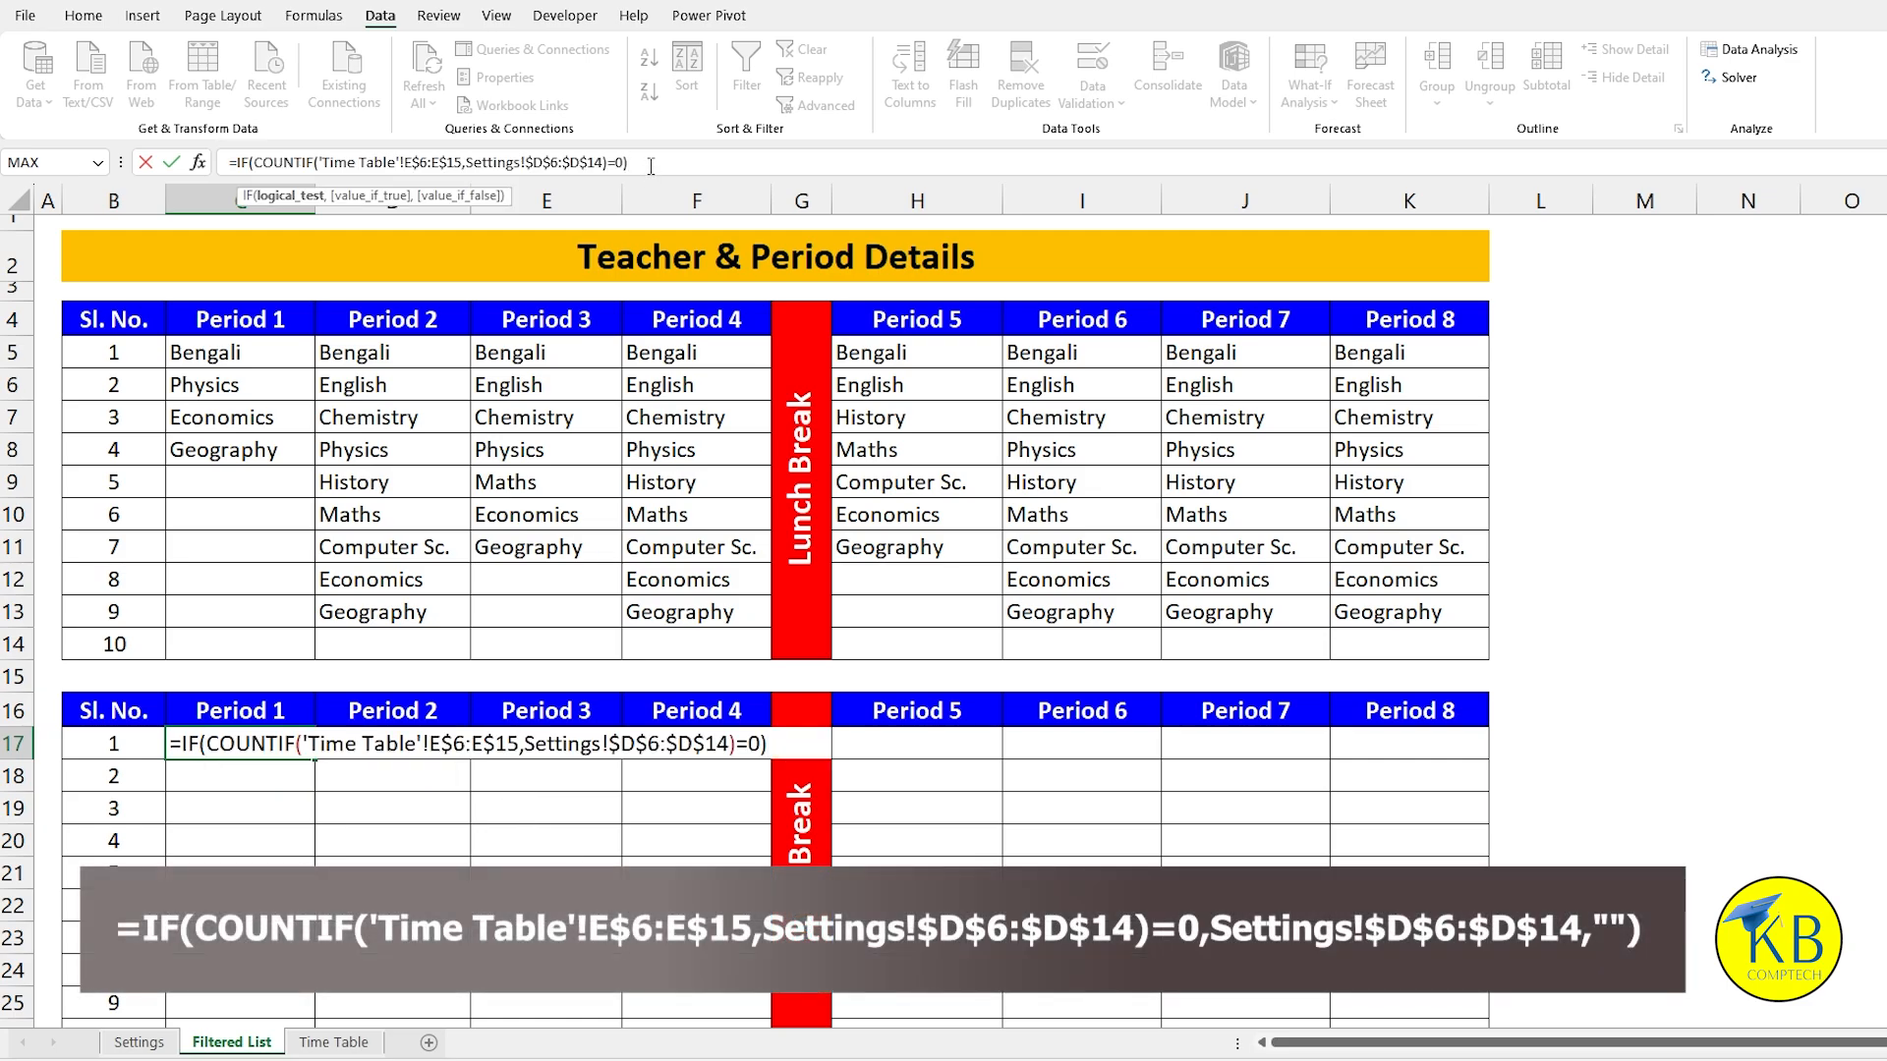
key("BackSpace")
type(",")
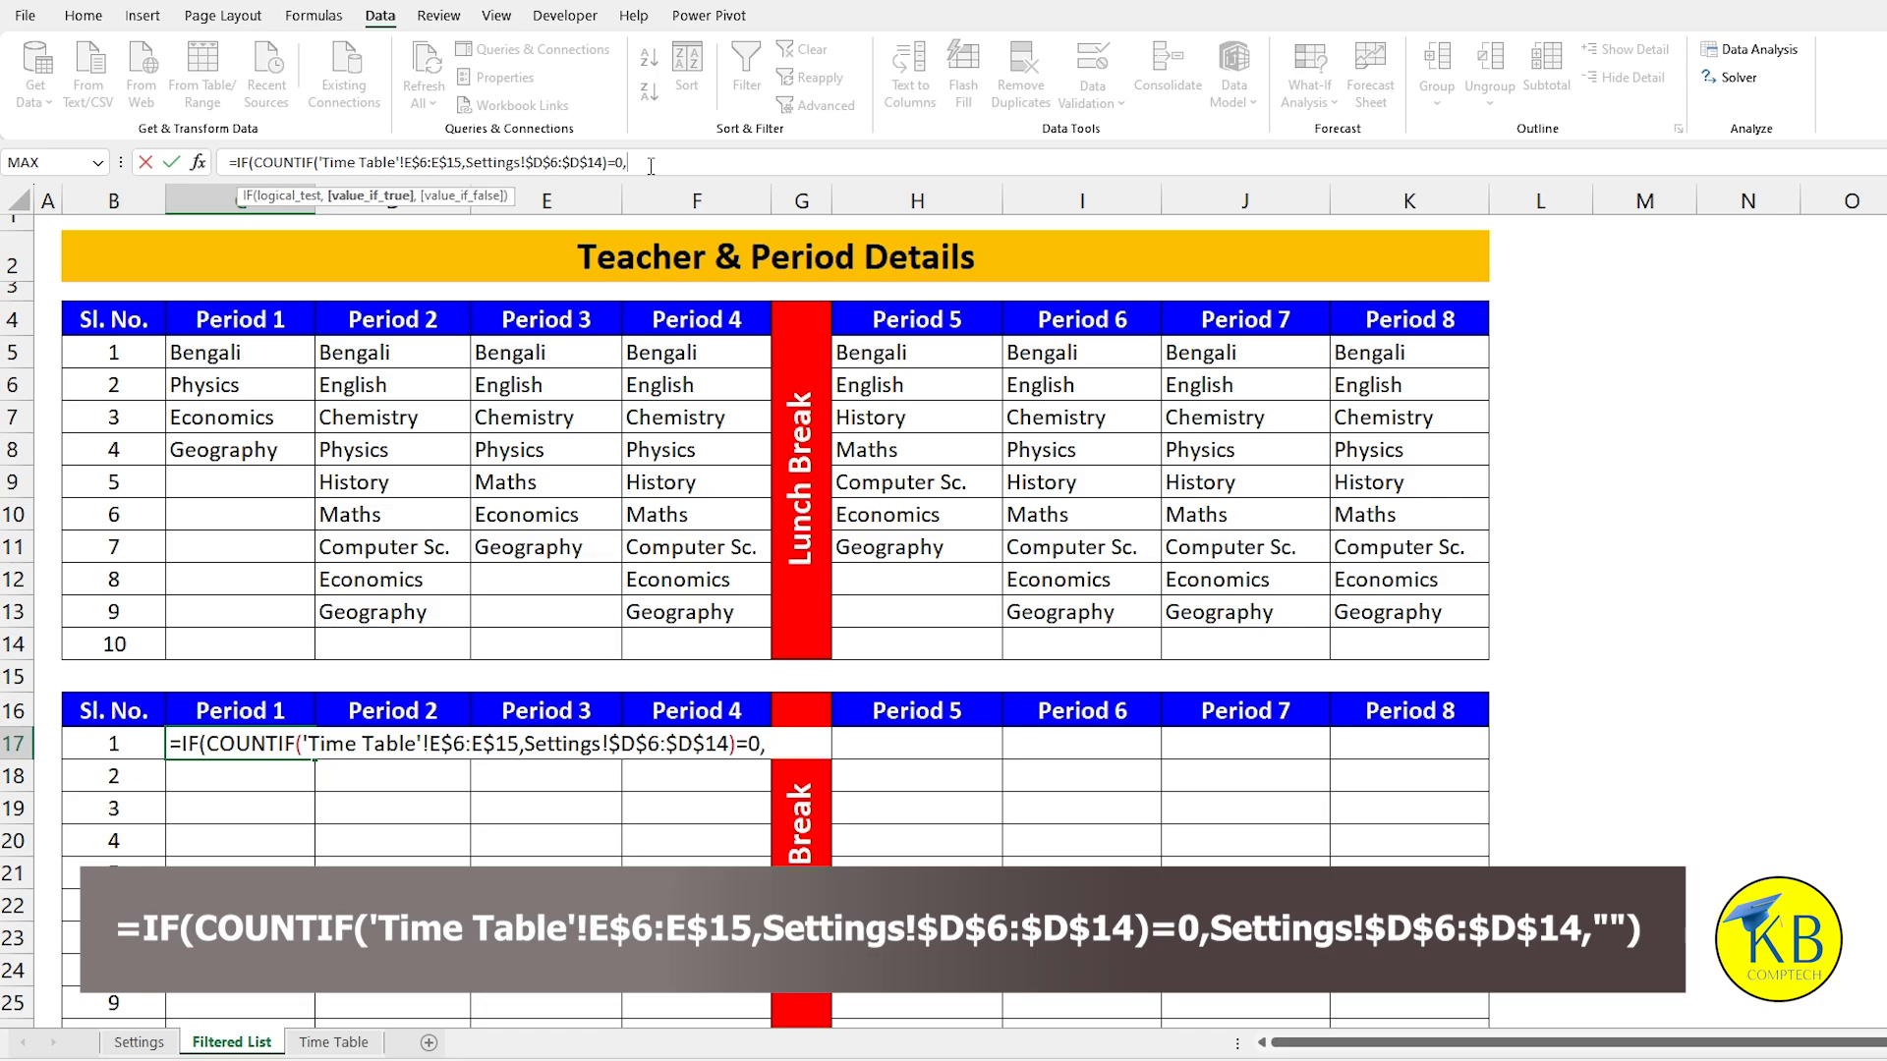
Step: Complete the IF formula with Settings!D6:D14 as the value if true and "" as the value if false
left_click(152, 1047)
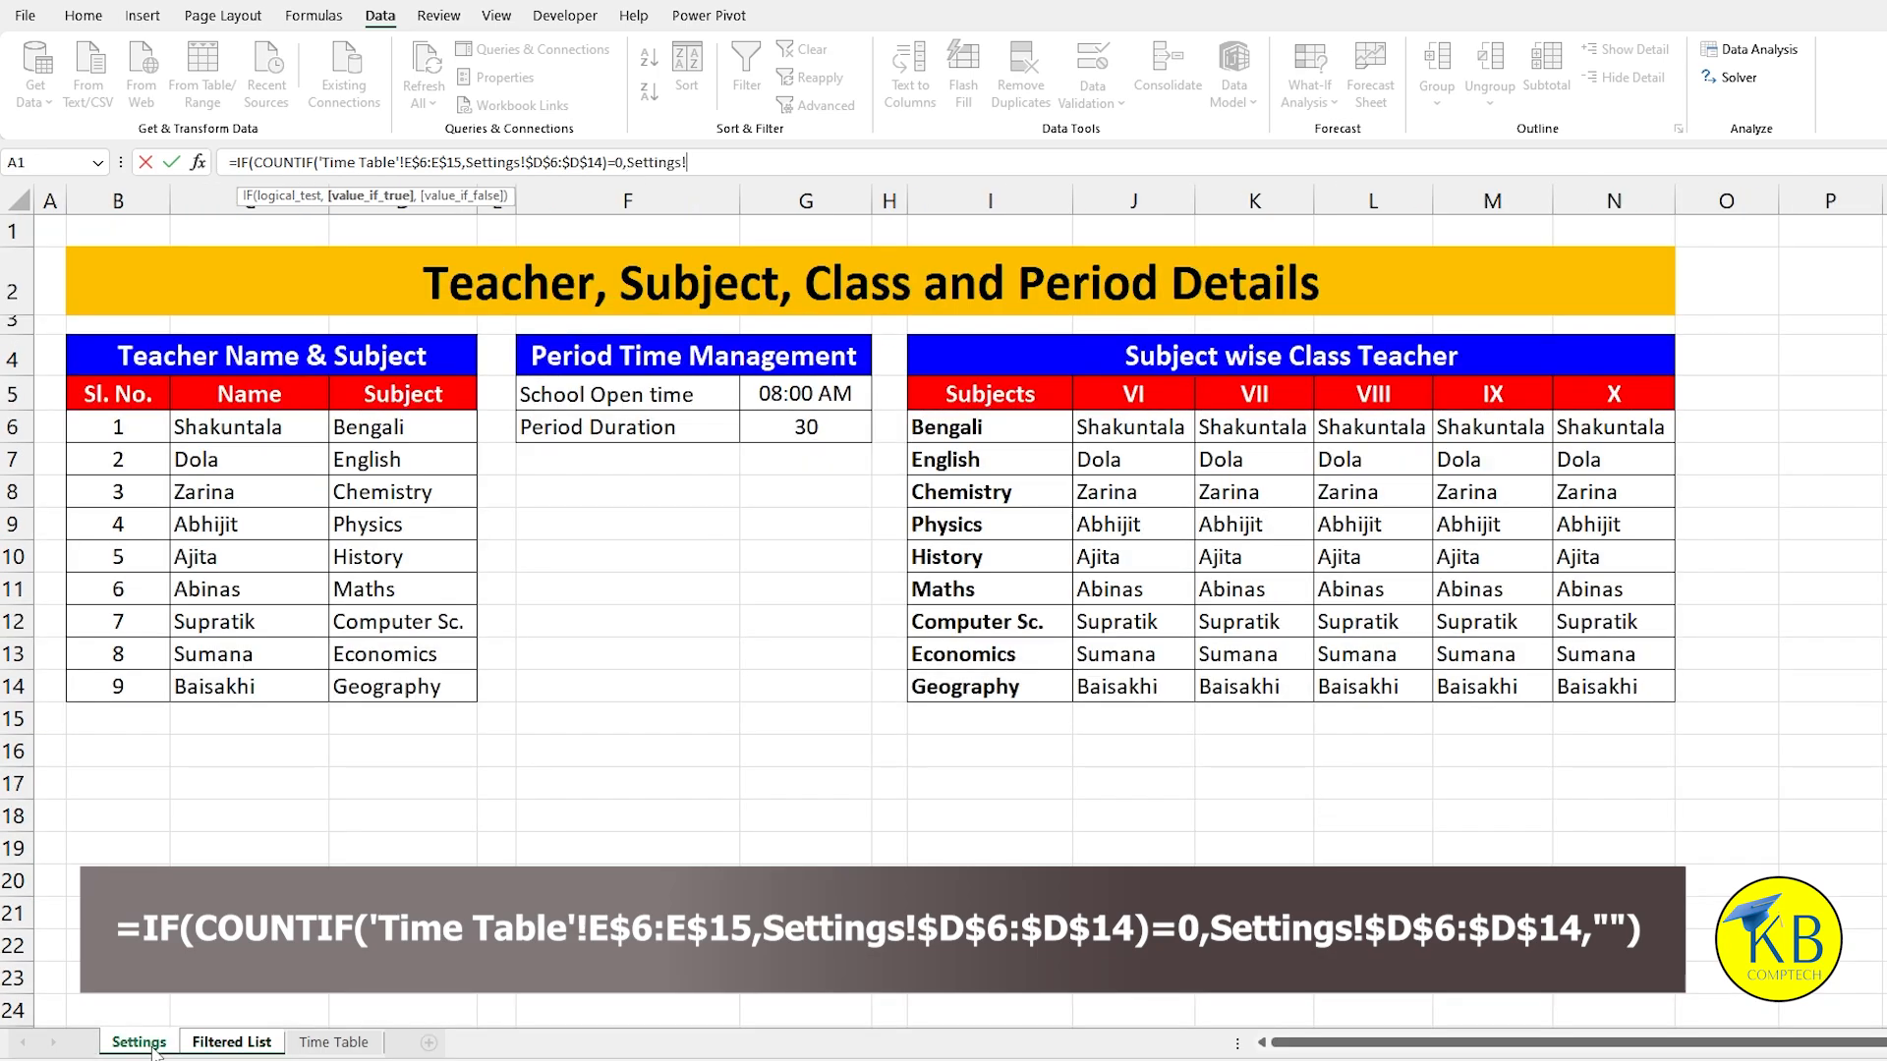
left_click_drag(411, 426, 417, 688)
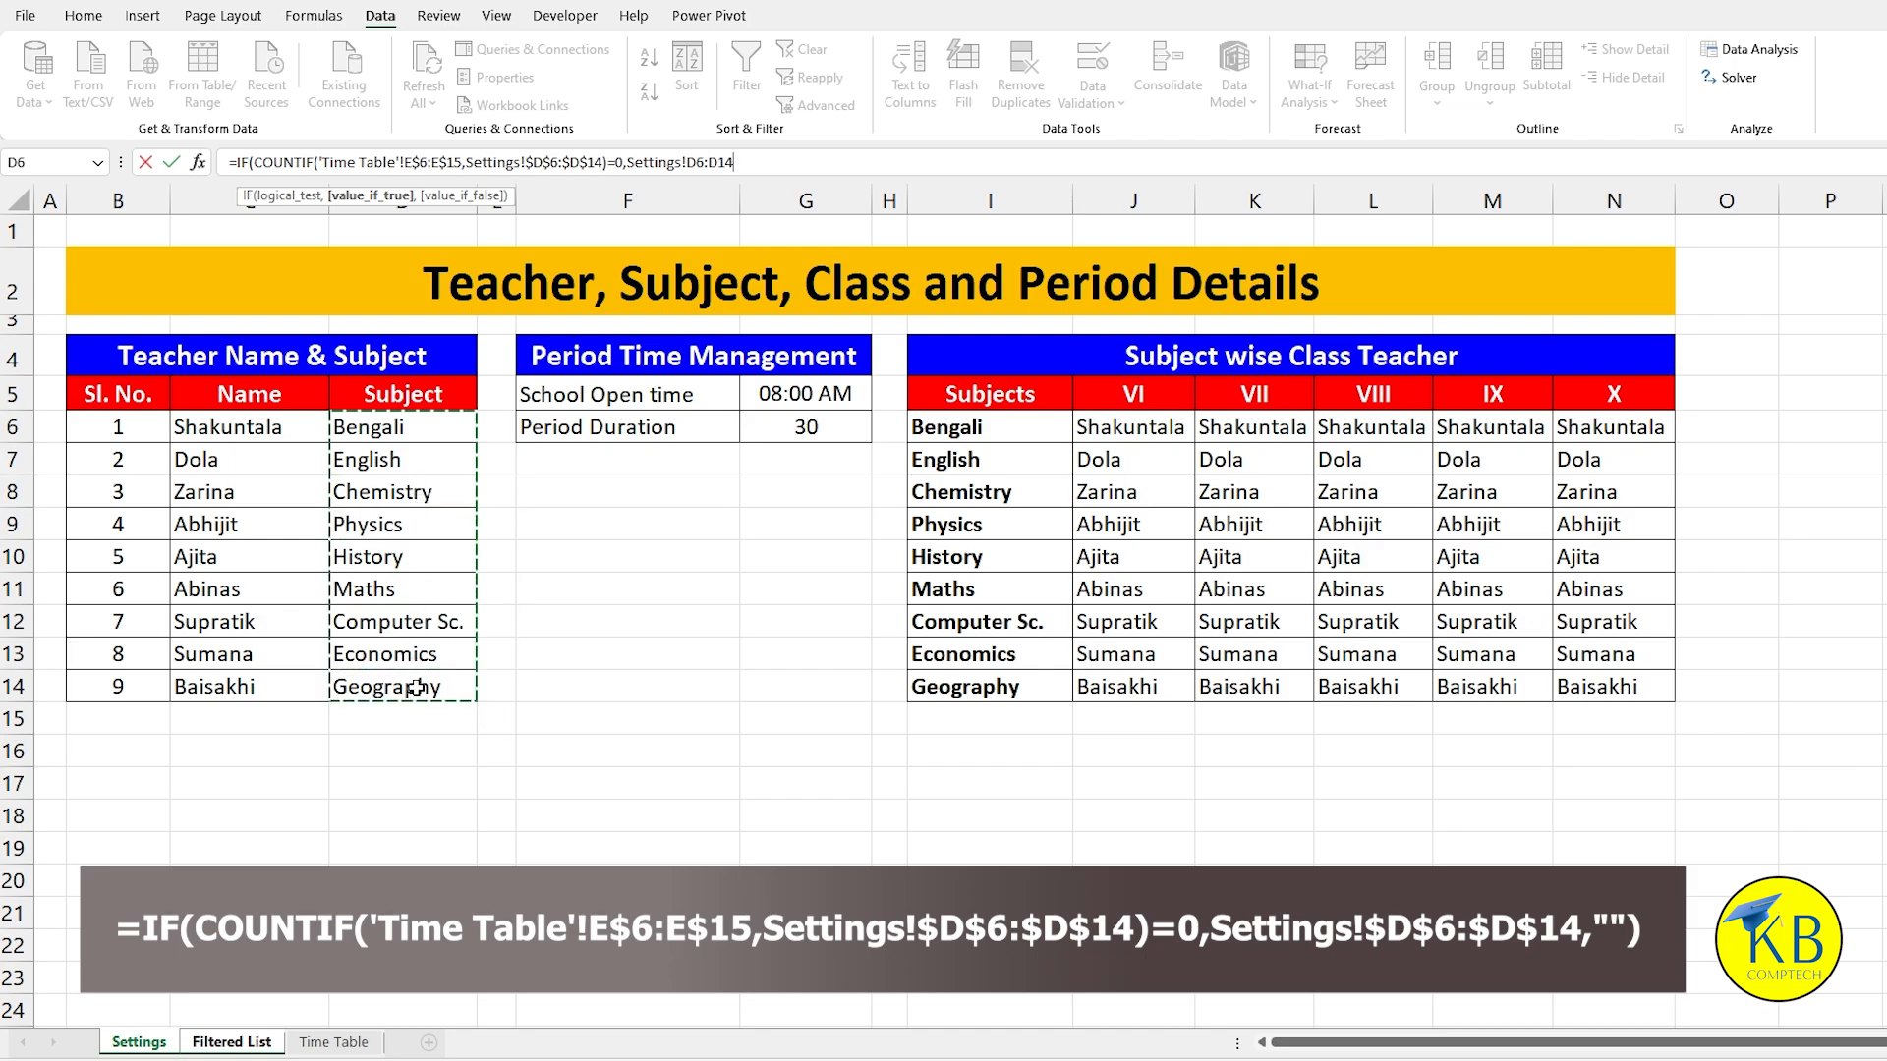
type(",")
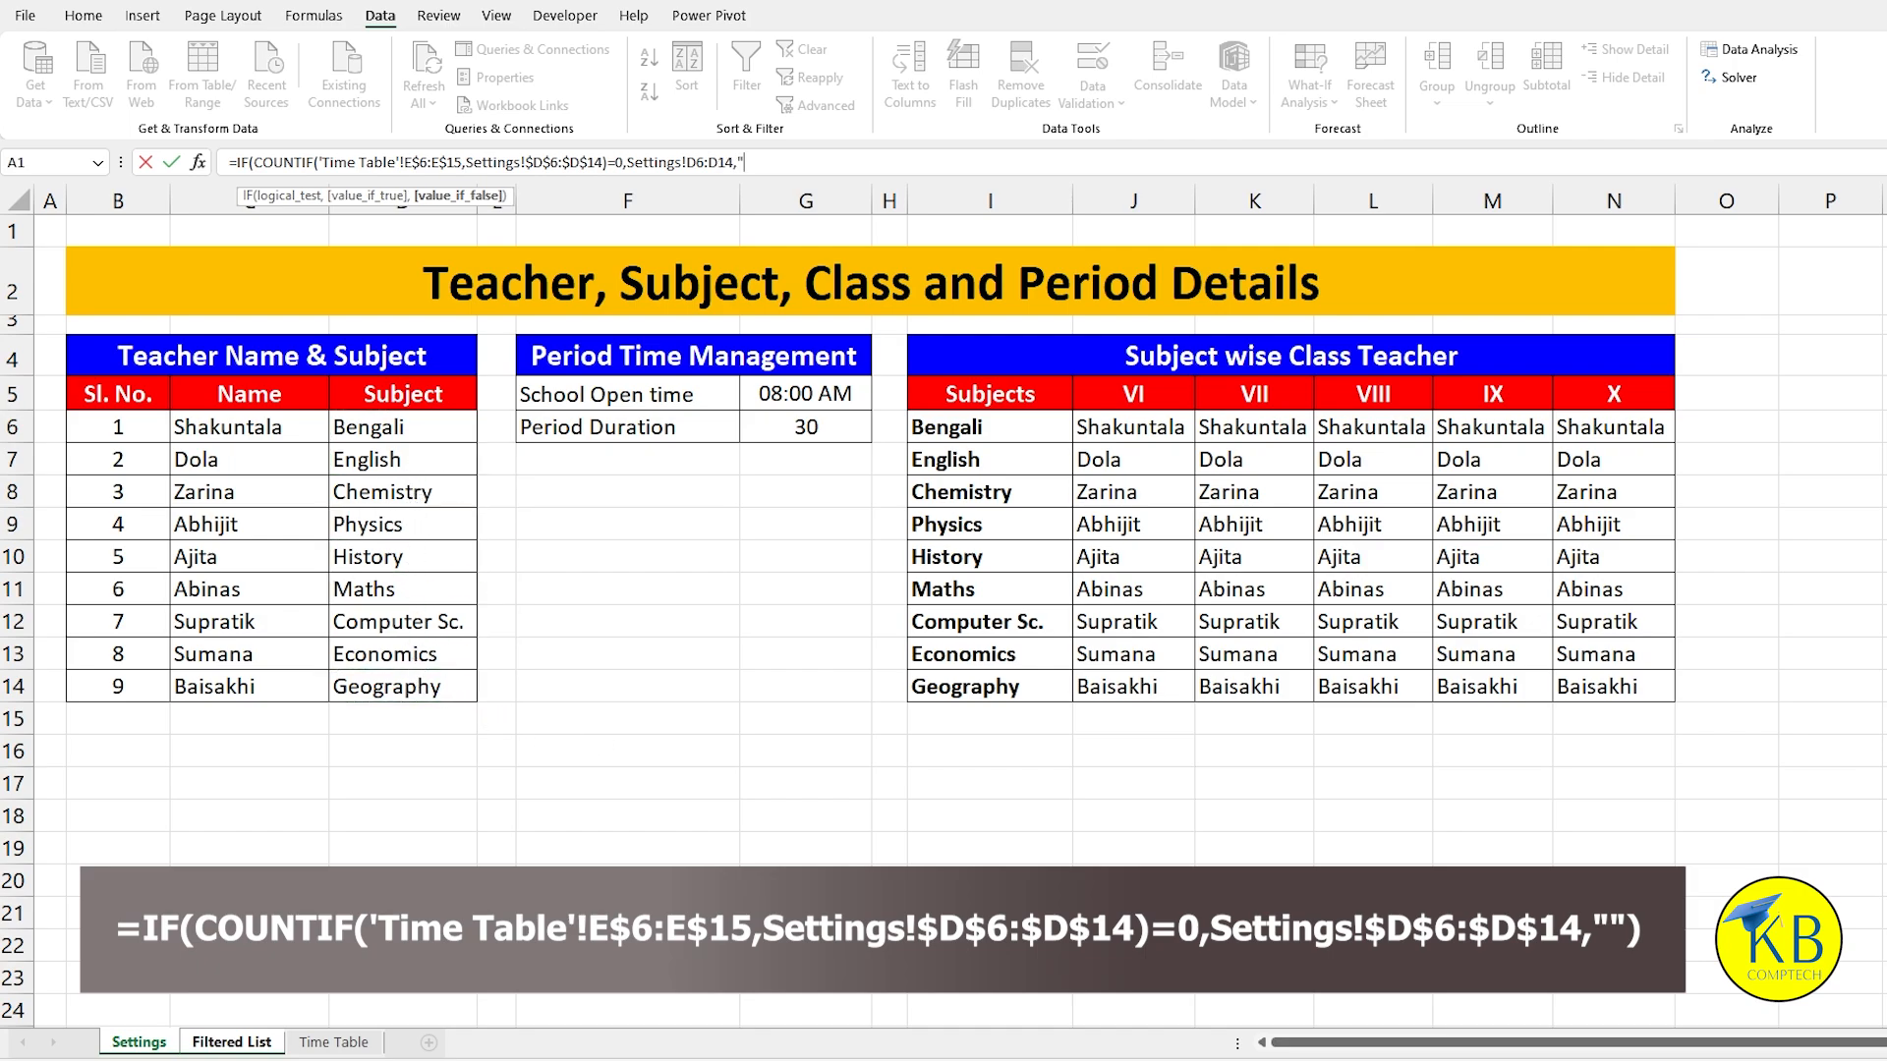
type("\"\")")
key("Return")
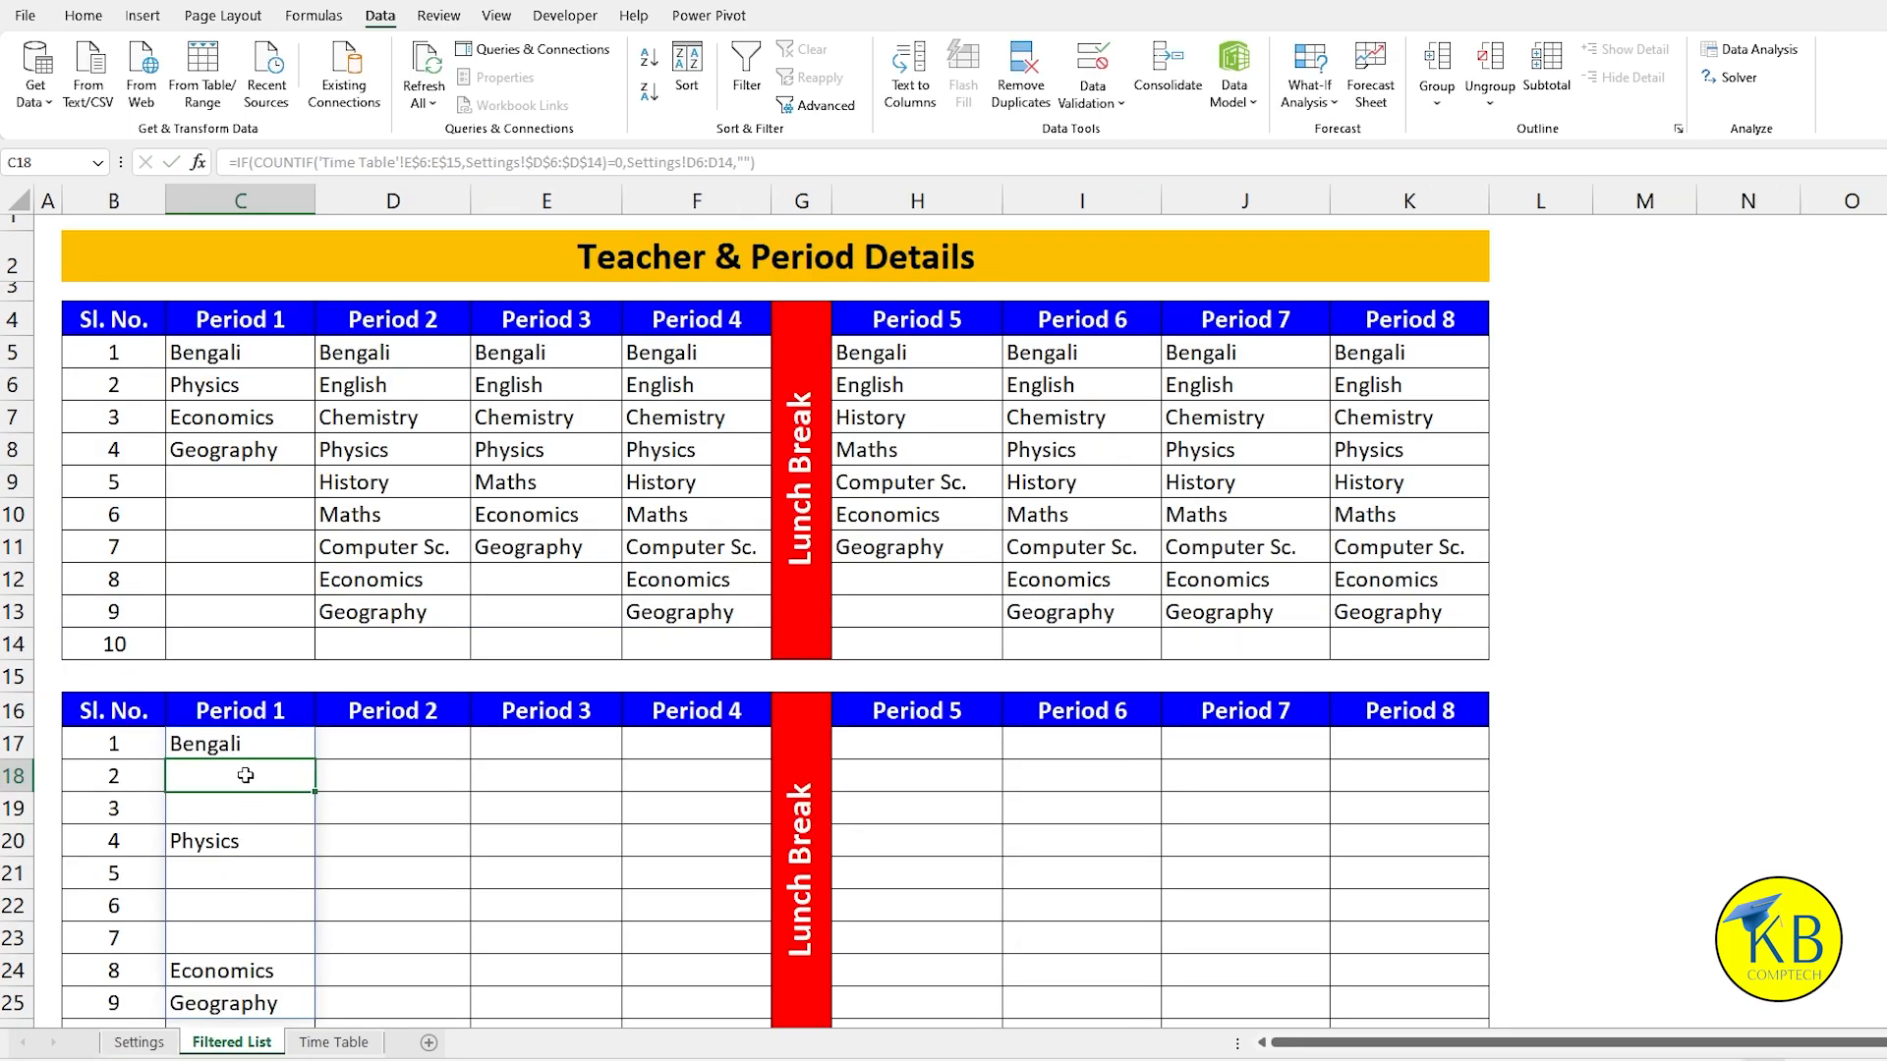
Step: Make the value-if-true range in C17's formula absolute as Settings!$D$6:$D$14
left_click(245, 745)
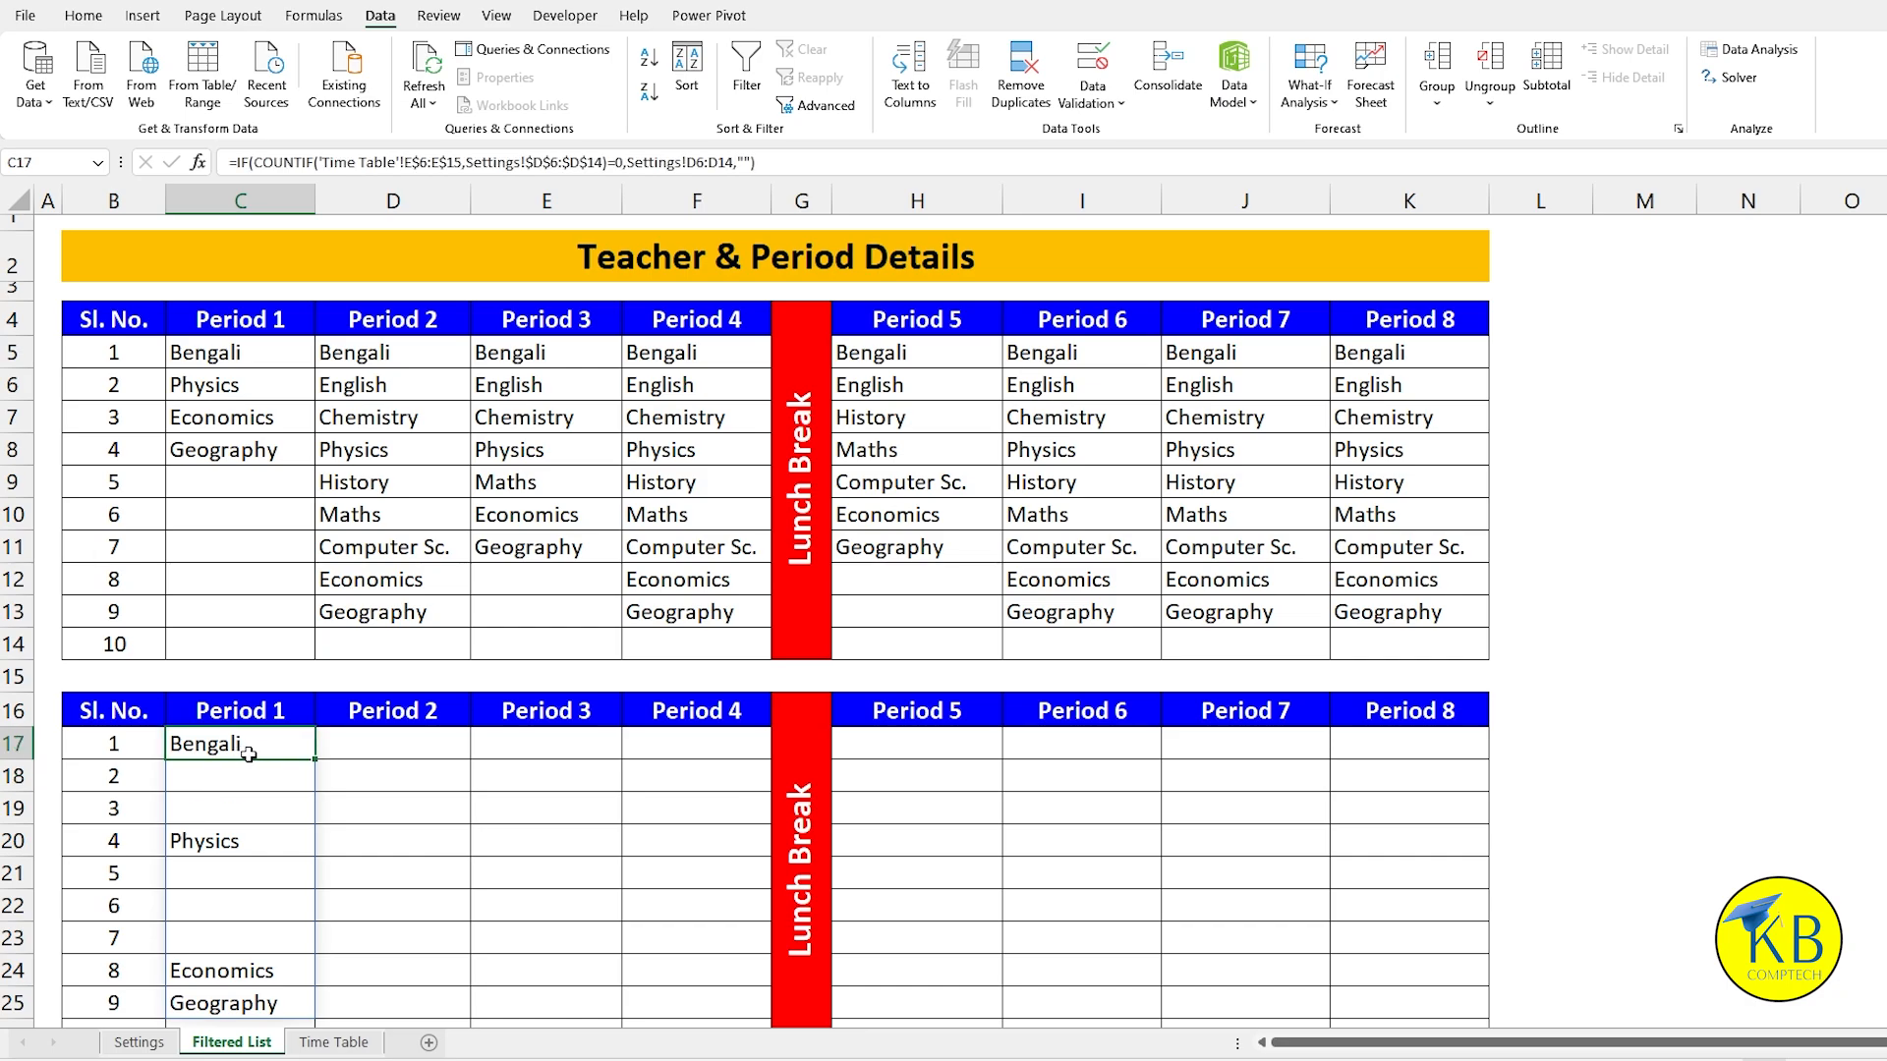
left_click(732, 163)
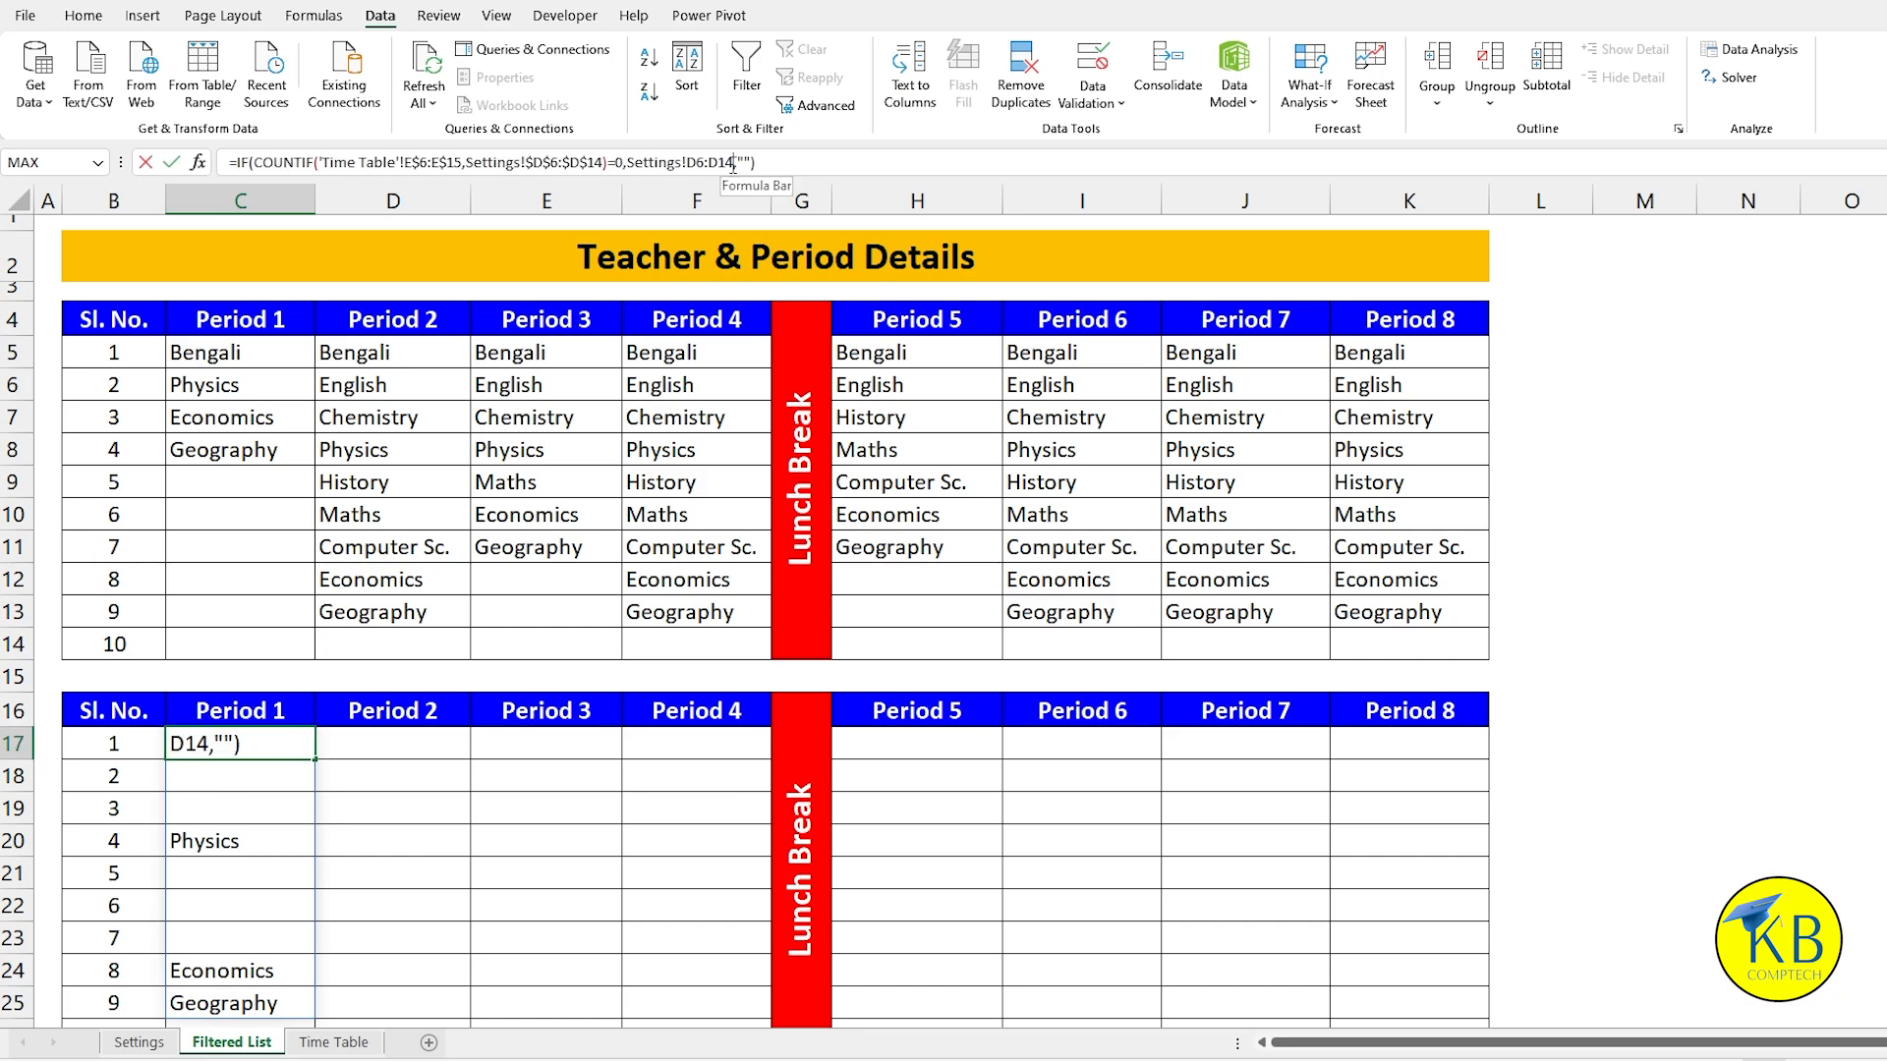
left_click_drag(724, 162, 686, 163)
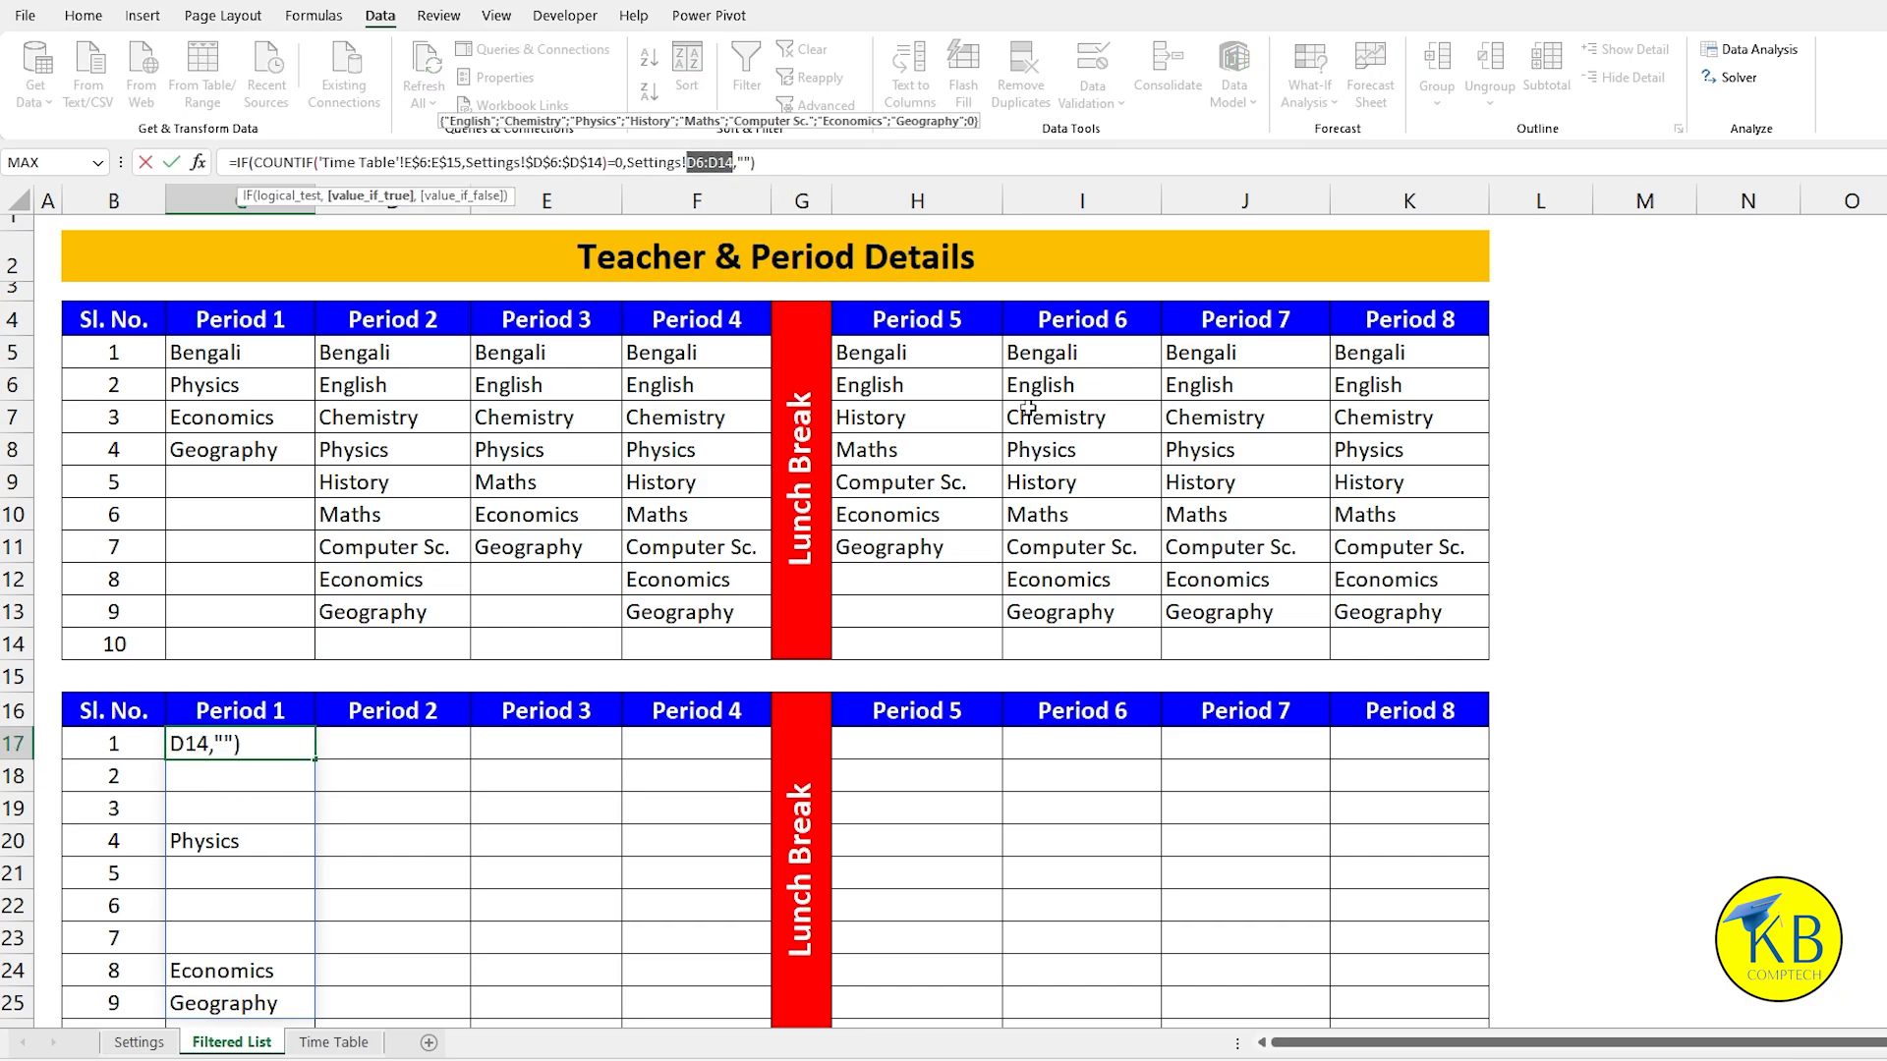
key("F4")
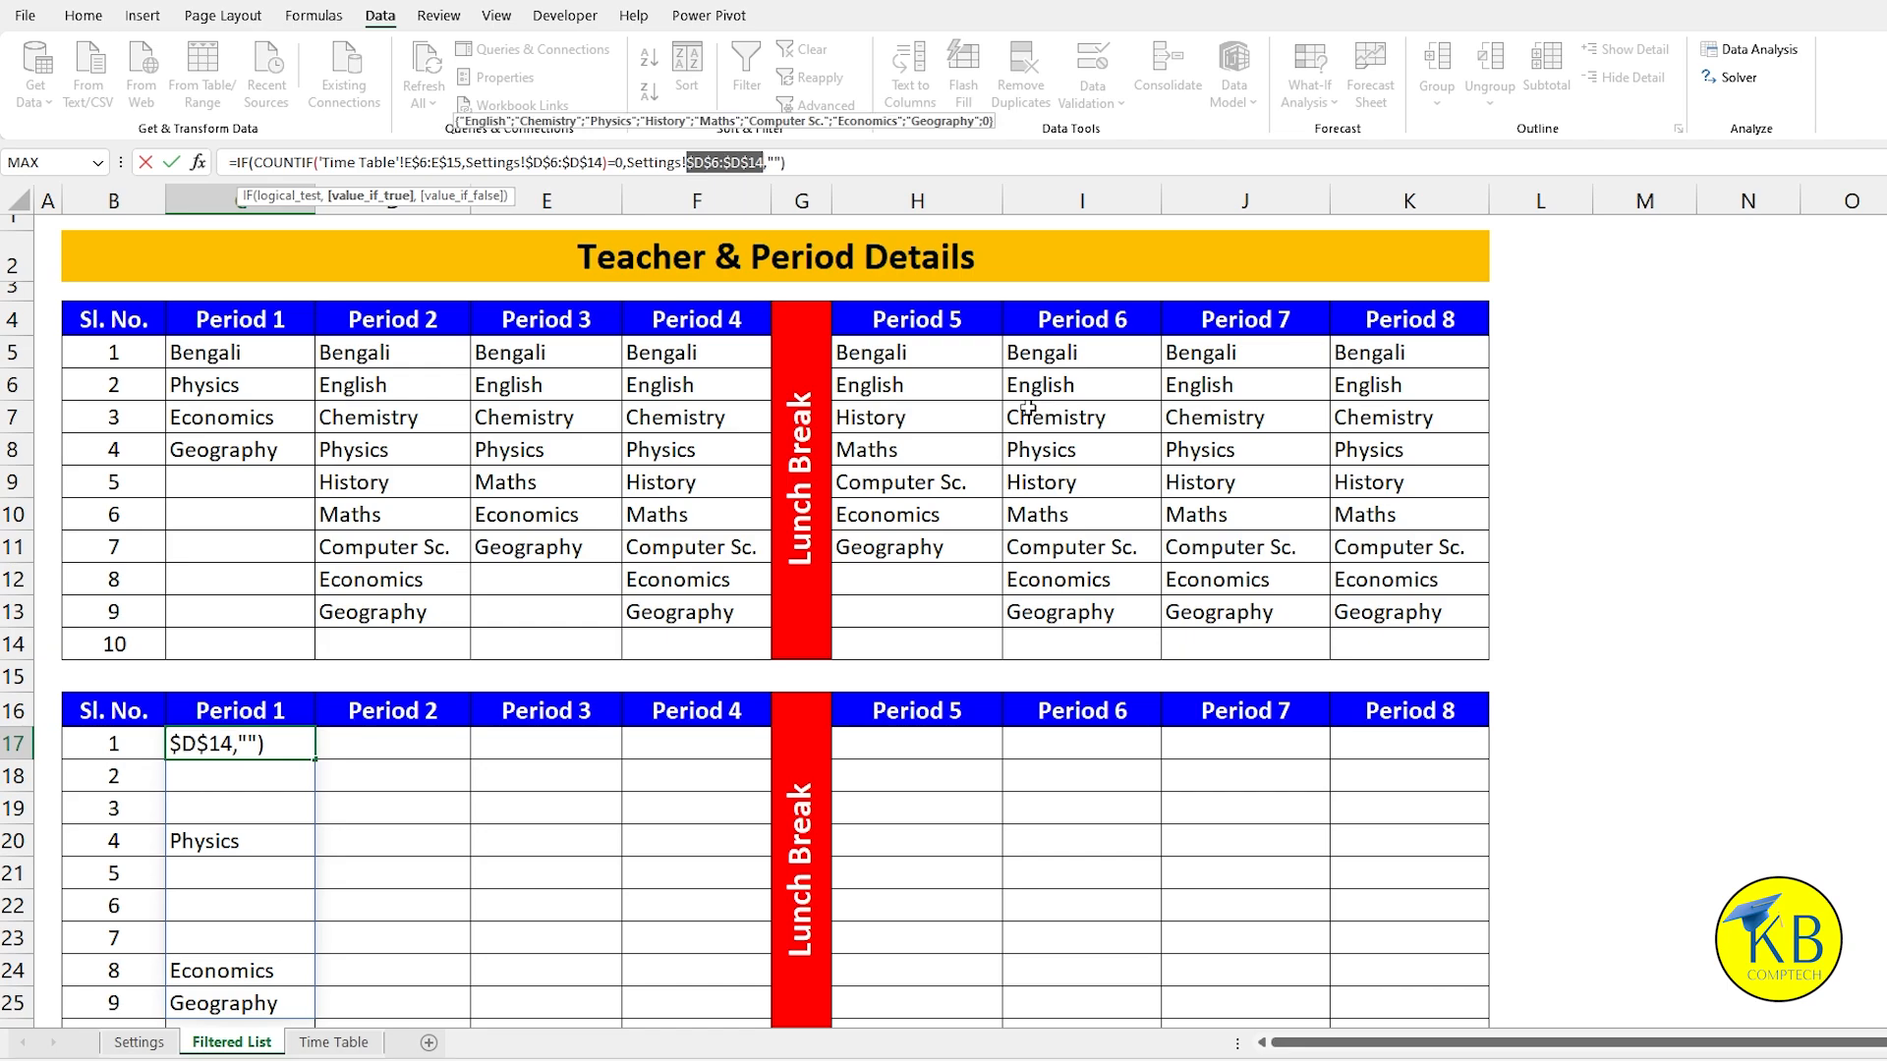
key("Return")
left_click(284, 741)
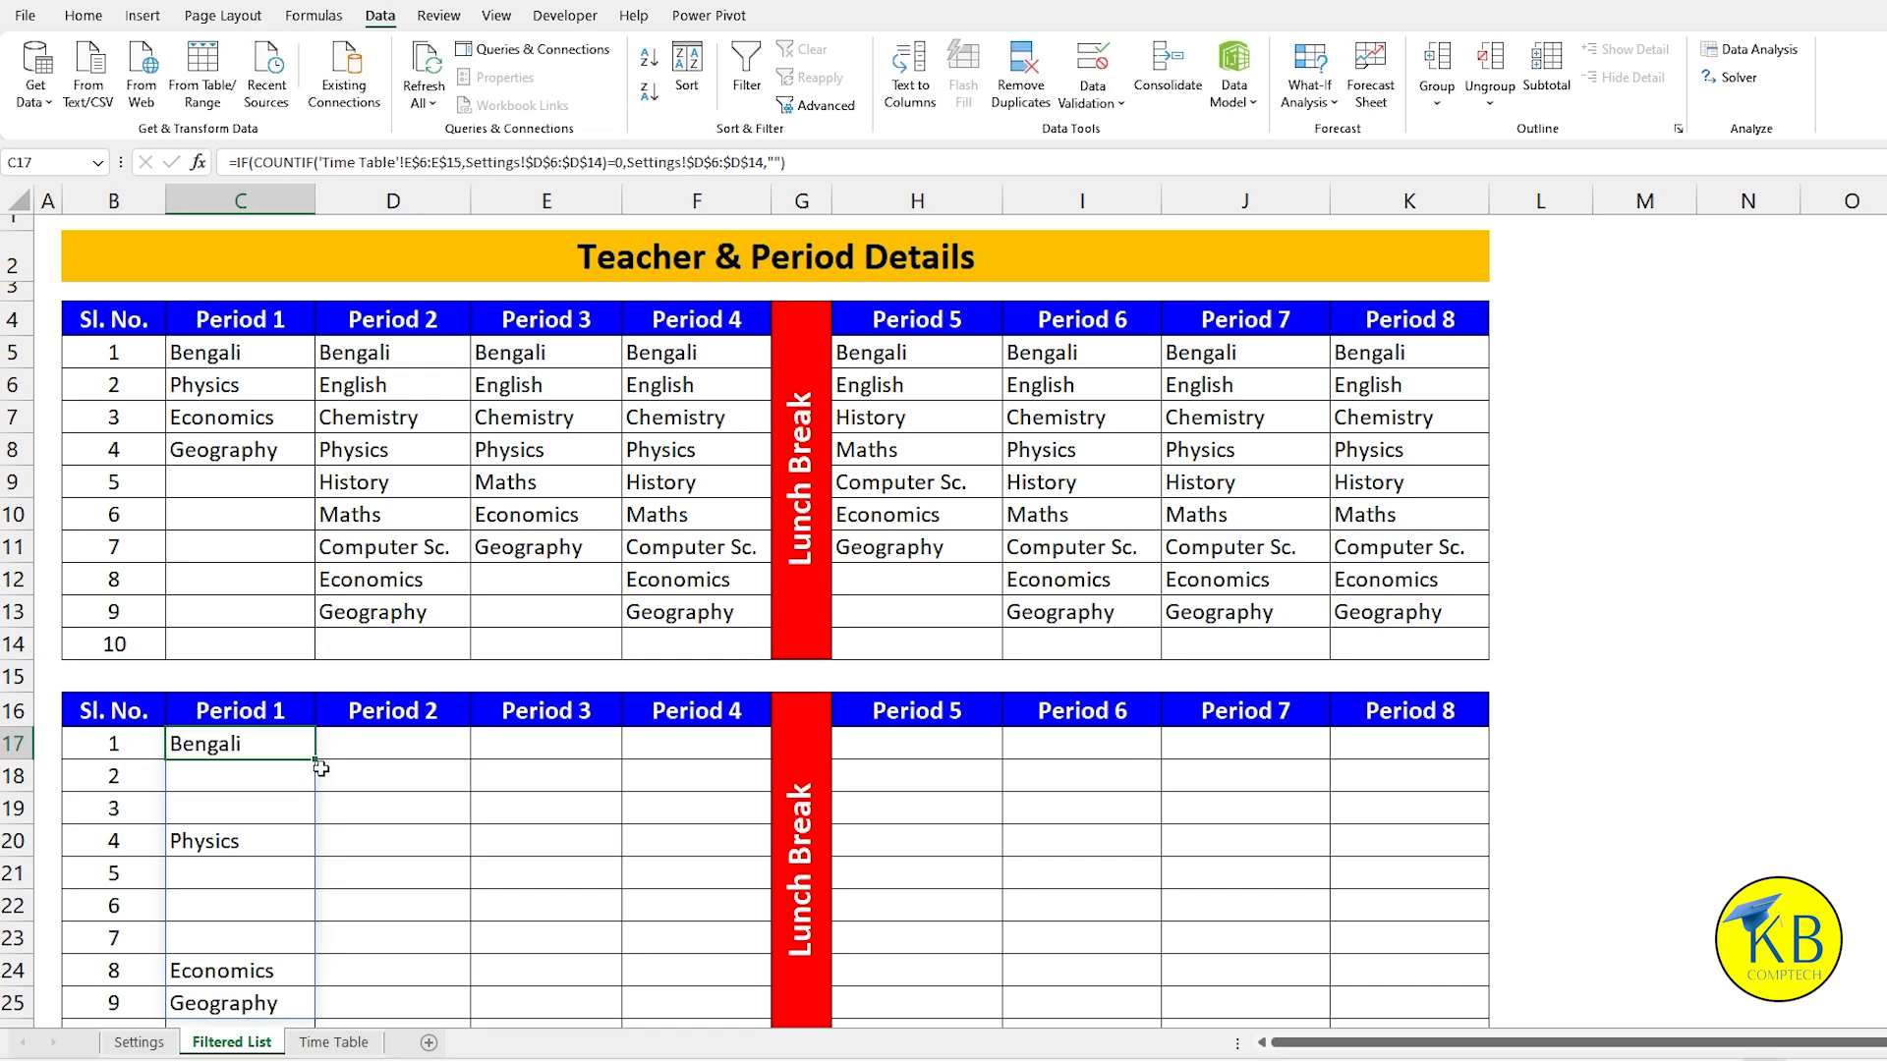
Step: Copy the IF formula from C17 into row 17 for Periods 2 to 4 and Periods 5 to 8, skipping the Lunch Break column
left_click_drag(317, 761, 746, 779)
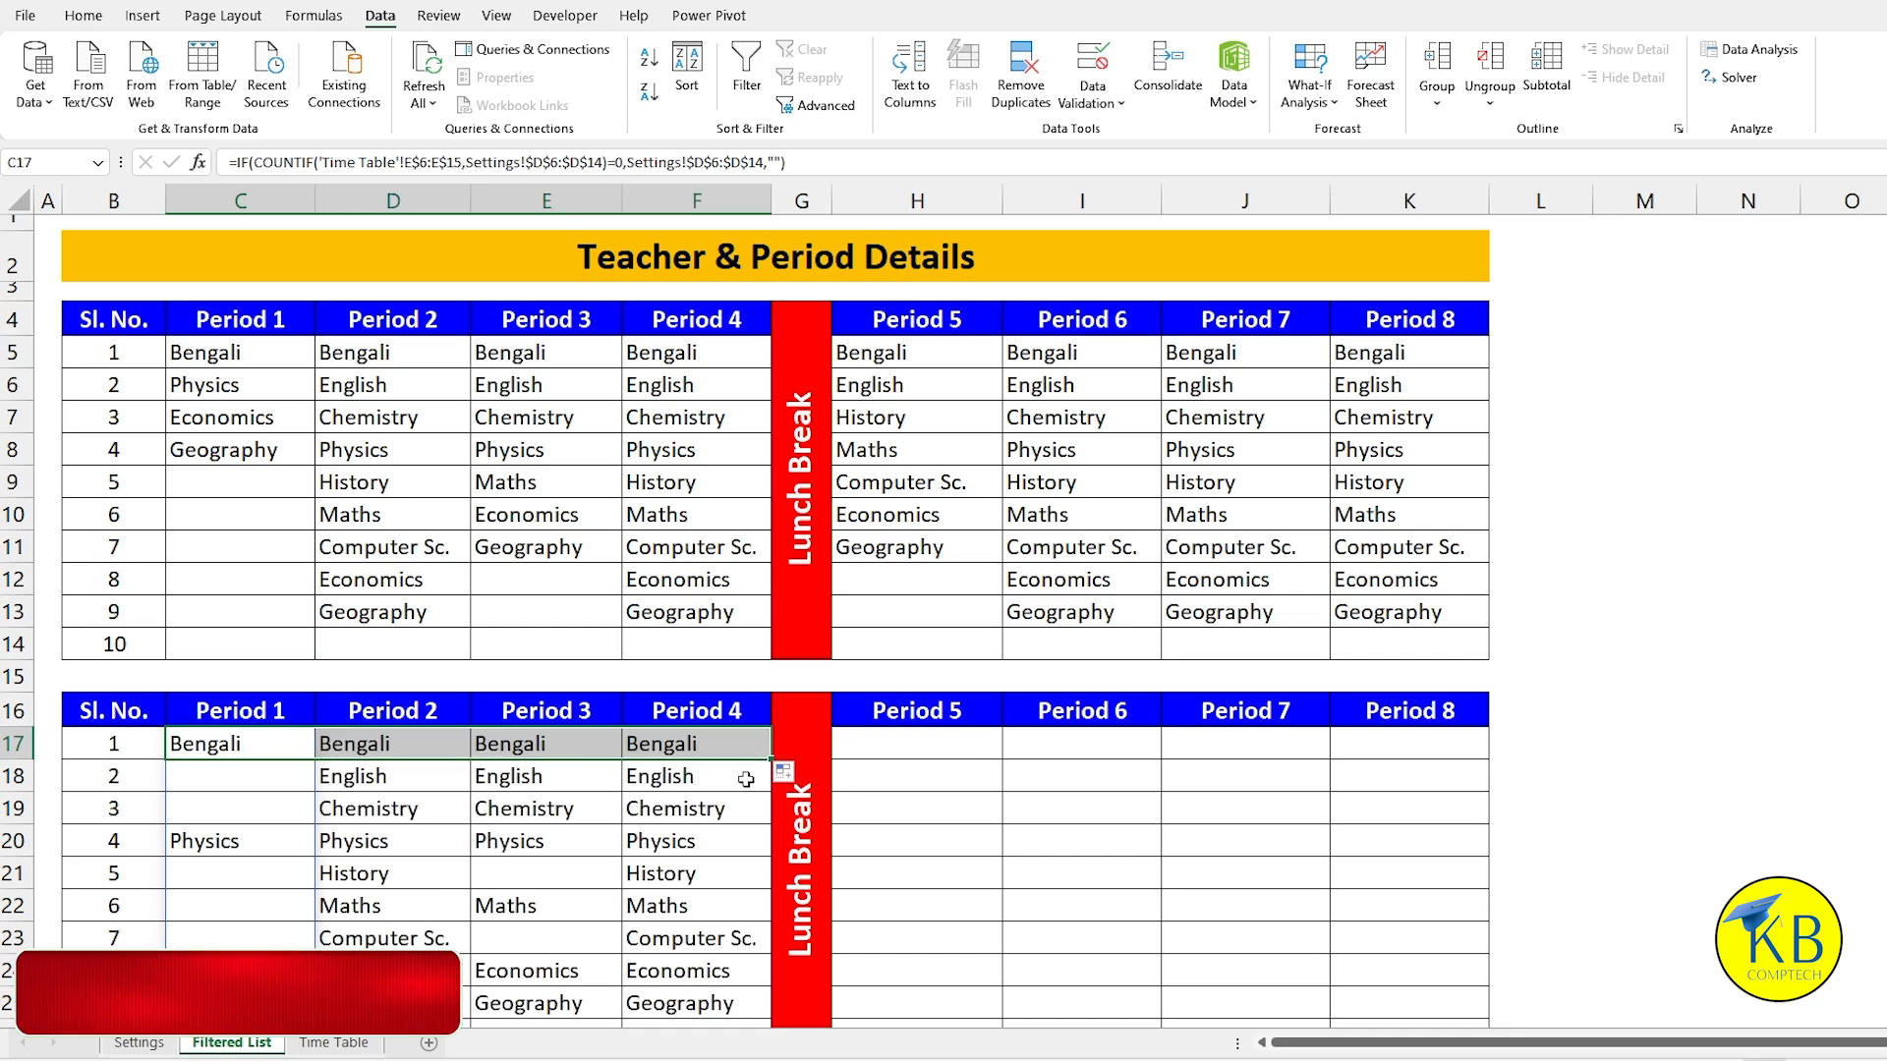
left_click(295, 744)
key("ctrl+c")
left_click(909, 755)
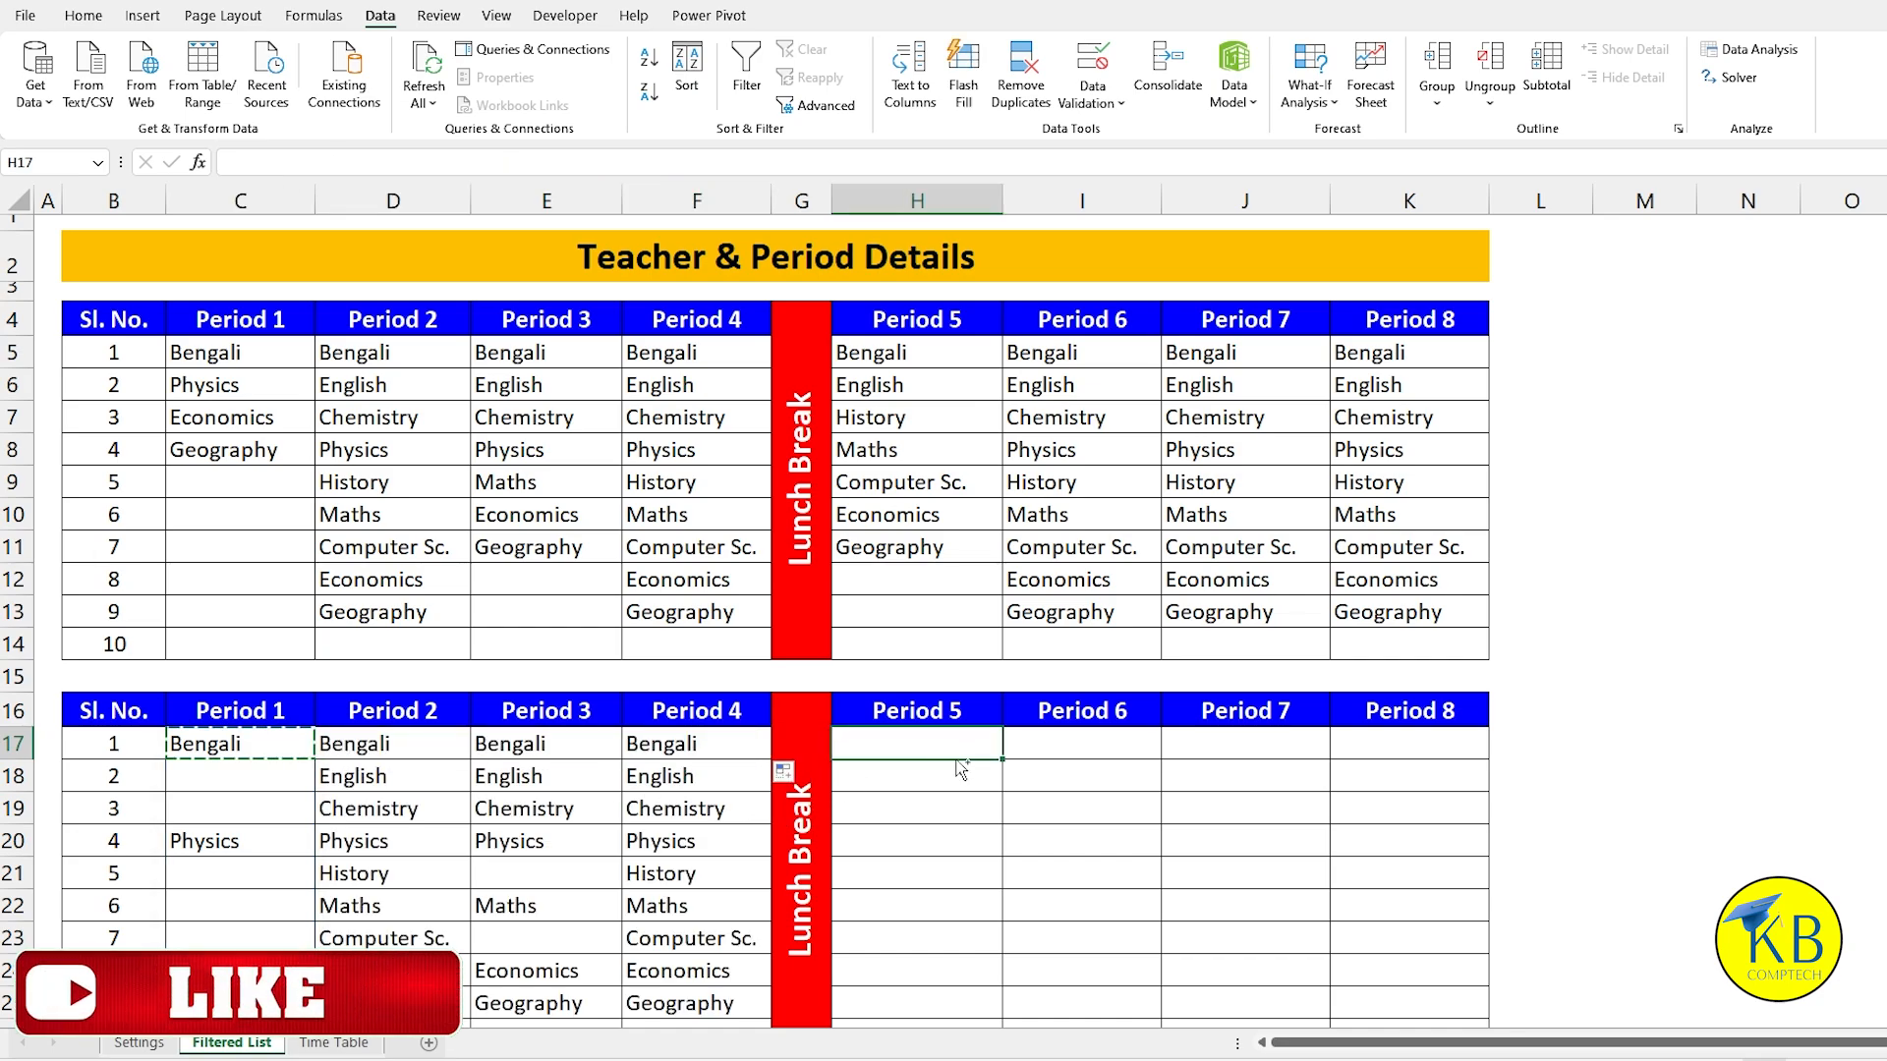
key("ctrl+v")
left_click_drag(1002, 760, 1440, 775)
left_click(911, 753)
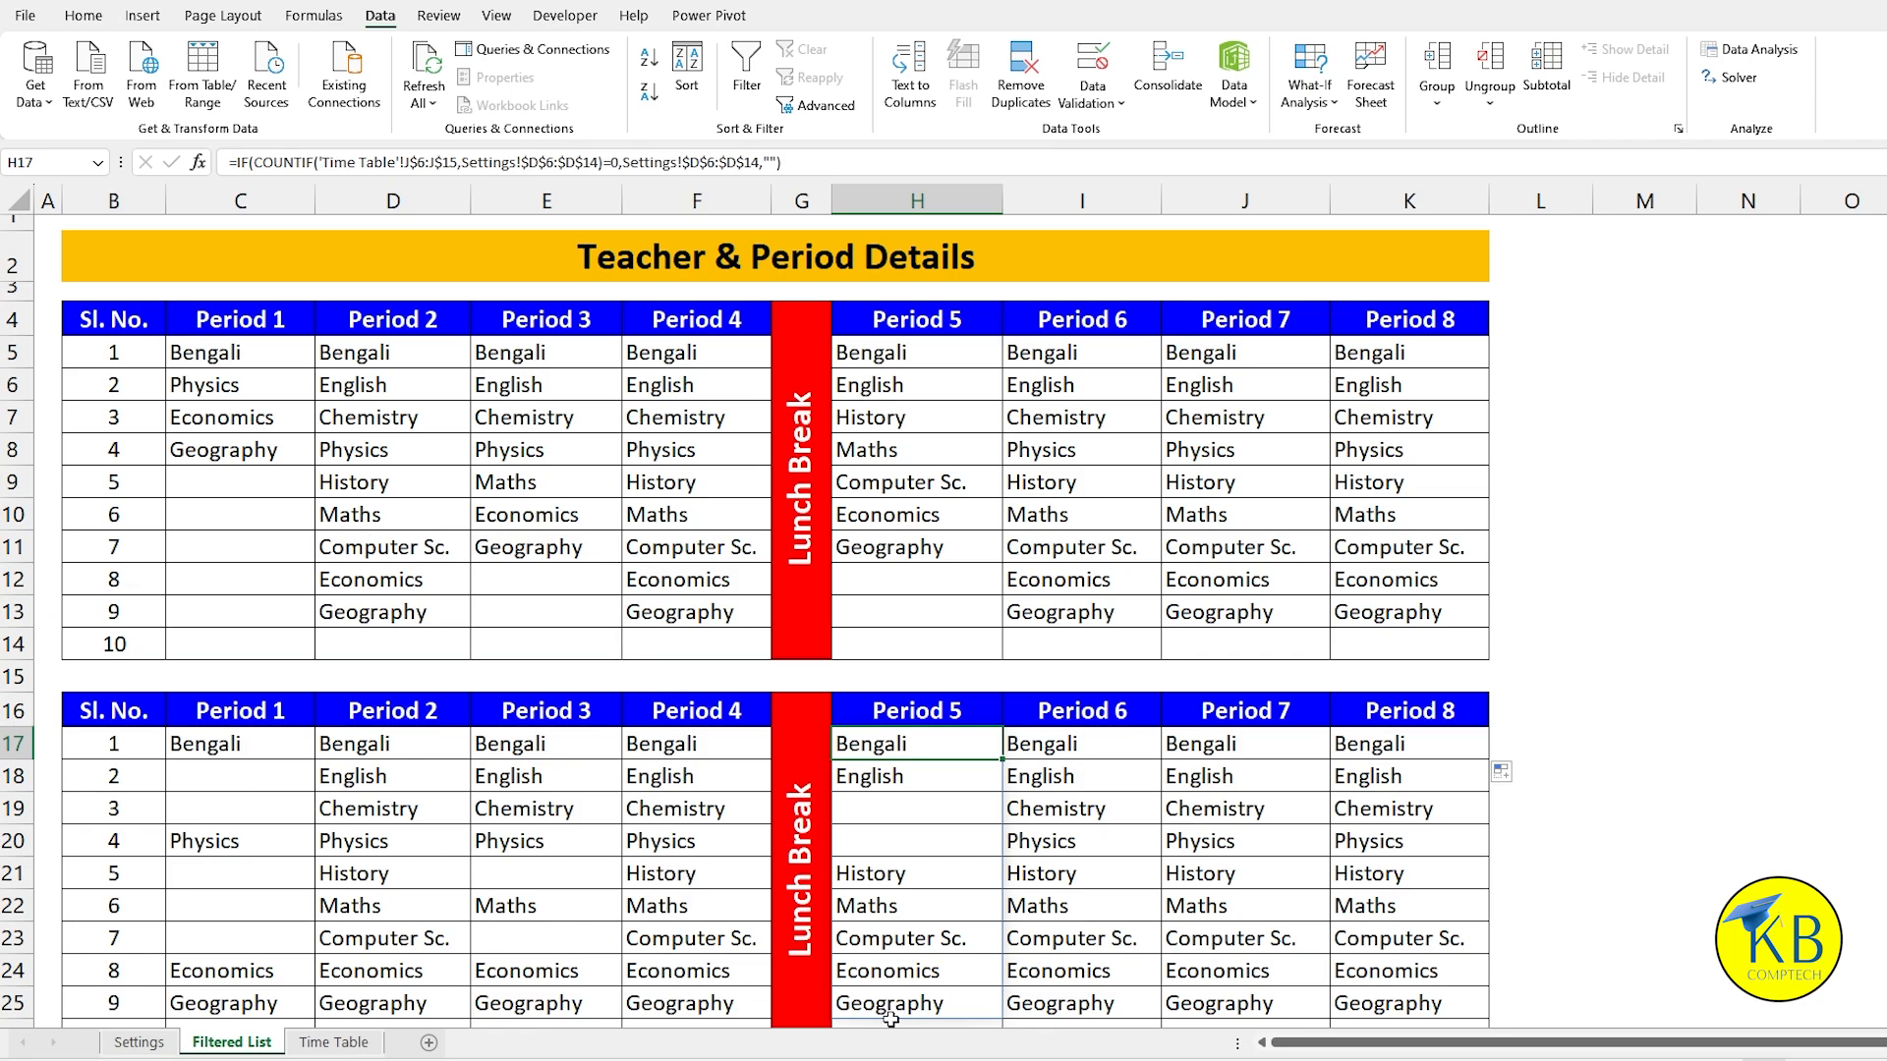
Step: Clear the class VI subject for period 1 in cell E6 of the Time Table sheet
left_click(343, 1043)
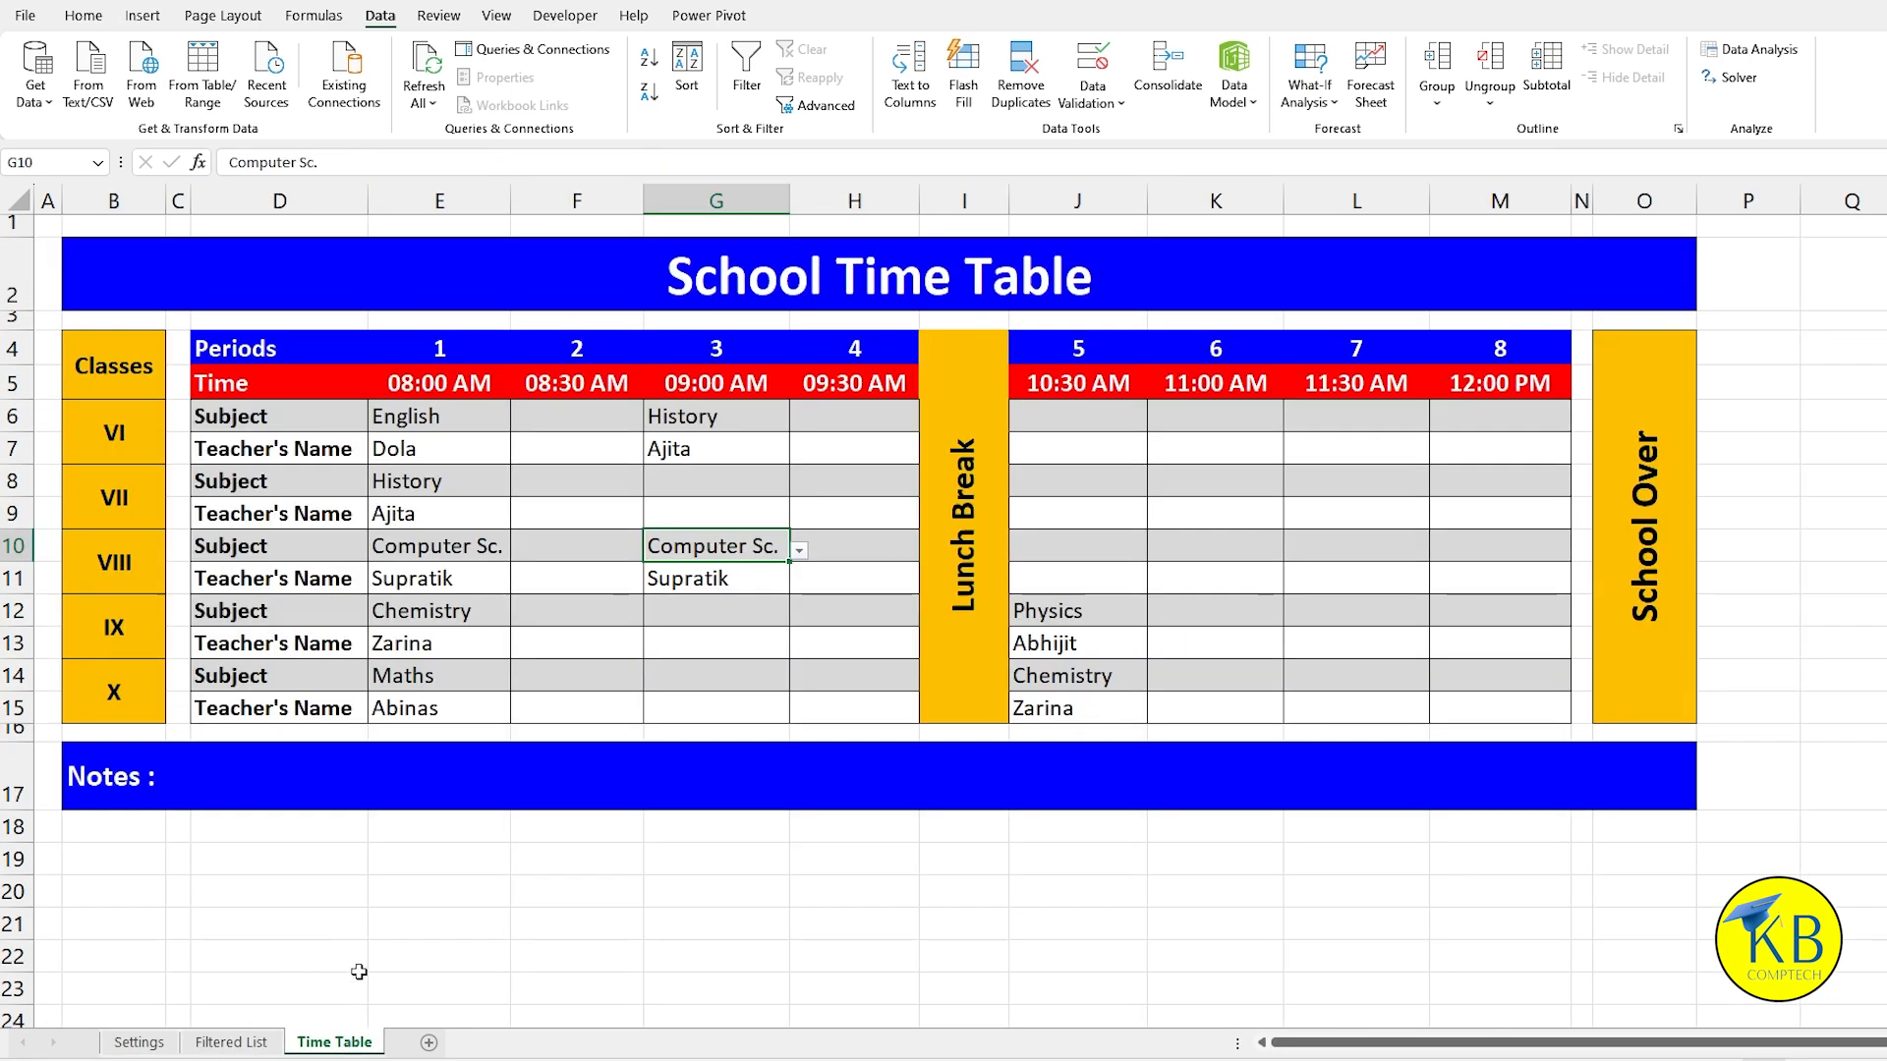
left_click(432, 418)
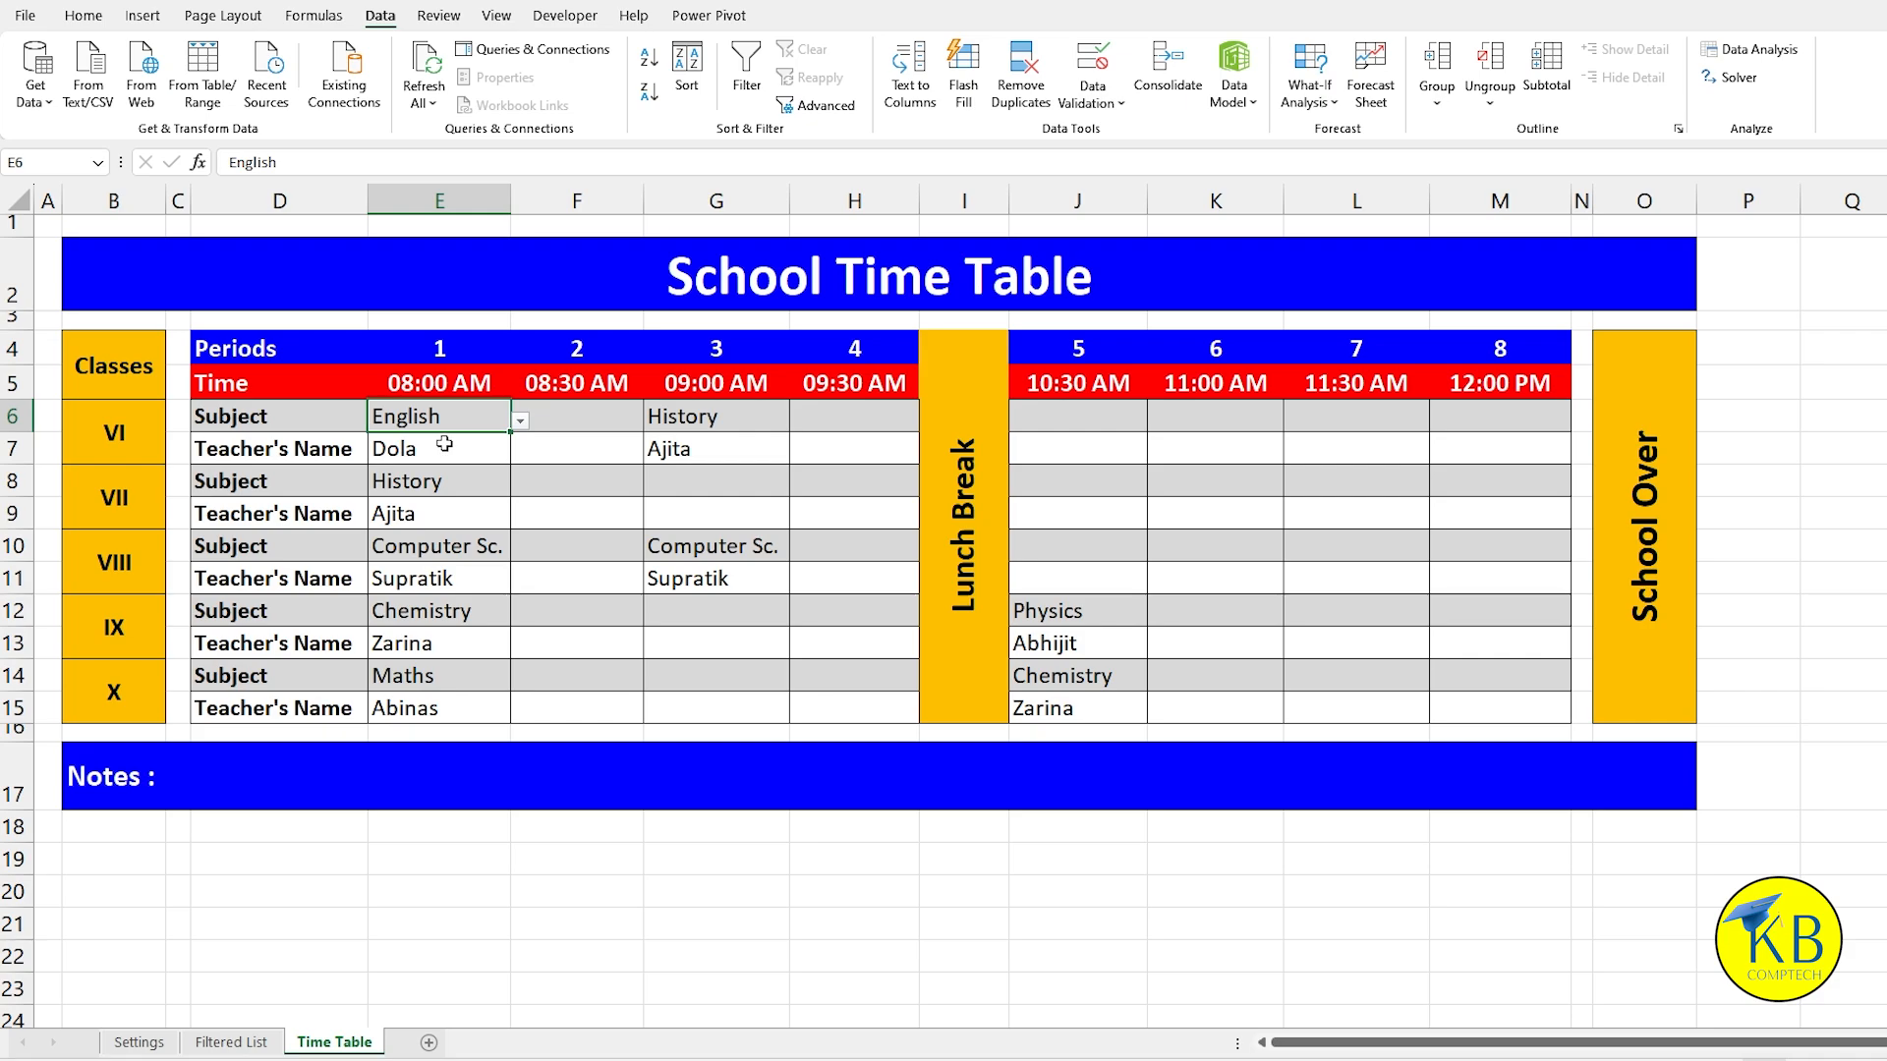
key("Delete")
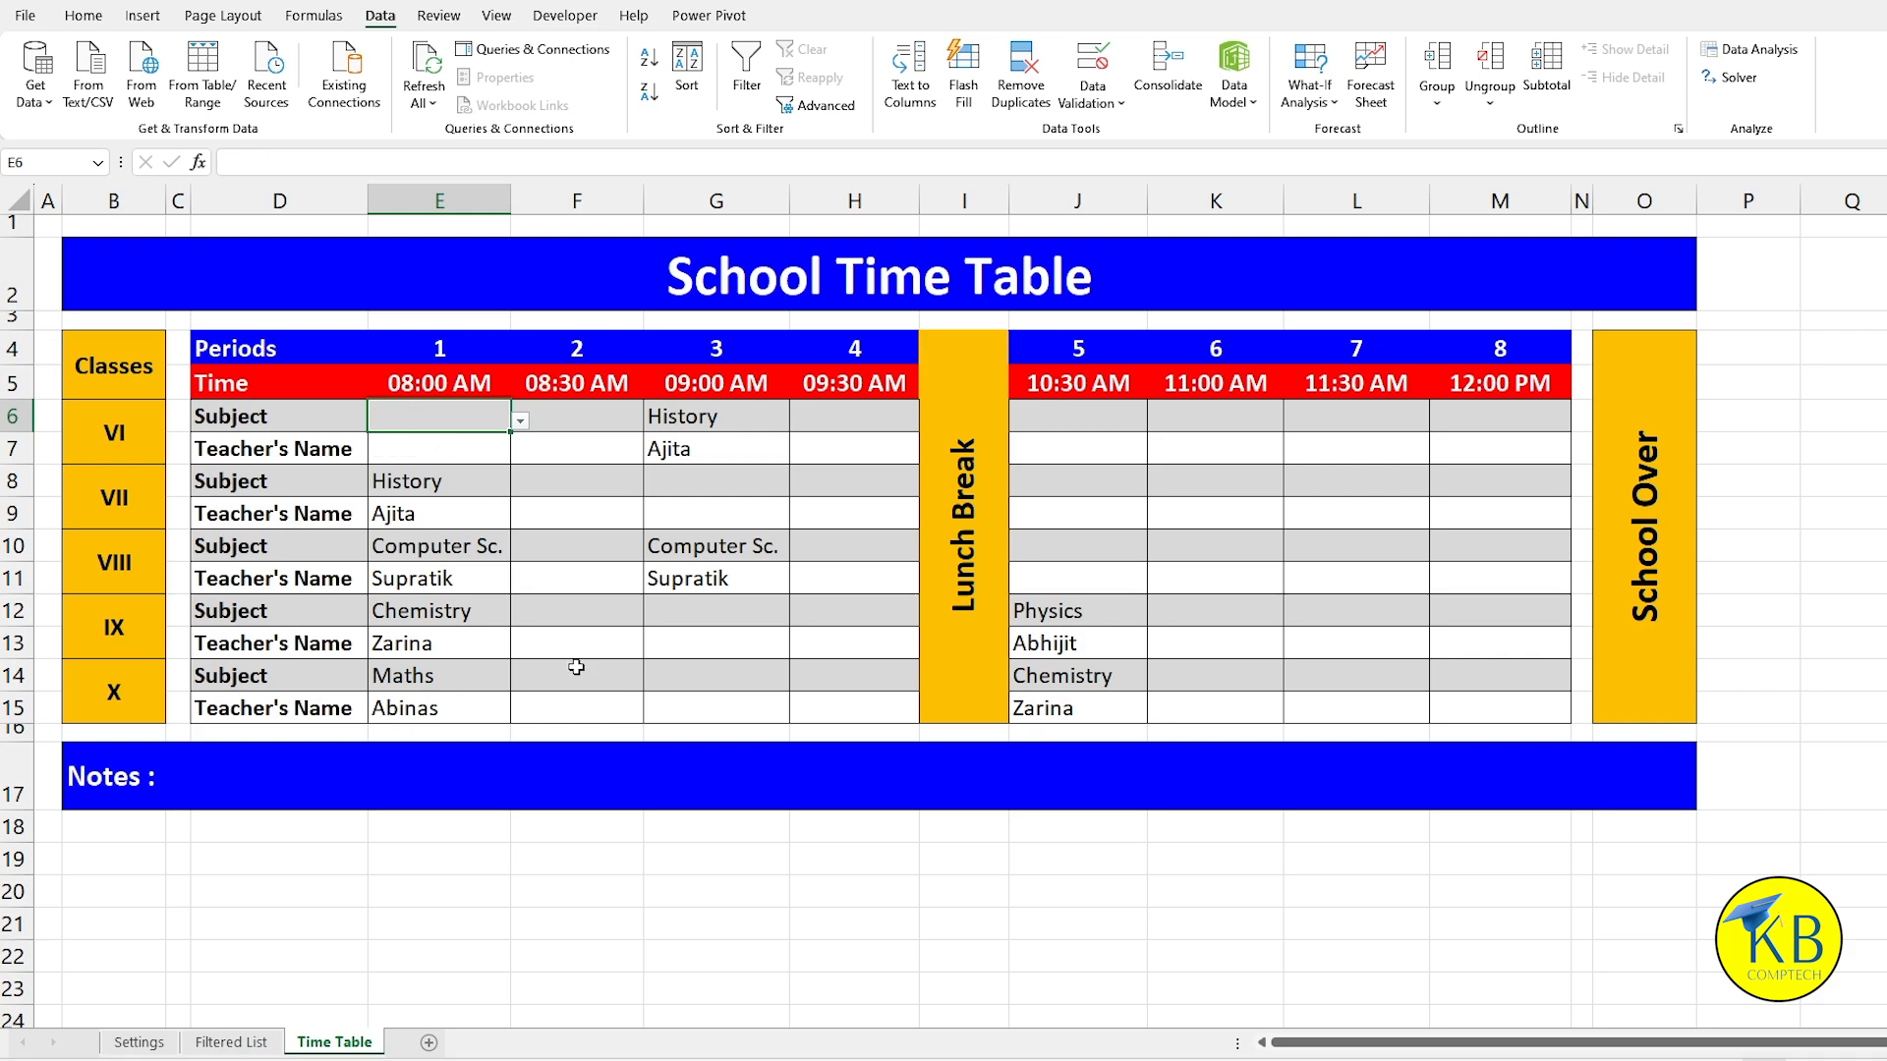
Step: Change E6's validation list source to C17:C26 on the Filtered List sheet and choose Economics from its dropdown
left_click(1100, 102)
left_click(1125, 141)
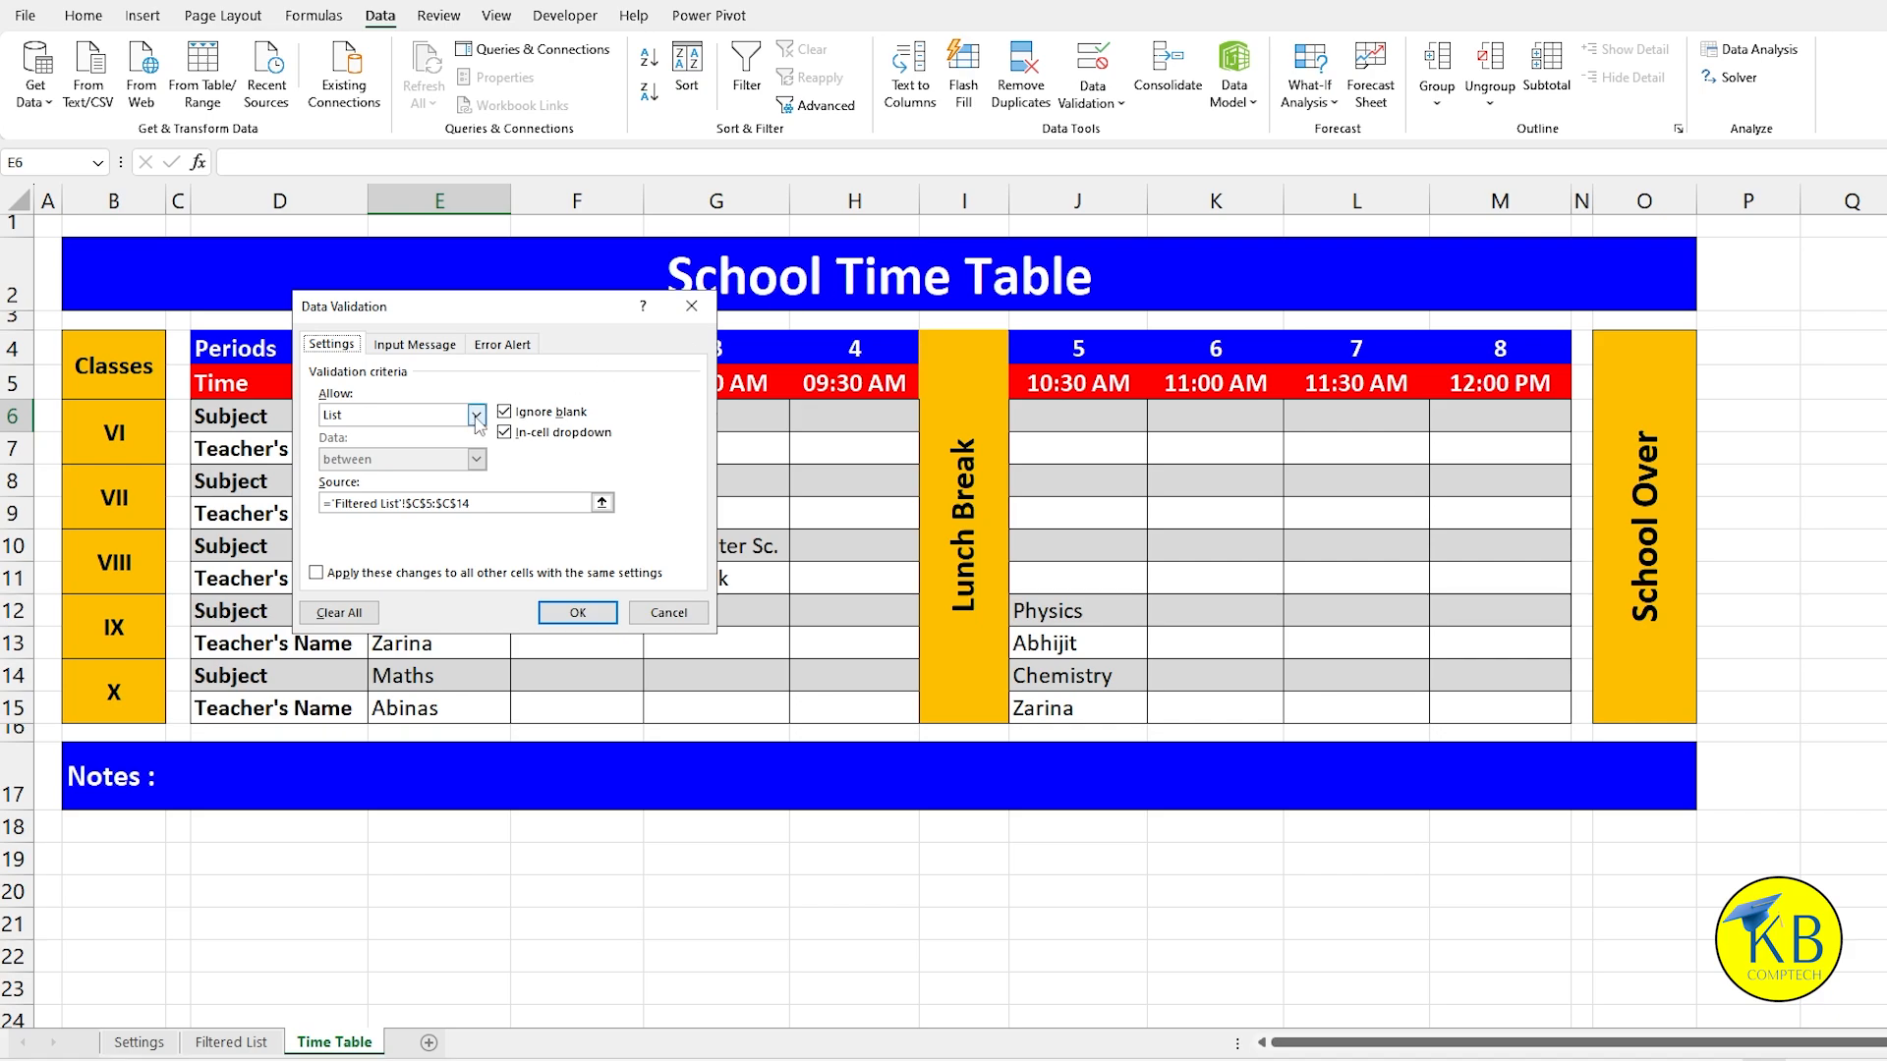
left_click_drag(521, 503, 311, 518)
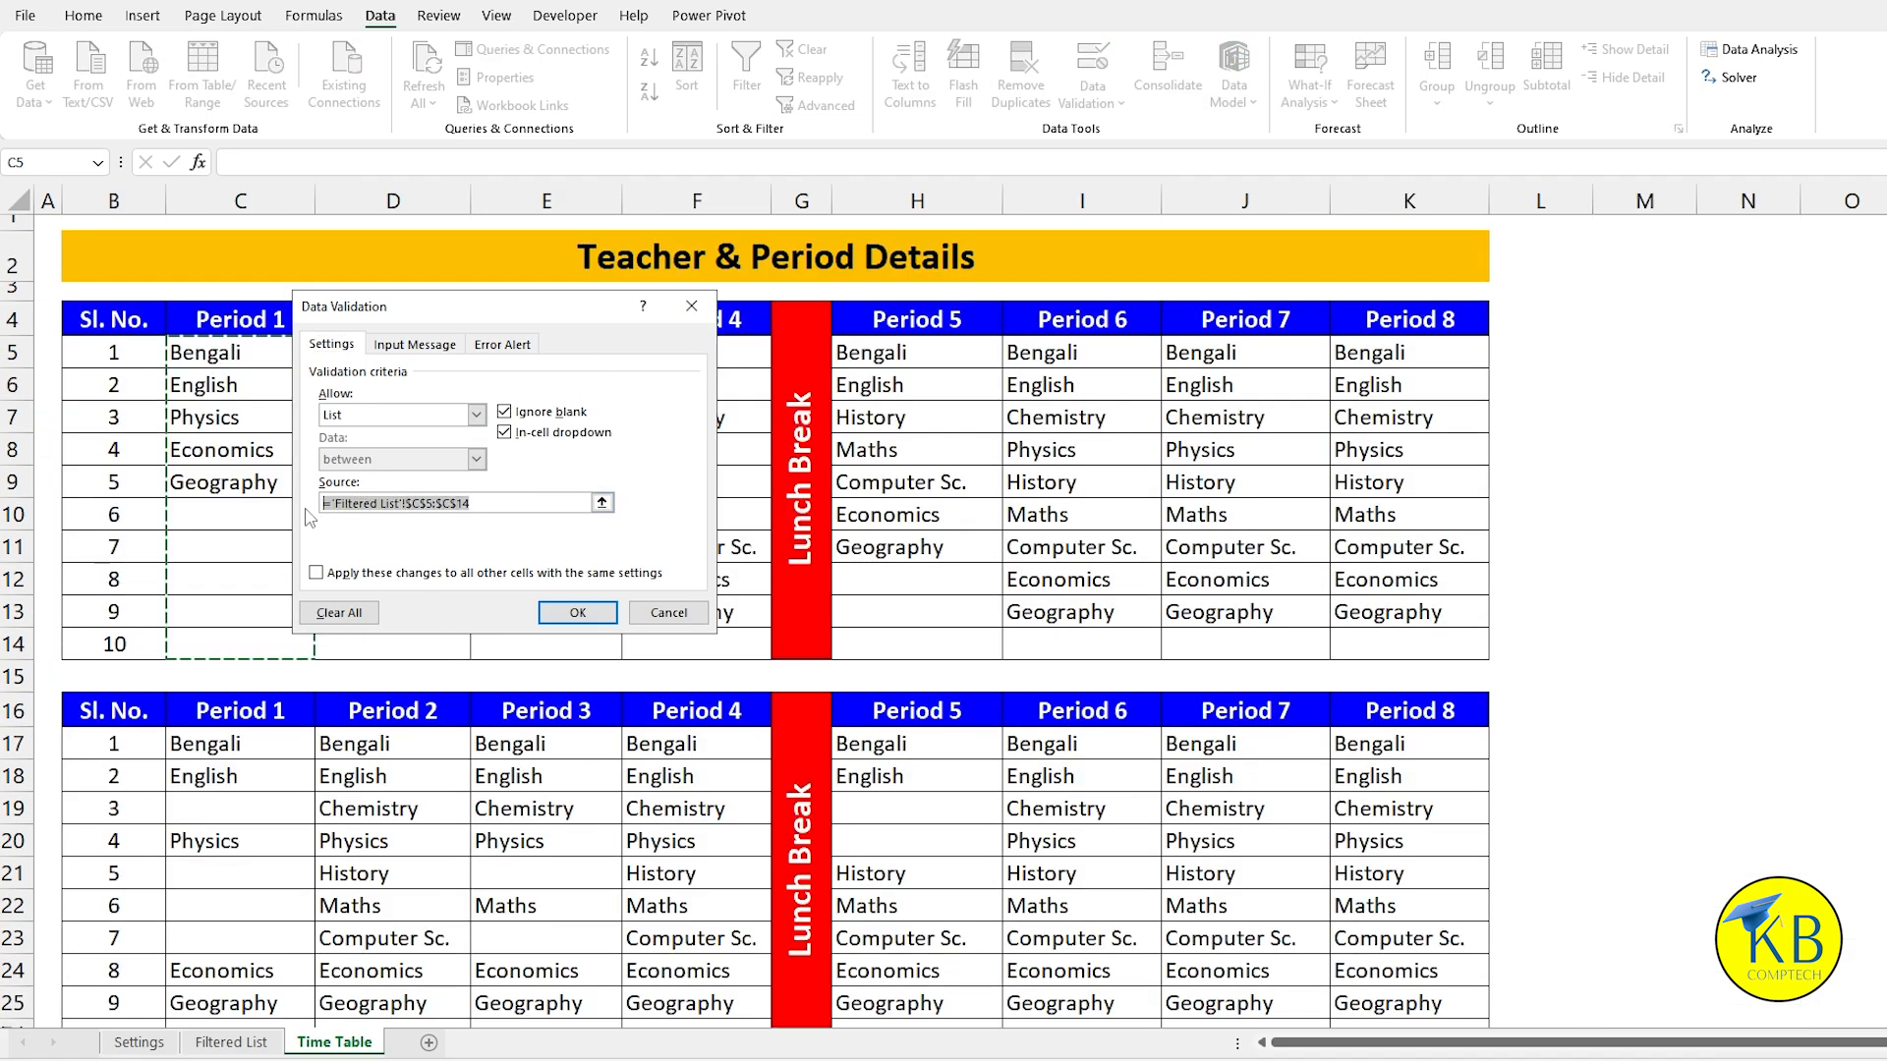
key("BackSpace")
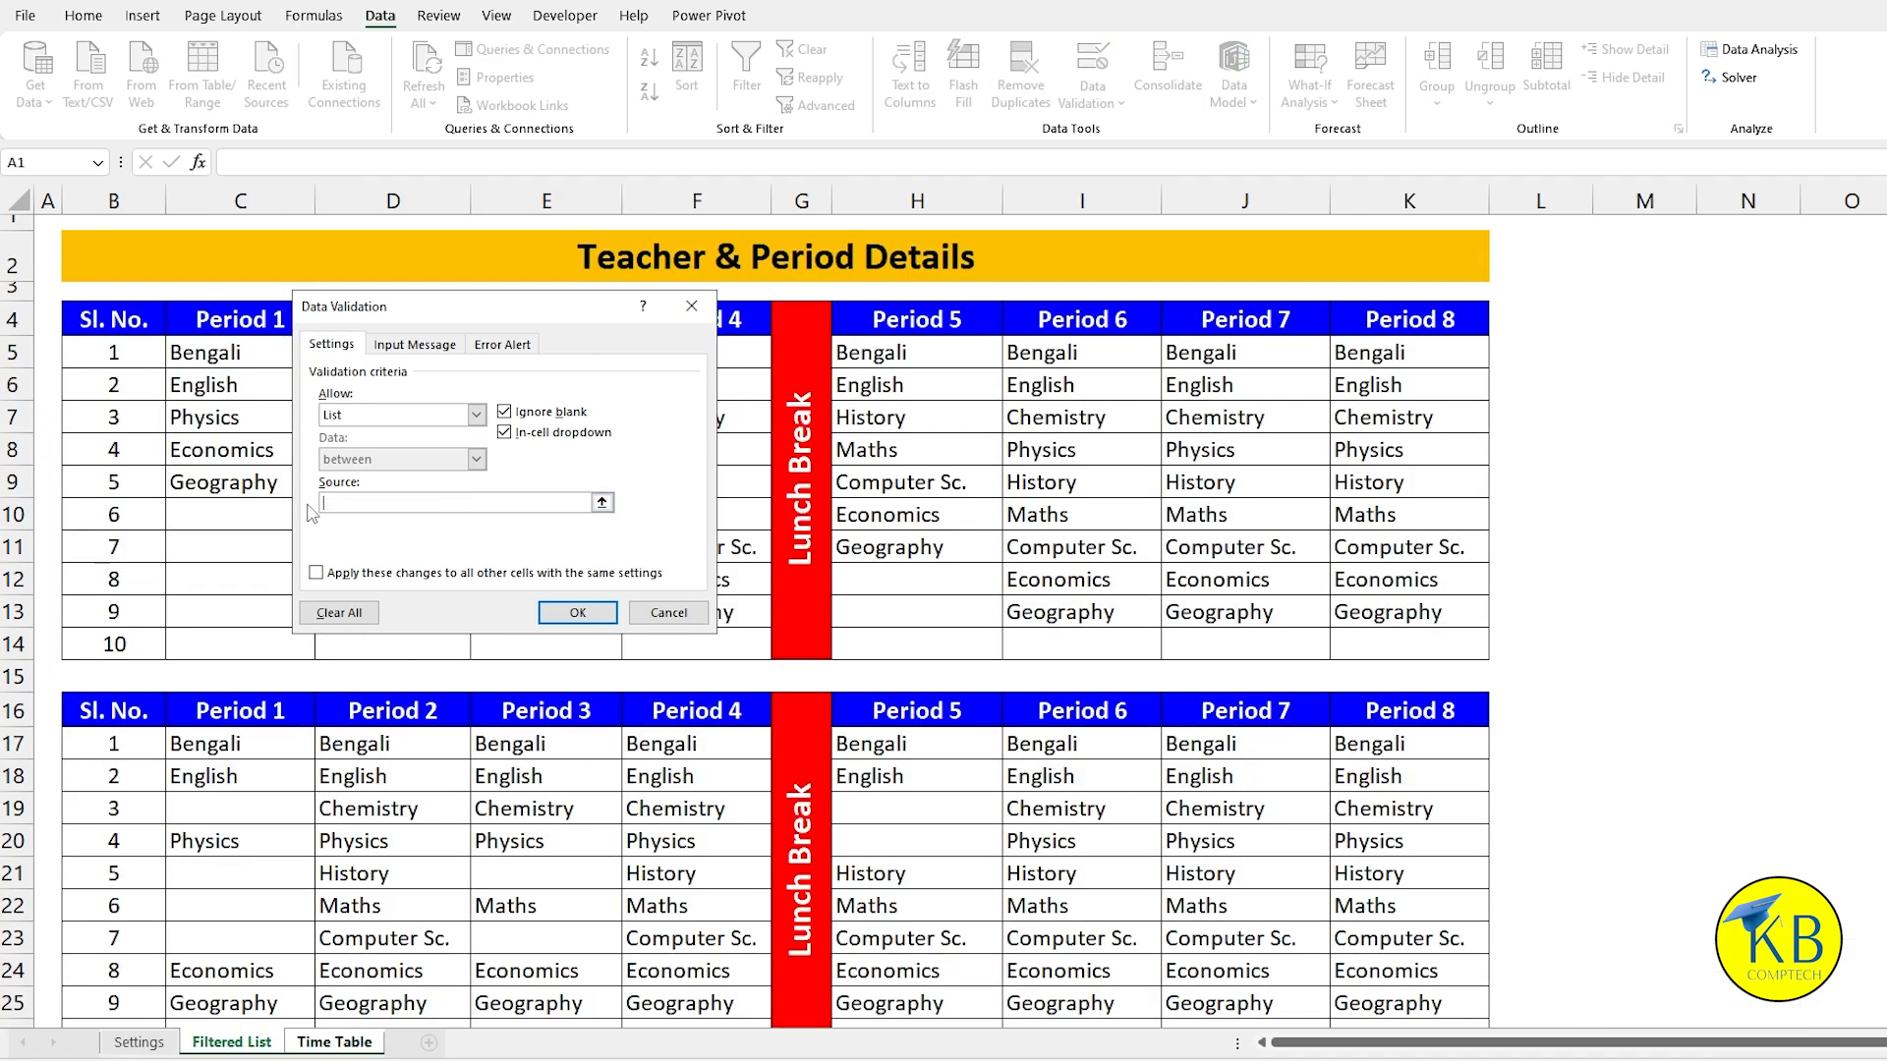
left_click(255, 1043)
scroll(246, 678, "down", 1)
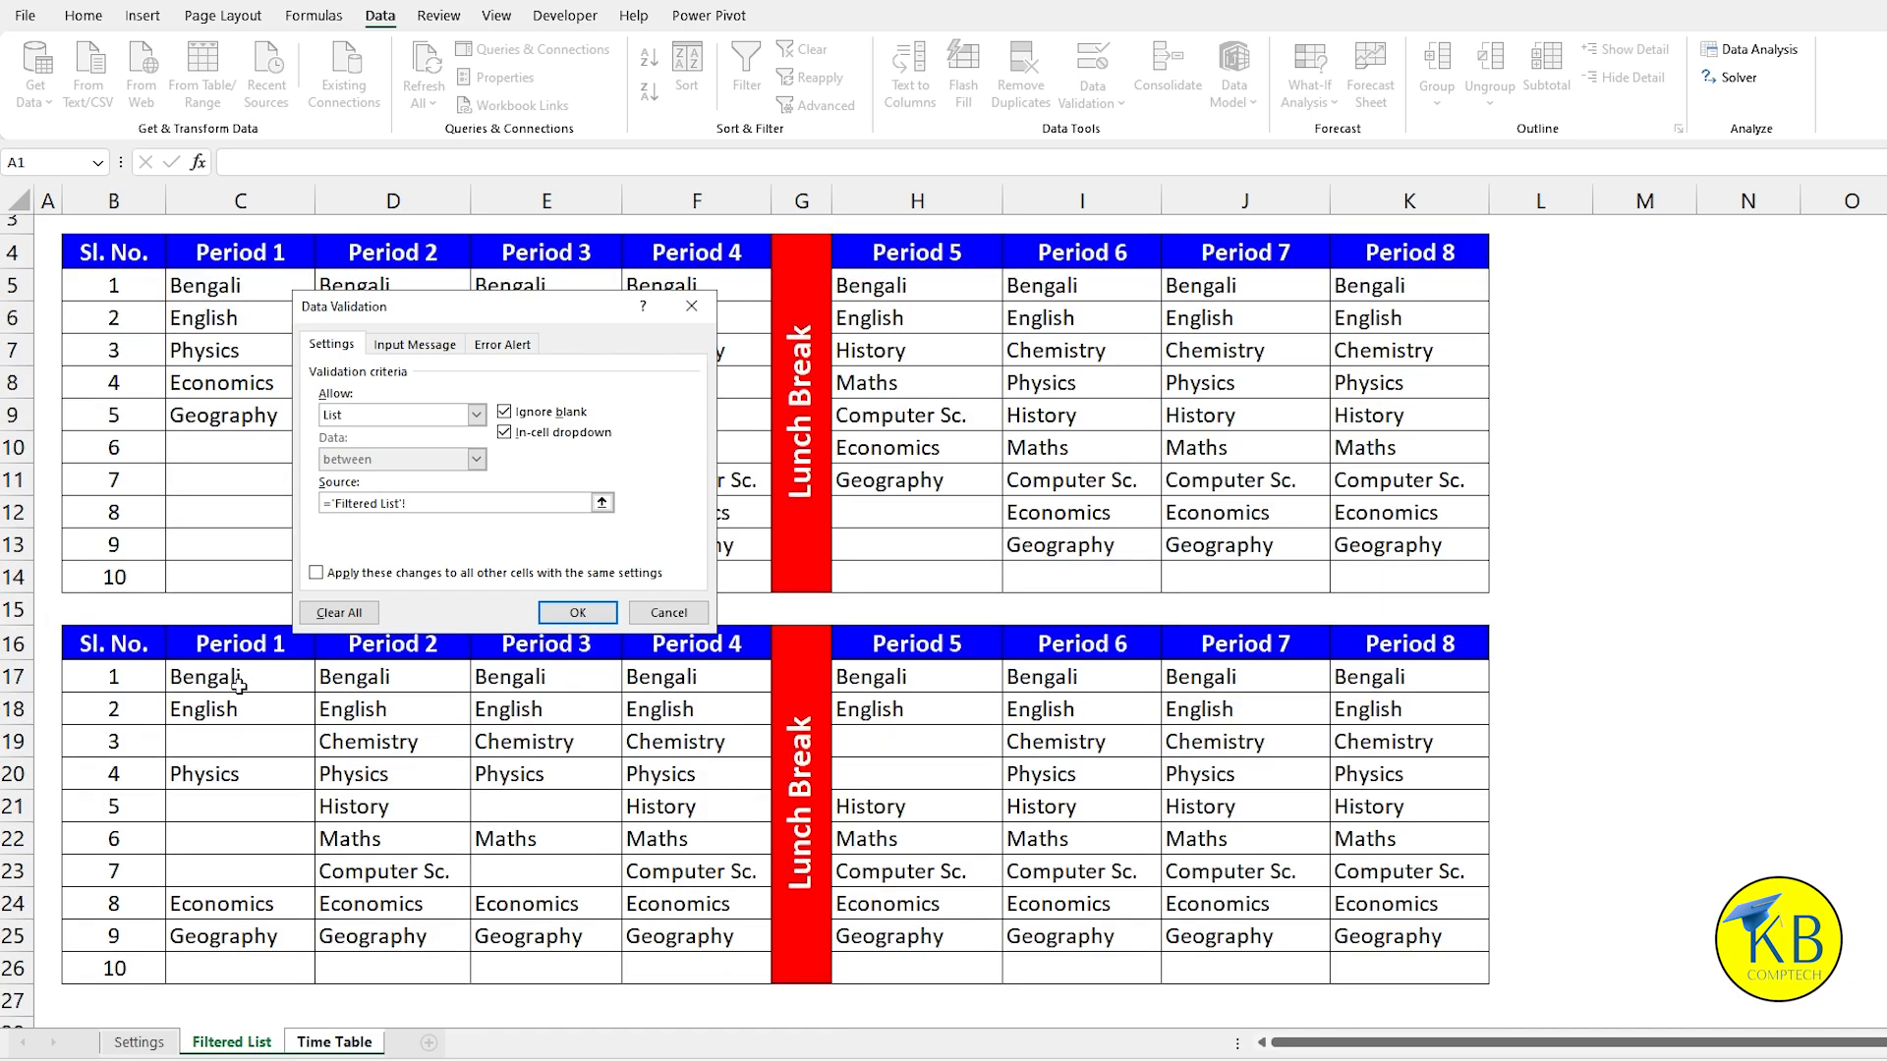
left_click_drag(246, 676, 253, 964)
left_click(581, 618)
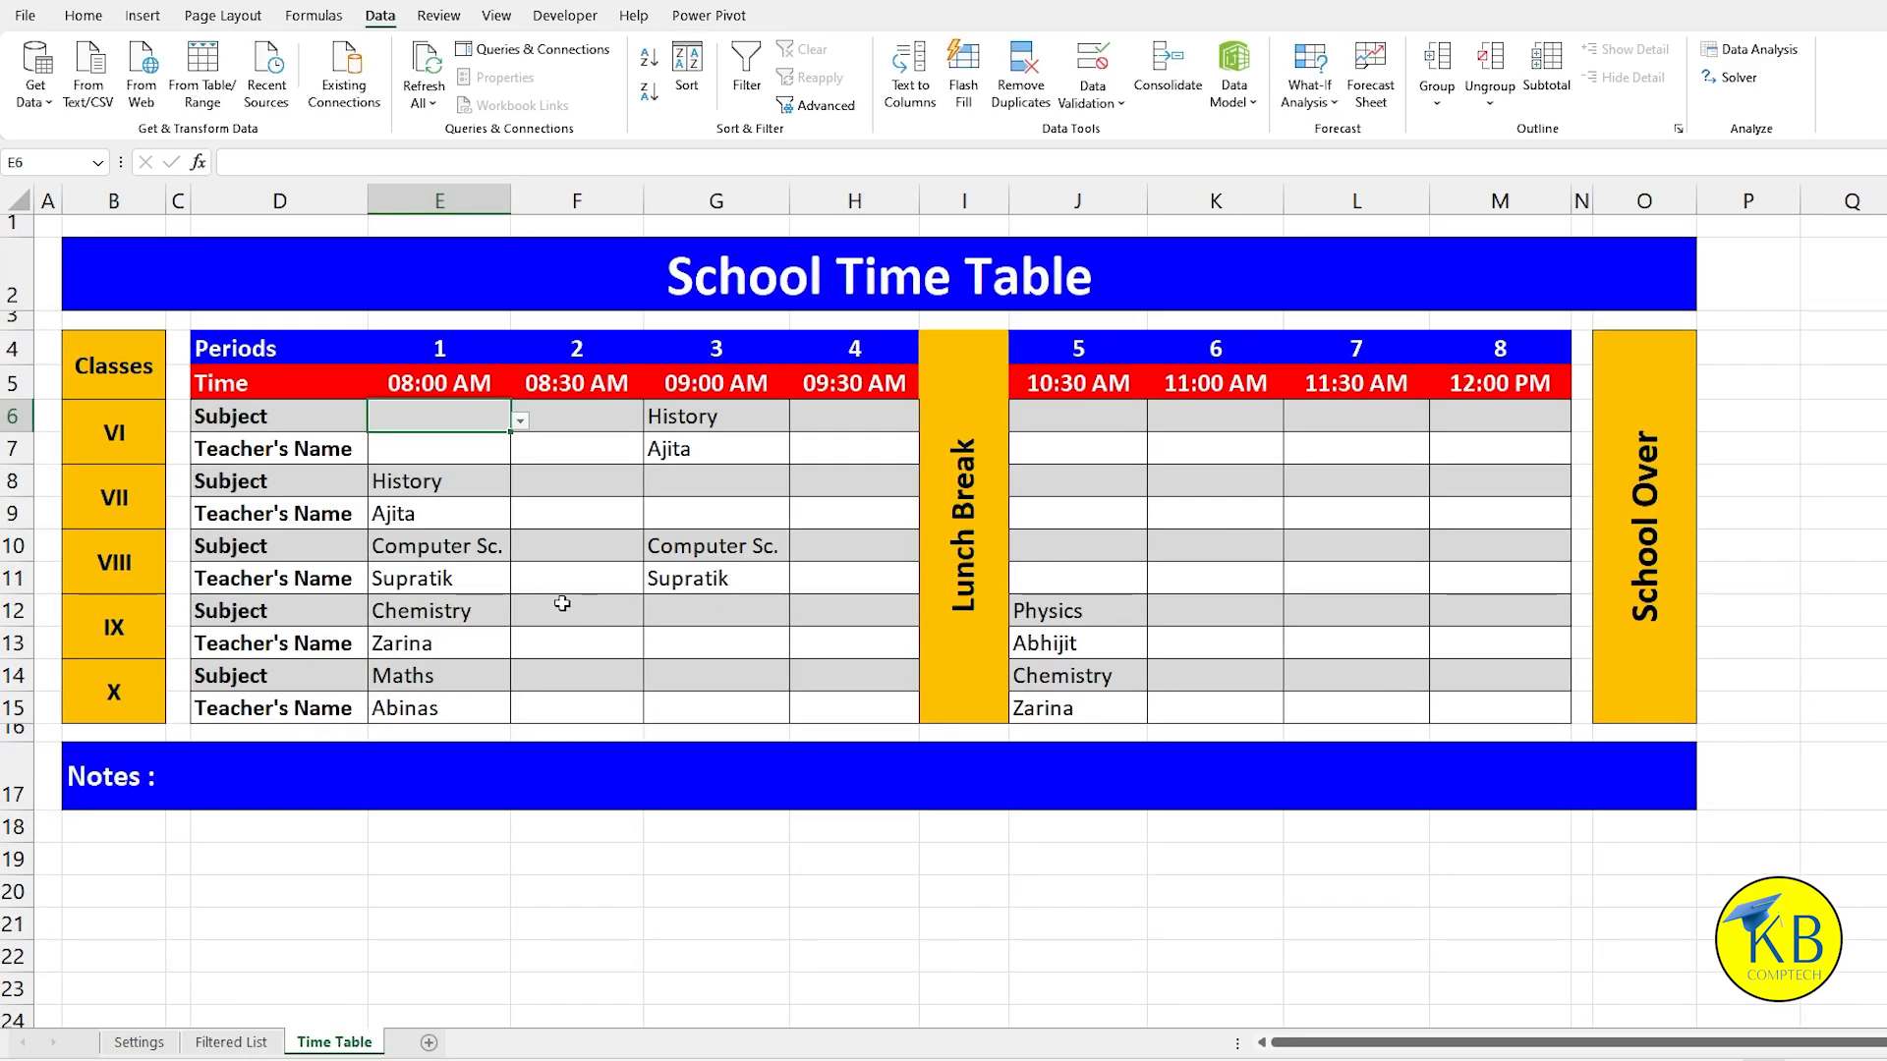
left_click(521, 422)
left_click(391, 552)
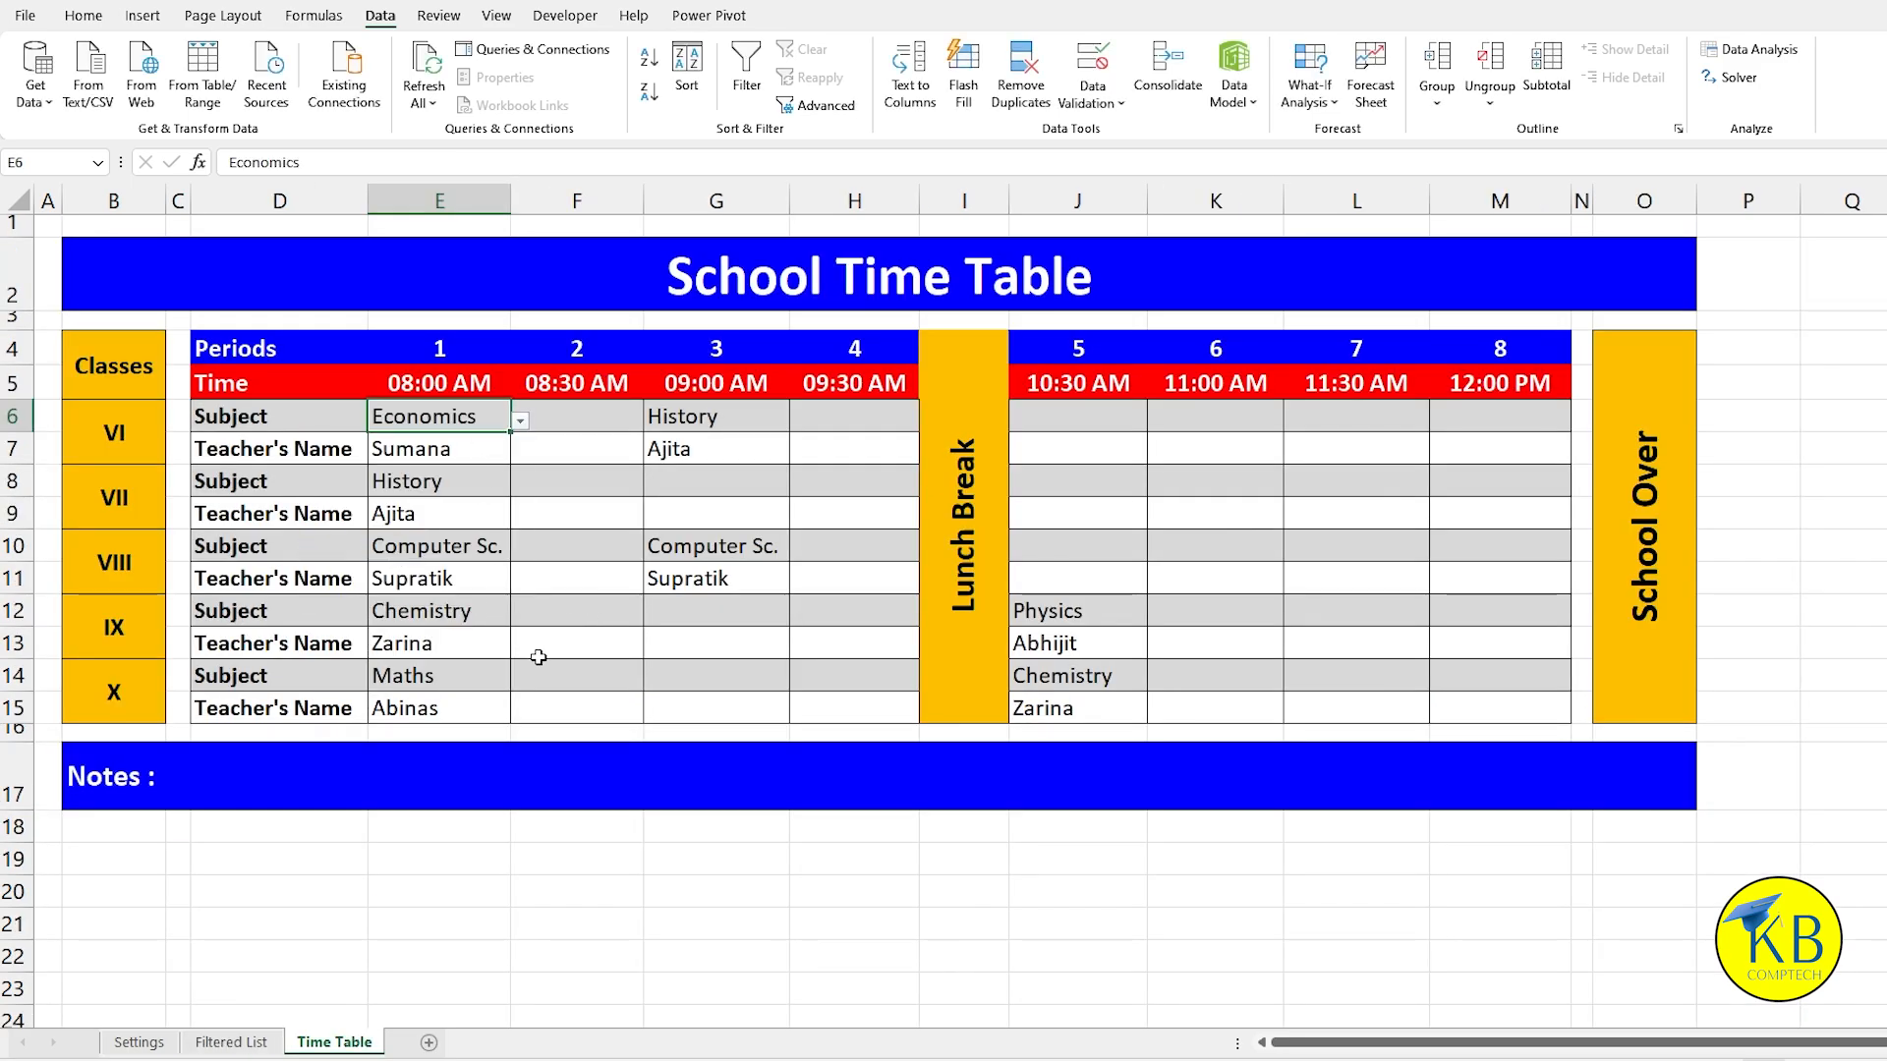